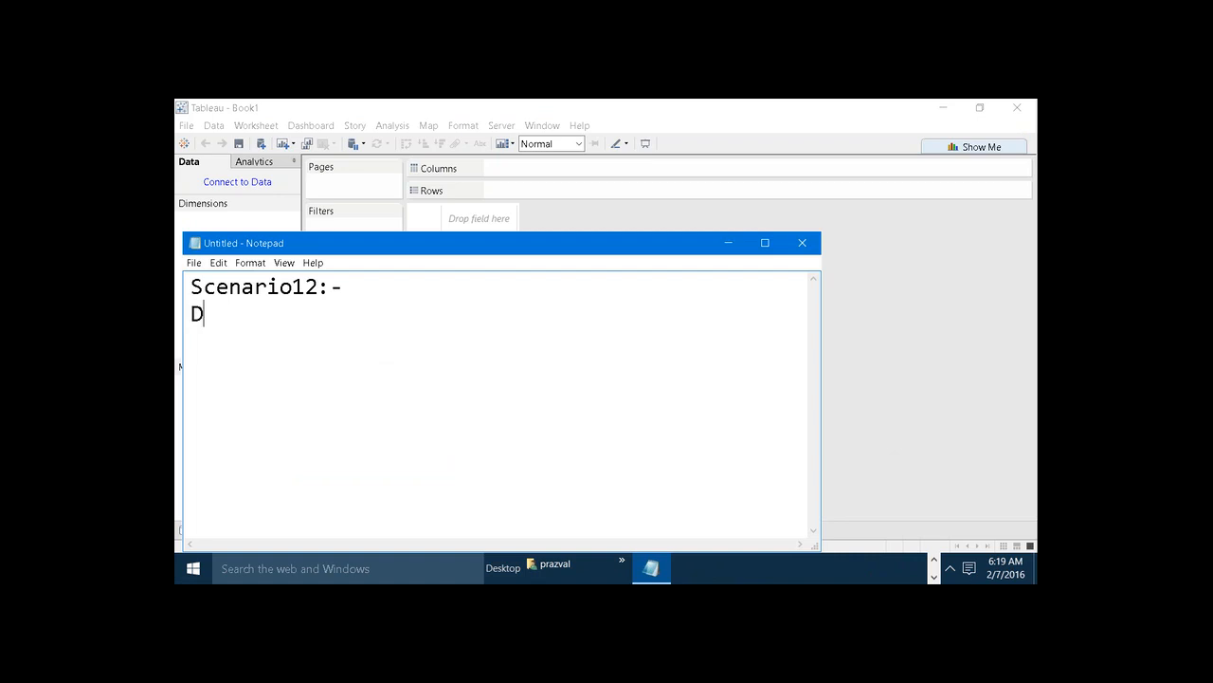
Step: Complete the note's title line as "DataBlending" and add a "Rules:-" heading below a blank line
type("ataBlending")
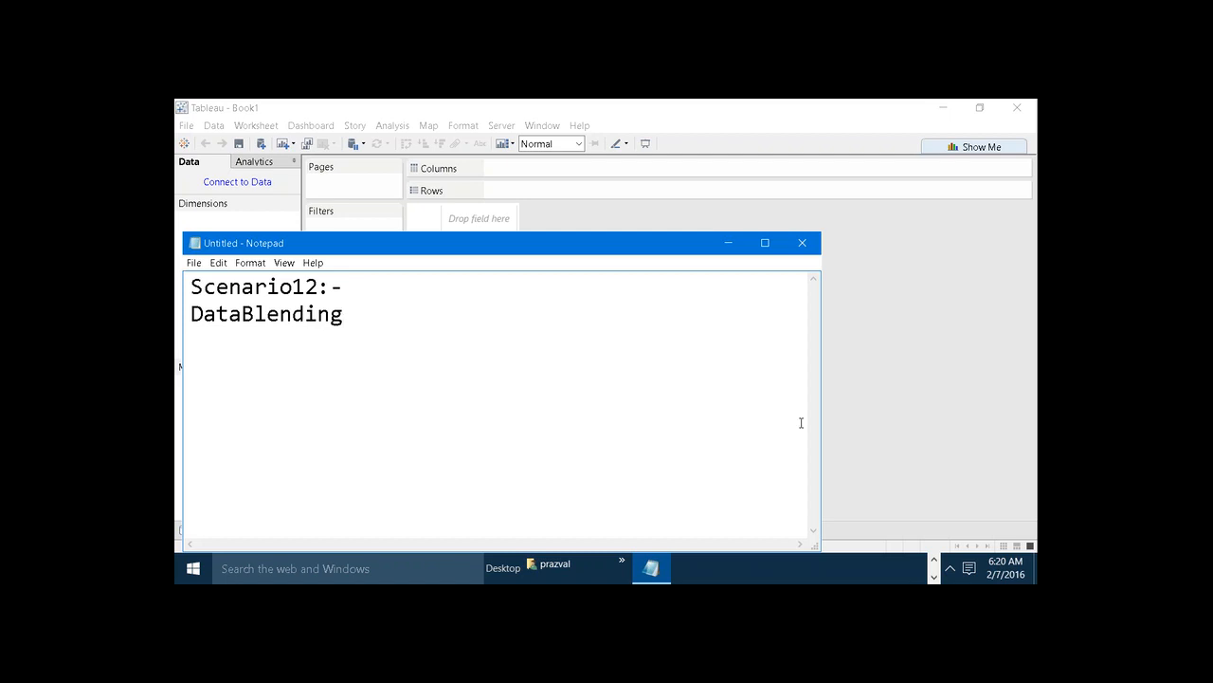
key("Return")
key("Return")
type("Rules:-")
key("Return")
Step: Write rule 1 under the Rules heading: "1)Both the datasources should have a common dimension"
type("1)B")
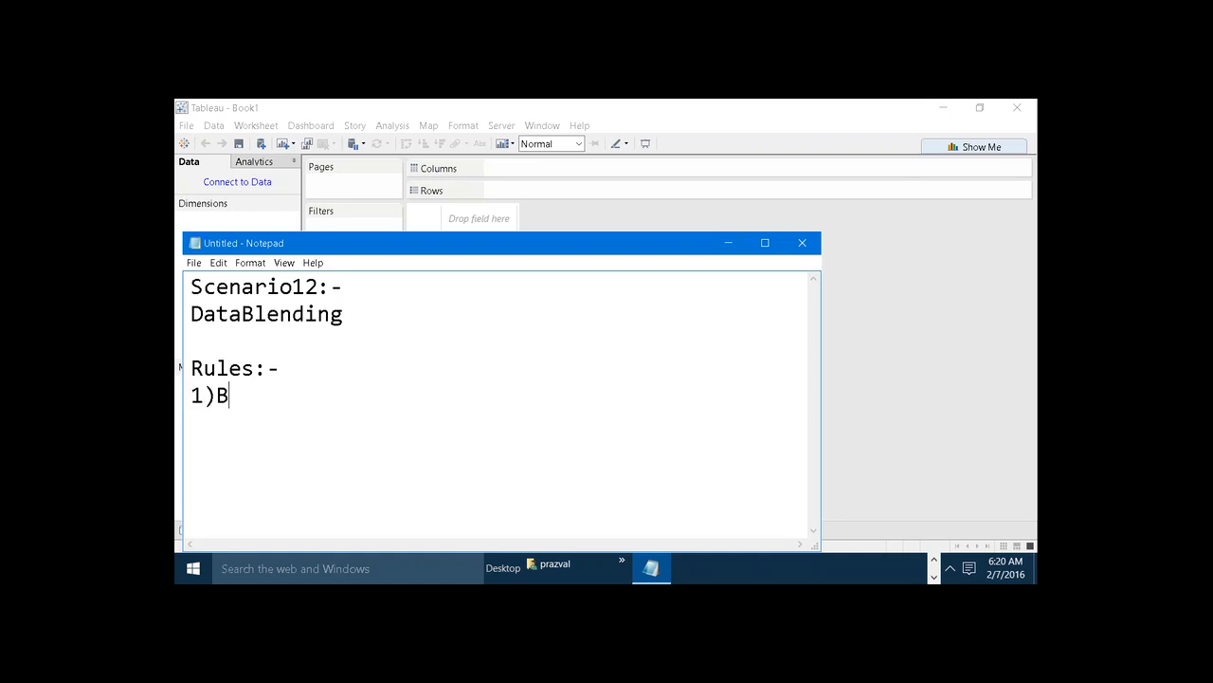
type("oth the ")
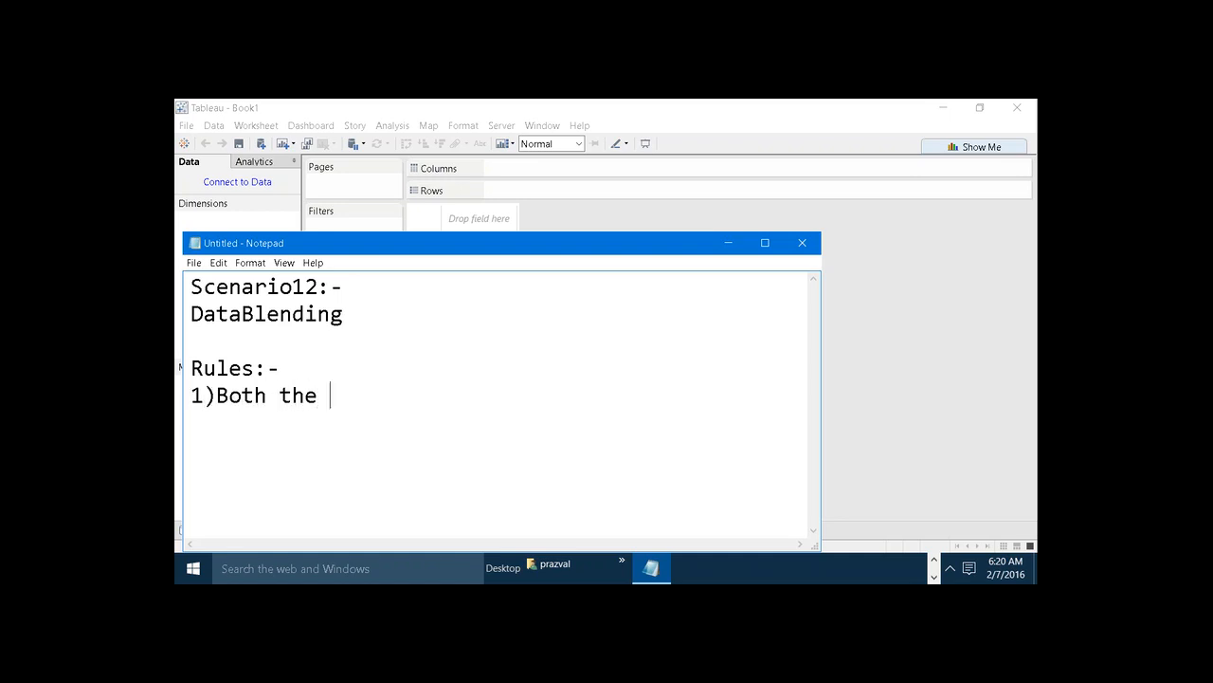
type("datasources ")
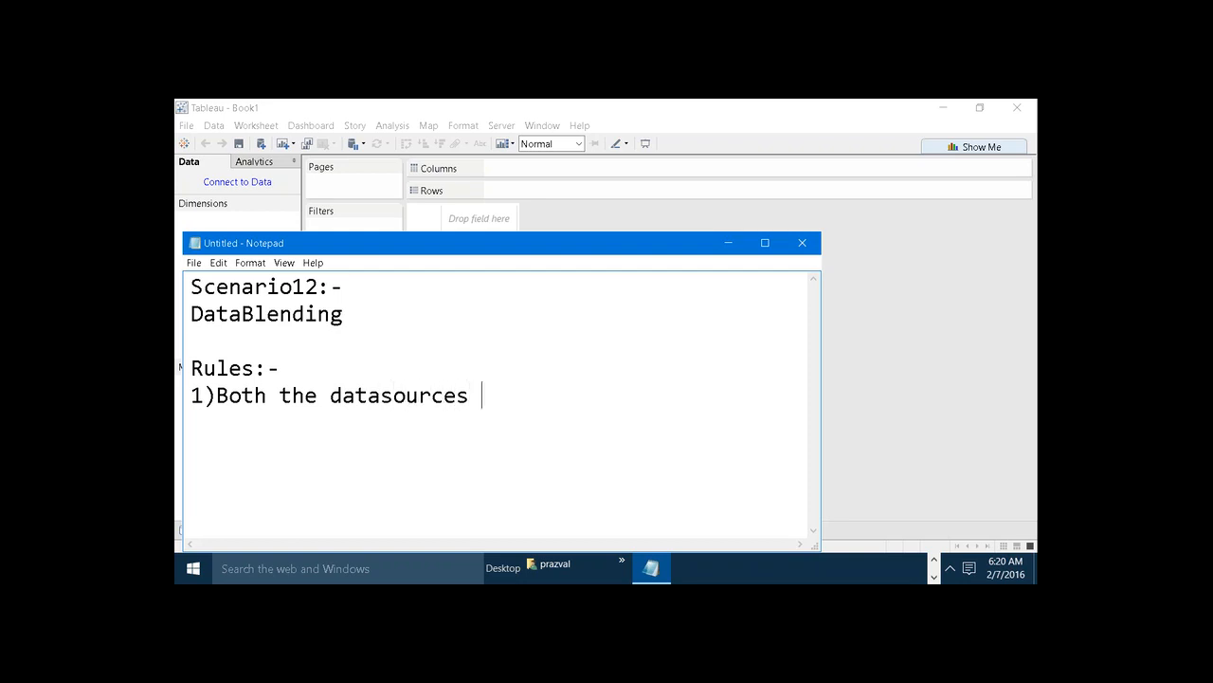
type("should h")
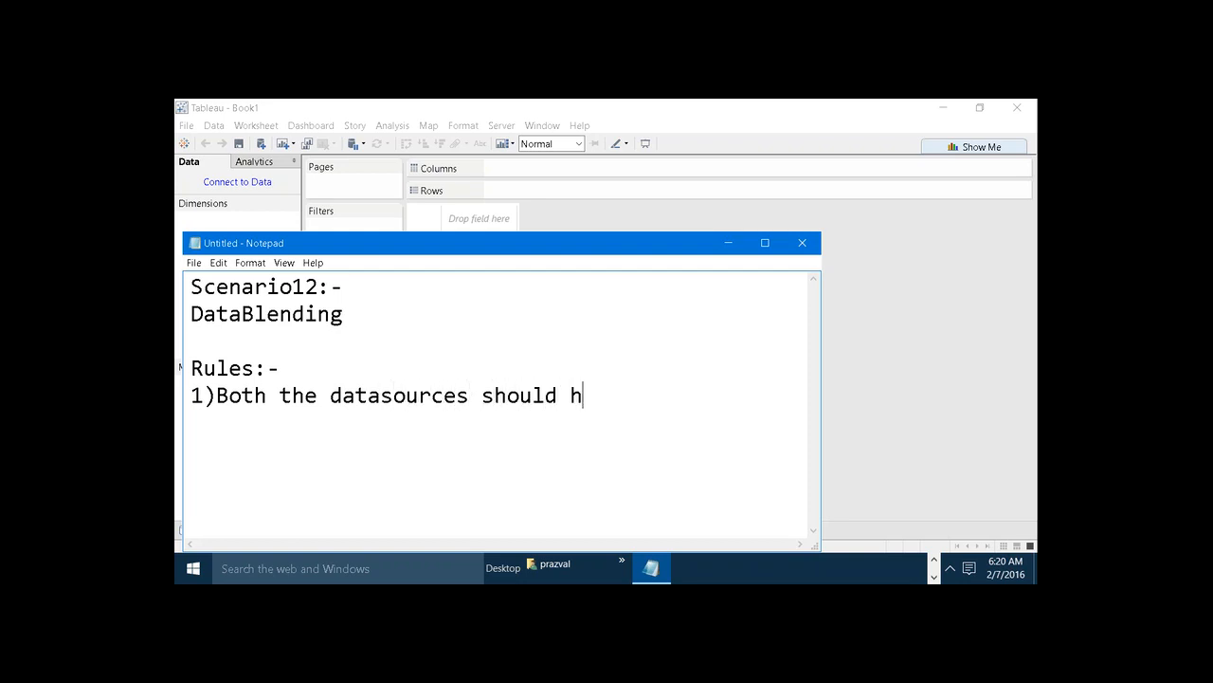
type("ave a comm")
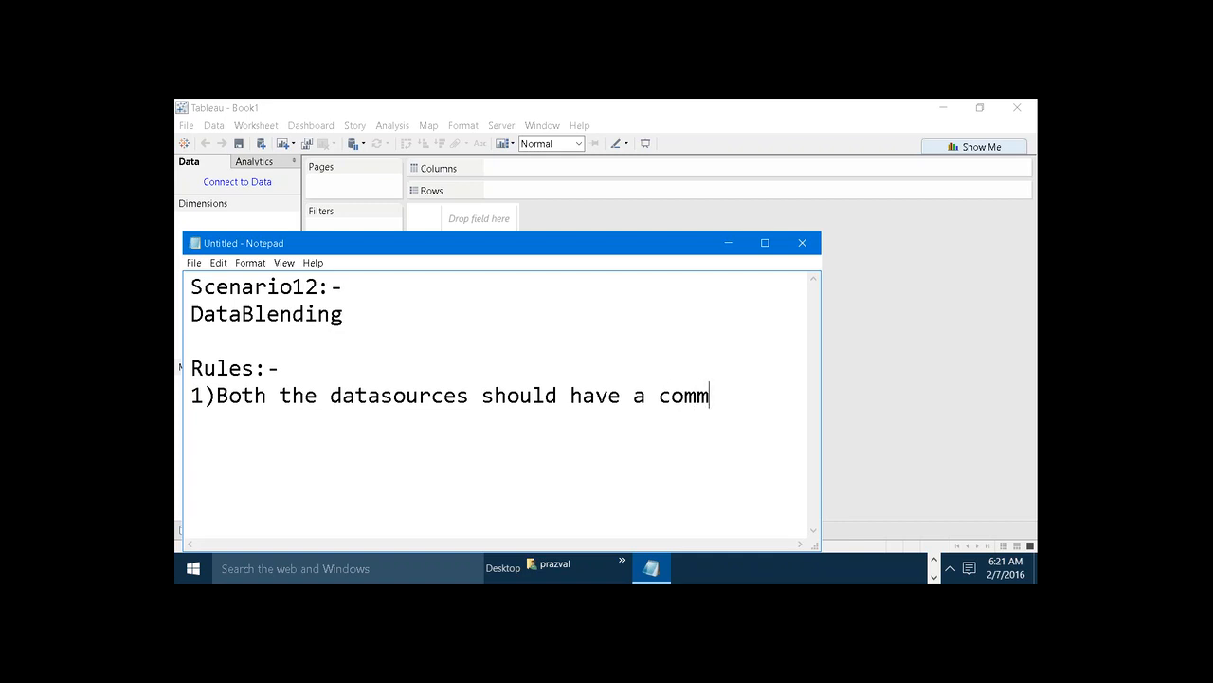
type("on")
key("Return")
type("dimension")
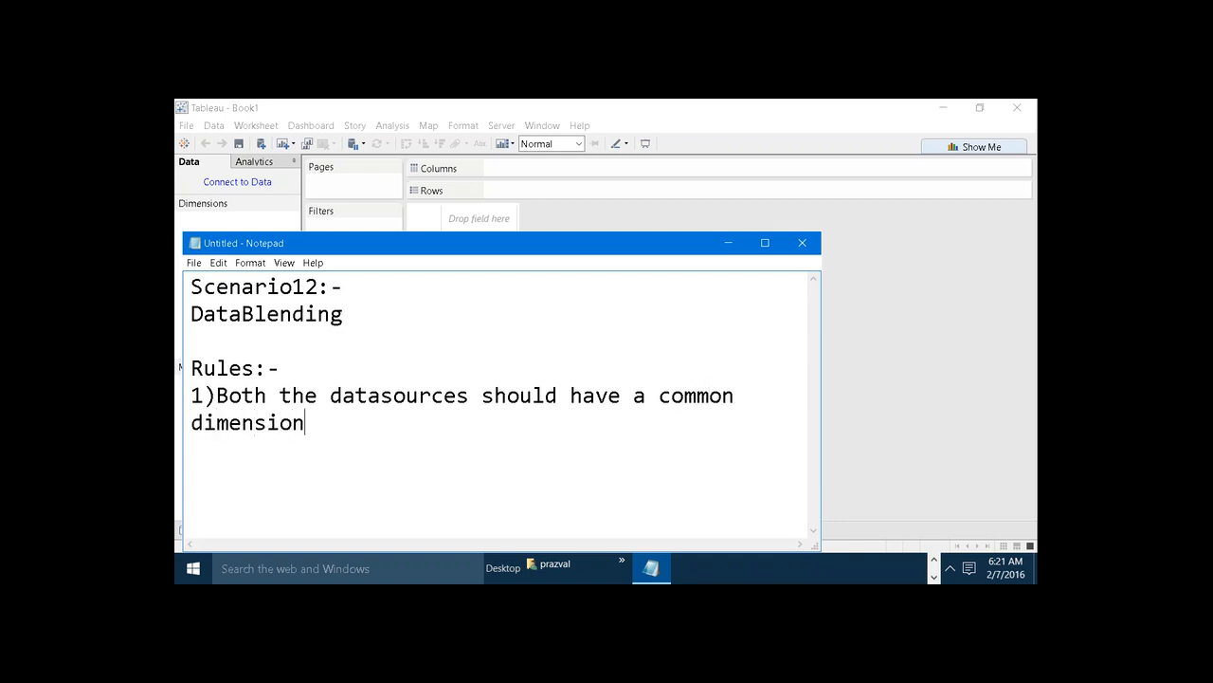
Step: Add rule 2 on the following lines: "2)In that common dimension in both the datasources atleast 1 value should match"
key("Return")
type("2)")
type("In that ")
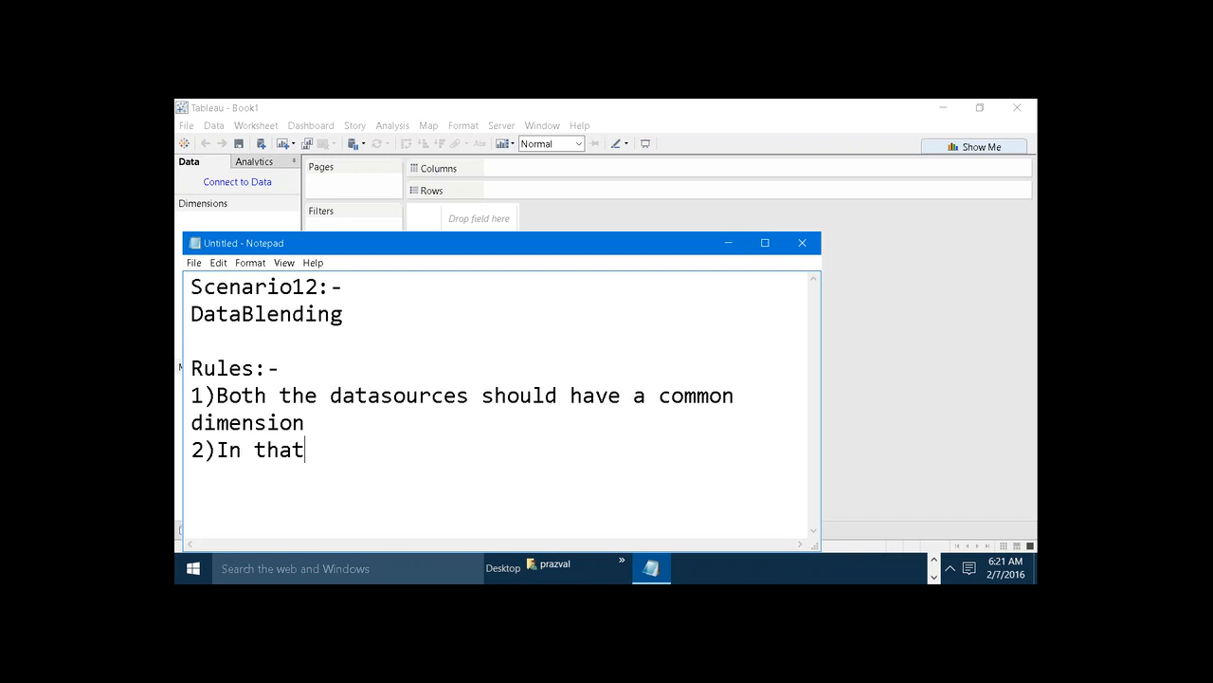
type("common dimensio")
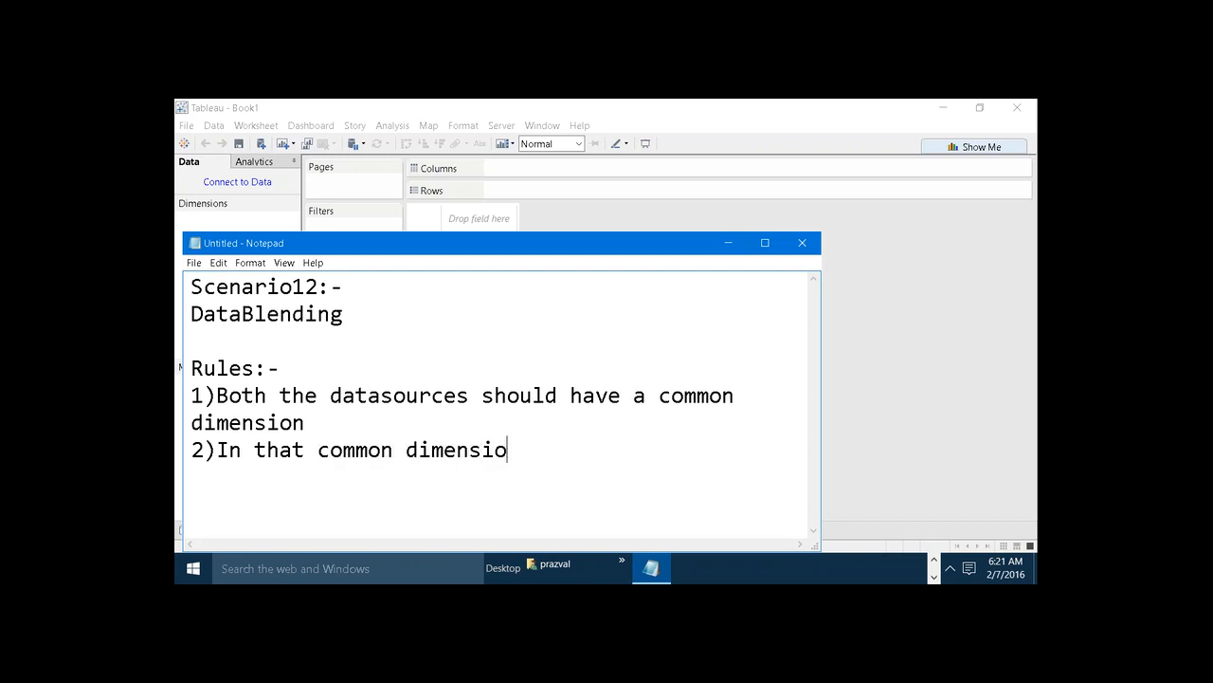
type("n in both the d")
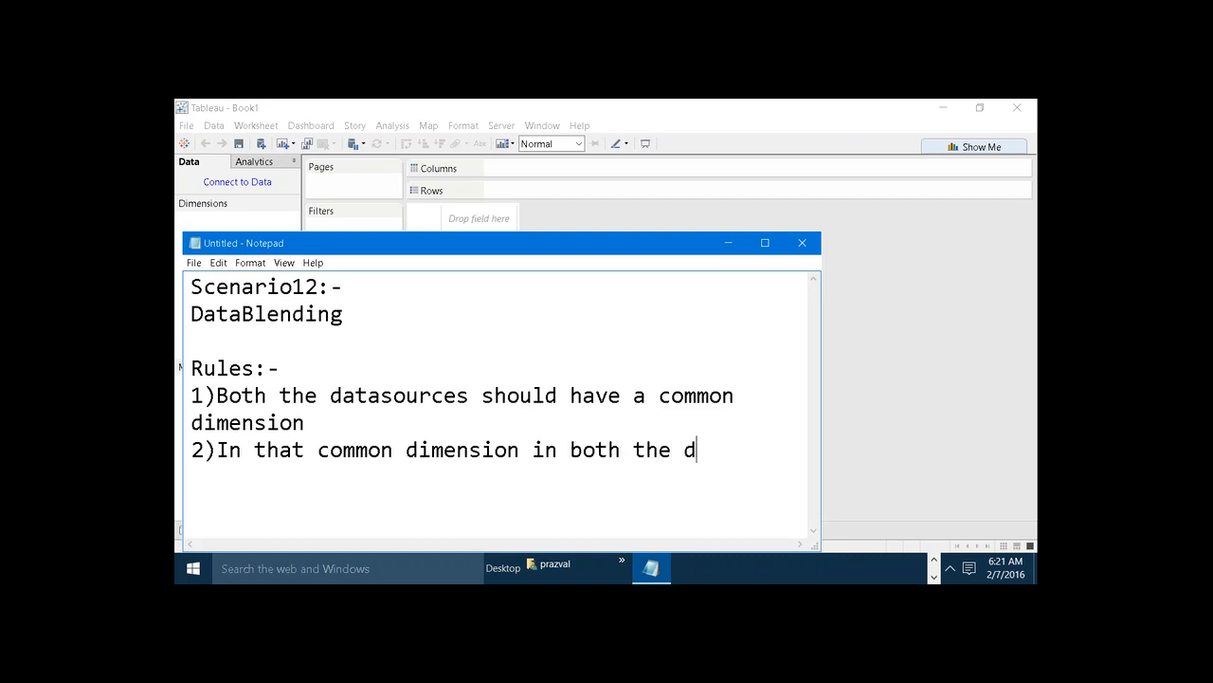
type("atasources")
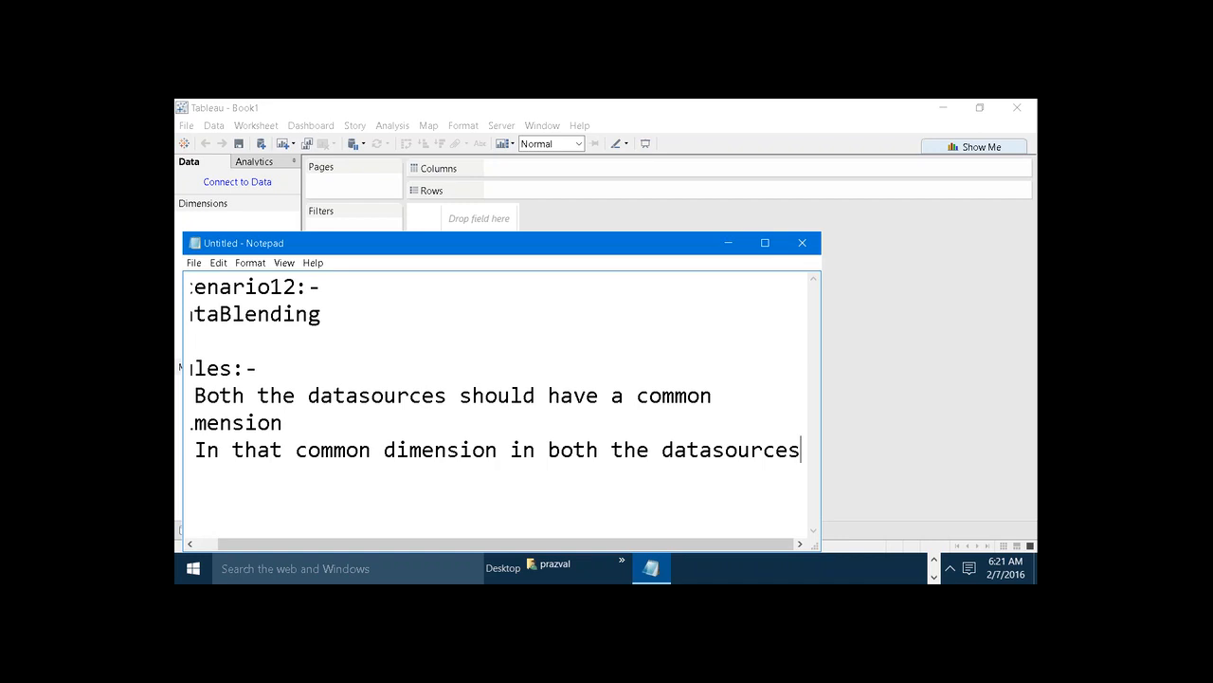
key("Return")
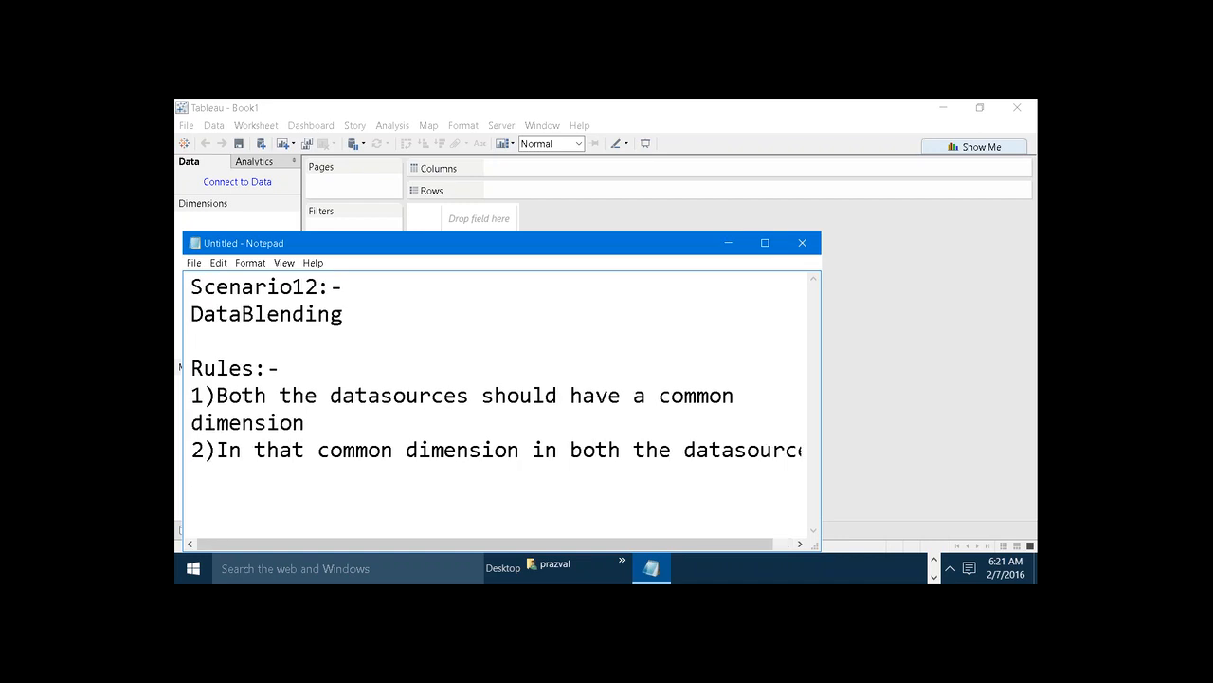
type("atleast 1")
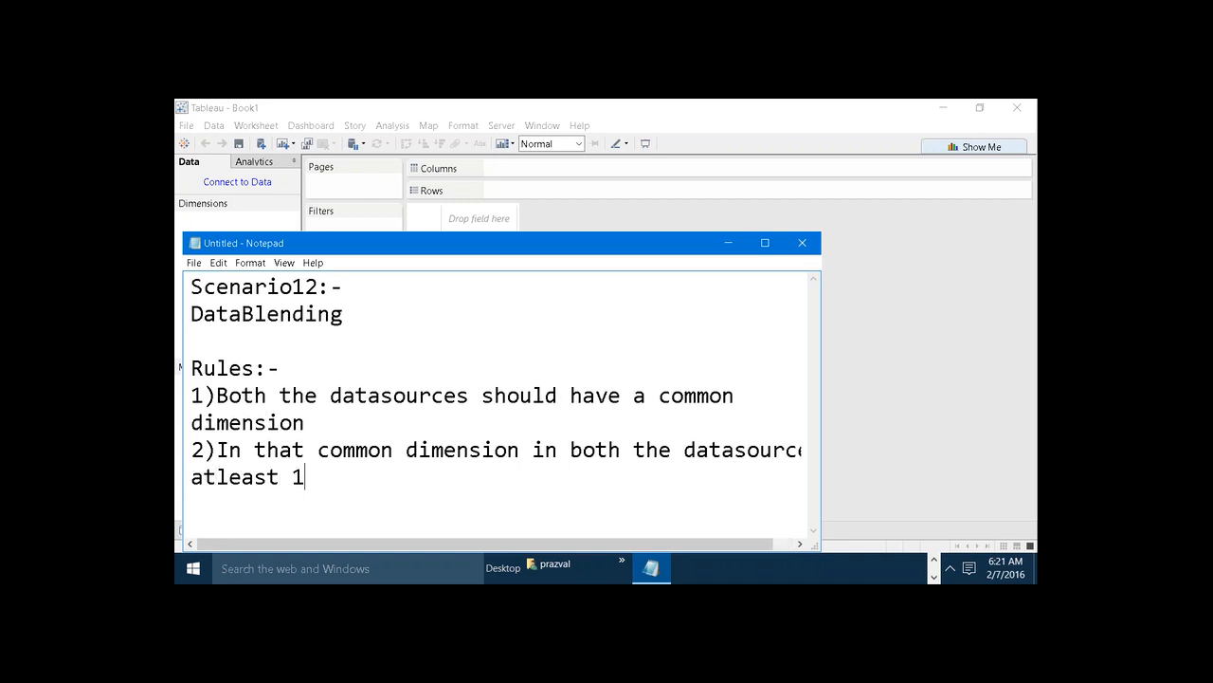
type(" value should match")
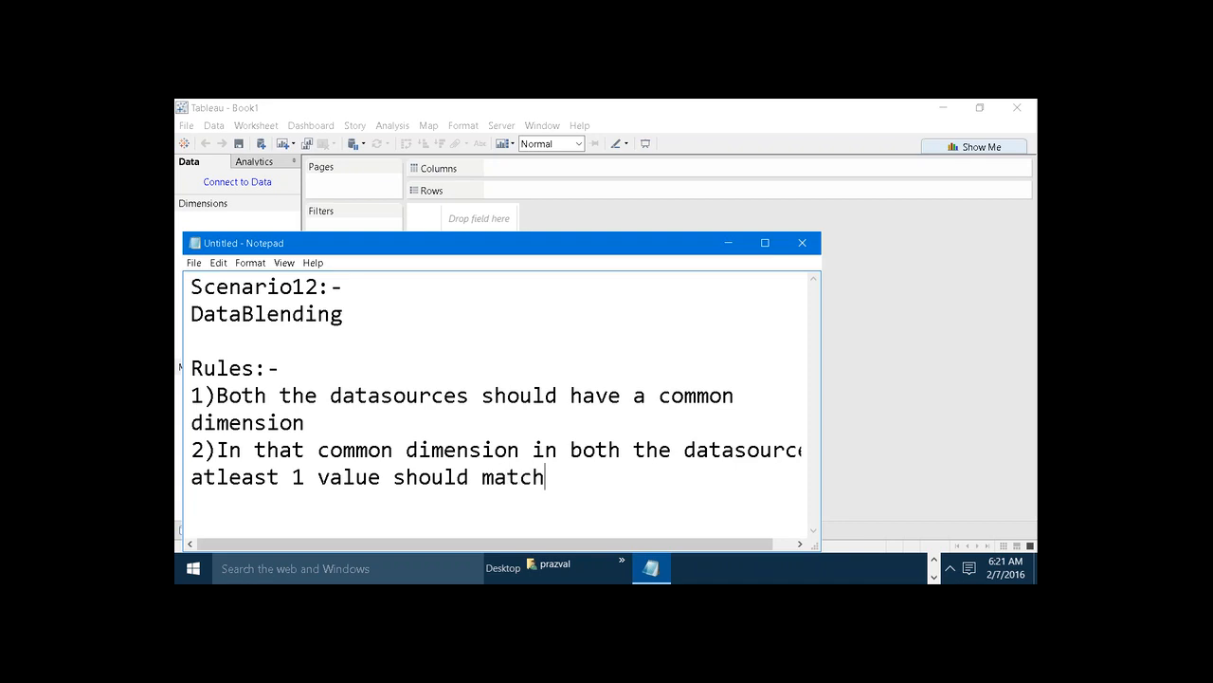
Step: Maximize the note window and add the heading "Ways to perform blending:-" below the rules, after a blank line
left_click(765, 243)
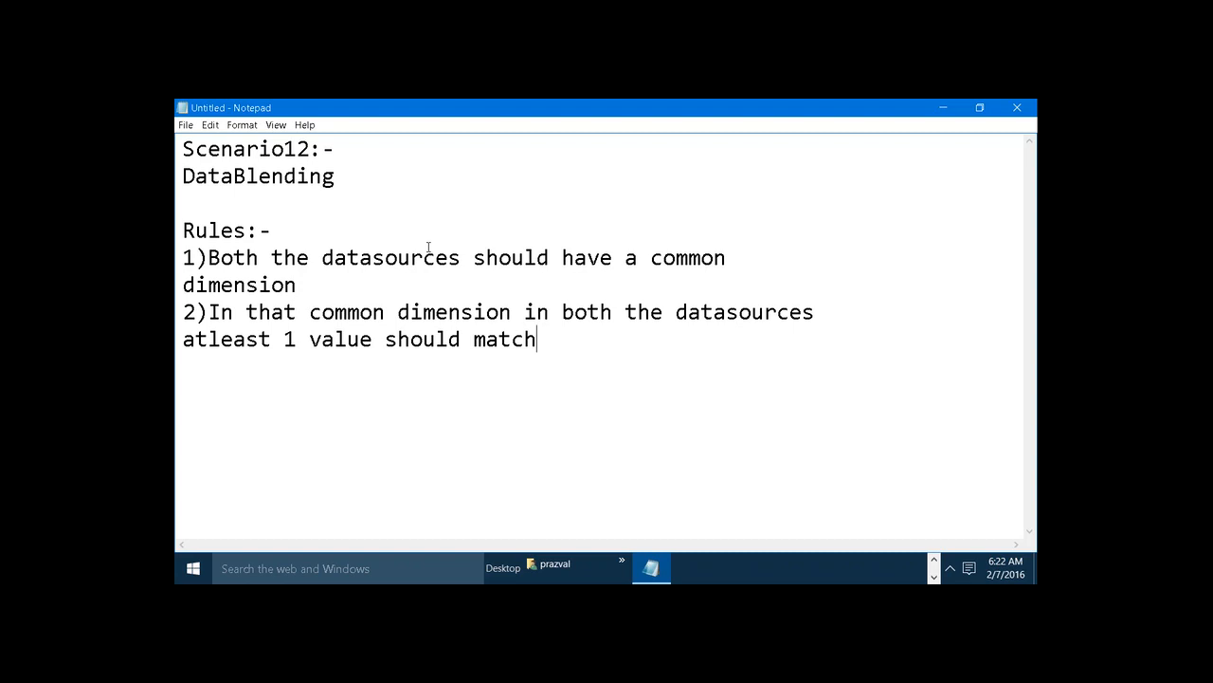
key("Return")
key("Return")
type("Ways to ")
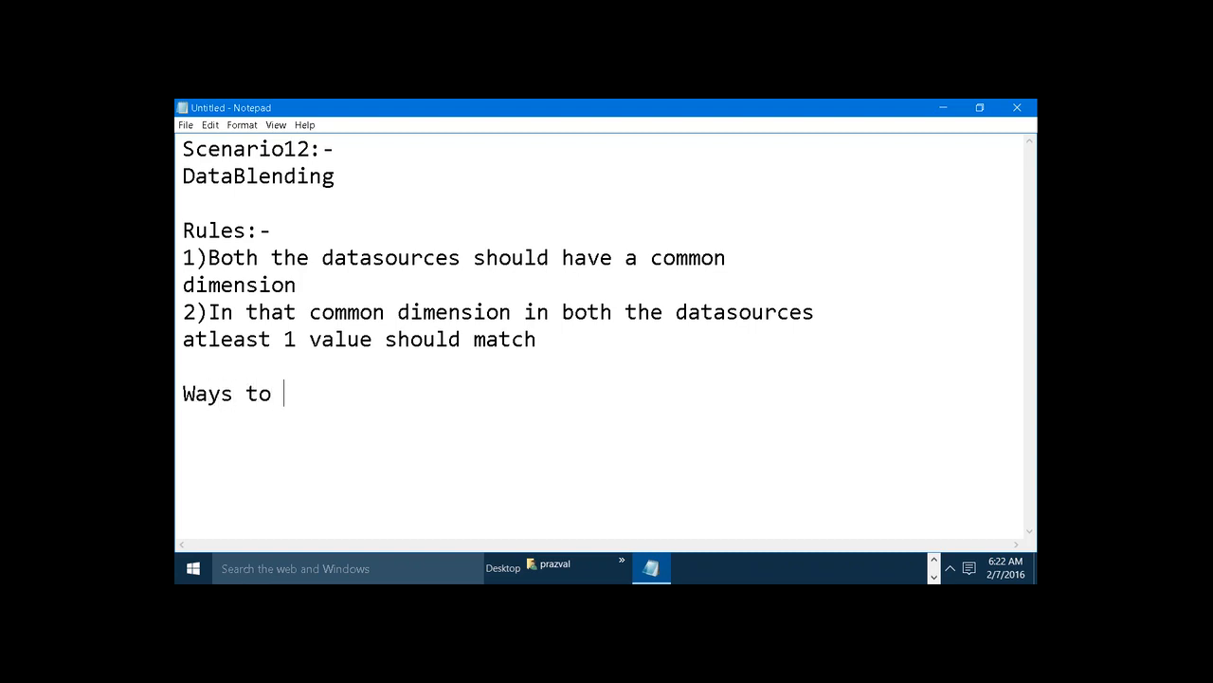
type("perform ")
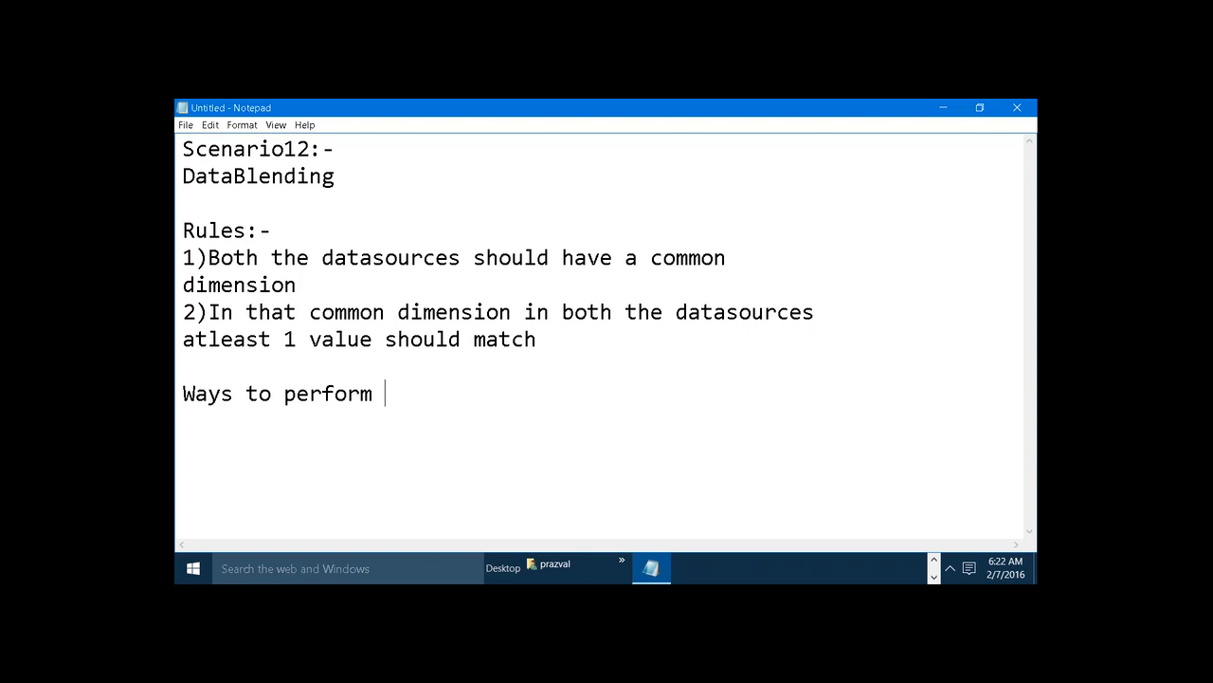
type("blending:-")
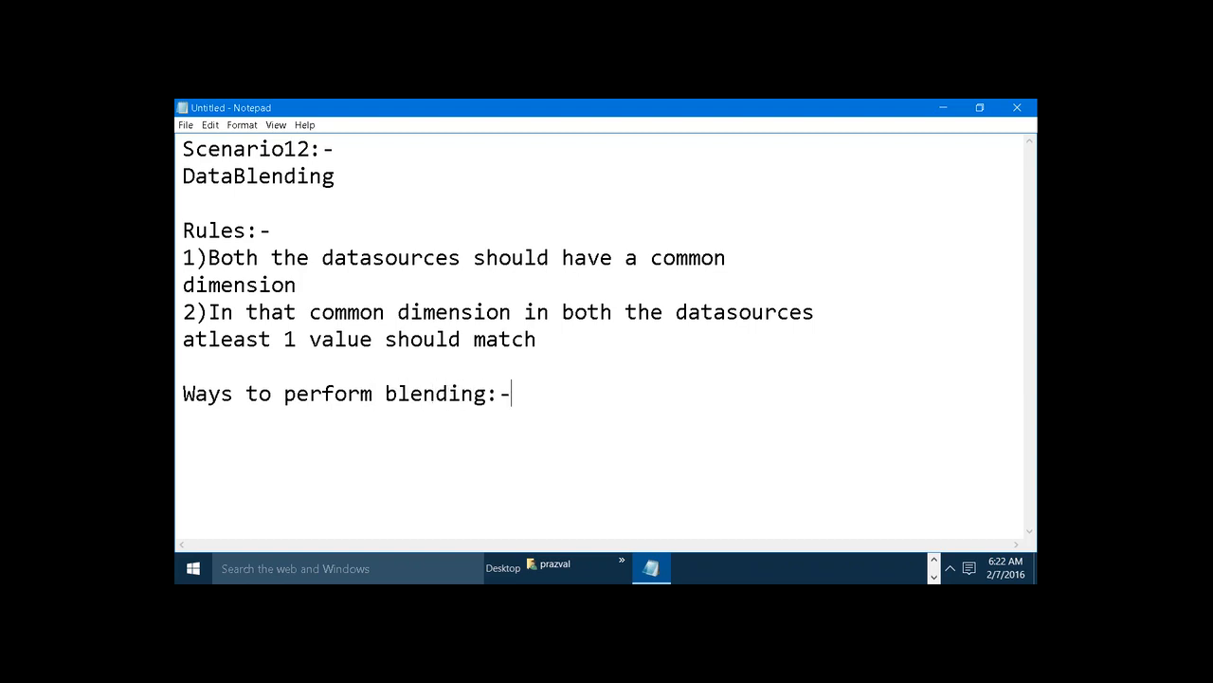
Step: List both methods on one line under the blending heading: "1)Automatic way 2)Manual way(Custom)"
key("Return")
type("1)Automatic e")
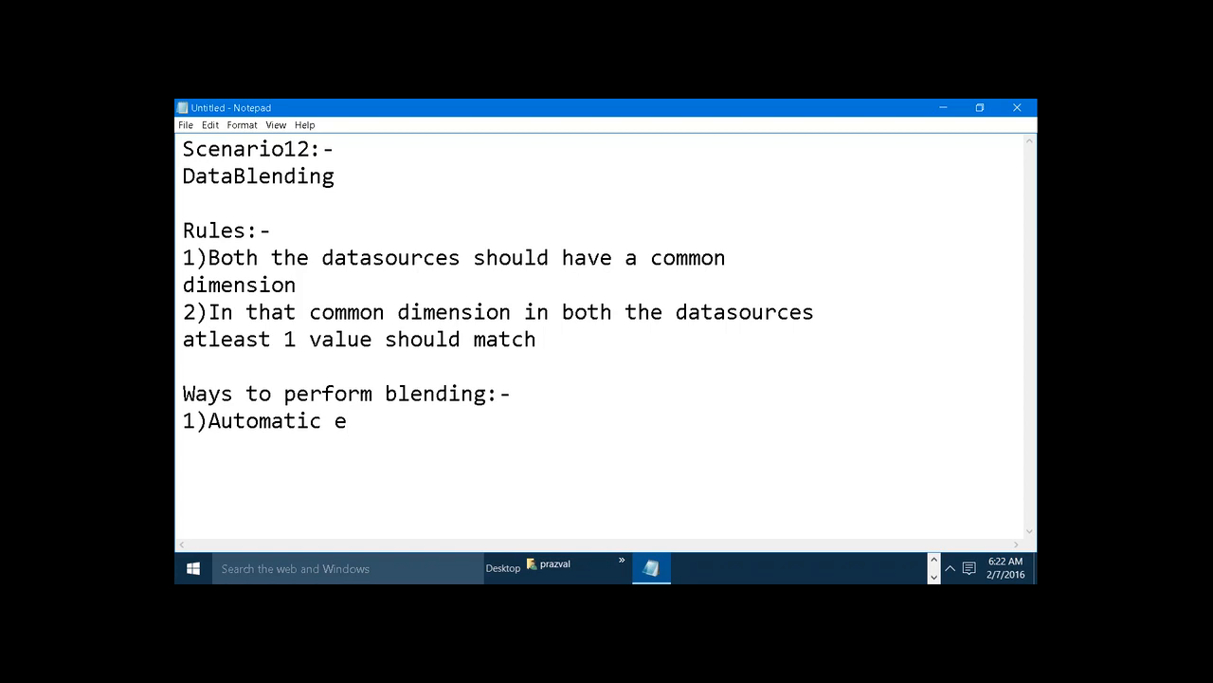
key("BackSpace")
type("way    2)Ma")
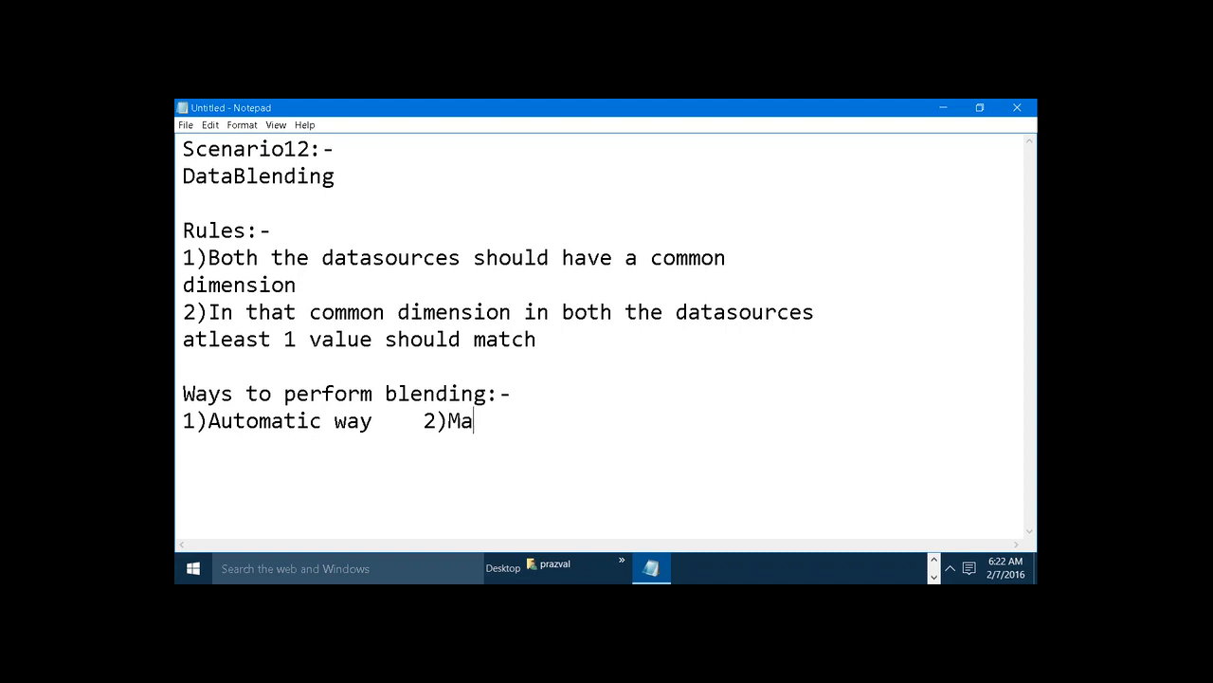
type("nual way")
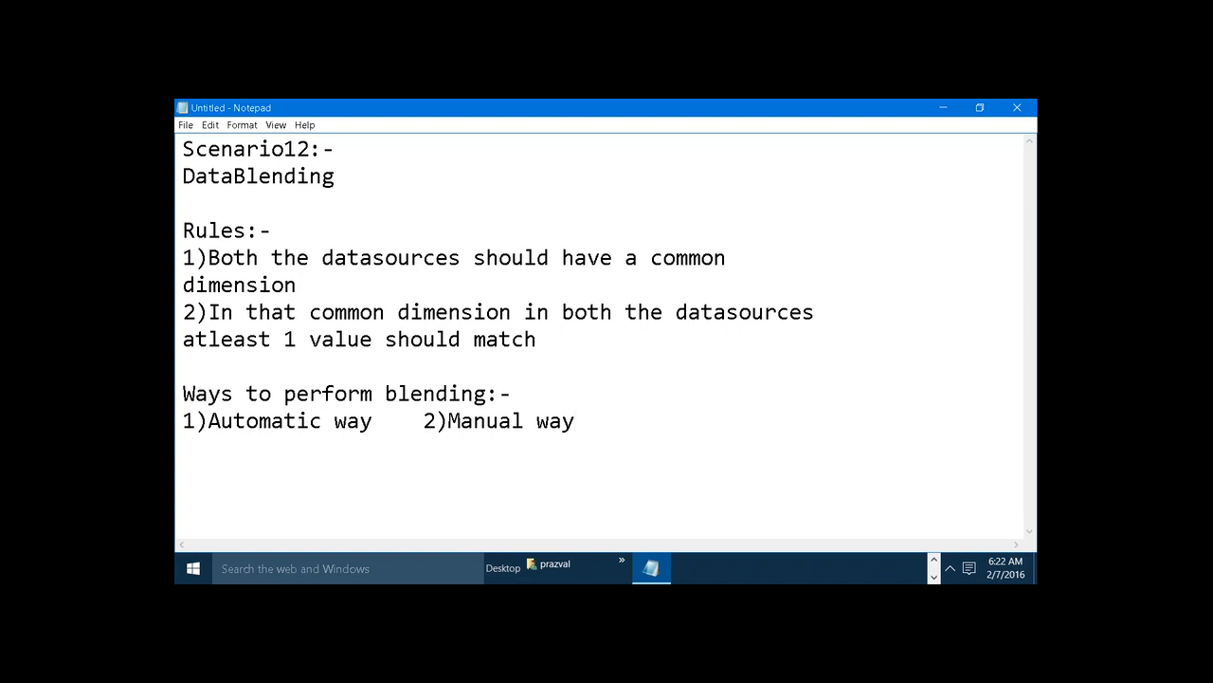
type("(Custom)")
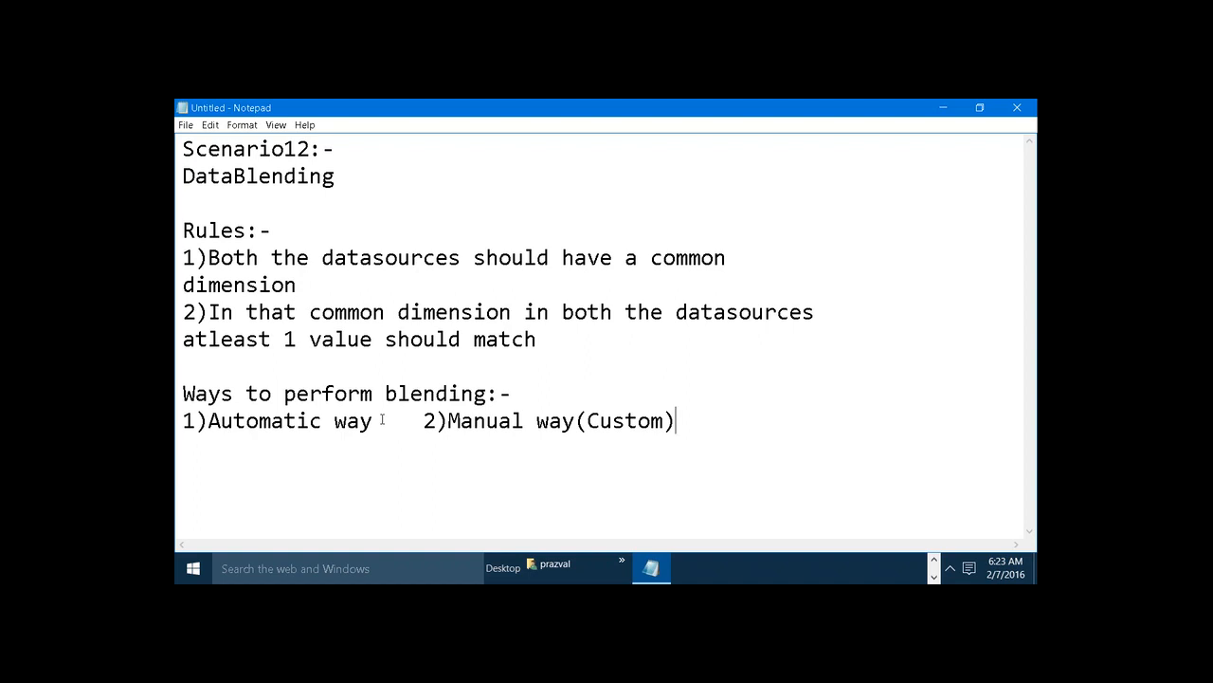
key("super+p")
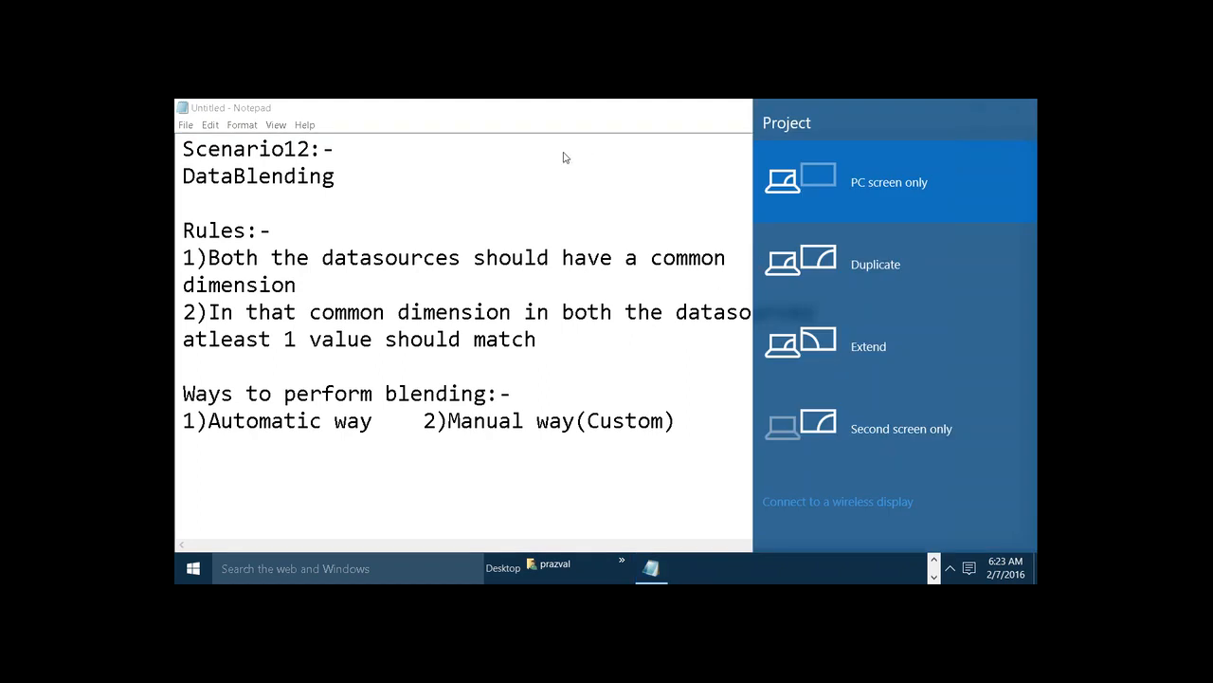
left_click(465, 115)
key("super+p")
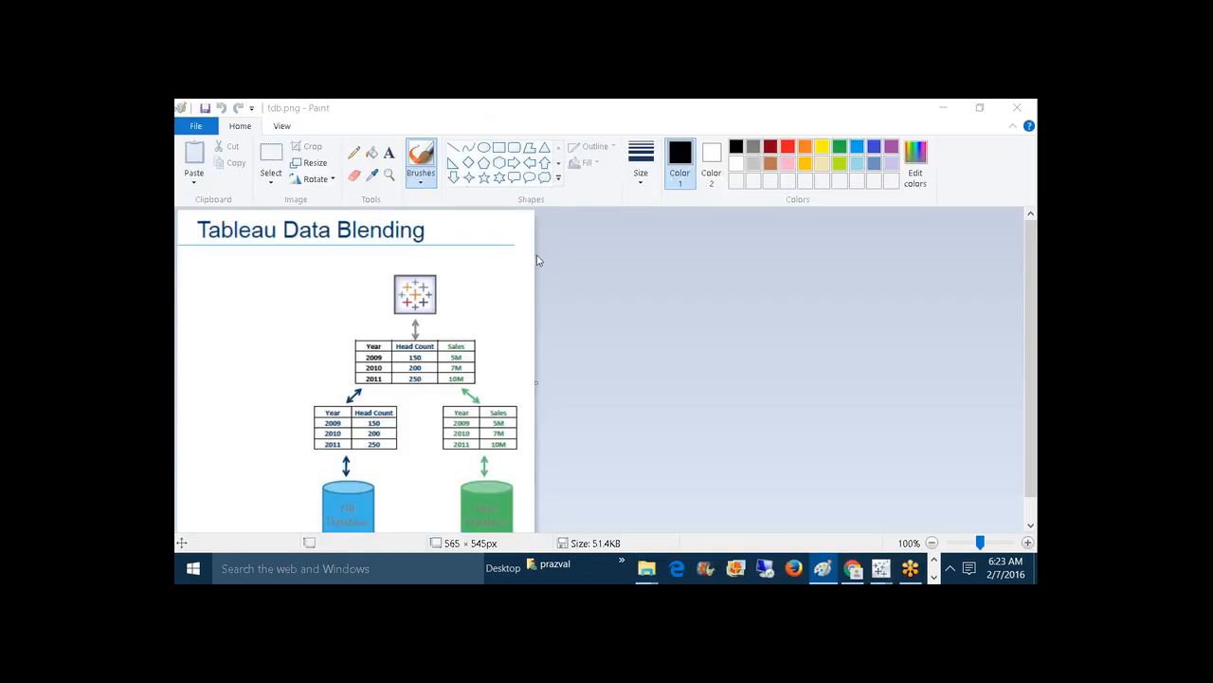
Step: In Paint, circle the HR database and the Sales database in the tdb.png diagram with the Pencil tool
left_click(523, 240)
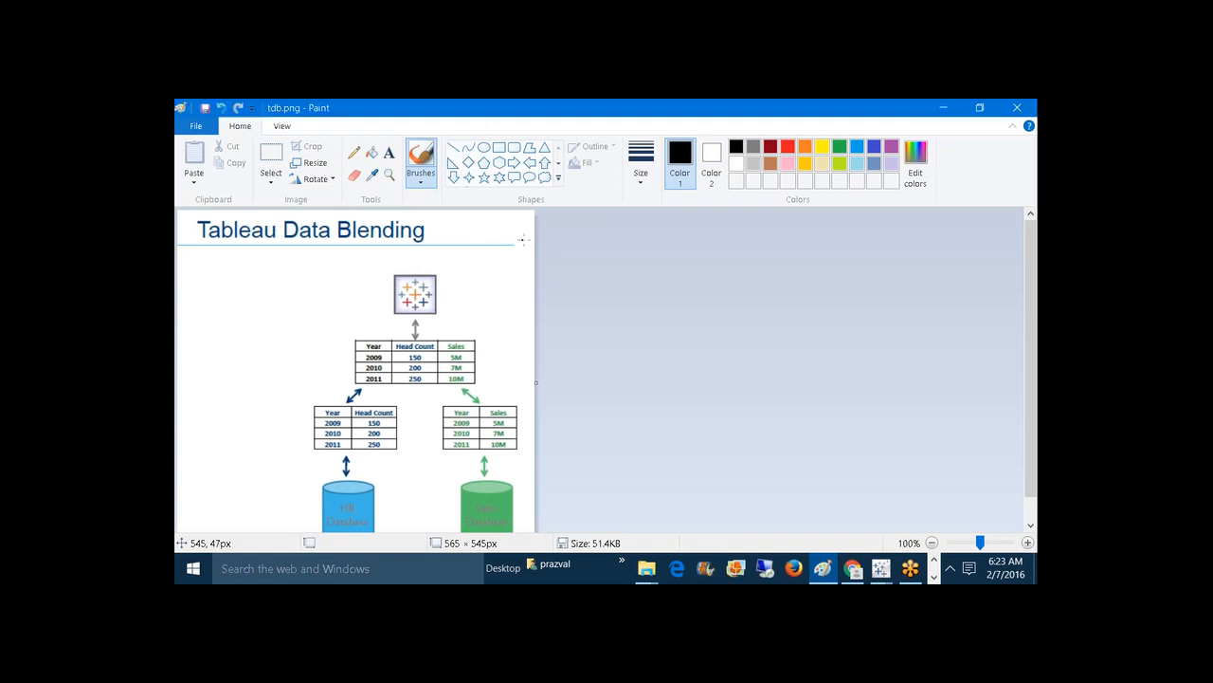
left_click_drag(1035, 377, 1035, 399)
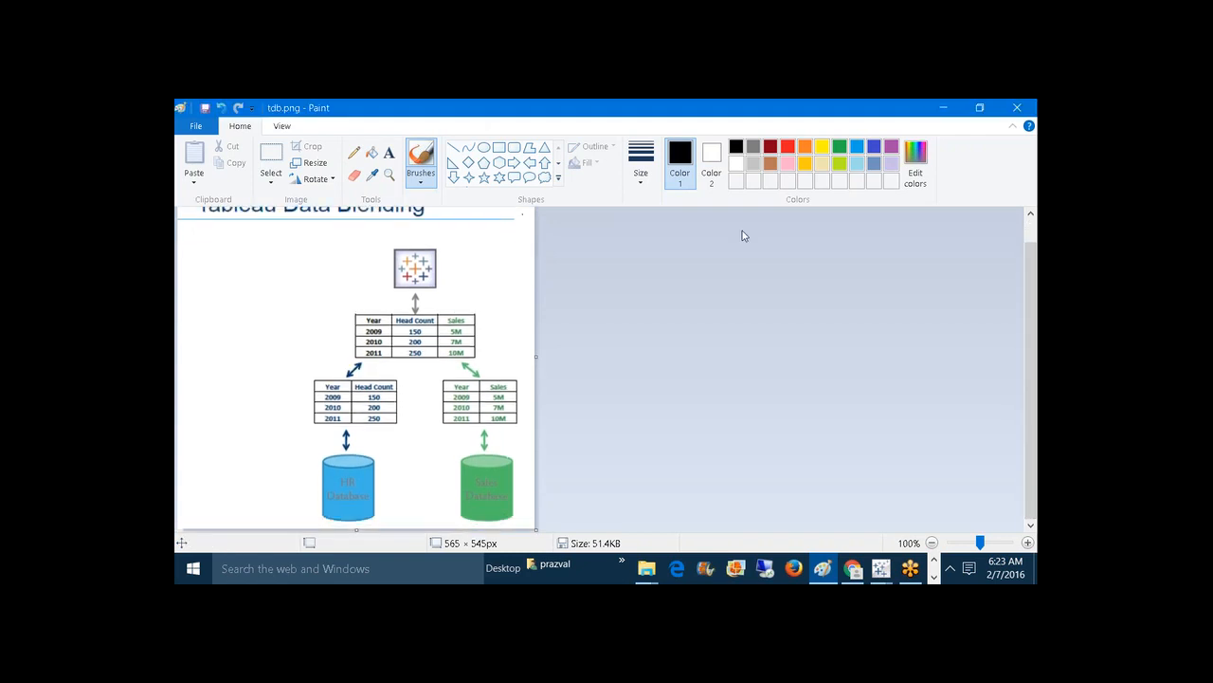
left_click(355, 153)
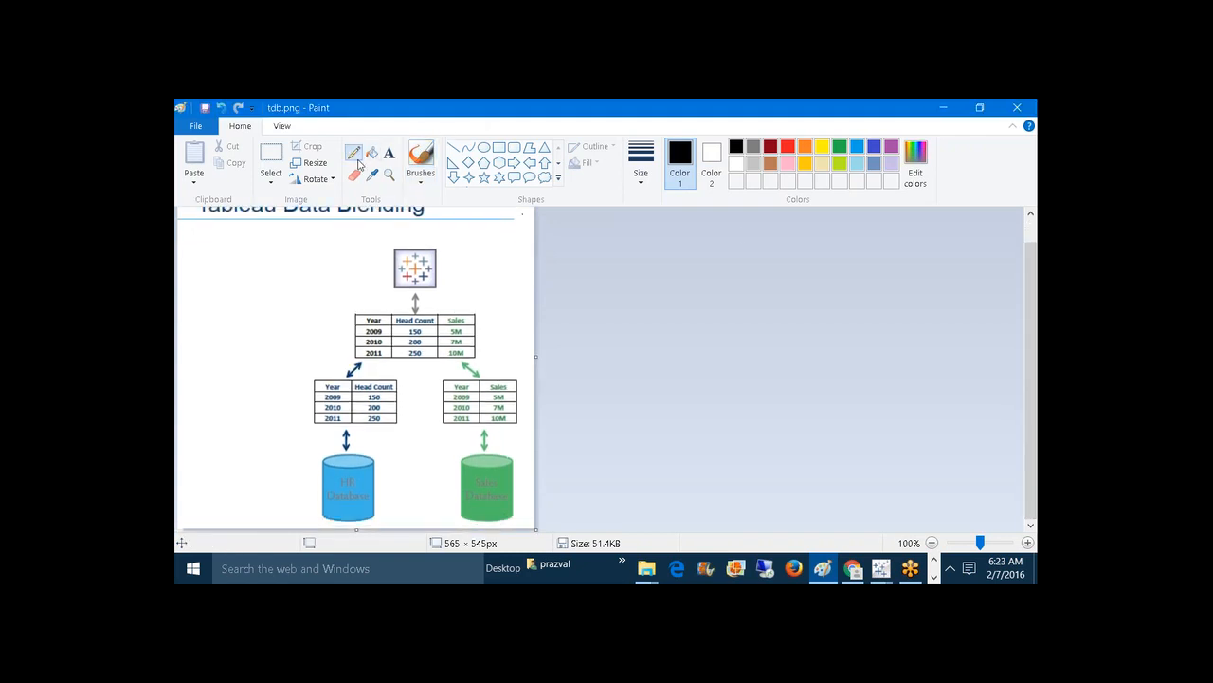
mouse_move(366, 464)
left_mouse_down()
mouse_move(325, 479)
mouse_move(331, 498)
mouse_move(353, 501)
mouse_move(375, 472)
left_mouse_up()
mouse_move(517, 491)
left_mouse_down()
mouse_move(507, 474)
mouse_move(464, 495)
mouse_move(503, 517)
mouse_move(514, 479)
left_mouse_up()
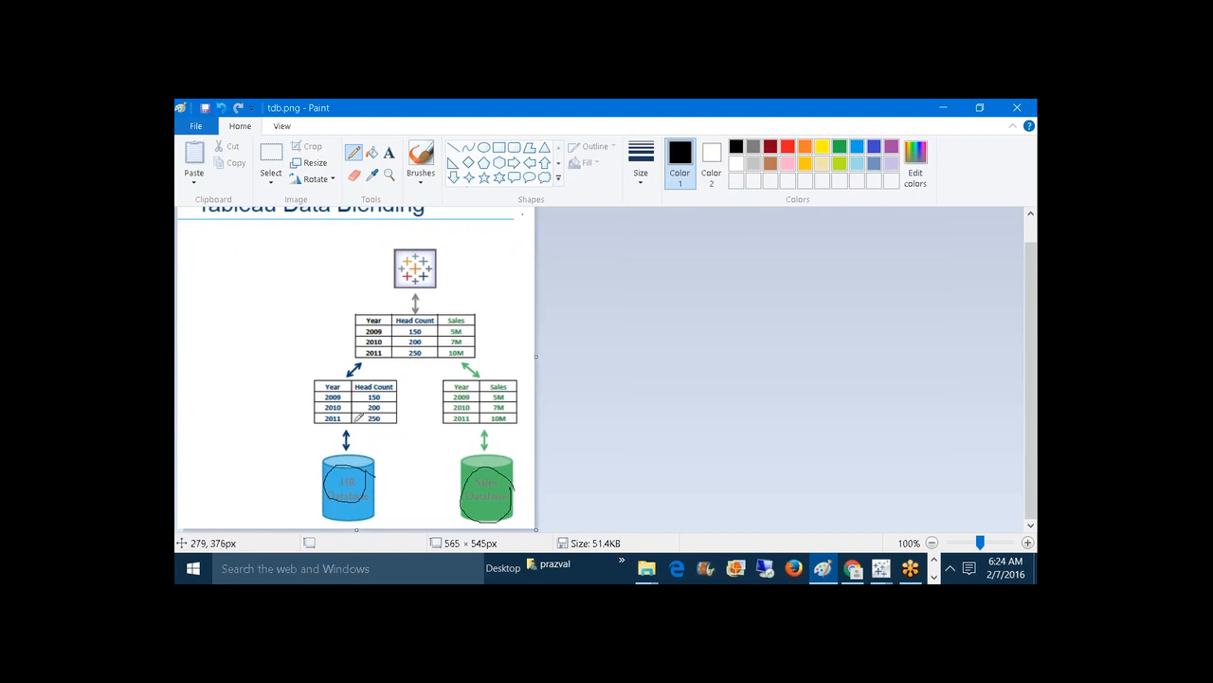
Step: Draw pencil tick marks above the columns of the two source tables and the combined table
mouse_move(325, 377)
left_mouse_down()
mouse_move(343, 360)
mouse_move(383, 371)
left_mouse_up()
mouse_move(461, 376)
left_mouse_down()
mouse_move(492, 376)
mouse_move(501, 357)
left_mouse_up()
left_click_drag(378, 306, 412, 299)
mouse_move(450, 307)
left_mouse_down()
mouse_move(467, 284)
mouse_move(434, 304)
left_mouse_up()
Step: Circle the Year headers of both source tables and draw a curved line linking them
mouse_move(342, 381)
left_mouse_down()
mouse_move(322, 383)
mouse_move(345, 392)
mouse_move(338, 377)
left_mouse_up()
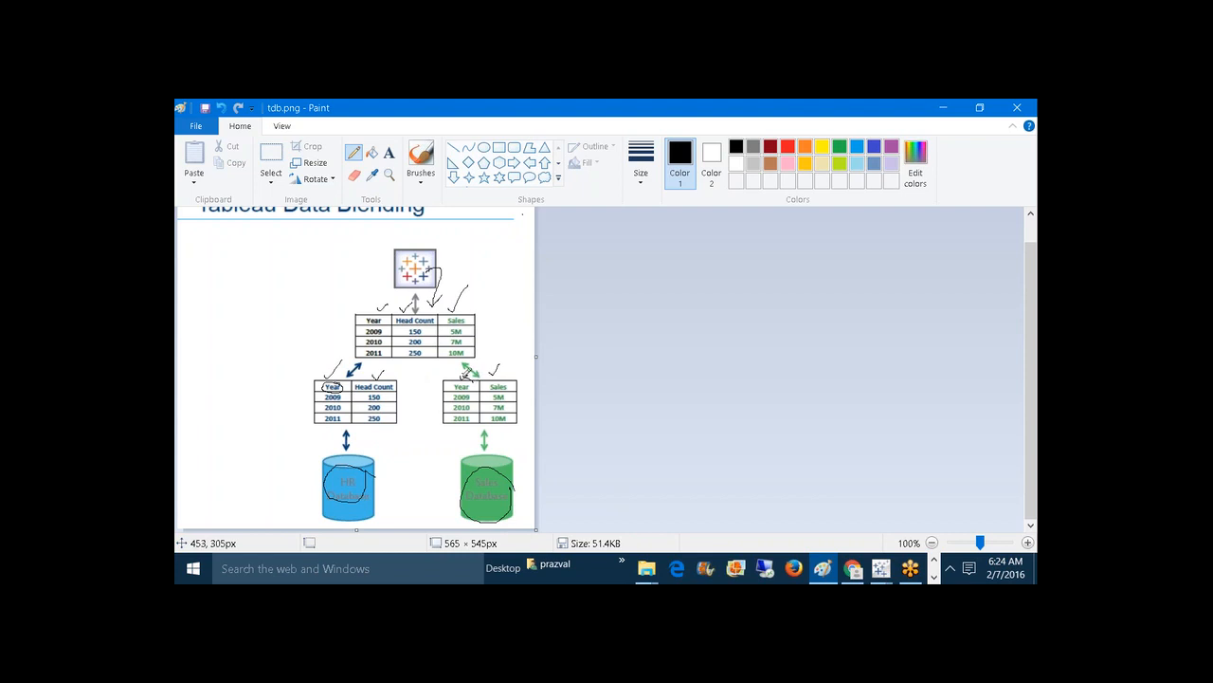
mouse_move(464, 376)
left_mouse_down()
mouse_move(448, 384)
mouse_move(473, 383)
left_mouse_up()
left_click_drag(339, 379, 455, 371)
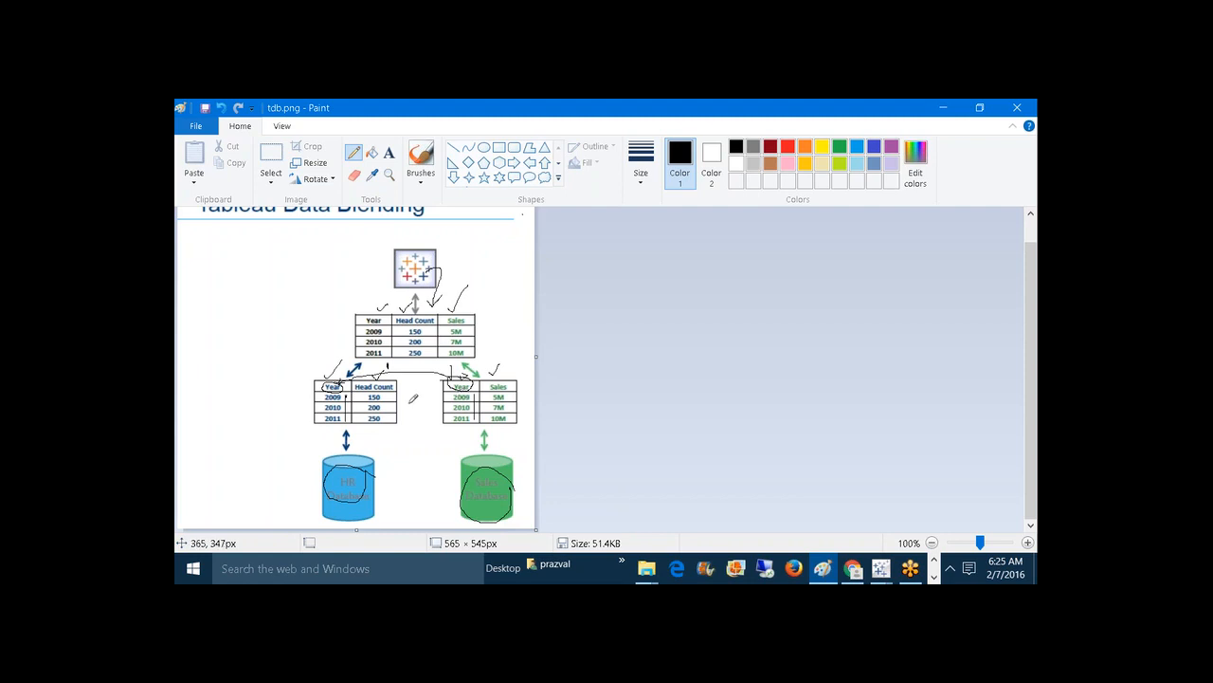
left_click_drag(1034, 328, 1029, 309)
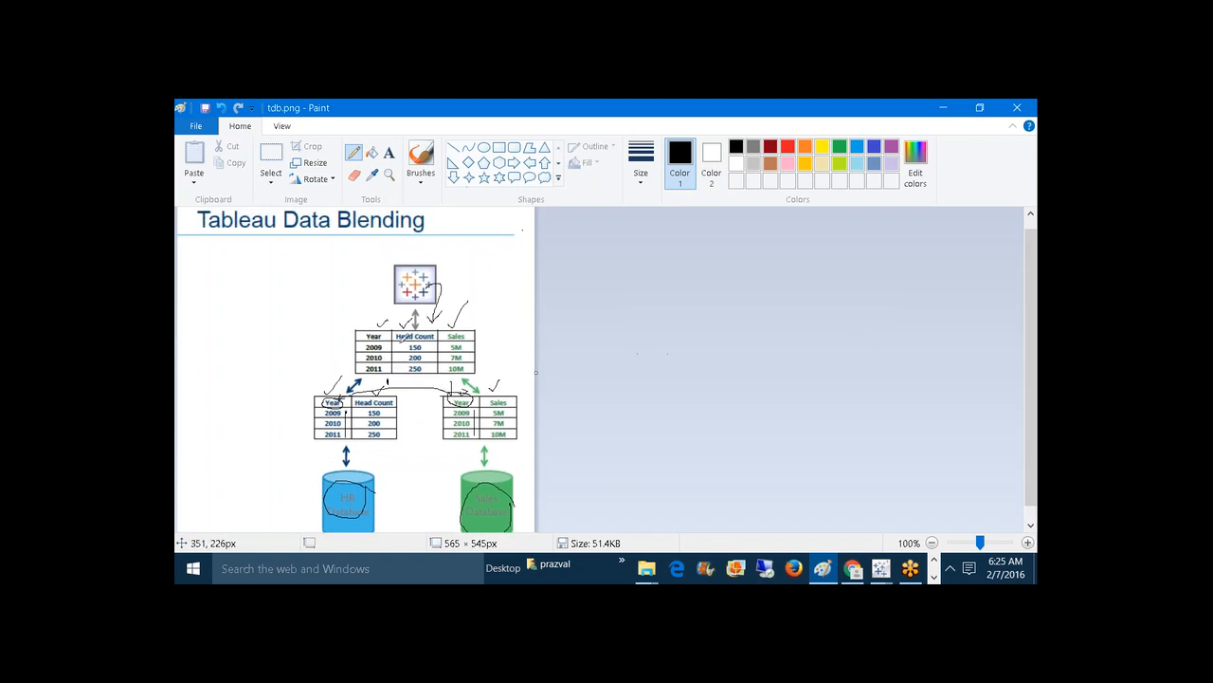
left_click_drag(374, 337, 382, 331)
key("ctrl+z")
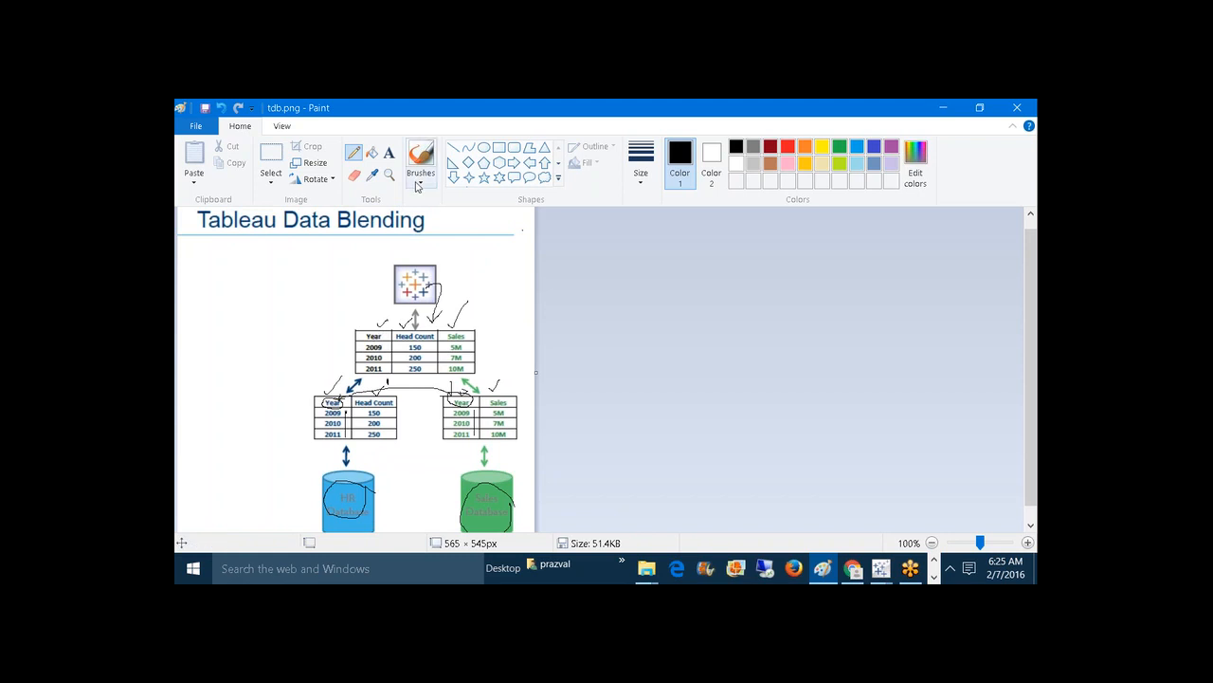
Step: Choose a stroke size and draw pencil marks over the year values in the HR table and just above the source tables
left_click(639, 167)
left_click(672, 270)
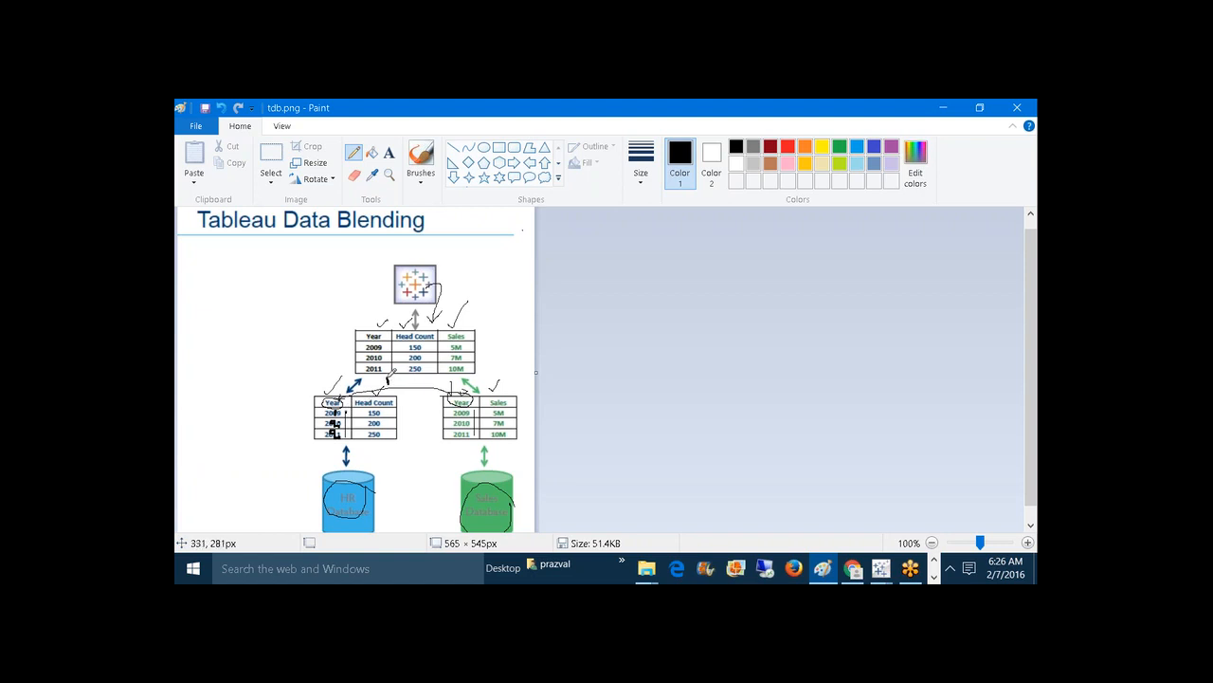
left_click_drag(389, 383, 390, 388)
left_click_drag(332, 426, 335, 423)
left_click_drag(348, 427, 355, 421)
Step: Open a new Notepad document and write the header PRODUCTS,SALES with the indented rows A,100, B,150 and C,180 beneath it
key("super+r")
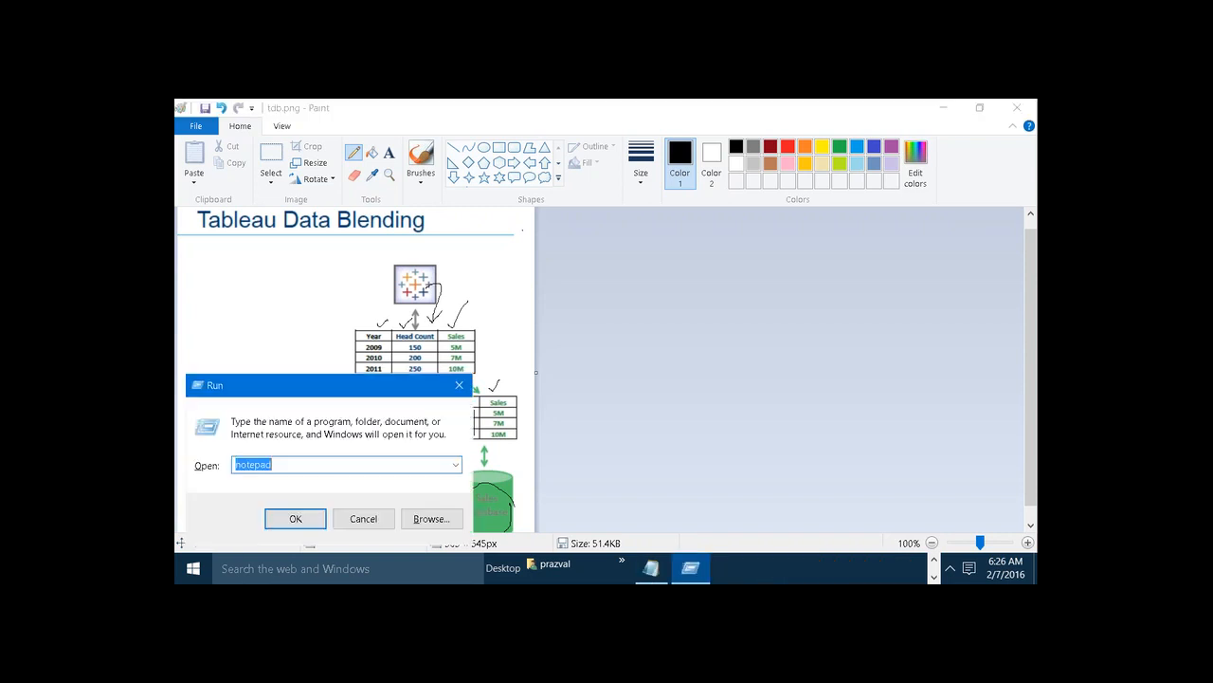
key("Return")
type("P")
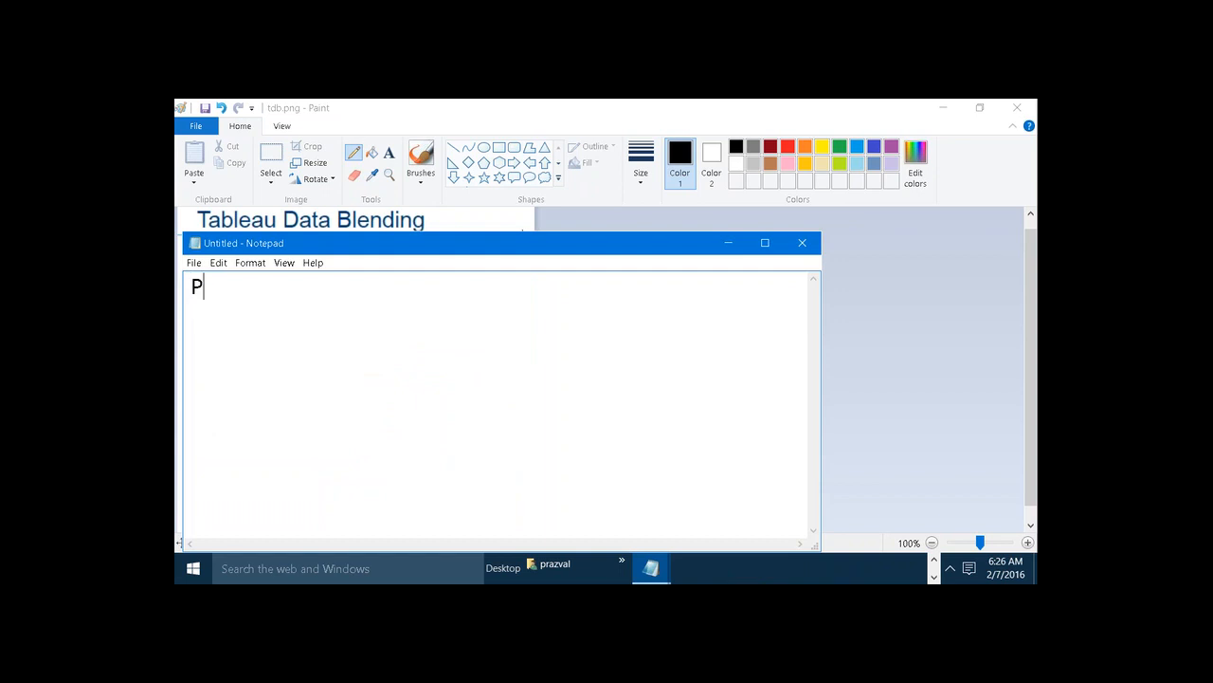
type("RODUCTS")
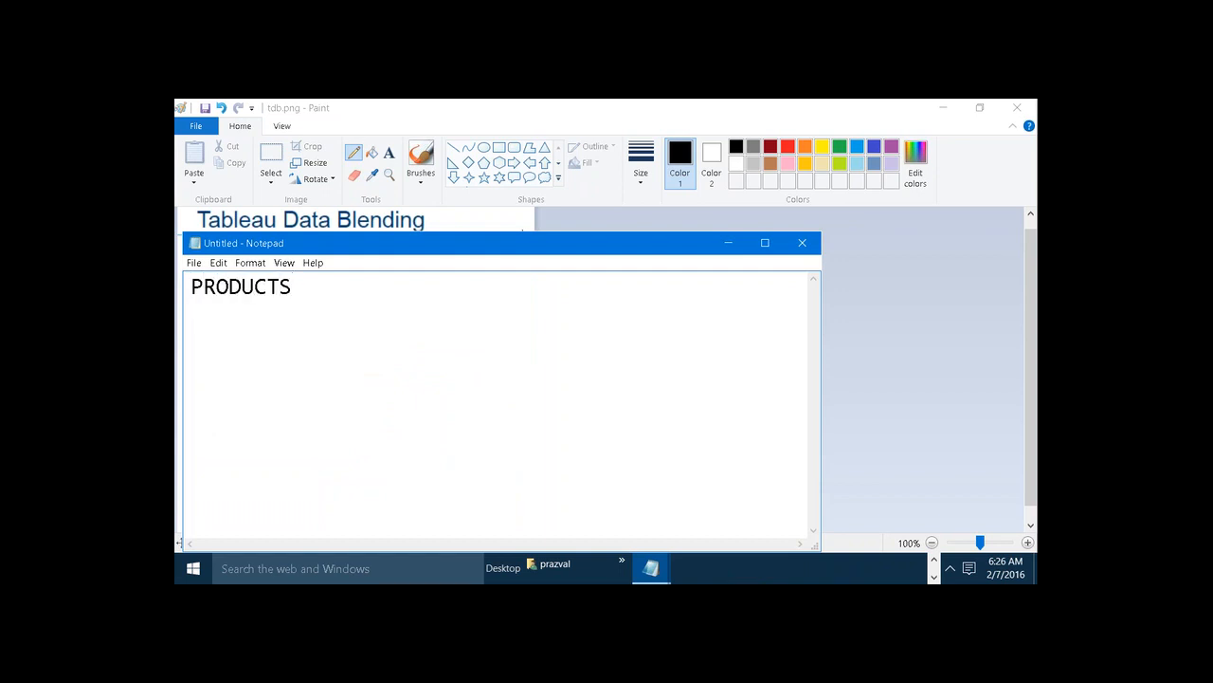
type(",SALES")
key("Return")
type("A,100")
key("Return")
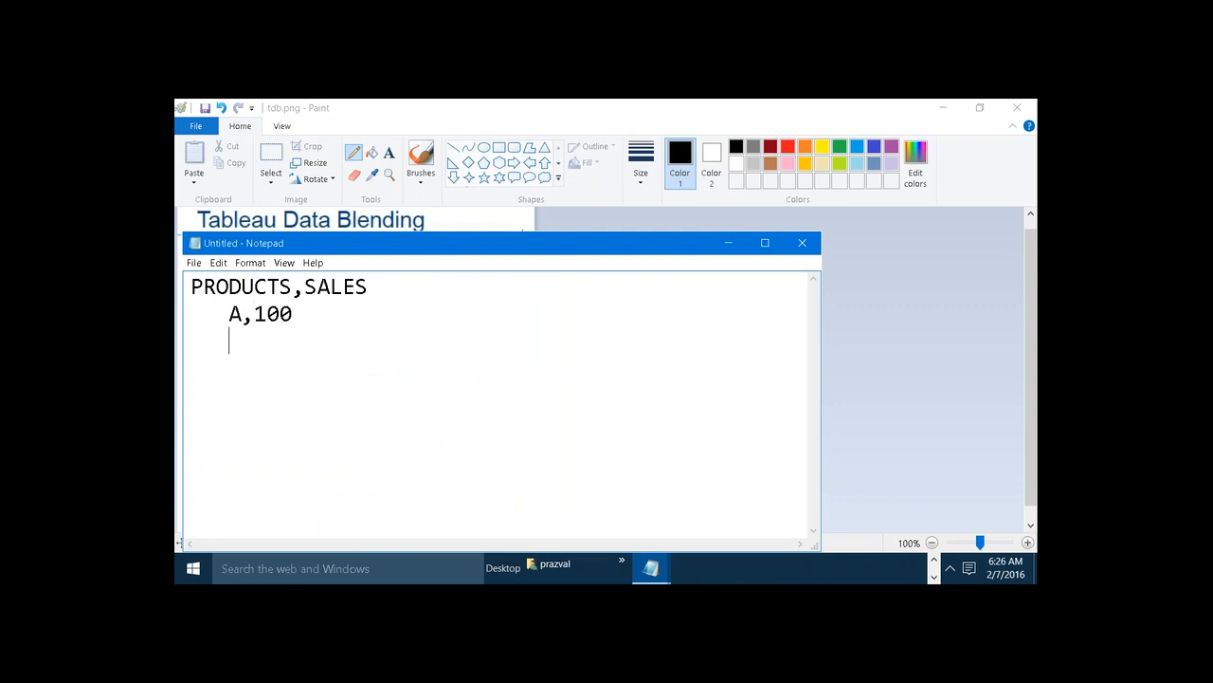
type("B,150")
key("Return")
type("C,180")
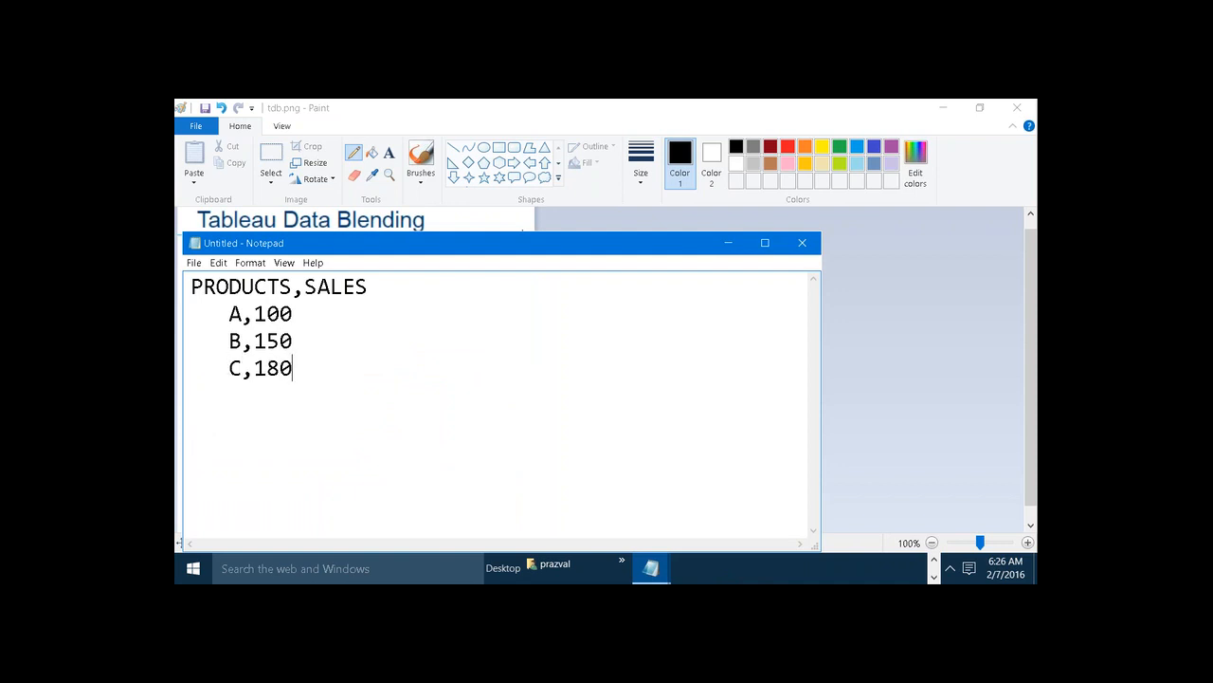
Step: Save the text document to the Desktop as TEXT_FILE in the Text Documents (*.txt) format
left_click(192, 262)
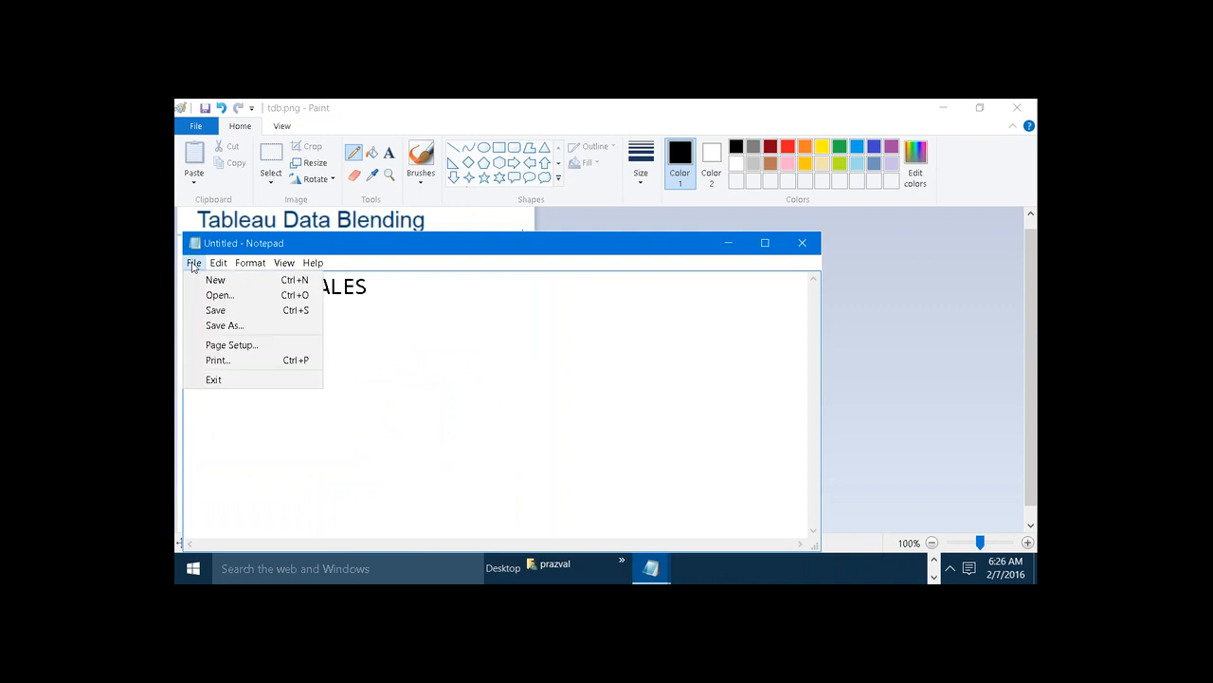
left_click(227, 311)
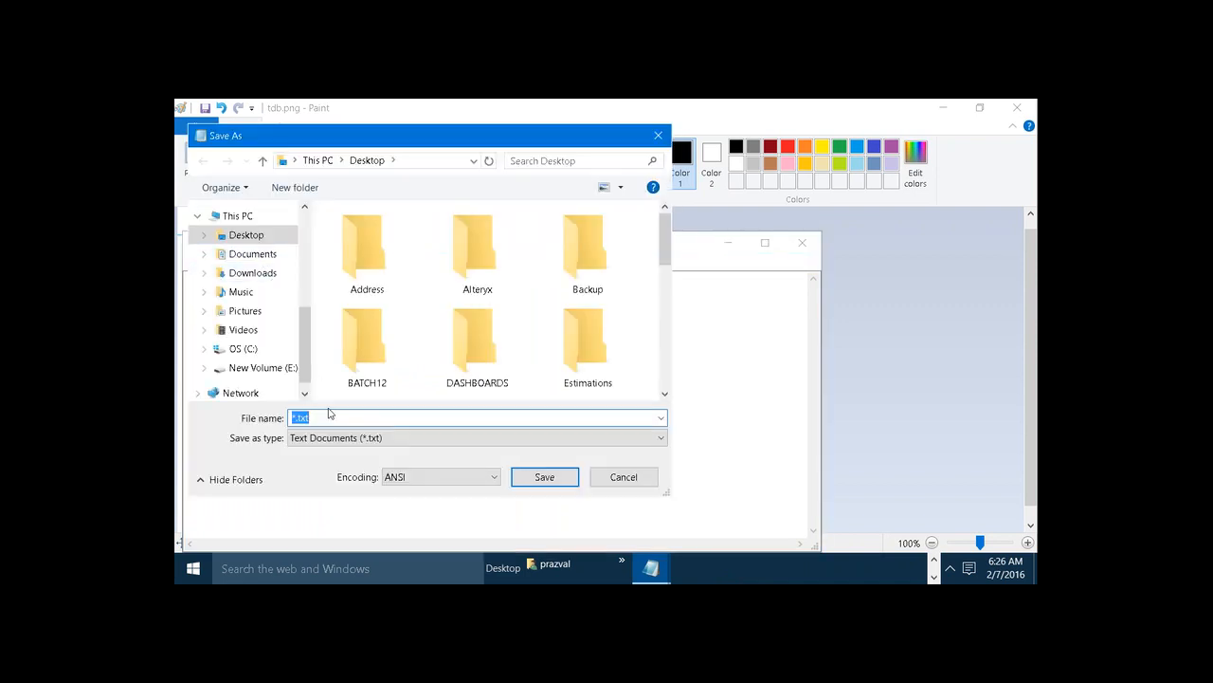
type("TE")
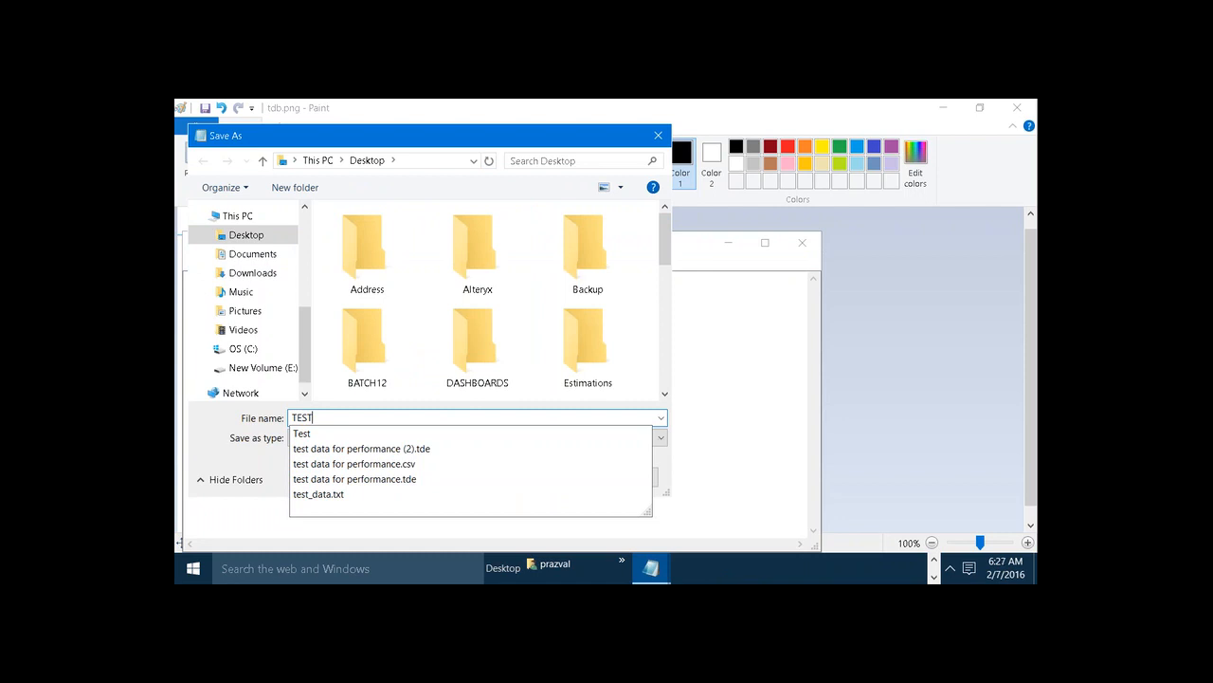
type("XT")
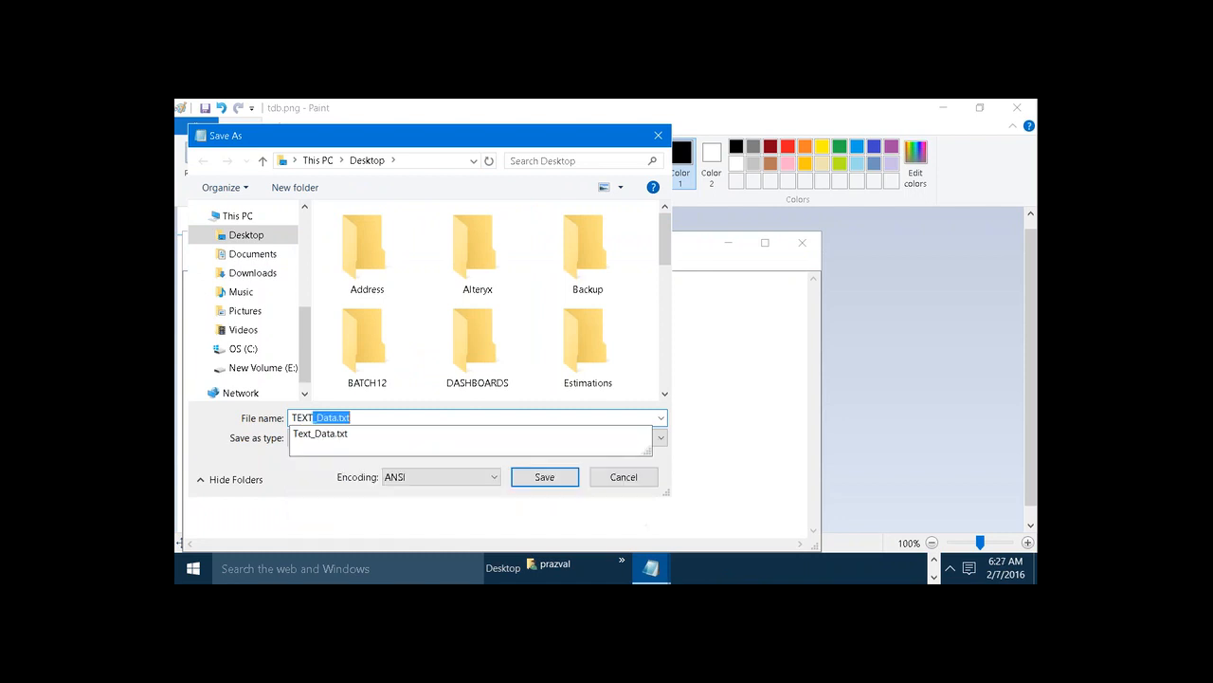
type("_FILE")
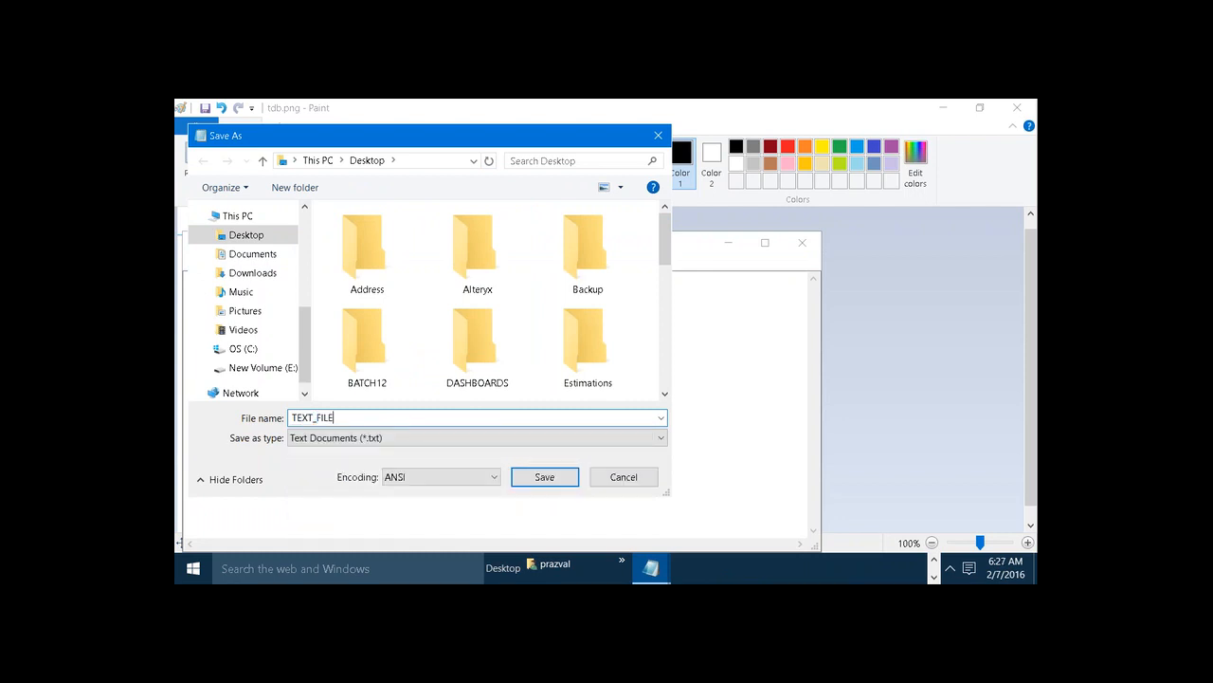
left_click(543, 477)
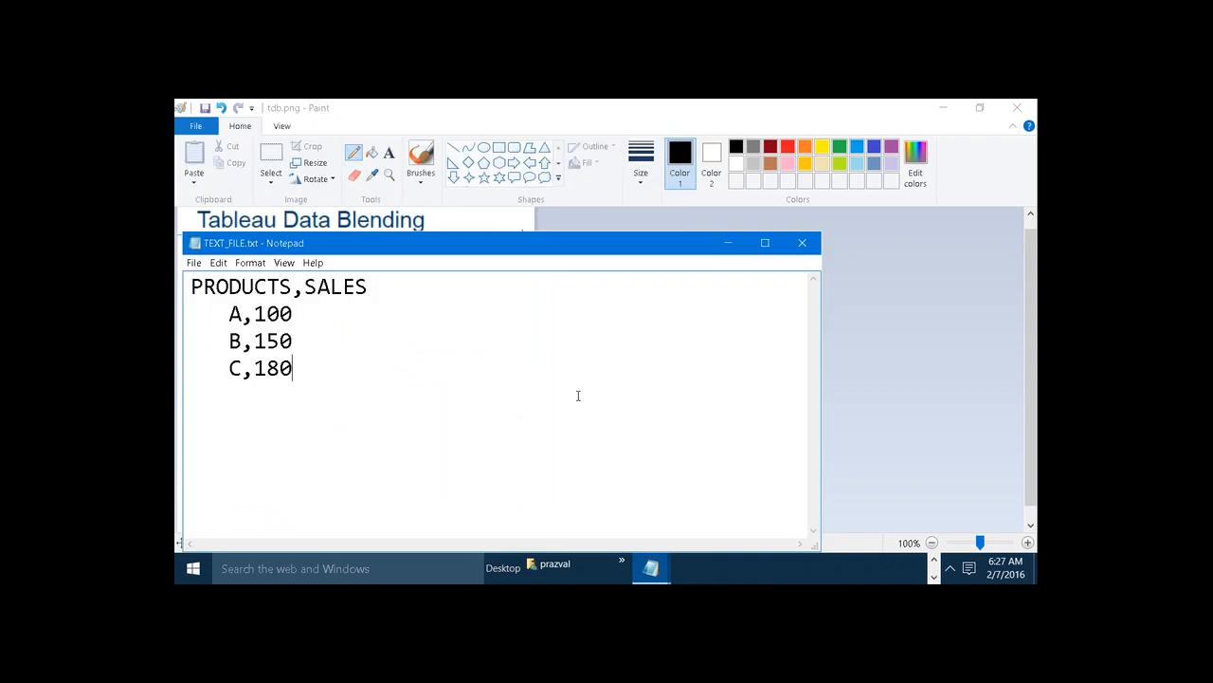
Step: Launch Excel with a blank workbook and dismiss the subscription notices
key("super+r")
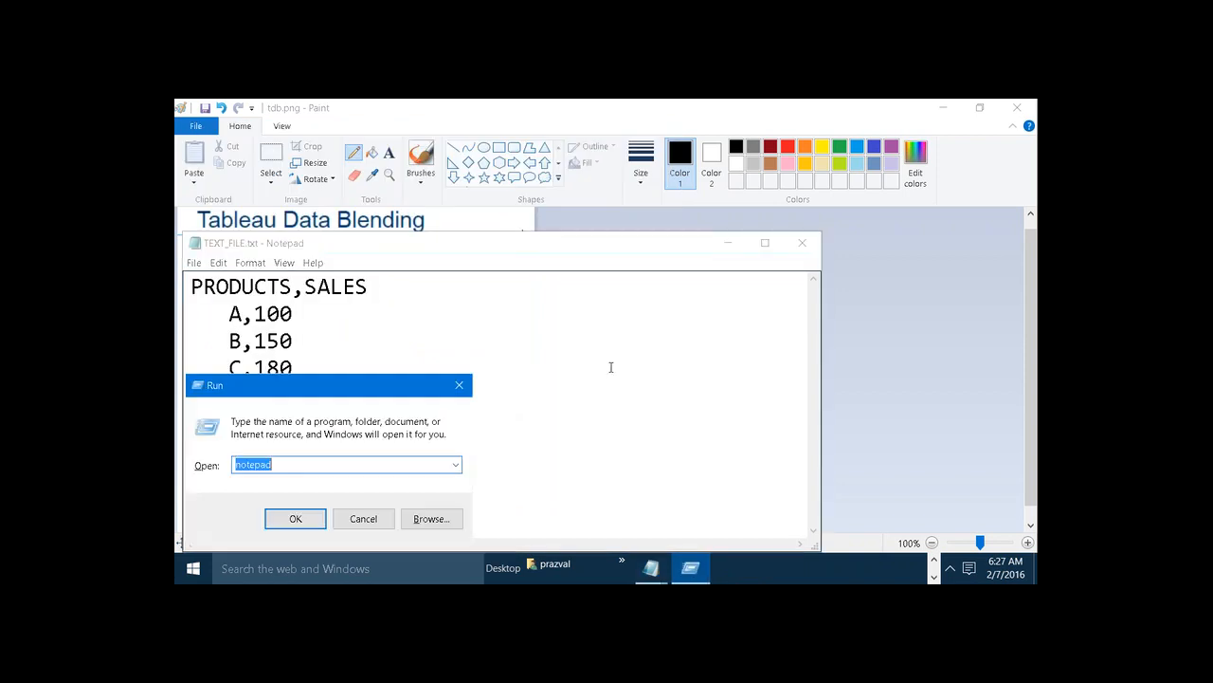
type("EXCEL")
key("Return")
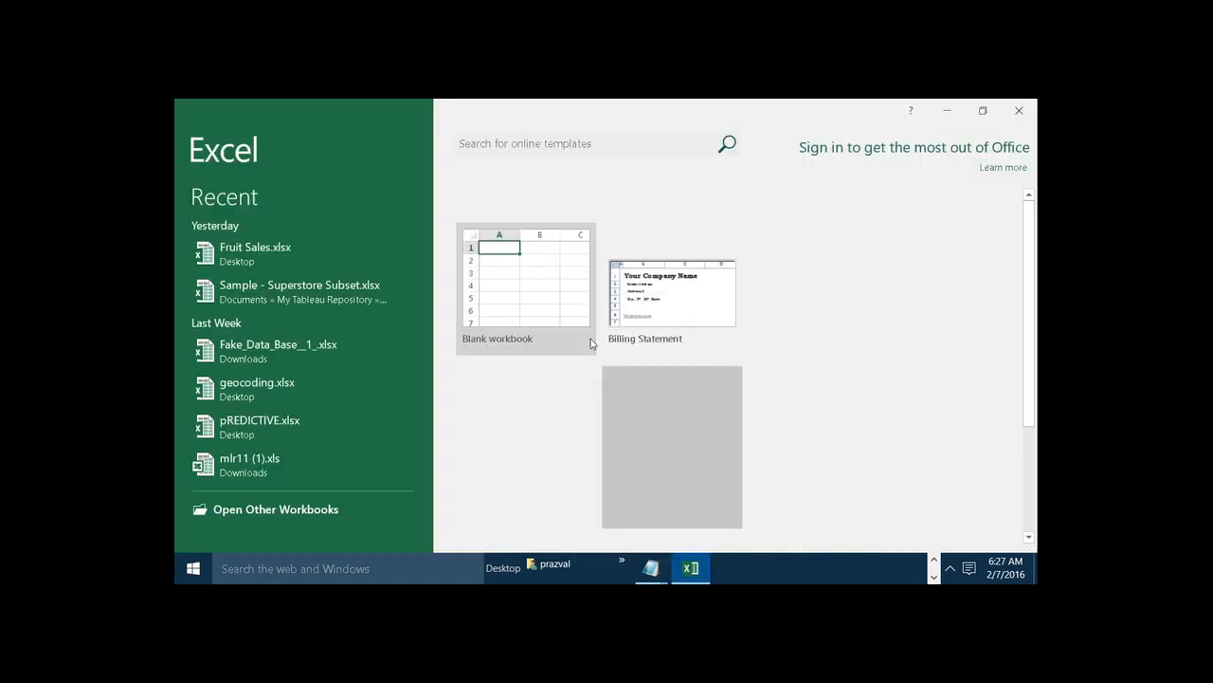
left_click(591, 344)
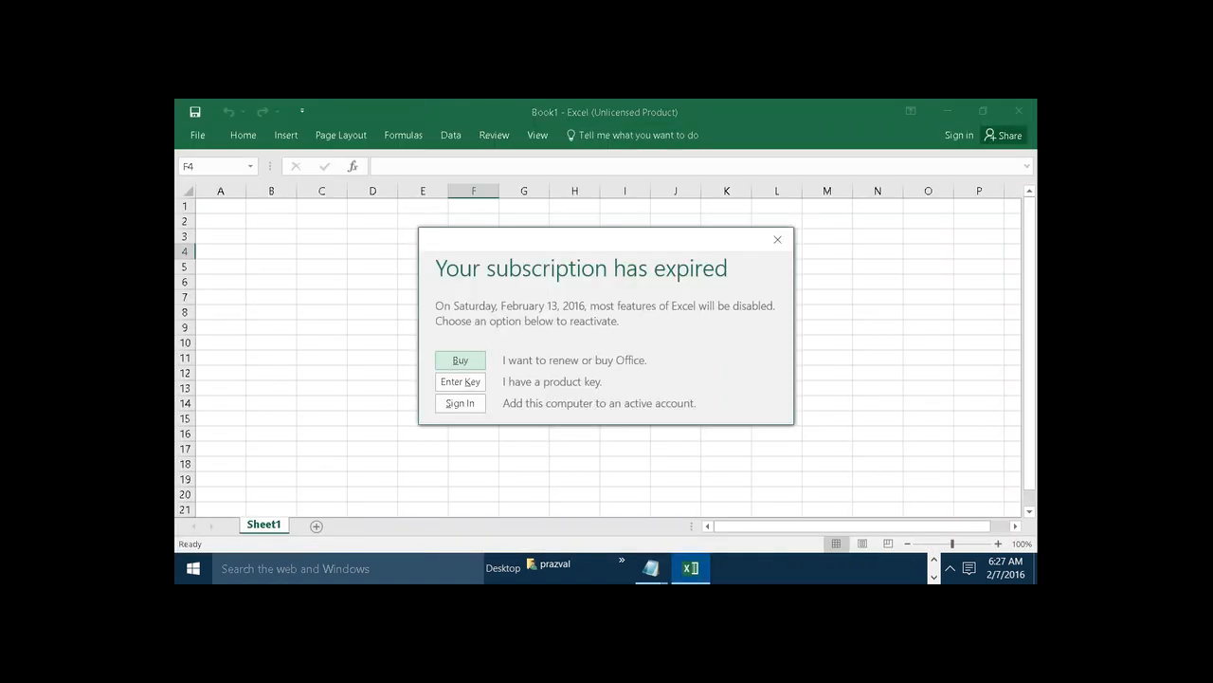
left_click(778, 239)
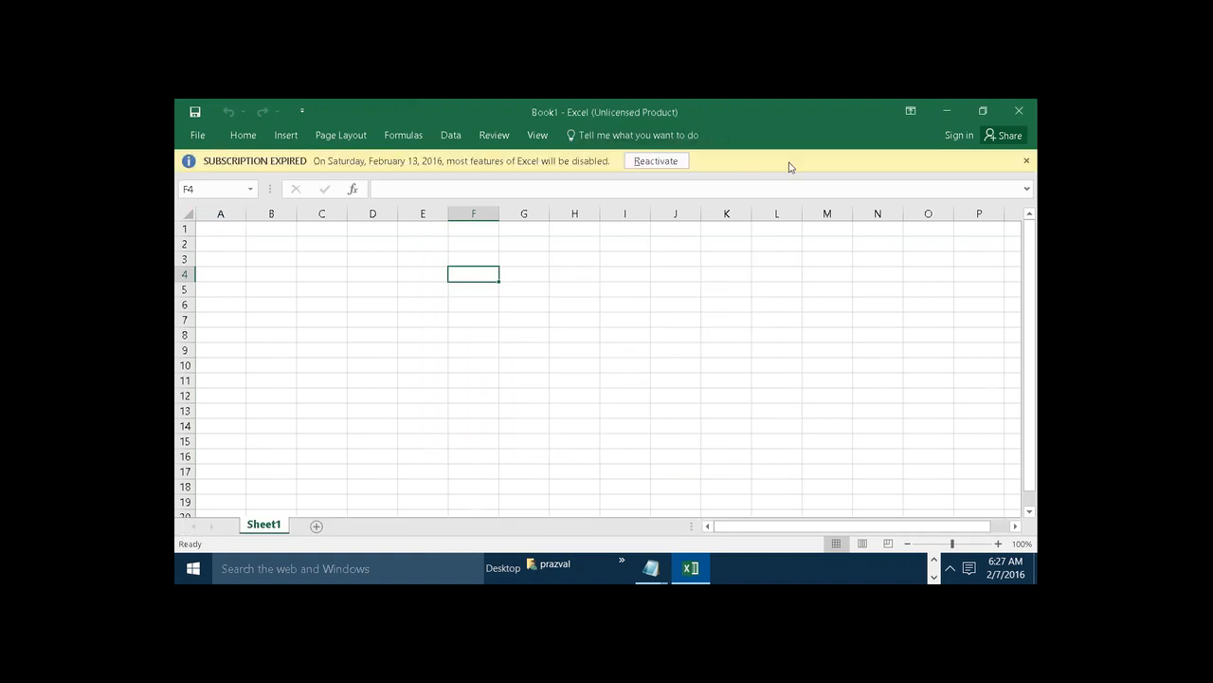
left_click(1028, 162)
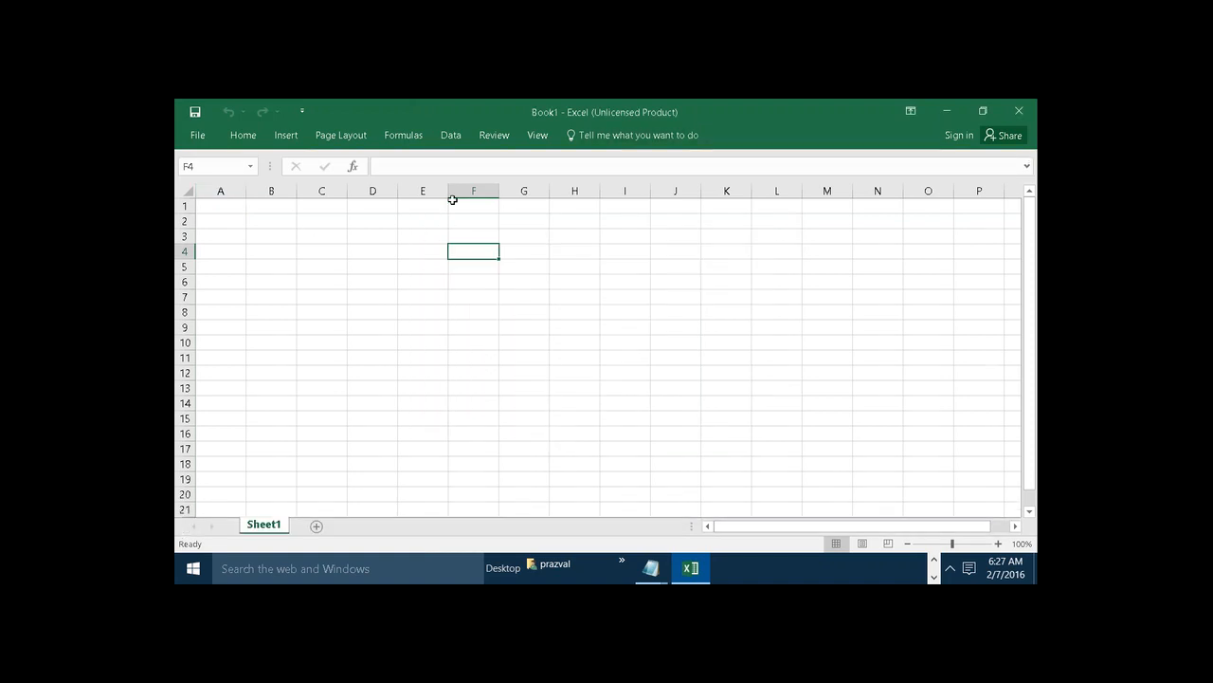
Step: Enter the headers PRODUCTS in A1 and ORDERS in B1, widening column A to fit its header
left_click(212, 206)
double_click(212, 206)
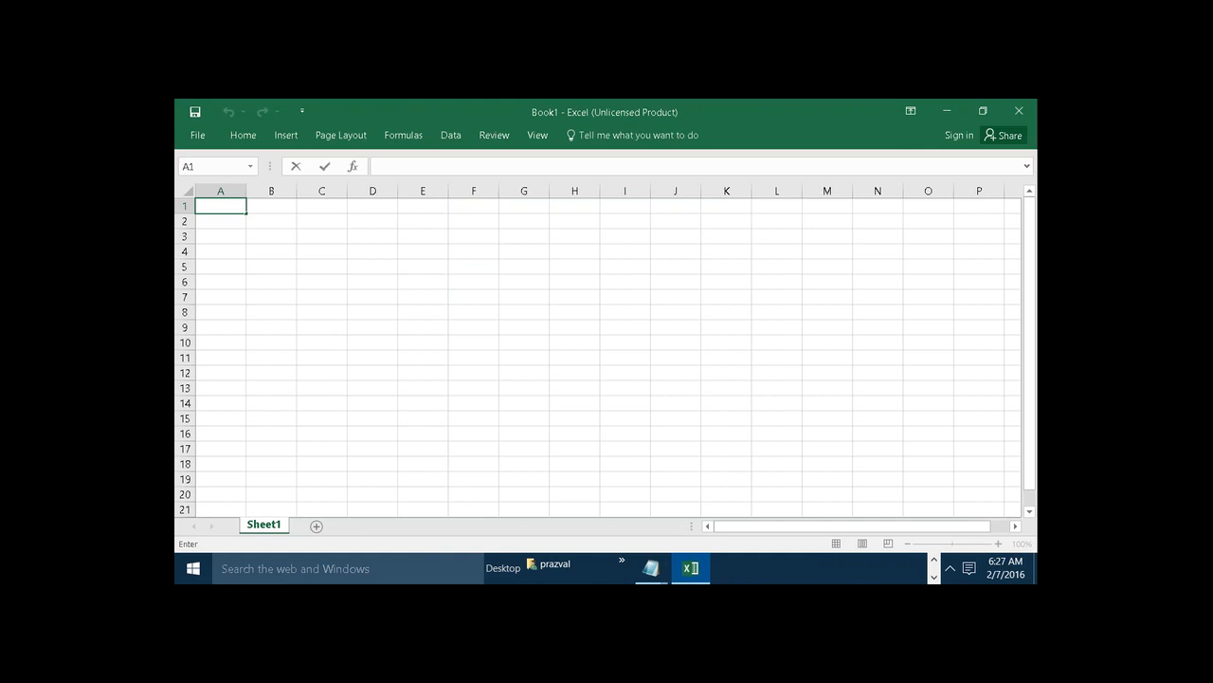
type("PRODUCTS")
left_click(243, 191)
left_click_drag(246, 191, 262, 195)
left_click(274, 204)
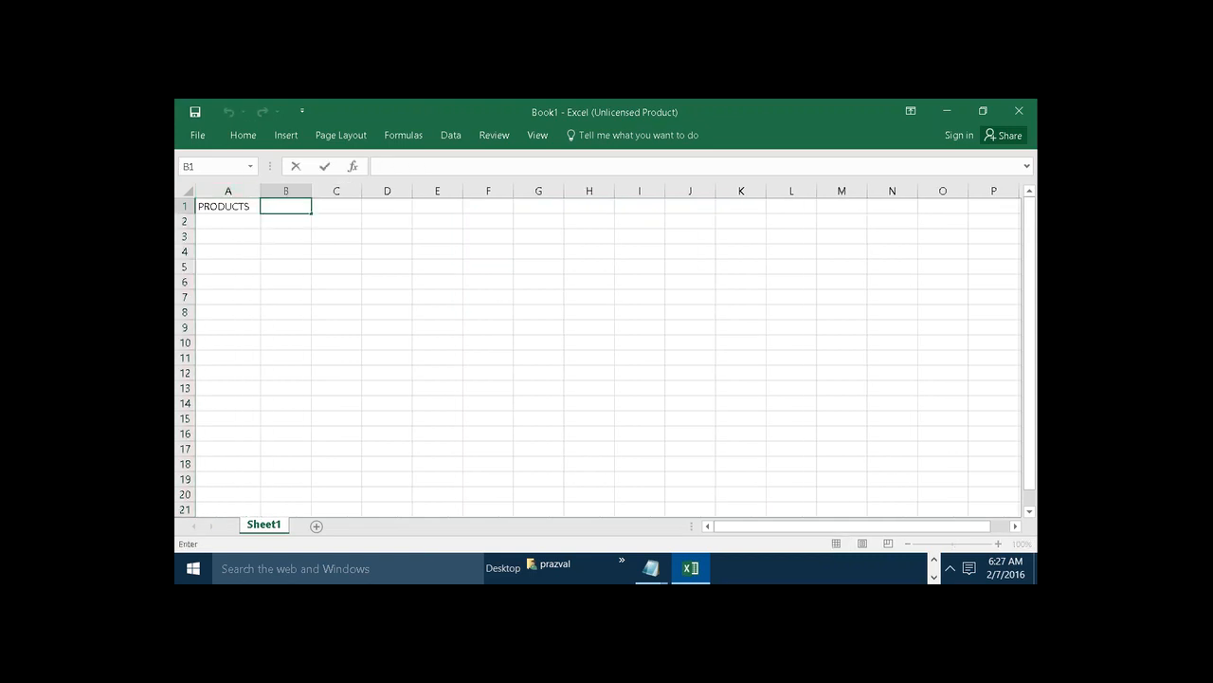
type("ORDERS")
Step: Fill in the rows under the headers with product A at 20 orders and product E at 40 orders
left_click(239, 222)
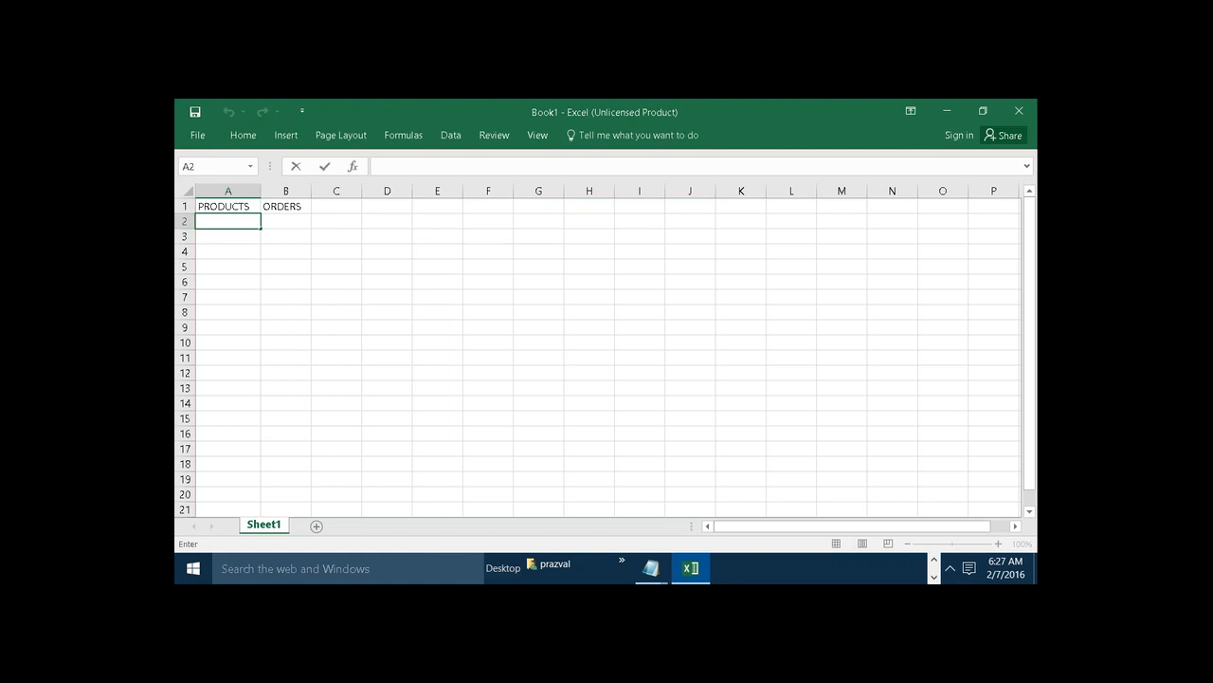
type("A")
key("Tab")
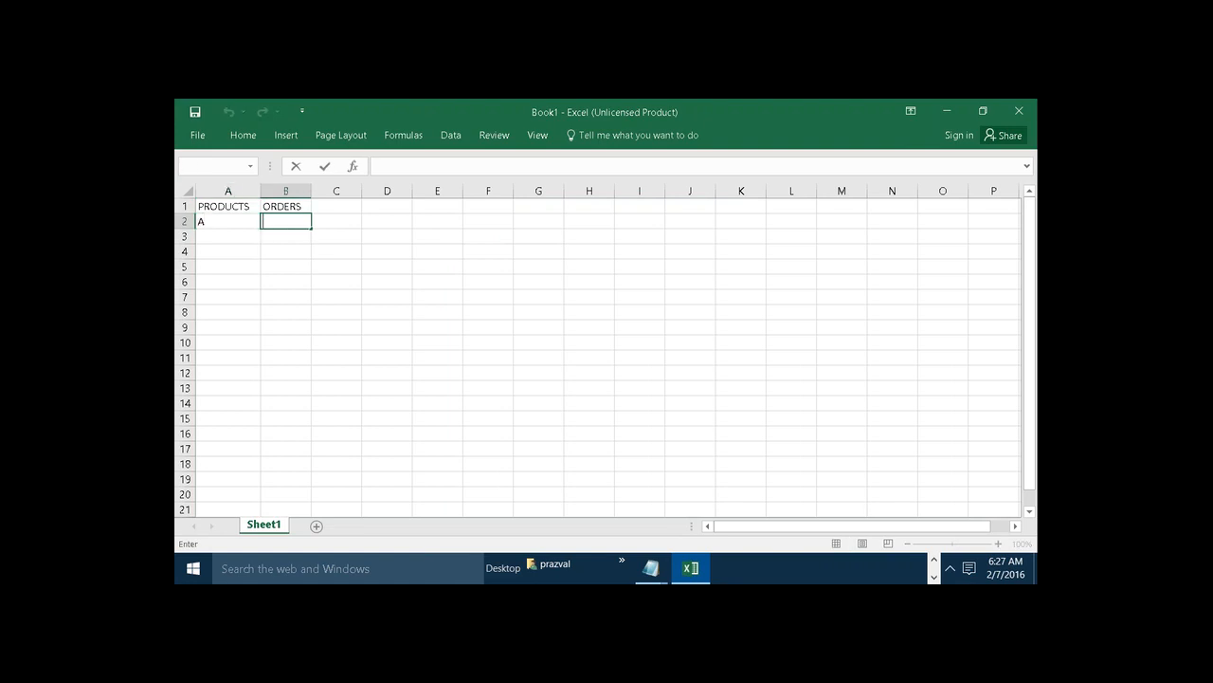
type("20")
left_click(242, 236)
type("E")
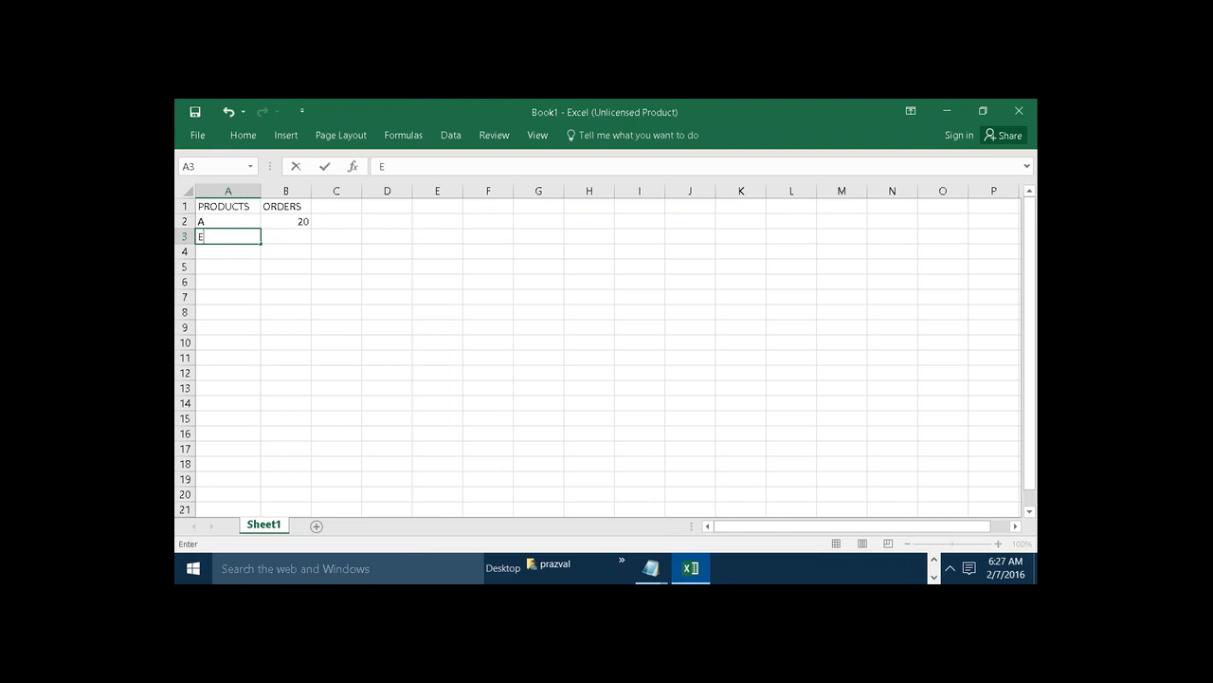
left_click(279, 236)
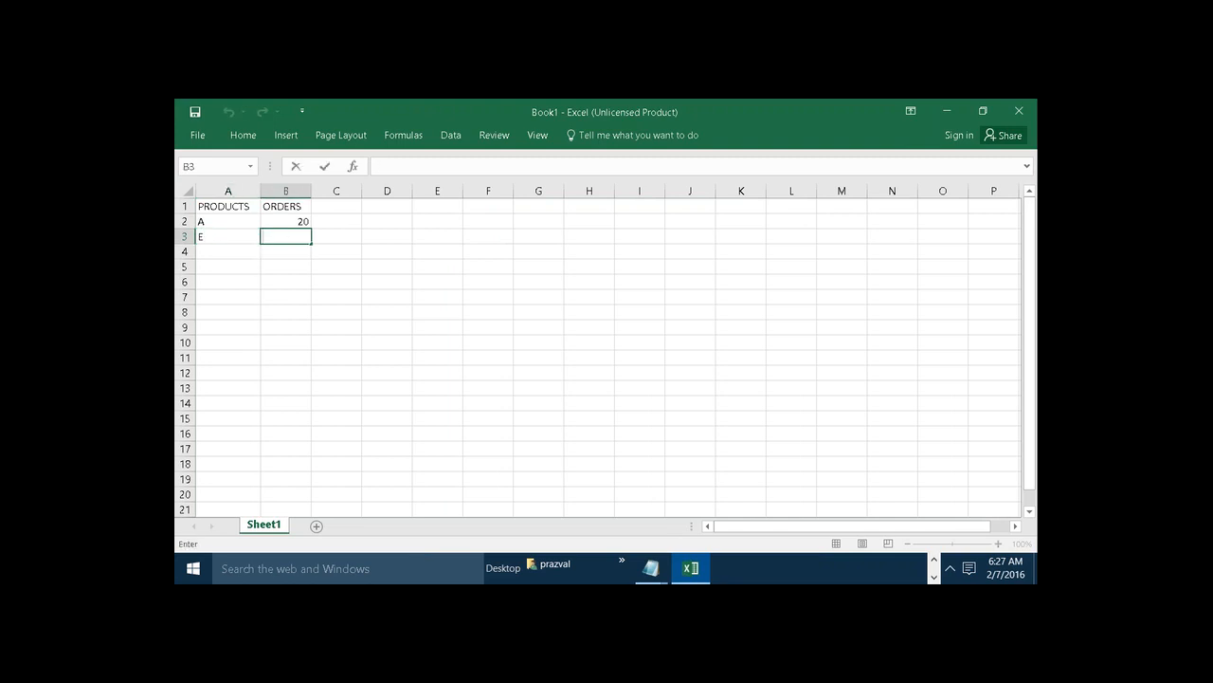
type("40")
left_click(282, 276)
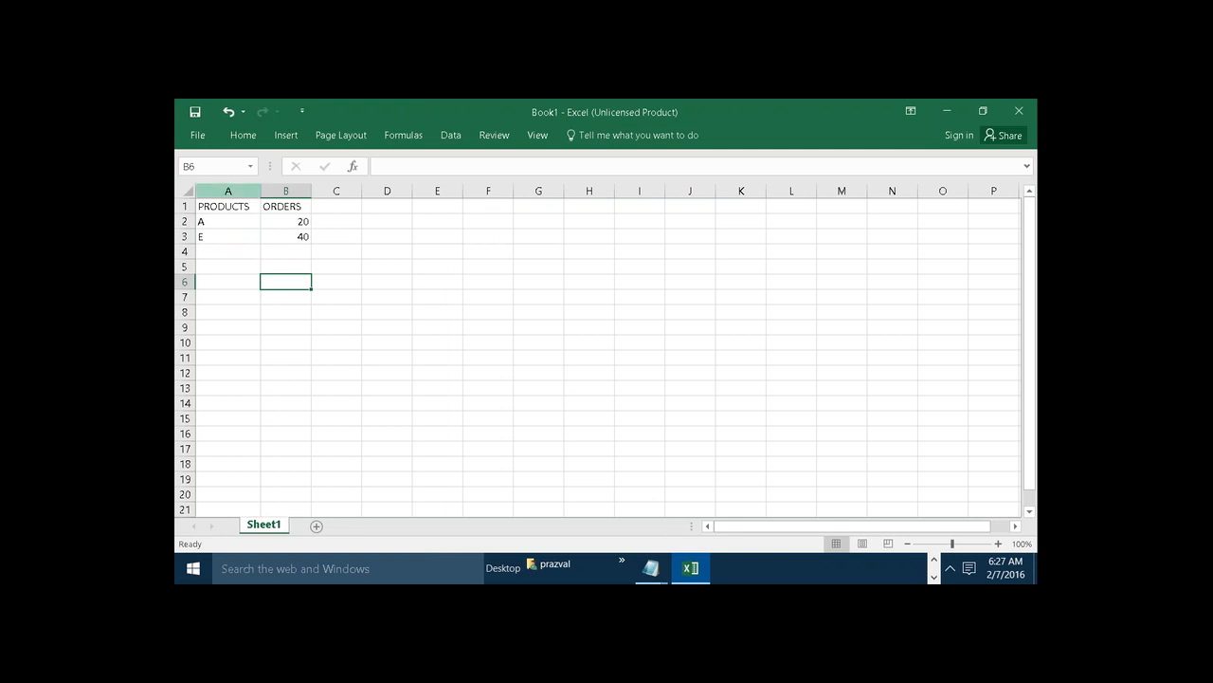
Step: Save the workbook to the Desktop as Excel_File in the Excel Workbook (*.xlsx) format
left_click(194, 111)
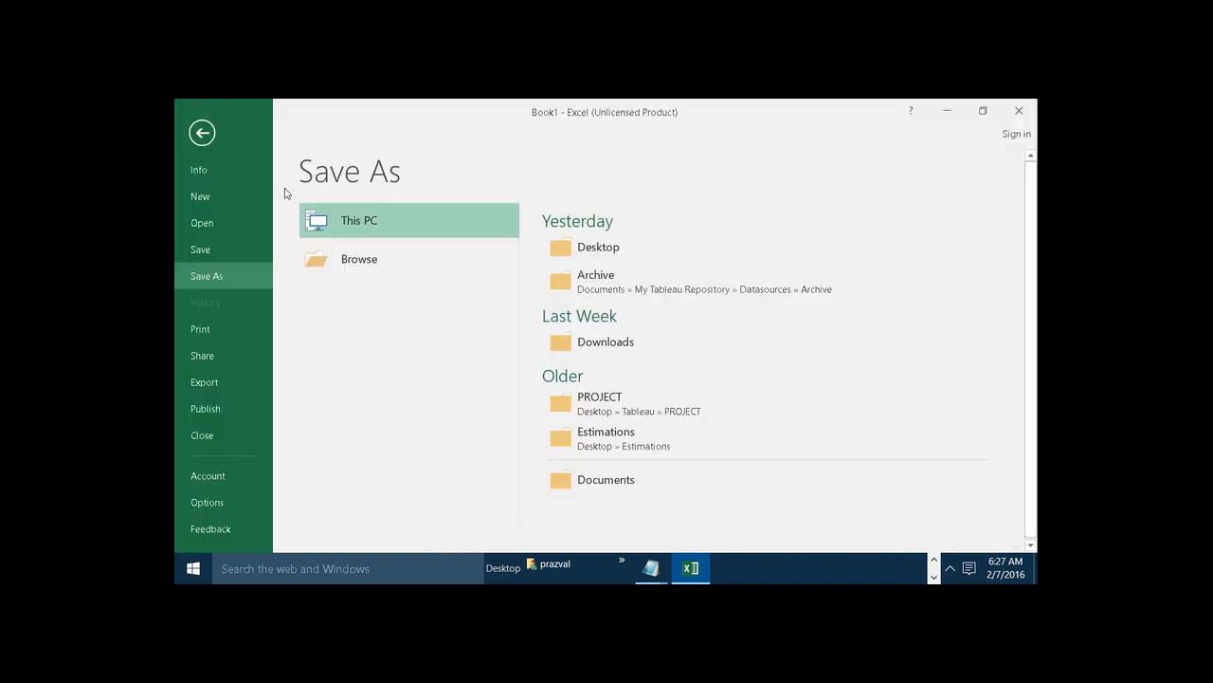
left_click(559, 246)
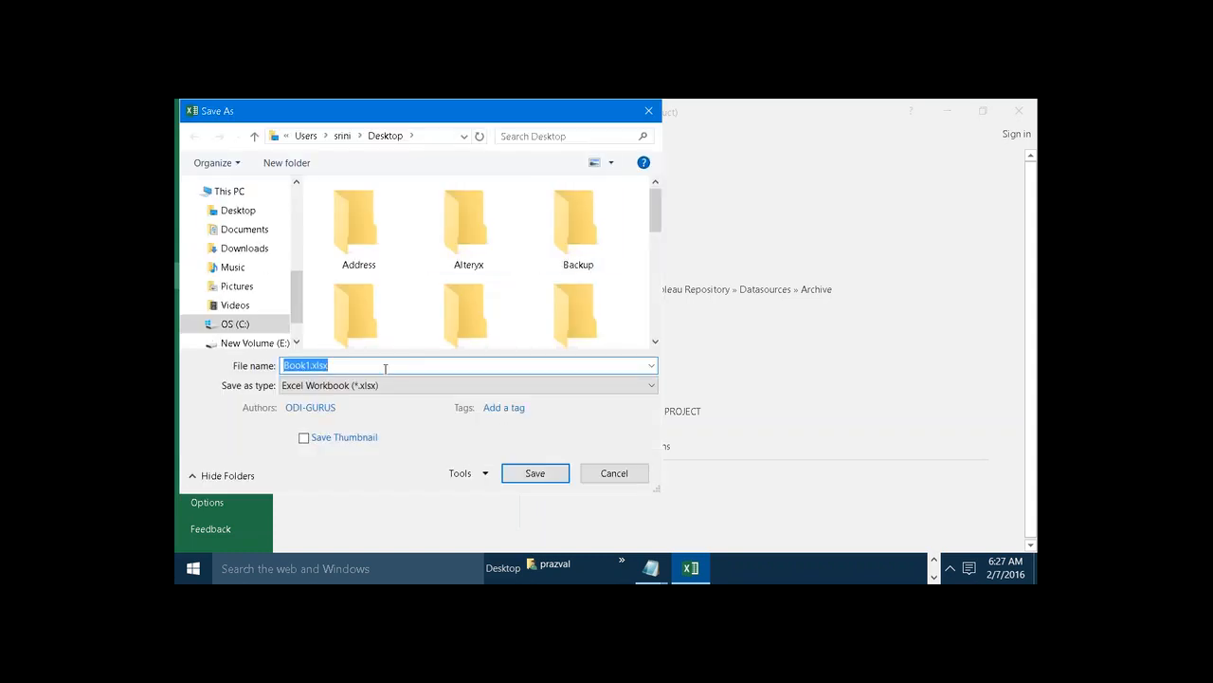
type("Exce")
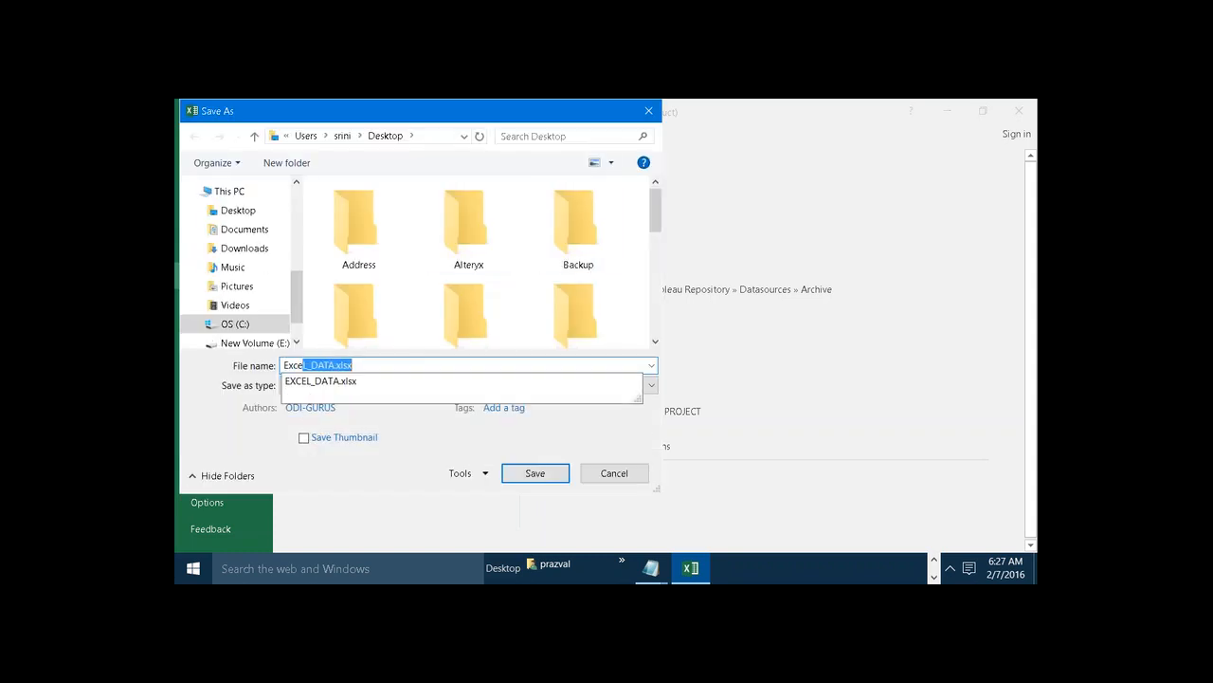
type("l_File")
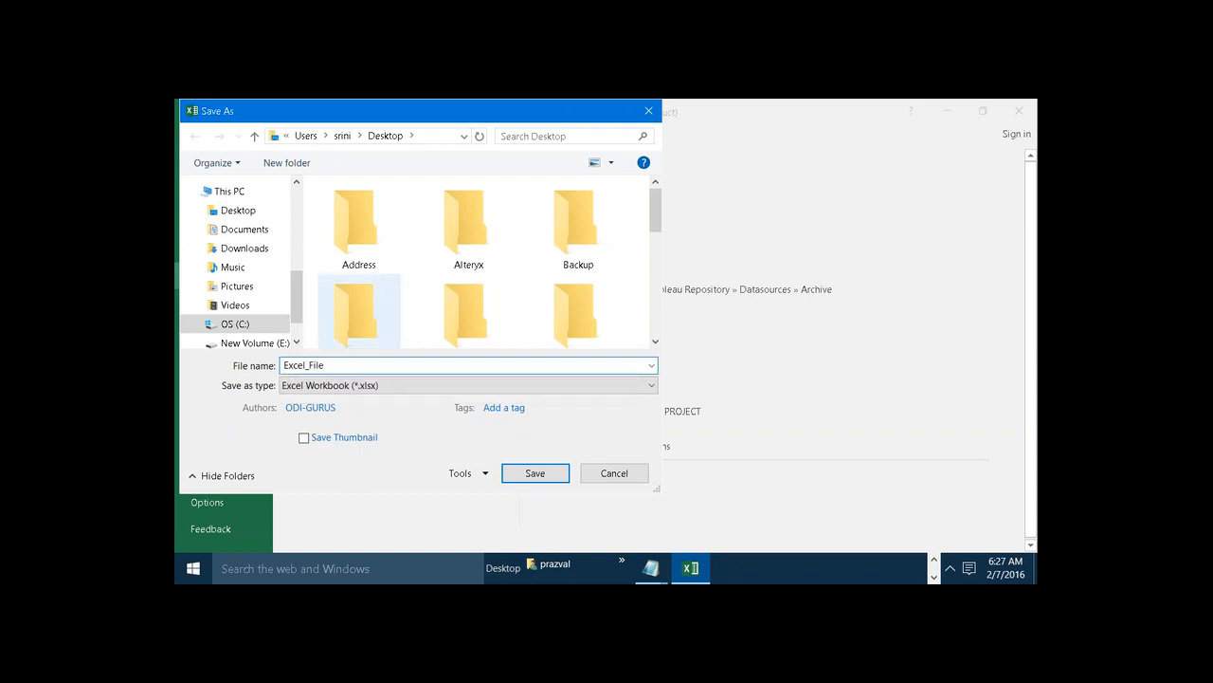
left_click(534, 473)
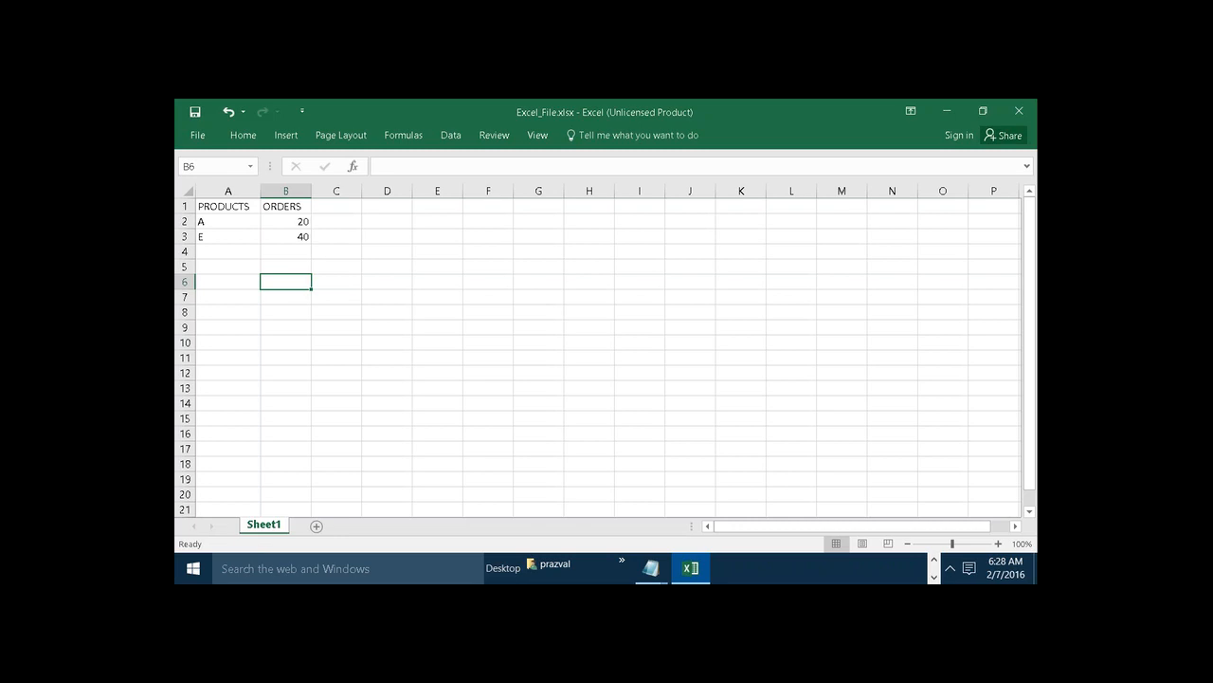
Step: Minimize the Excel, Notepad and Paint windows and select Excel_File.xlsx on the desktop
left_click(950, 111)
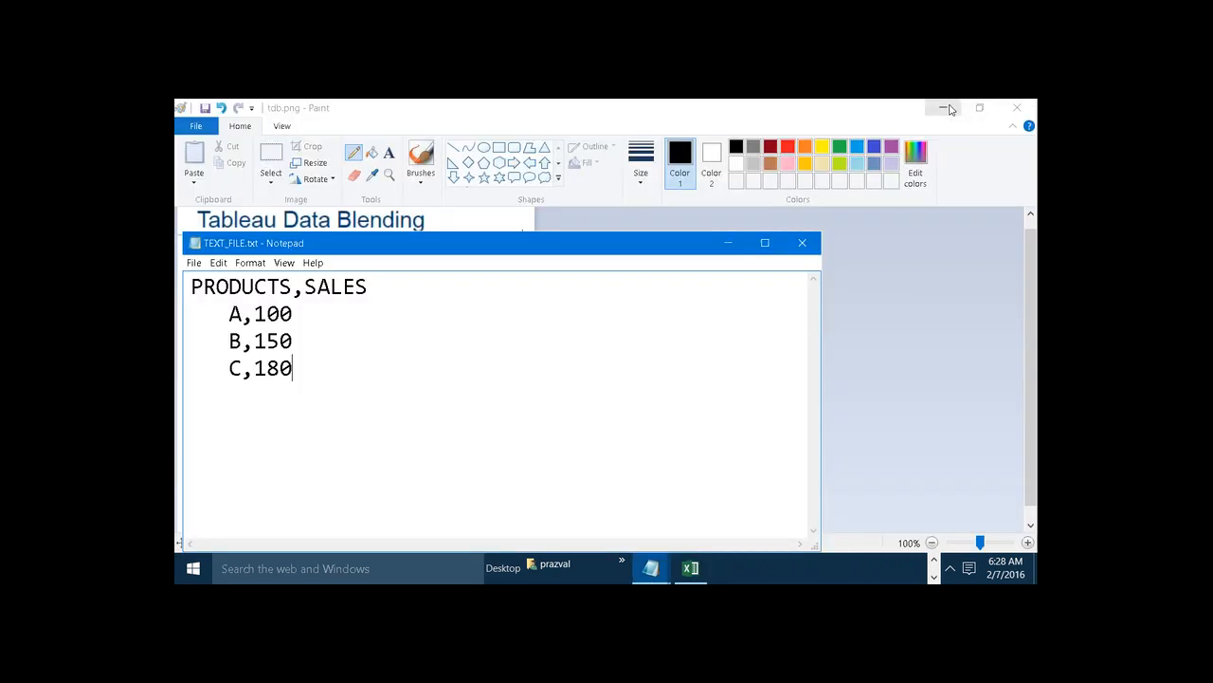
left_click(729, 244)
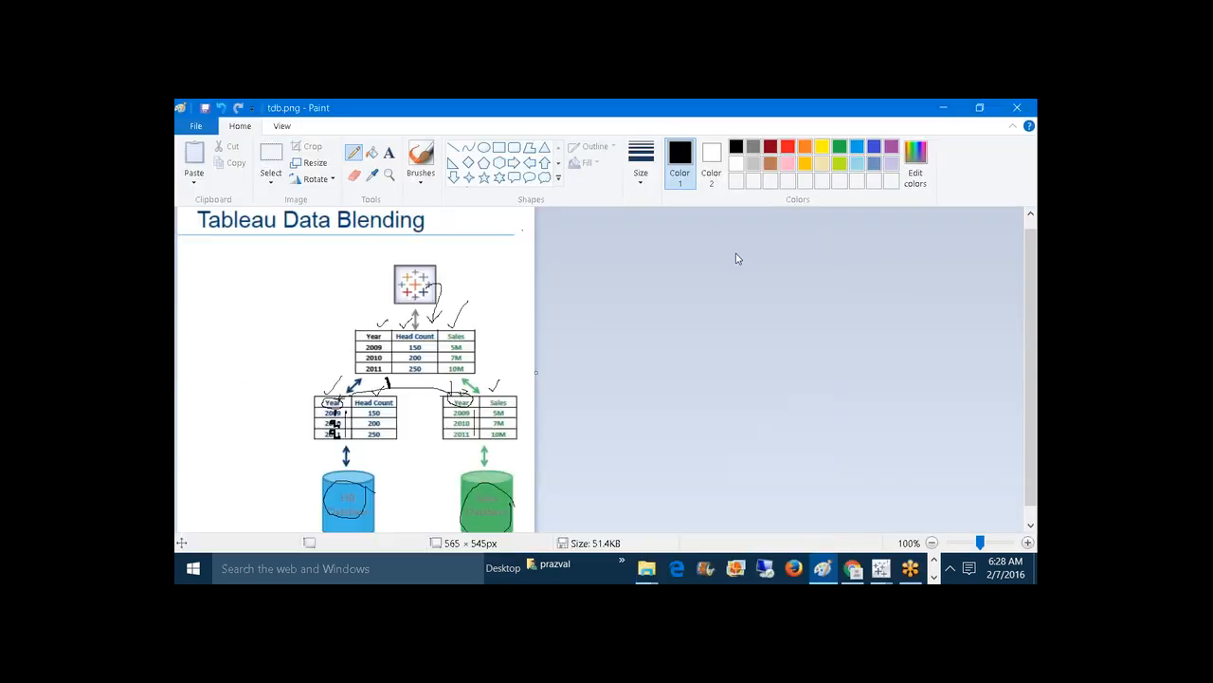
left_click(939, 105)
left_click(935, 102)
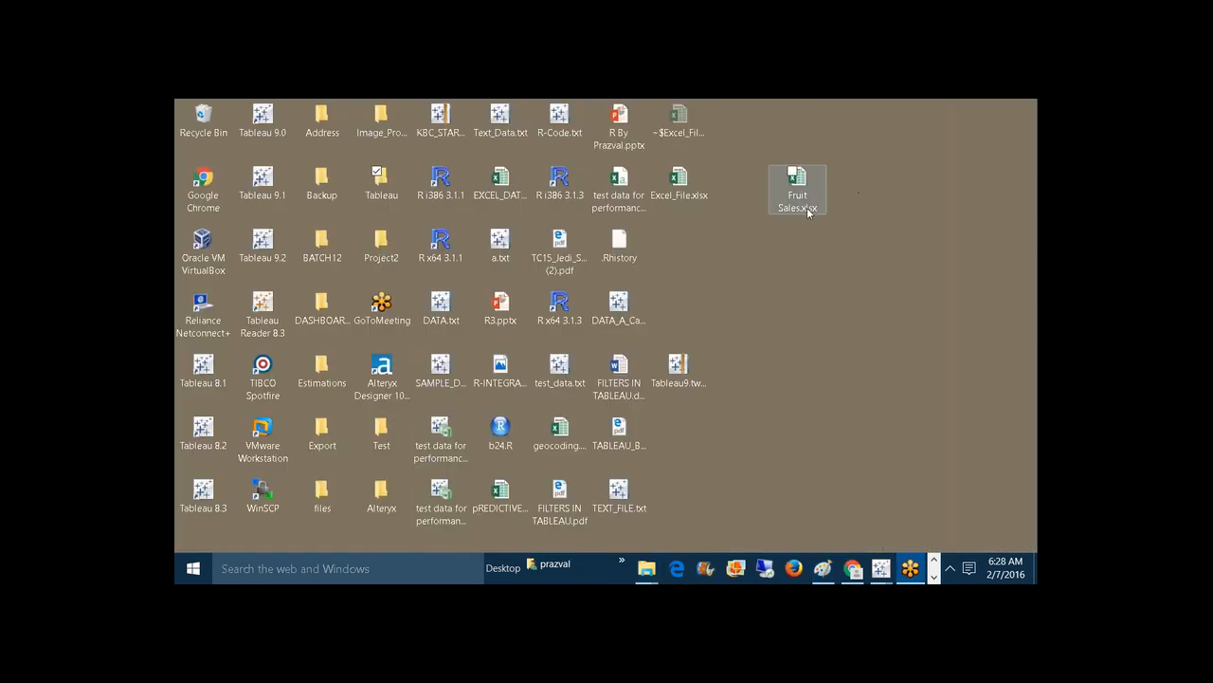
left_click(697, 194)
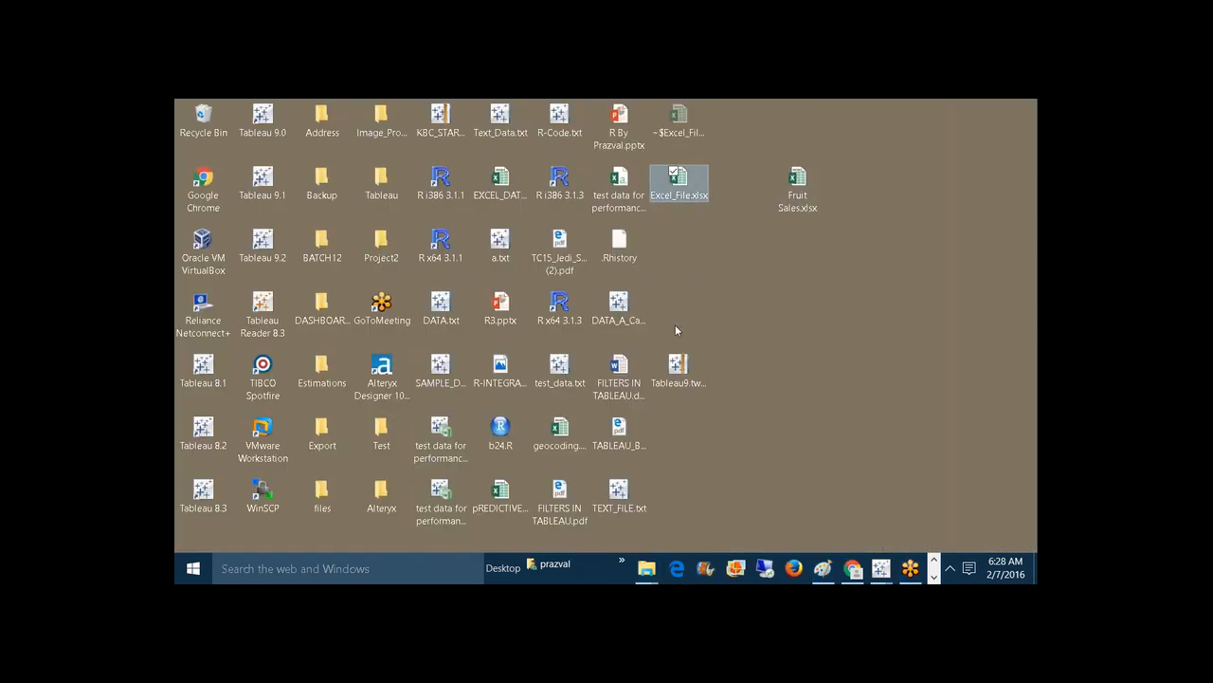
Step: Switch to the Tableau Book1 window, connect to Excel_File.xlsx on the Desktop as an Excel data source and return to Sheet 1
mouse_move(881, 568)
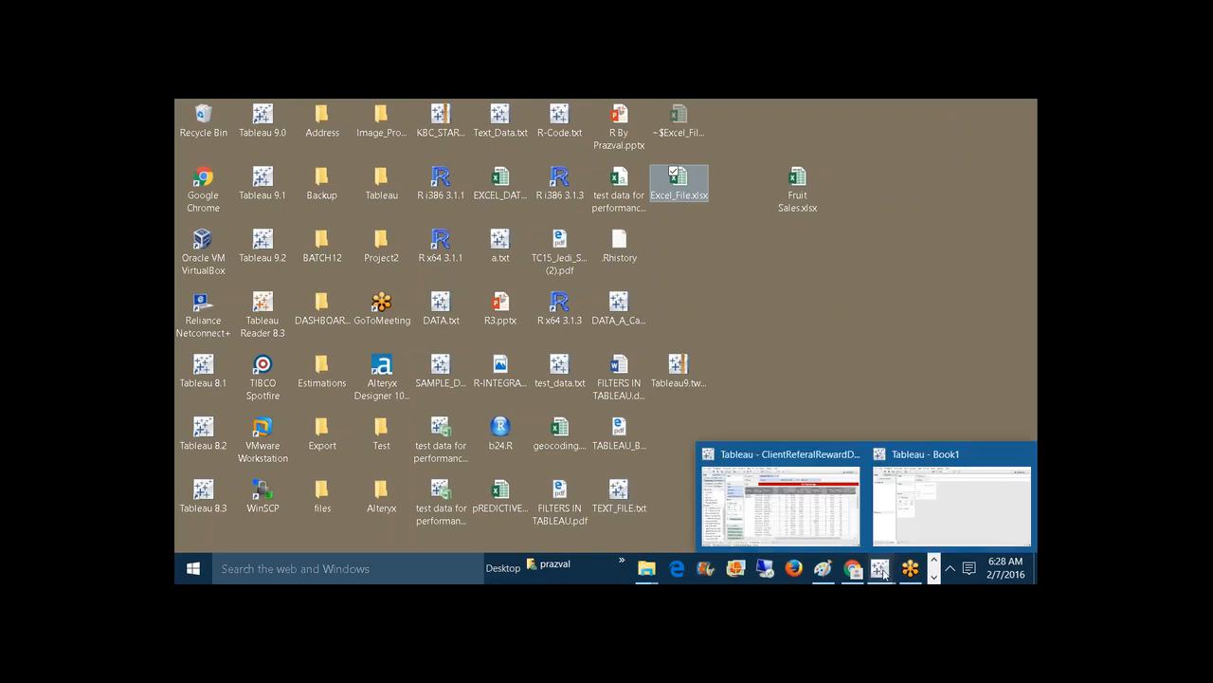
left_click(948, 499)
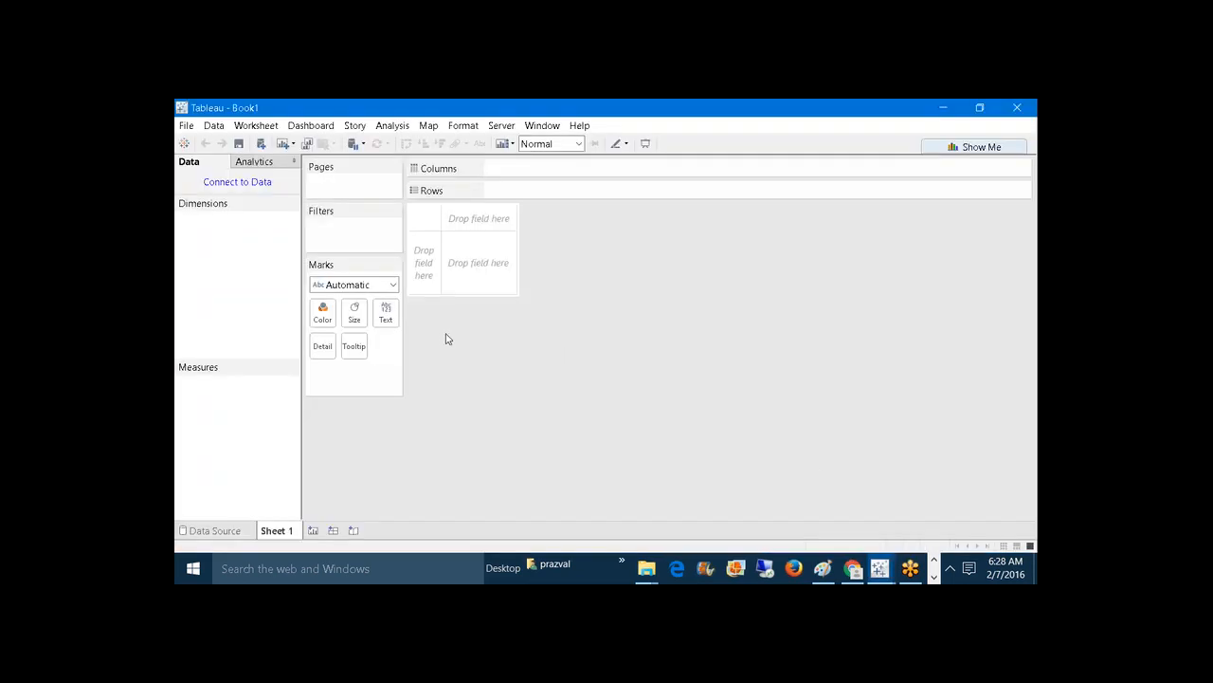
left_click(262, 144)
left_click(277, 220)
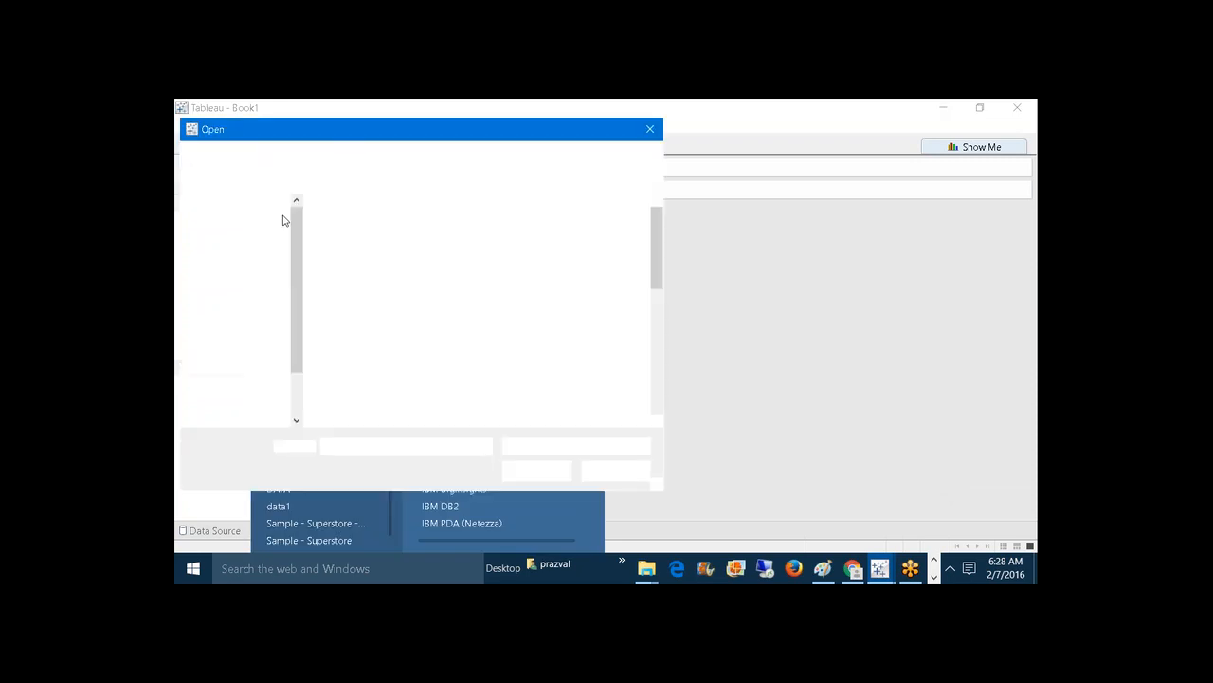
left_click_drag(658, 254, 658, 379)
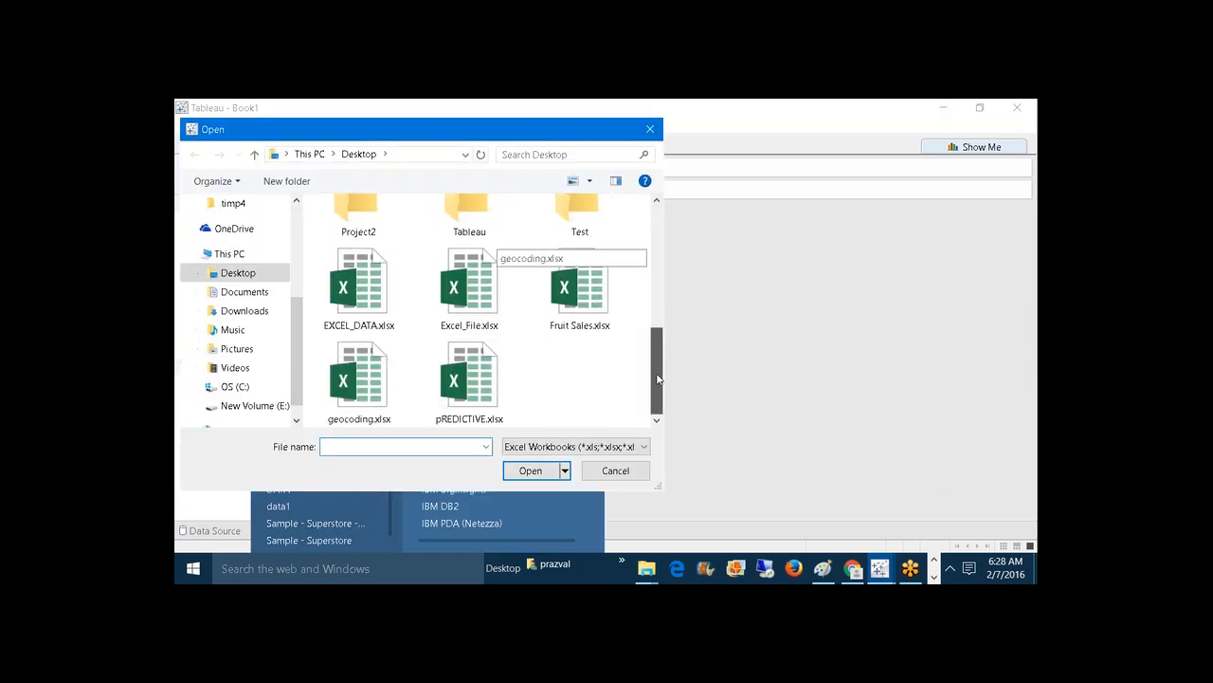
left_click(484, 319)
left_click(531, 470)
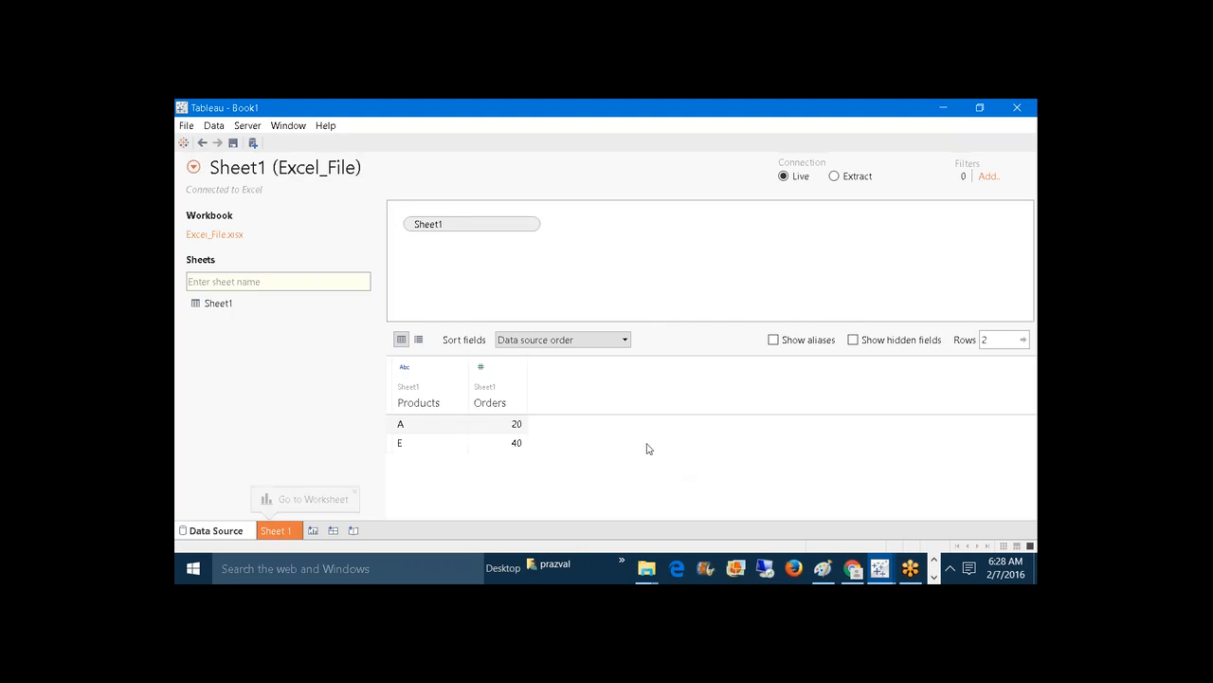
left_click(287, 531)
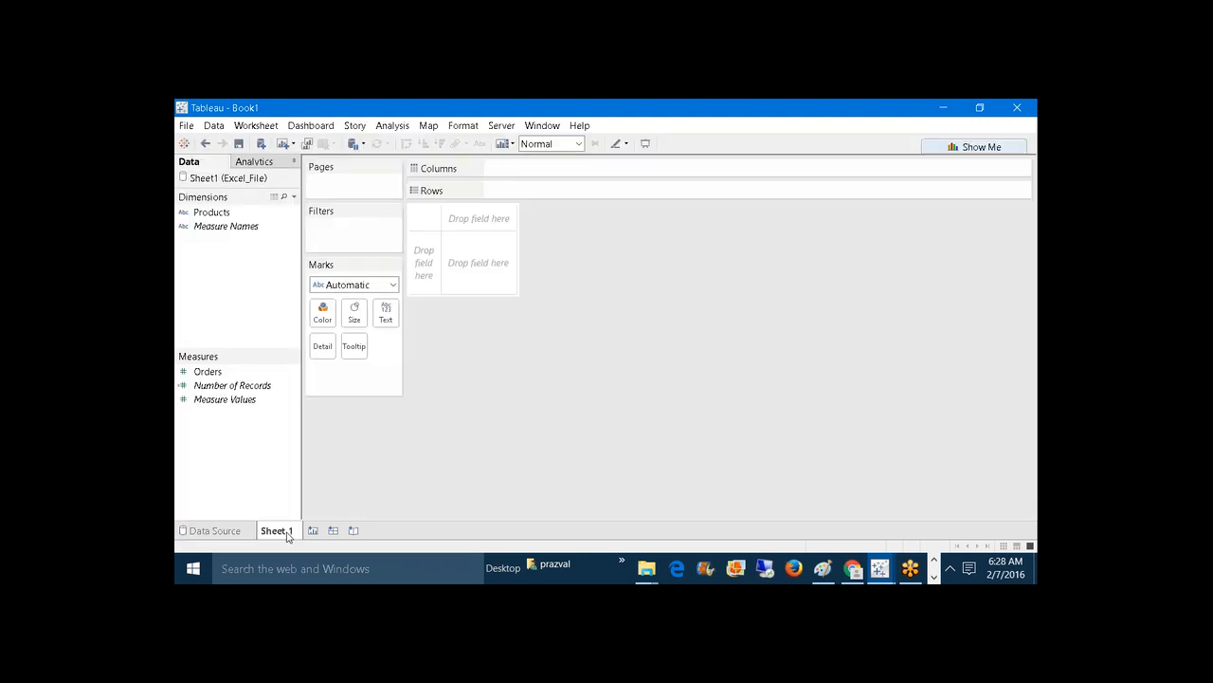
Step: Connect to TEXT_FILE.txt on the Desktop as a second, text file data source and return to Sheet 1
left_click(260, 143)
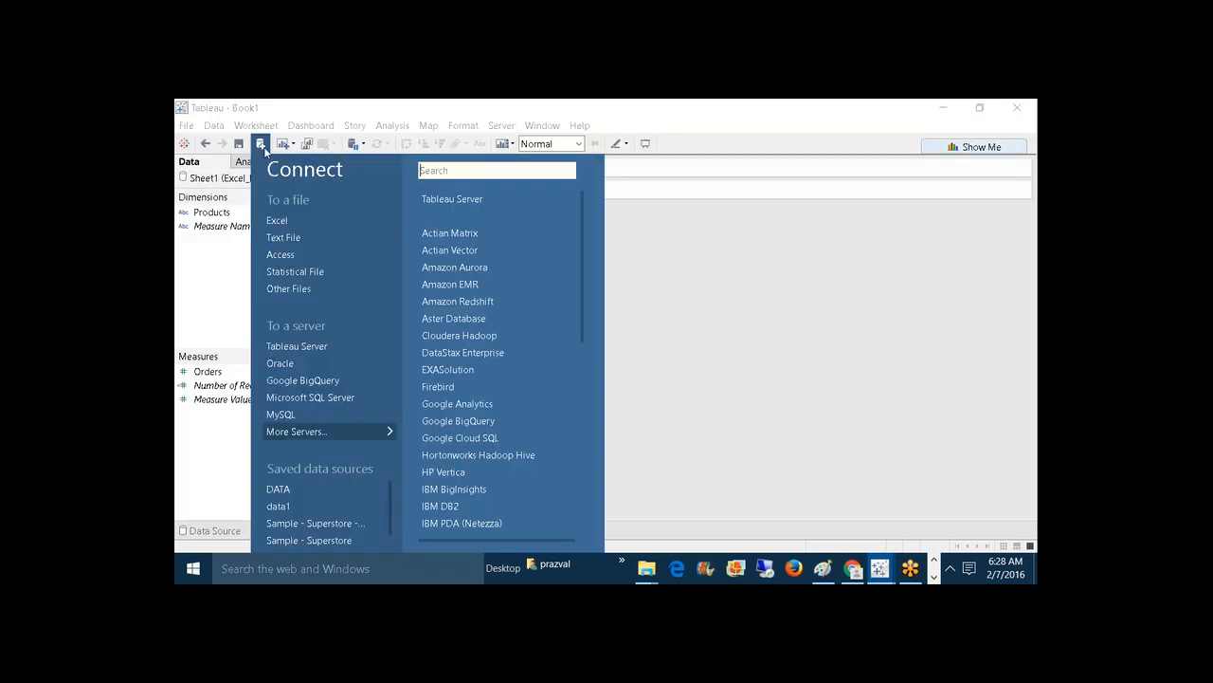
left_click(291, 236)
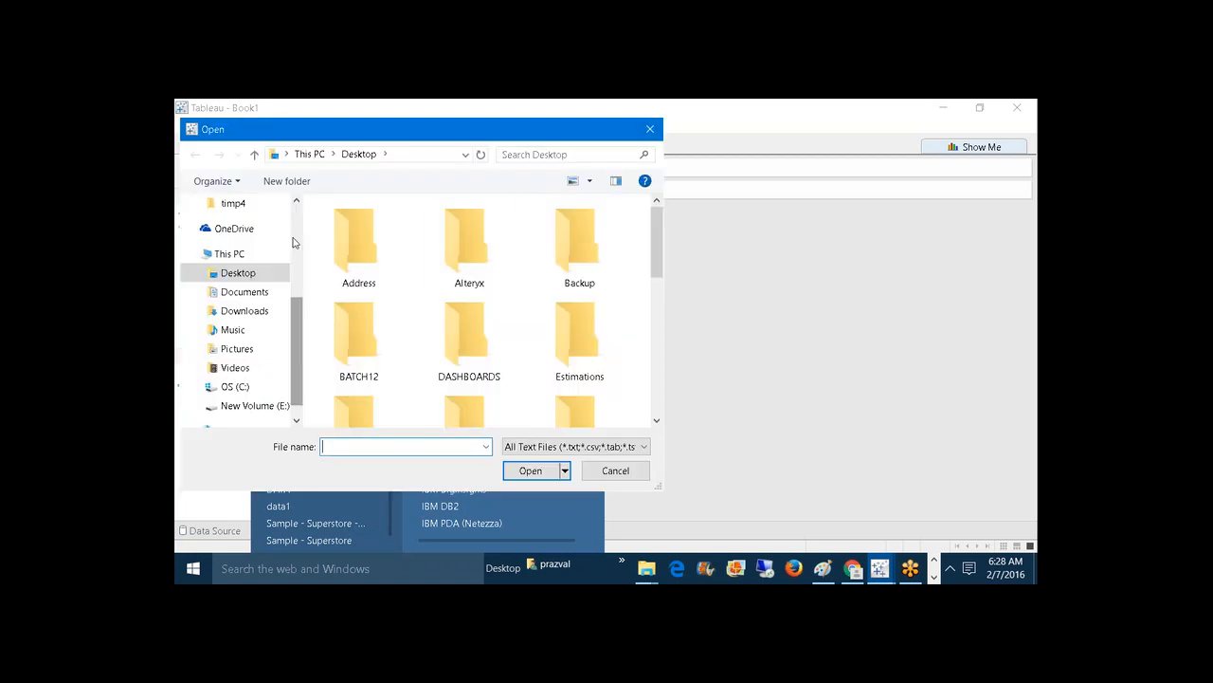
left_click_drag(656, 250, 682, 411)
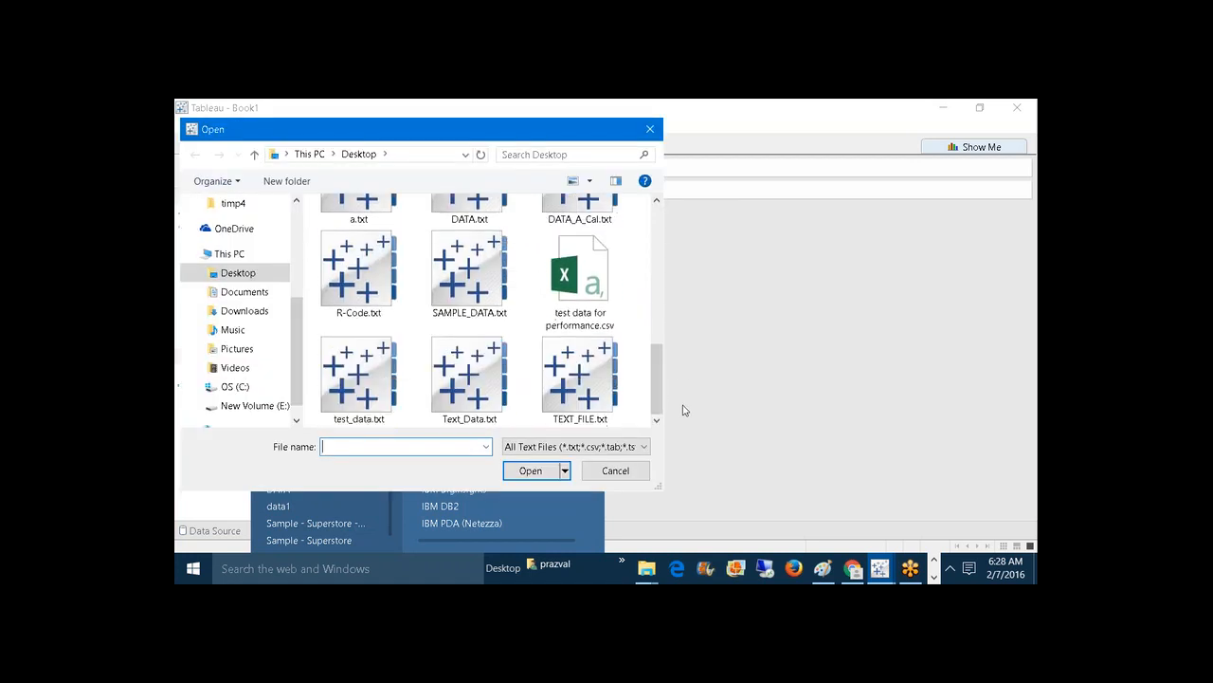
left_click(601, 405)
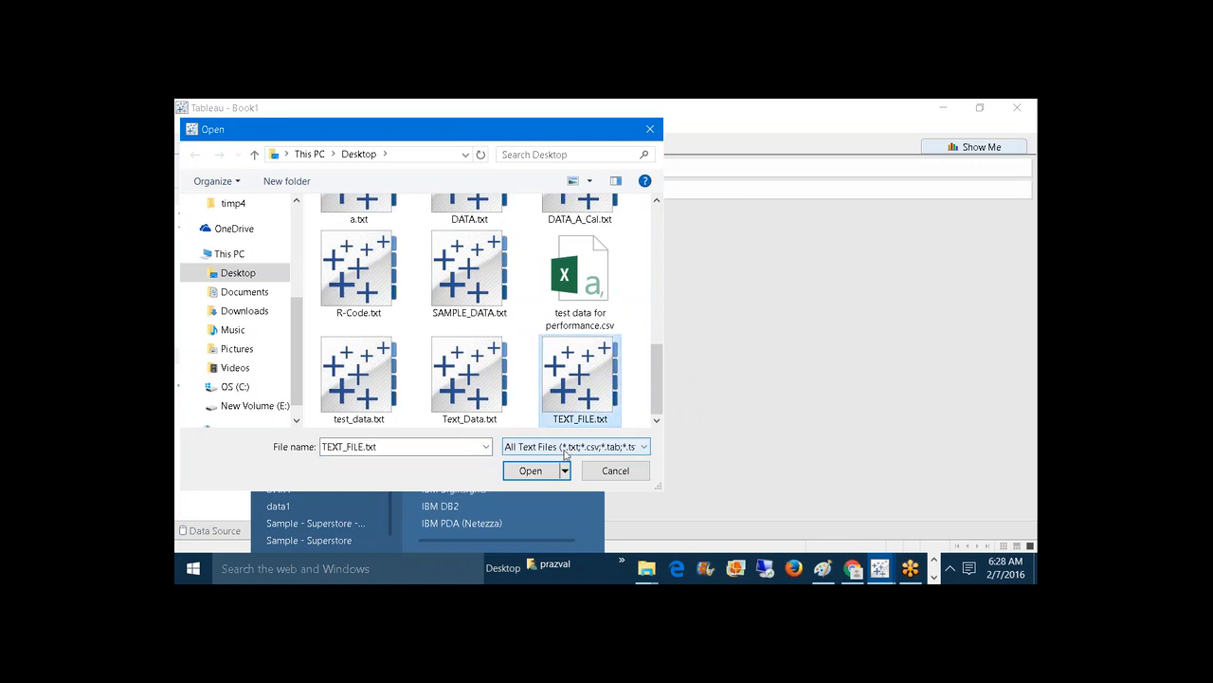
left_click(531, 471)
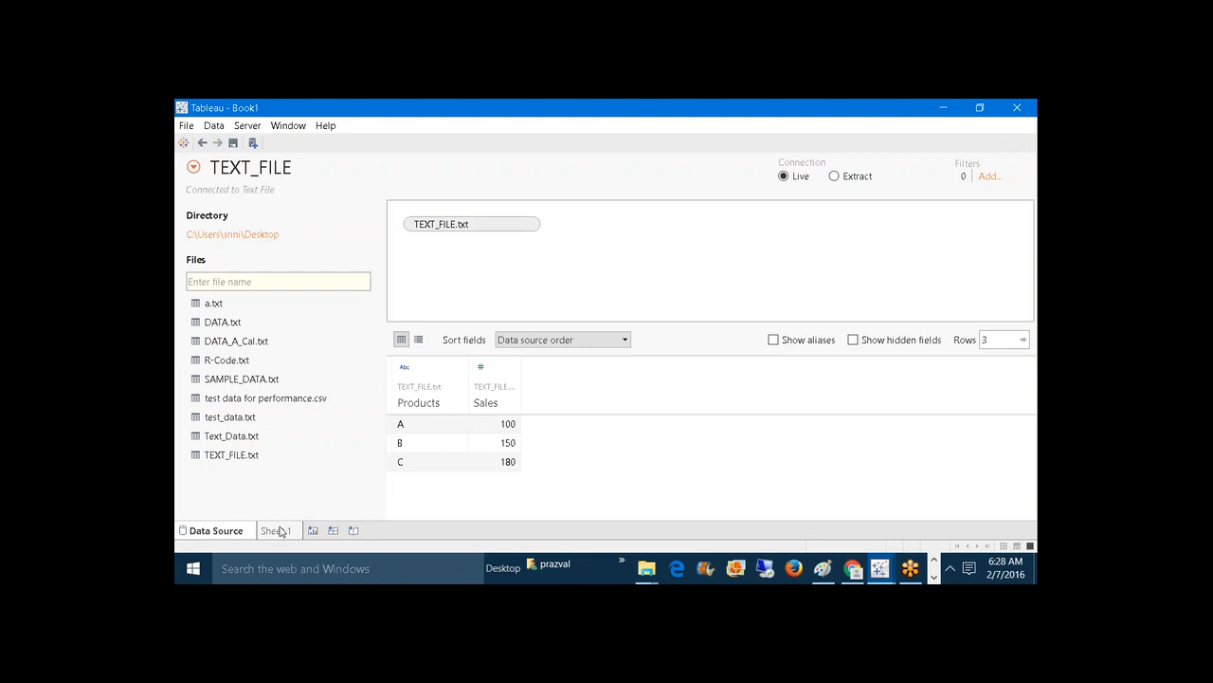
left_click(281, 530)
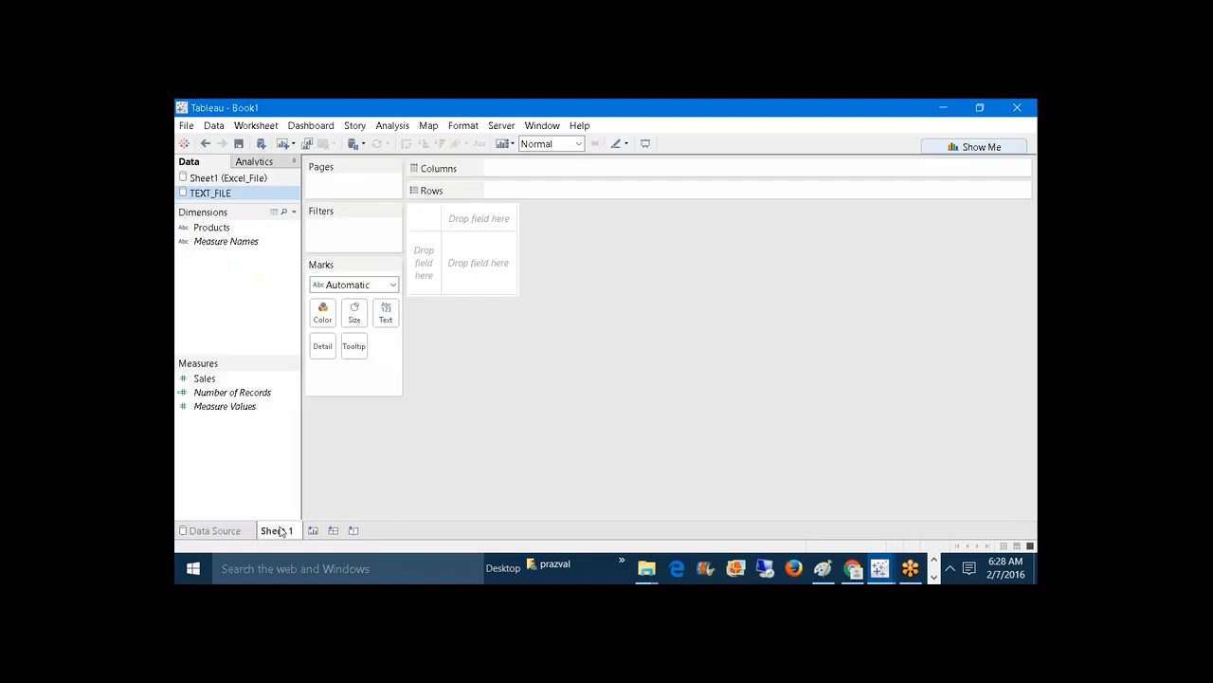
Step: Rename the Sheet1 (Excel_File) data source as Excel and return to Sheet 1
left_click(248, 183)
right_click(245, 181)
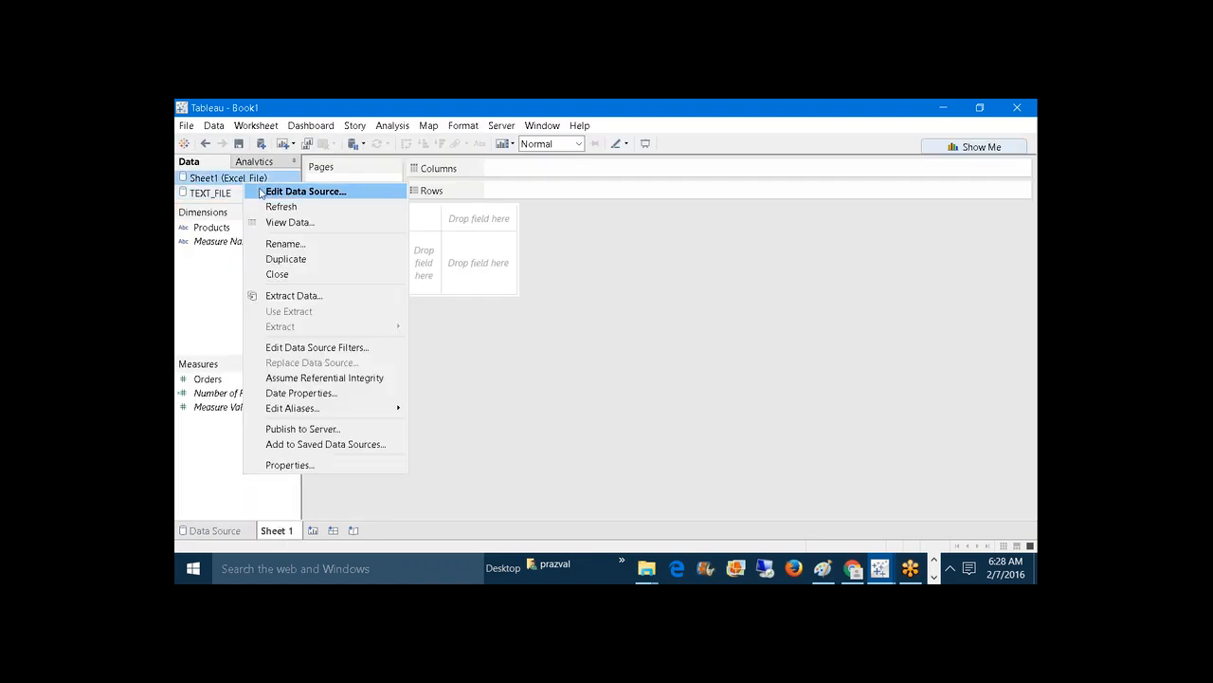
left_click(258, 190)
left_click(303, 169)
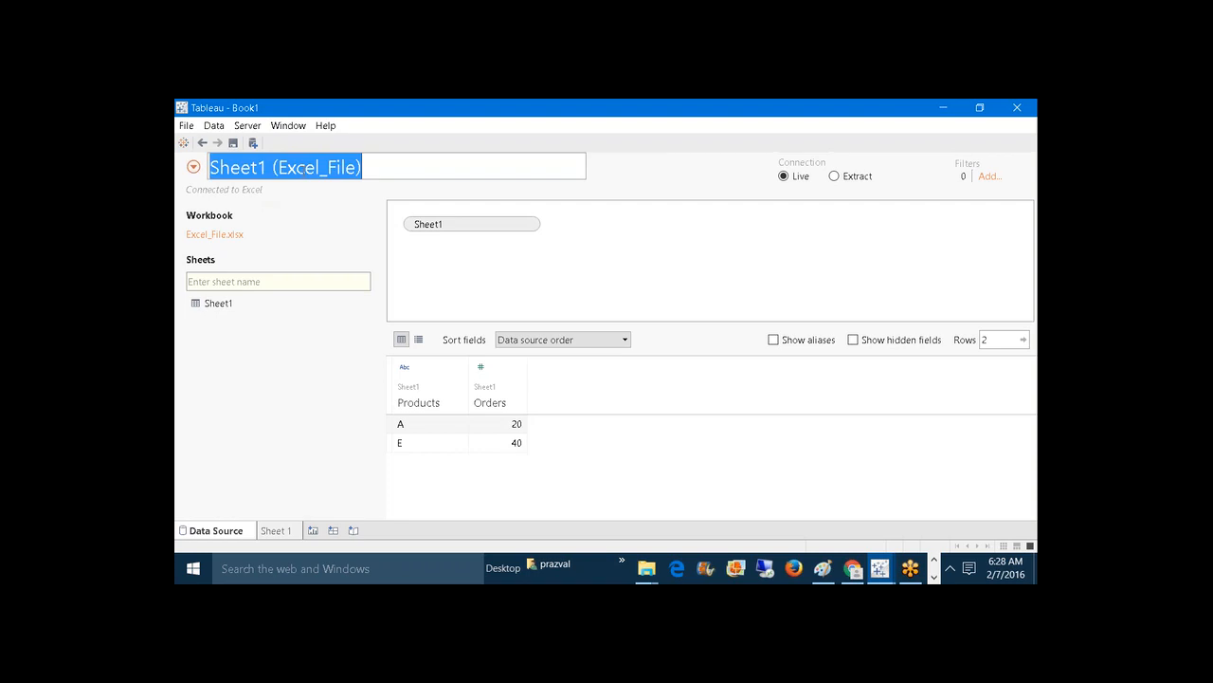
type("Excel")
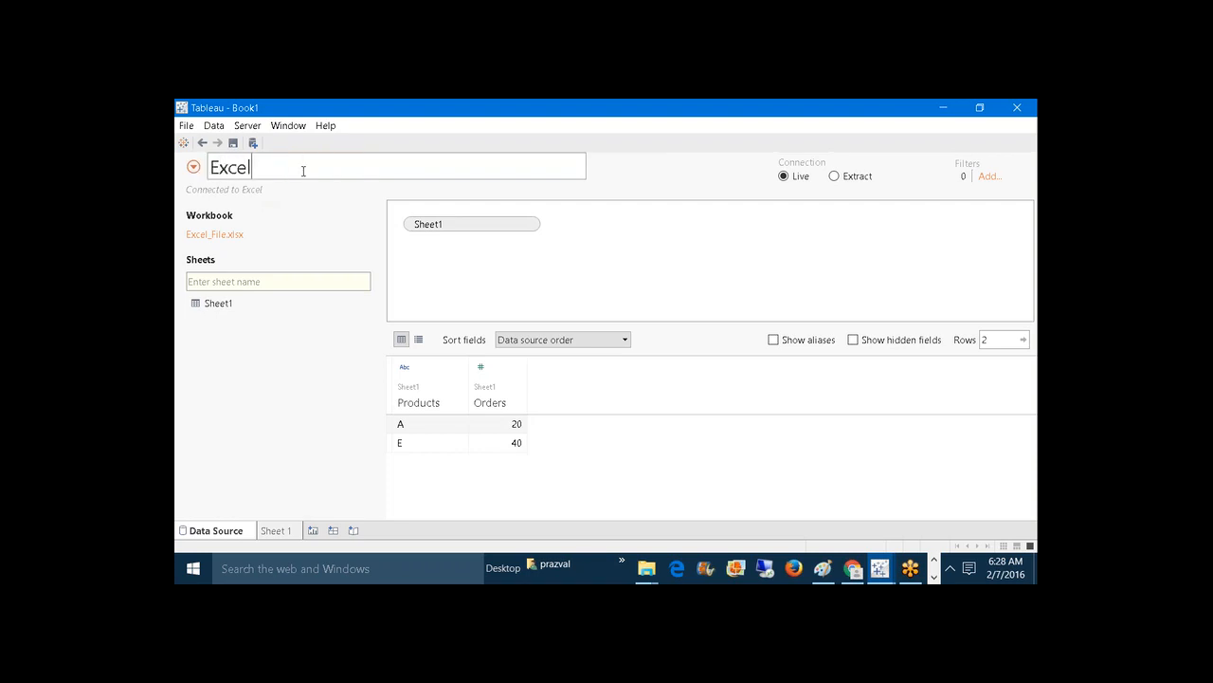
left_click(276, 530)
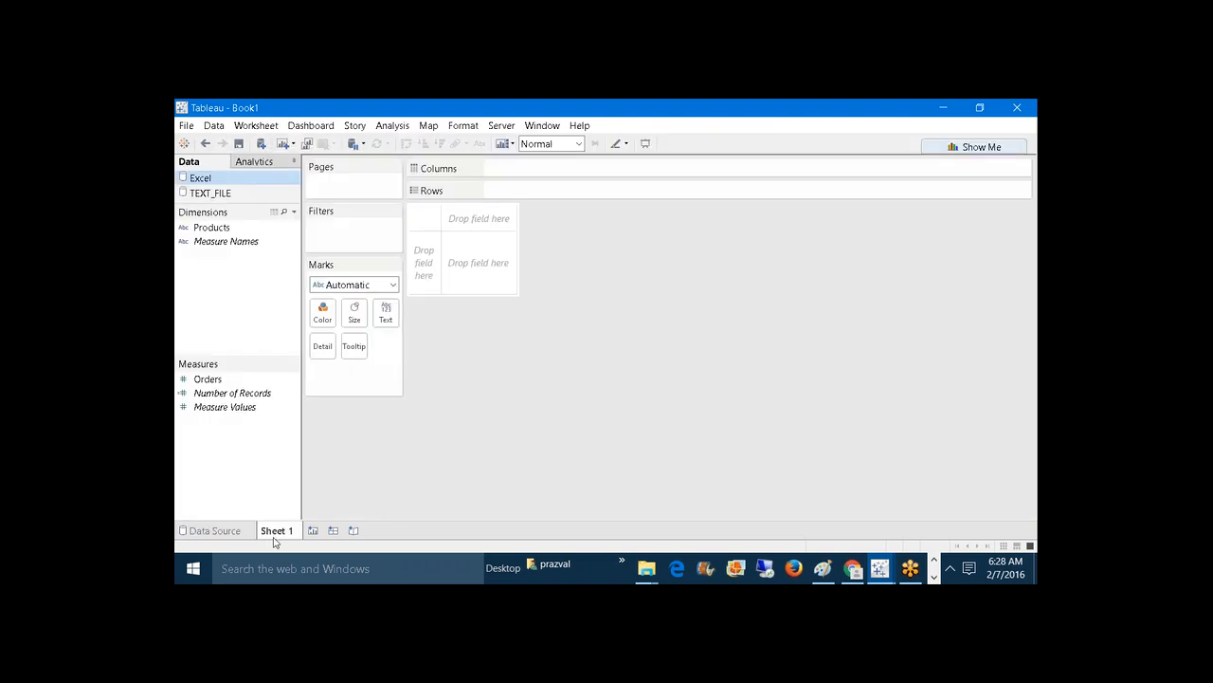
Step: Compare the dimensions and measures of the Excel and TEXT_FILE data sources, ending with TEXT_FILE selected
left_click(265, 198)
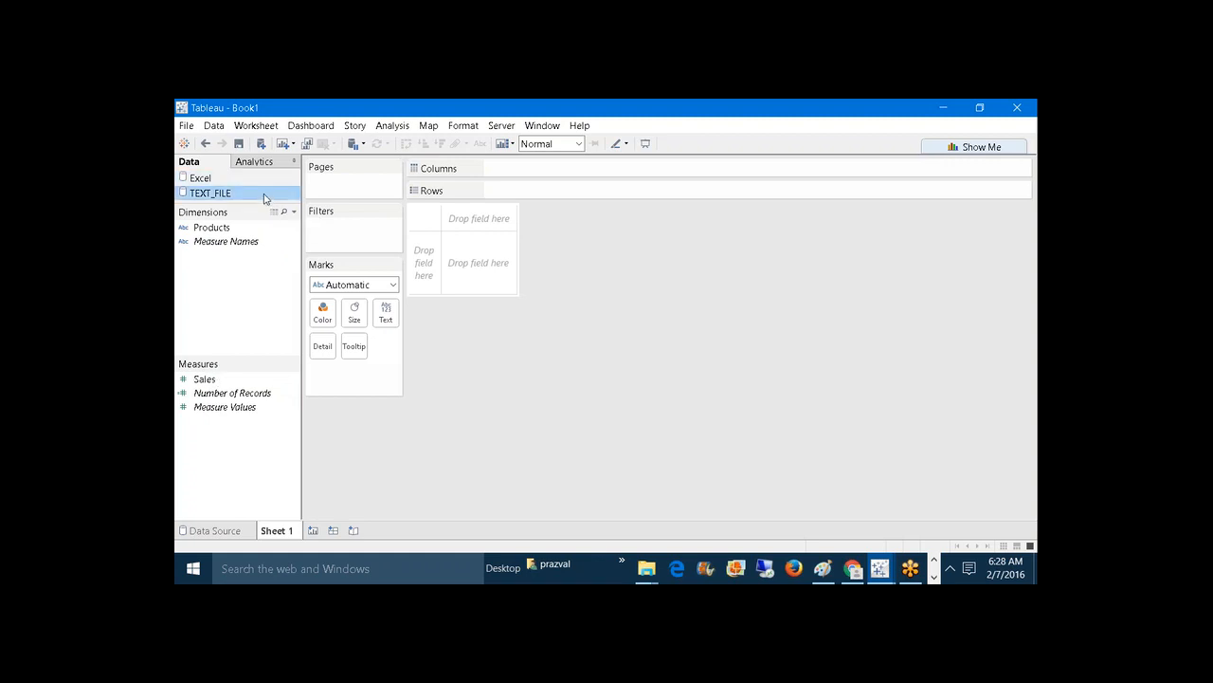
left_click(244, 186)
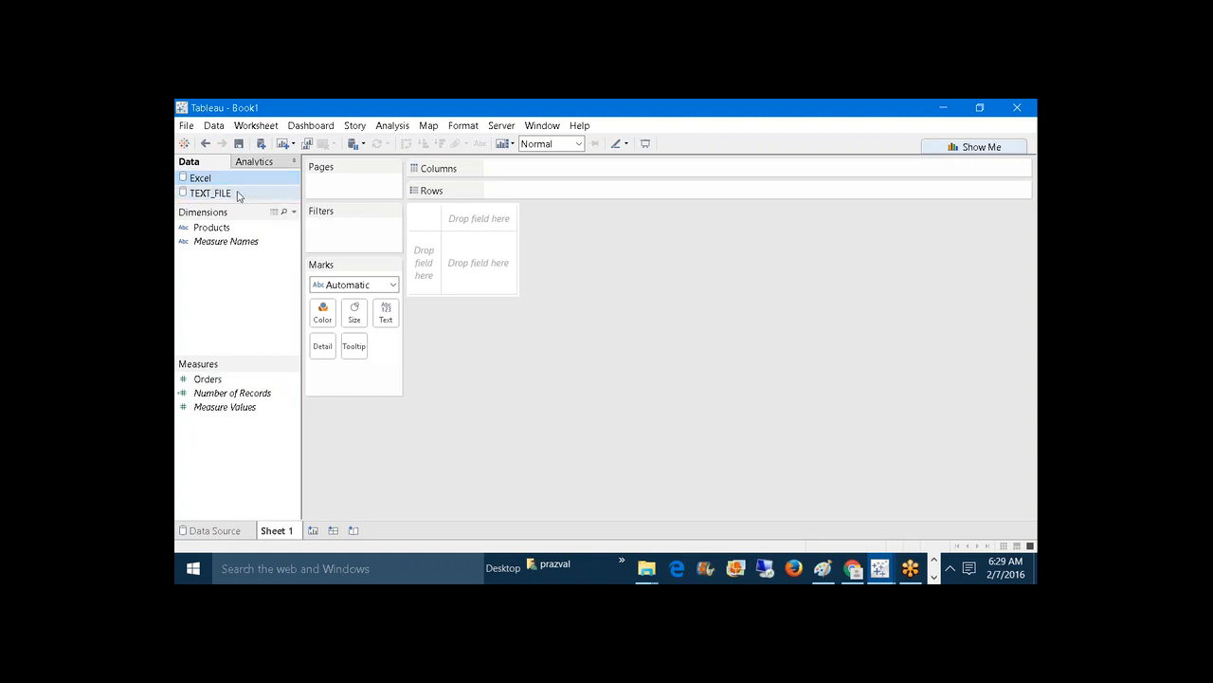
left_click(237, 194)
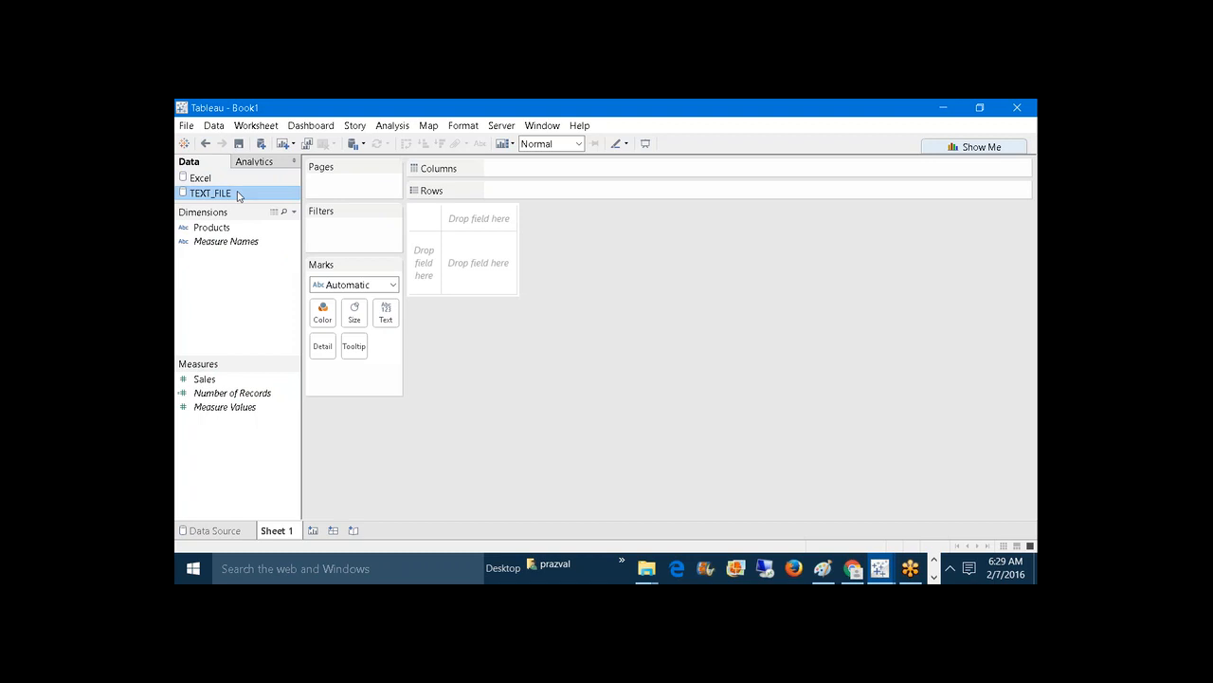
left_click(231, 181)
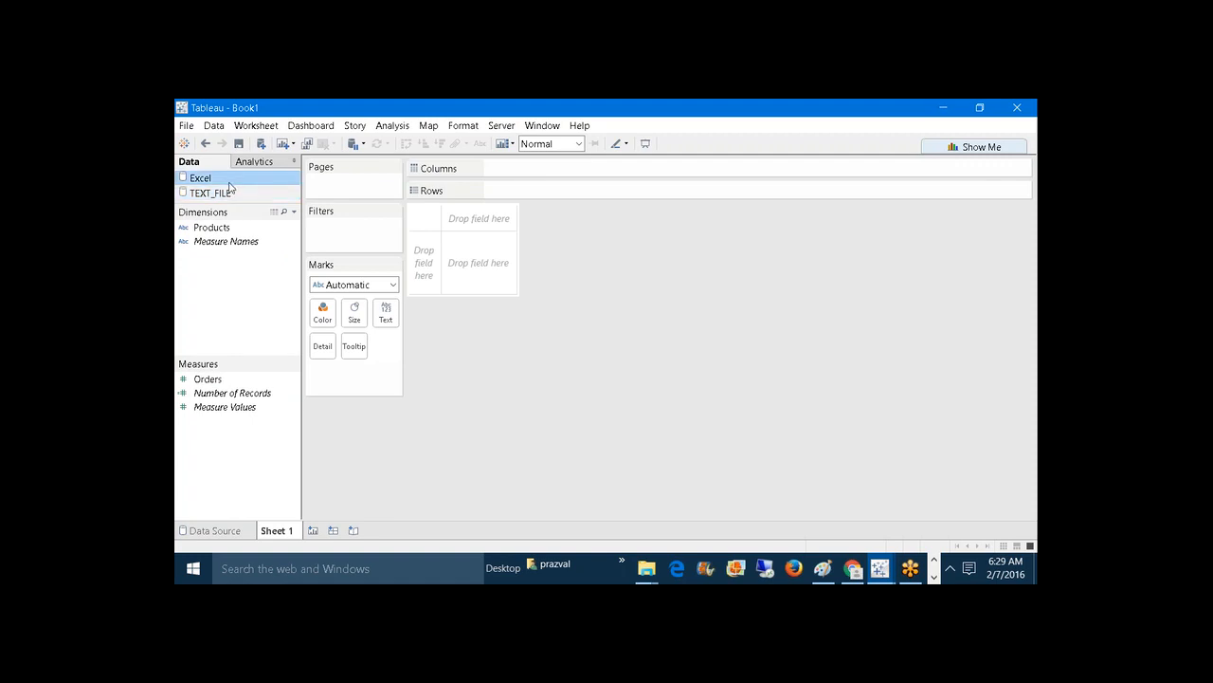
left_click(230, 195)
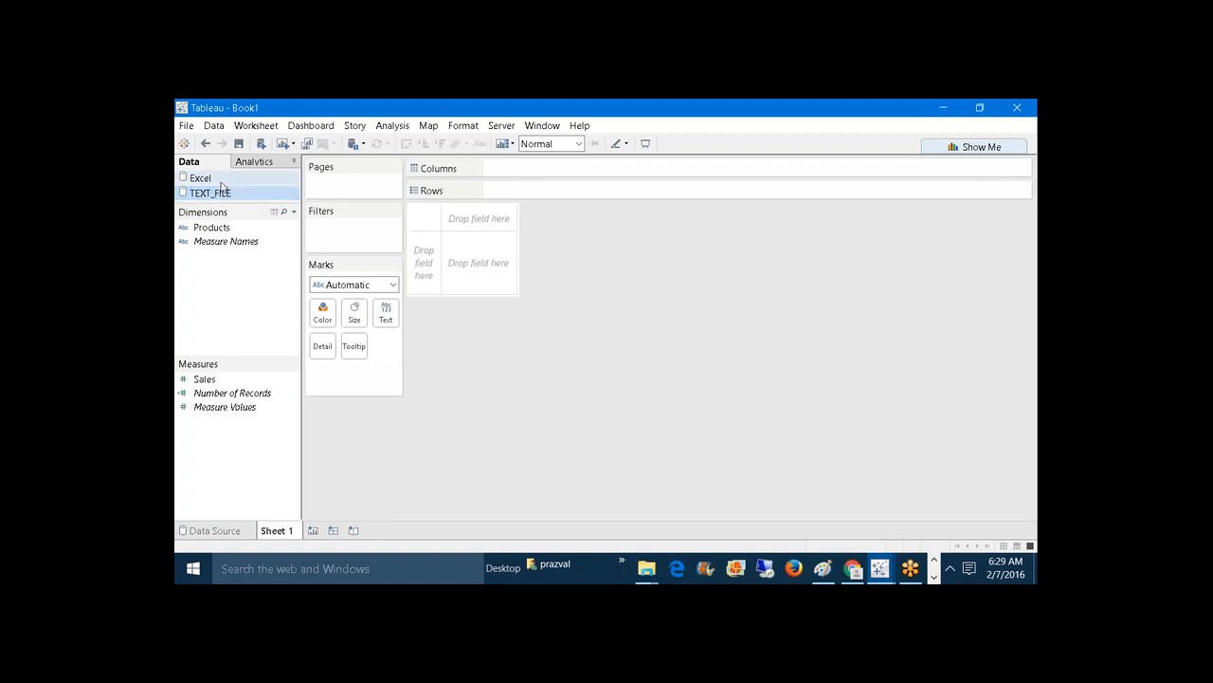
left_click(221, 181)
left_click(224, 194)
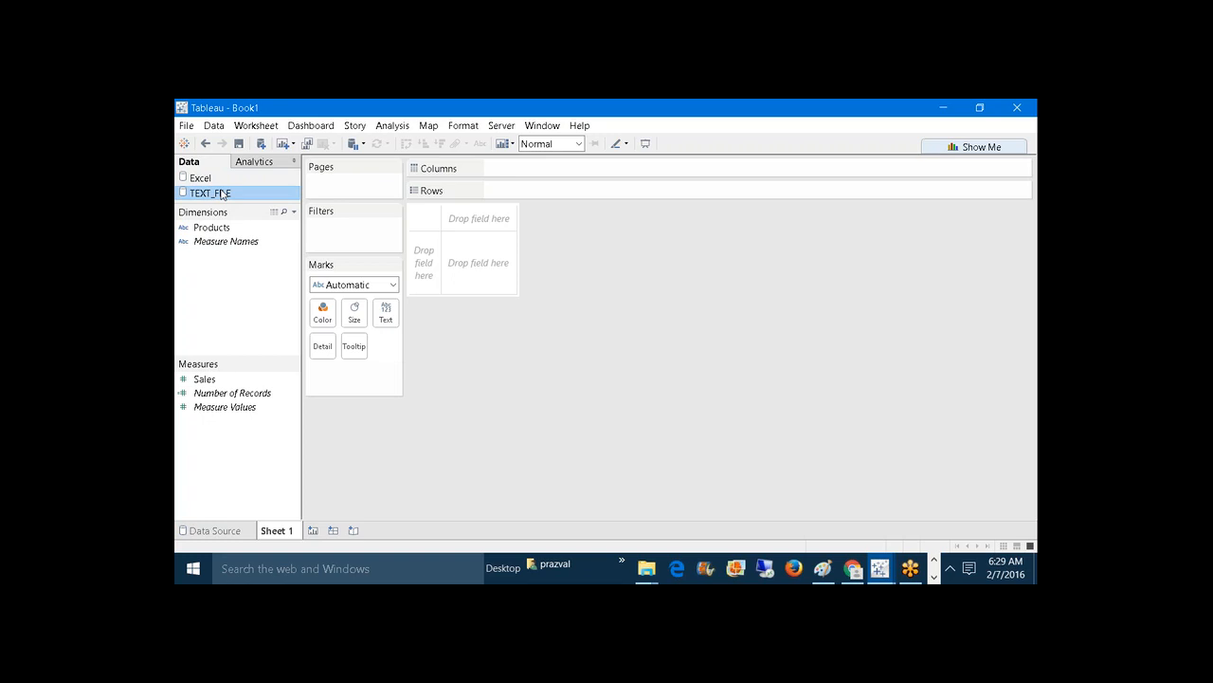
Step: Build a bar chart from the TEXT_FILE source with Products on Rows and Sales on Columns
left_click_drag(213, 228, 541, 196)
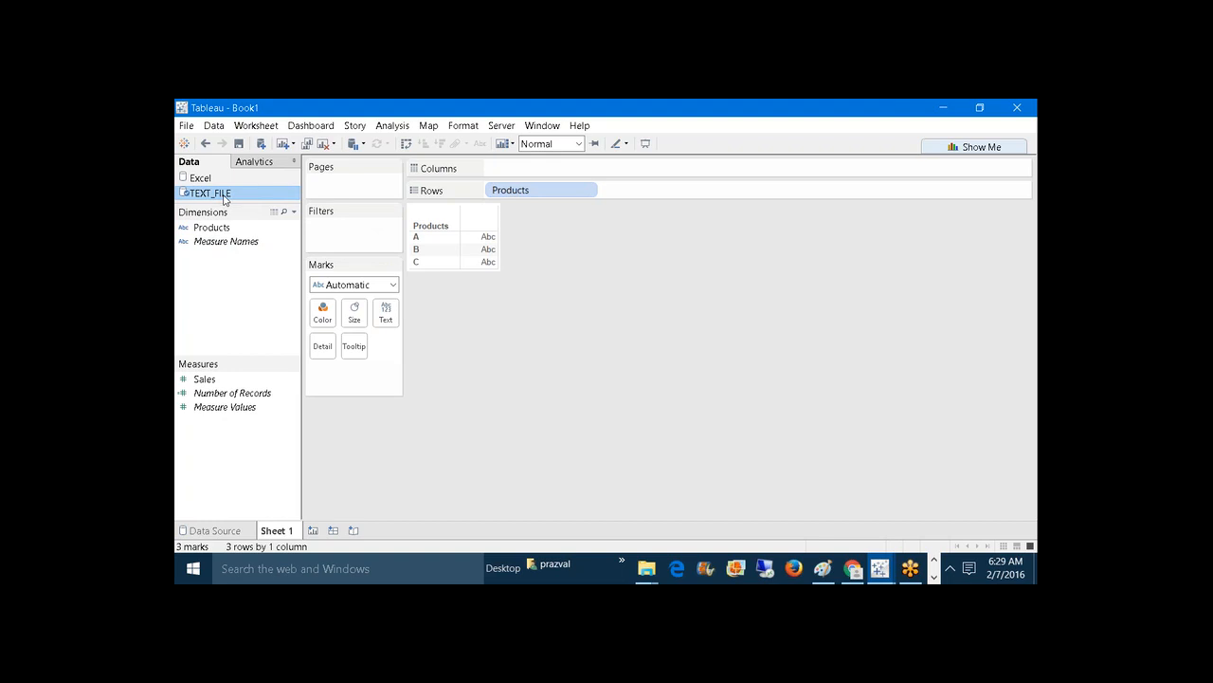
left_click_drag(512, 190, 545, 251)
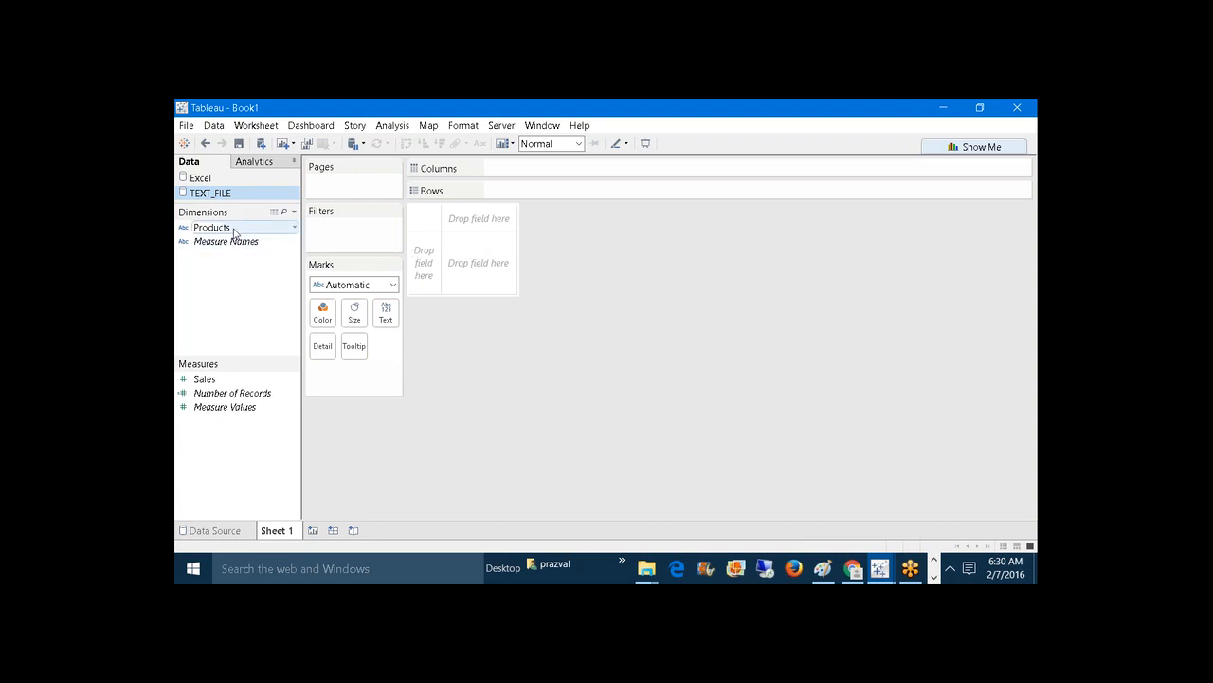
left_click_drag(237, 228, 526, 192)
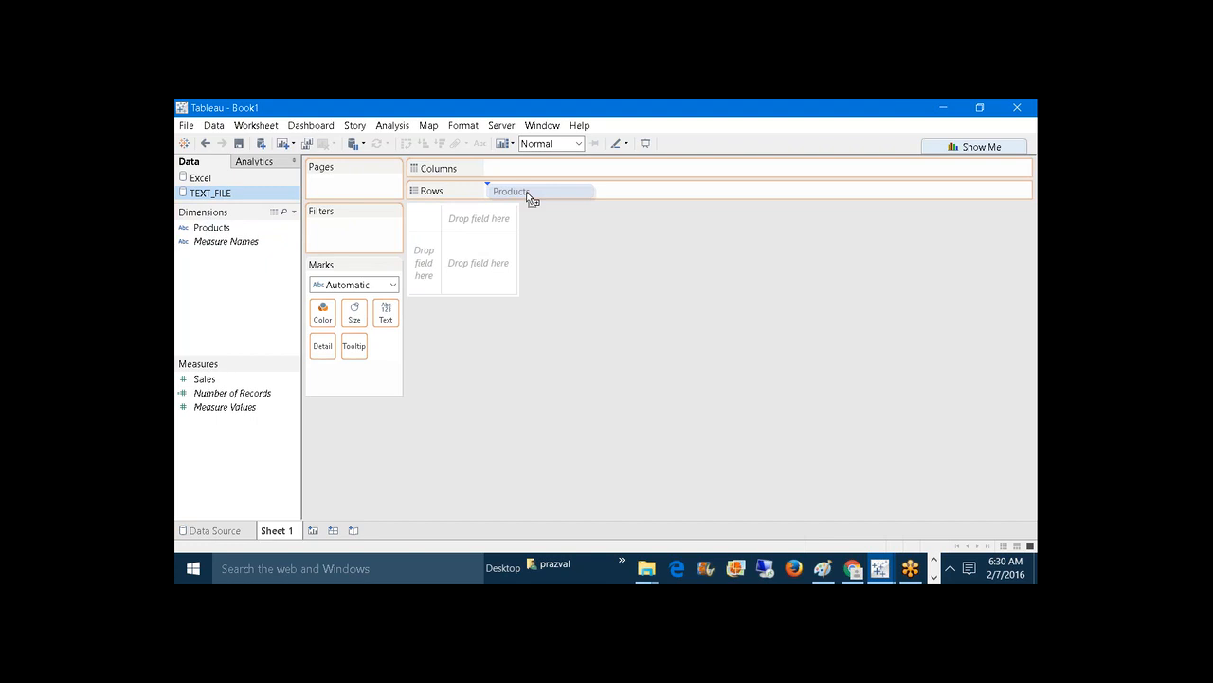
left_click_drag(528, 198, 528, 201)
left_click_drag(528, 195, 241, 206)
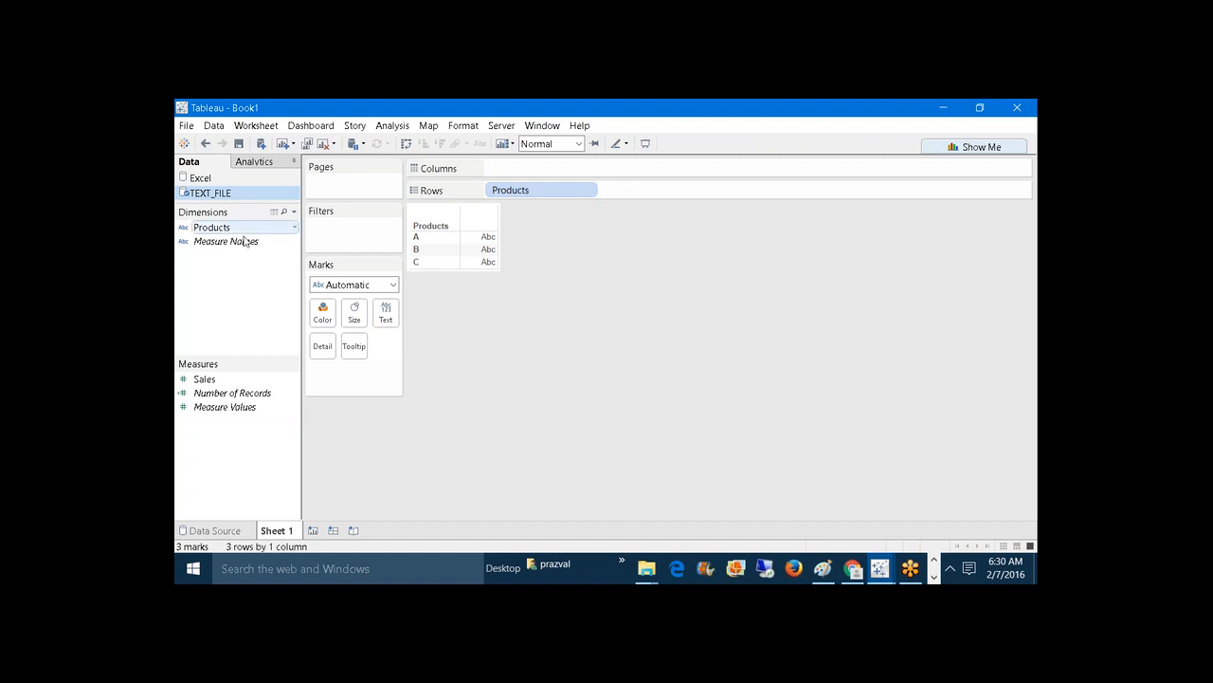
left_click_drag(226, 385, 533, 170)
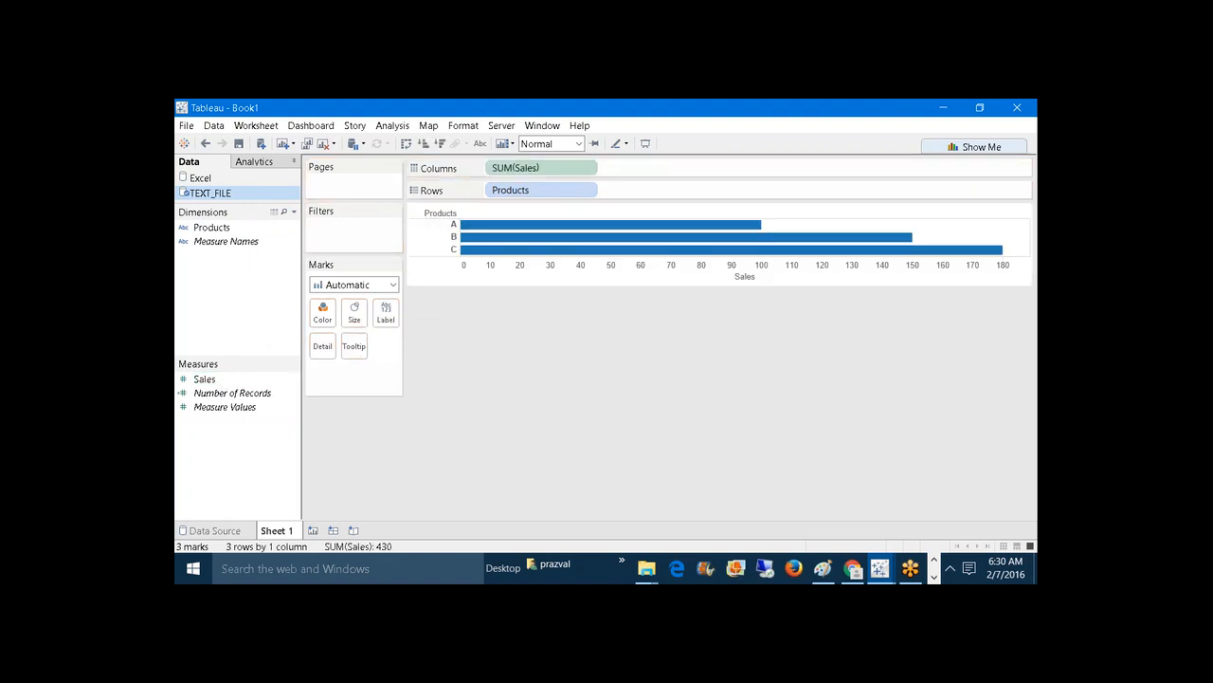
Step: Add Orders from the Excel data source to Columns after Sales and show mark labels on the bars
left_click(218, 179)
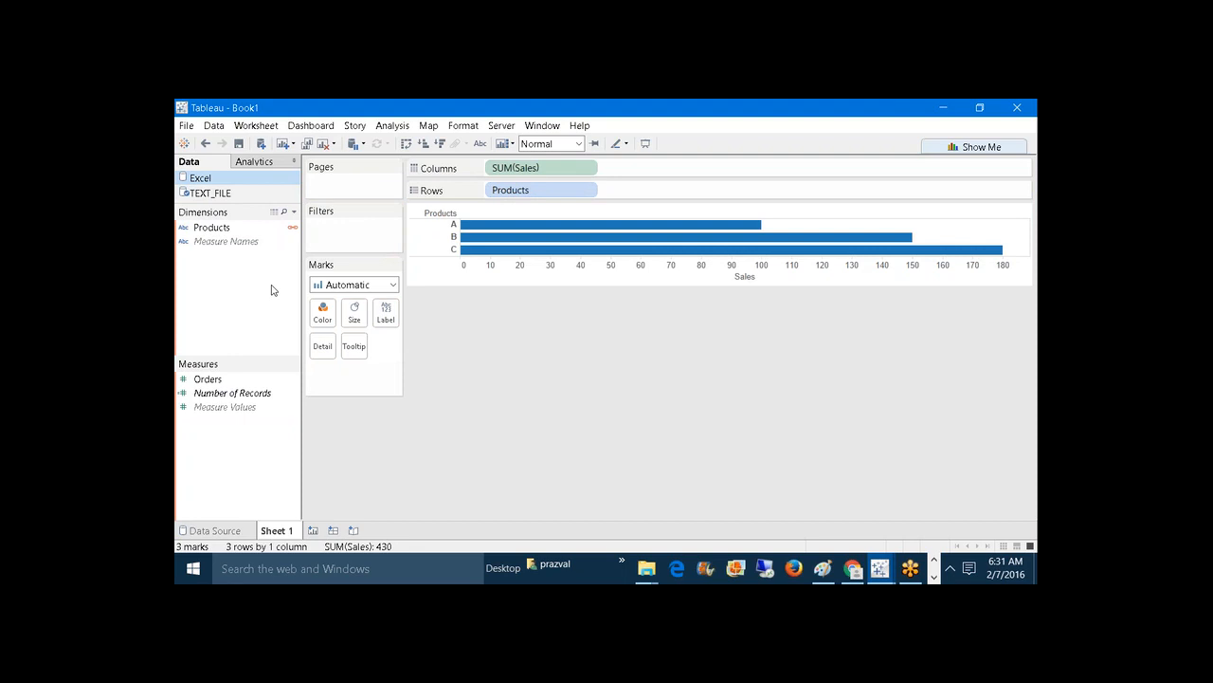
left_click_drag(216, 379, 658, 168)
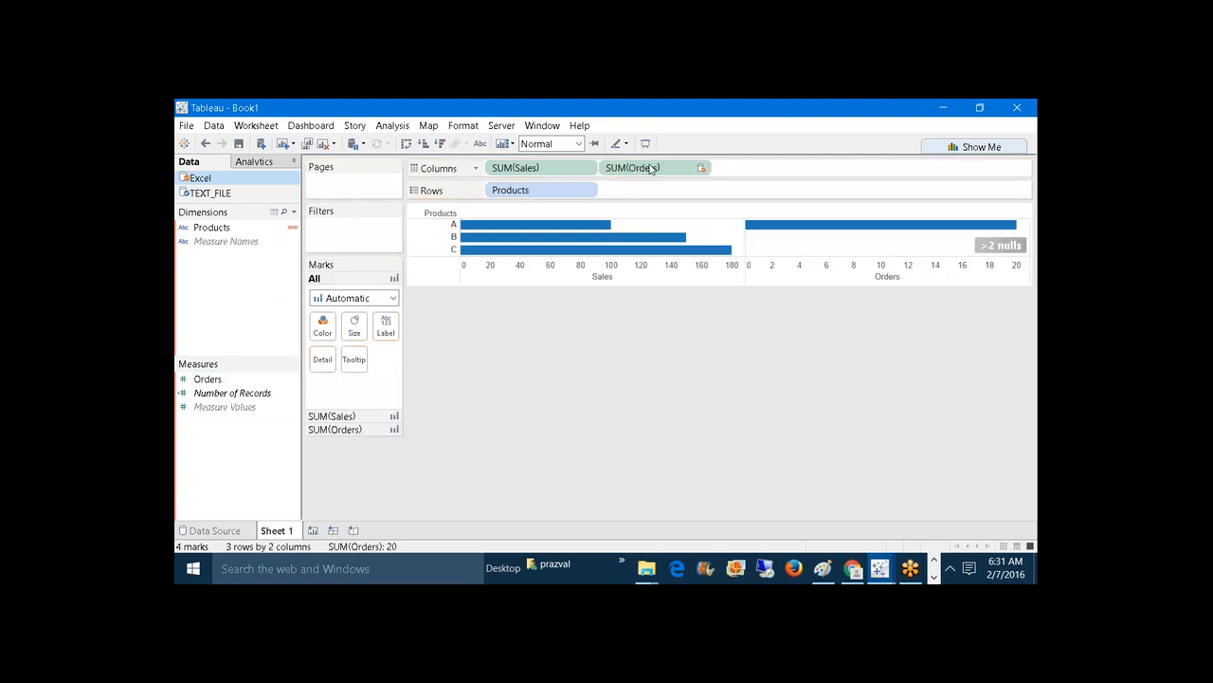
left_click(481, 143)
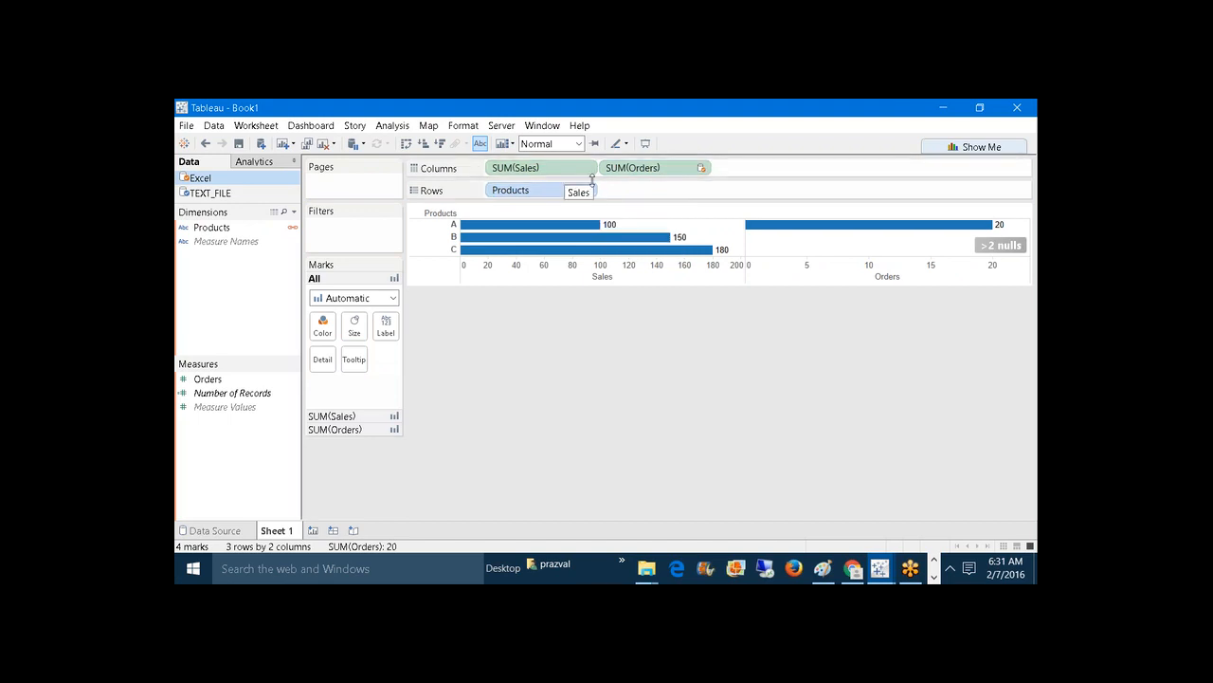
Step: Inspect product A's Orders bar, and bring up Excel_File.xlsx in Excel and TEXT_FILE.txt in Notepad to compare the source rows
mouse_move(569, 224)
left_click(824, 225)
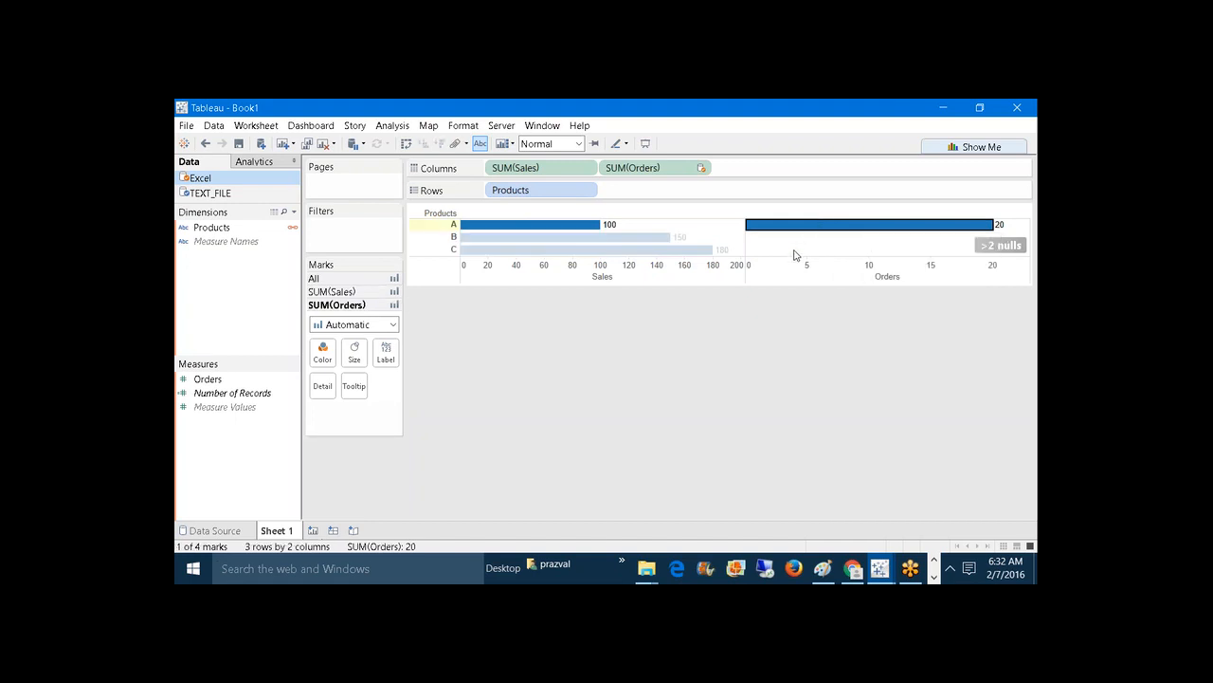
left_click(839, 461)
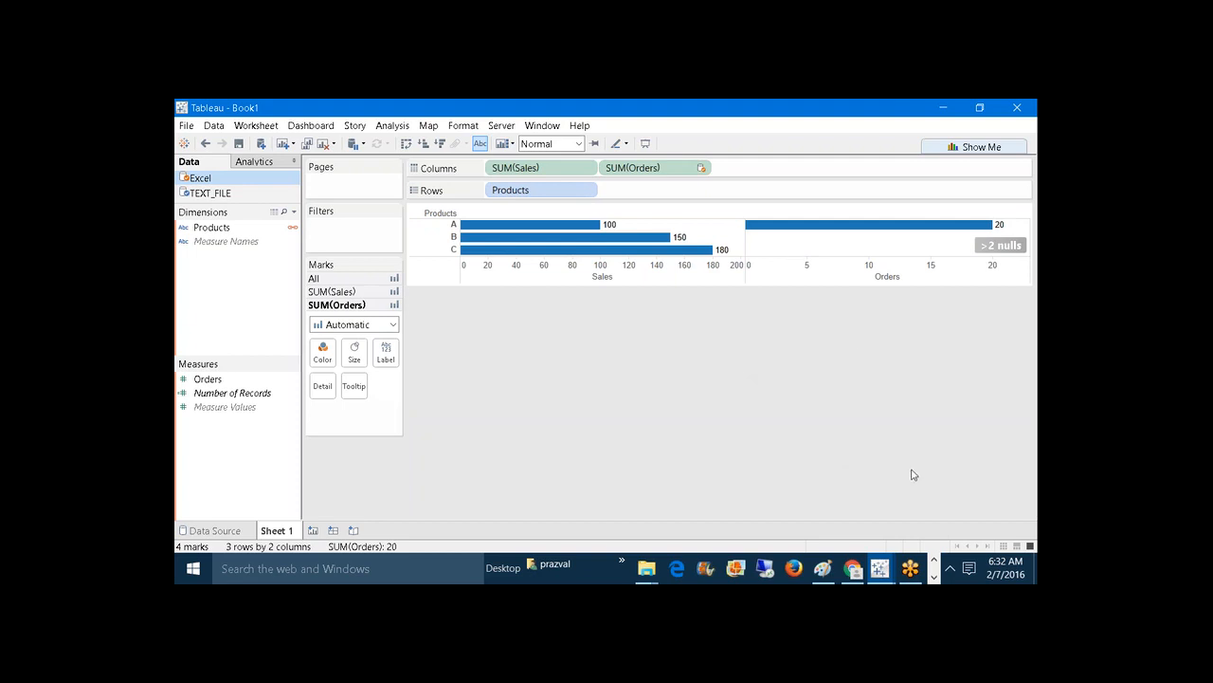
left_click(933, 577)
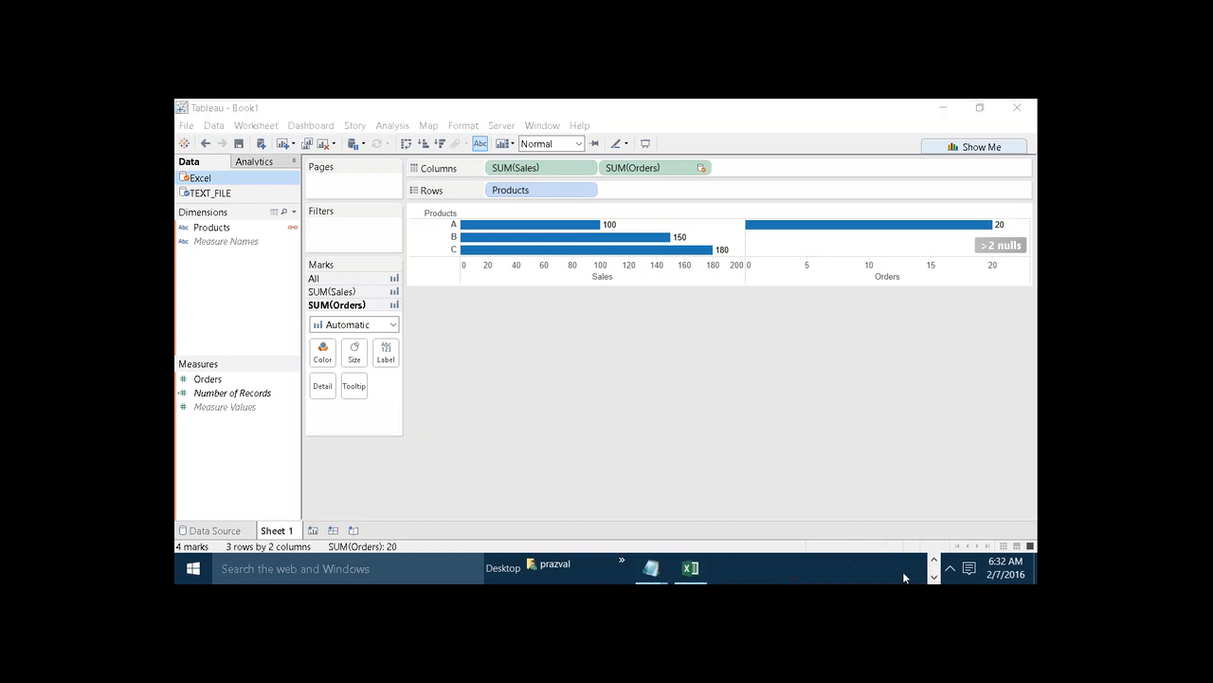
left_click(695, 567)
mouse_move(655, 568)
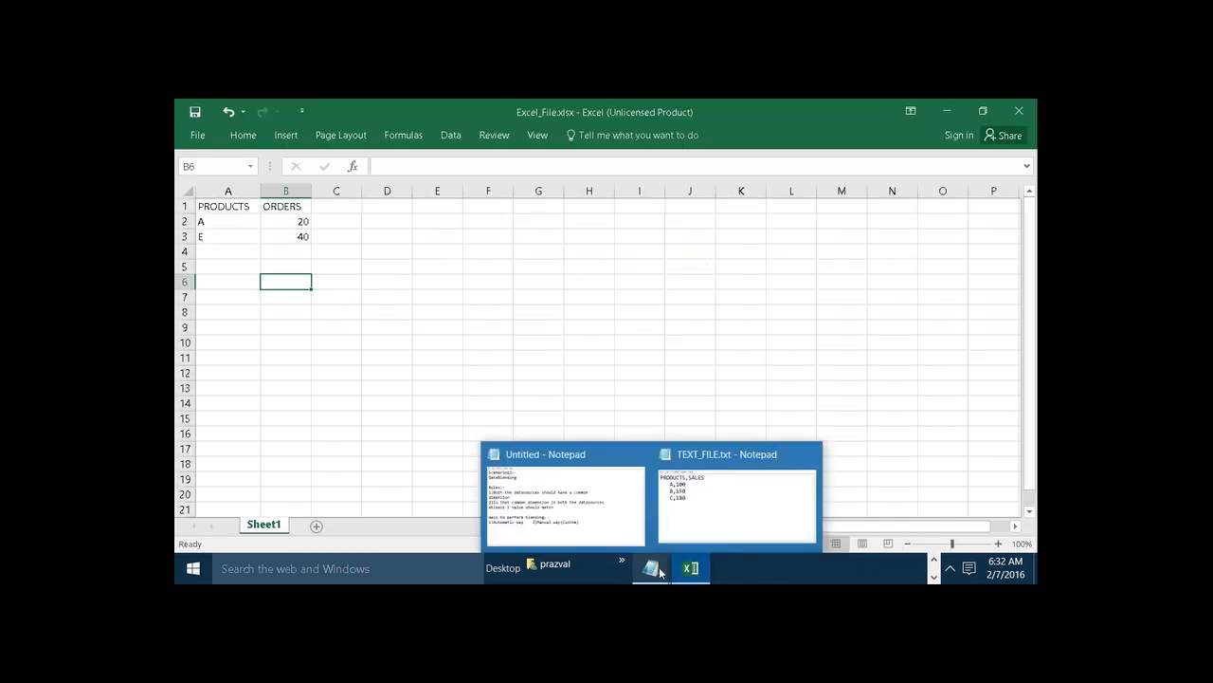
left_click(695, 501)
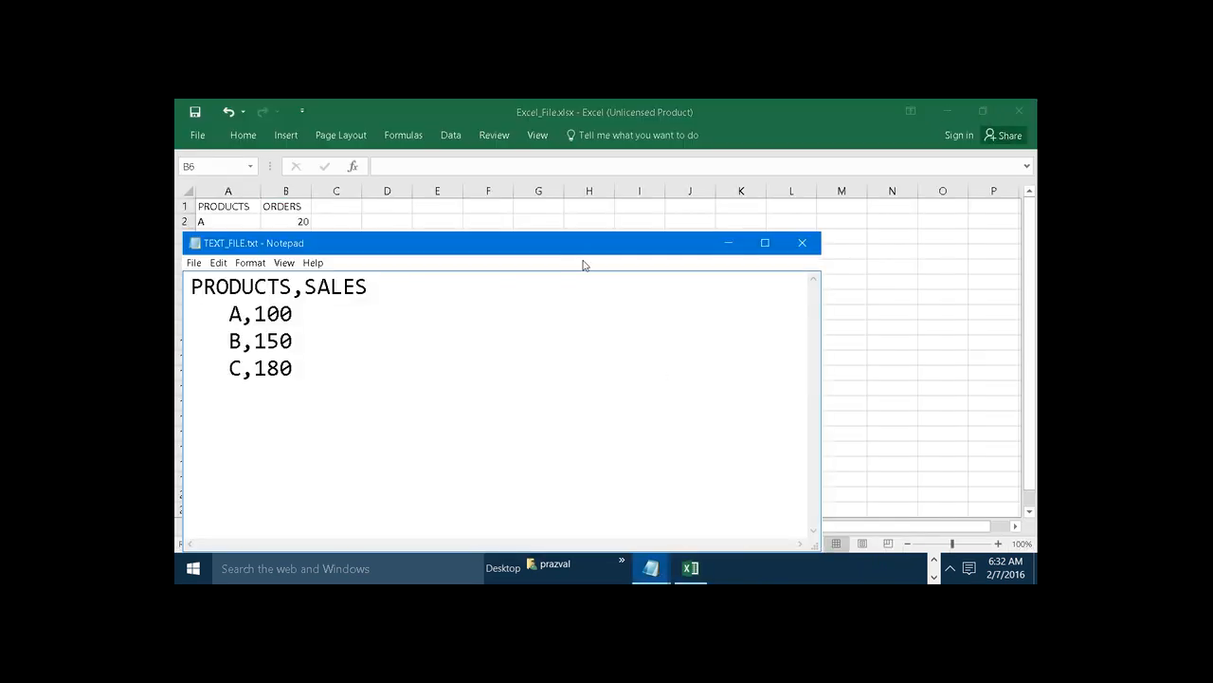
Step: Place the TEXT_FILE.txt window beside the Excel rows to compare both files, and return to the Book1 workbook in Tableau
left_click_drag(572, 250, 766, 193)
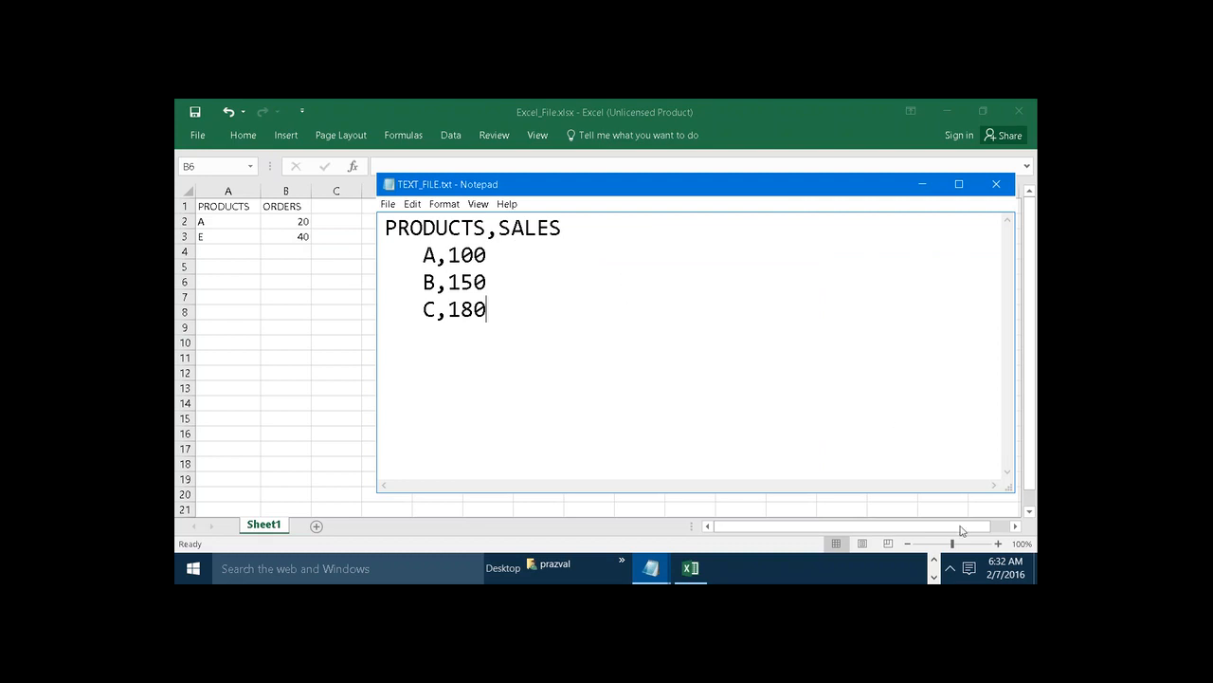
left_click(933, 561)
mouse_move(881, 568)
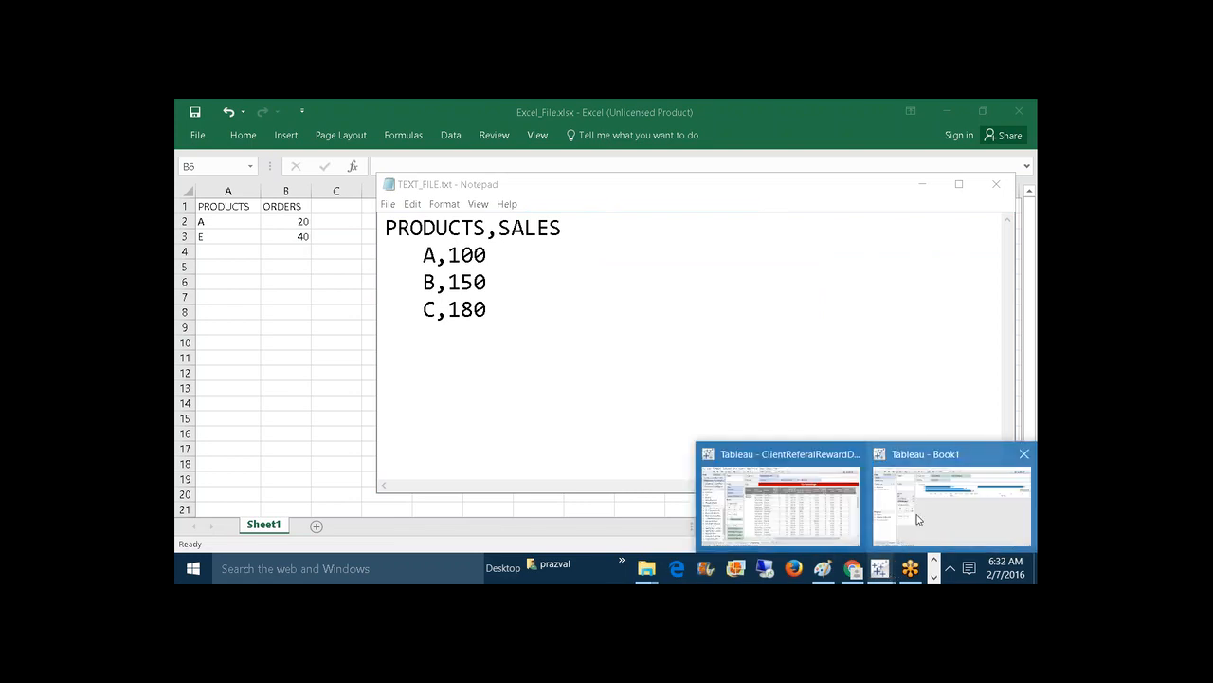
left_click(756, 446)
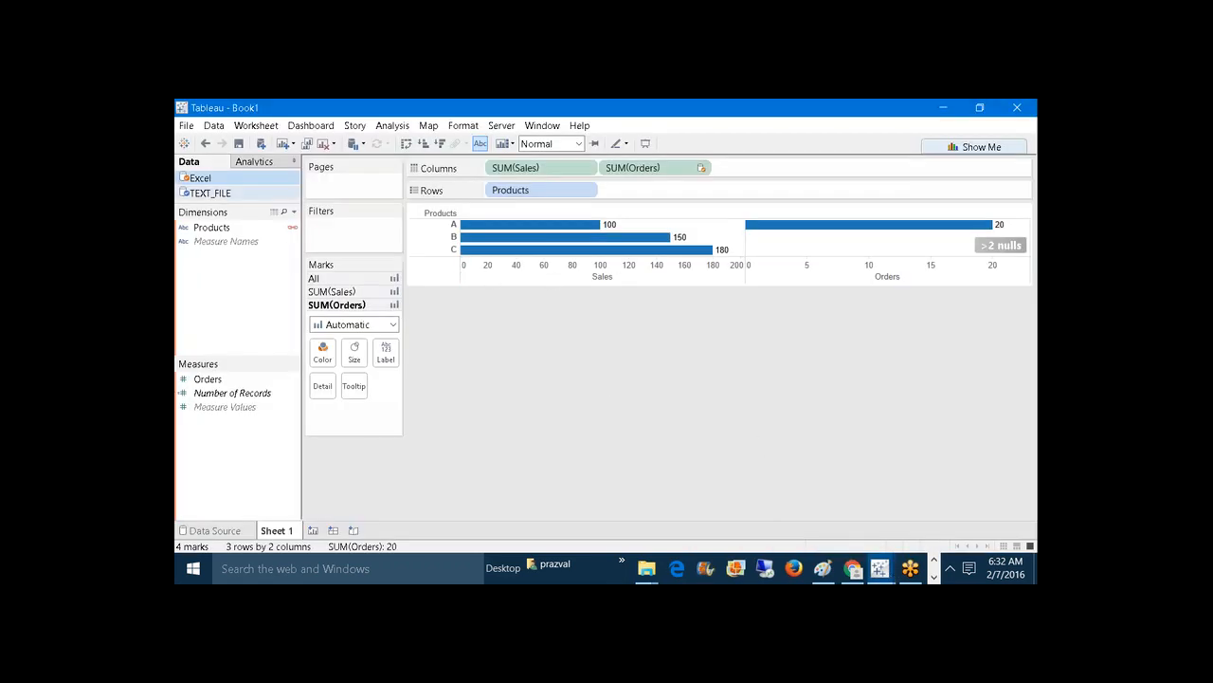
Step: Compare the Excel and TEXT_FILE data sources, ending with TEXT_FILE selected, and inspect the Sales bars of products B and C
left_click(228, 196)
left_click(220, 180)
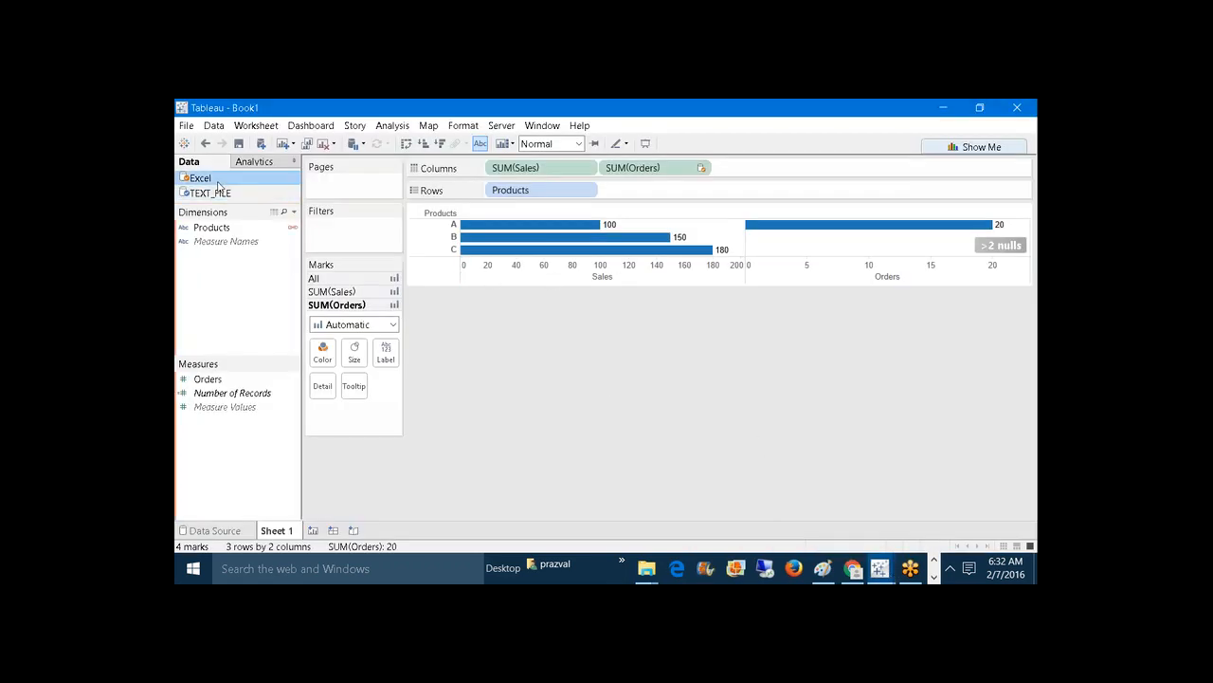
left_click(224, 194)
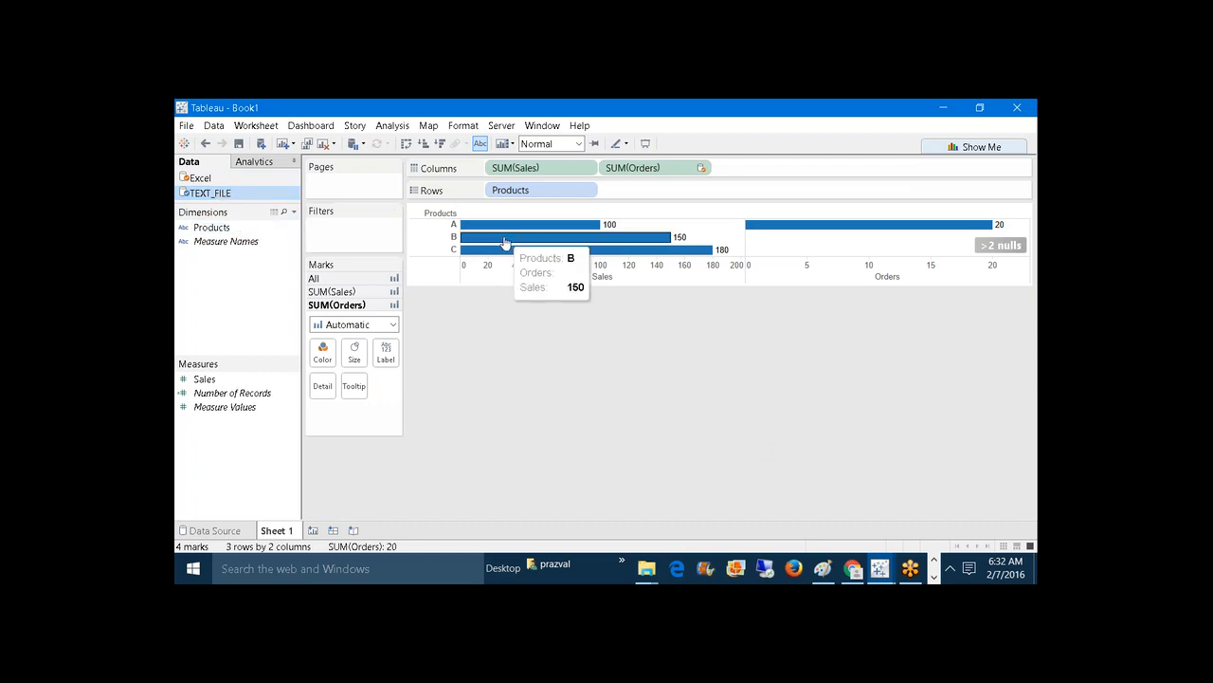
mouse_move(504, 231)
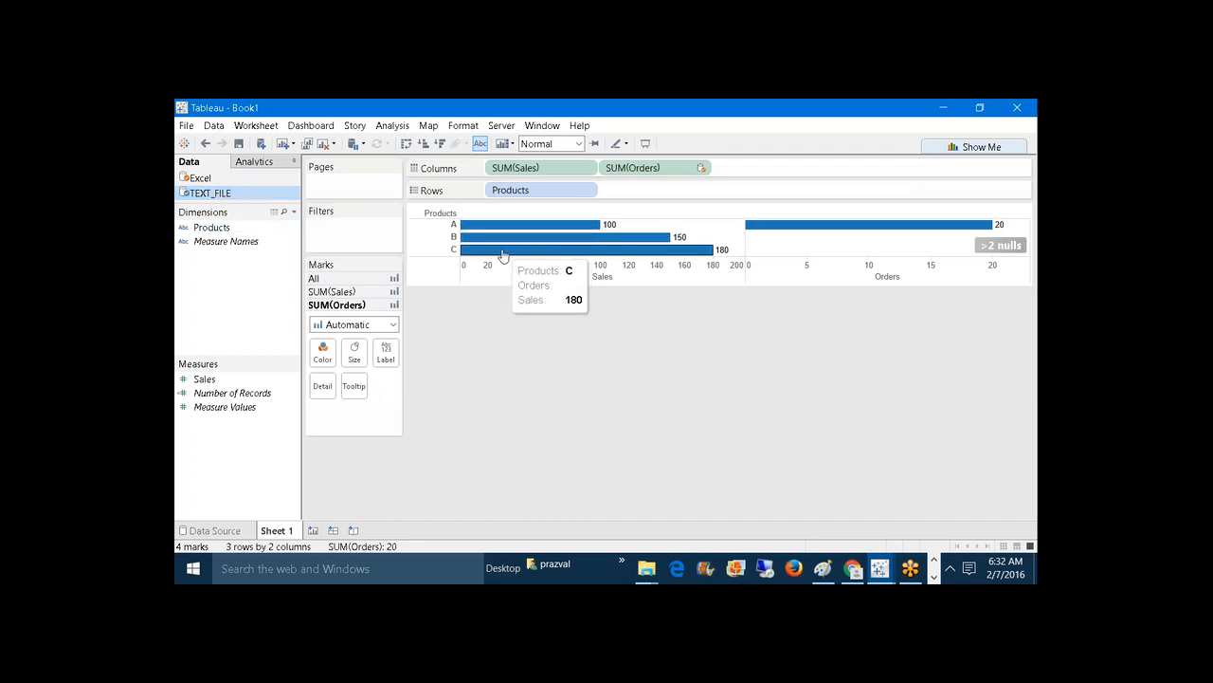
Step: Switch to tdb.png in Paint, widen the canvas to 870 px and draw two overlapping ellipses beside the diagram
mouse_move(823, 568)
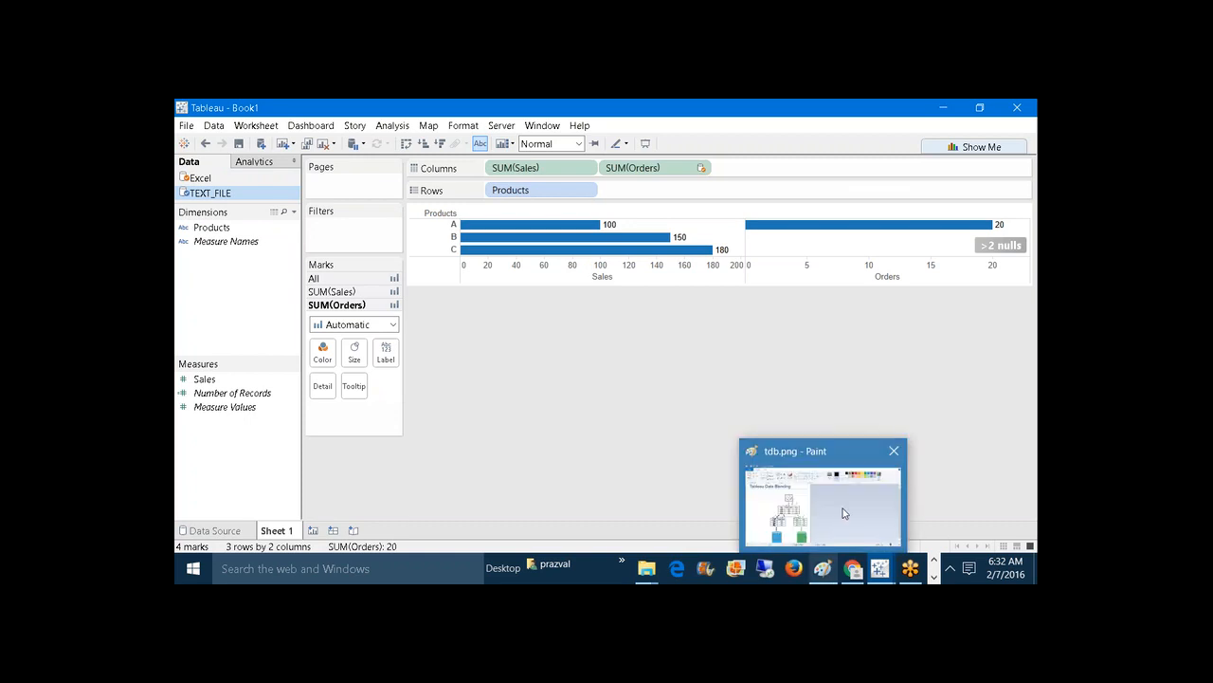
left_click(843, 509)
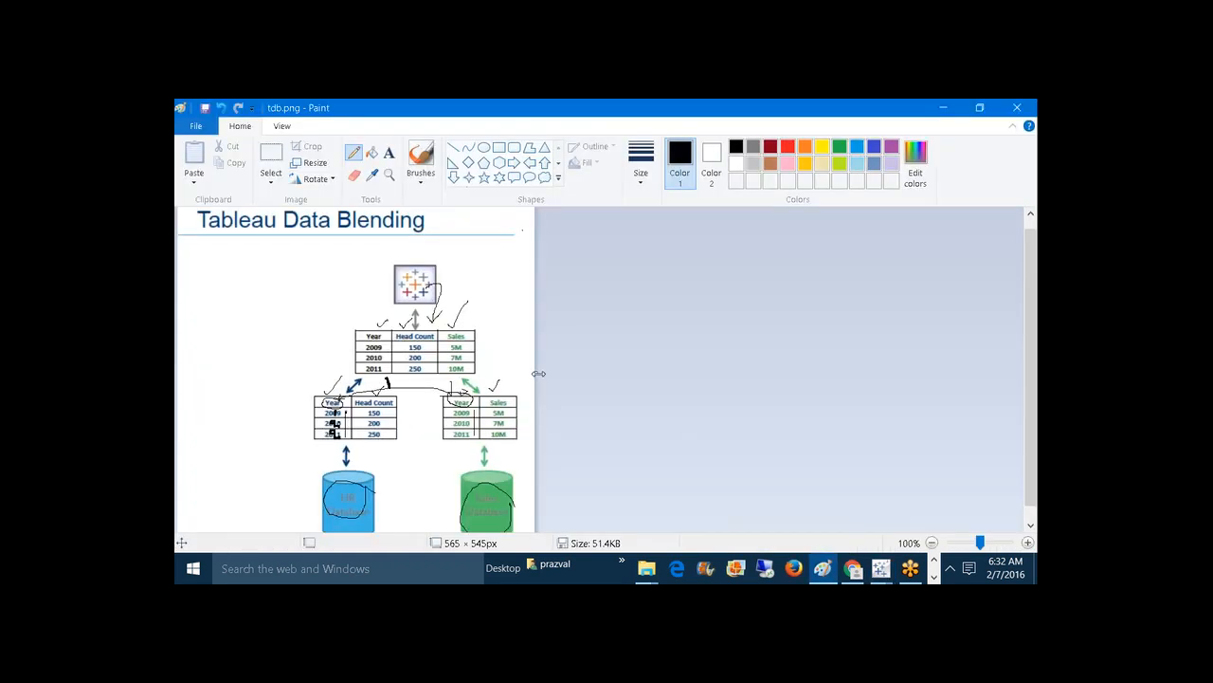
left_click_drag(539, 373, 729, 372)
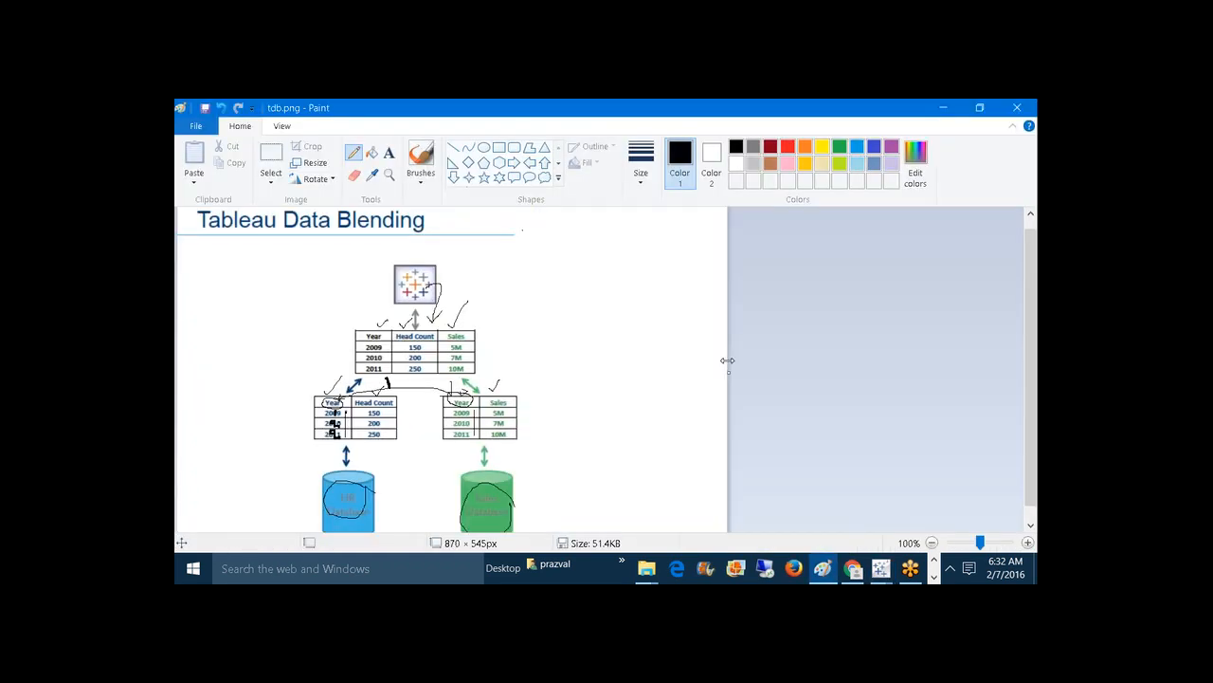
left_click(483, 149)
left_click_drag(534, 271, 704, 308)
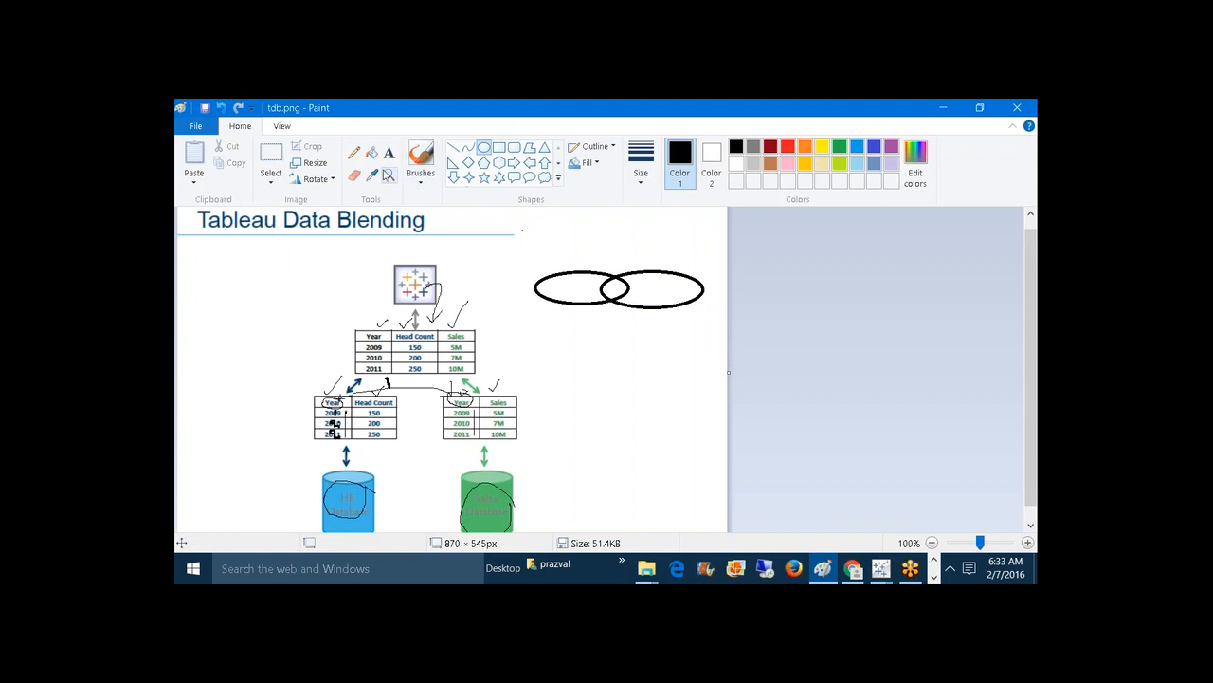
Step: Fill the left ellipse, including its overlap with the right one, with black
left_click(372, 153)
left_click(583, 281)
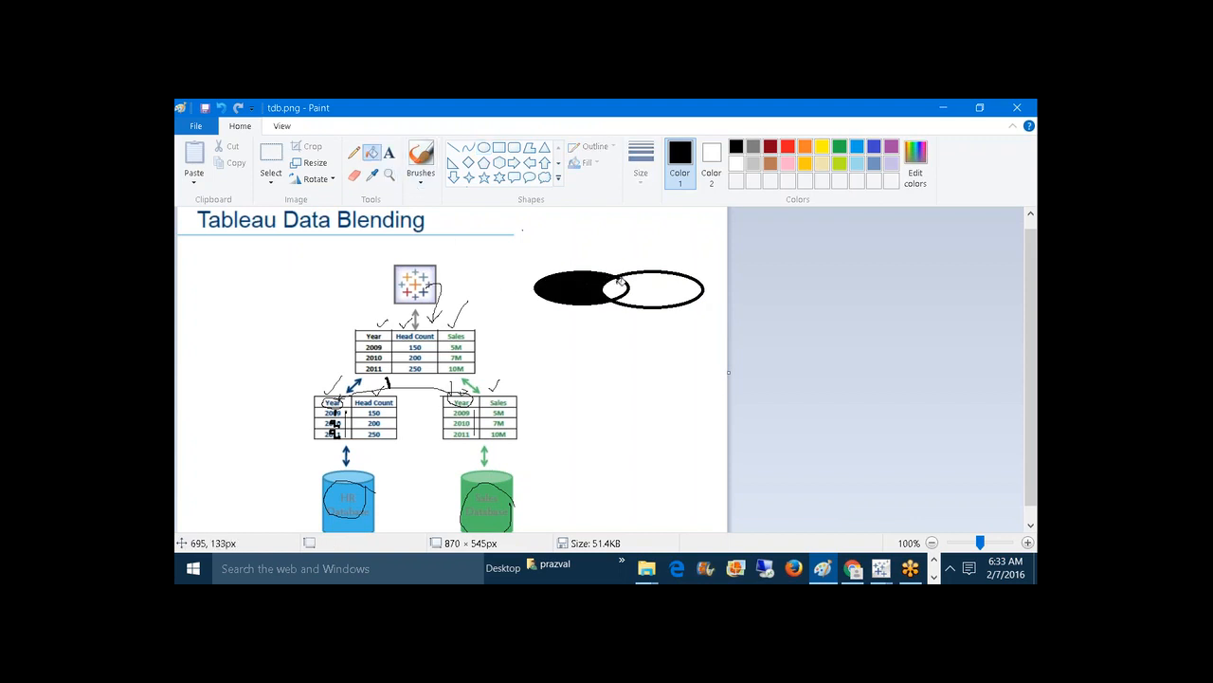
left_click(621, 283)
Step: Label the filled ellipse PRIMARY and the unfilled ellipse SECONDARY with text above them
left_click(388, 153)
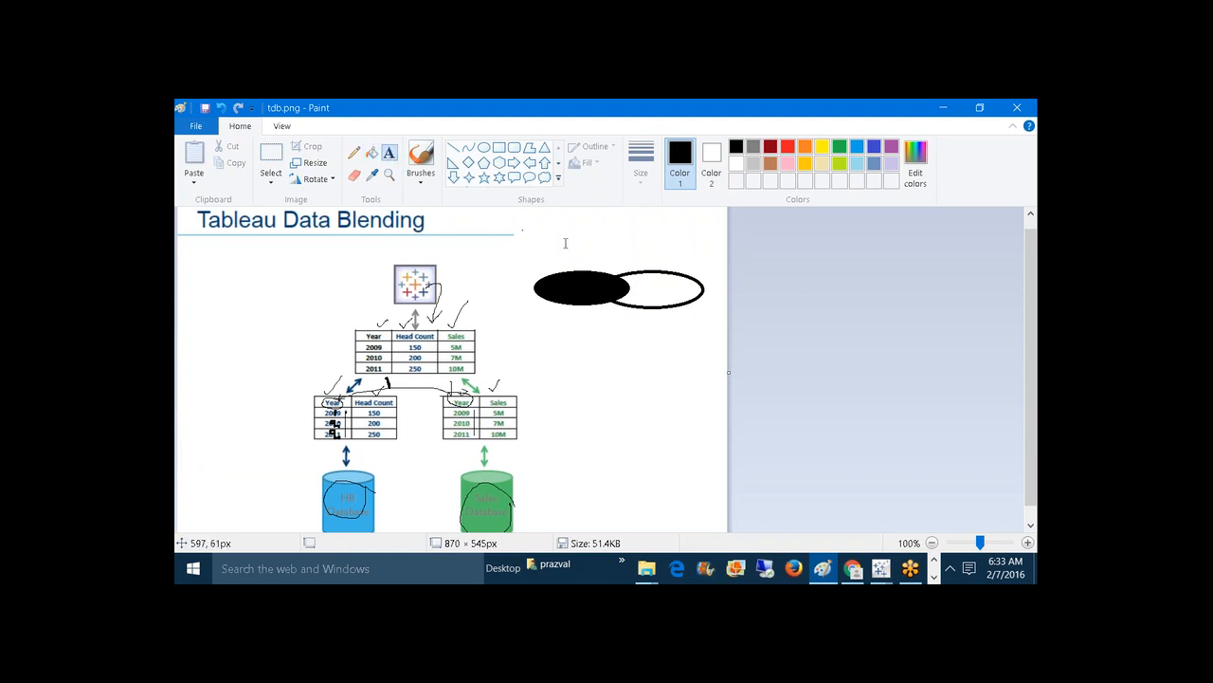
left_click_drag(554, 253, 712, 337)
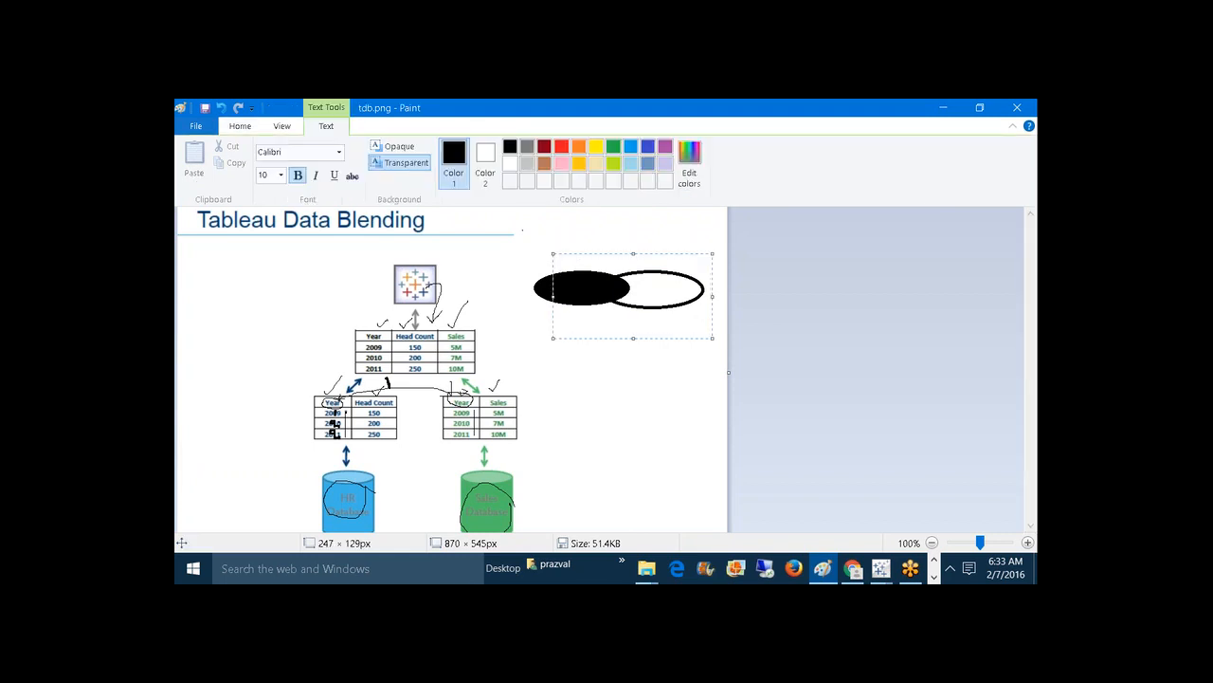
type("PRIMARY           SECOND")
type("ARY")
left_click(692, 366)
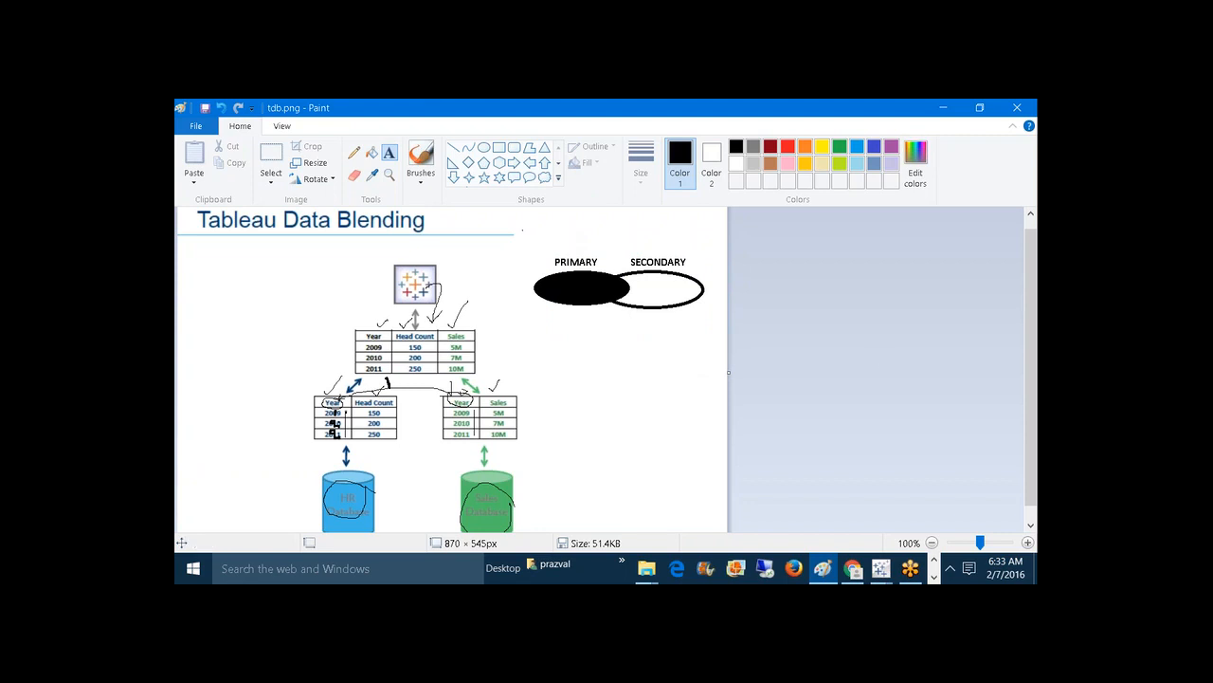
Step: Switch back to the Book1 workbook in Tableau and show the Excel data source's fields
mouse_move(884, 563)
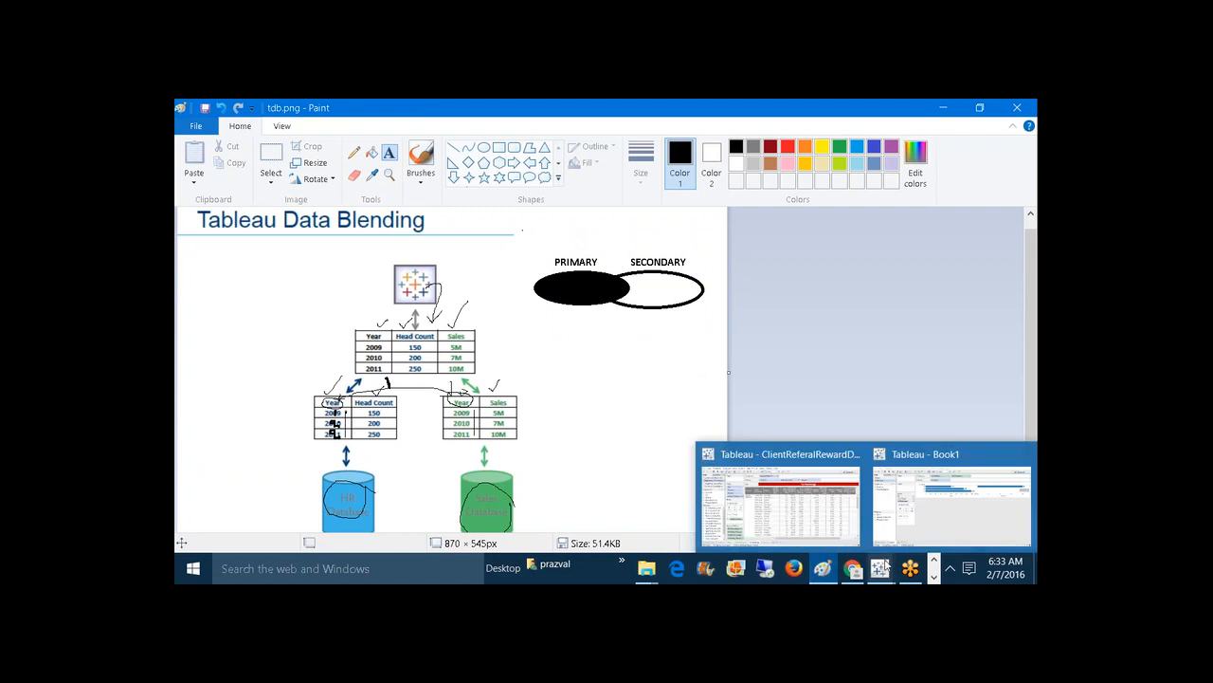
left_click(951, 503)
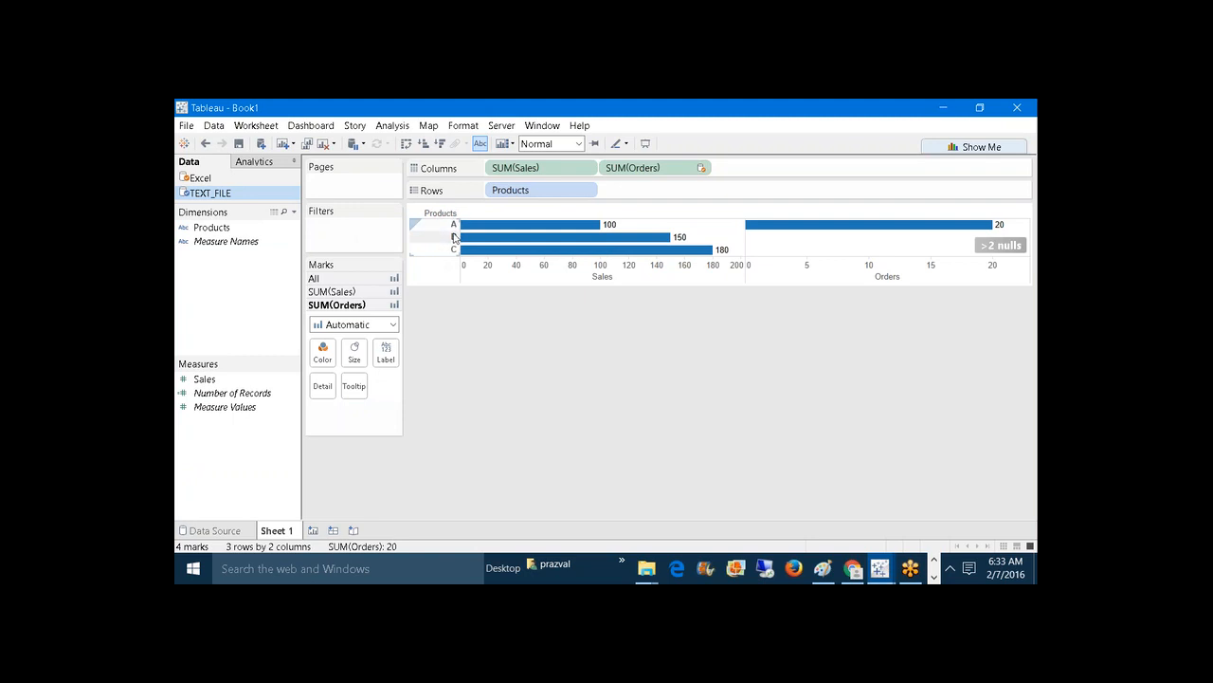
left_click(199, 178)
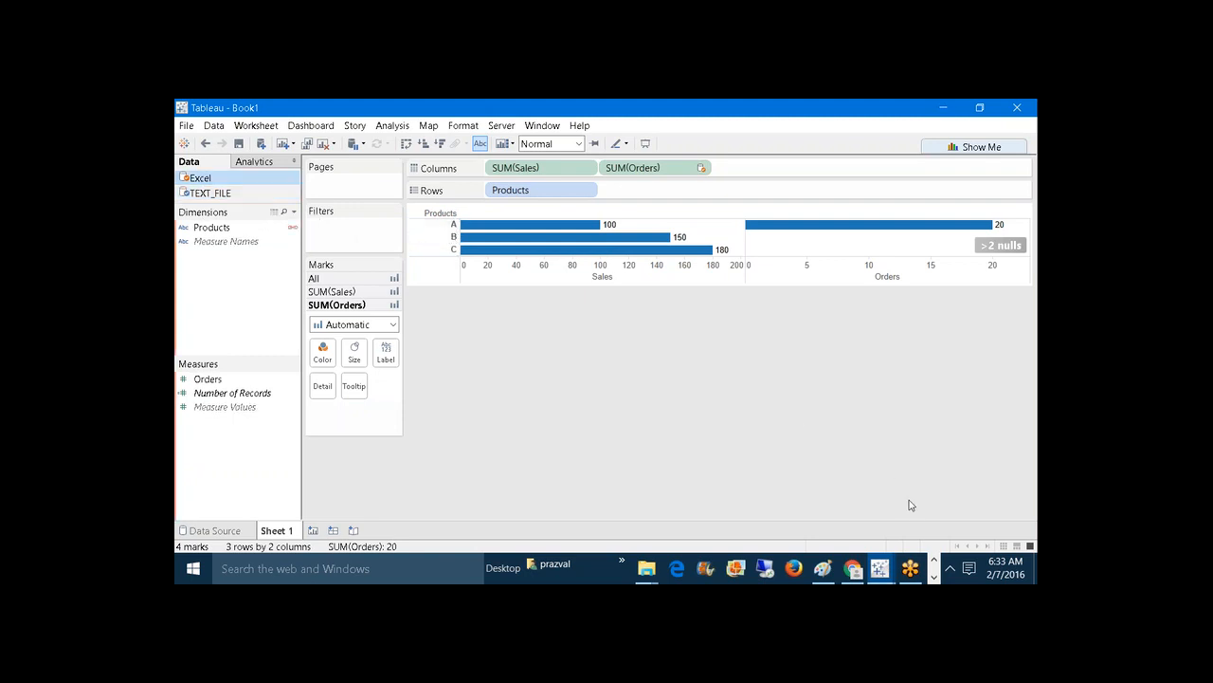
Step: Check product A's row in Excel_File.xlsx, return to the Tableau chart and dismiss the low battery notice
left_click(935, 577)
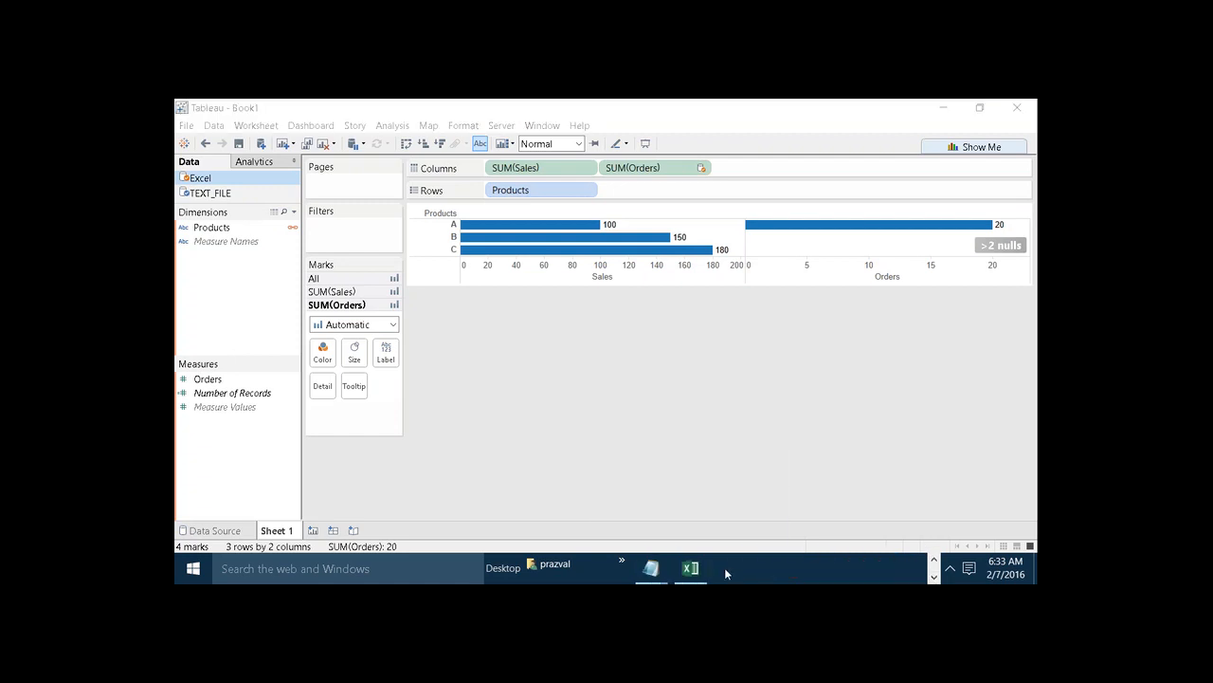
mouse_move(688, 576)
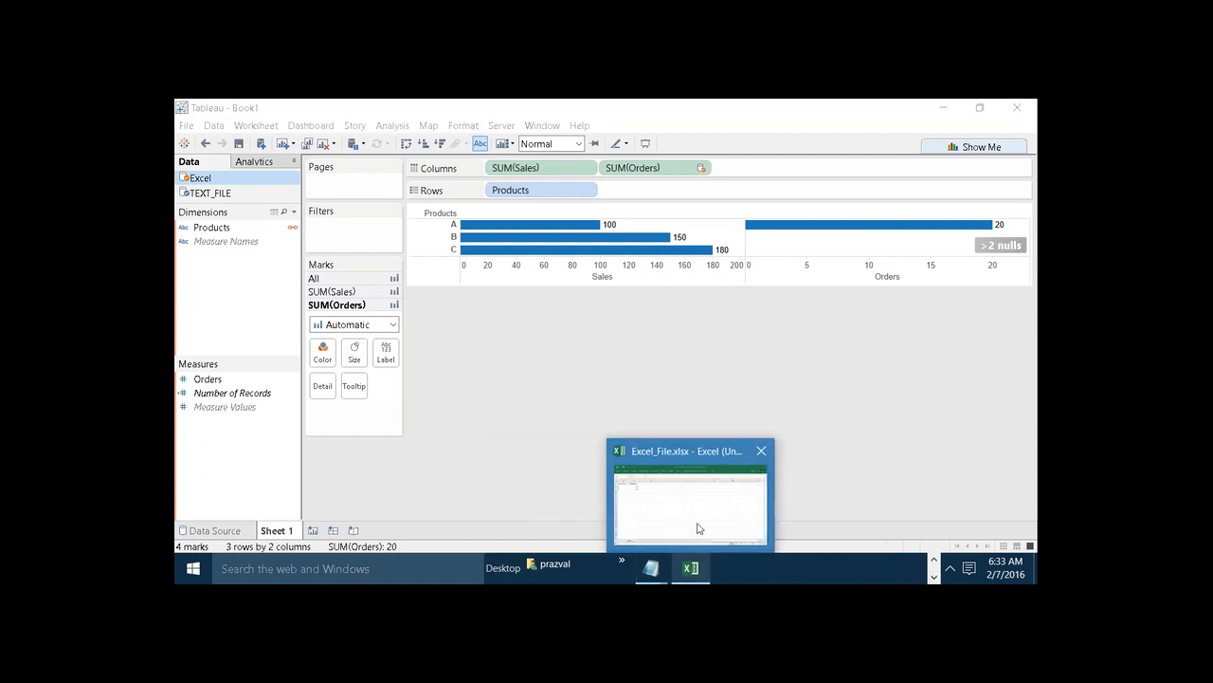
left_click(698, 527)
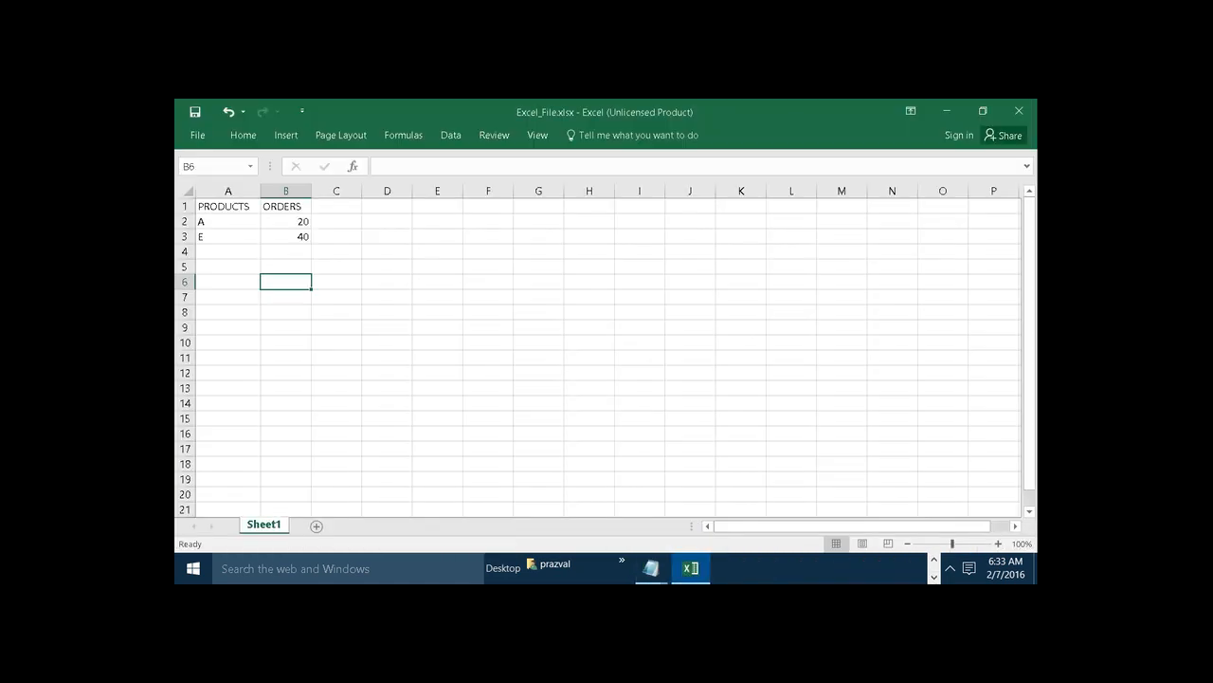
left_click(225, 221)
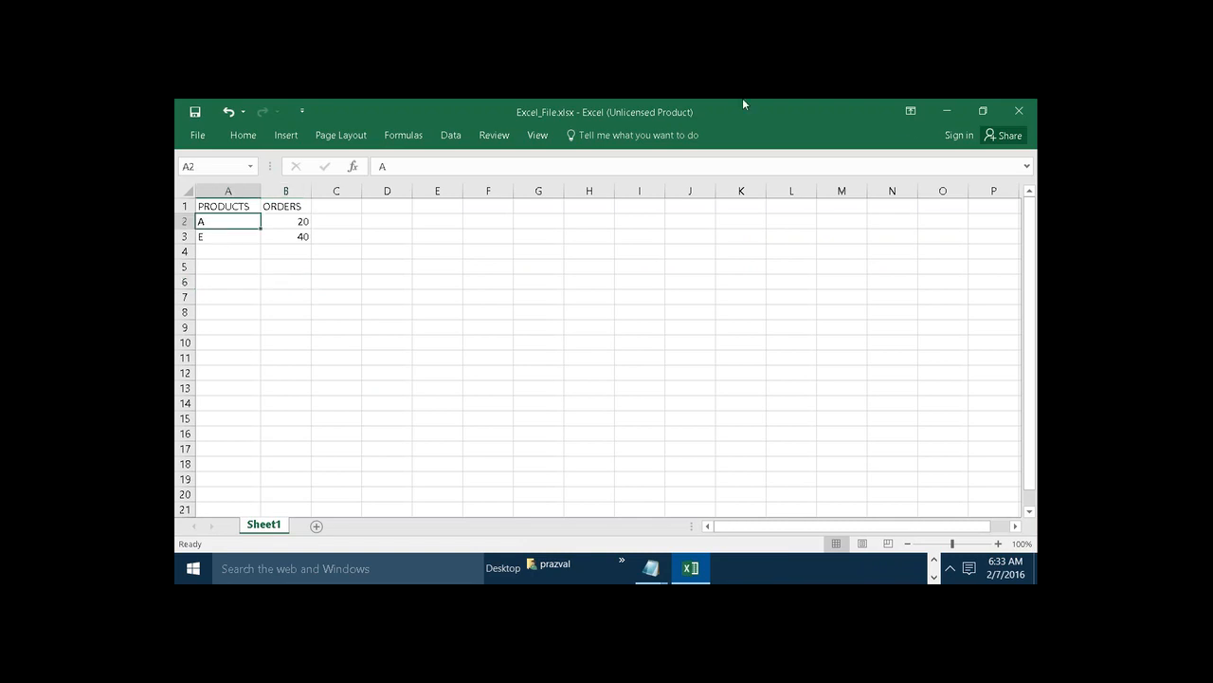
left_click(945, 111)
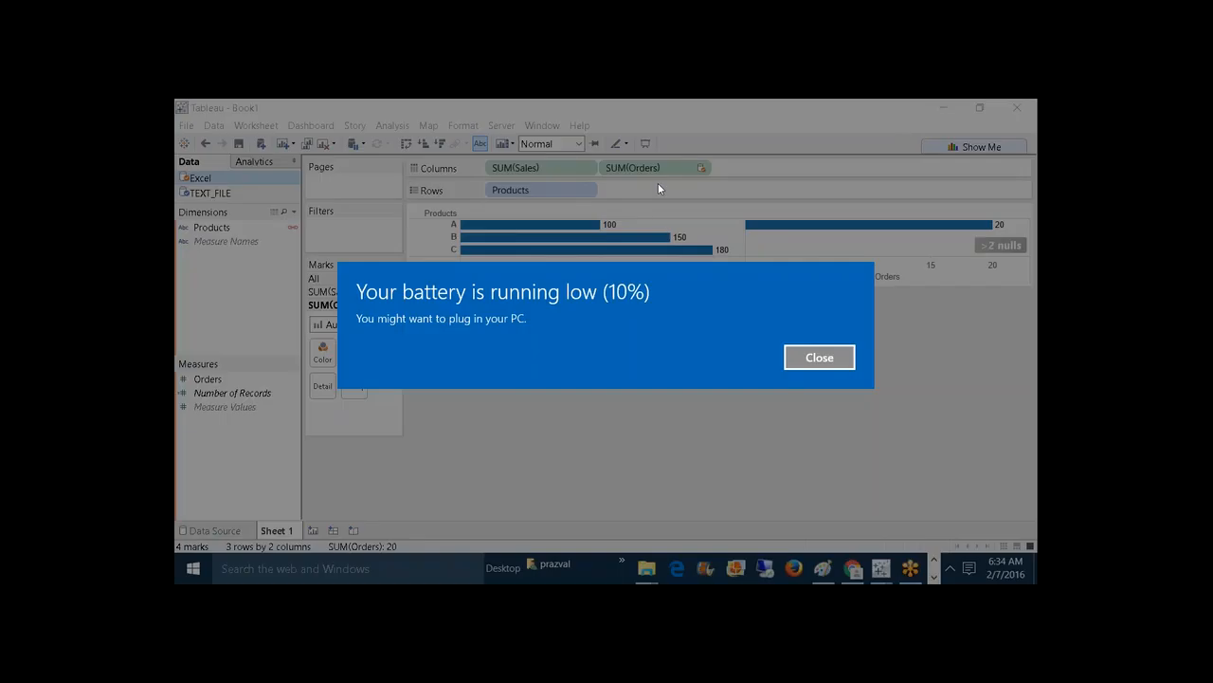
left_click(820, 358)
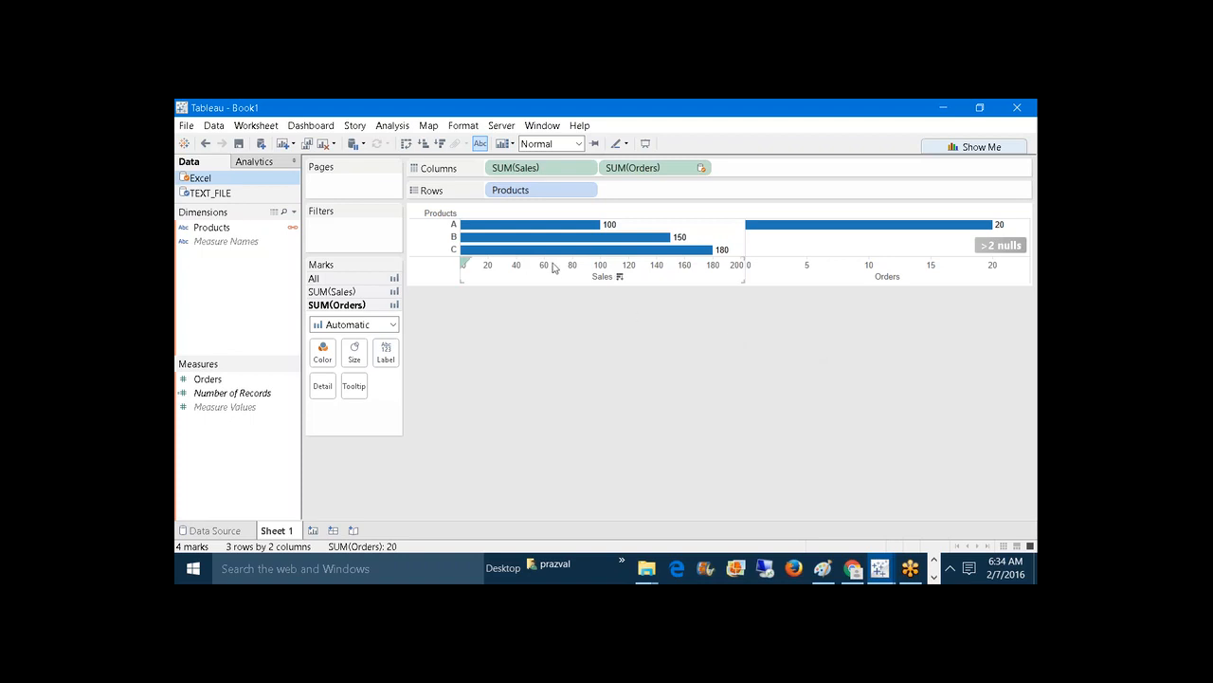
Step: Select the TEXT_FILE data source, bring up Excel_File.xlsx and TEXT_FILE.txt together, and highlight the PRODUCTS header in the text file
left_click(239, 195)
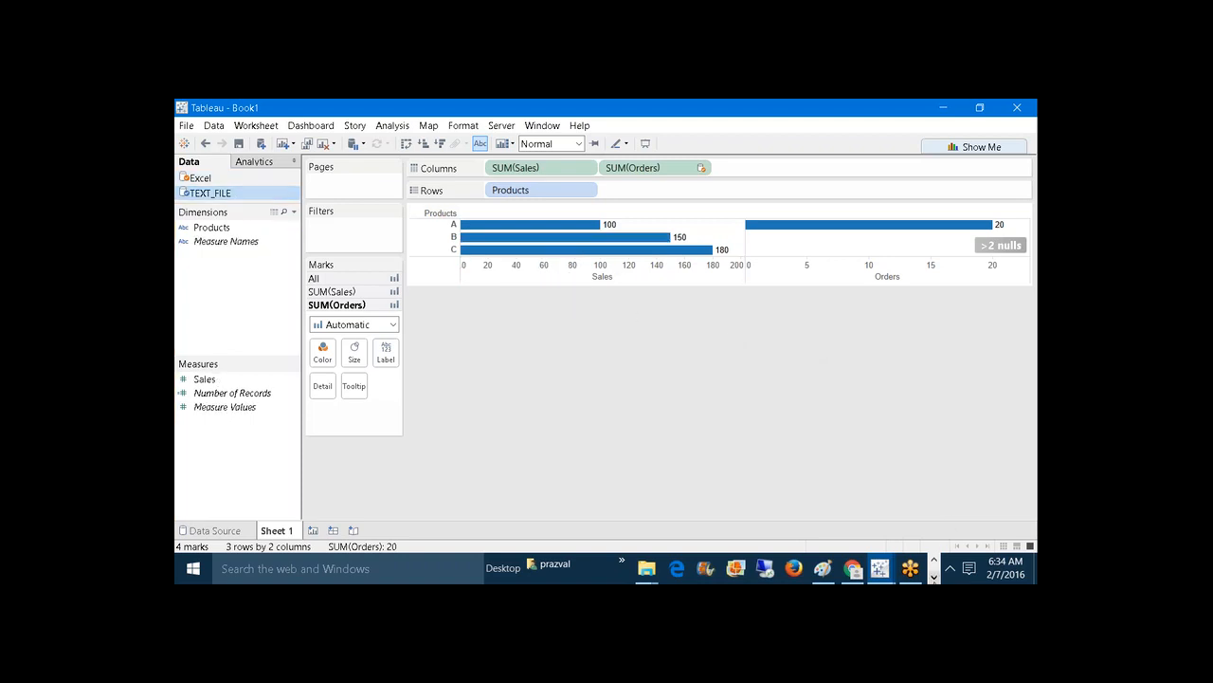
left_click(701, 571)
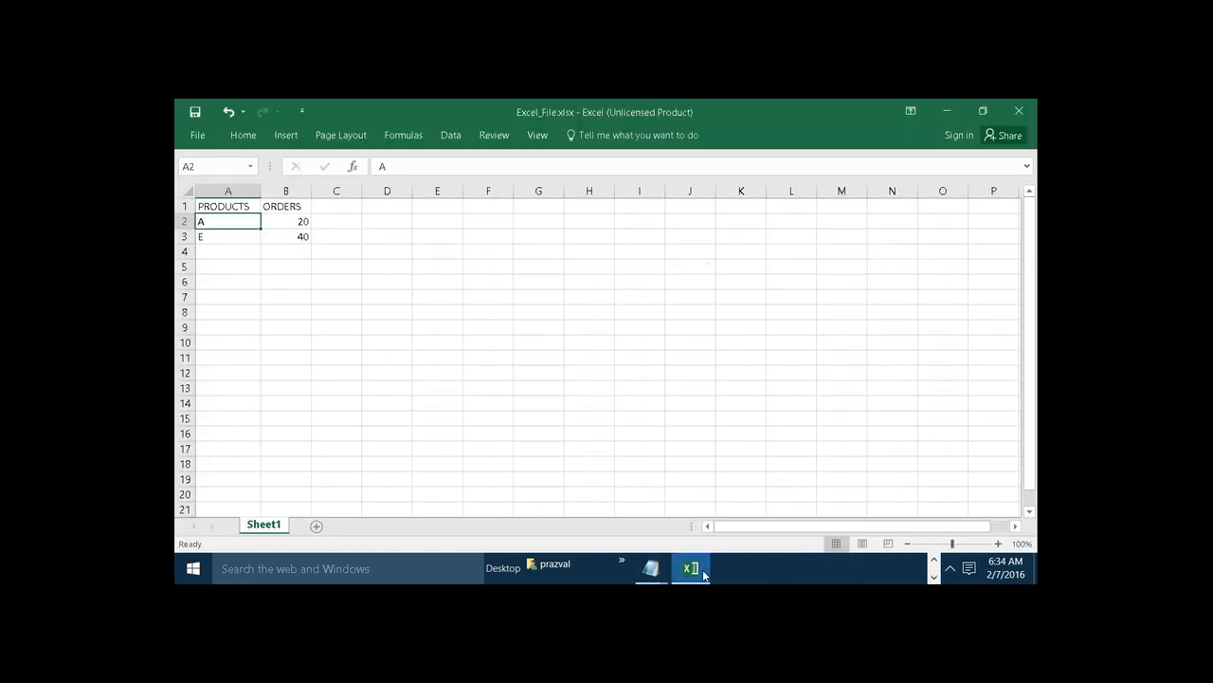
mouse_move(654, 574)
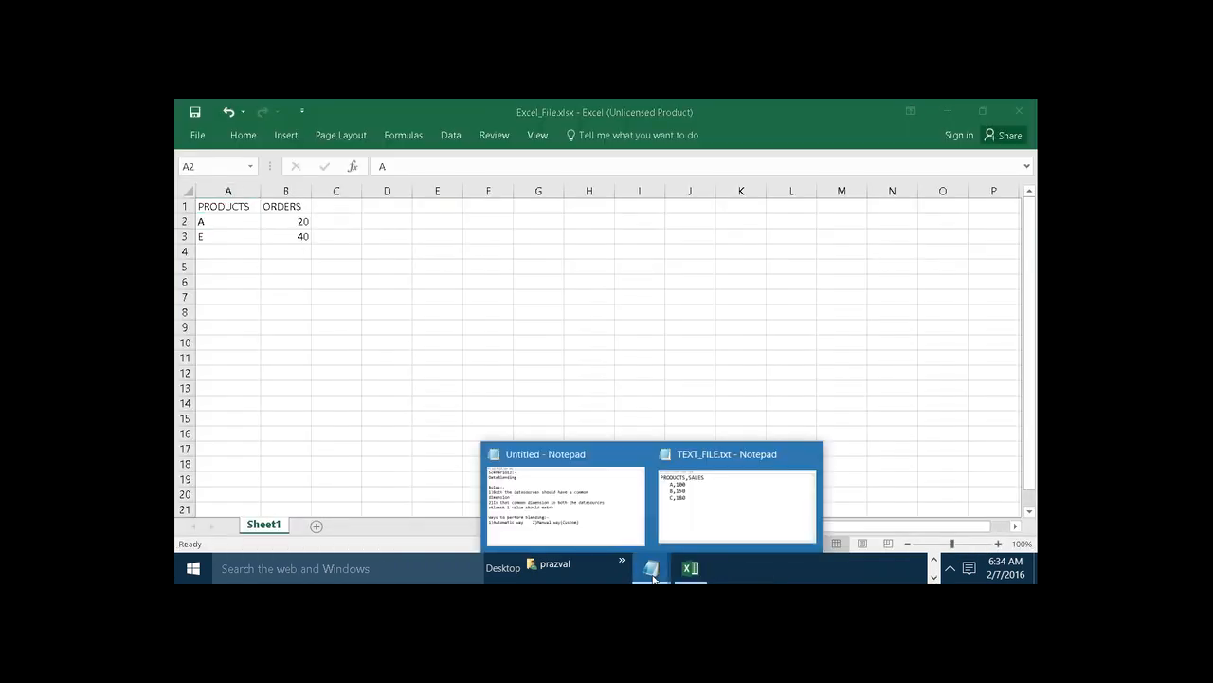
left_click(692, 540)
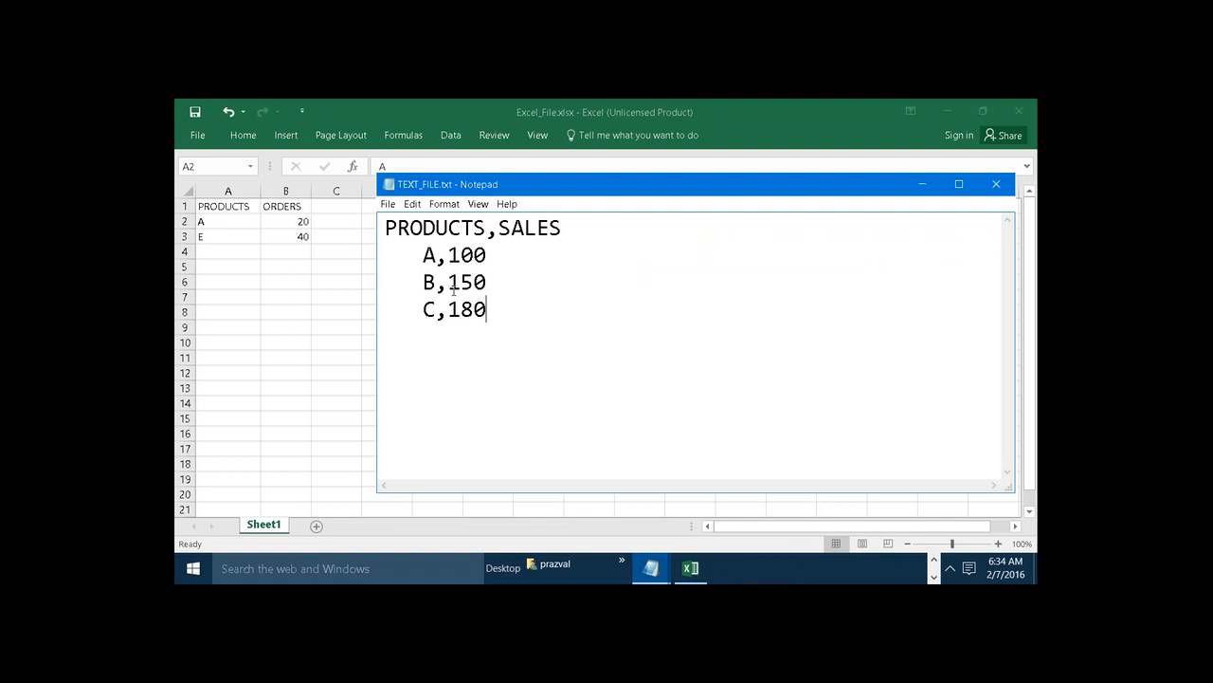
left_click_drag(486, 229, 387, 229)
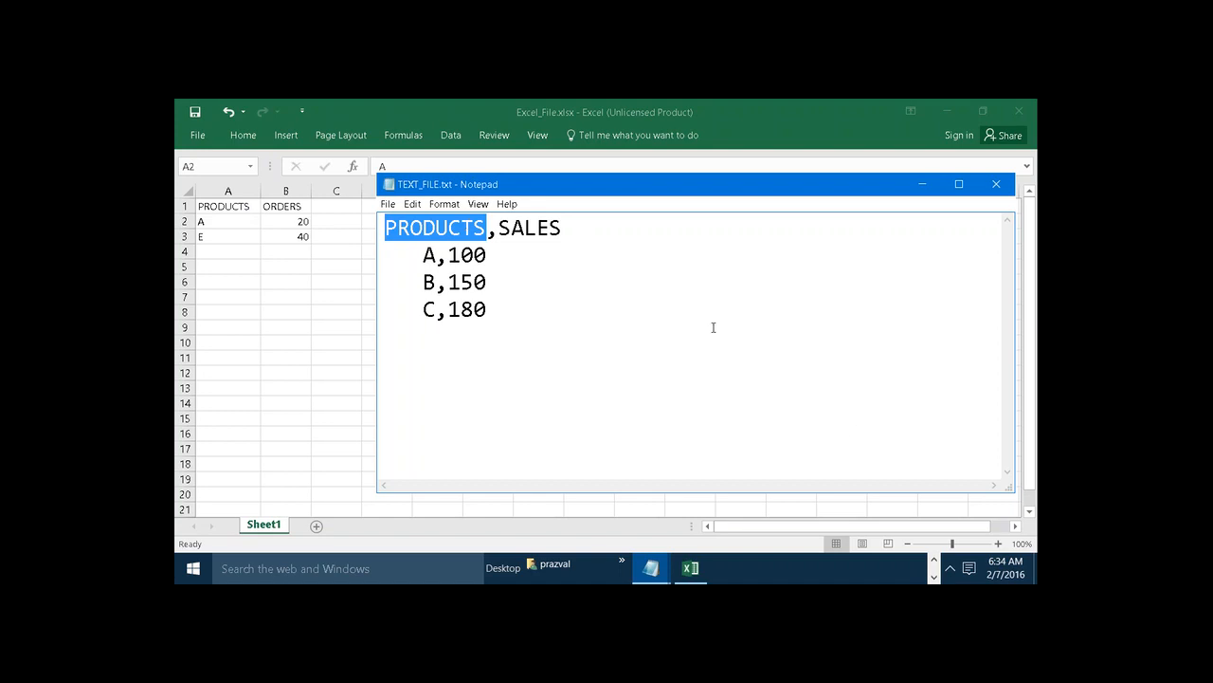
Step: Review the blended chart in Tableau's Book1 workbook against the product rows in Excel_File.xlsx
left_click(934, 566)
mouse_move(879, 572)
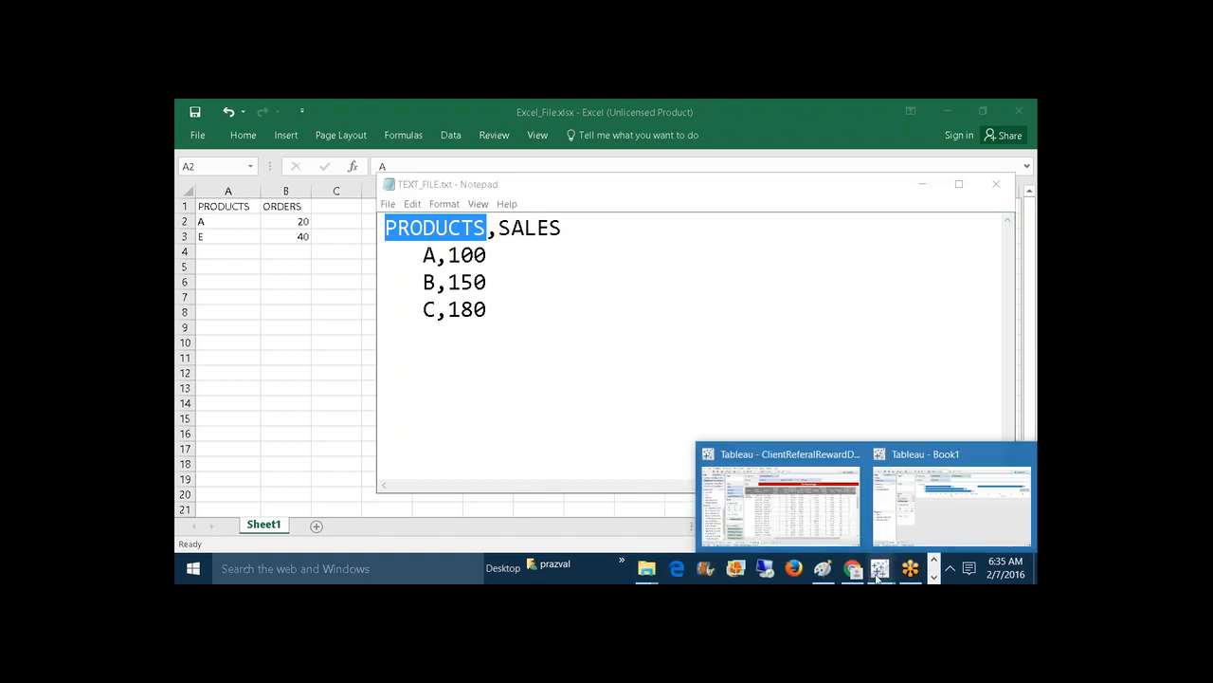
left_click(920, 512)
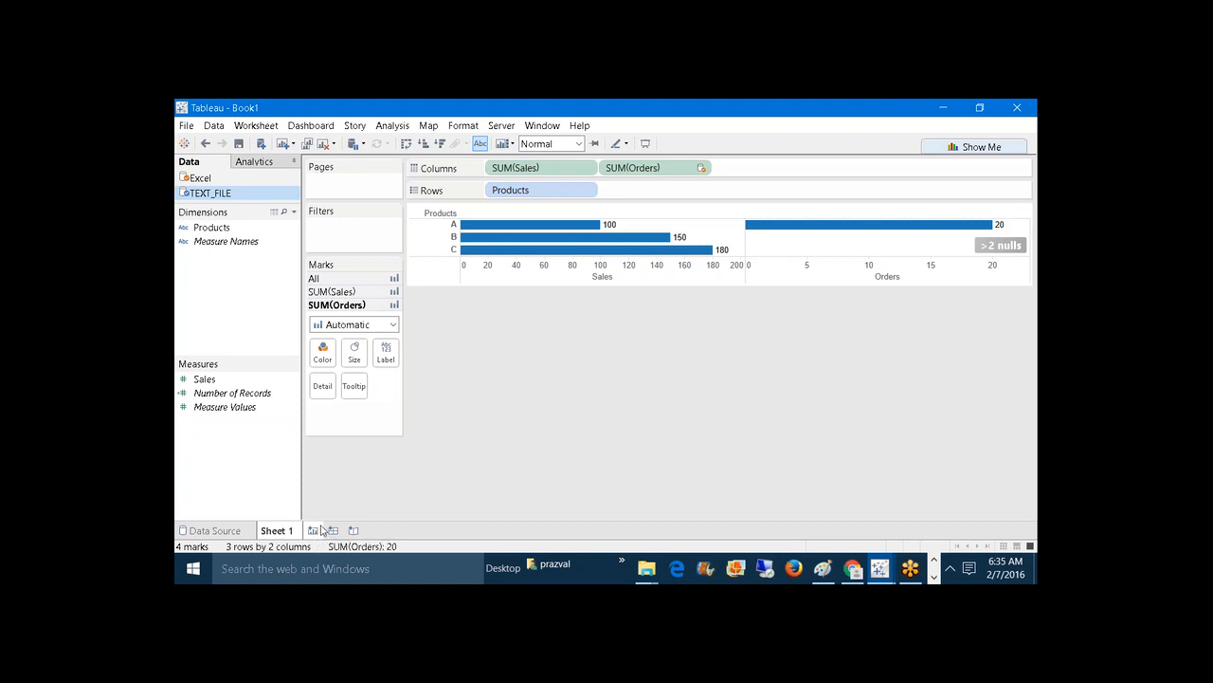
left_click(934, 577)
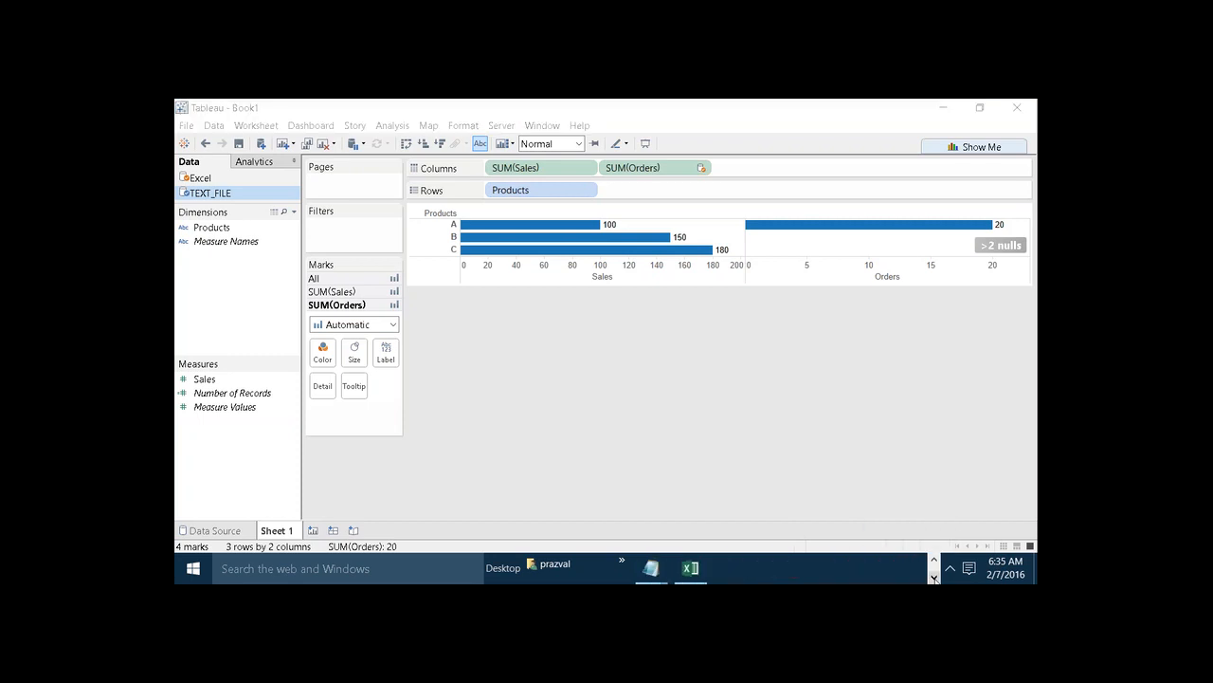
left_click(706, 569)
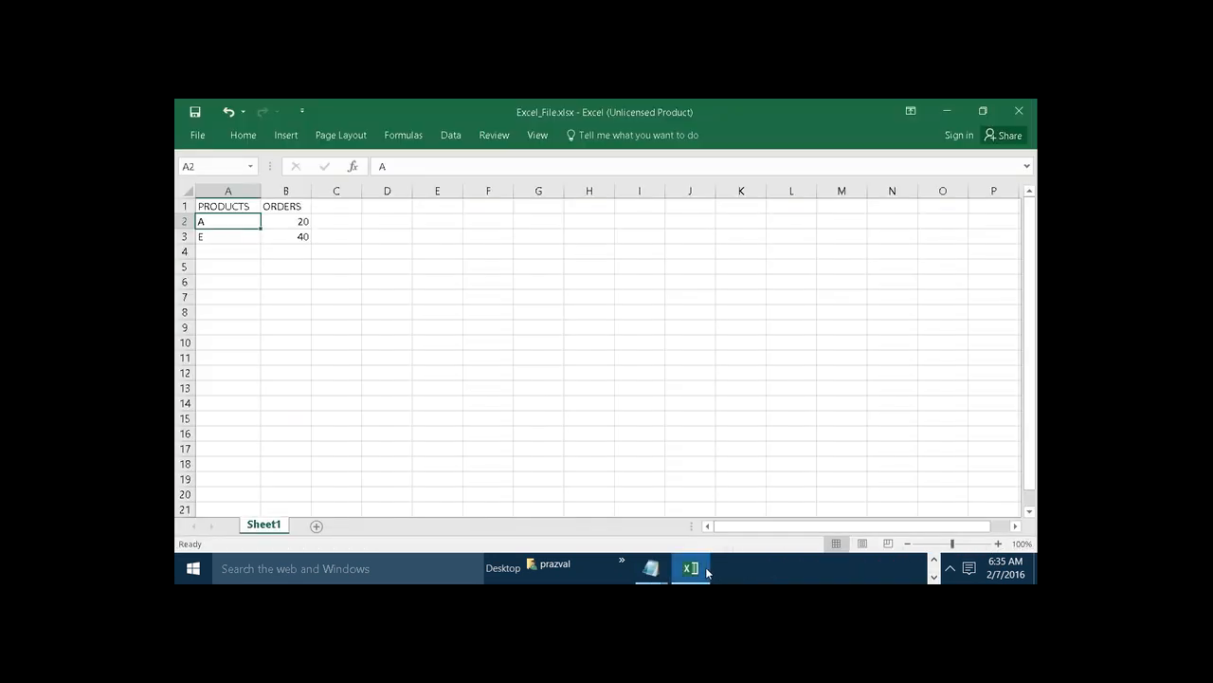
Step: Switch back to the Book1 workbook in Tableau and add a new blank worksheet after Sheet 1
left_click(934, 563)
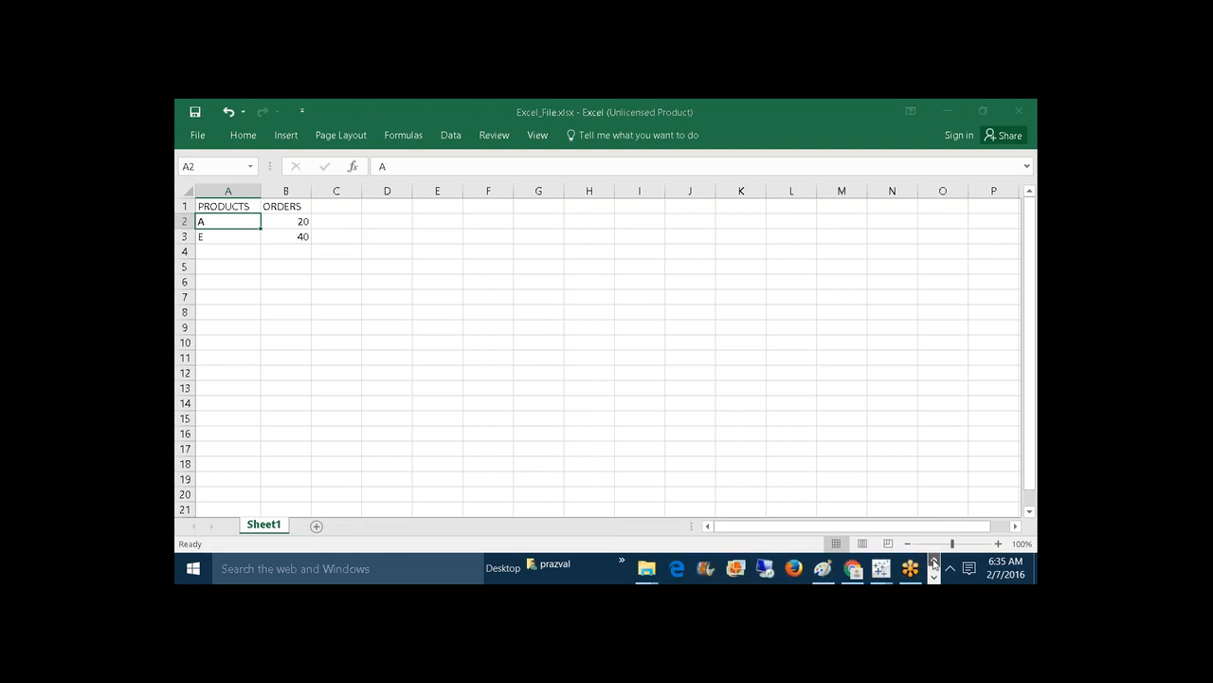
mouse_move(880, 569)
left_click(904, 515)
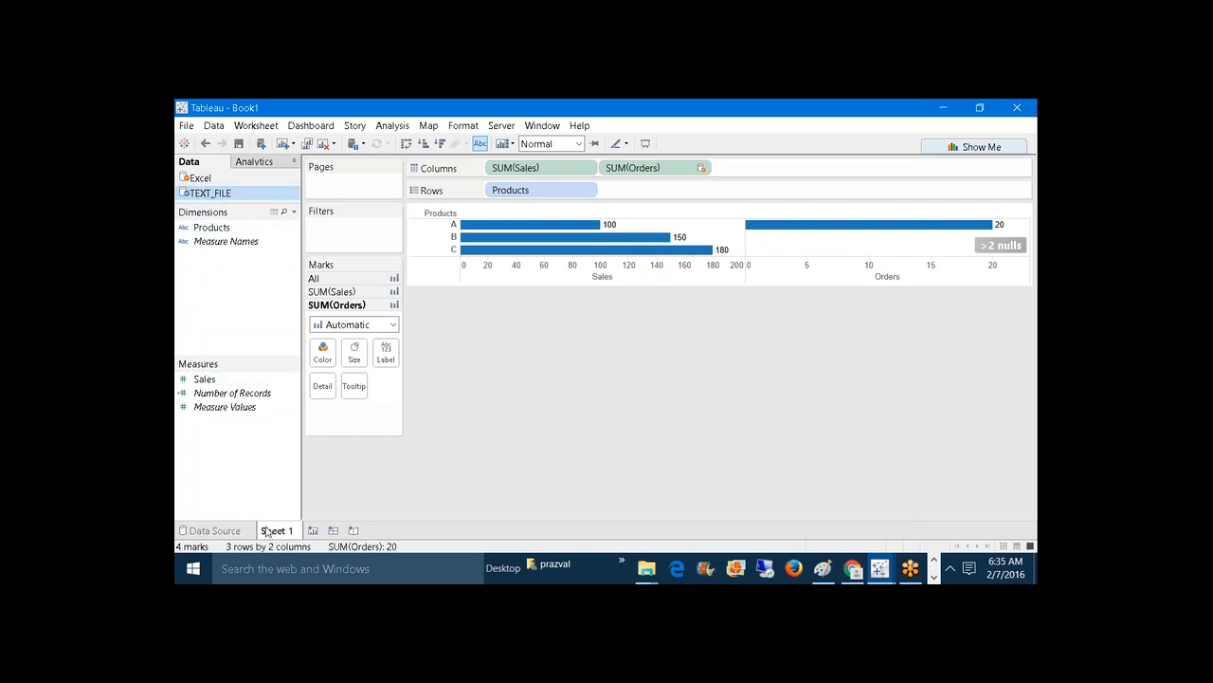
left_click(322, 531)
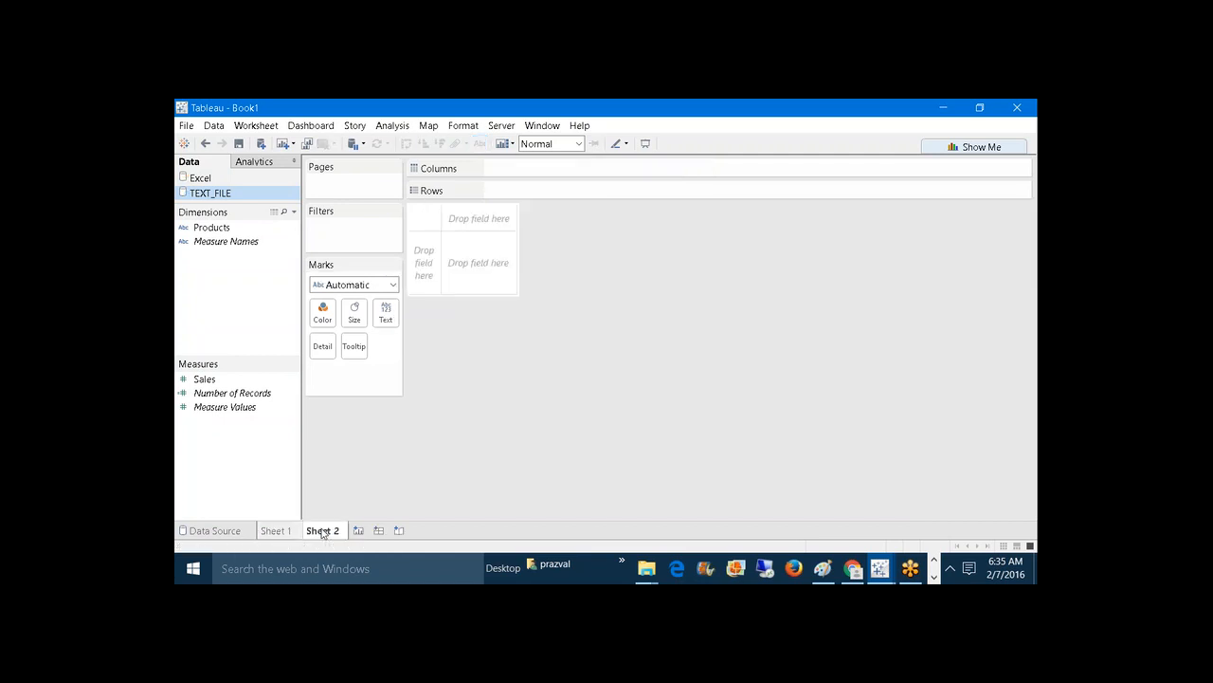
Step: Review the blended Sales and Orders chart on Sheet 1, and return to the blank Sheet 2
left_click(276, 531)
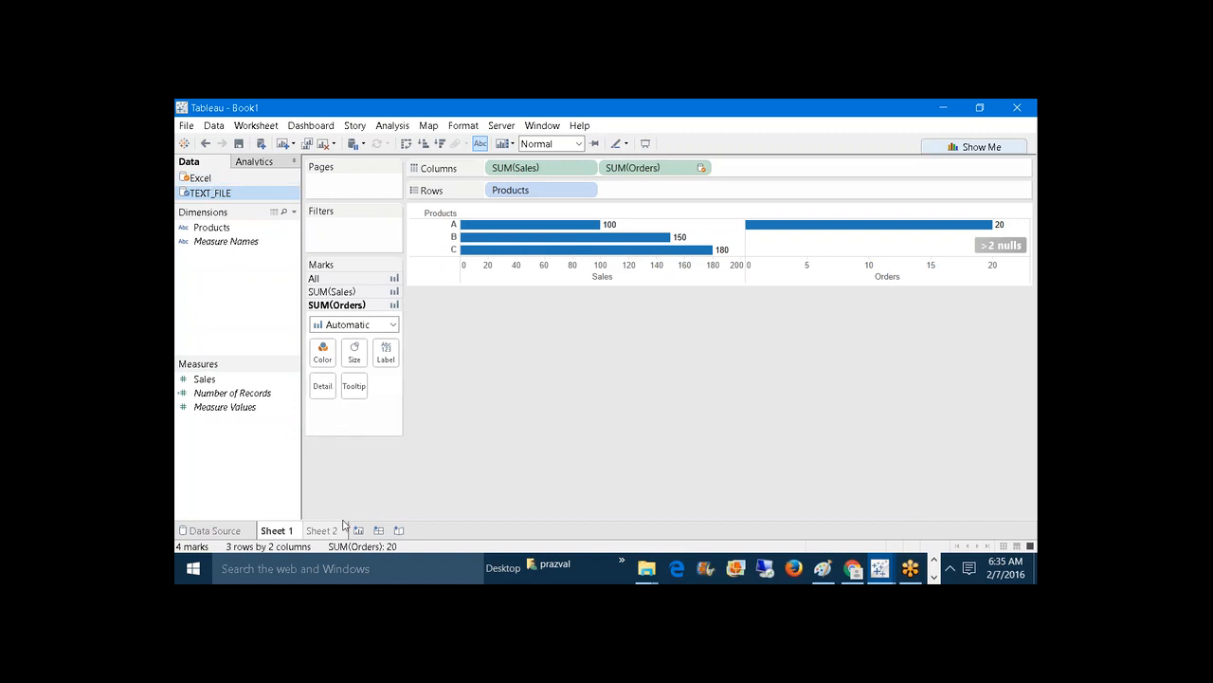
mouse_move(343, 528)
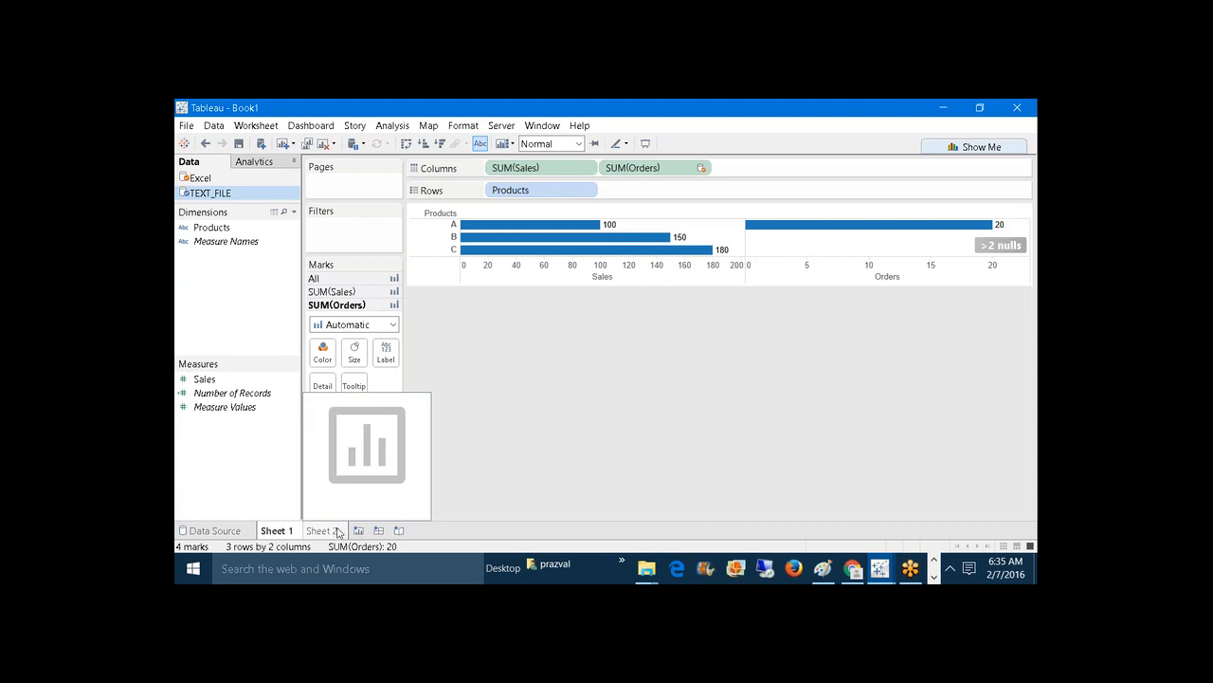
left_click(337, 531)
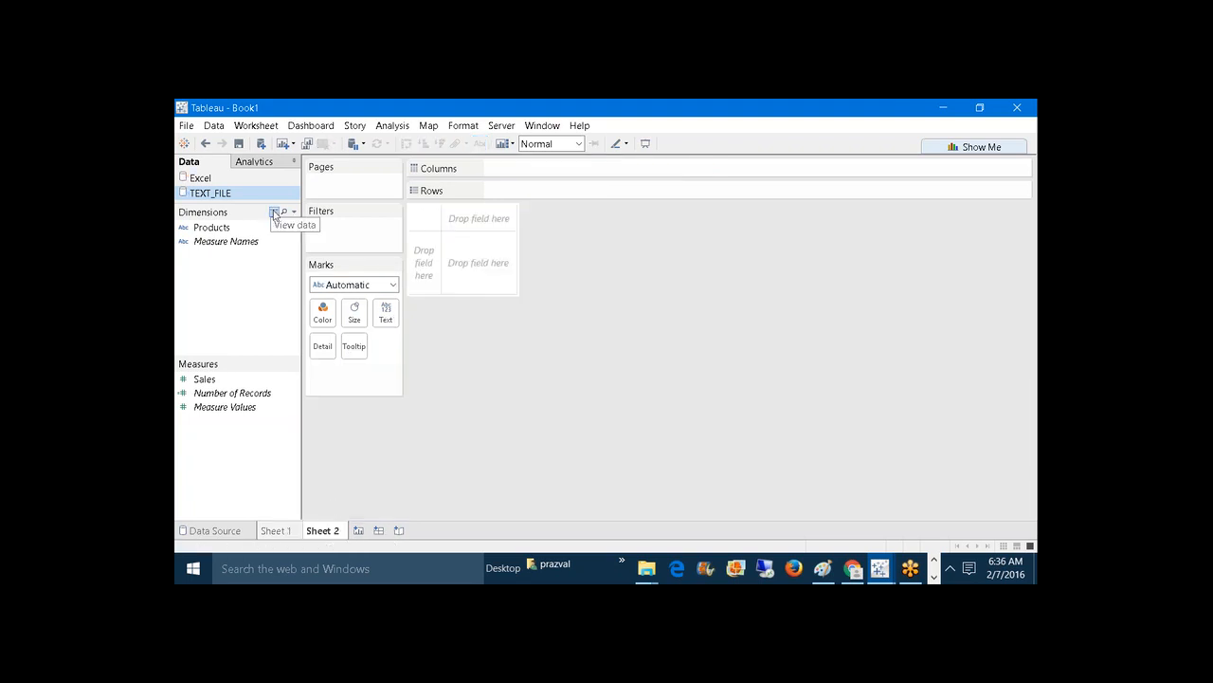
Step: Build a chart on Sheet 2 with Products from the Excel source as rows and Sales from TEXT_FILE as columns
left_click(251, 183)
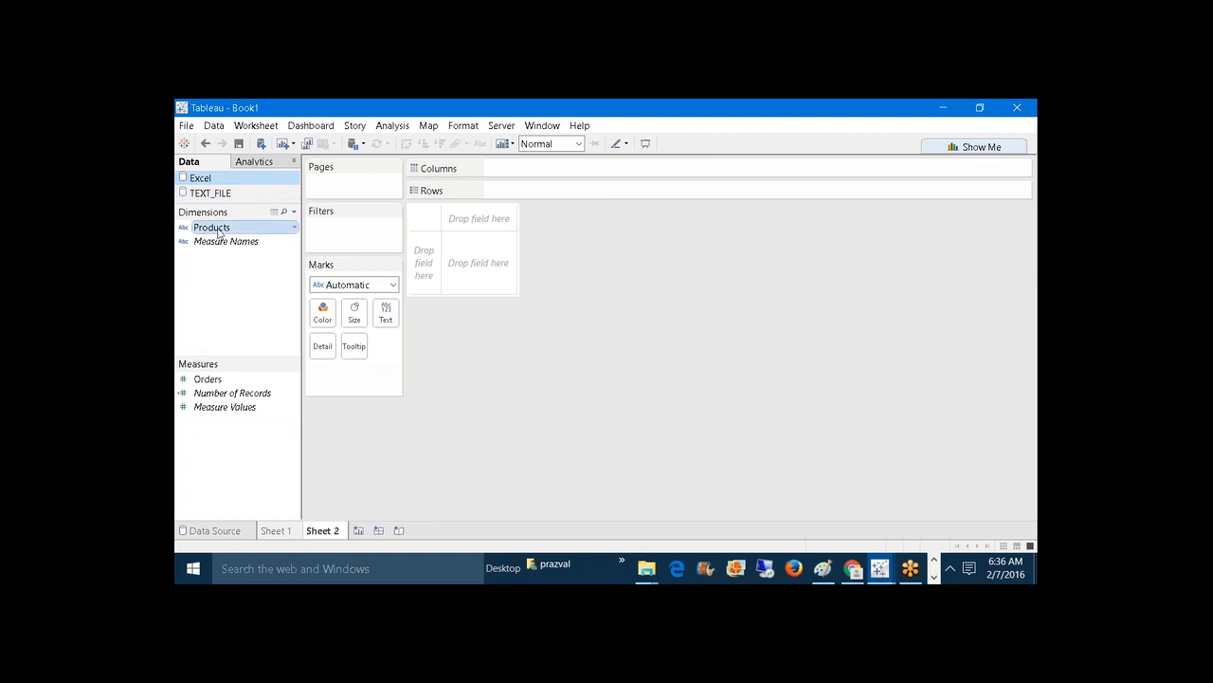
left_click_drag(211, 227, 518, 190)
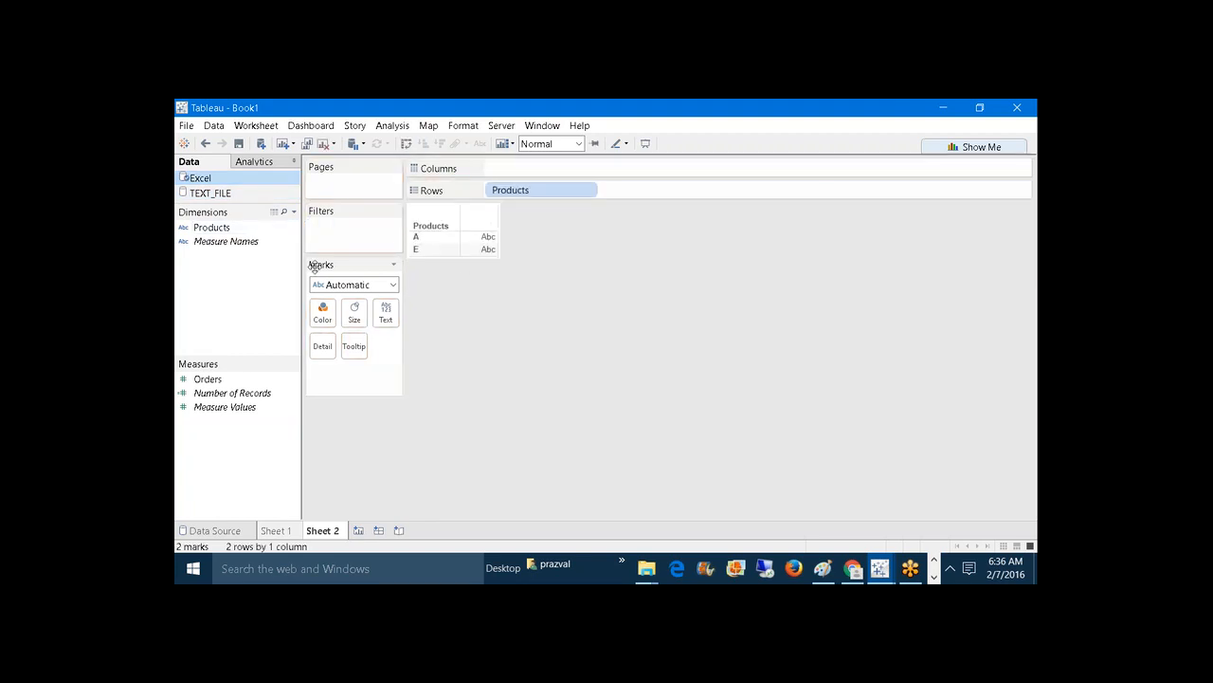
left_click(199, 194)
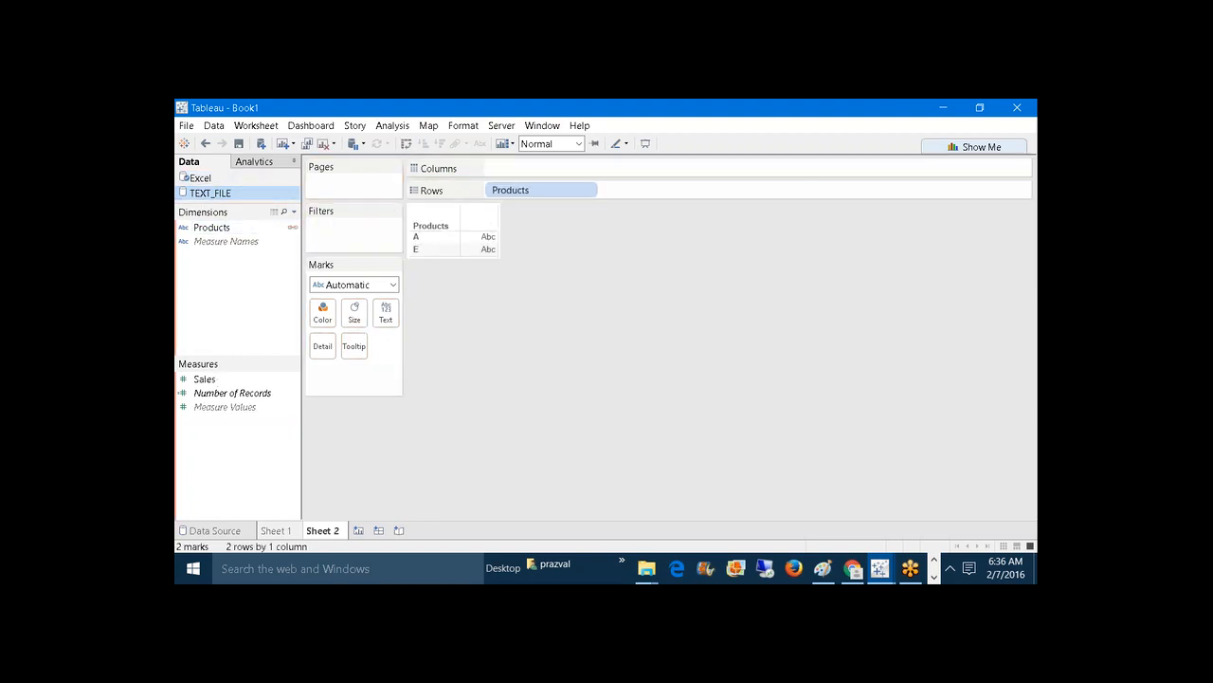
left_click_drag(204, 378, 518, 168)
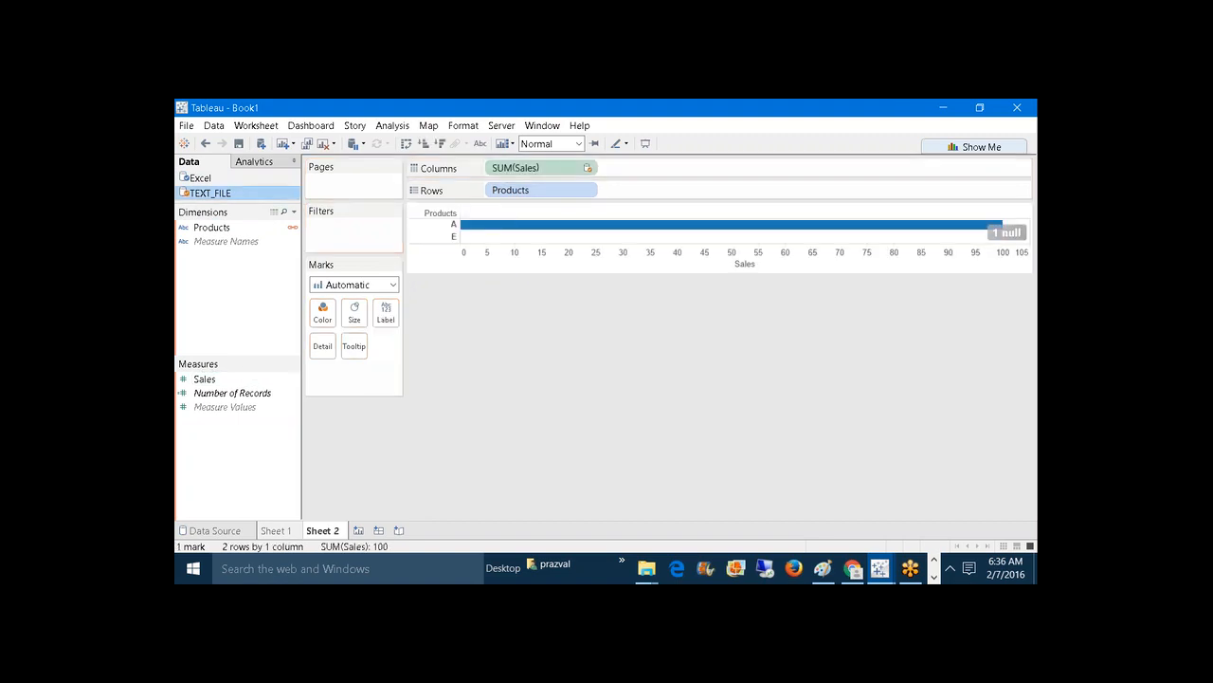
Step: Compare the primary and secondary roles of the Excel and TEXT_FILE sources on Sheet 2 and on Sheet 1
left_click(219, 179)
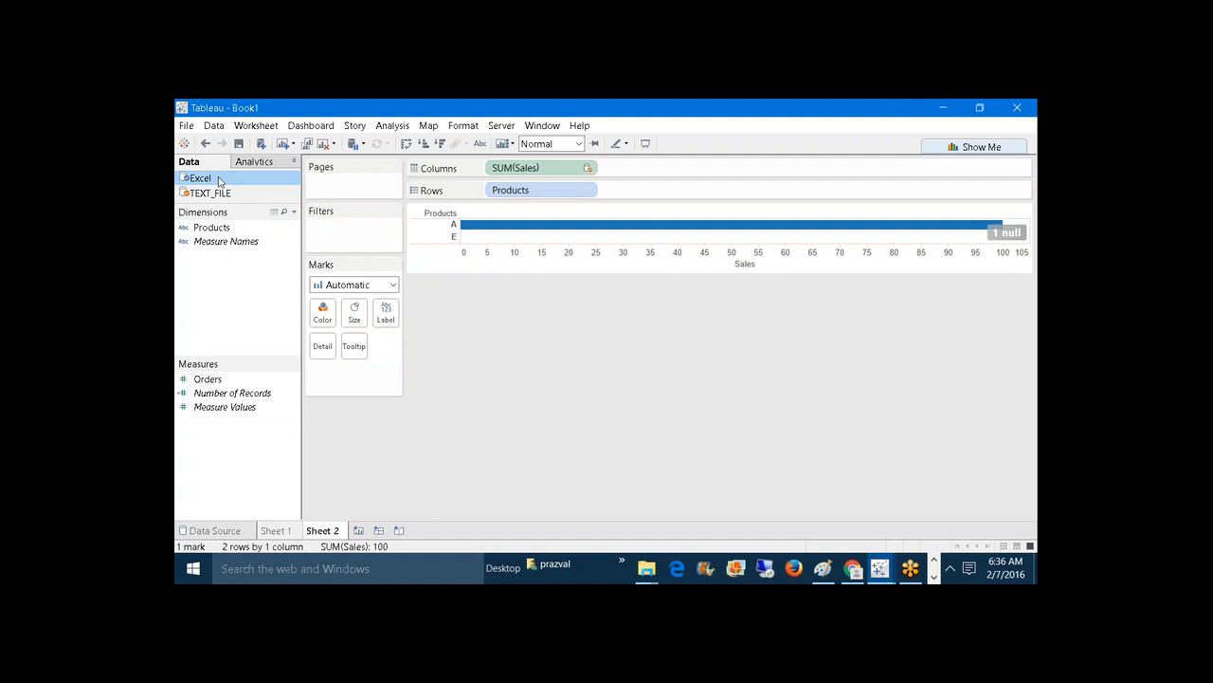
left_click(221, 194)
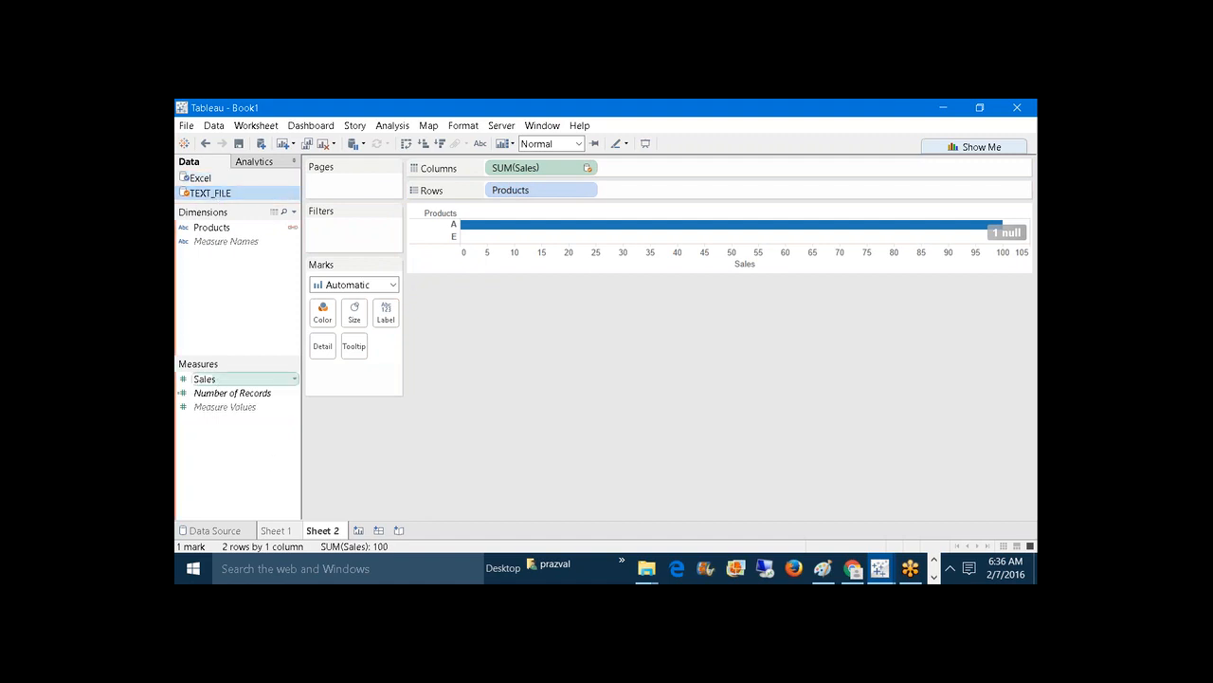
left_click(287, 528)
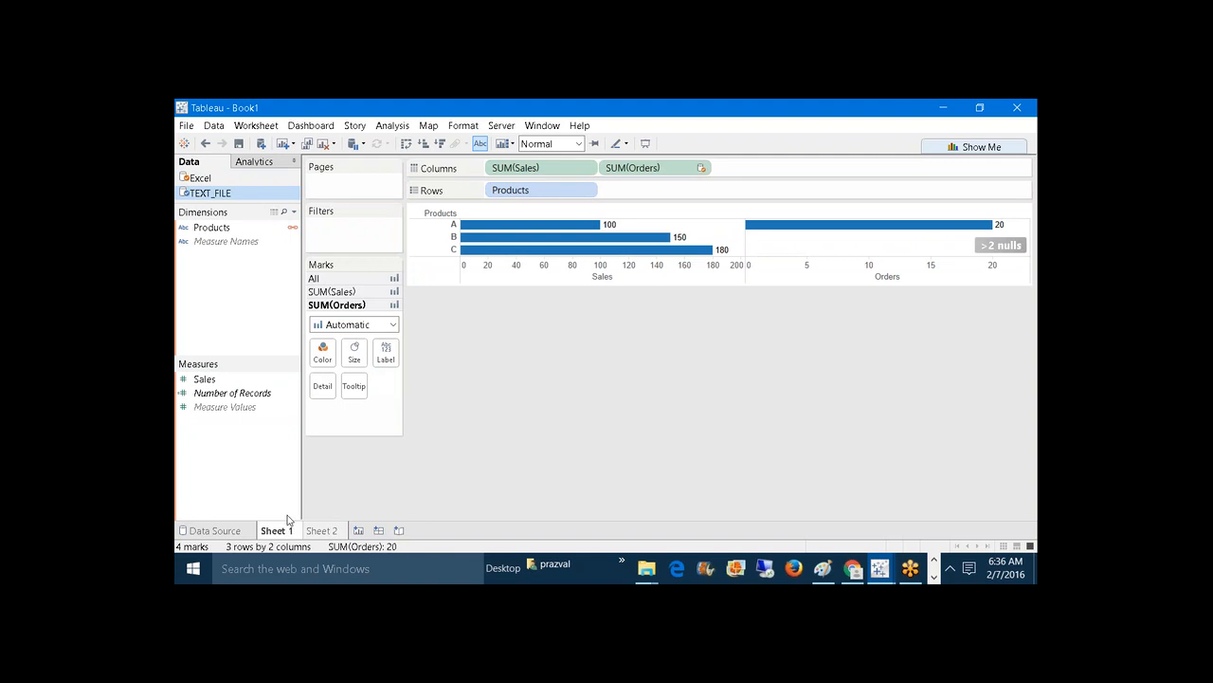
left_click(264, 180)
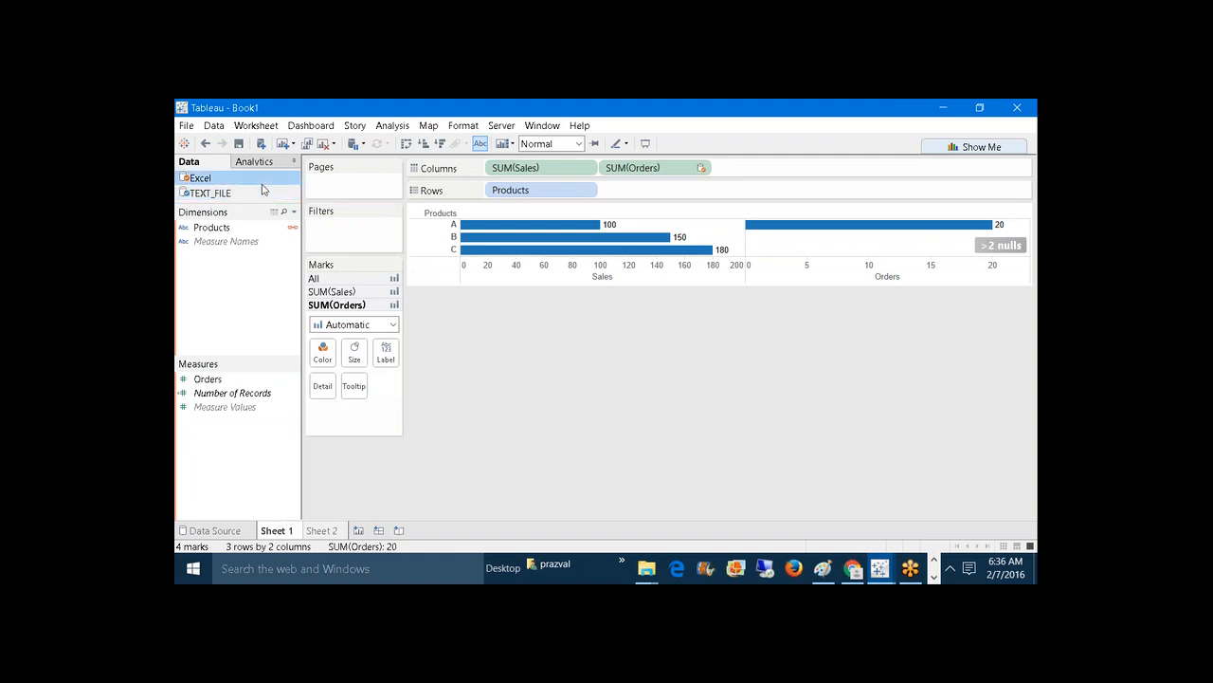
left_click(261, 196)
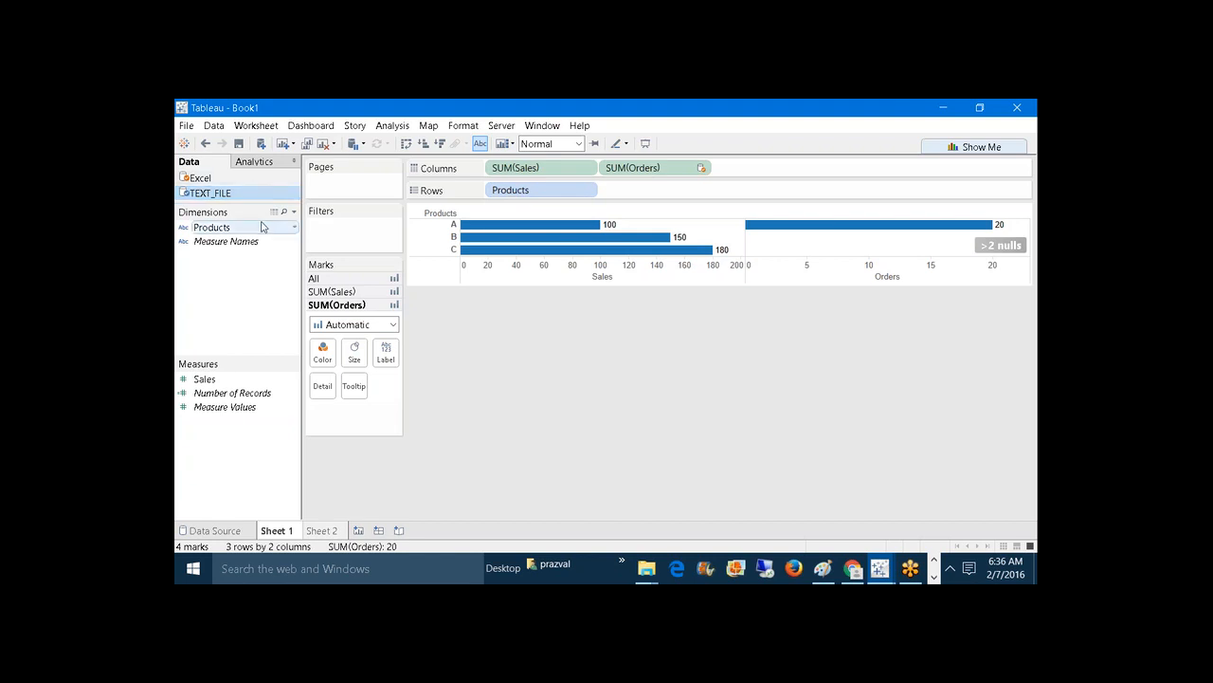
Step: Return to Sheet 2 and examine the fields of its primary Excel source and secondary TEXT_FILE source against the chart
left_click(323, 530)
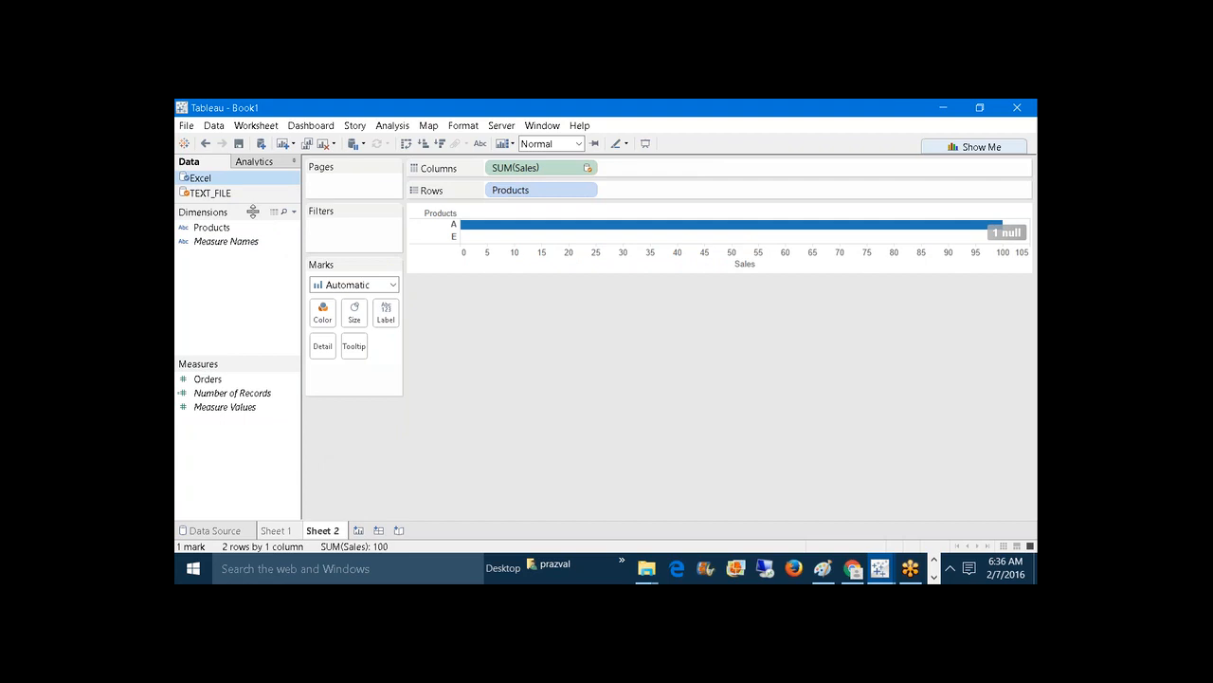
left_click(245, 194)
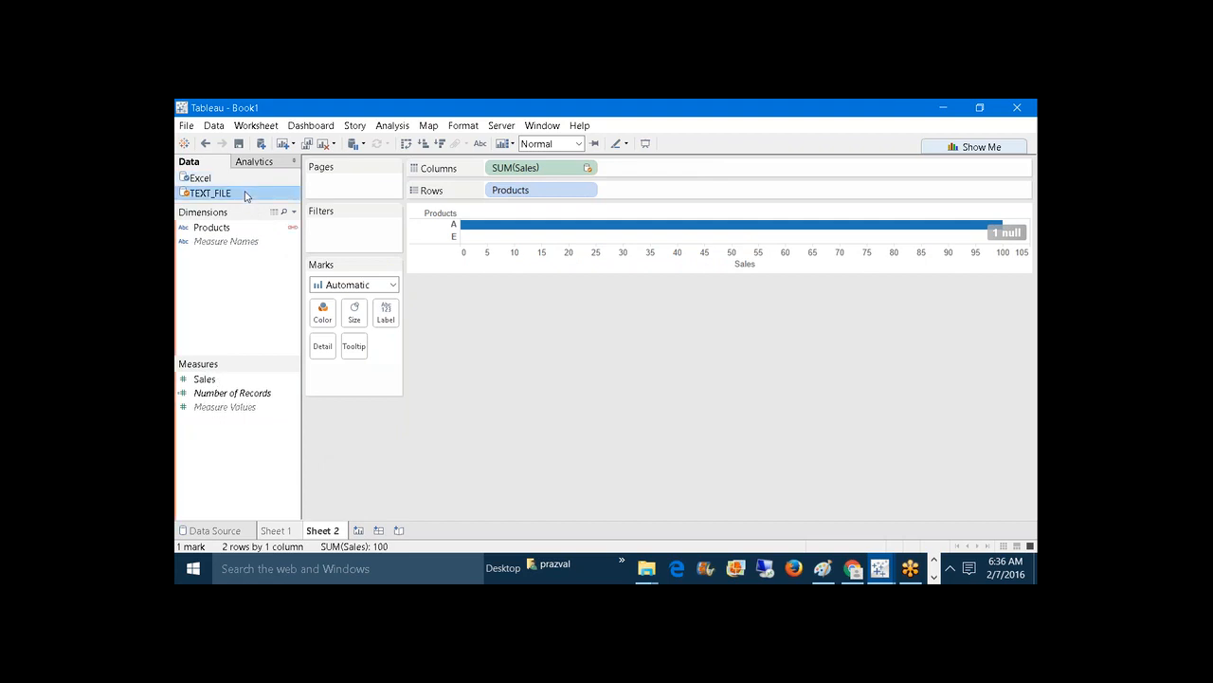
left_click(241, 181)
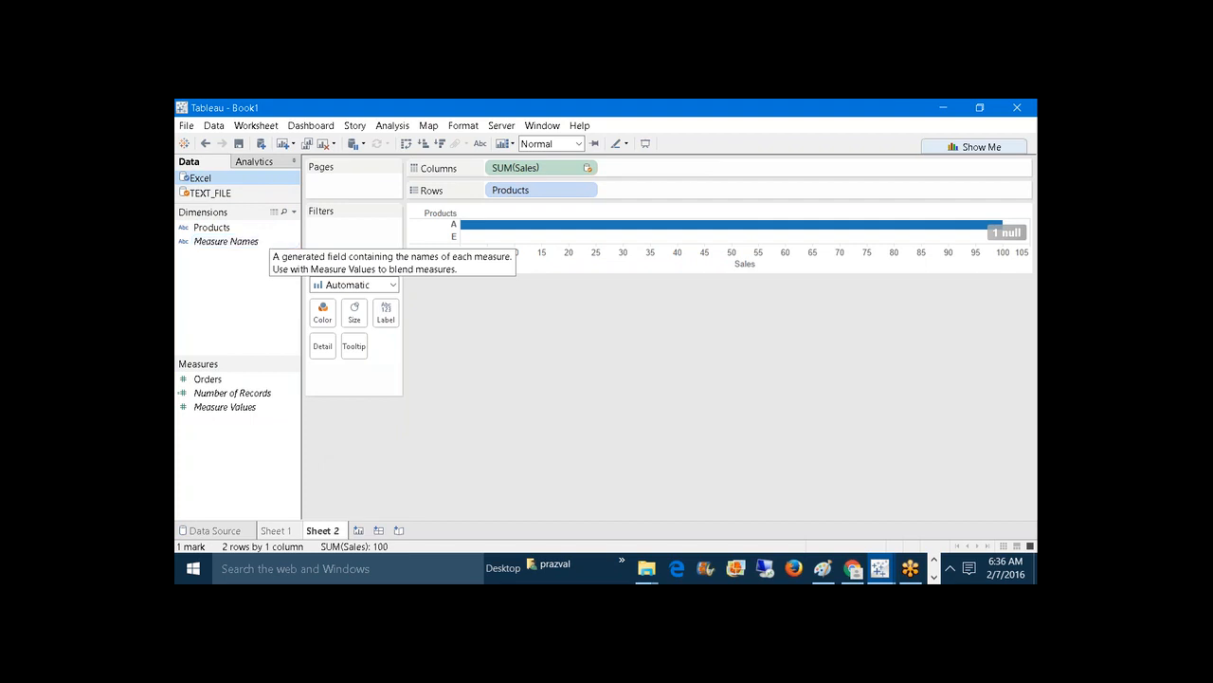
left_click(250, 195)
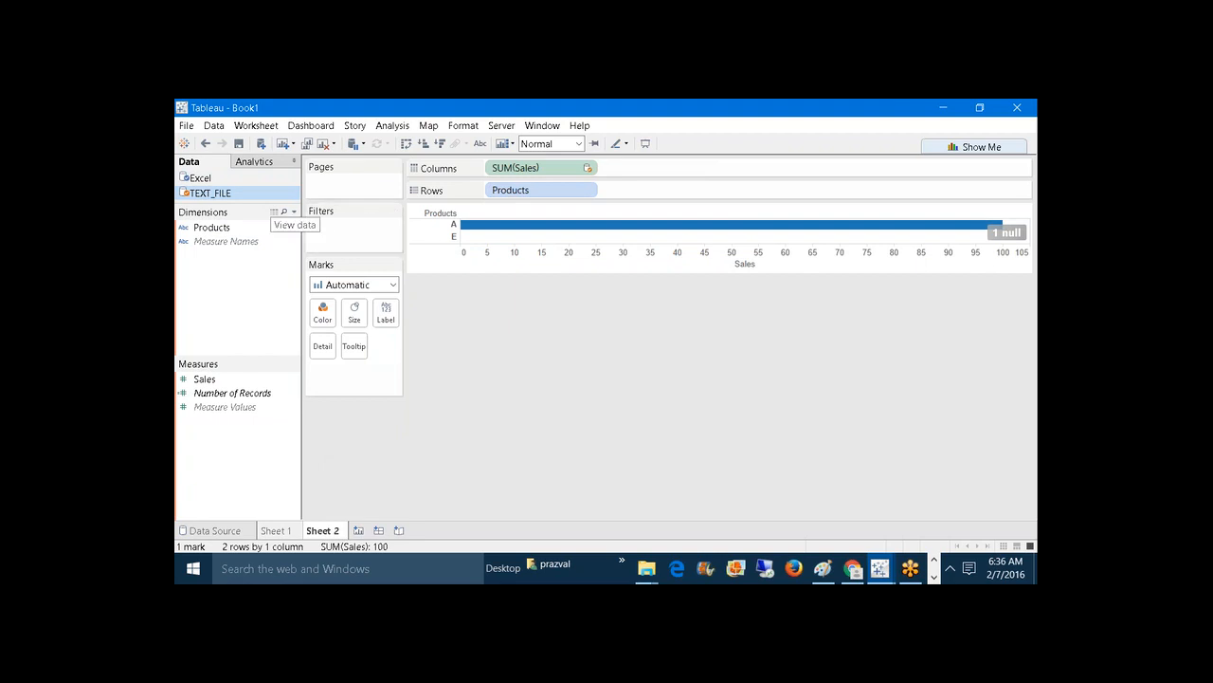
left_click(232, 182)
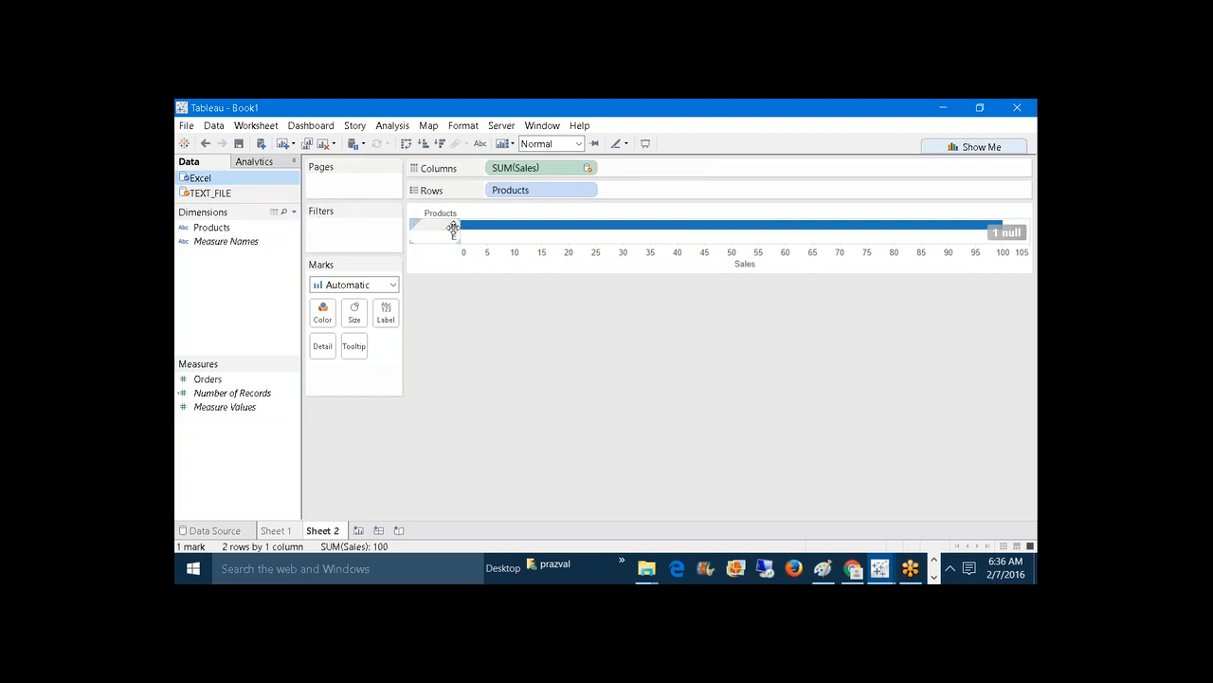
left_click(267, 195)
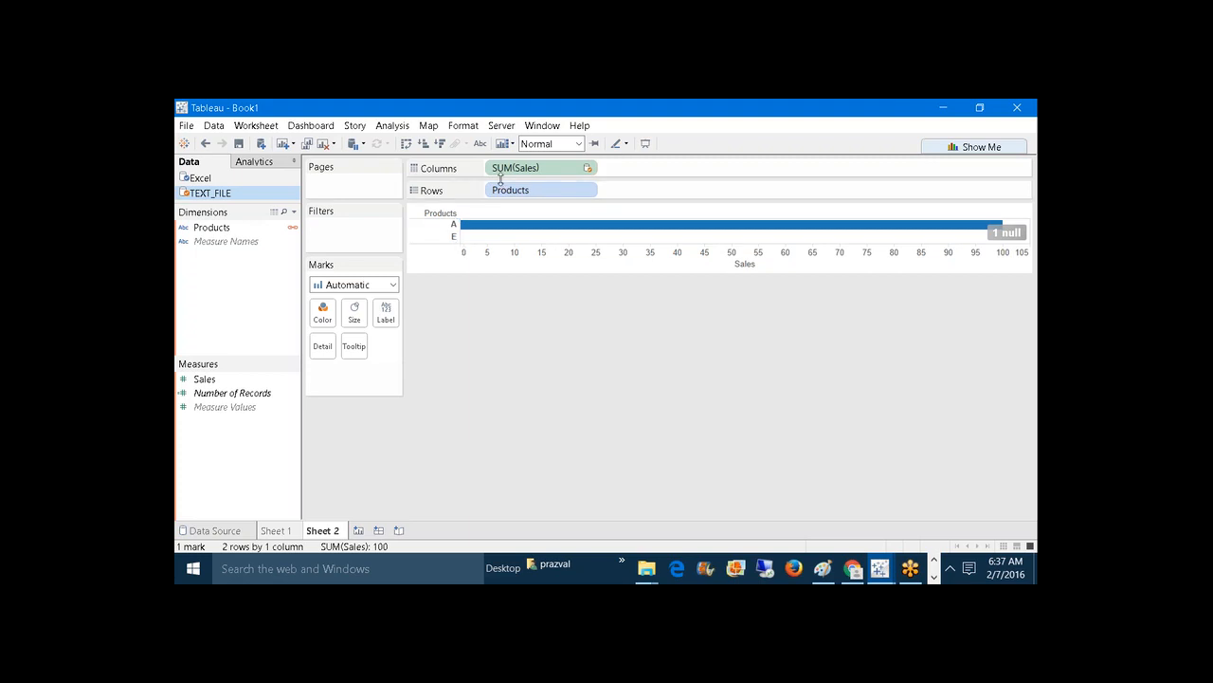
Step: Open a new blank Notepad document and move its window clear of the Tableau data source list
key("super+r")
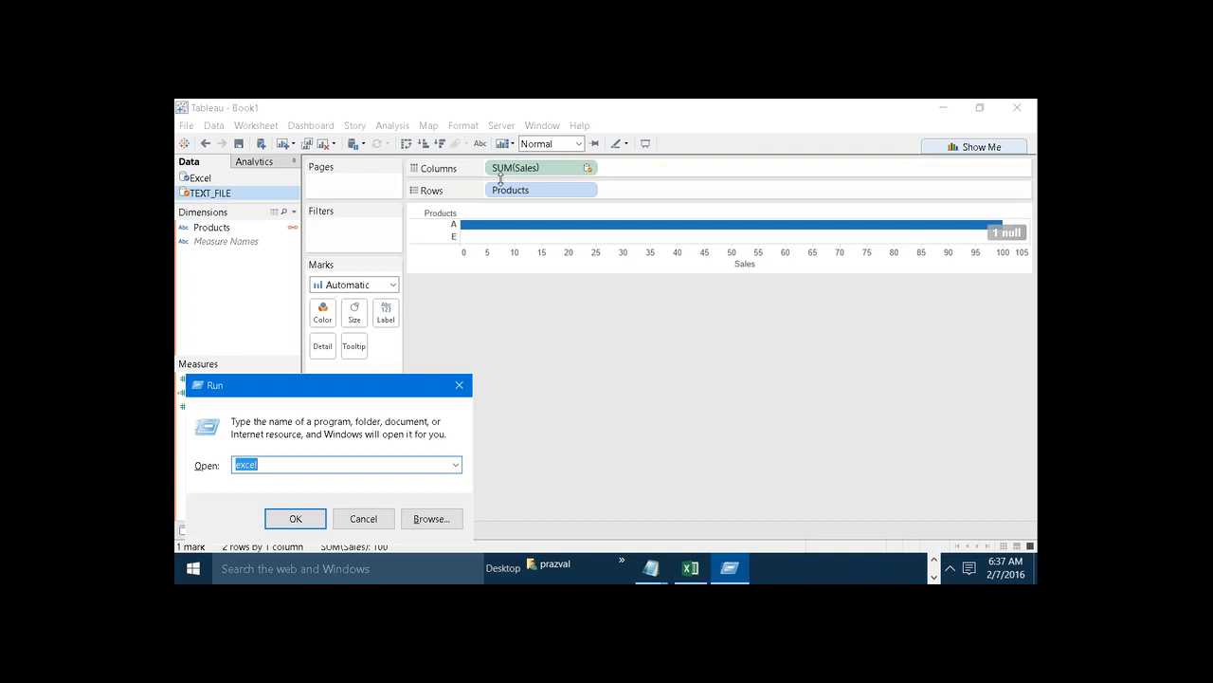
type("NOtepad")
key("Return")
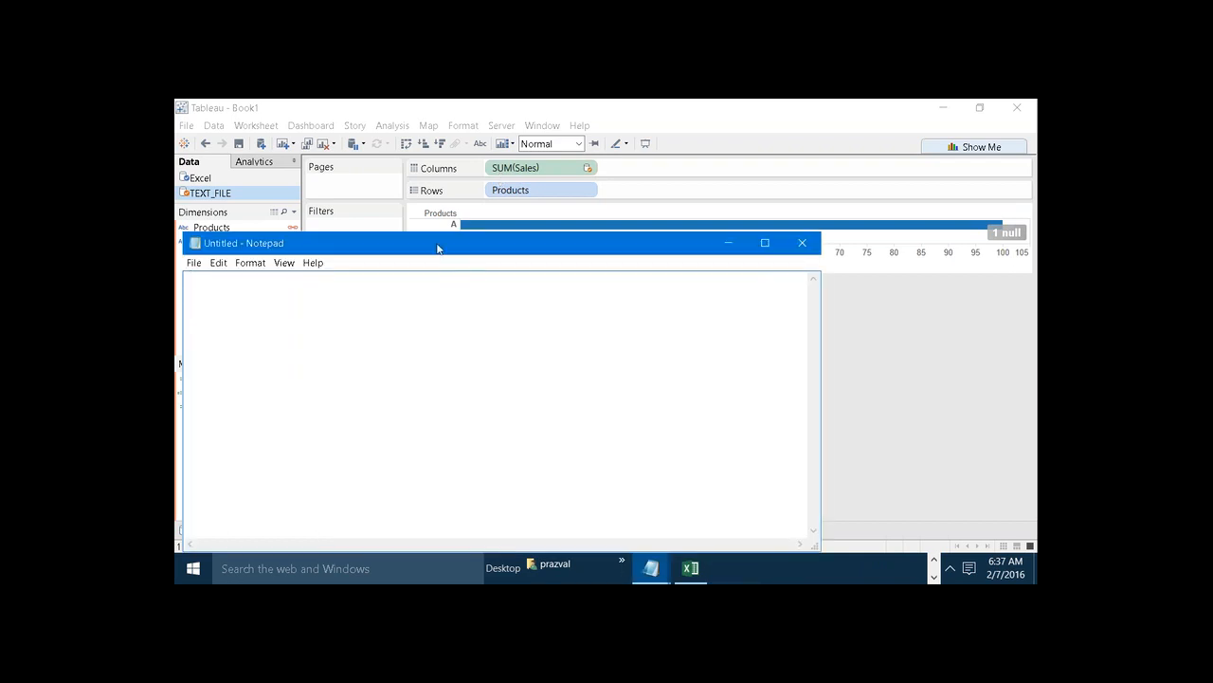
left_click_drag(436, 249, 648, 247)
Step: Enter the heading "TEST-CASES:-" in the note with "TEST-CASE1:-" on the line below it
type("T")
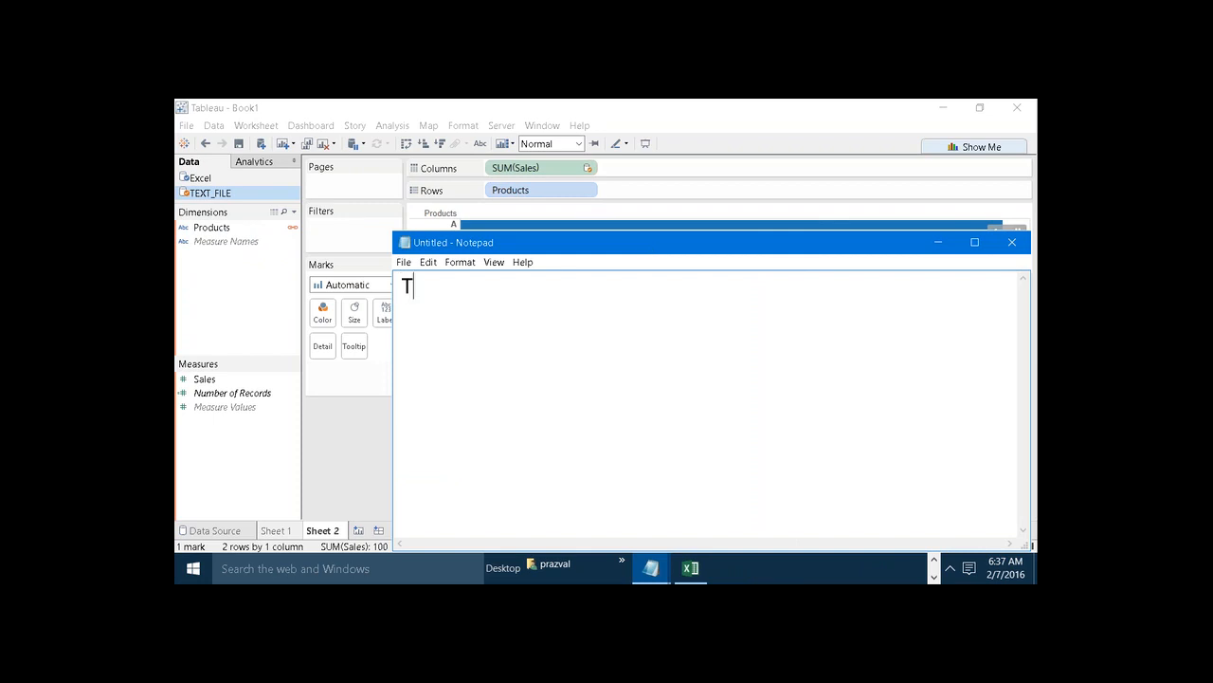
type("EST-CASES:-")
key("Return")
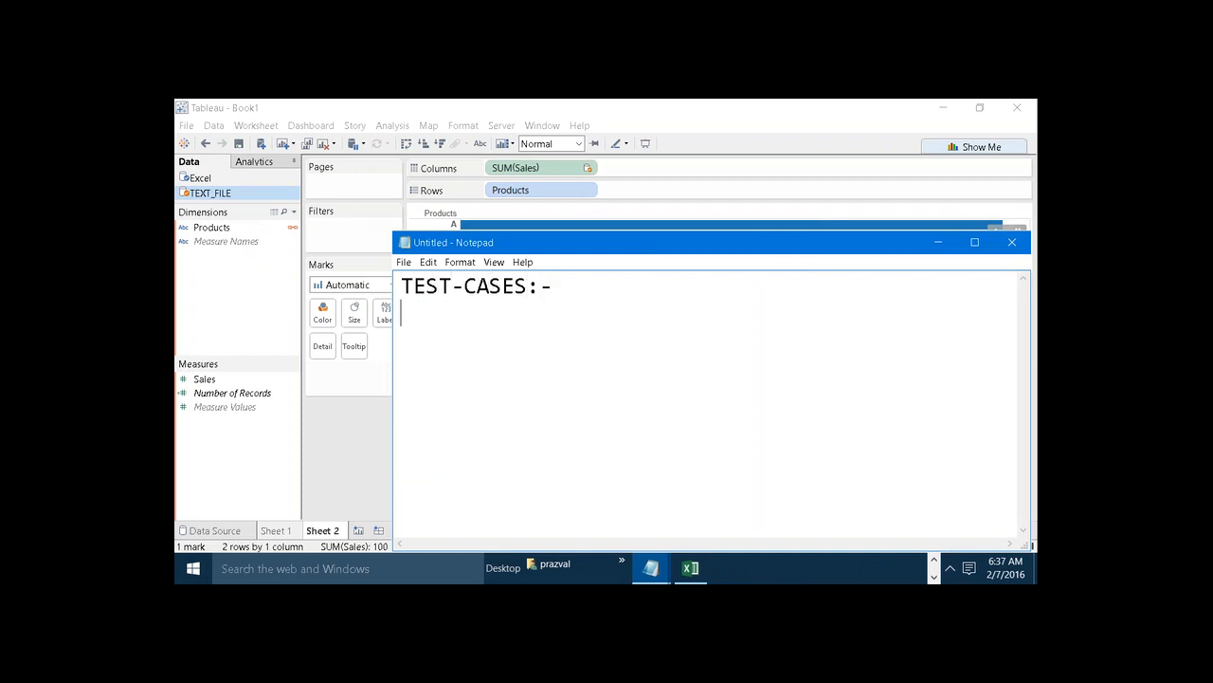
type("TEST-CASE1:-")
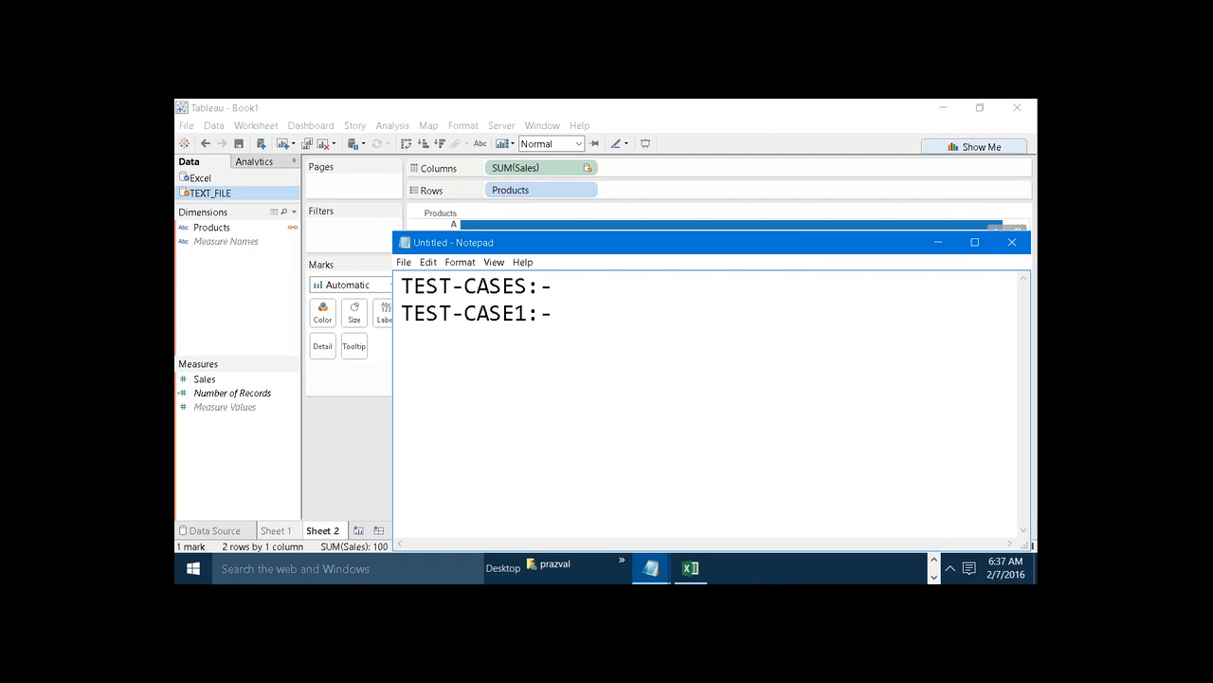
Step: Describe the first test case as "Testing the blending with unmatched values" and briefly highlight that line
type("Testing the bl")
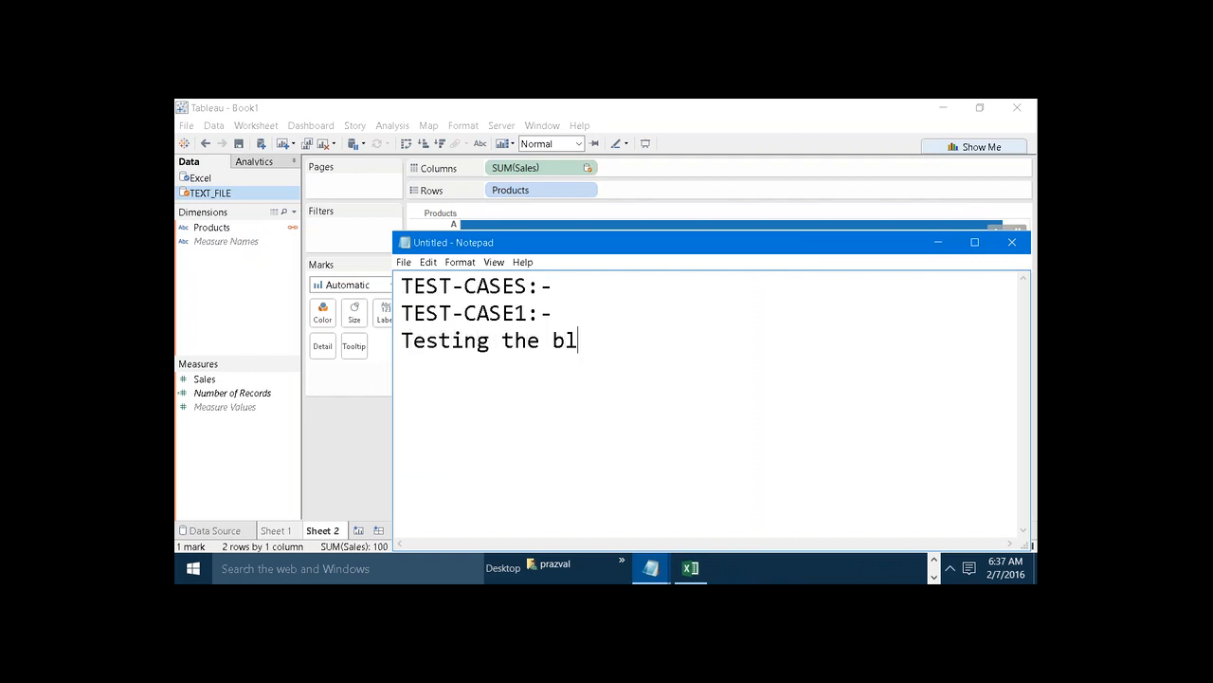
type("ending wi")
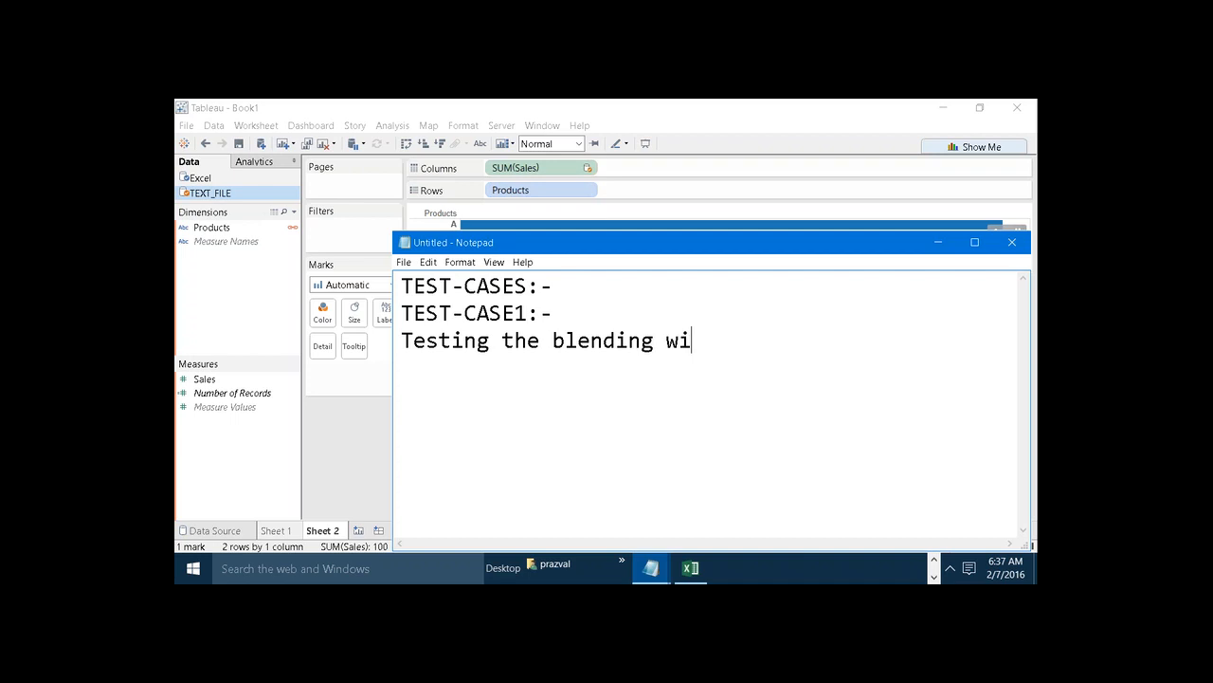
type("th unma")
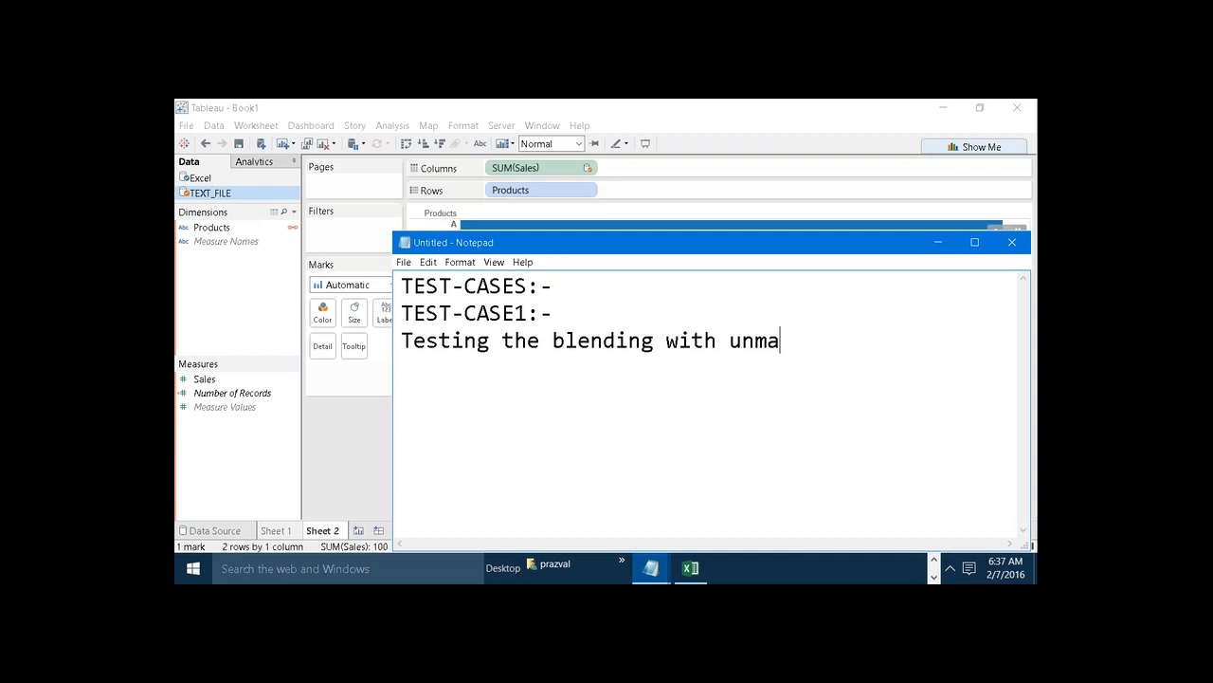
type("tched valu")
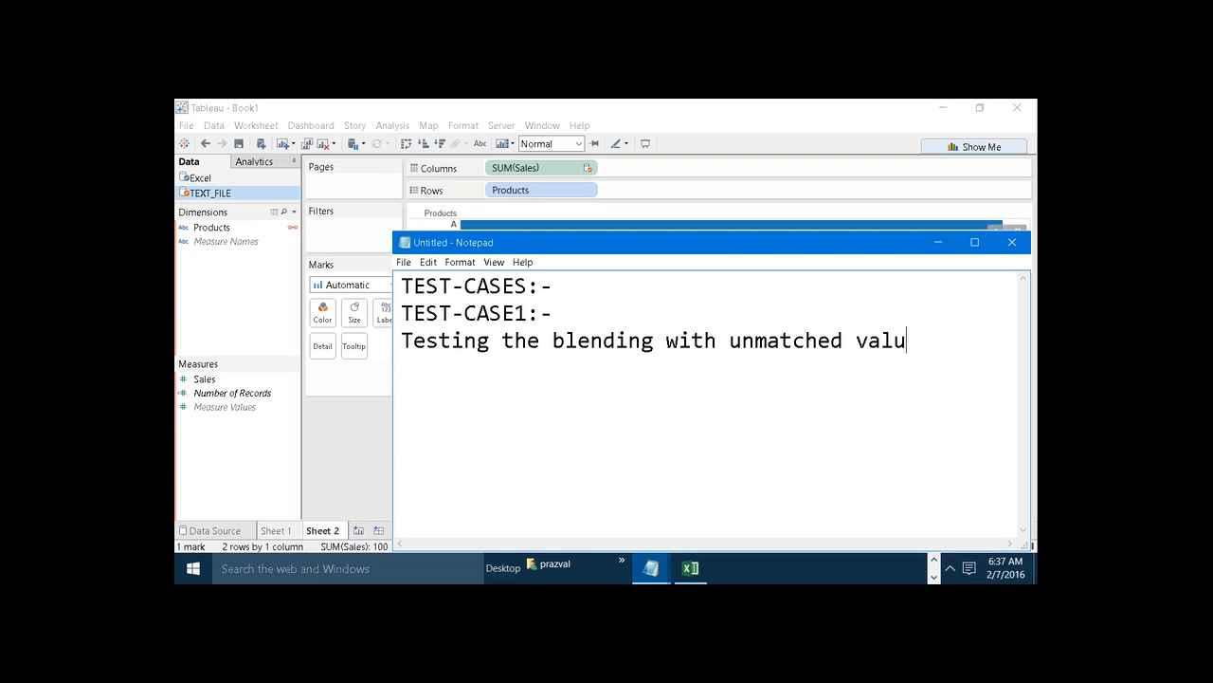
type("es")
left_click_drag(934, 341, 406, 344)
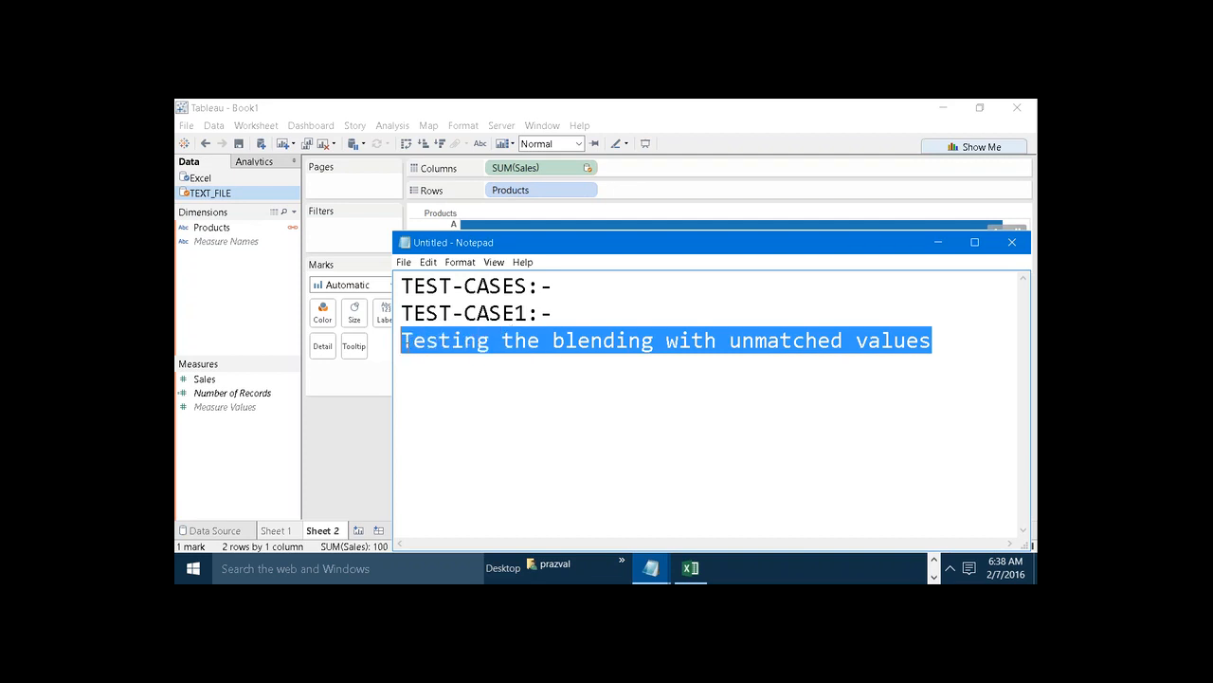
left_click(564, 353)
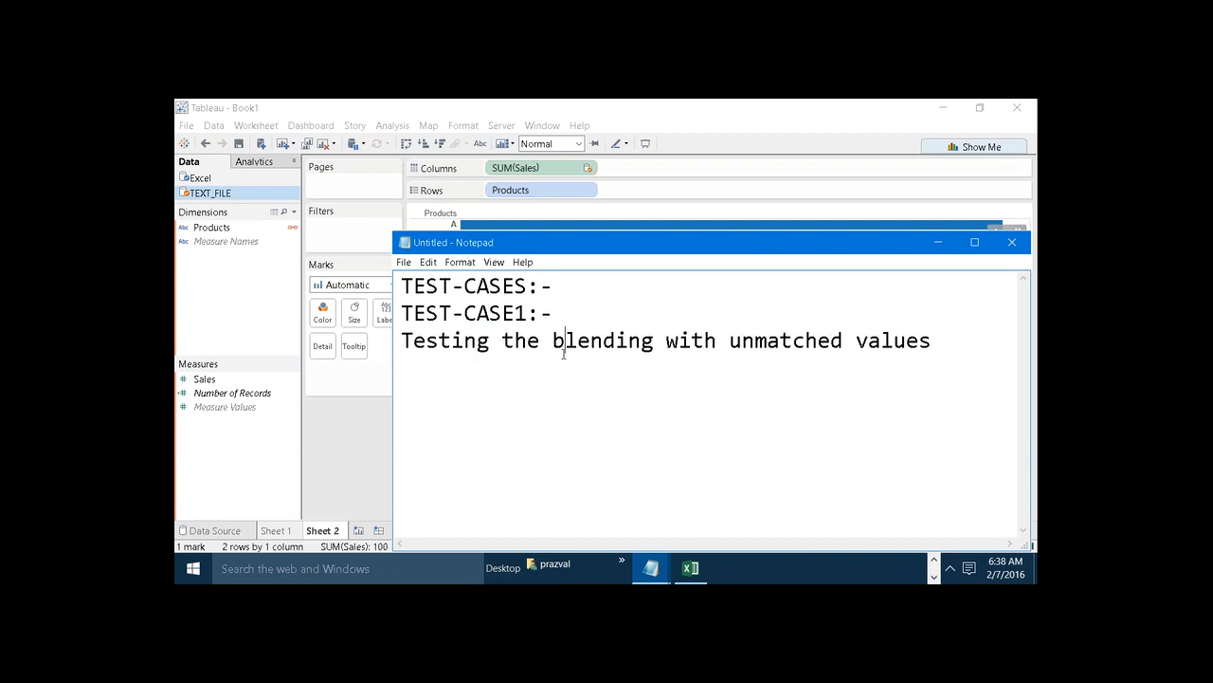
Step: Minimize the note and change product A in cell A2 of Excel_File.xlsx to AA
left_click(947, 245)
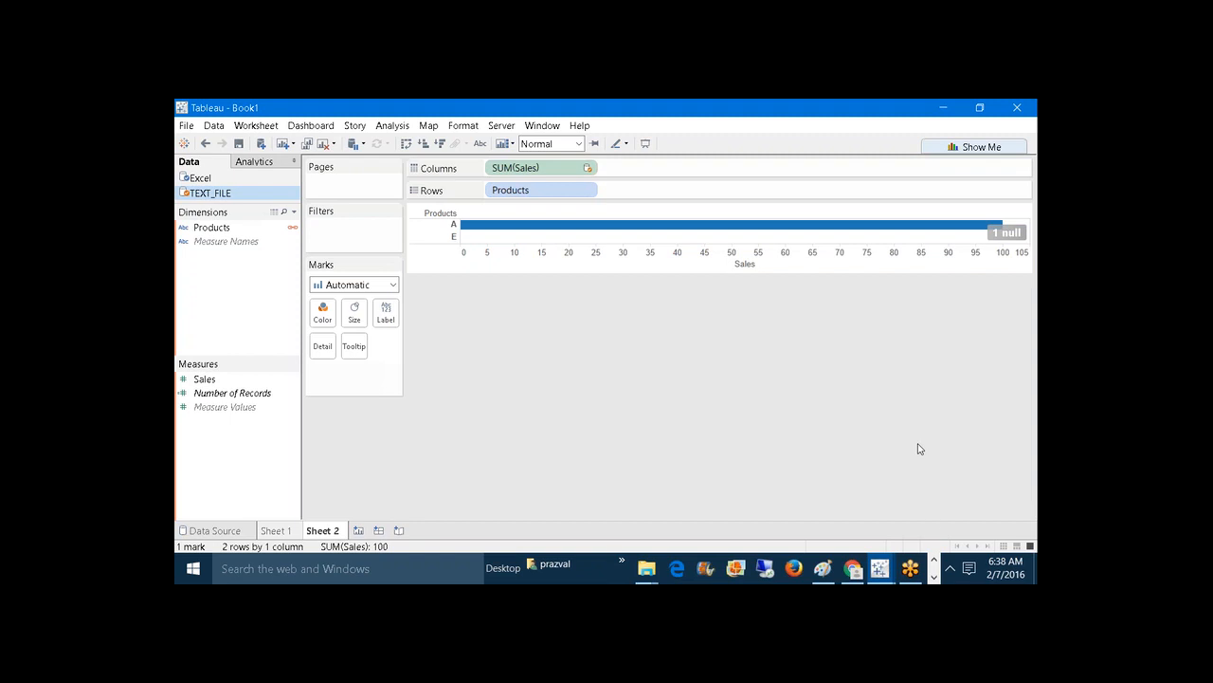
left_click(935, 577)
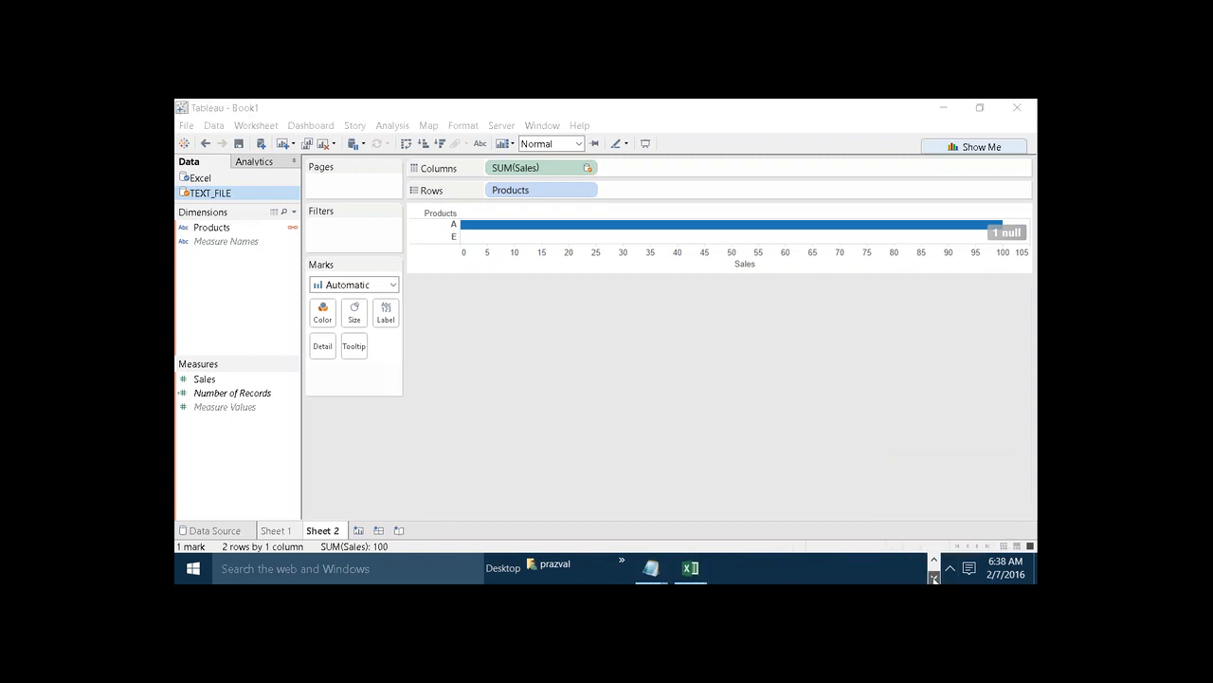
left_click(690, 568)
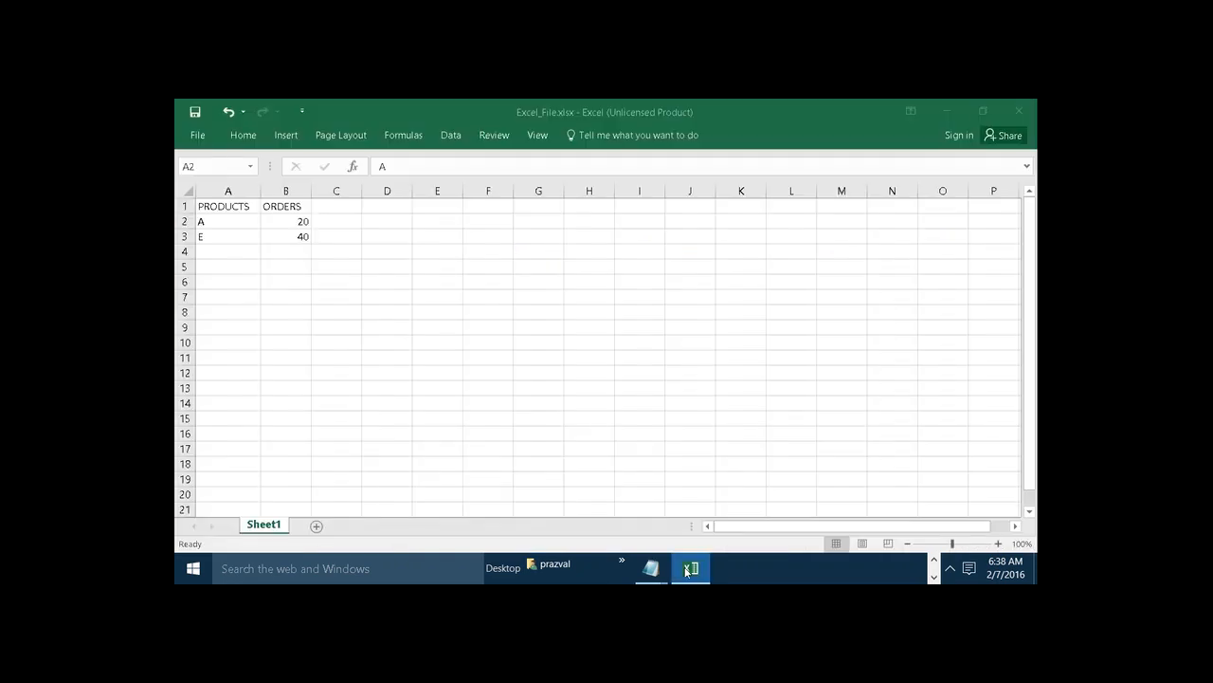
double_click(225, 223)
type("A")
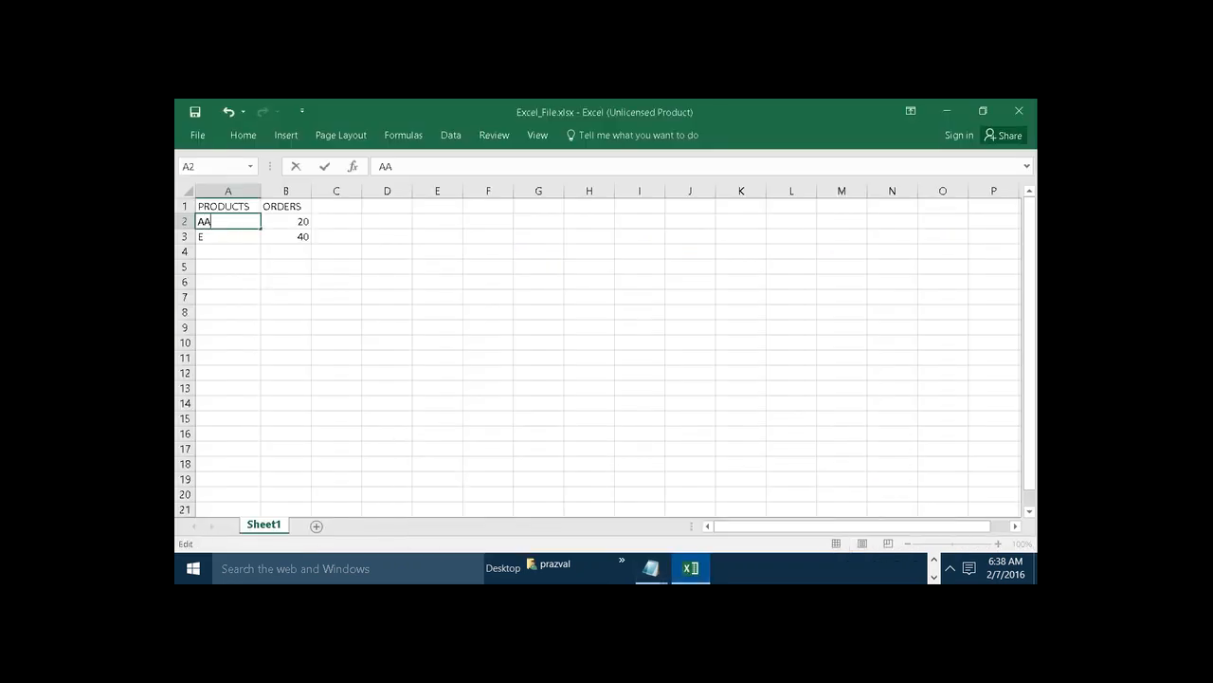
left_click(227, 250)
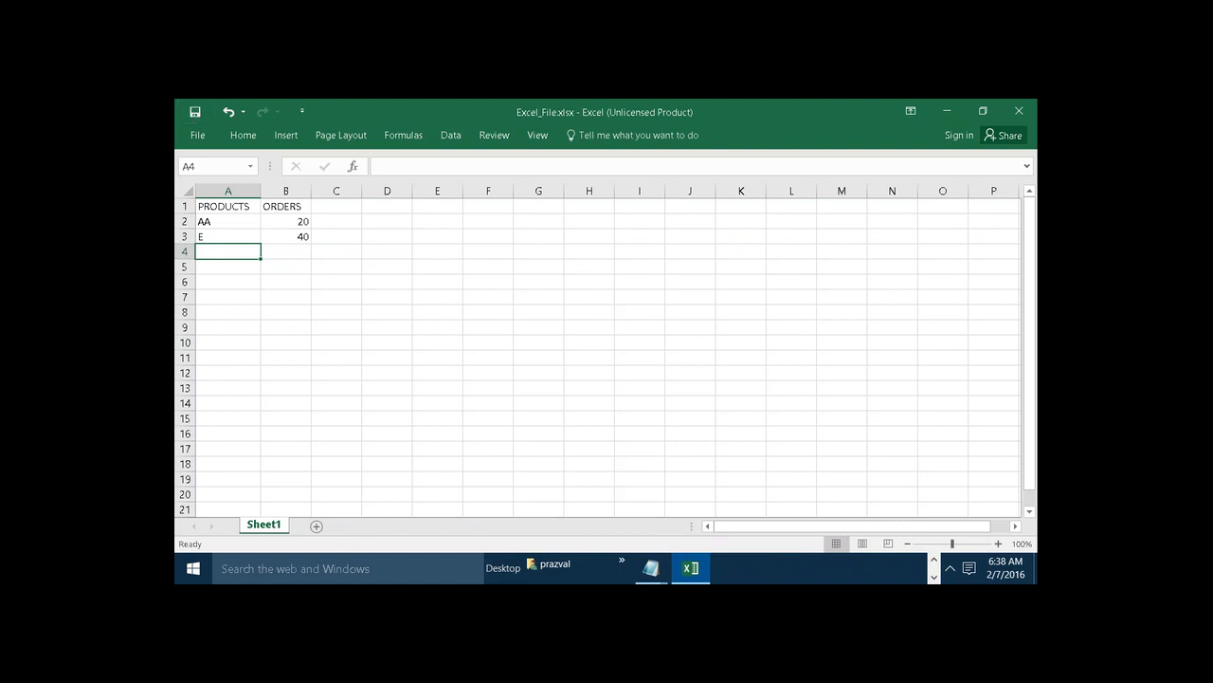
Step: Switch back to the Book1 workbook in Tableau, showing Sheet 2
left_click(933, 564)
mouse_move(881, 568)
left_click(913, 503)
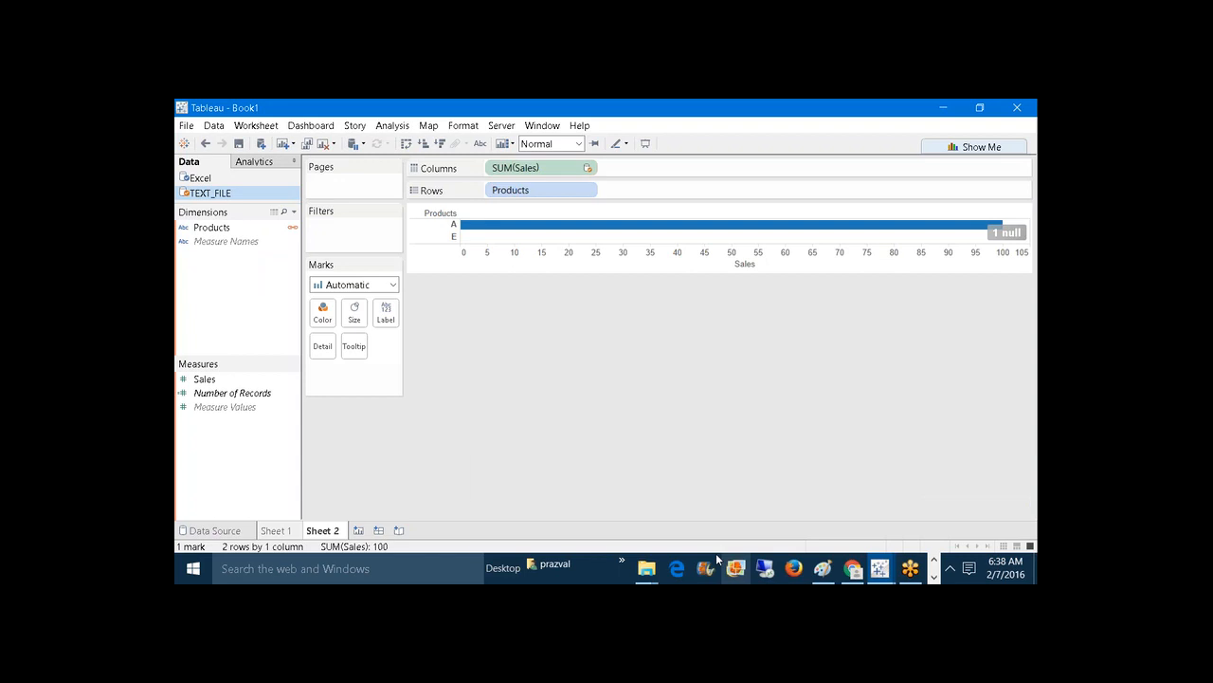
Step: On a new worksheet, refresh the Excel data source and review its underlying data
left_click(358, 530)
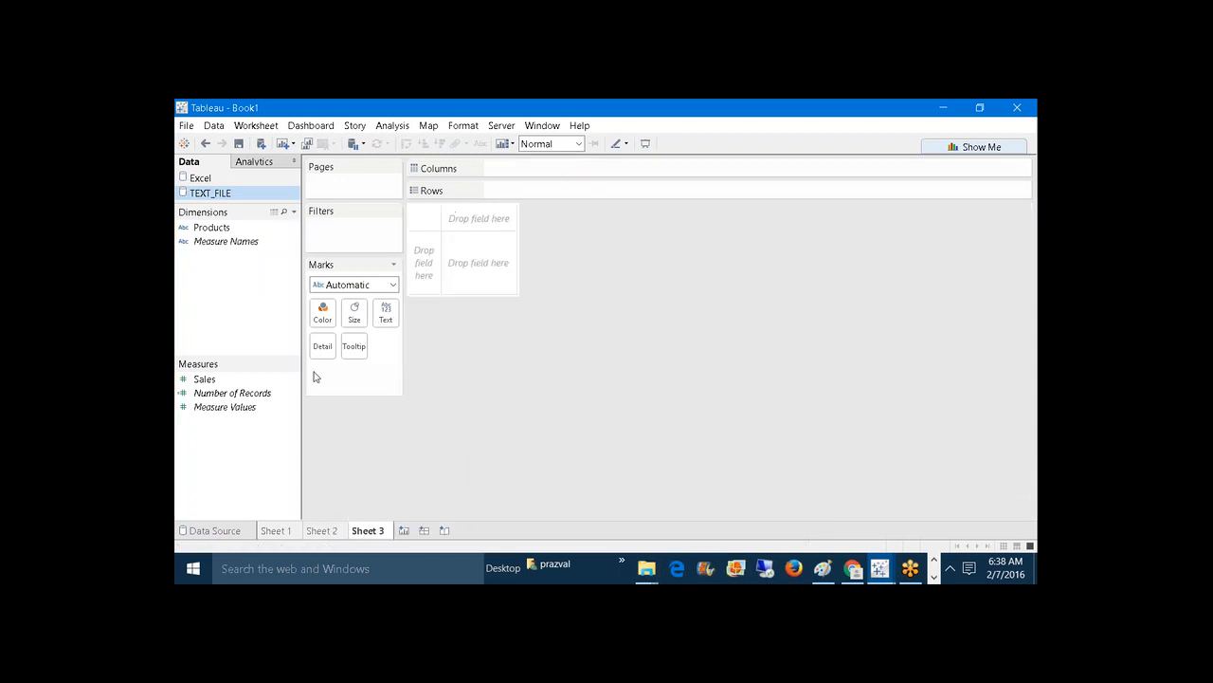
left_click(204, 178)
right_click(208, 185)
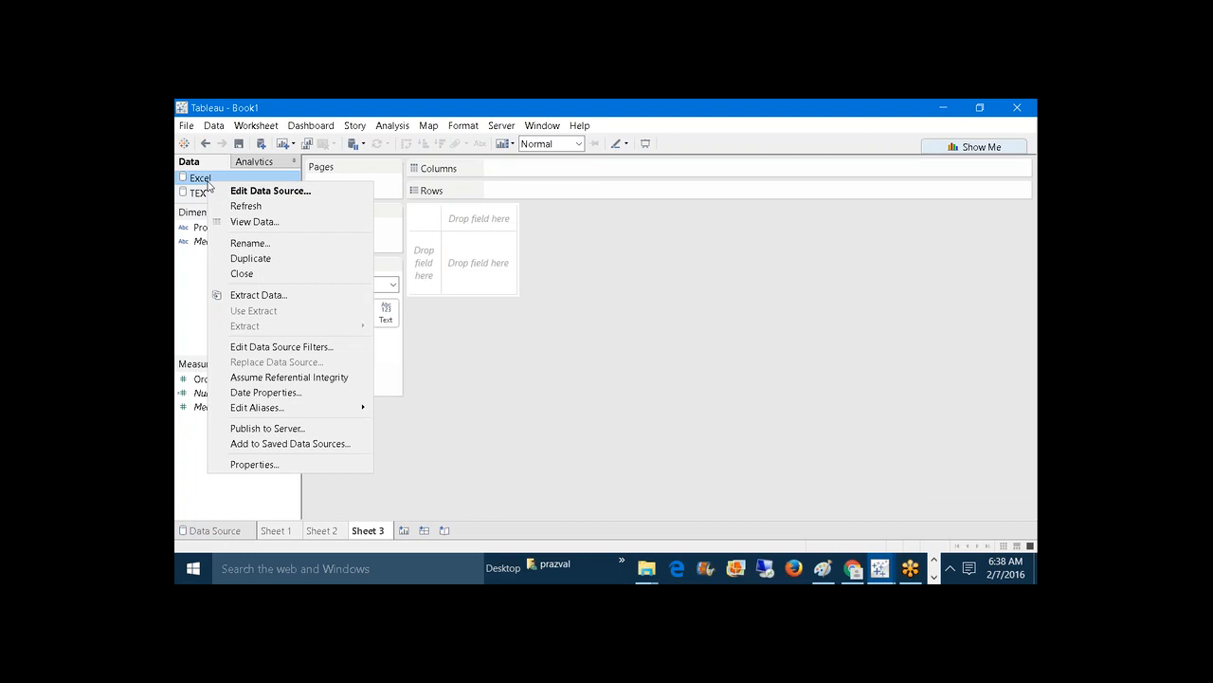
left_click(220, 205)
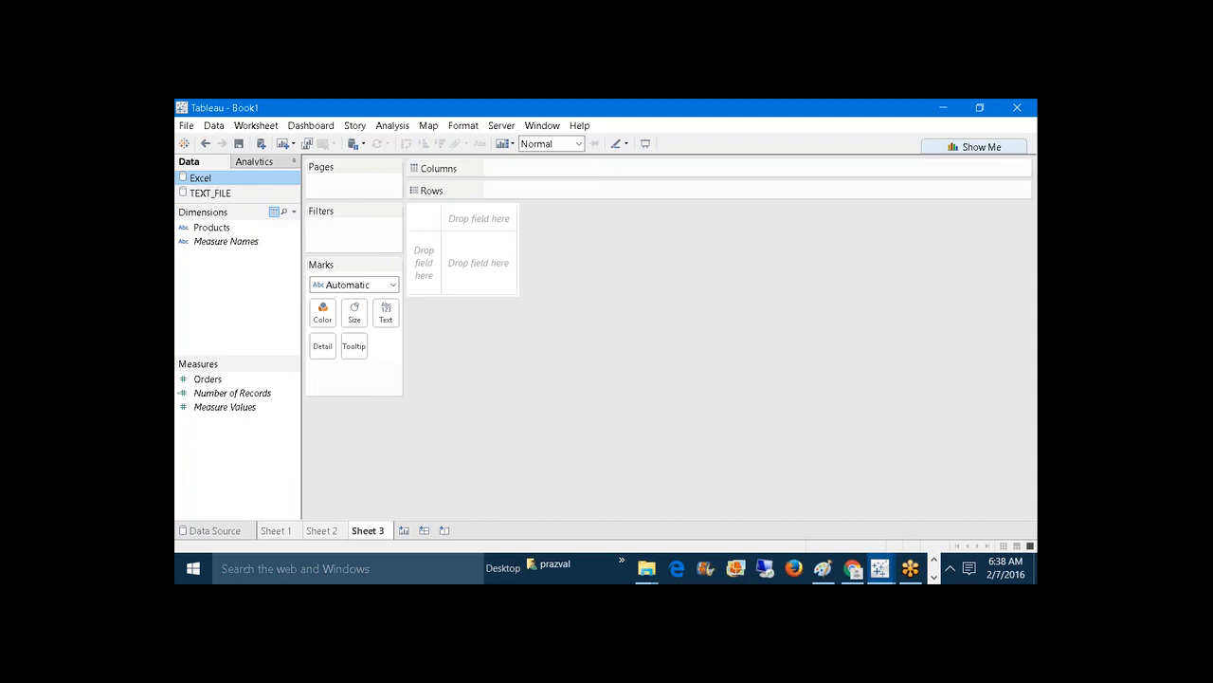
left_click(274, 211)
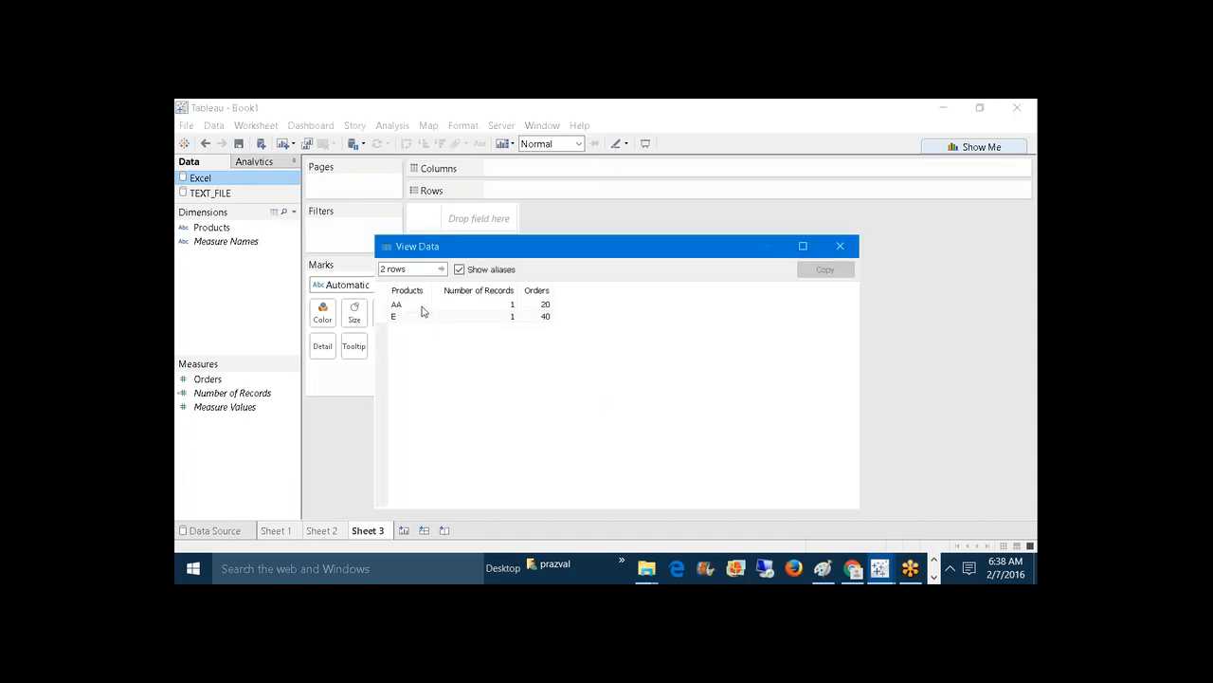
left_click(840, 246)
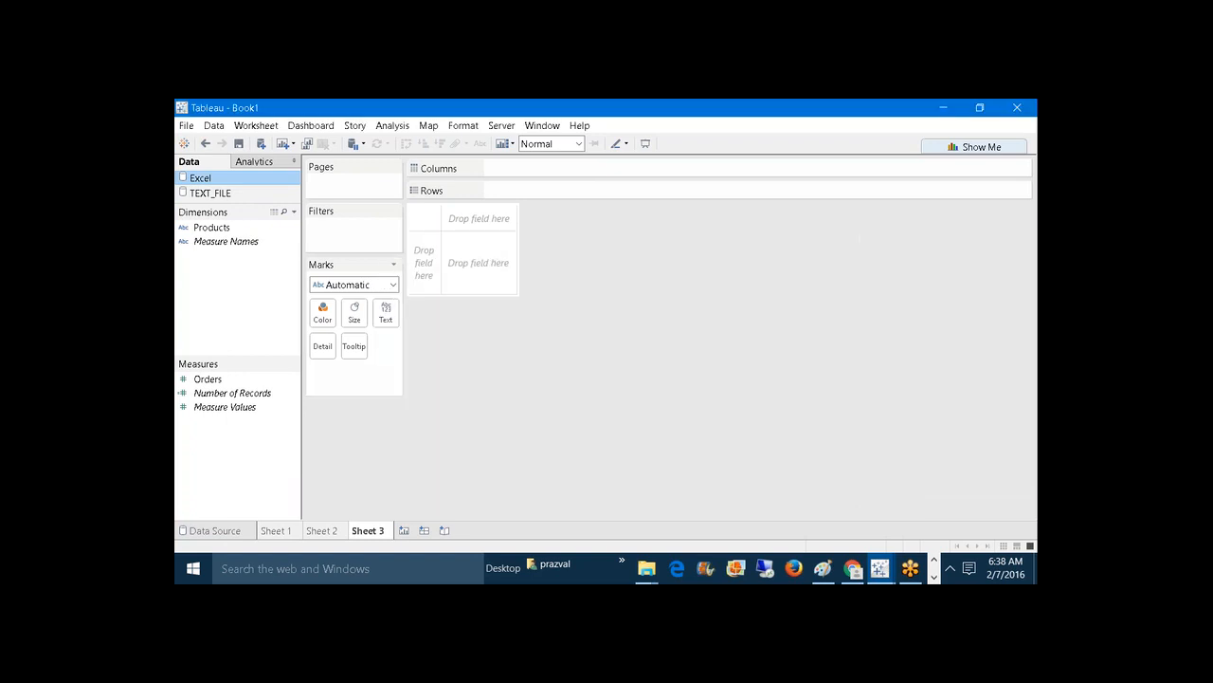
Step: Build a bar chart from the TEXT_FILE source with Products on Rows and Sales on Columns
left_click(226, 194)
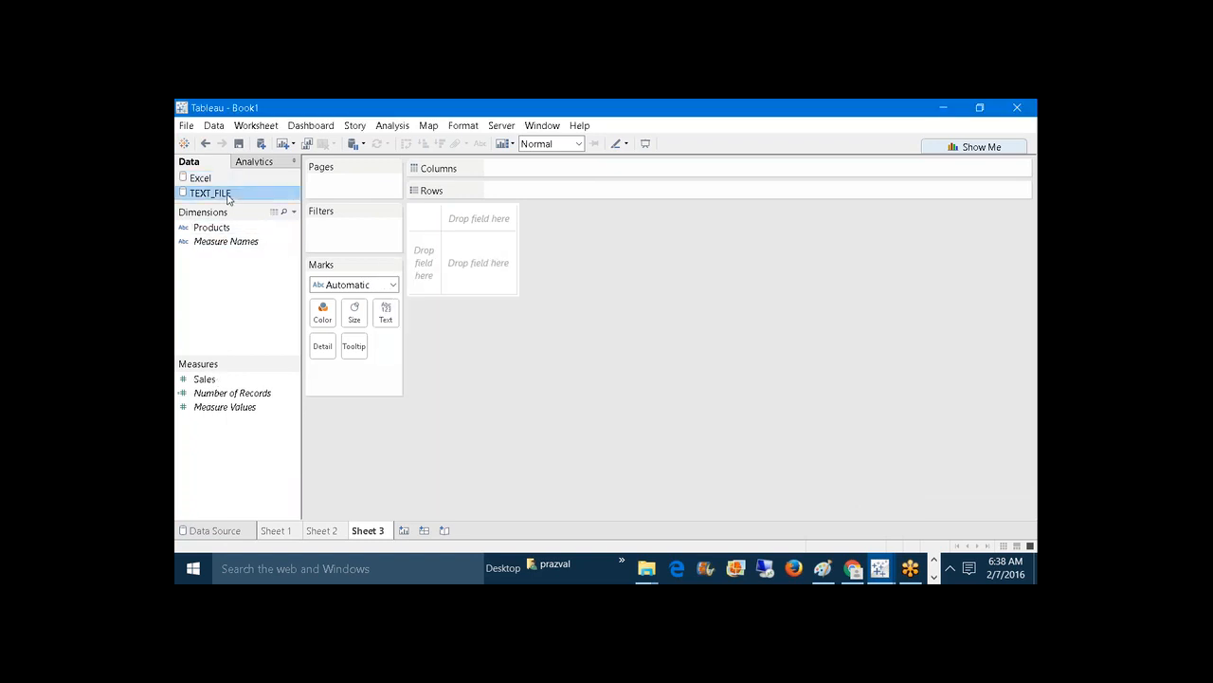
left_click_drag(222, 233, 550, 194)
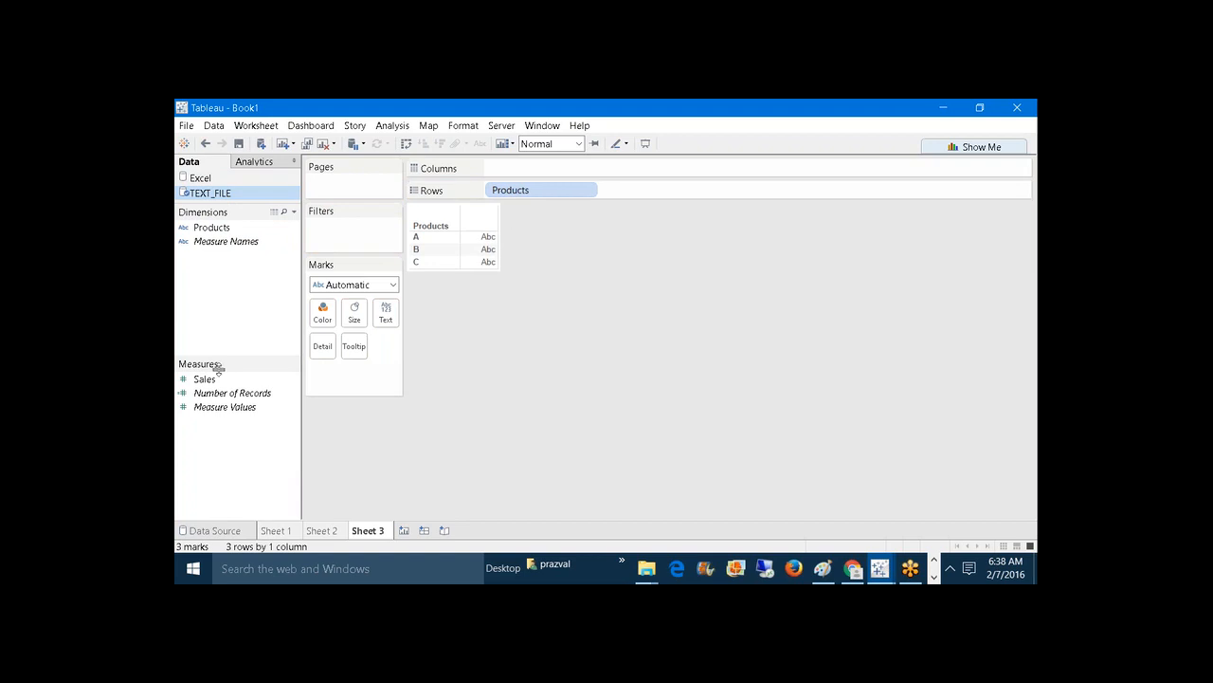
left_click_drag(204, 380, 568, 171)
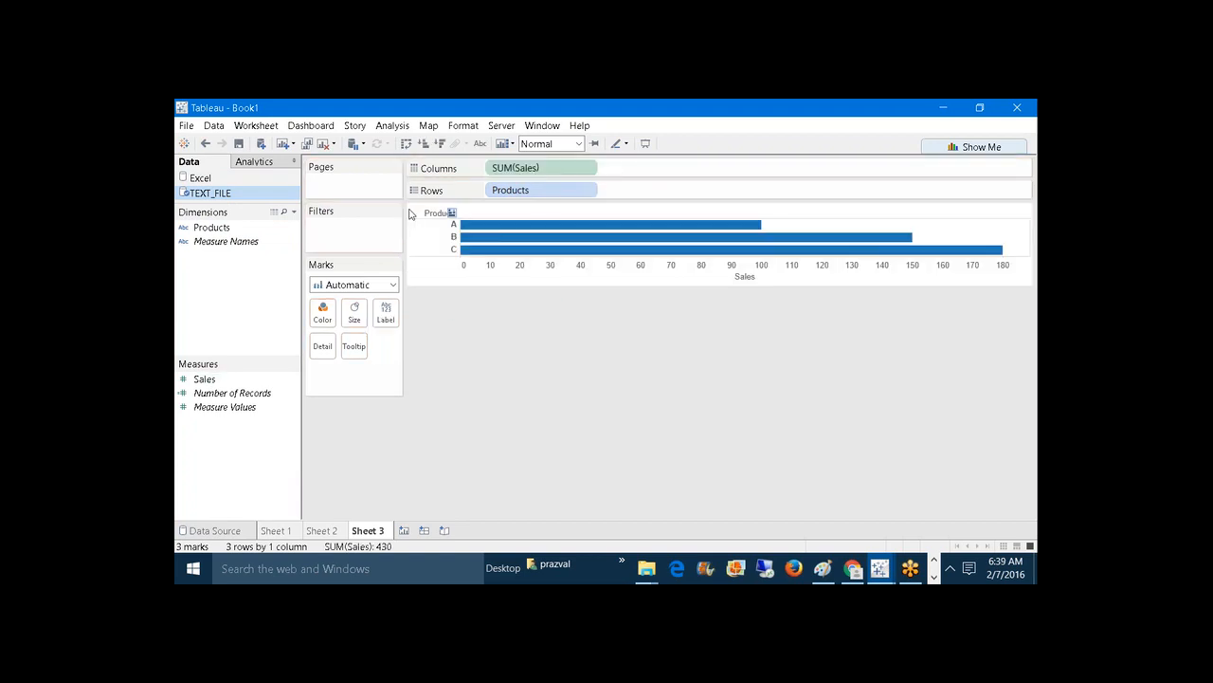
Step: Blend in Orders from the Excel source on Columns beside Sales, and compare the fields of both data sources
left_click(207, 178)
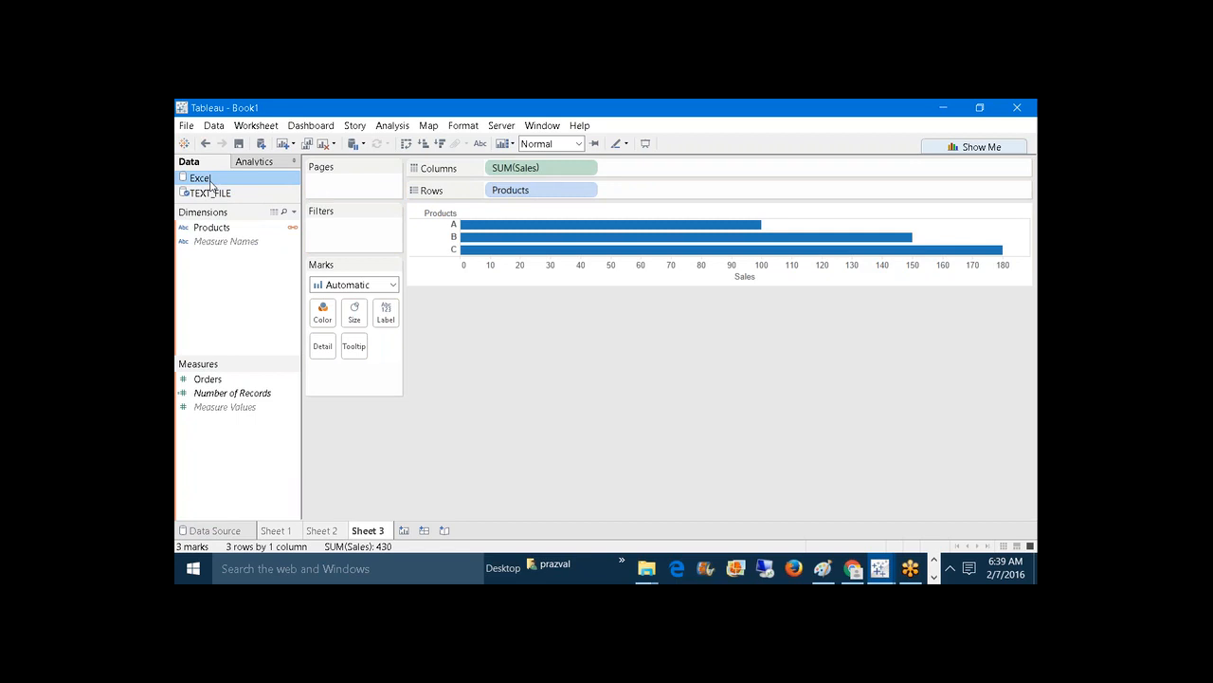
mouse_move(220, 229)
left_mouse_down()
mouse_move(210, 227)
mouse_move(253, 221)
mouse_move(224, 234)
left_mouse_up()
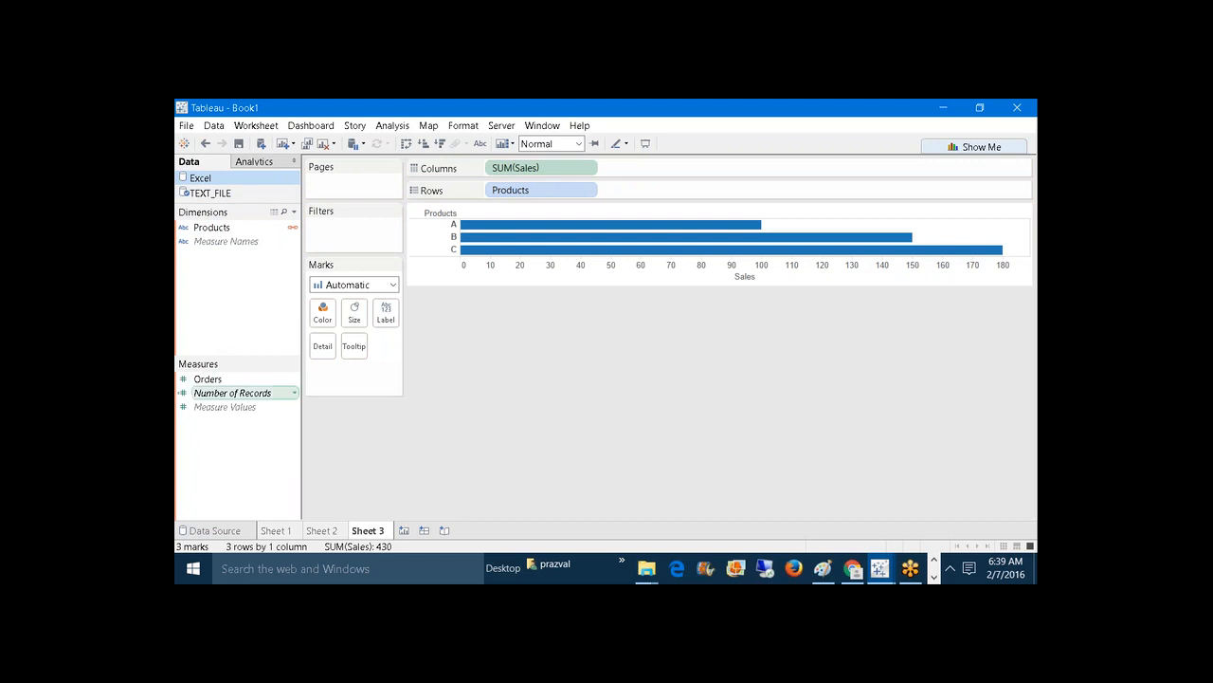
left_click_drag(205, 378, 646, 171)
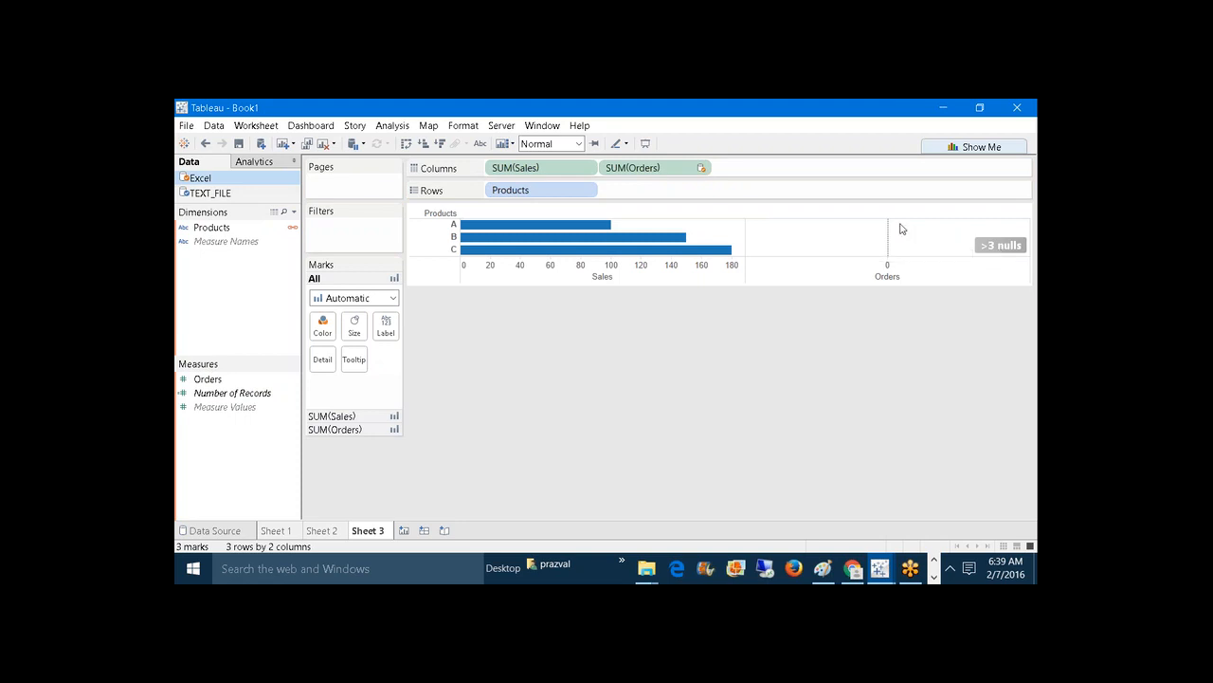
left_click(246, 194)
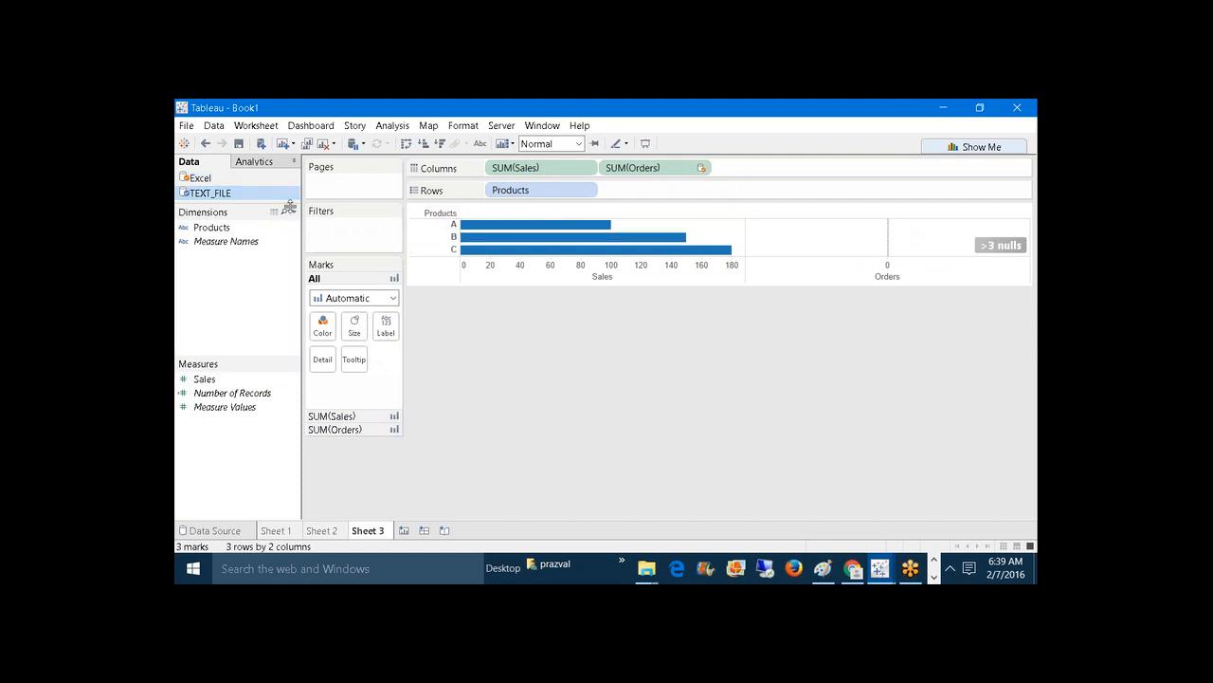
left_click(228, 178)
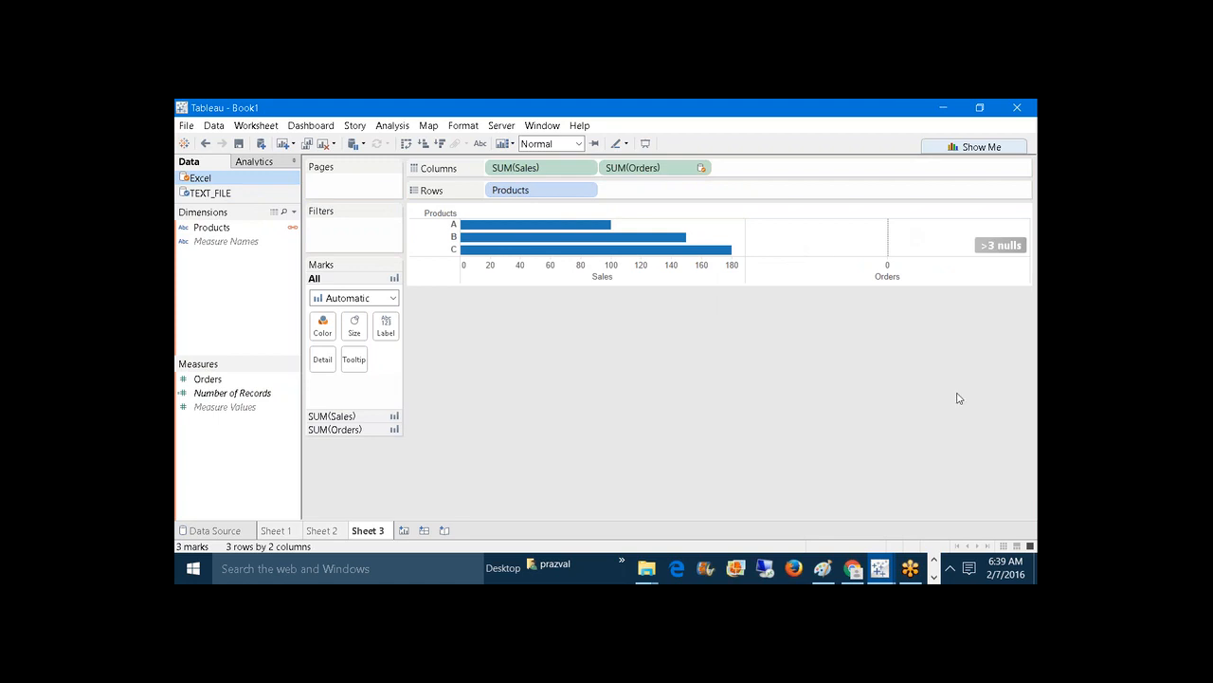
Step: Switch to the test-case note in Notepad and add a "Result:-" heading with "Nulls" on the line below it
left_click(934, 576)
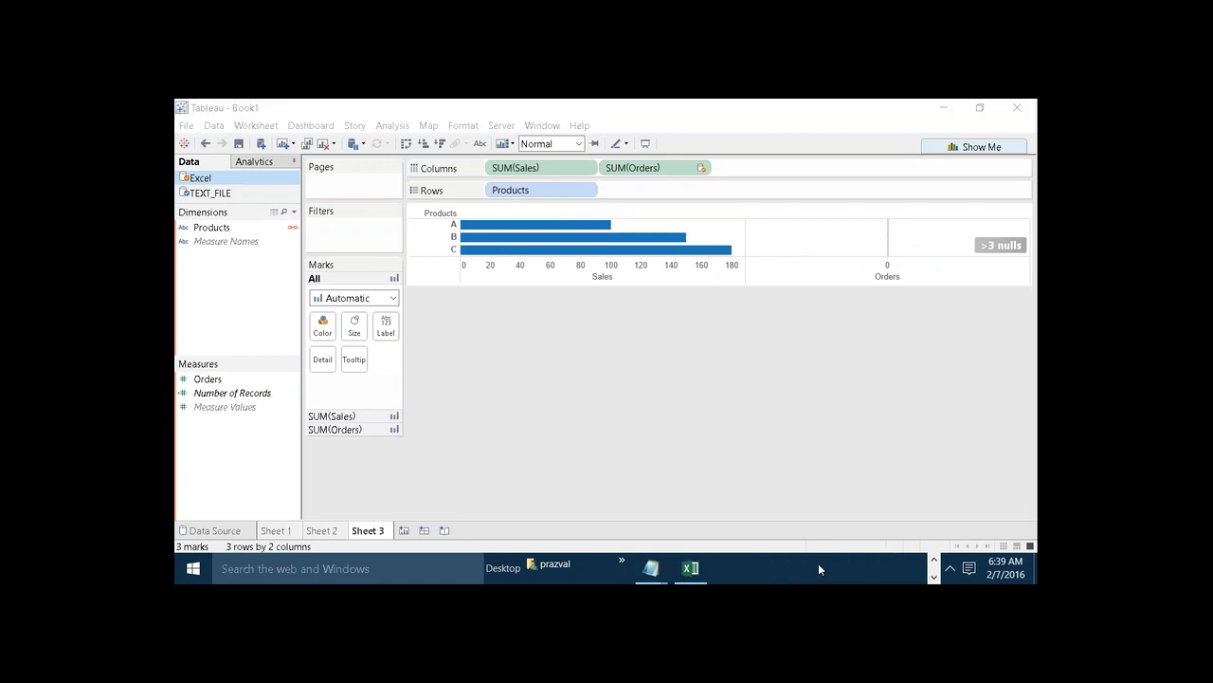
mouse_move(654, 564)
left_click(786, 498)
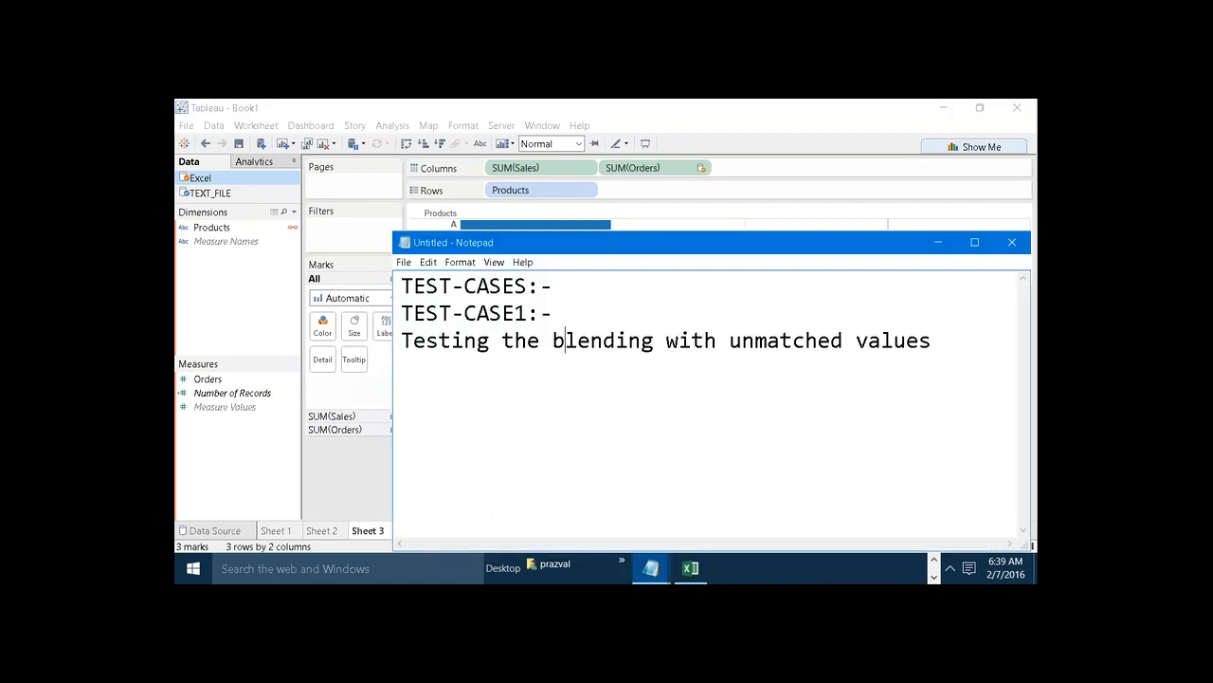
left_click(952, 349)
key("Return")
key("Return")
type("Result:-")
key("Return")
type("lls")
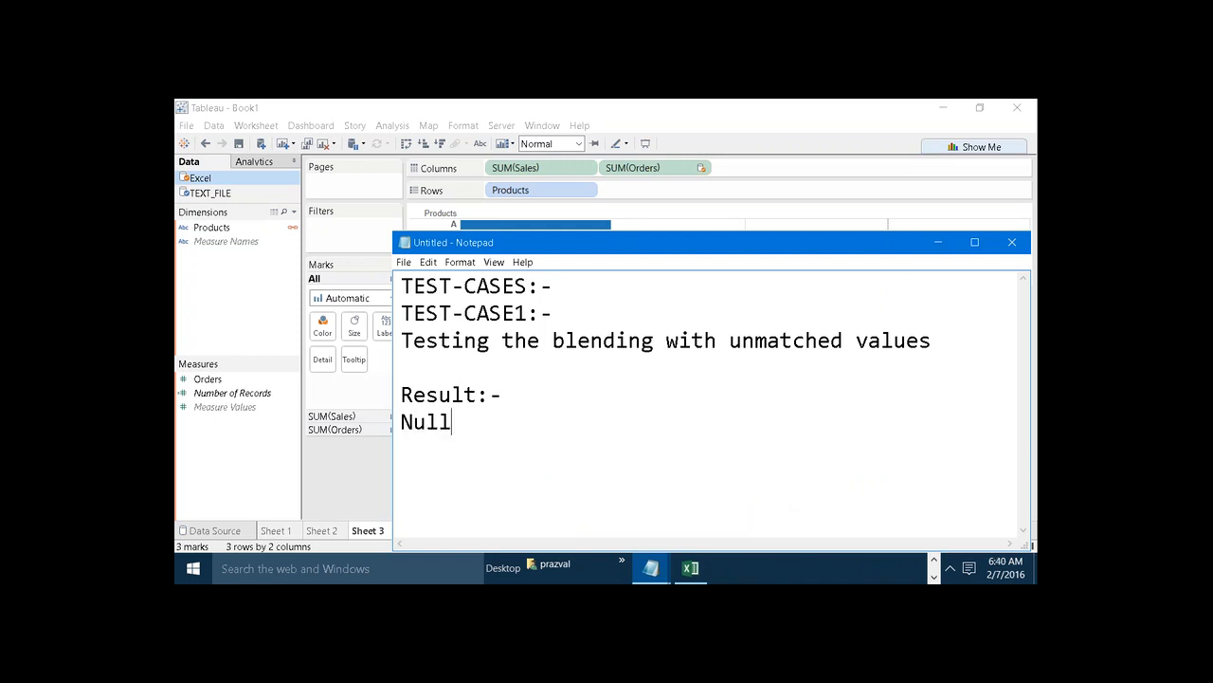
Step: Add a "Solution:-" heading with "To perform blending successfully" below it, and maximize the note
key("Return")
type("Solution:-")
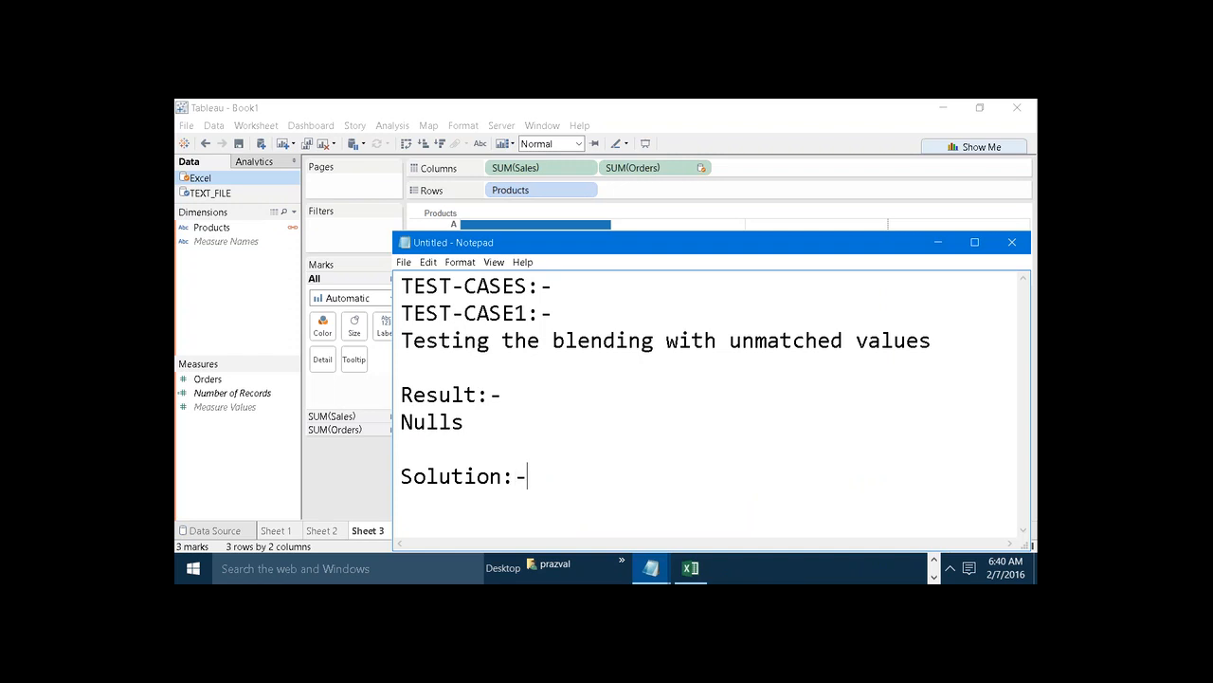
key("Return")
type("To perfor")
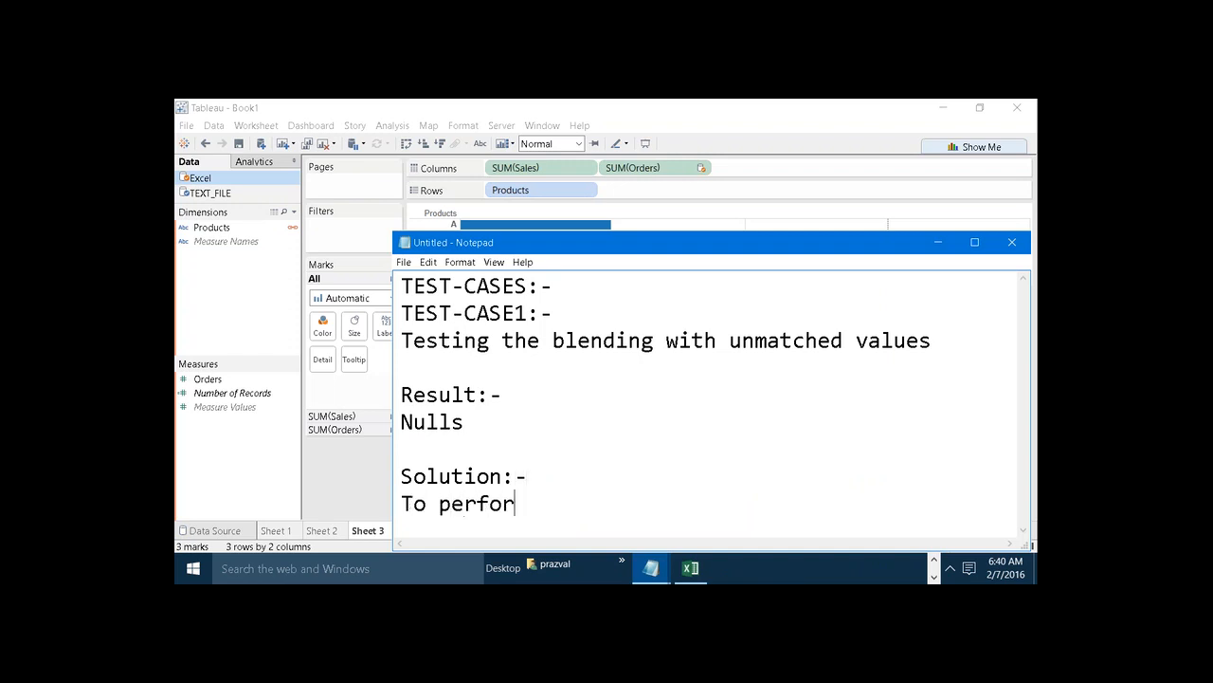
type("m blenin")
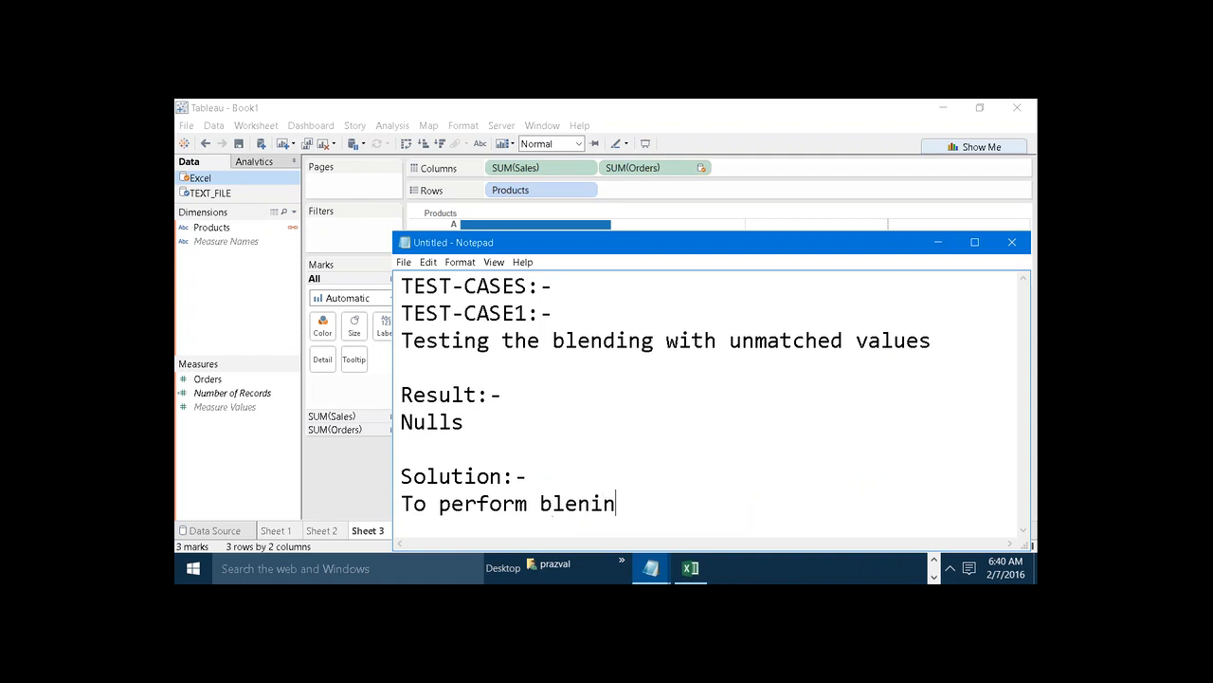
key("BackSpace")
key("BackSpace")
type("ding success")
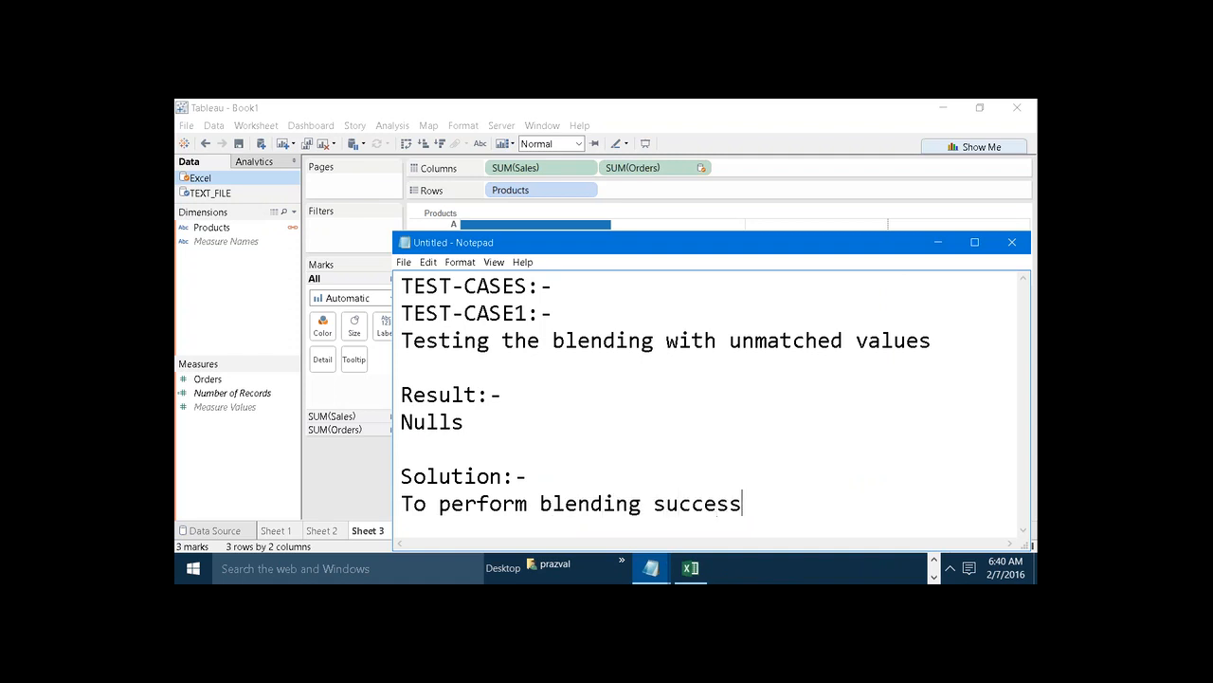
type("fully")
left_click(974, 241)
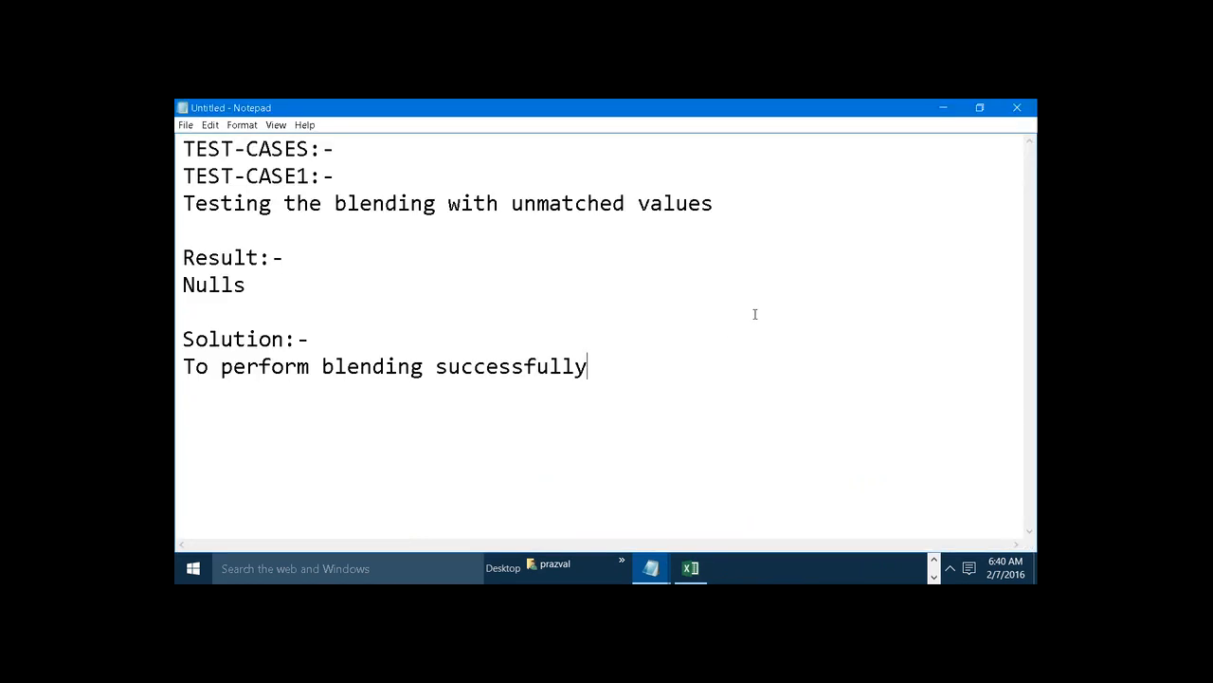
Step: Complete the solution sentence with ",we need atleast 1 matching value" and start a new line
type(",we need atl")
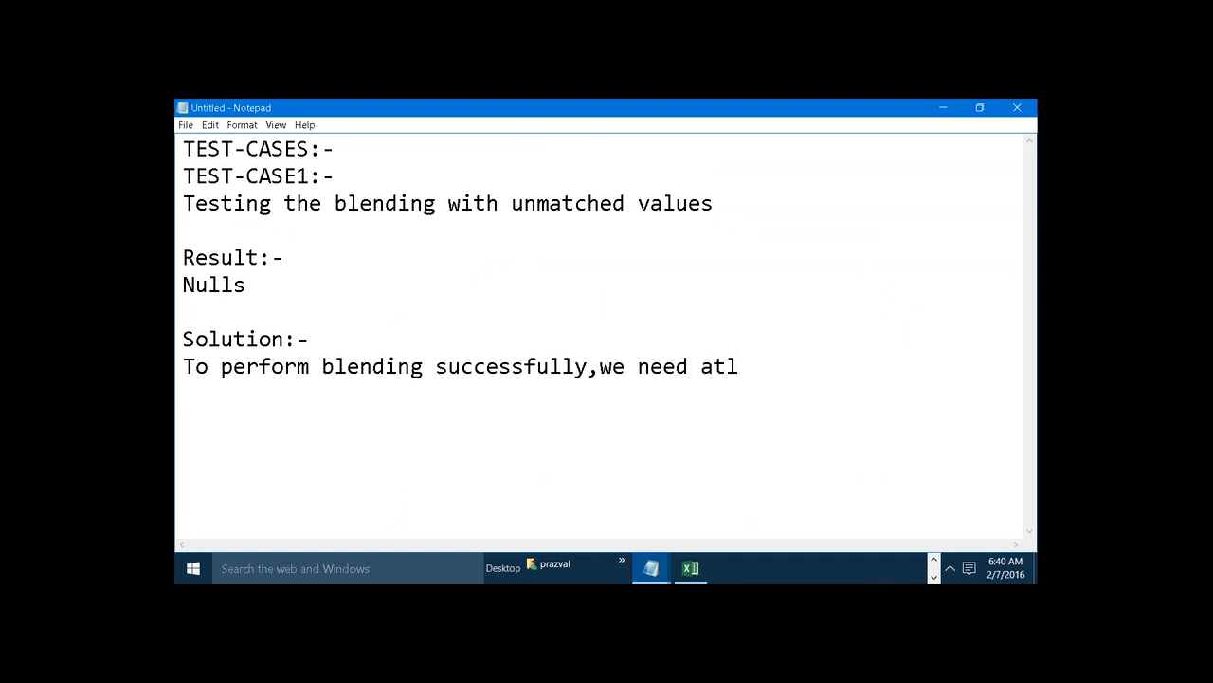
type("ea")
type("sr")
key("BackSpace")
key("BackSpace")
type("t 1 matchi")
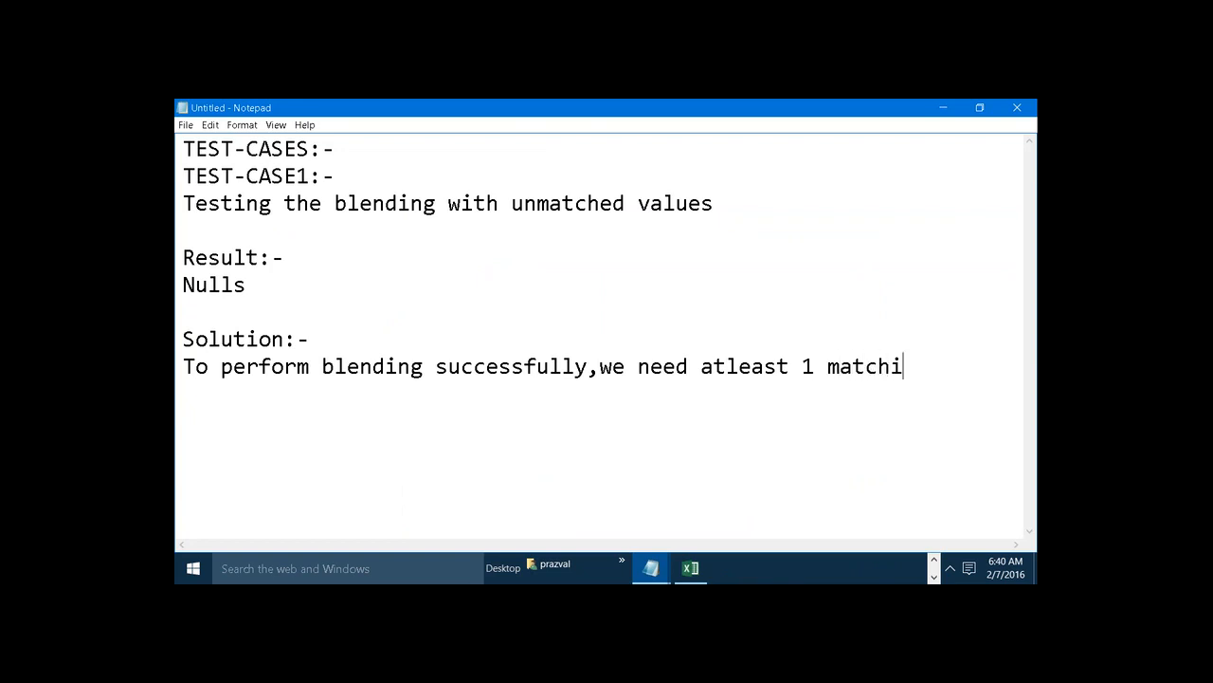
type("ng value")
key("Return")
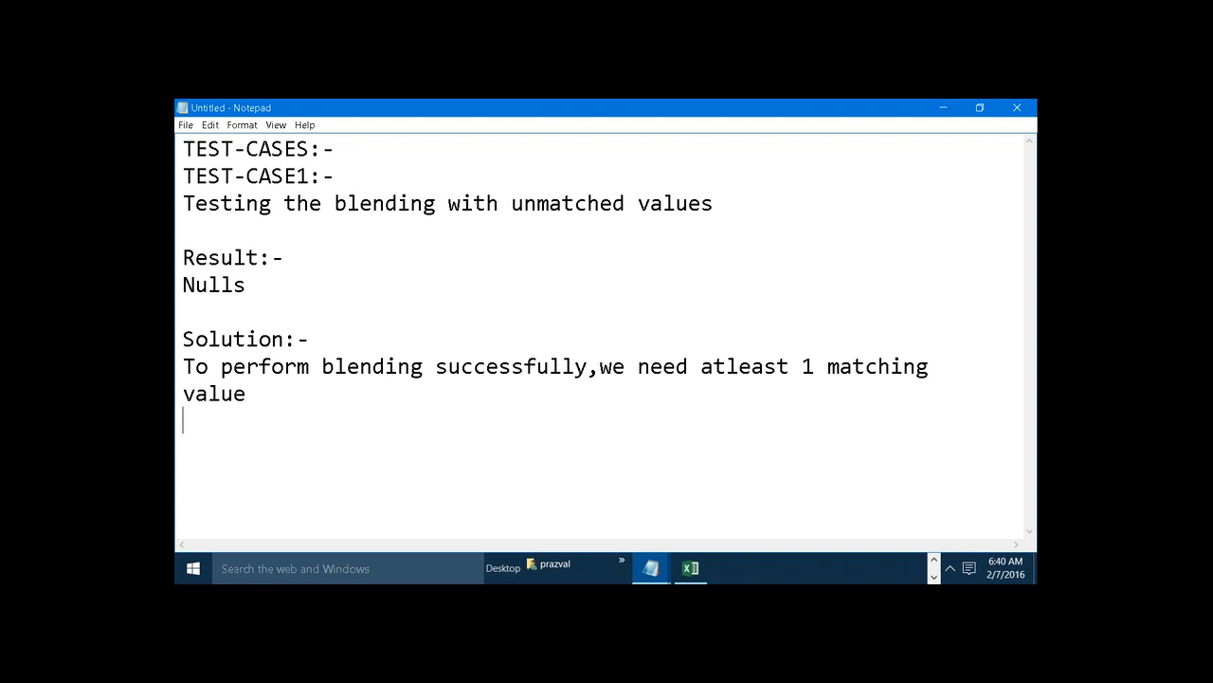
Step: Add a dashed separator line below the solution, followed by the heading "TEST-CASE2:-"
type("------------------------------")
type("-------------------------------")
type("--")
type("TEST")
type("-CASE2")
type(":")
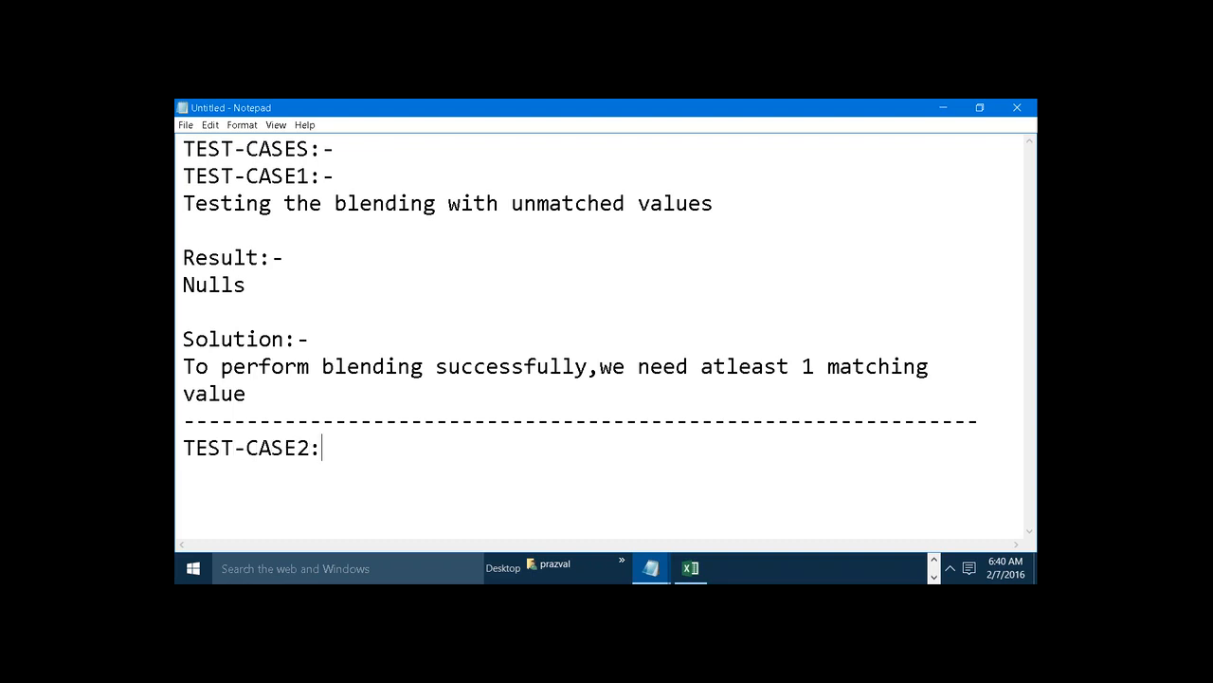
type("- ")
Step: Describe the second test case as "Testing the blending with same values in the different case"
type("Test")
type("ing the bl")
type("e")
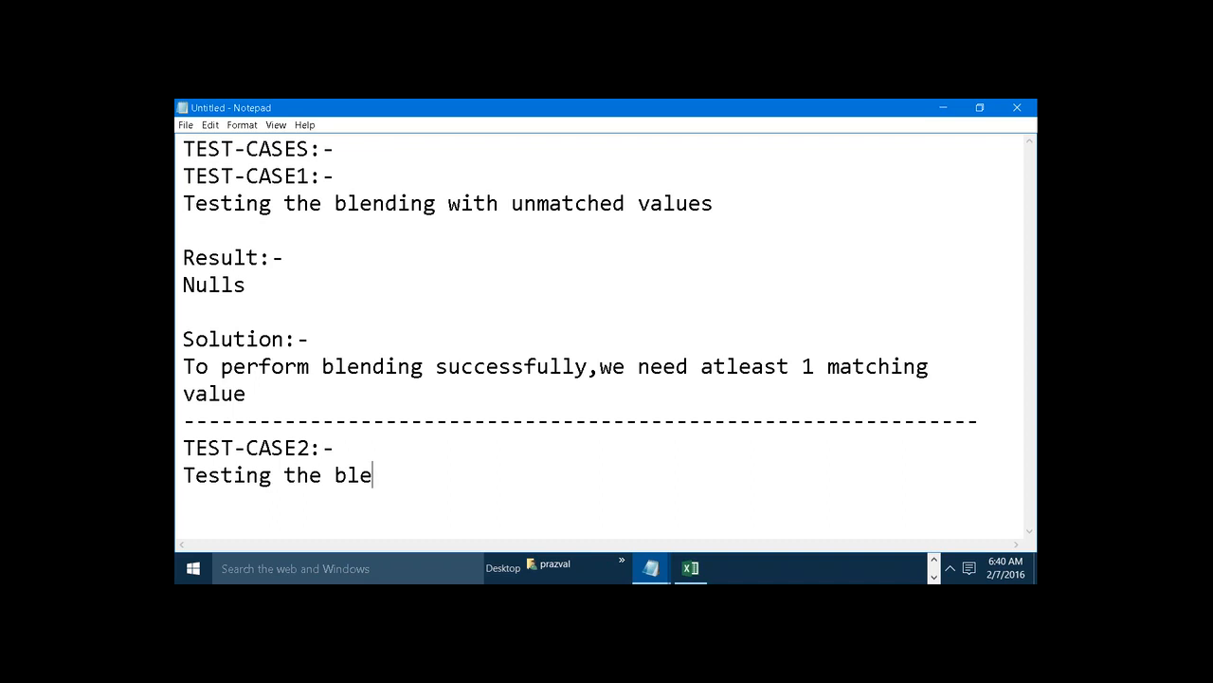
type("nding with")
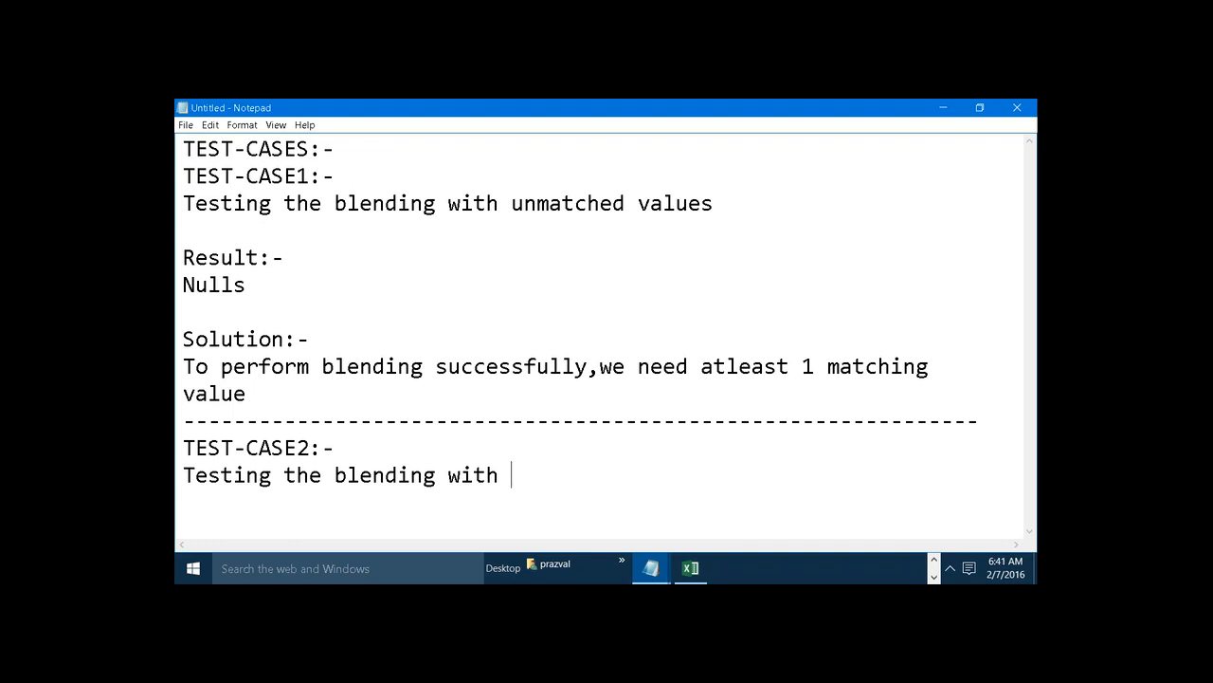
type(" same values ")
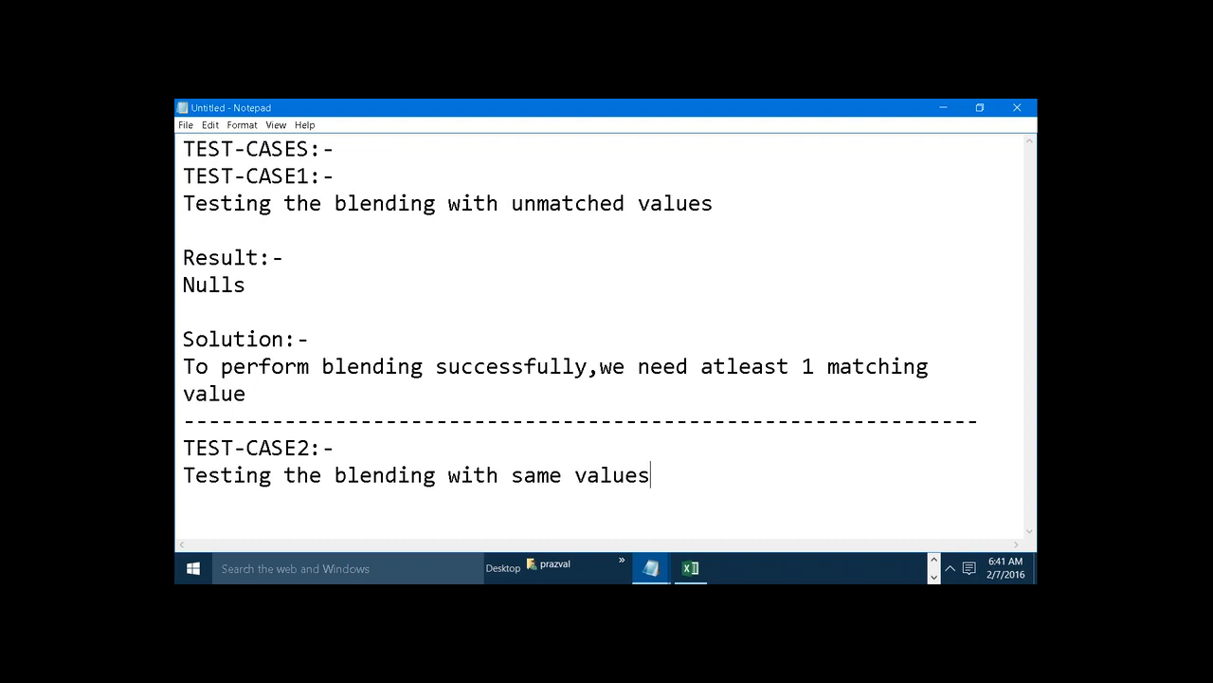
type("in the d")
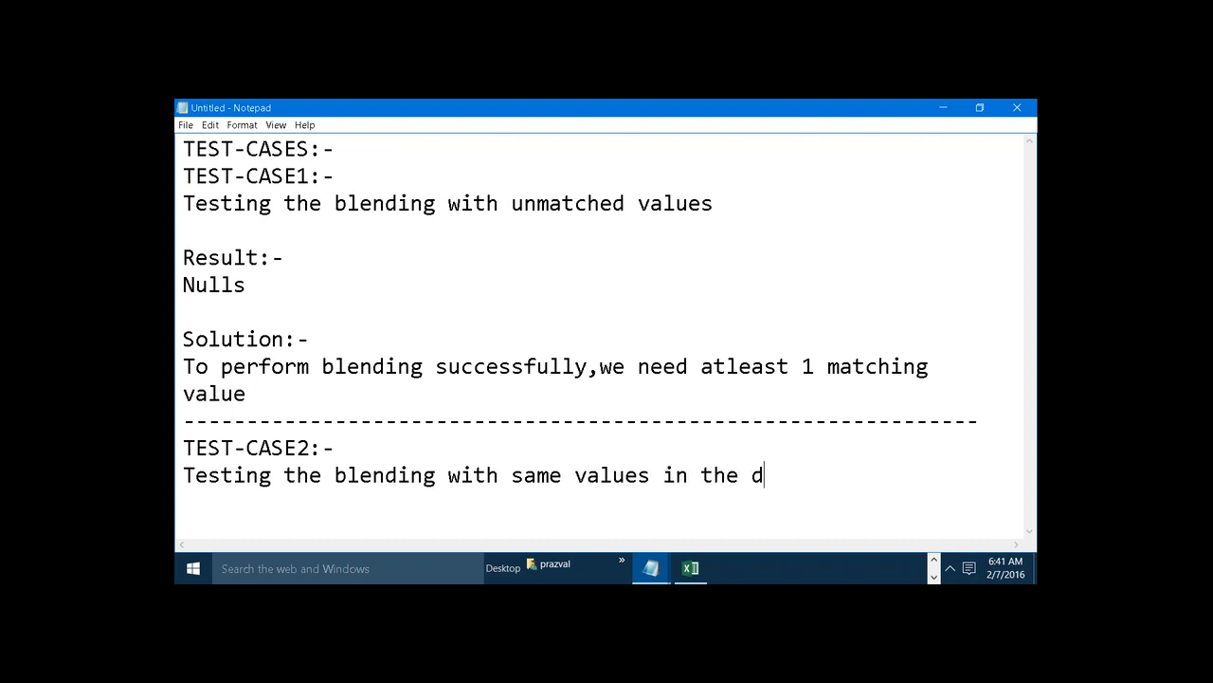
type("ifferent case")
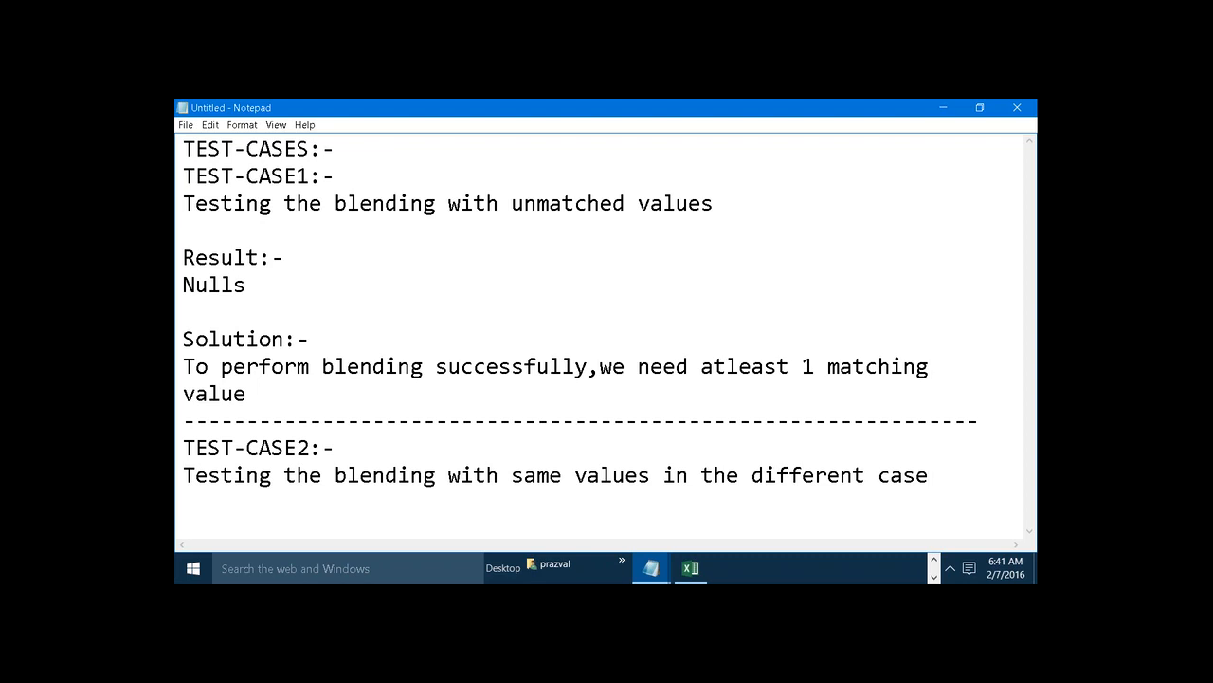
Step: Switch to Excel_File.xlsx in Excel, change the product in cell A2 to lowercase "a" and save the workbook
mouse_move(651, 567)
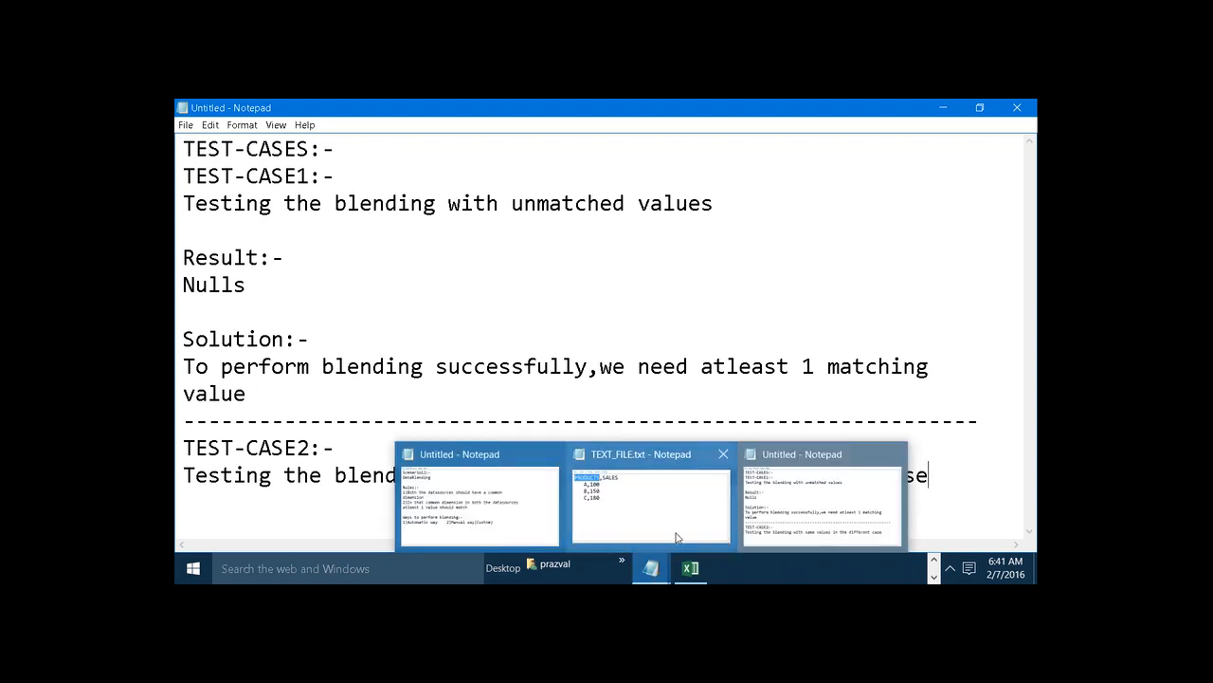
left_click(641, 489)
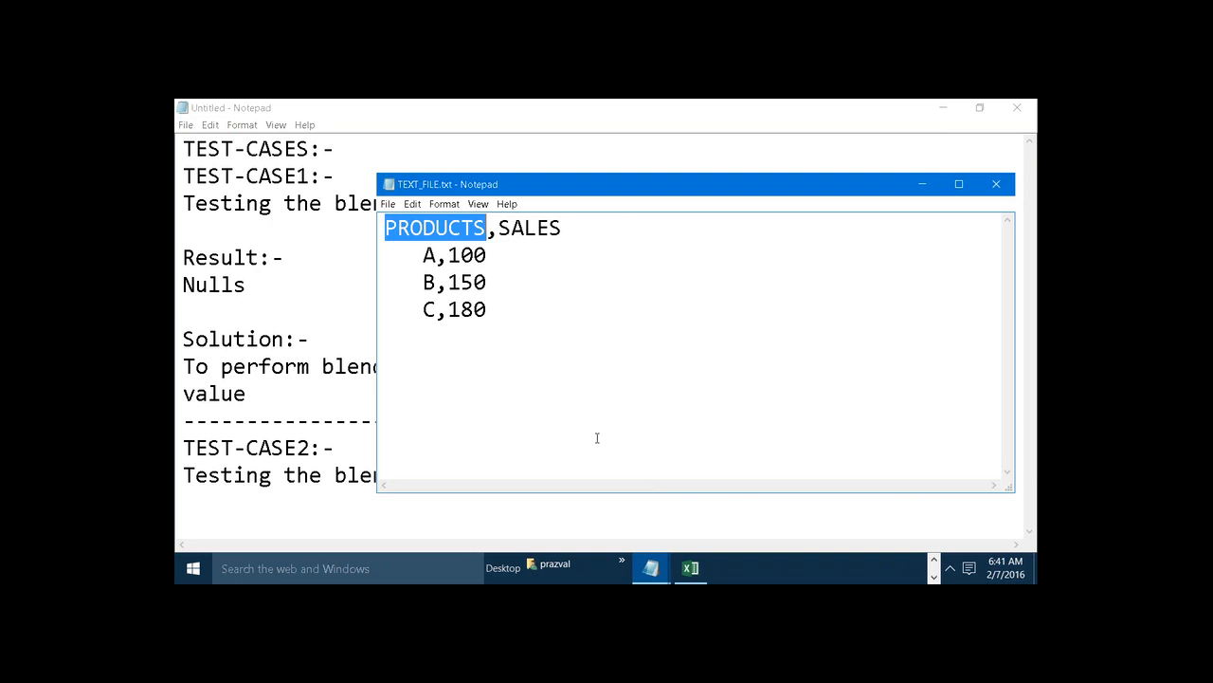
mouse_move(690, 567)
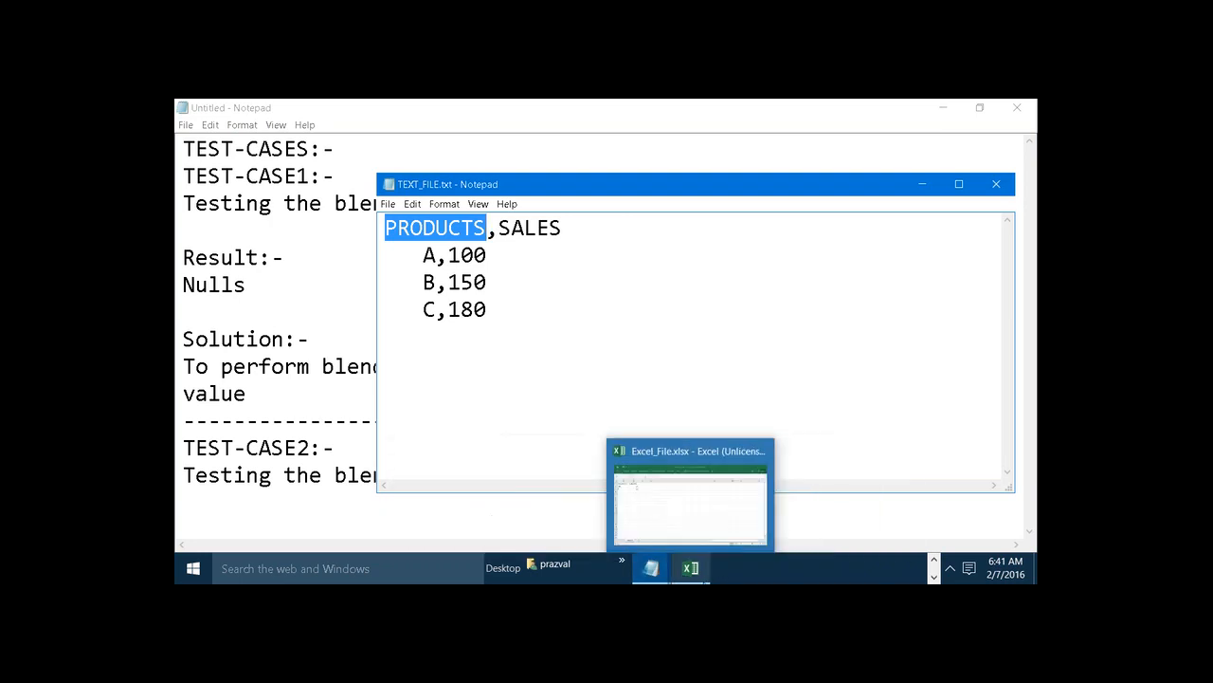
left_click(691, 497)
double_click(220, 221)
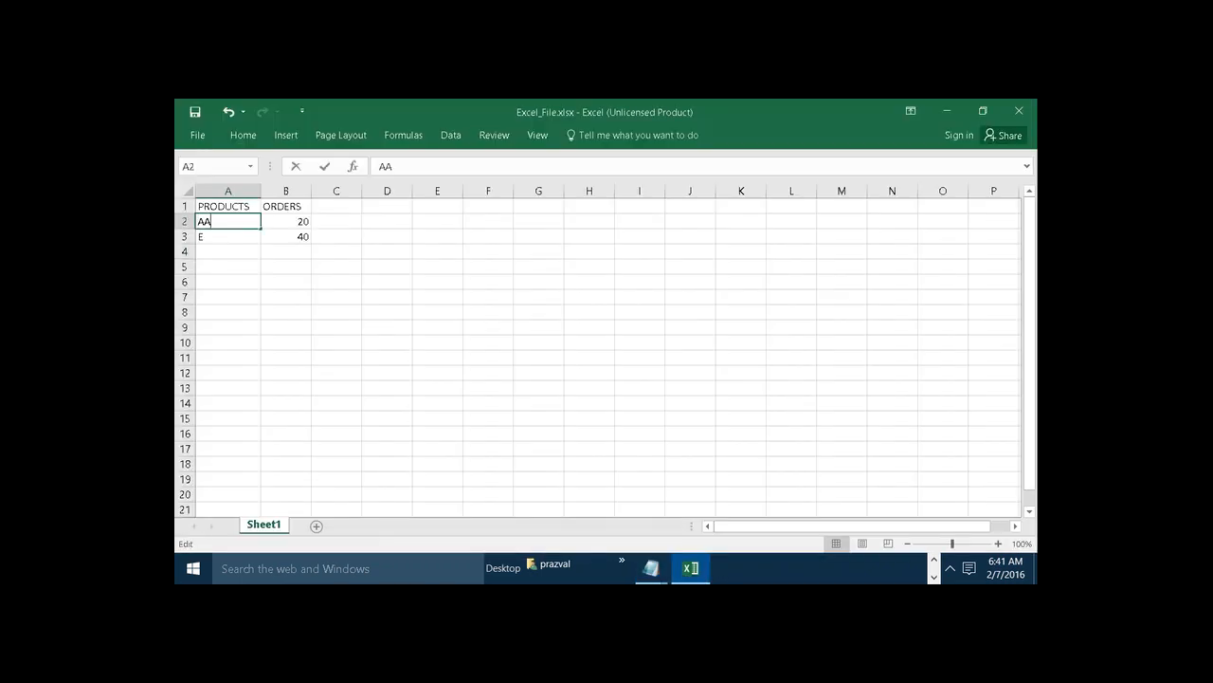
key("BackSpace")
key("BackSpace")
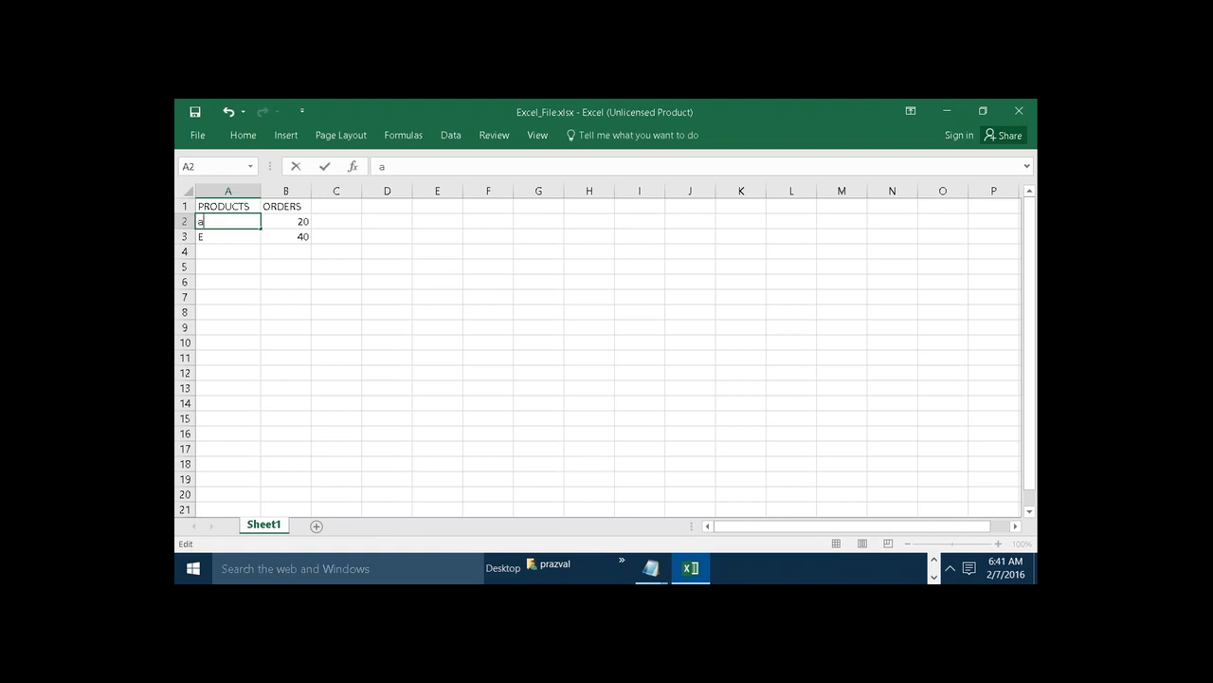
left_click(229, 263)
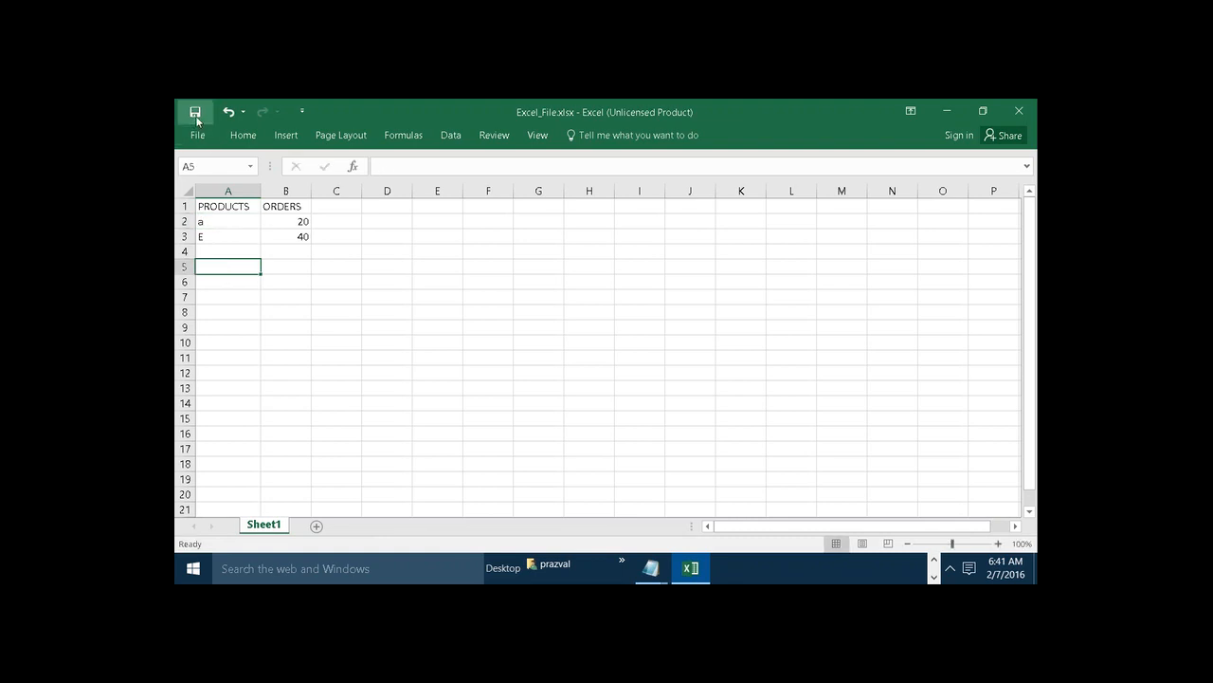
Step: Compare the product values in TEXT_FILE.txt with the workbook, then minimize both windows
mouse_move(650, 567)
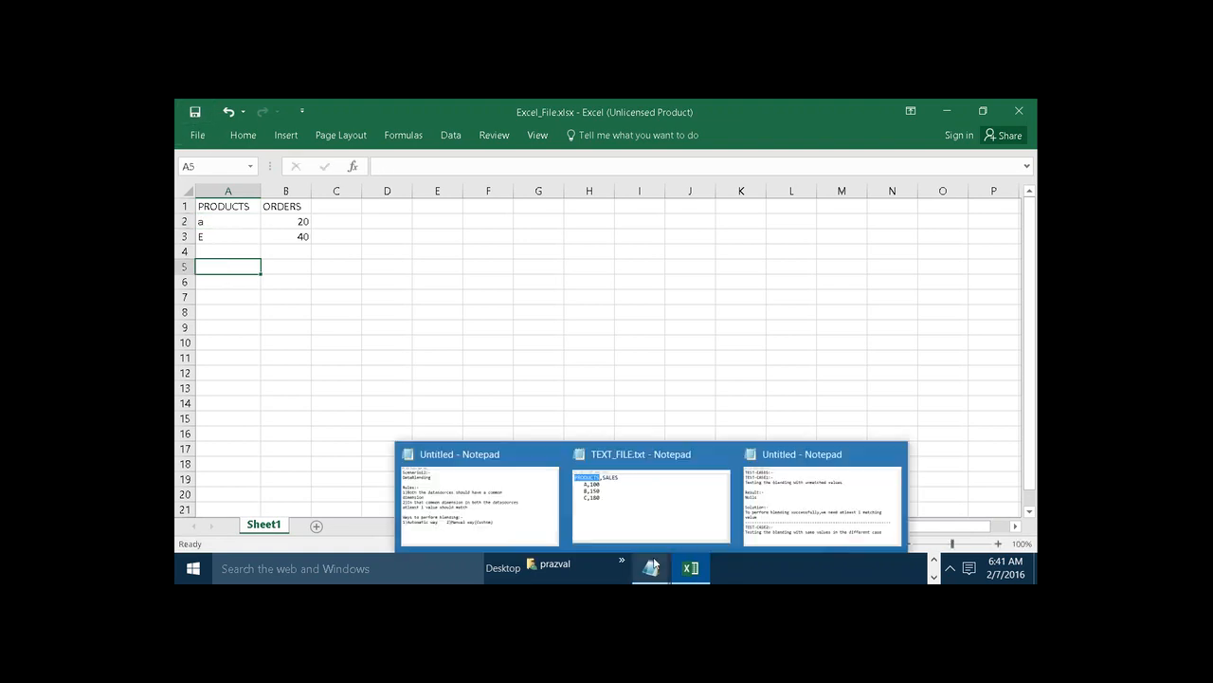
left_click(673, 489)
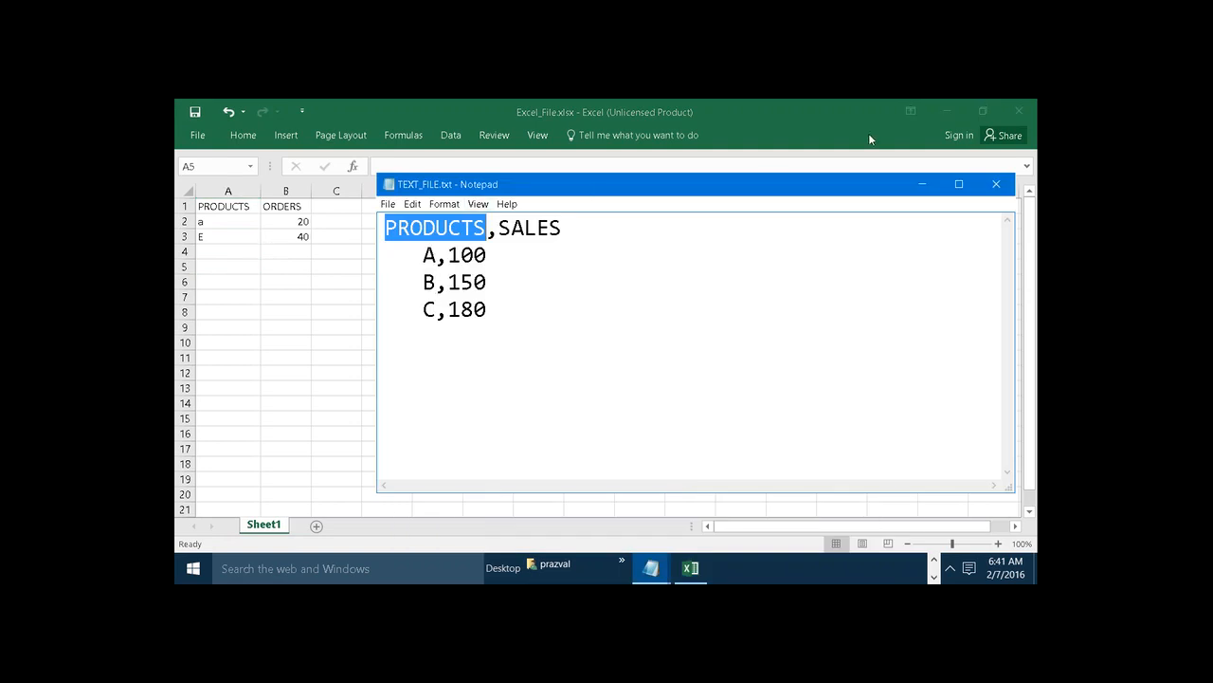
left_click(921, 184)
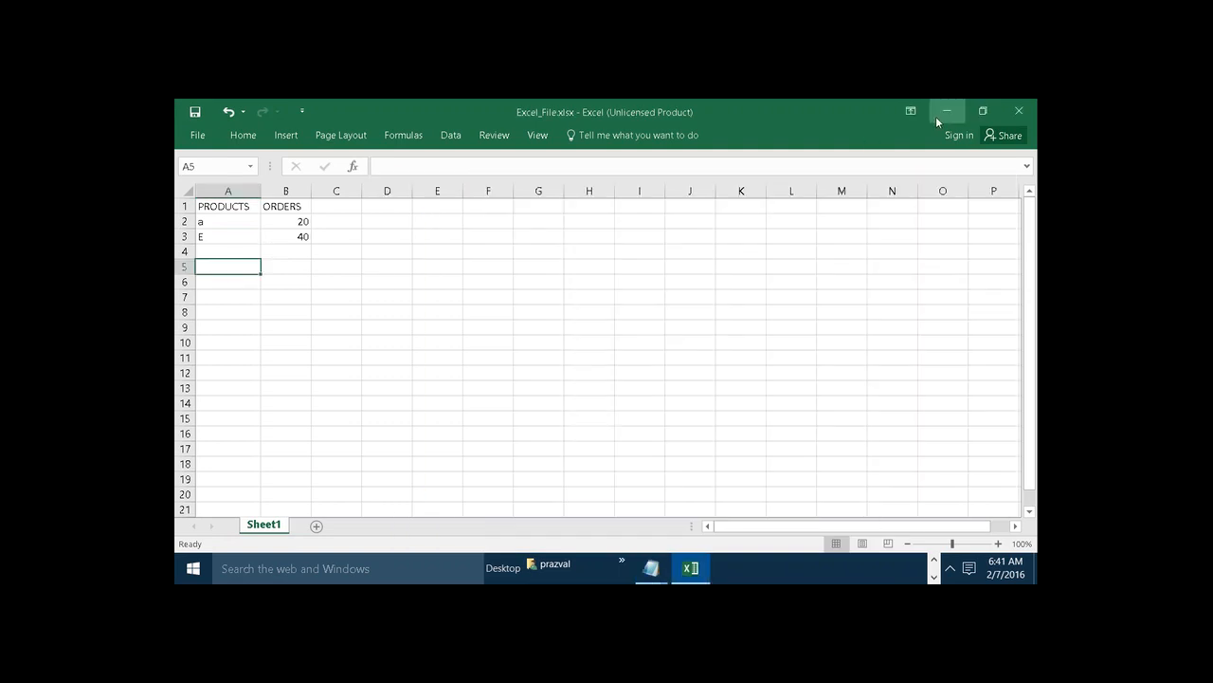
left_click(936, 116)
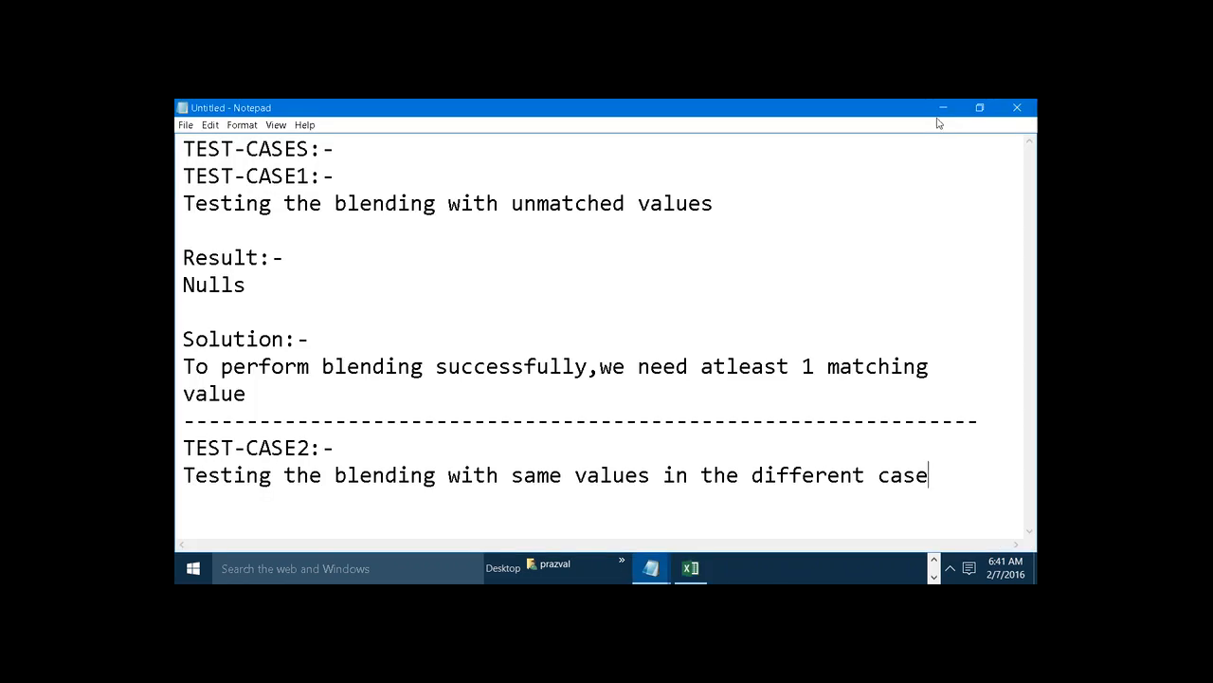
Step: Switch to Book1 in Tableau and add a new worksheet
left_click(934, 563)
mouse_move(884, 566)
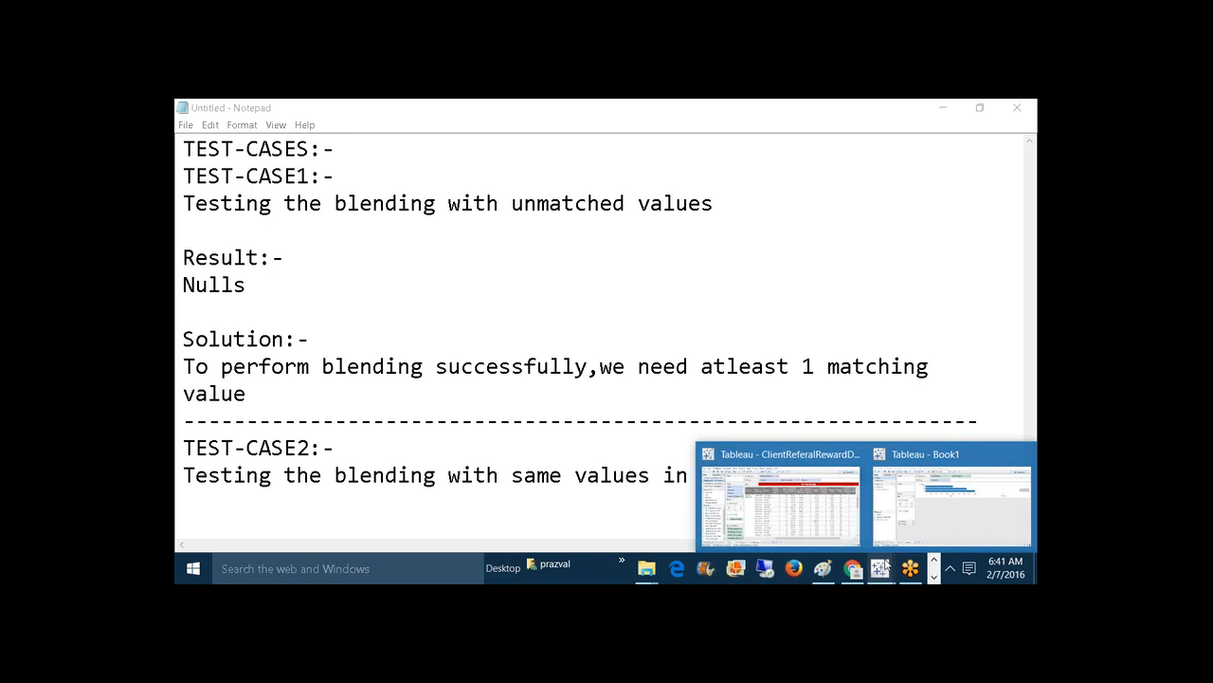
left_click(912, 512)
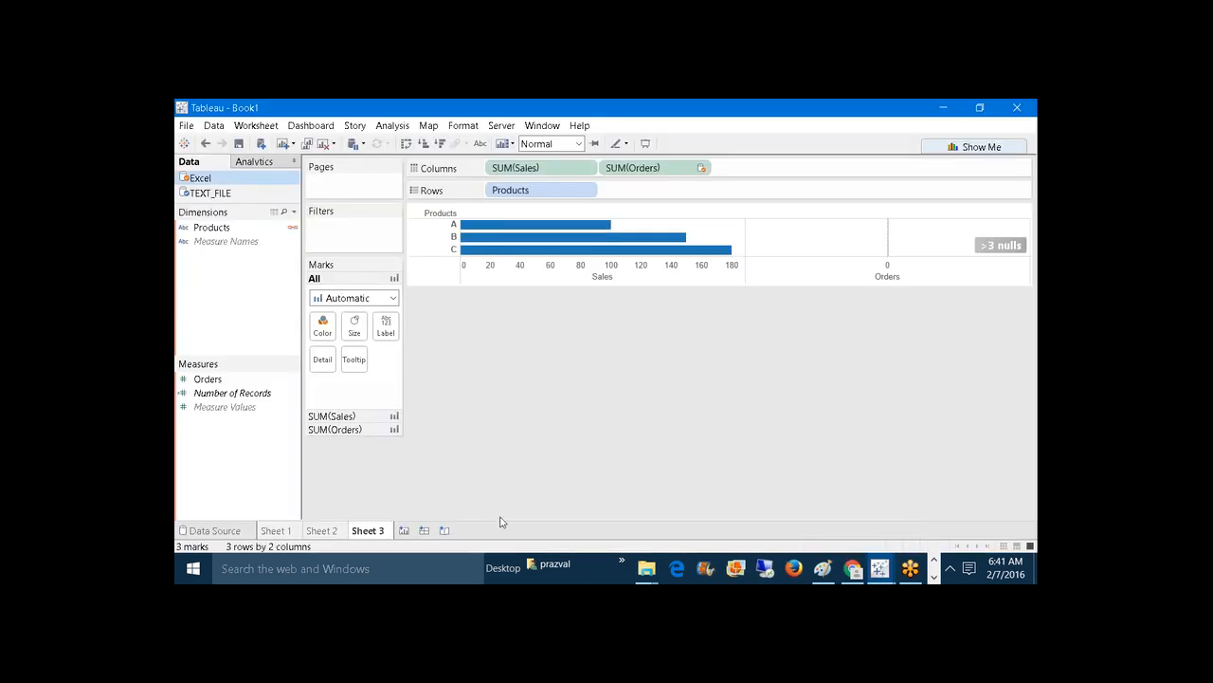
left_click(403, 531)
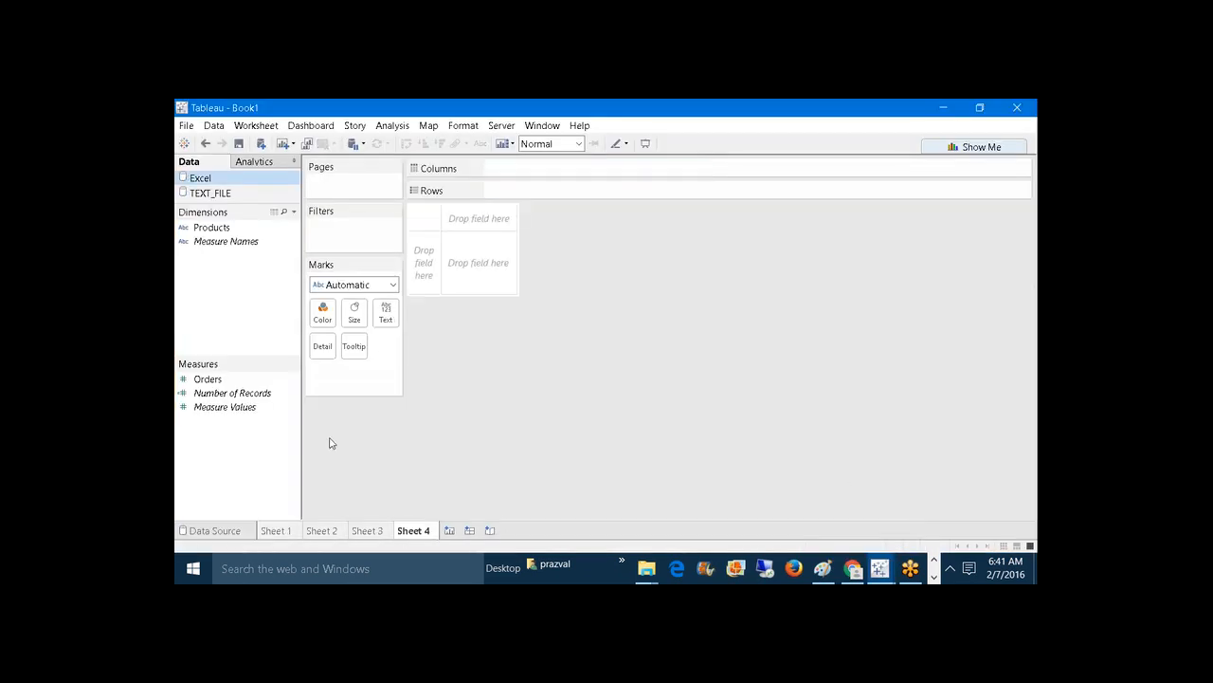
Step: Refresh the Excel data source and view its data to check the product values
right_click(216, 183)
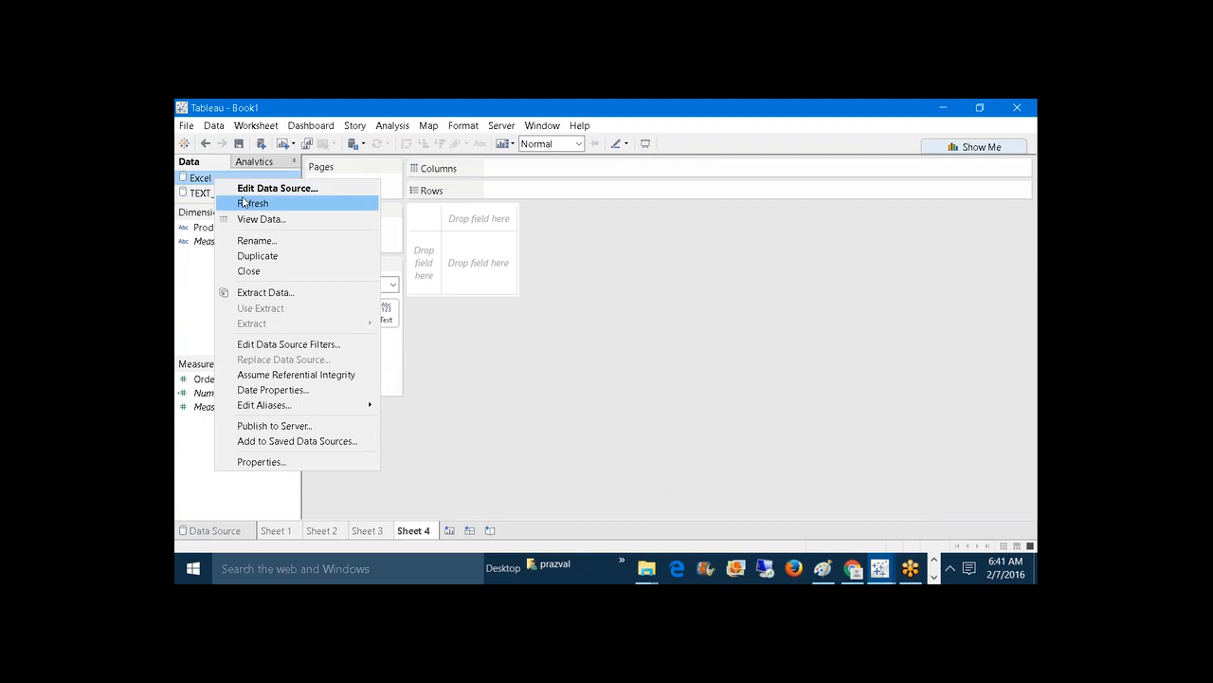
left_click(243, 201)
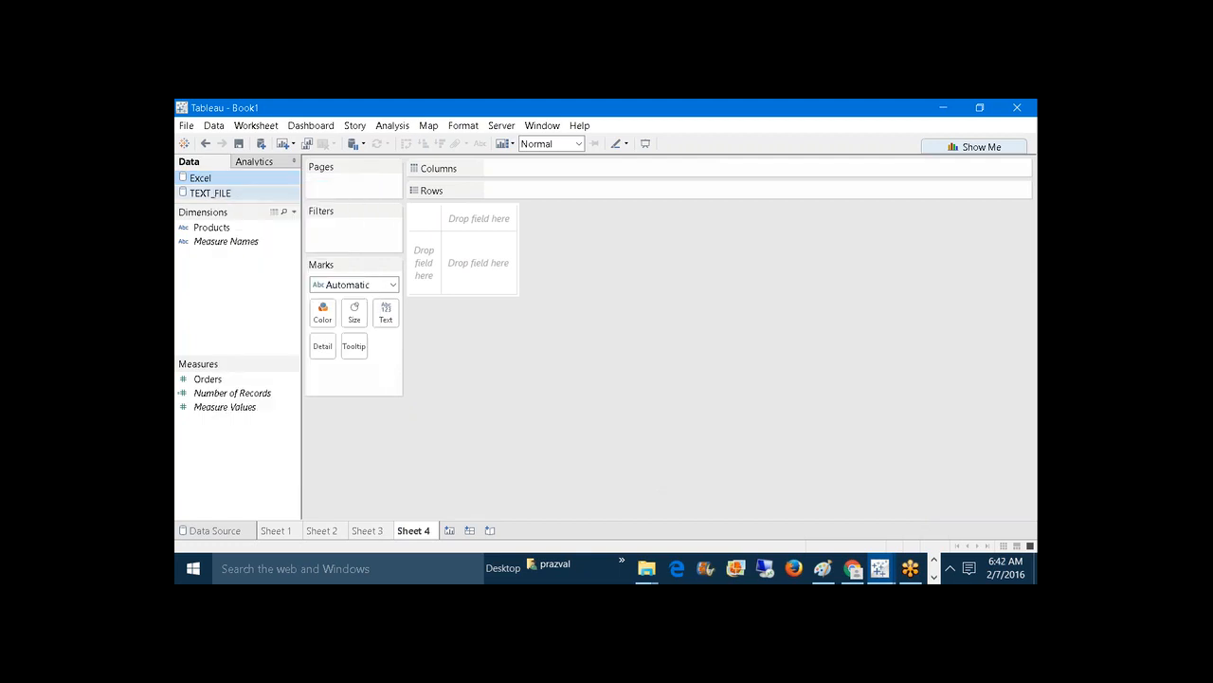
left_click(274, 213)
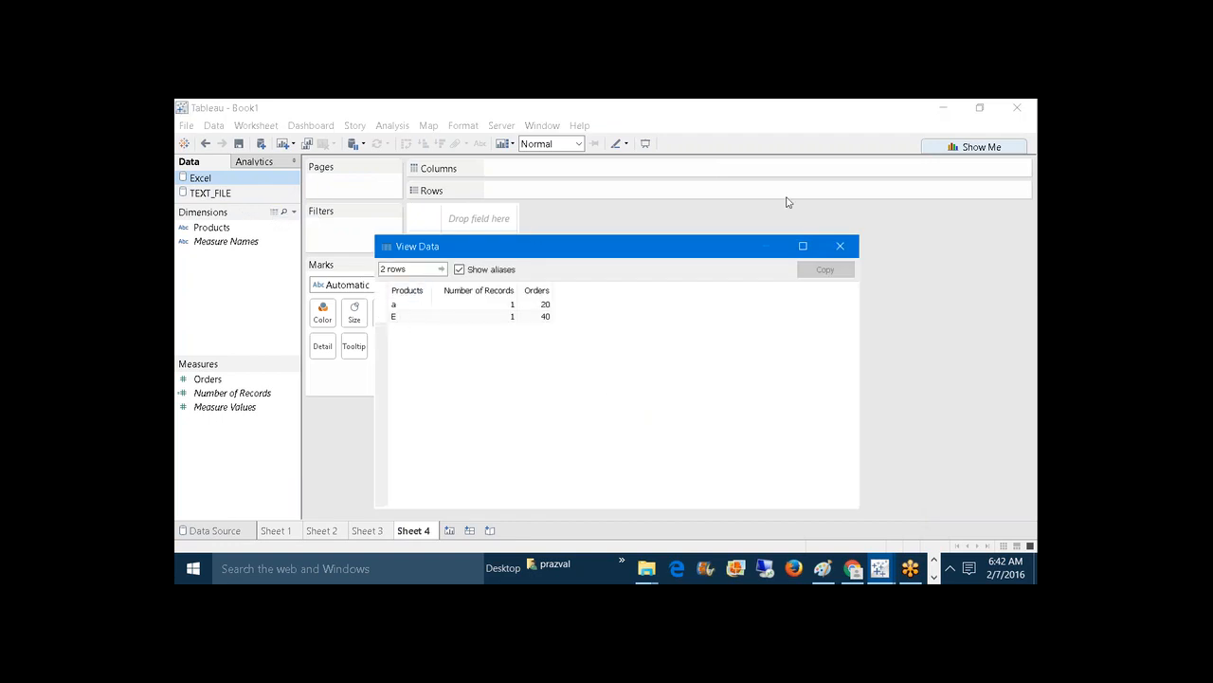
left_click(840, 246)
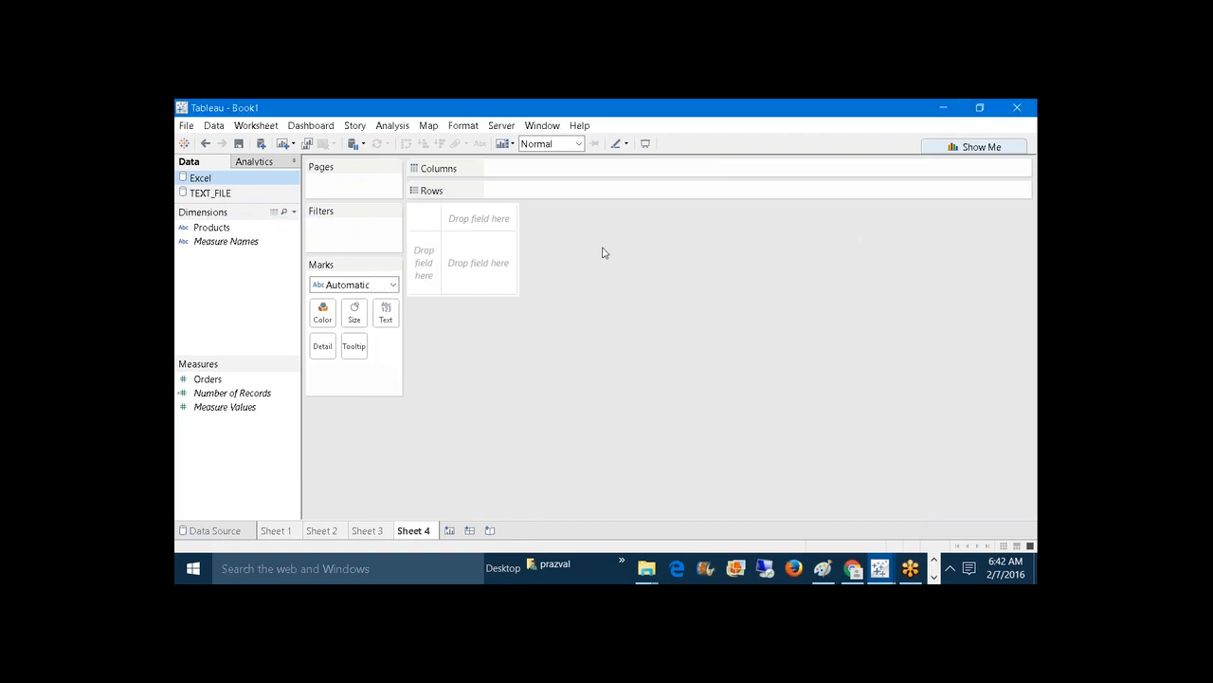
Step: Blend the sources with Products on Rows and Sales on Columns from TEXT_FILE, plus Orders from Excel on Columns
left_click(240, 195)
left_click_drag(226, 228, 523, 191)
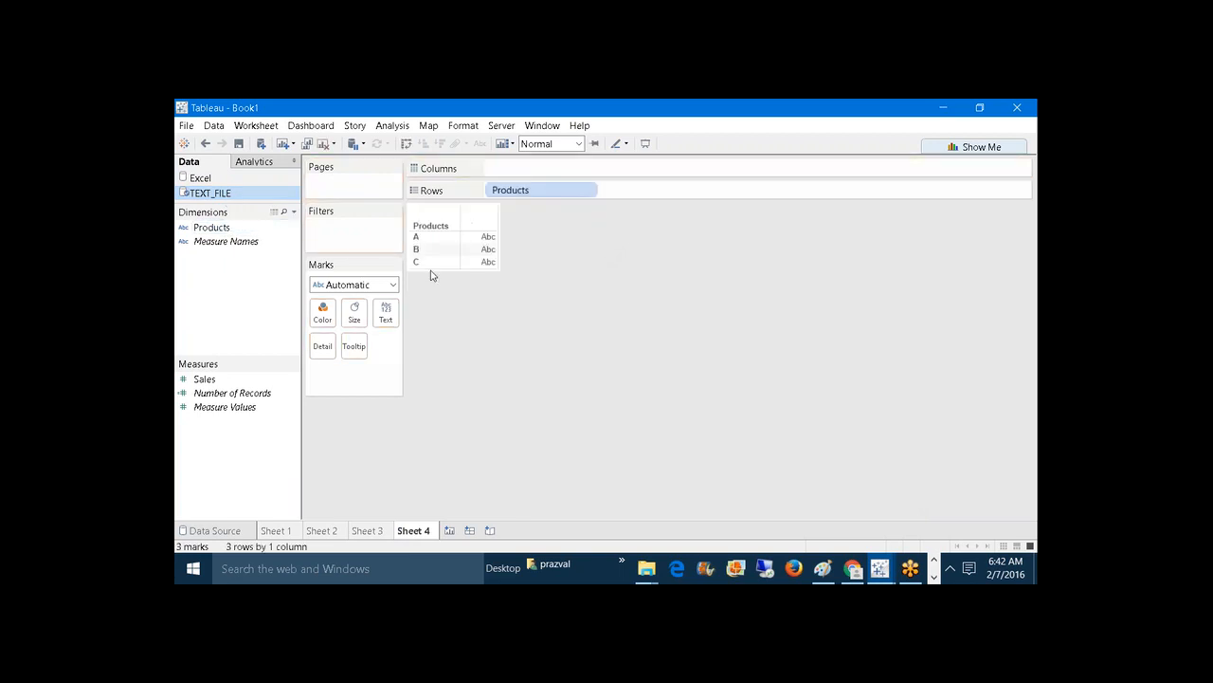
left_click_drag(201, 378, 548, 169)
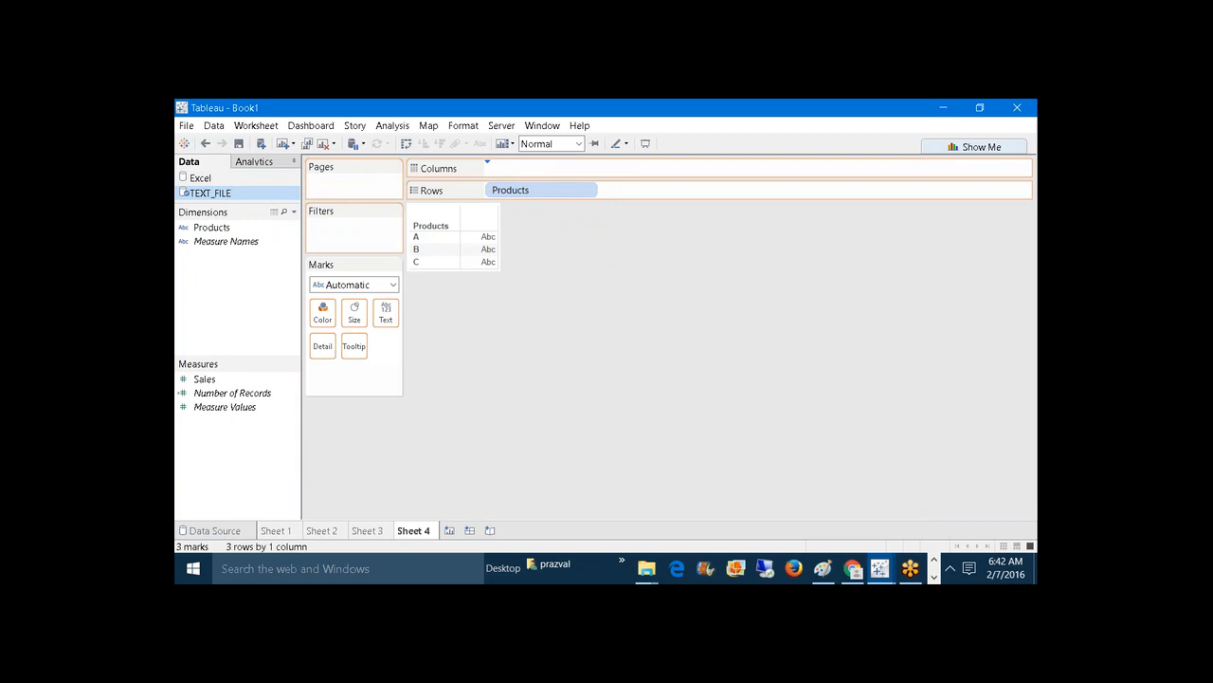
left_click(205, 179)
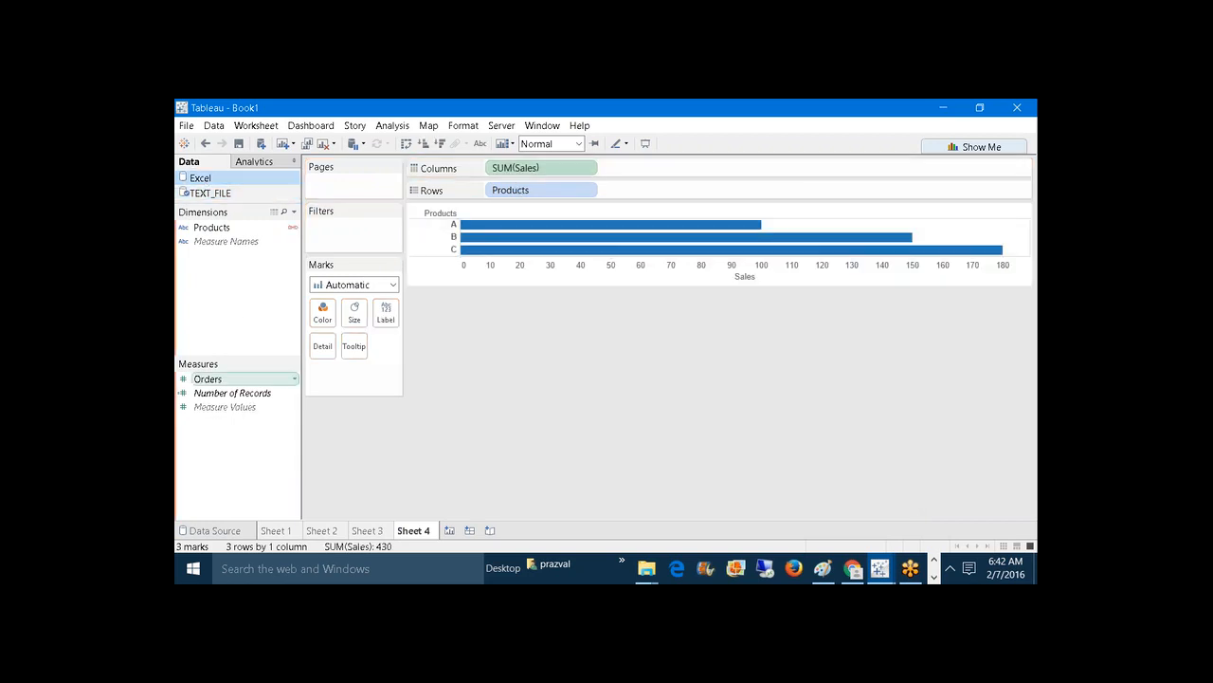
mouse_move(208, 378)
left_mouse_down()
mouse_move(415, 345)
mouse_move(621, 204)
mouse_move(648, 161)
left_mouse_up()
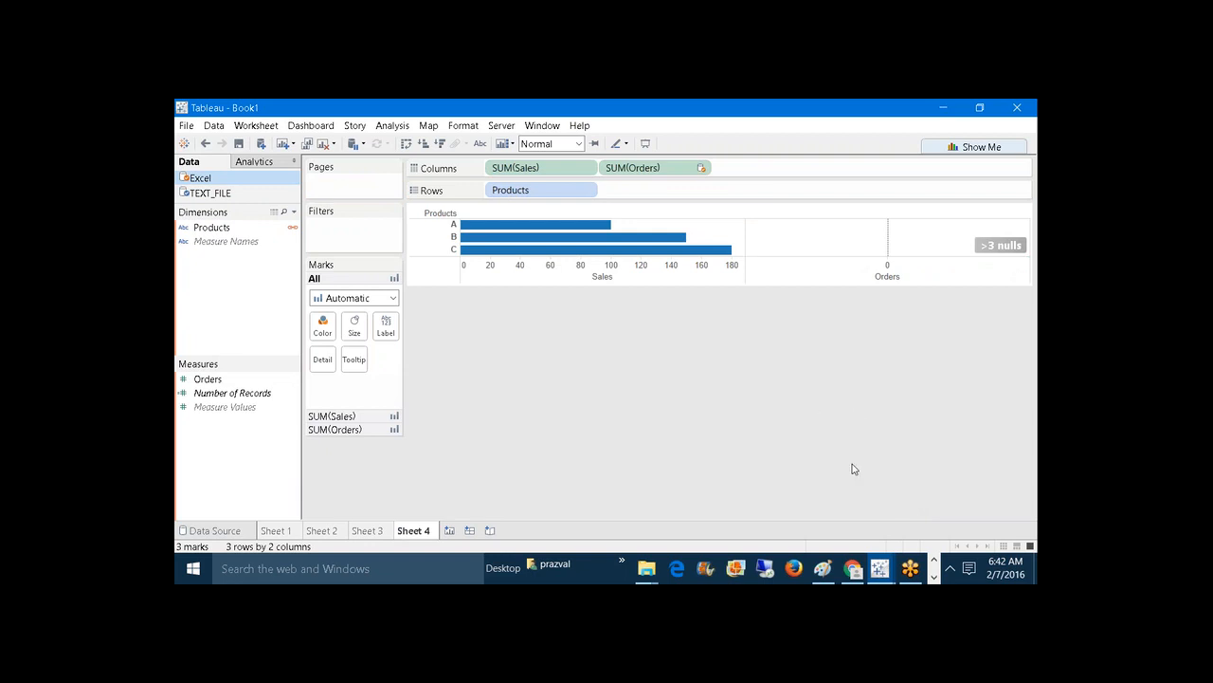
Step: Switch to the Notepad note that holds the test cases
left_click(934, 575)
mouse_move(697, 548)
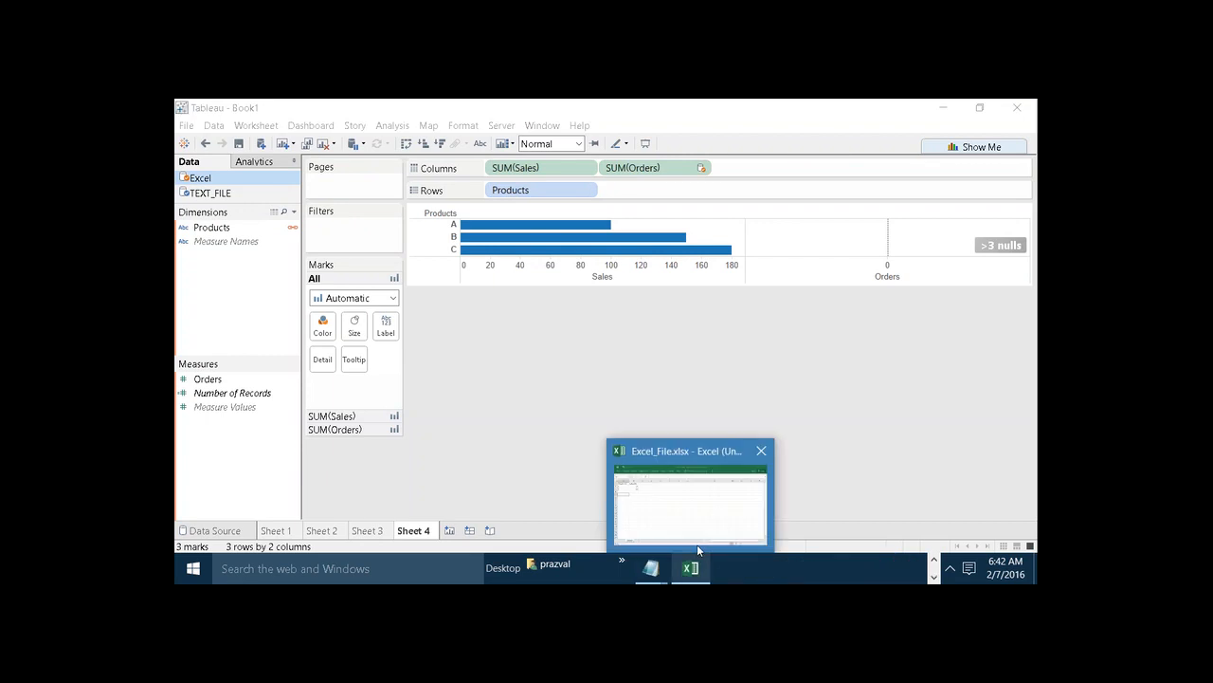
mouse_move(664, 571)
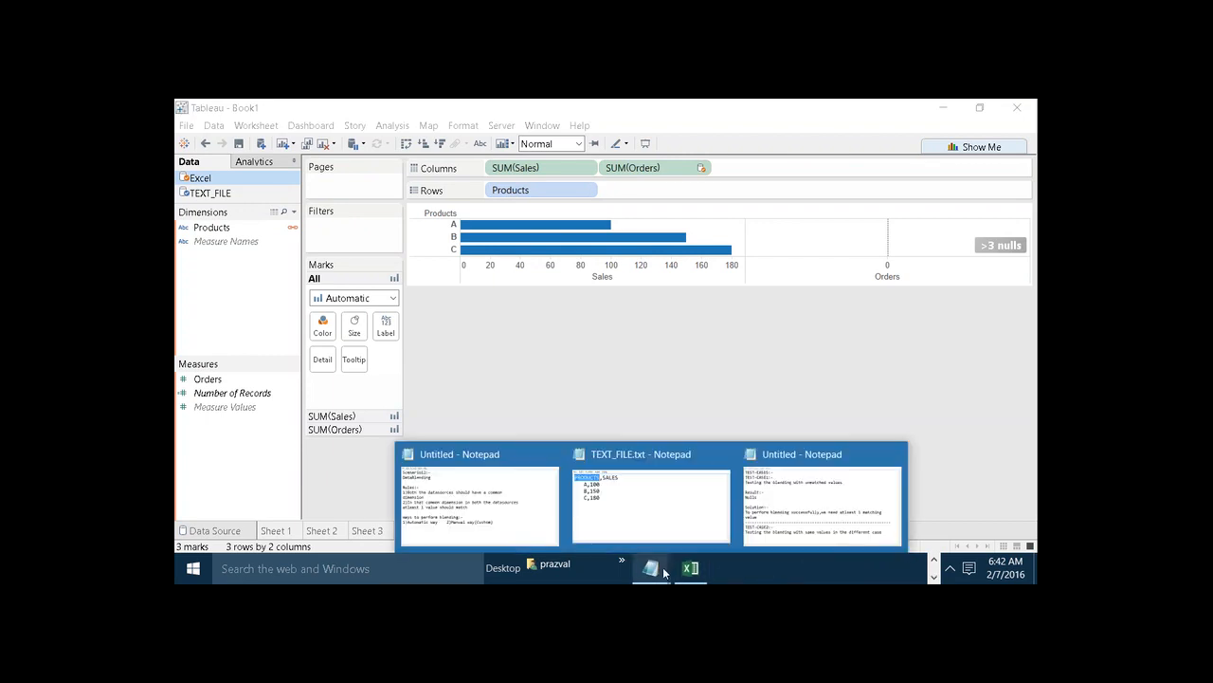
left_click(701, 531)
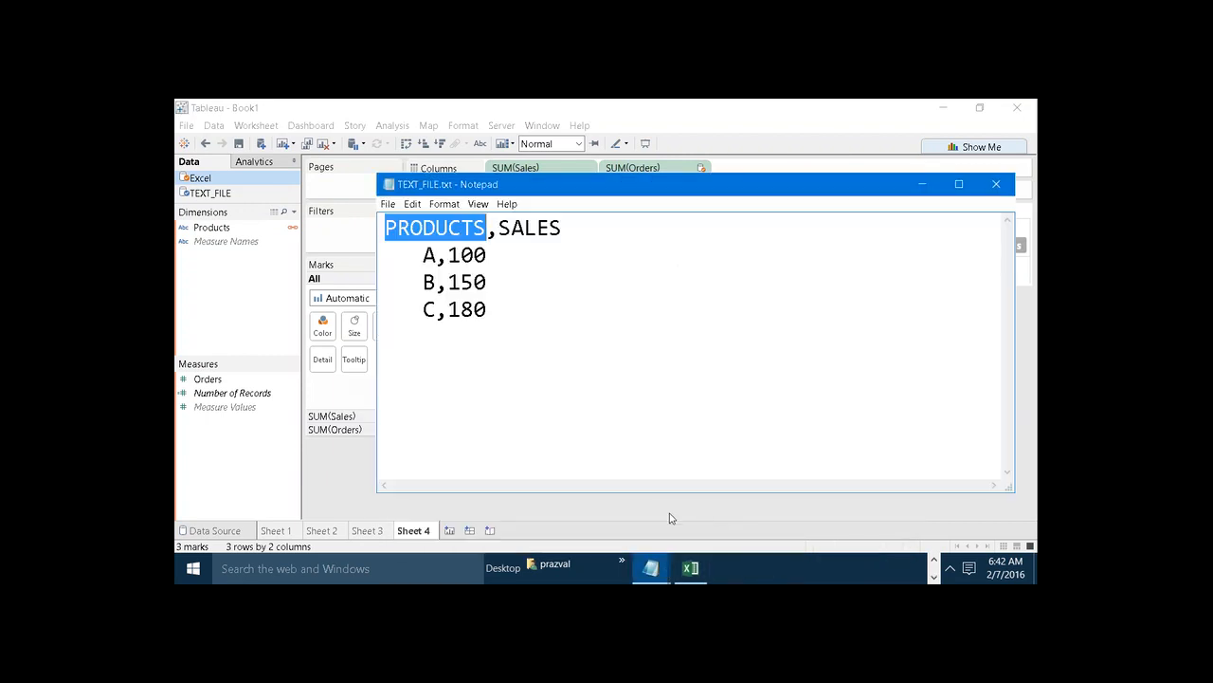
mouse_move(661, 566)
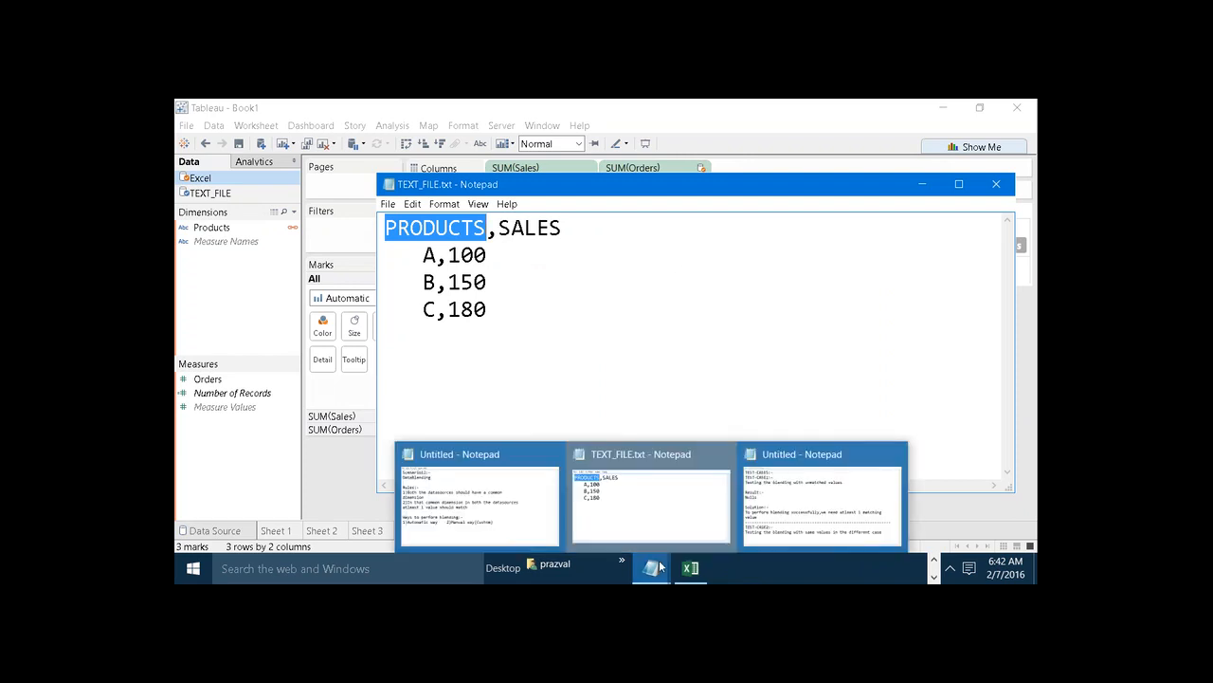
left_click(617, 488)
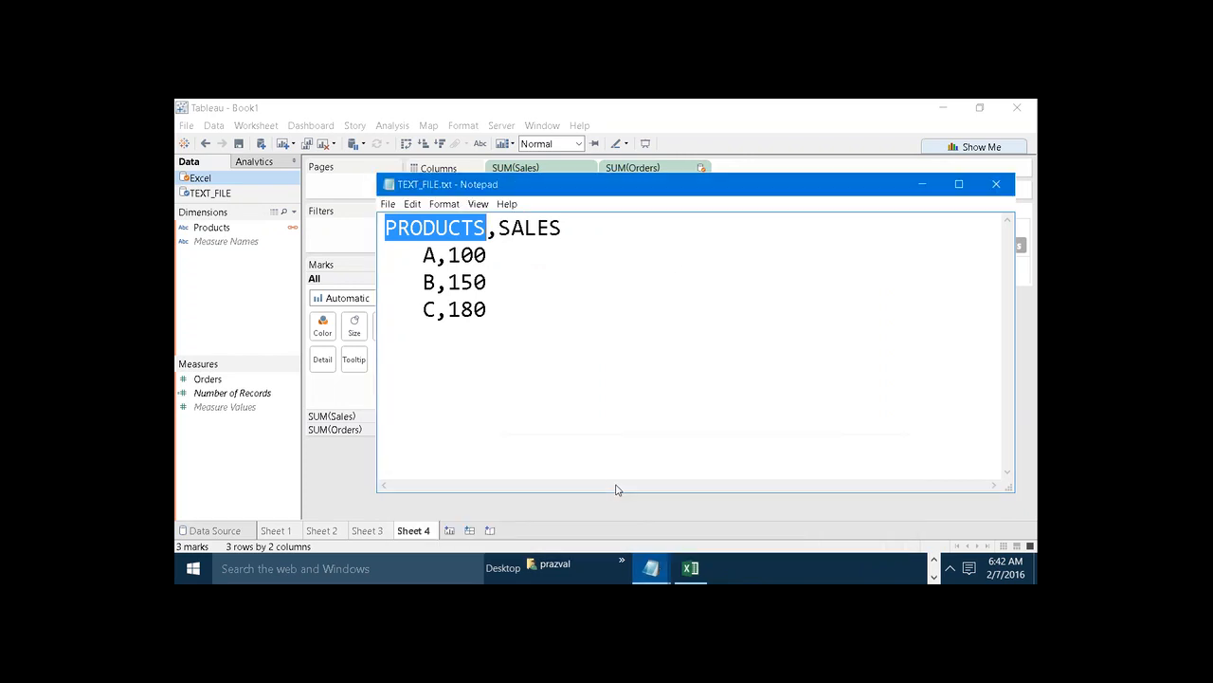
mouse_move(650, 566)
left_click(823, 495)
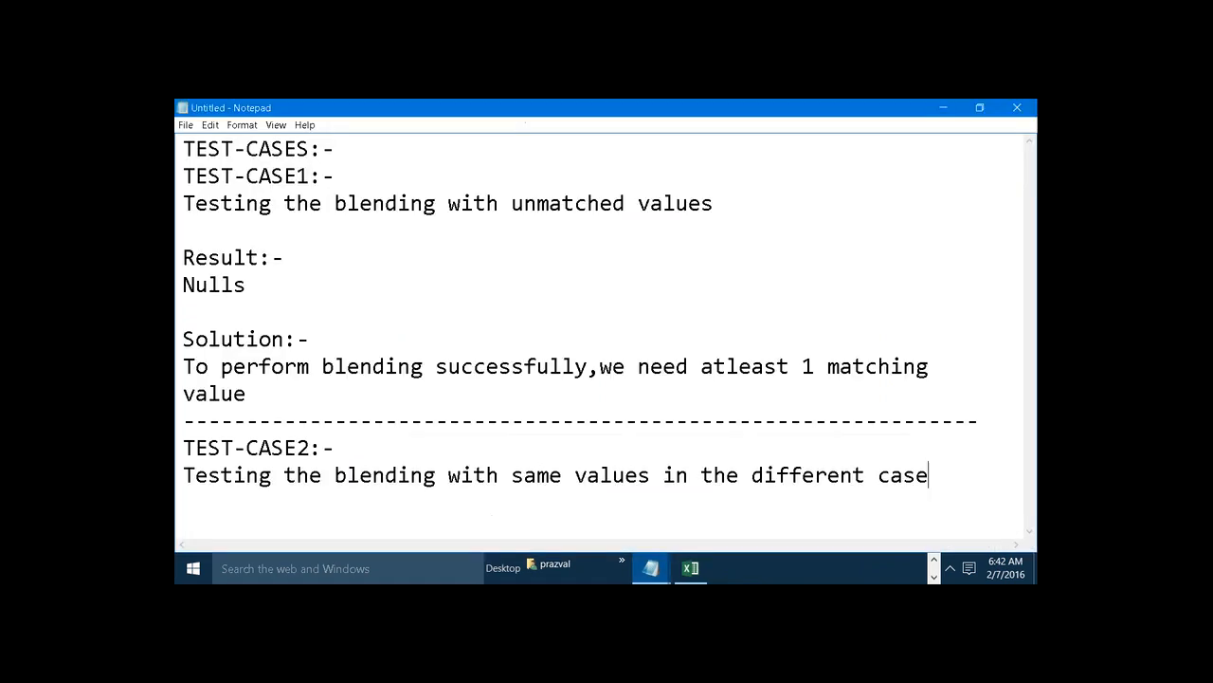
Step: Add a "Result:-" heading below the second test case's description, leaving a blank line between them
left_click(907, 478)
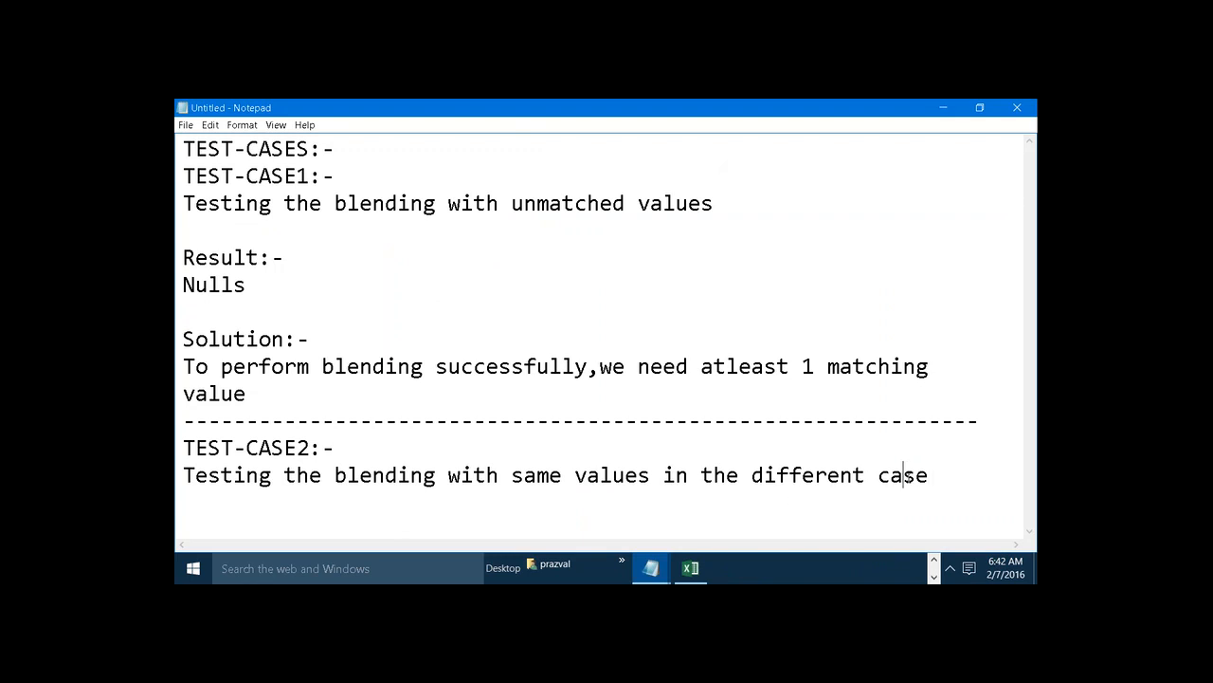
left_click(938, 476)
key("Return")
key("Return")
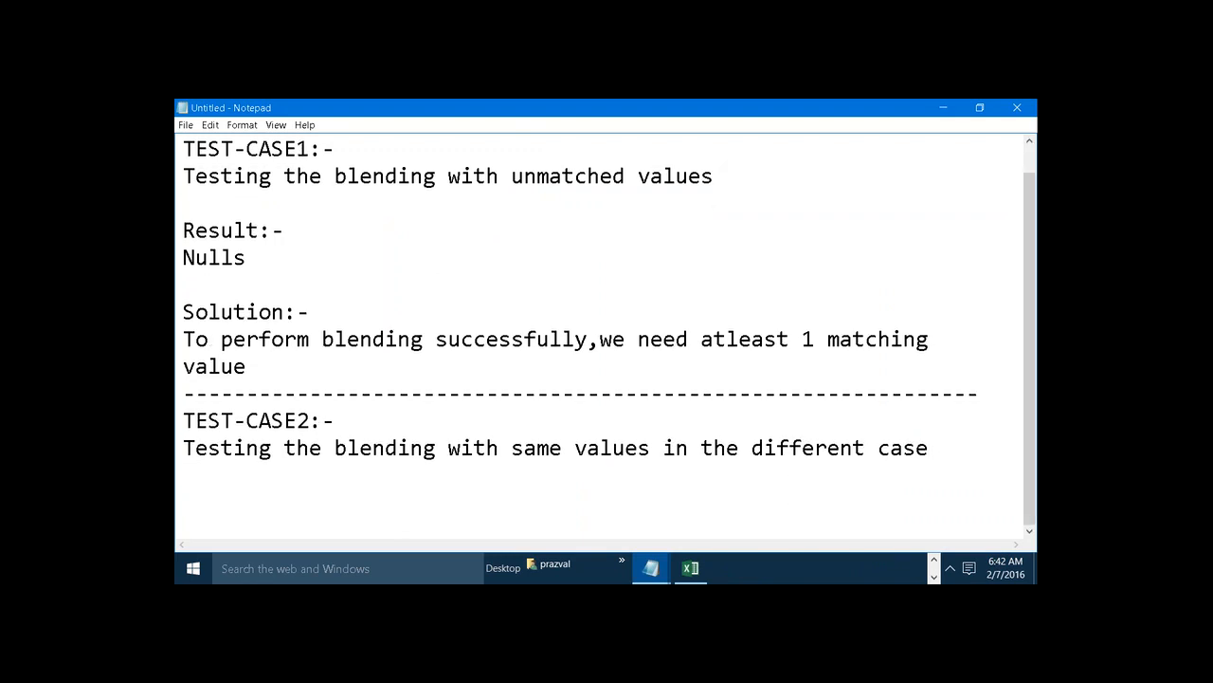
type("Result:-")
key("Return")
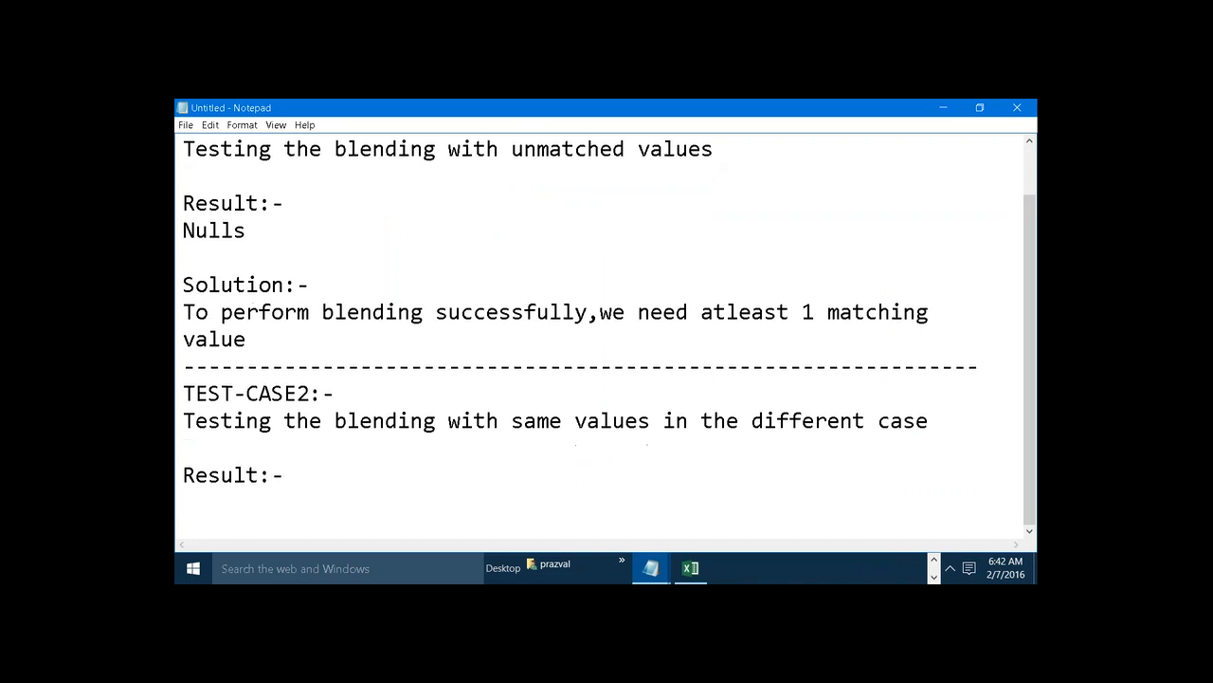
Step: Record the second test case's result as "Nulls,Datablending is case-sensitive"
type("Nulls,Databl")
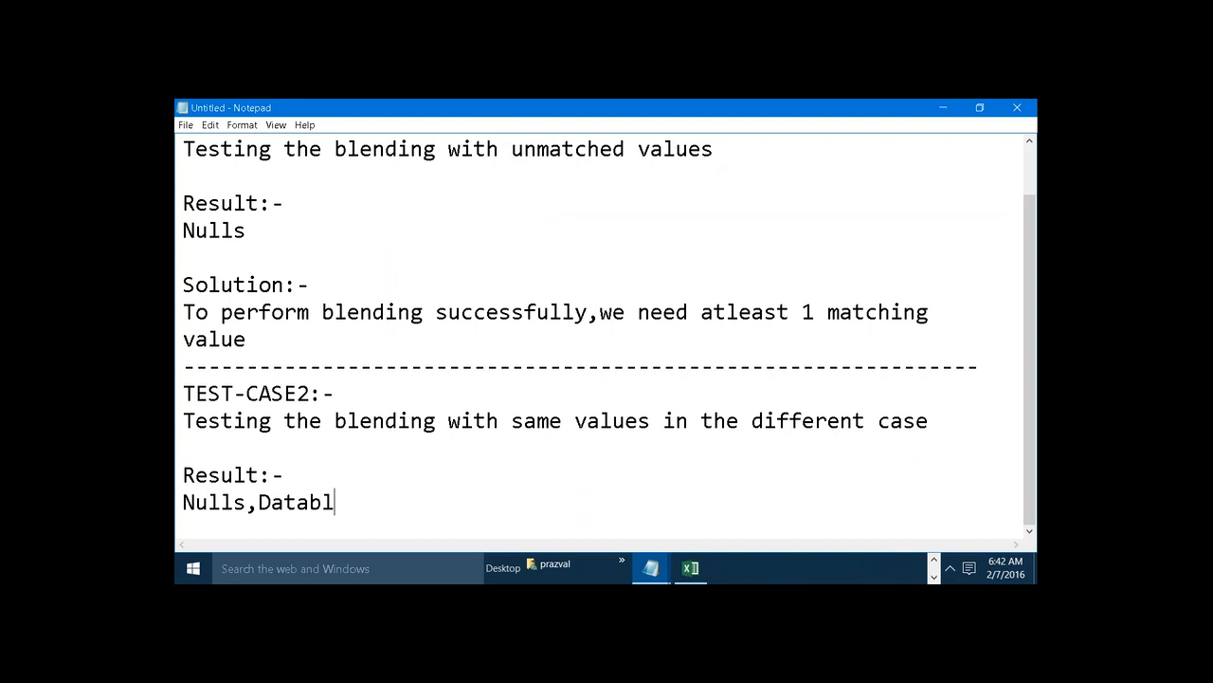
type("enidn")
key("BackSpace")
key("BackSpace")
key("BackSpace")
type("ding is ")
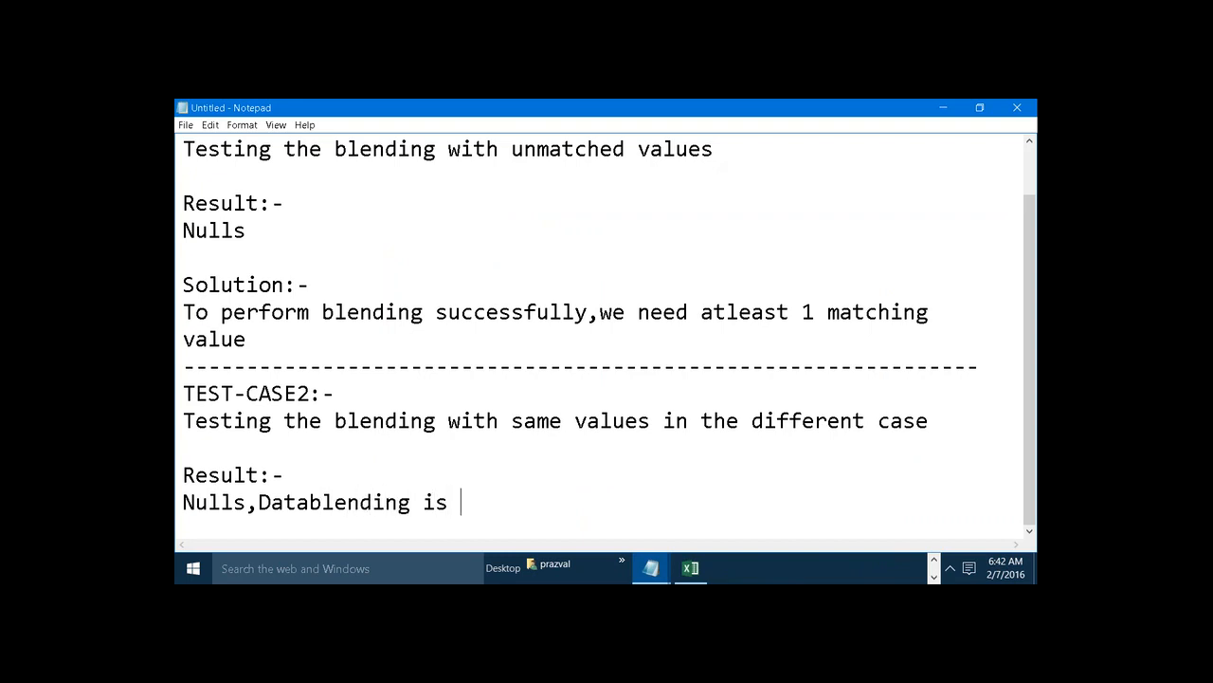
type("case-se")
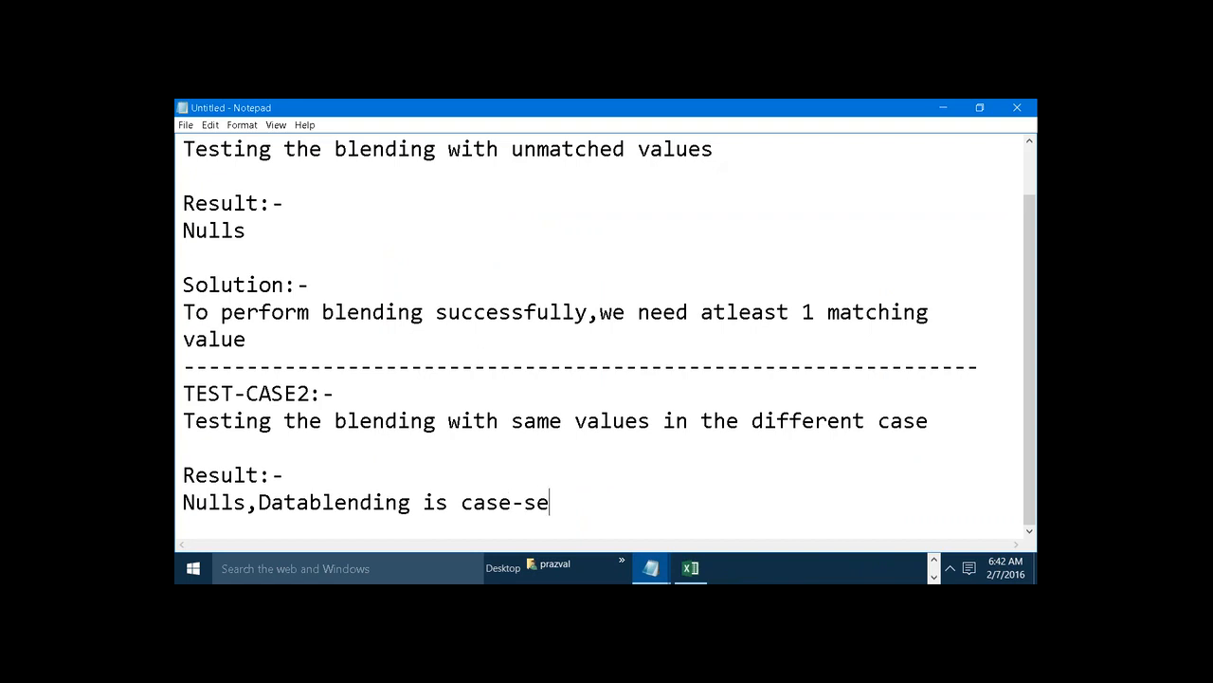
type("ns")
key("BackSpace")
type("nsitive")
Step: Add a "Solution:-" heading below the second test case's result, leaving a blank line between them
key("Return")
key("Return")
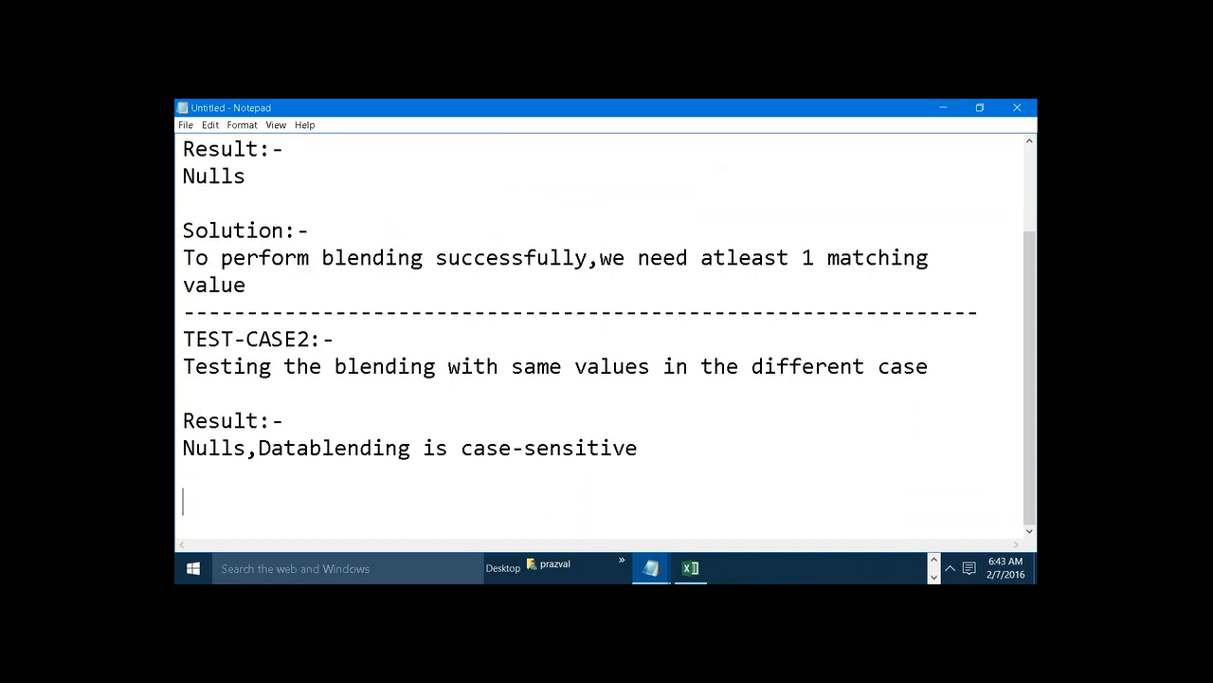
type("Solution:")
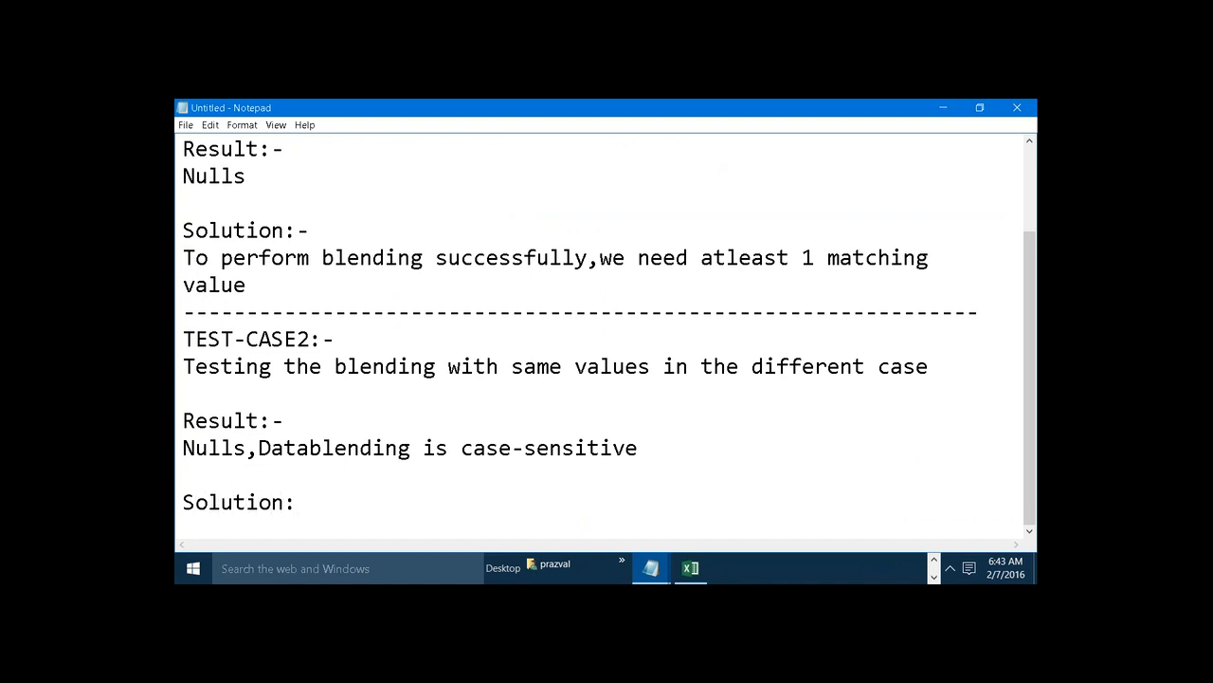
type("-")
key("Return")
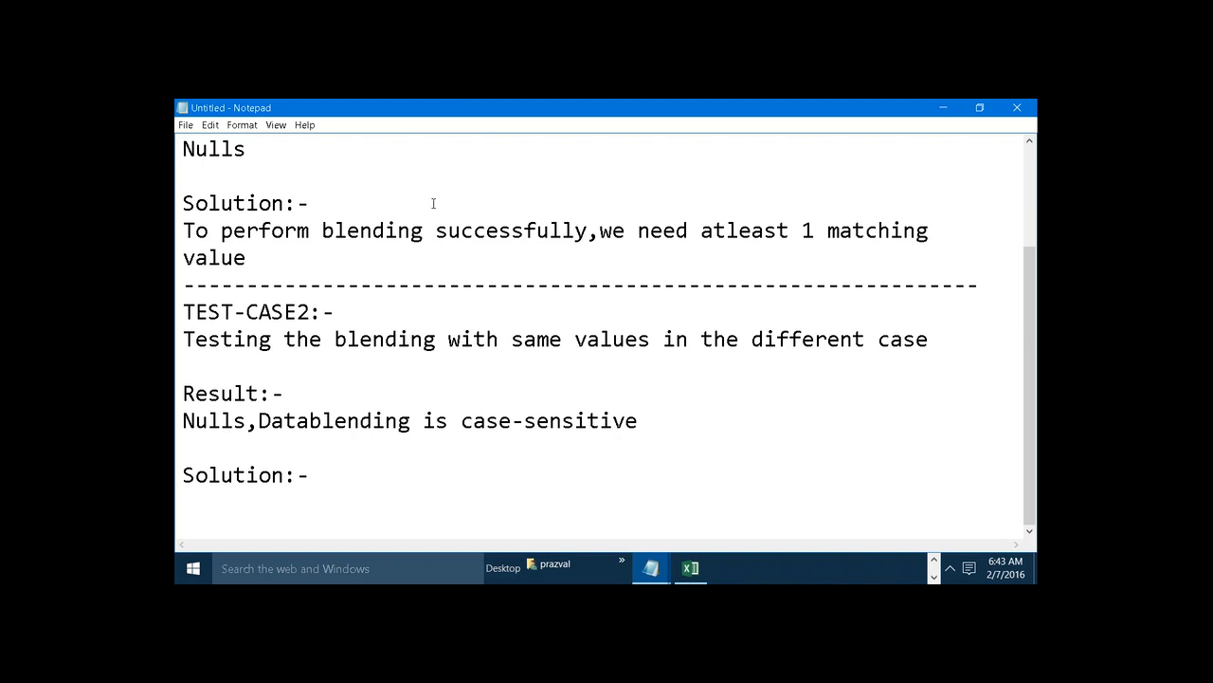
Step: Copy the first test case's solution sentence and paste it under the second test case's "Solution:-" heading
left_click_drag(186, 230, 262, 255)
key("ctrl+c")
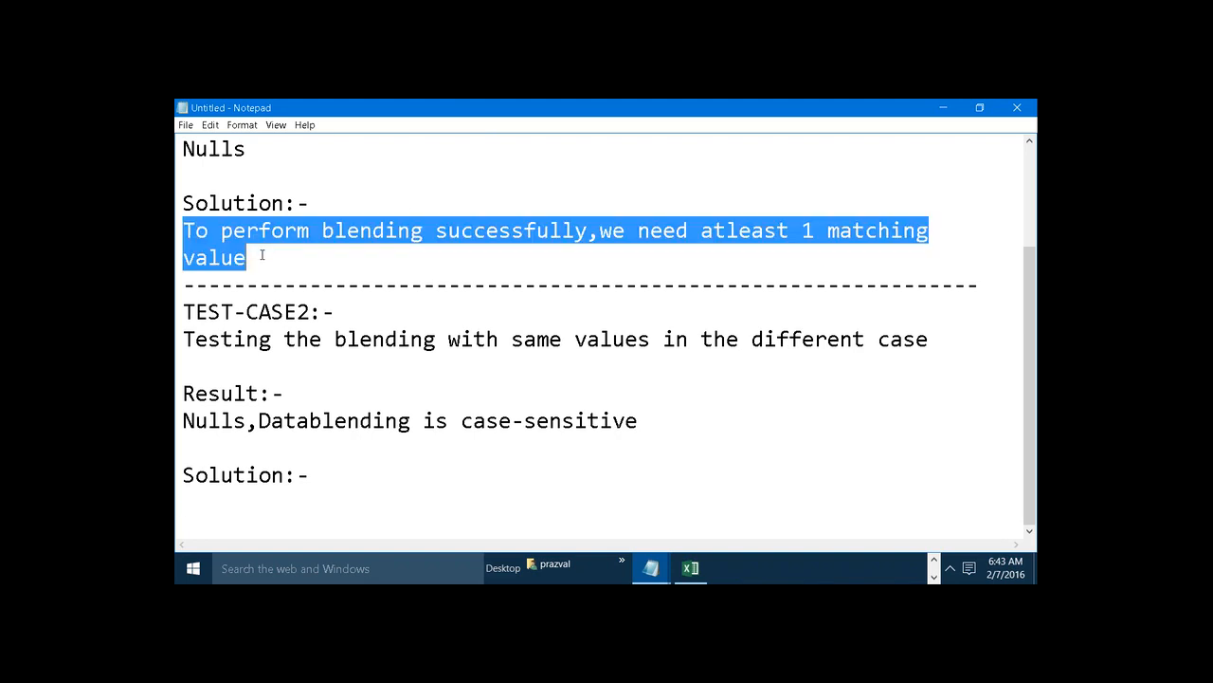
left_click(316, 464)
key("Return")
key("ctrl+v")
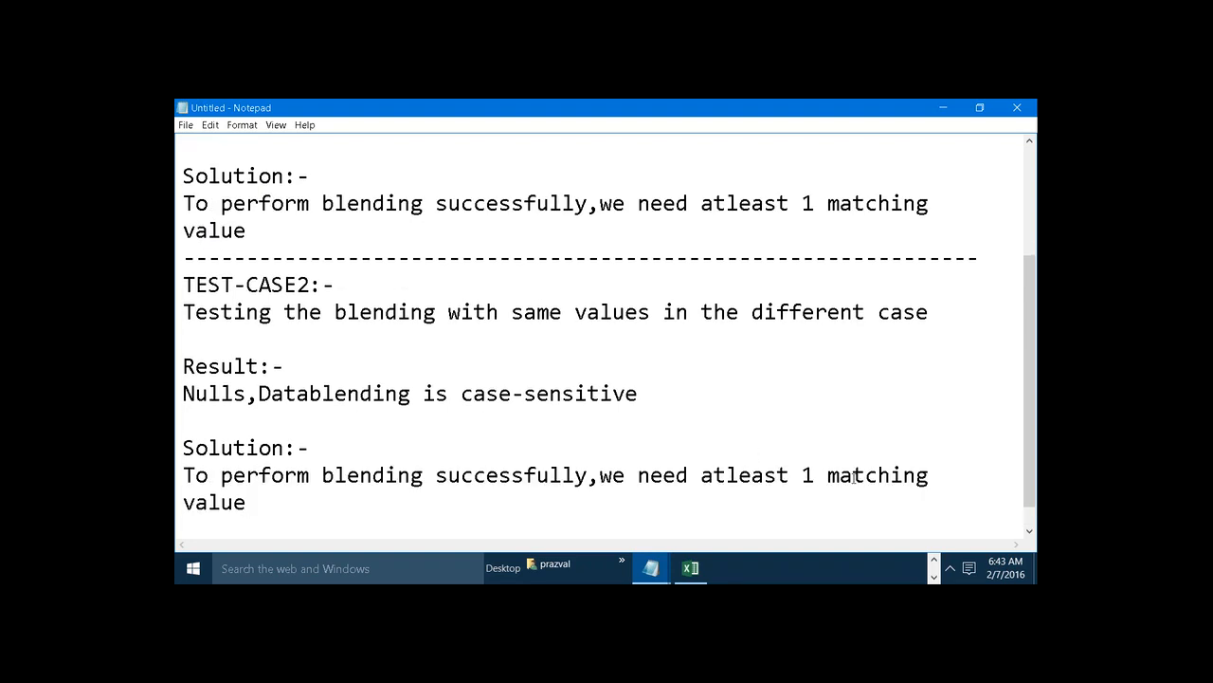
Step: Remove "atleast 1" from the pasted solution sentence and bring "value" up onto the same line as "matching"
key("BackSpace")
key("BackSpace")
key("BackSpace")
key("BackSpace")
key("BackSpace")
key("BackSpace")
key("BackSpace")
key("BackSpace")
key("BackSpace")
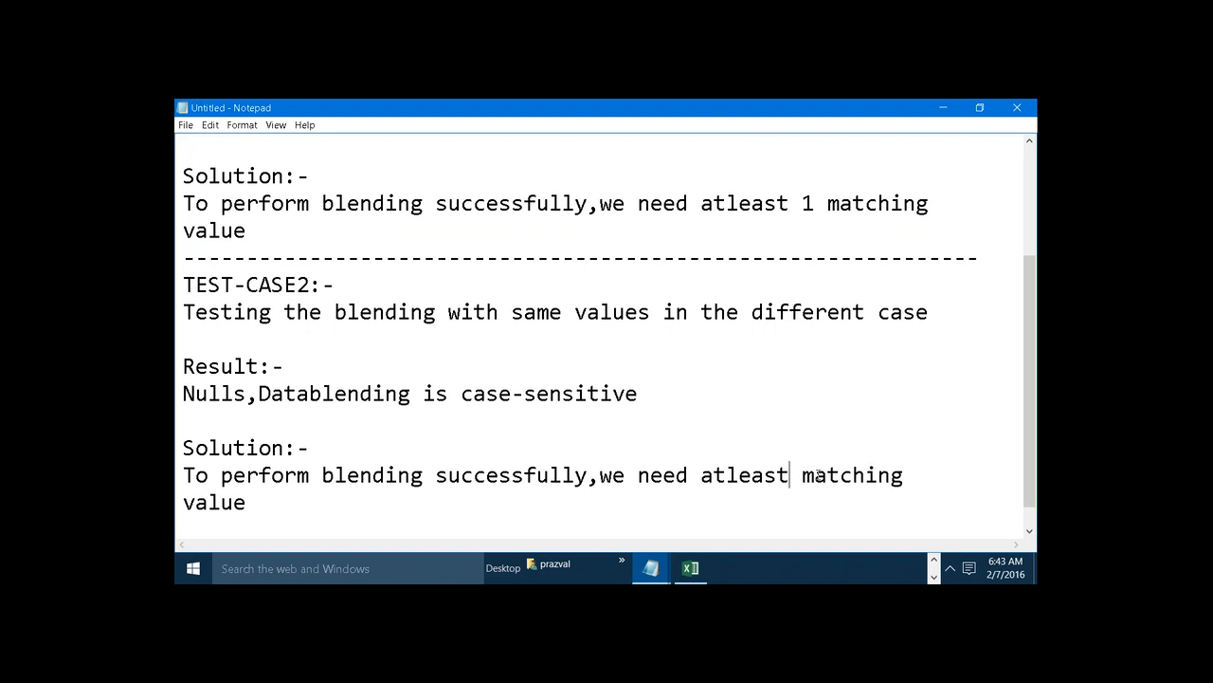
left_click(833, 471)
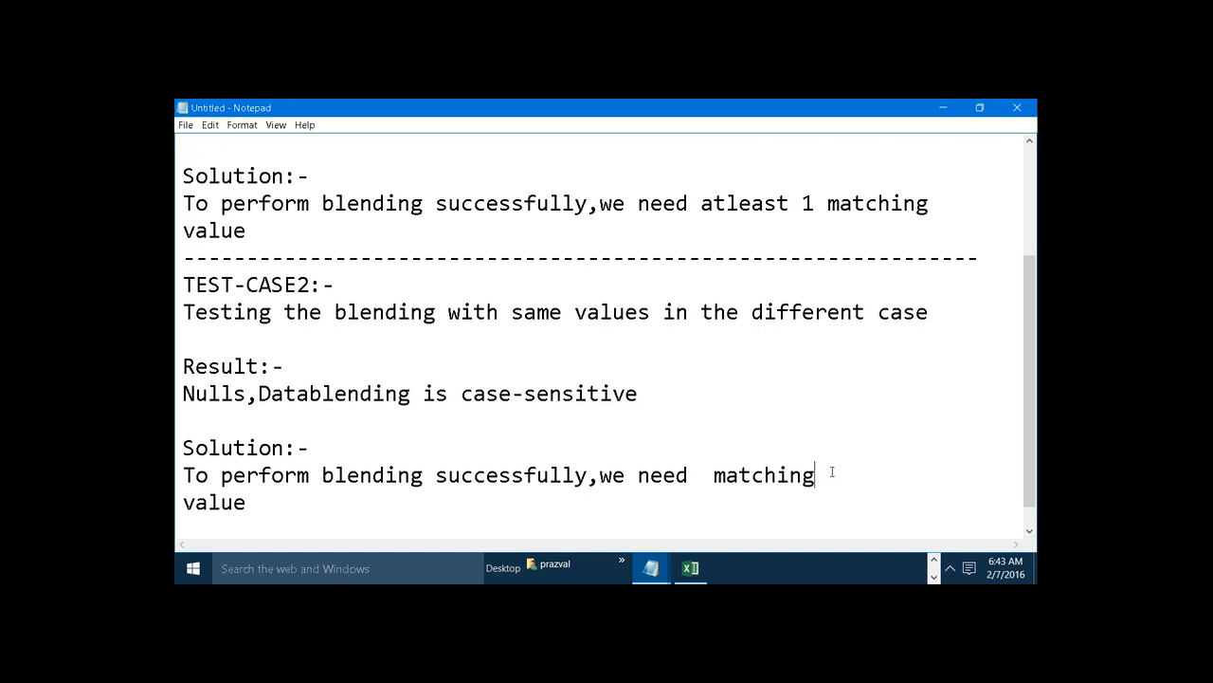
key("Delete")
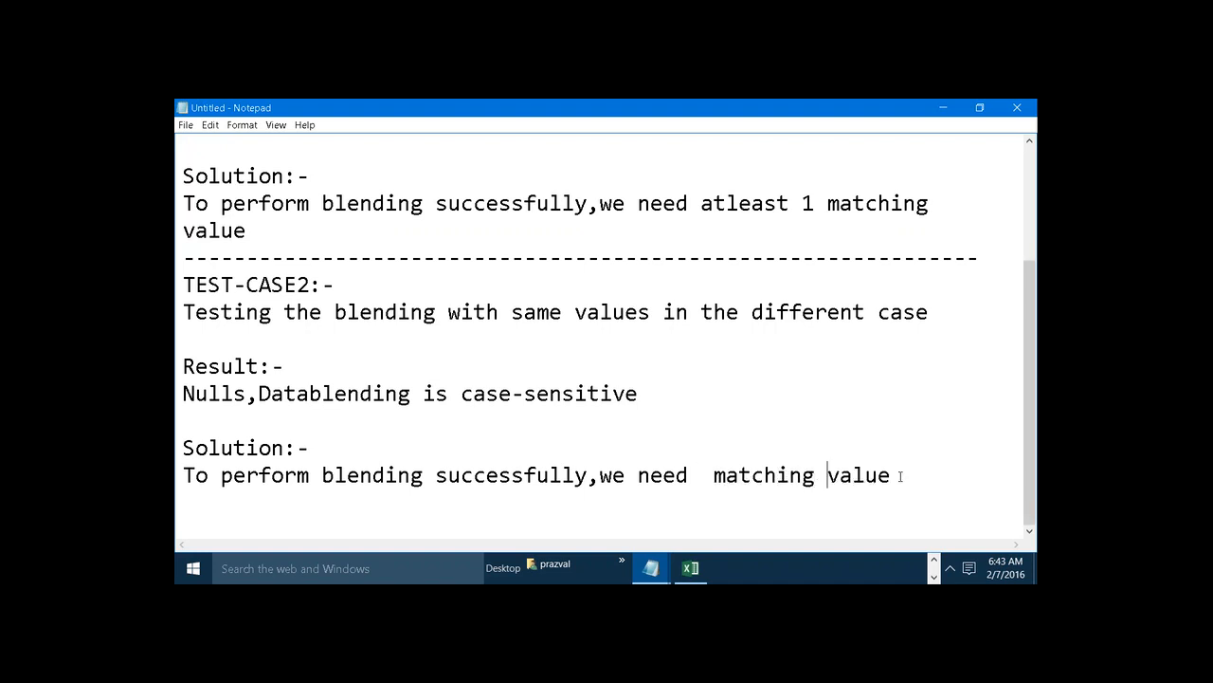
Step: Extend the second test case's solution so that it ends with "matching values in the same case"
left_click(902, 476)
type("s in")
key("Return")
type("the sam")
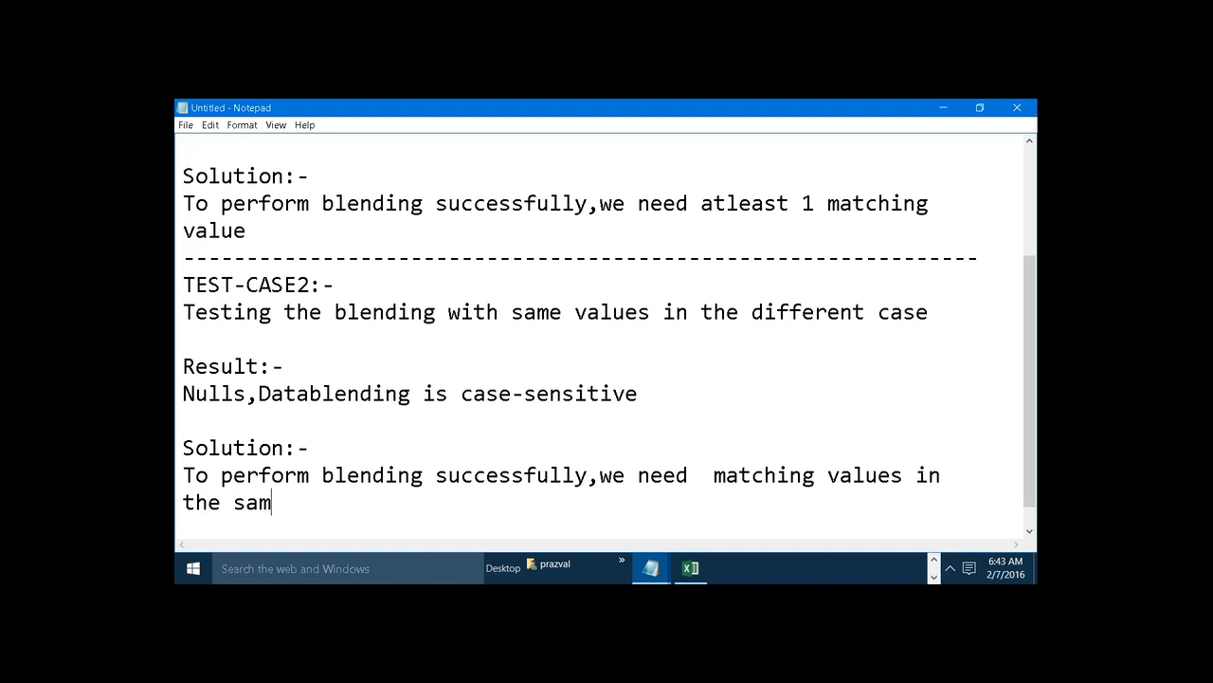
type("e case")
key("Return")
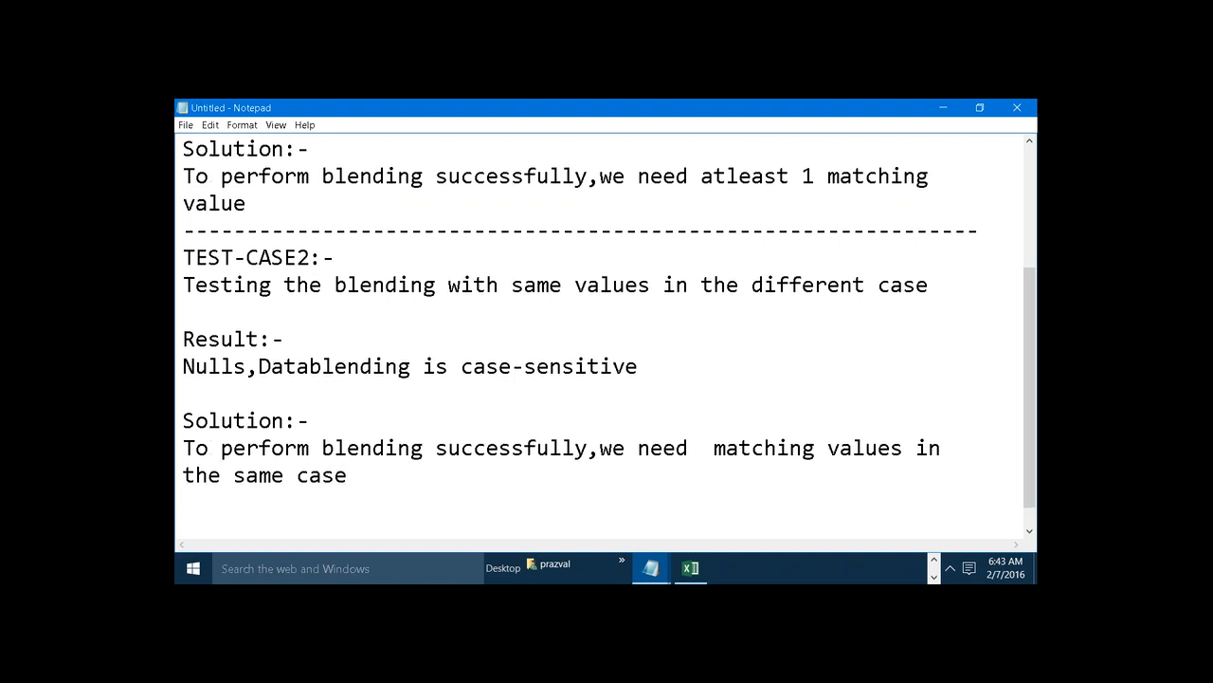
Step: Add a dashed divider line below the solution and a "TEST-CASE3:-" heading under it
type("---------------------------------------------------------------")
key("Return")
type("TE")
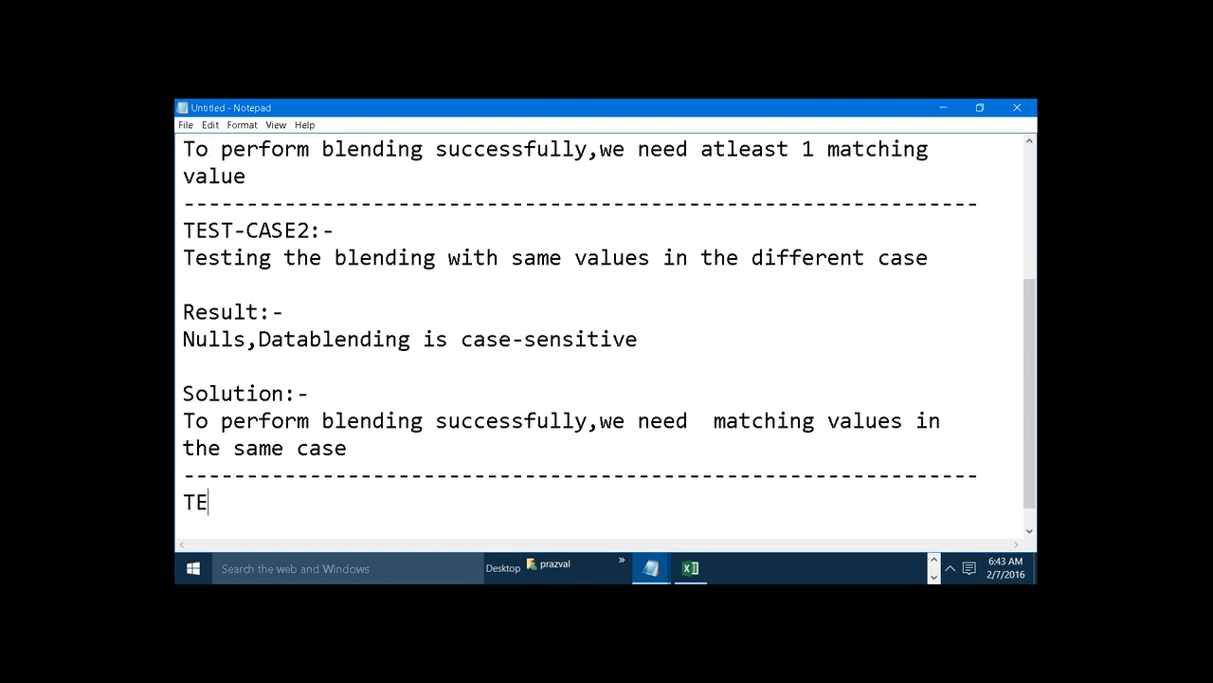
type("ST-CASE3:-")
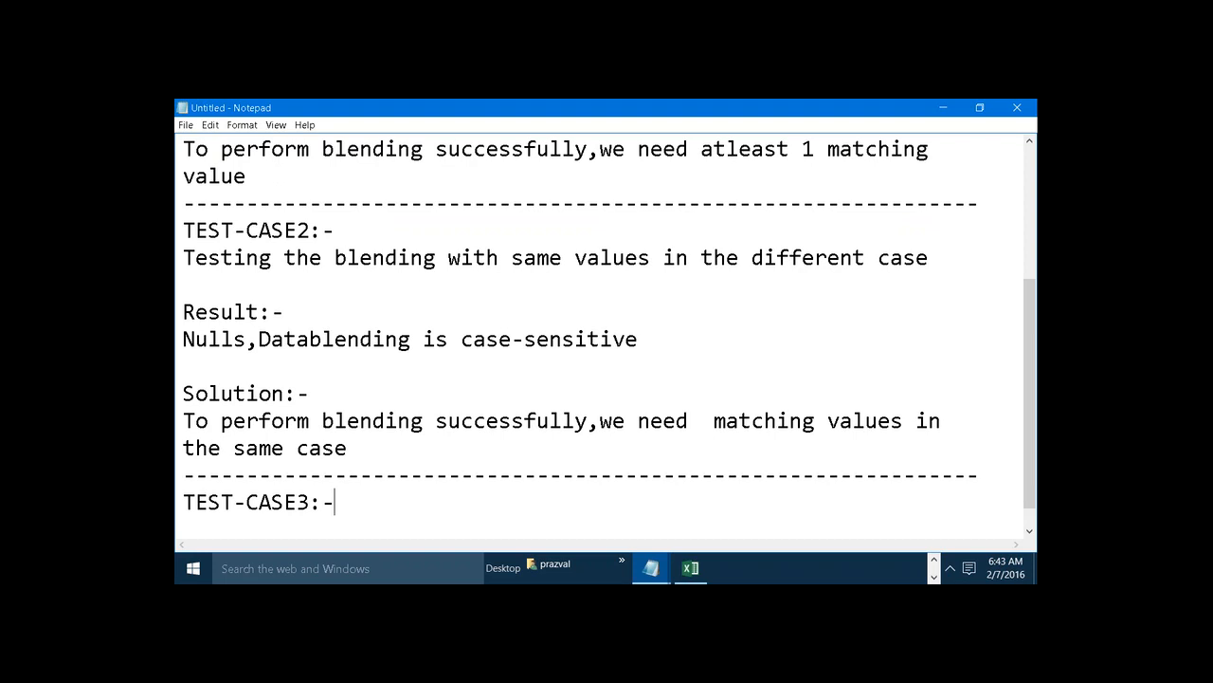
key("Return")
Step: Describe the third test case as "Testing the blending with unmatched dimension names"
type("Test")
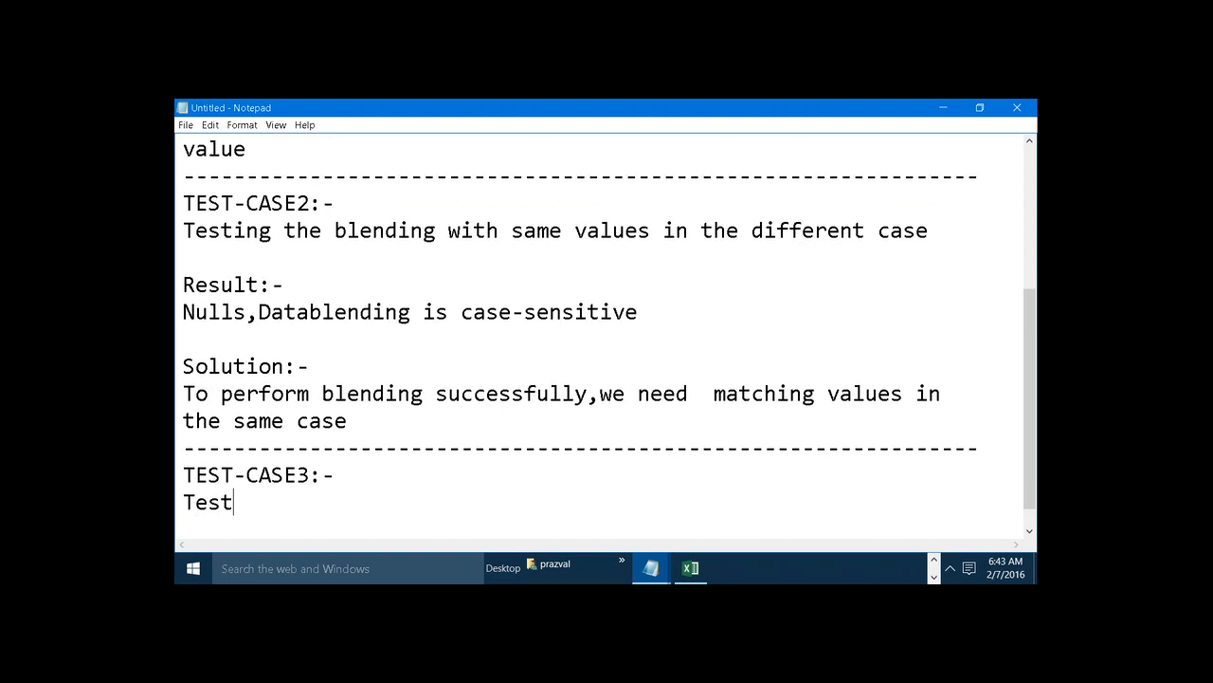
type("ing the ")
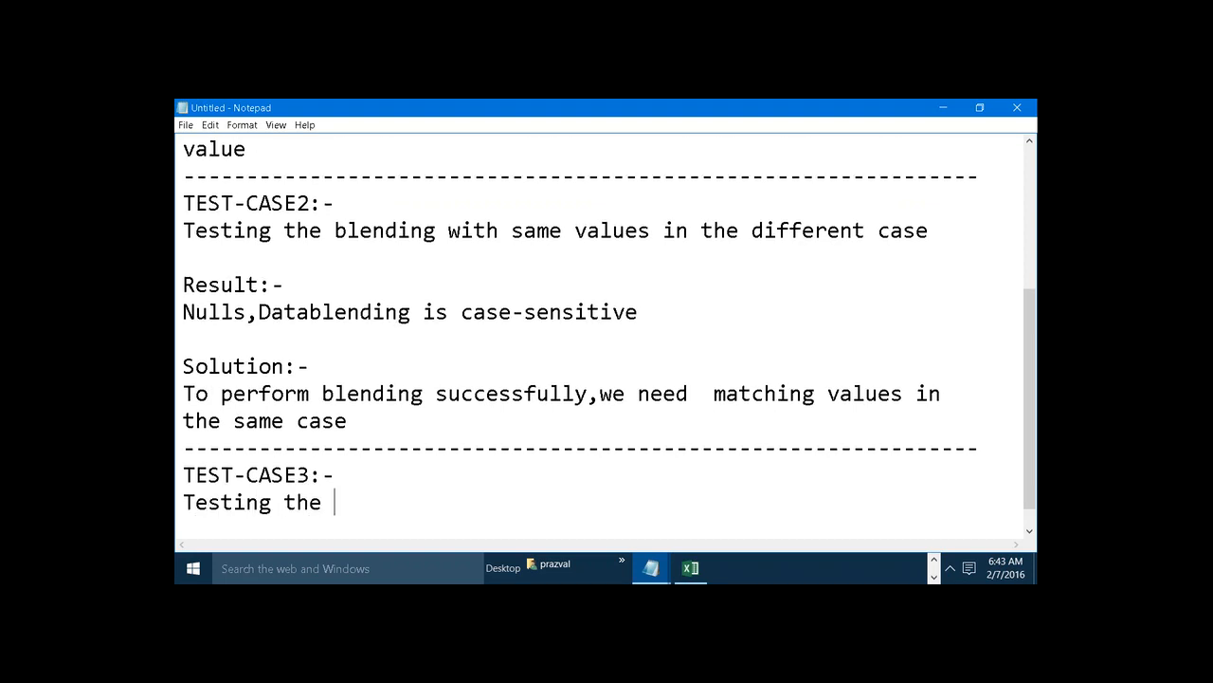
type("blending w")
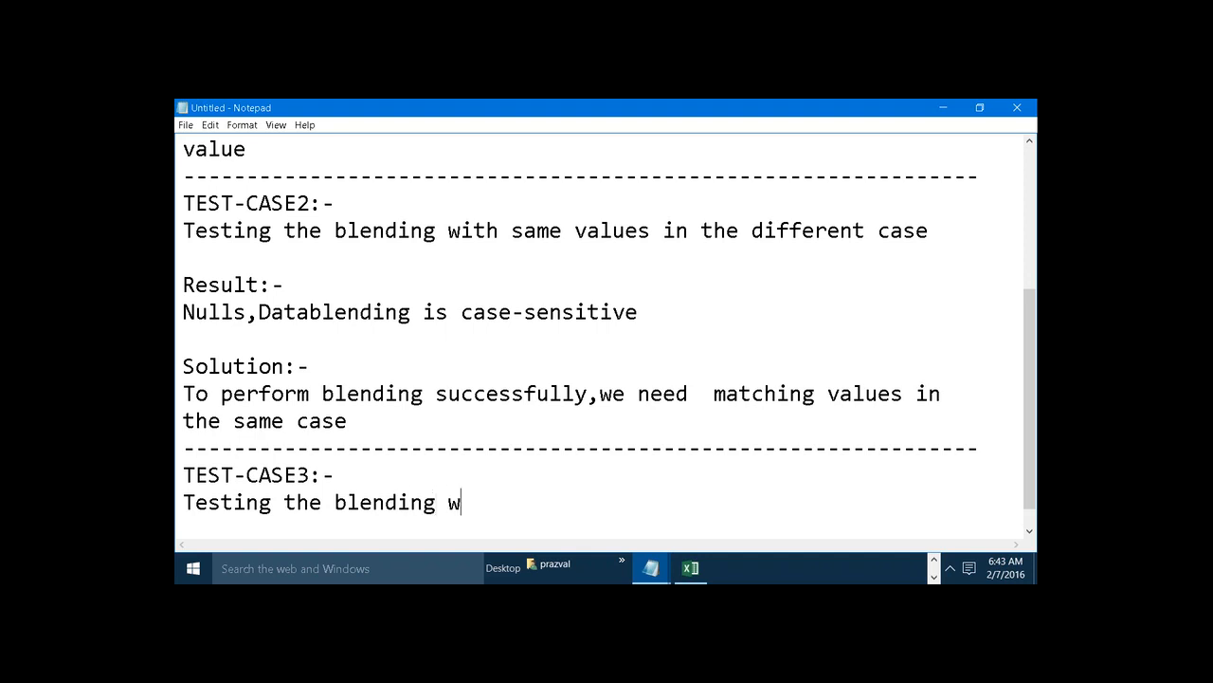
type("ith unmatched ")
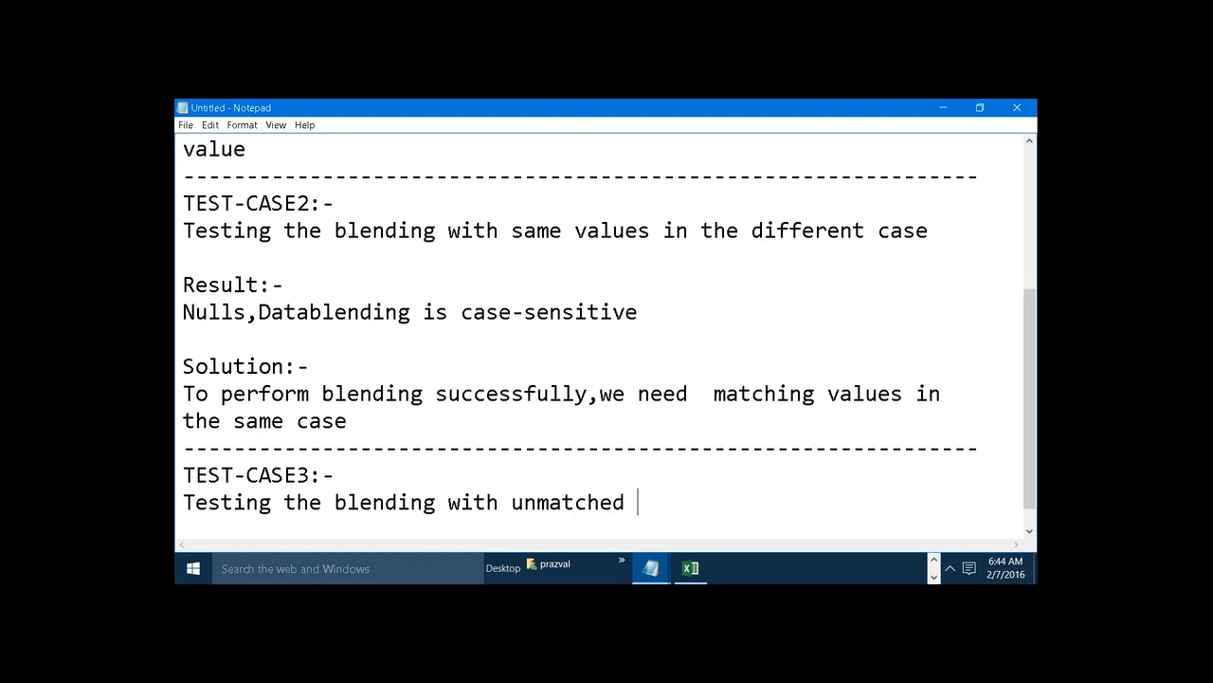
type("dimenio")
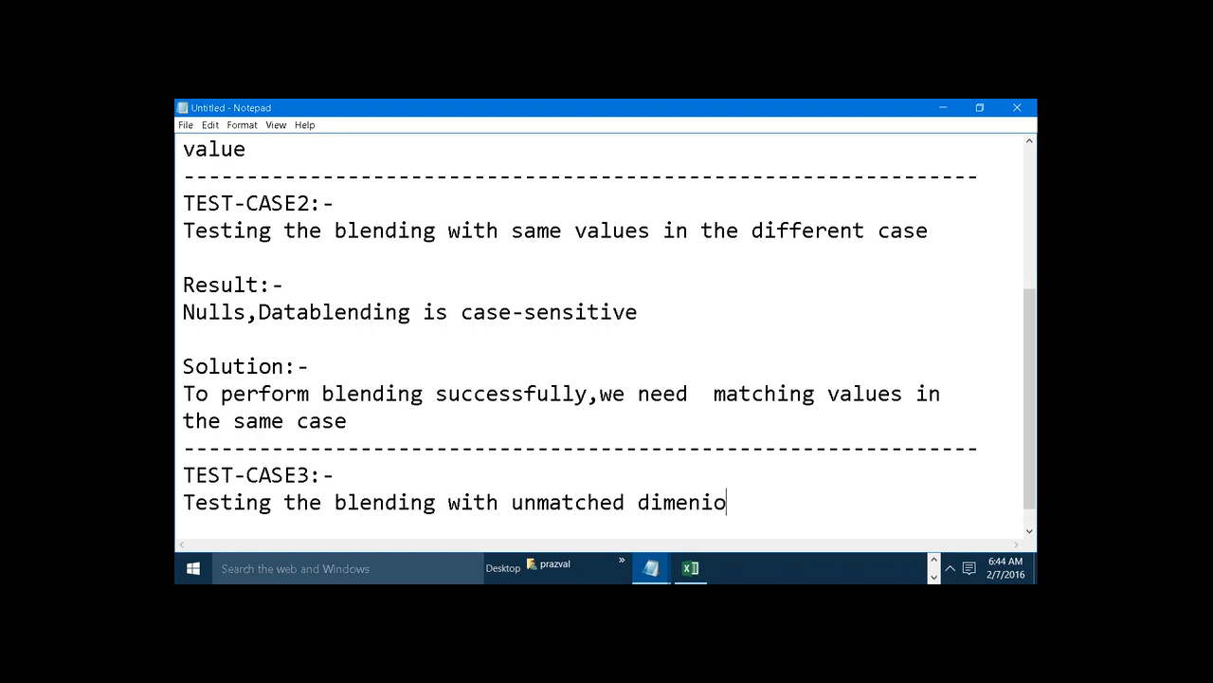
key("BackSpace")
key("BackSpace")
type("sion names")
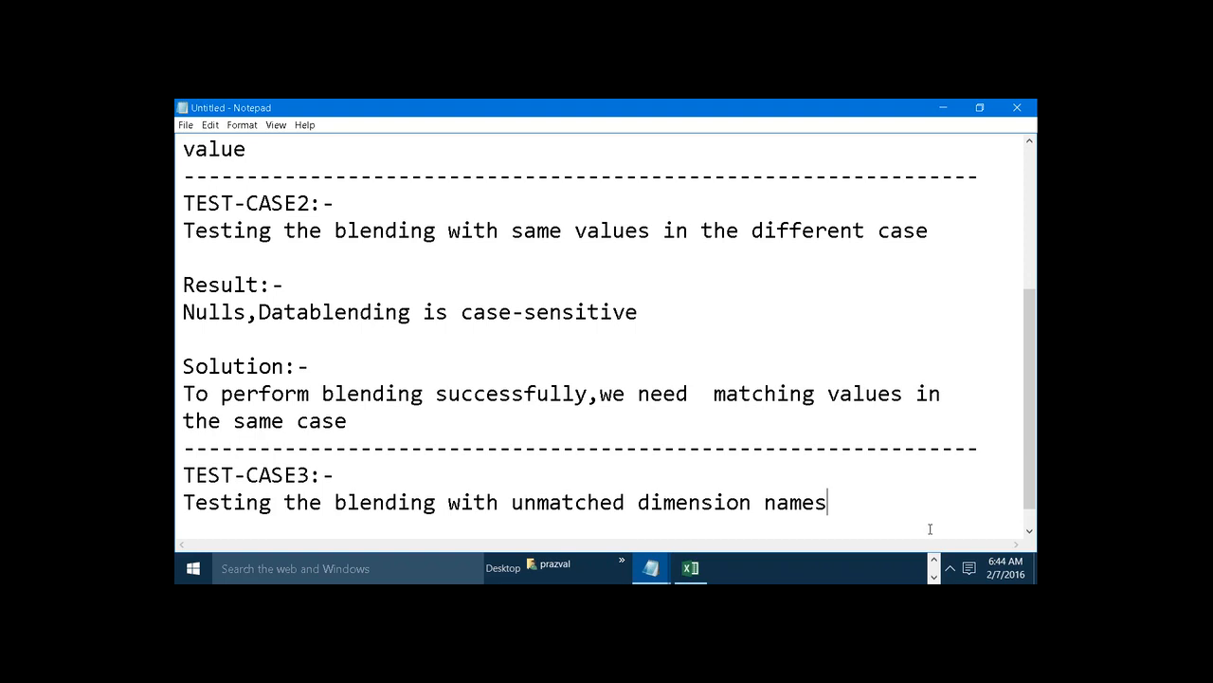
Step: Continue the third test case's description with "containing matching values" and leave a blank line below it
left_click(704, 569)
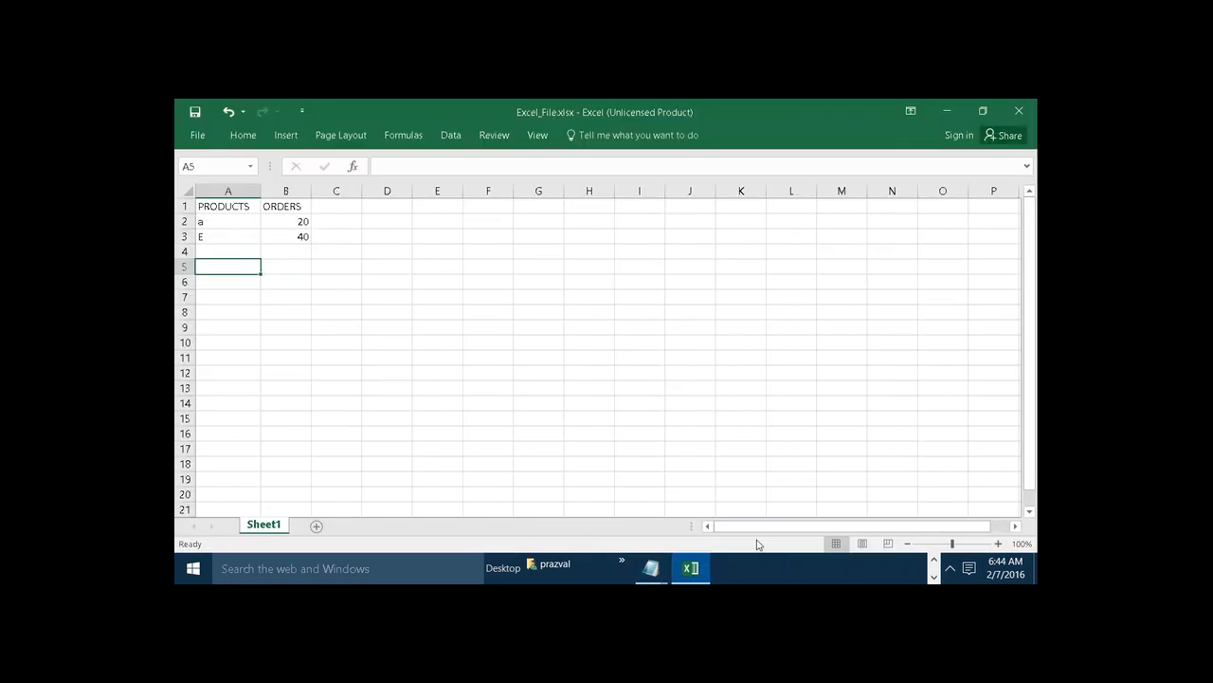
mouse_move(650, 569)
left_click(793, 500)
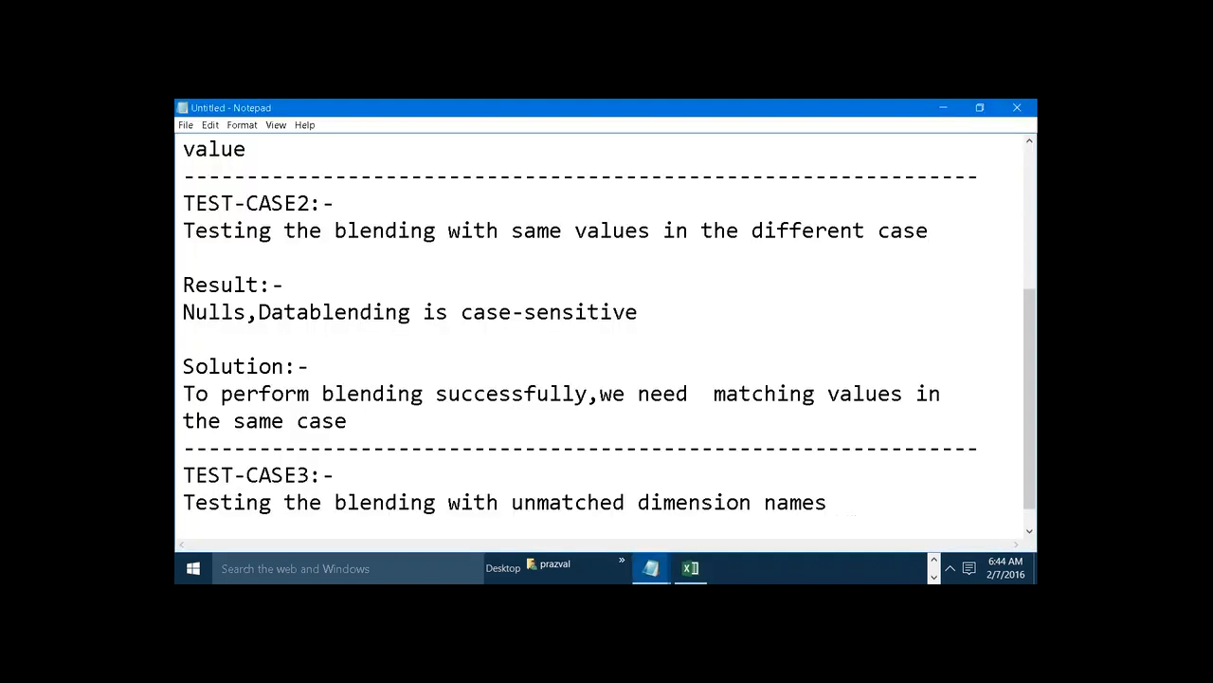
type("containing")
key("Return")
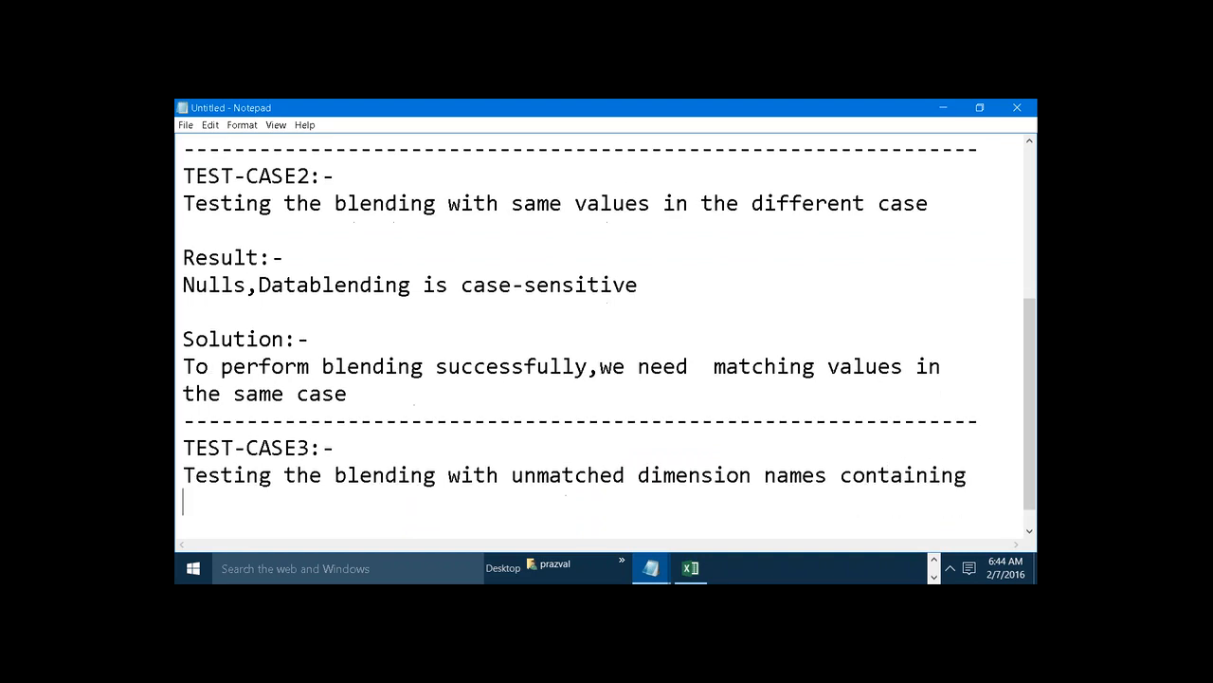
type("matching va")
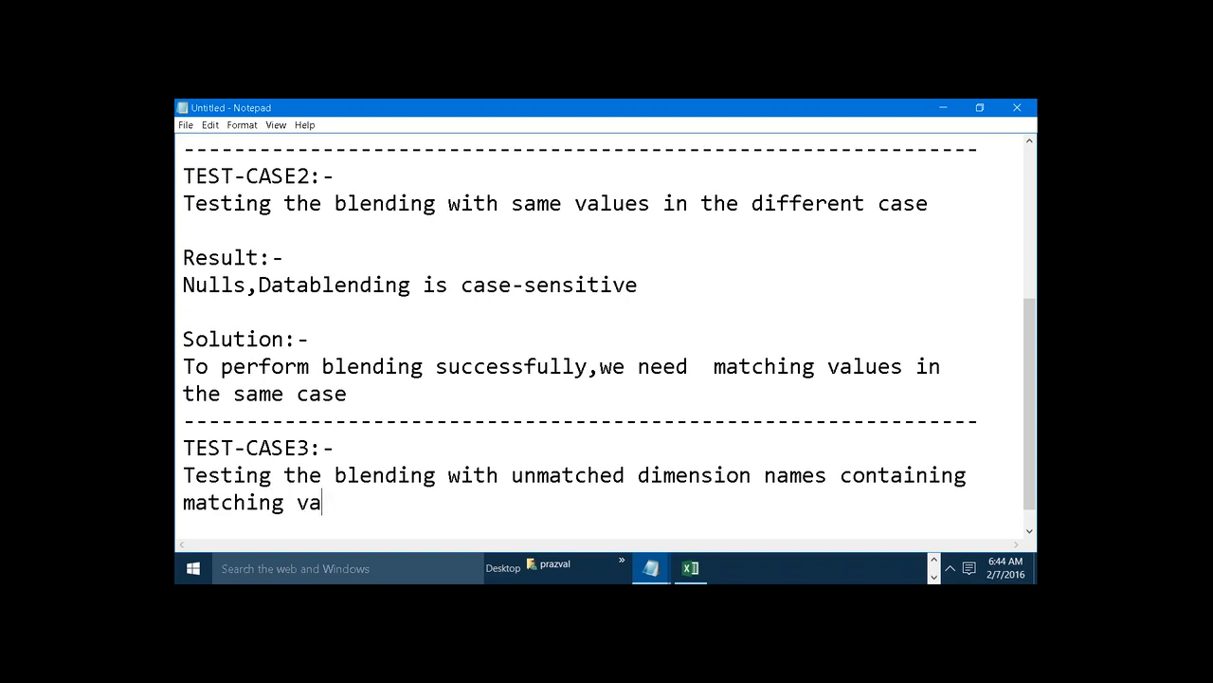
type("lues")
key("Return")
key("Return")
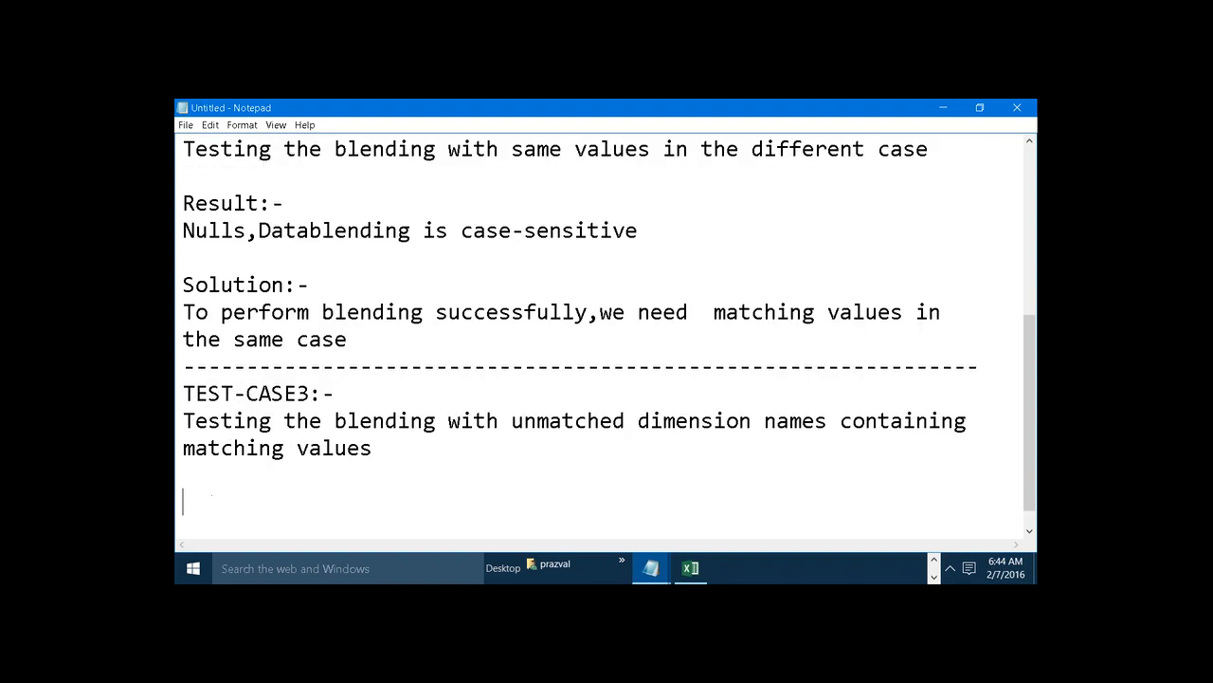
Step: Switch to the Excel workbook, rename the header in A1 to PRODUCT and change the value in A2 to A
left_click(691, 568)
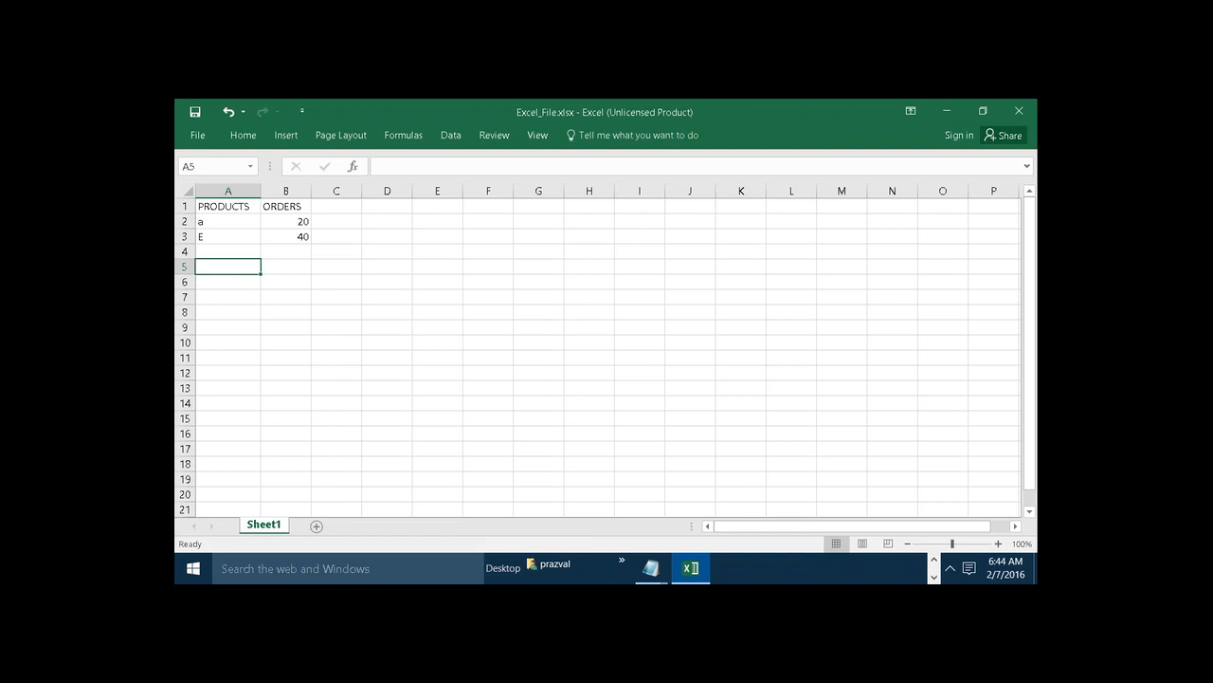
double_click(249, 206)
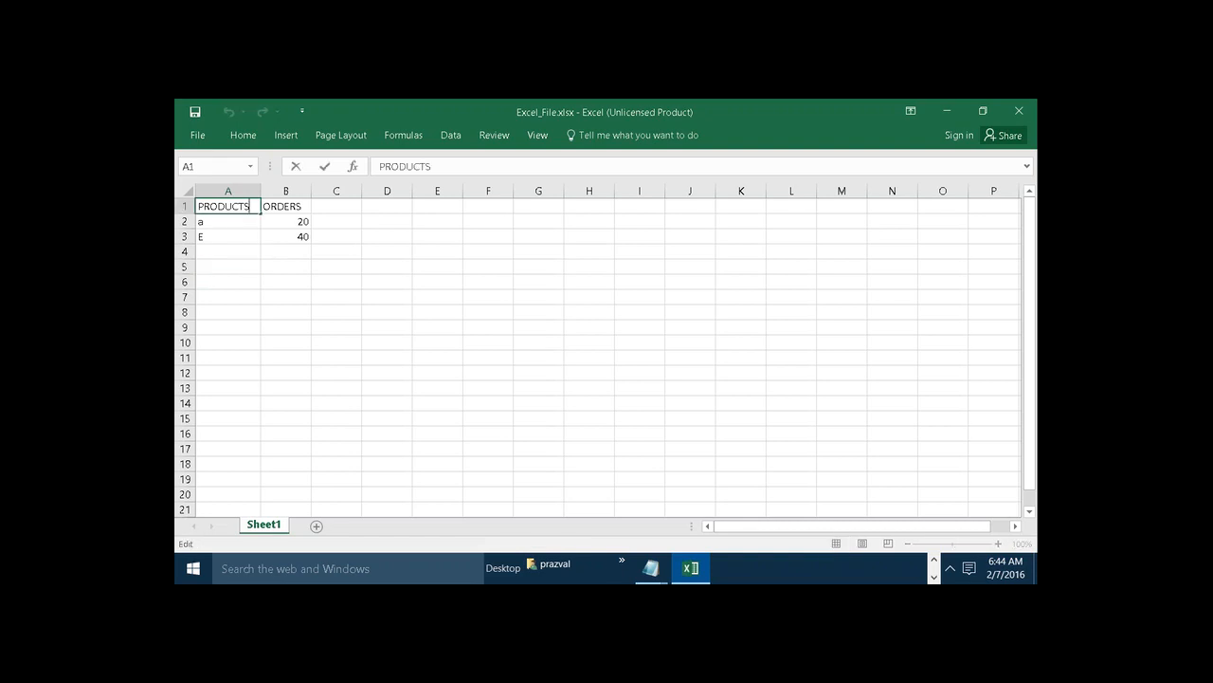
key("BackSpace")
left_click(238, 220)
key("BackSpace")
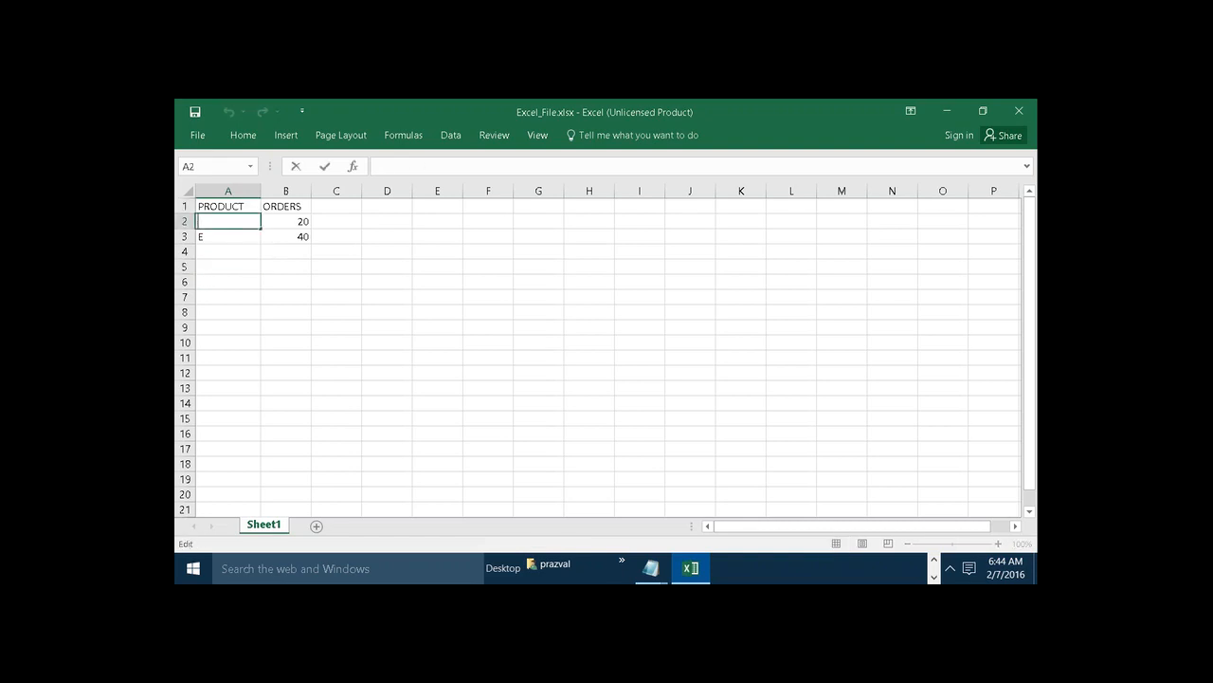
type("A")
Step: Compare the header and product values with TEXT_FILE.txt and save the Excel workbook
mouse_move(647, 566)
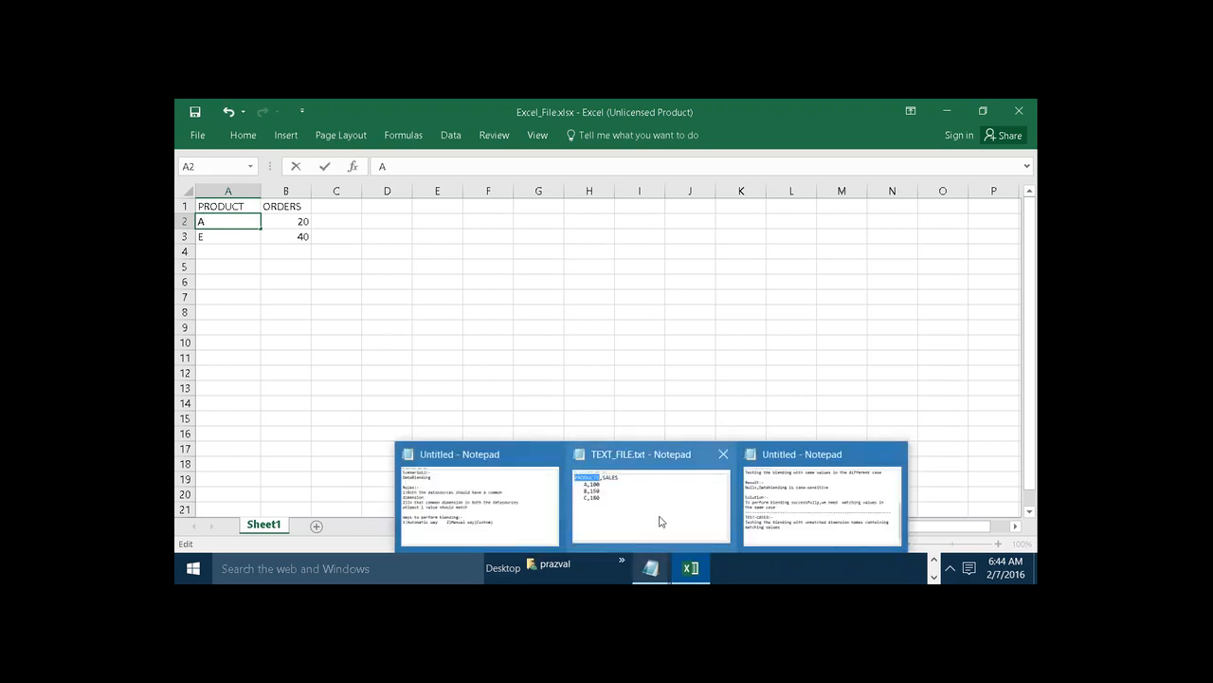
left_click(658, 521)
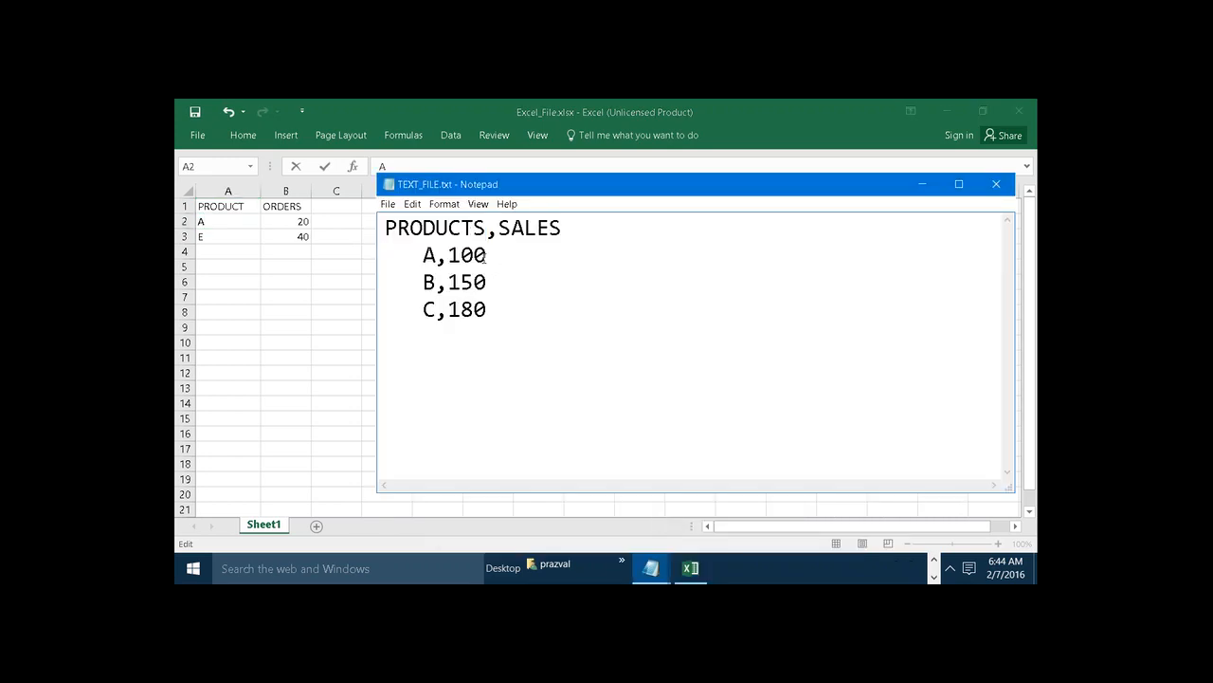
left_click(196, 112)
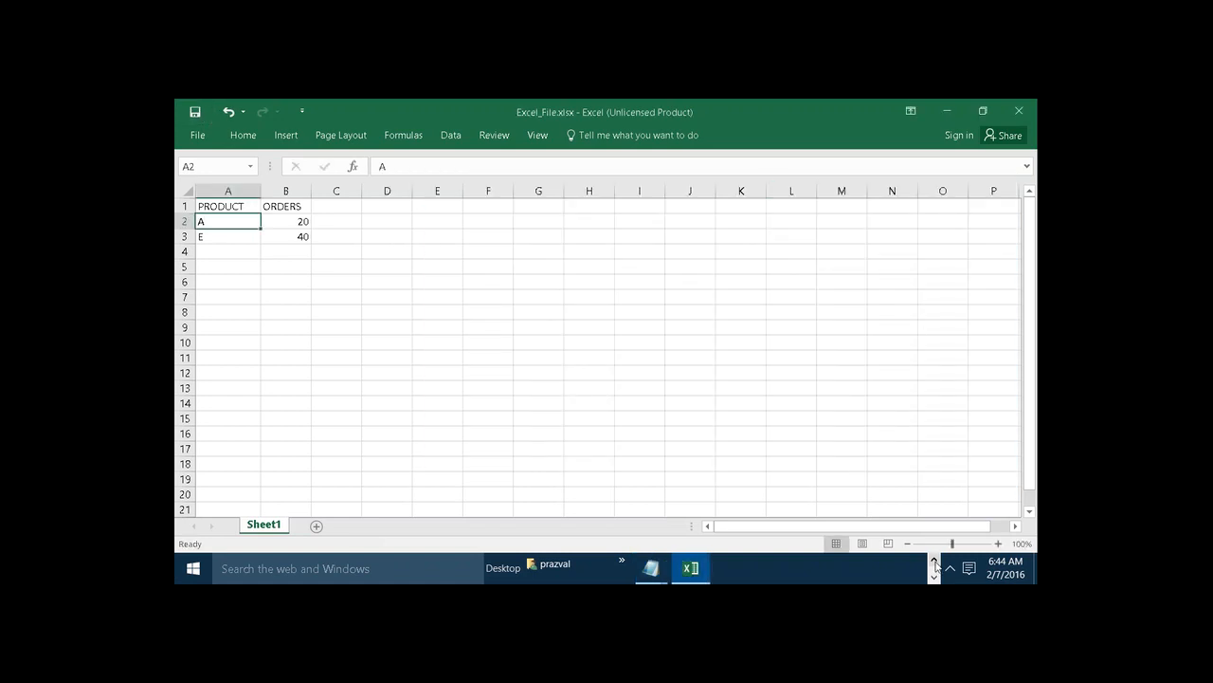
Step: Switch to Tableau and add a new worksheet after Sheet 4
left_click(935, 563)
mouse_move(880, 568)
left_click(909, 533)
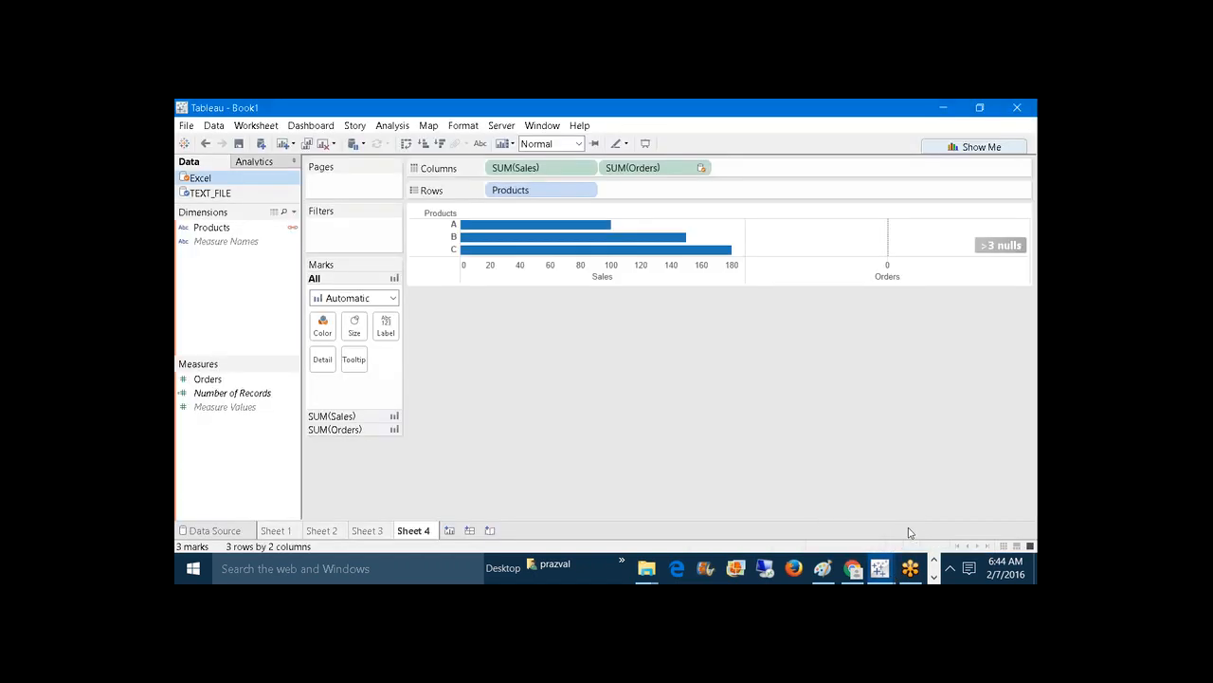
left_click(450, 531)
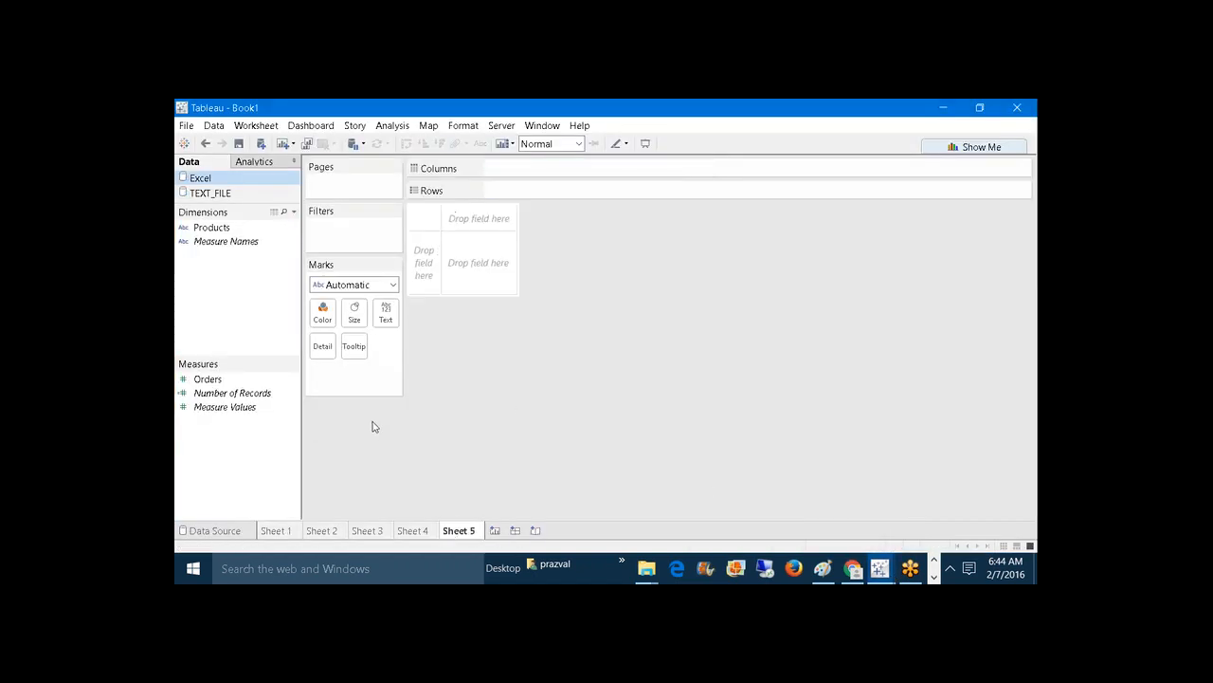
Step: Refresh the Excel data source, check its Products field, and show the fields of the TEXT_FILE data source
right_click(208, 183)
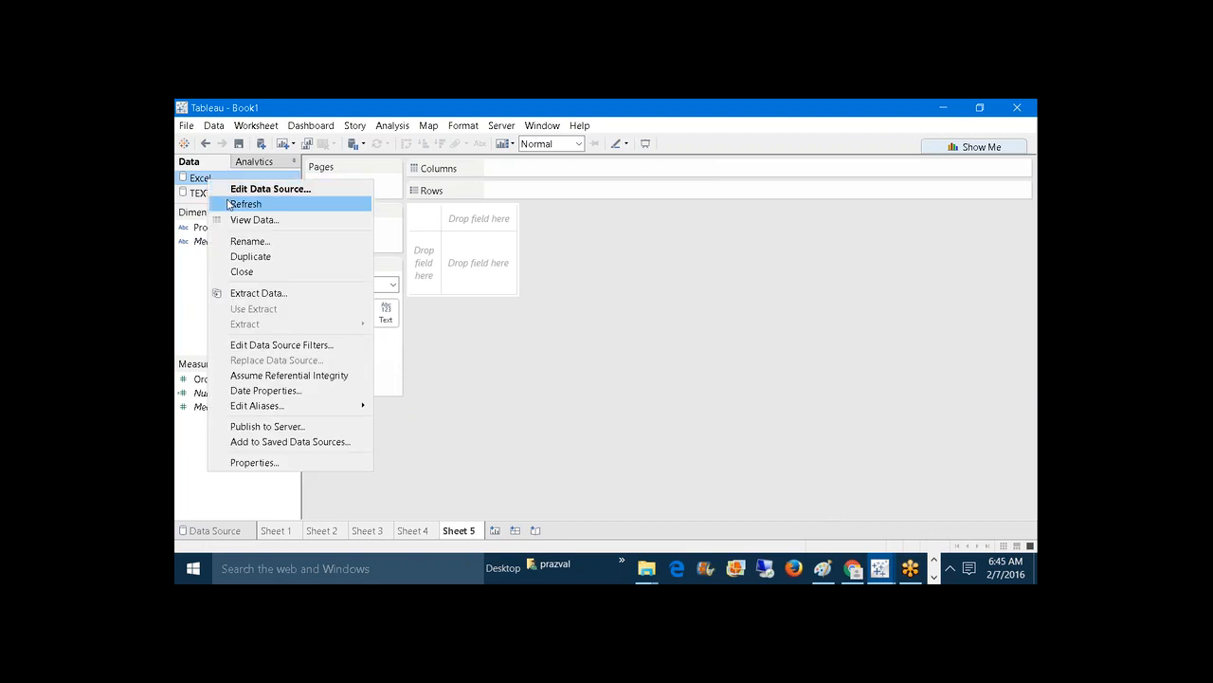
left_click(227, 203)
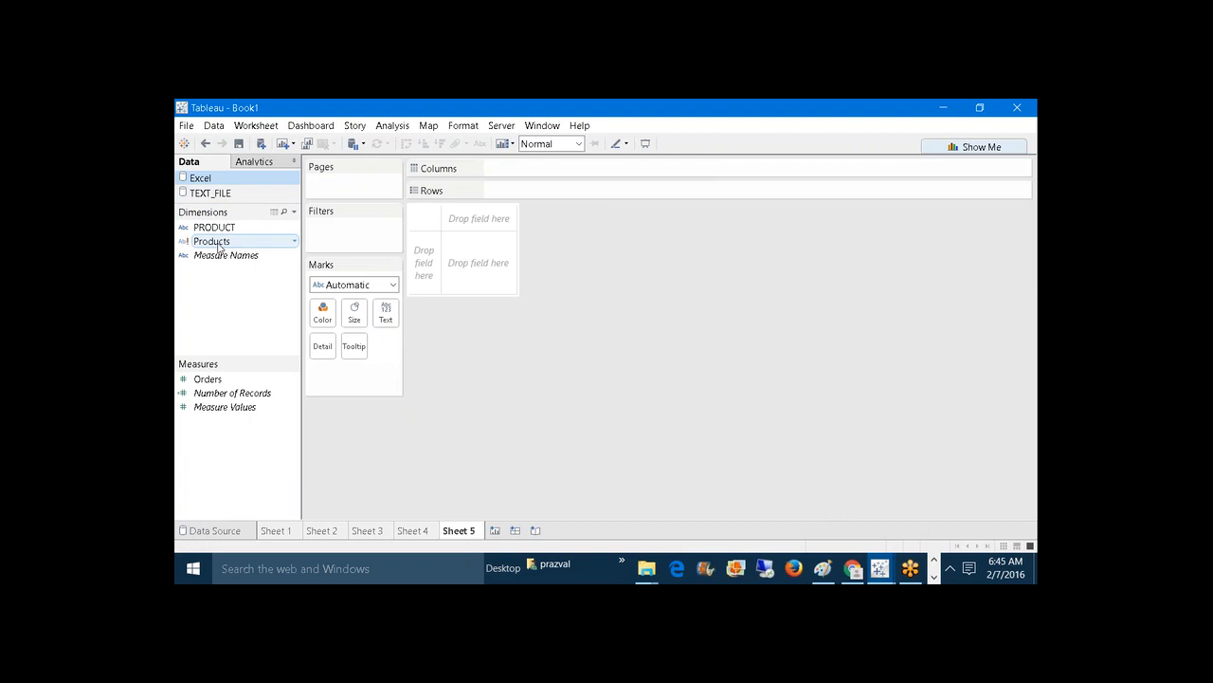
mouse_move(218, 248)
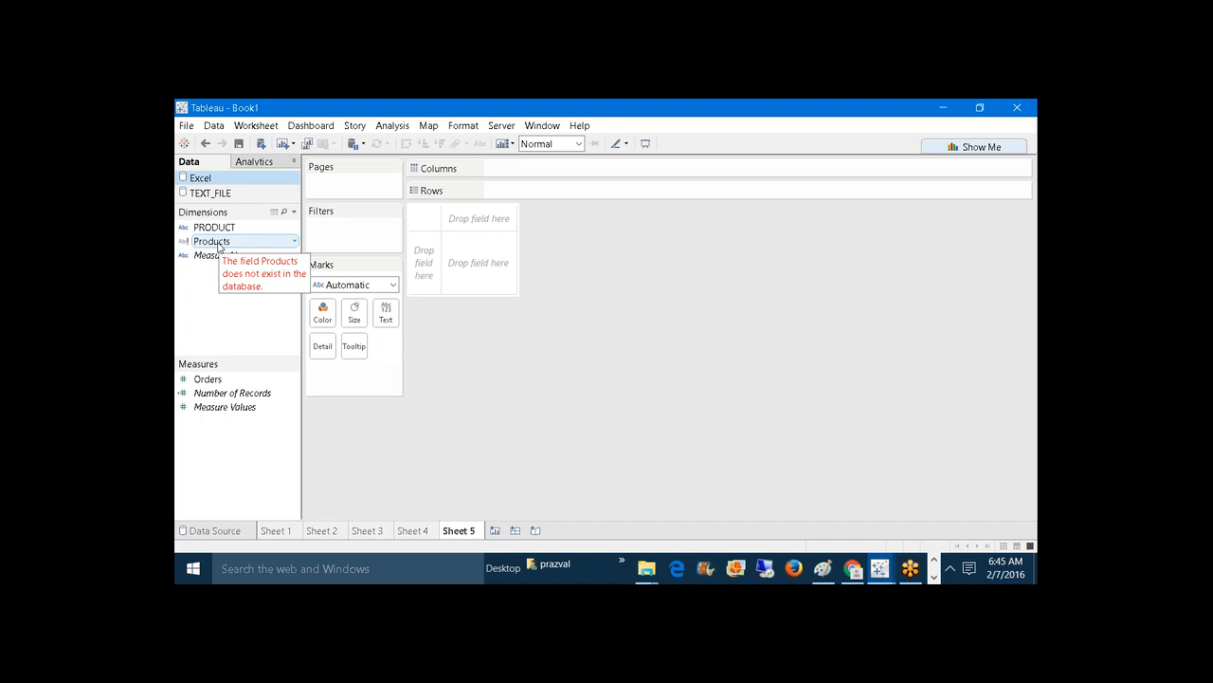
left_click(215, 195)
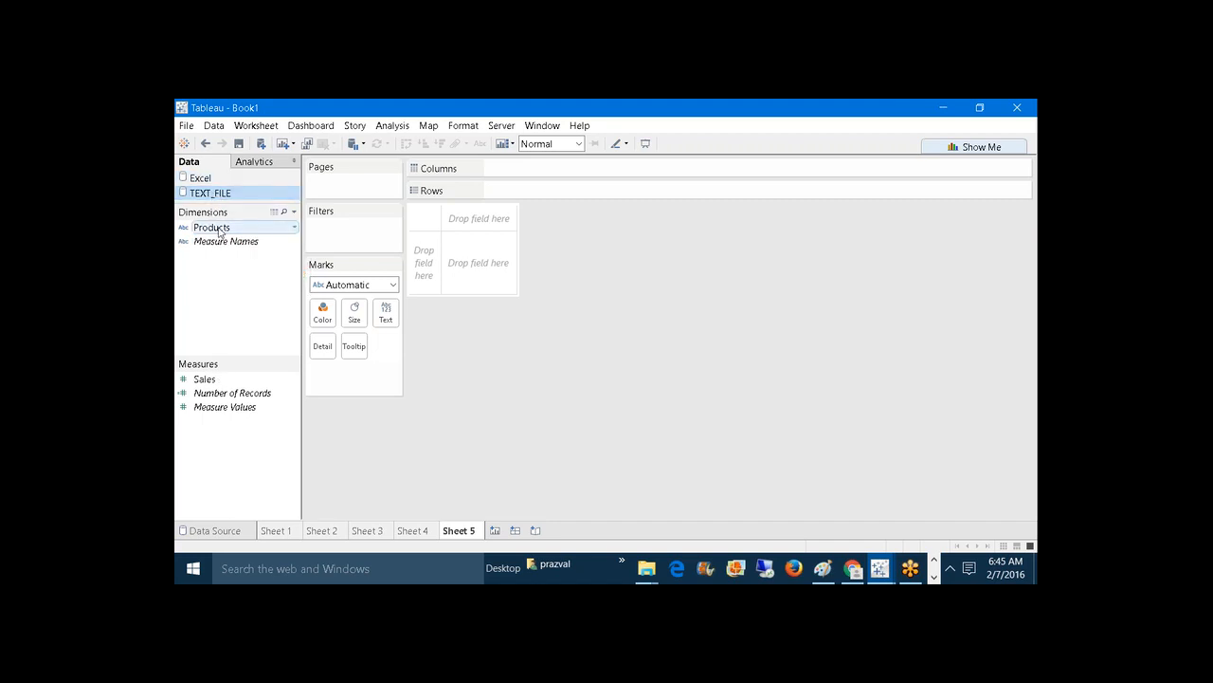
Step: Build a view of Sales by Products from TEXT_FILE, with Products on rows and Sales on columns, and show the Excel source's fields
left_click_drag(219, 231, 562, 194)
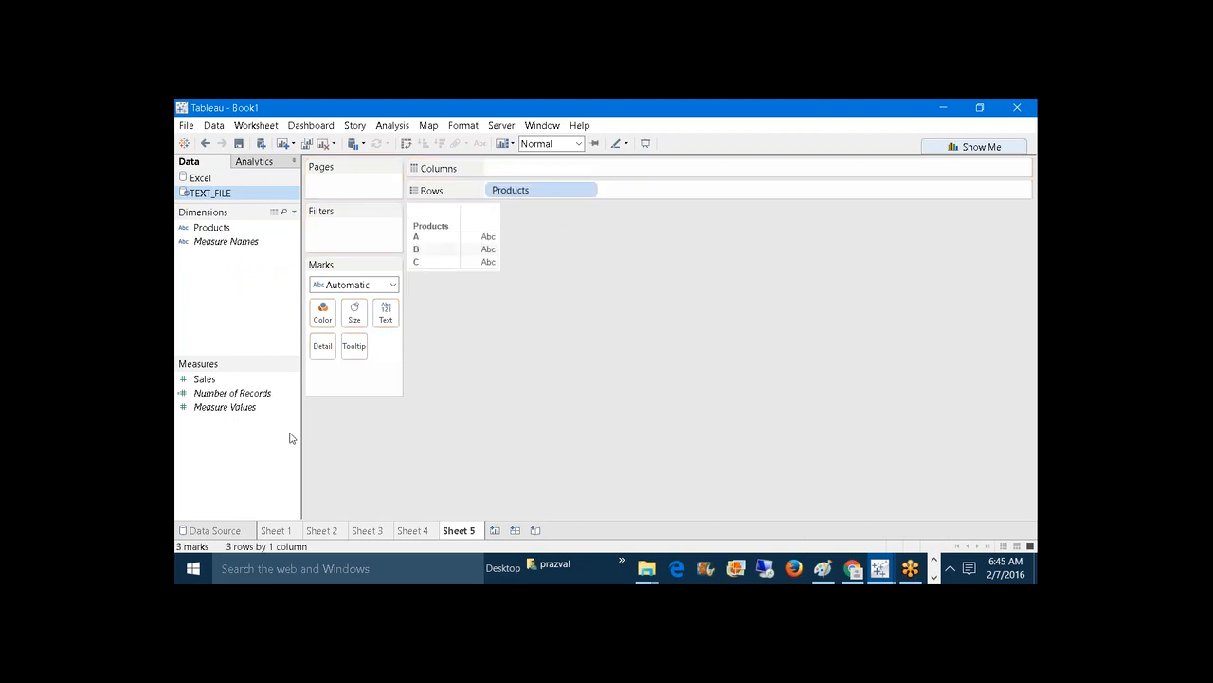
left_click_drag(204, 379, 510, 166)
left_click(255, 182)
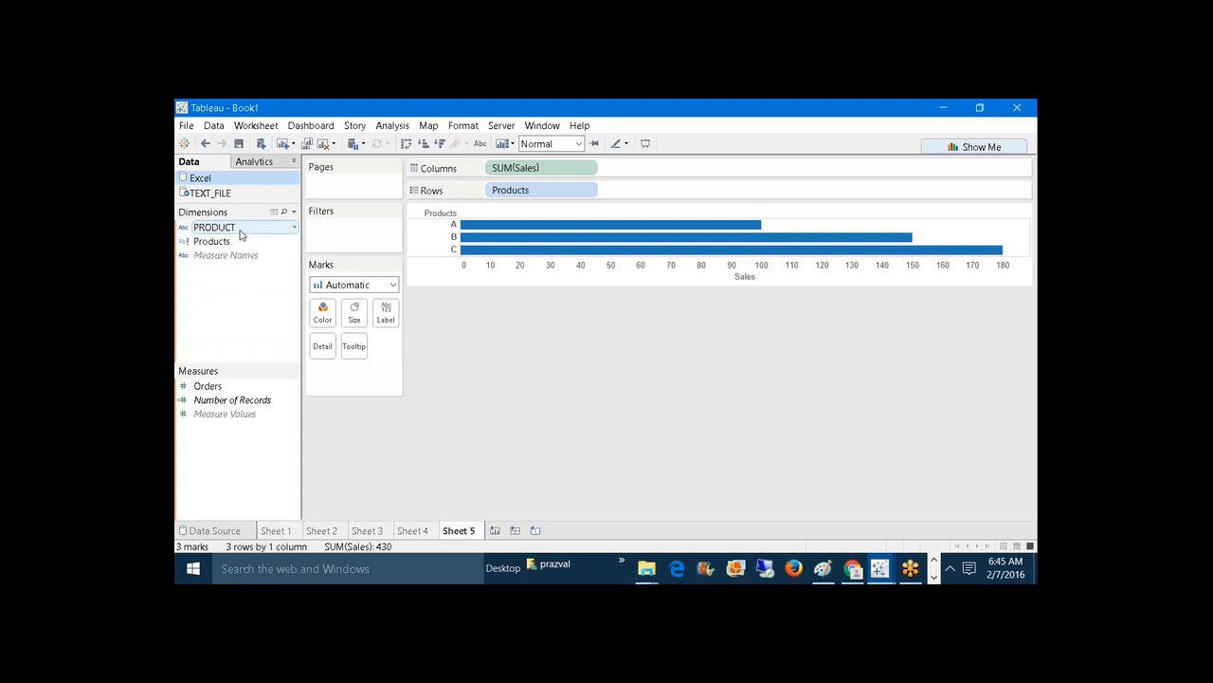
Step: Create a custom relationship with TEXT_FILE as primary source, mapping its Products field to the PRODUCT field of the secondary Excel source
left_click(213, 126)
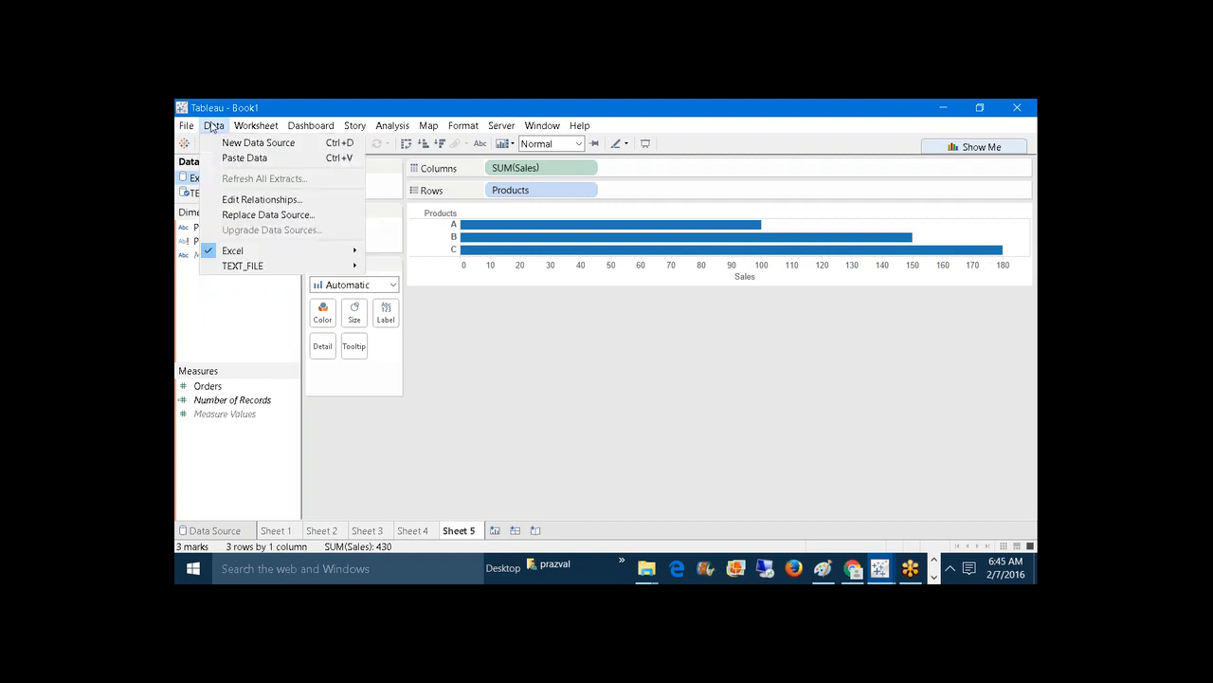
left_click(242, 200)
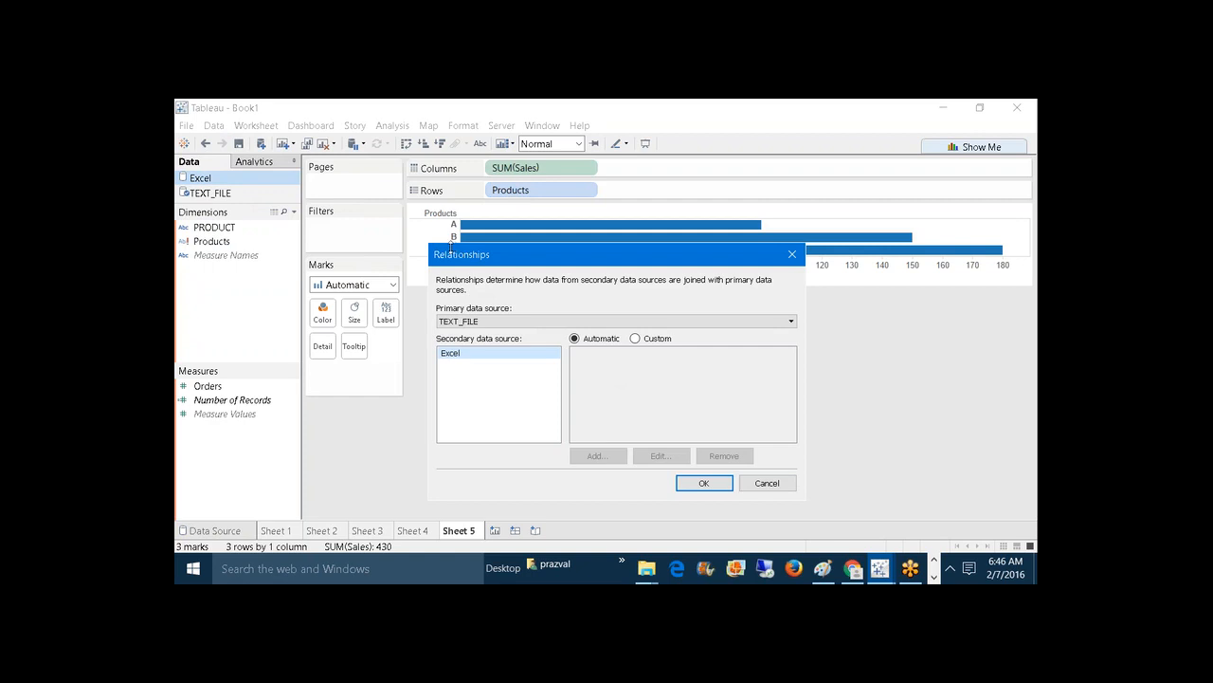
left_click(635, 340)
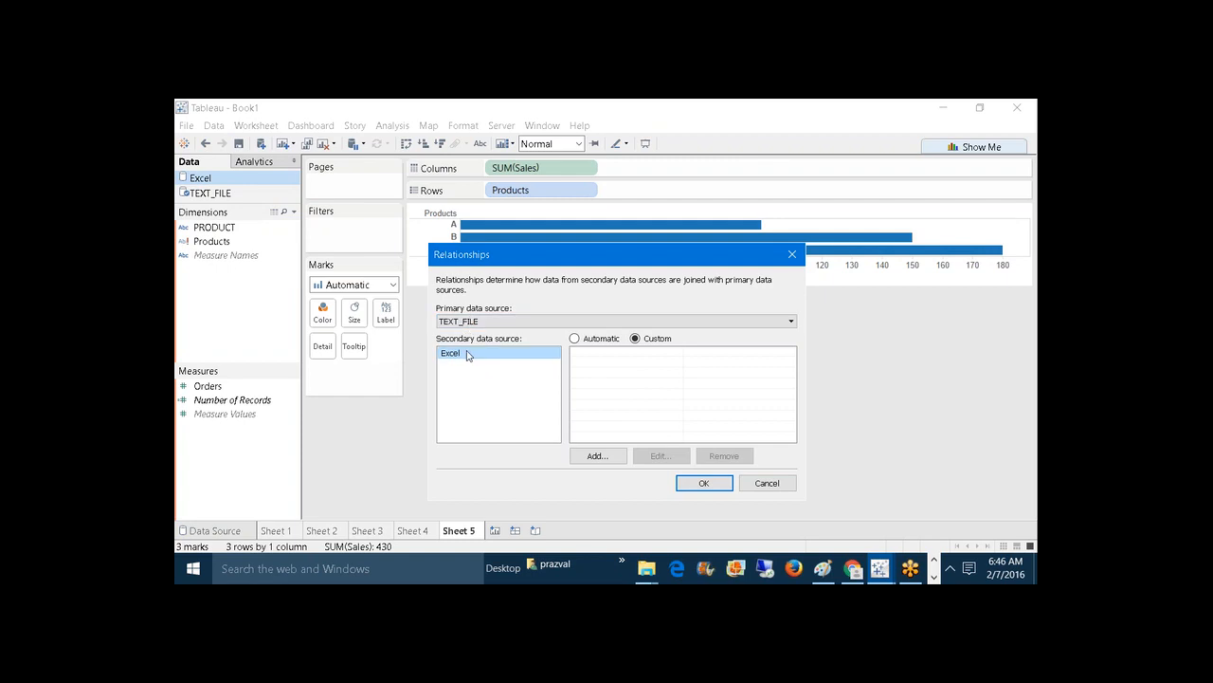
left_click(528, 329)
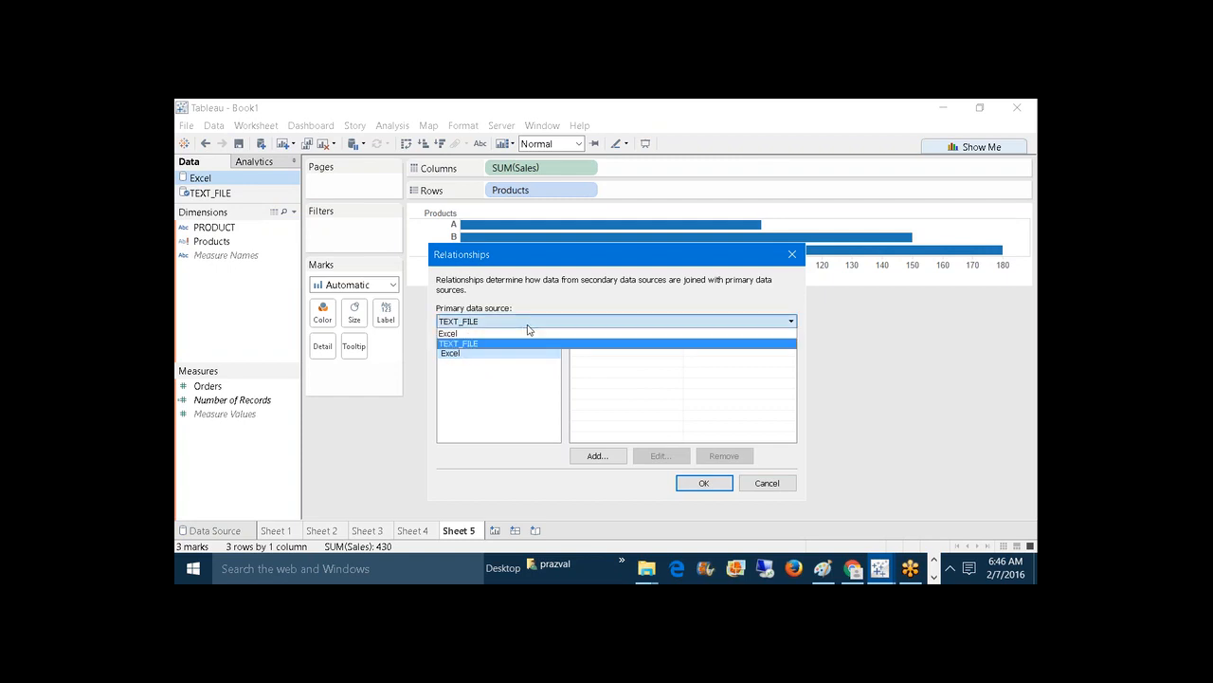
left_click(528, 329)
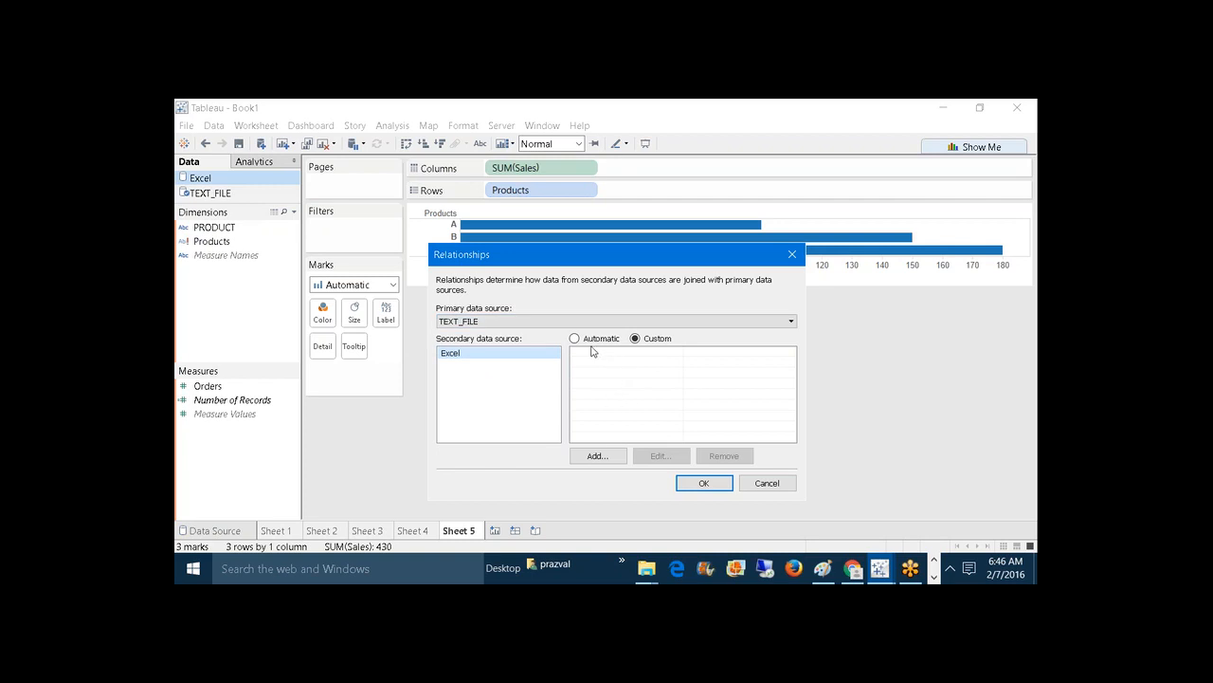
left_click(609, 456)
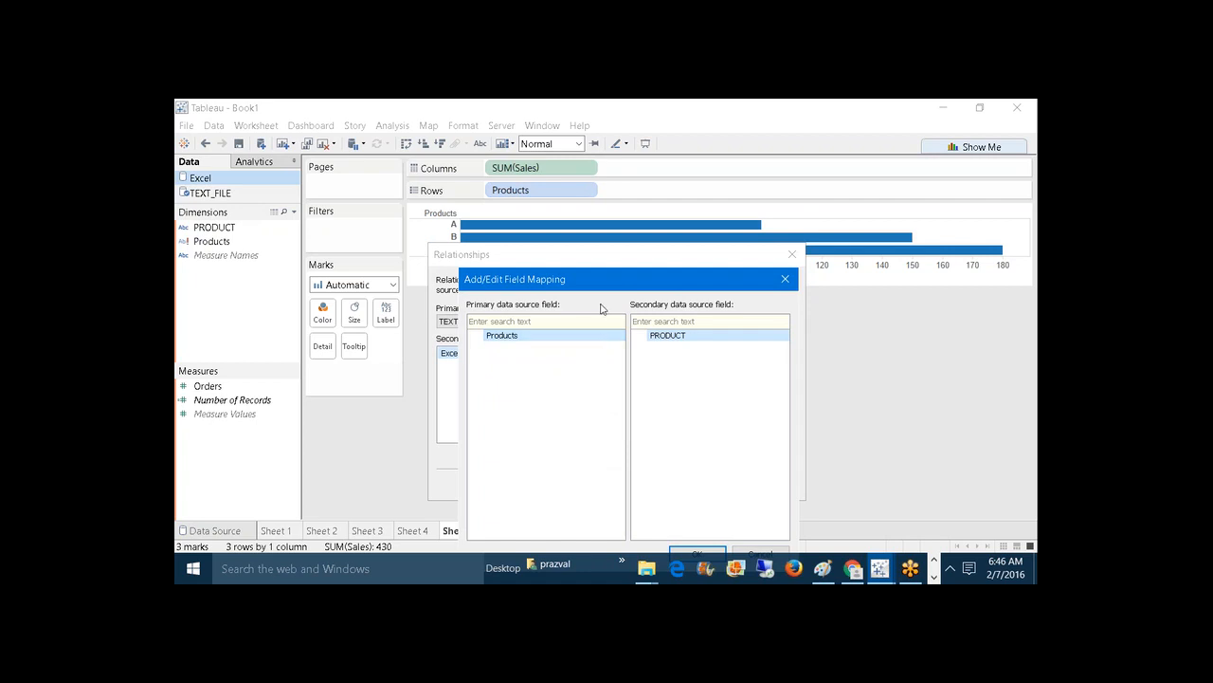
left_click_drag(601, 290, 574, 206)
left_click(654, 471)
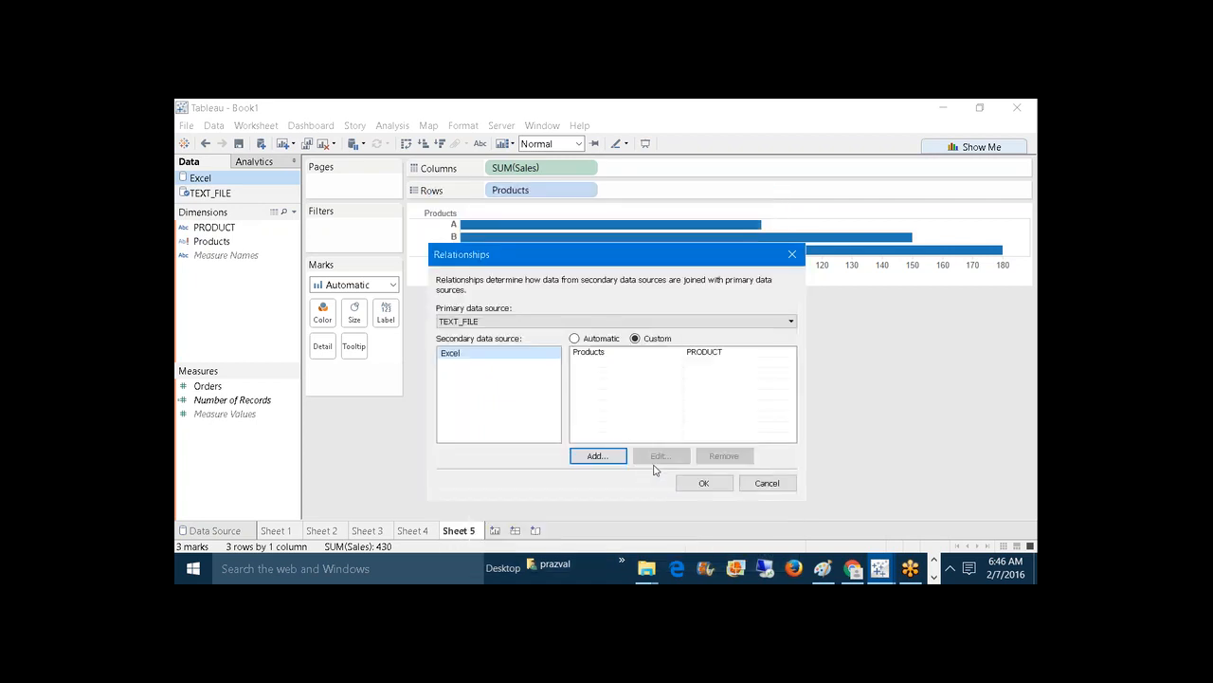
left_click(702, 482)
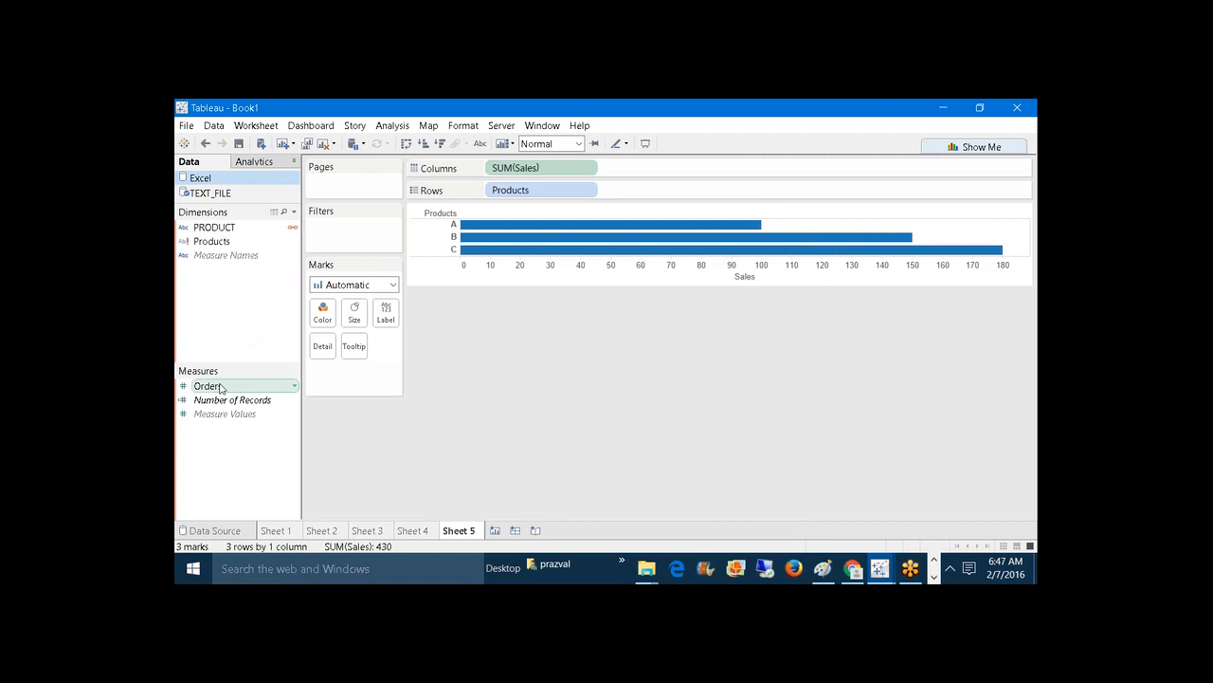
Step: Add Orders from the Excel source to the columns beside Sales, show mark labels, and check the values for product A
mouse_move(221, 388)
left_mouse_down()
mouse_move(669, 452)
mouse_move(627, 169)
left_mouse_up()
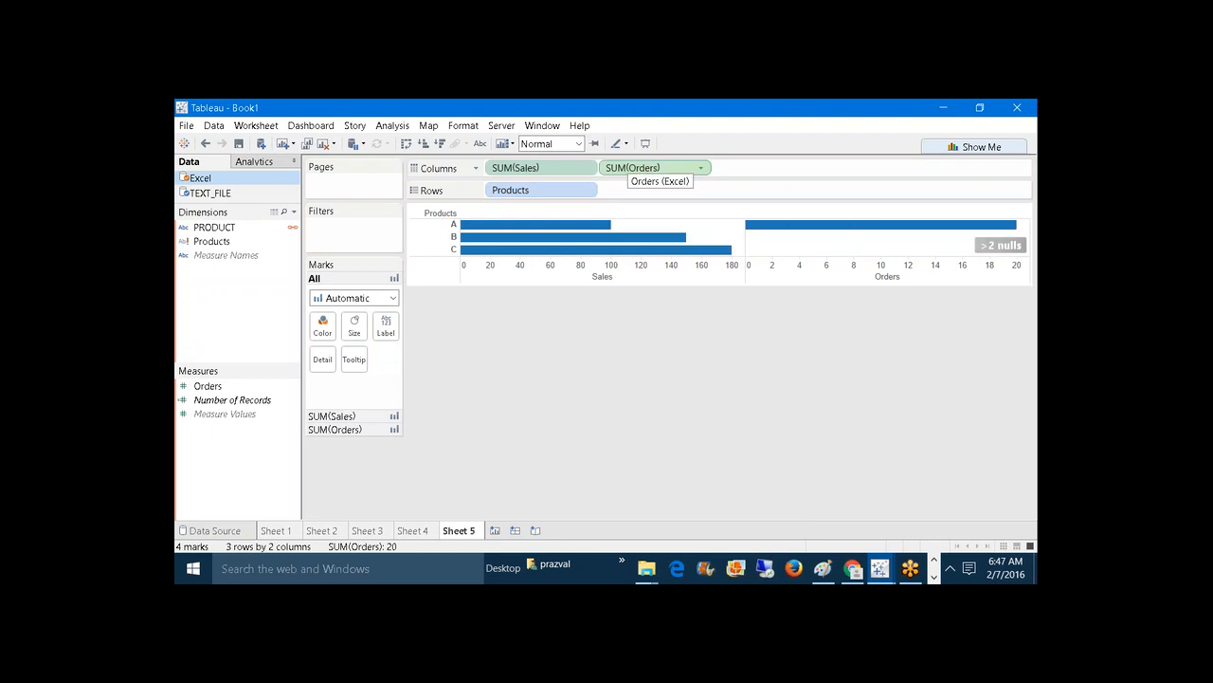
left_click(481, 143)
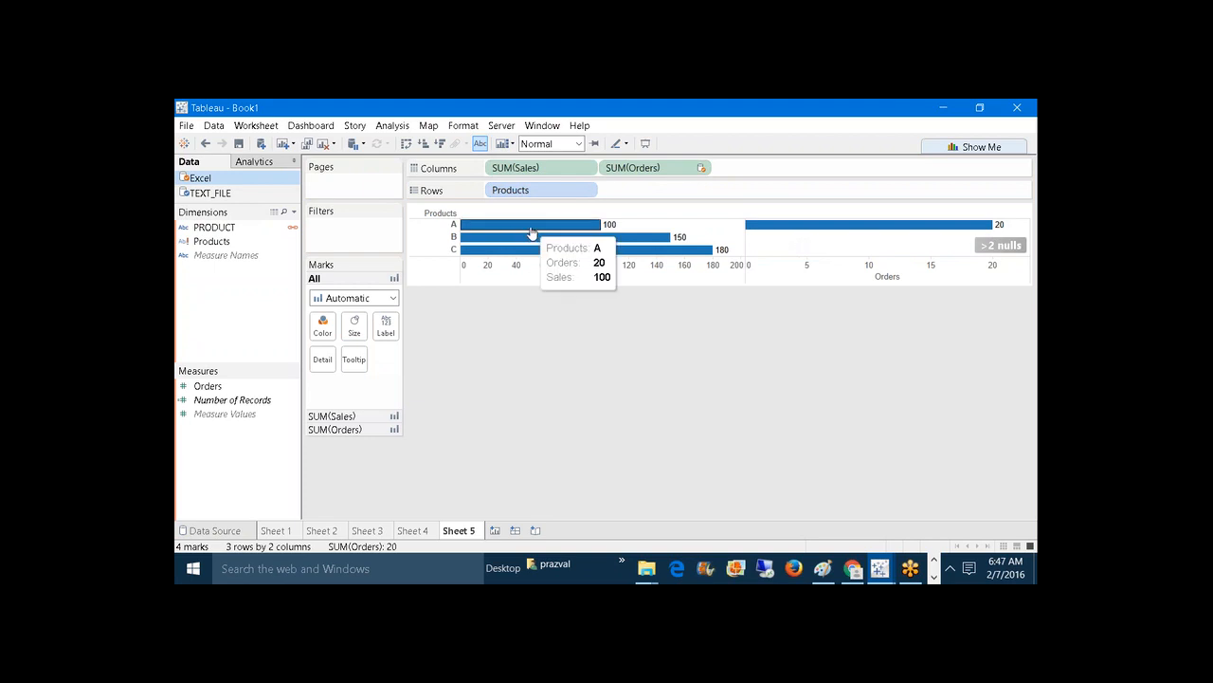
left_click(450, 225)
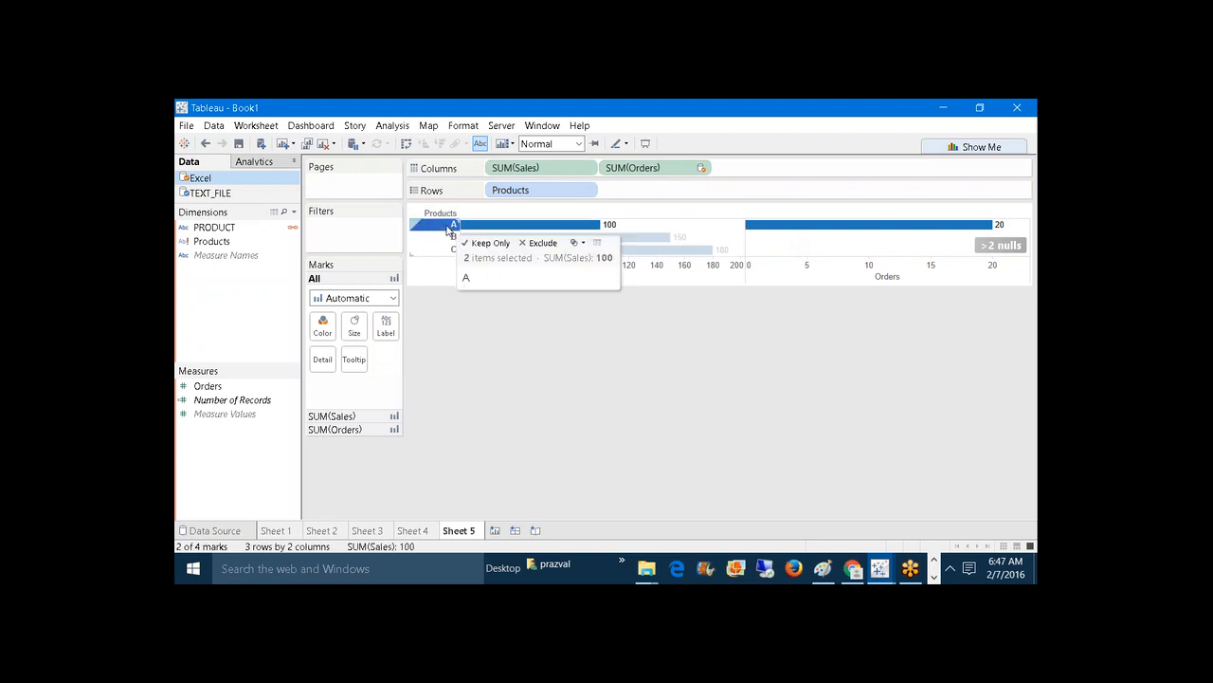
left_click(614, 428)
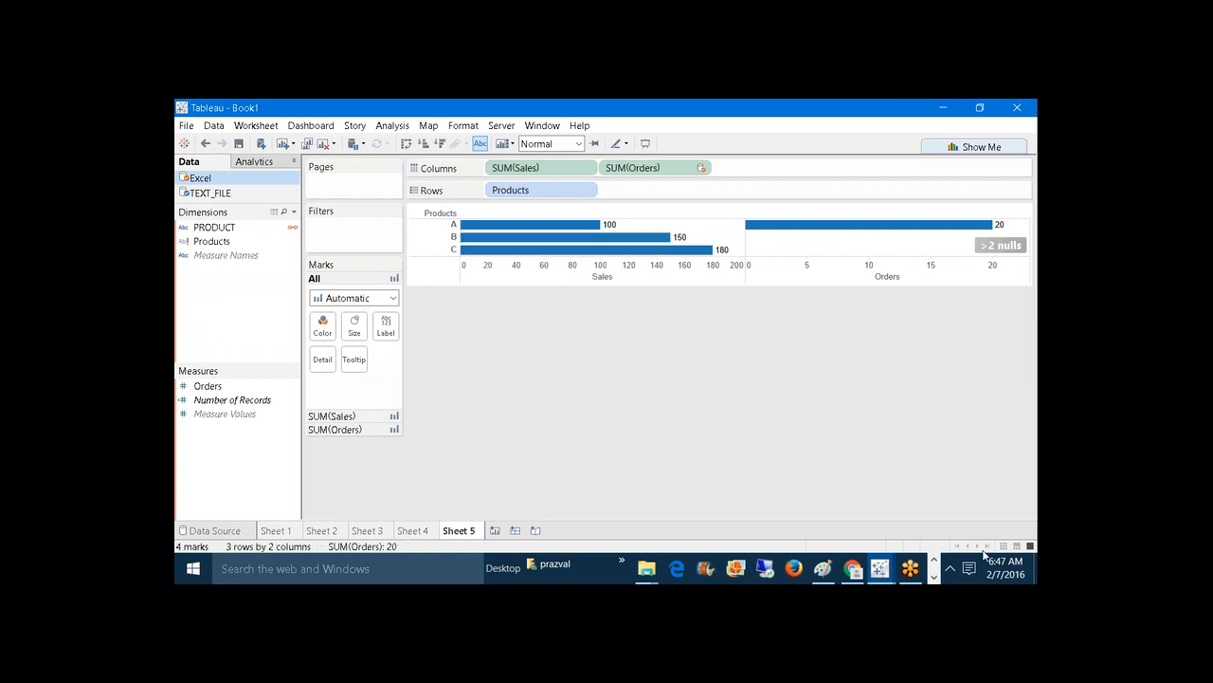
Step: Switch to the untitled Notepad notes and add "Result:-" with "Automatic Blending not possible" beneath TEST-CASE3
left_click(933, 576)
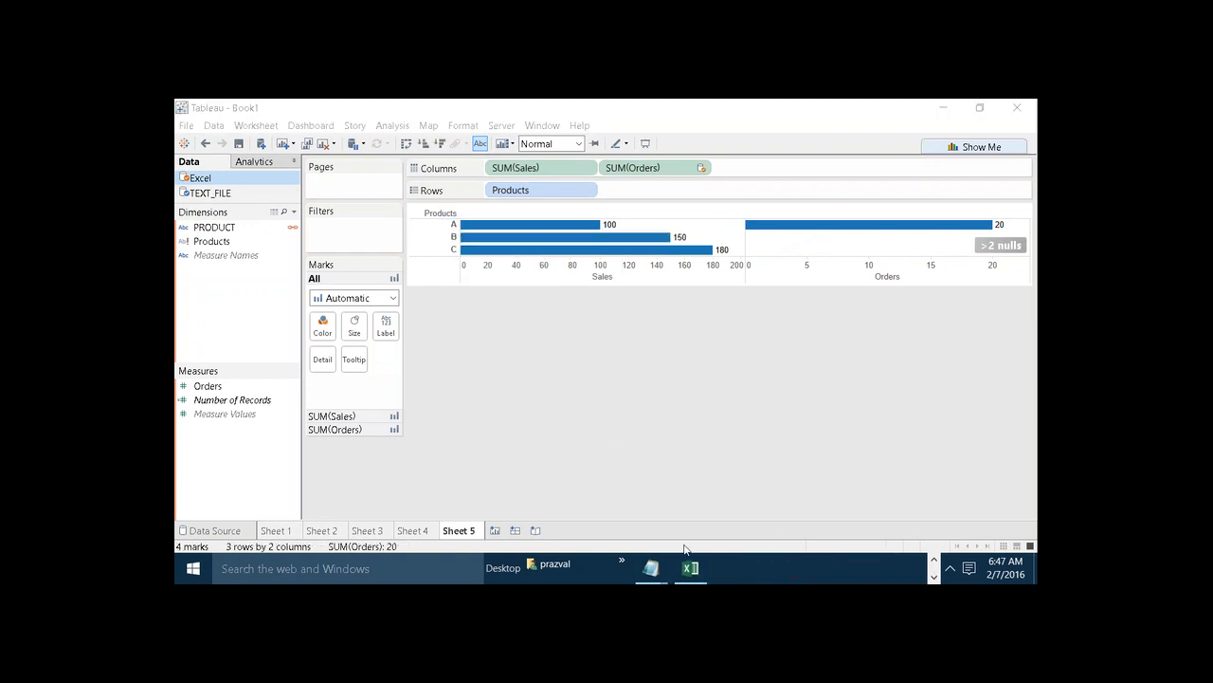
mouse_move(683, 553)
left_click(806, 497)
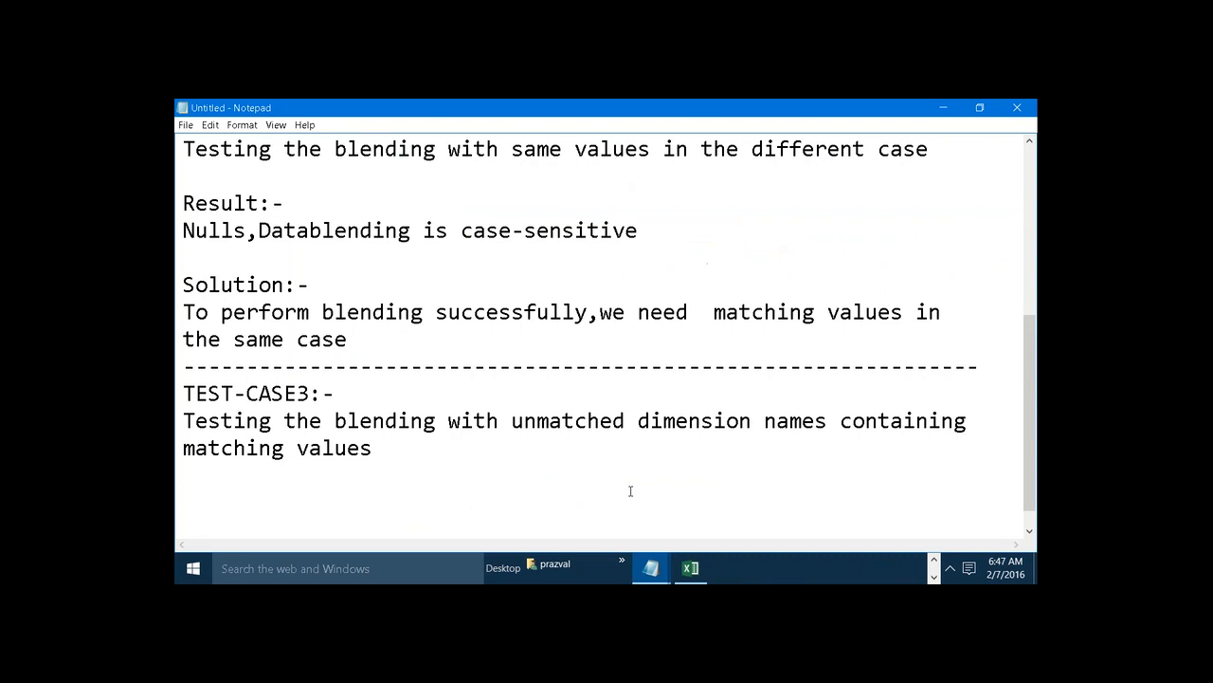
type("Result:-")
key("Return")
type("Au")
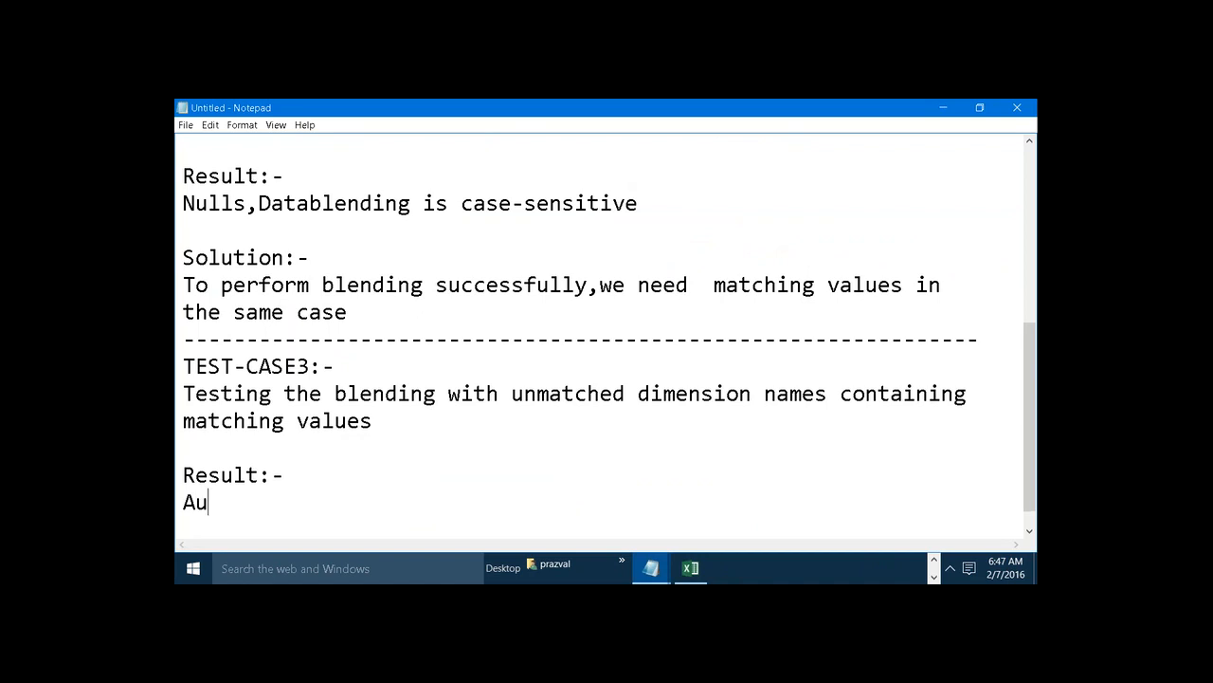
type("tomatic ")
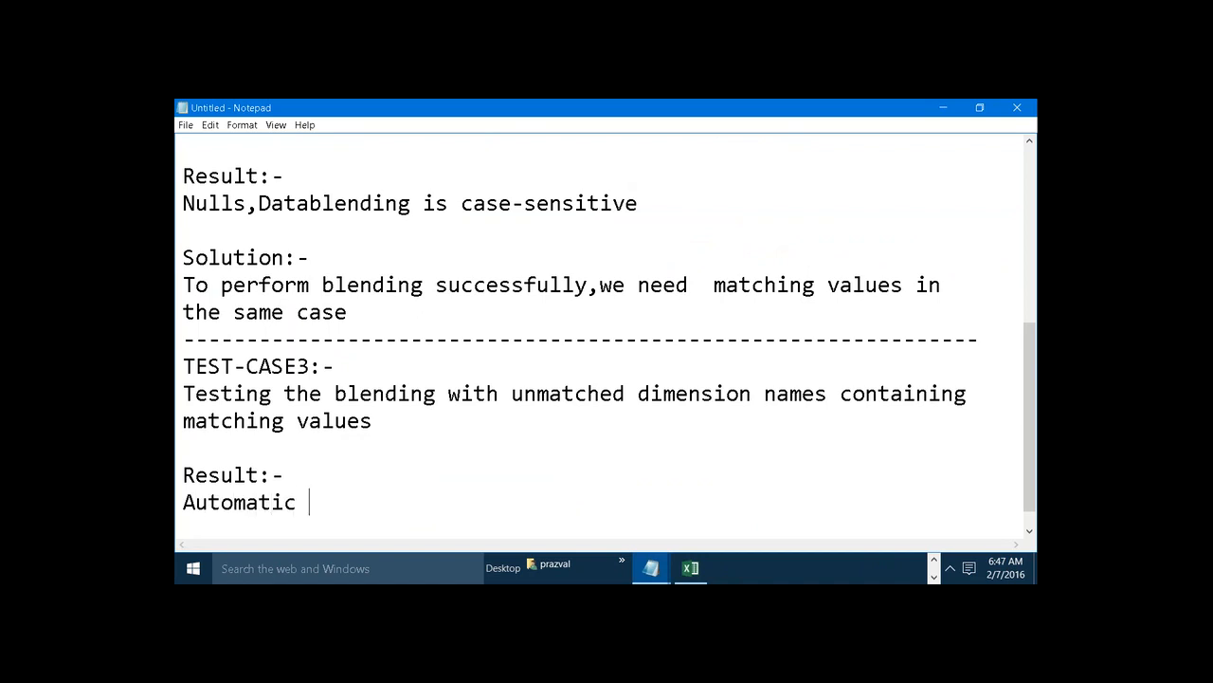
type("Blending")
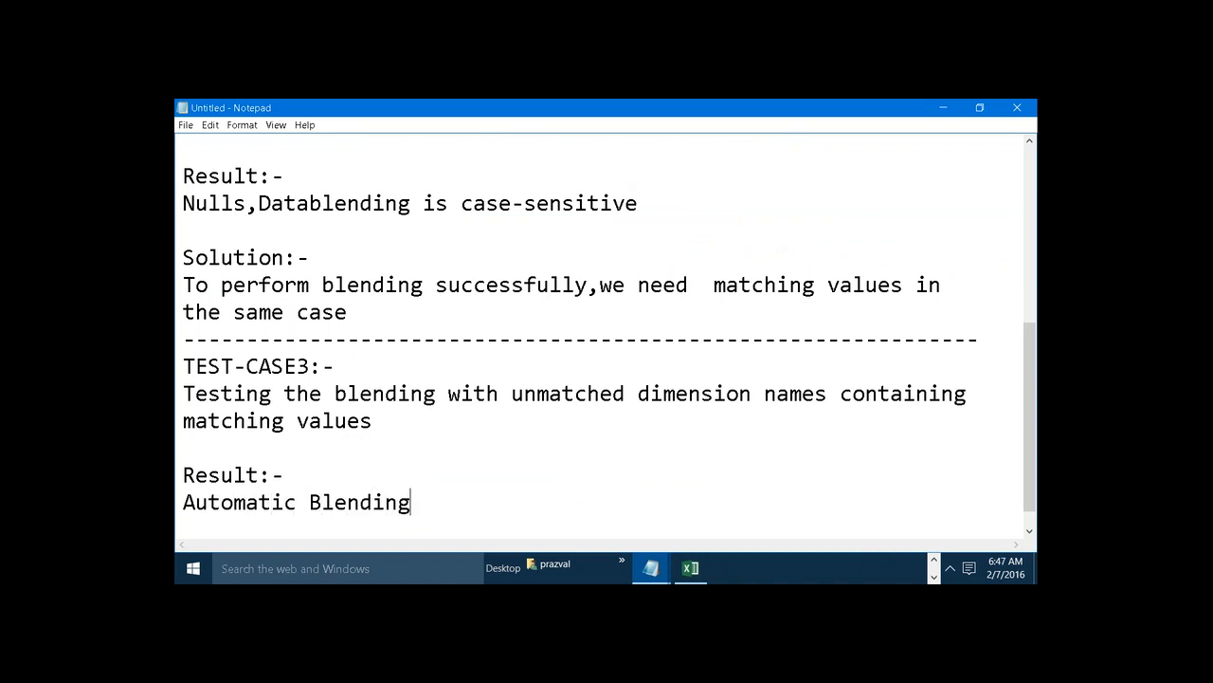
type(" not possible")
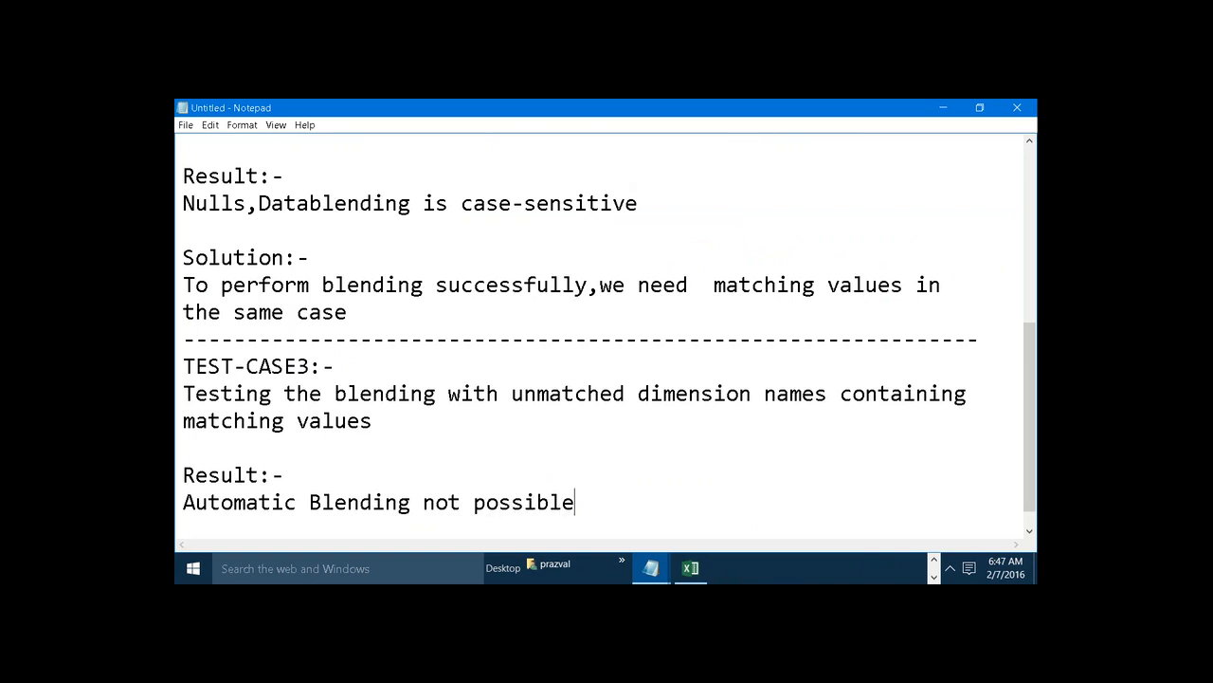
Step: Add a "Solution:-" section beneath the TEST-CASE3 result with the line "We have to perform blending manually"
key("Return")
key("Return")
type("Solu")
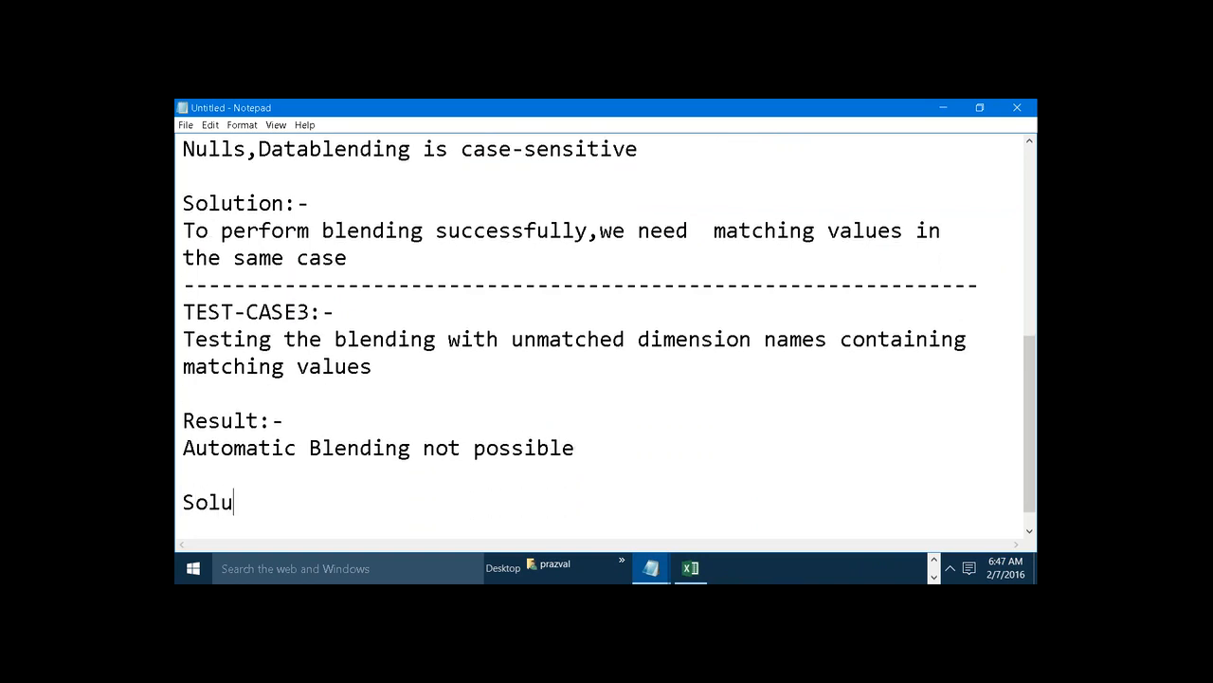
type("tion:-")
key("Return")
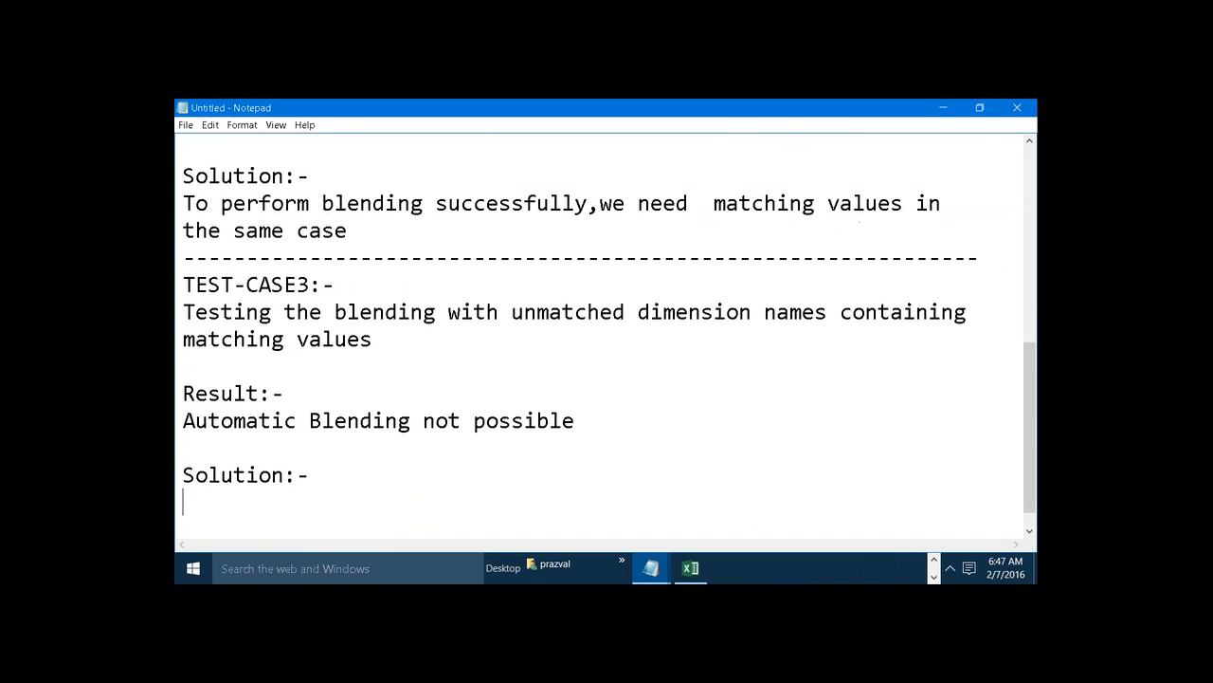
type("Wen")
key("BackSpace")
type("have to ")
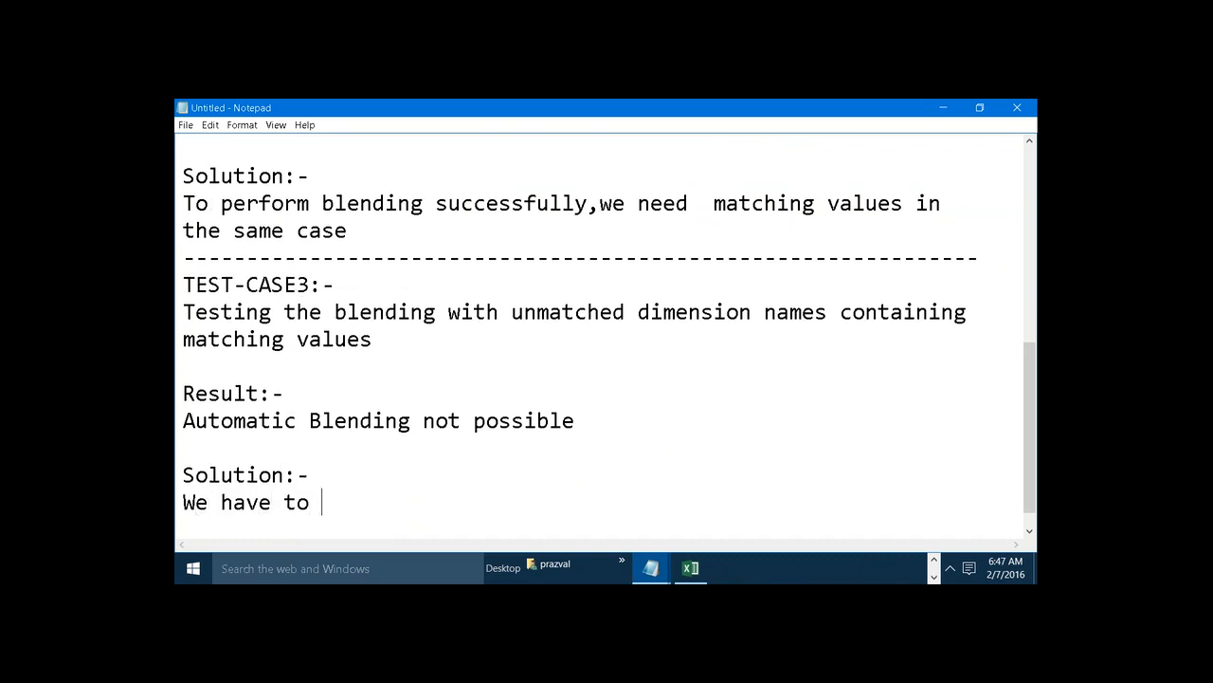
type("perform ")
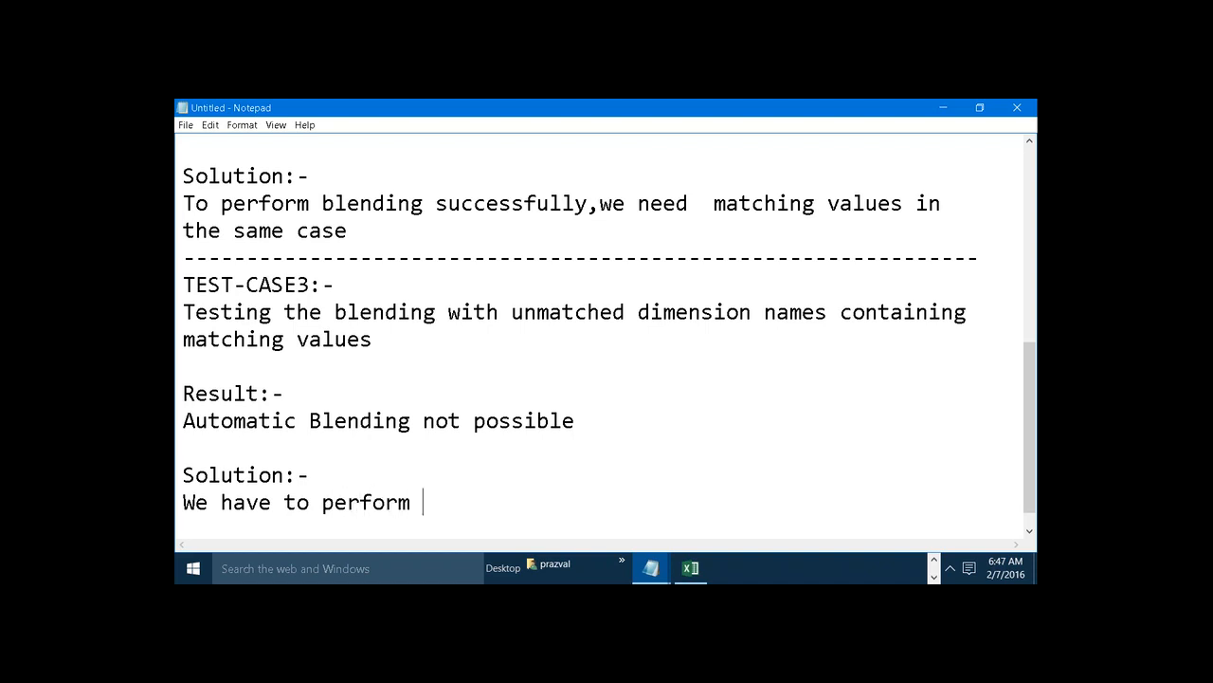
type("blendin")
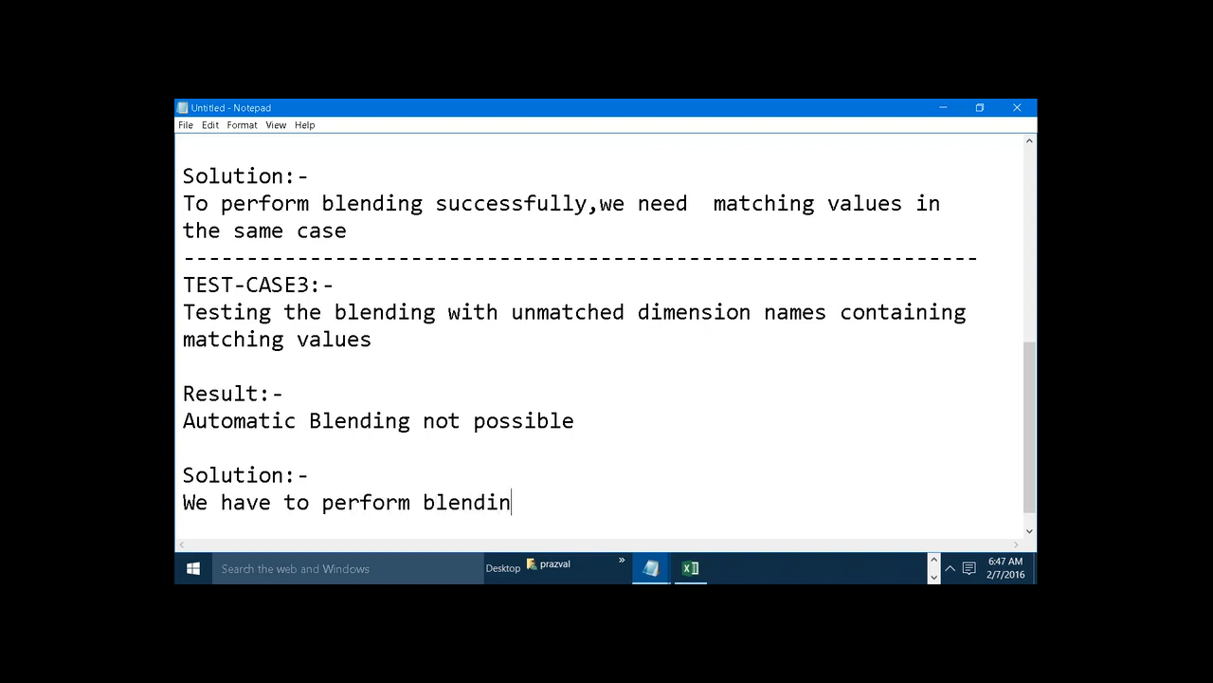
type("g manually")
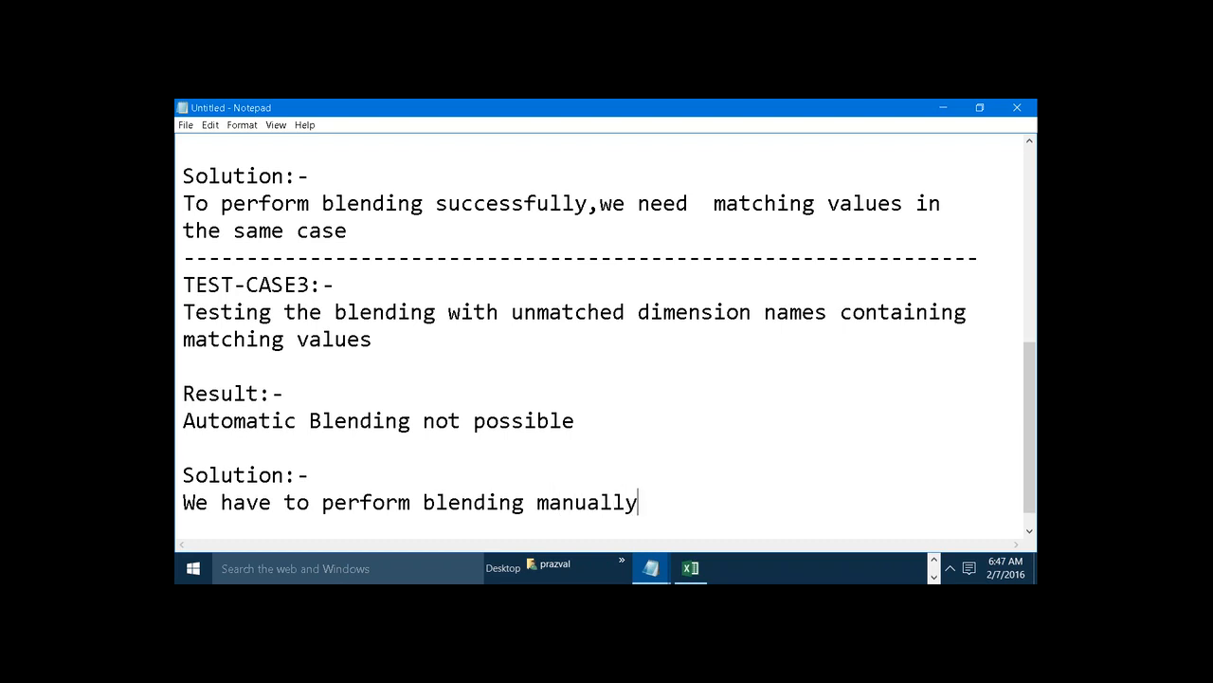
Step: Close the TEST-CASE3 notes with a dashed separator line after a blank line, and start a new line below it
key("Return")
key("Return")
type("---")
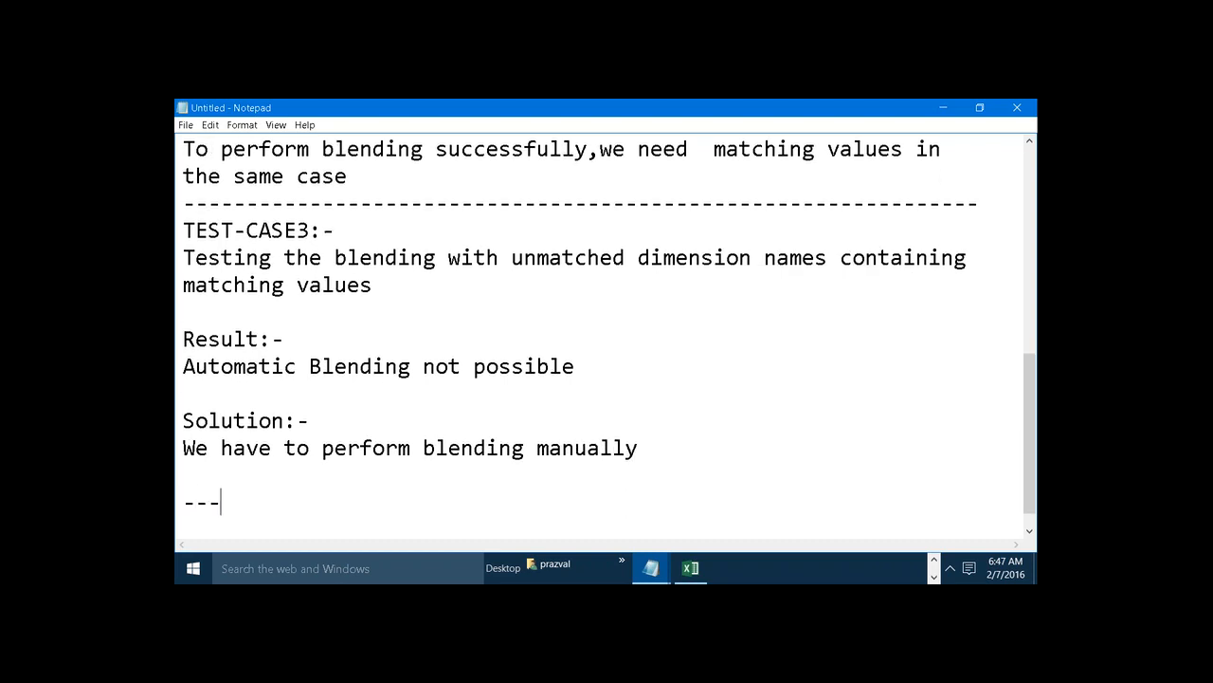
type("-----------------------------------------------------------")
key("Return")
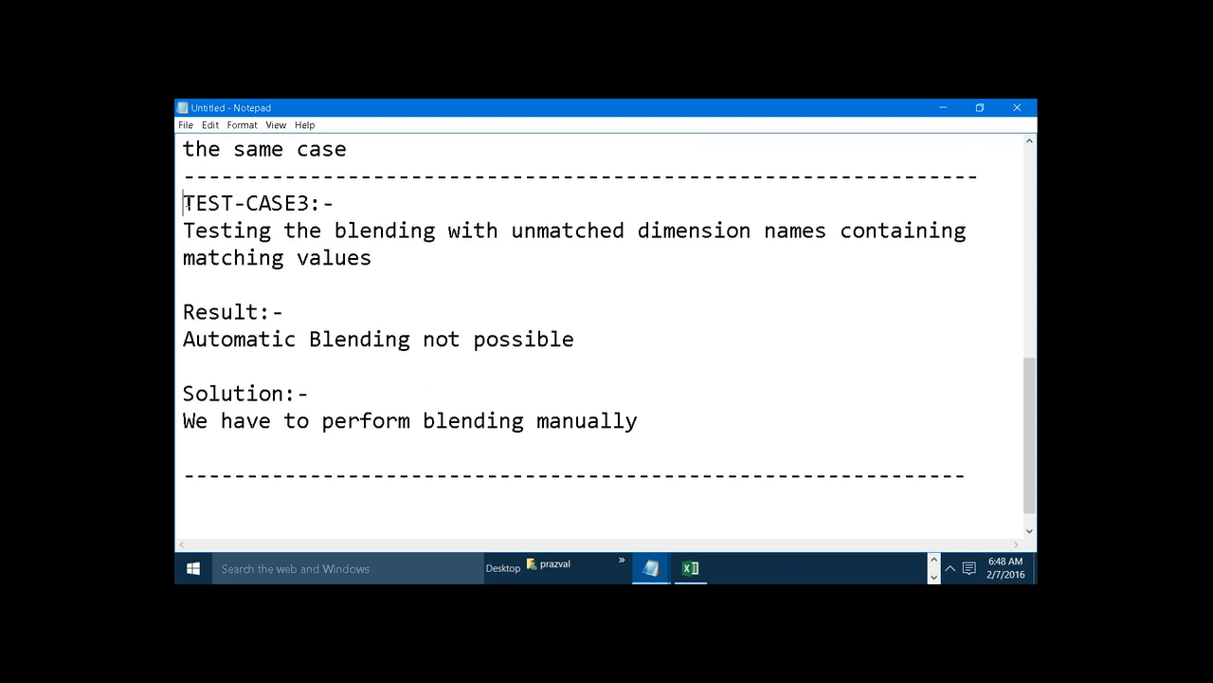
Step: Copy the TEST-CASE3 heading and description below the last separator and renumber the copied heading to TEST-CASE4
left_click_drag(186, 203, 372, 258)
key("ctrl+c")
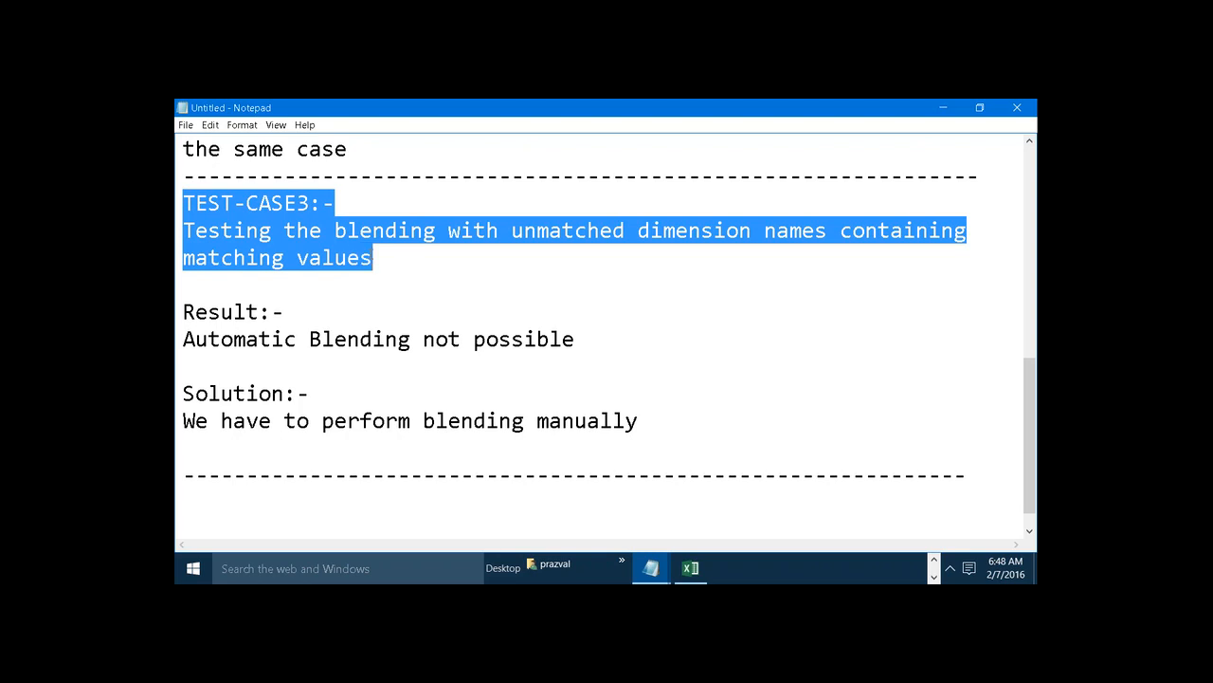
left_click(224, 509)
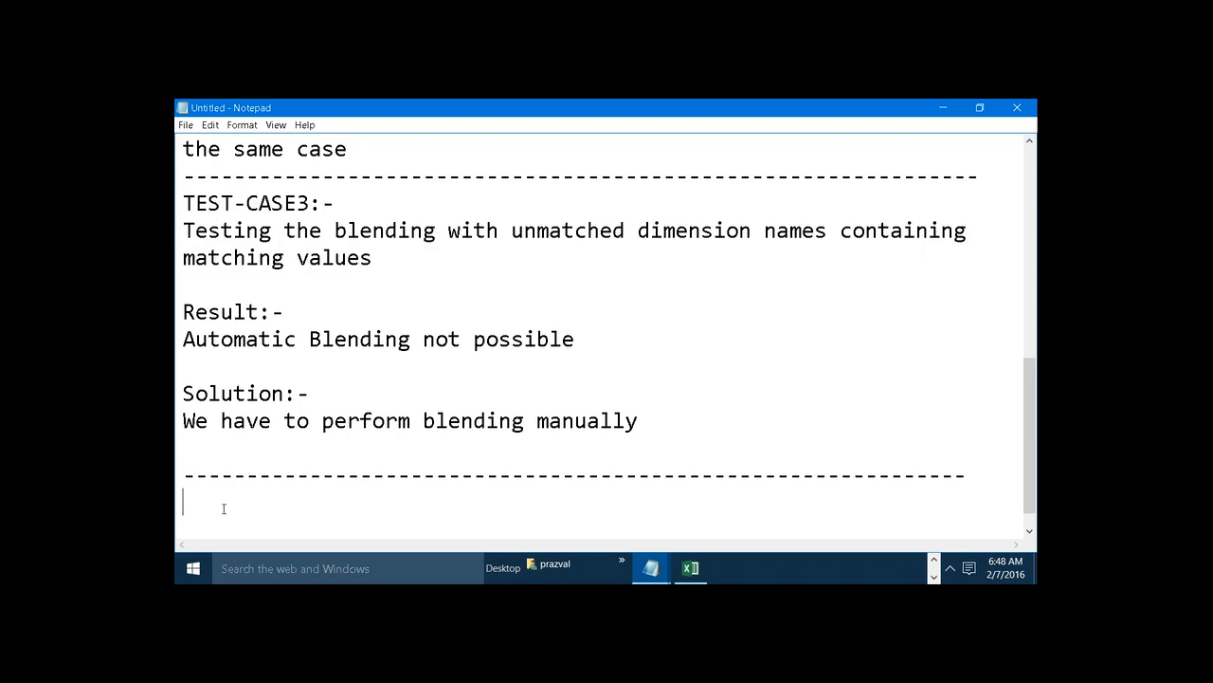
key("ctrl+v")
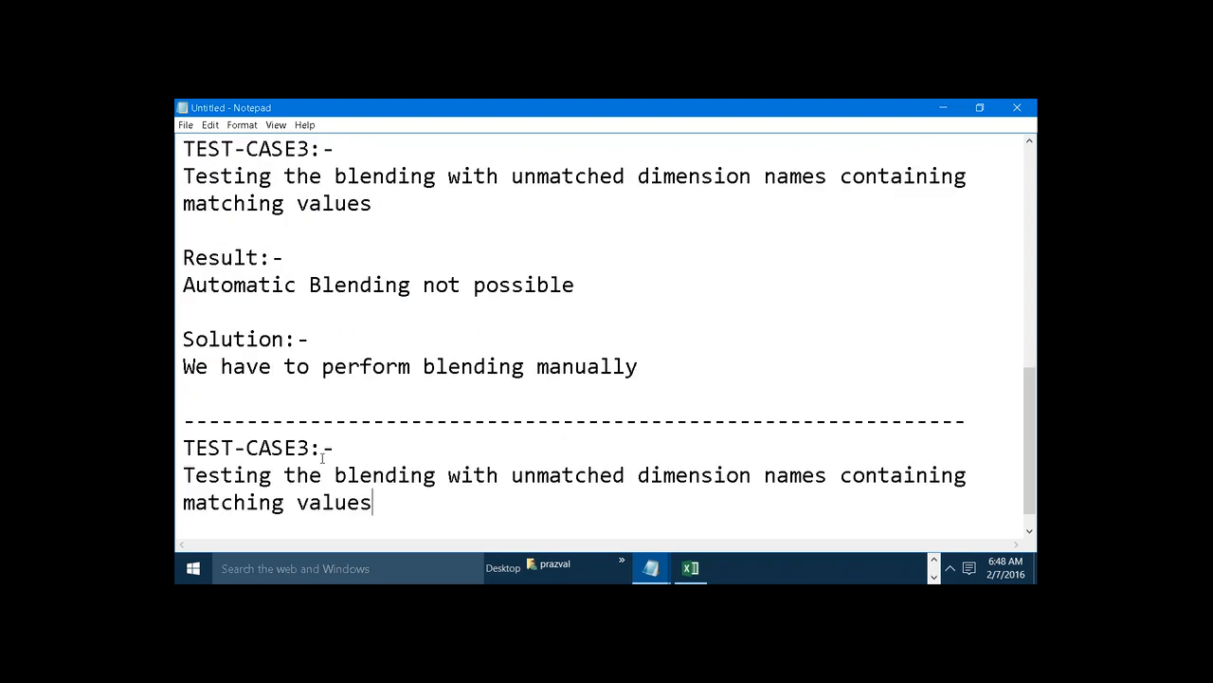
left_click(306, 446)
key("BackSpace")
type("4")
Step: Change "unmatched" to "matching" in the TEST-CASE4 description so it reads "matching dimension names"
left_click(537, 474)
key("BackSpace")
key("BackSpace")
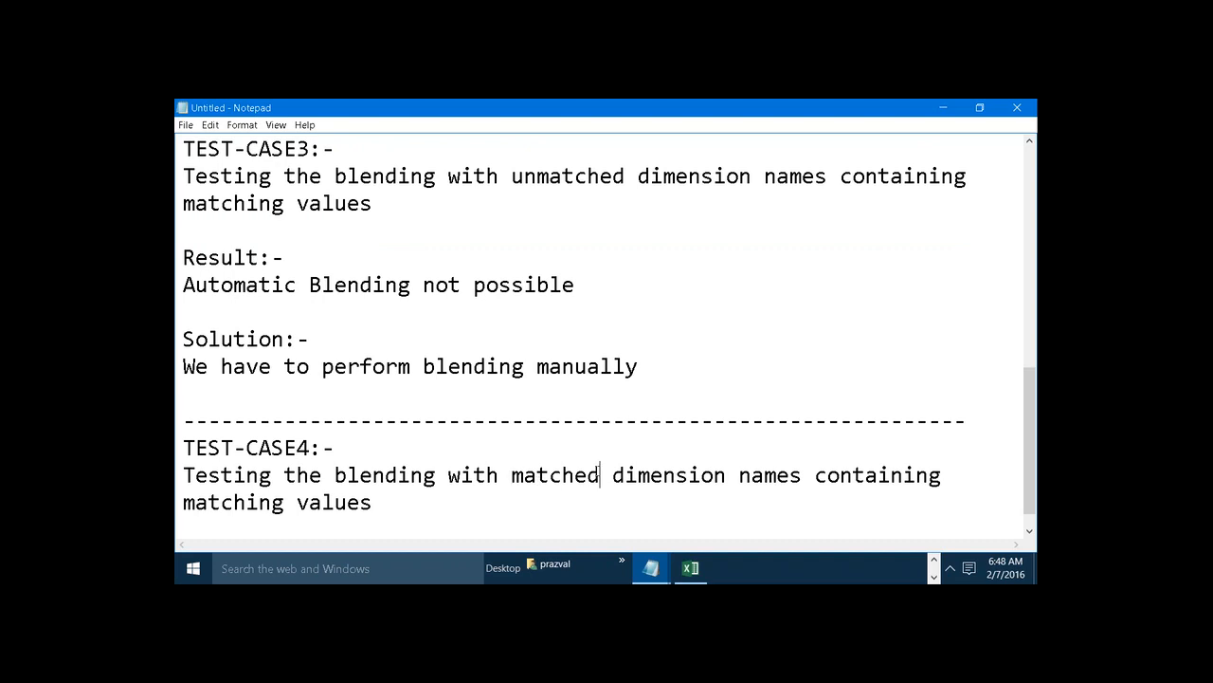
key("BackSpace")
key("BackSpace")
type("ing")
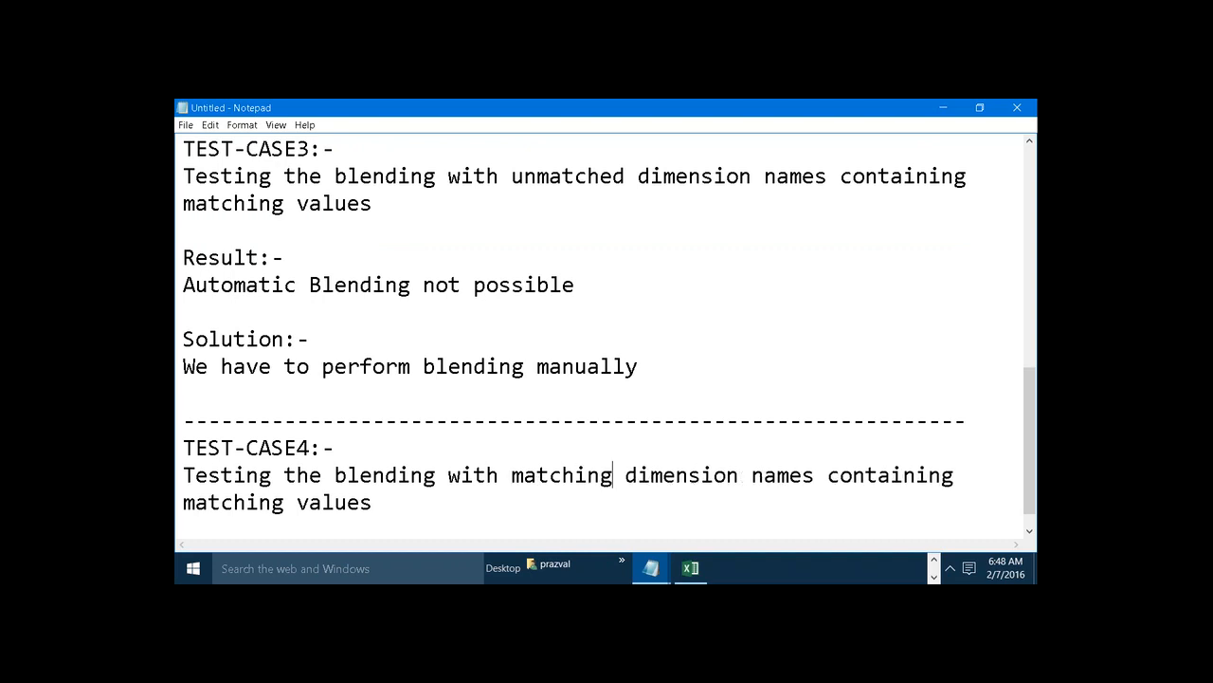
Step: Extend the TEST-CASE4 description after "matching values" with "but dimensions in different case."
left_click(546, 491)
type("but dimensi")
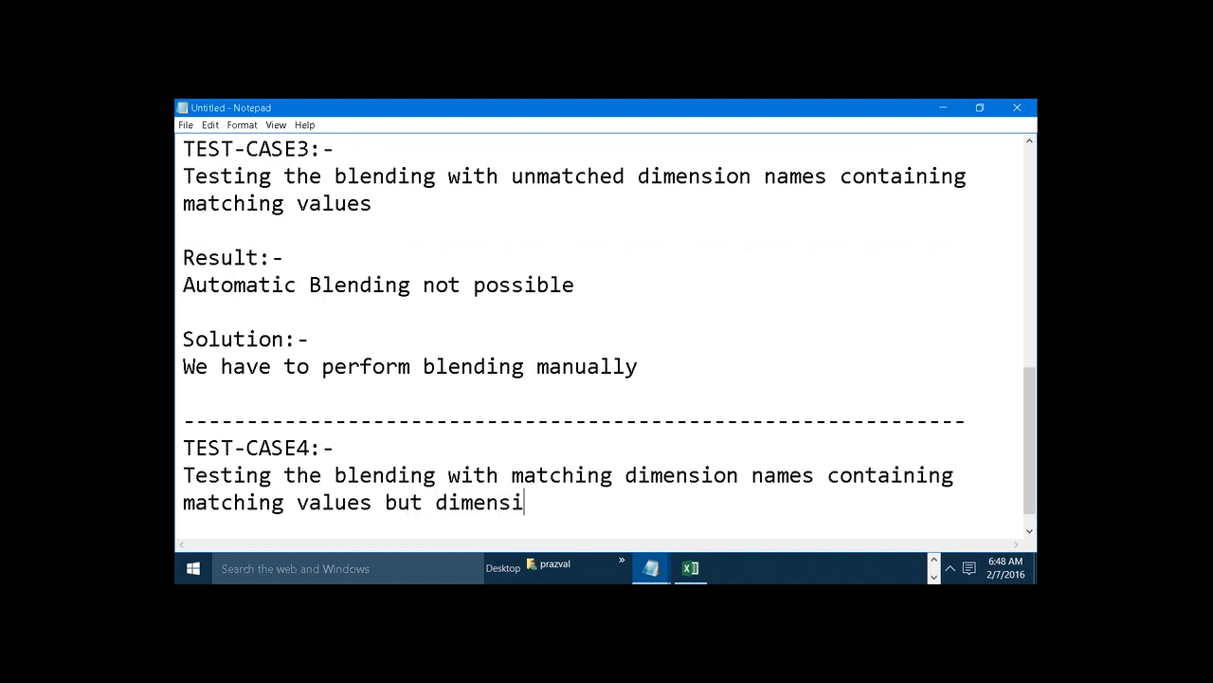
type("ons in dfiee")
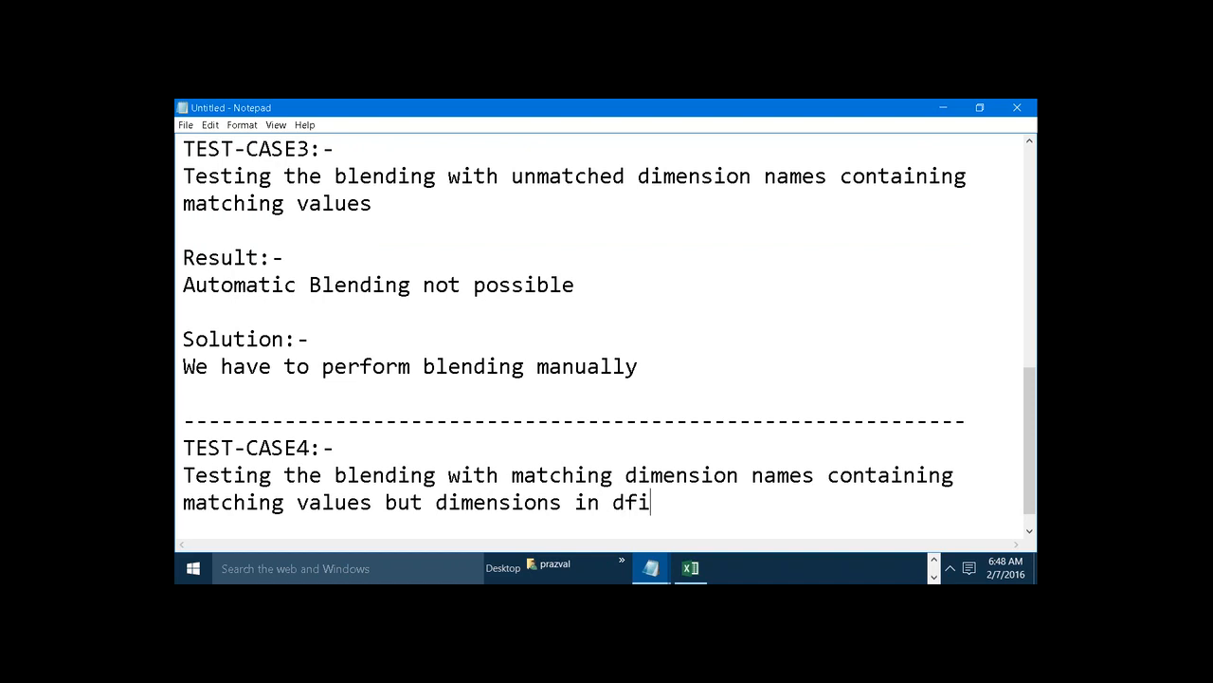
key("BackSpace")
key("BackSpace")
key("BackSpace")
key("BackSpace")
type("ifferent c")
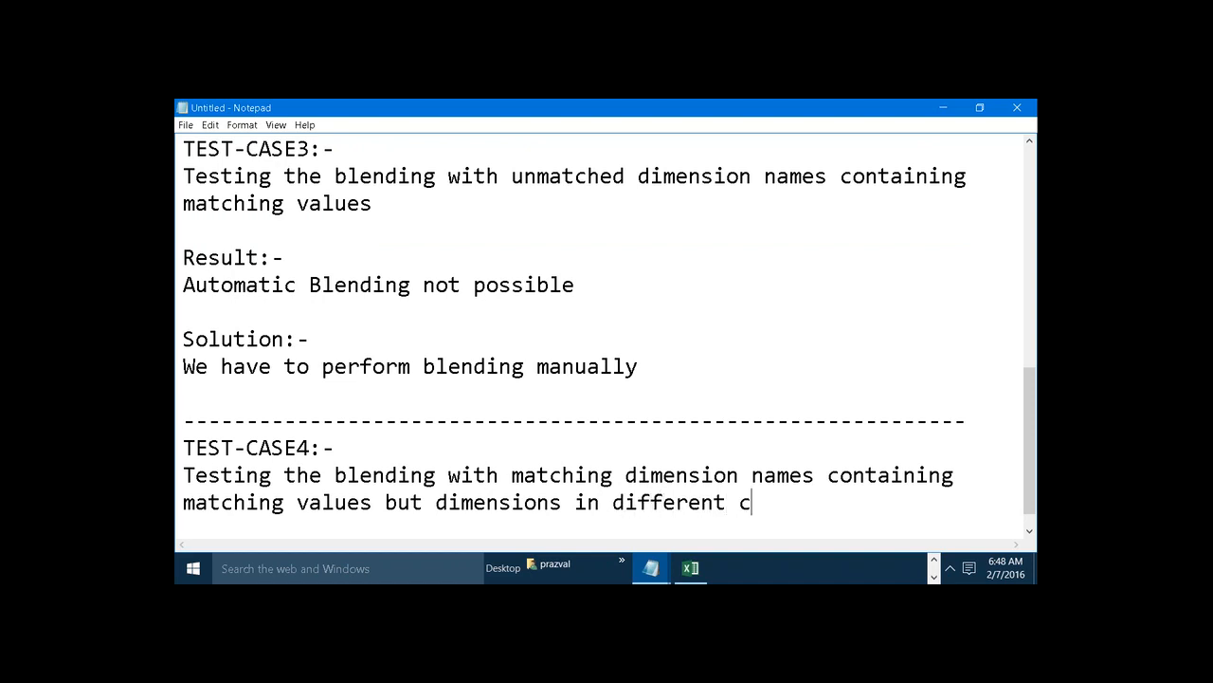
type("ase.")
Step: Switch to Excel_File.xlsx and change the heading in cell A1 to lowercase "products"
left_click(934, 560)
left_click(934, 576)
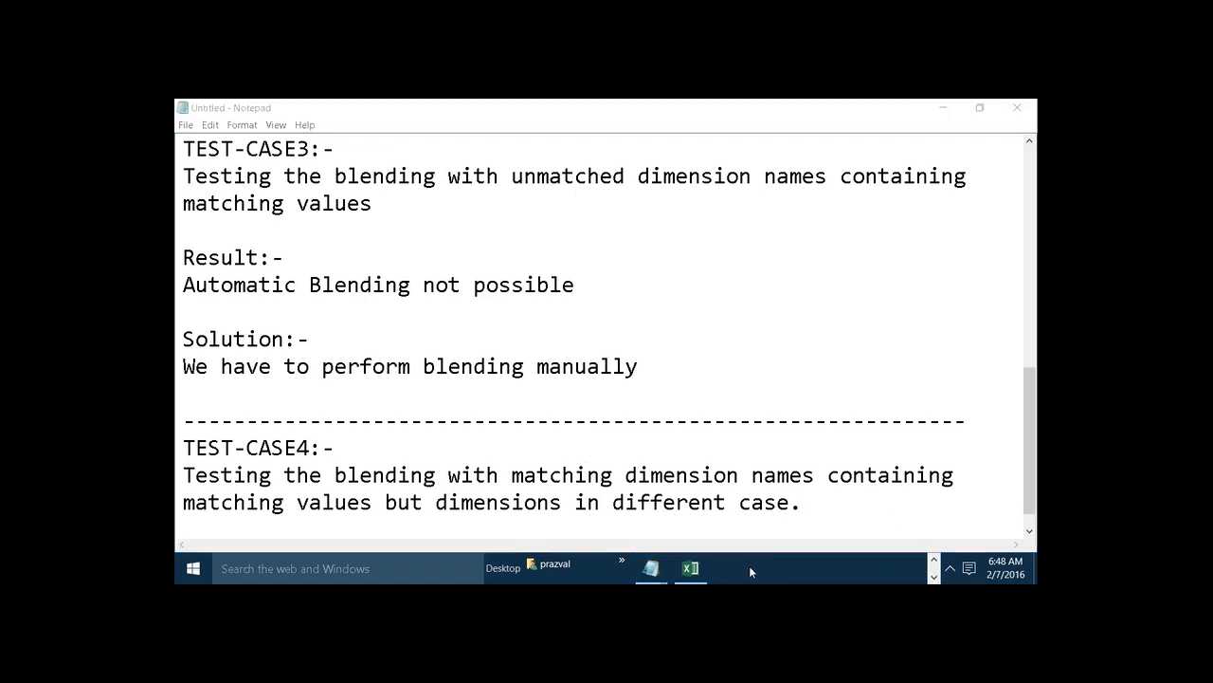
mouse_move(691, 567)
left_click(685, 539)
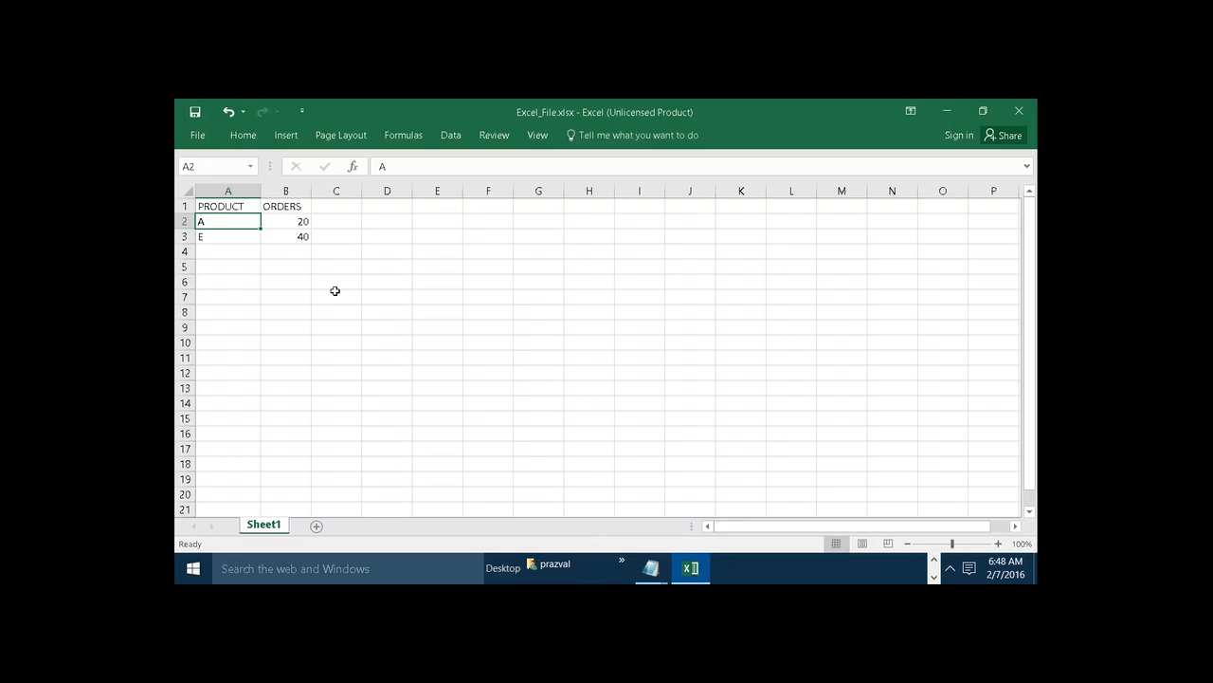
double_click(249, 205)
key("BackSpace")
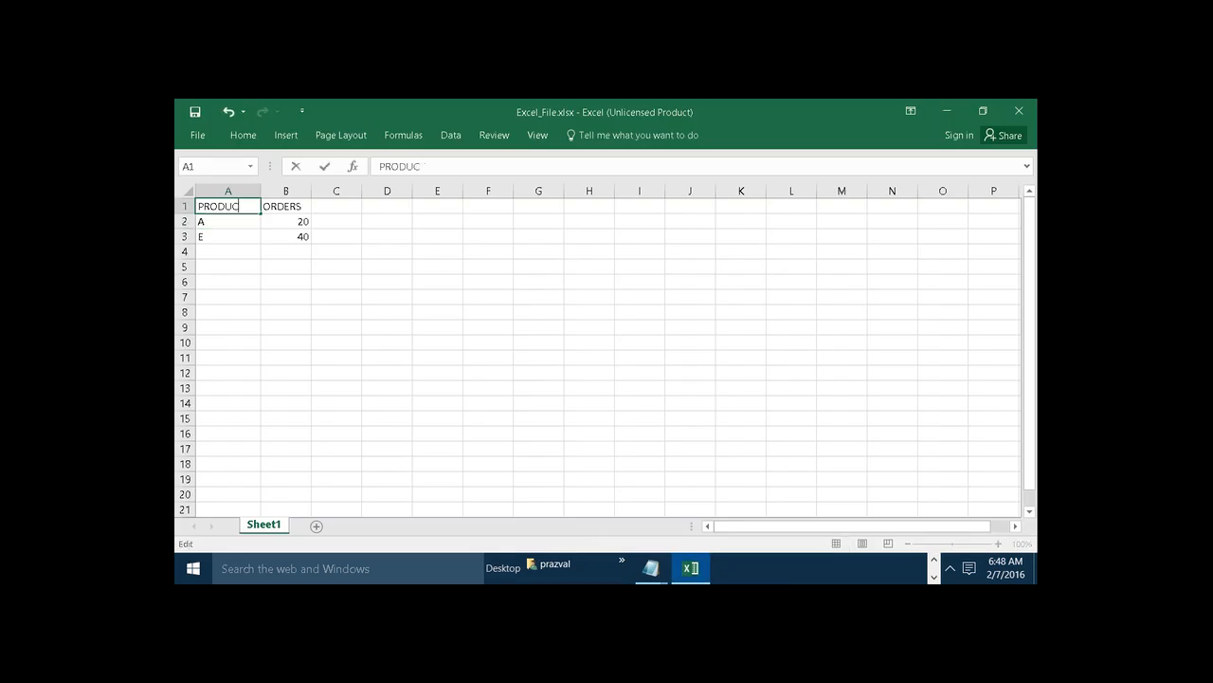
key("BackSpace")
key("BackSpace")
key("BackSpace")
key("BackSpace")
key("BackSpace")
key("BackSpace")
type("produc")
left_click(248, 250)
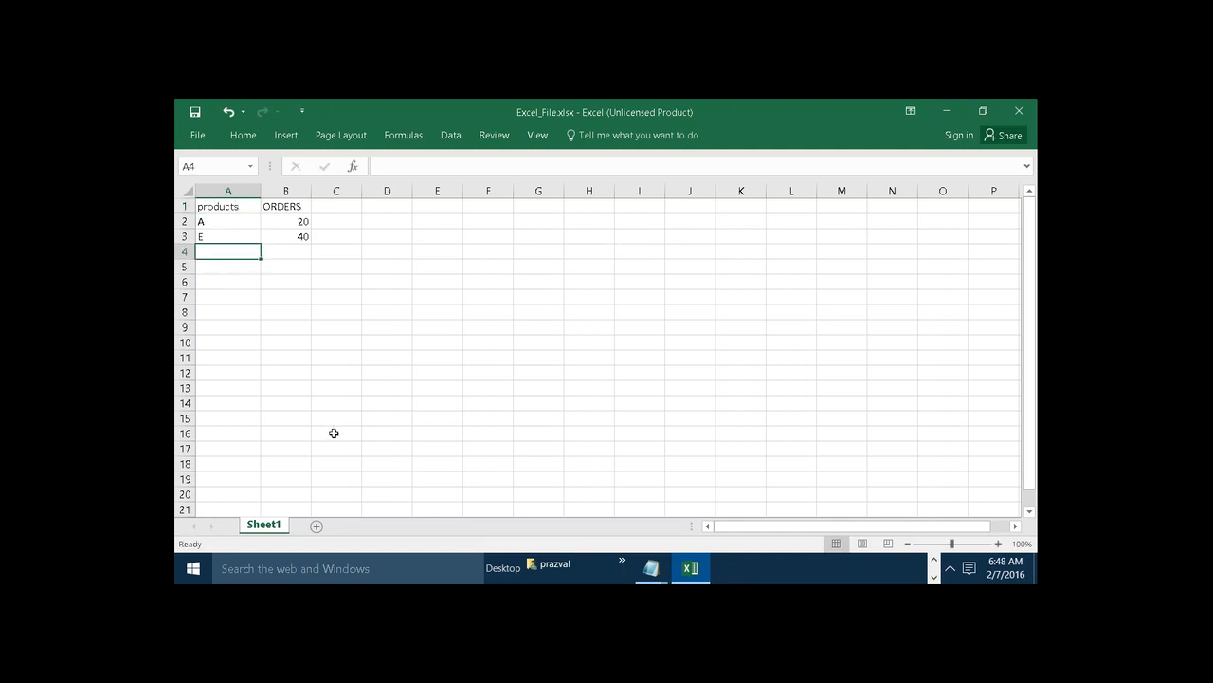
Step: Compare the changed heading with the column names in TEXT_FILE.txt, minimize the text file, and save the Excel workbook
mouse_move(648, 569)
left_click(693, 493)
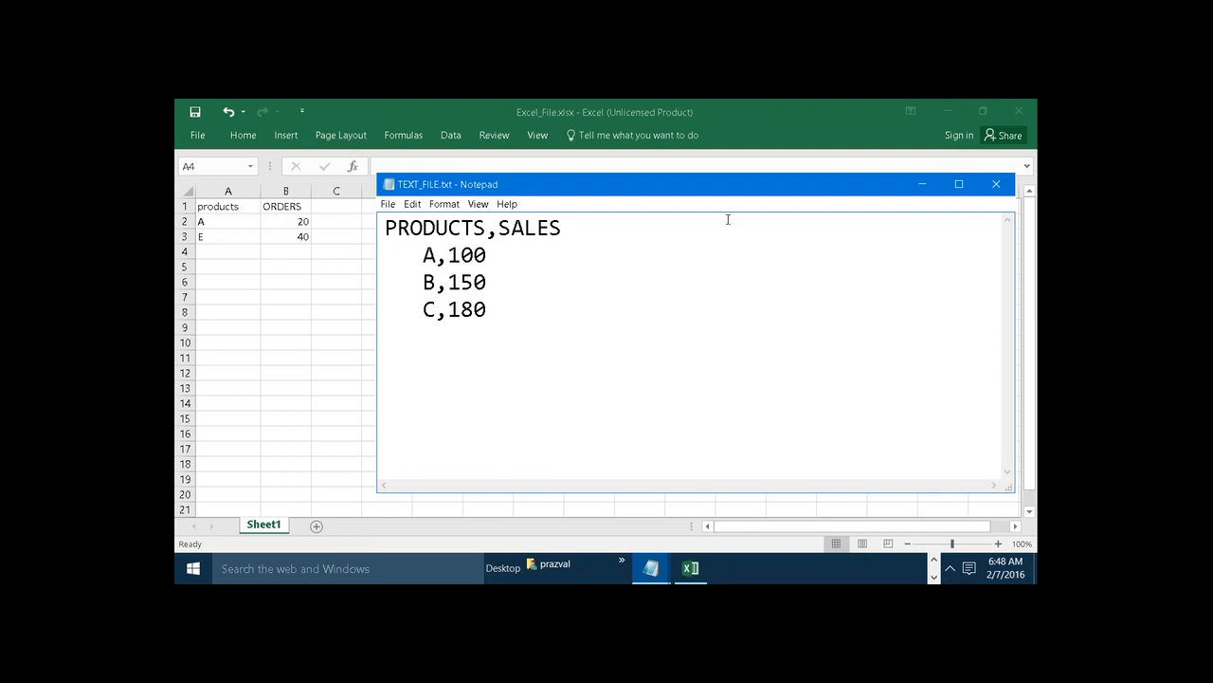
left_click(922, 183)
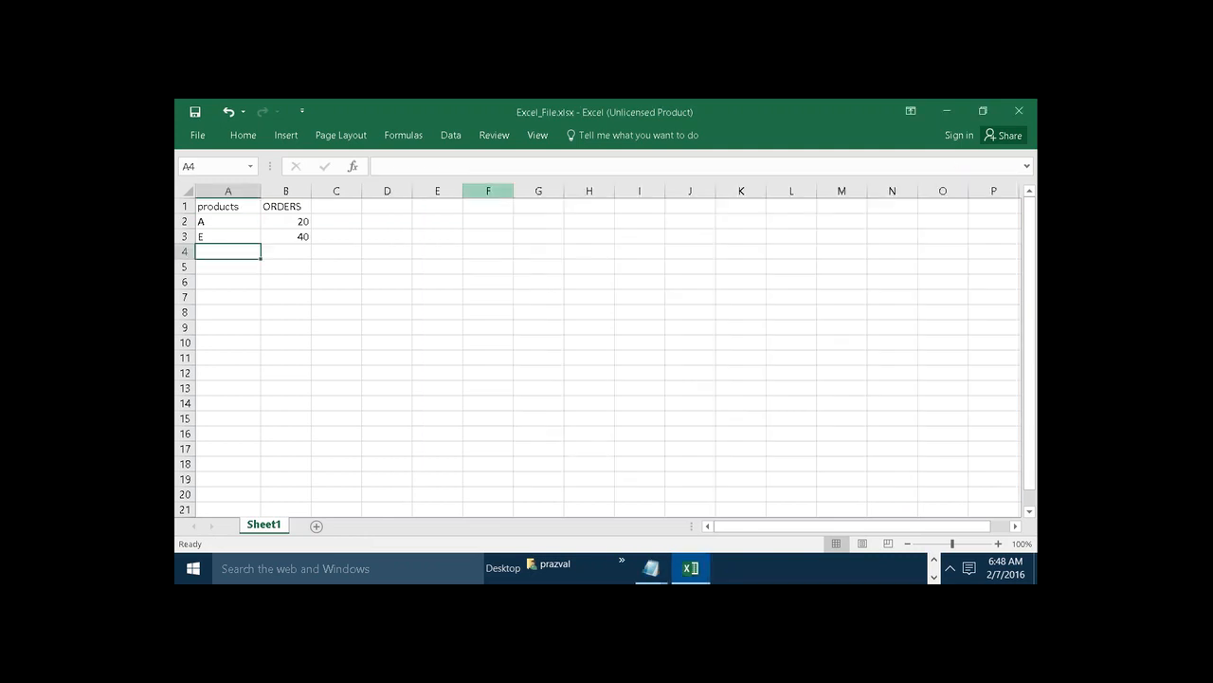
left_click(193, 113)
Step: Switch to Tableau, add a new worksheet, refresh the Excel data source, and check its flagged Products dimension
left_click(933, 559)
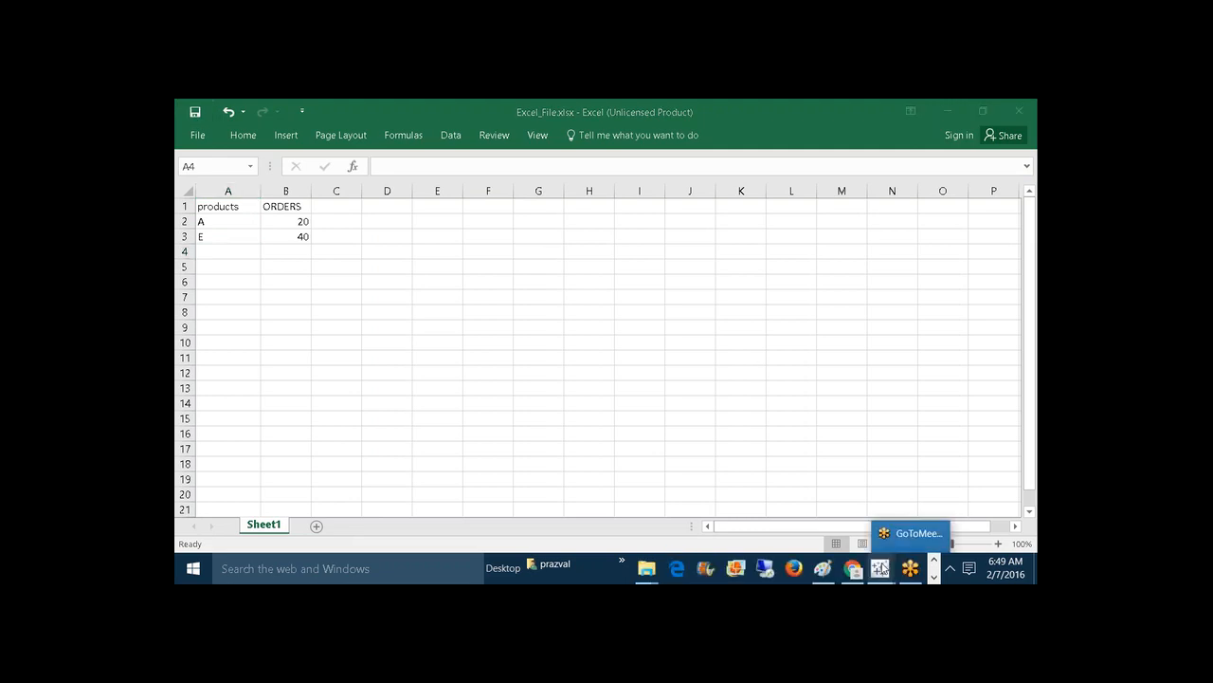
mouse_move(880, 567)
left_click(907, 516)
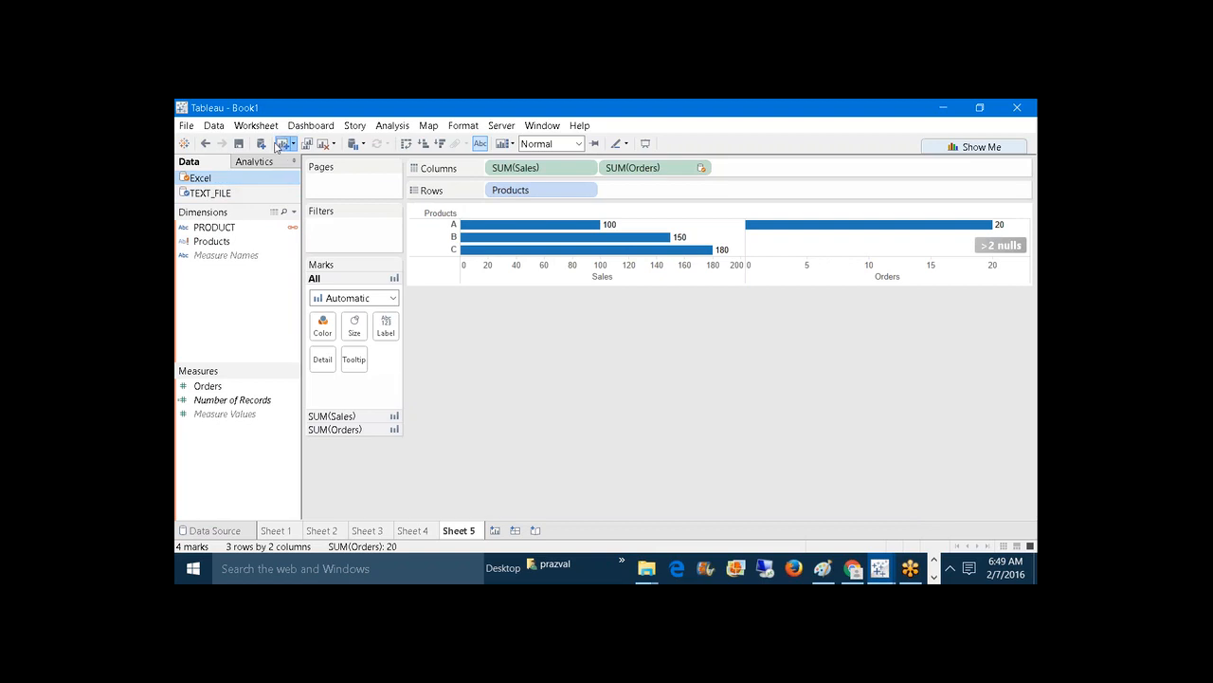
key("ctrl+m")
right_click(204, 183)
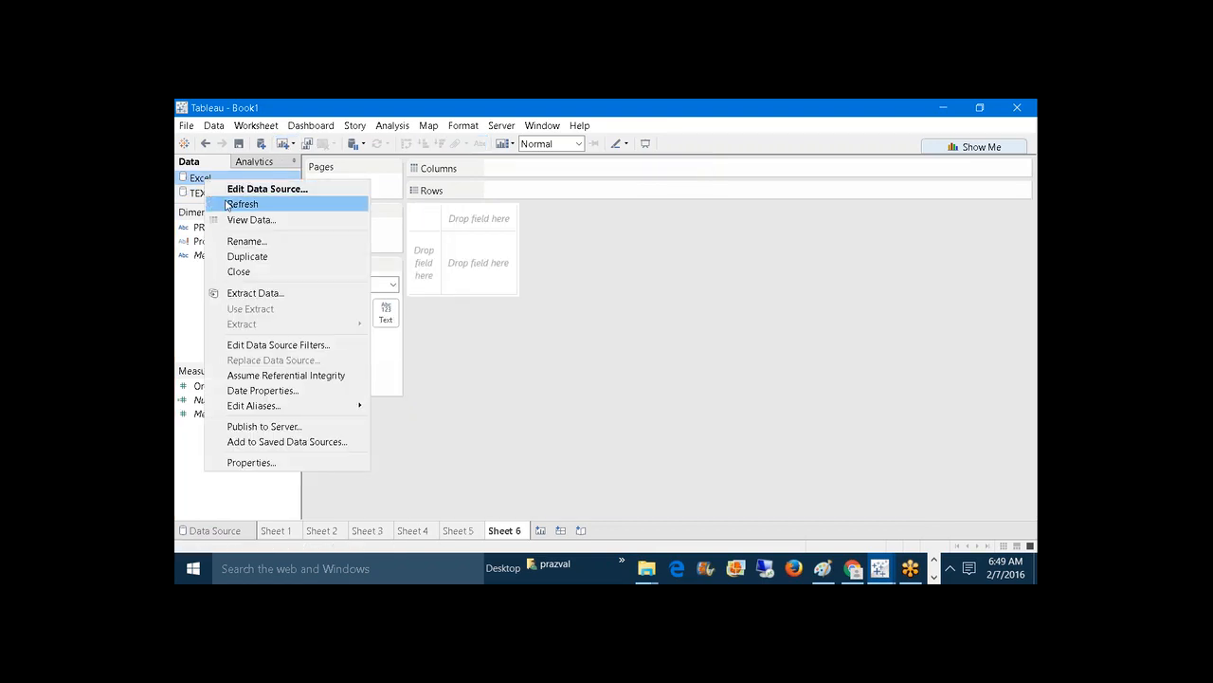
left_click(226, 205)
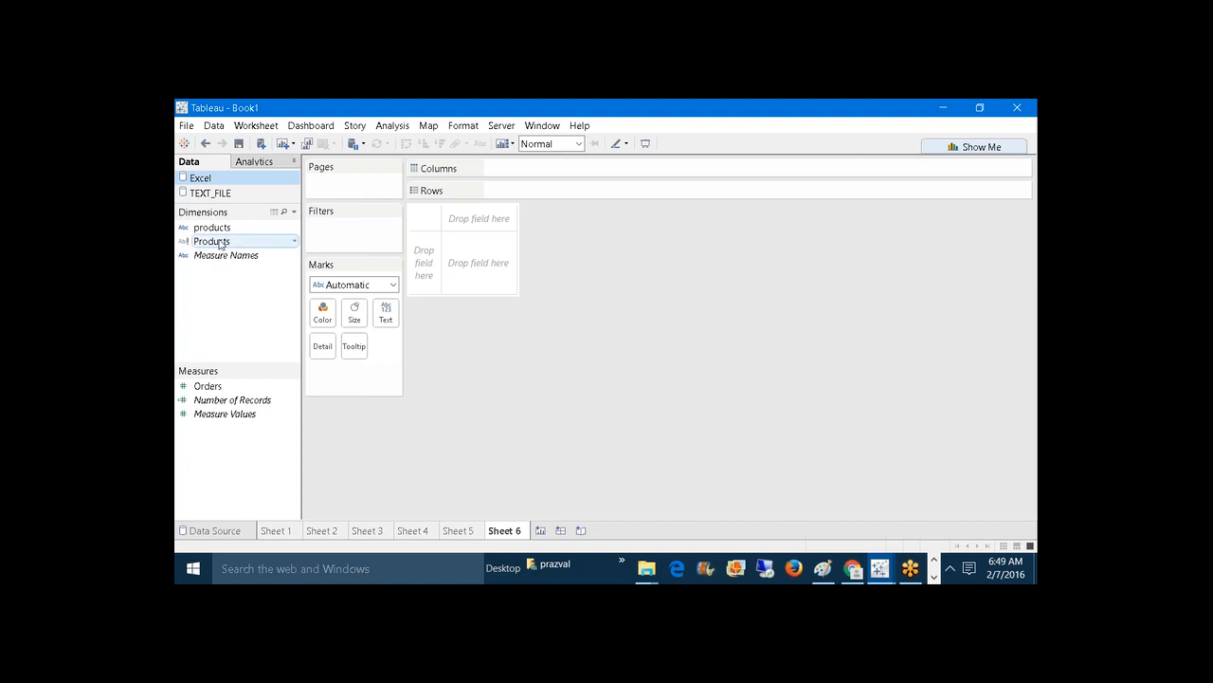
mouse_move(220, 245)
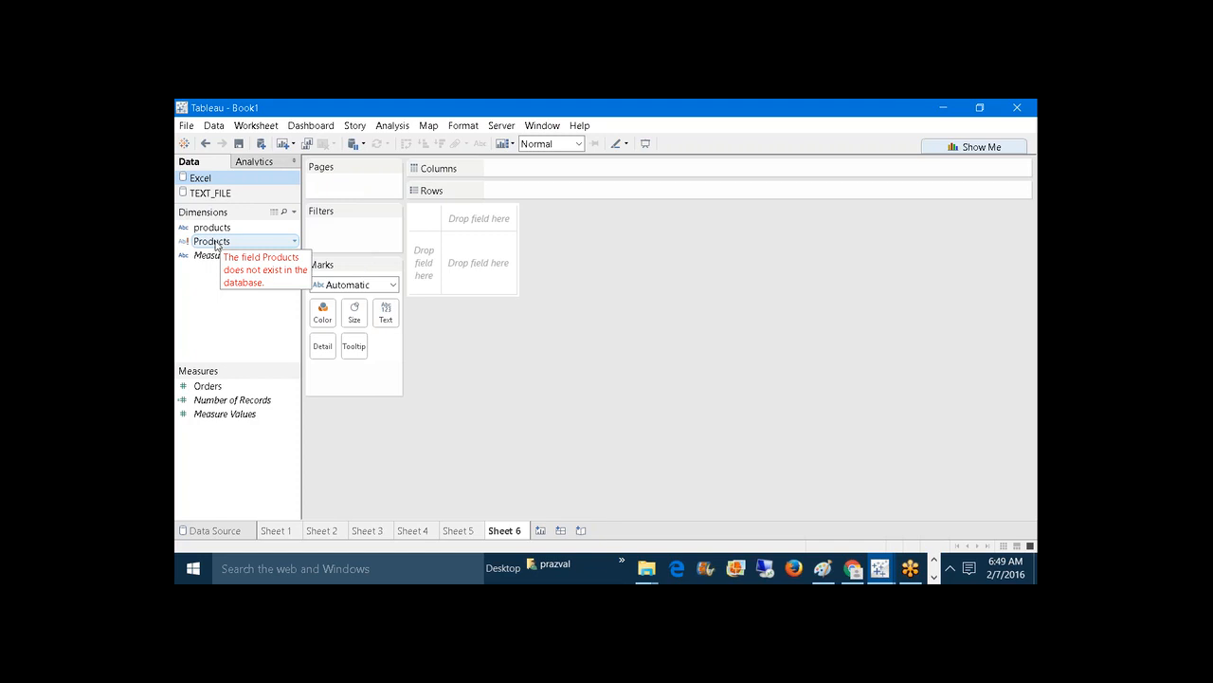
Step: Build a bar chart from the TEXT_FILE source with Products on Rows and Sales on Columns
left_click(227, 193)
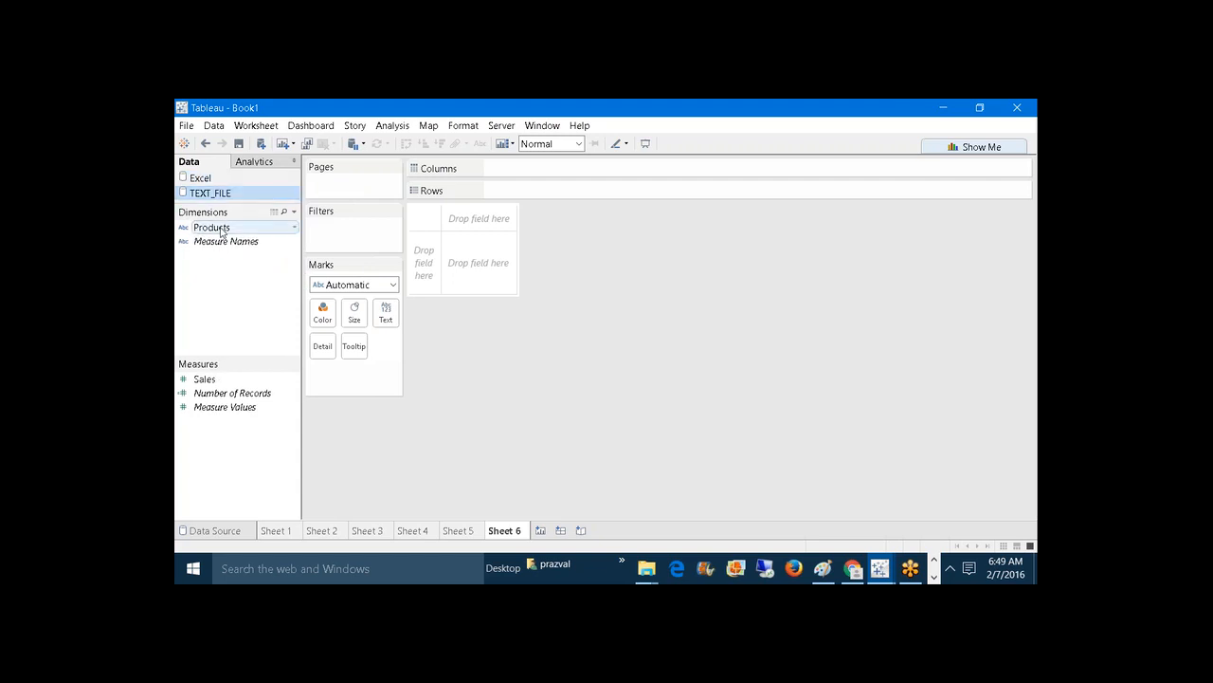
left_click_drag(216, 227, 530, 194)
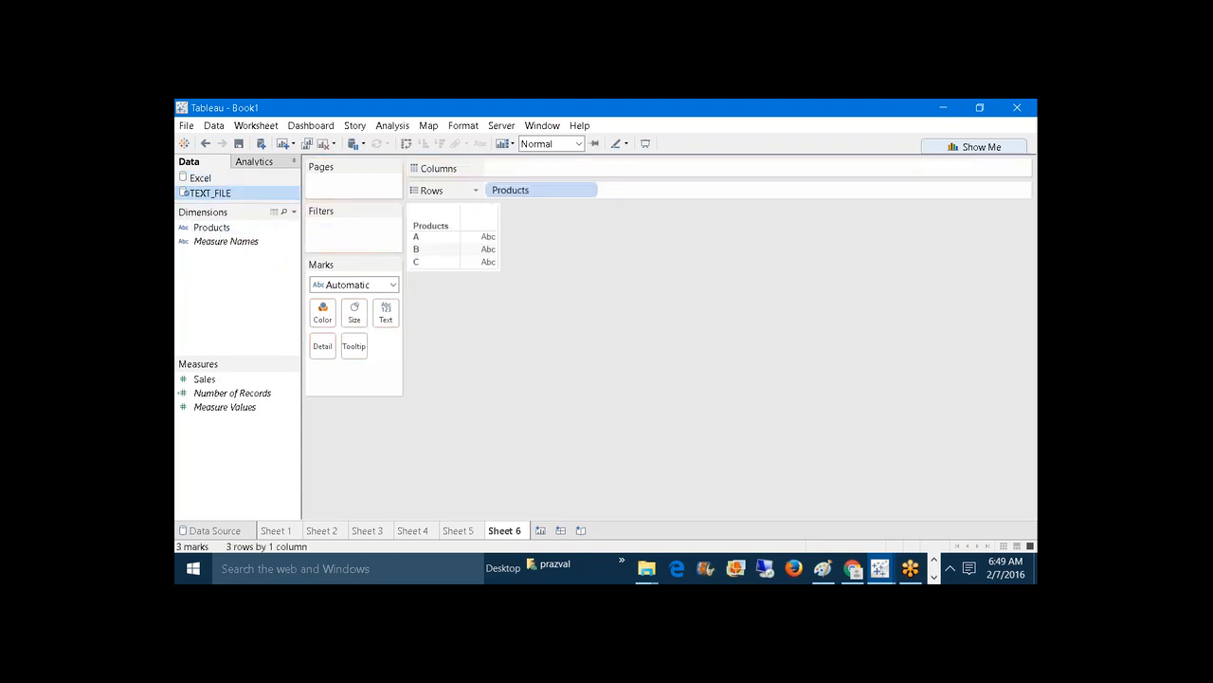
left_click_drag(253, 382, 587, 172)
Step: Edit the data source relationships to map Products in primary source TEXT_FILE to products in secondary source Excel
left_click(276, 179)
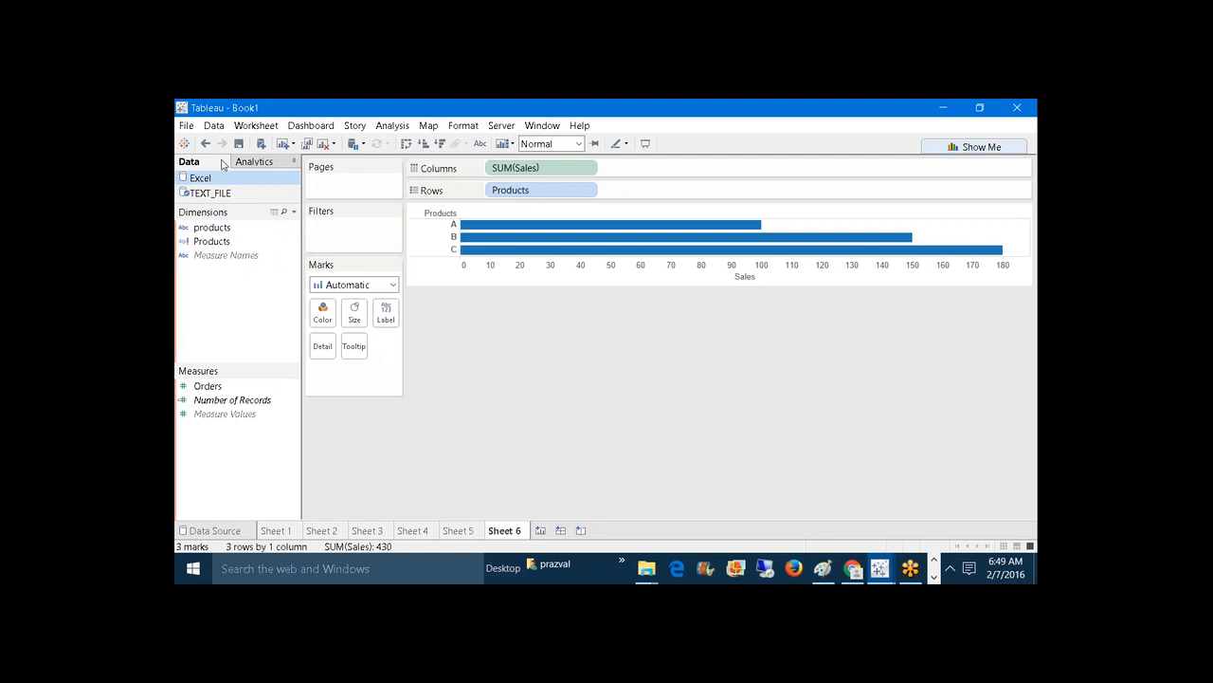
left_click(216, 129)
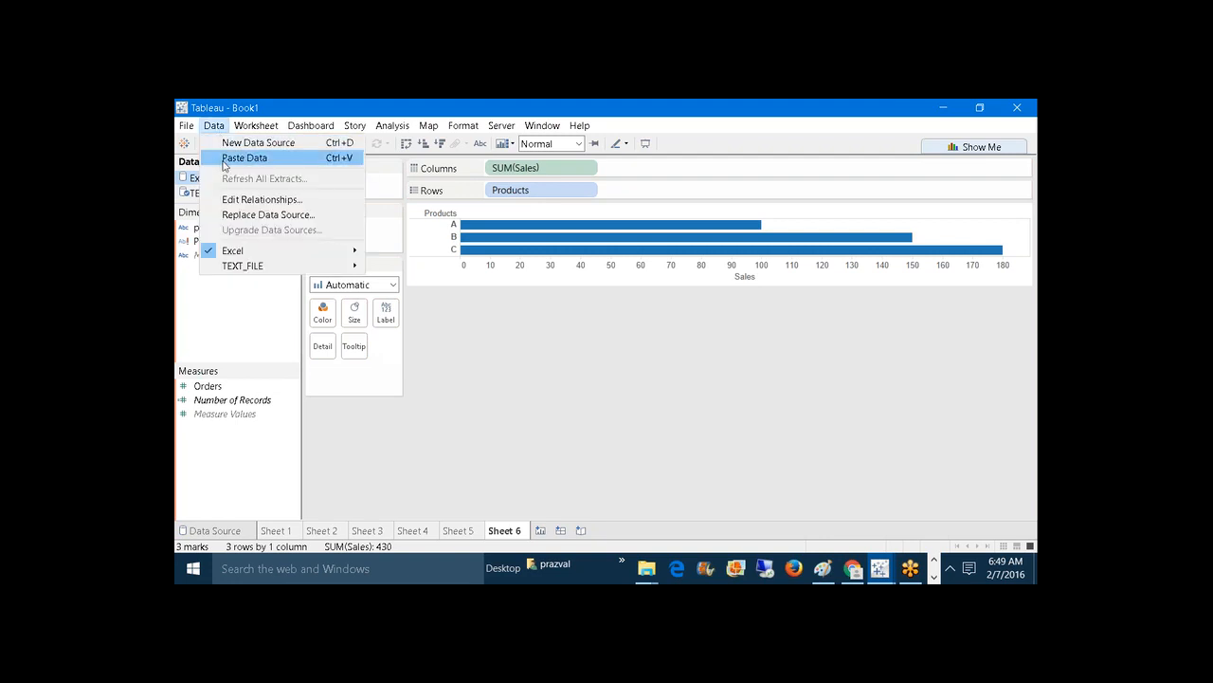
left_click(235, 201)
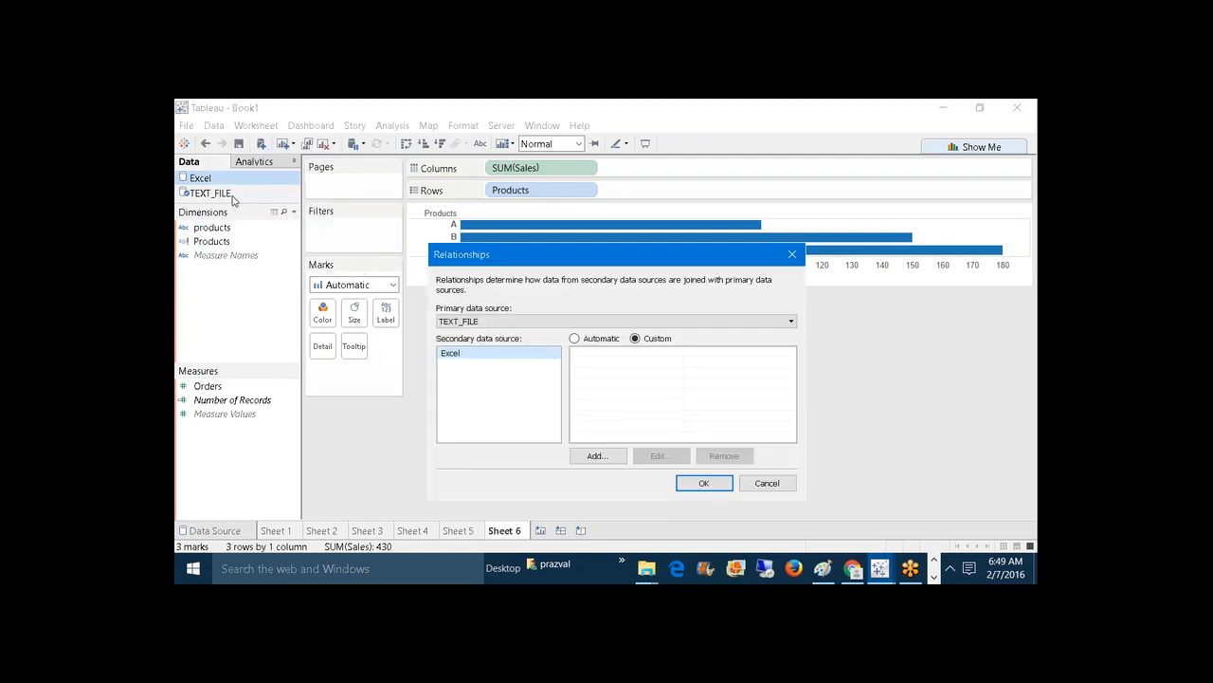
left_click(596, 455)
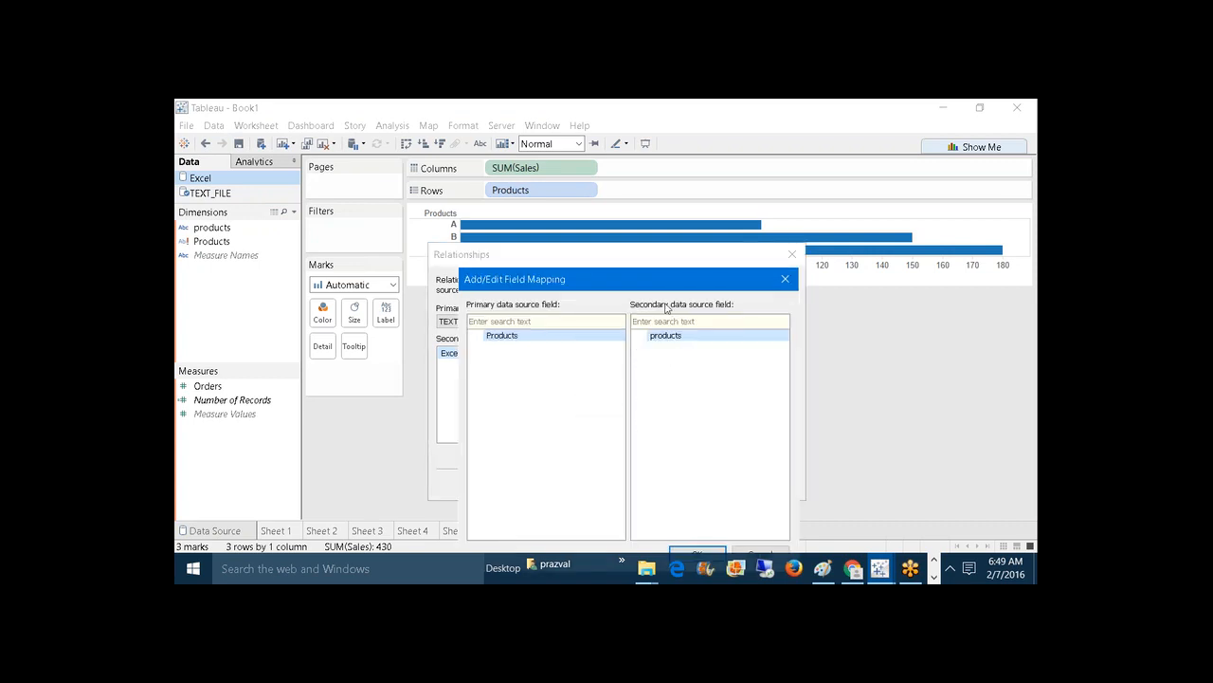
left_click_drag(655, 282, 633, 225)
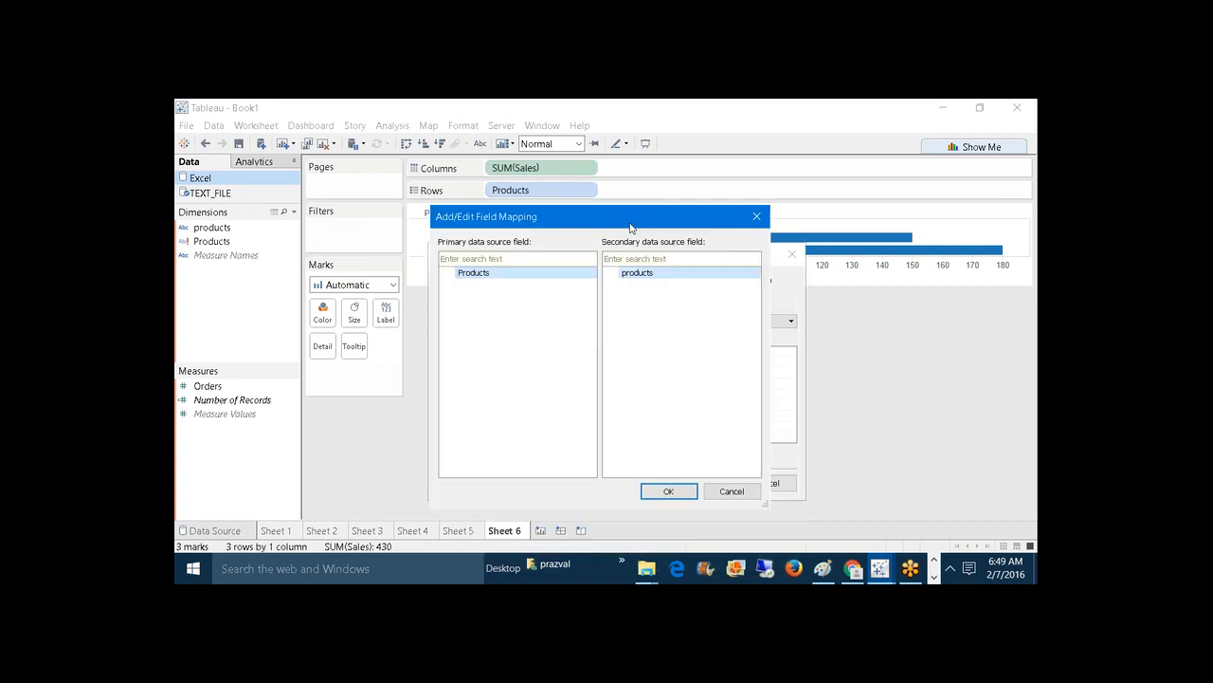
left_click(670, 491)
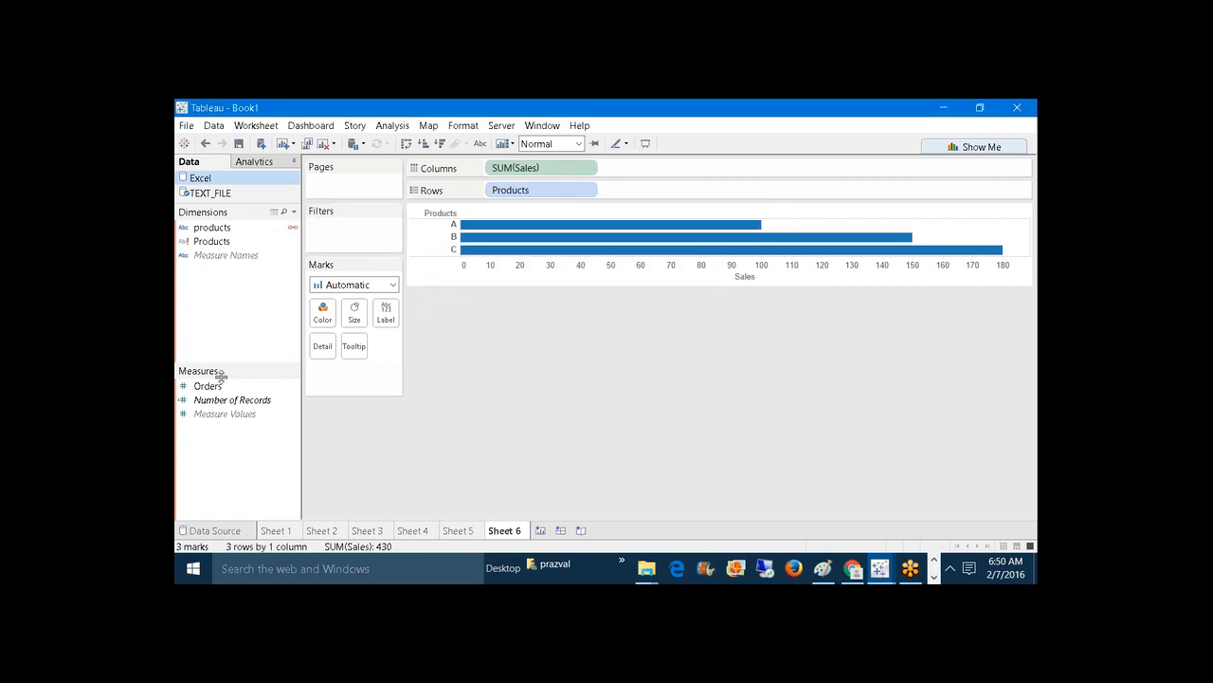
Step: Add Orders from the Excel source to Columns beside Sales and inspect the blended bars
mouse_move(217, 387)
left_mouse_down()
mouse_move(284, 381)
mouse_move(611, 200)
mouse_move(607, 167)
mouse_move(701, 168)
left_mouse_up()
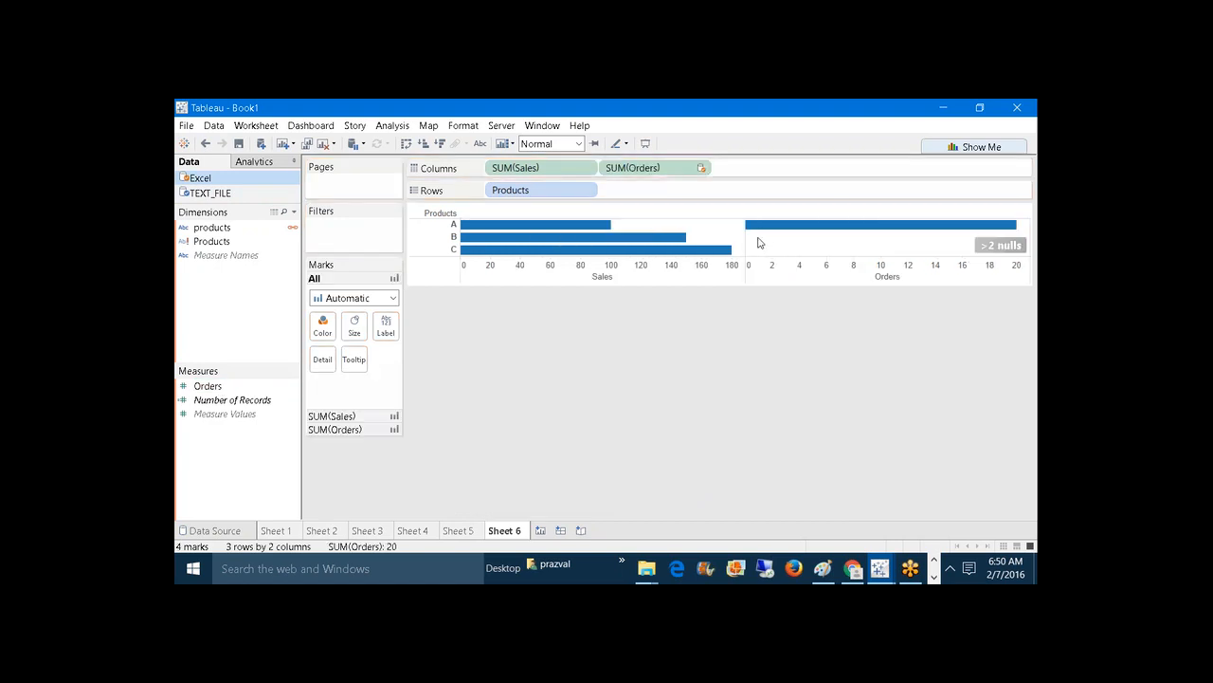
mouse_move(515, 244)
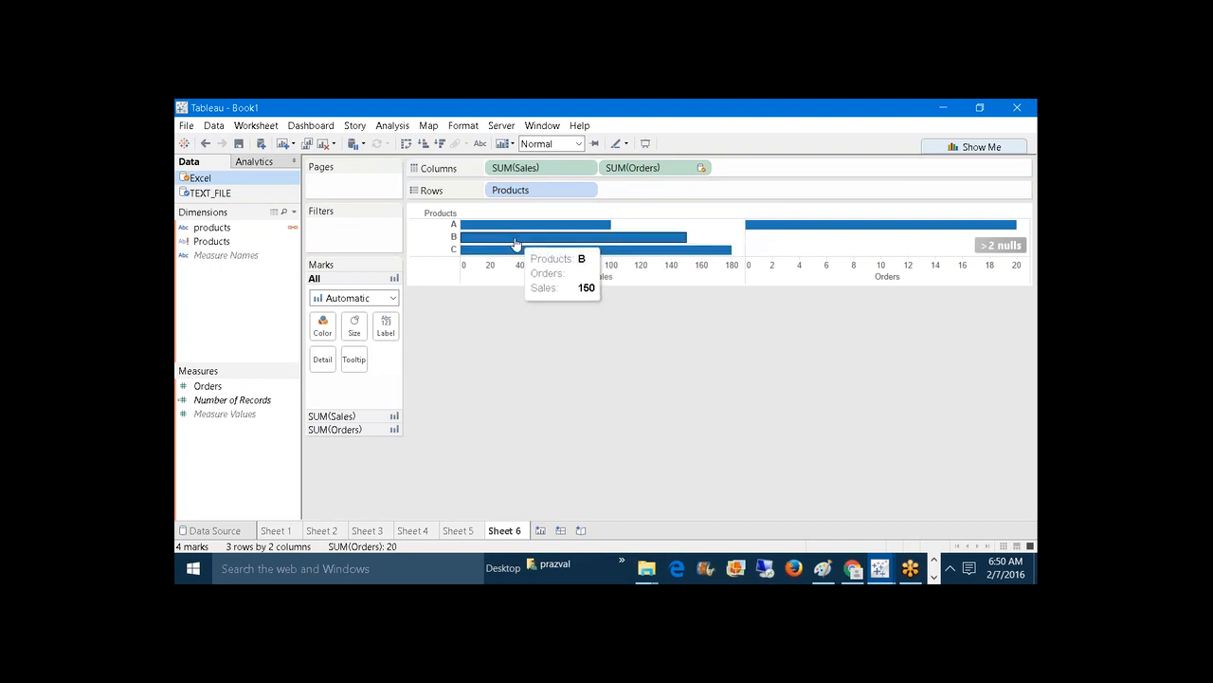
mouse_move(473, 228)
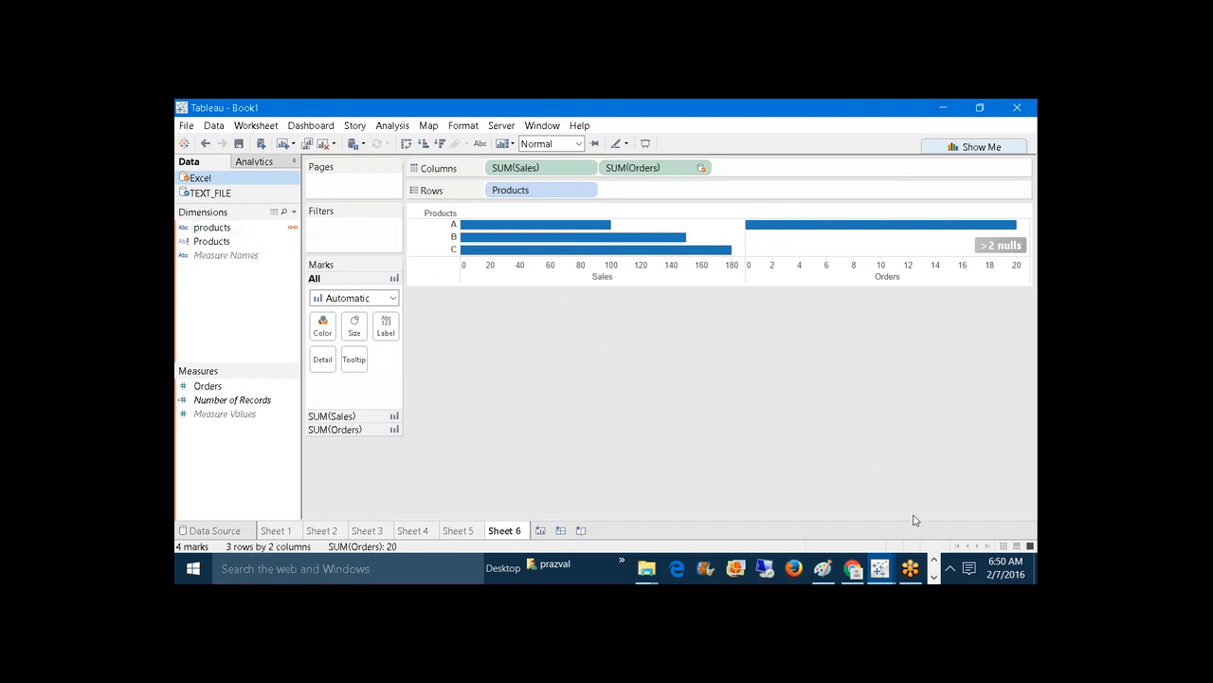
Step: Return to the Notepad notes and copy the TEST-CASE3 Result and Solution sections below the TEST-CASE4 description, after a blank line
left_click(934, 578)
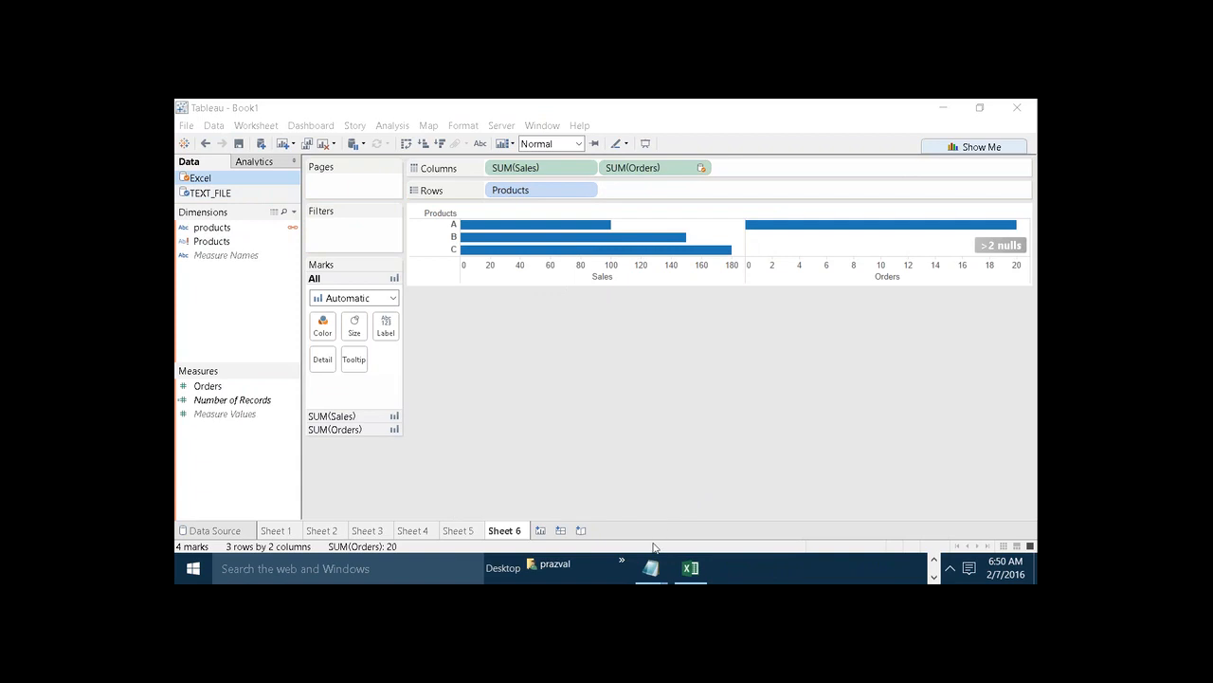
mouse_move(651, 566)
left_click(801, 507)
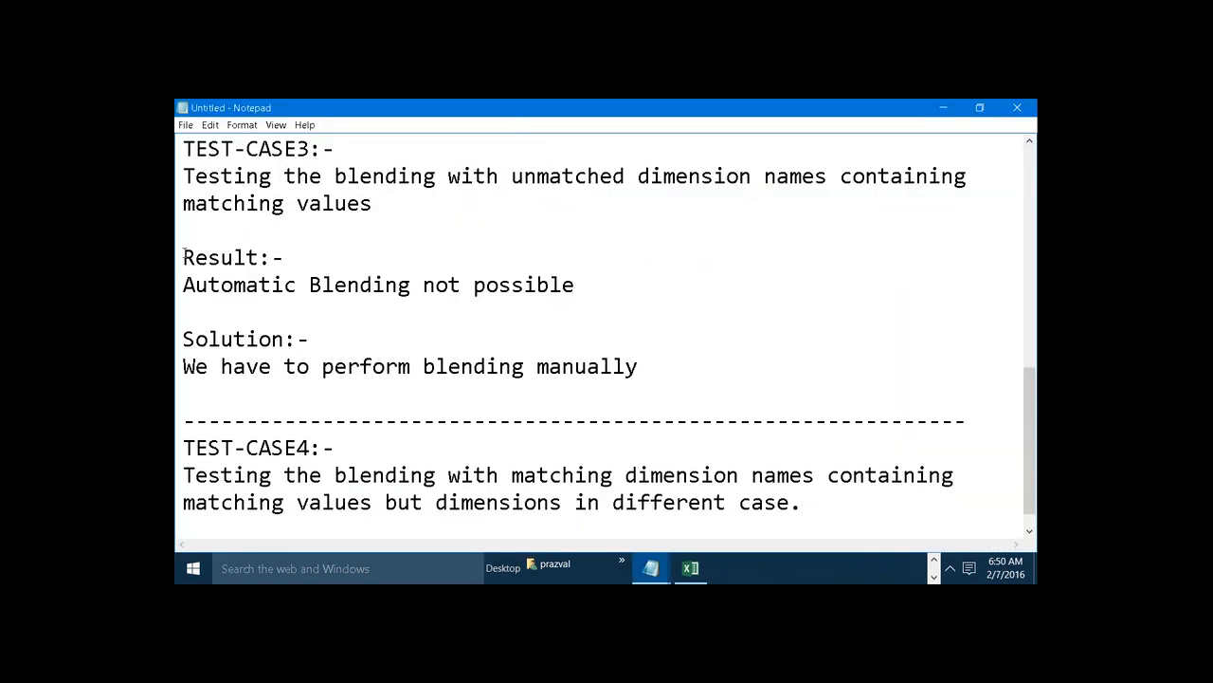
left_click_drag(184, 256, 602, 386)
key("ctrl+c")
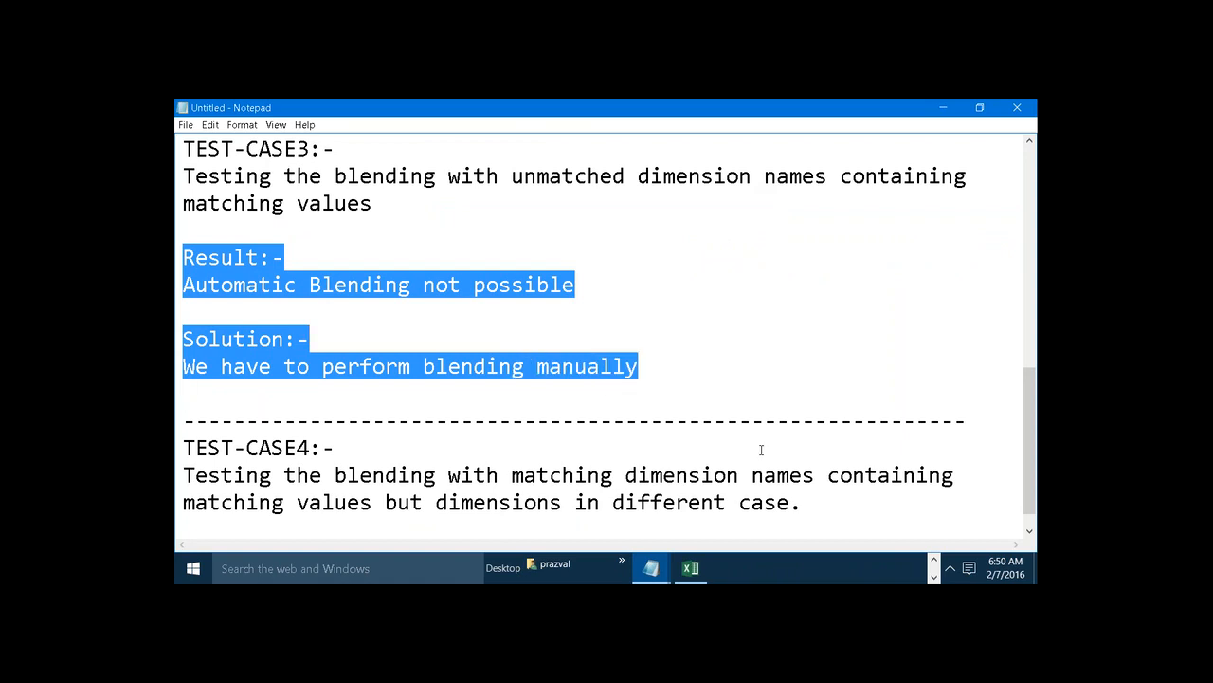
left_click(873, 531)
key("Return")
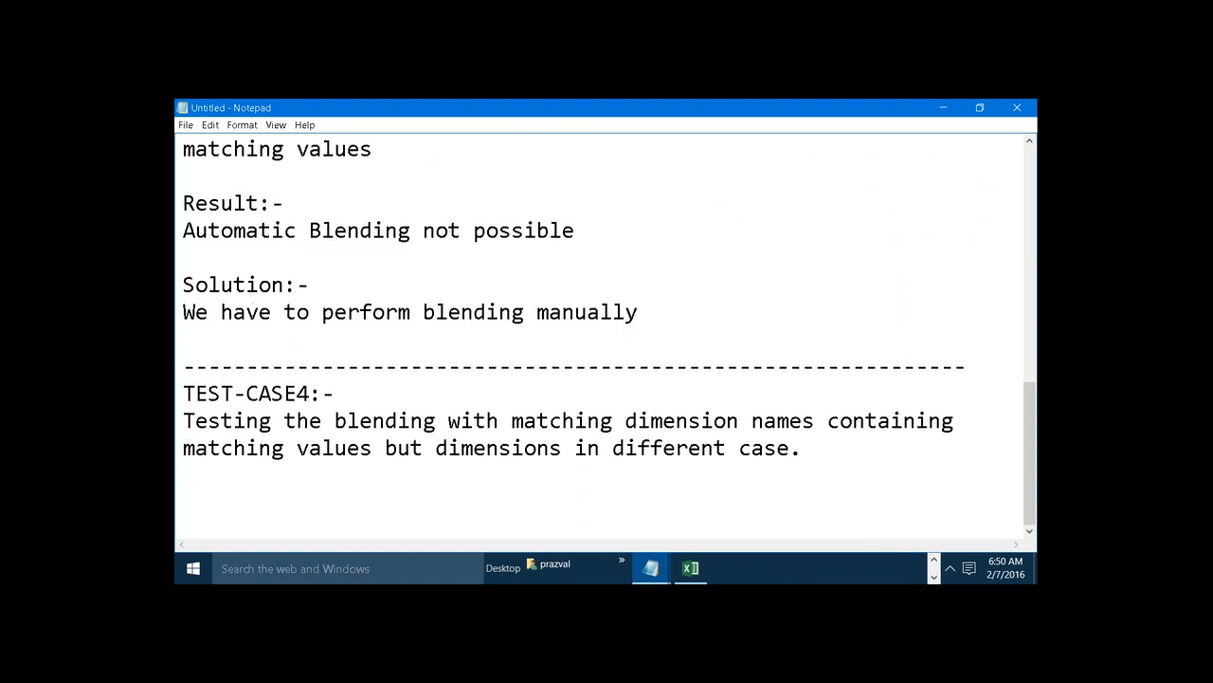
key("ctrl+v")
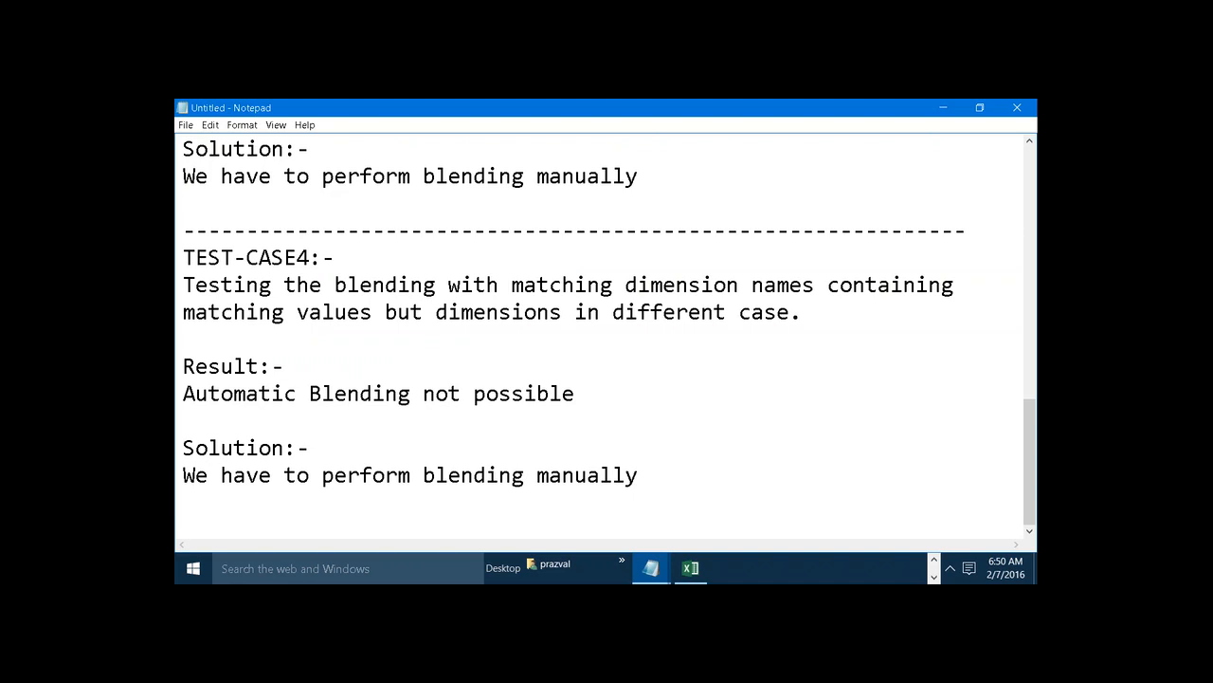
Step: Add a dashed separator line below the TEST-CASE4 solution, followed by the heading "Test-Case5:-"
type("-------------------------------------------------------------")
key("Return")
type("T")
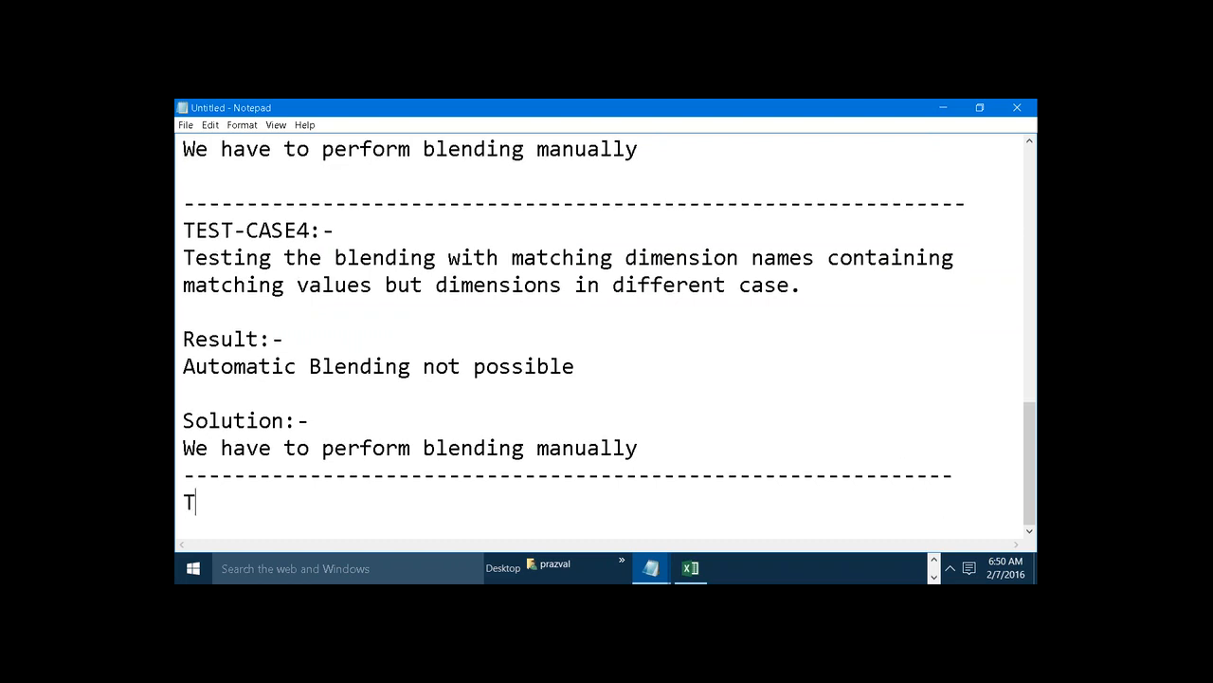
type("est-Case5:-")
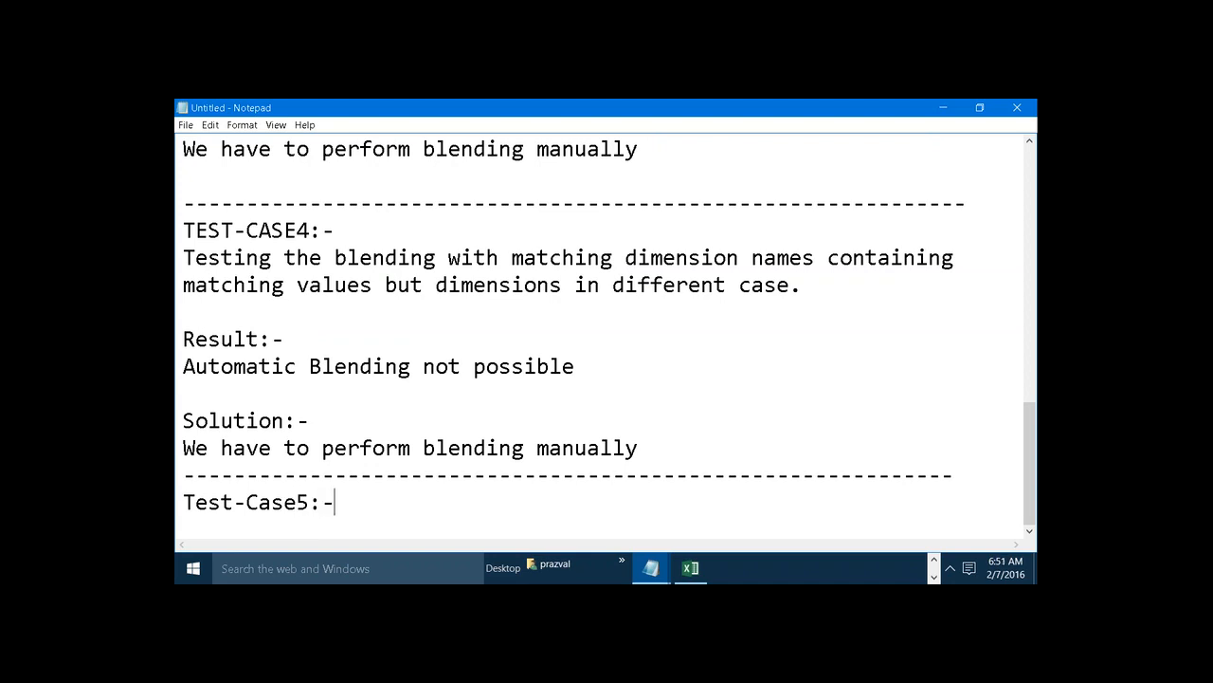
key("Return")
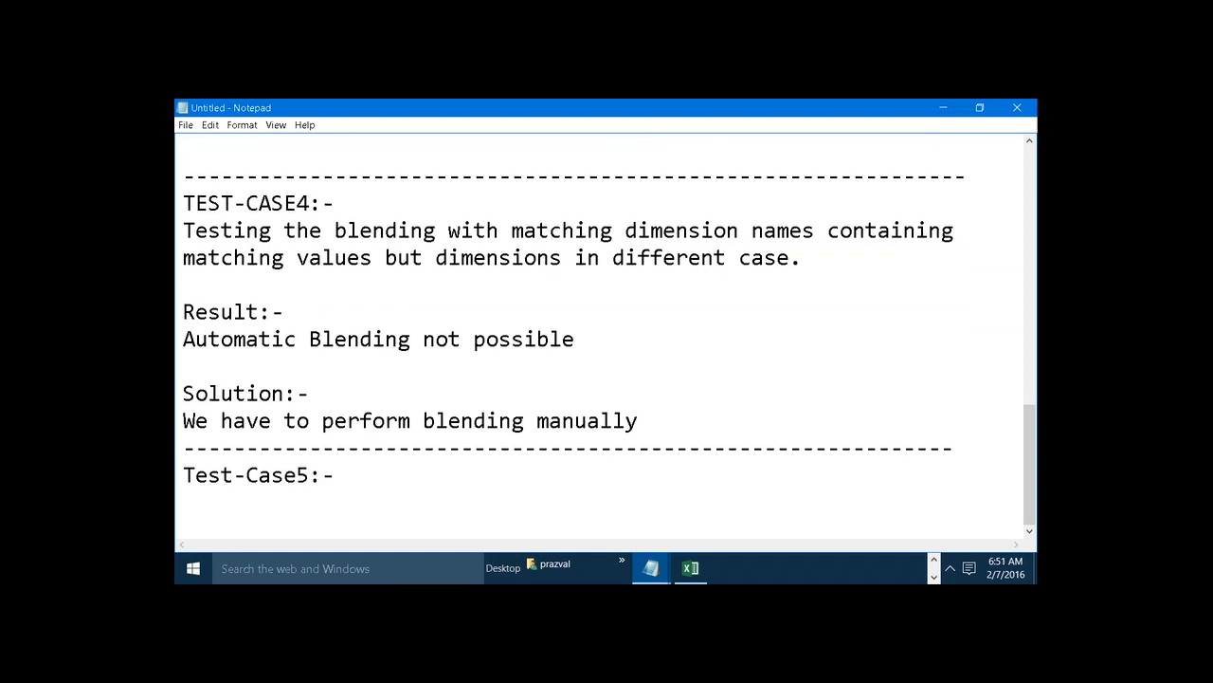
Step: Write the description "Test for no of primary and secondary" under the Test-Case5 heading
type("Test for no ")
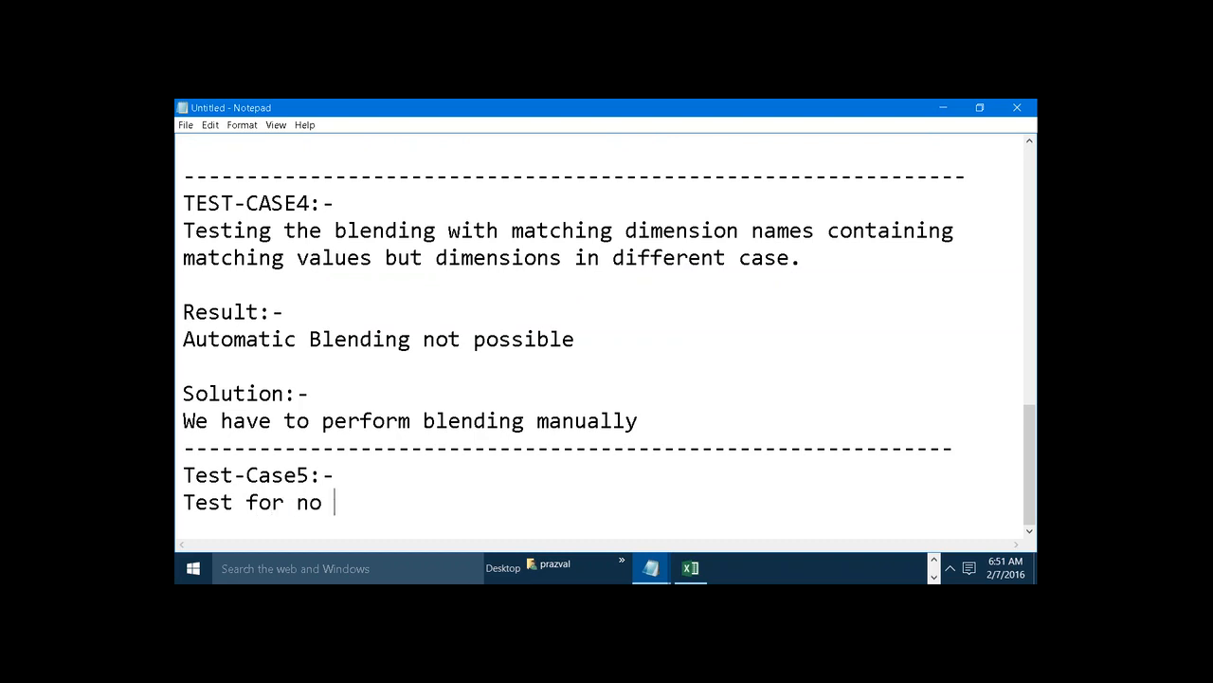
type("of primary and se")
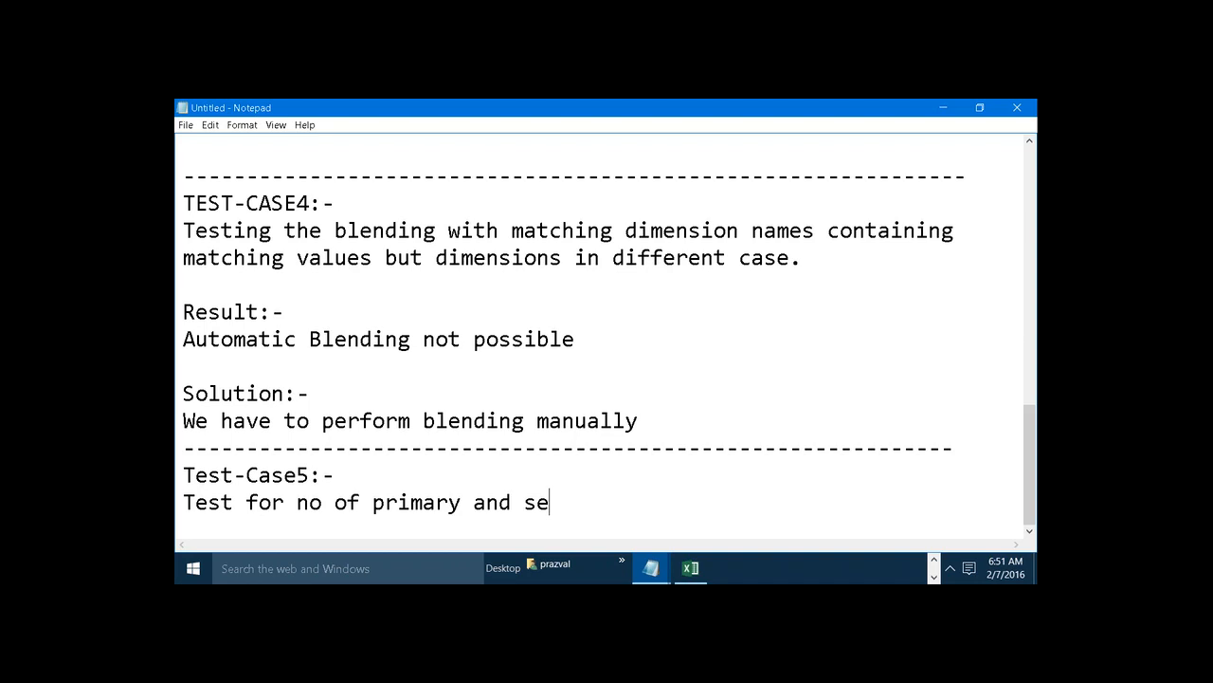
type("condary")
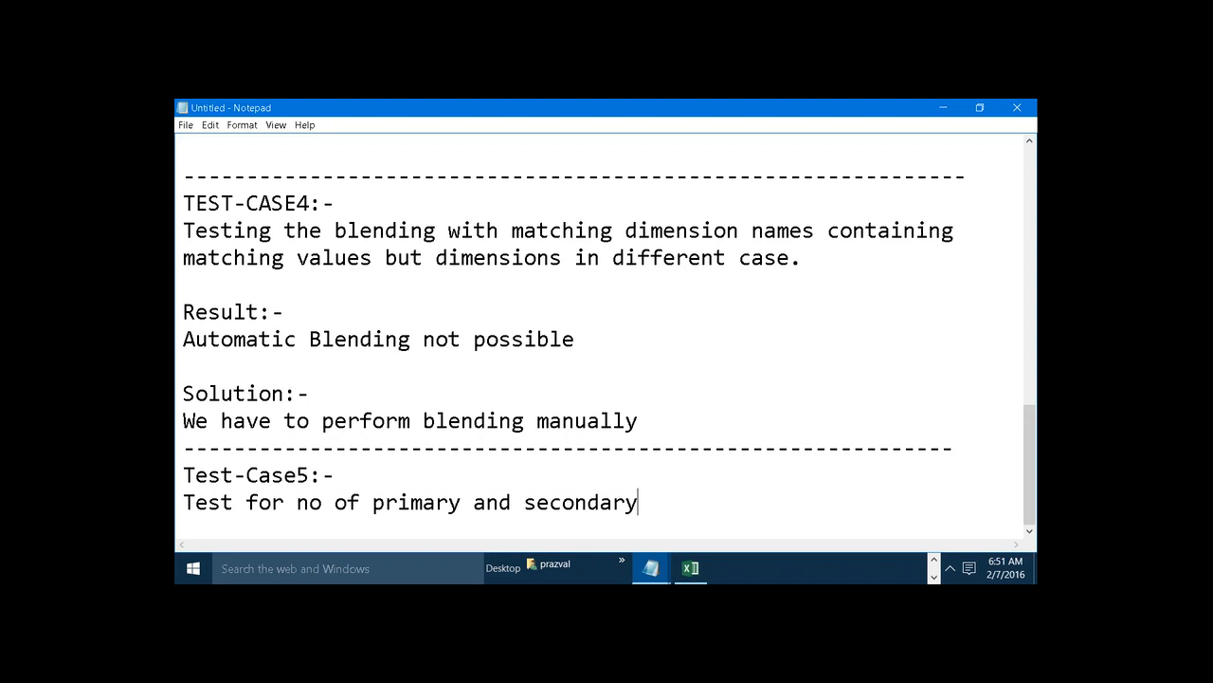
Step: Add blank lines below the Test-Case5 description and open a new empty Notepad document
key("Return")
key("Return")
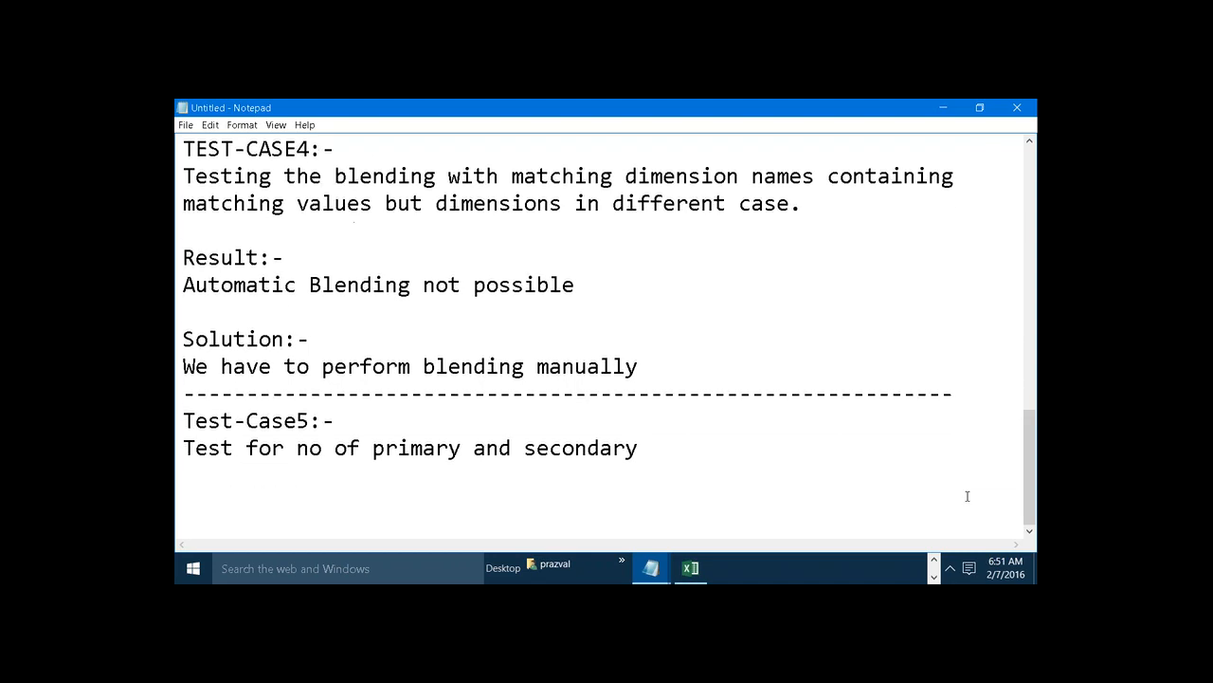
left_click(933, 560)
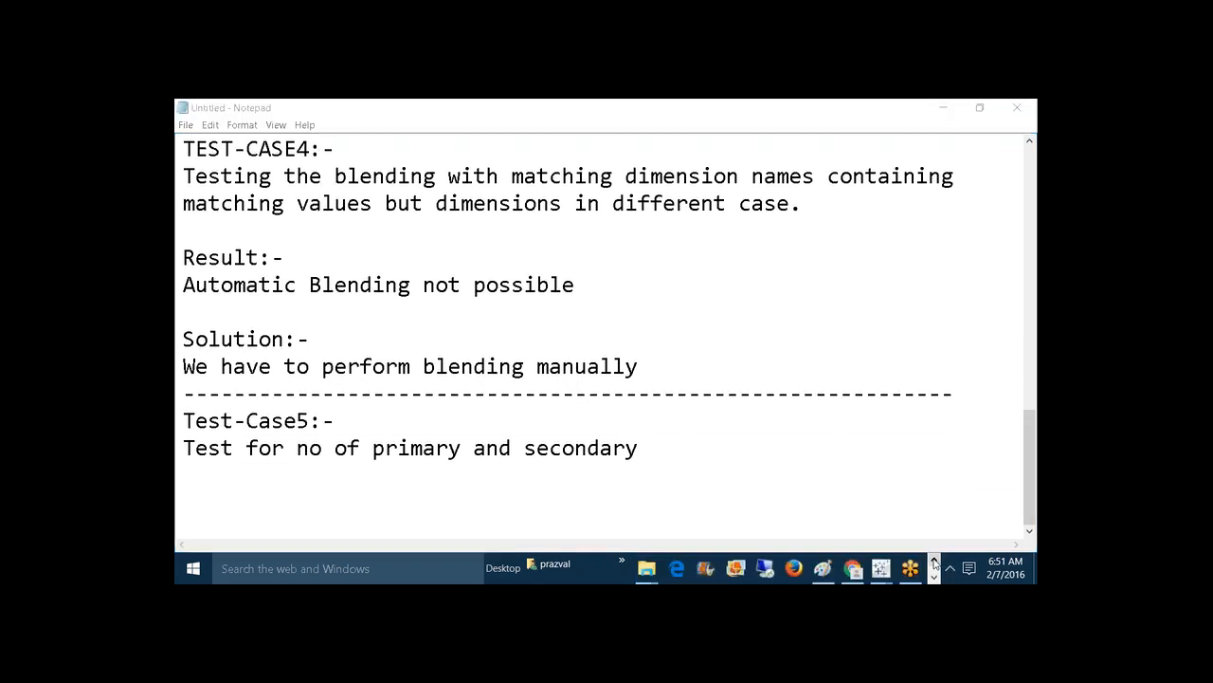
key("super+r")
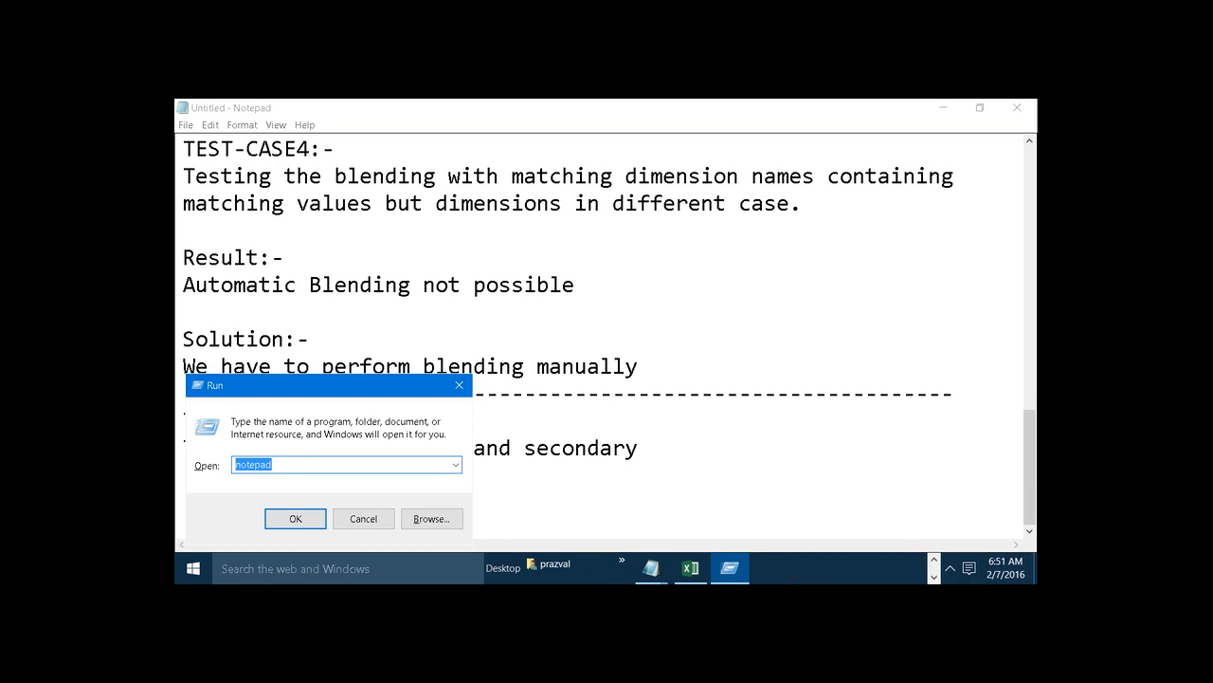
key("Return")
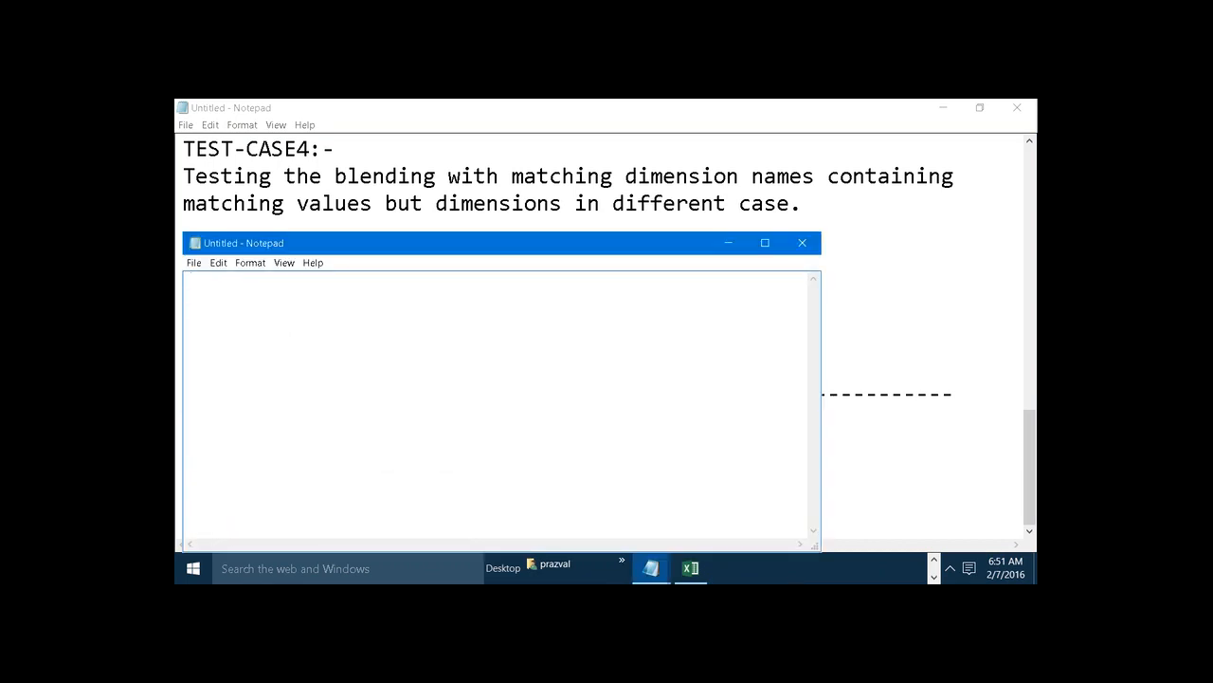
Step: Enter the header PRODUCTS,PROFIT followed by the data rows A,45 and G,65 in the new document
type("PRODUCTS")
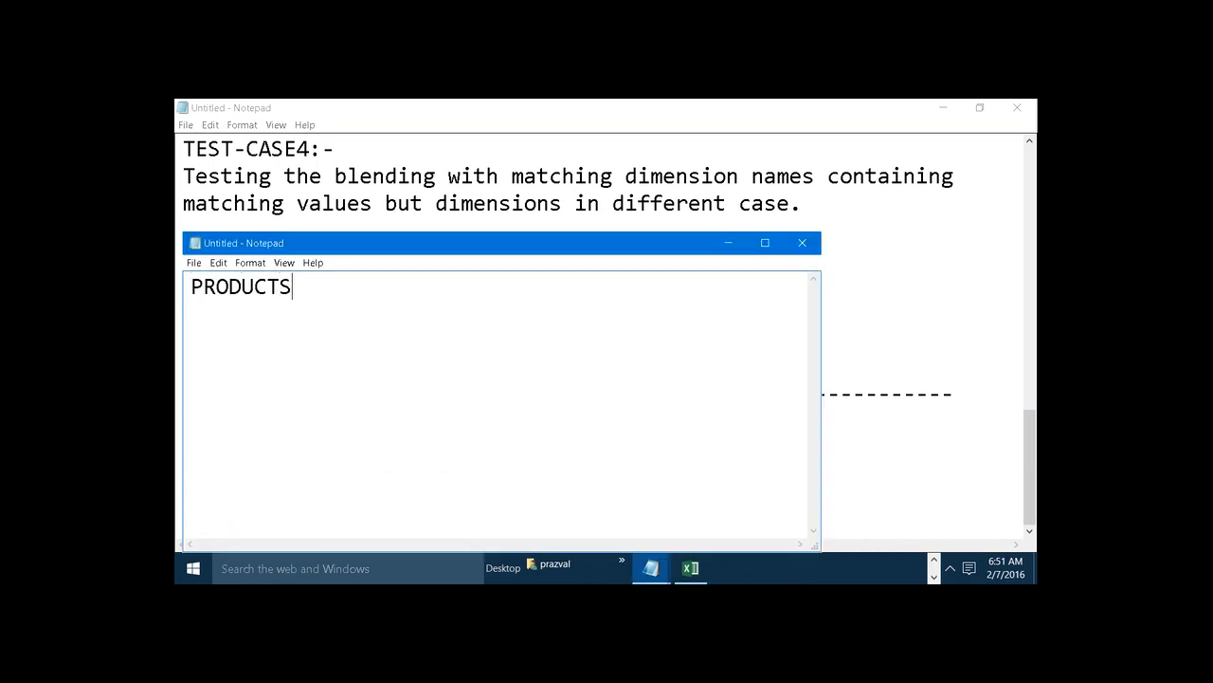
type(",PROFIT")
key("Return")
type("A")
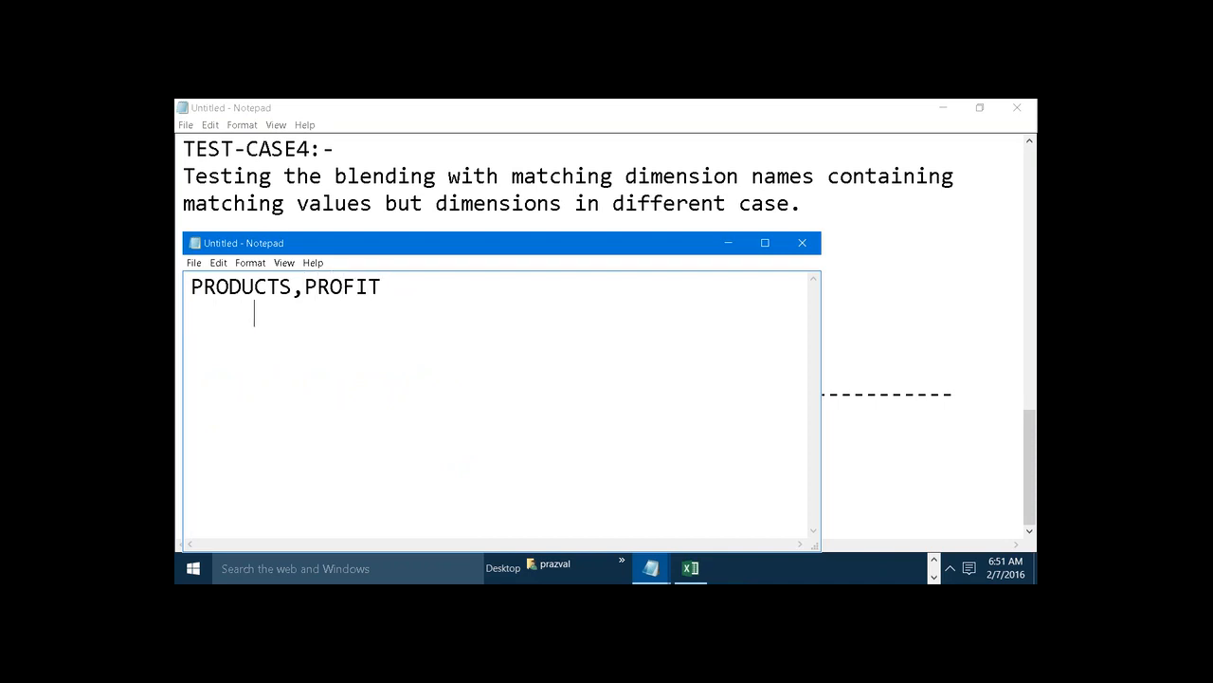
type(",45")
key("Return")
key("BackSpace")
type("G,65")
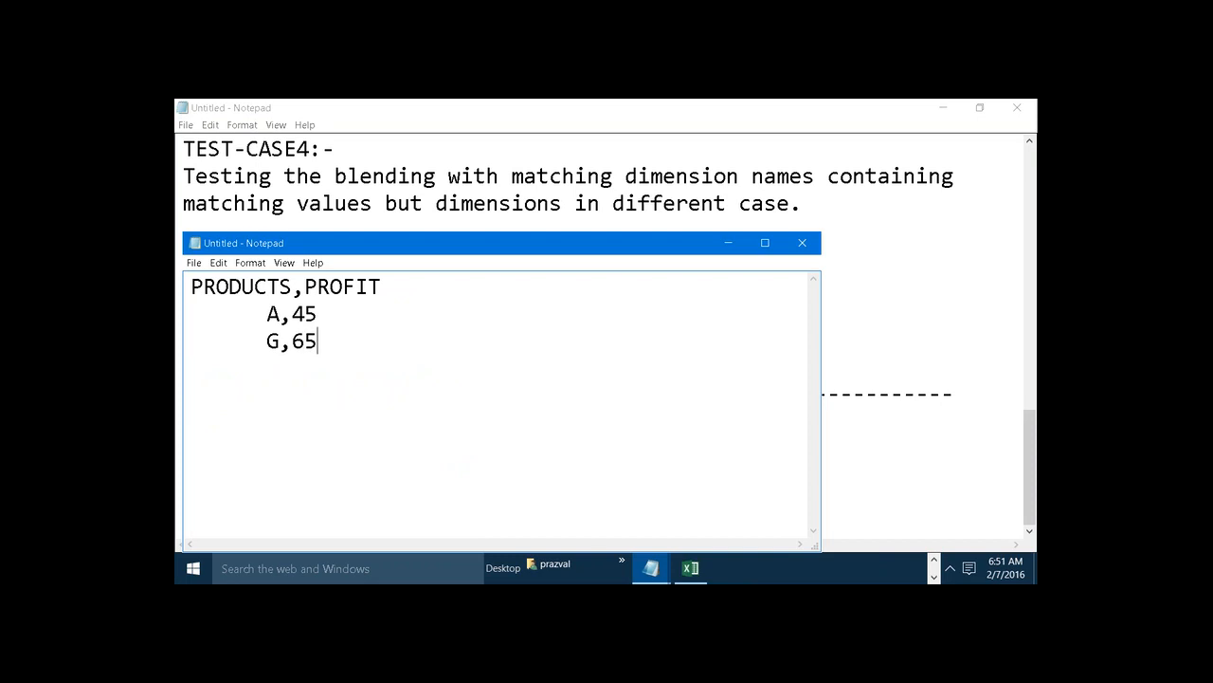
Step: Save the document to the Desktop as TEXT_FILE2 and minimize its window
left_click(193, 263)
left_click(212, 310)
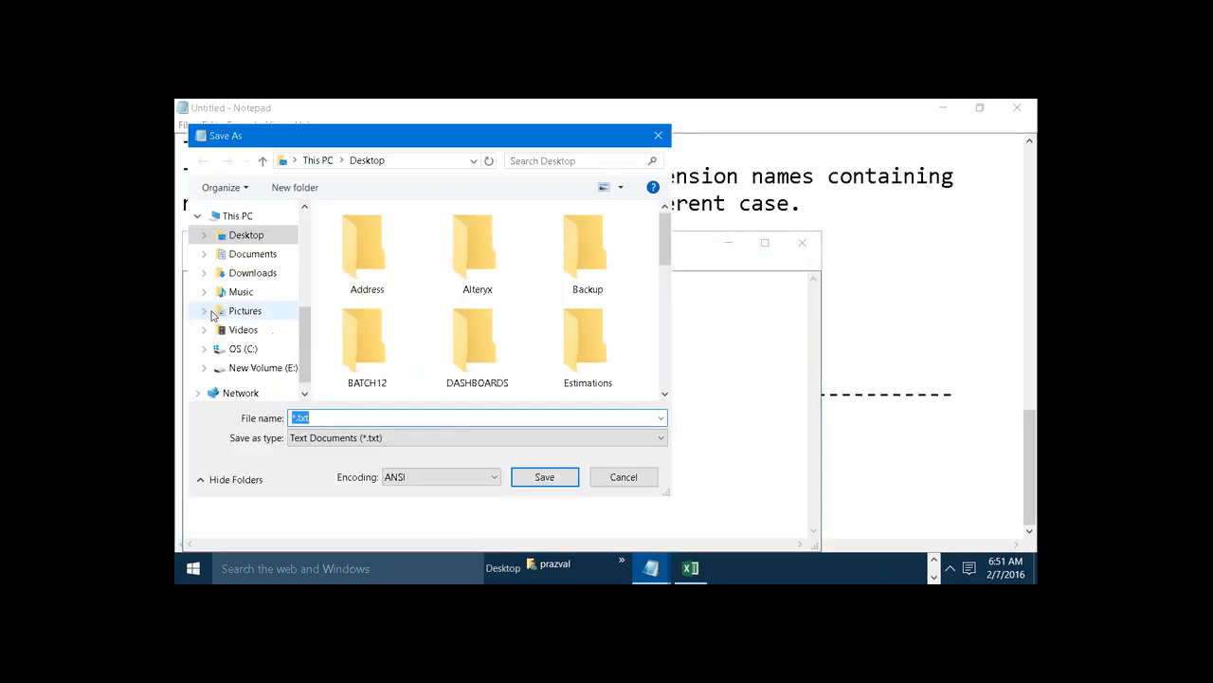
type("TEXT")
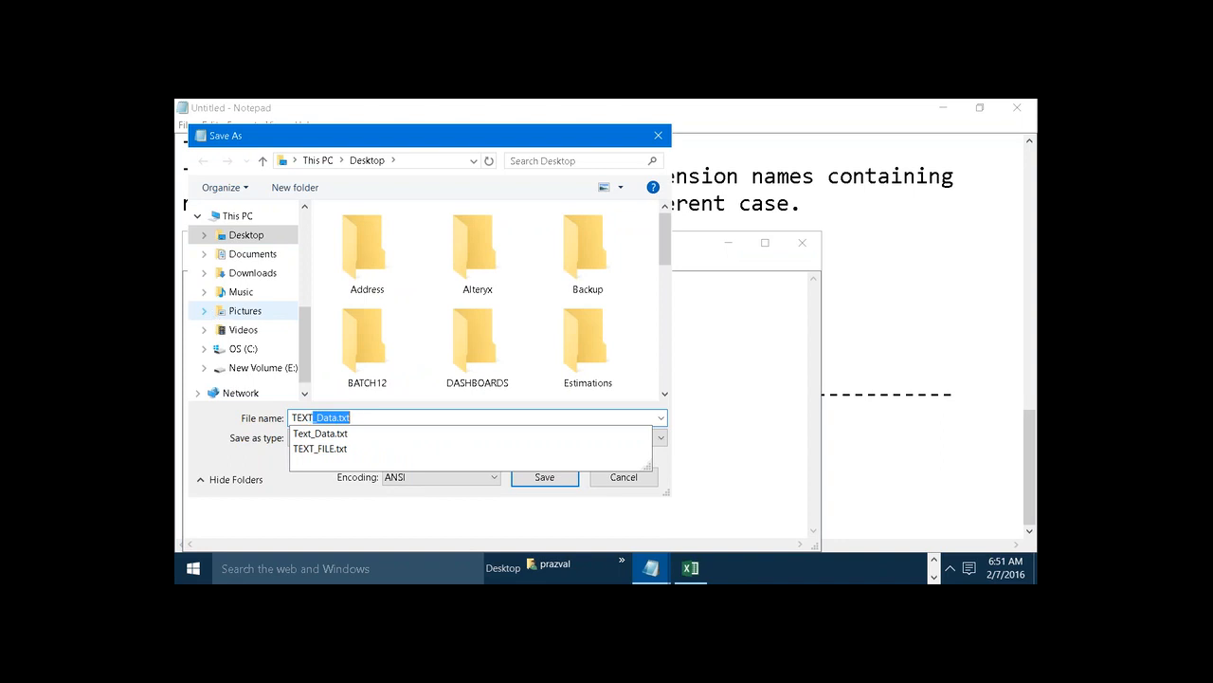
type("_FILE")
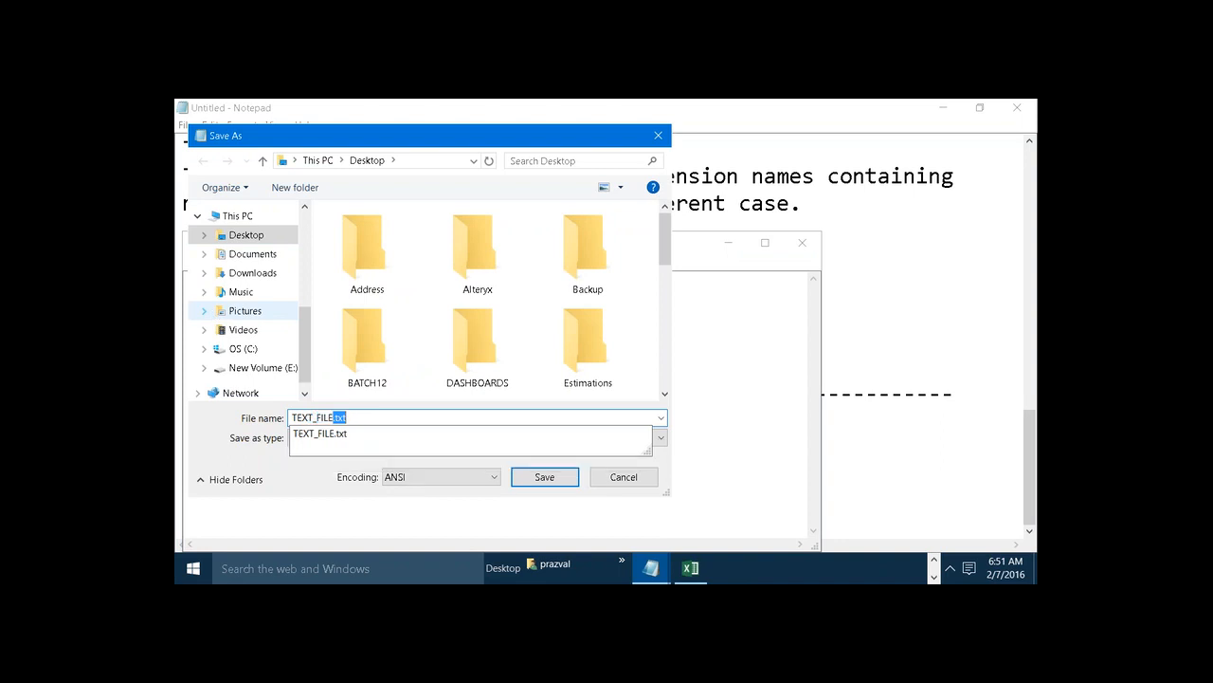
type("2")
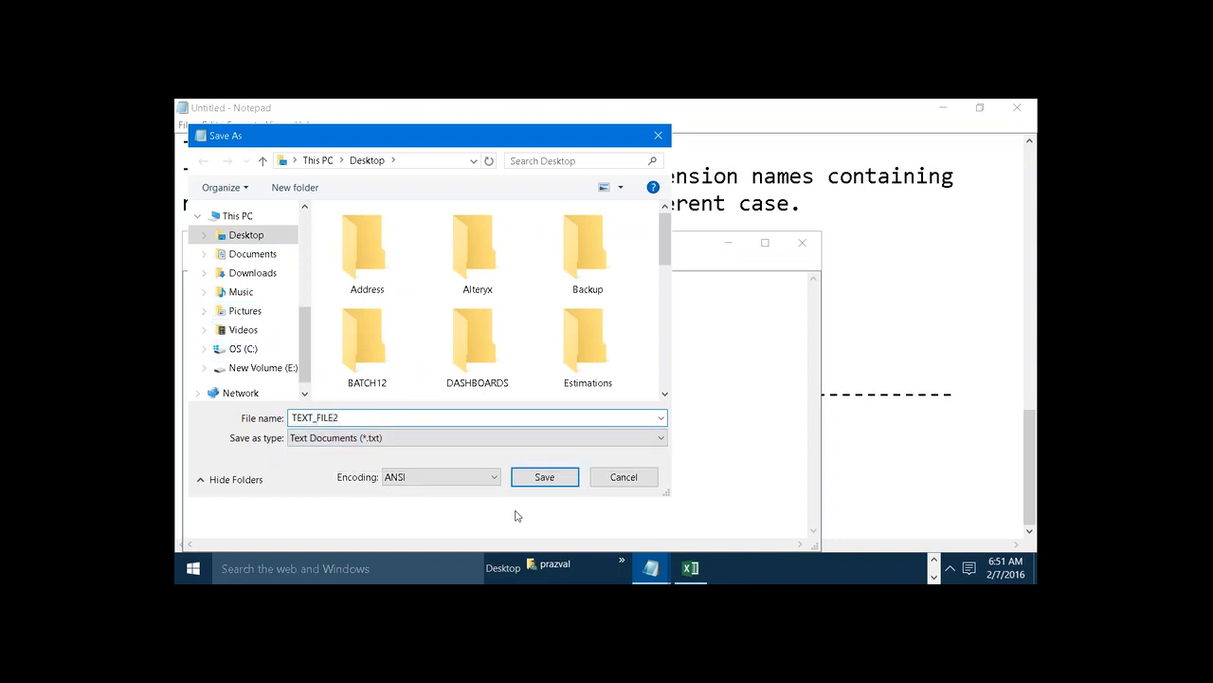
left_click(539, 479)
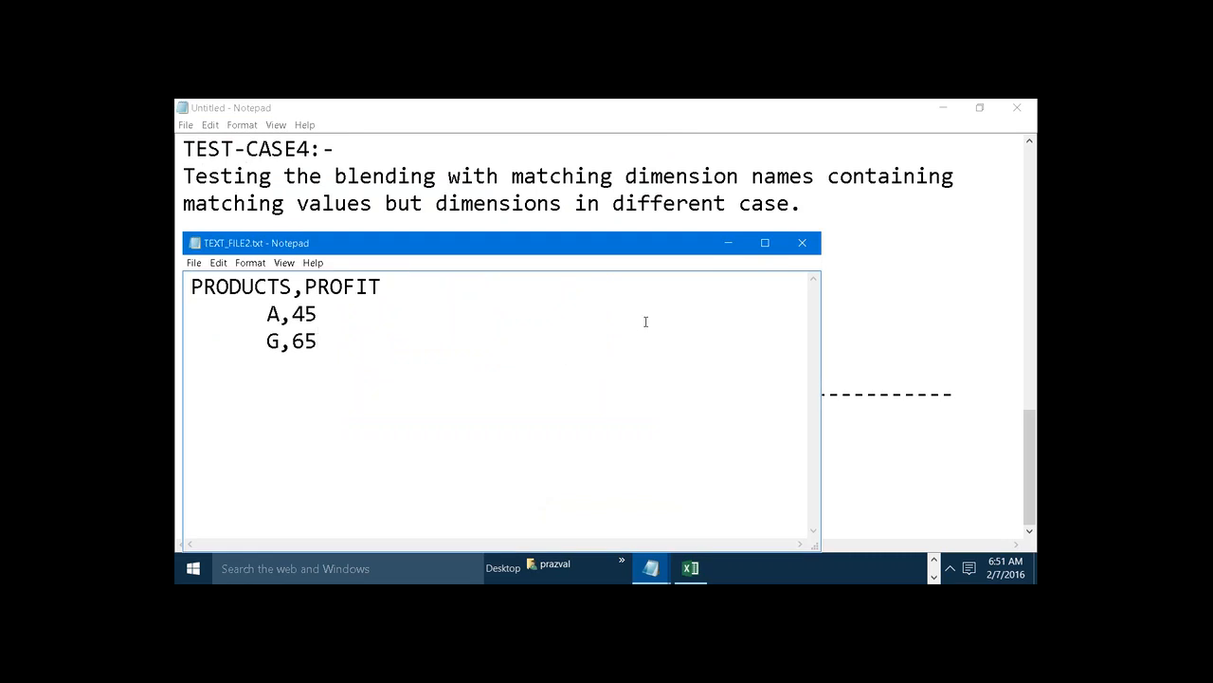
left_click(726, 243)
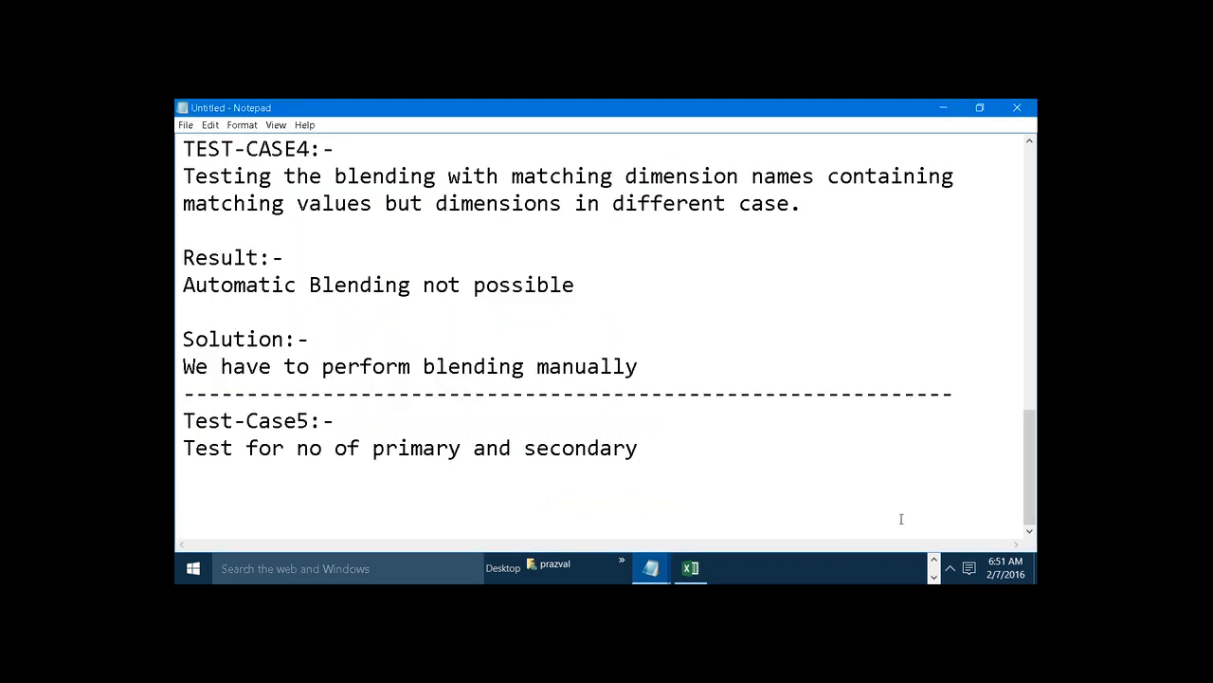
Step: Switch to the Tableau workbook Book1 and add a new worksheet after Sheet 6
left_click(936, 558)
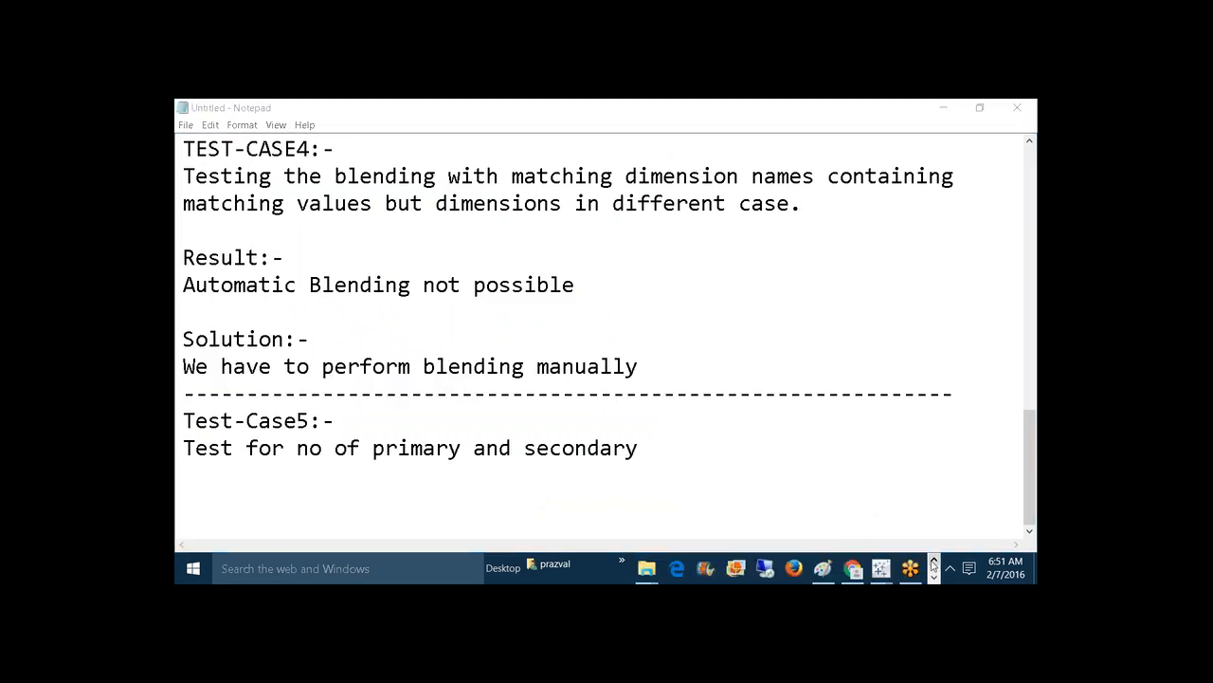
mouse_move(880, 567)
left_click(919, 521)
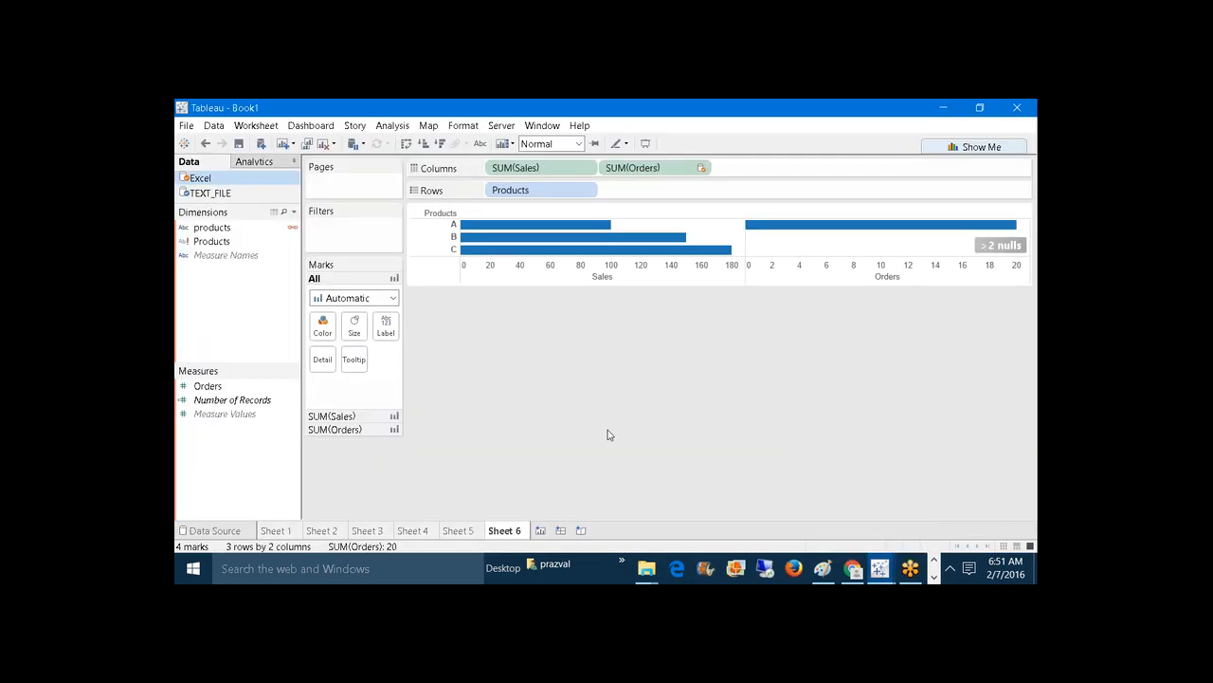
left_click(539, 530)
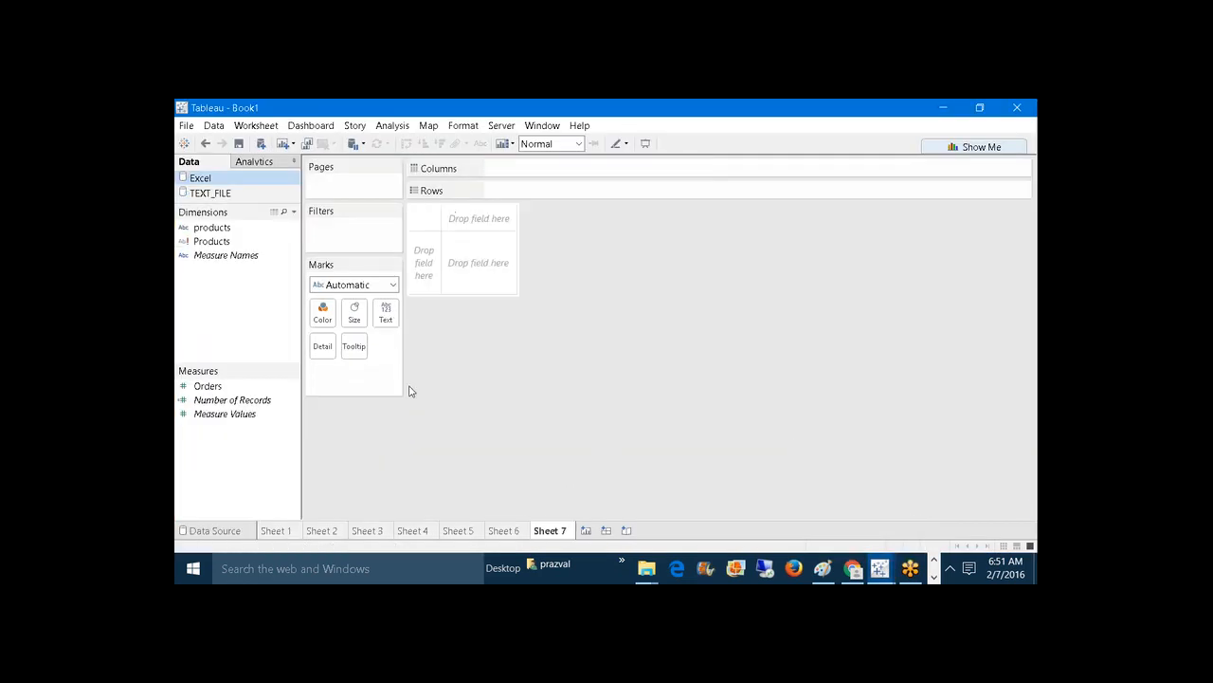
Step: Connect the workbook to the text file TEXT_FILE2.txt on the Desktop as a new data source
left_click(260, 144)
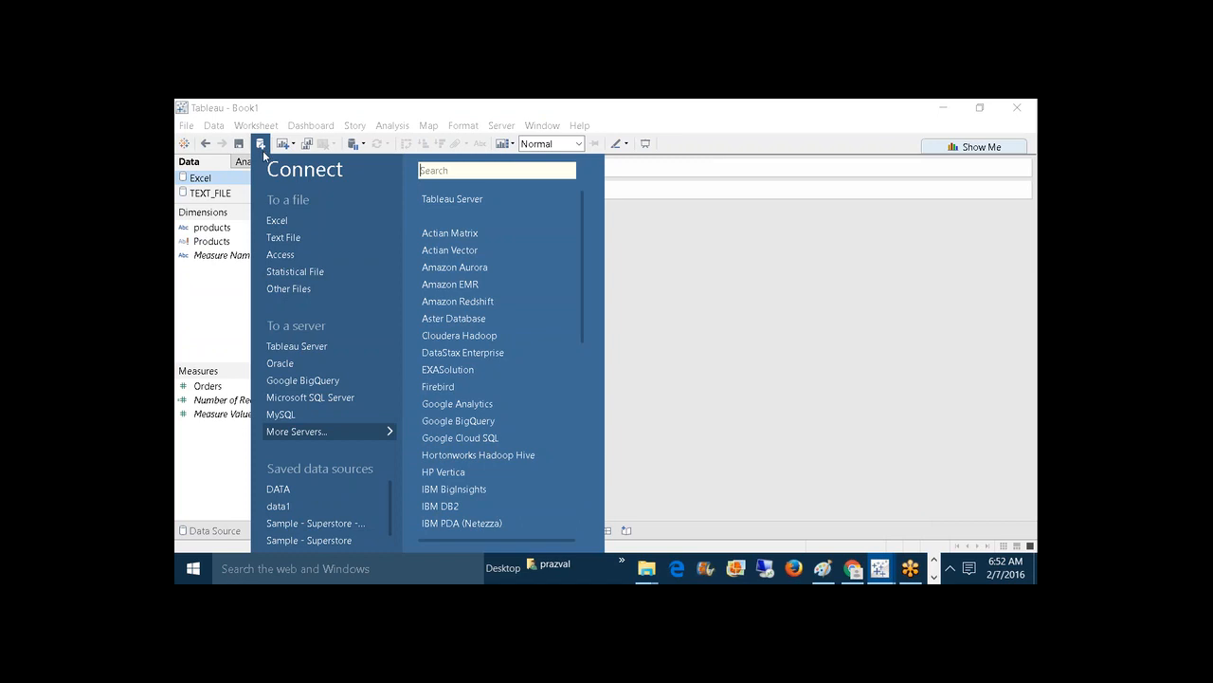
left_click(282, 236)
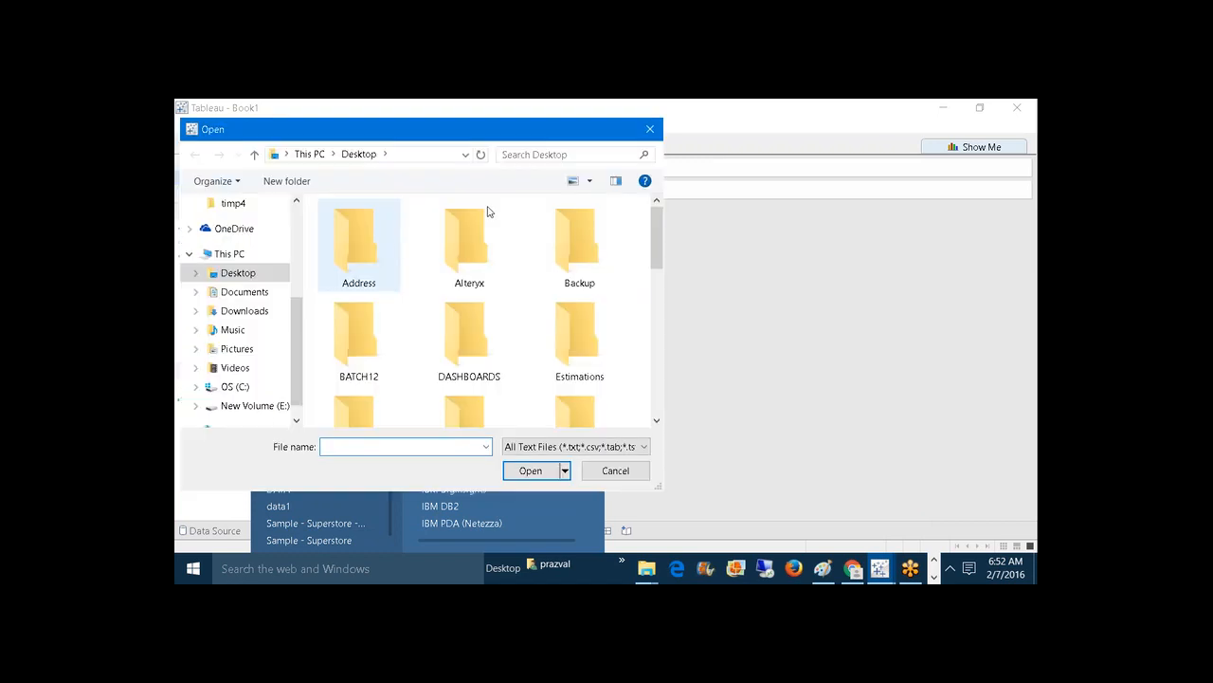
left_click_drag(653, 226, 657, 380)
left_click(360, 379)
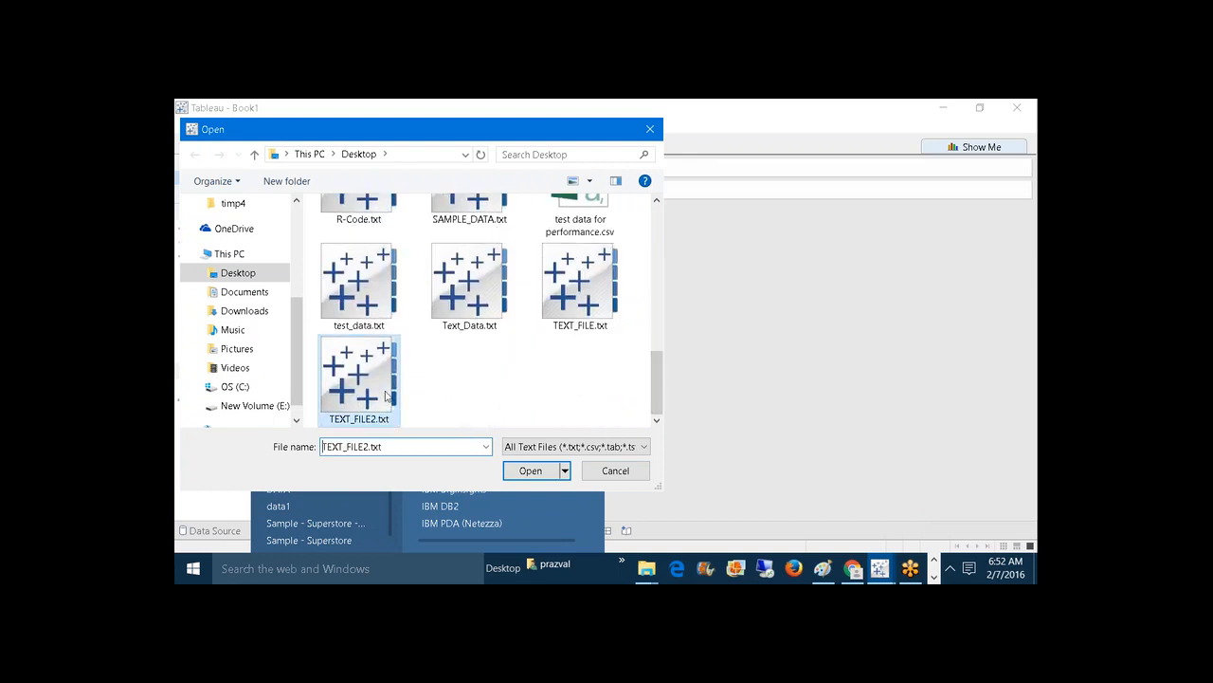
left_click(530, 470)
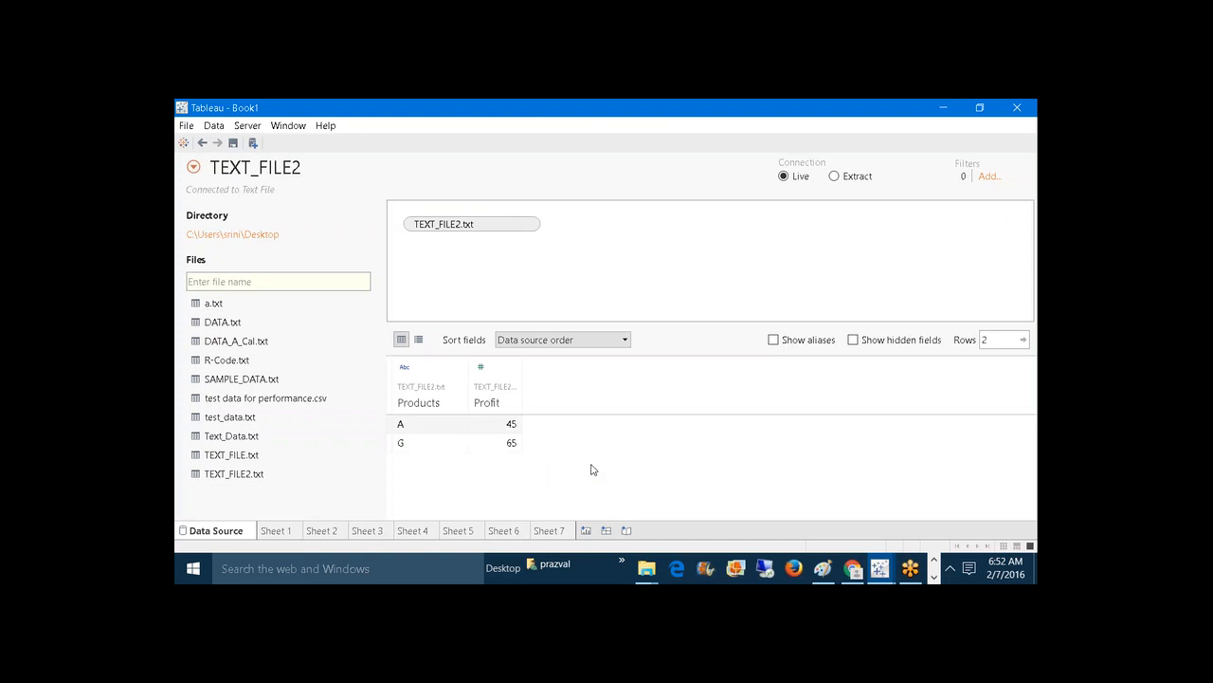
Step: Add another worksheet and place the Products dimension from the TEXT_FILE data source on Rows
left_click(587, 531)
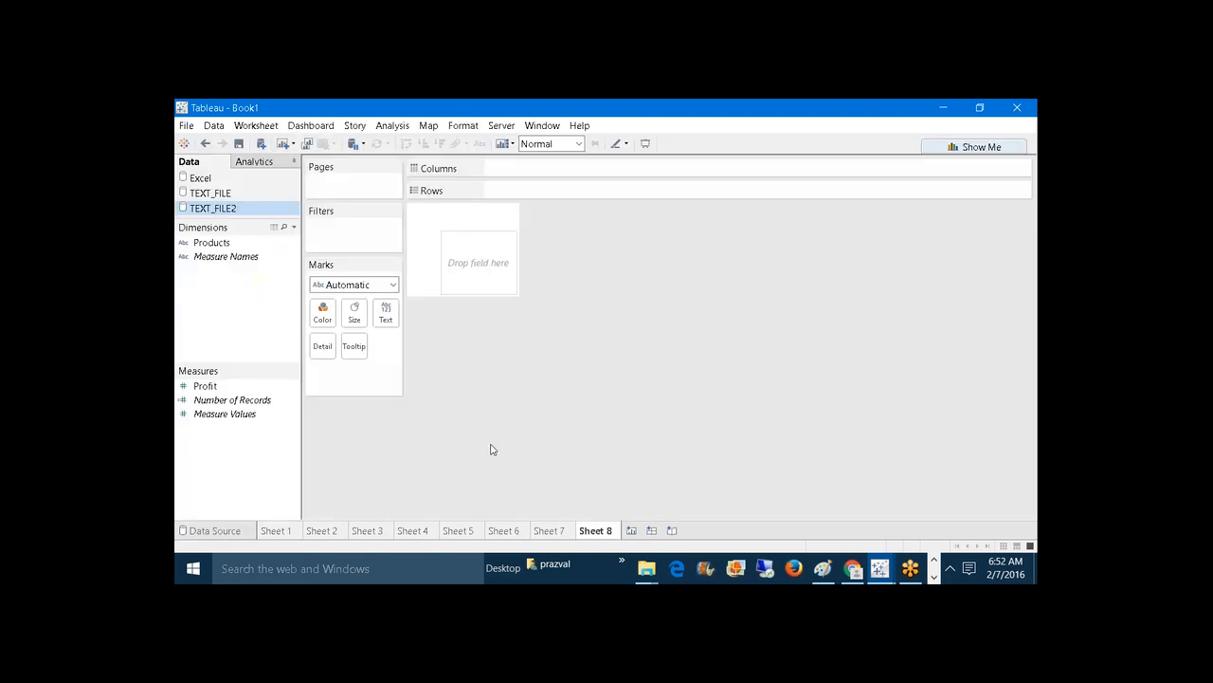
left_click(216, 180)
left_click(220, 195)
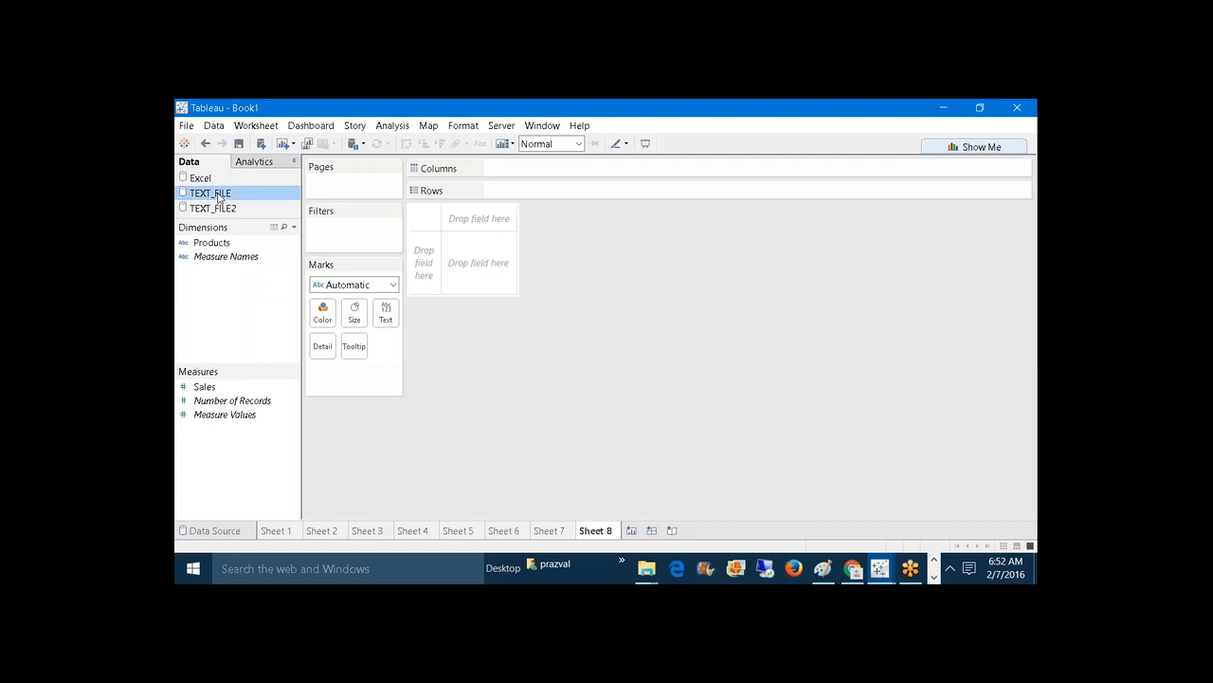
left_click(219, 208)
left_click(208, 179)
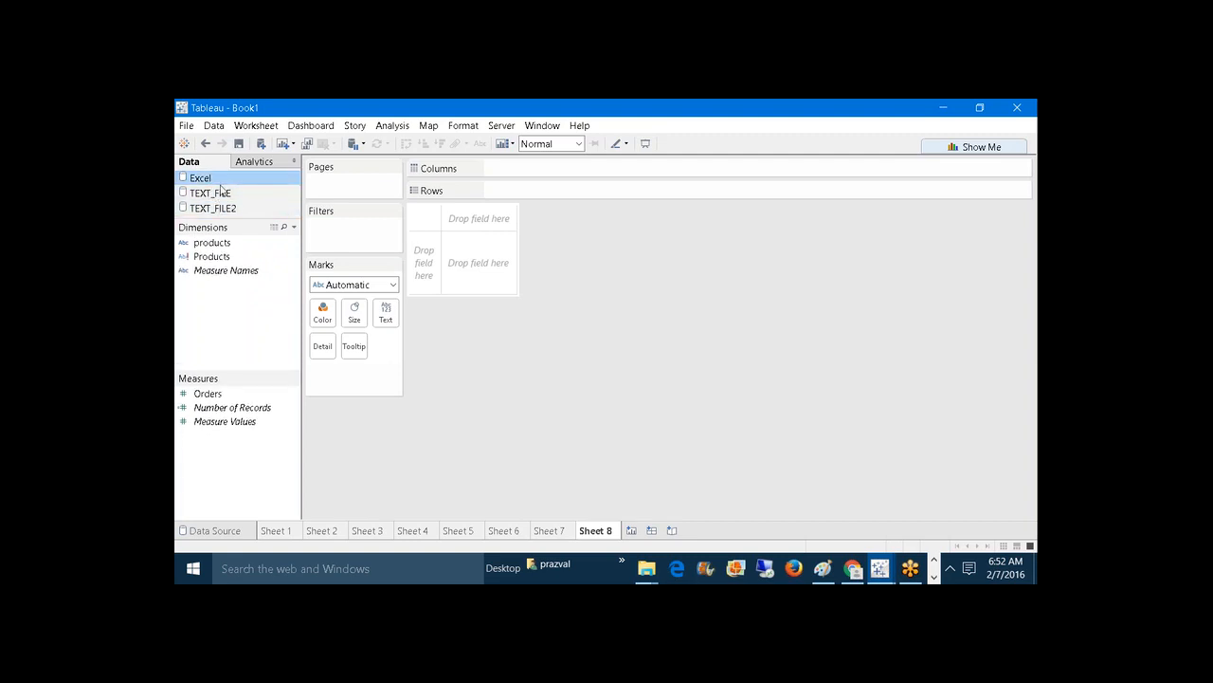
left_click(218, 208)
left_click(220, 194)
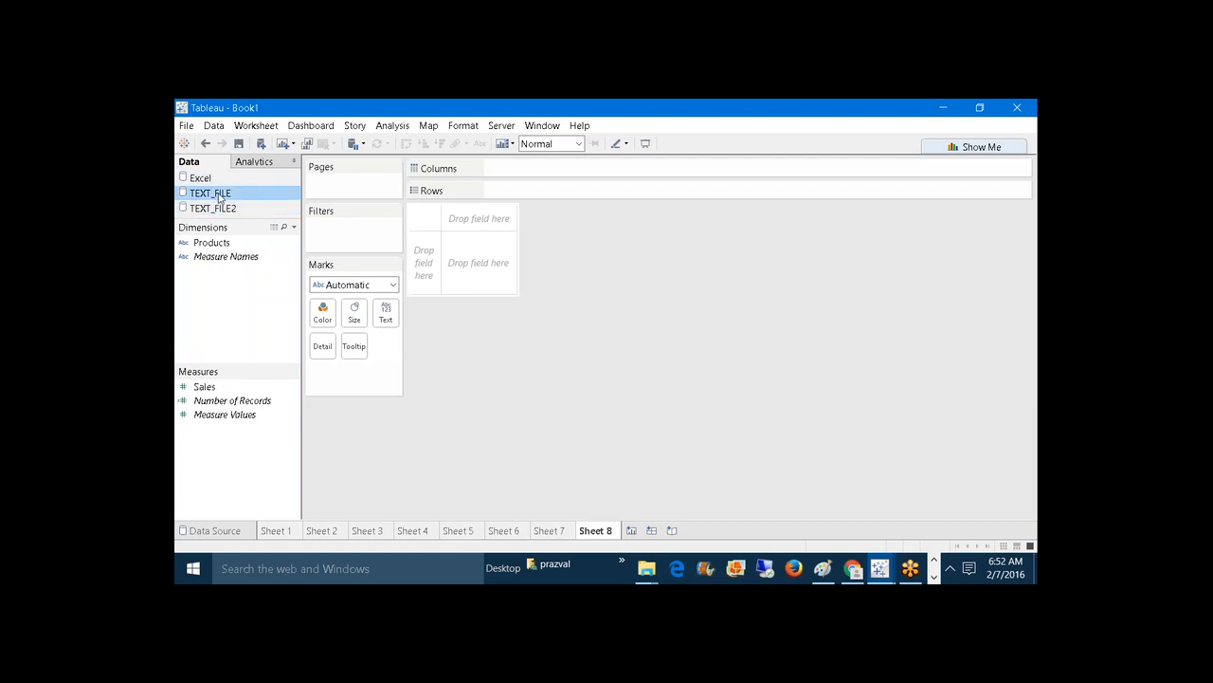
left_click_drag(213, 243, 536, 191)
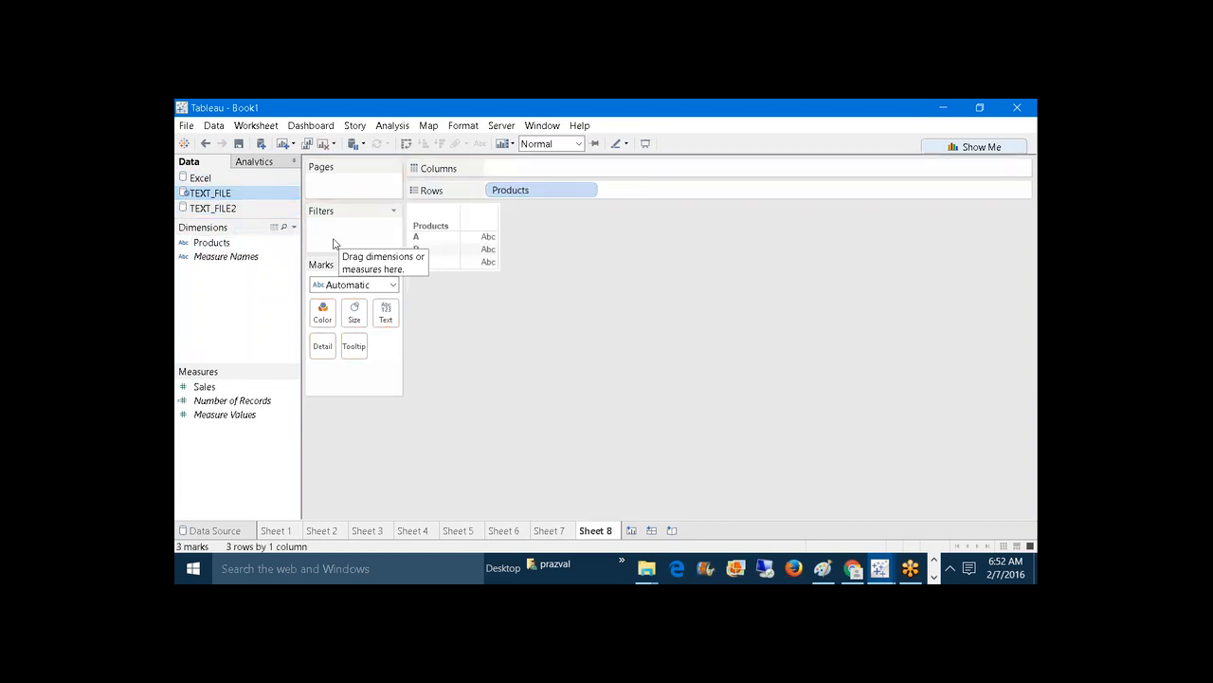
Step: Show Profit from TEXT_FILE2 as text in the table and add Orders from the Excel source beside it
left_click(261, 210)
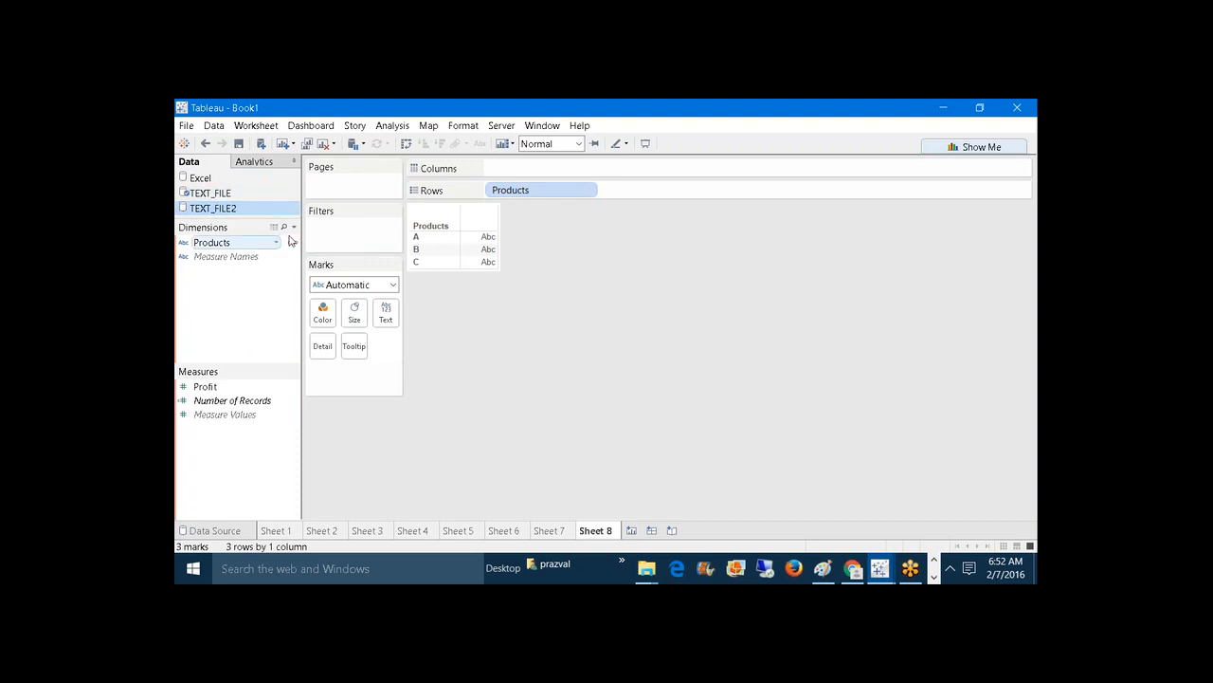
left_click_drag(204, 386, 393, 319)
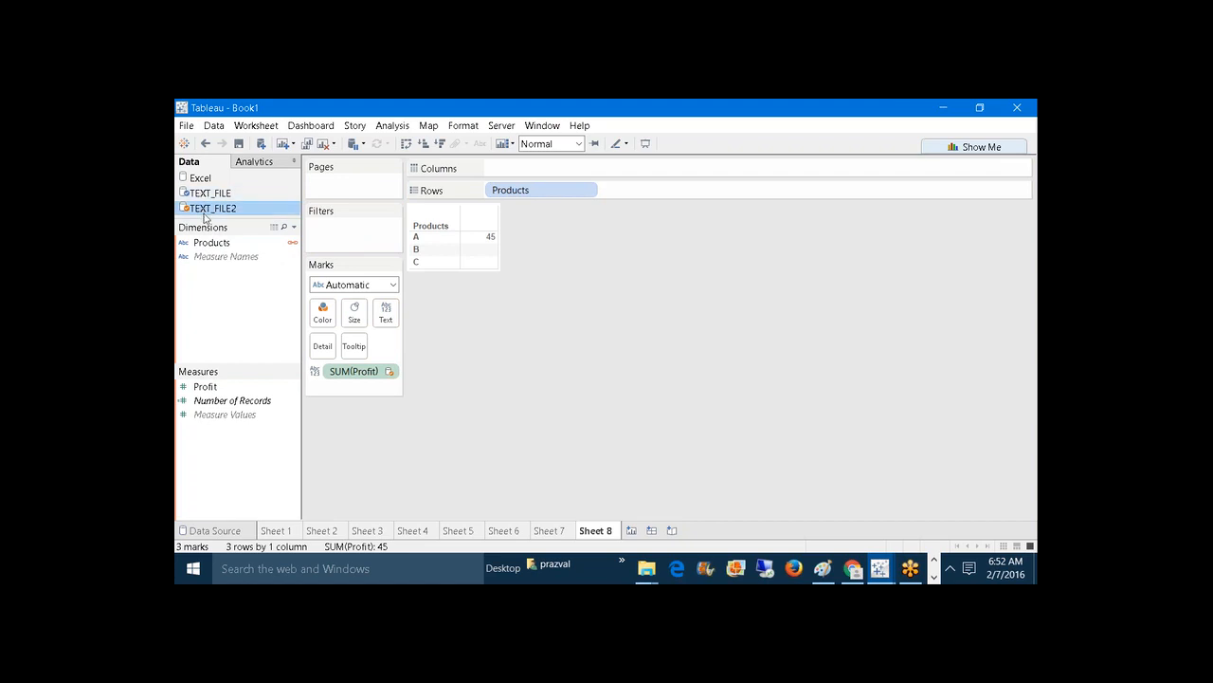
left_click(201, 178)
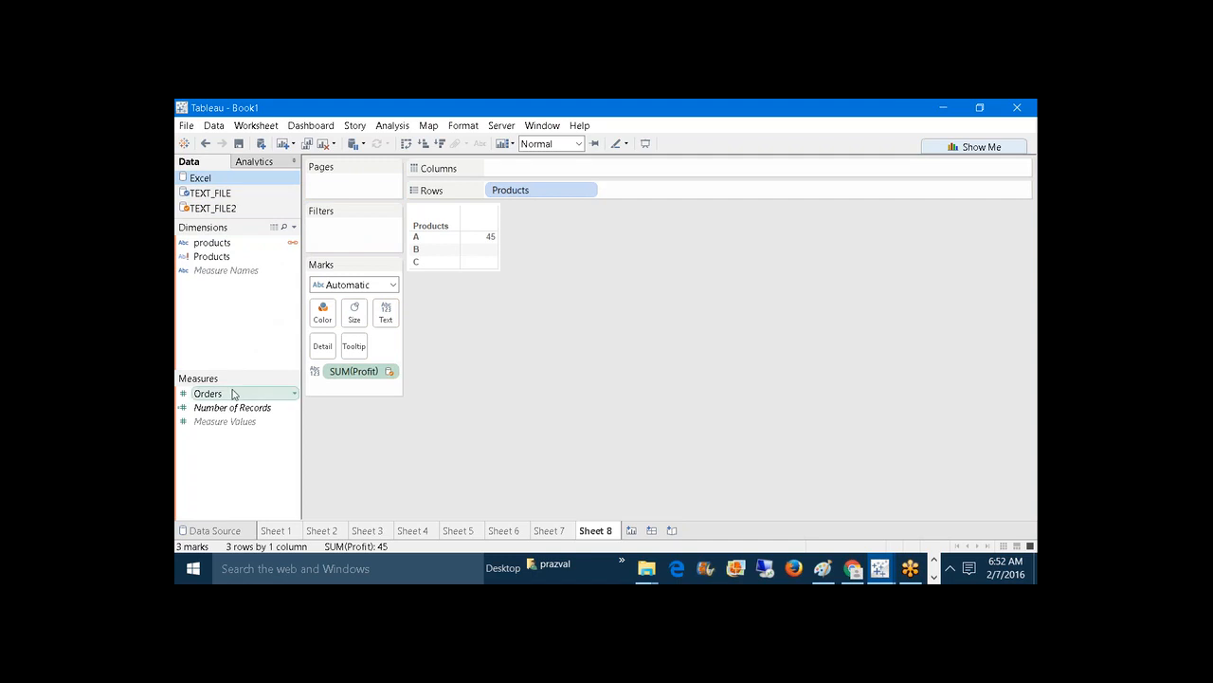
left_click_drag(203, 393, 496, 263)
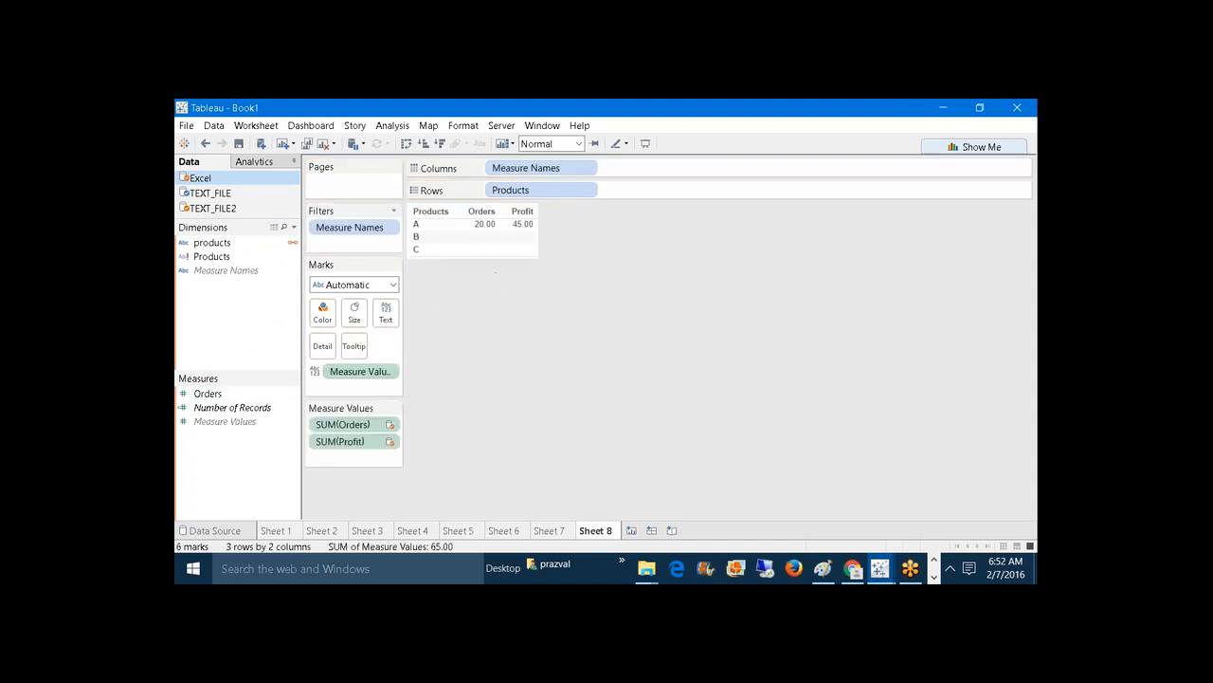
Step: Compare the TEXT_FILE, TEXT_FILE2 and Excel data sources to identify which are primary and secondary in the blend
left_click(256, 193)
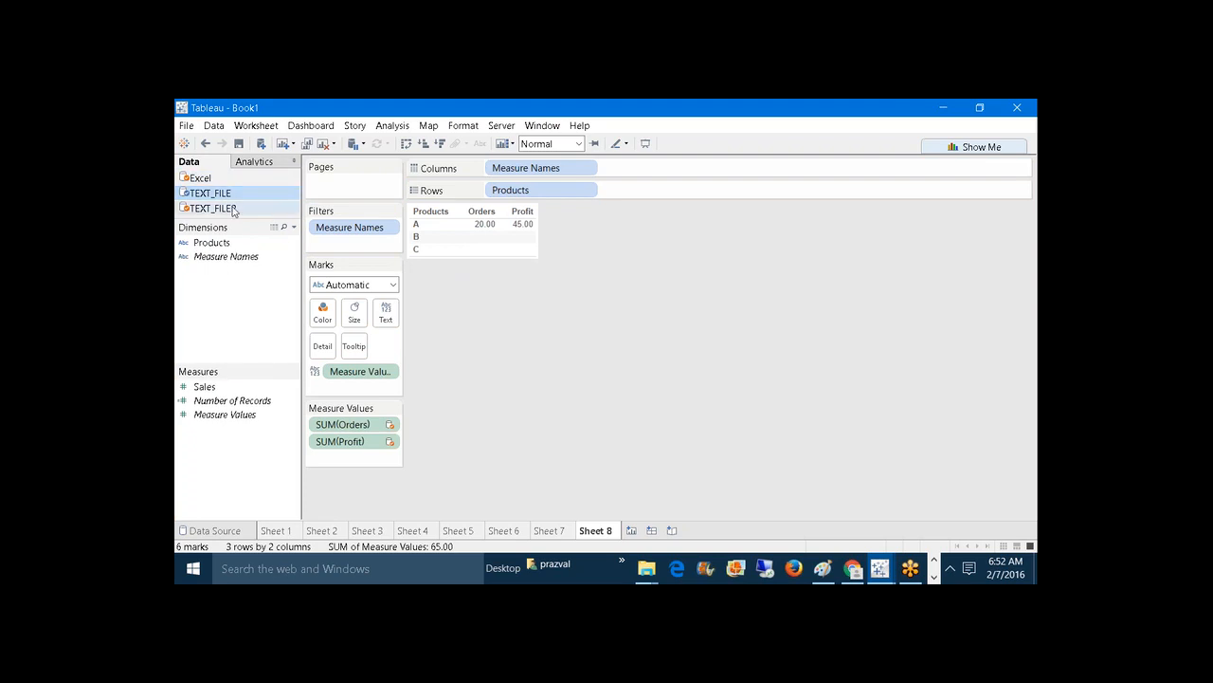
left_click(233, 211)
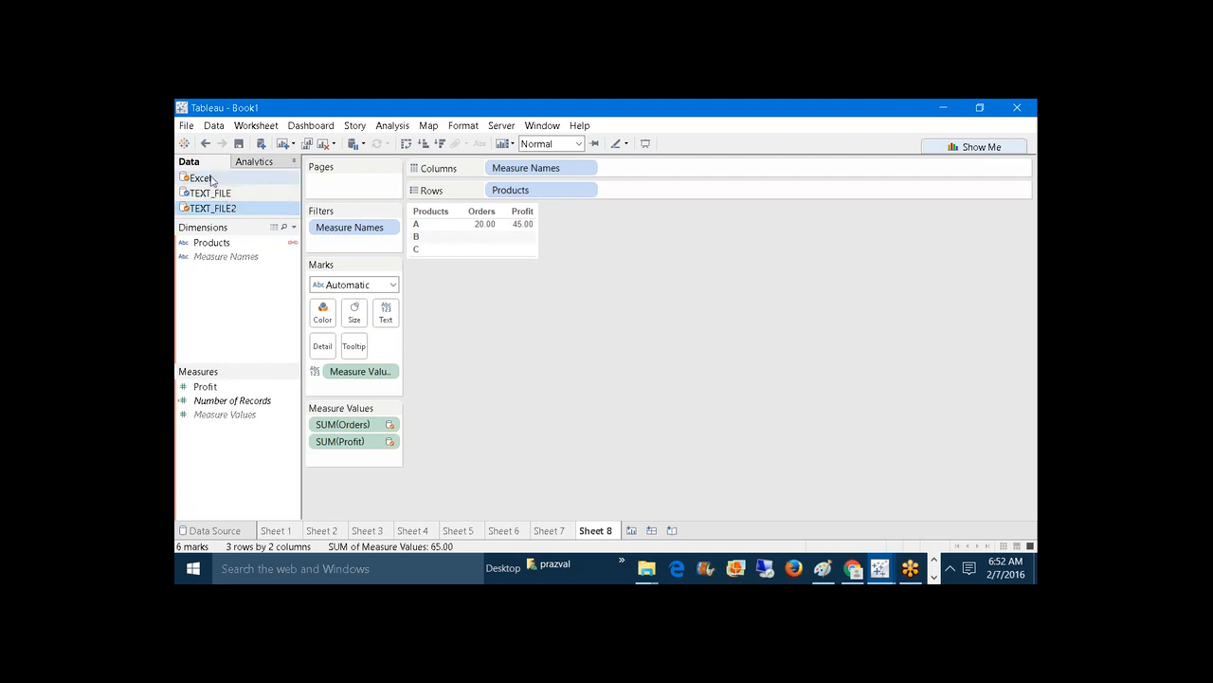
left_click(212, 180)
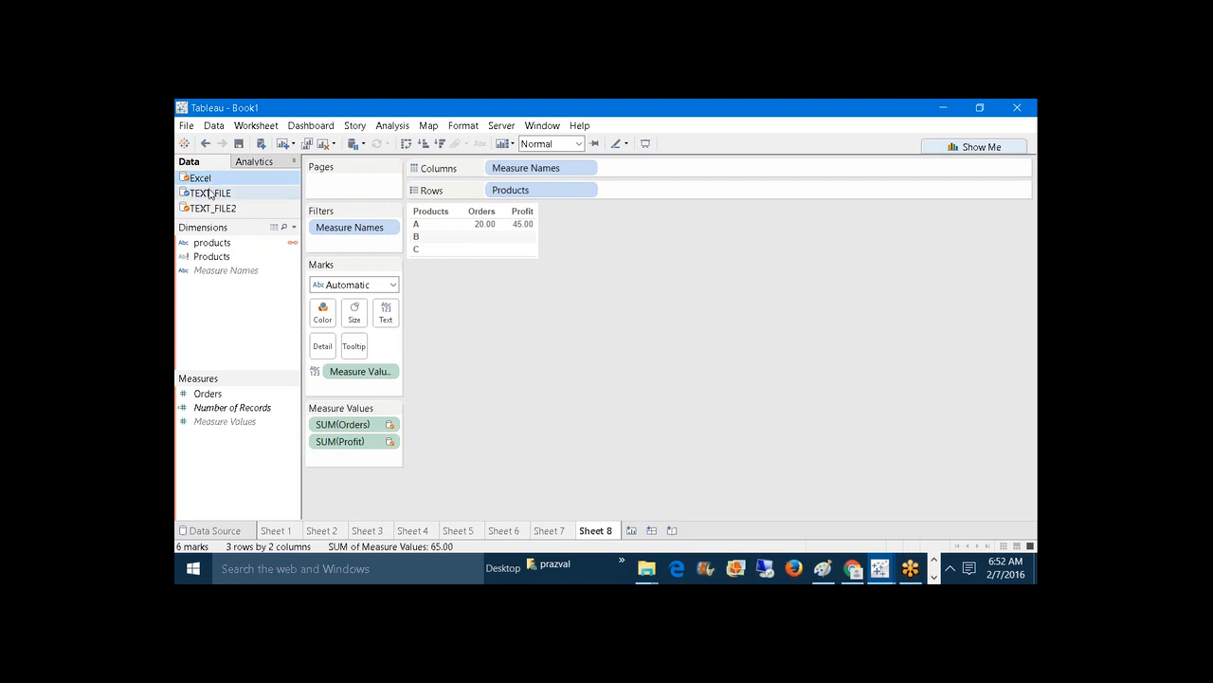
left_click(210, 192)
left_click(206, 180)
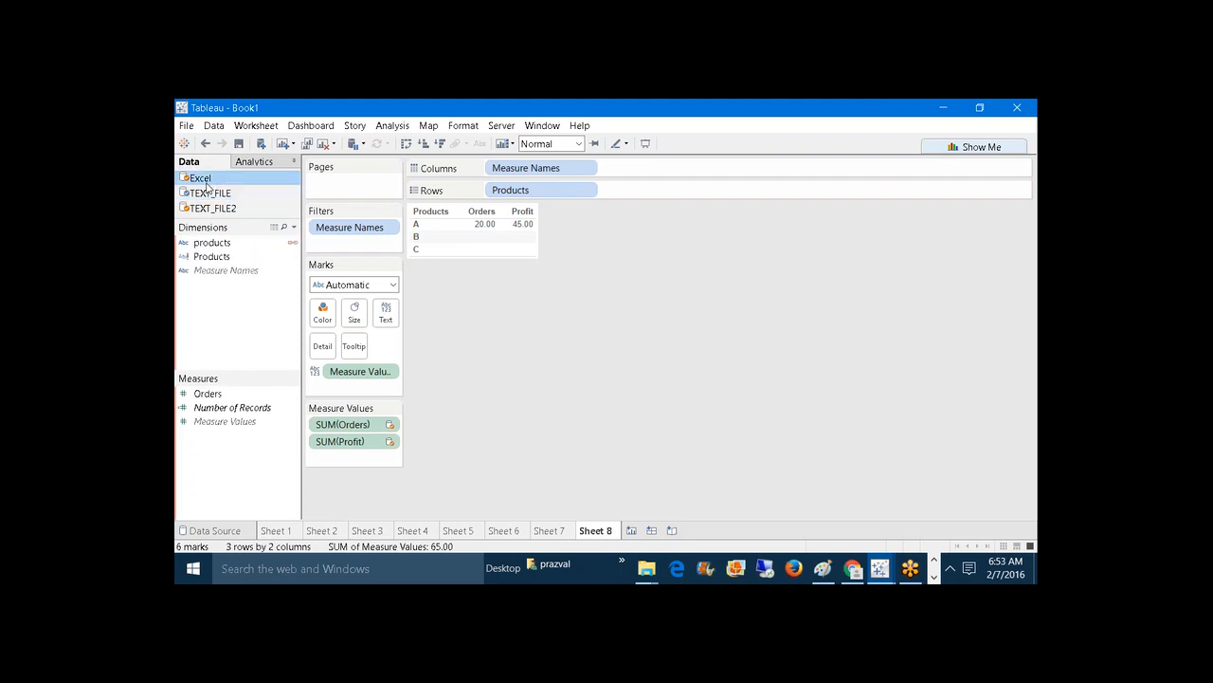
left_click(210, 210)
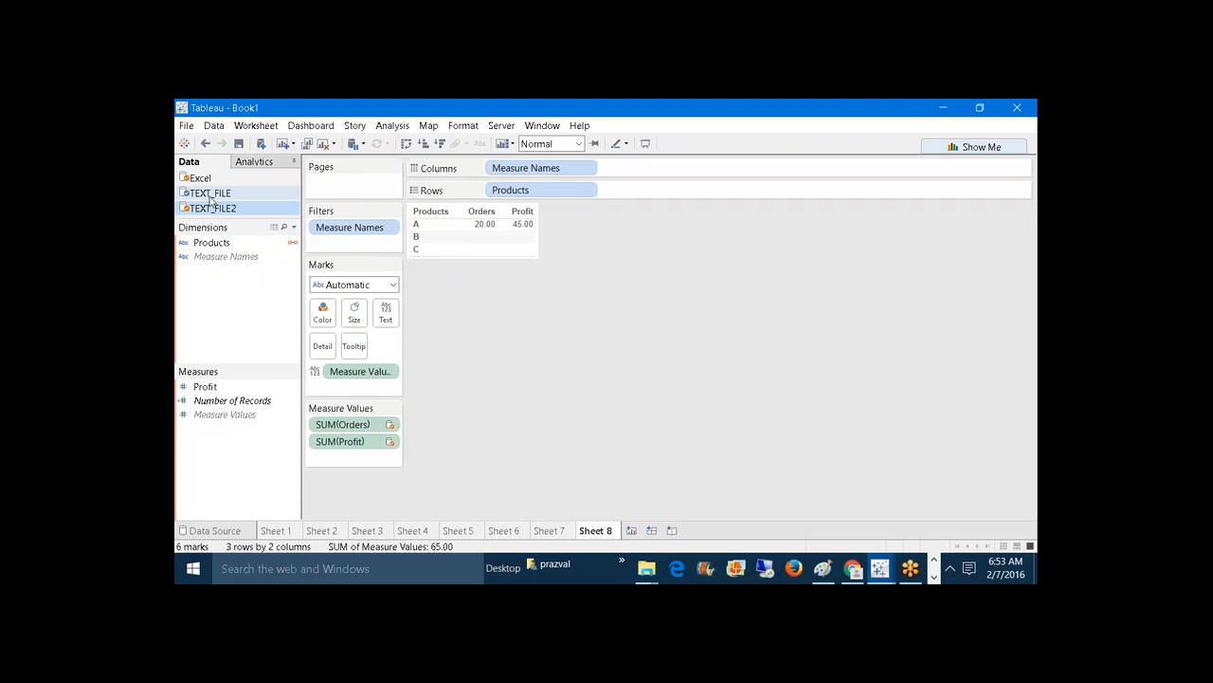
left_click(210, 194)
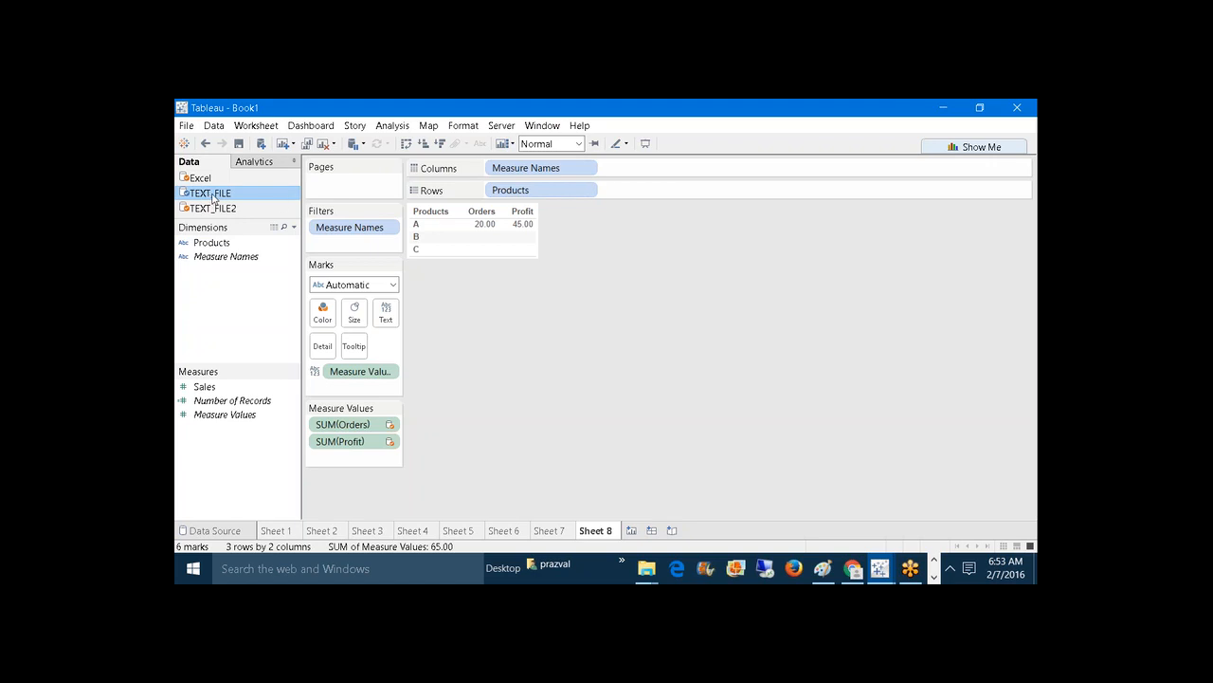
Step: Switch to the untitled Notepad notes and add a "Result:-" heading with "1--primary" below it under Test-Case5
left_click(934, 575)
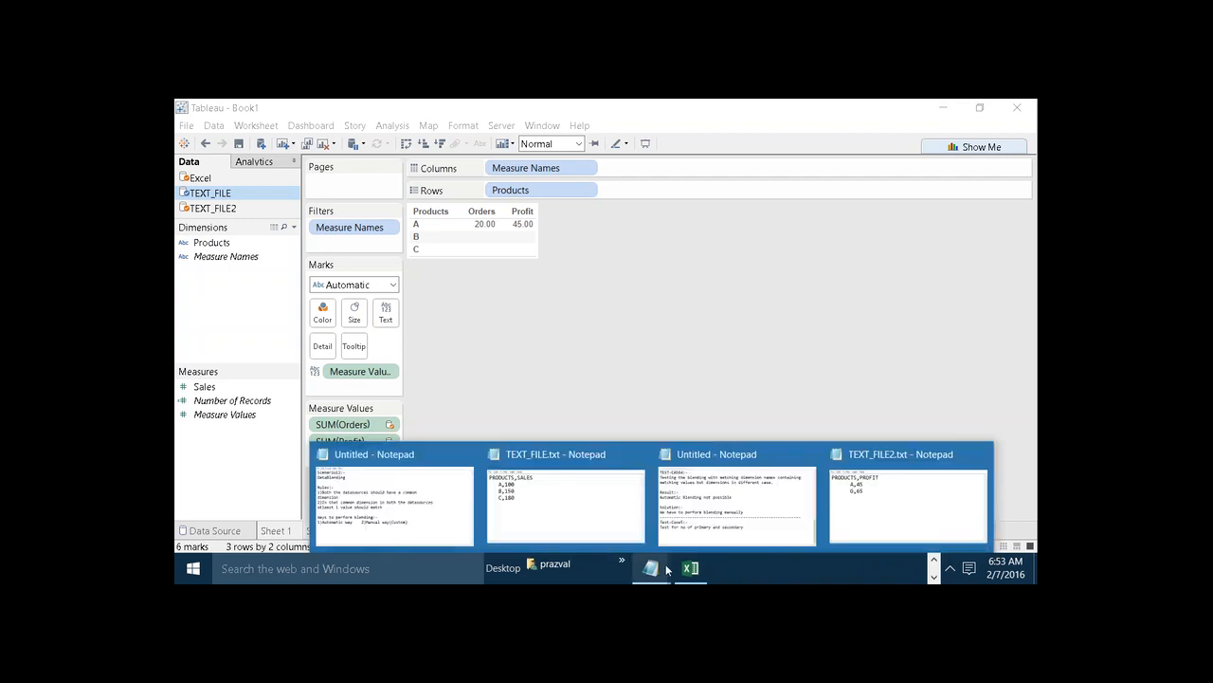
left_click(751, 499)
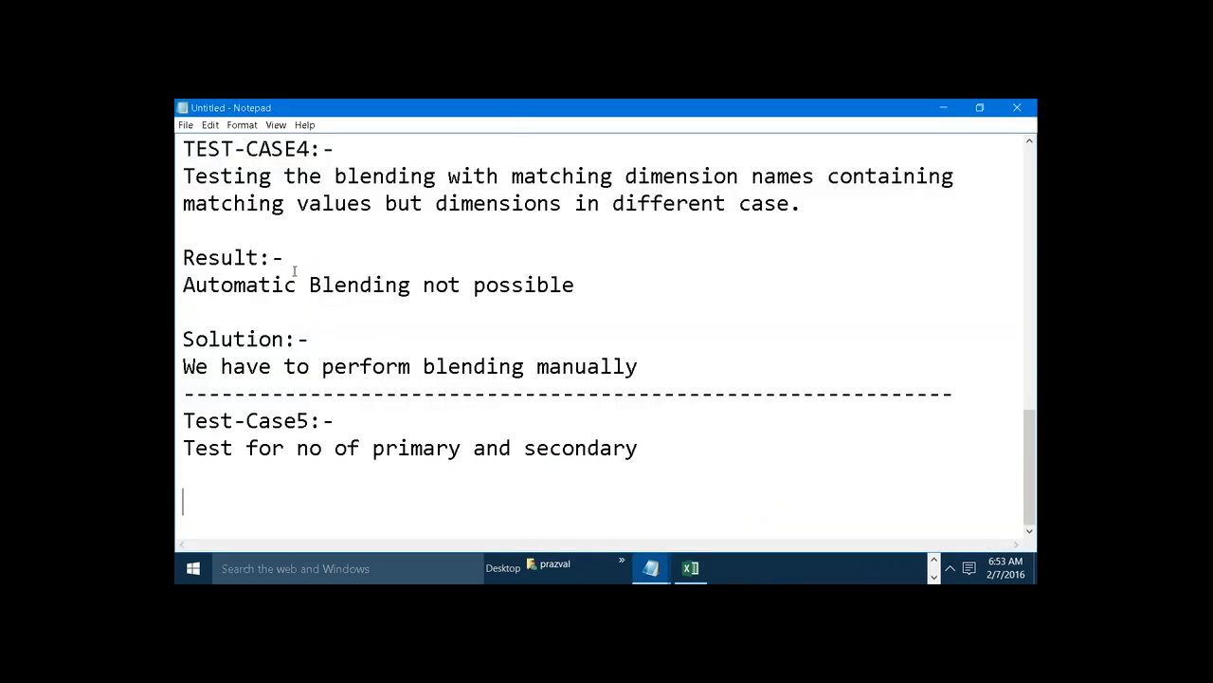
type("Result:-")
key("Return")
type("1--pri")
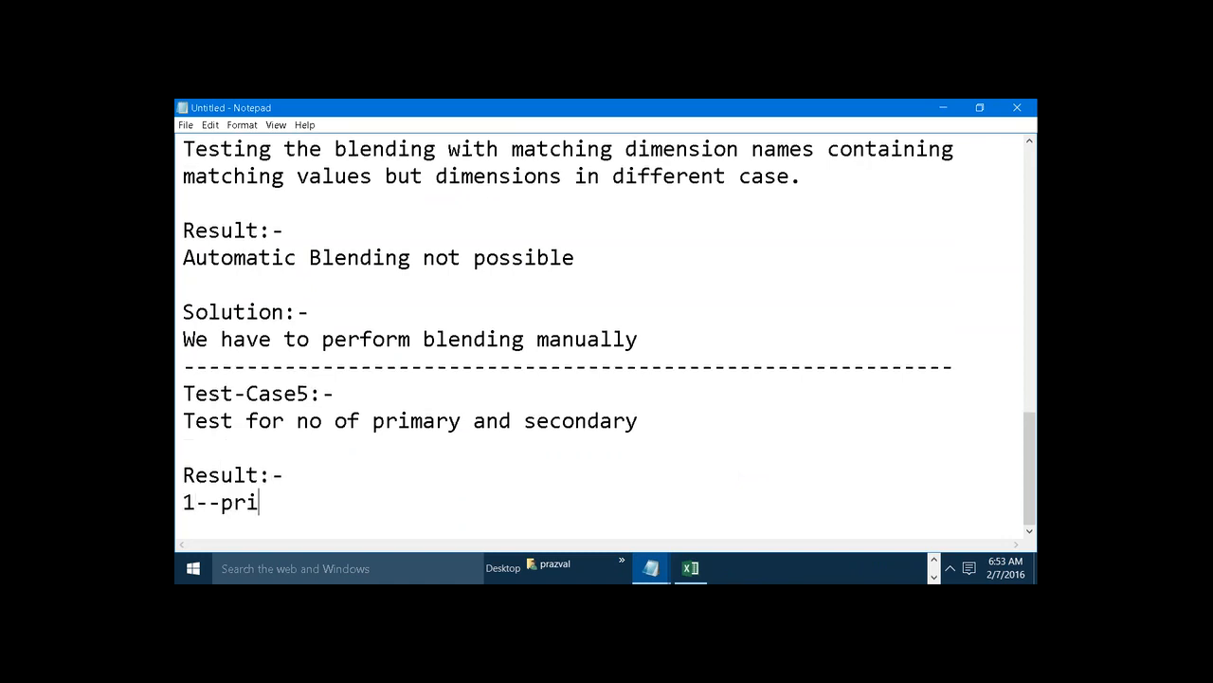
type("mary")
key("Return")
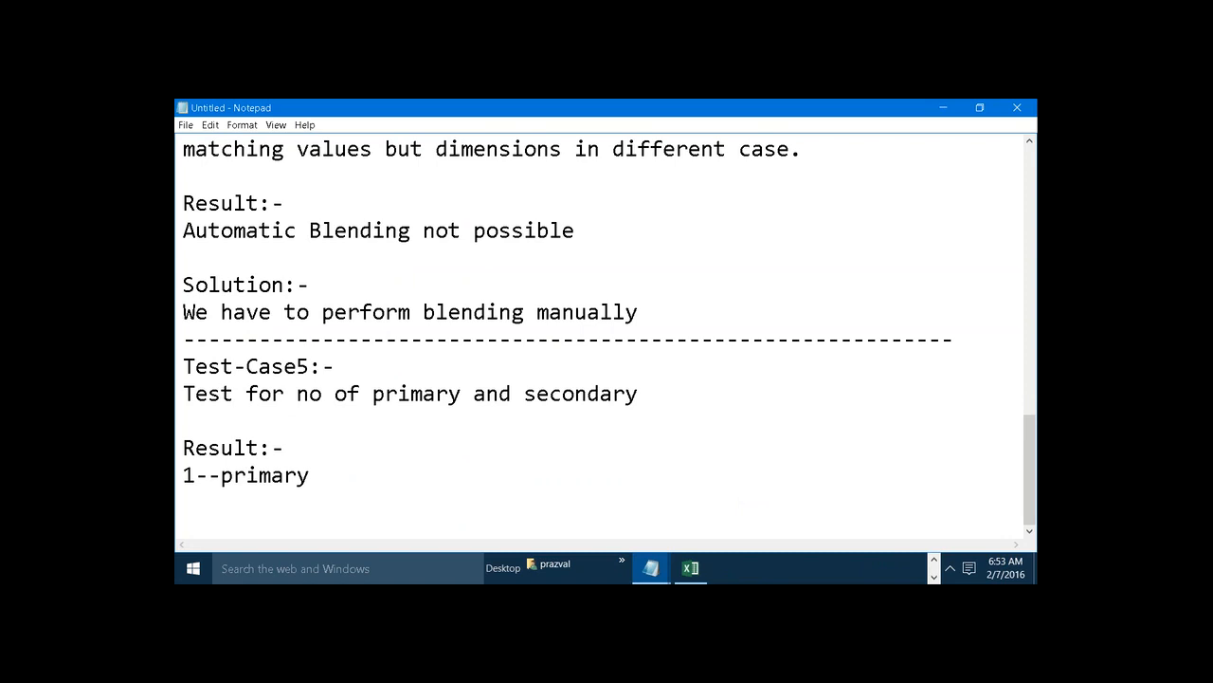
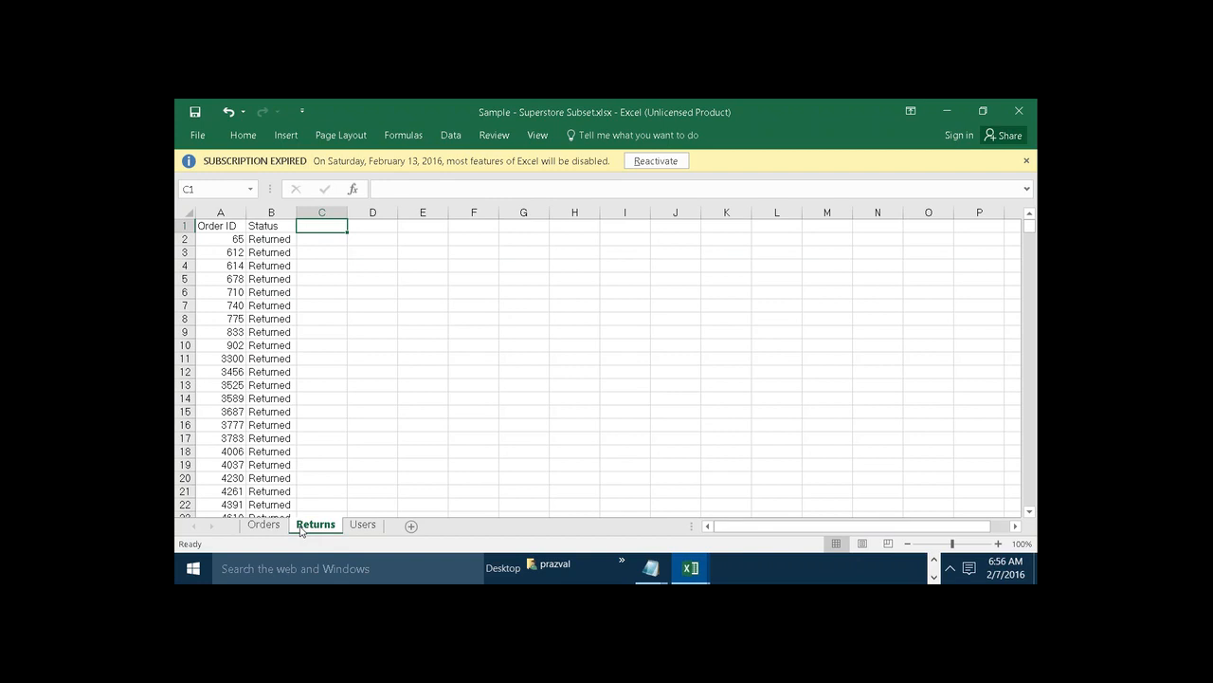
Step: Open Paint and draw a cylinder from an upright rounded rectangle with a flat ellipse across its upper edge
key("super+r")
type("mspaint")
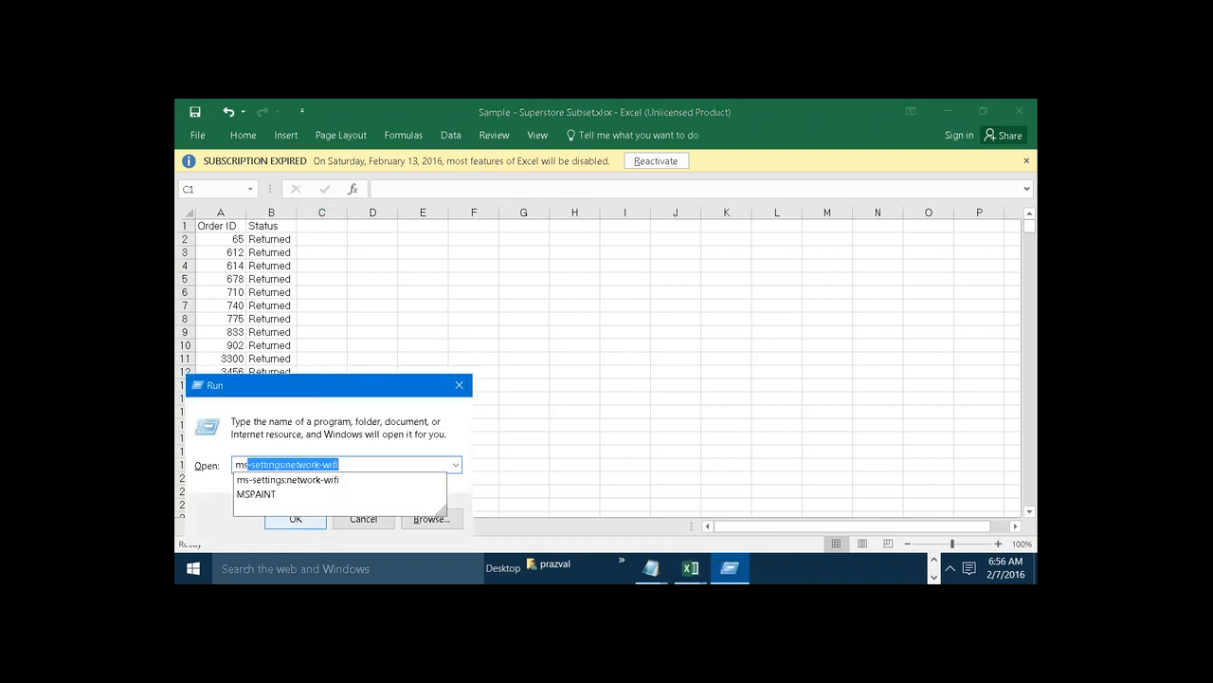
key("Return")
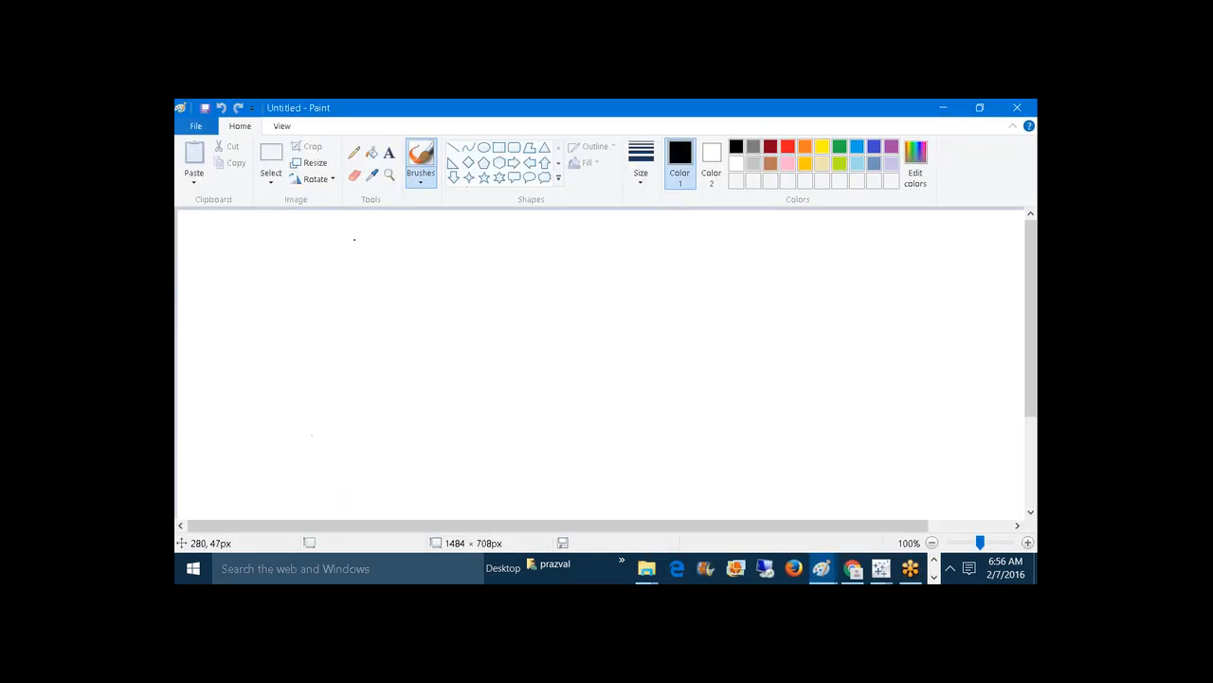
left_click(514, 147)
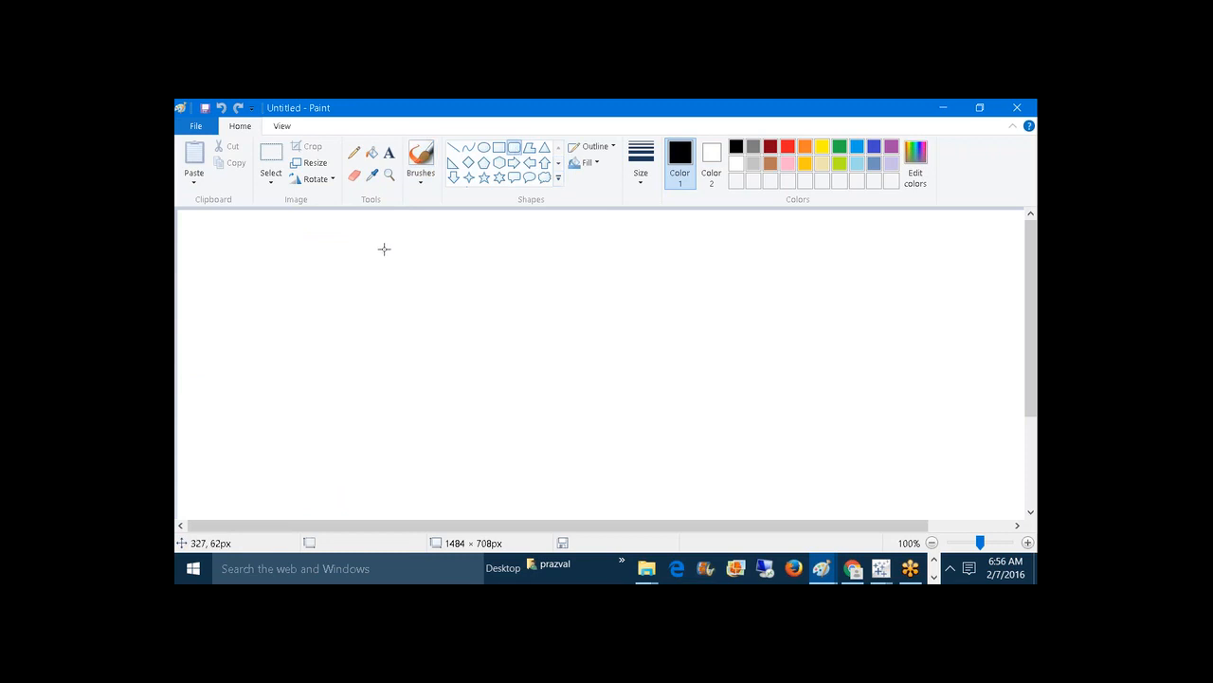
left_click_drag(383, 247, 413, 311)
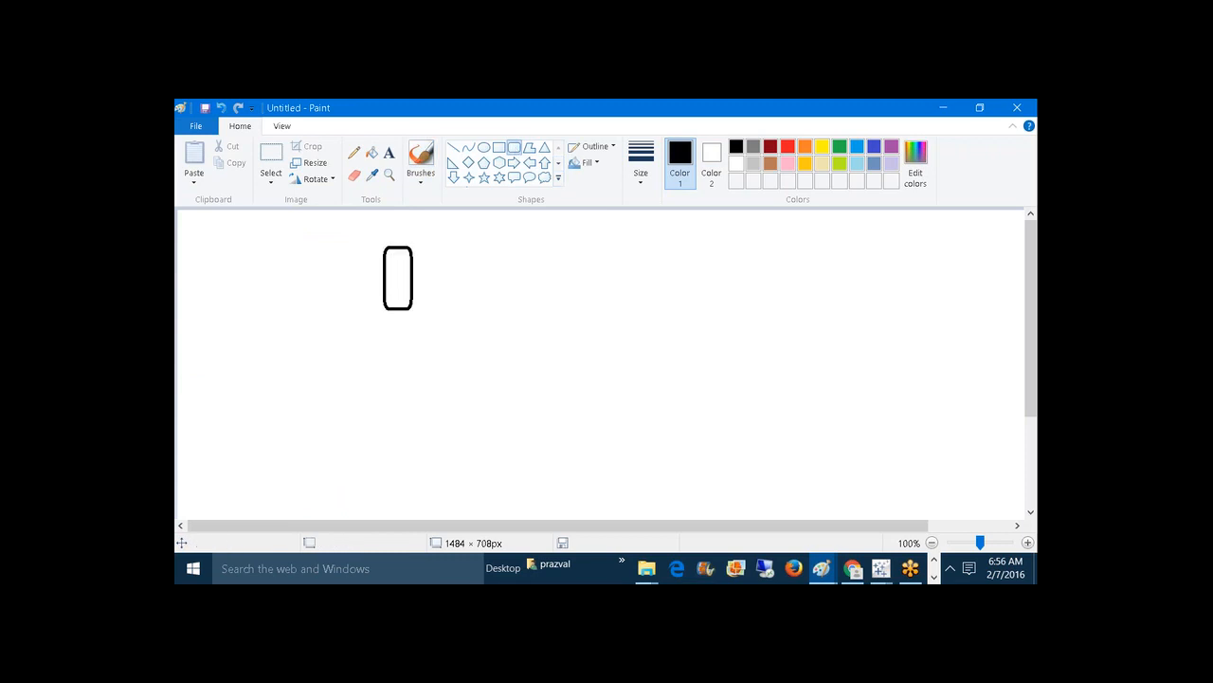
left_click(484, 147)
left_click_drag(384, 247, 413, 257)
left_click_drag(490, 244, 510, 288)
key("ctrl+z")
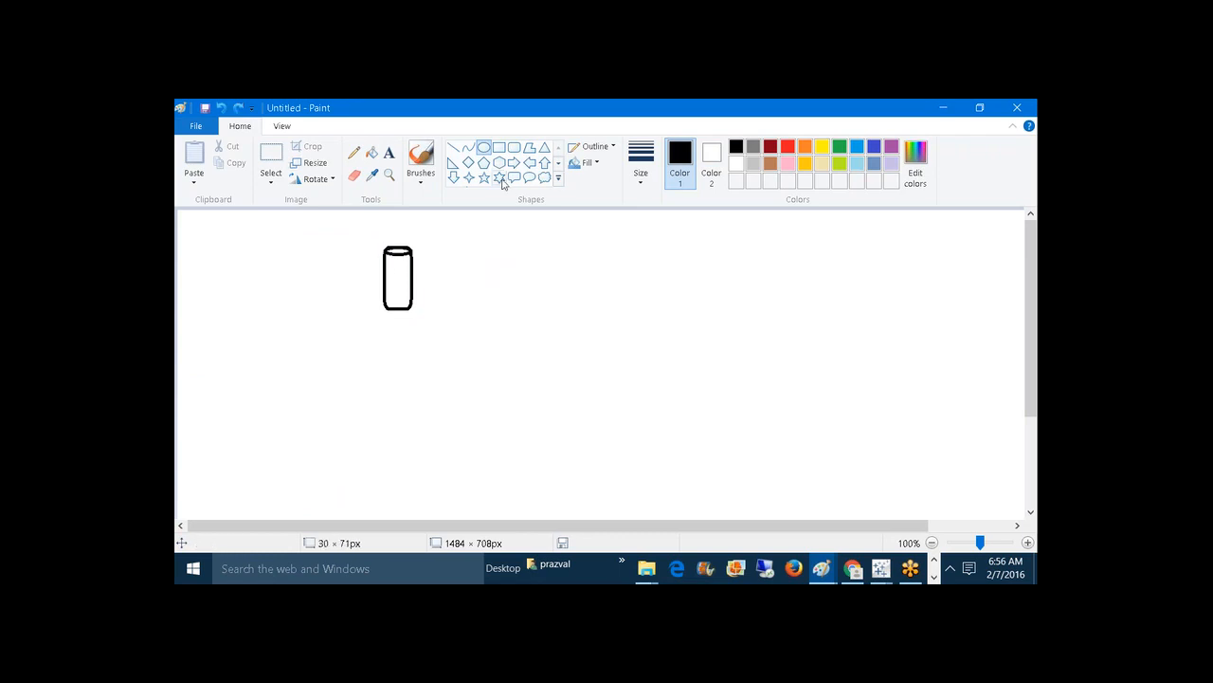
Step: Draw a second cylinder beside the first from a rounded rectangle about 34 × 94 px, capped with a flat ellipse
left_click(513, 149)
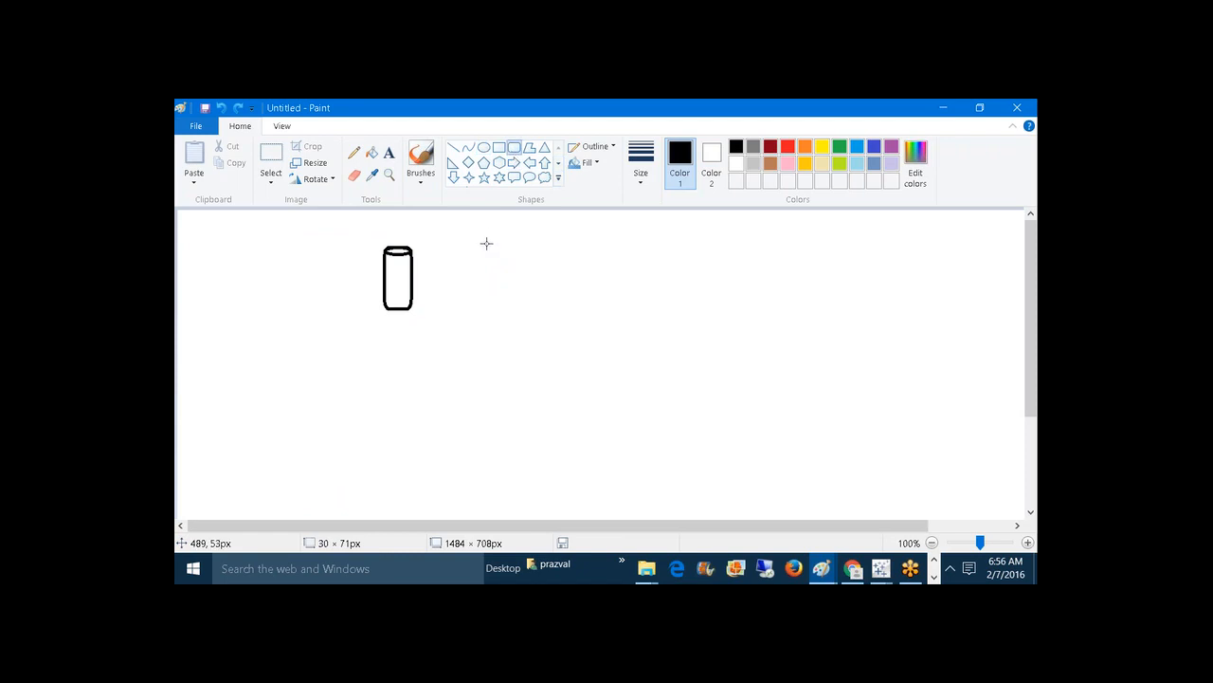
left_click_drag(484, 245, 506, 305)
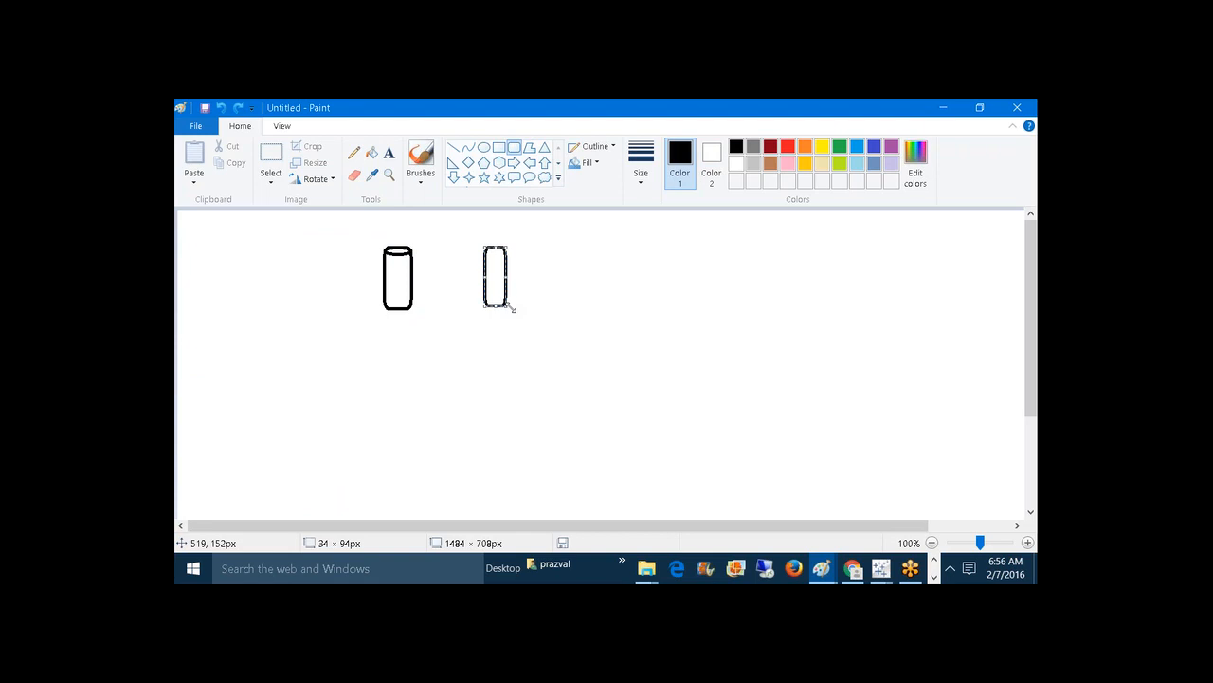
left_click(553, 354)
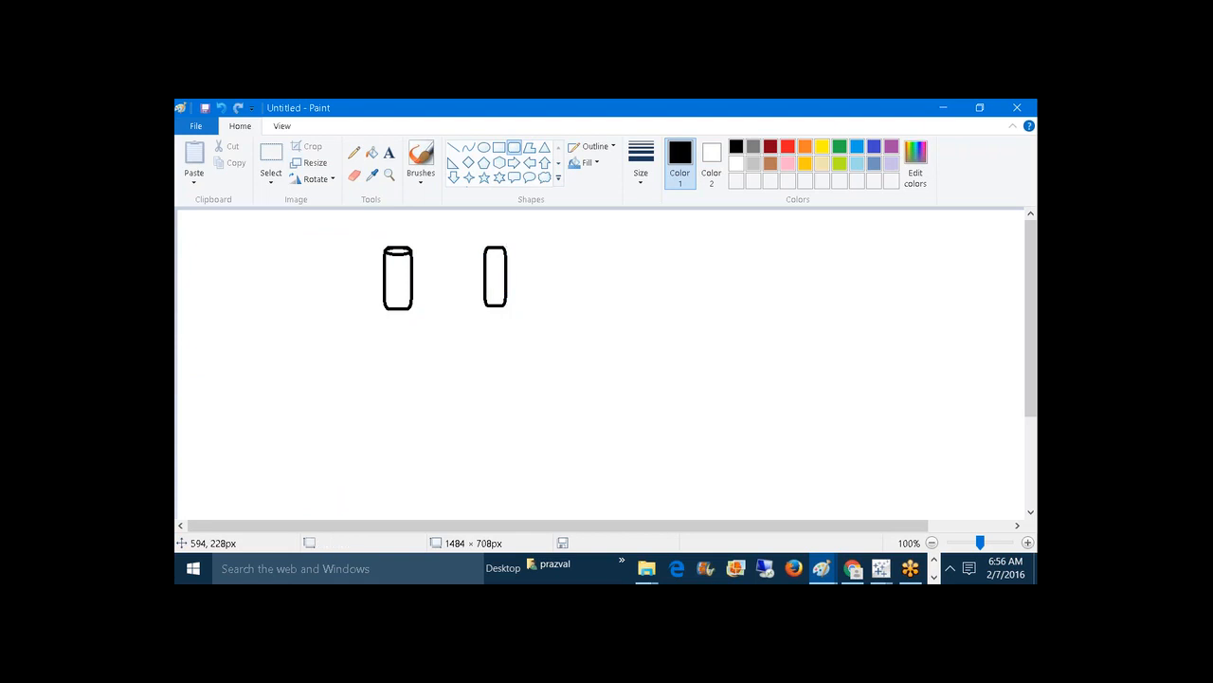
left_click(483, 147)
left_click_drag(484, 245, 504, 254)
Step: Label the first cylinder "1.Superstore" and the second one "2.KBC"
left_click(390, 152)
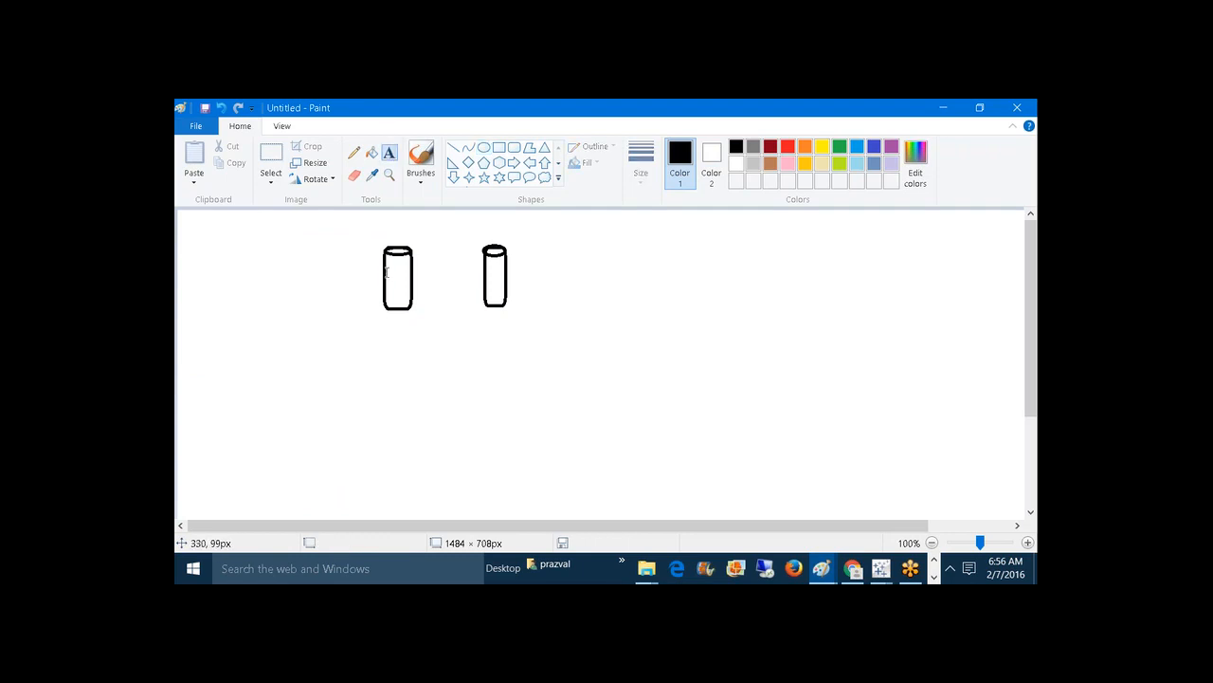
left_click_drag(386, 271, 491, 341)
type("1.")
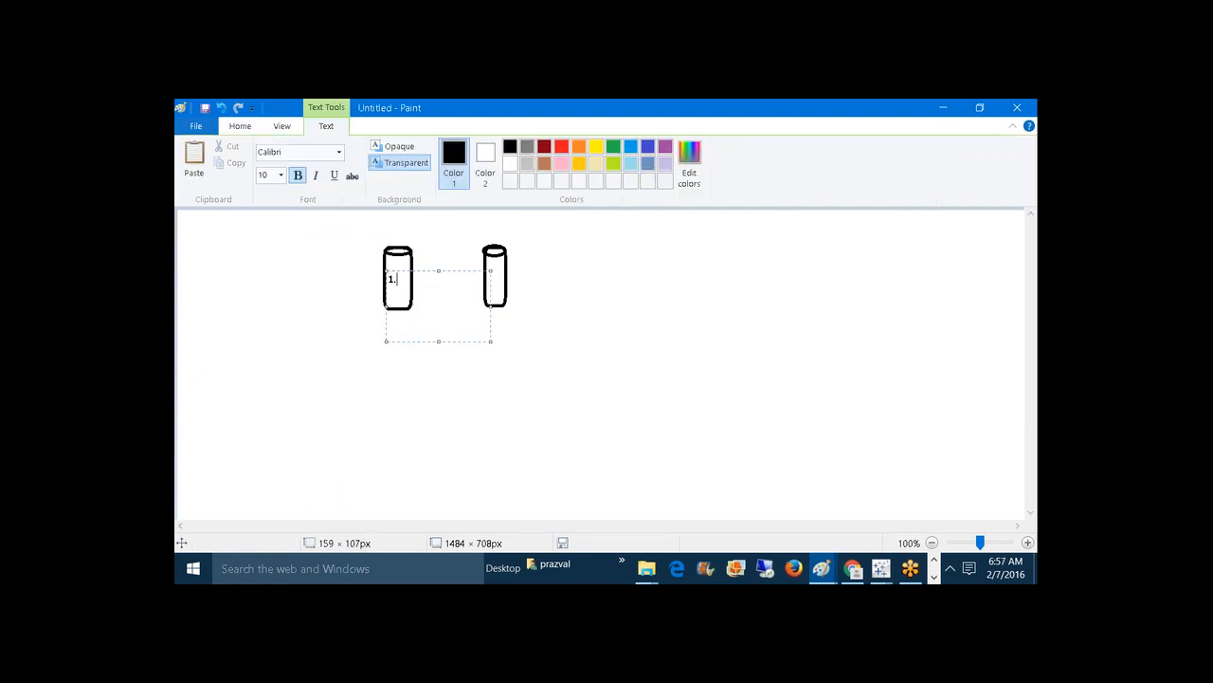
type("Superstore")
left_click(528, 290)
left_click_drag(488, 273, 614, 335)
type("2.k")
key("BackSpace")
type("KBC")
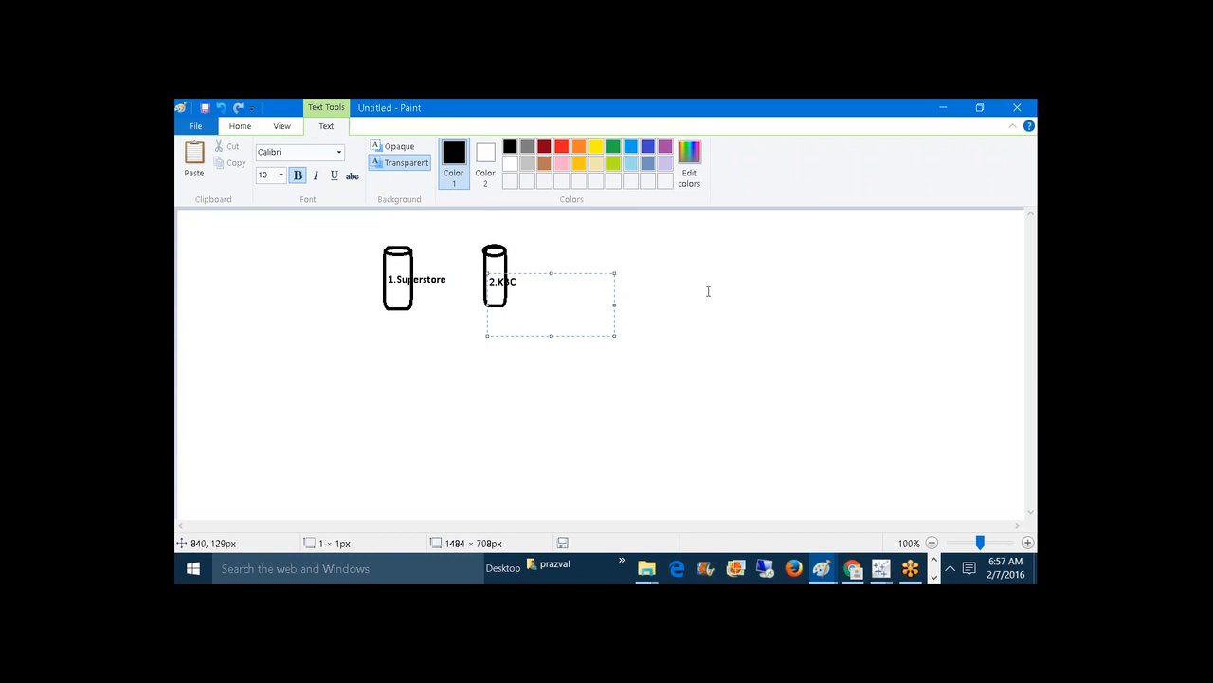
left_click(708, 291)
Step: Add the text "INDIA" below the Superstore label and "UK" below the KBC label
left_click_drag(390, 290, 492, 311)
type("IN")
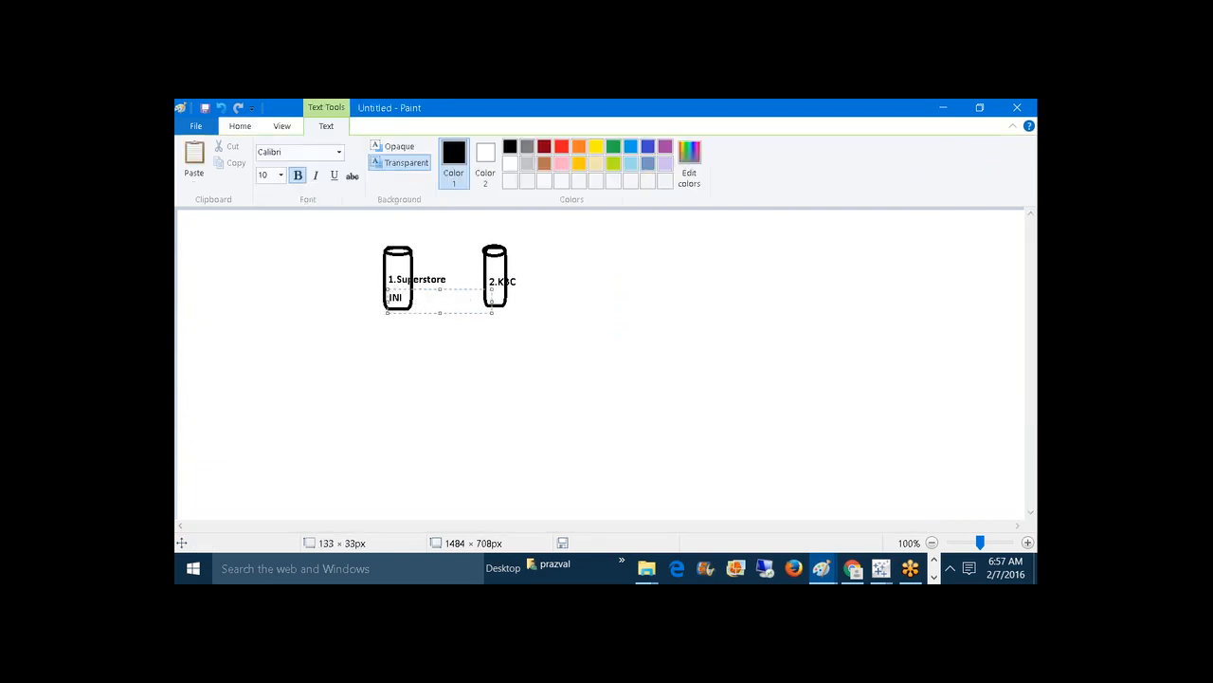
type("DIA")
left_click(548, 316)
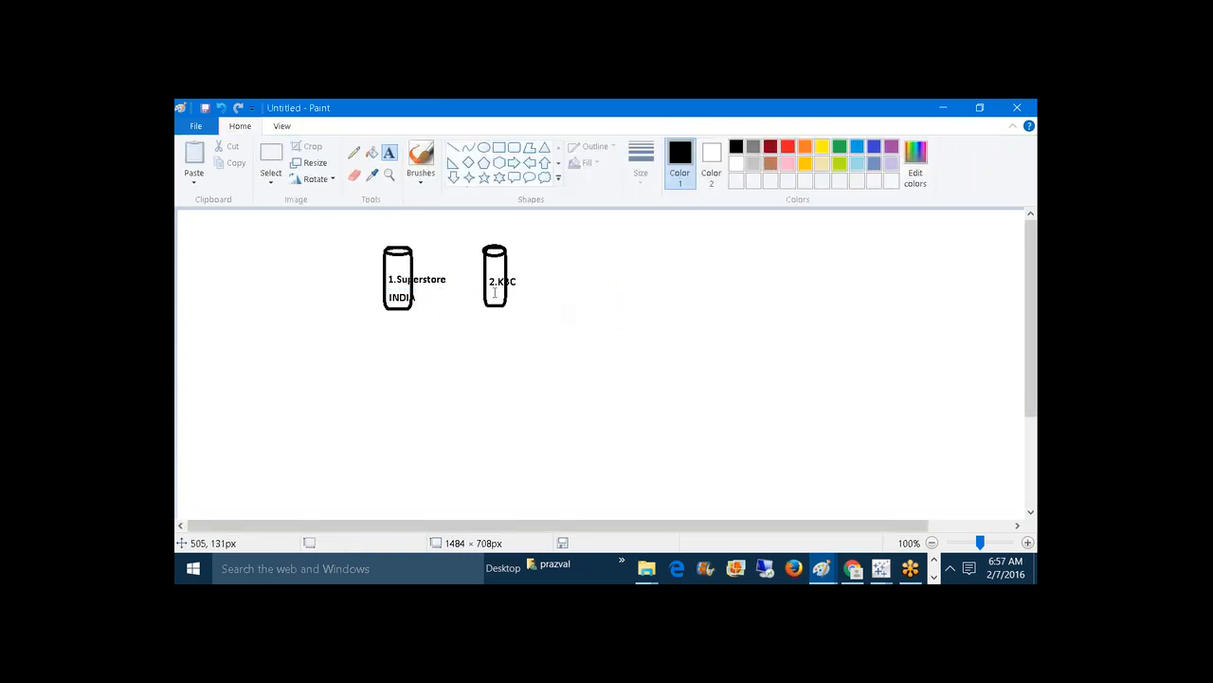
left_click_drag(487, 288, 592, 324)
type("UK")
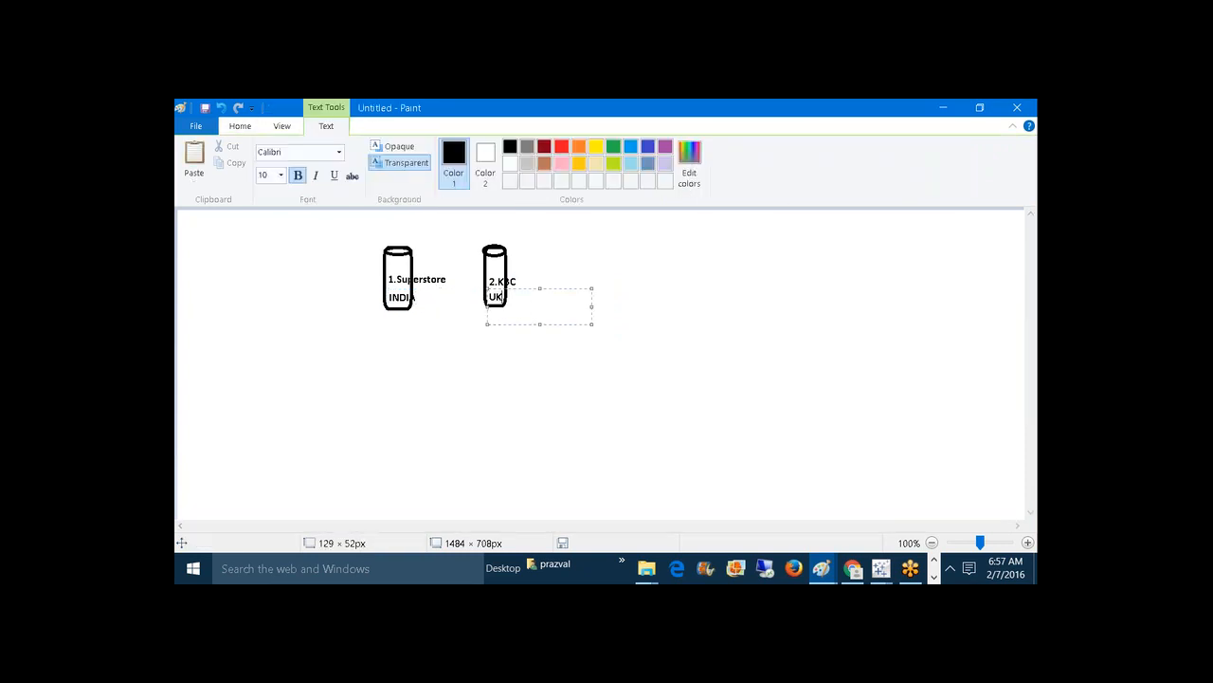
left_click(523, 402)
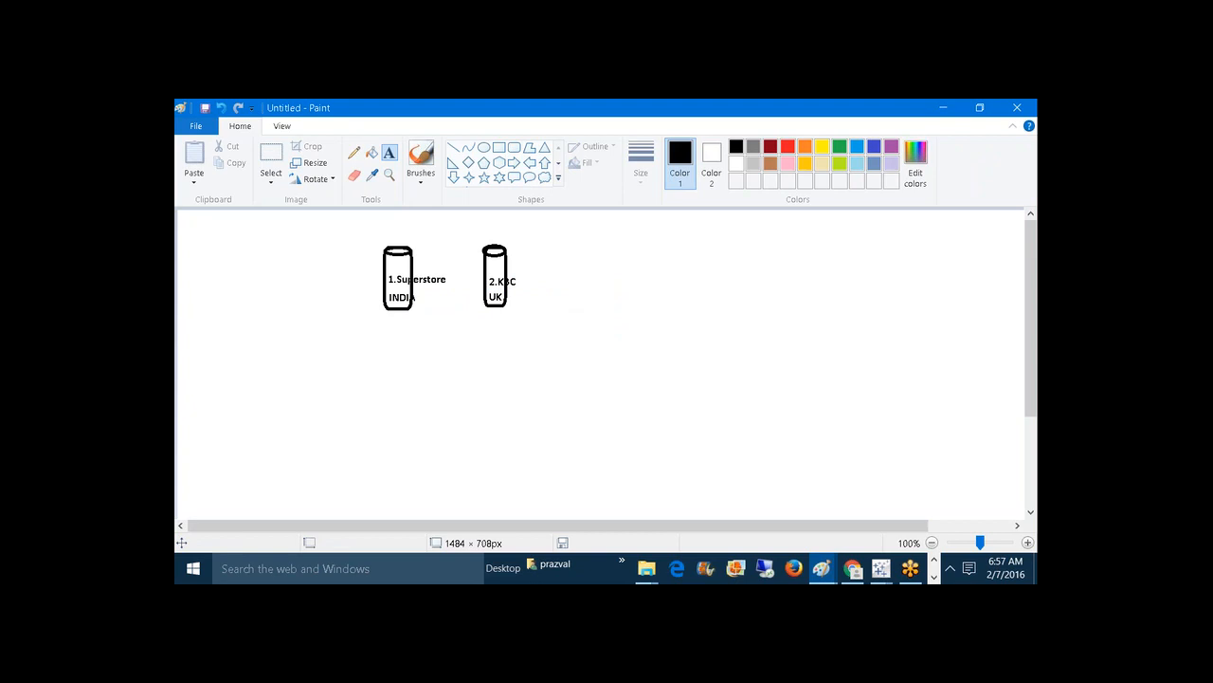
Step: Draw a rectangle about 125 × 44 px below the two cylinders and write "TABLEAU" inside it
left_click(500, 148)
left_click_drag(410, 368, 489, 397)
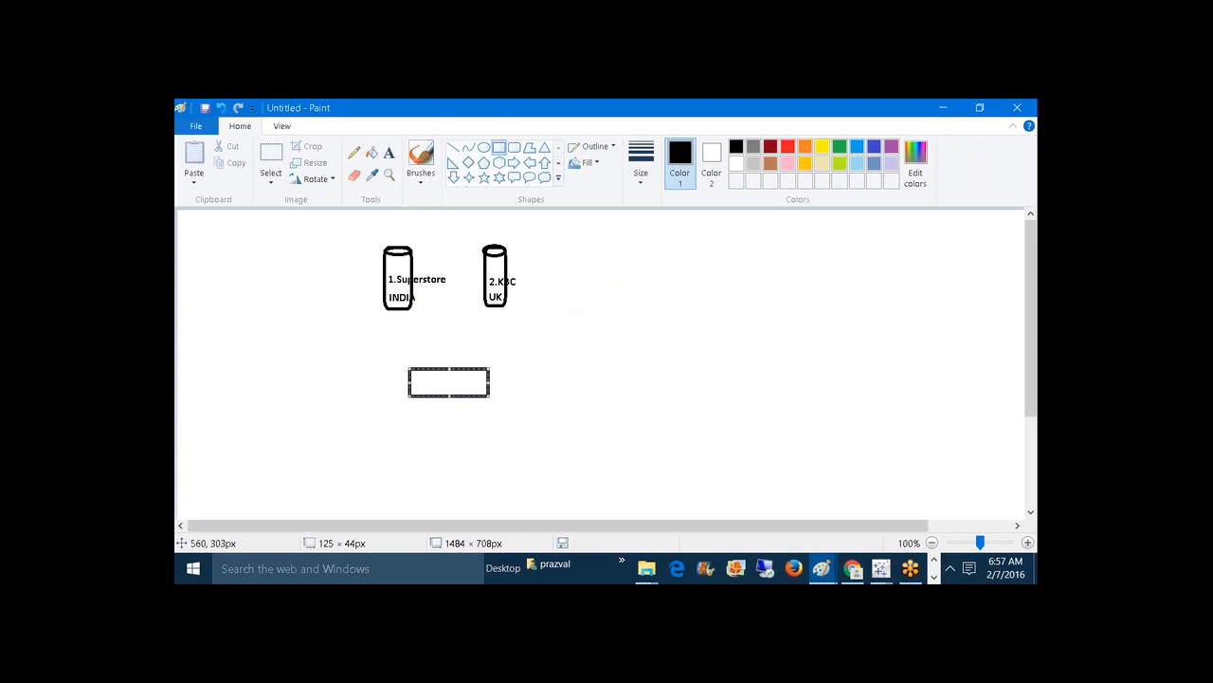
left_click(388, 152)
left_click_drag(416, 376, 536, 408)
type("TABL")
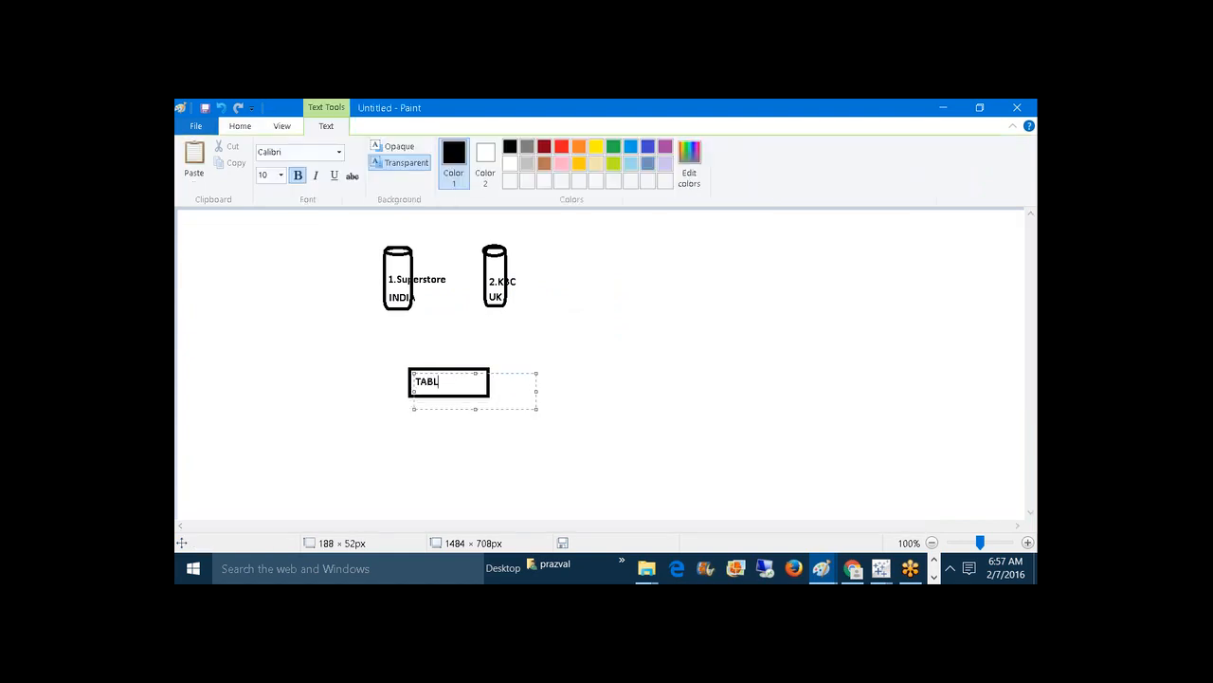
type("EAU")
left_click(620, 374)
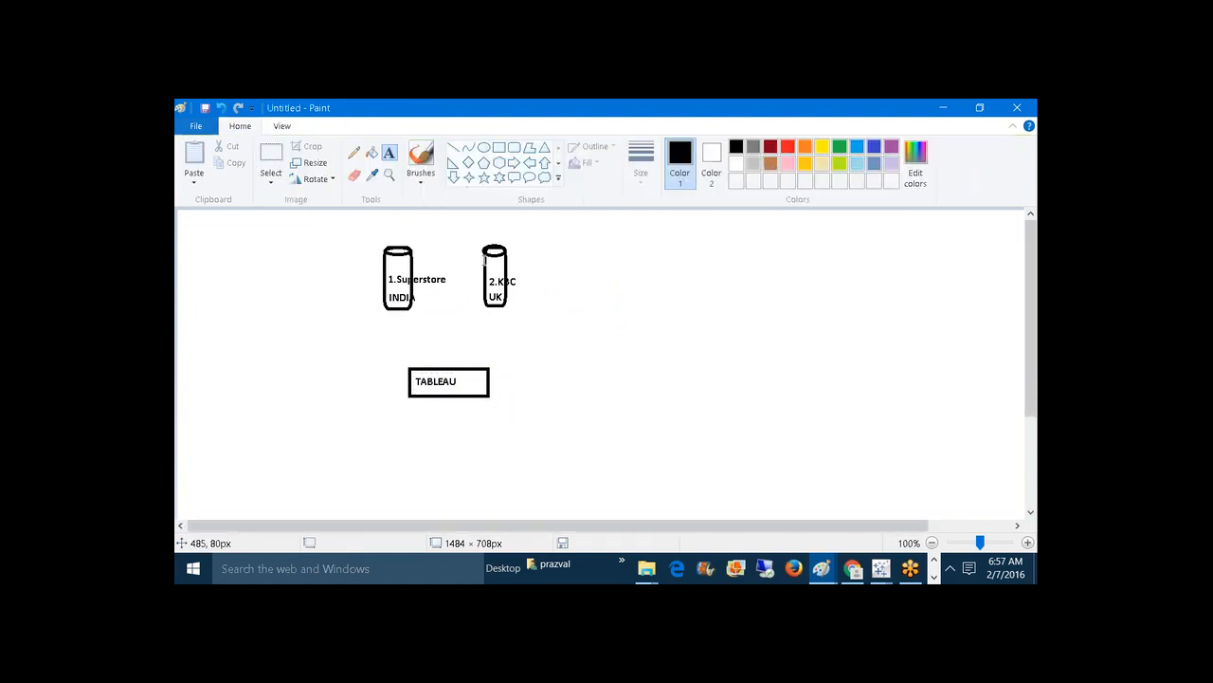
Step: Connect both cylinders to the upper edge of the TABLEAU box with straight lines
left_click(453, 147)
left_click_drag(398, 310, 438, 368)
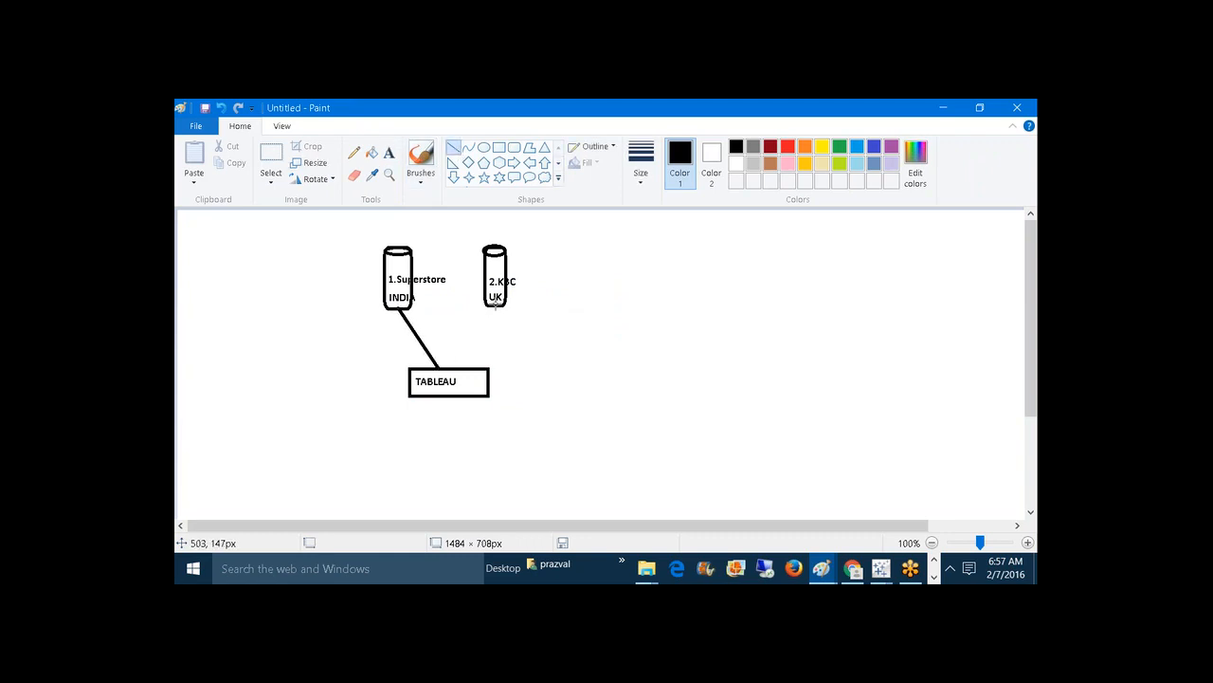
left_click_drag(494, 307, 439, 367)
Step: Add a text note beside the diagram reading "1)SEARCH FOR MATCHING GEOGRAPHIC Dimensions"
left_click(389, 154)
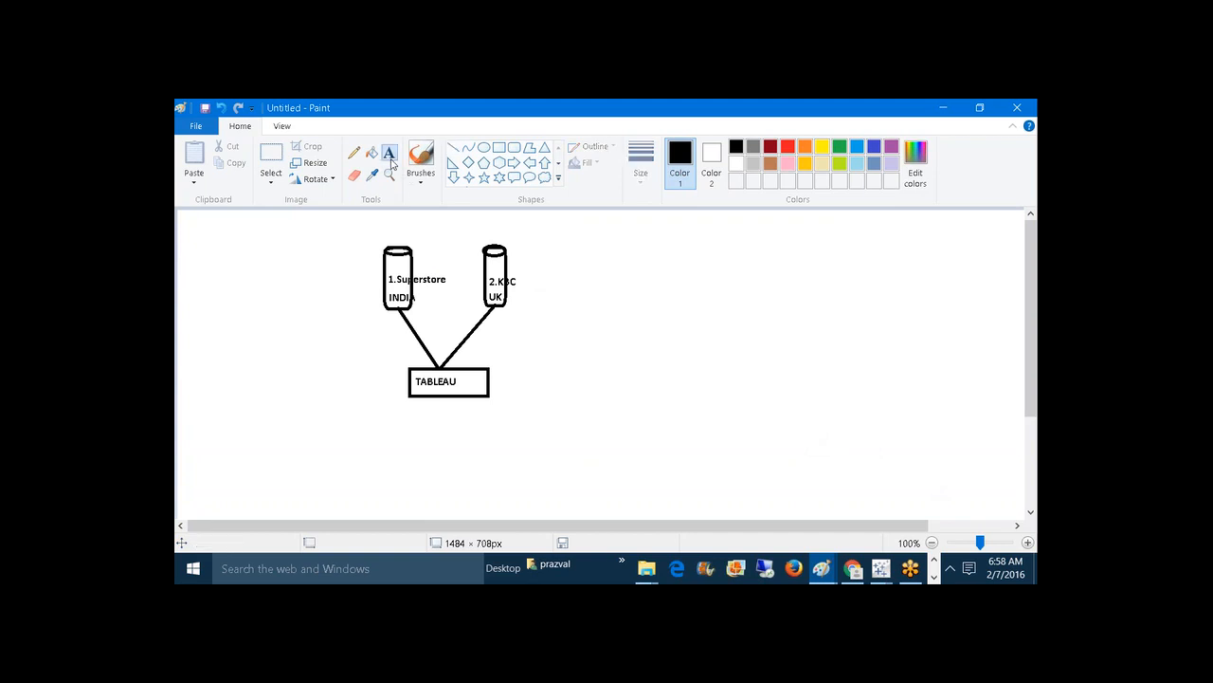
left_click_drag(189, 319, 380, 435)
type("1)")
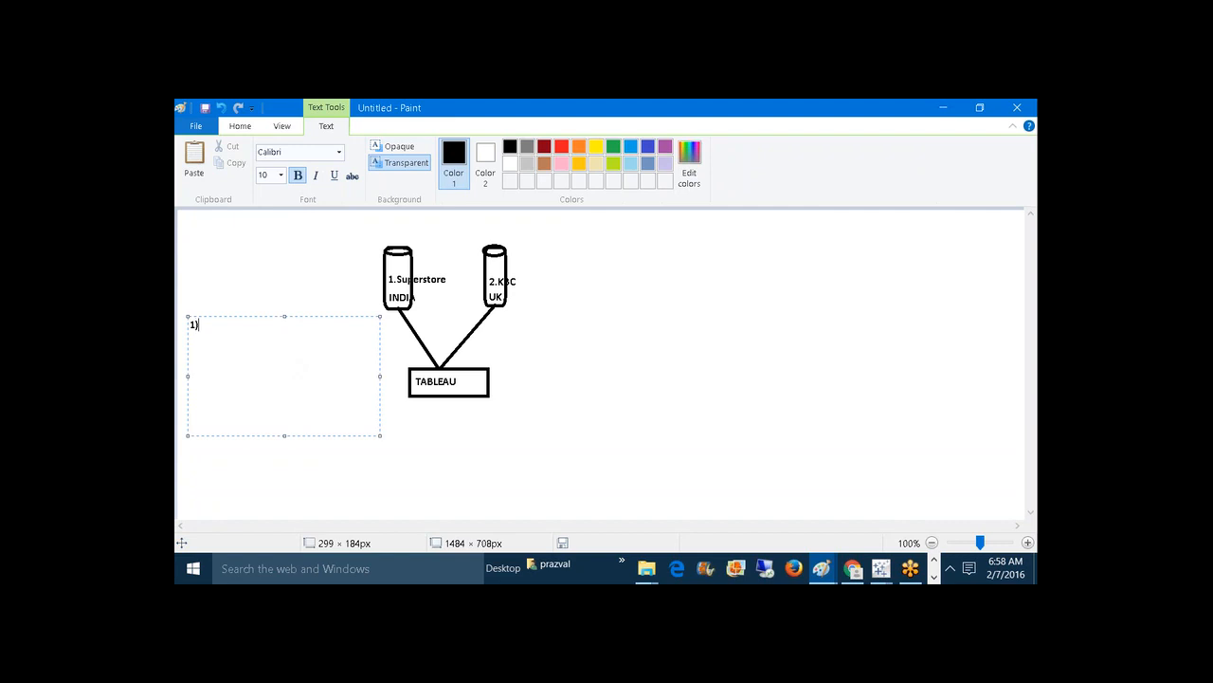
type("SEARCH")
type(" FOR ")
type("MAT")
type("HCIN")
key("BackSpace")
key("BackSpace")
key("BackSpace")
type("ING")
key("BackSpace")
key("BackSpace")
key("BackSpace")
key("BackSpace")
key("BackSpace")
type("CHING")
key("Return")
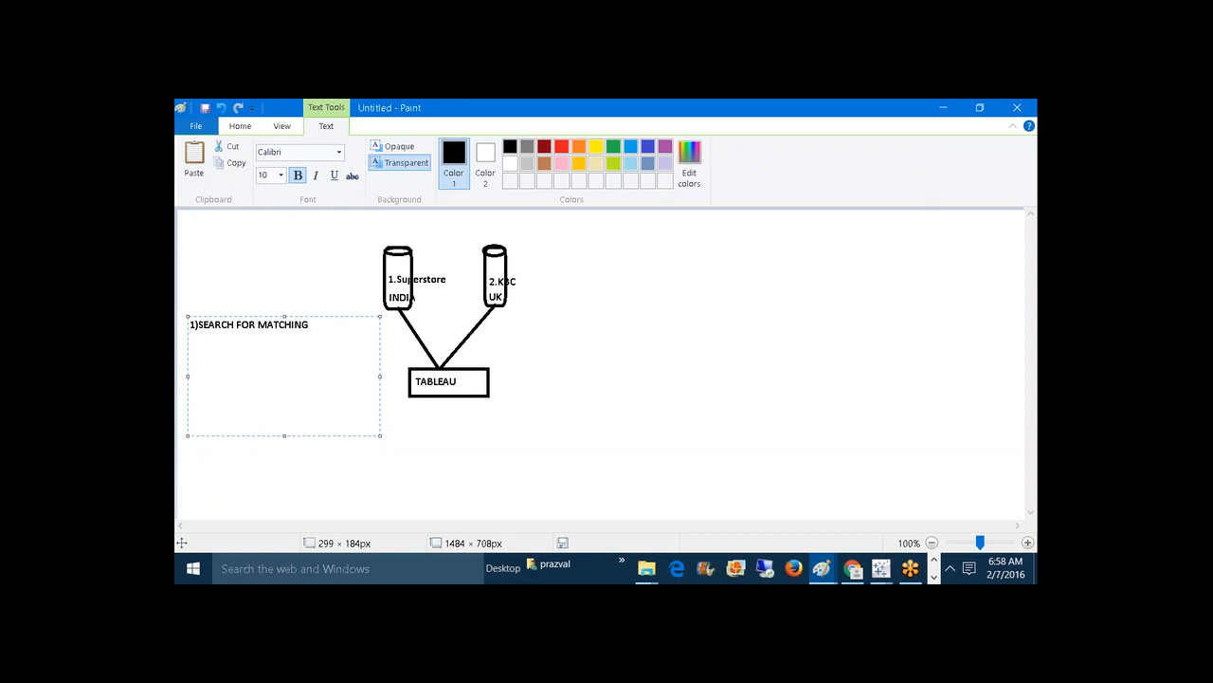
type("GEOGRAPHIC Dimensions")
key("Return")
Step: Add a second point to the note reading "2)Search for date dimensions"
type("2)")
type("Se")
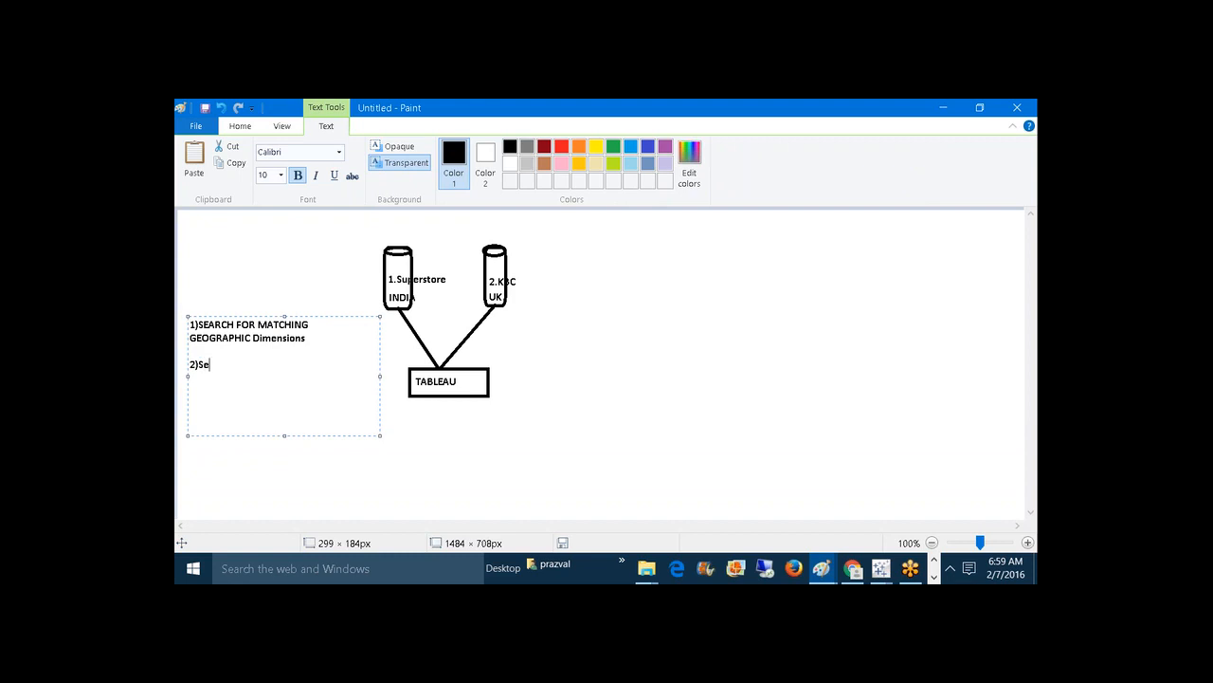
type("arch for date dimensions")
left_click(464, 426)
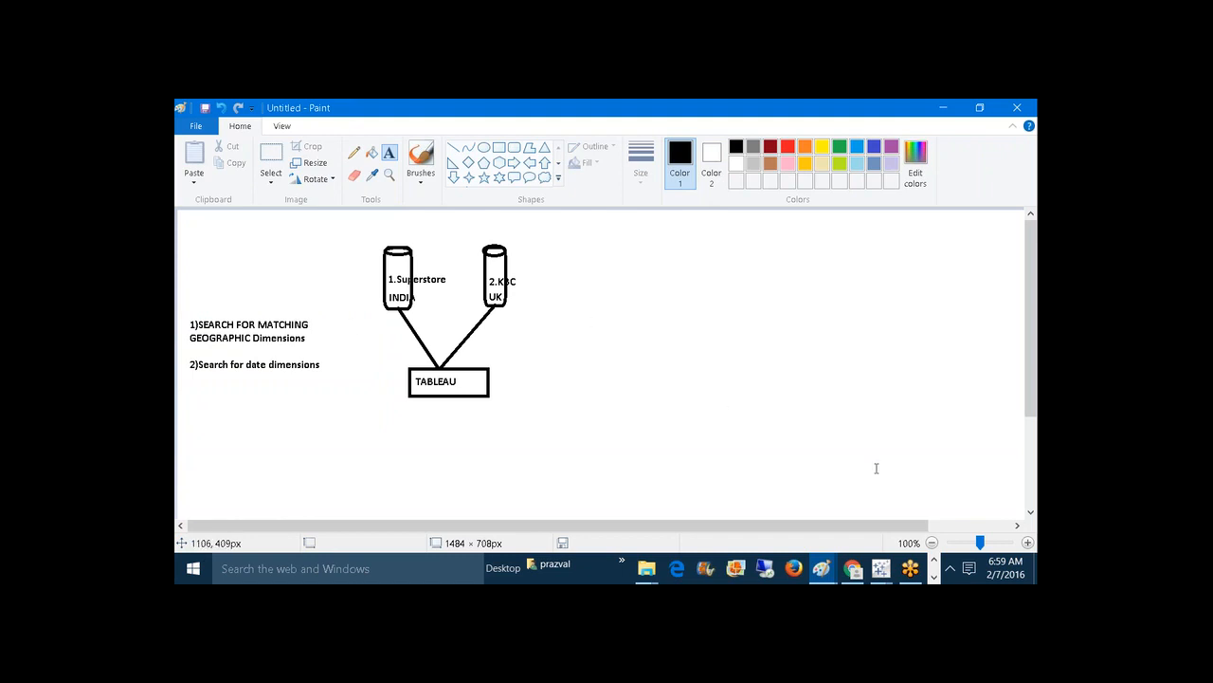
Step: Switch to Tableau, connect to the saved data source Sample - Superstore - English (Extract) and widen the data pane to show its full name
mouse_move(881, 568)
left_click(962, 493)
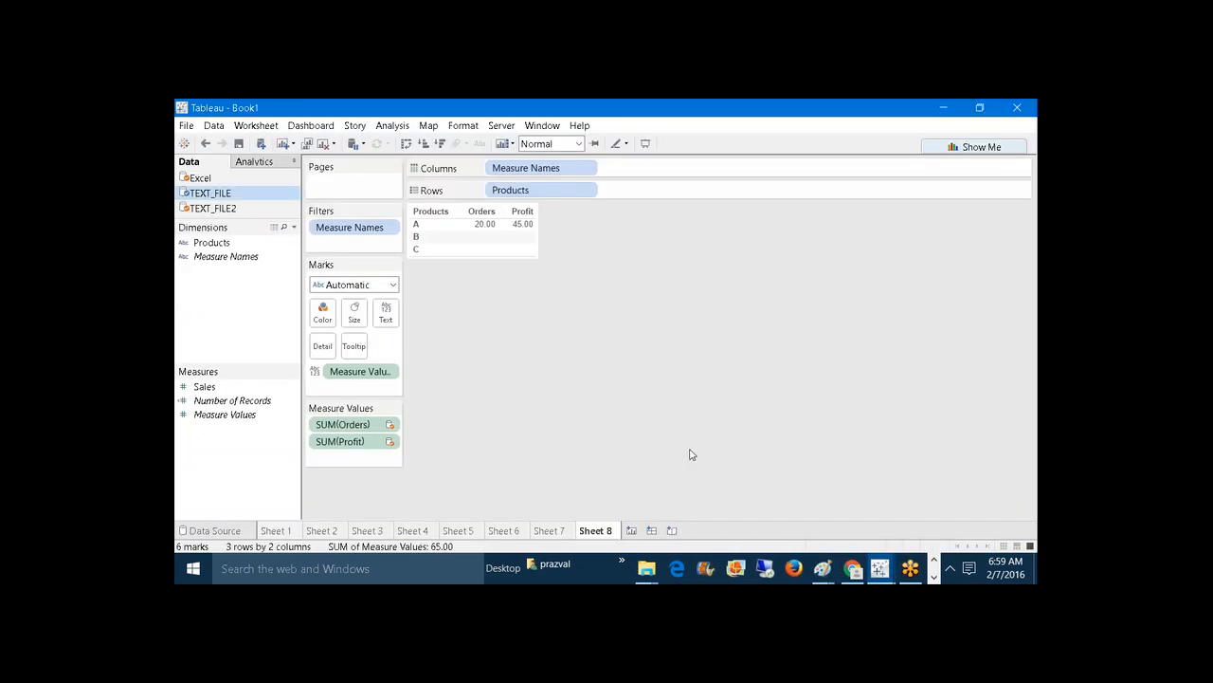
left_click(261, 144)
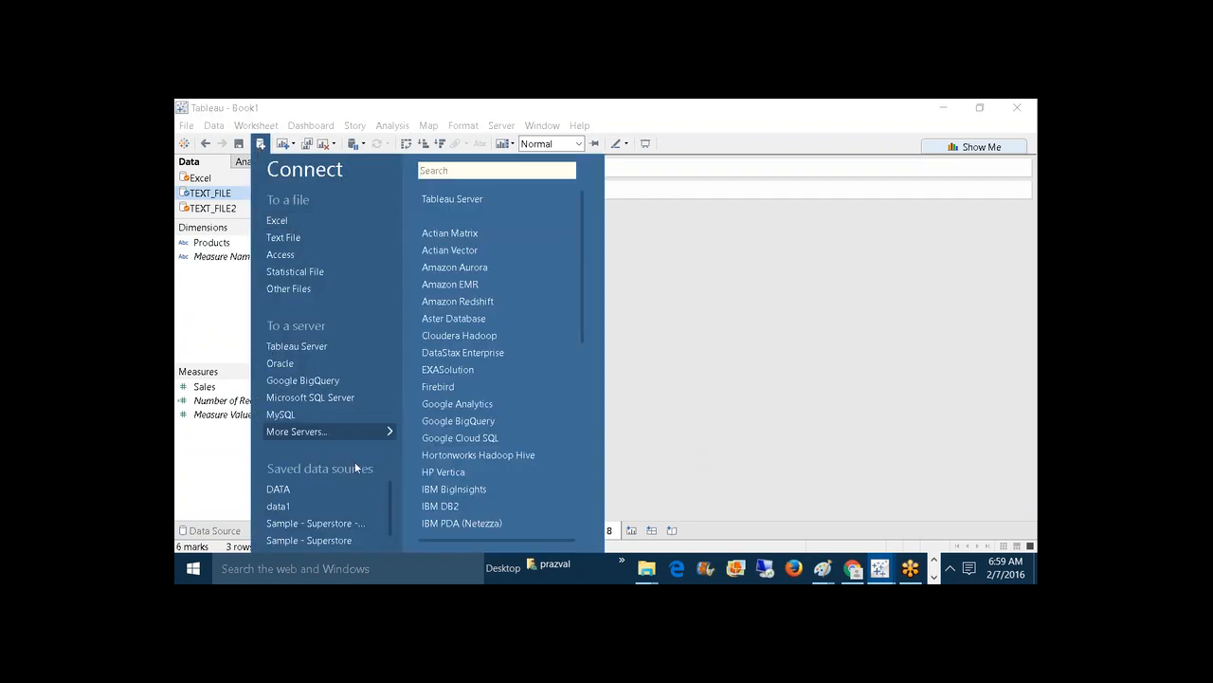
left_click(334, 523)
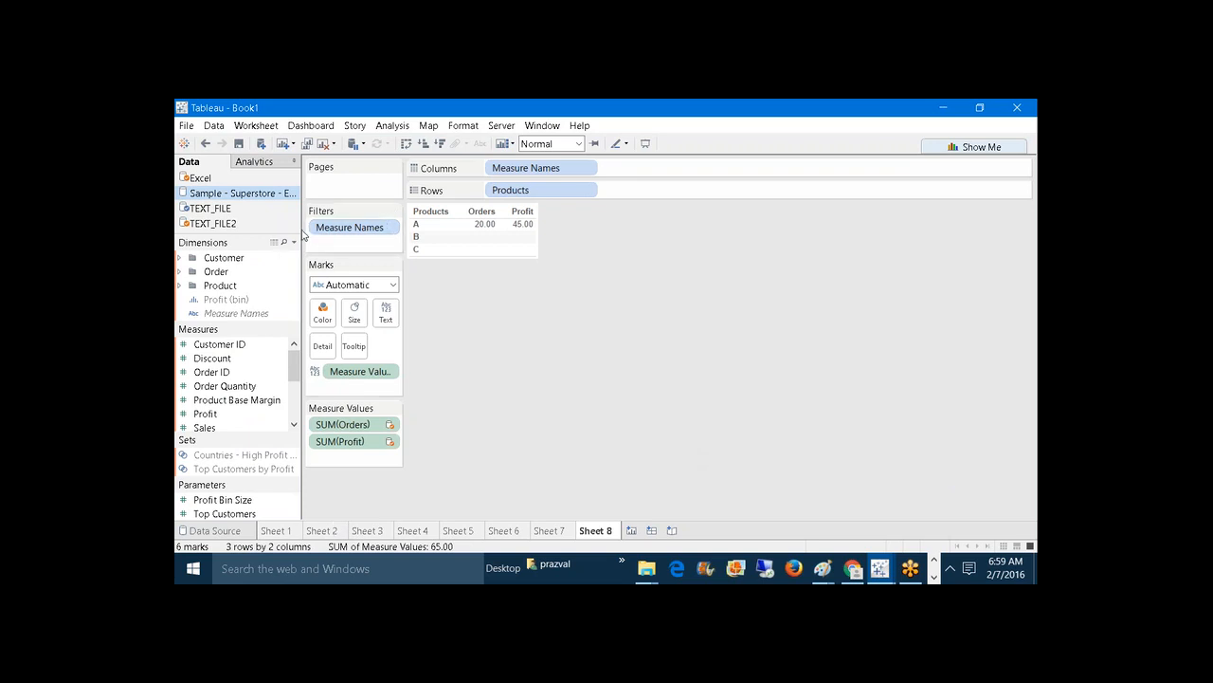
left_click_drag(302, 229, 362, 220)
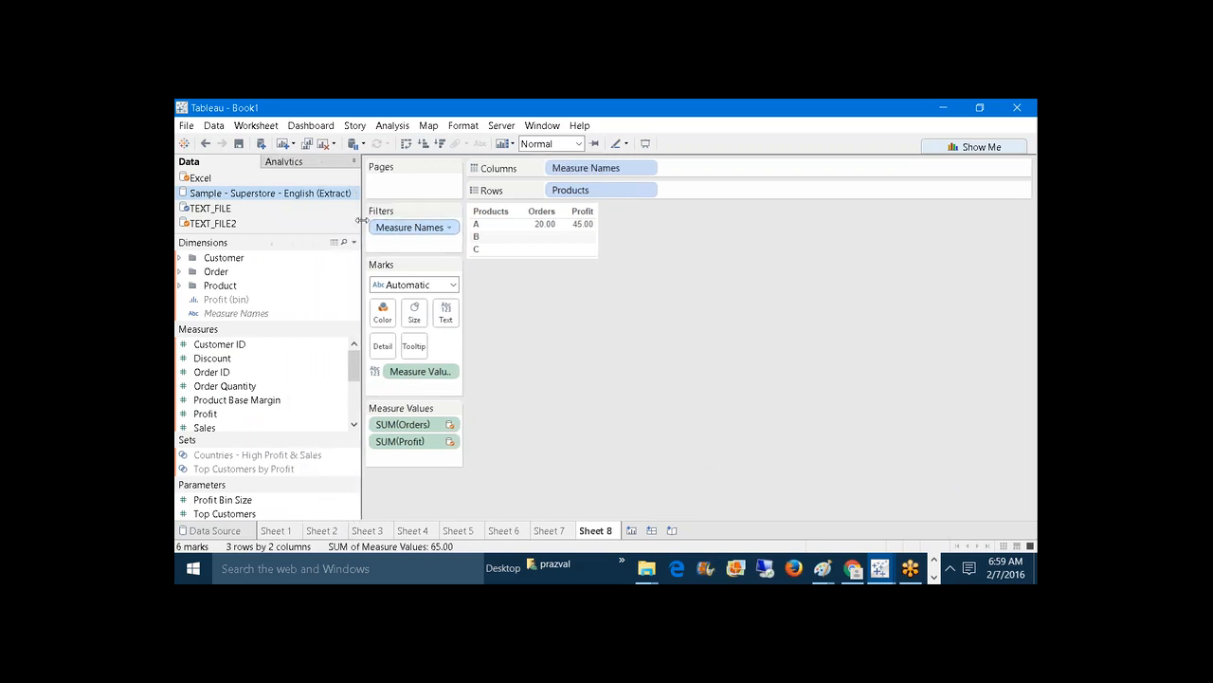
Step: Add a new worksheet and start an Oracle connection to server 10.117.0.114 with service aimenv2 and port 1821
left_click(283, 143)
left_click(261, 147)
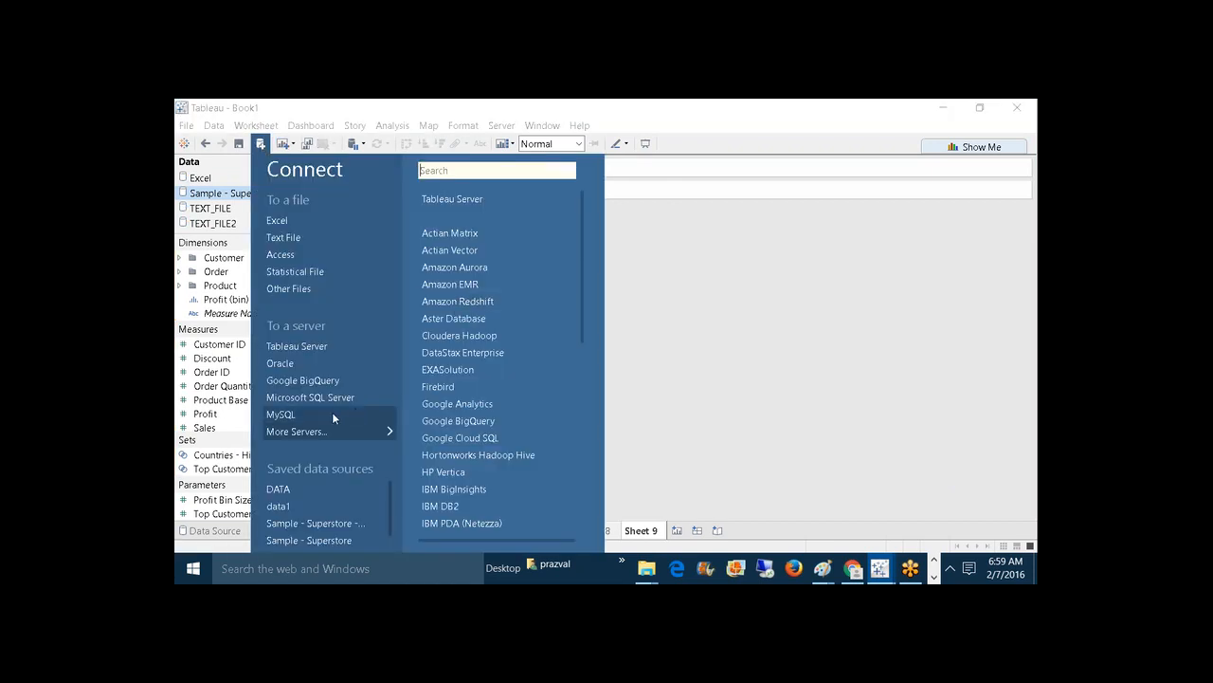
left_click(293, 364)
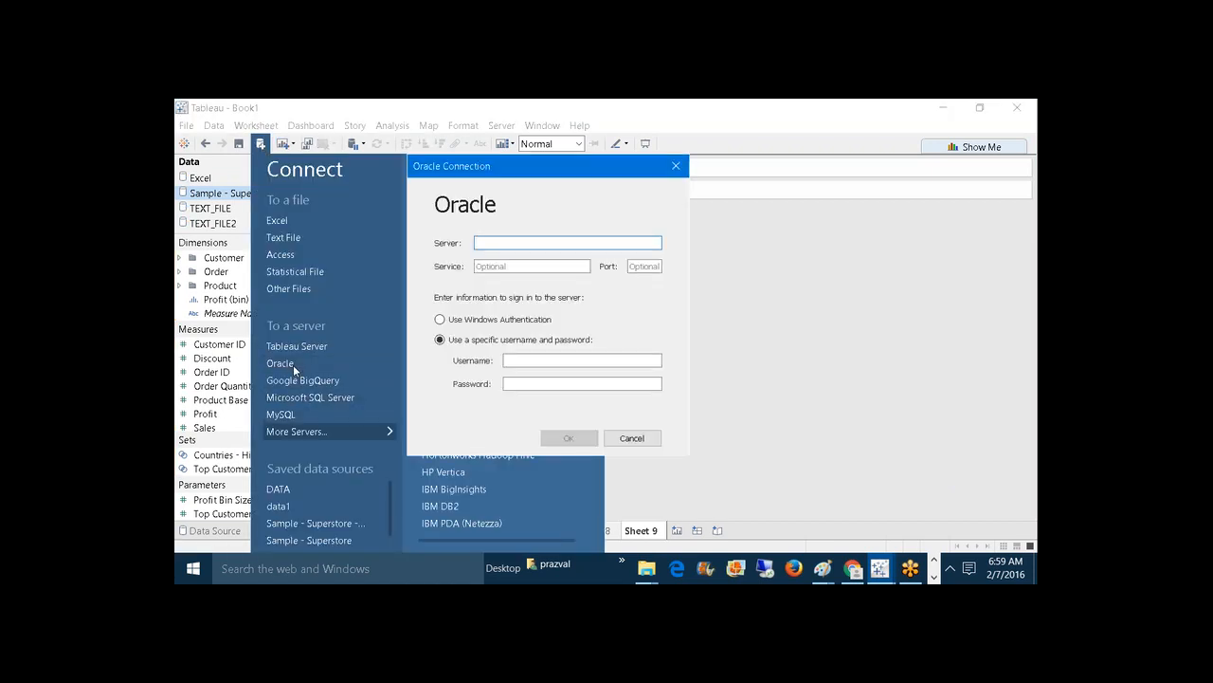
type("10.117.0.114")
key("Tab")
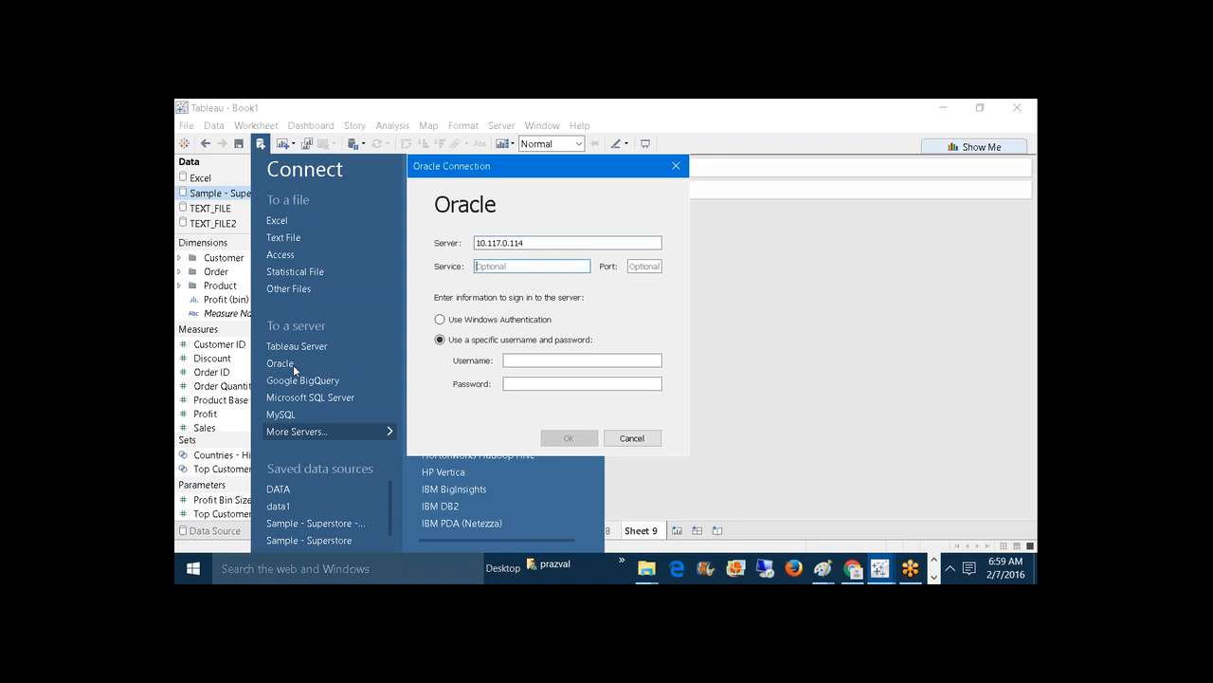
type("aimenv2")
key("Tab")
type("1821")
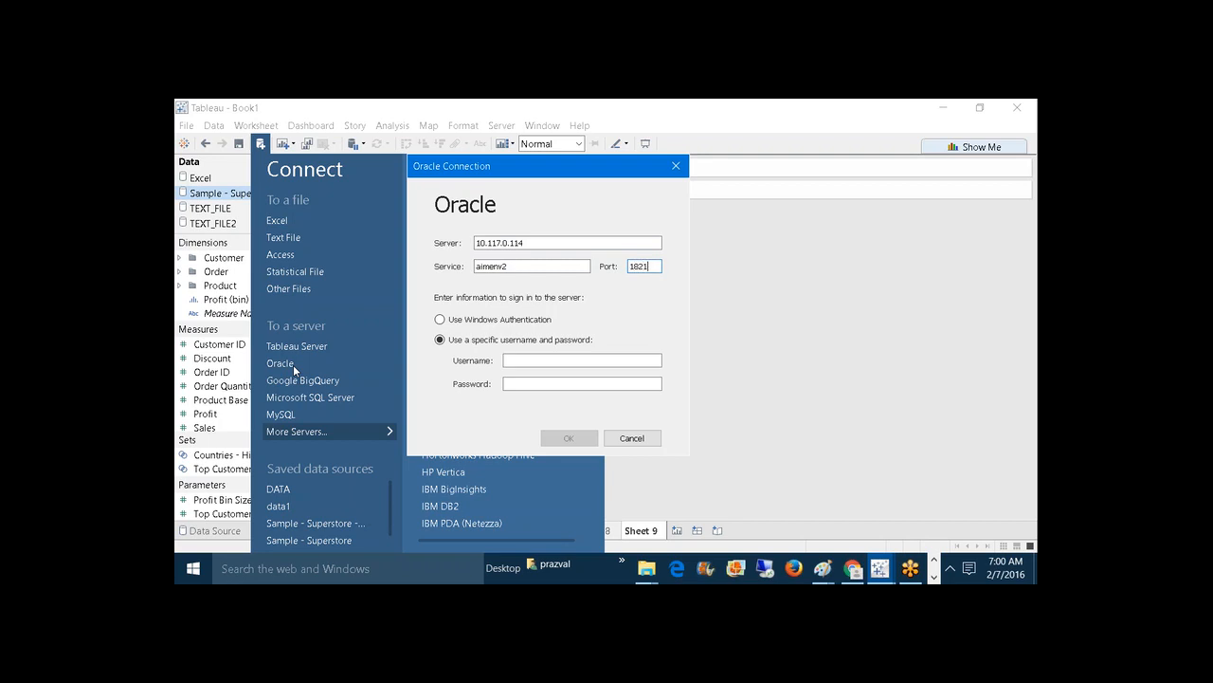
Step: Enter the Oracle username and password, try to sign in to the server, and inspect the connection error's details
key("Tab")
type("AI")
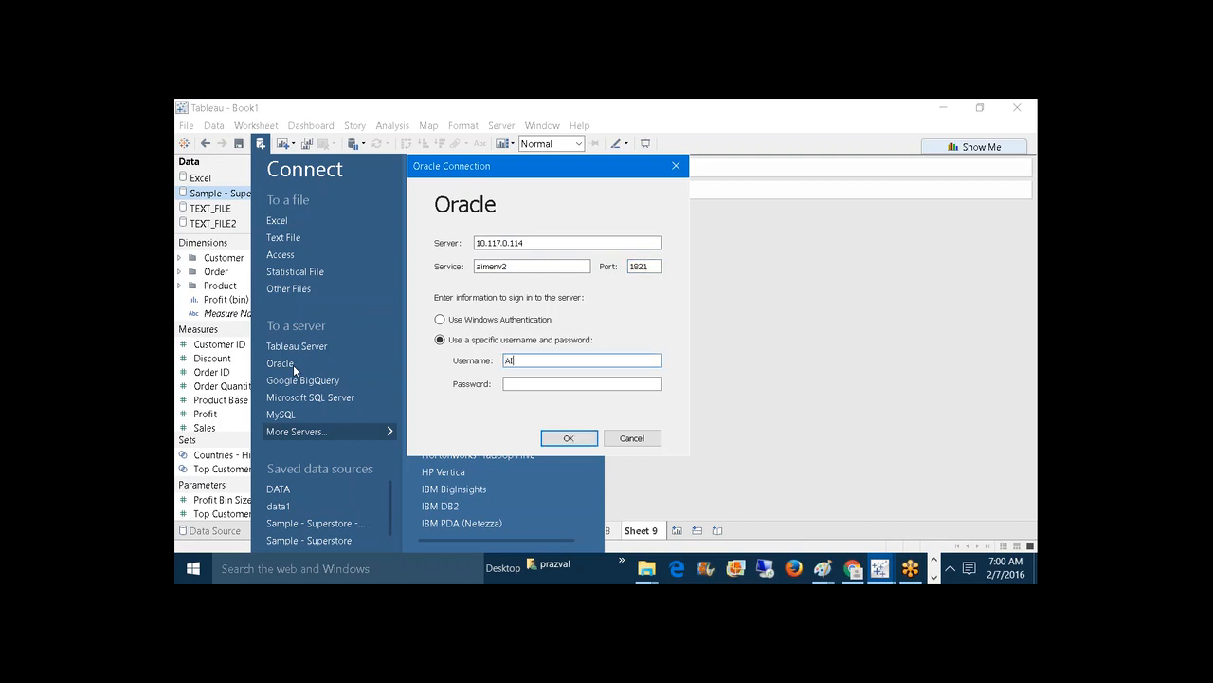
type("M_B21_KBC")
key("ctrl+a")
key("Tab")
key("ctrl+v")
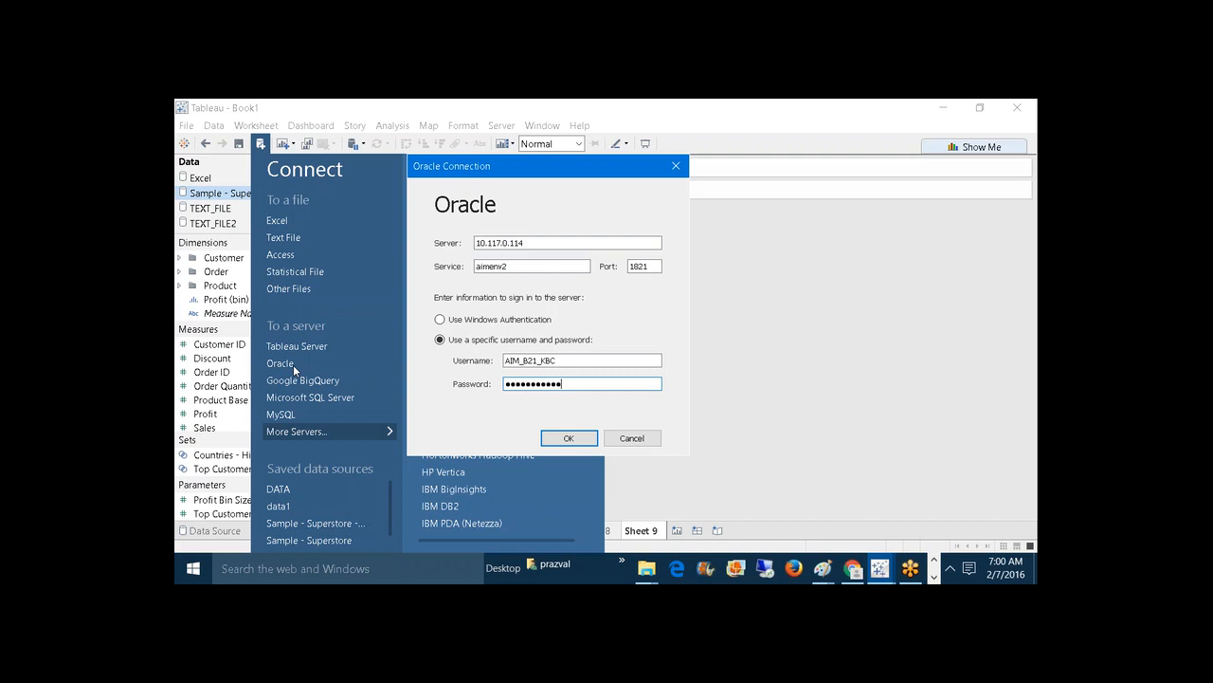
left_click(584, 439)
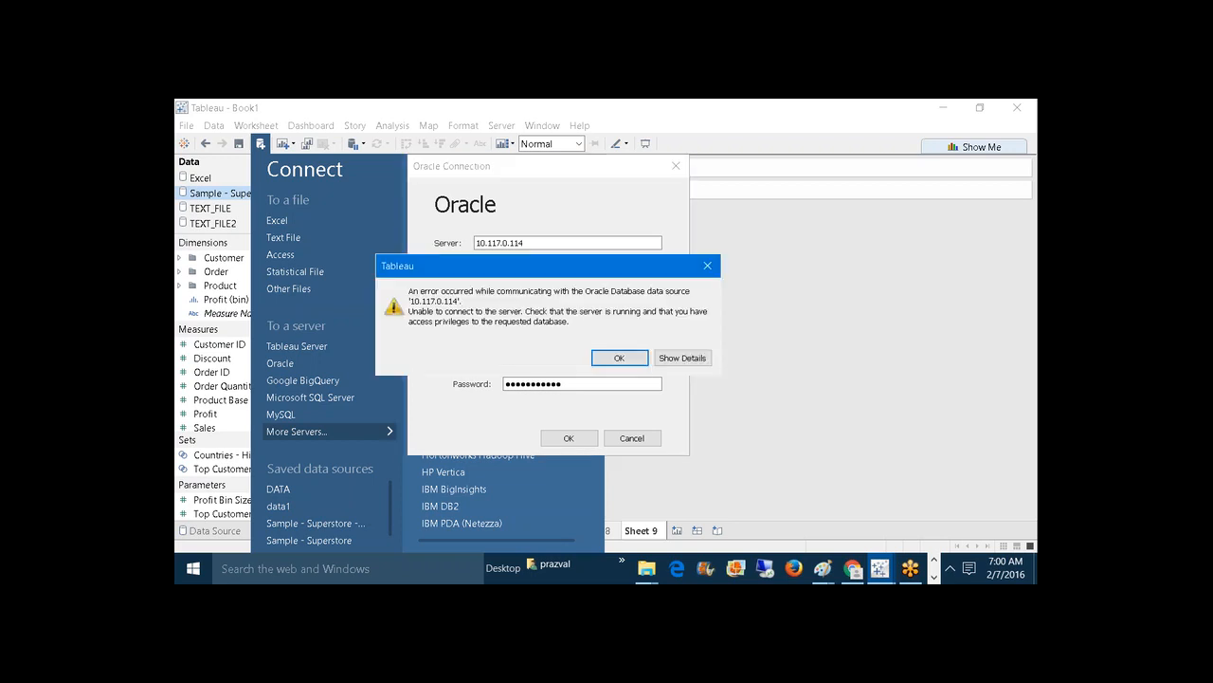
left_click(682, 359)
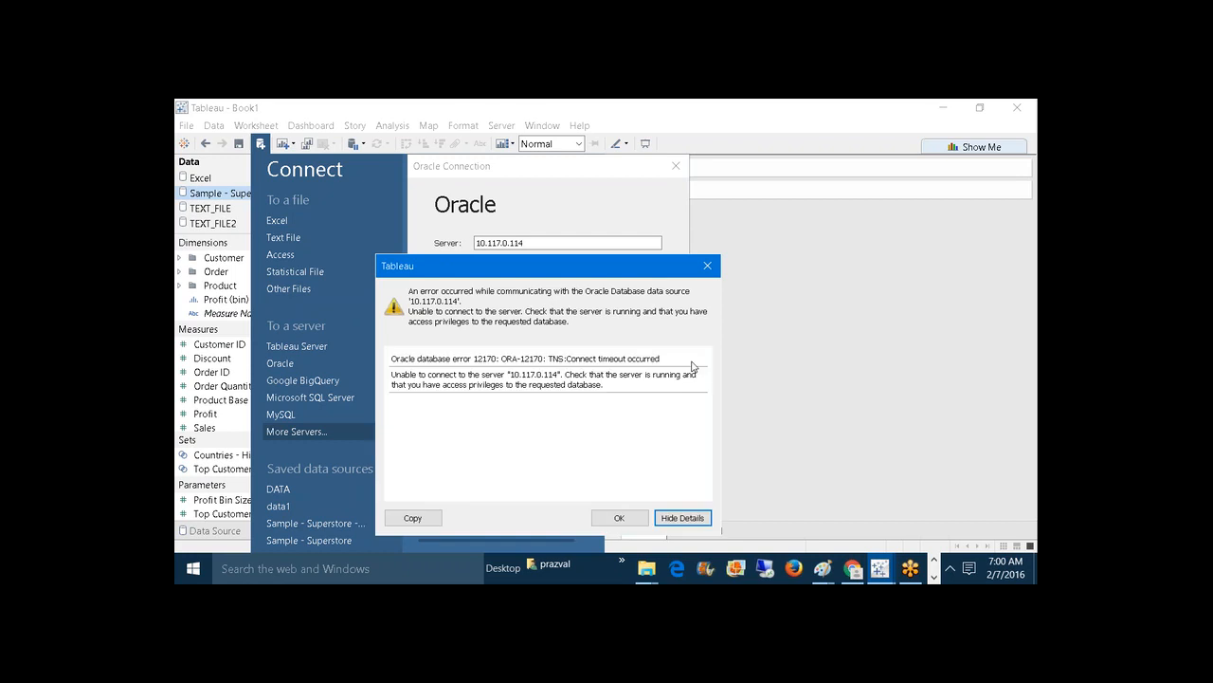
left_click(707, 266)
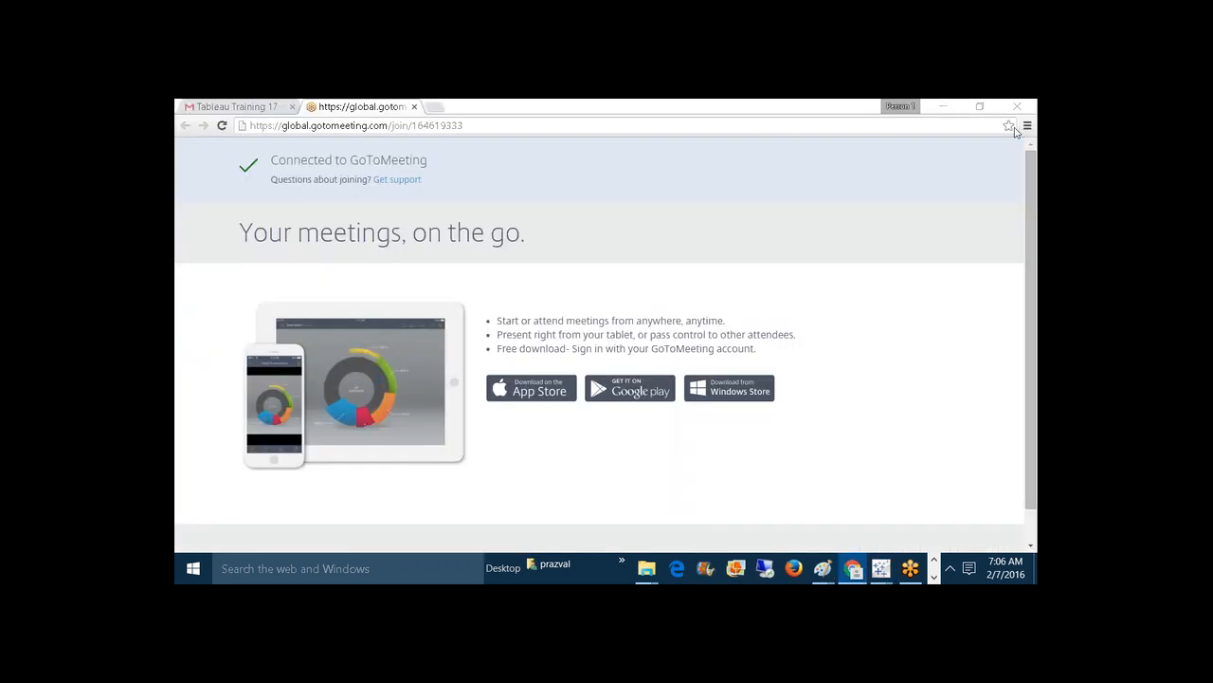
Step: Switch to the Tableau Book1 window and rename the Oracle data source as KBC, dismissing the connection error
mouse_move(891, 573)
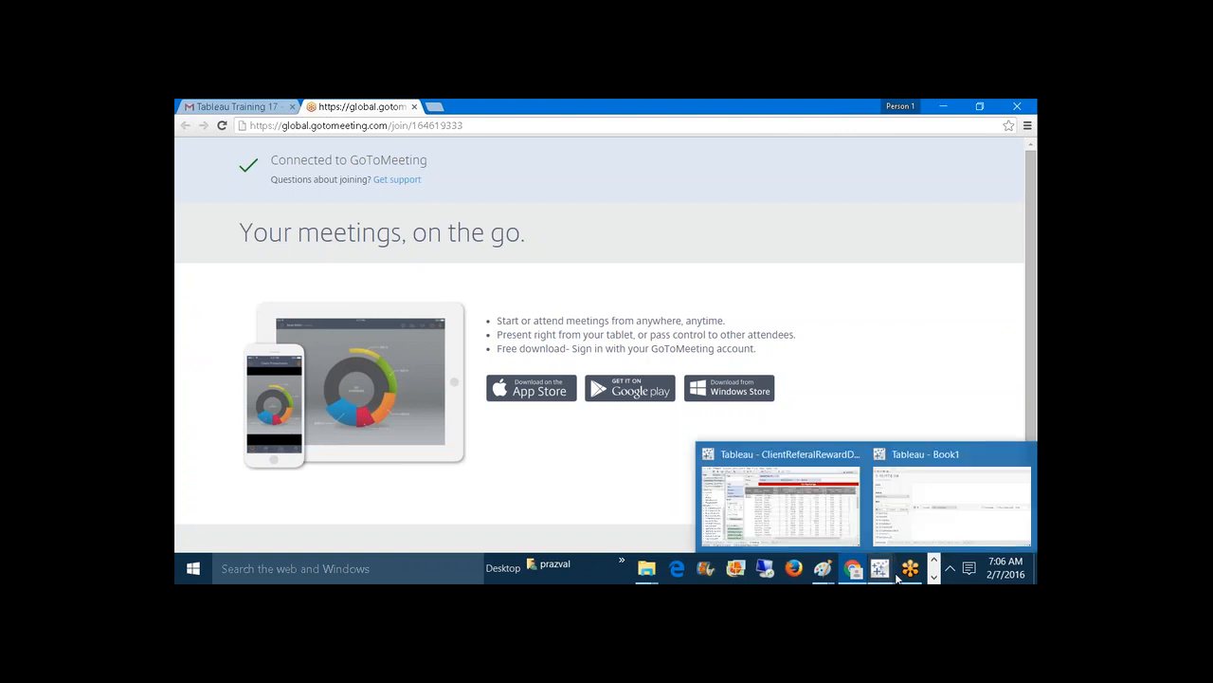
left_click(913, 528)
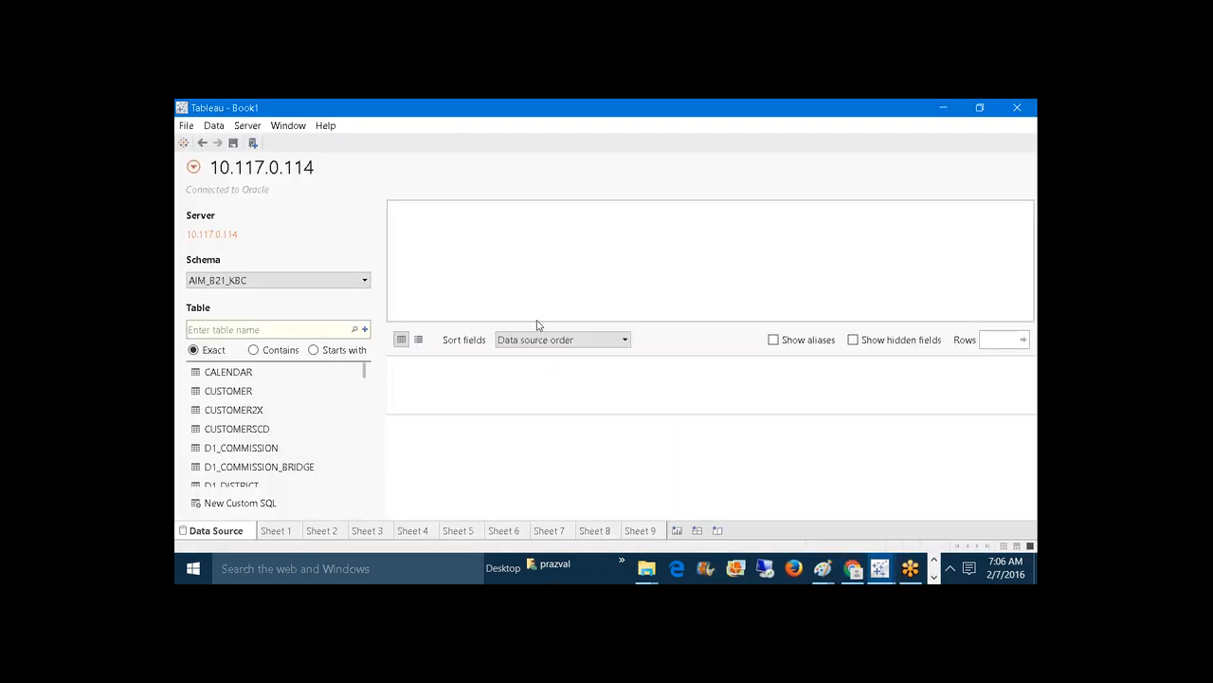
left_click(316, 165)
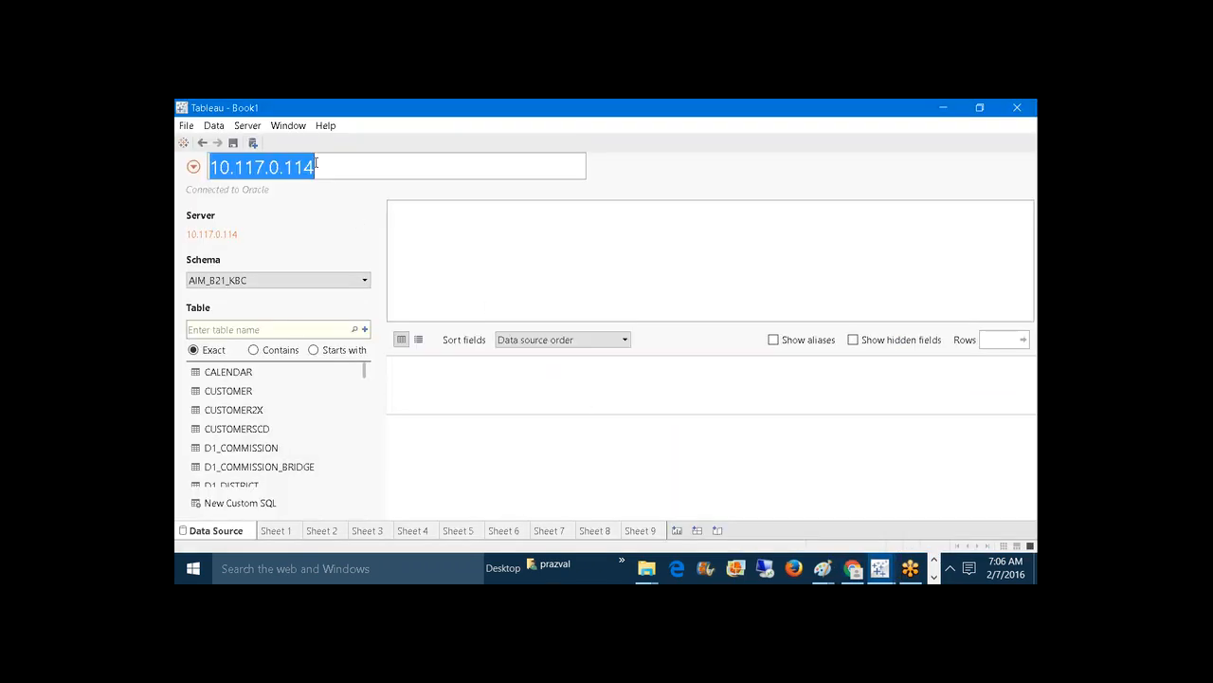
type("KBC")
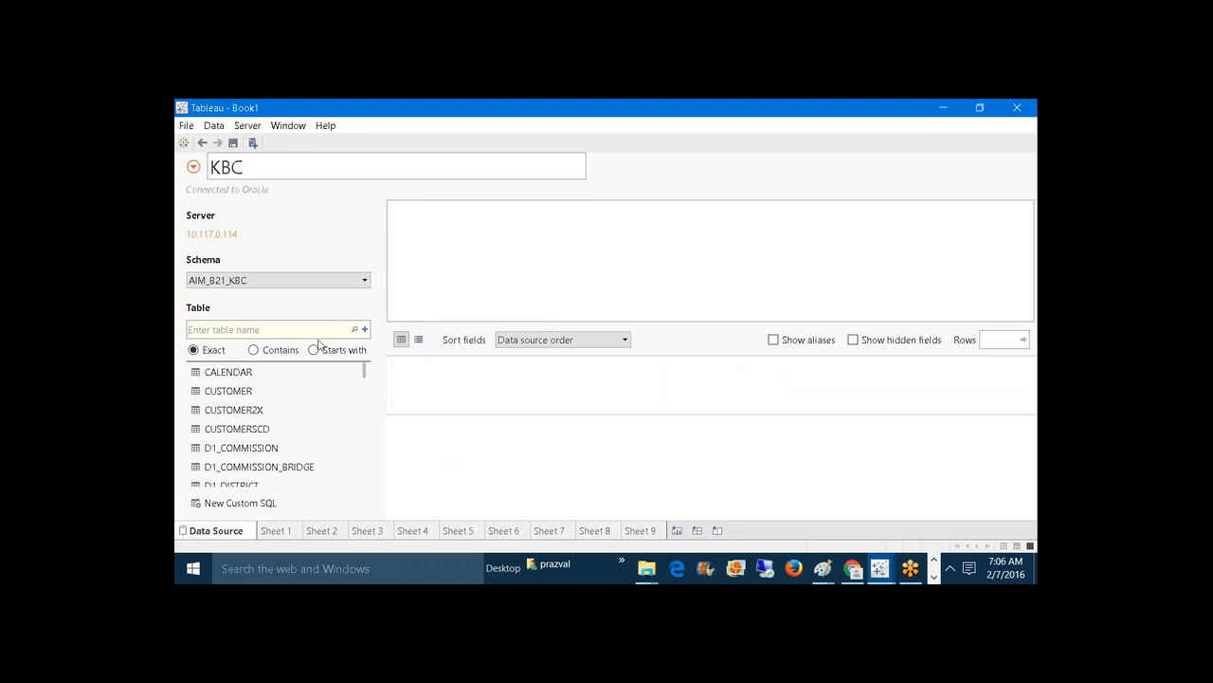
key("Return")
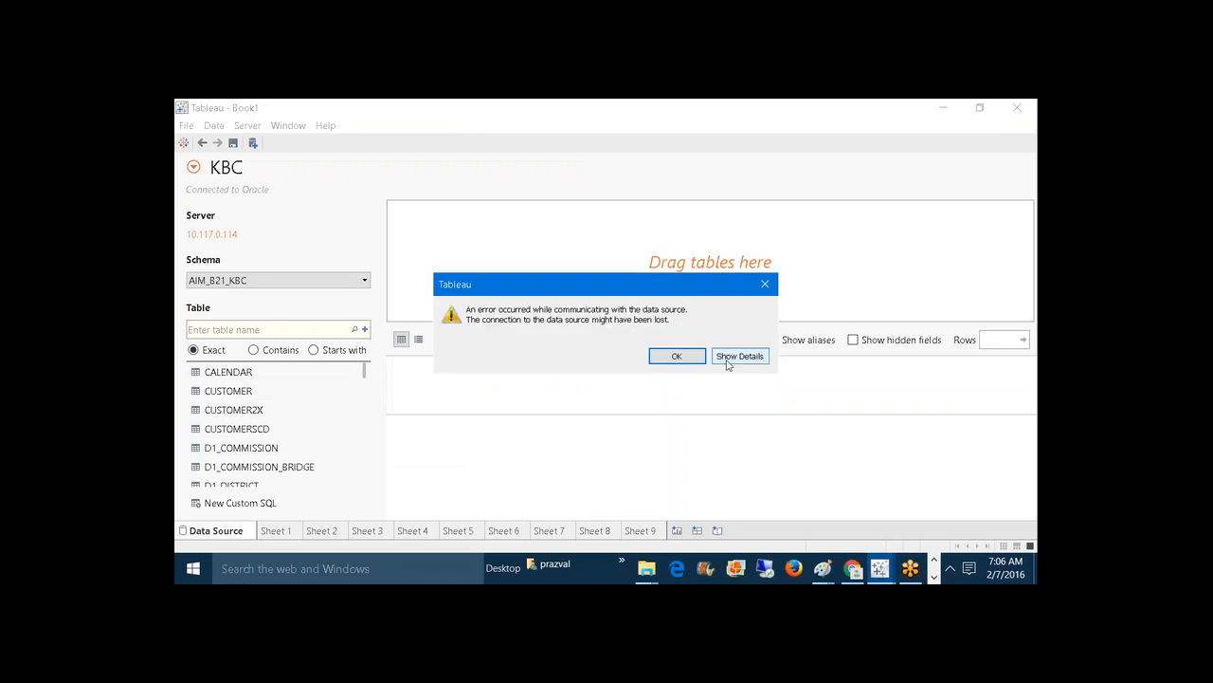
left_click(728, 359)
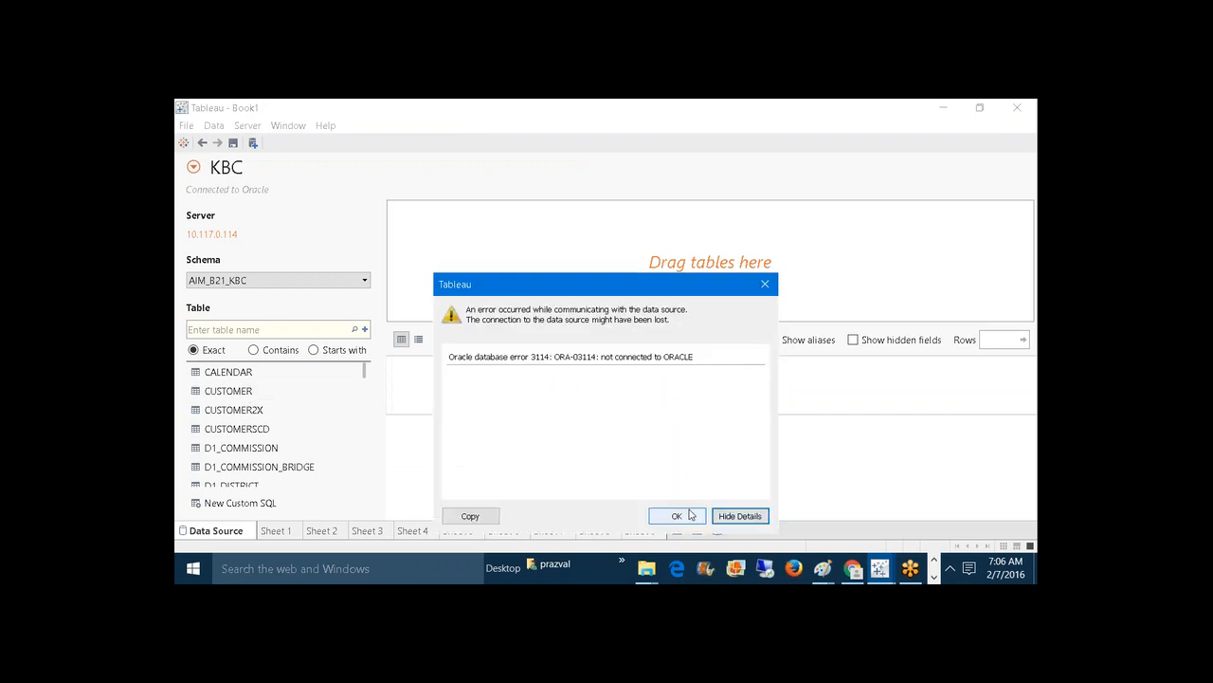
left_click(676, 516)
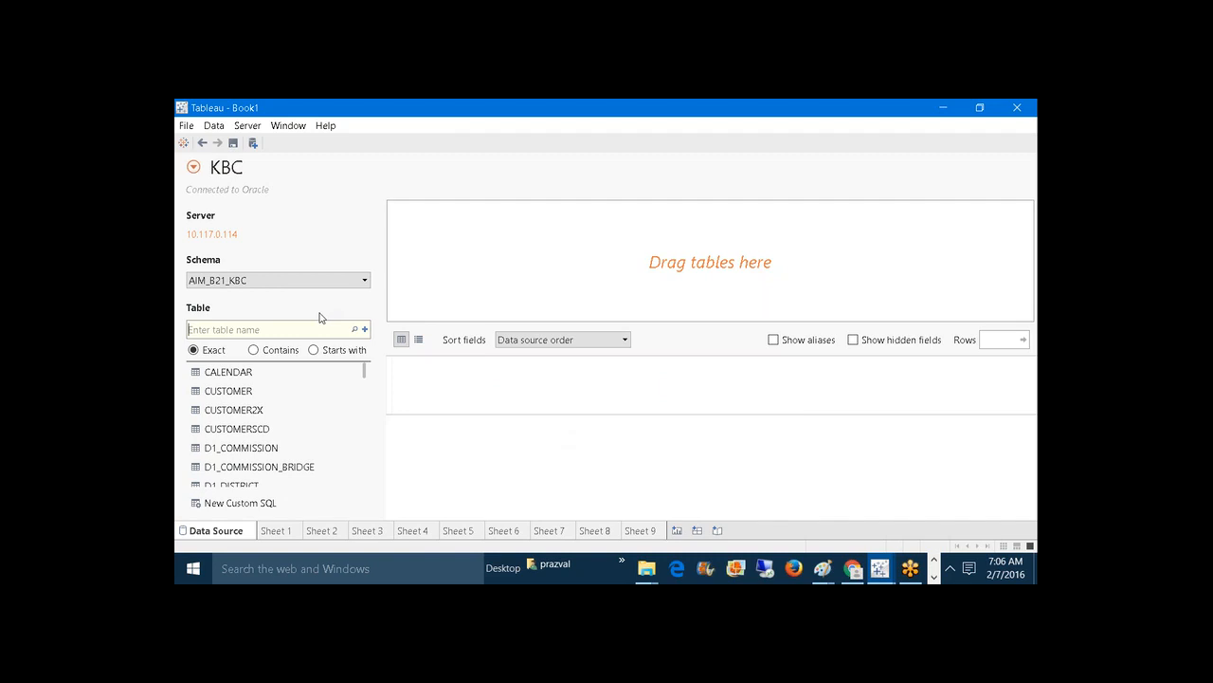
Step: Try to add the CUSTOMER table to the data source, and reconnect to the Oracle server with the existing sign-in details
left_click_drag(239, 391, 610, 330)
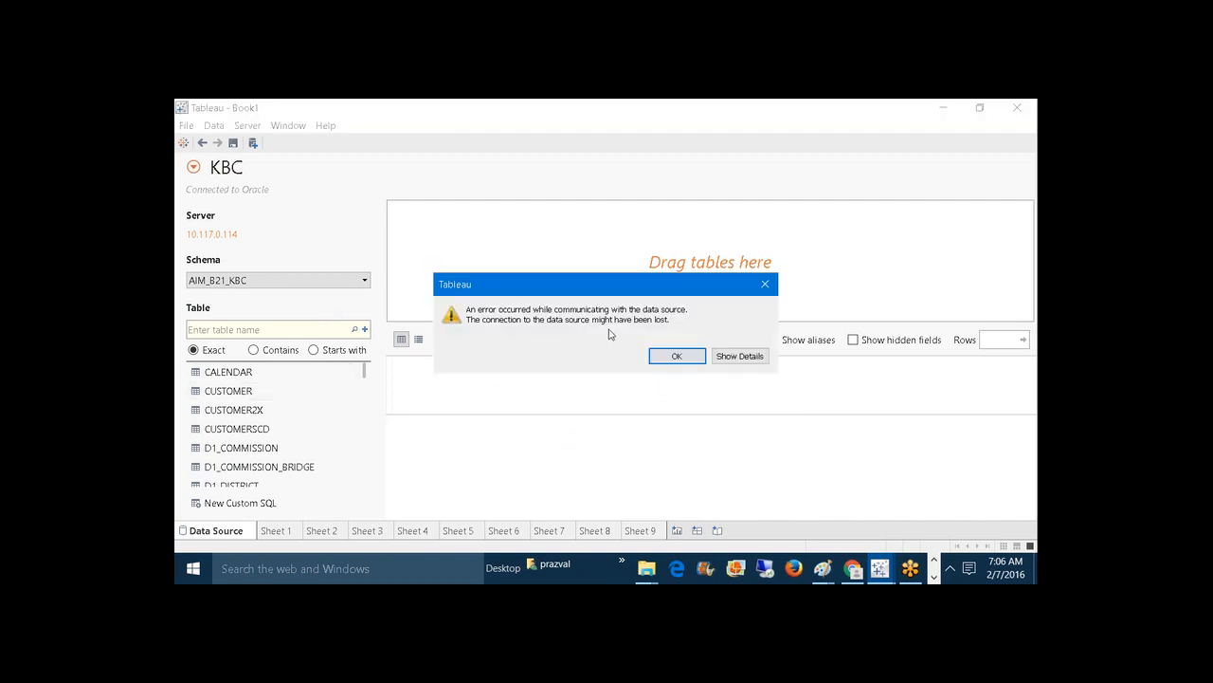
left_click(676, 356)
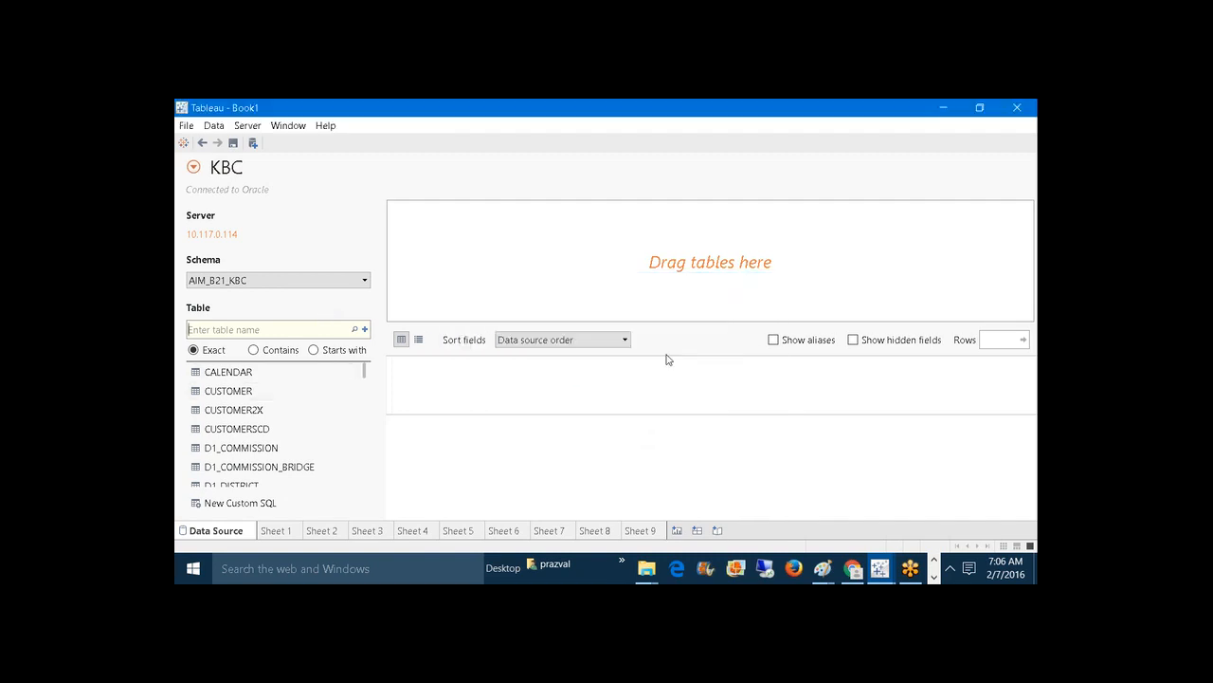
left_click(213, 125)
left_click(232, 145)
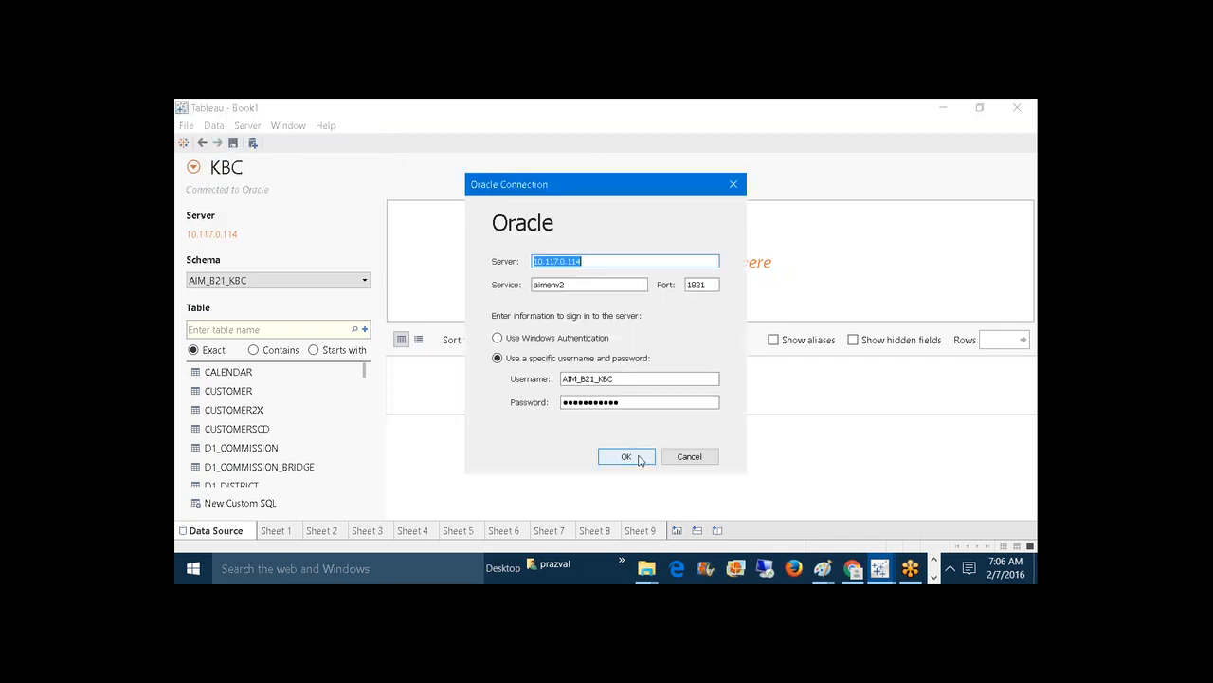
left_click(641, 459)
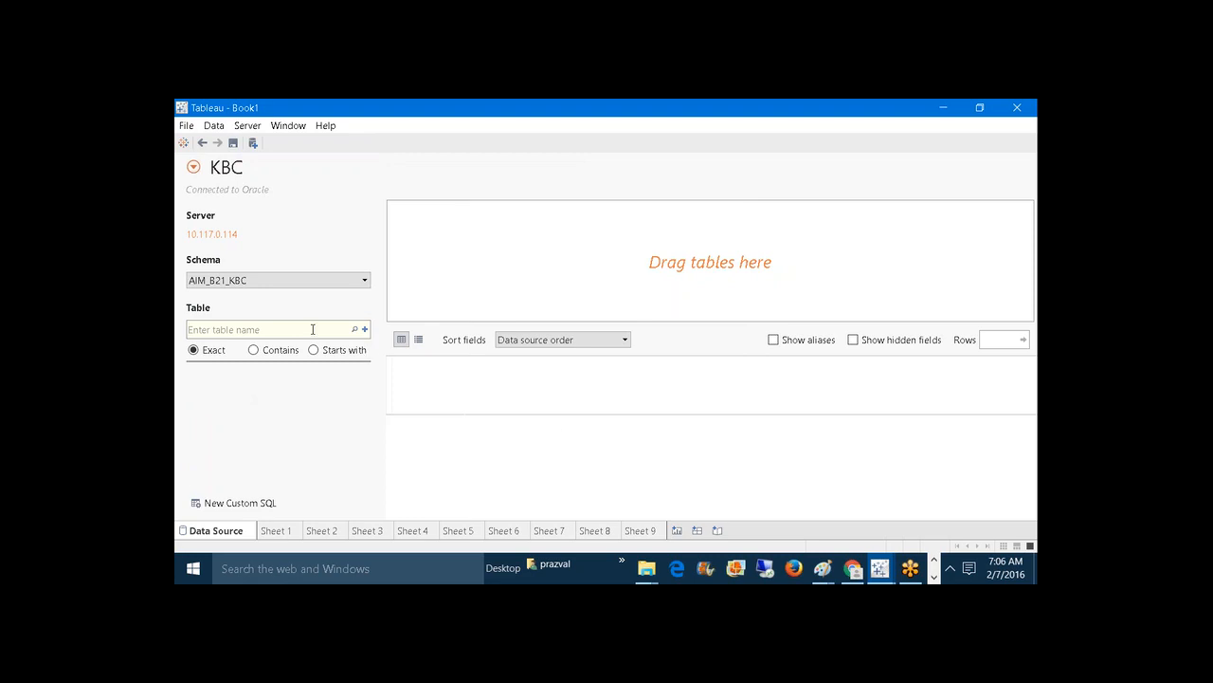
Step: Search for tables whose names contain CUSTOMER and add the CUSTOMER table to the KBC data source
left_click(253, 350)
left_click(253, 330)
type("CUSTOMER")
key("Return")
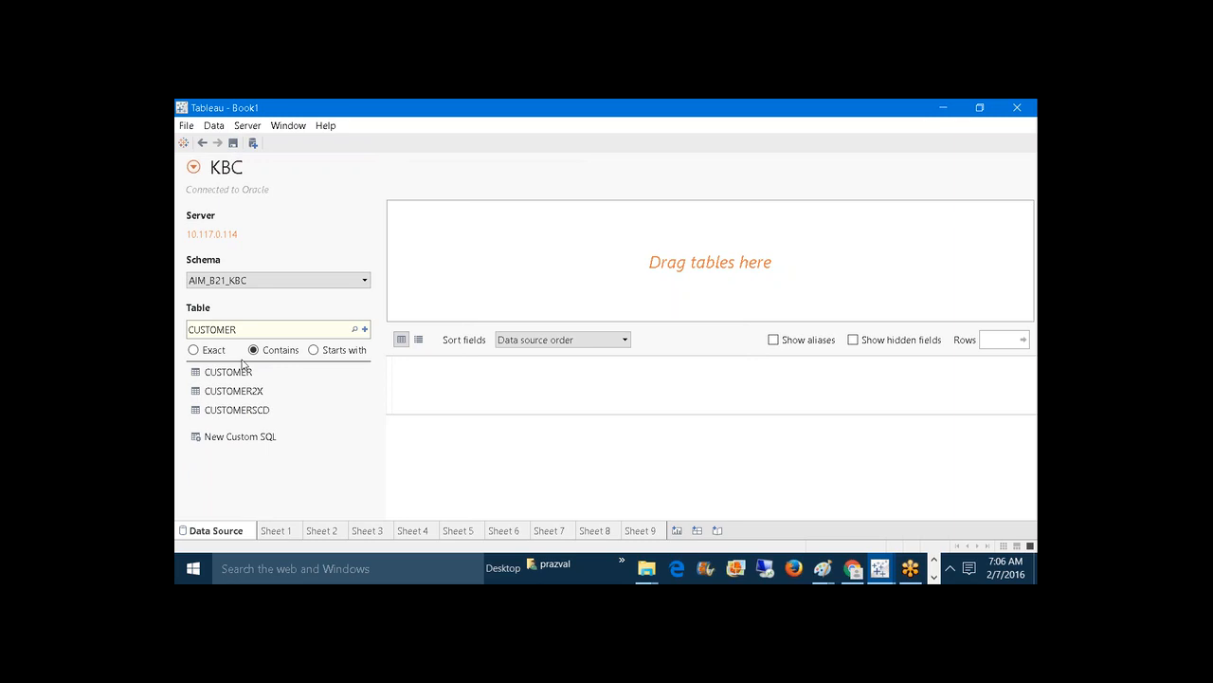
double_click(228, 372)
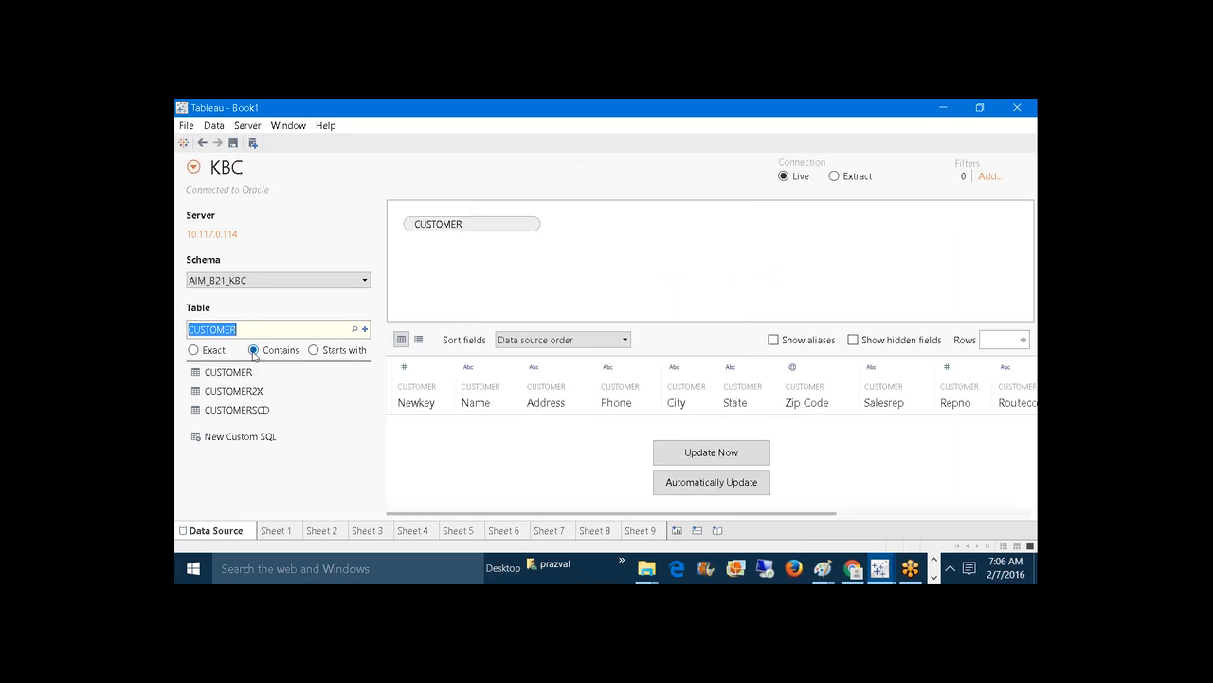
Step: Find and add the ORDERS table, joining it to CUSTOMER with a right join on Newkey = Custkey
type("ORDERS")
key("Return")
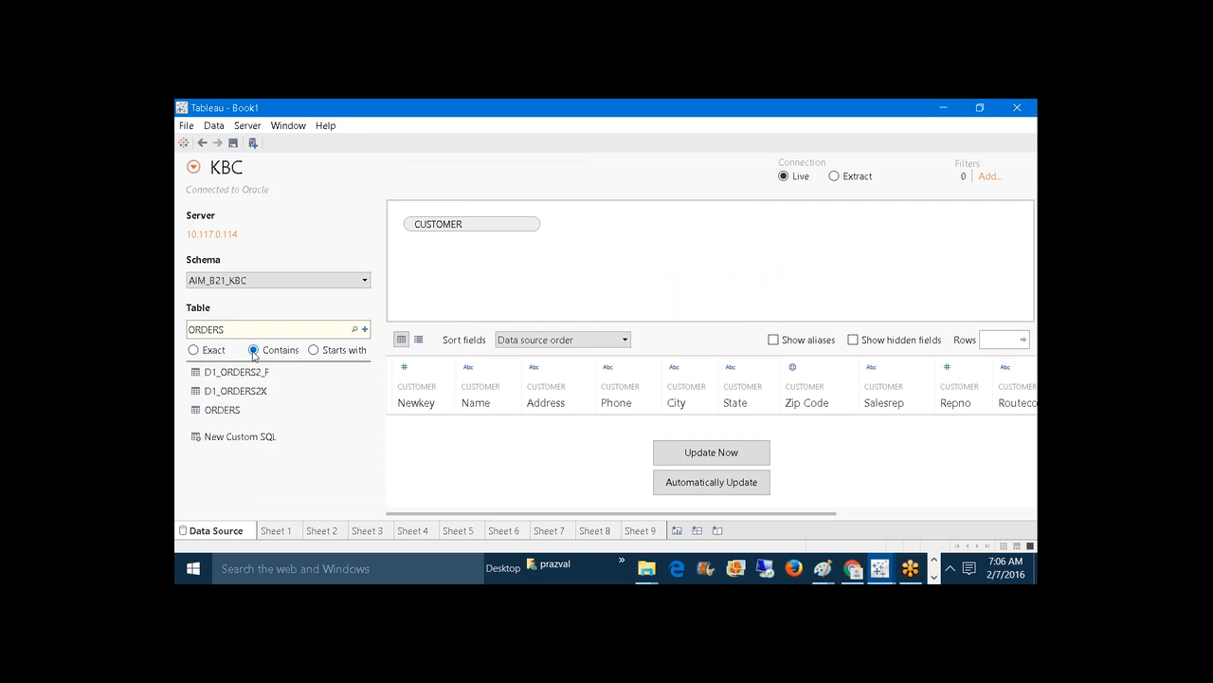
double_click(233, 411)
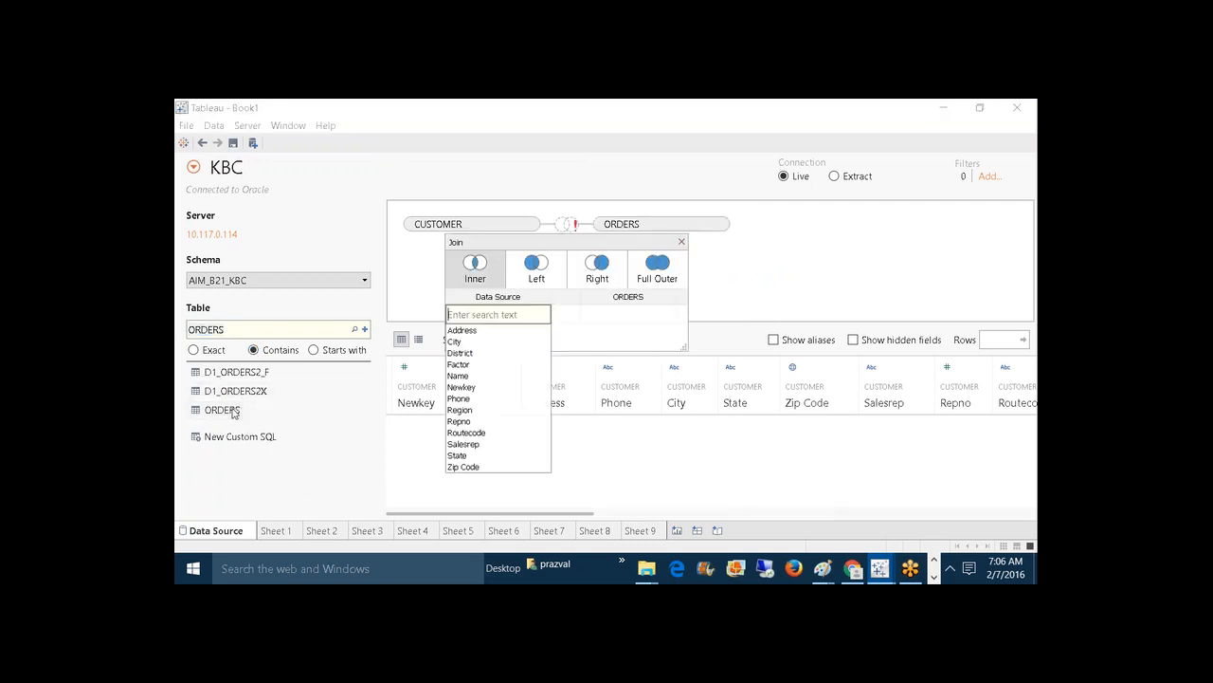
left_click(478, 387)
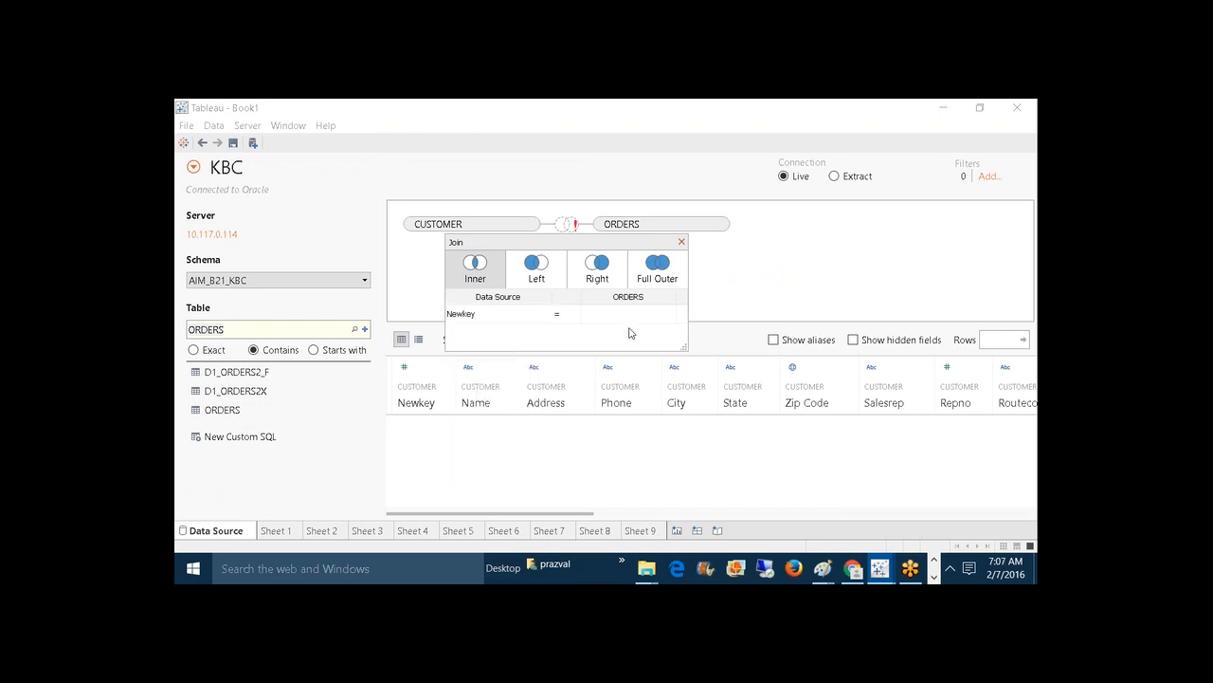
left_click(630, 317)
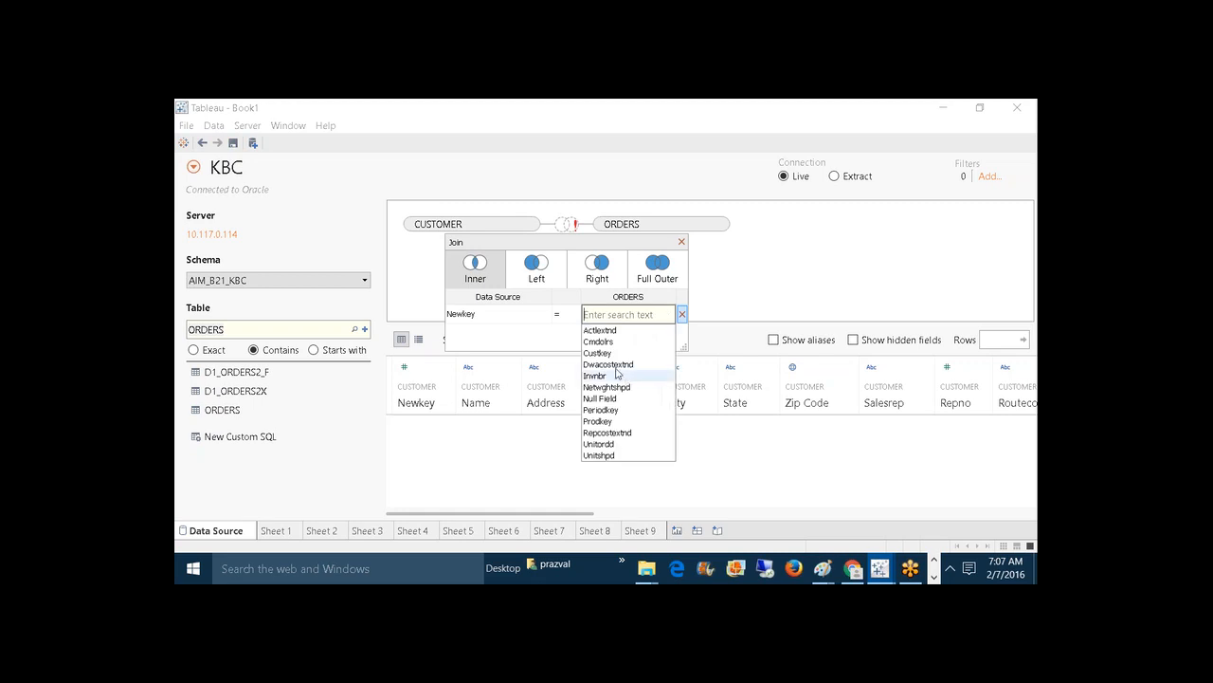
left_click(606, 353)
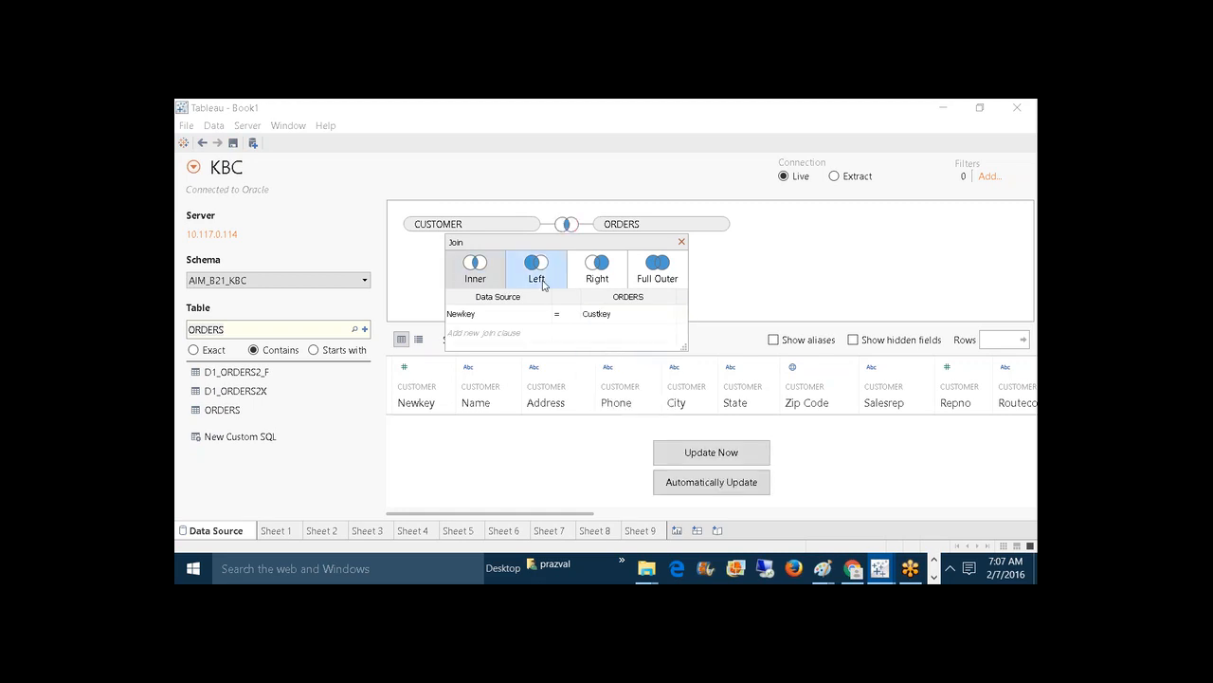
left_click(589, 273)
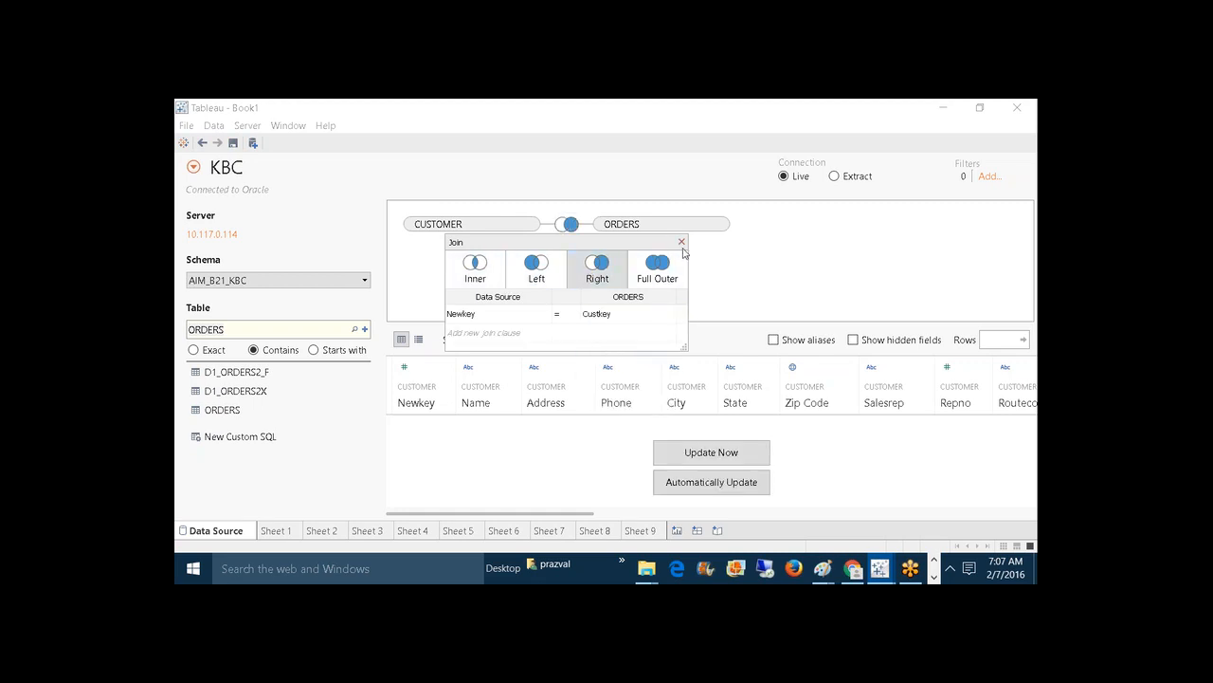
left_click(682, 243)
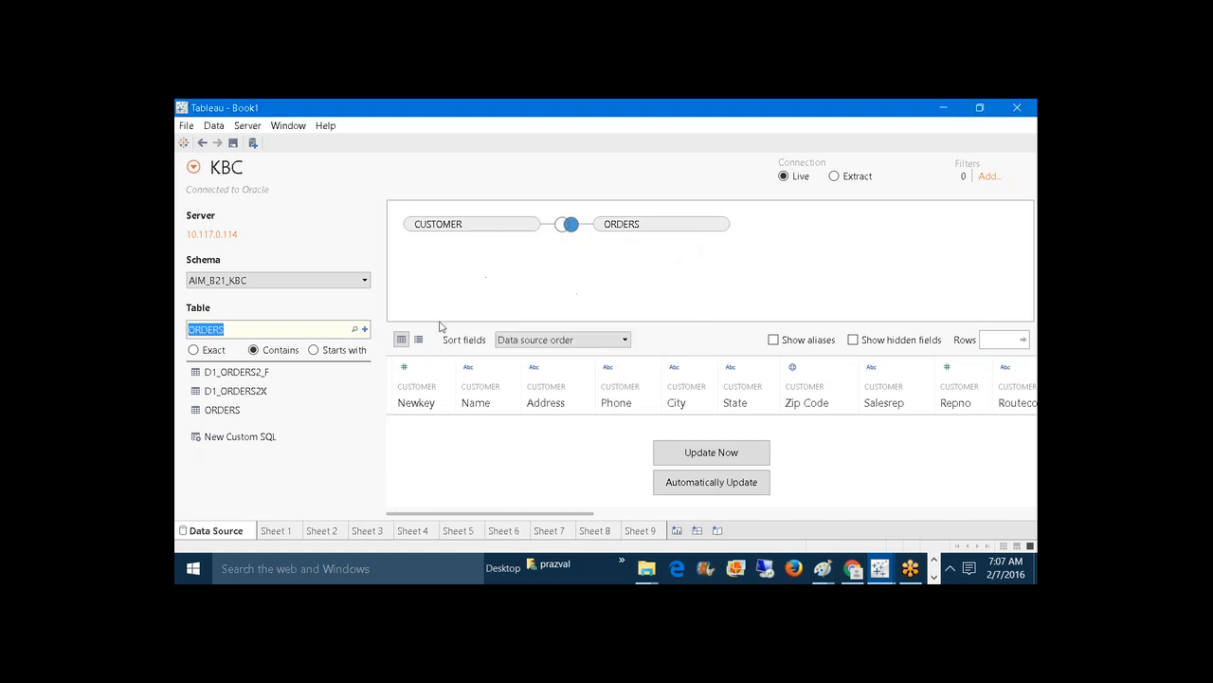
Step: Search the tables for PRO, add PRODUCTS, and join it to ORDERS on Prodkey = Productkey
type("PRO")
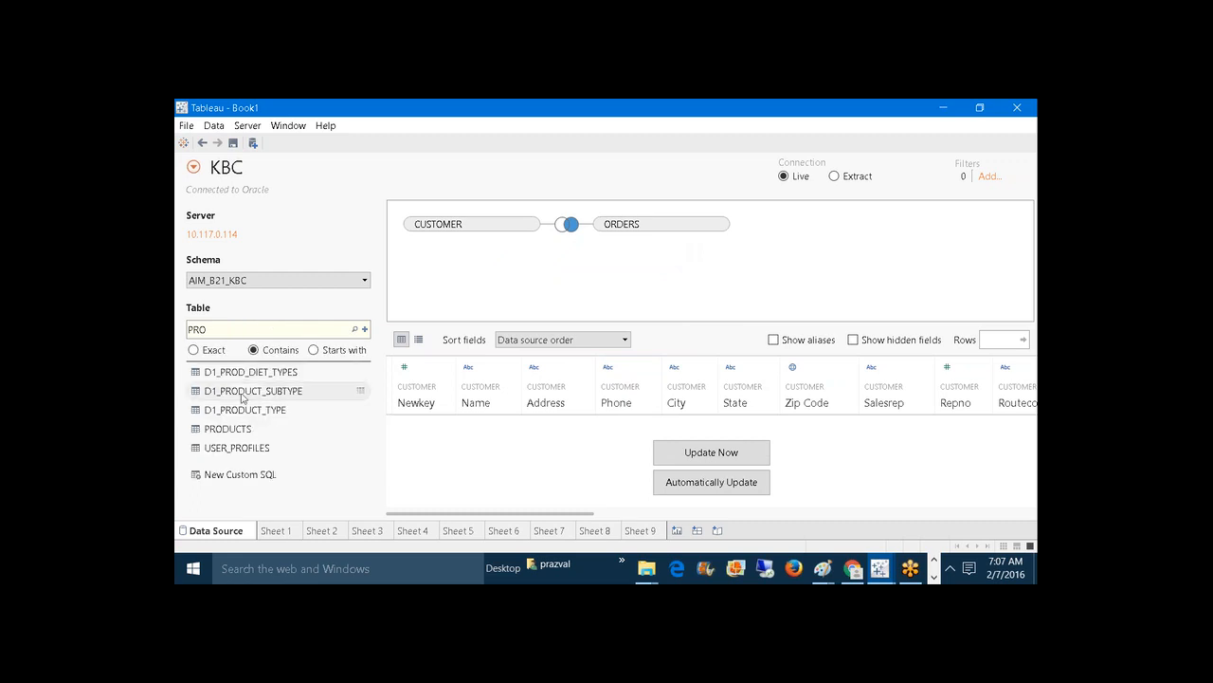
left_click(238, 429)
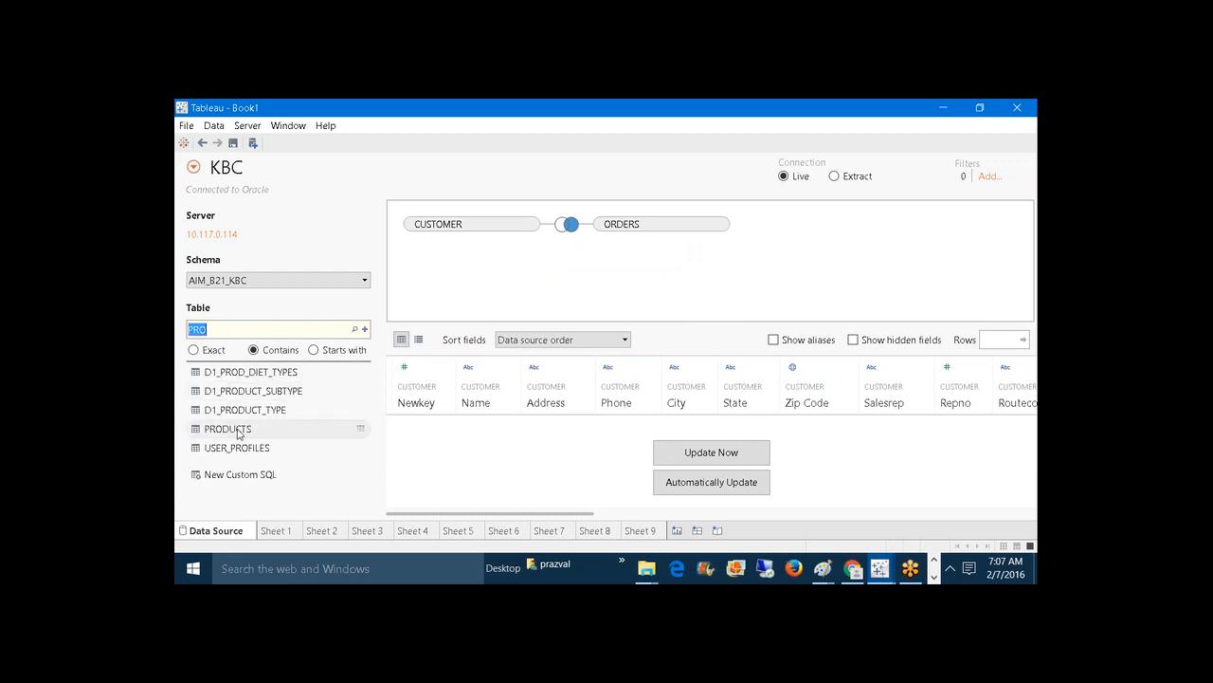
double_click(237, 430)
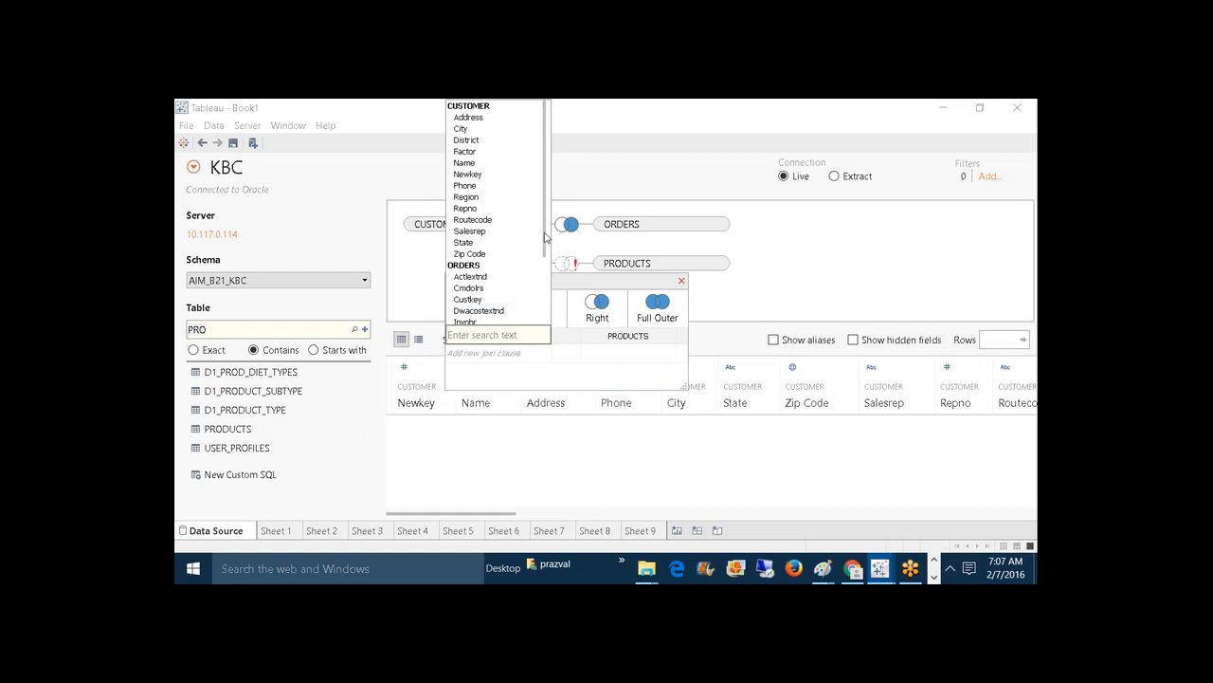
left_click_drag(547, 242, 546, 264)
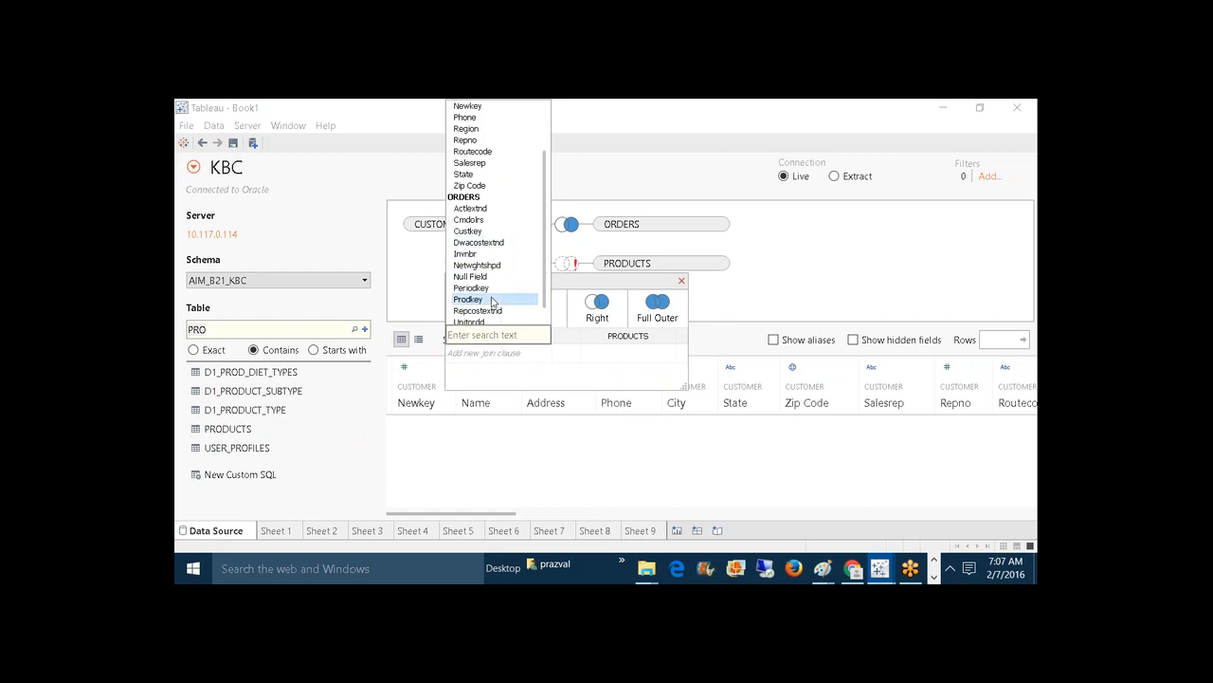
left_click(491, 300)
left_click(621, 353)
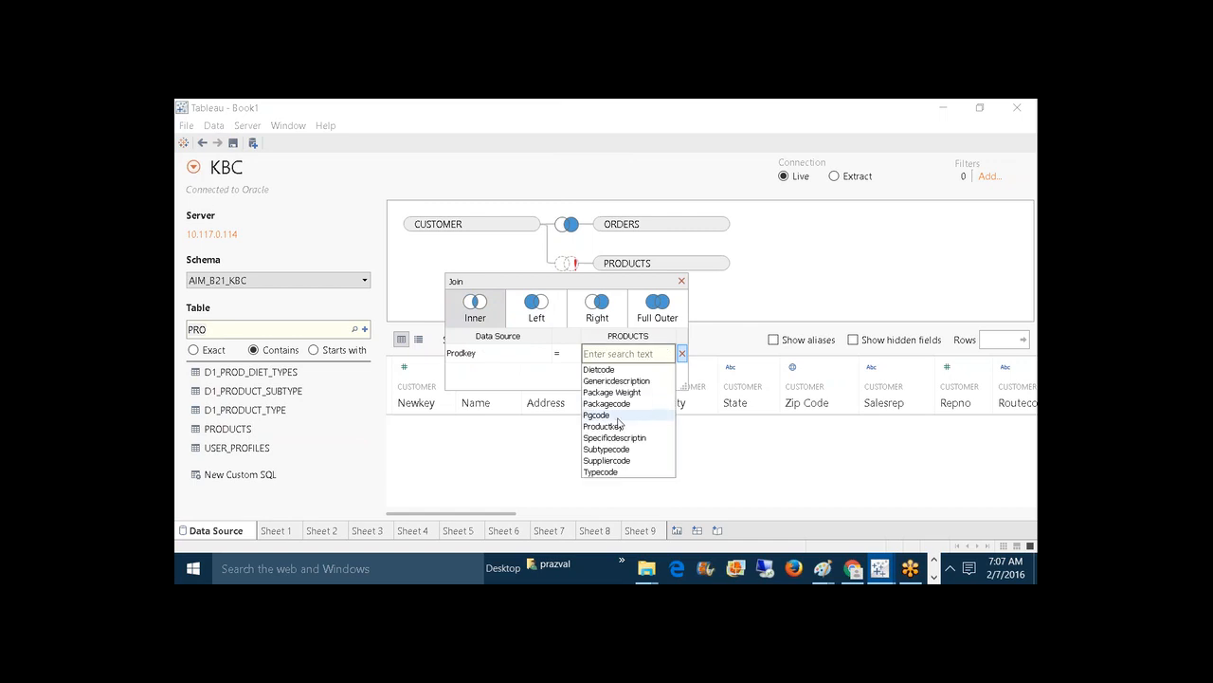
left_click(612, 426)
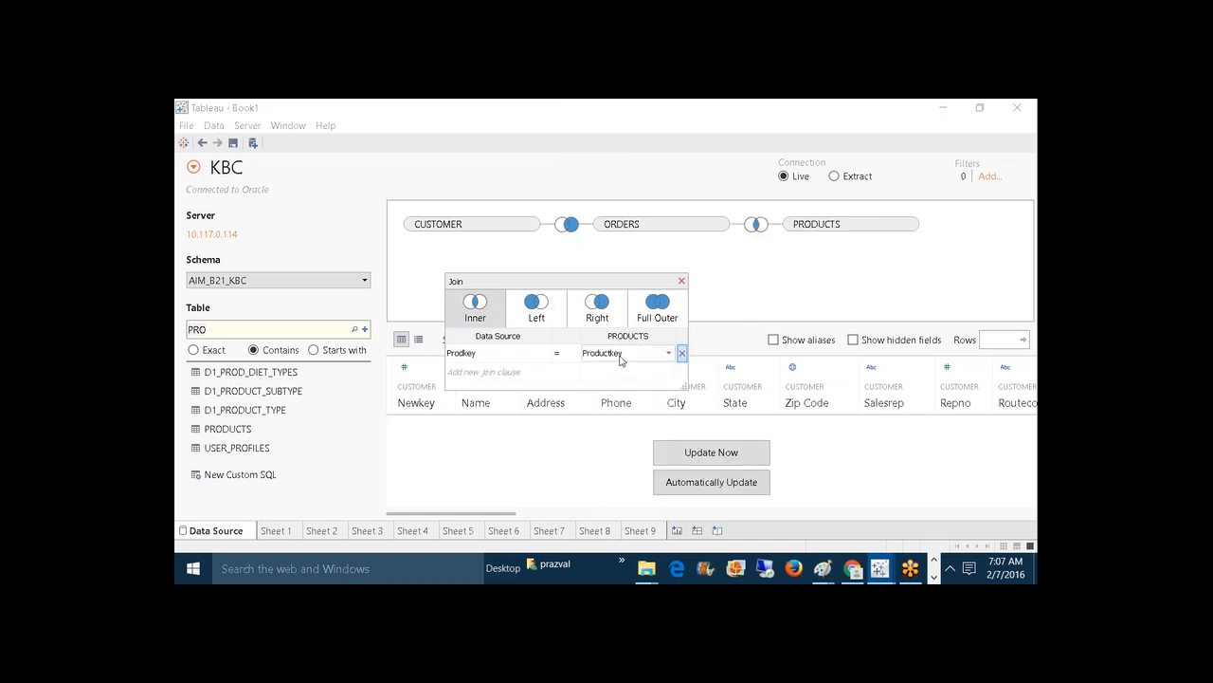
Step: Change the PRODUCTS join to a left join, and search the tables for CALEN and add CALENDAR to the data source
left_click(532, 318)
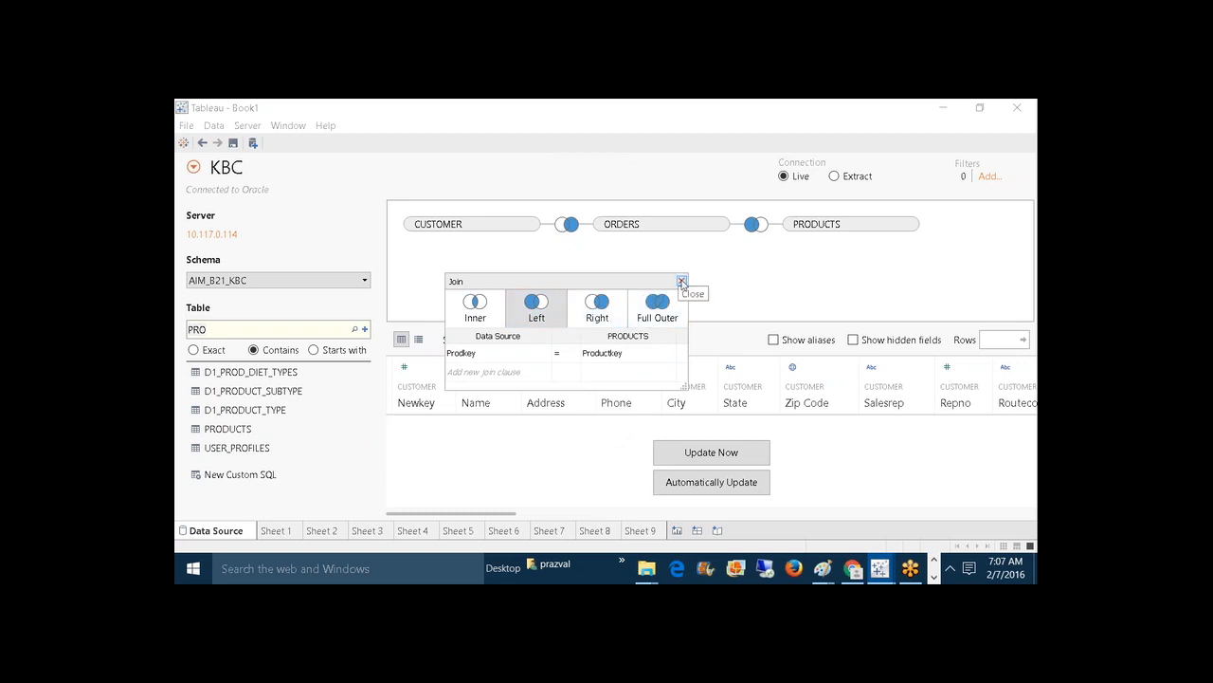
left_click(682, 281)
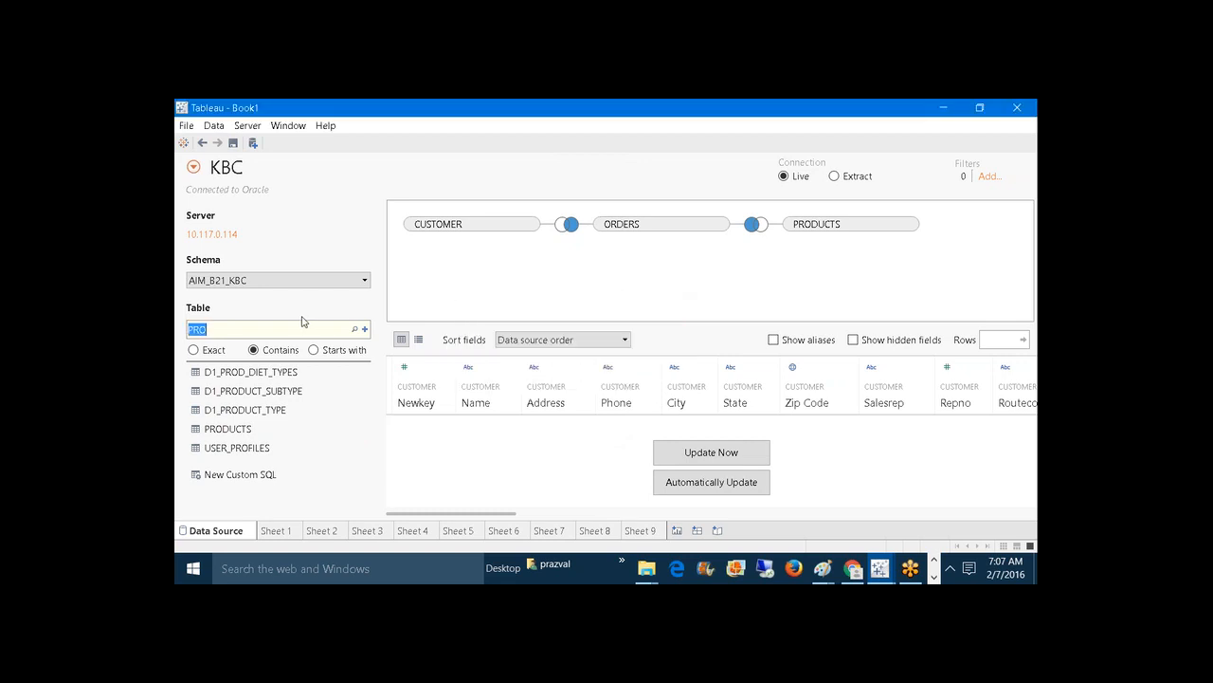
type("CALEN")
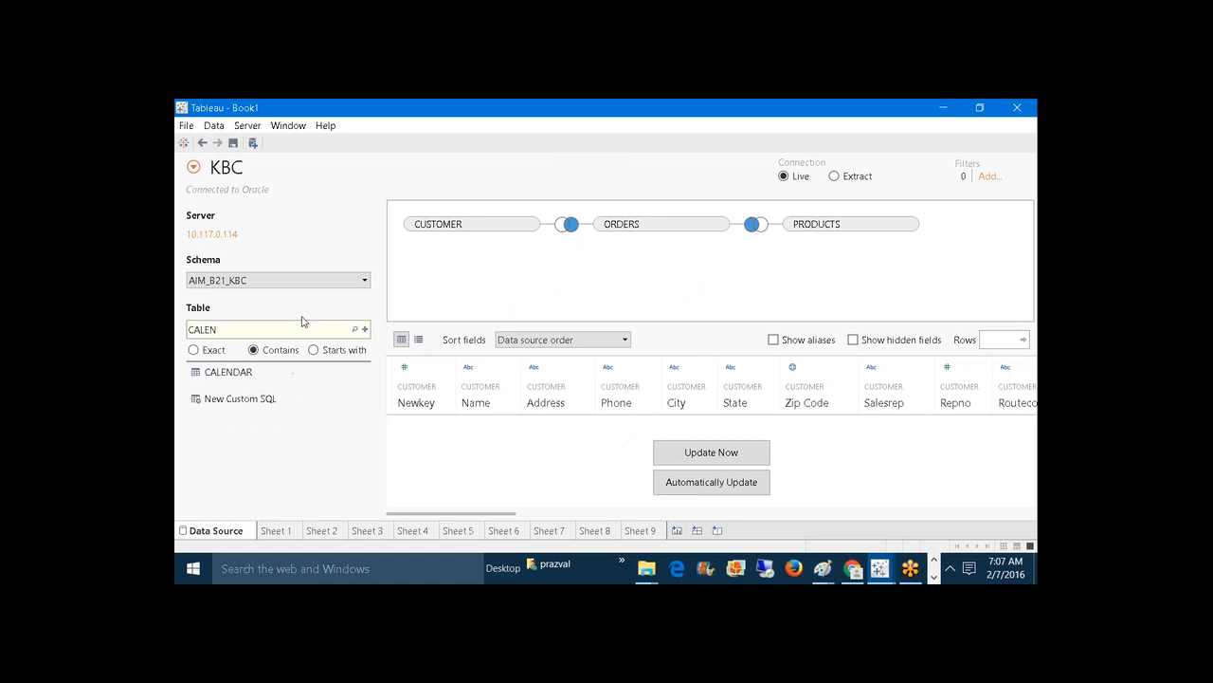
left_click(248, 371)
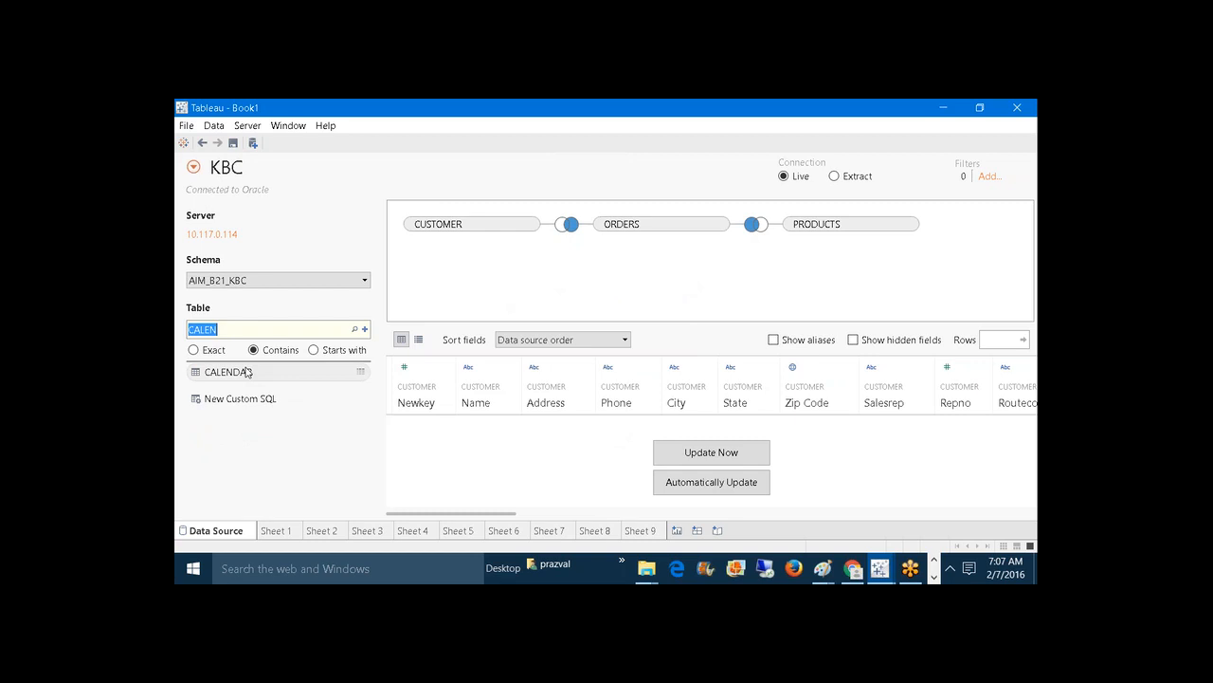
left_click_drag(247, 371, 616, 225)
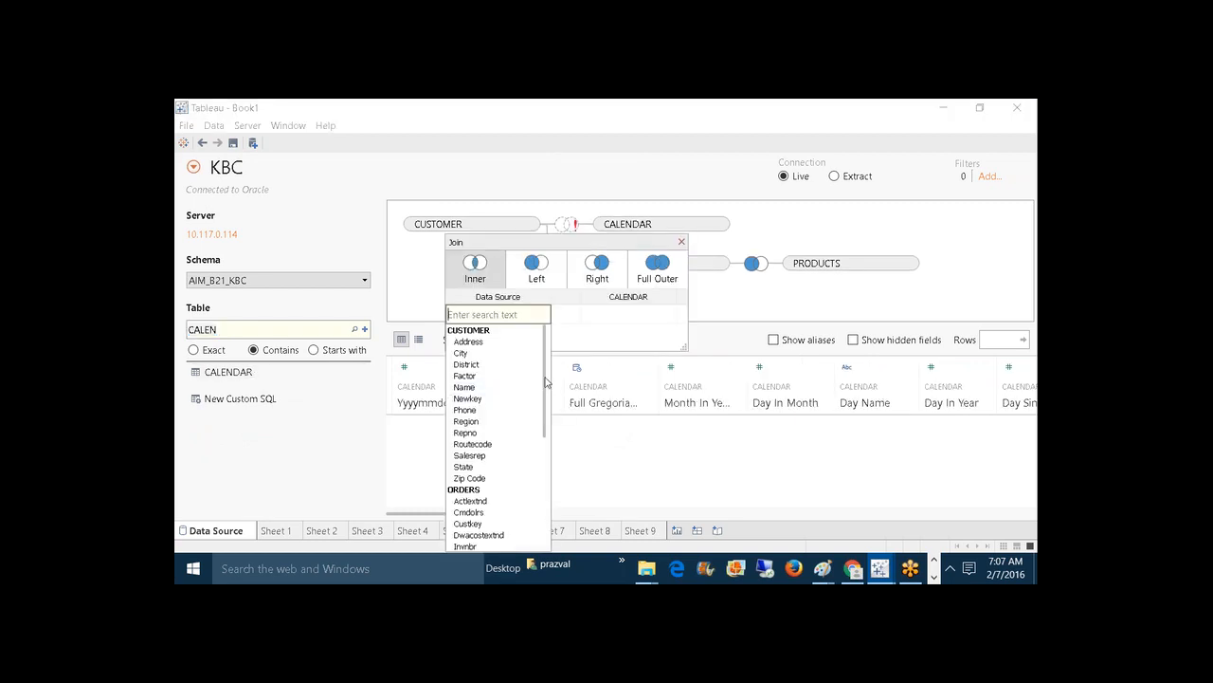
Step: Join CALENDAR to ORDERS with a left join on Periodkey = Yyyymmdd
left_click_drag(546, 381, 545, 448)
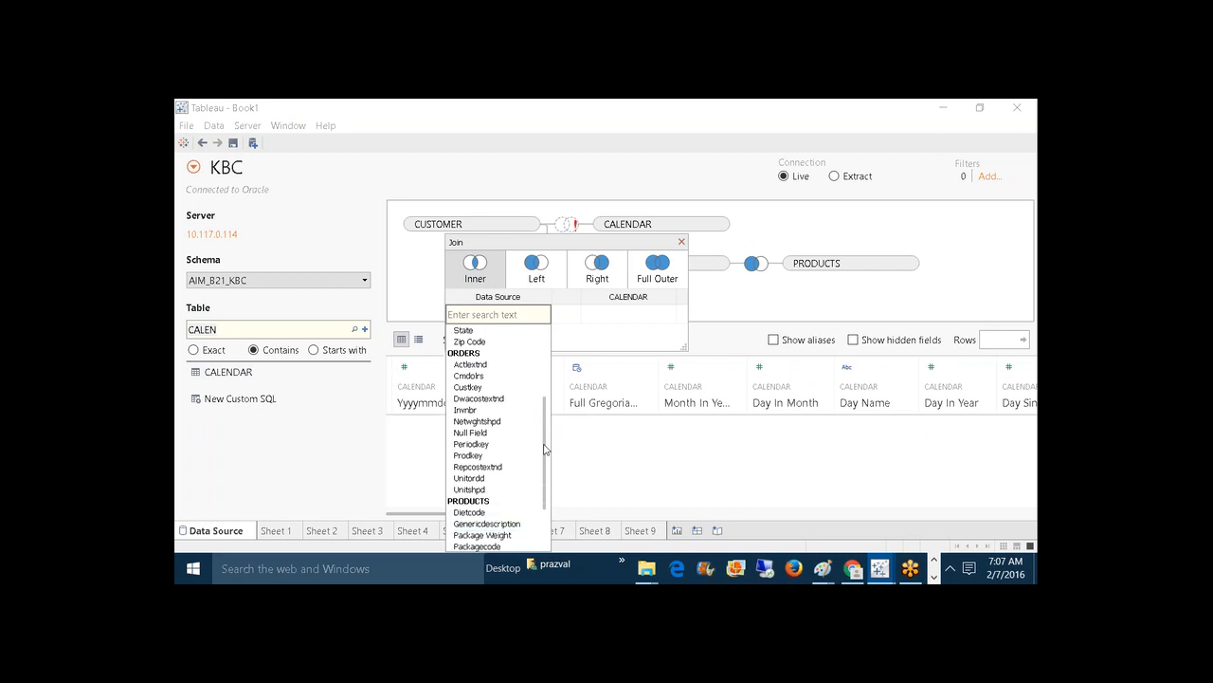
left_click(485, 443)
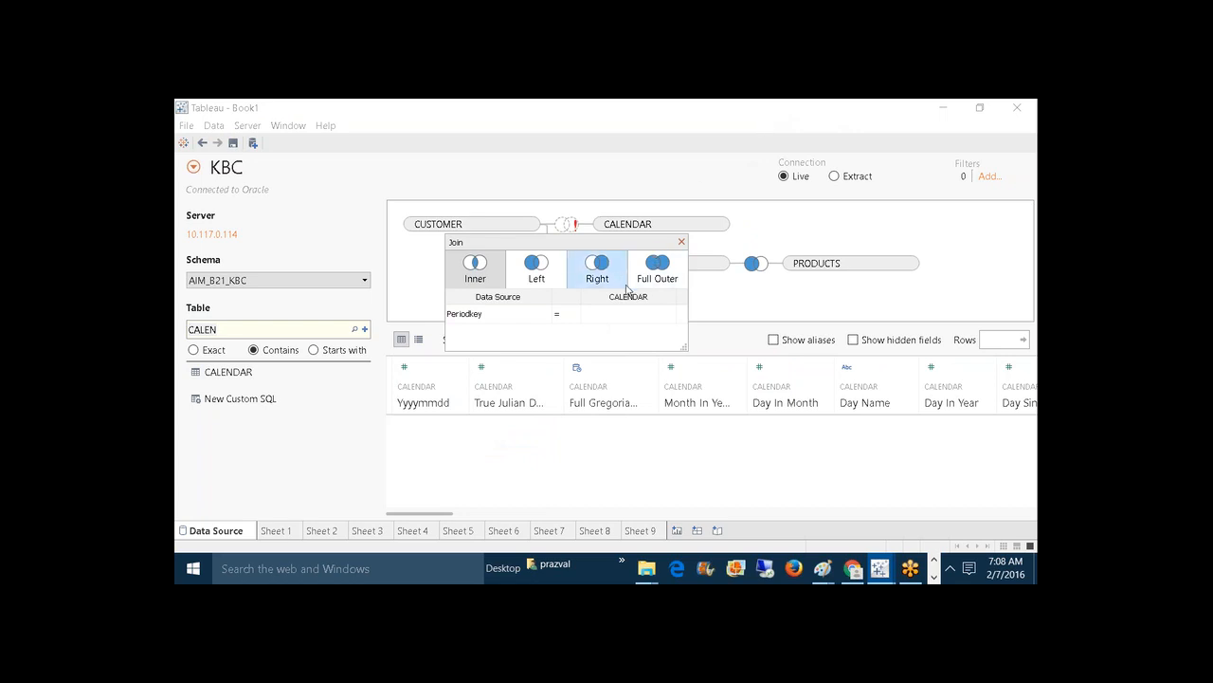
left_click(619, 315)
left_click(619, 314)
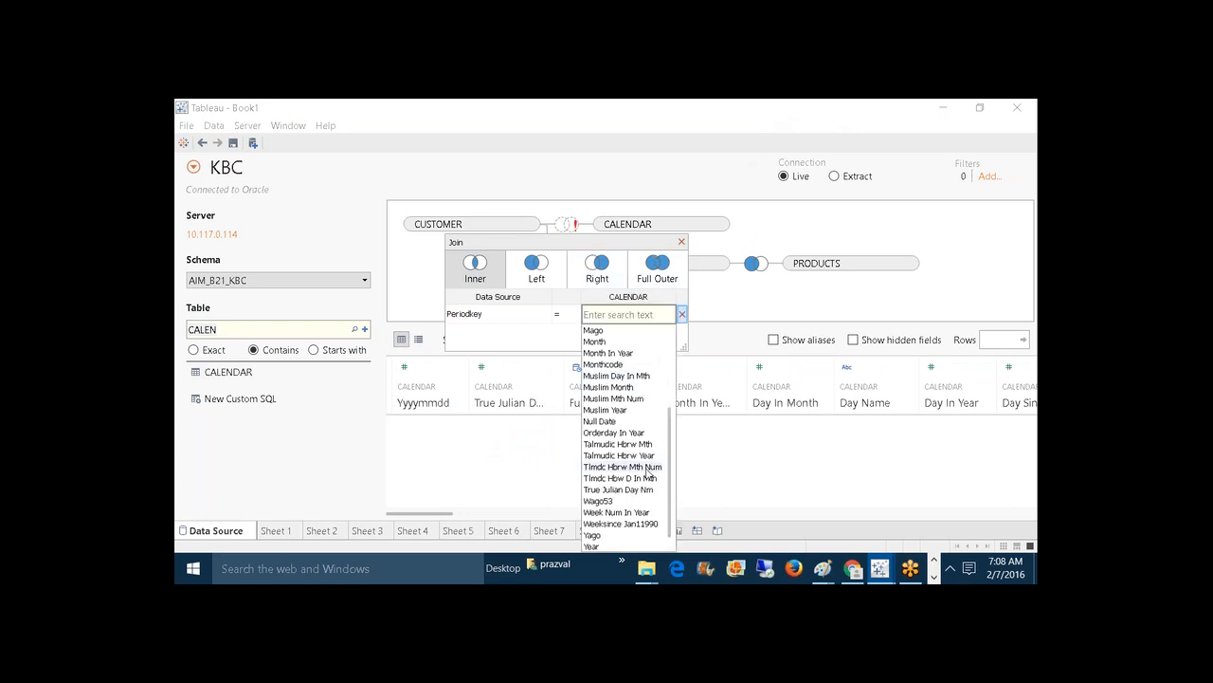
scroll(674, 474, "down", 1)
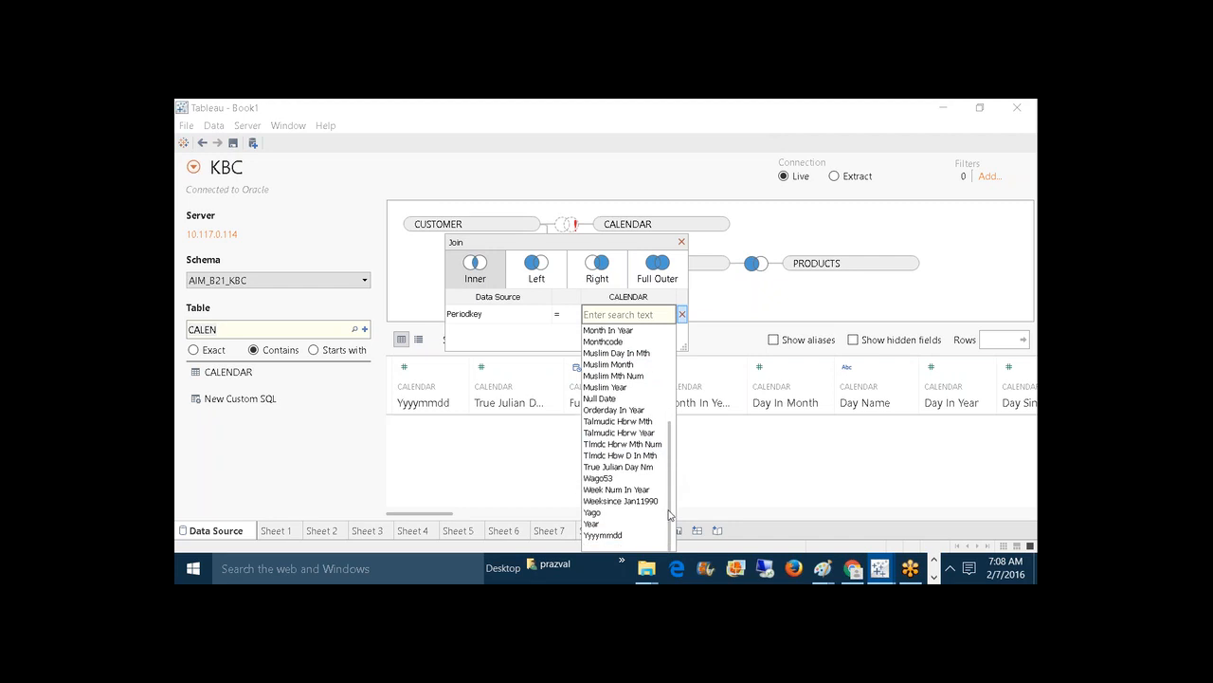
left_click(618, 536)
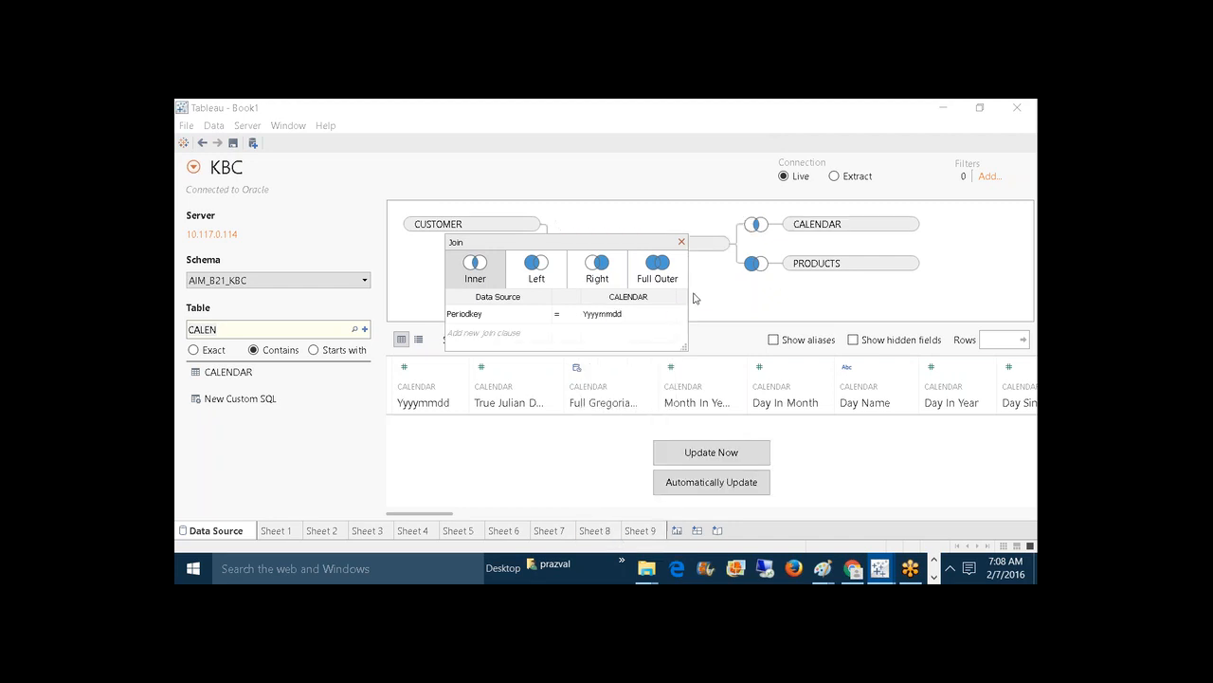
left_click(536, 285)
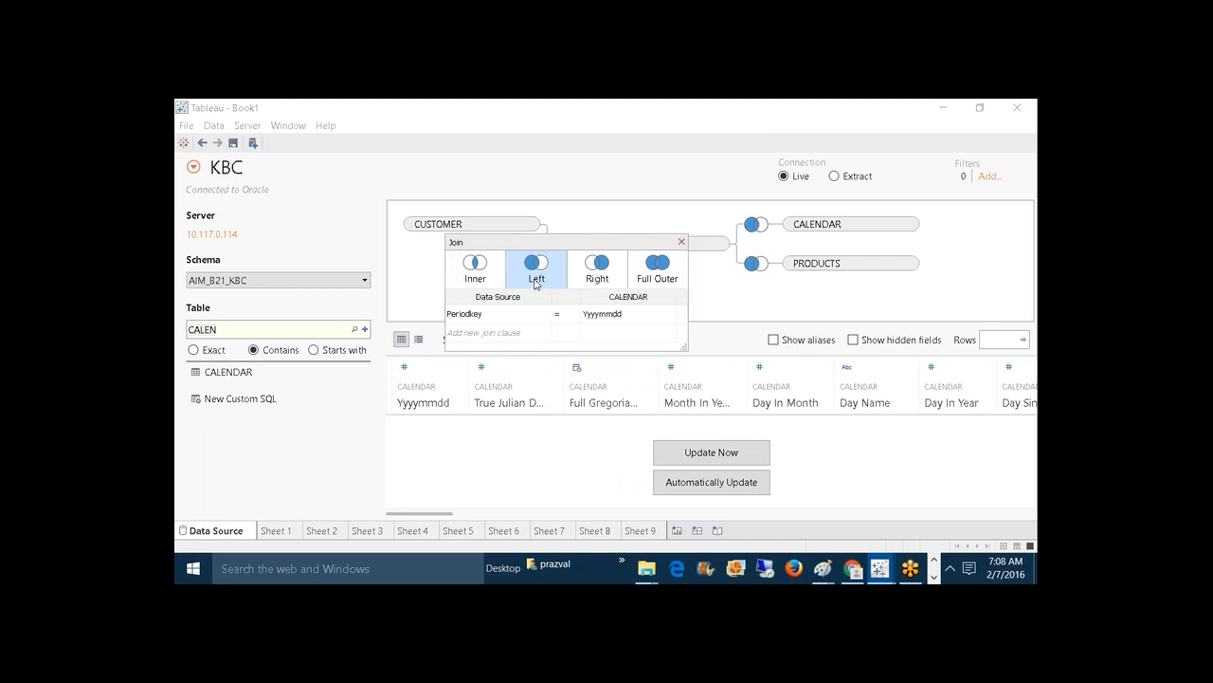
left_click(681, 243)
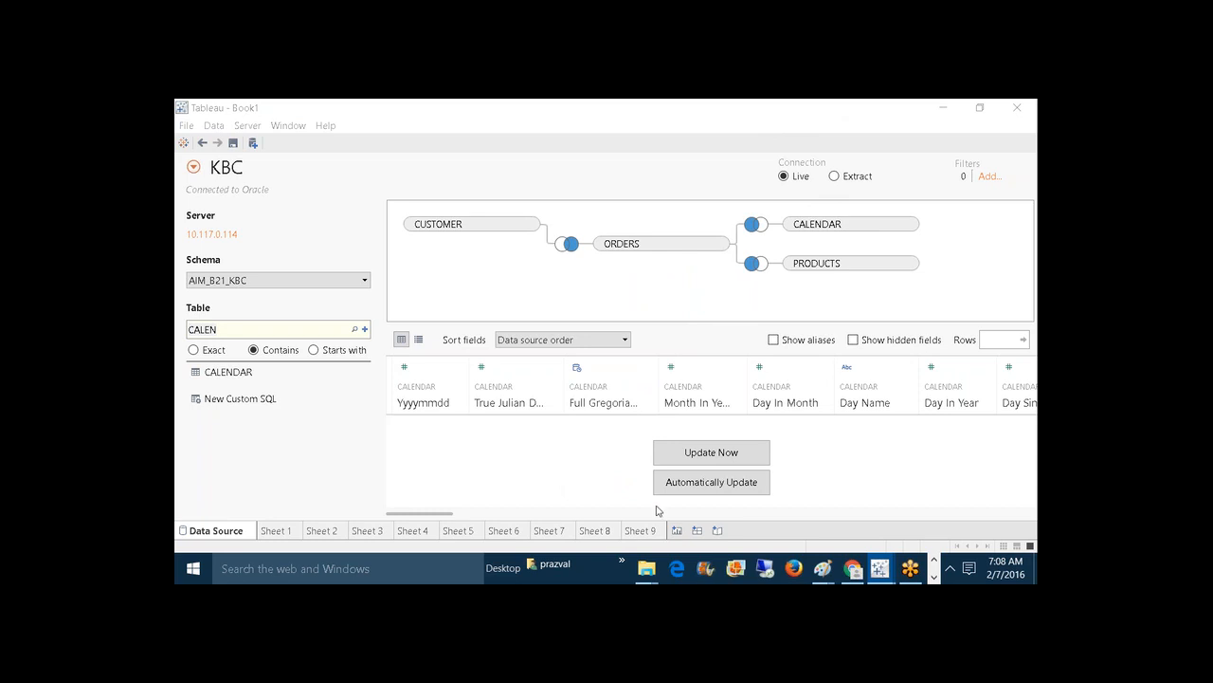
Step: Open Sheet 9 and place the Region dimension from the KBC data source on the rows
left_click(653, 535)
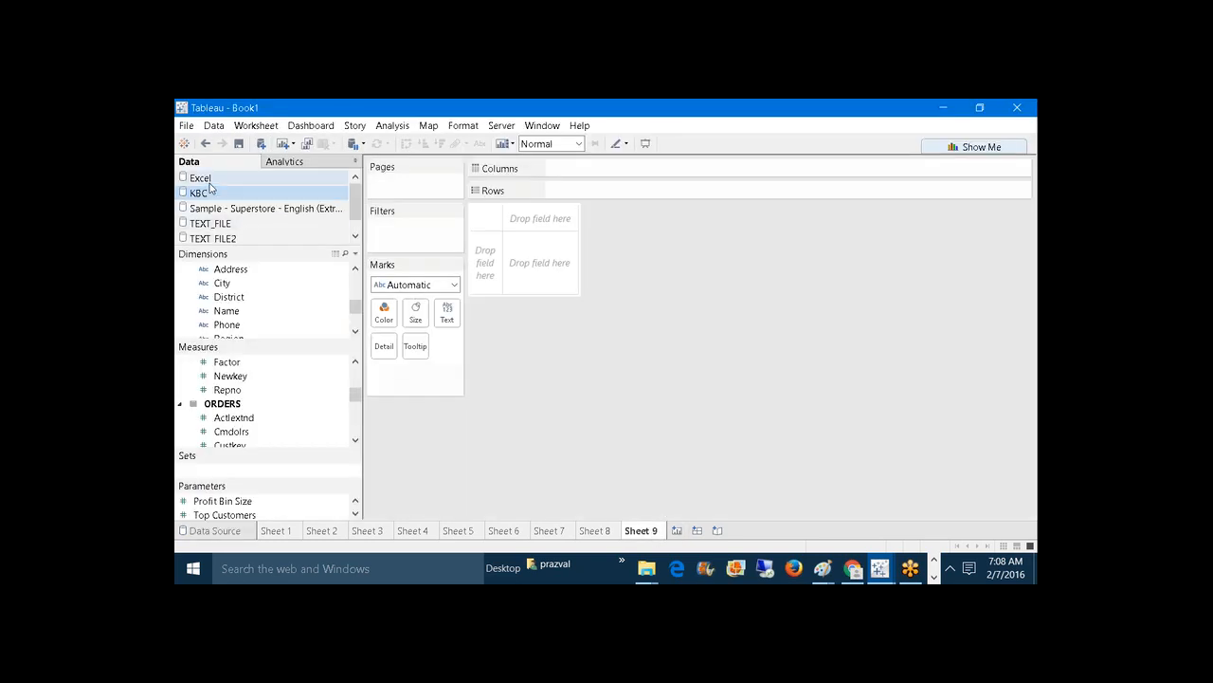
left_click(213, 209)
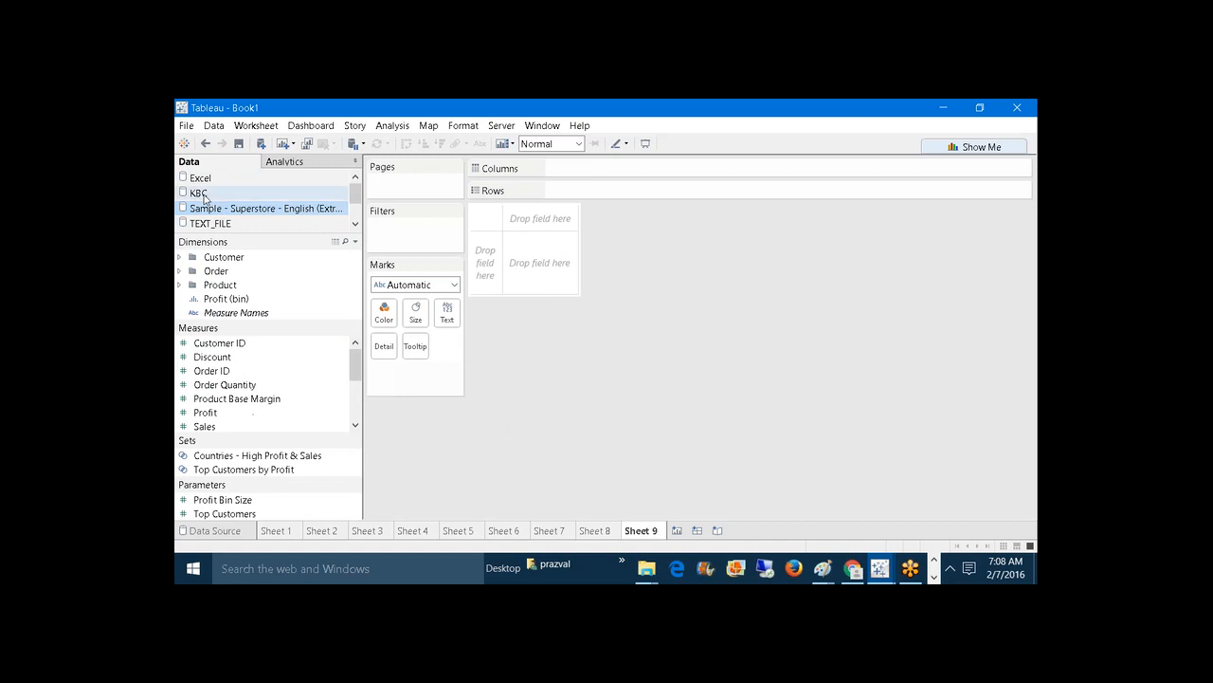
left_click(206, 194)
left_click(206, 209)
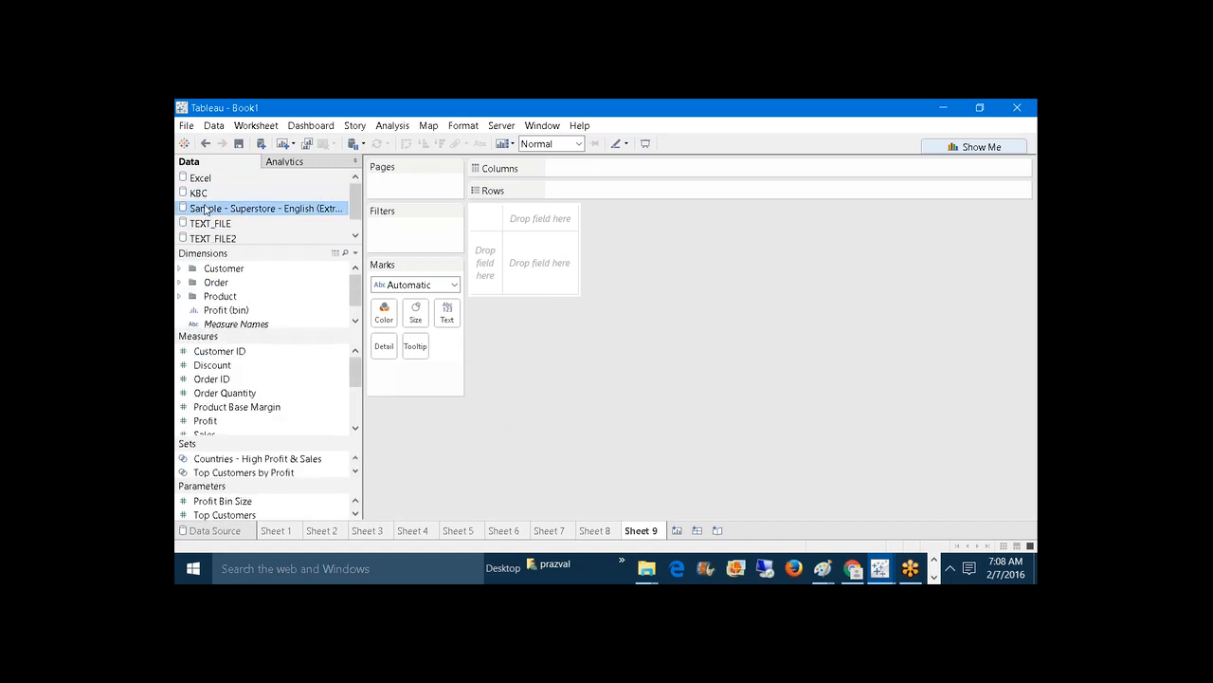
left_click(201, 195)
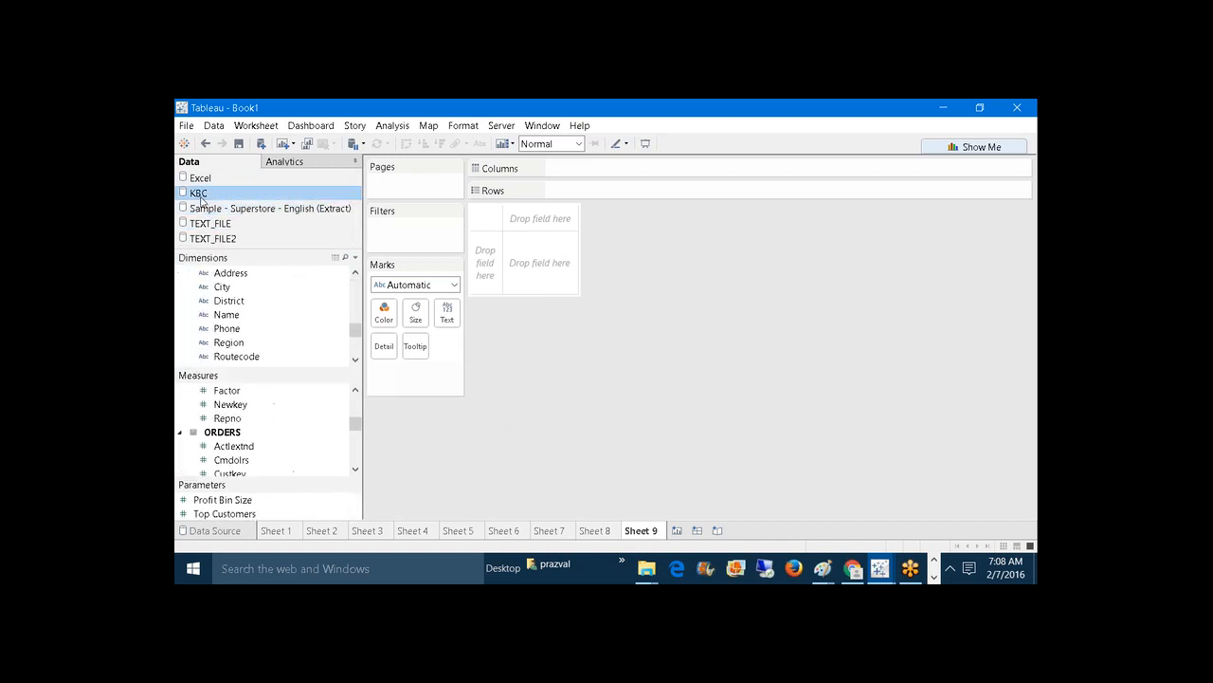
left_click(203, 210)
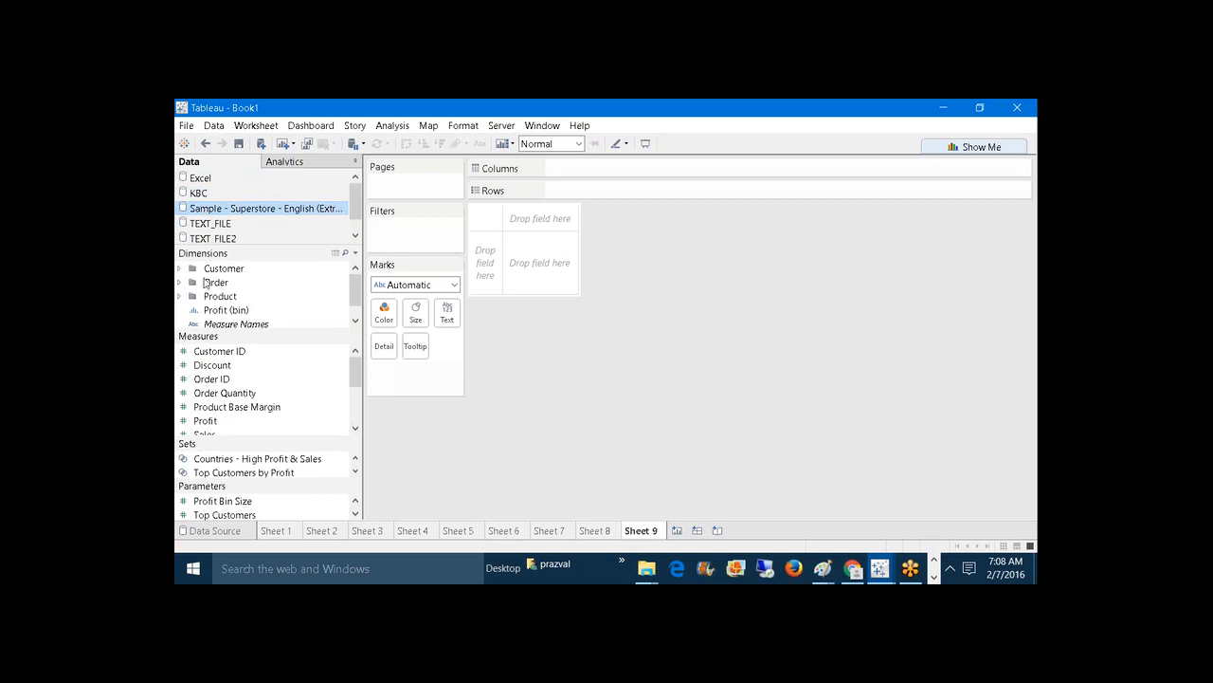
left_click(218, 196)
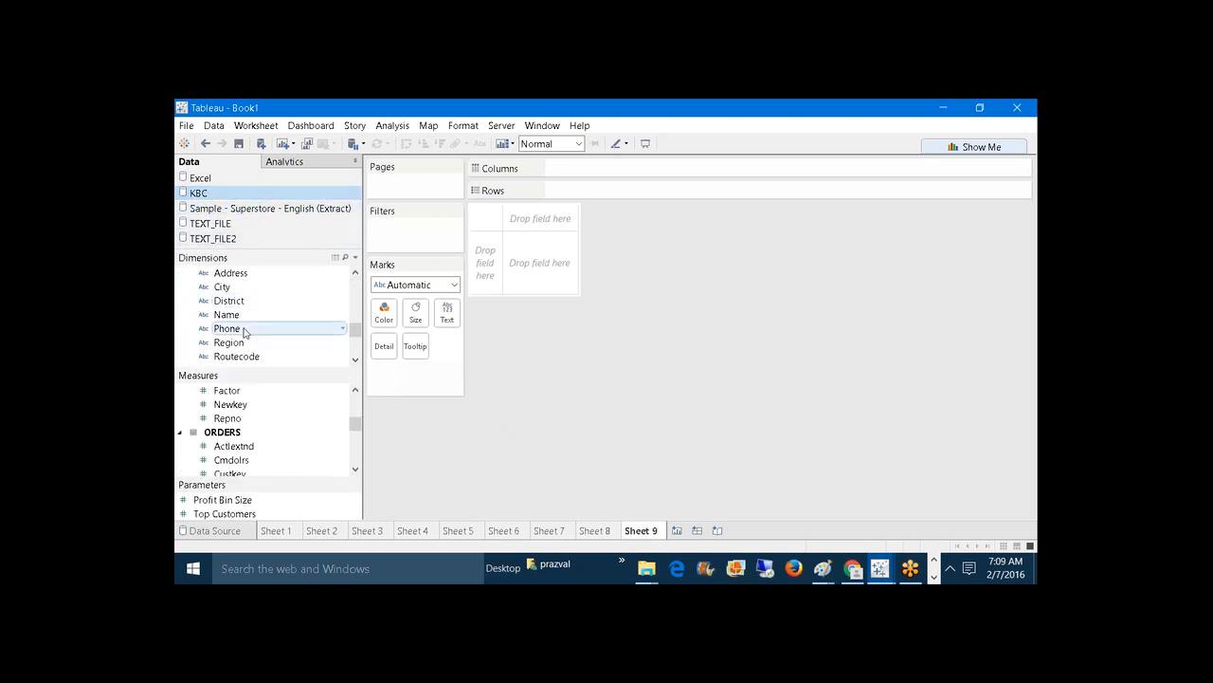
left_click_drag(232, 343, 595, 191)
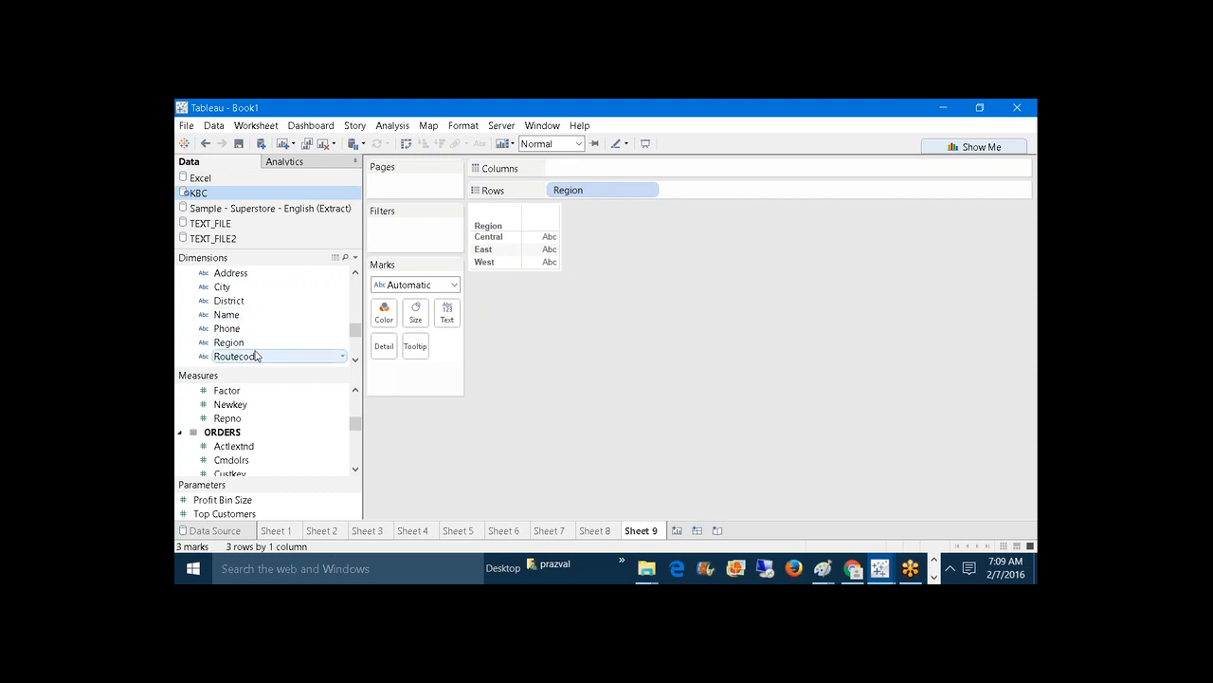
Step: Rename the ORDERS measure Actlextnd to Revenue and place it on the columns of Sheet 9
right_click(255, 450)
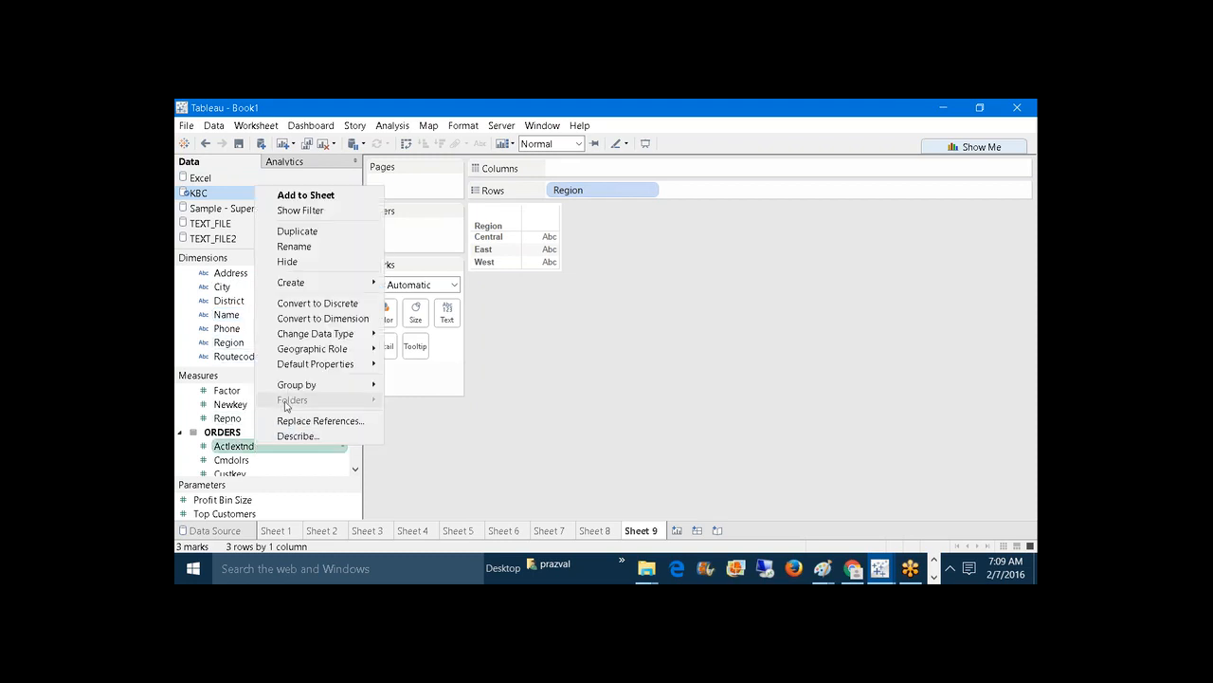
left_click(308, 246)
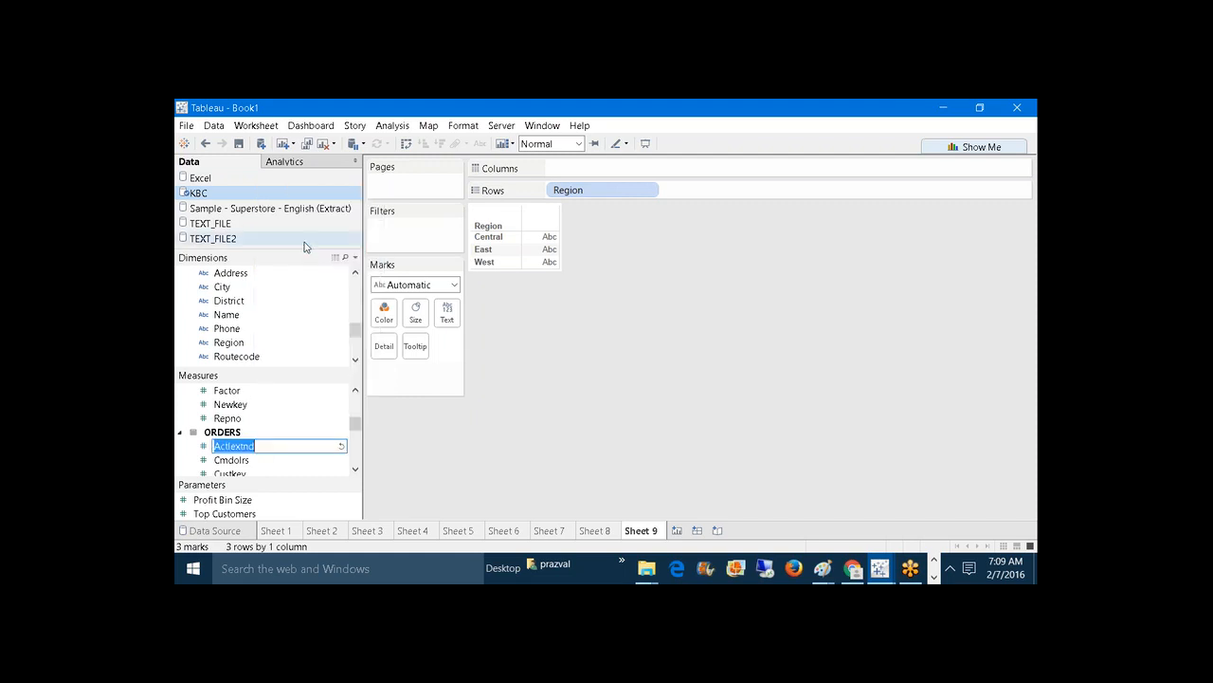
type("Revenue")
left_click(403, 428)
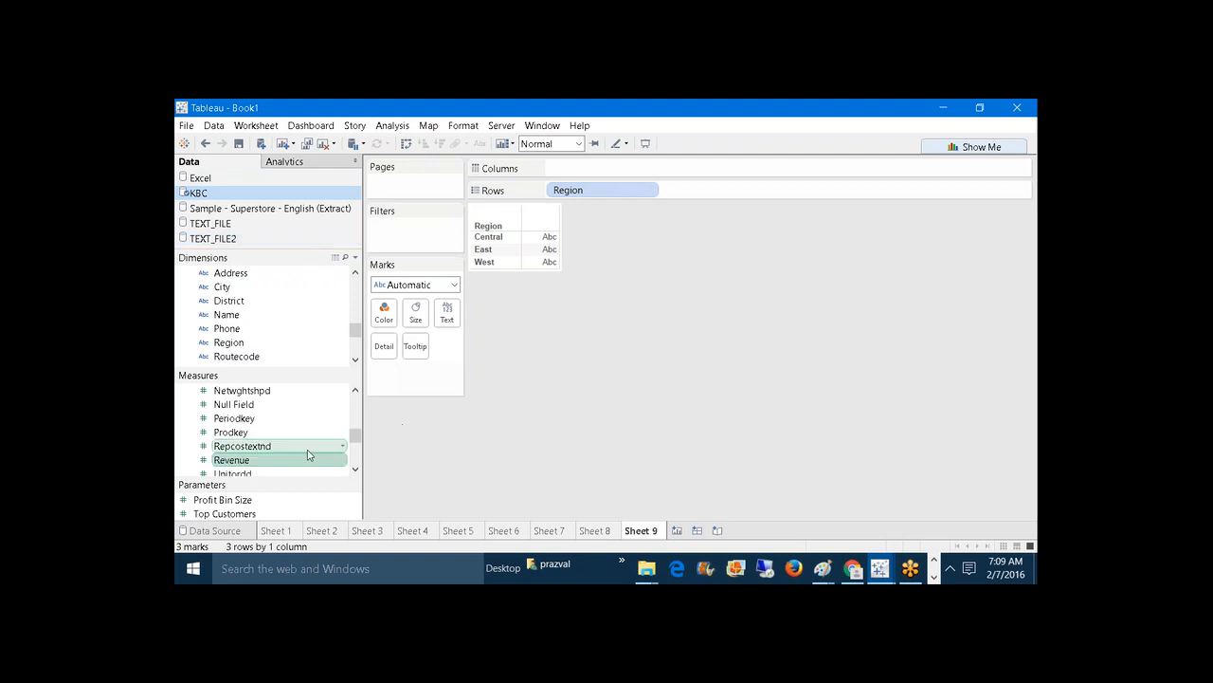
left_click_drag(244, 461, 617, 173)
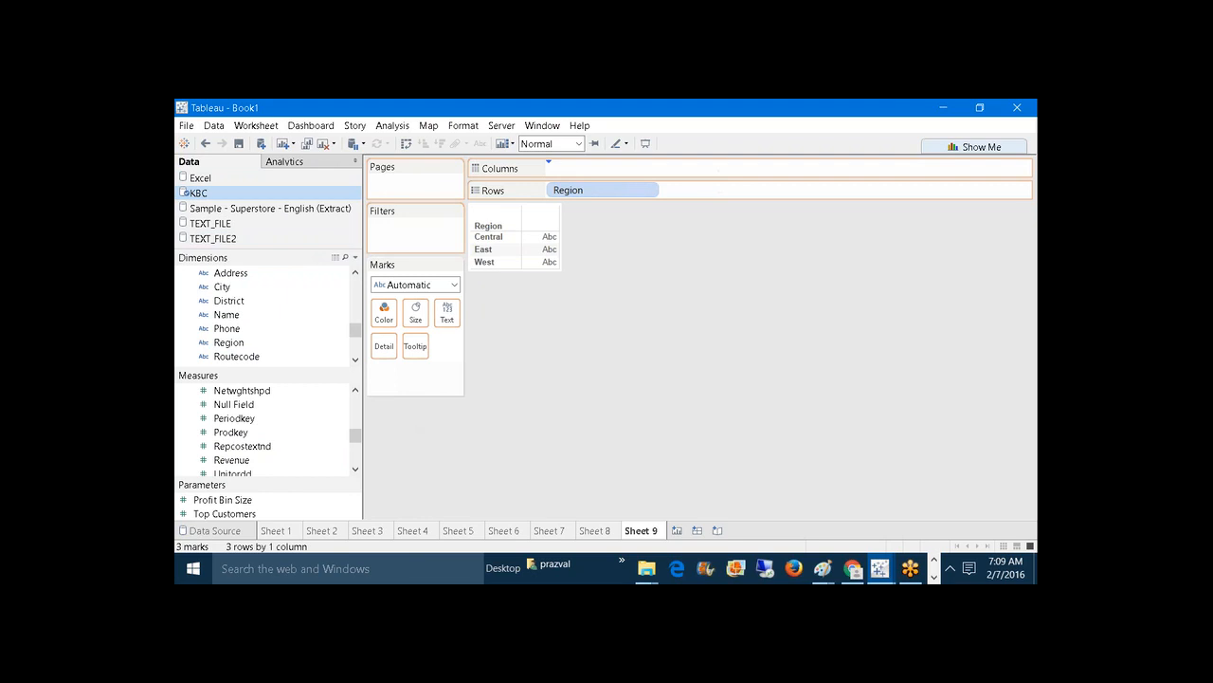
Step: Blend in the Sales measure from Sample - Superstore on the columns after Revenue, and show mark labels on the bars
left_click(336, 211)
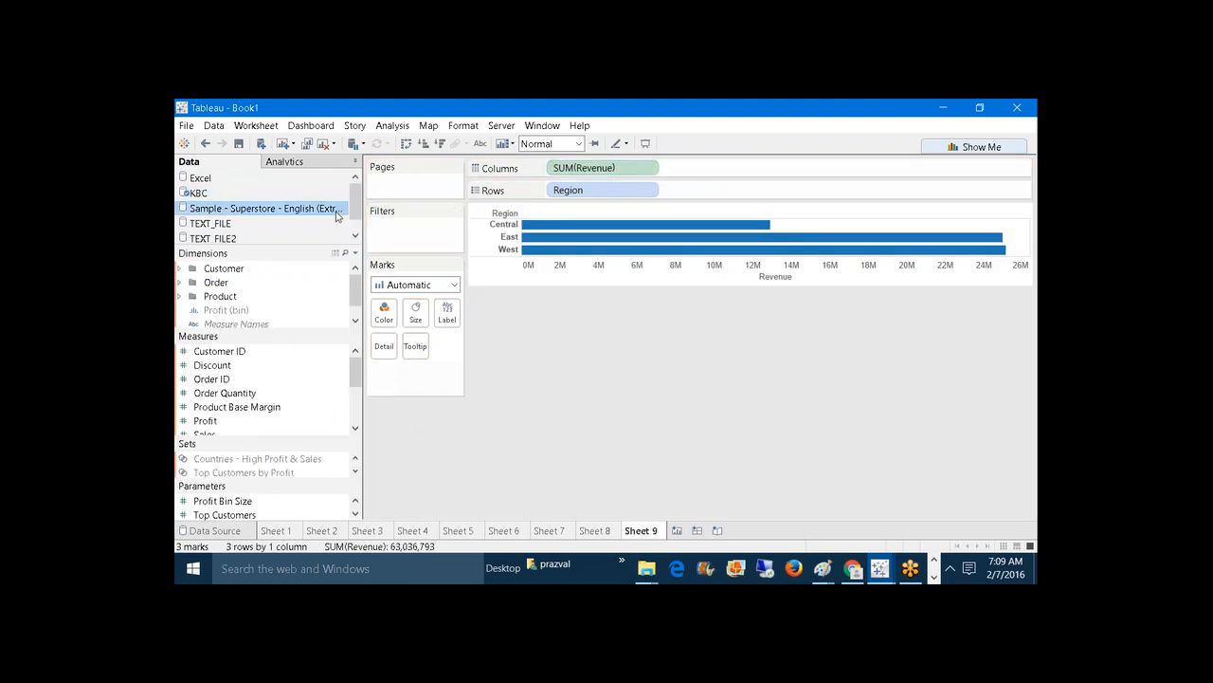
left_click(180, 284)
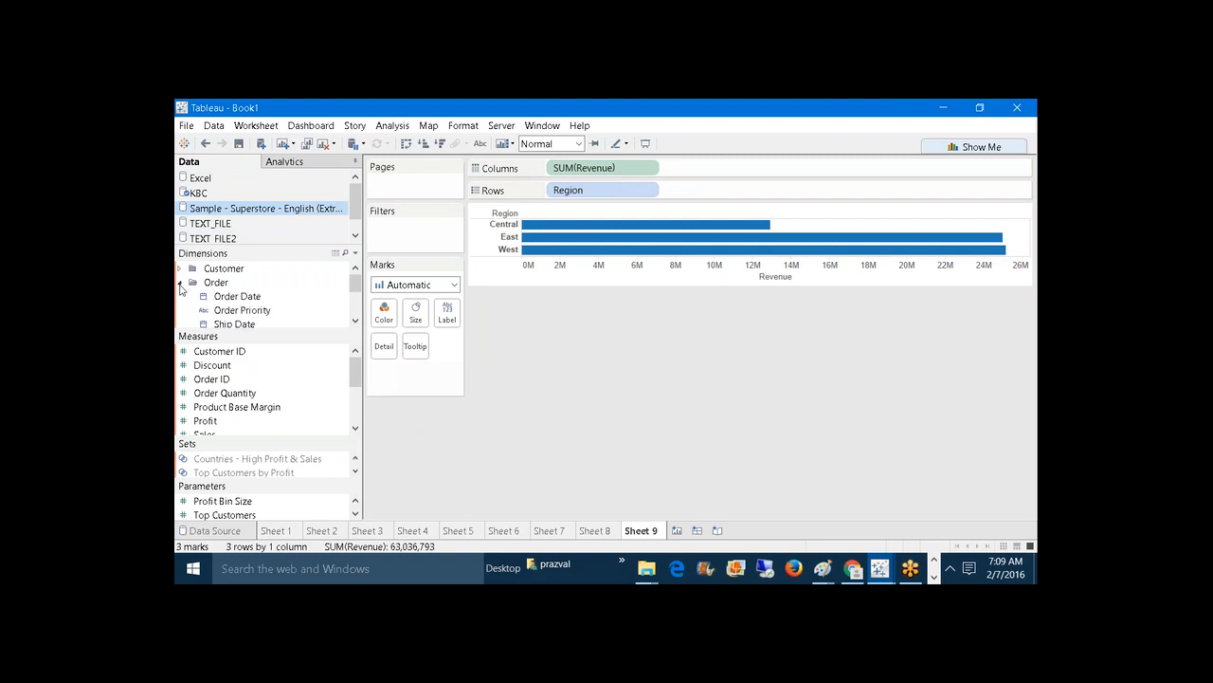
left_click(180, 269)
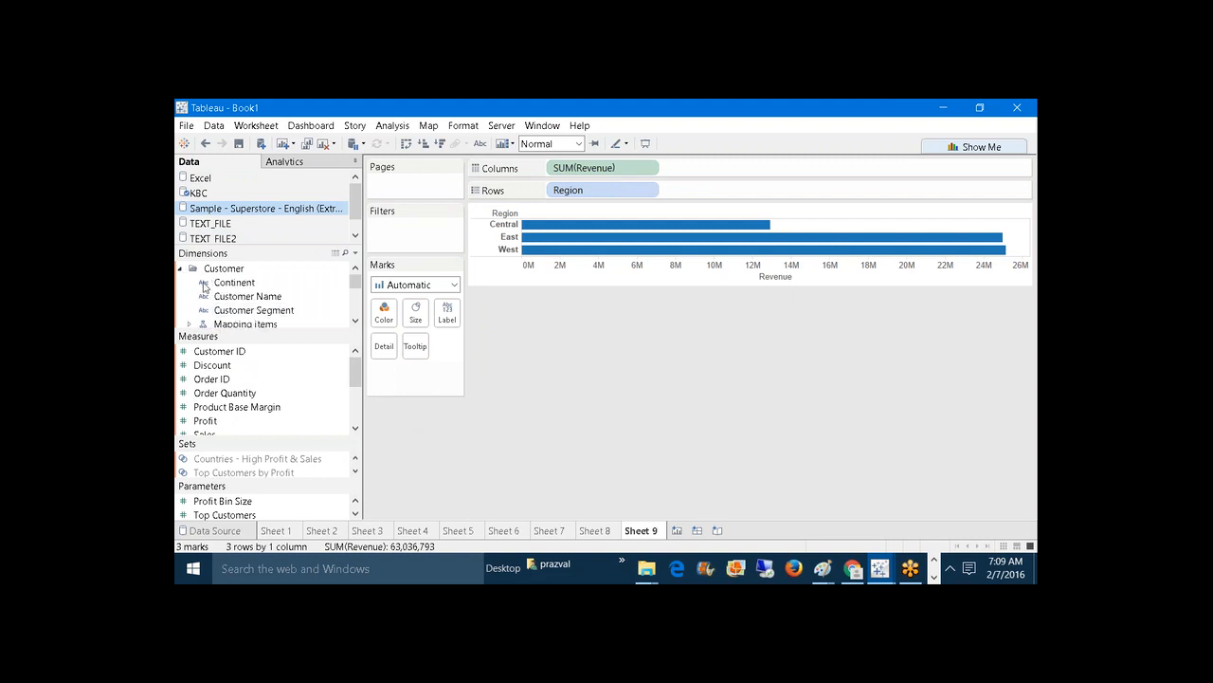
left_click_drag(249, 335, 241, 502)
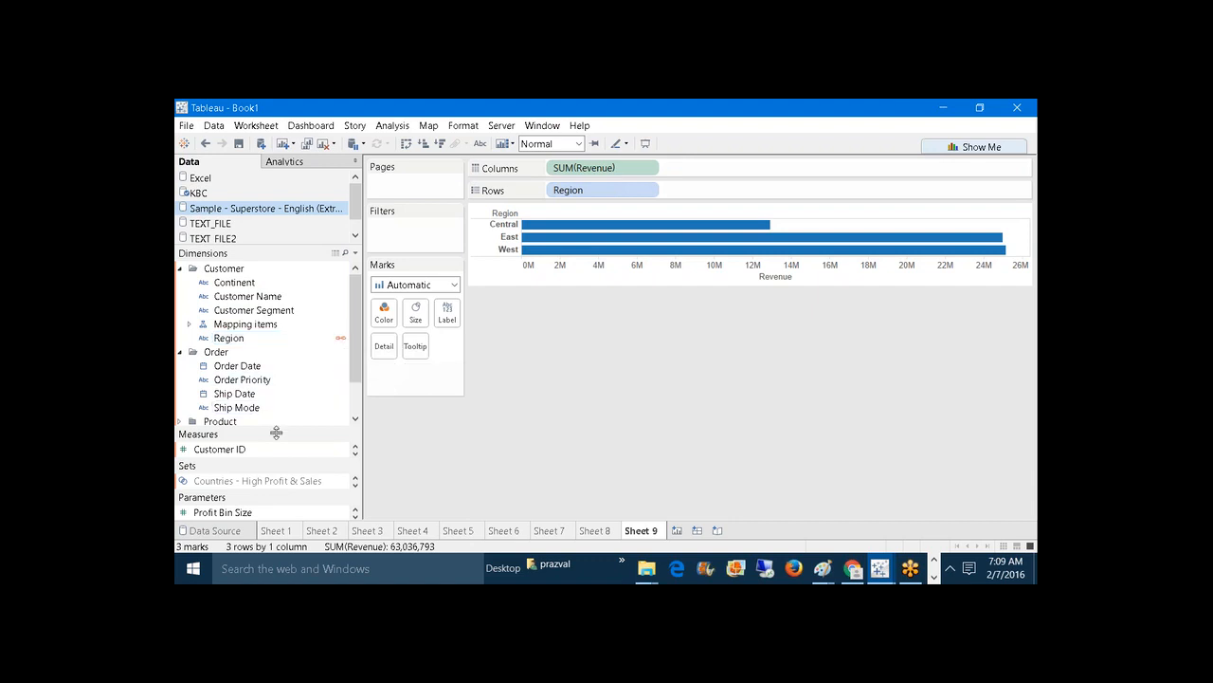
left_click_drag(277, 430, 275, 304)
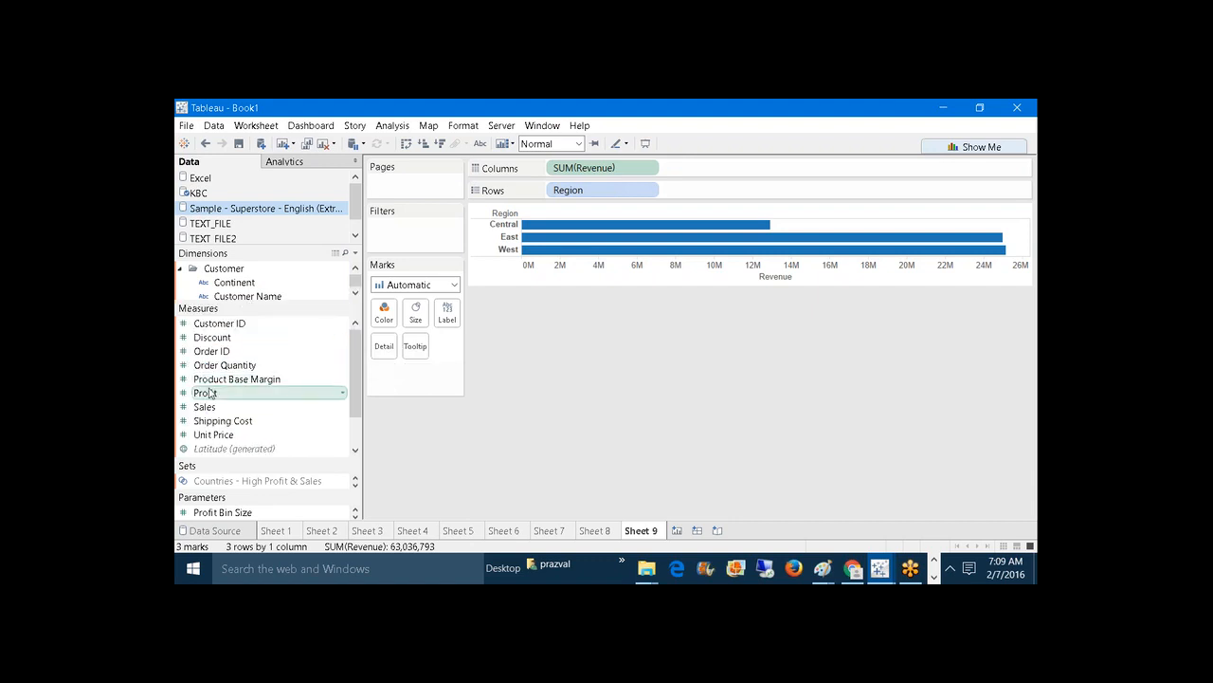
mouse_move(203, 406)
left_mouse_down()
mouse_move(713, 213)
mouse_move(725, 169)
mouse_move(669, 168)
left_mouse_up()
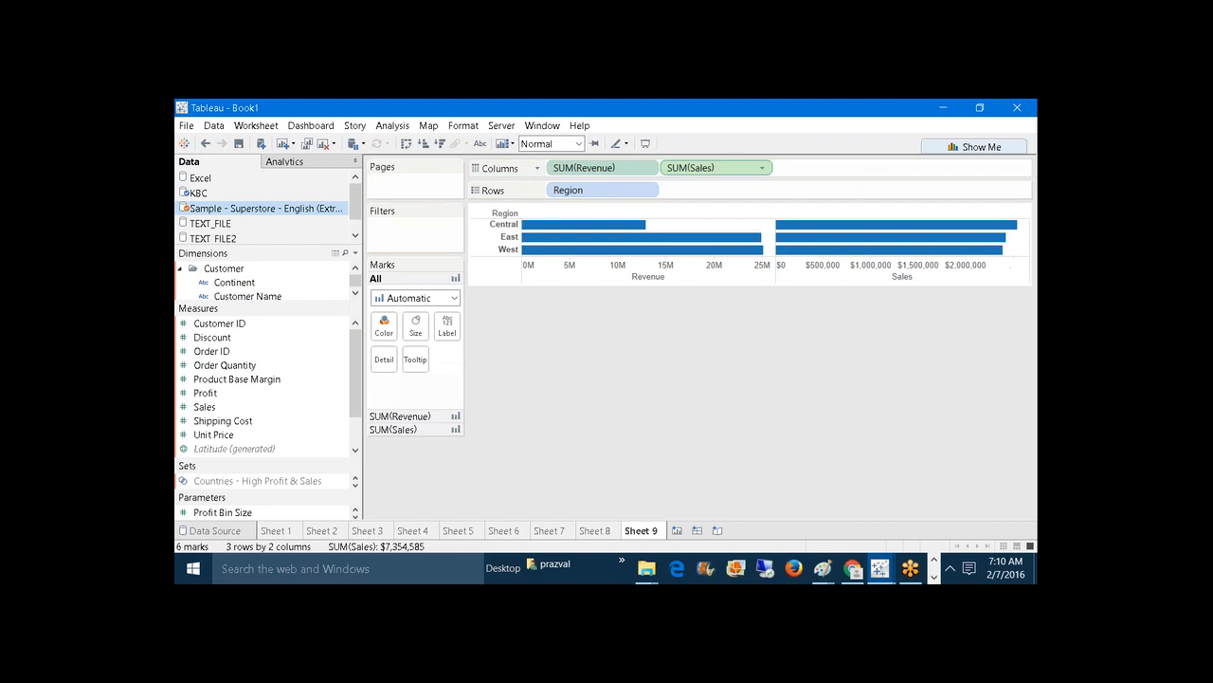
left_click(479, 143)
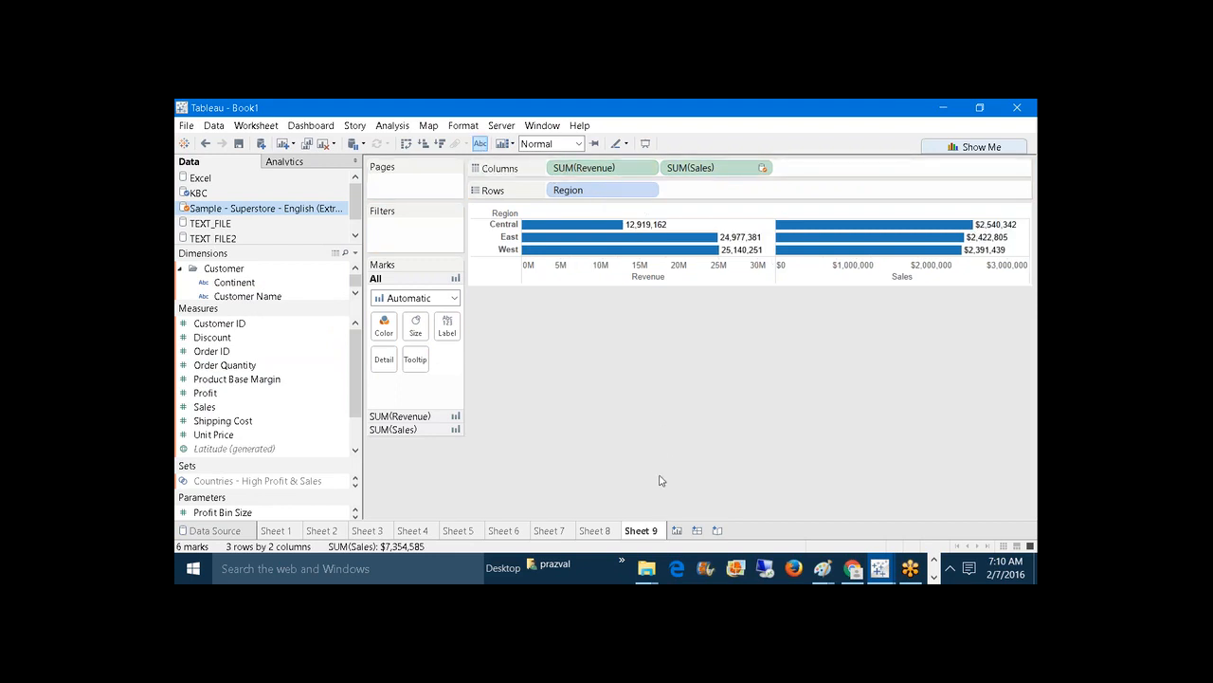
Step: Create a new worksheet with the Superstore Region dimension on the rows, and return to Sheet 9
left_click(677, 530)
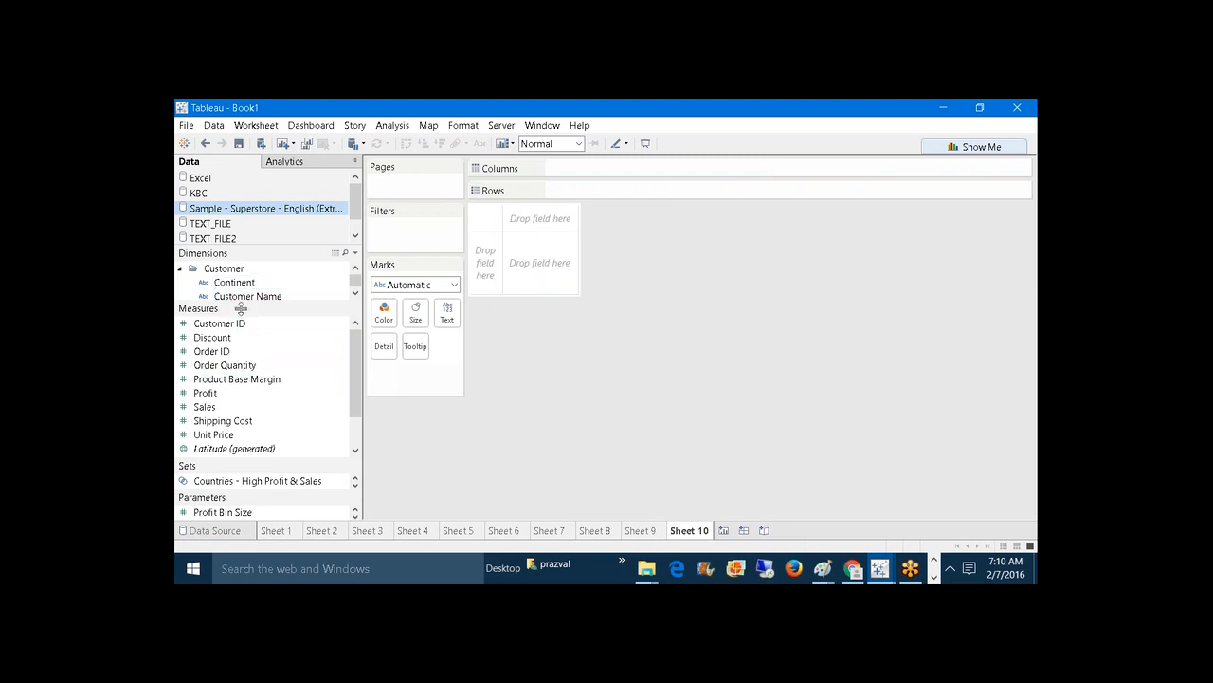
left_click_drag(241, 308, 246, 428)
mouse_move(236, 345)
left_mouse_down()
mouse_move(637, 203)
mouse_move(635, 192)
left_mouse_up()
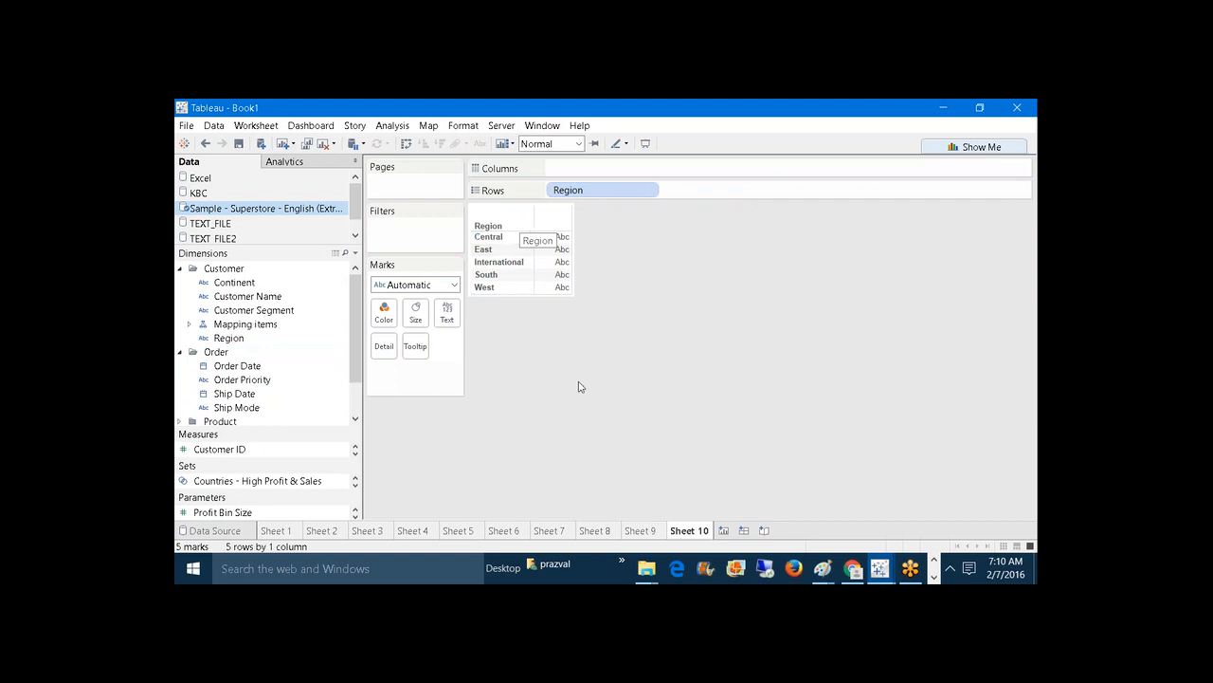
left_click(639, 530)
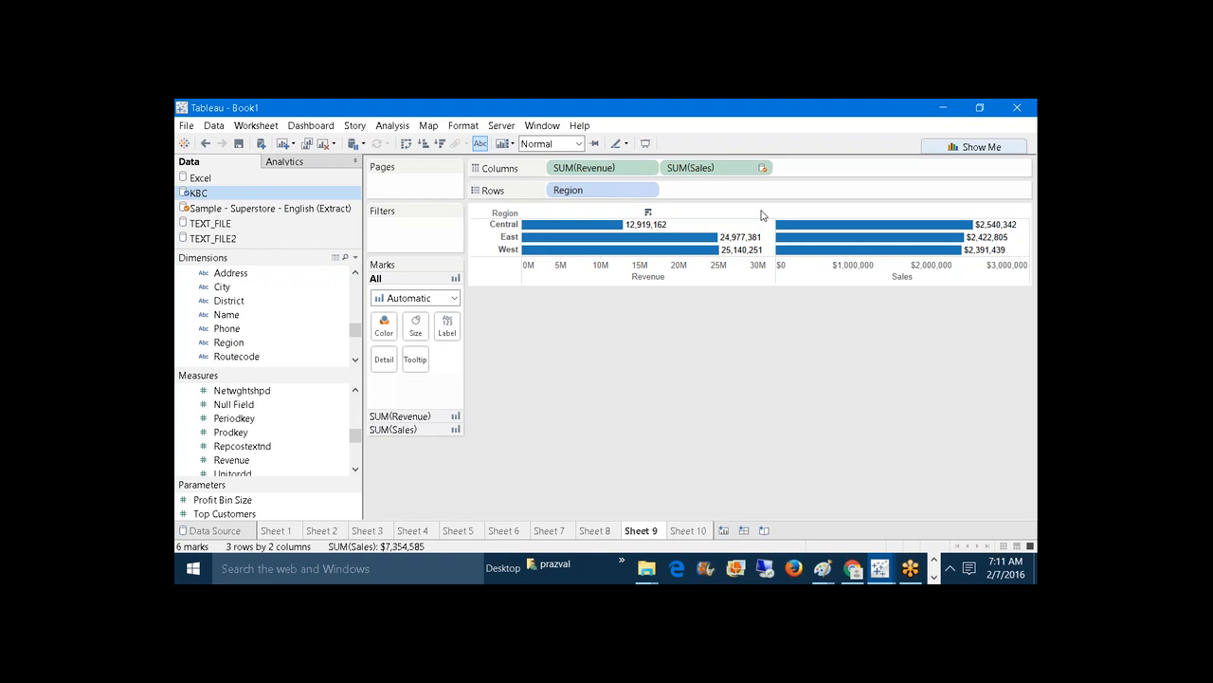
left_click(765, 119)
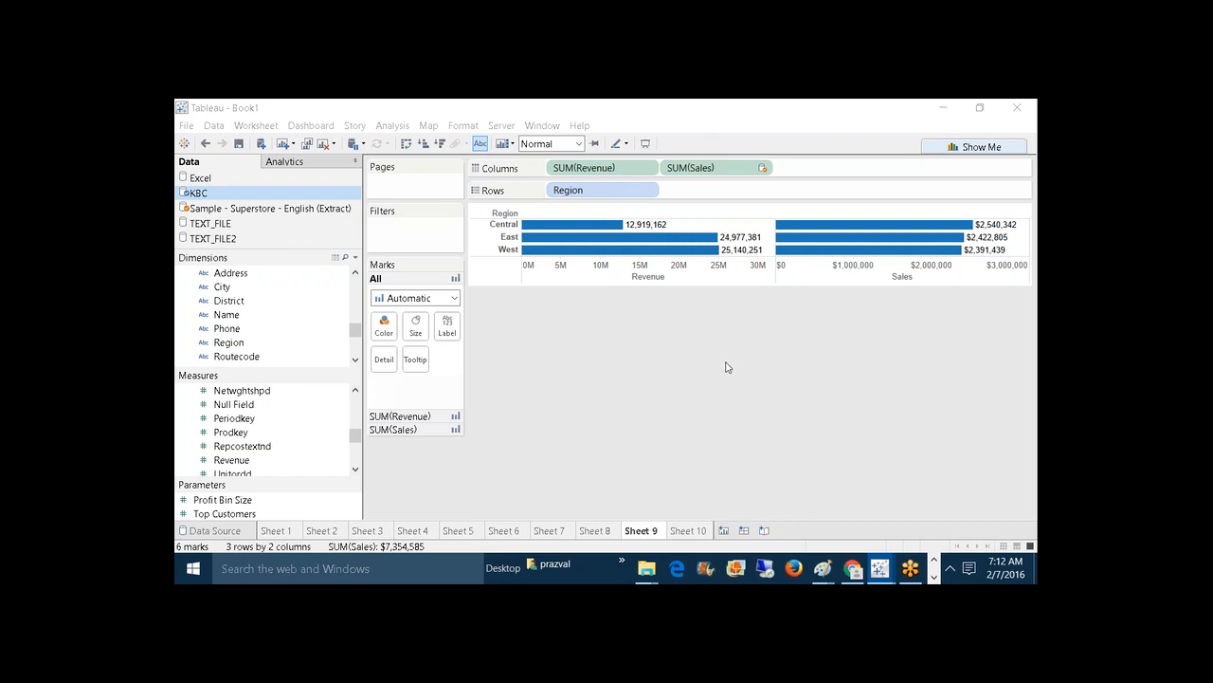
Step: Open a new Notepad document and write the heading lines "Scenario13:-" and "Sets and Bins"
key("super+r")
type("notepad")
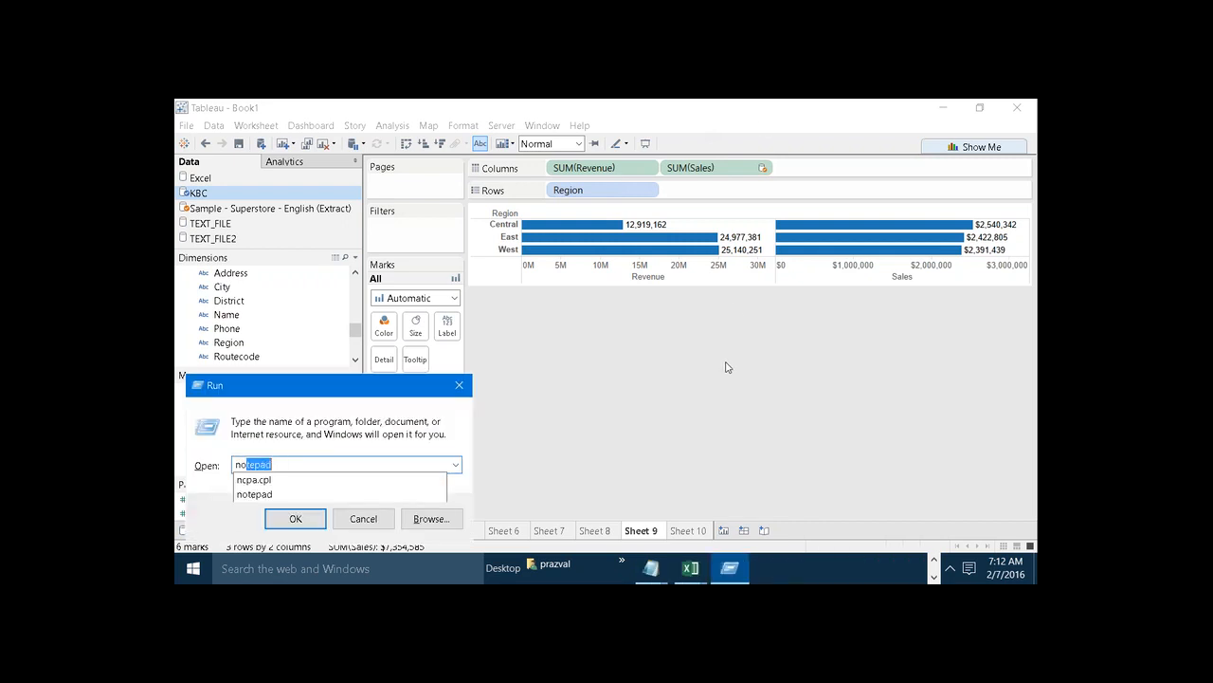
key("Return")
type("S")
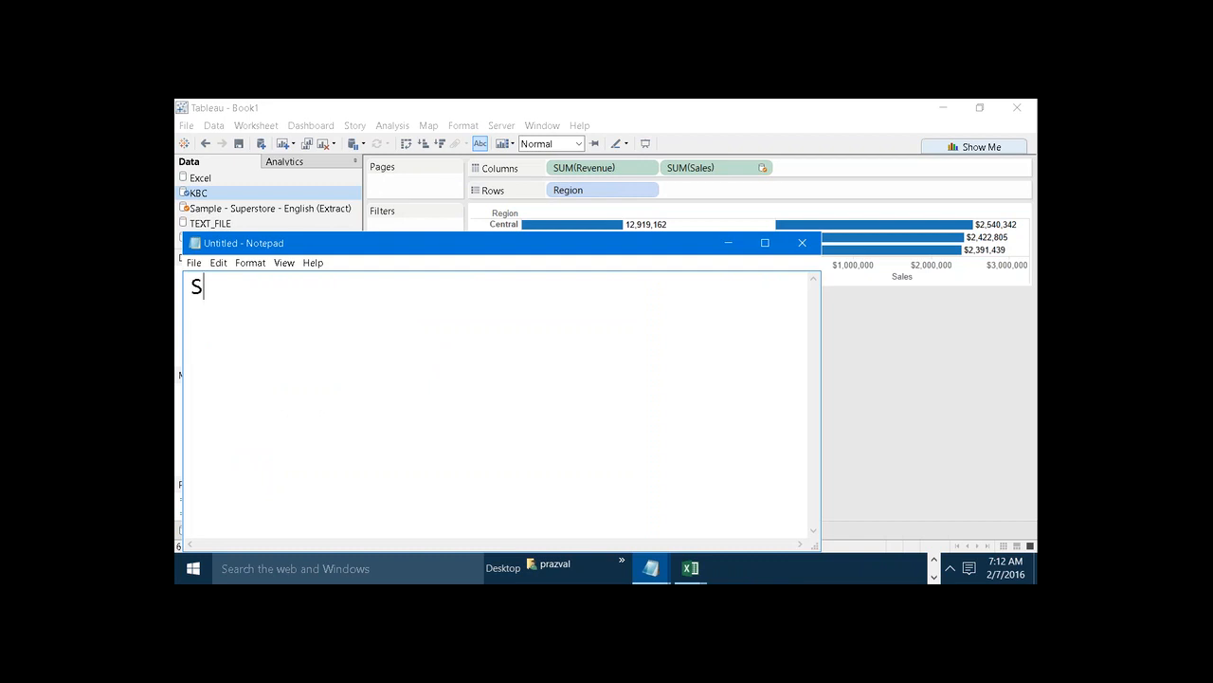
type("cenario13:-")
key("Return")
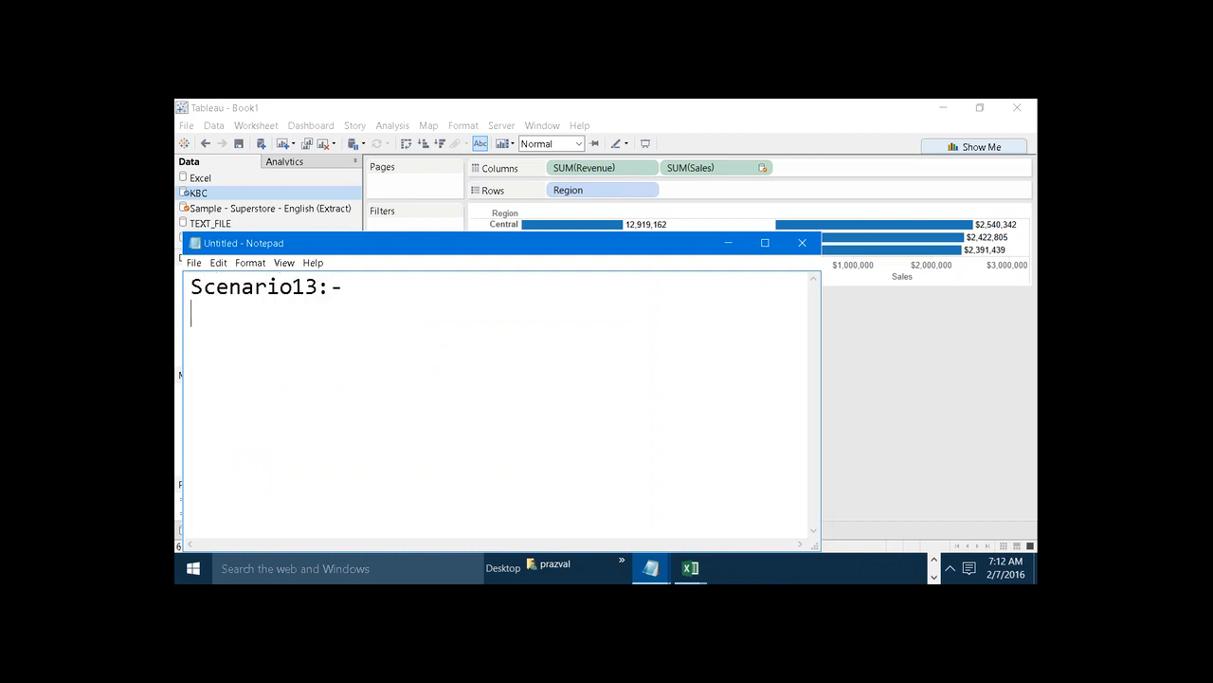
type("Seta")
key("BackSpace")
key("BackSpace")
type("s and Bins")
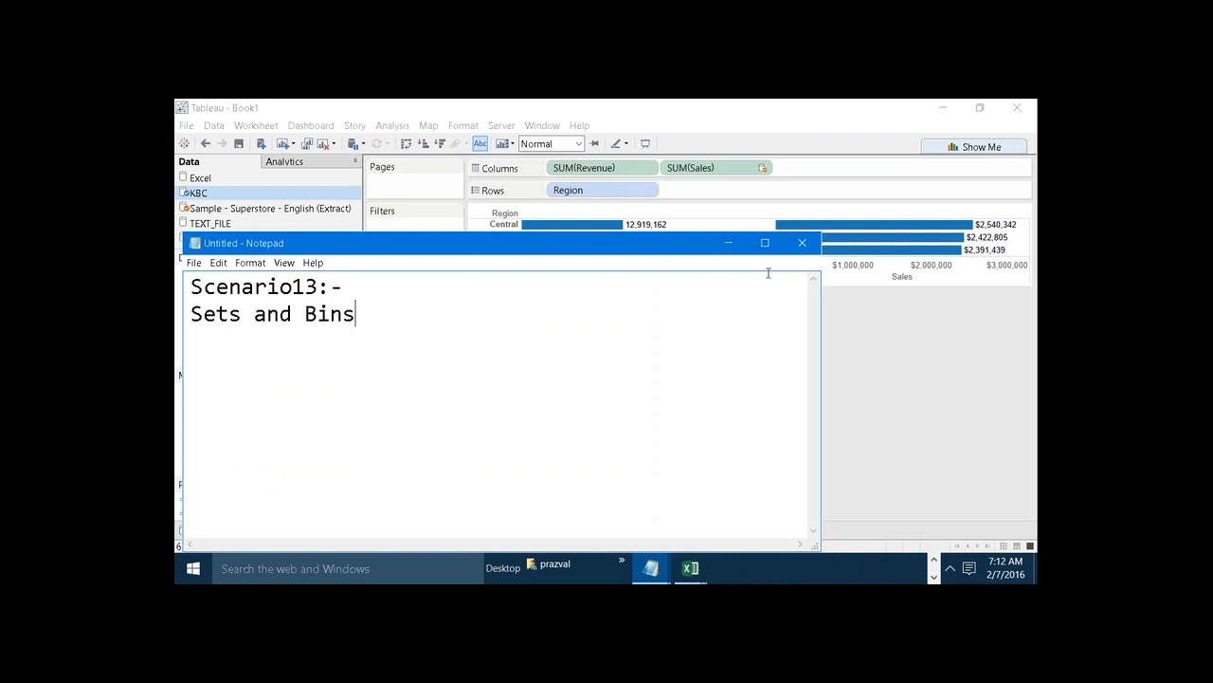
Step: Maximize the Notepad window and add the note "Set:-" with the line "--contains subset of data" below the heading
left_click(765, 242)
key("Return")
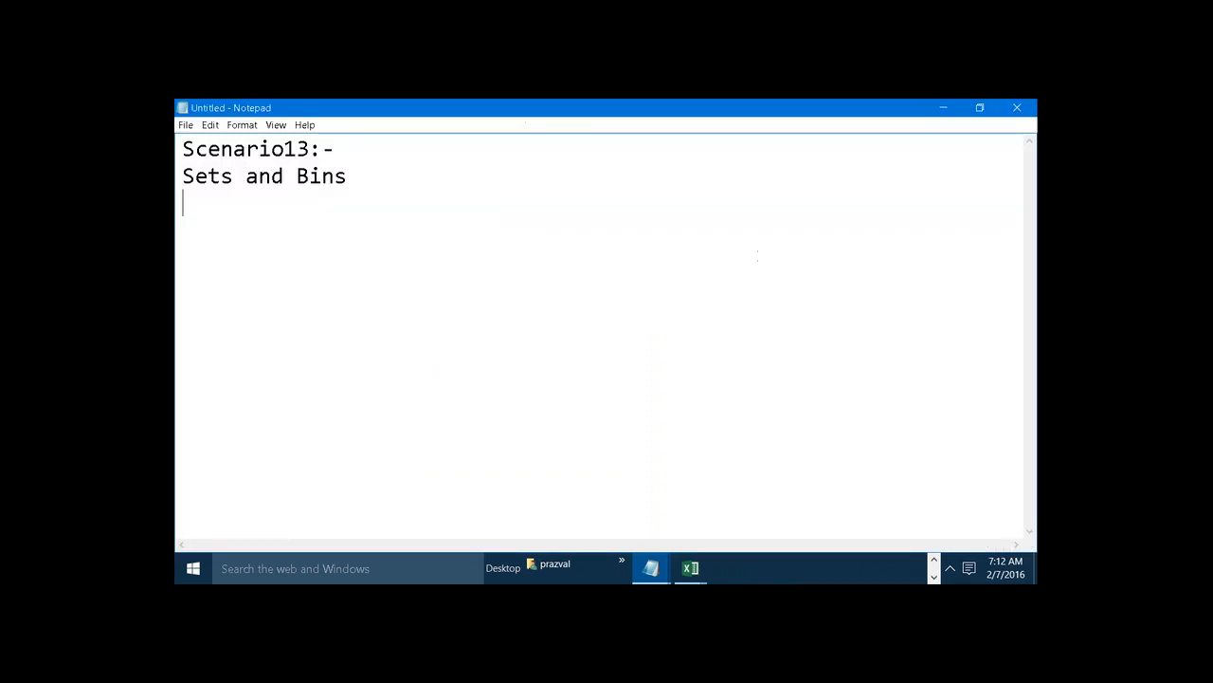
key("Return")
type("Set:-")
key("Return")
type("--contains s")
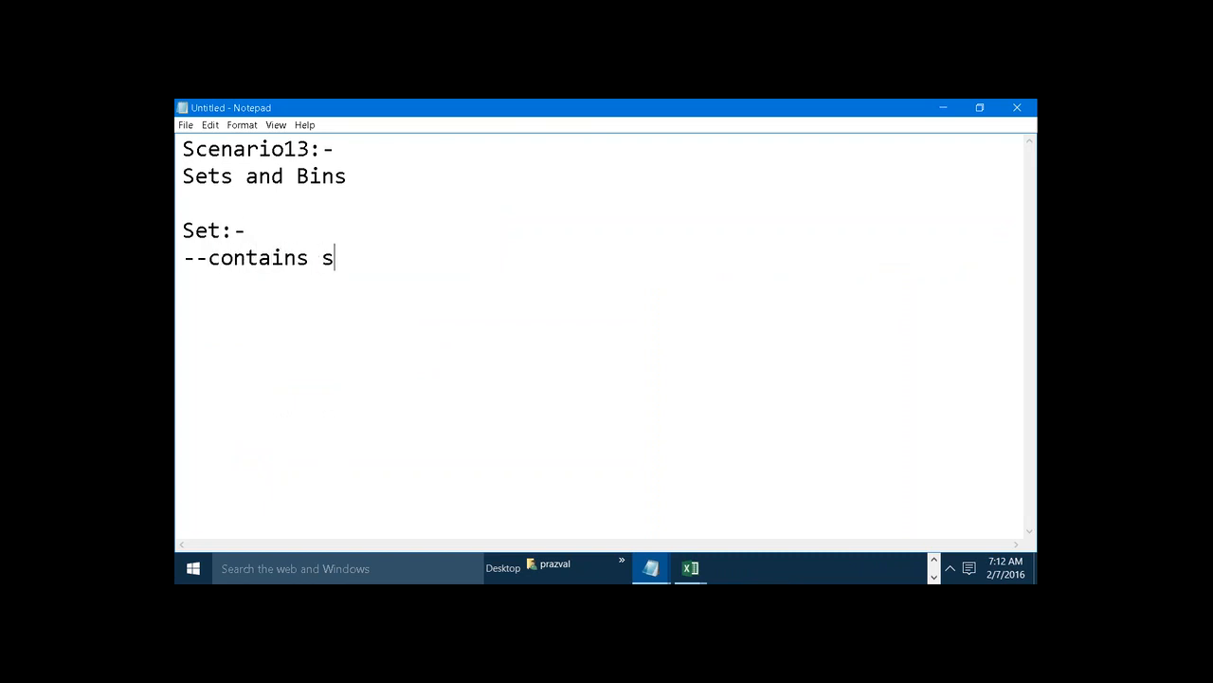
type("ubset of dat")
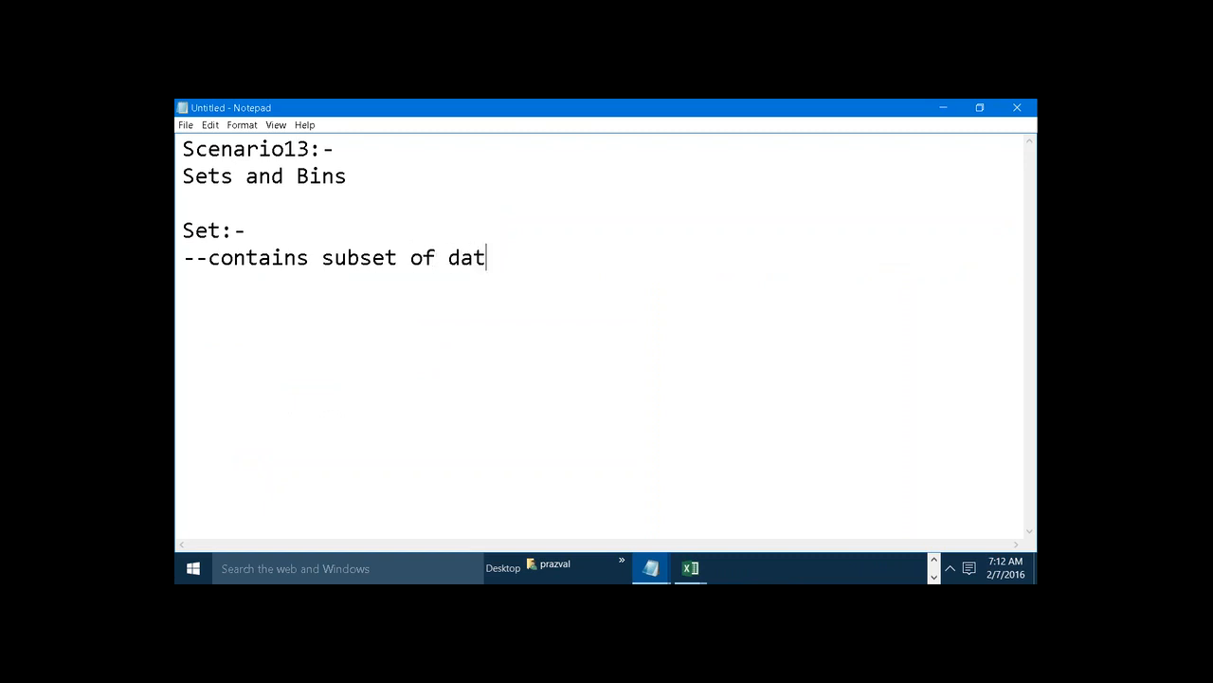
type("a")
key("Return")
Step: Add a "Types:-" section with the count 2 and the entries "1)Constant Set" and "2)Computed Set"
key("Return")
type("Types:-")
key("Return")
type("2")
key("Return")
key("Return")
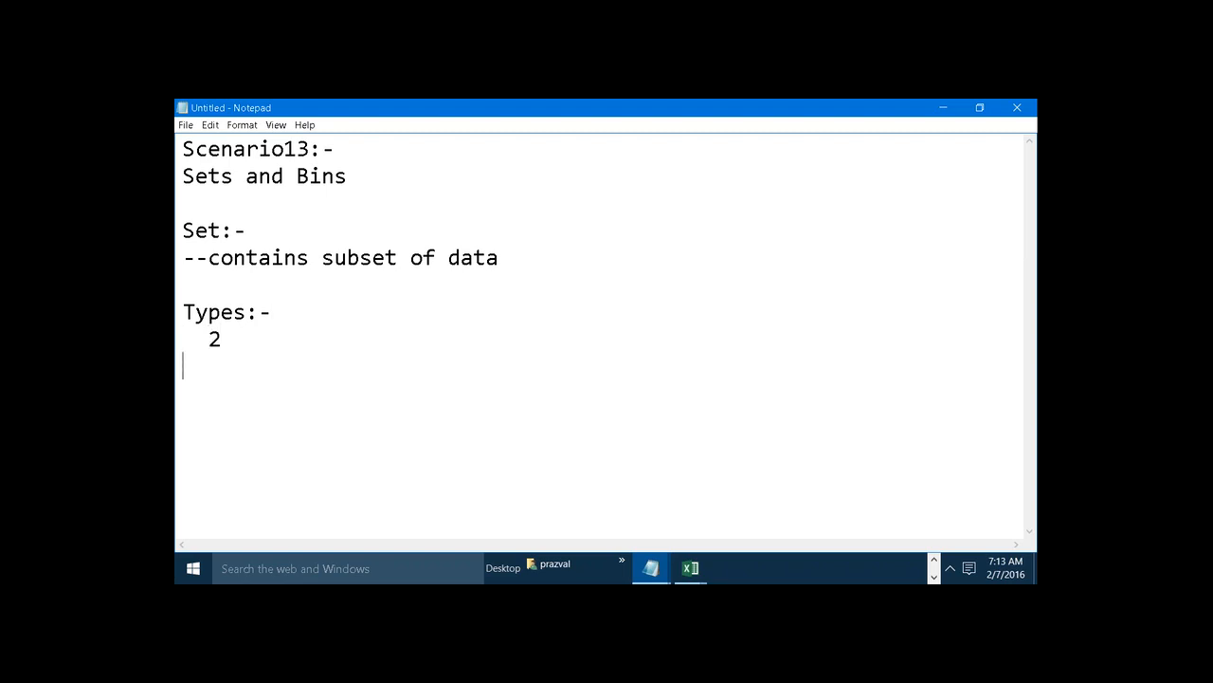
type("1)Constan")
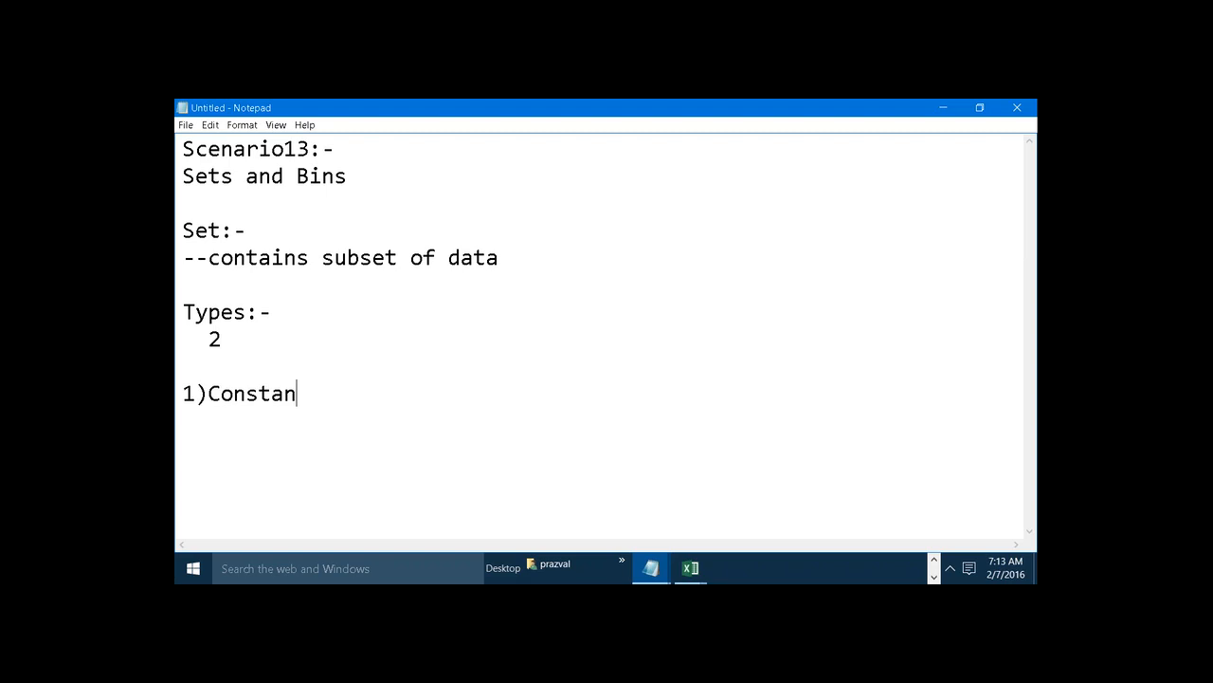
type("t Set    2)Co")
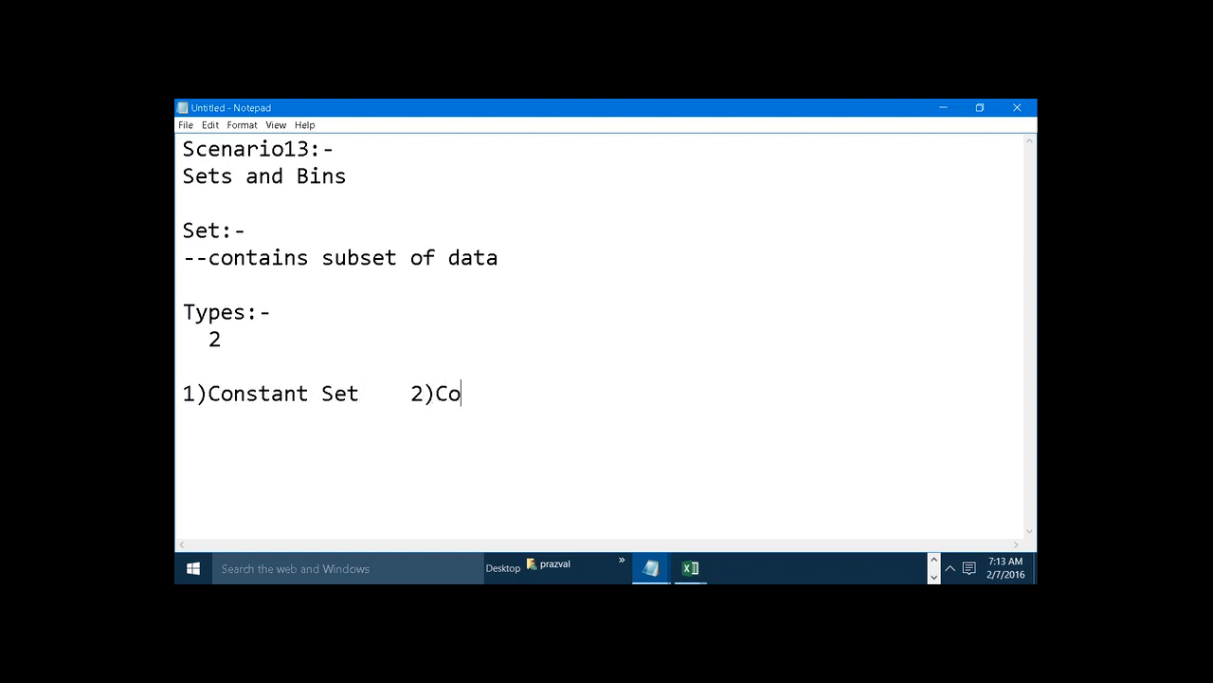
type("mputed ")
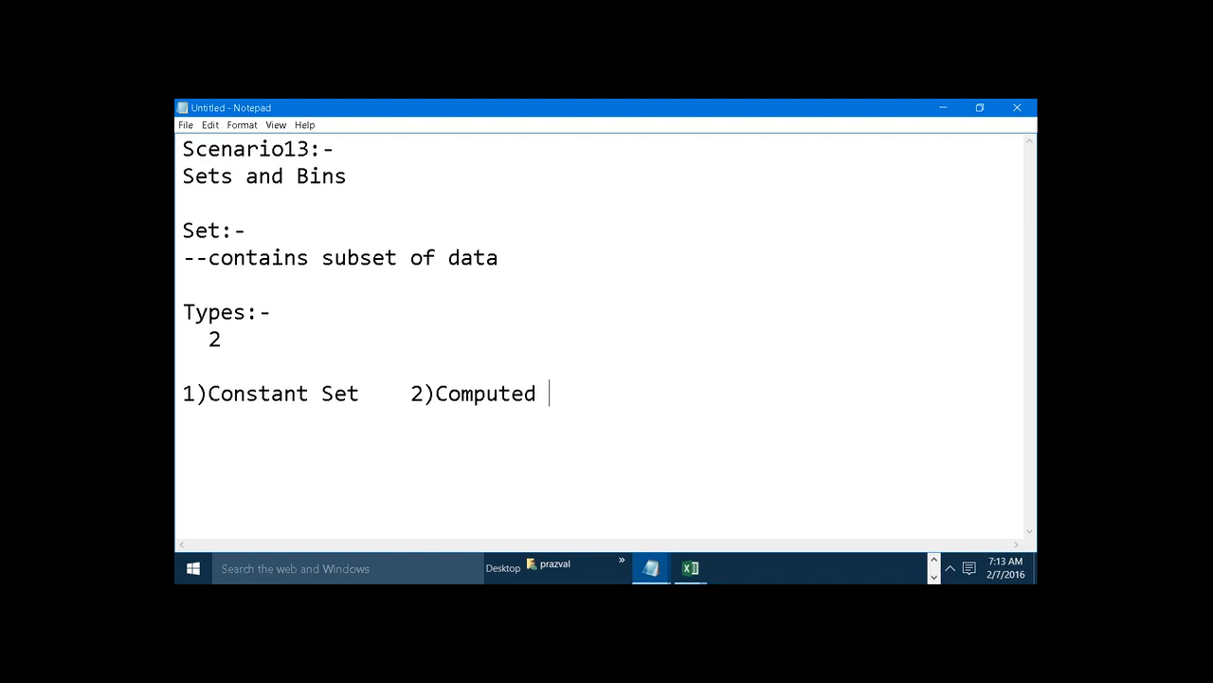
type("Set")
Step: Put "2)Computed Set" on its own line below "1)Constant Set", aligned without leading spaces
left_click(370, 389)
key("Return")
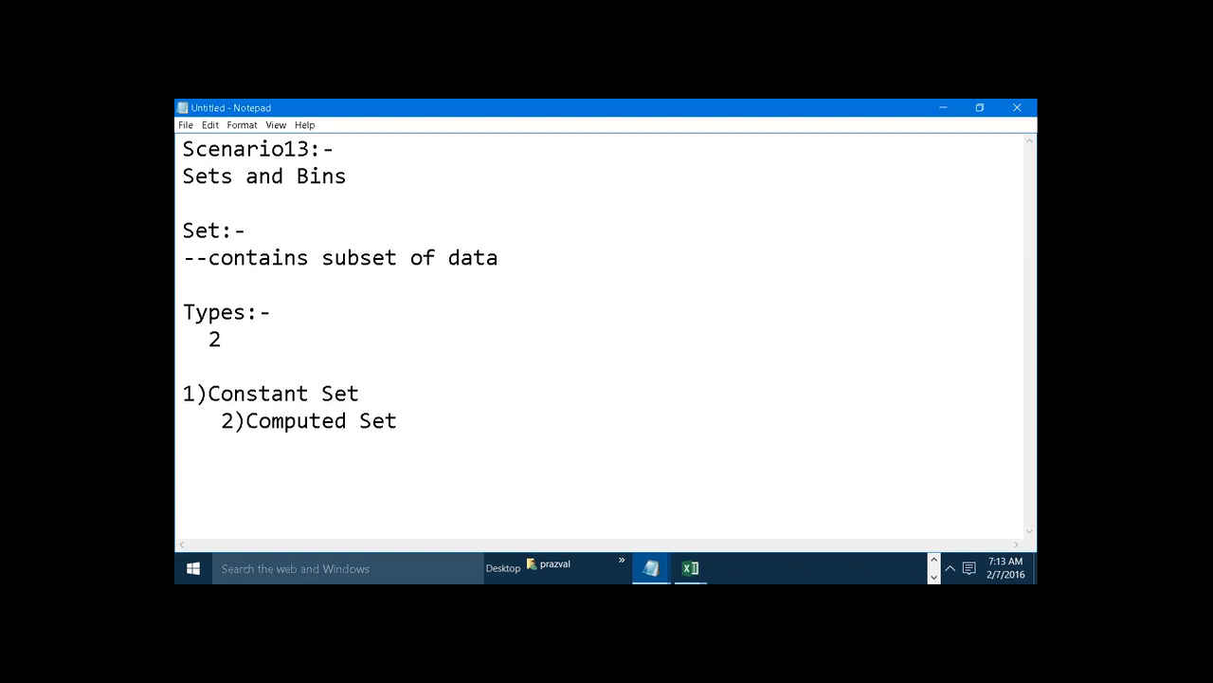
key("Delete")
key("Delete")
key("Delete")
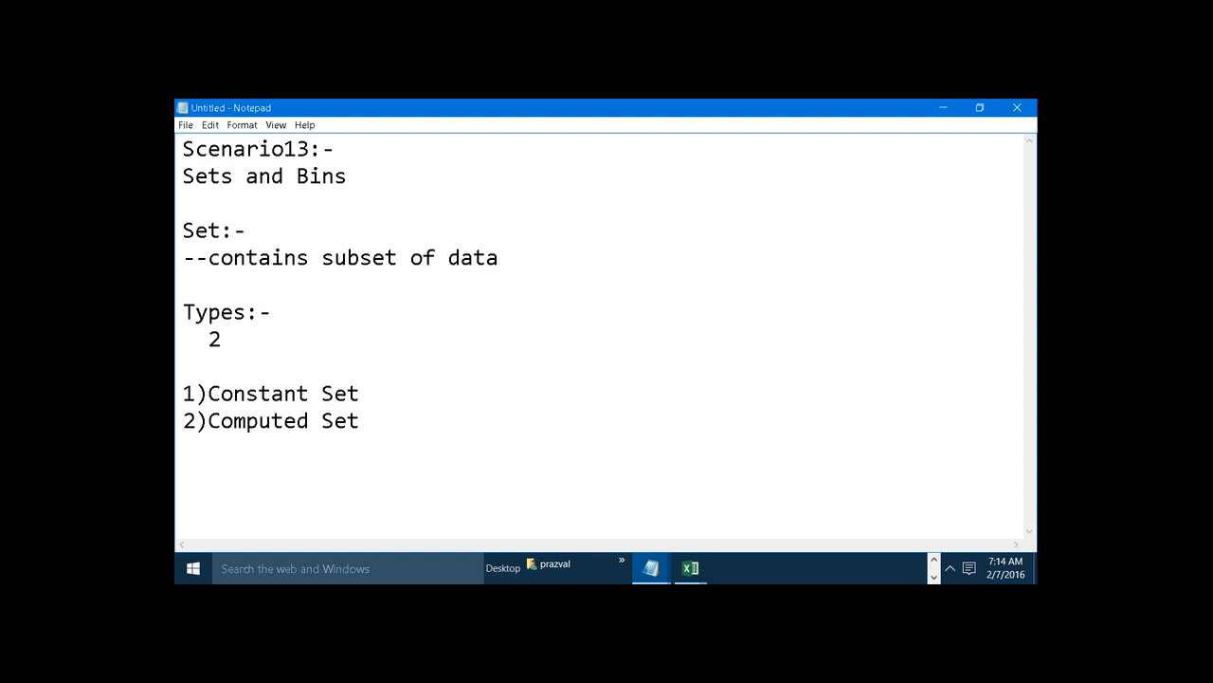
Step: Add "Task1:-" below the set types with the line "Top 10 customers based on sales and their profit contribution"
left_click(394, 423)
key("Return")
key("Return")
type("t")
key("BackSpace")
type("Task1:-")
key("Return")
type("Top 10 cus")
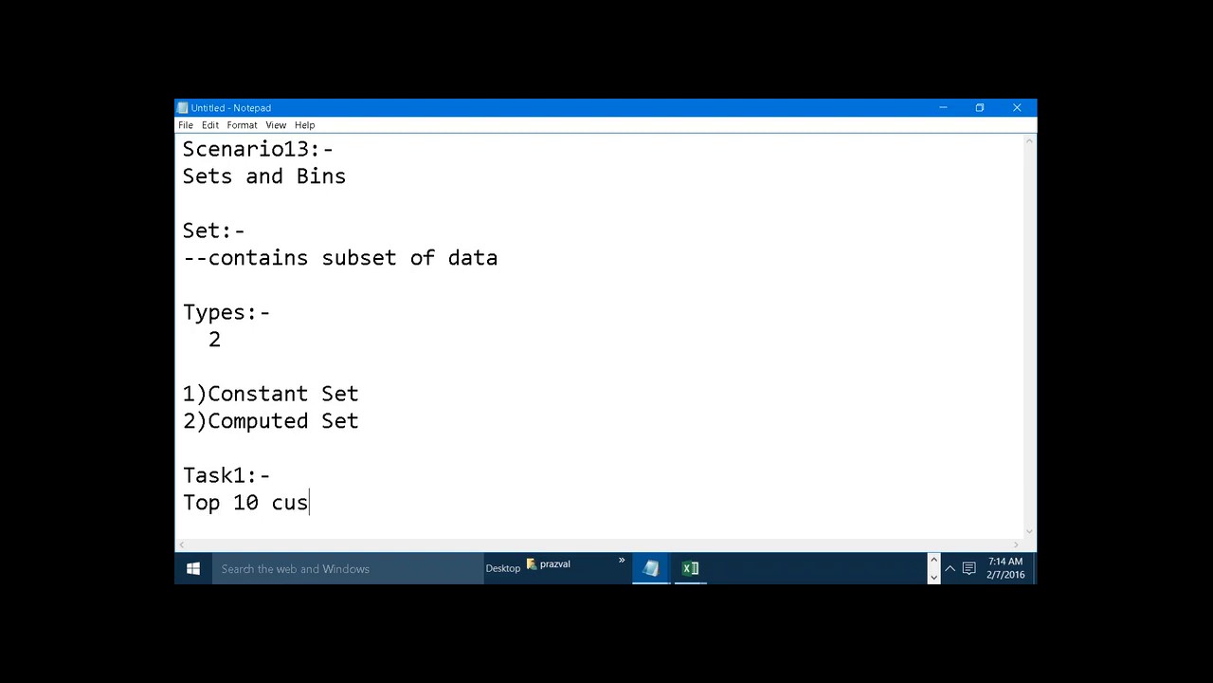
type("tomers based ")
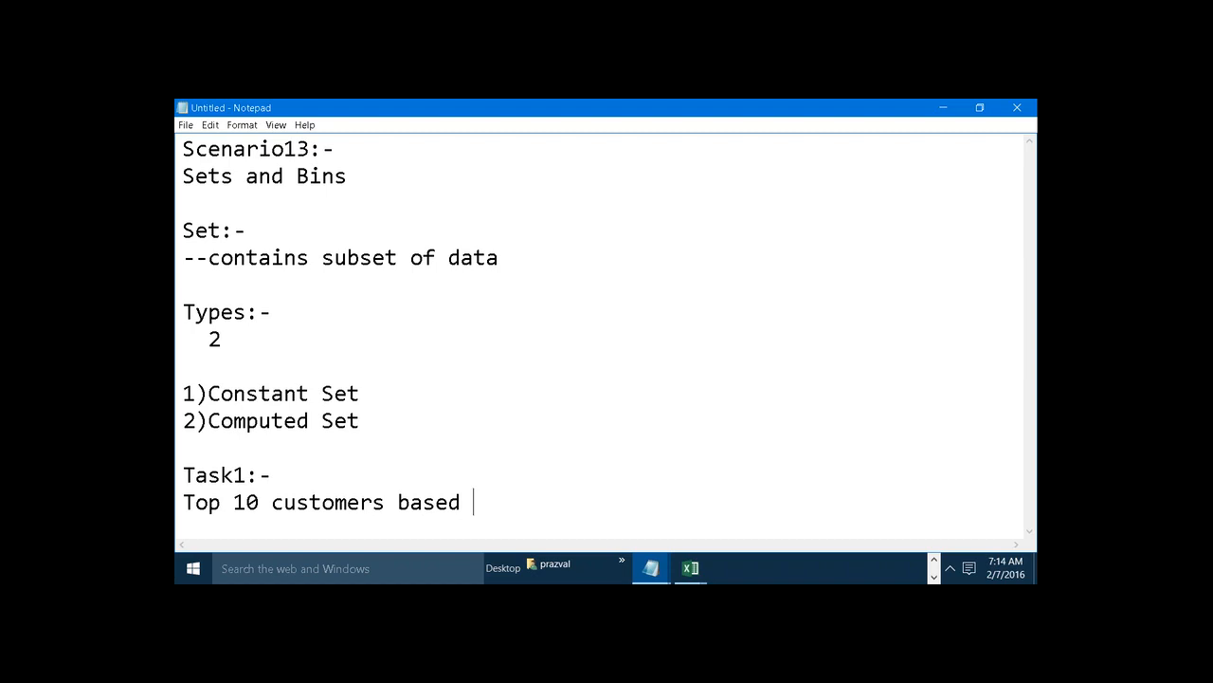
type("on sales and th")
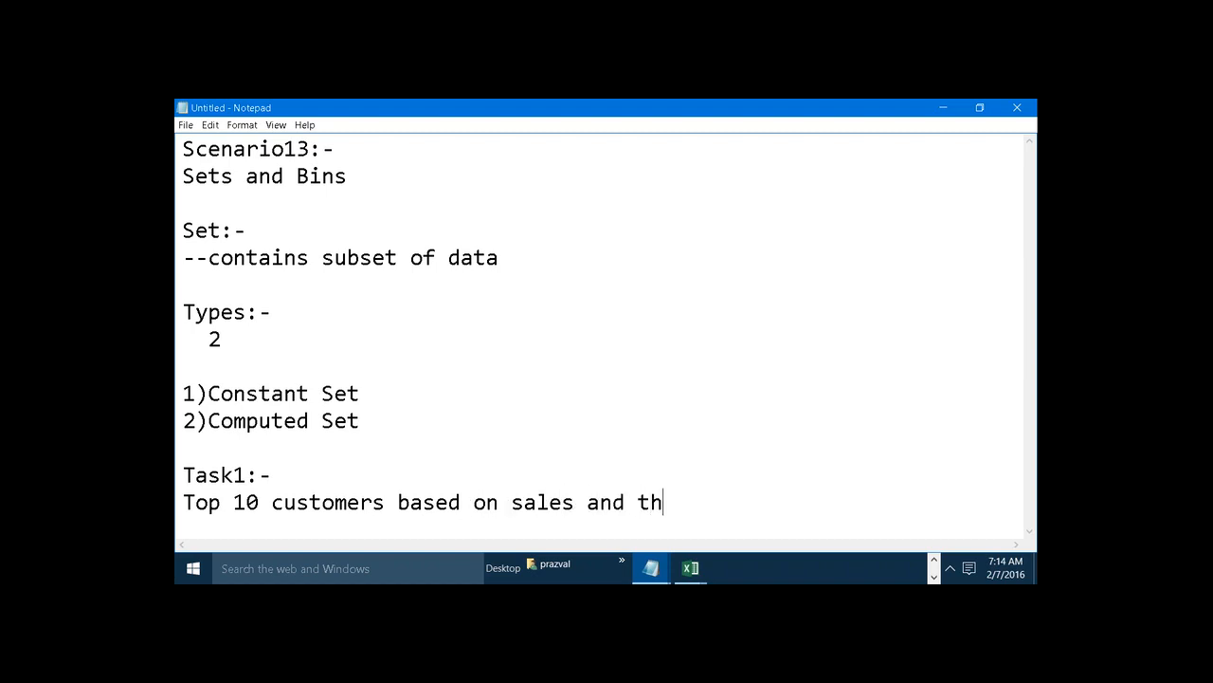
type("eir profit con")
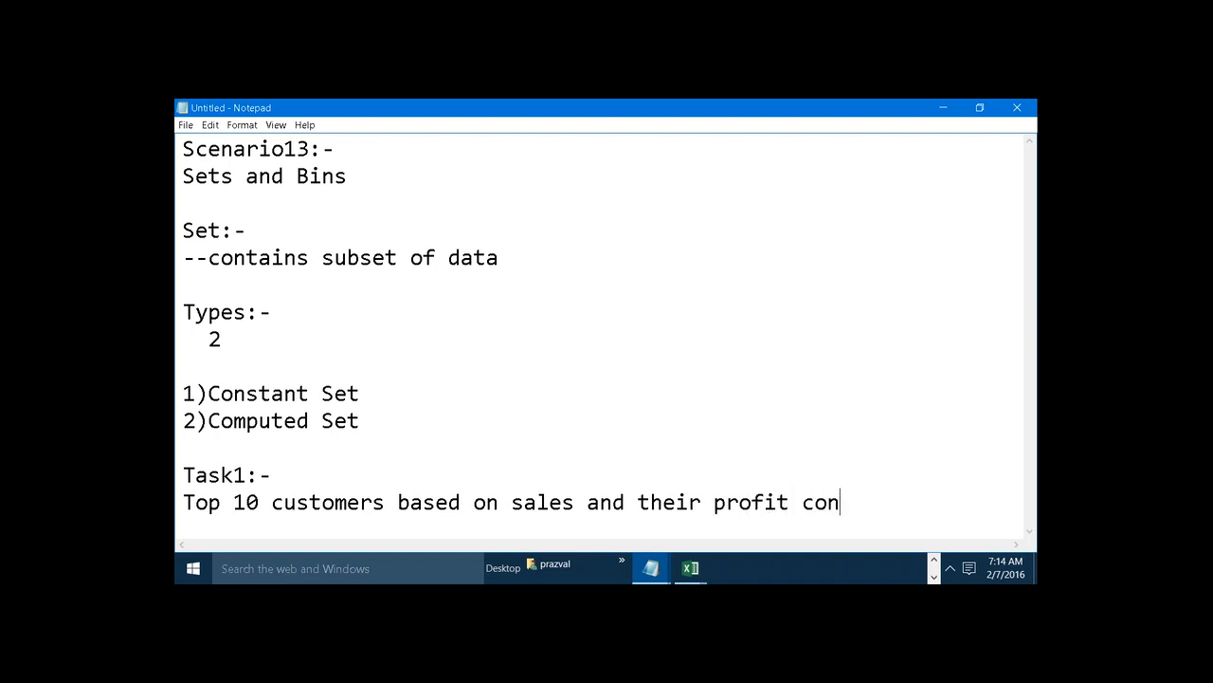
type("tribution")
Step: Switch to the Book1 workbook in Tableau and create a new worksheet using the Sample - Superstore data source
left_click(933, 559)
mouse_move(887, 567)
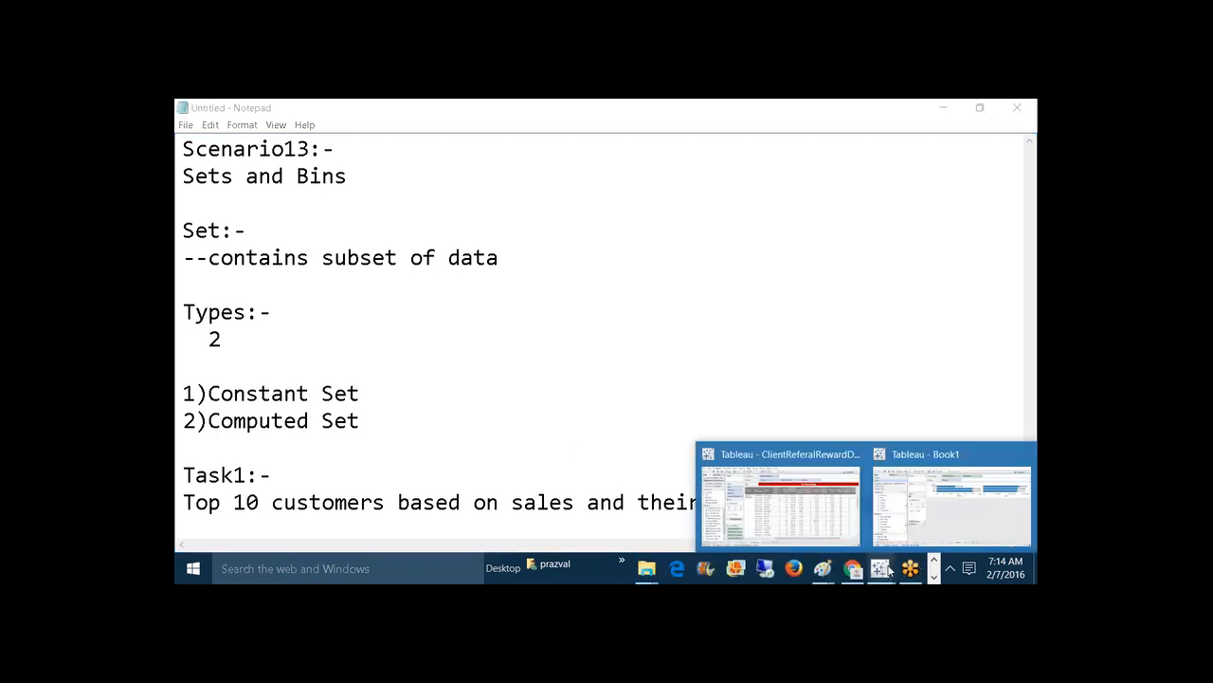
left_click(916, 512)
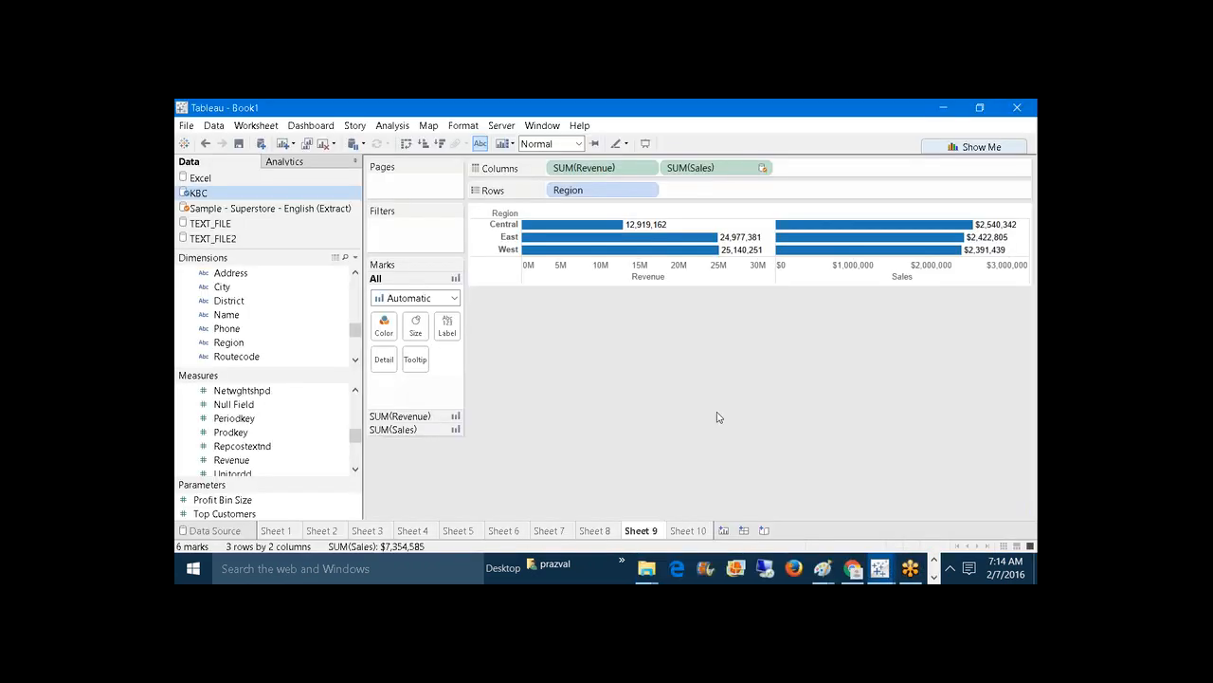
left_click(732, 534)
left_click(298, 208)
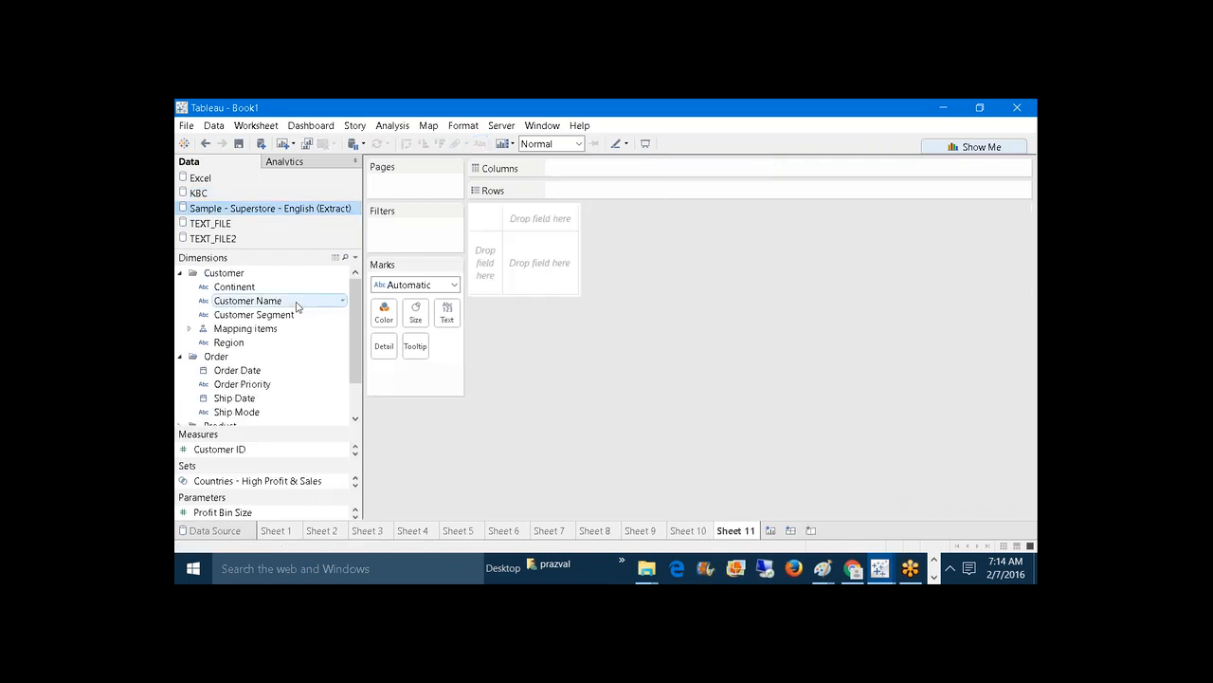
Step: Filter the new sheet by Customer Name to the top 10 by sum of Sales
left_click_drag(297, 306, 417, 235)
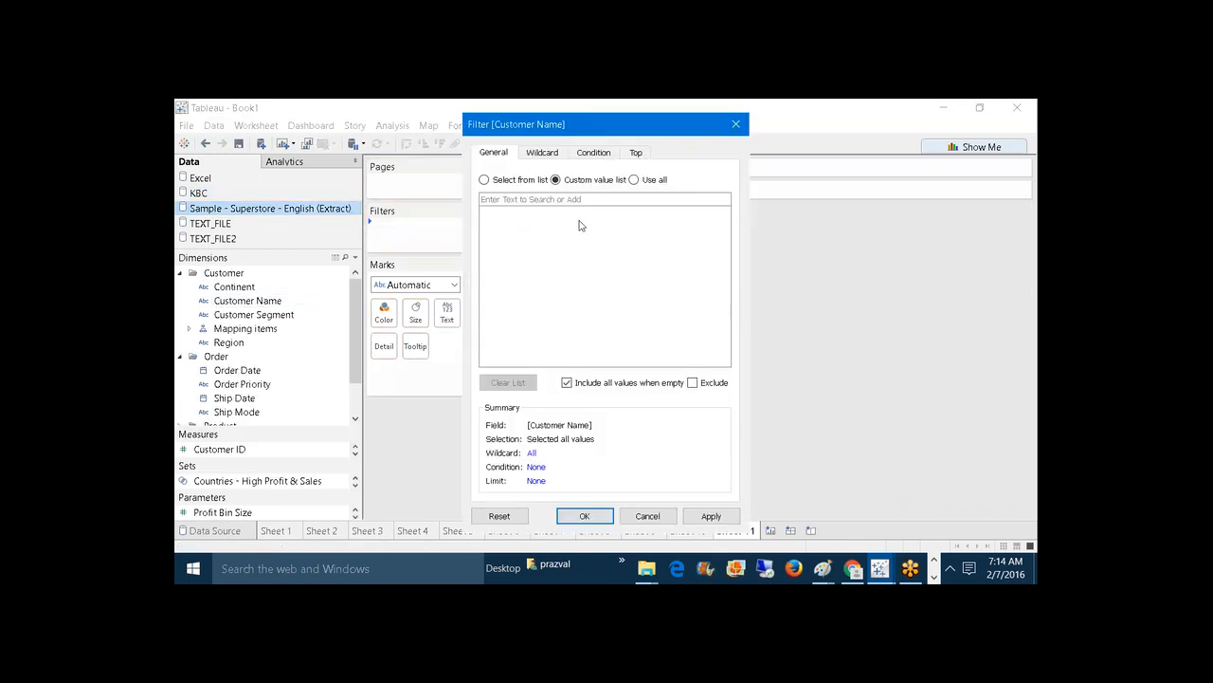
left_click(636, 153)
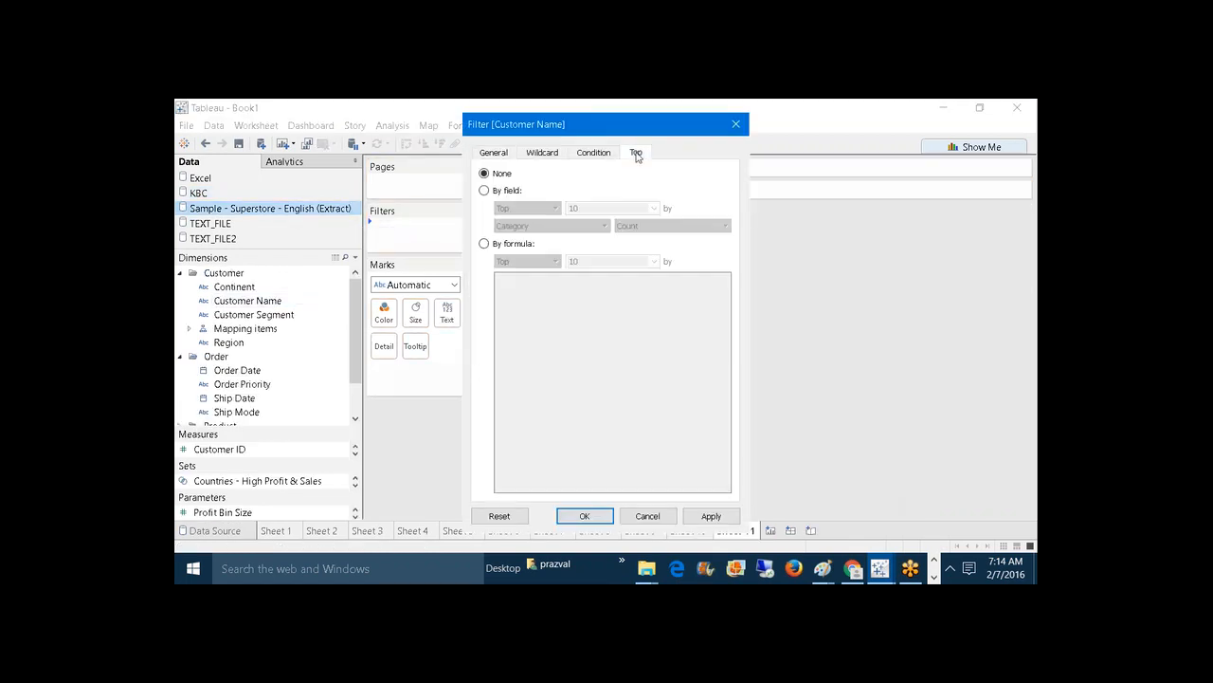
left_click(484, 190)
left_click(551, 227)
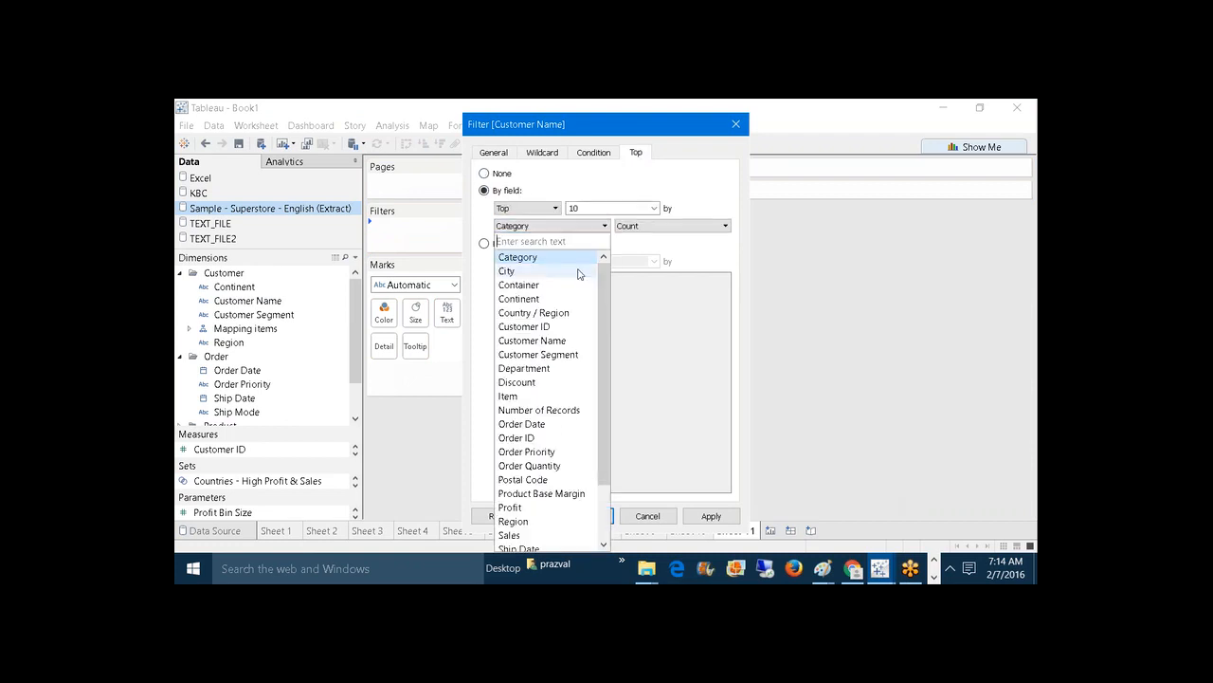
scroll(580, 274, "down", 2)
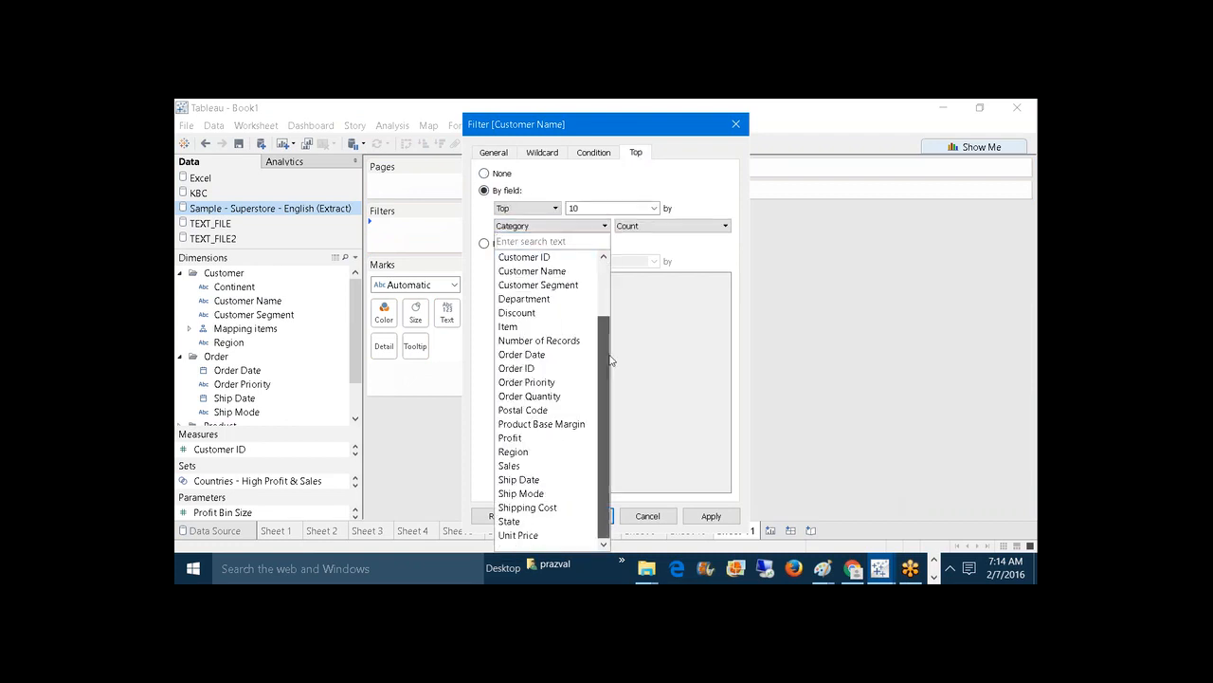
left_click(515, 466)
left_click(711, 516)
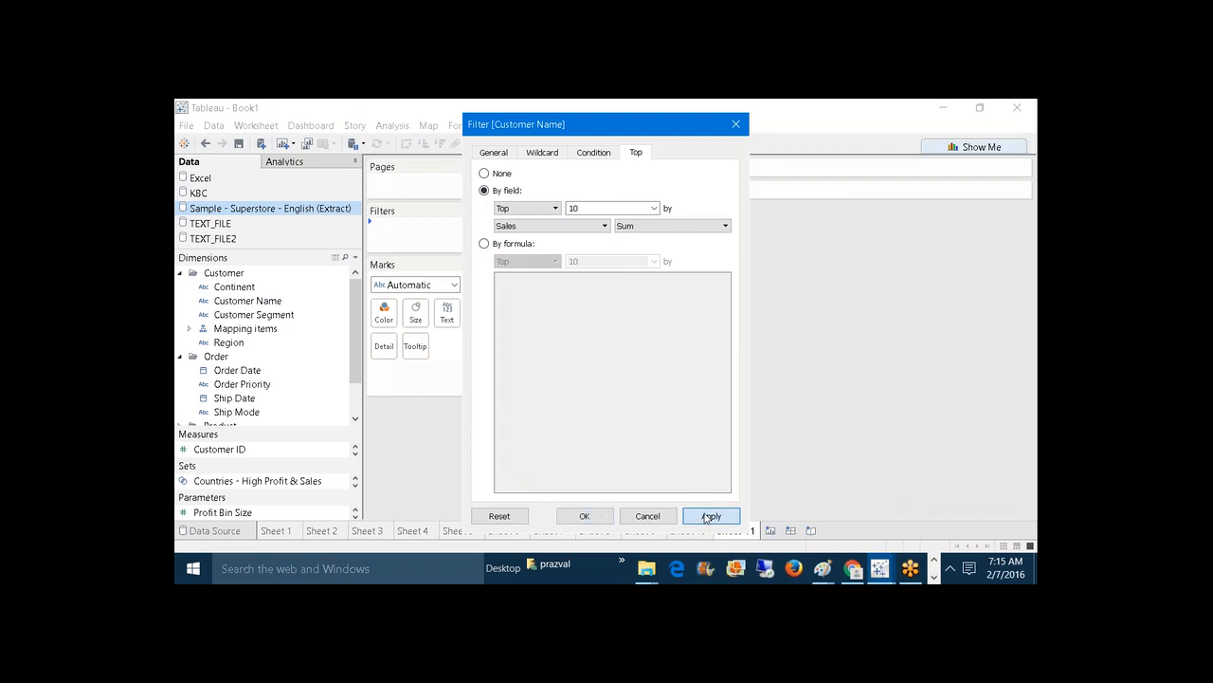
left_click(609, 520)
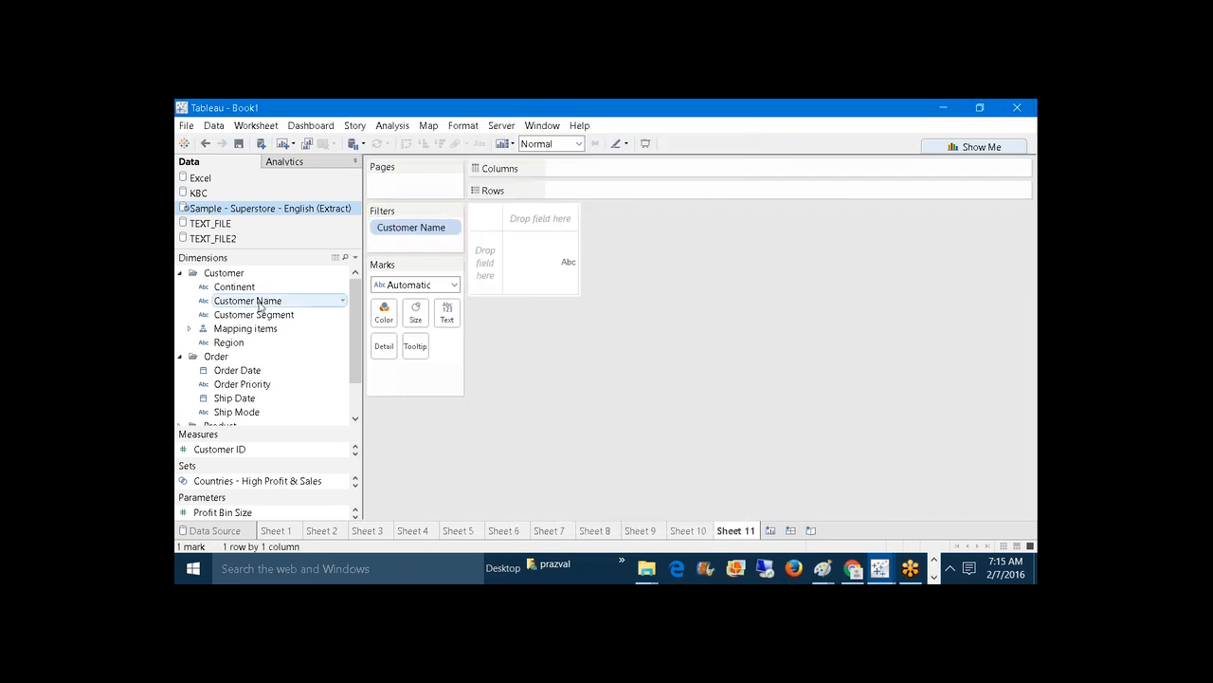
Step: Place Customer Name on the rows and Profit on the columns, and show mark labels on the bars
mouse_move(260, 304)
left_mouse_down()
mouse_move(583, 208)
mouse_move(558, 191)
left_mouse_up()
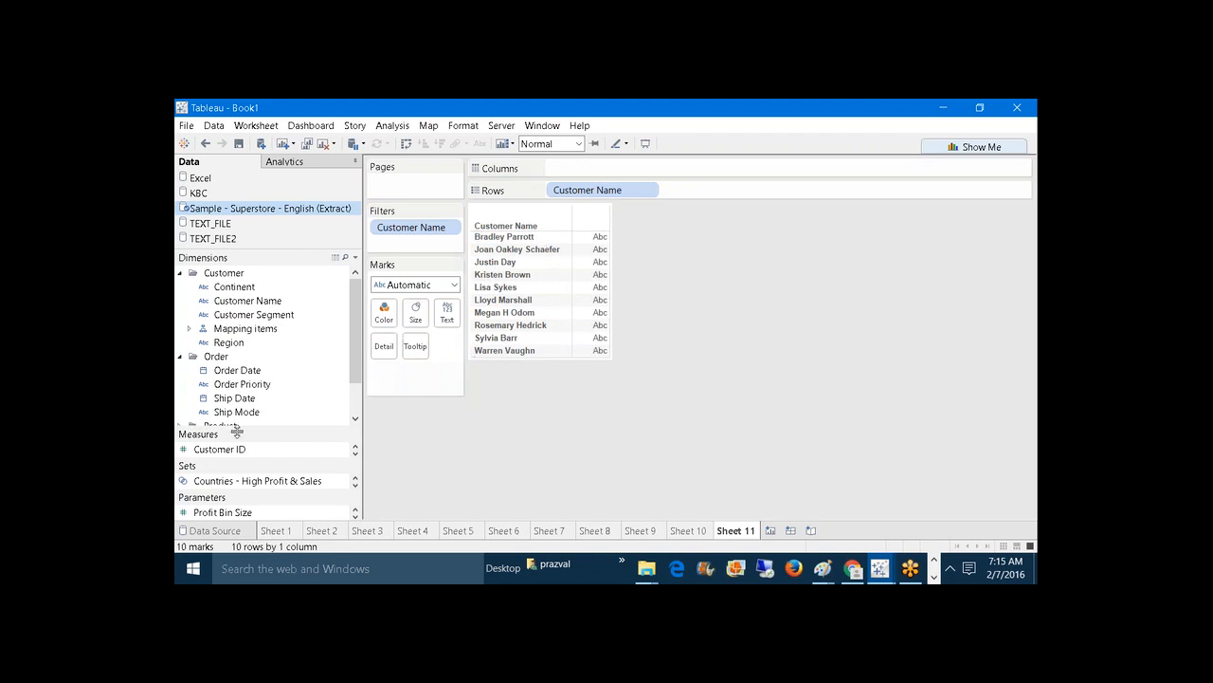
left_click_drag(237, 431, 242, 317)
left_click_drag(205, 403, 585, 168)
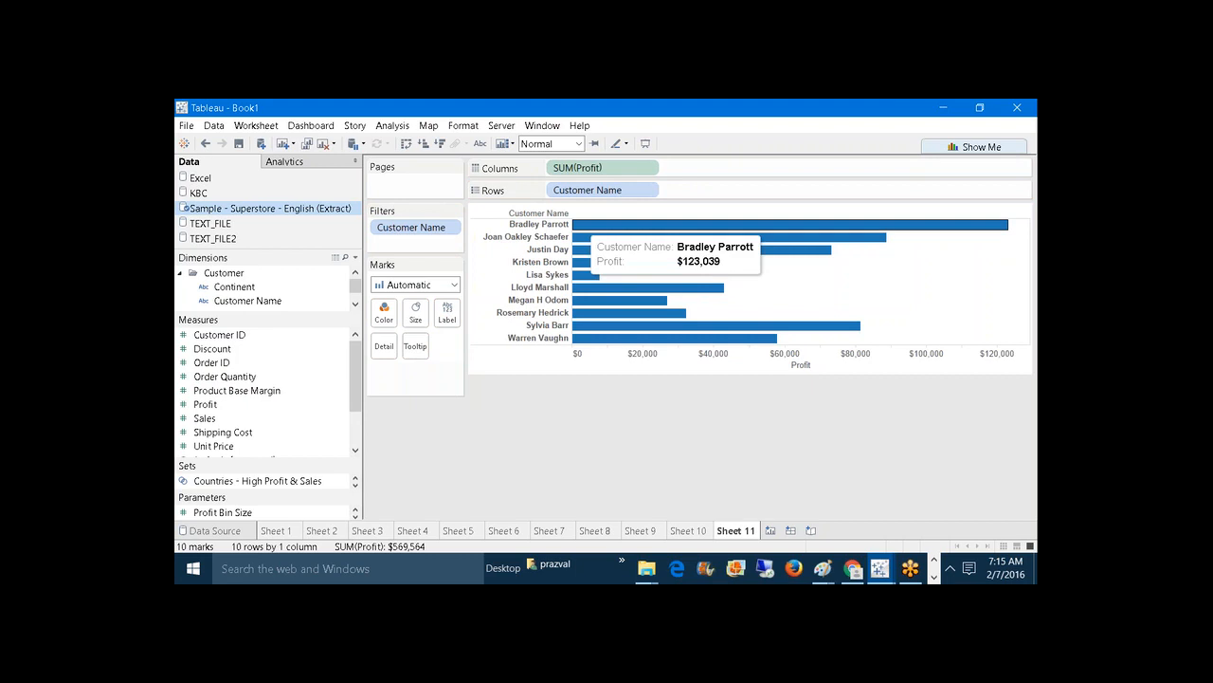
left_click(481, 145)
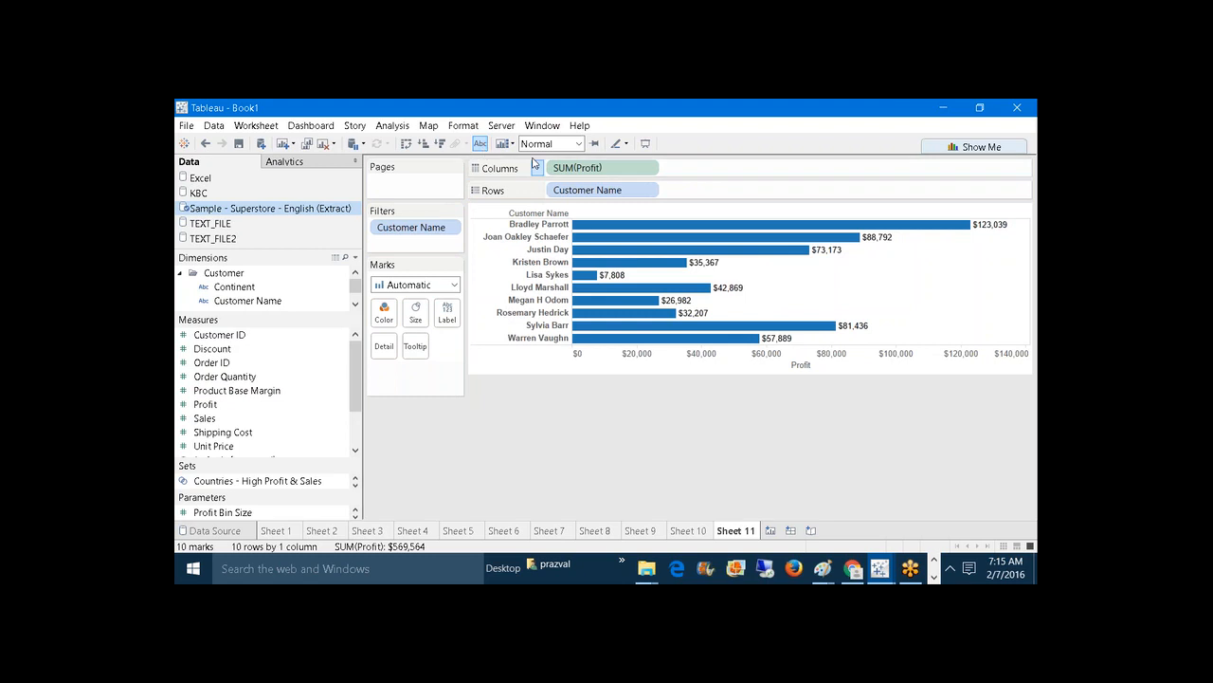
Step: Add a new worksheet and start a set on Customer Name with the name Top10Cust
left_click(764, 531)
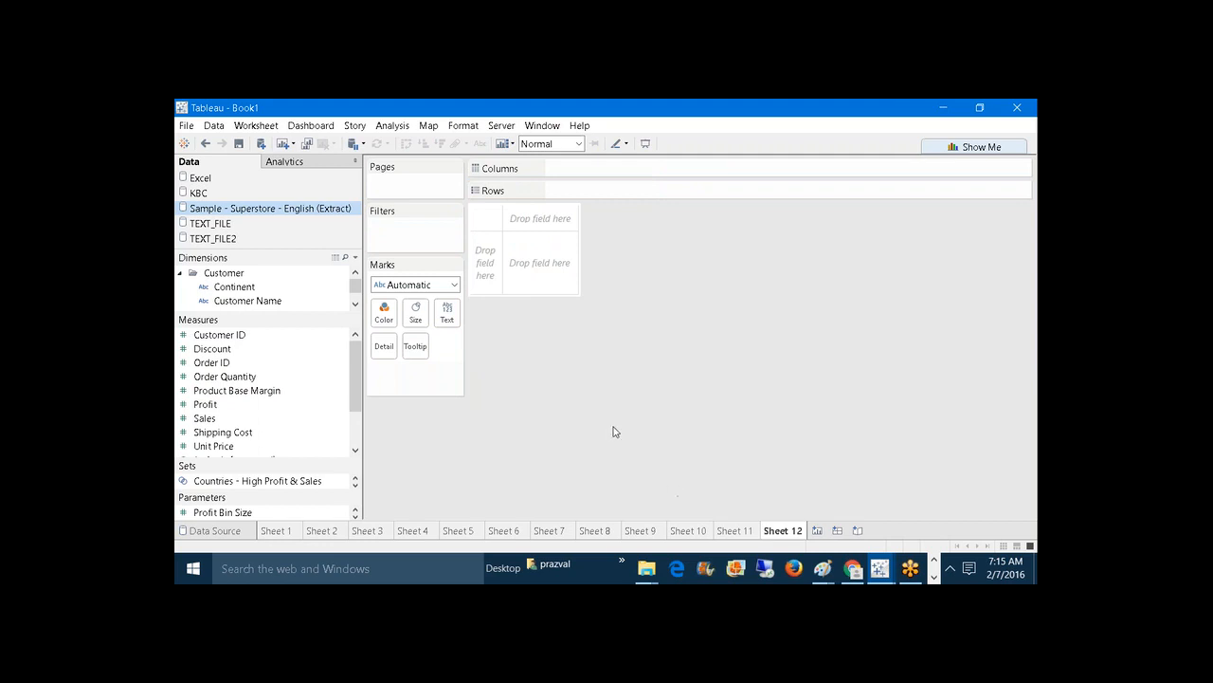
left_click_drag(323, 319, 322, 408)
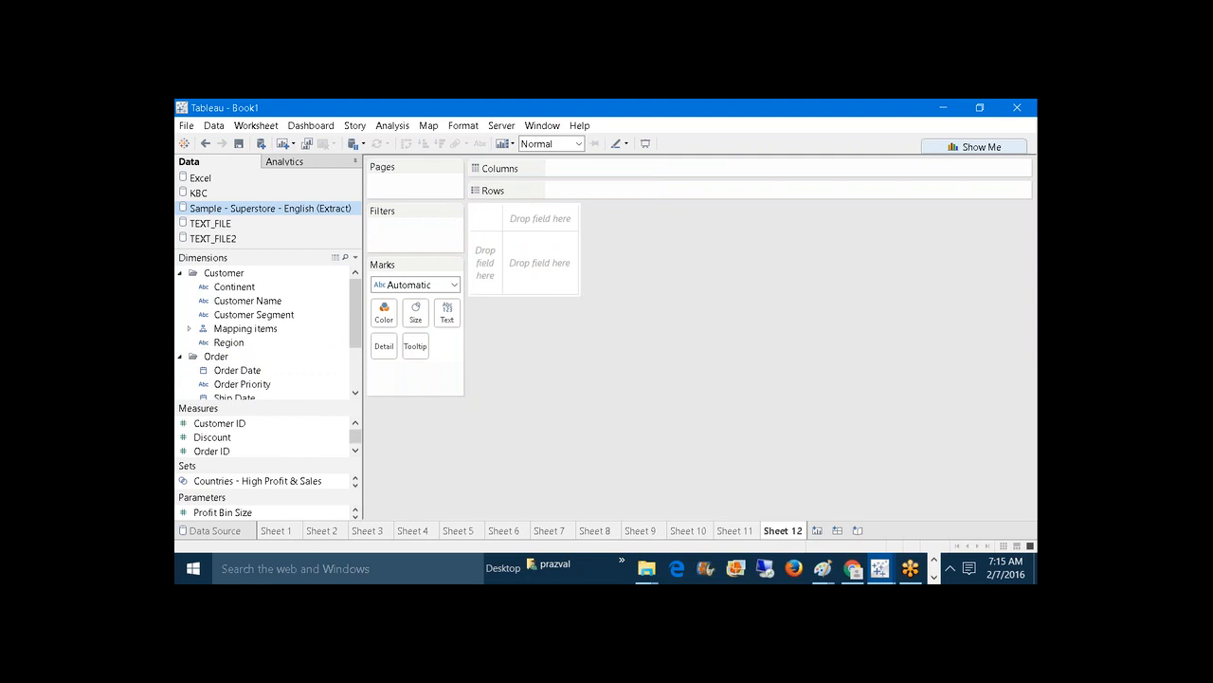
right_click(285, 304)
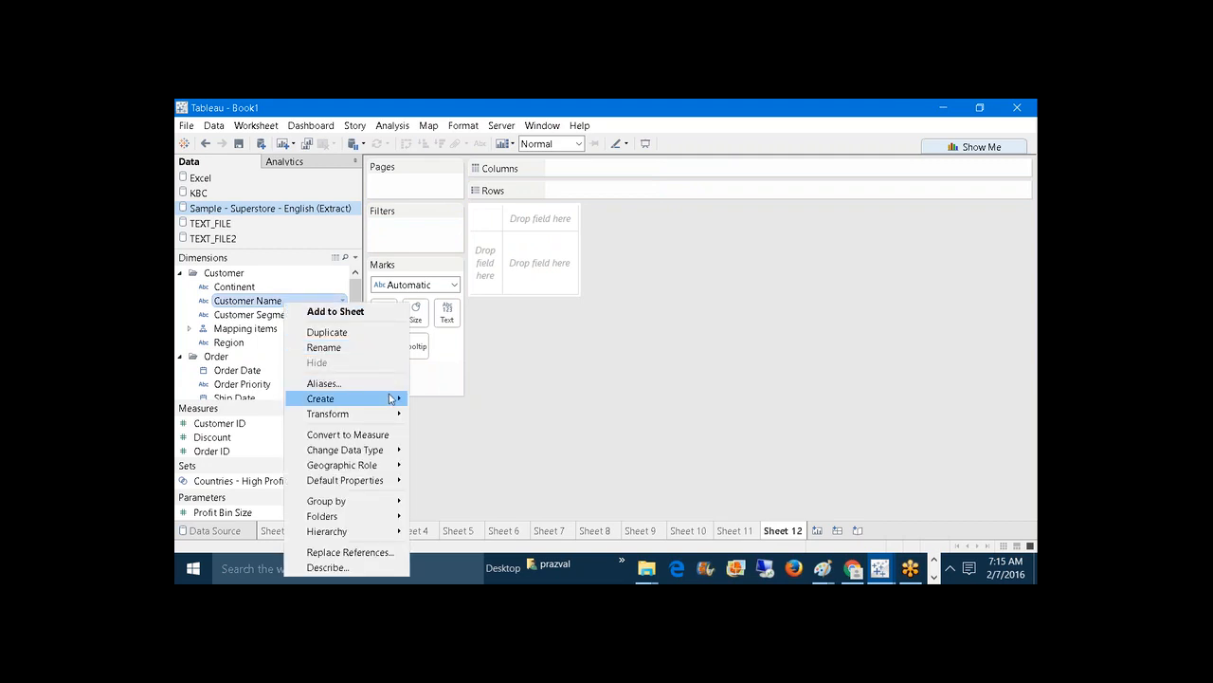
mouse_move(391, 399)
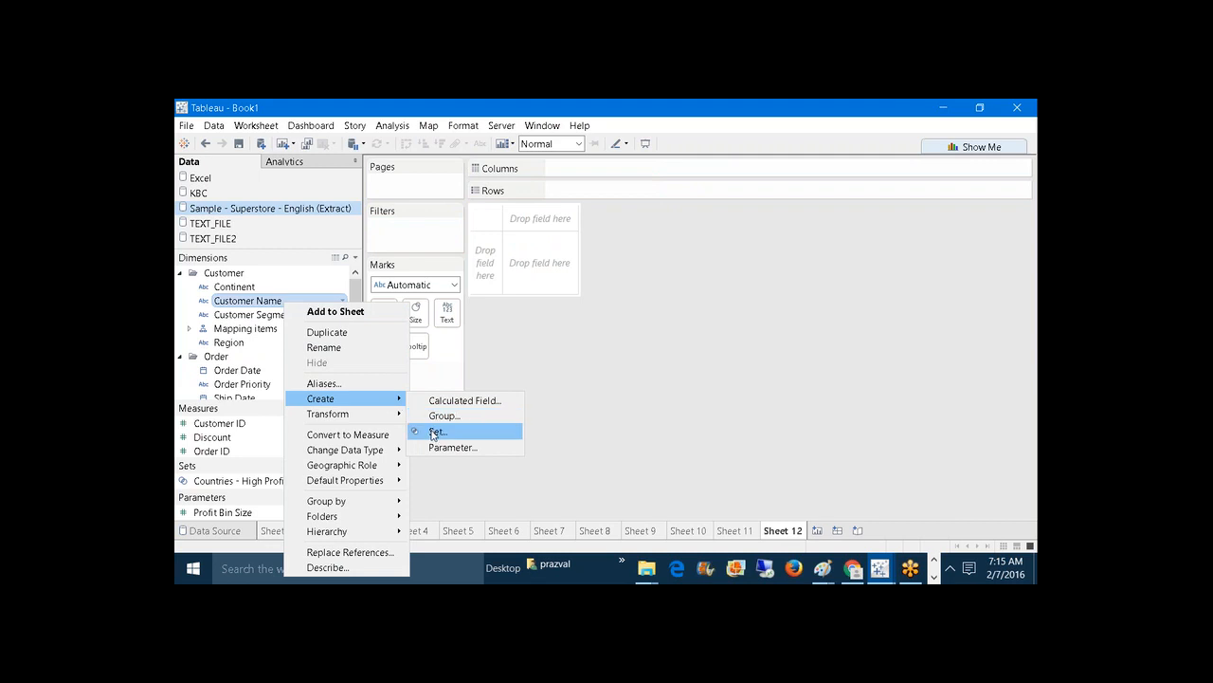
left_click(436, 432)
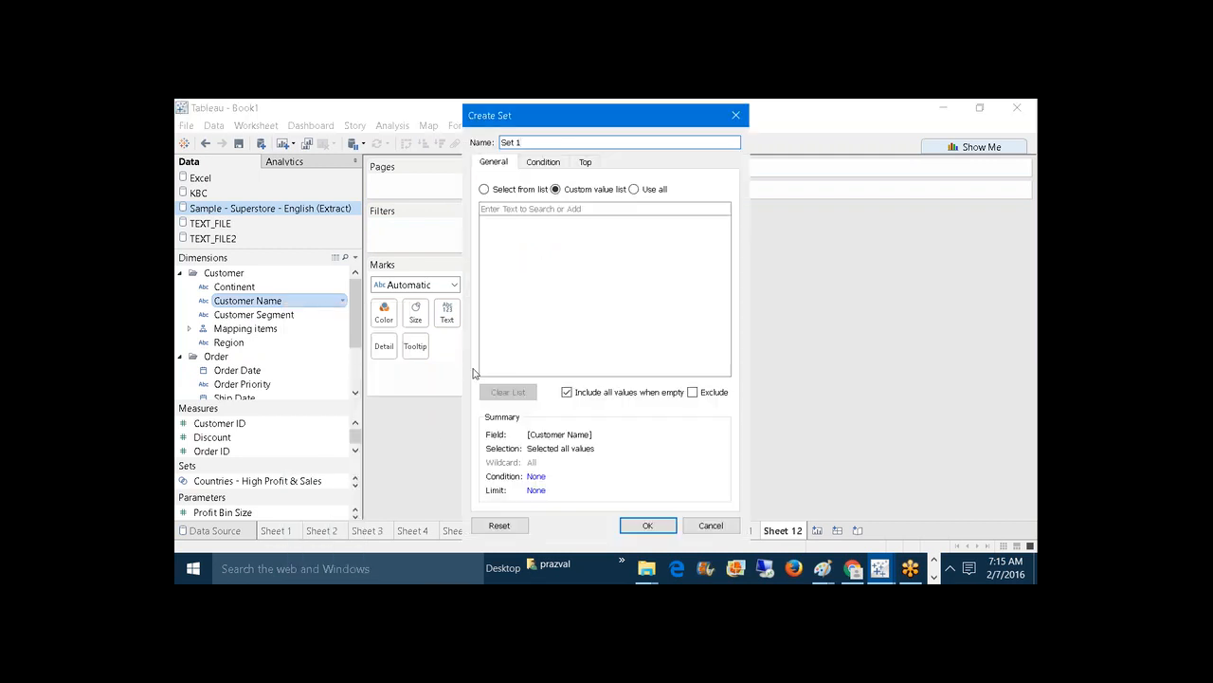
key("BackSpace")
key("BackSpace")
key("BackSpace")
key("BackSpace")
key("BackSpace")
type("Top1")
Step: Define the Top10Cust set as the top 10 by sum of Sales and create it
left_click(585, 164)
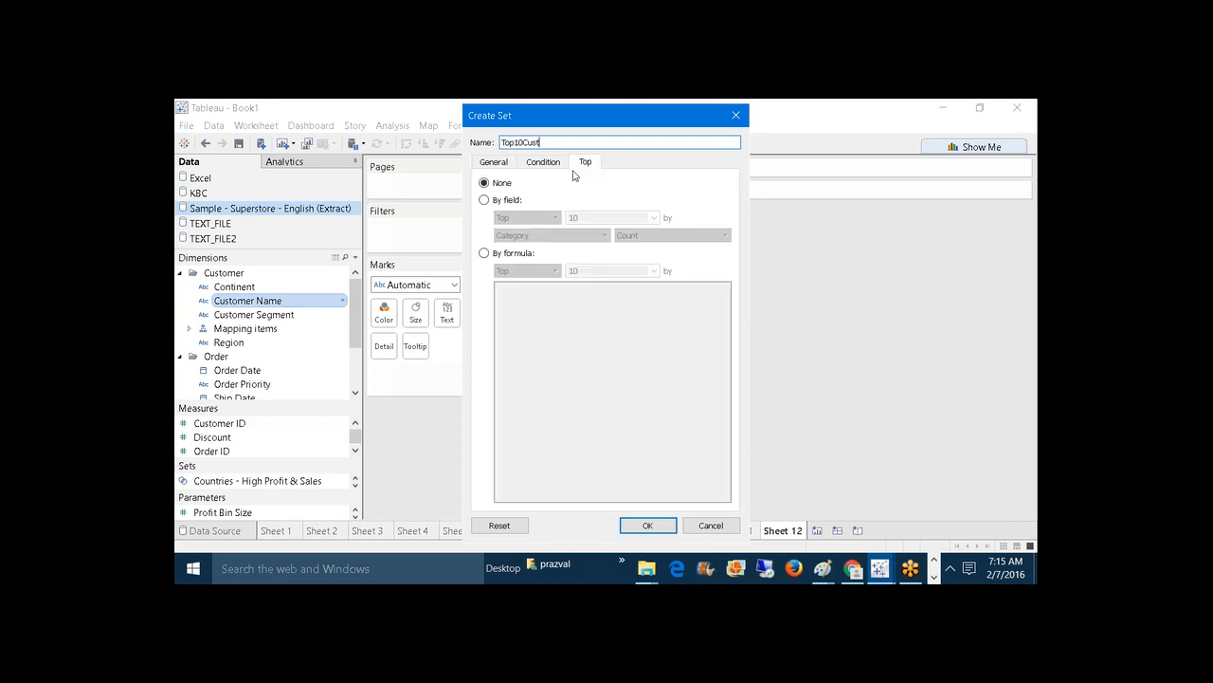
left_click(484, 201)
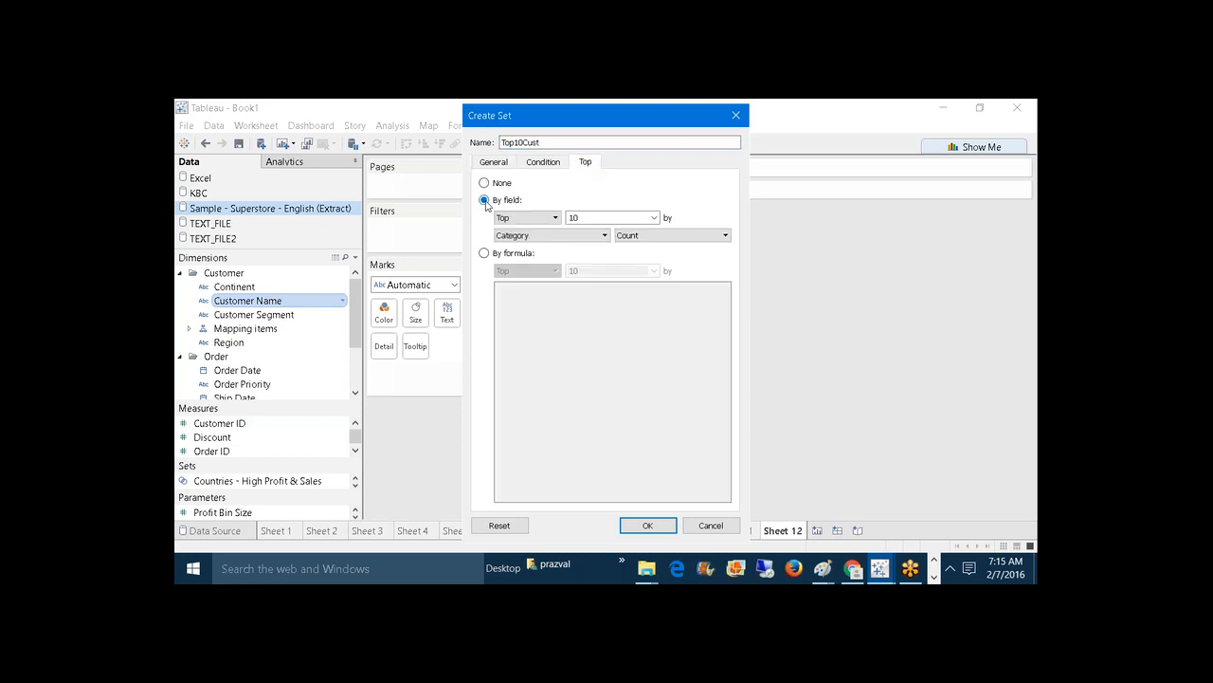
left_click(578, 235)
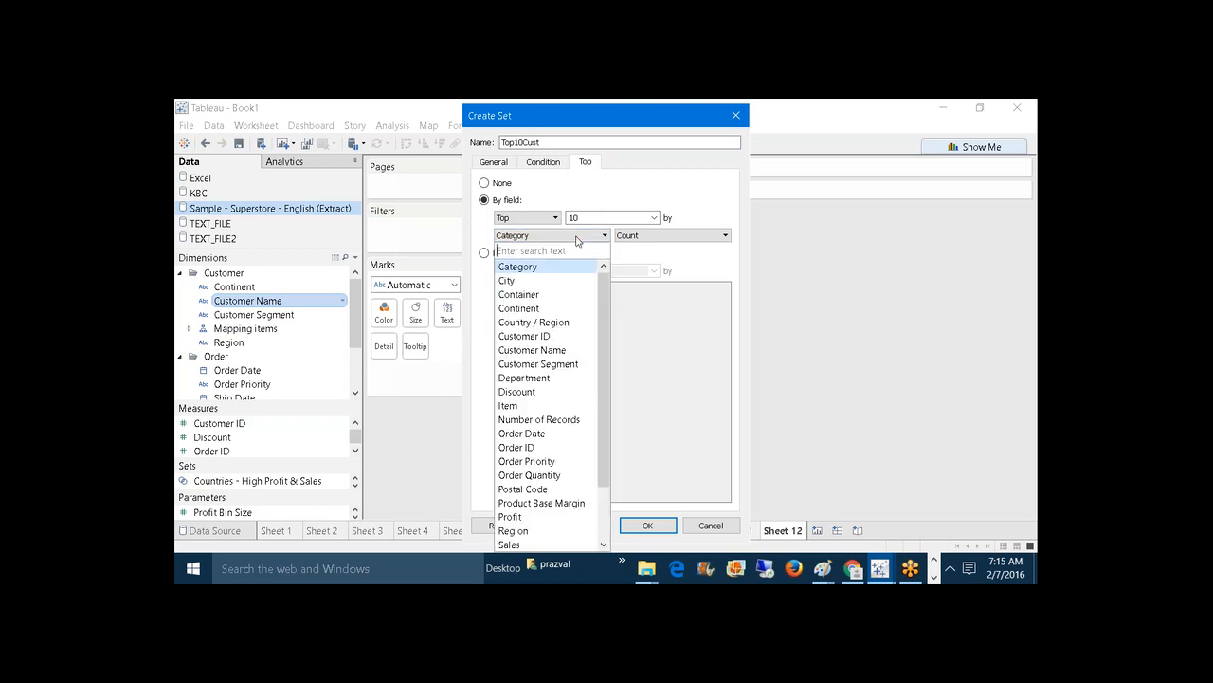
scroll(569, 427, "down", 2)
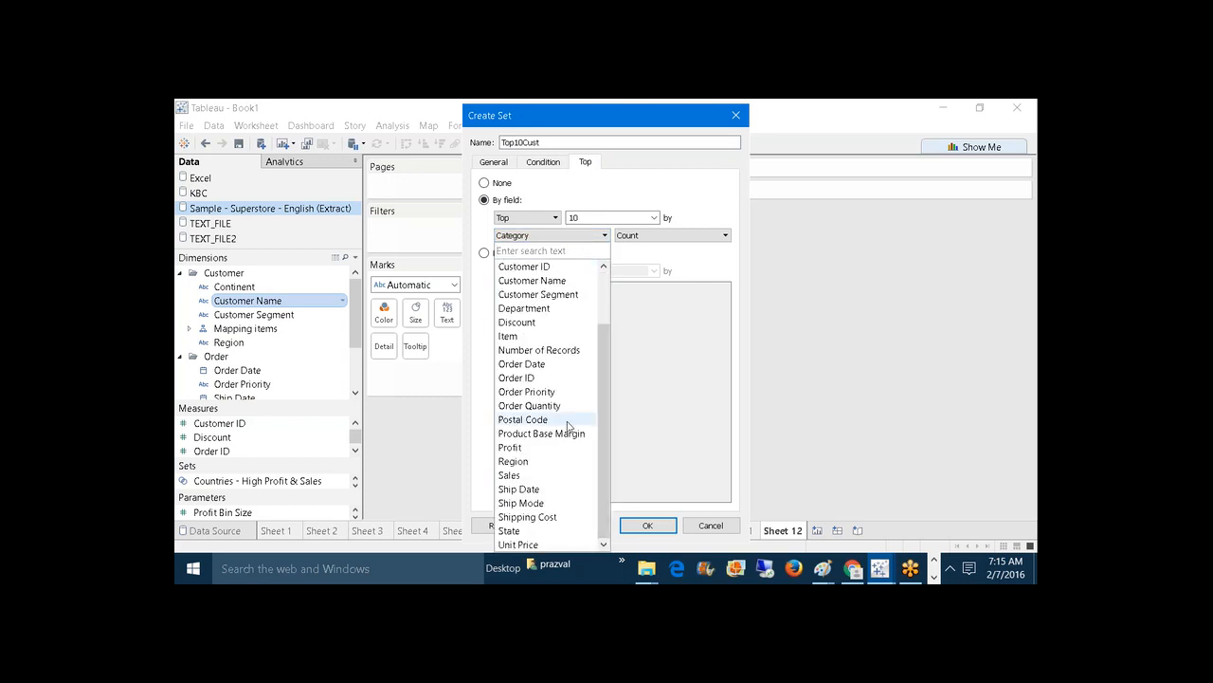
left_click(545, 475)
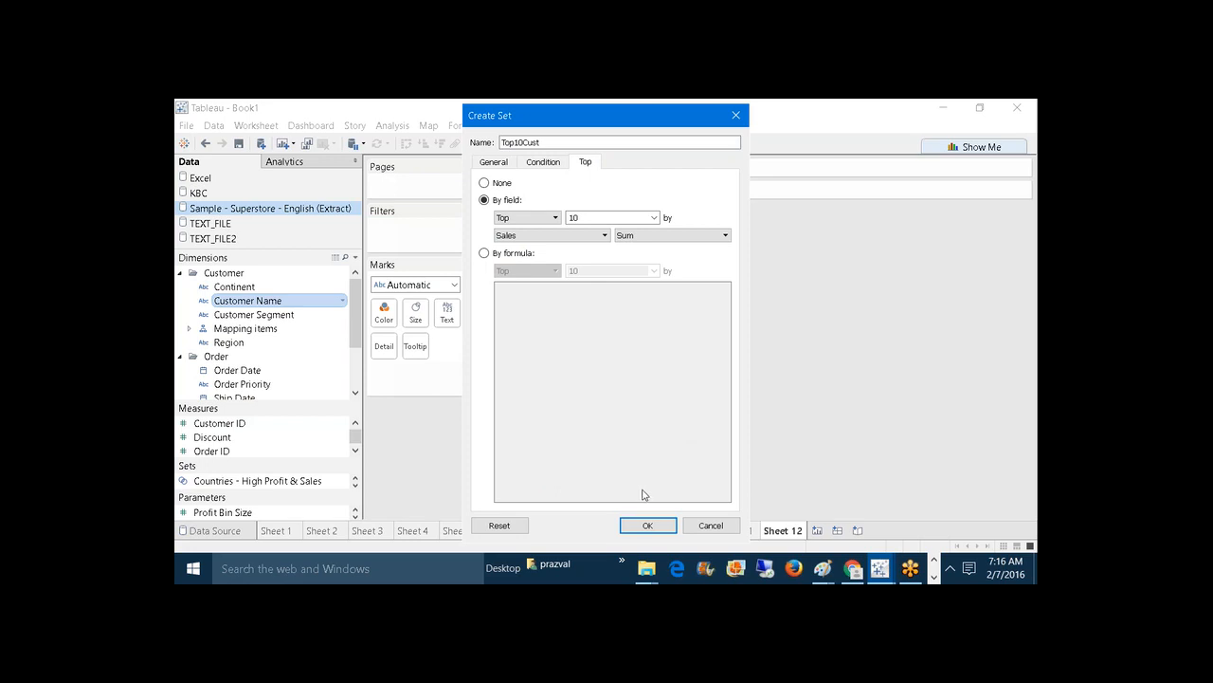
left_click(647, 524)
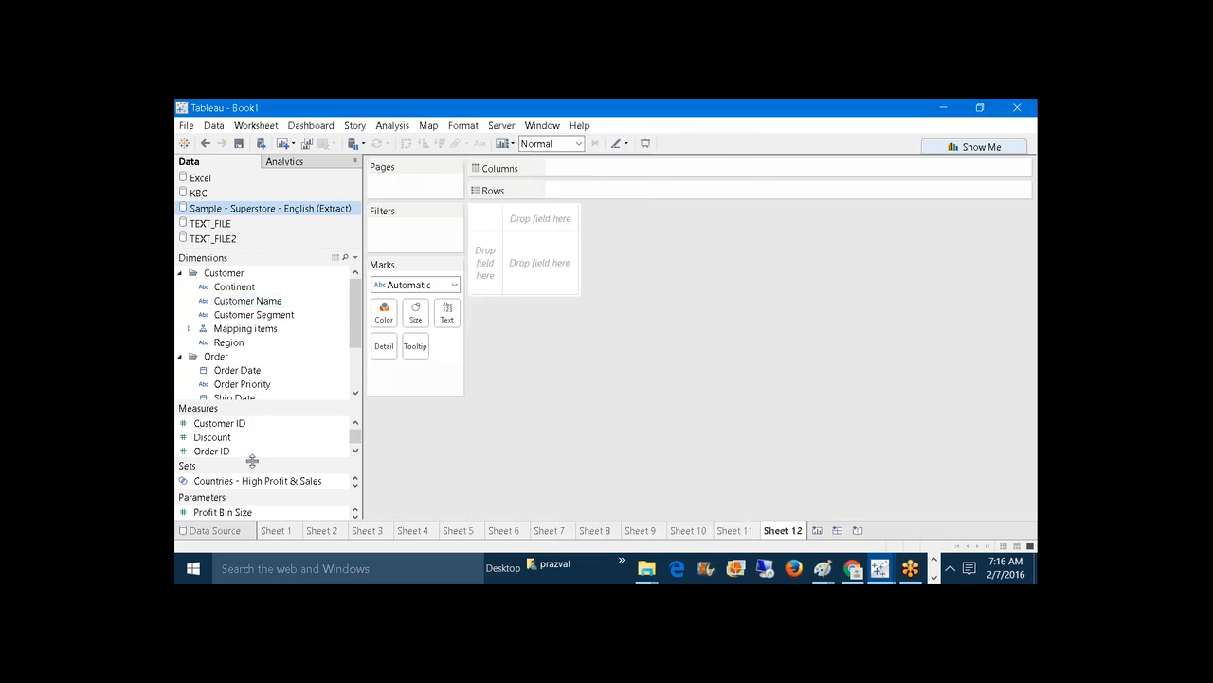
Step: Place the Top10Cust set on the rows and highlight its In and Out groups in turn
left_click_drag(252, 461, 238, 371)
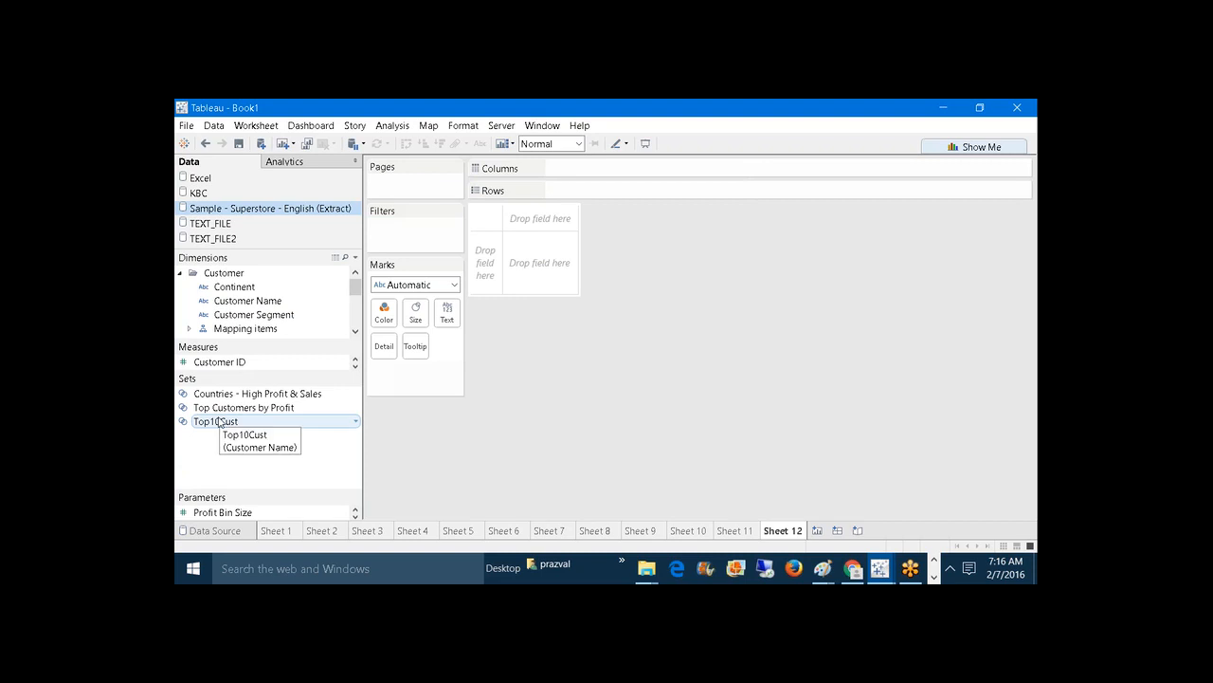
mouse_move(219, 422)
left_mouse_down()
mouse_move(355, 397)
mouse_move(601, 237)
mouse_move(607, 188)
left_mouse_up()
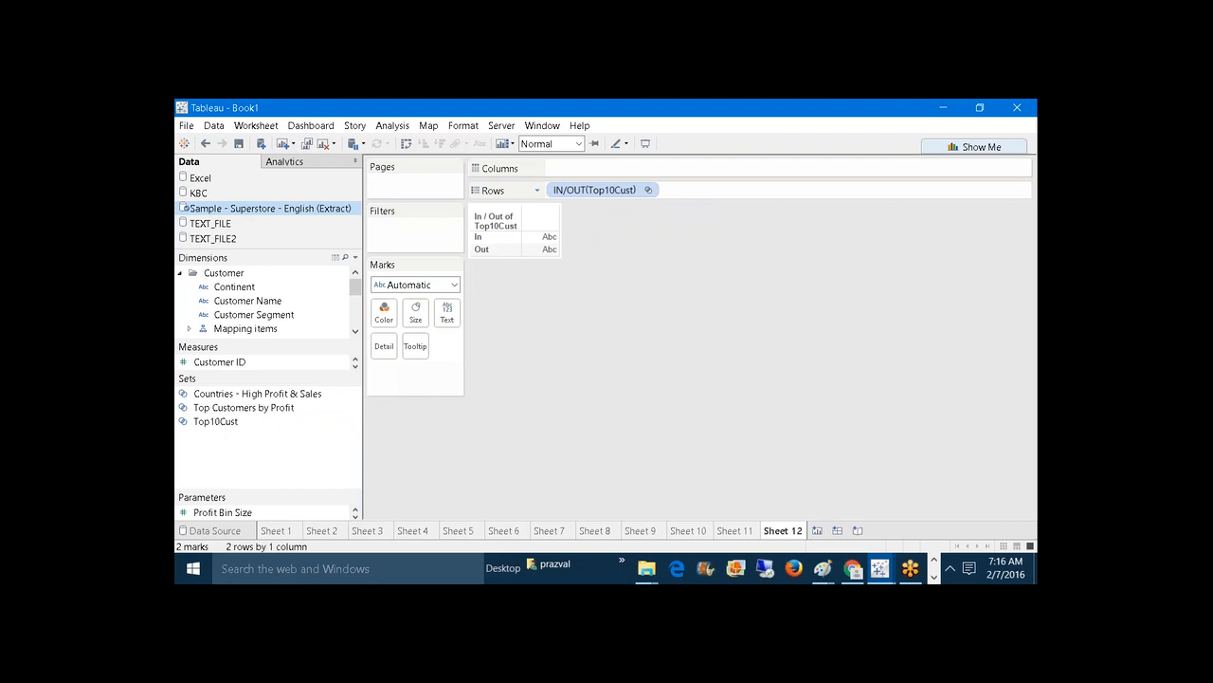
left_click(503, 238)
left_click(503, 250)
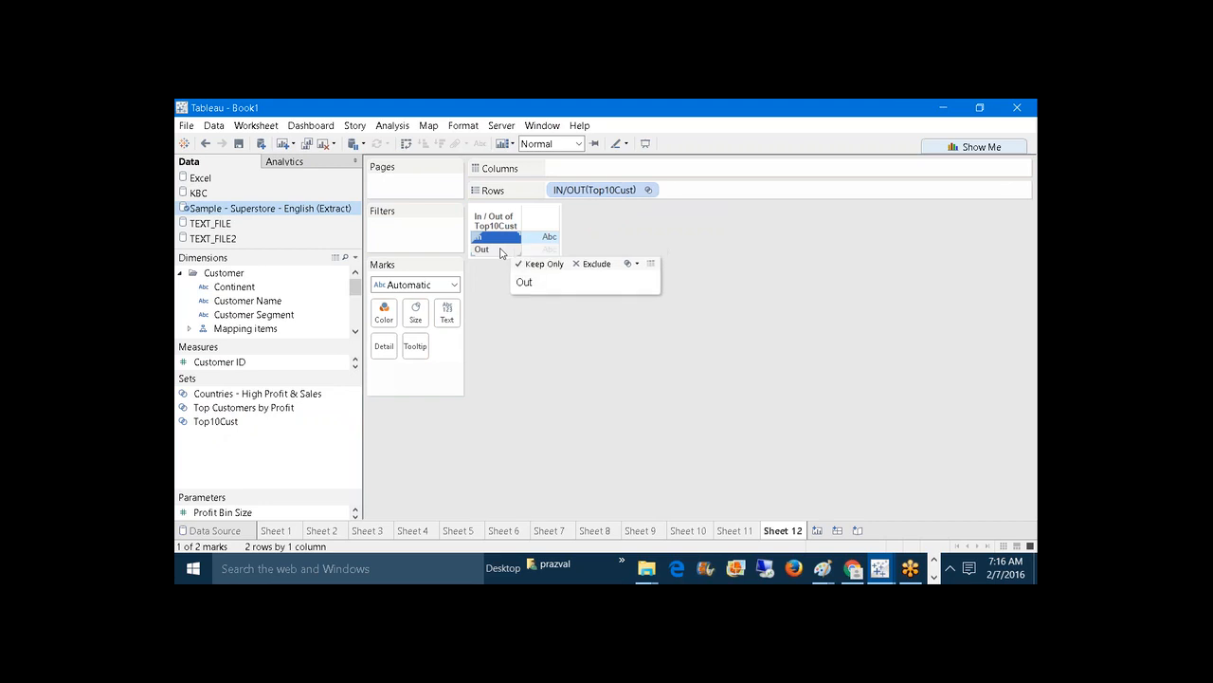
left_click(500, 242)
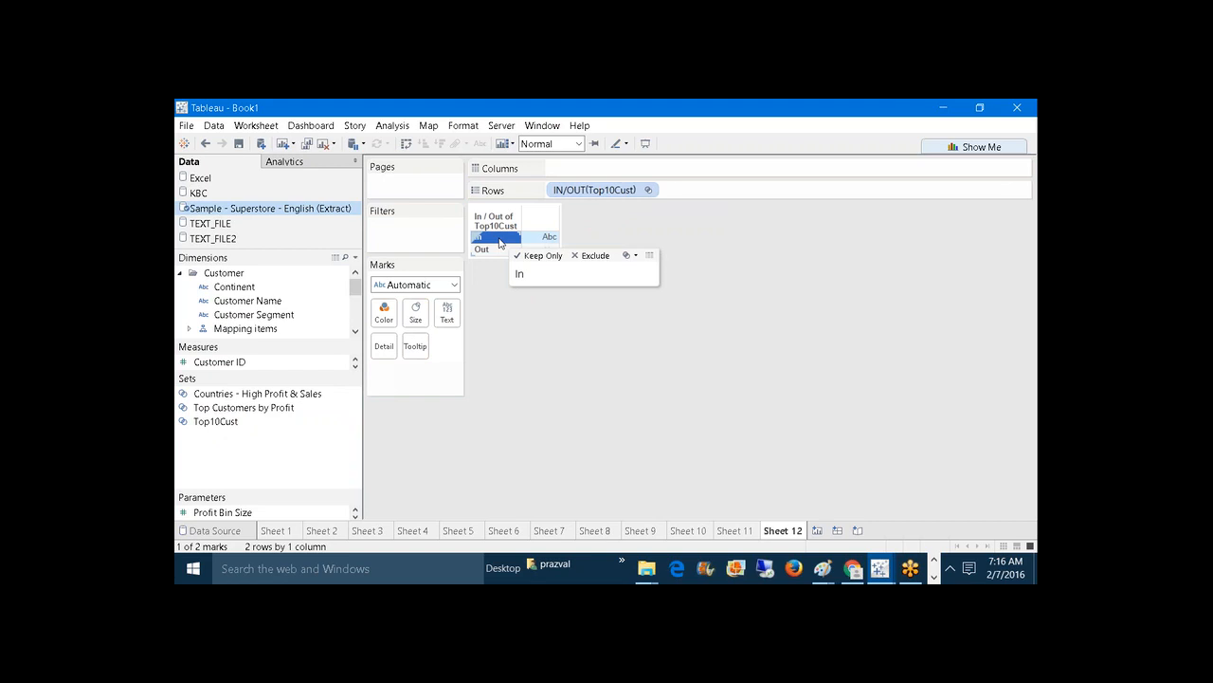
left_click(489, 251)
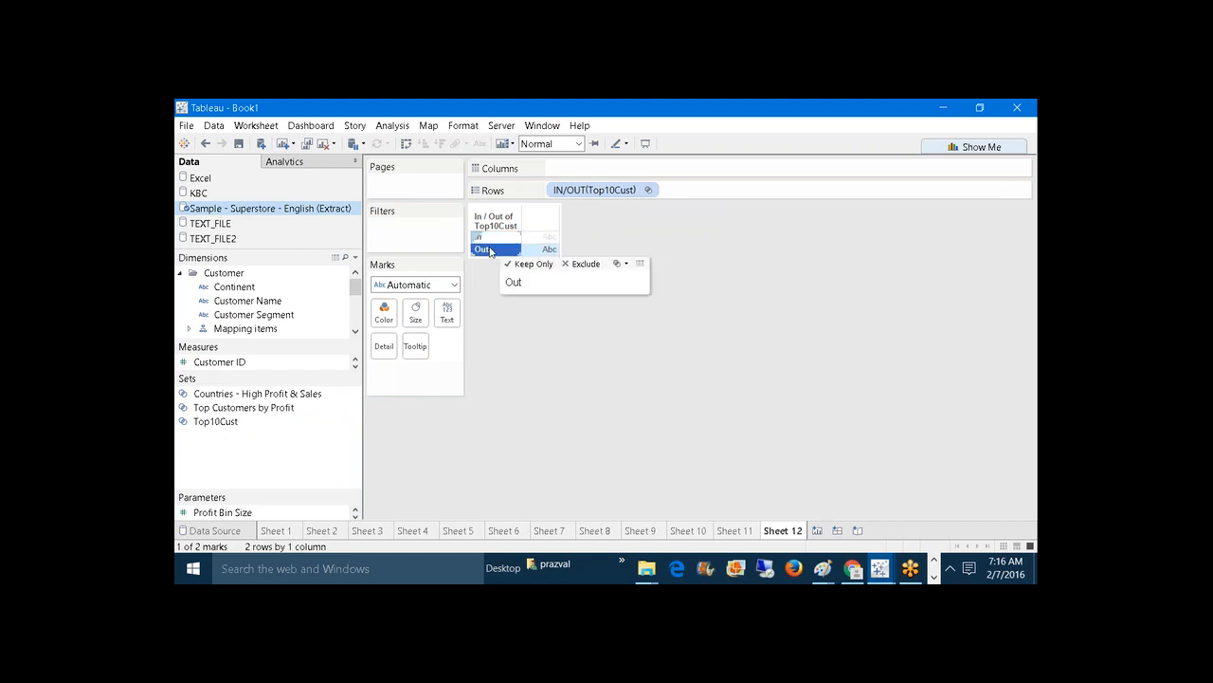
left_click(492, 305)
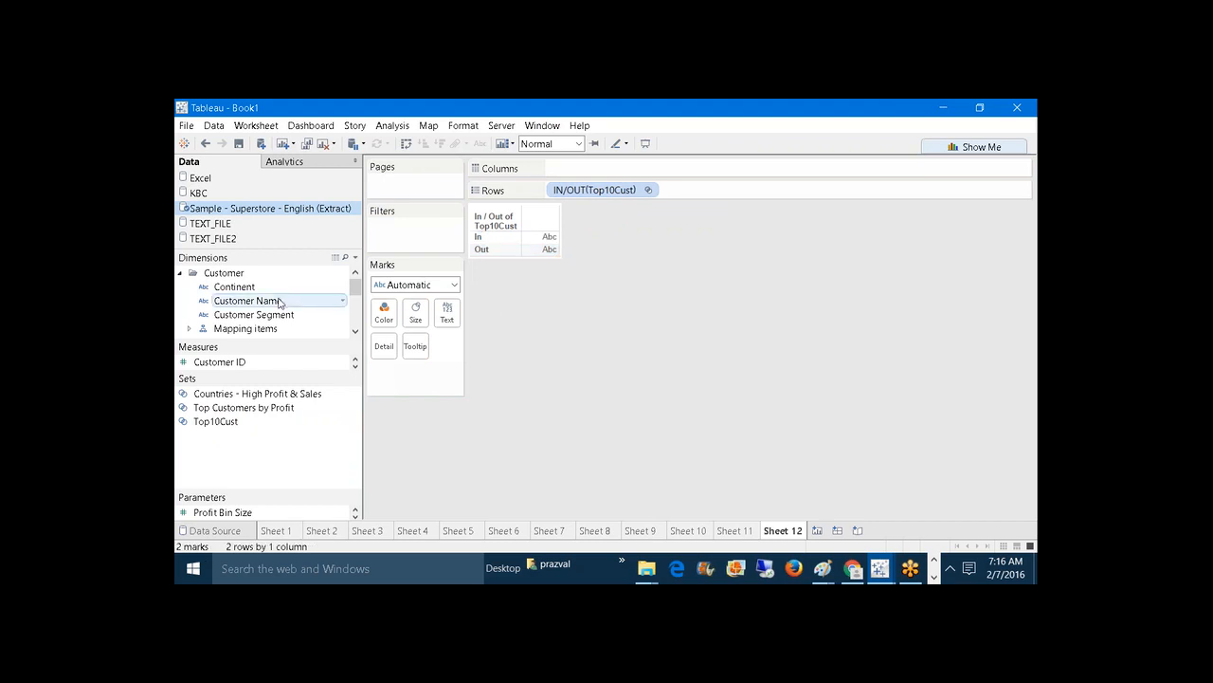
Step: Temporarily break the In and Out groups down by all members of Customer Name on the rows, and remove that field again
left_click_drag(268, 303, 721, 197)
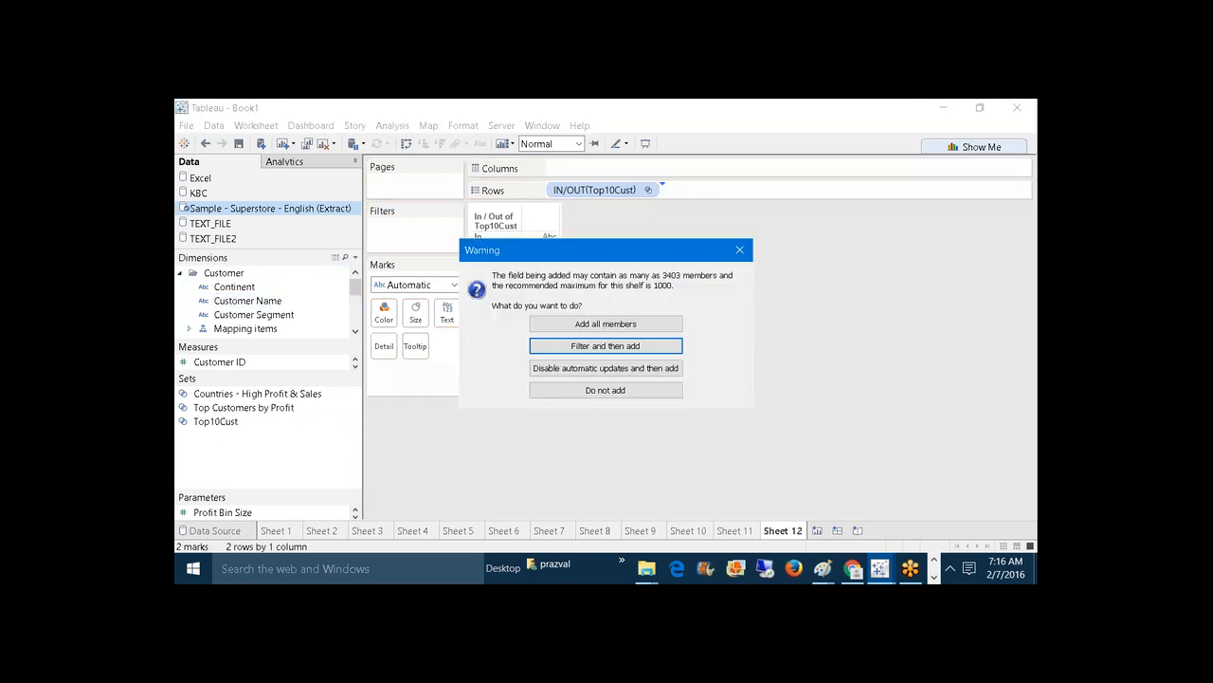
left_click(606, 324)
left_click(496, 284)
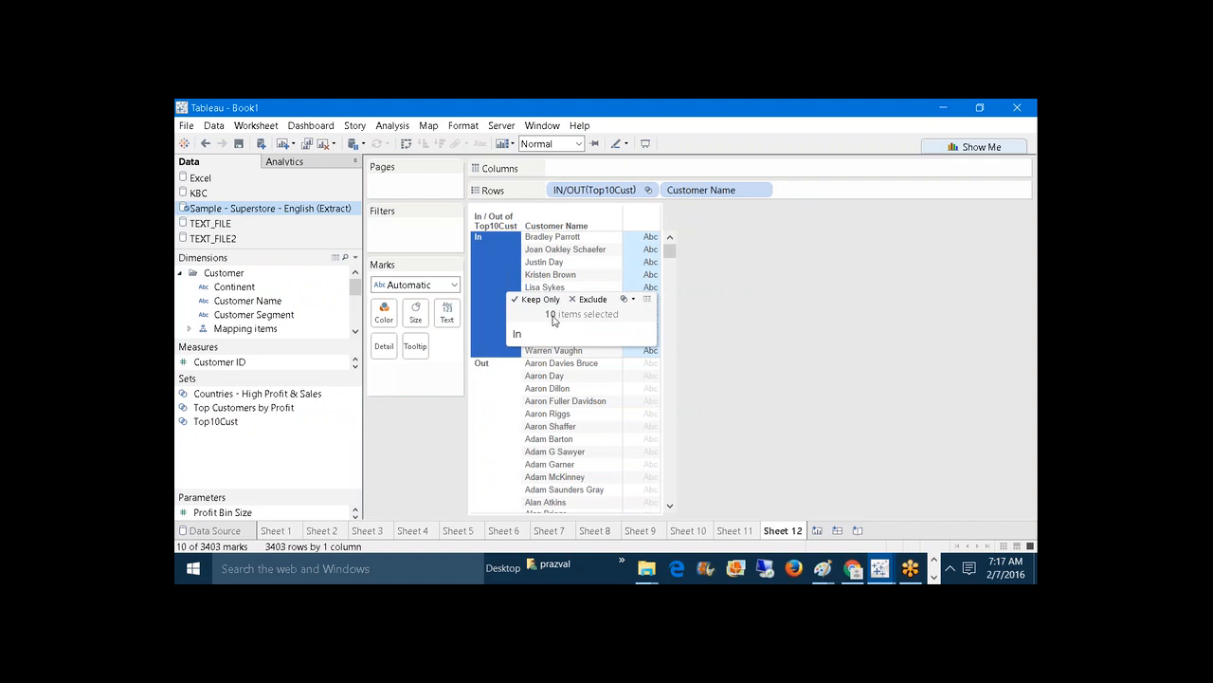
left_click(503, 396)
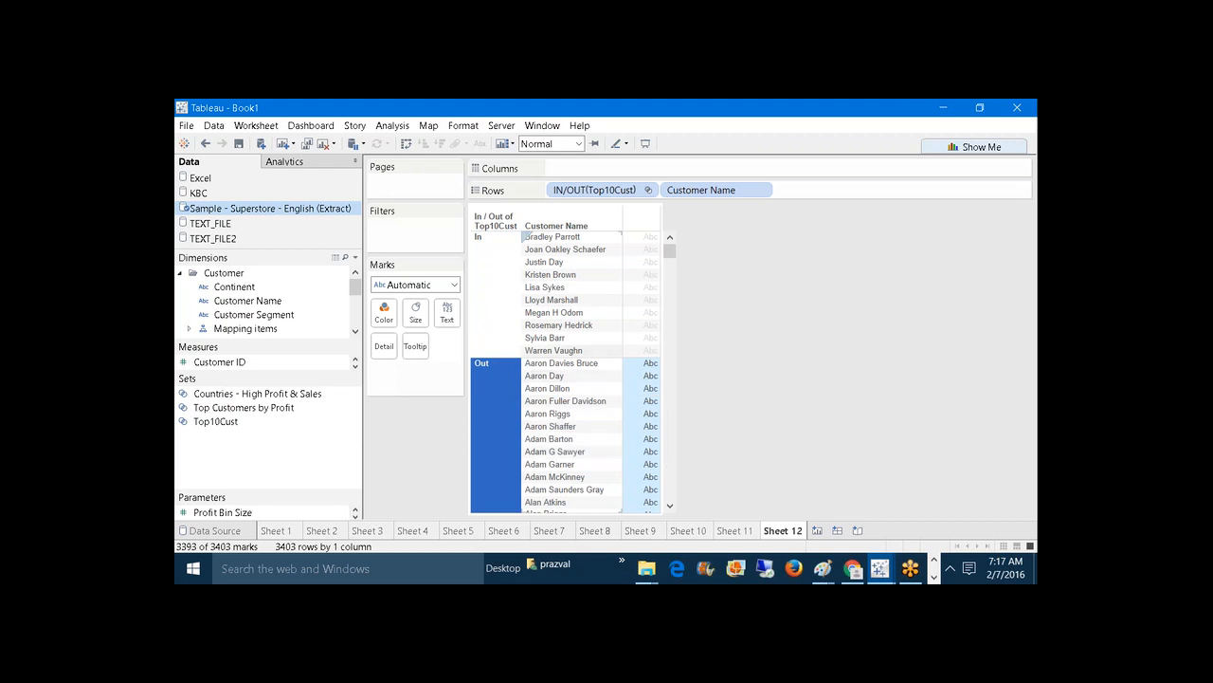
left_click(516, 338)
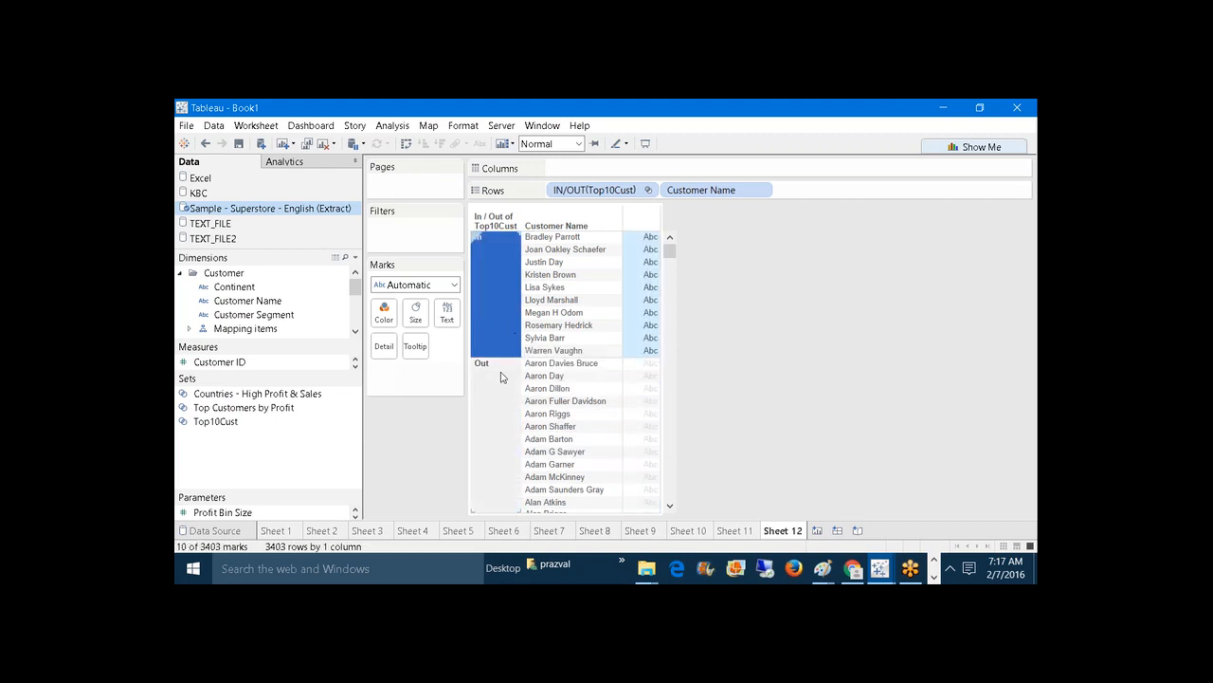
left_click(502, 380)
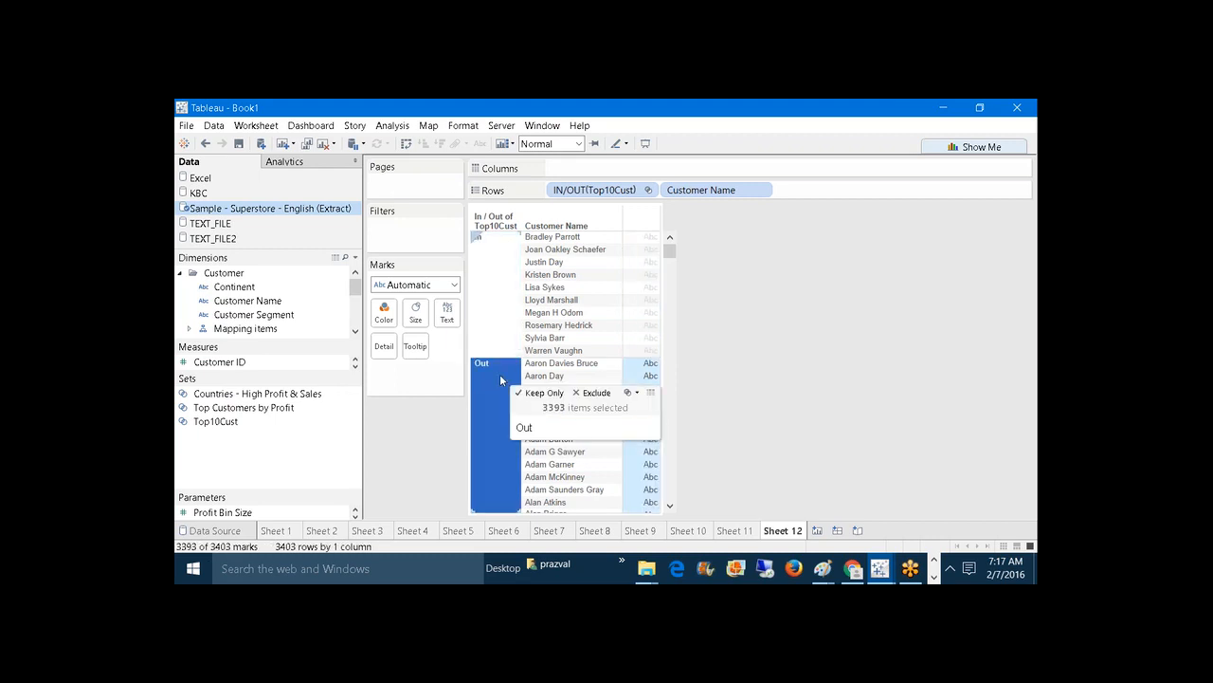
left_click(794, 236)
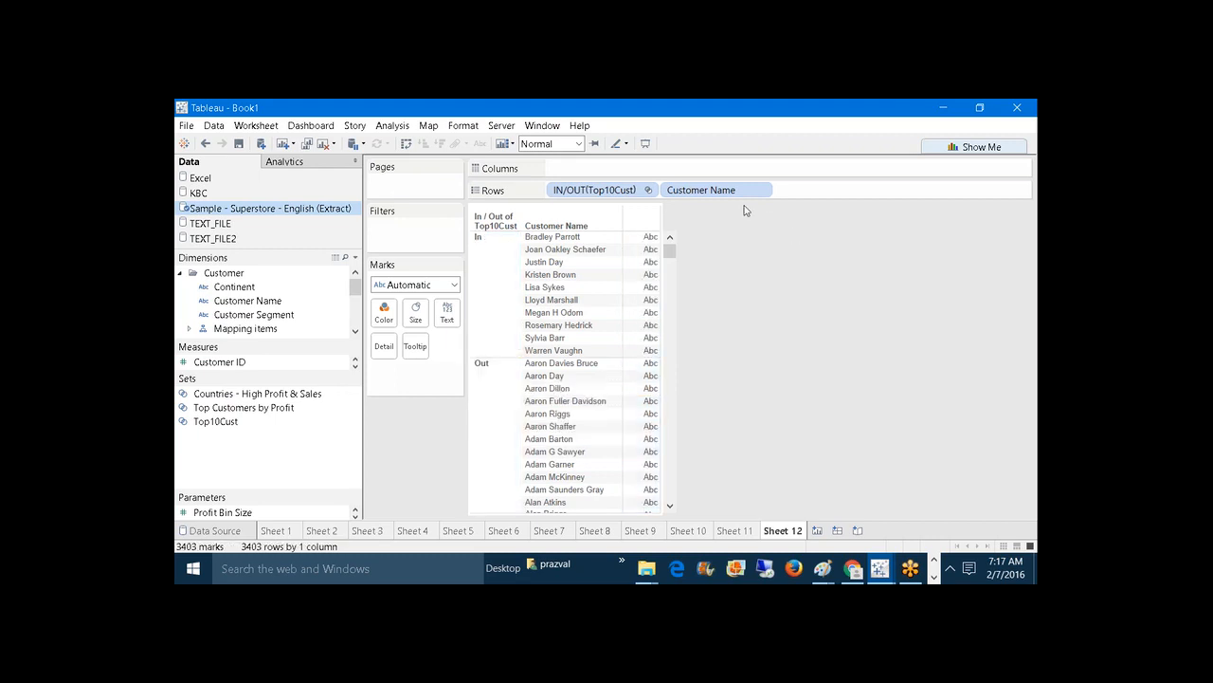
left_click_drag(724, 194, 788, 260)
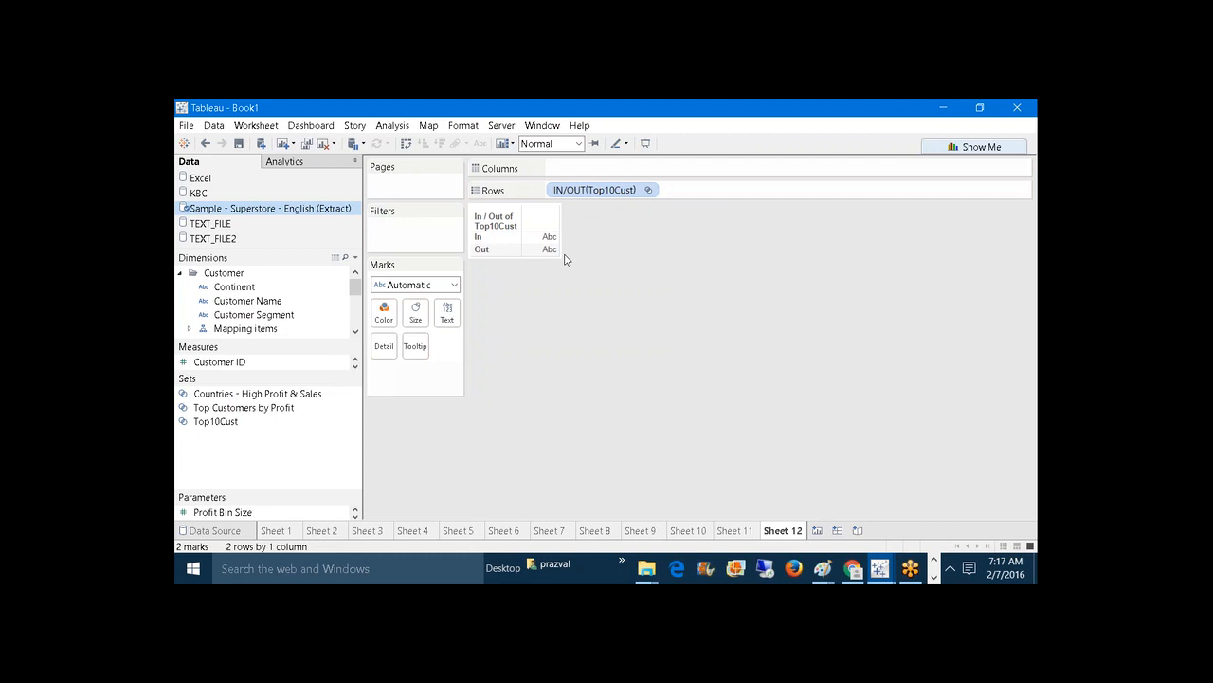
Step: Switch the Top10Cust field on the rows to show the members in the set, and return it to In/Out of Set
right_click(589, 192)
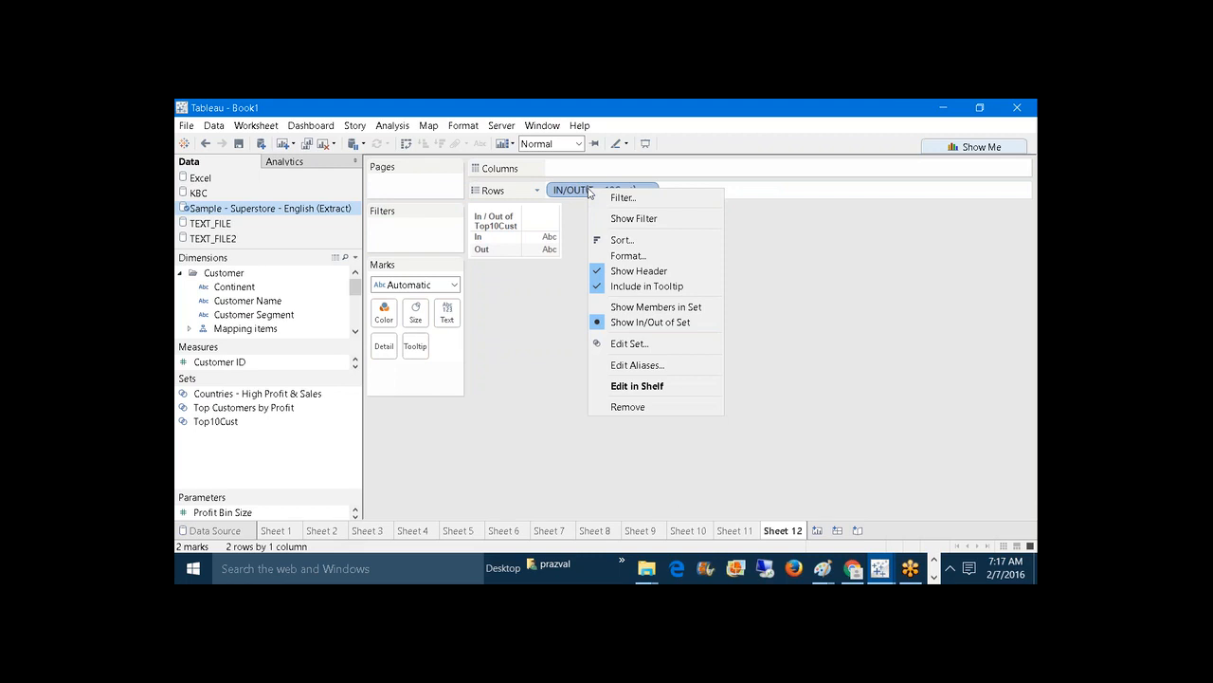
left_click(615, 308)
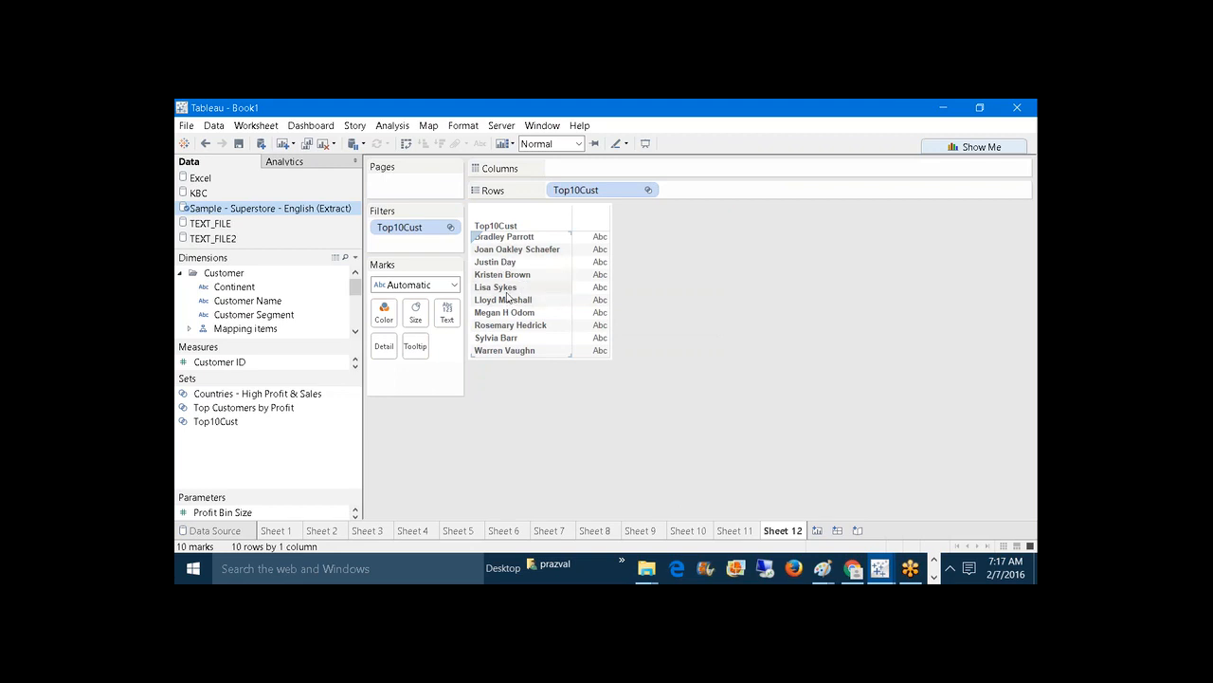
right_click(564, 196)
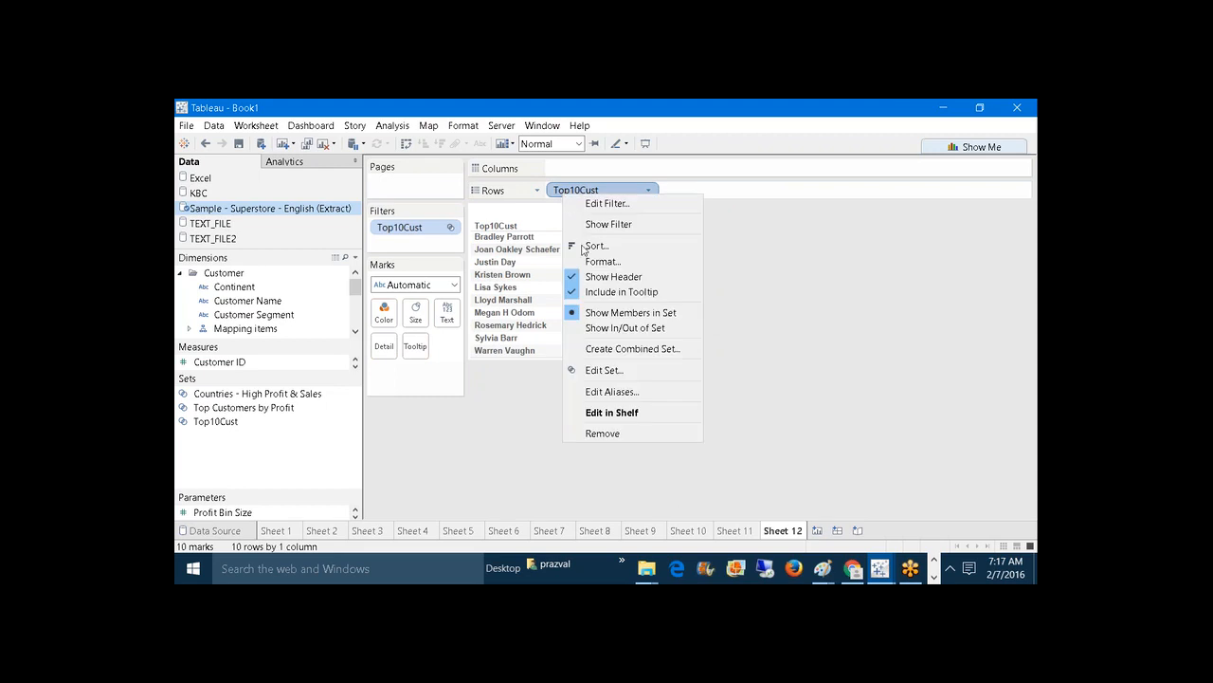
left_click(590, 329)
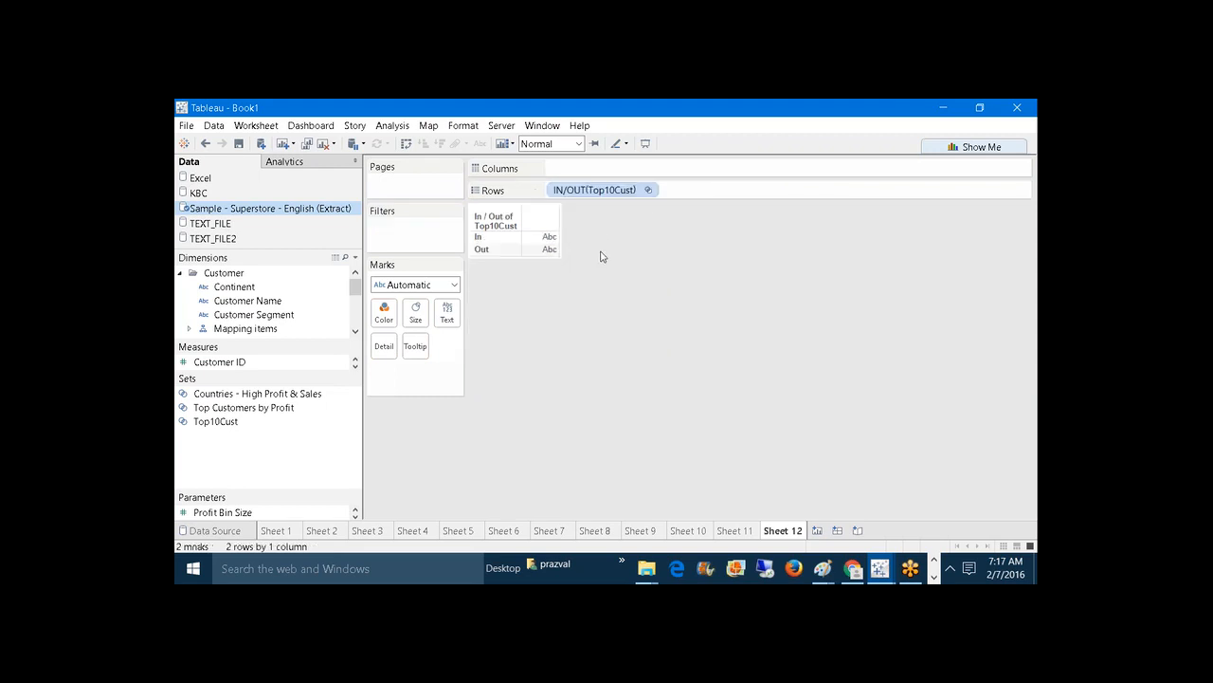
right_click(588, 195)
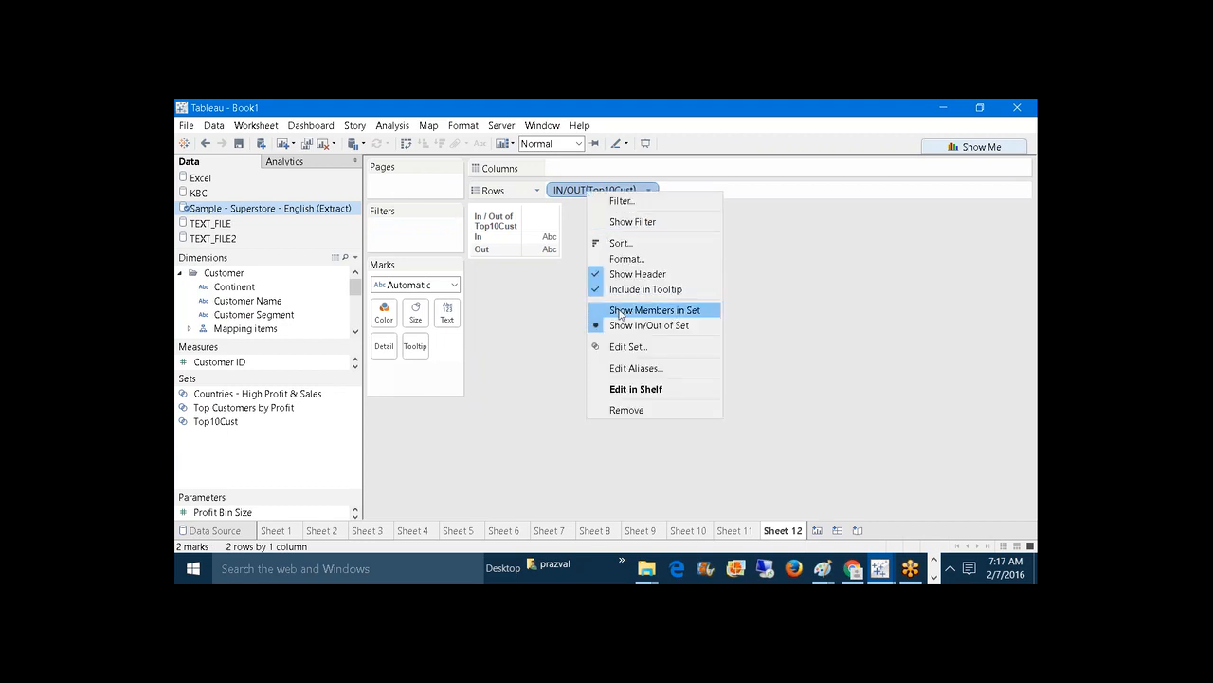
left_click(767, 288)
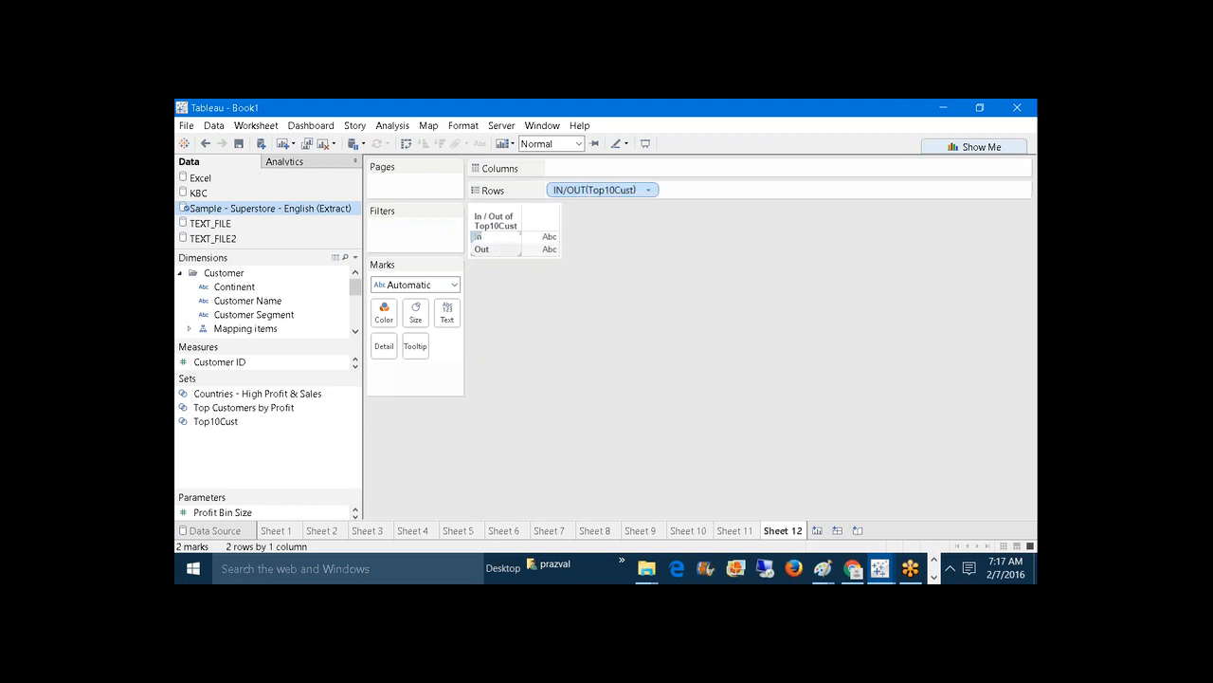
Step: Place Profit on the columns against the In and Out groups and show mark labels on the bars
left_click_drag(273, 374, 601, 176)
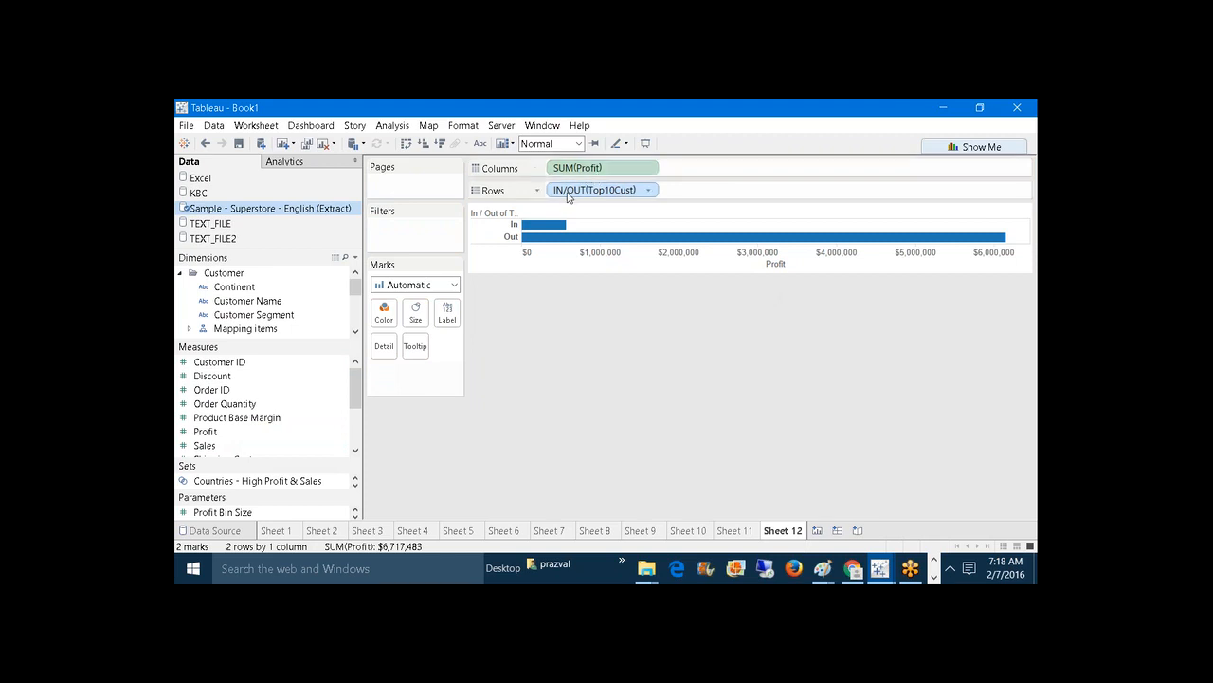
left_click(513, 225)
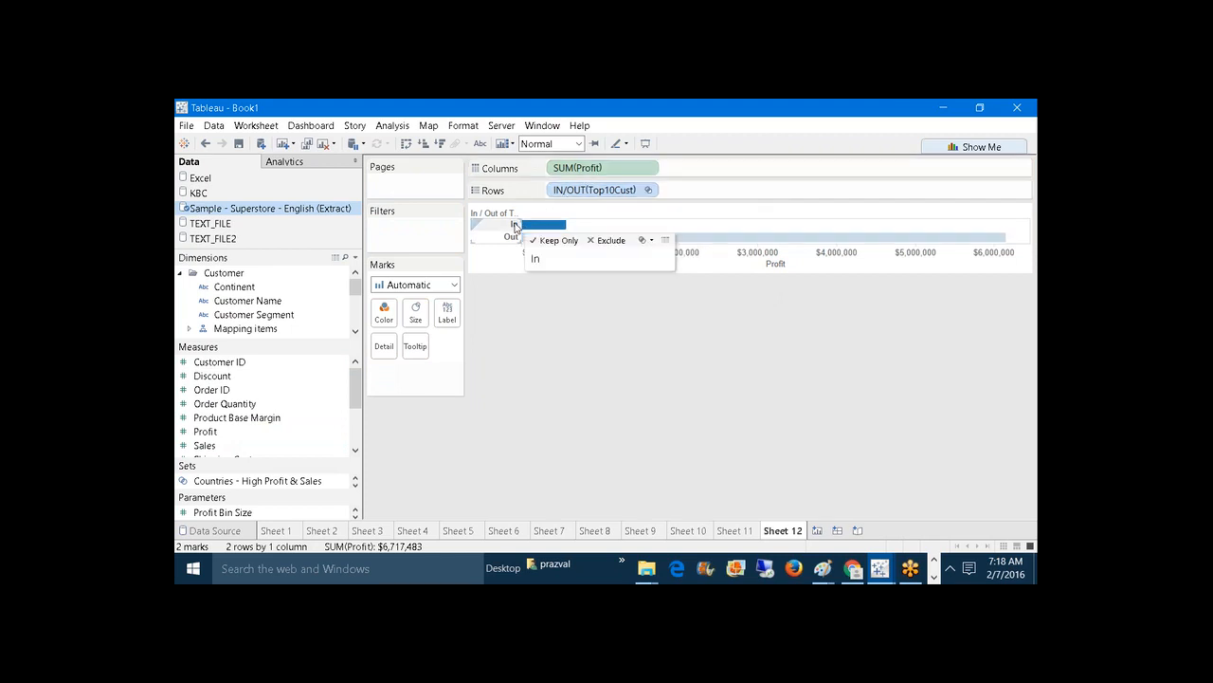
left_click(511, 237)
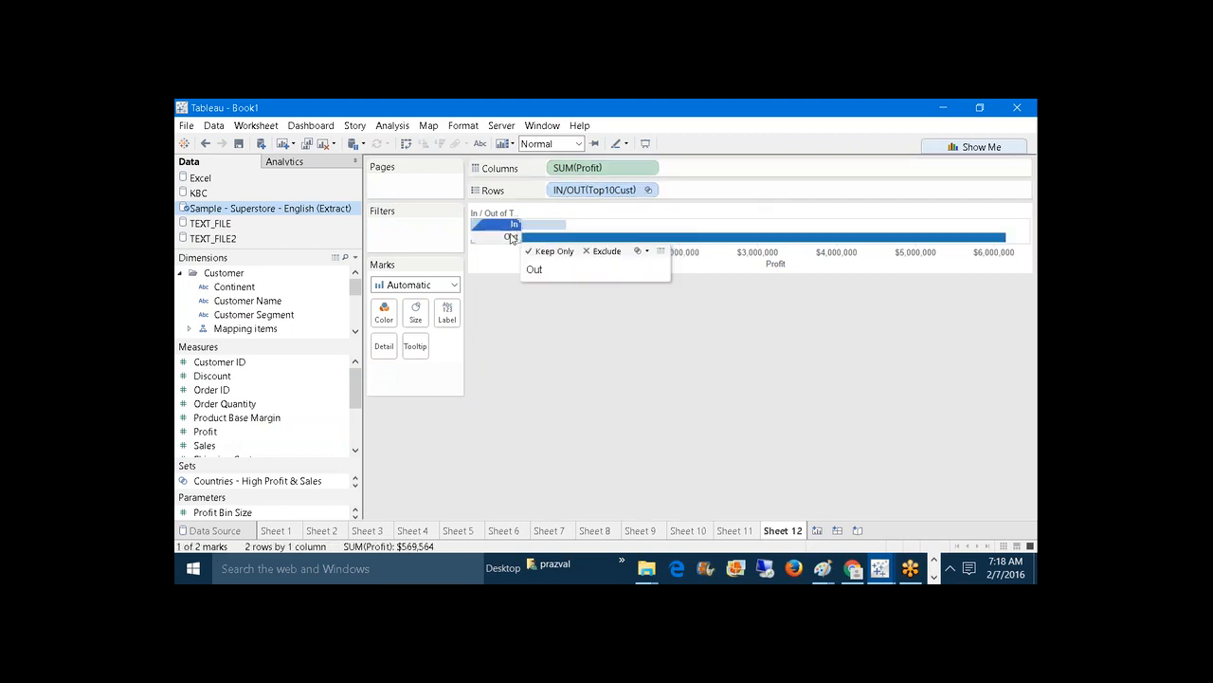
left_click(480, 144)
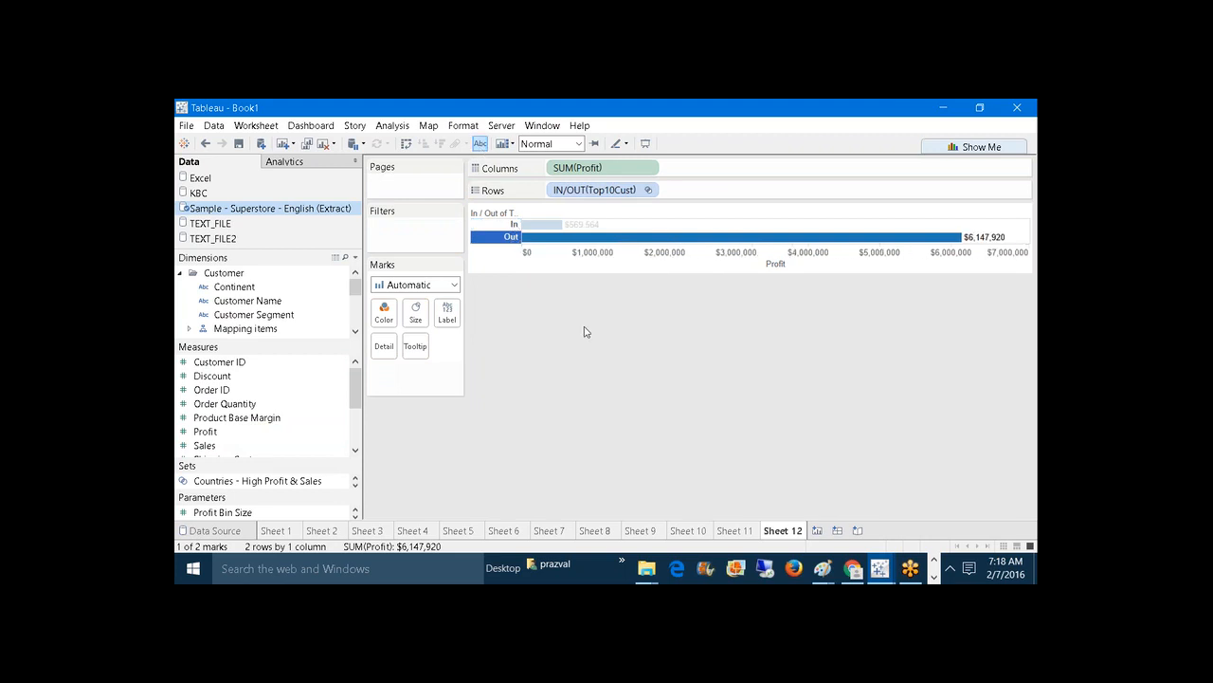
left_click(562, 300)
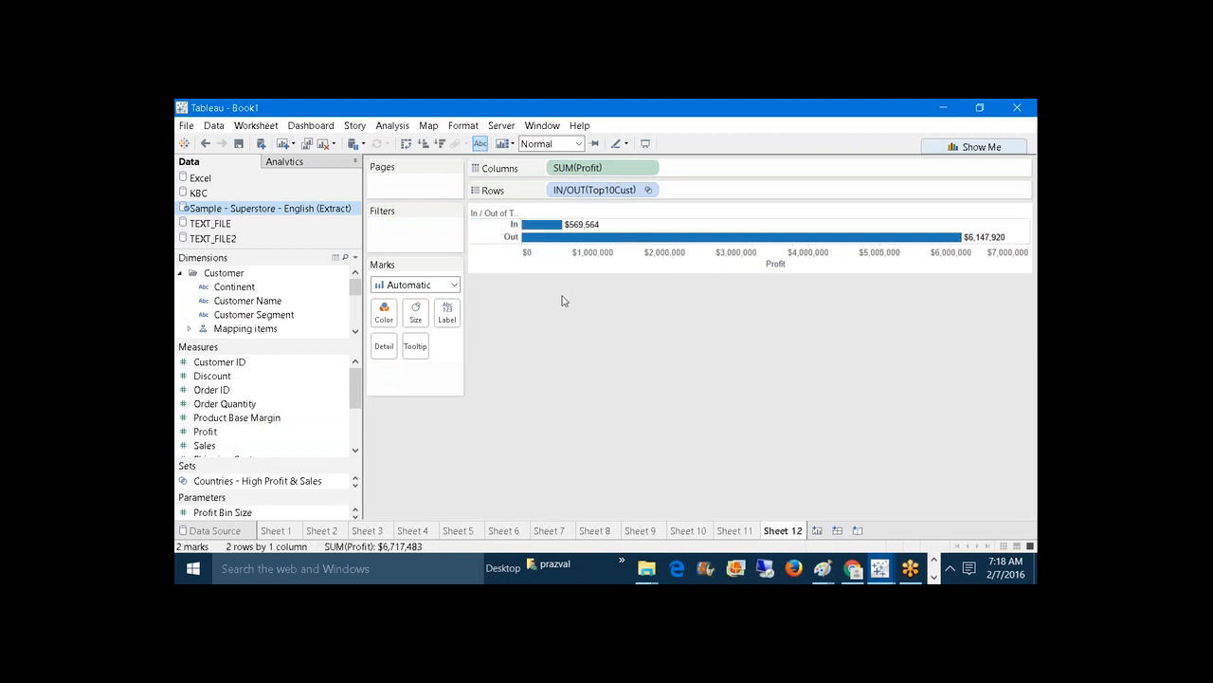
Step: Highlight the In and Out groups of the profit chart in turn to compare their profit contributions
left_click(515, 225)
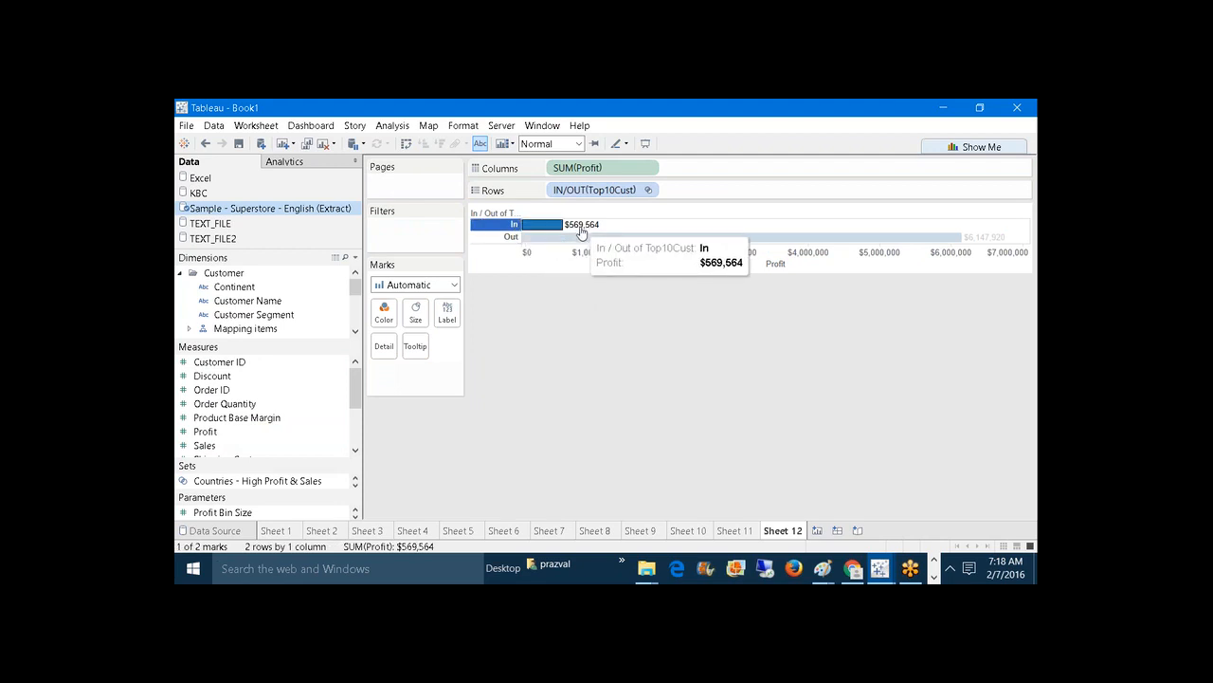
mouse_move(581, 232)
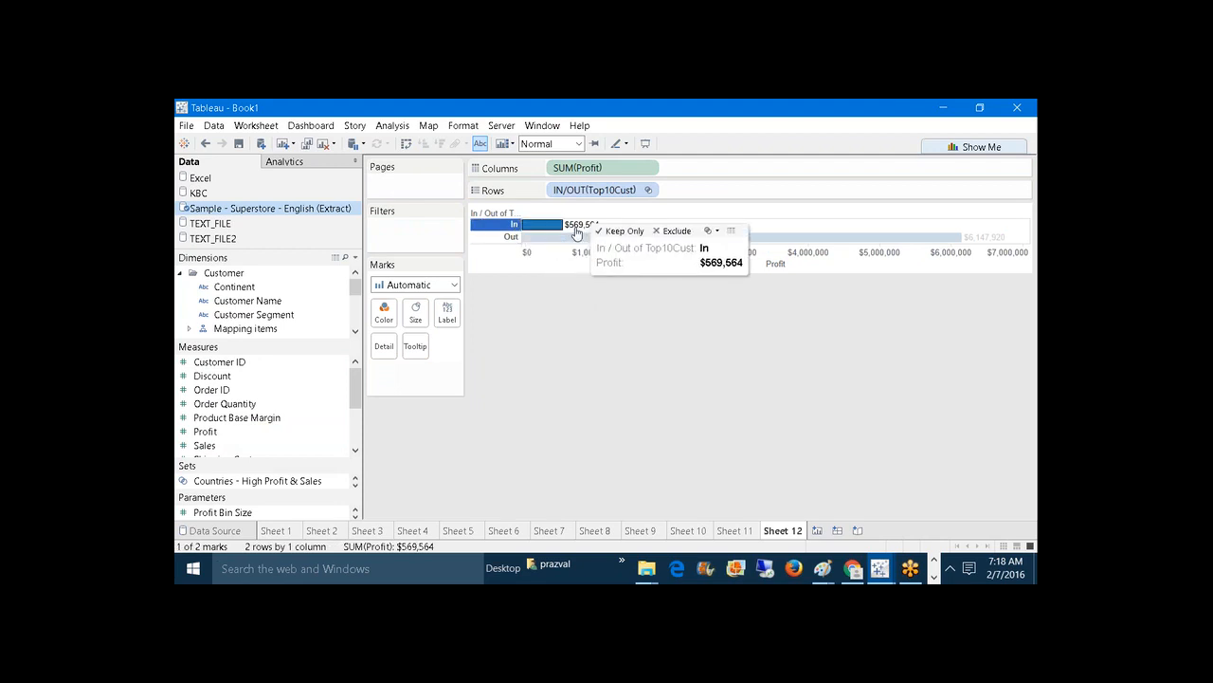
left_click(547, 296)
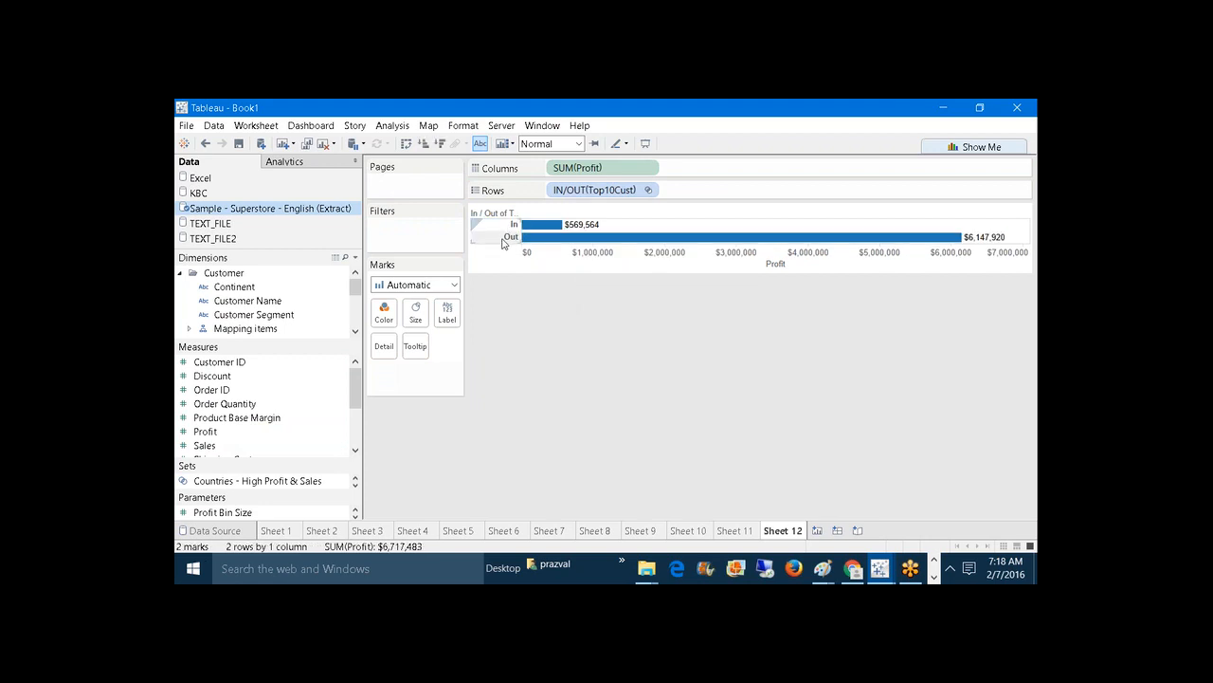
left_click(509, 237)
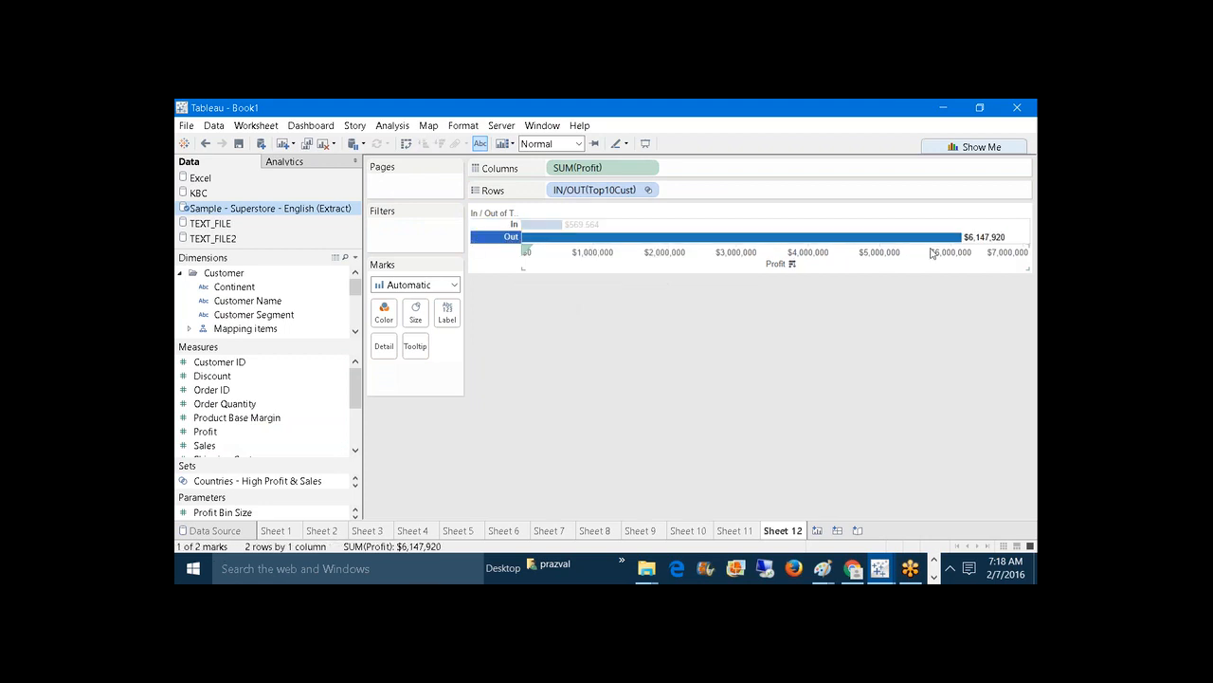
left_click(842, 311)
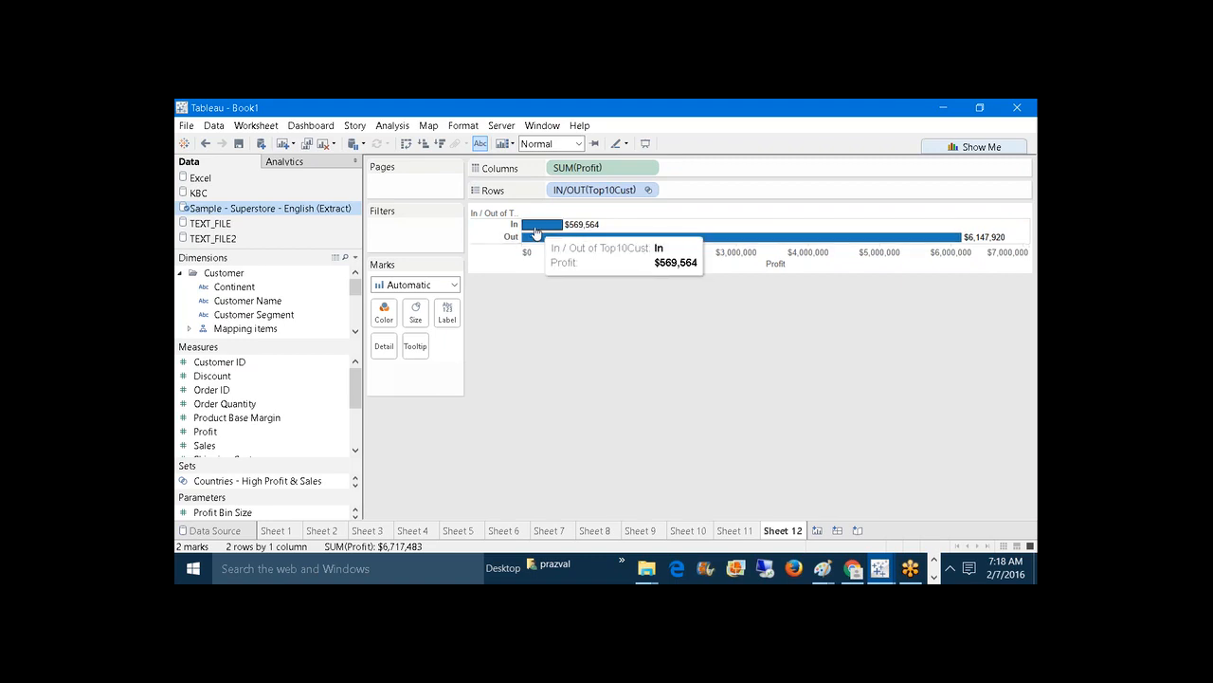
left_click(537, 227)
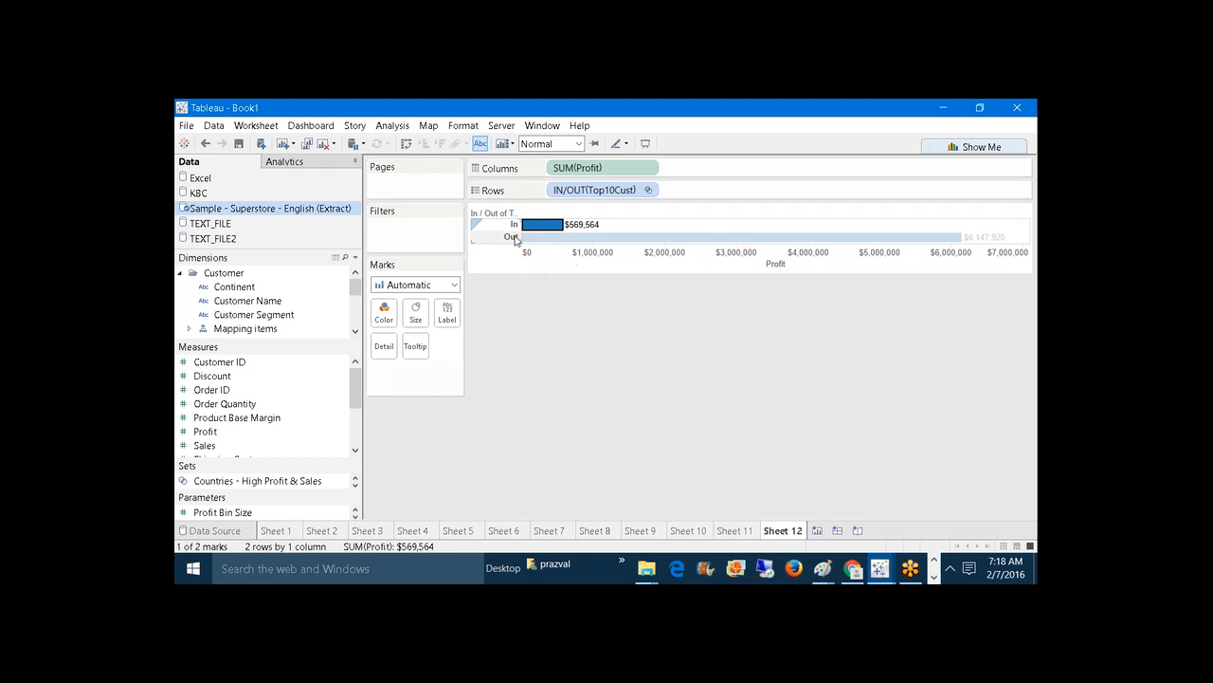
left_click(512, 237)
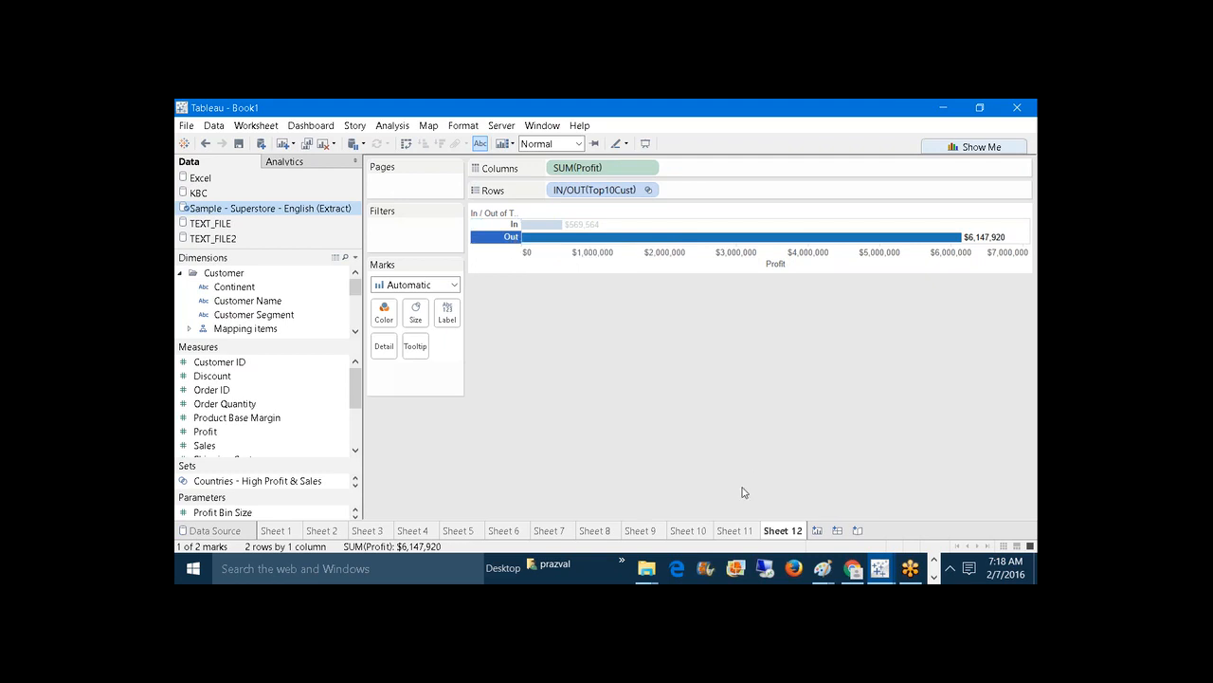
Step: Compare with the individual customer profits on Sheet 11, return to Sheet 12 and clear the highlight
left_click(733, 532)
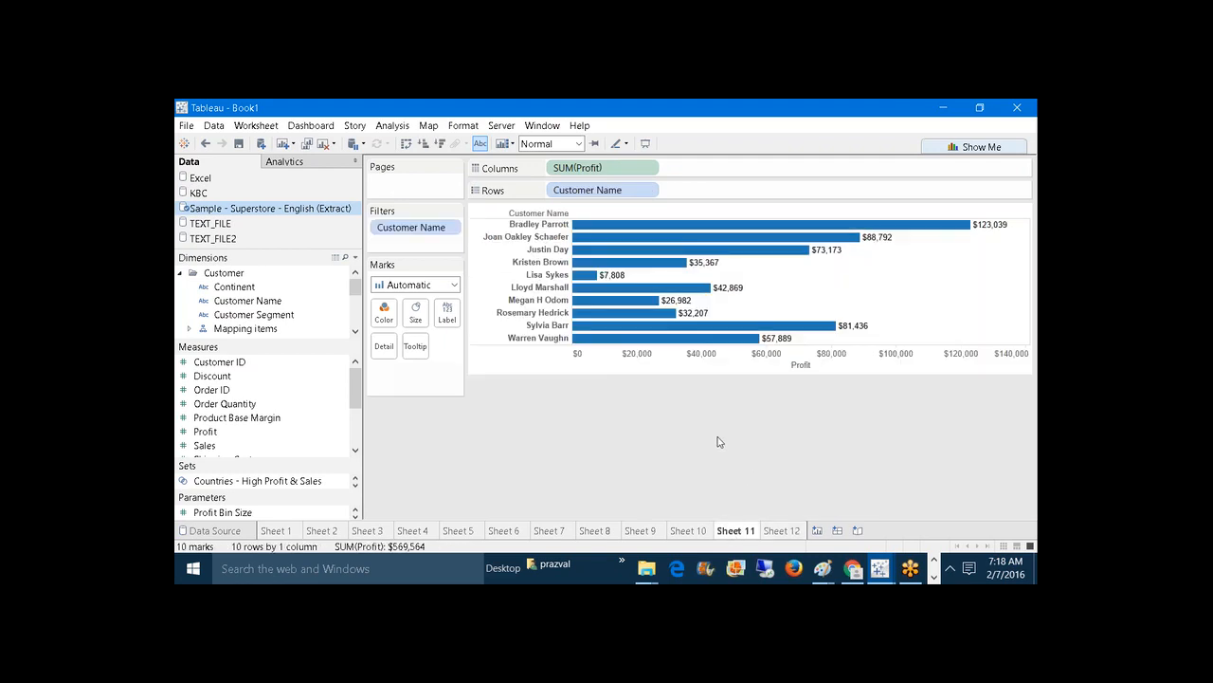
mouse_move(687, 291)
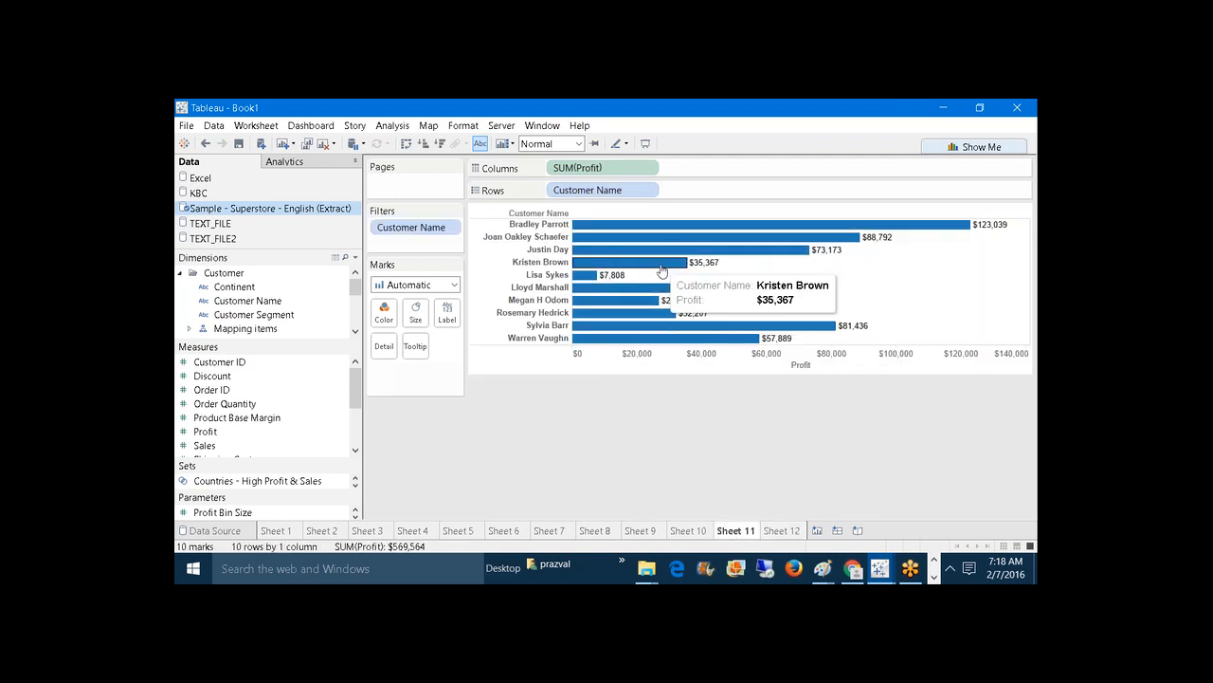
left_click(782, 531)
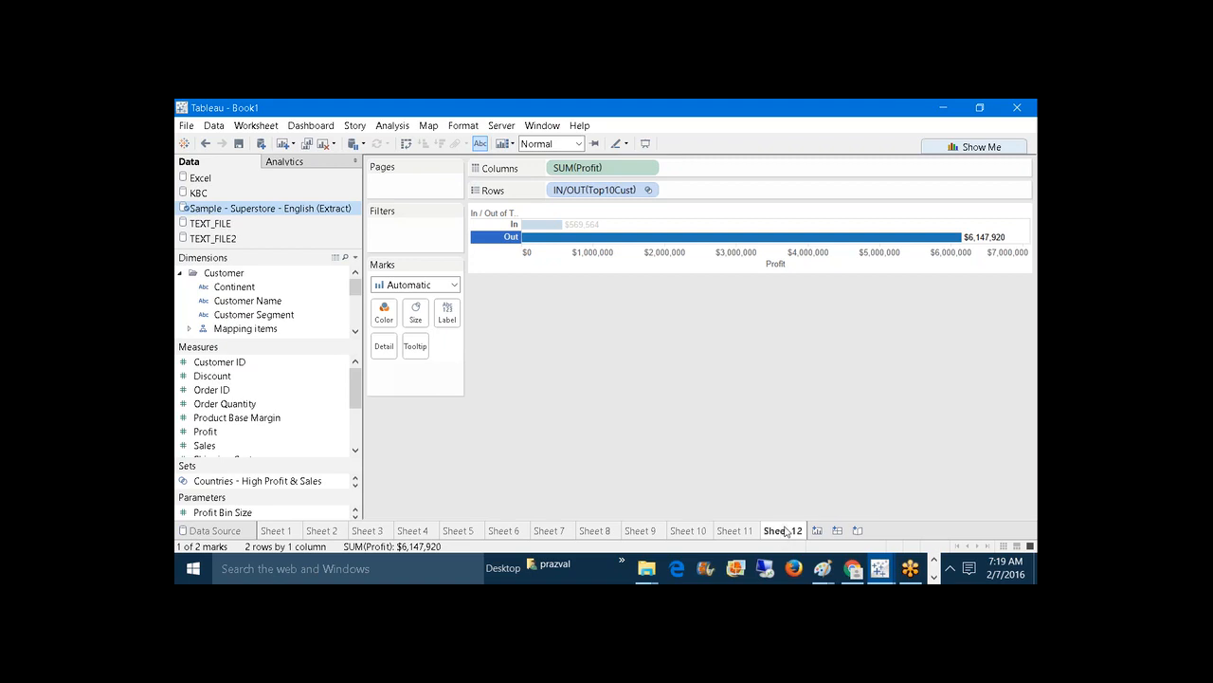
left_click(867, 473)
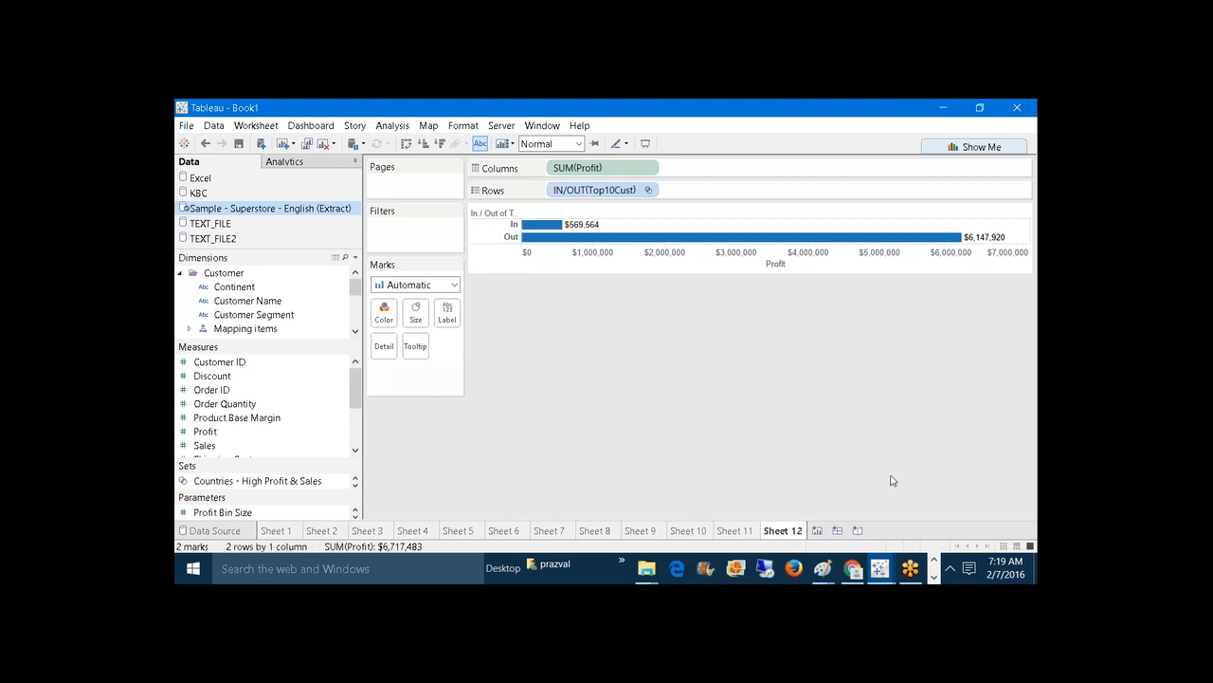
Step: Switch to the Sets and Bins notes in Notepad and add "Task2:-" with the line "TOP N countries based on profits", highlighting the N
left_click(933, 576)
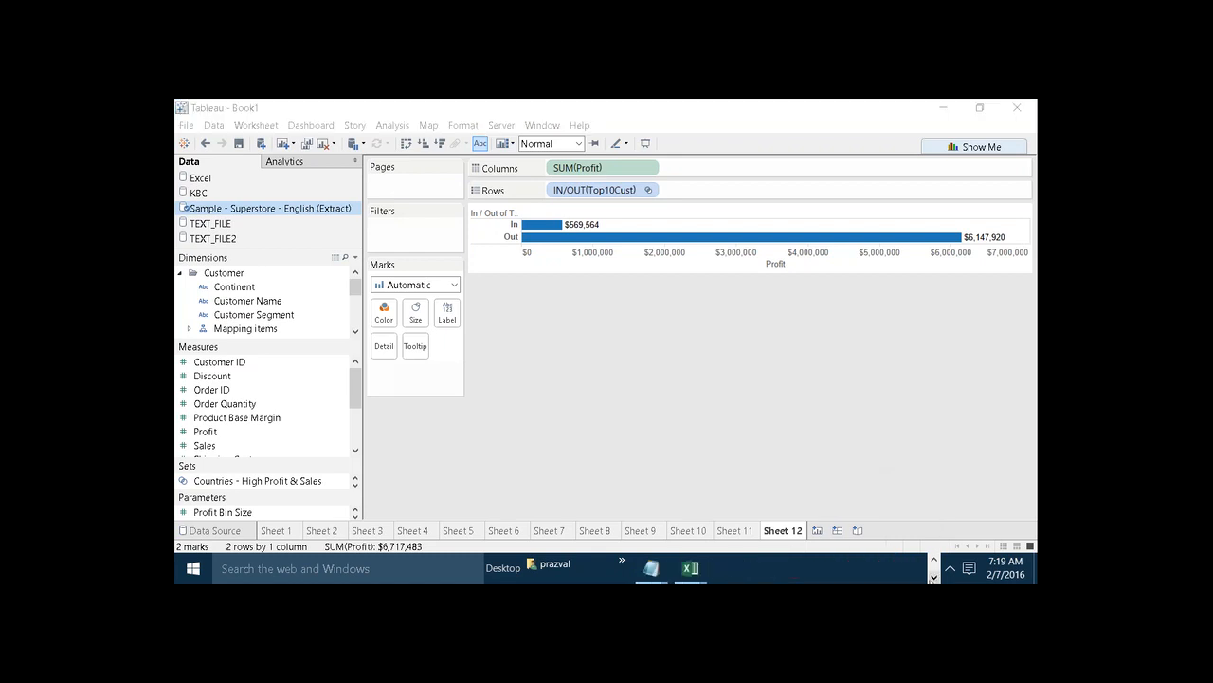
mouse_move(651, 567)
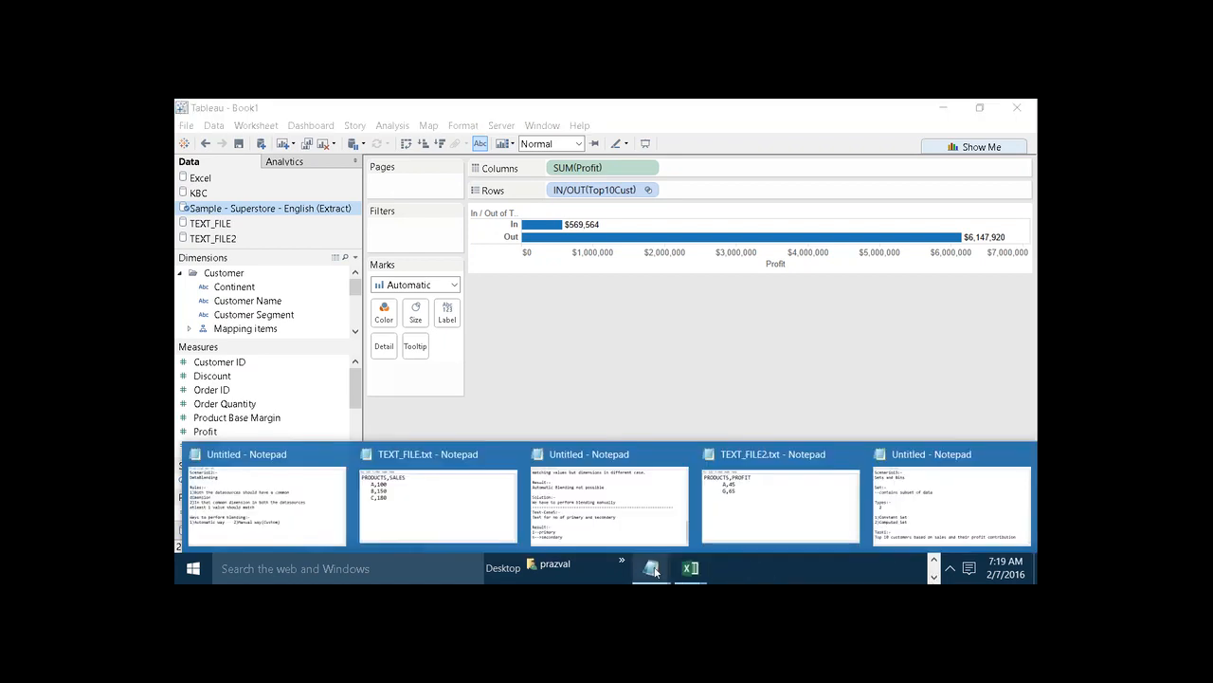
left_click(881, 507)
key("Return")
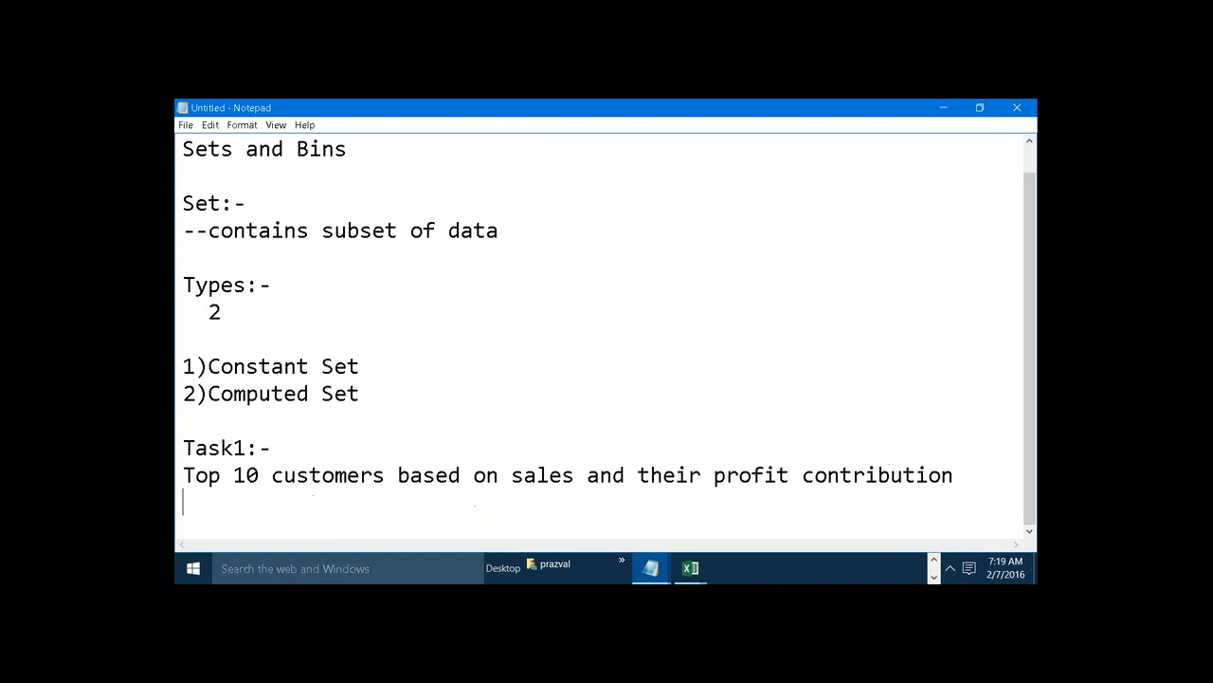
key("Return")
type("Tas")
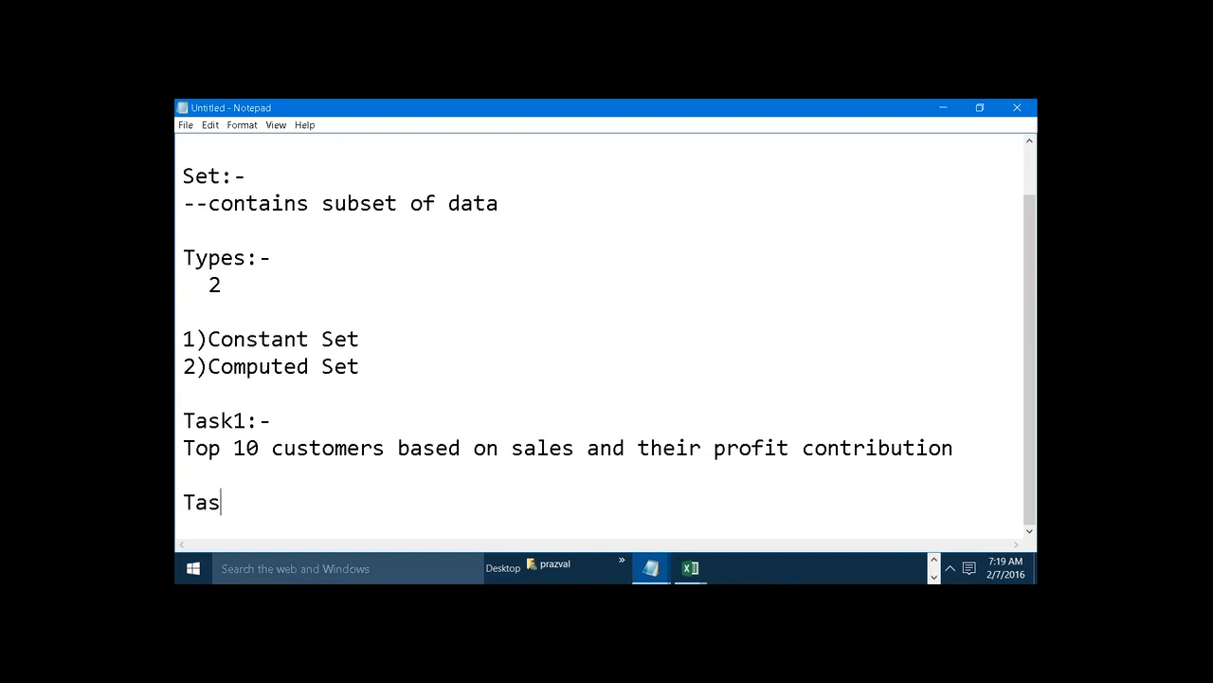
type("k2:-")
key("Return")
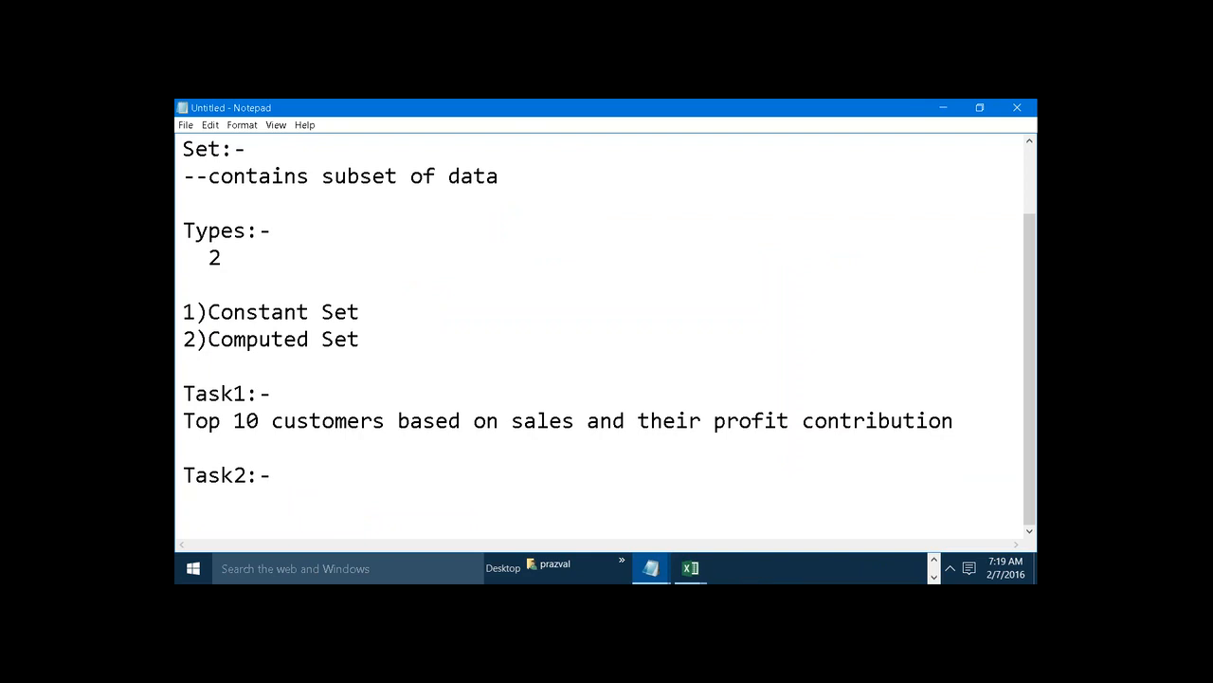
type("TOP N countrie")
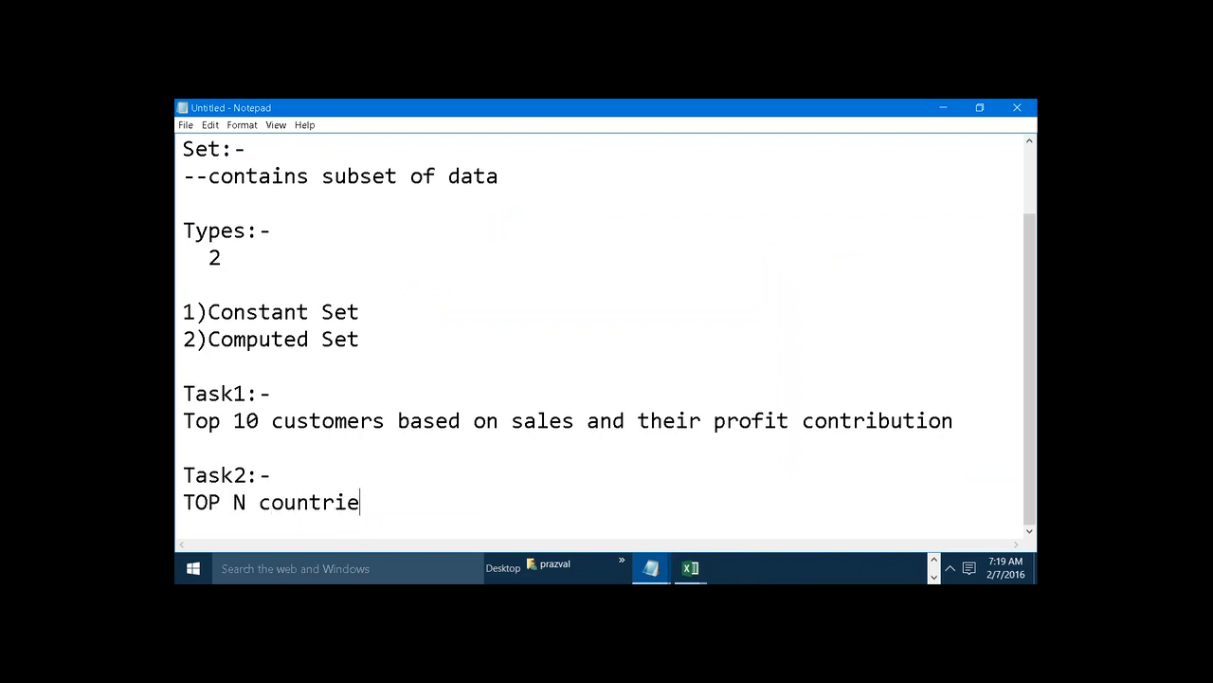
type("s based on")
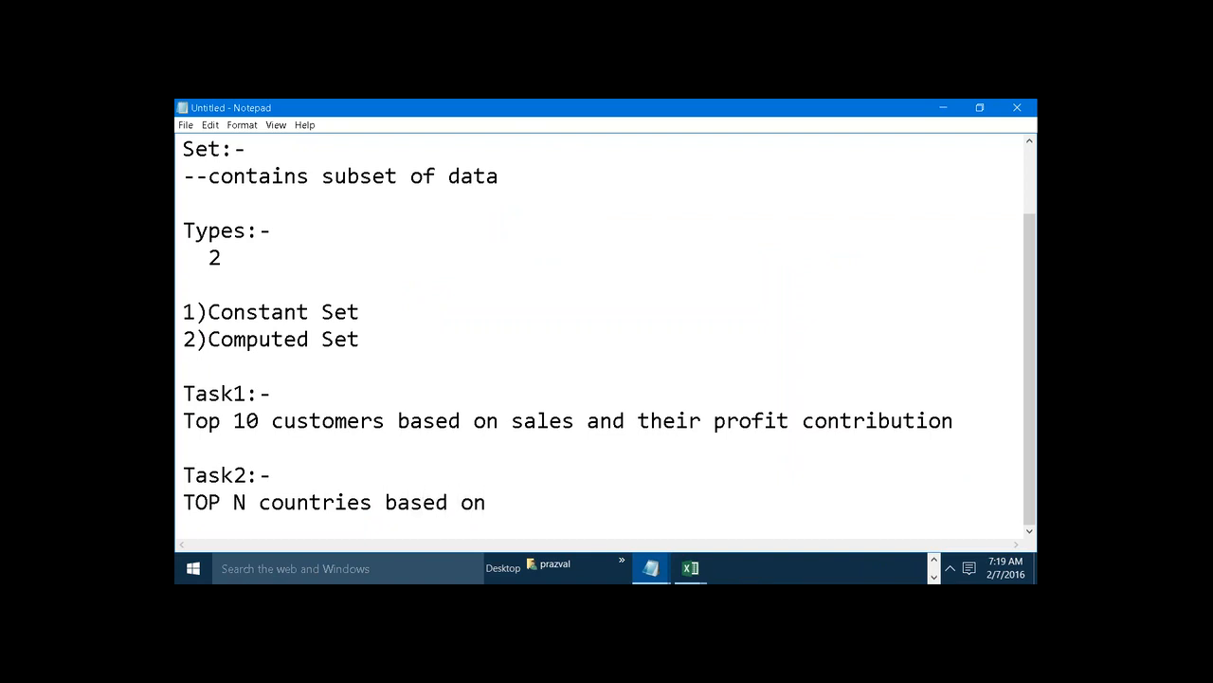
type(" profits")
left_click_drag(247, 501, 233, 501)
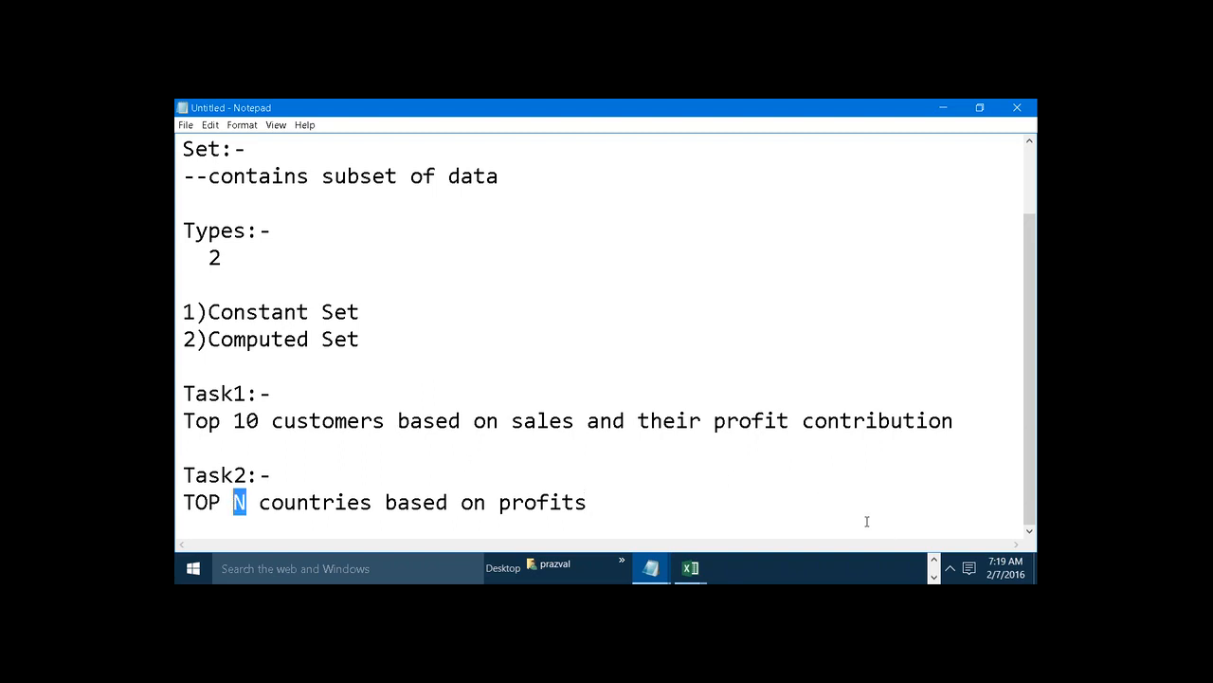
Step: Switch back to Tableau, enlarge the list of dimensions and expand the Mapping items hierarchy
left_click(934, 560)
mouse_move(878, 563)
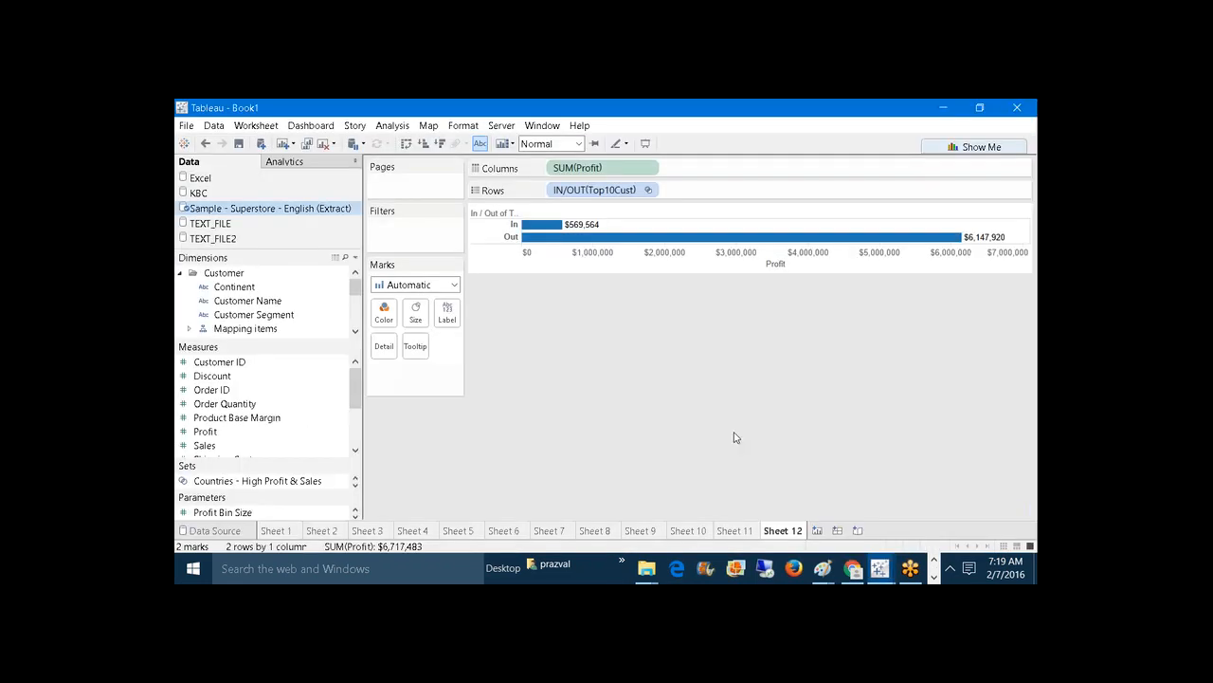
left_click(951, 500)
left_click_drag(302, 351, 290, 420)
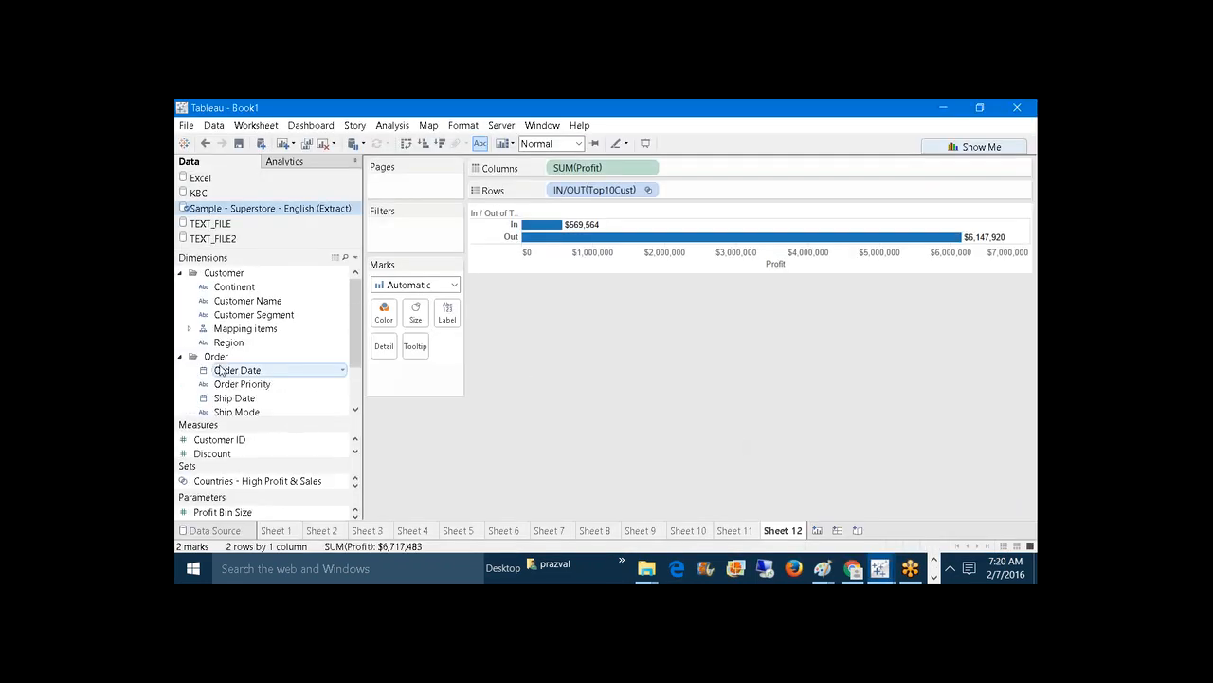
left_click(190, 328)
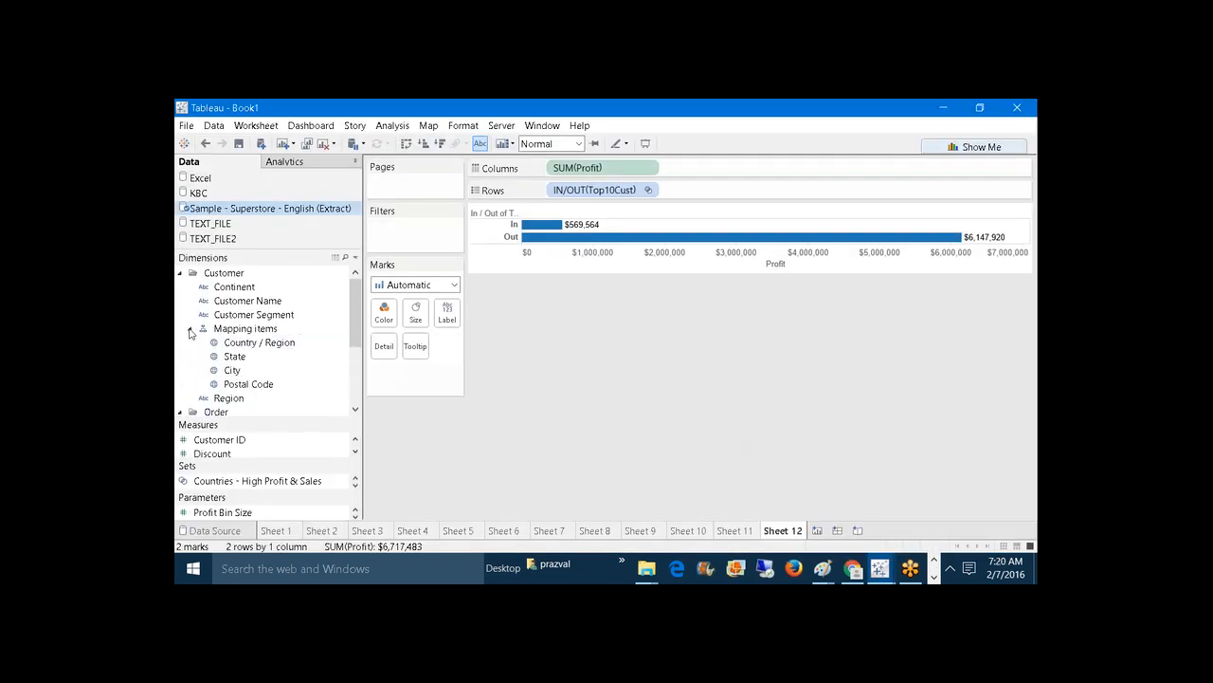
Step: Start a new set from the Country / Region dimension and name it Top N
right_click(240, 344)
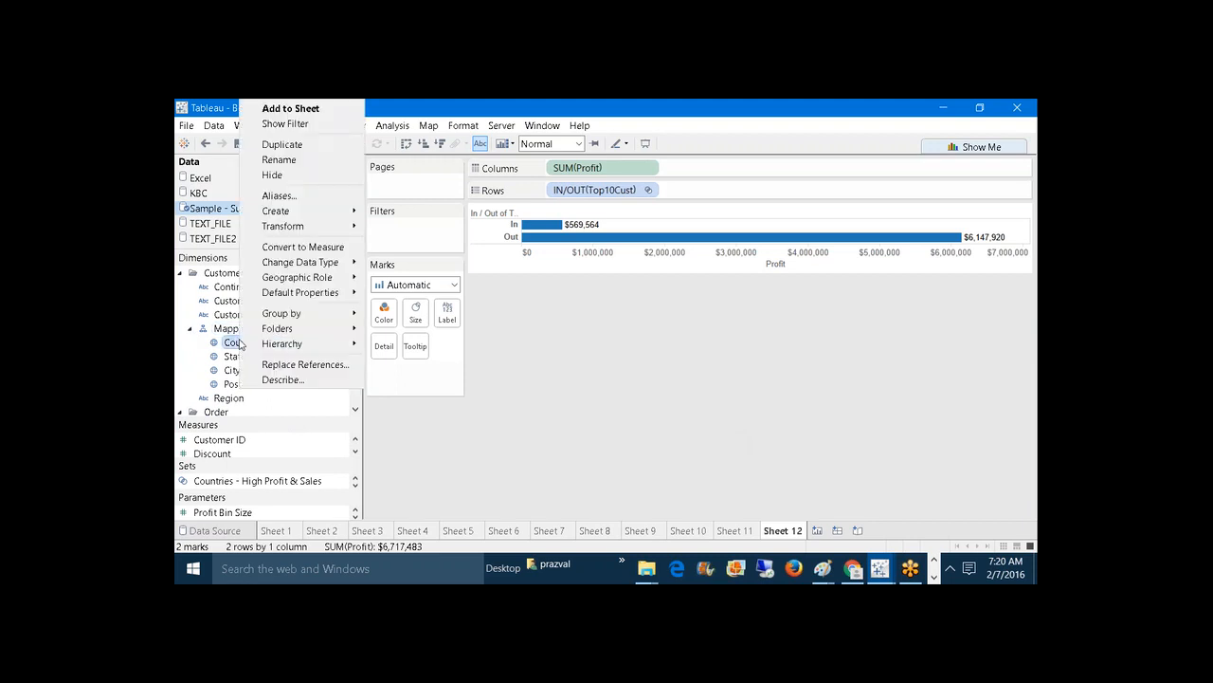
mouse_move(320, 277)
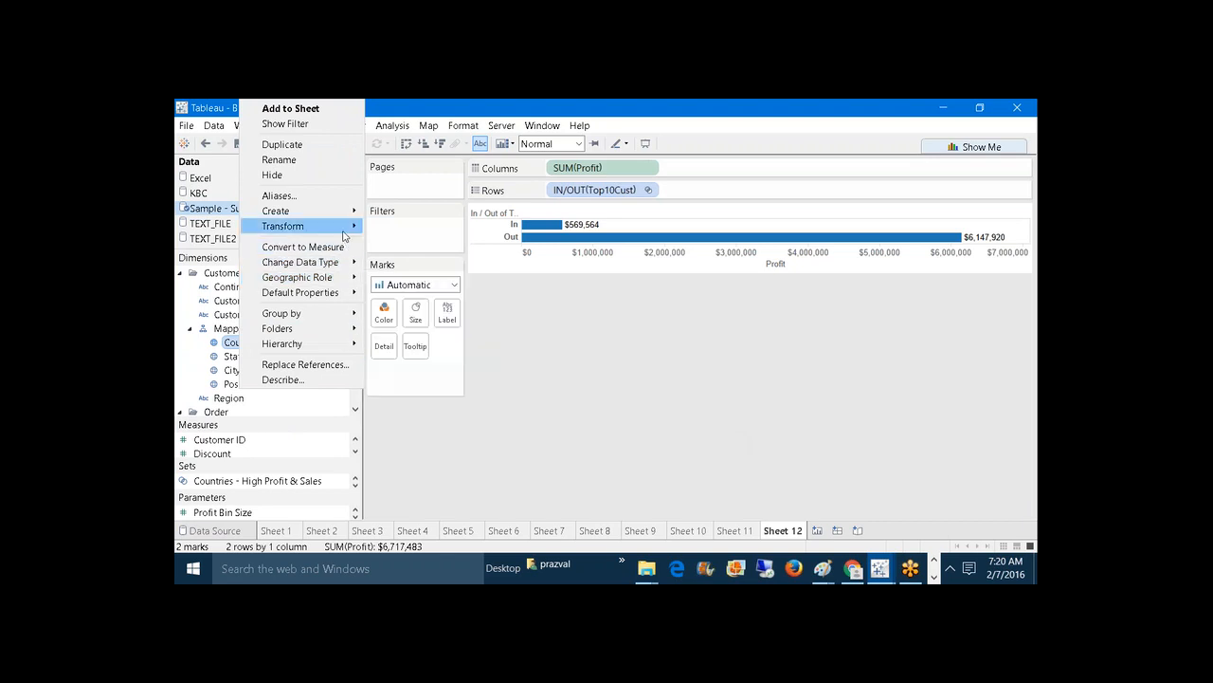
mouse_move(346, 225)
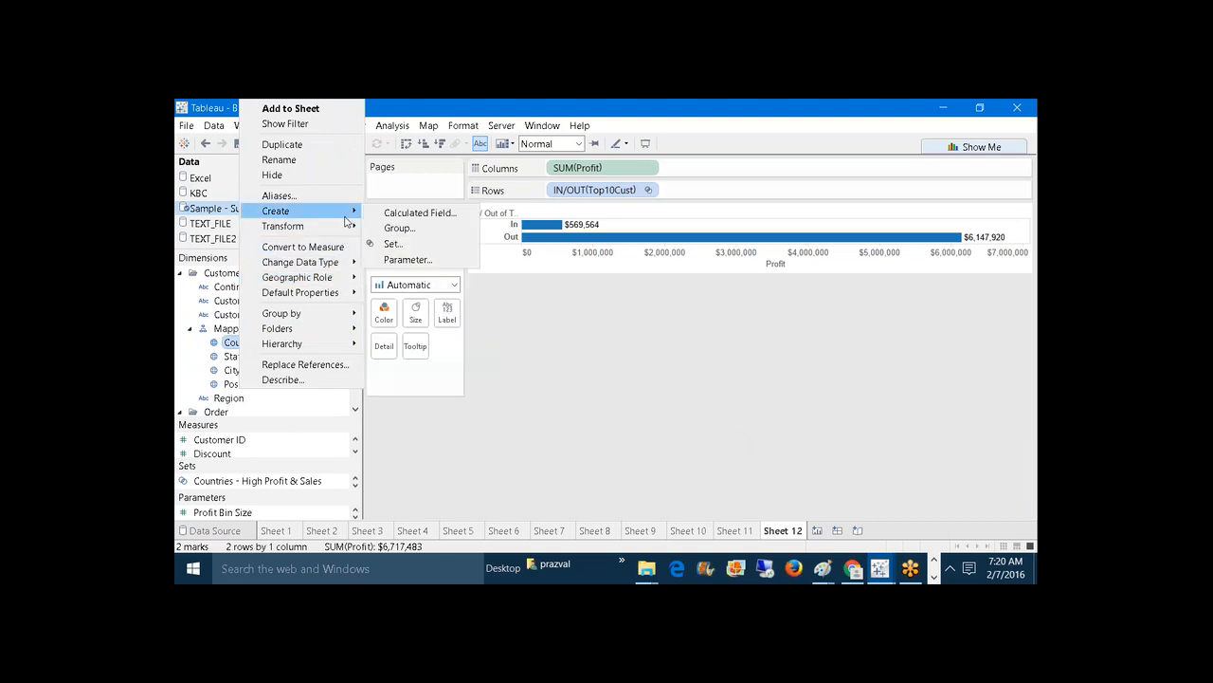
left_click(392, 245)
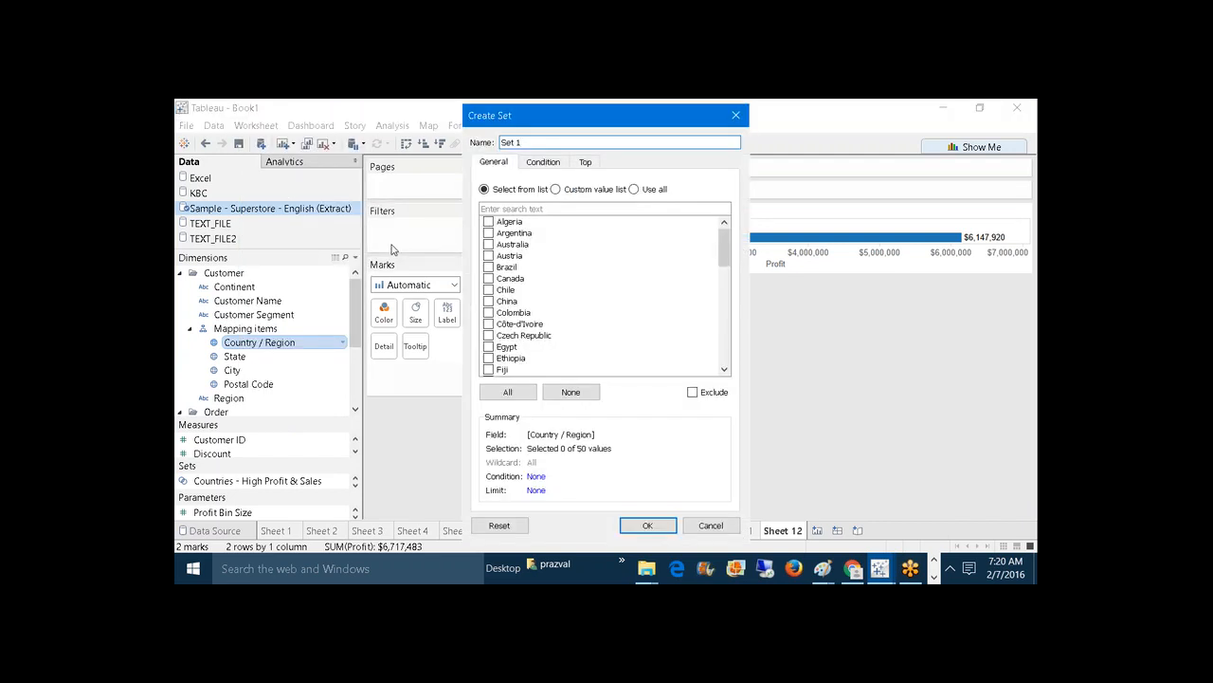
key("BackSpace")
key("BackSpace")
key("BackSpace")
key("BackSpace")
key("BackSpace")
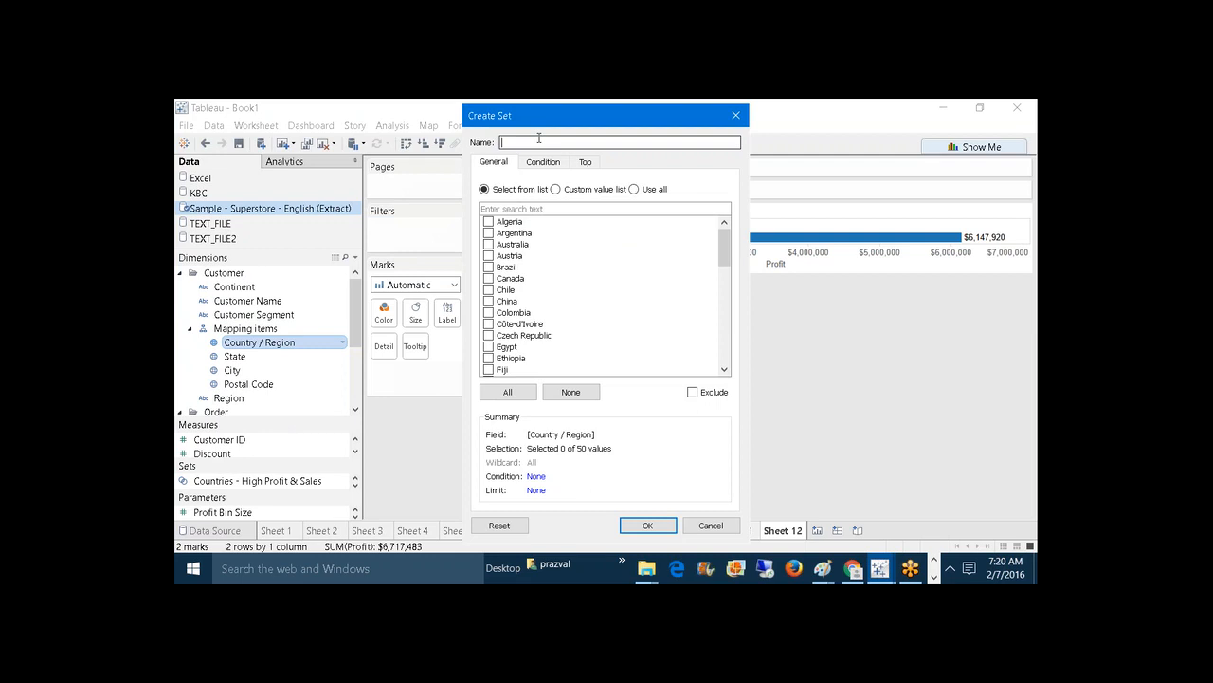
type("Top N")
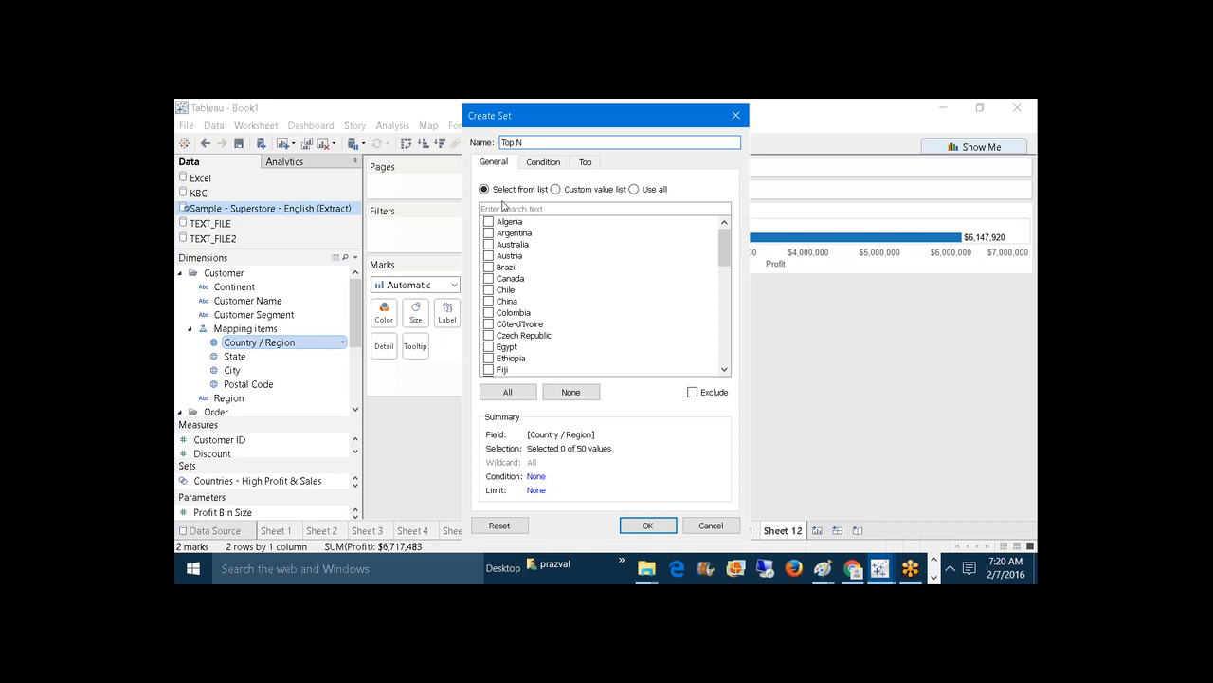
Step: Limit the Top N set by field to the top countries by sum of Profit
left_click(586, 162)
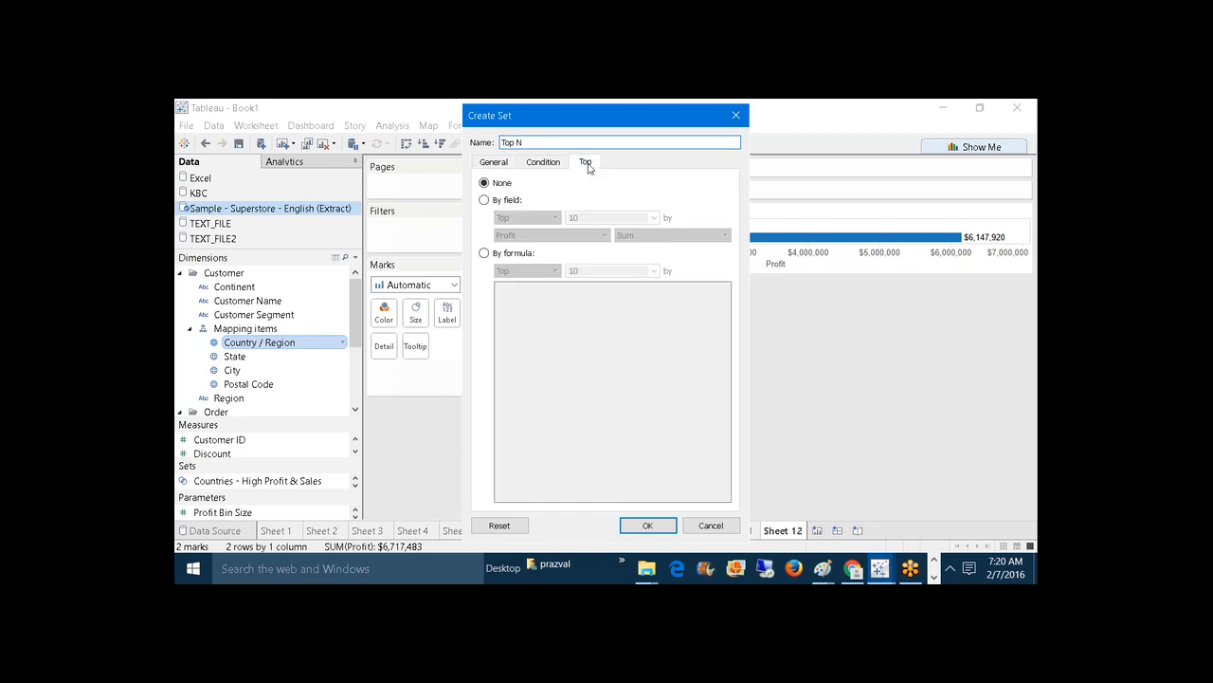
left_click(485, 200)
left_click(570, 217)
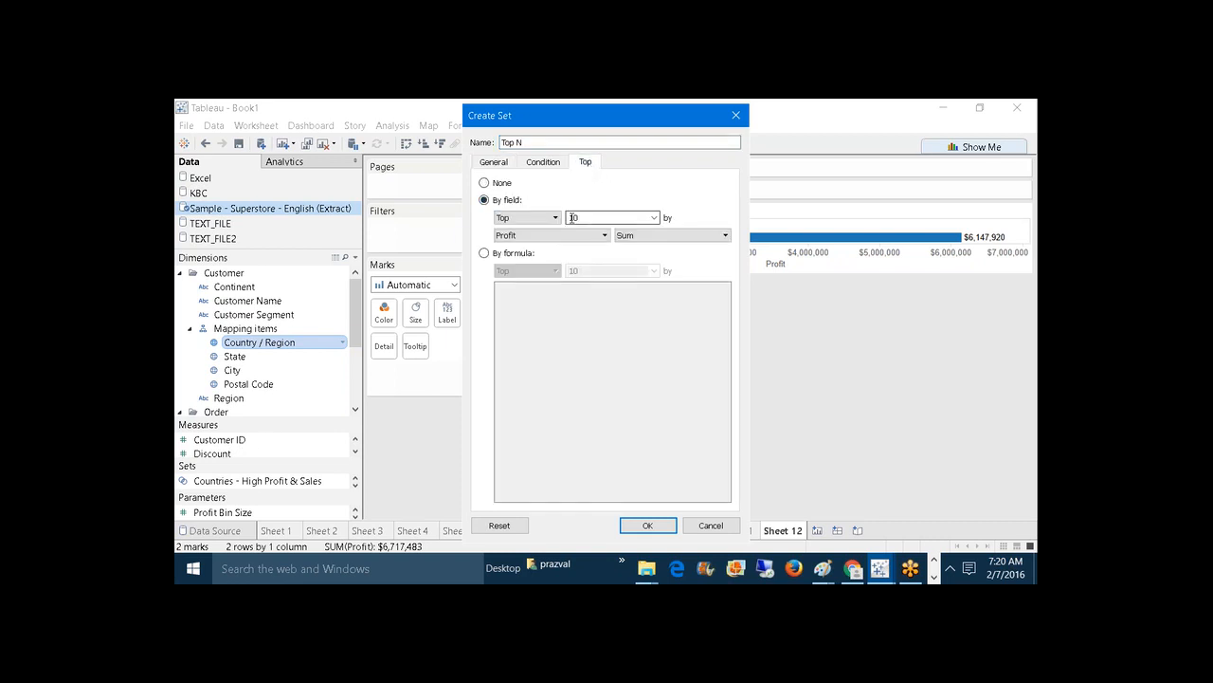
Step: Create a parameter named TOpN with all values allowed as the set's limit, and finish creating the set
left_click(654, 218)
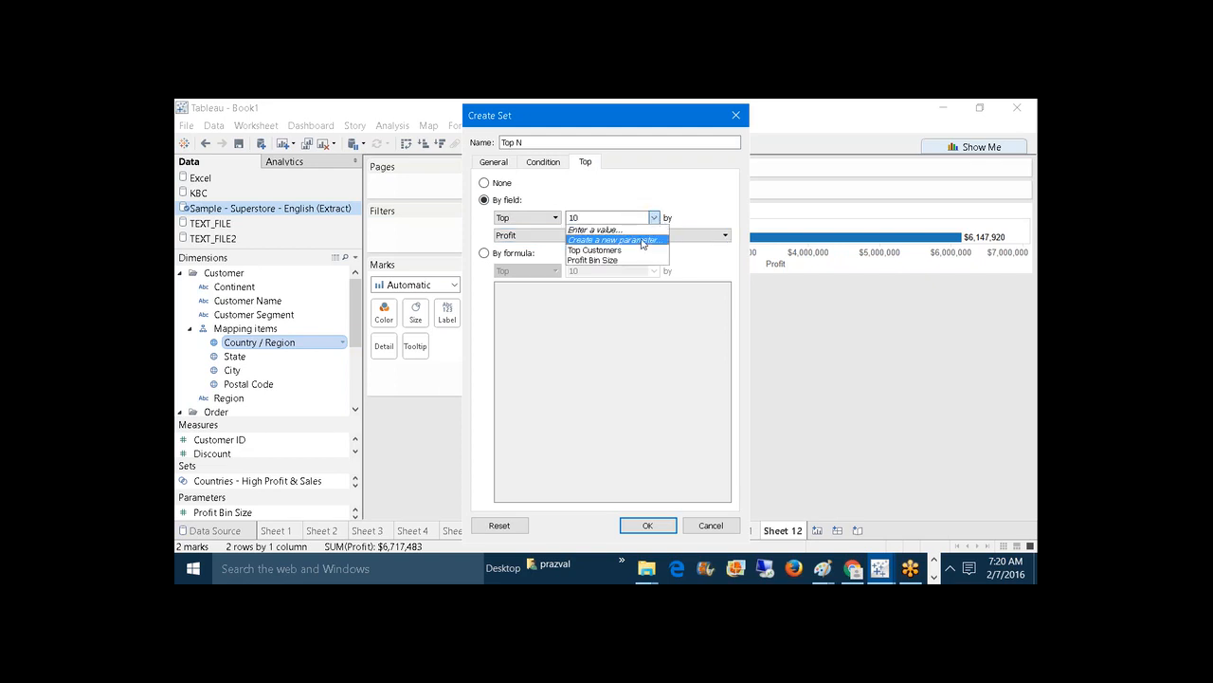
left_click(642, 241)
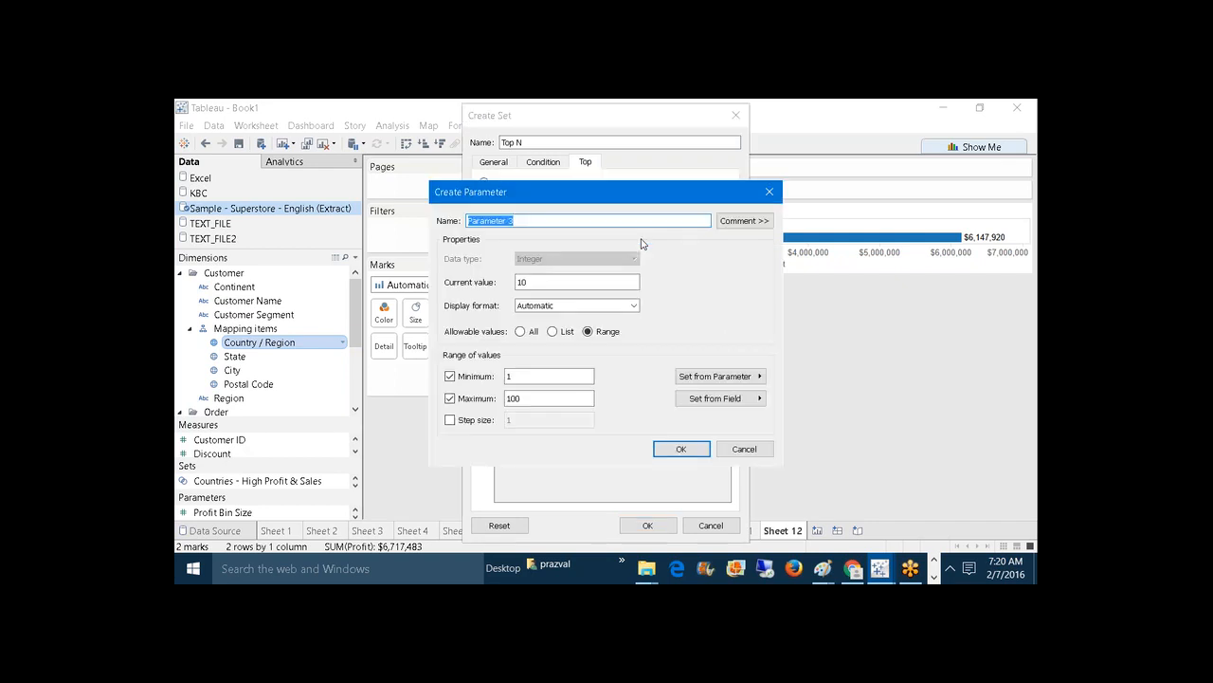
type("TOpN")
left_click(520, 332)
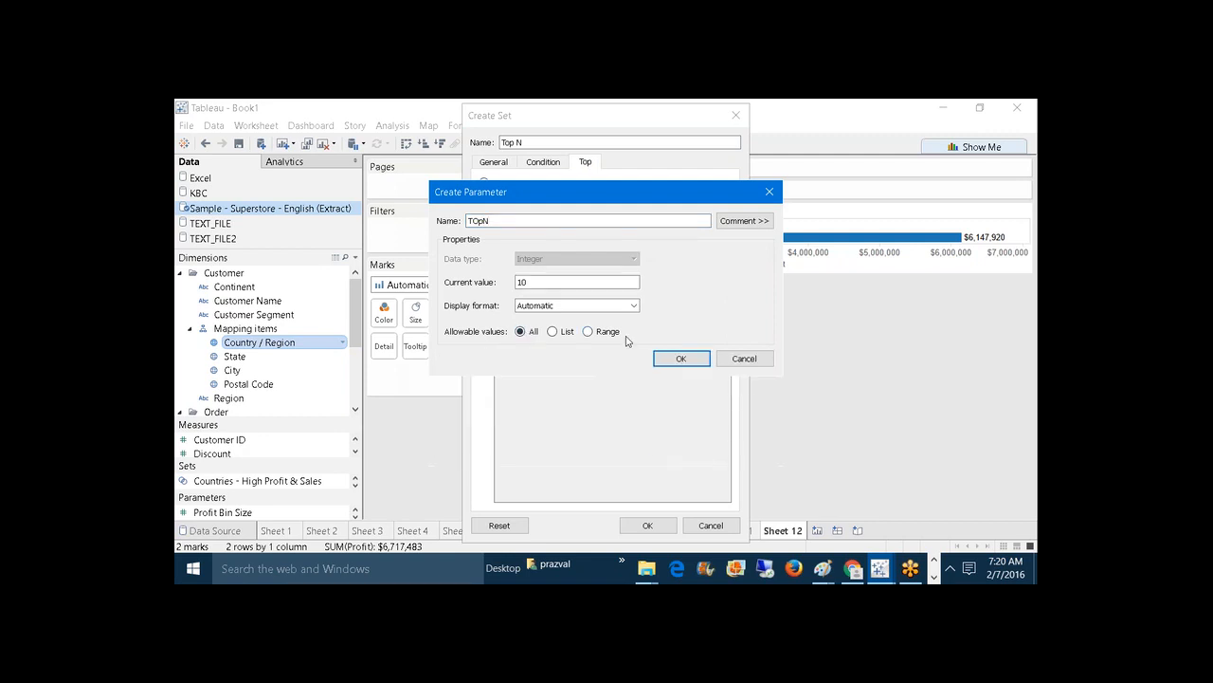
left_click(677, 358)
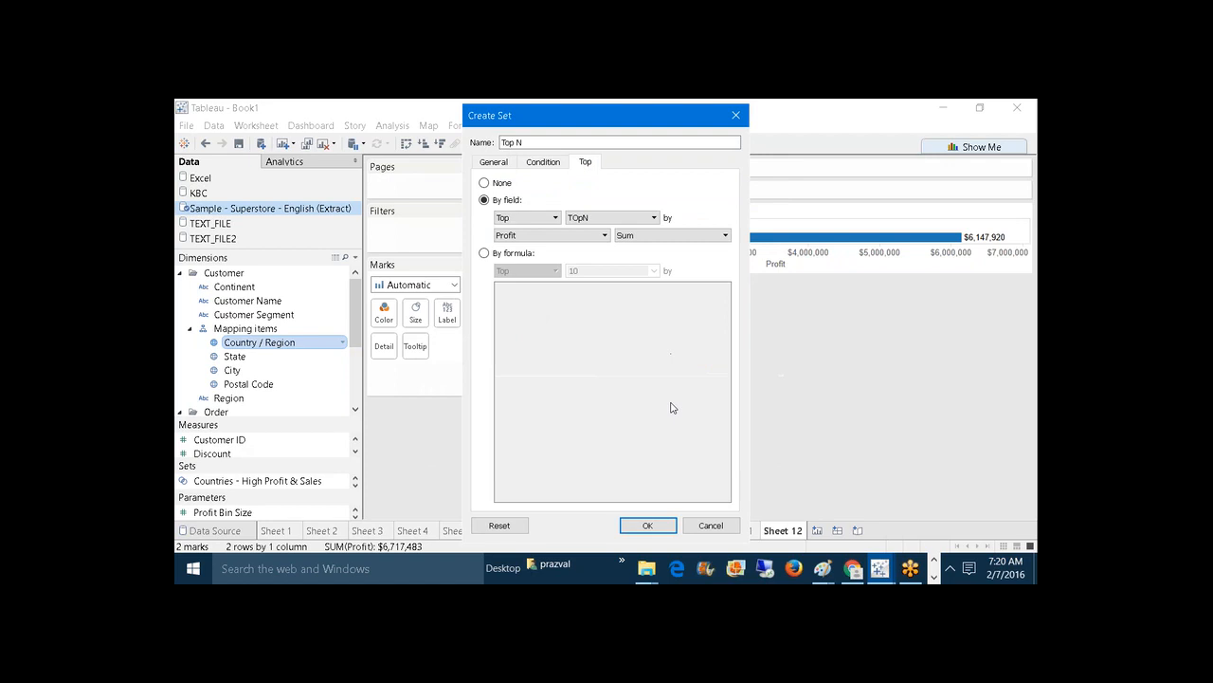
left_click(650, 526)
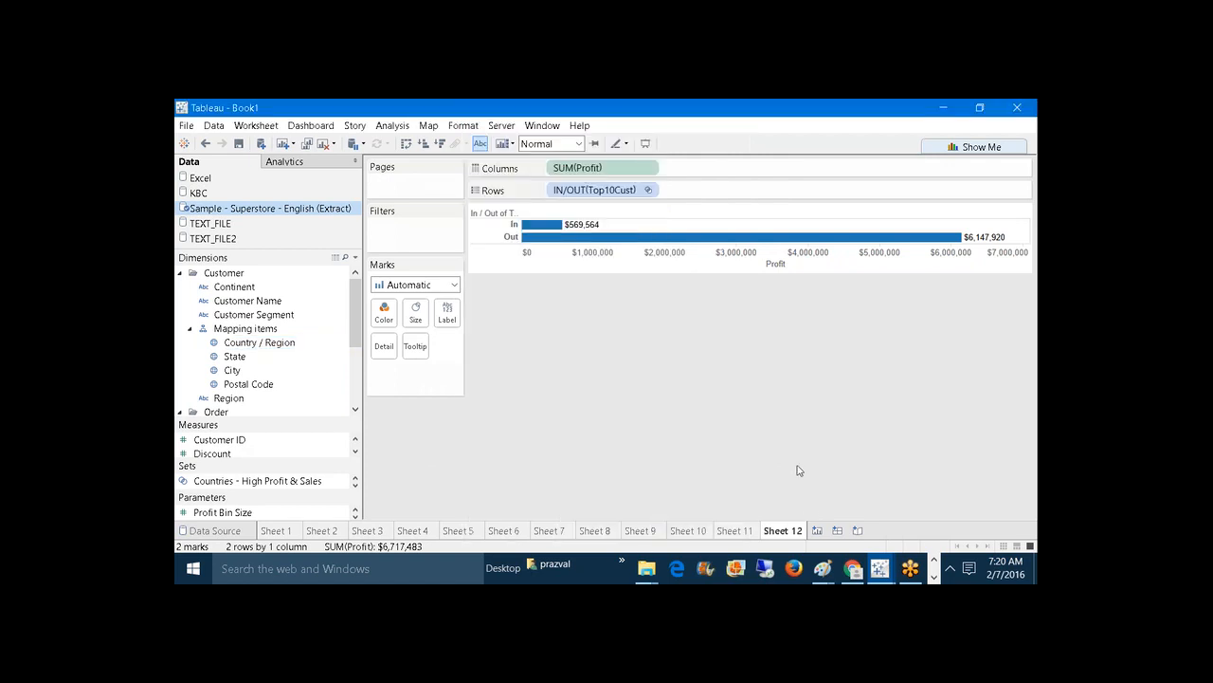
Step: On a new worksheet, place the Top N set in rows and sum of Profit in columns
left_click(815, 533)
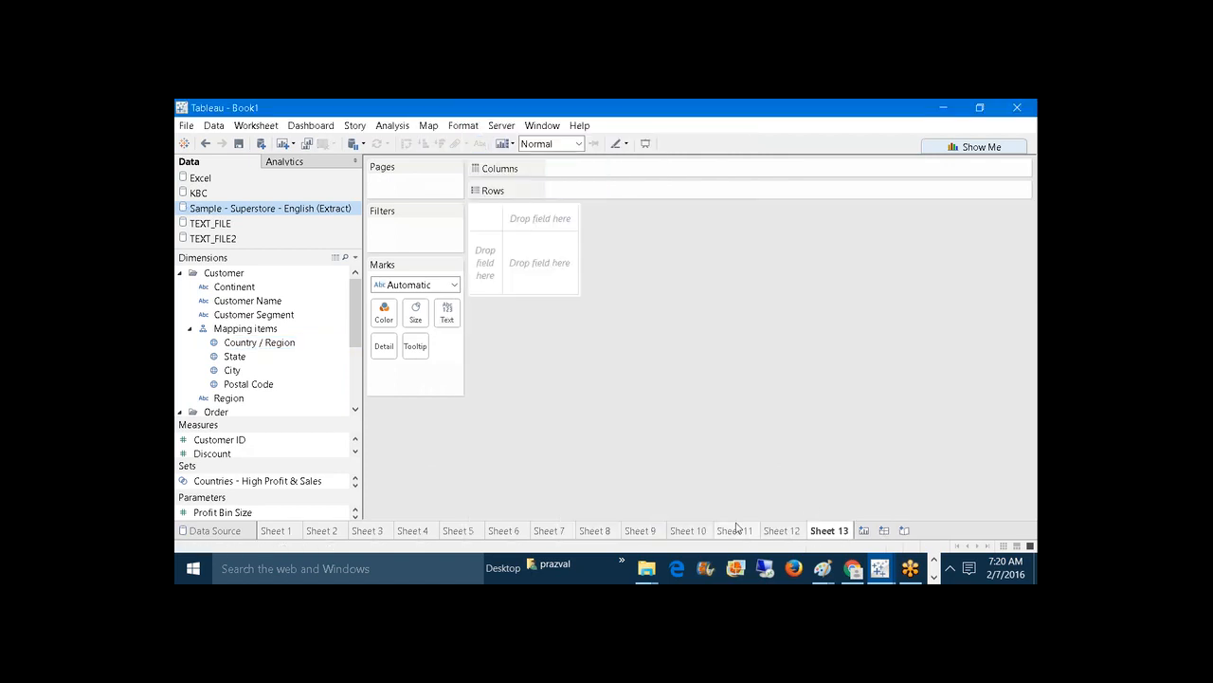
left_click(295, 480)
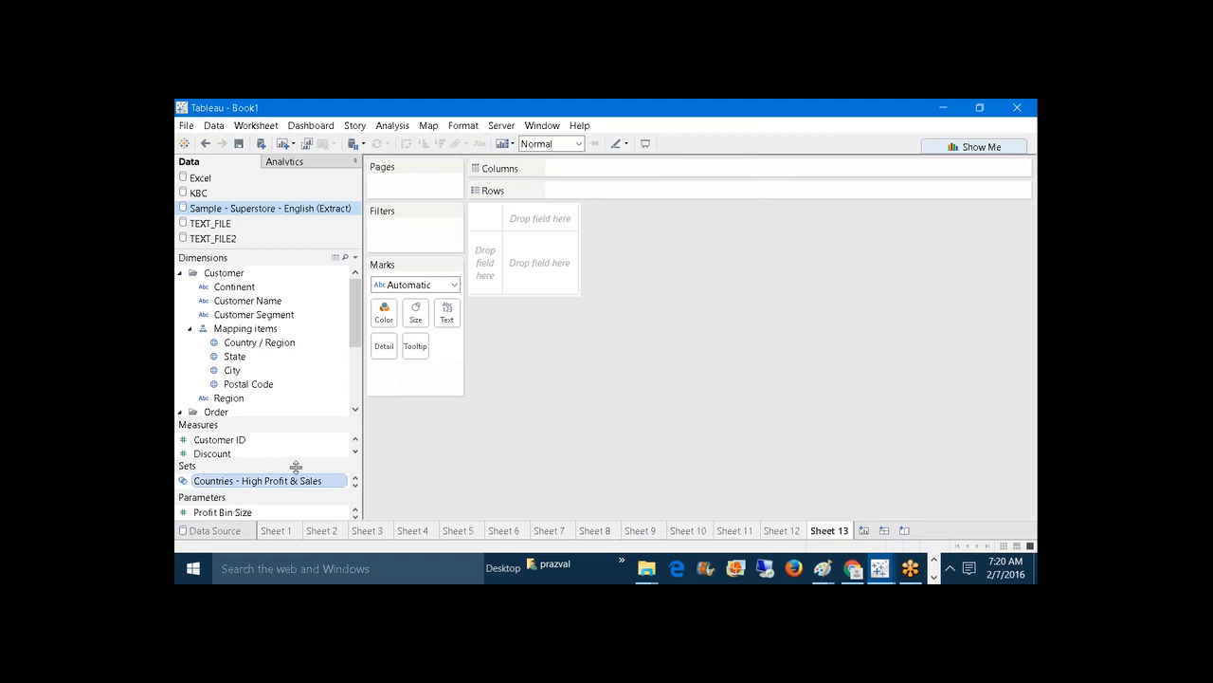
left_click_drag(298, 462, 302, 378)
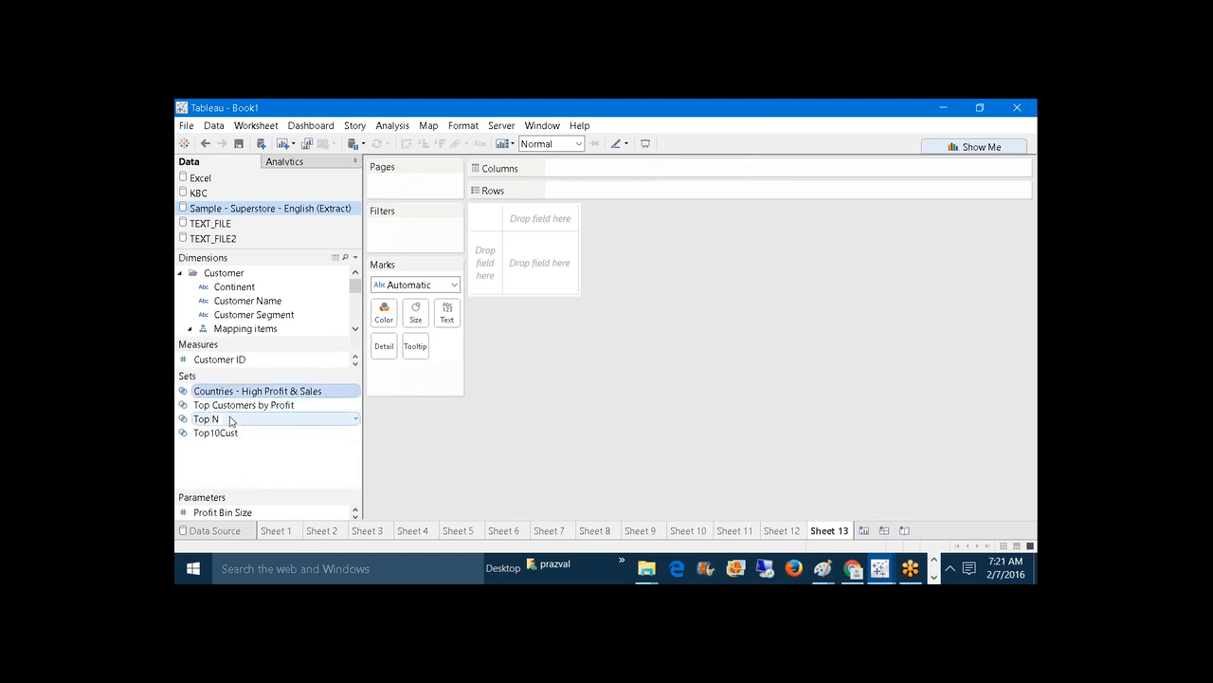
left_click_drag(213, 419, 616, 191)
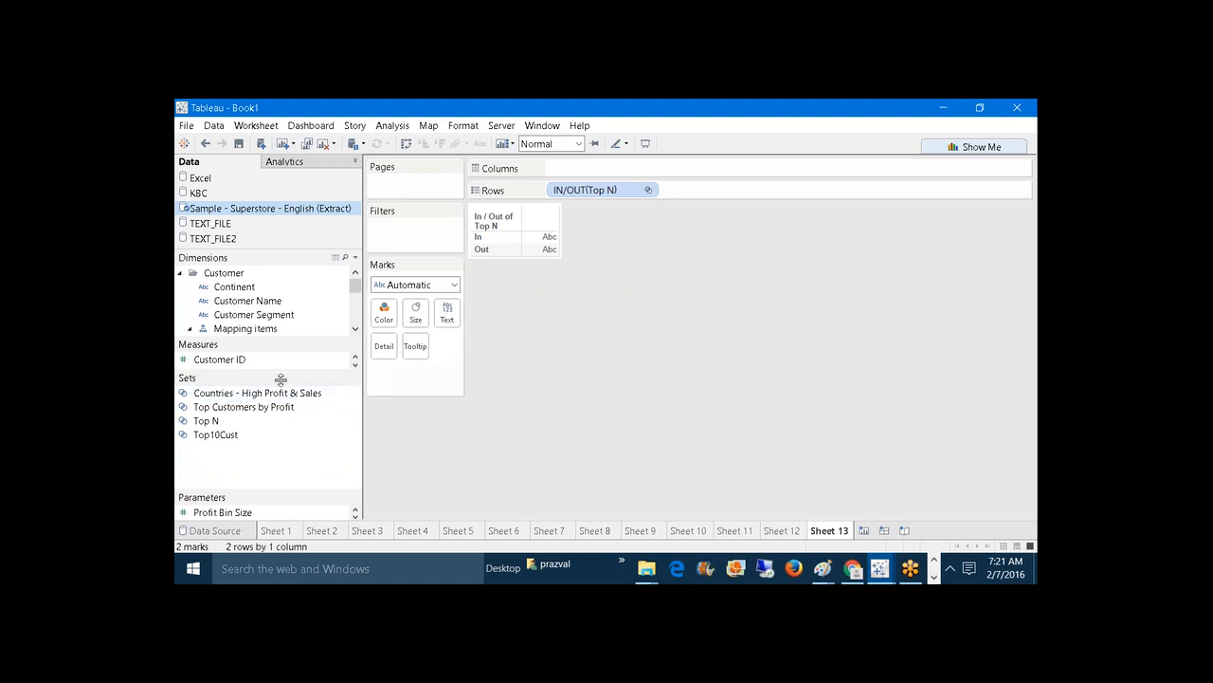
left_click_drag(284, 371, 258, 481)
mouse_move(204, 428)
left_mouse_down()
mouse_move(371, 401)
mouse_move(588, 225)
mouse_move(597, 207)
mouse_move(417, 283)
mouse_move(573, 171)
mouse_move(559, 171)
left_mouse_up()
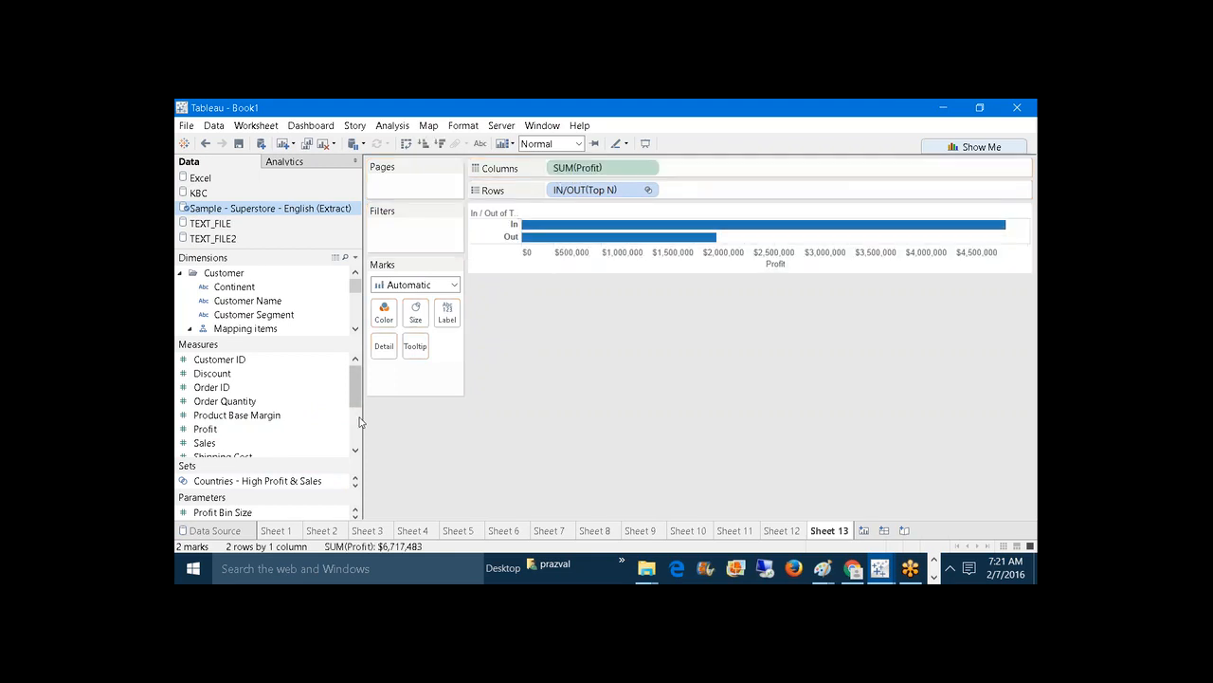
Step: Show the TOpN parameter control beside the chart and turn on mark labels for the profit bars
left_click_drag(255, 504, 268, 414)
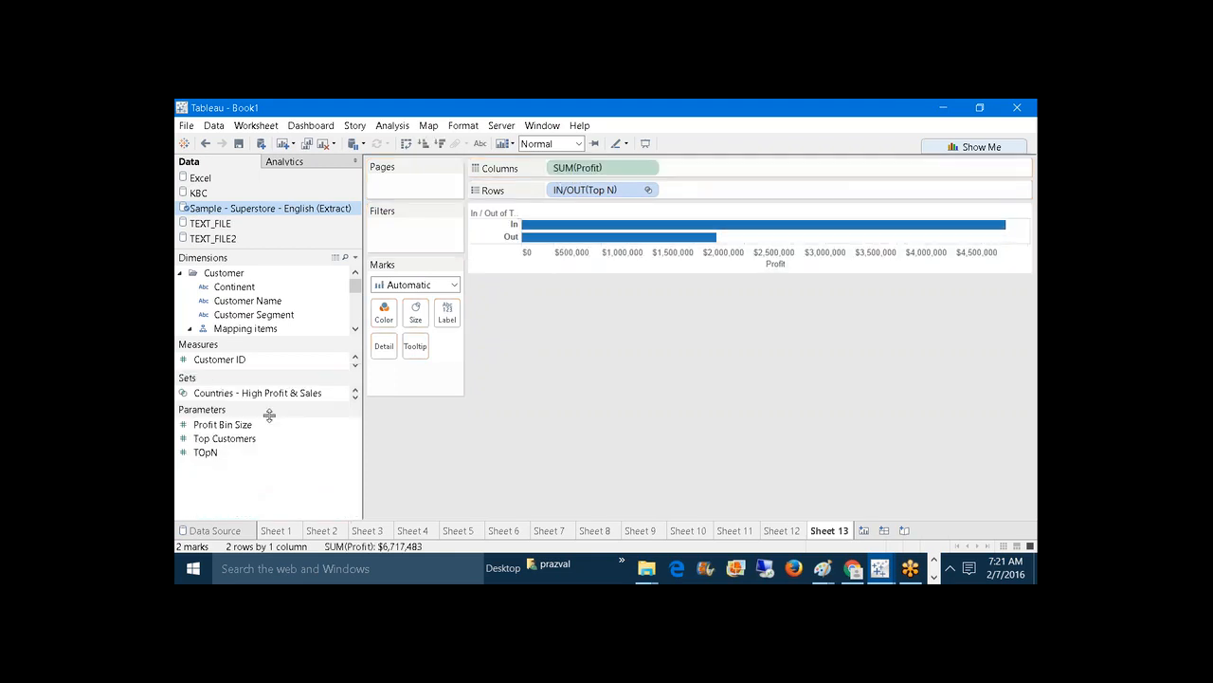
right_click(227, 444)
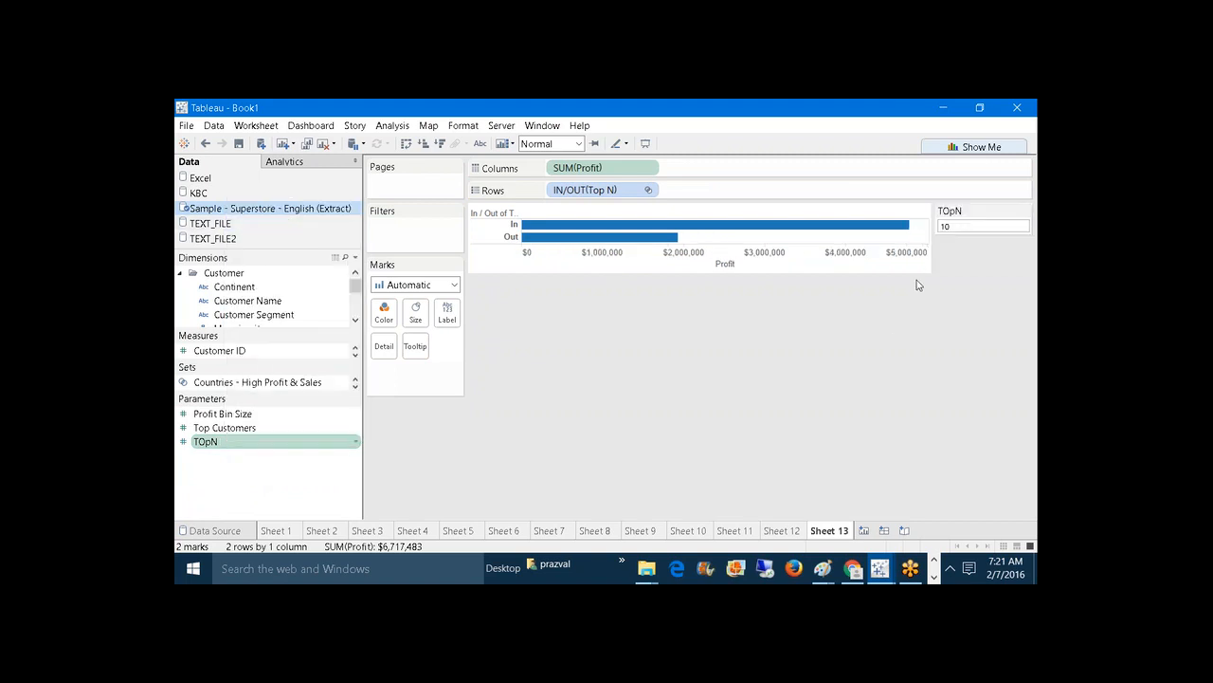
left_click(957, 228)
left_click(958, 228)
left_click(481, 145)
mouse_move(887, 237)
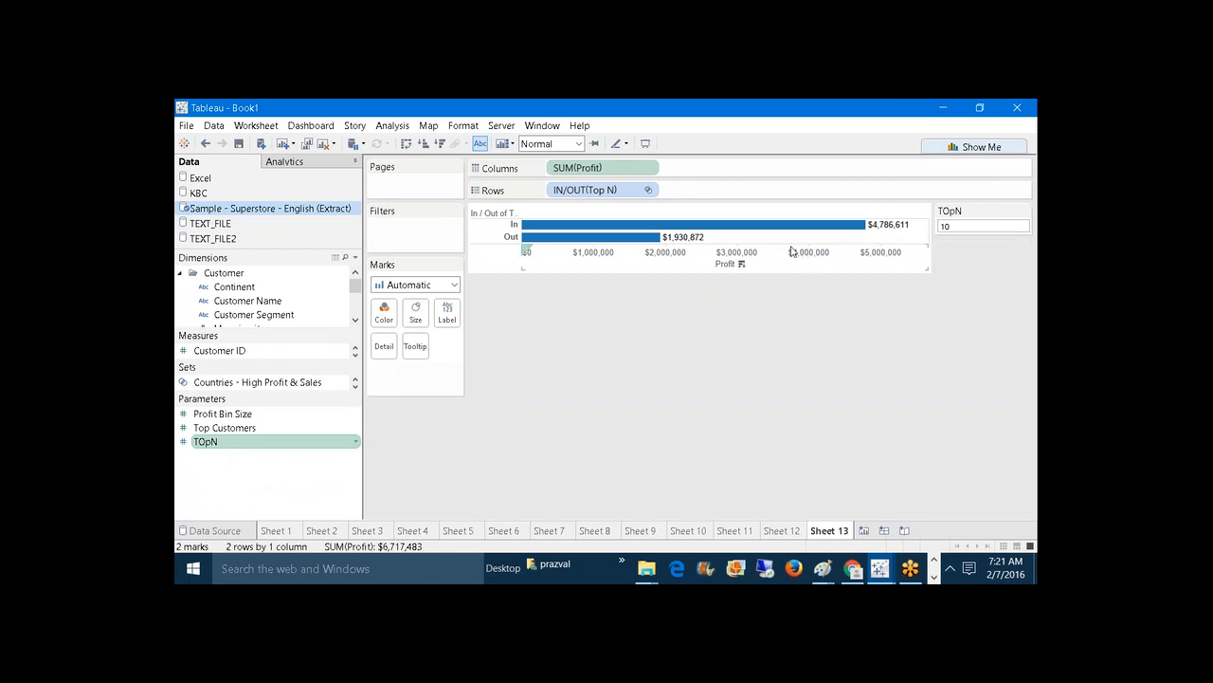
mouse_move(693, 241)
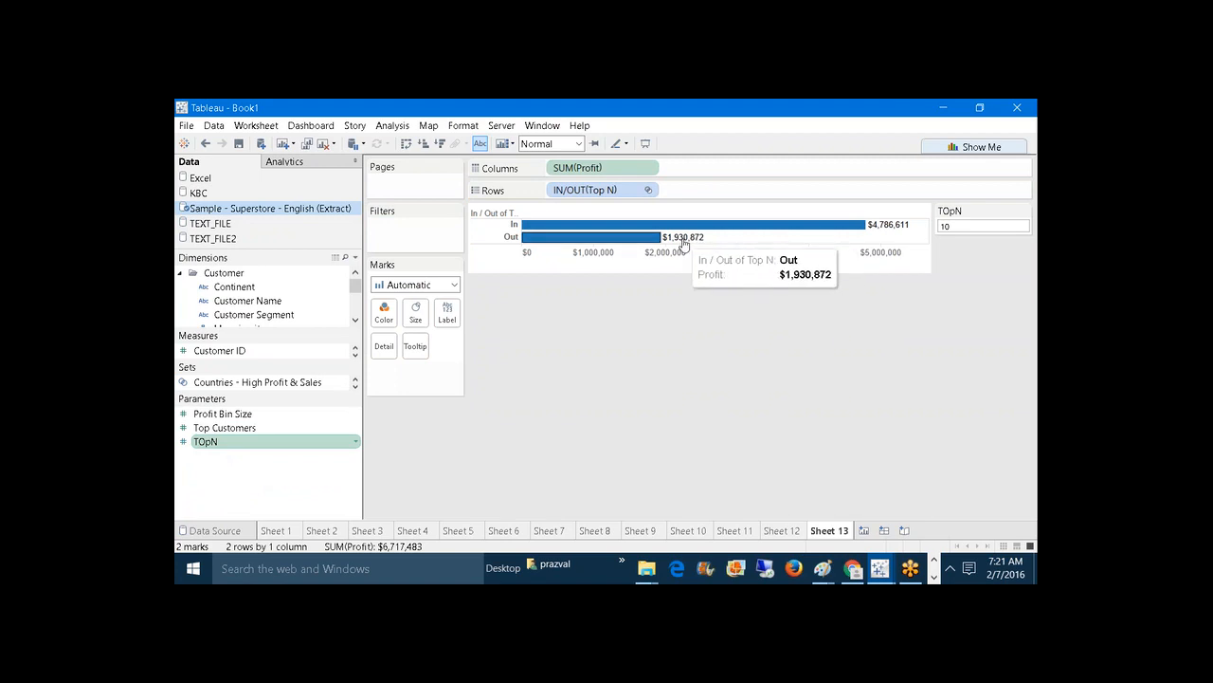
Step: Express the In/Out profit values as a percentage of the whole table
left_click(395, 128)
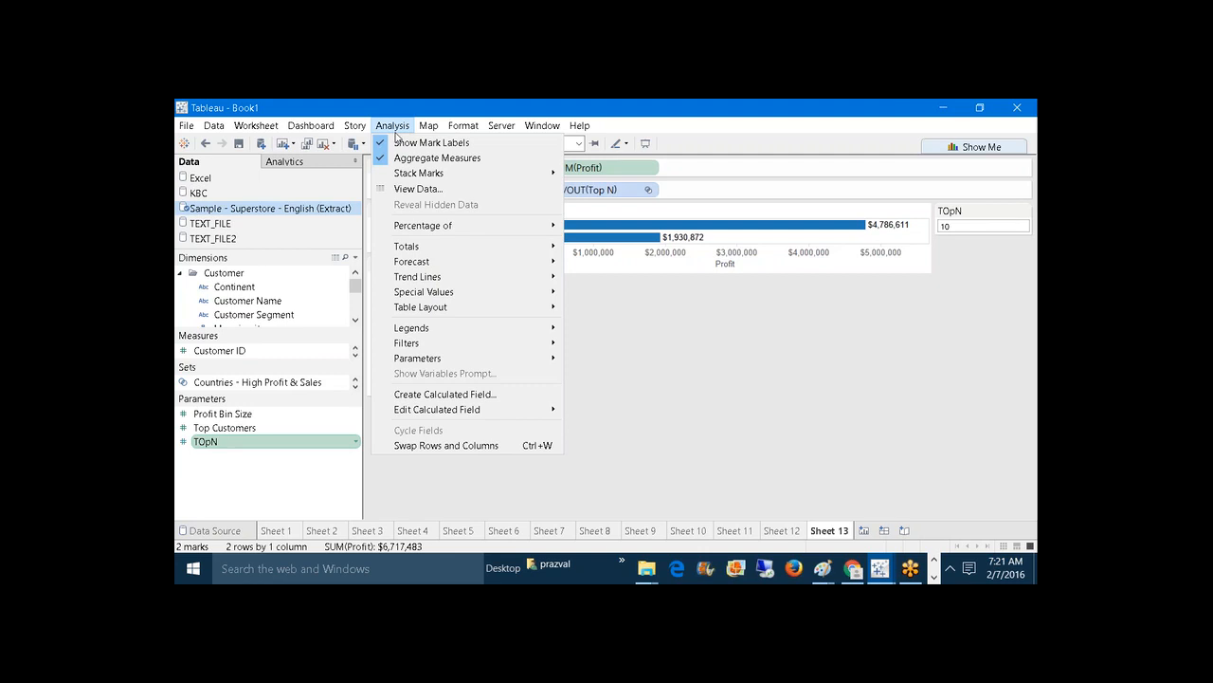
mouse_move(456, 225)
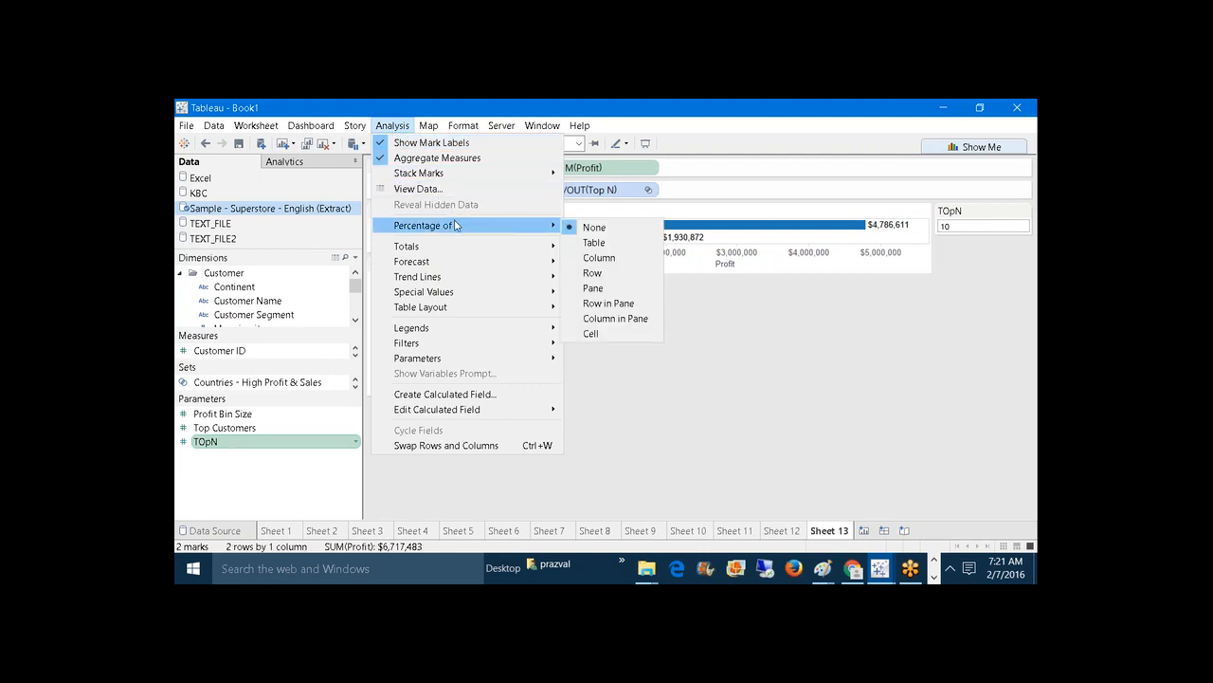
left_click(593, 243)
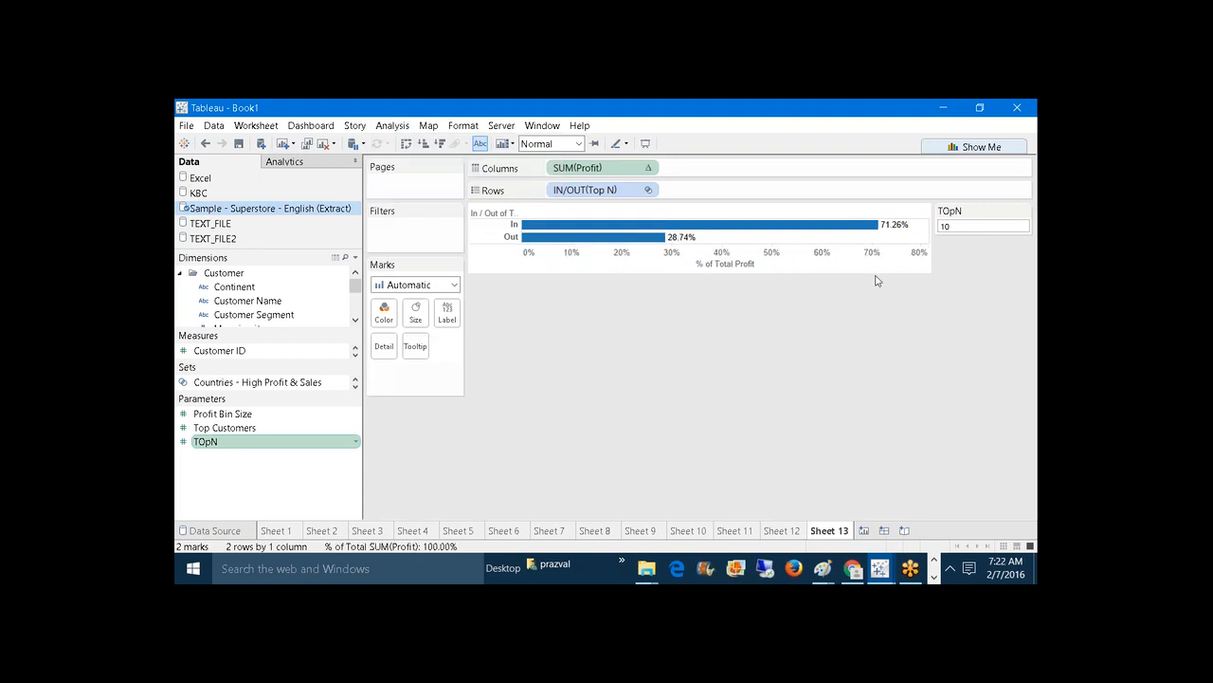
Step: Set the TOpN parameter first to 20 and finally to 40
double_click(957, 231)
type("20")
key("Return")
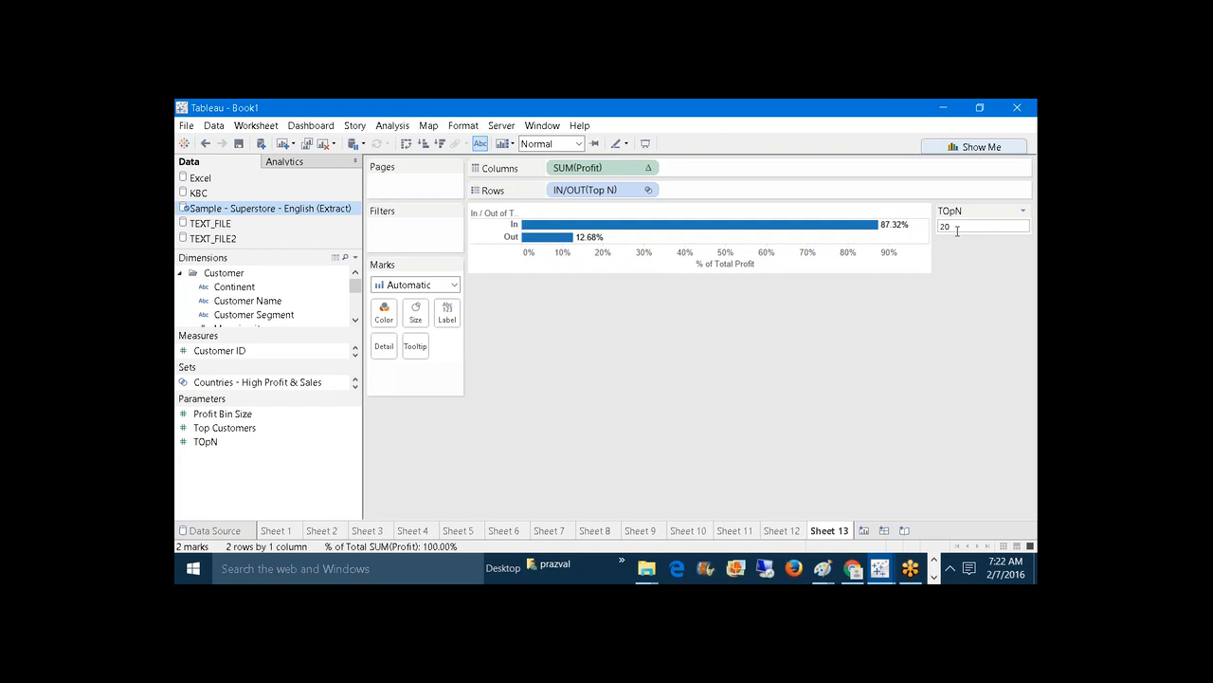
left_click(958, 230)
type("40")
key("Return")
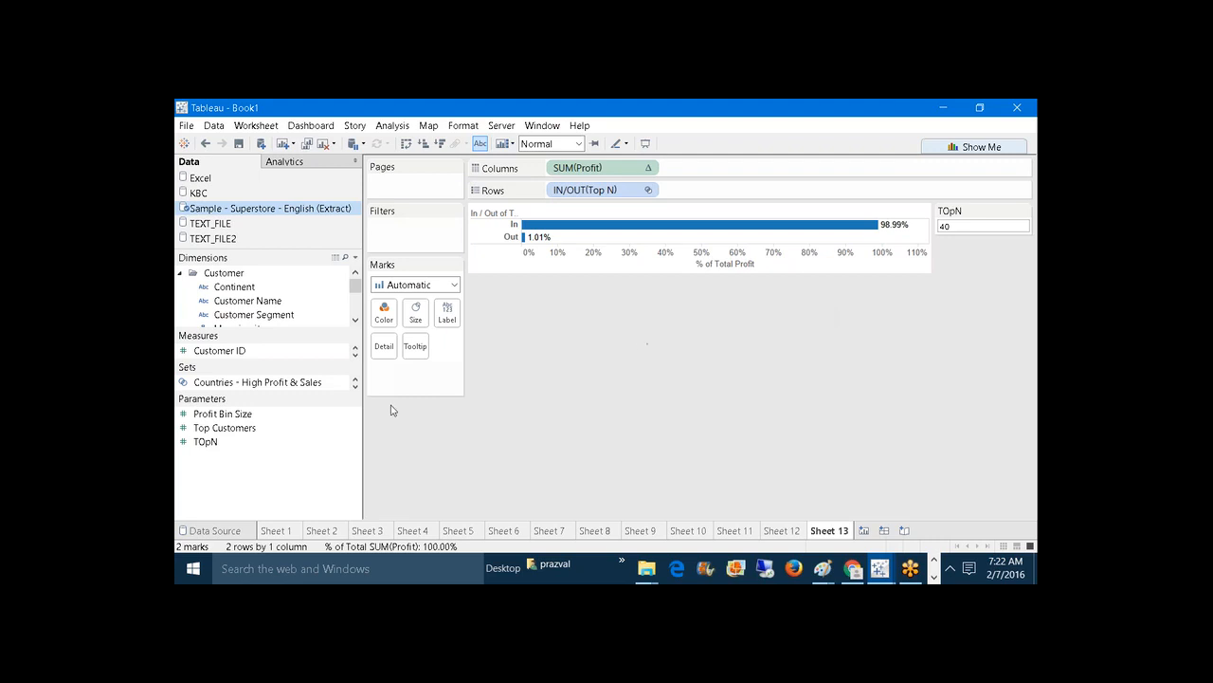
left_click_drag(271, 394, 268, 444)
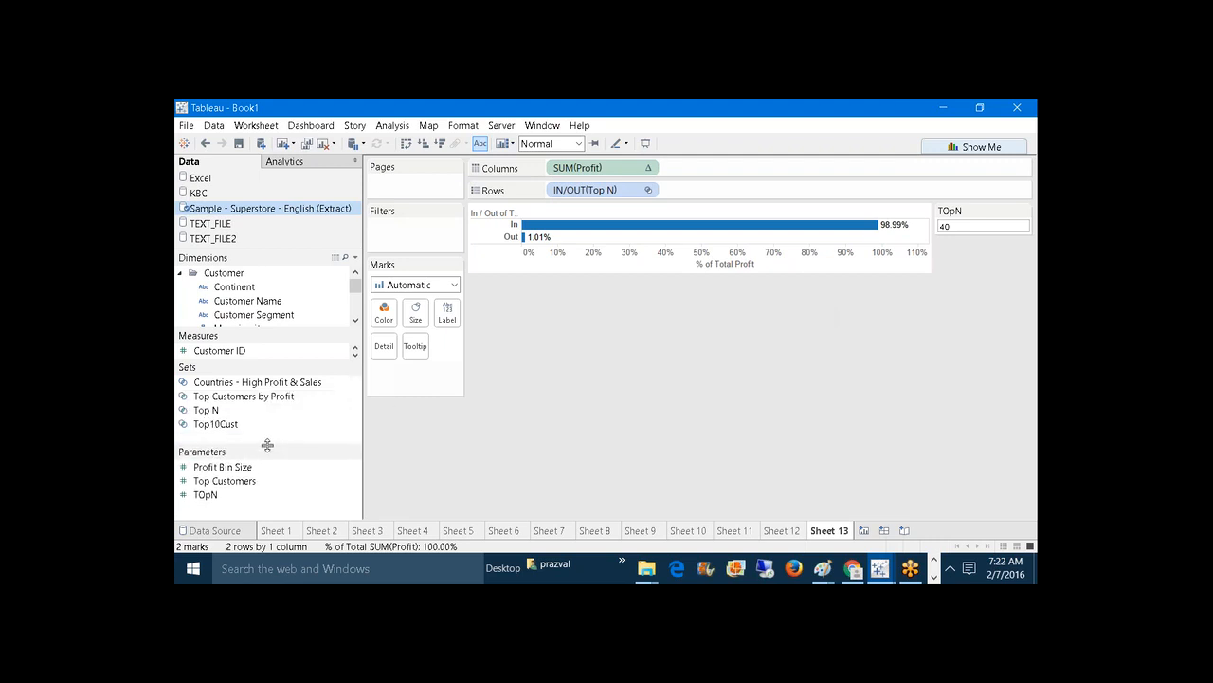
left_click(236, 426)
left_click(230, 415)
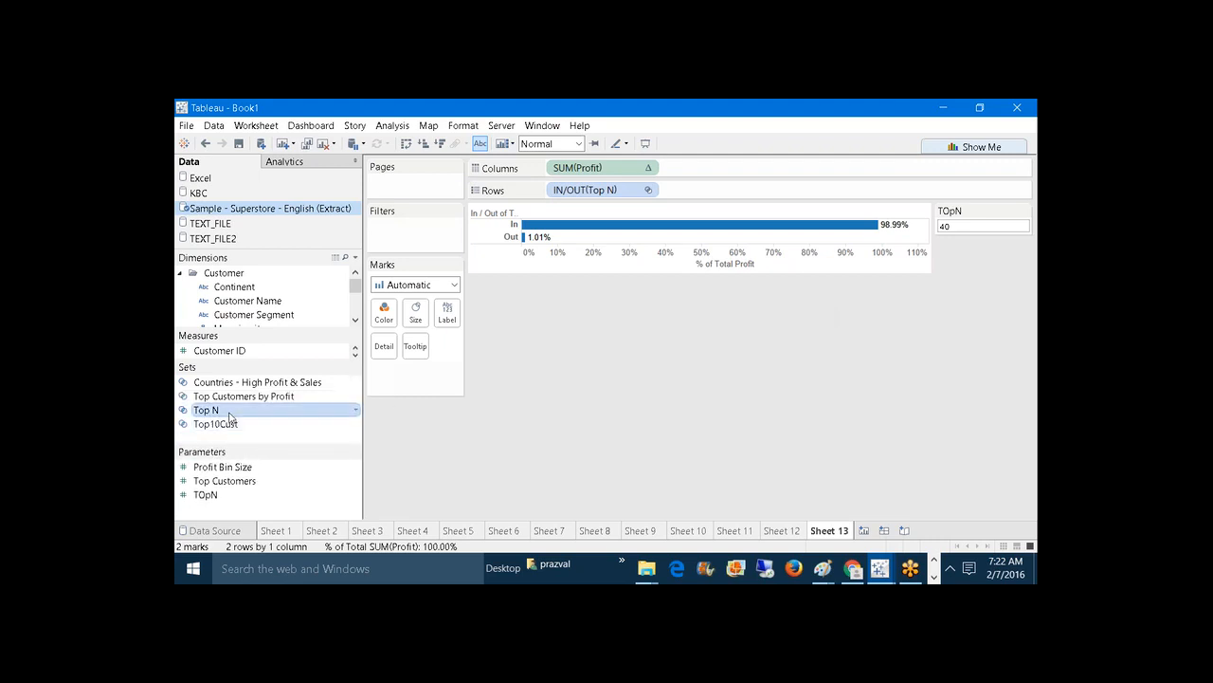
left_click(229, 423)
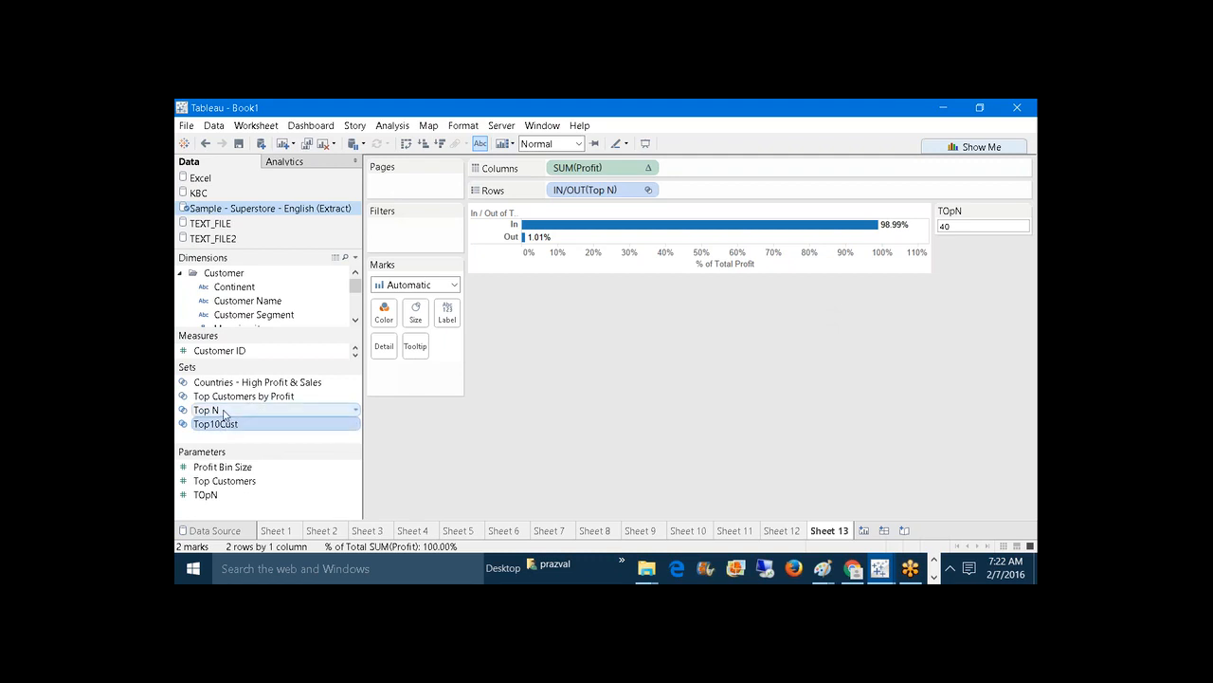
left_click(225, 413)
left_click(224, 423)
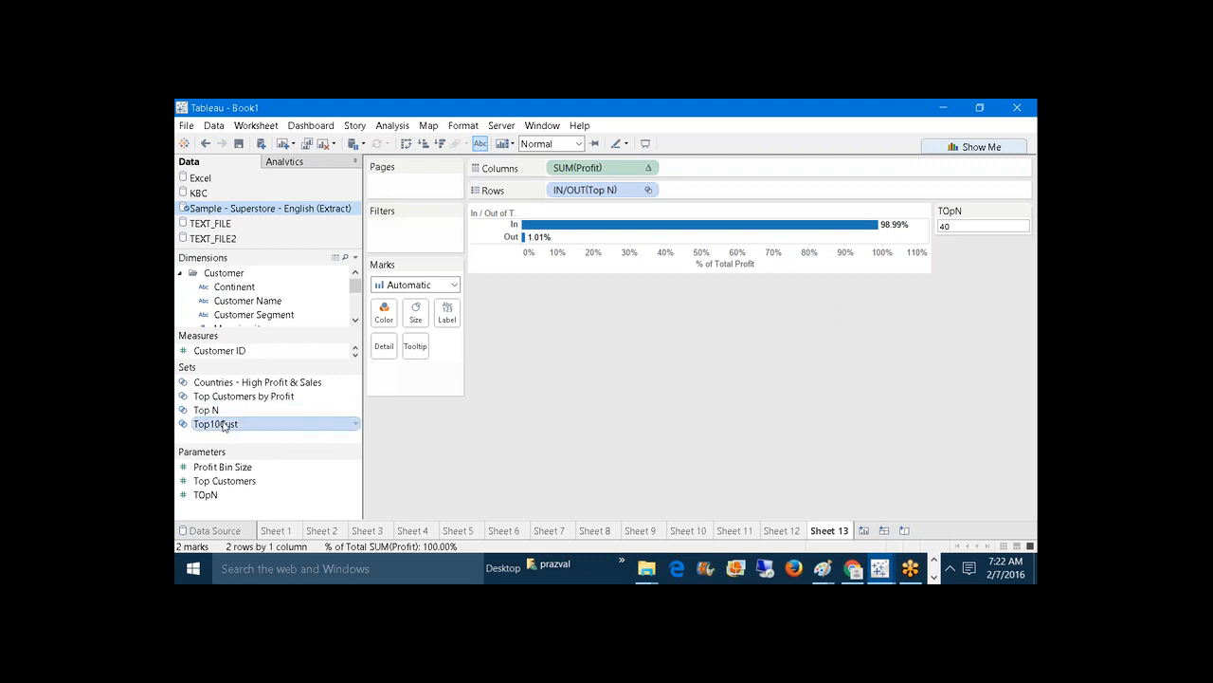
left_click(222, 413)
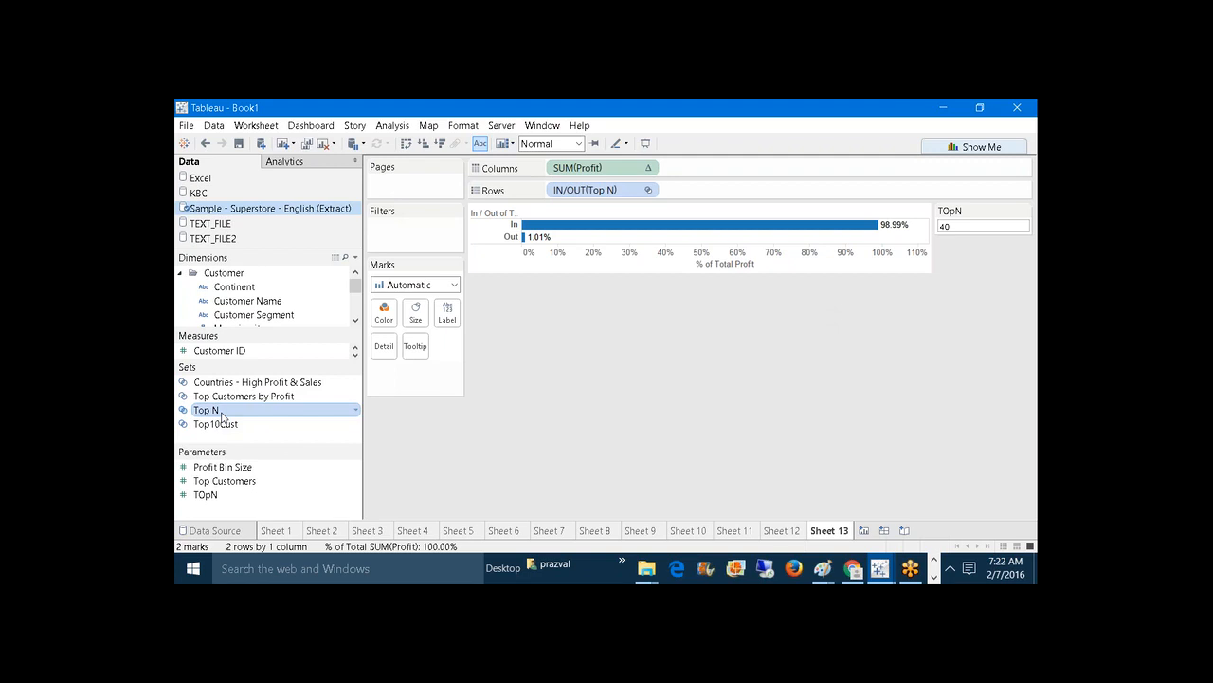
left_click(228, 423)
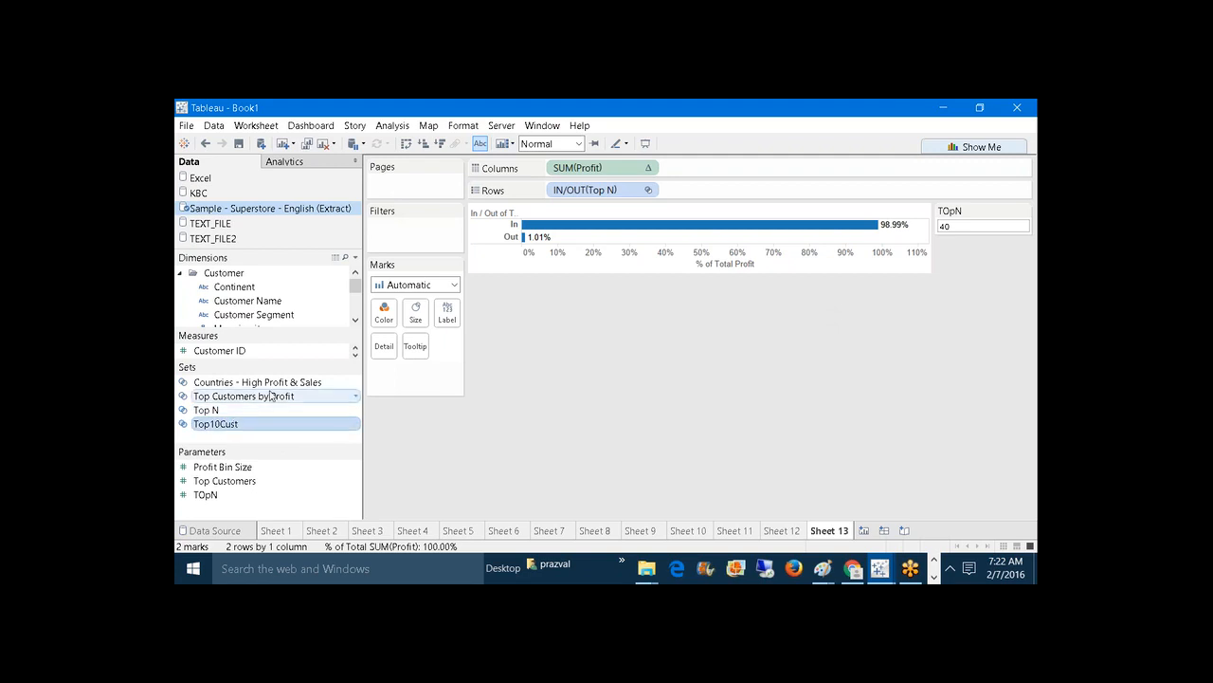
Step: On a new worksheet, list Customer Name in rows, after enlarging the list of dimensions
left_click(863, 532)
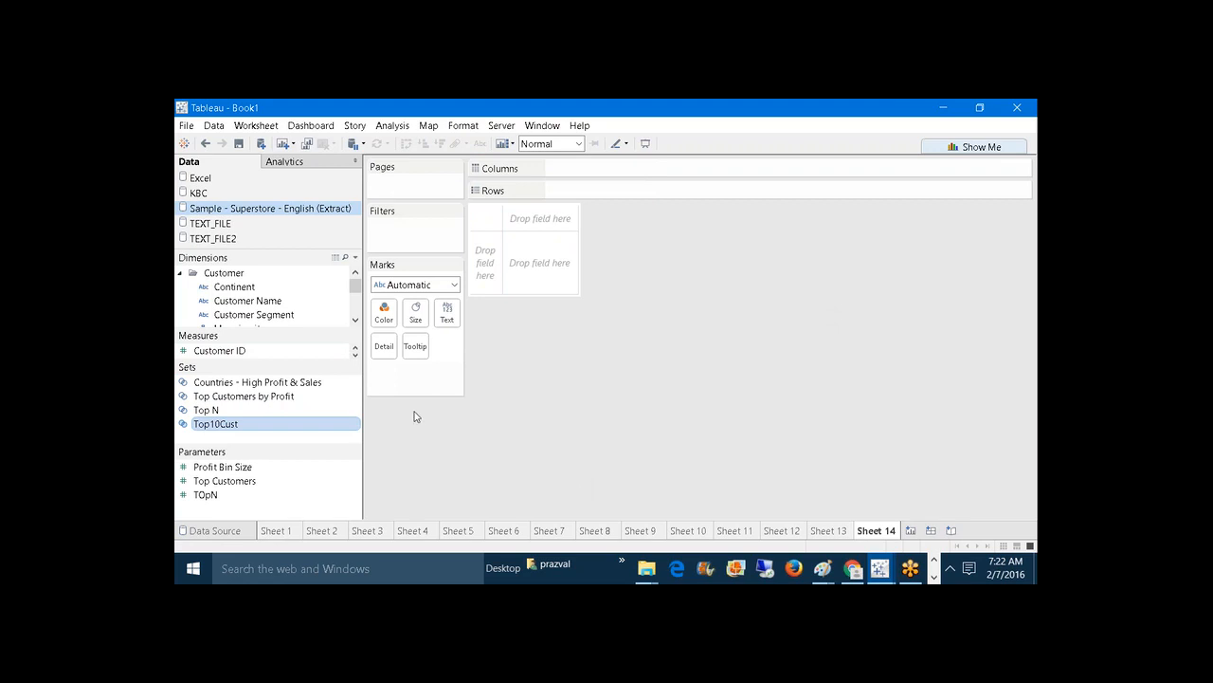
left_click_drag(313, 362, 299, 419)
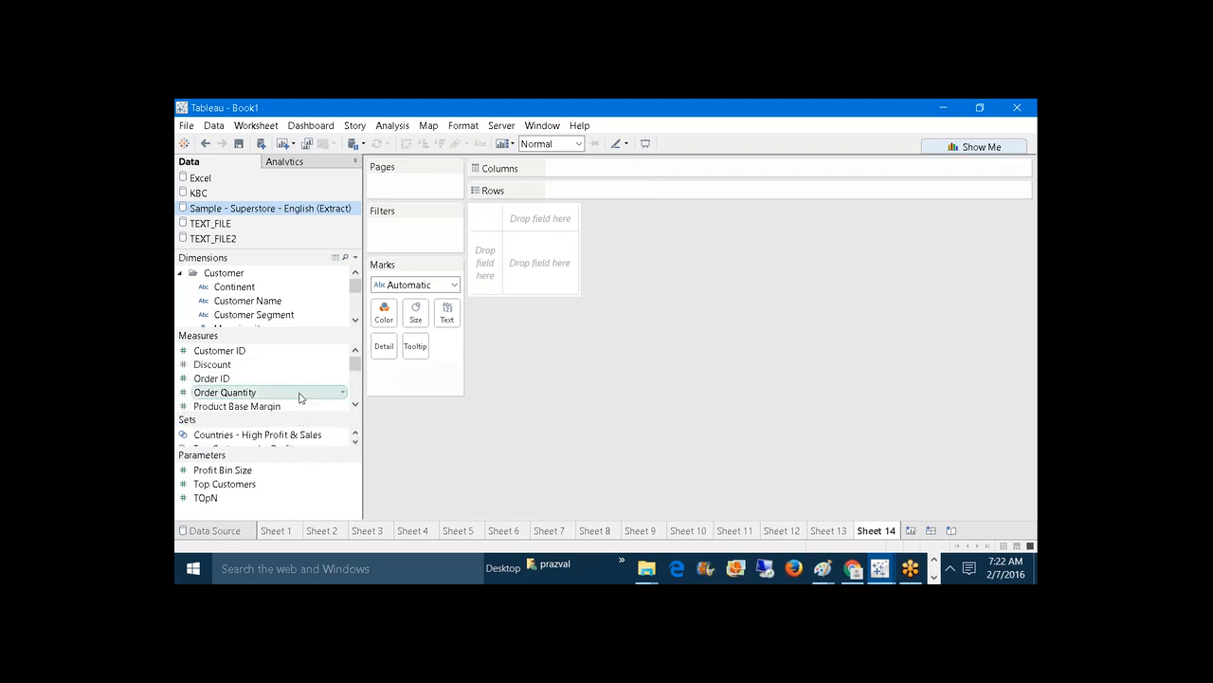
left_click_drag(287, 331, 277, 420)
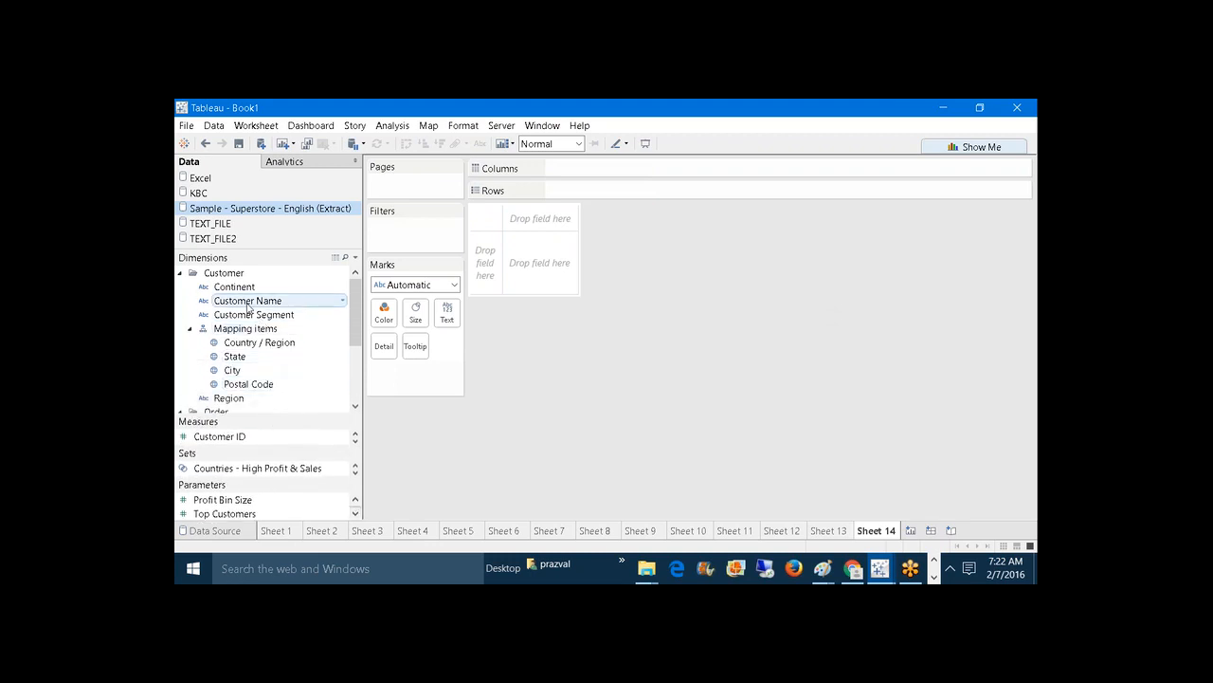
left_click_drag(248, 300, 584, 193)
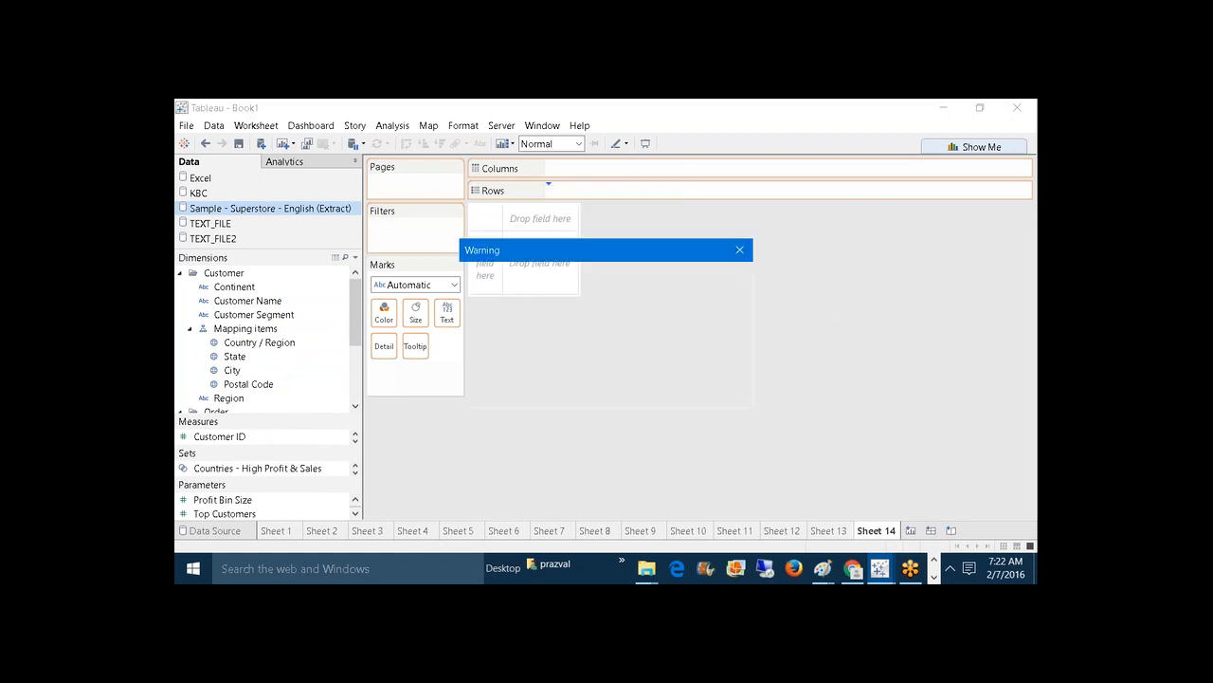
left_click(603, 325)
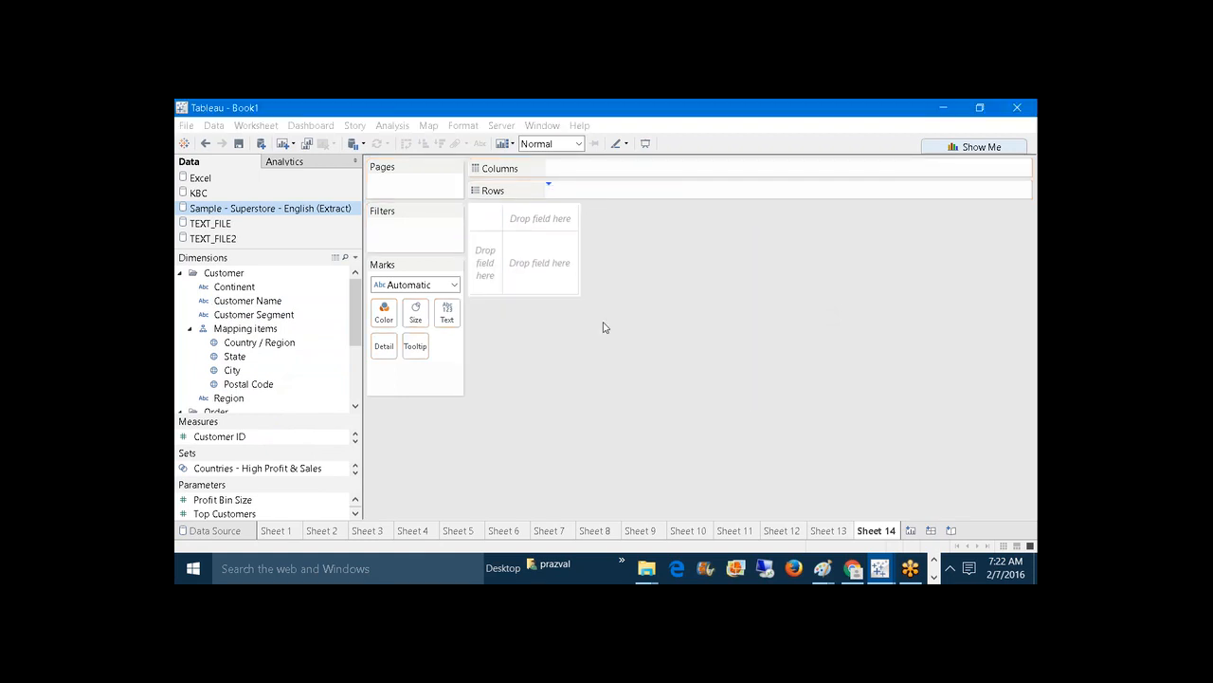
Step: Chart sum of Sales per customer in columns, sorted in descending order with mark labels shown
left_click_drag(280, 423, 287, 293)
left_click_drag(282, 389, 601, 174)
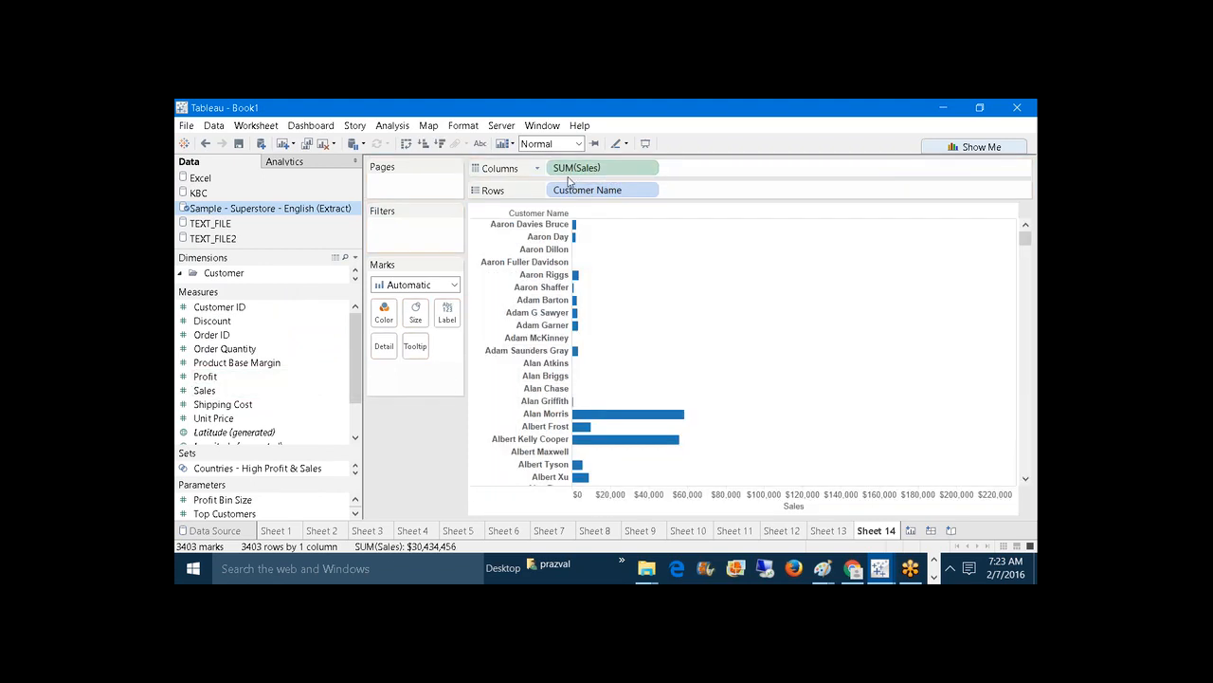
left_click(442, 144)
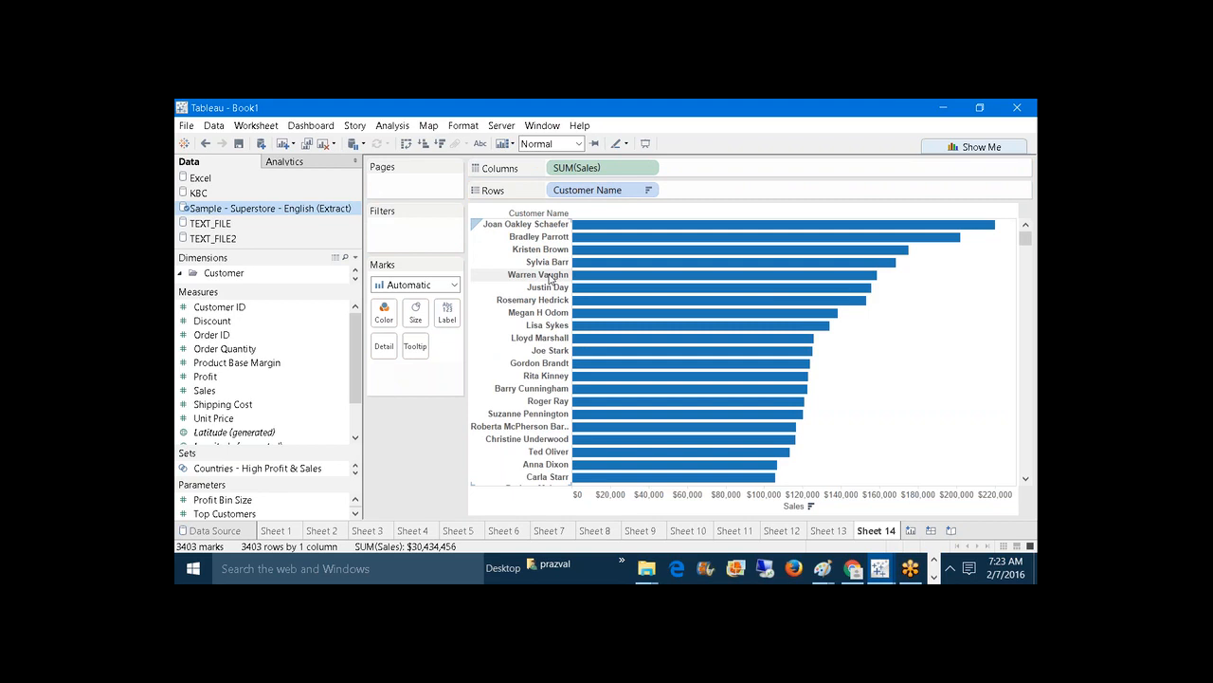
left_click(480, 147)
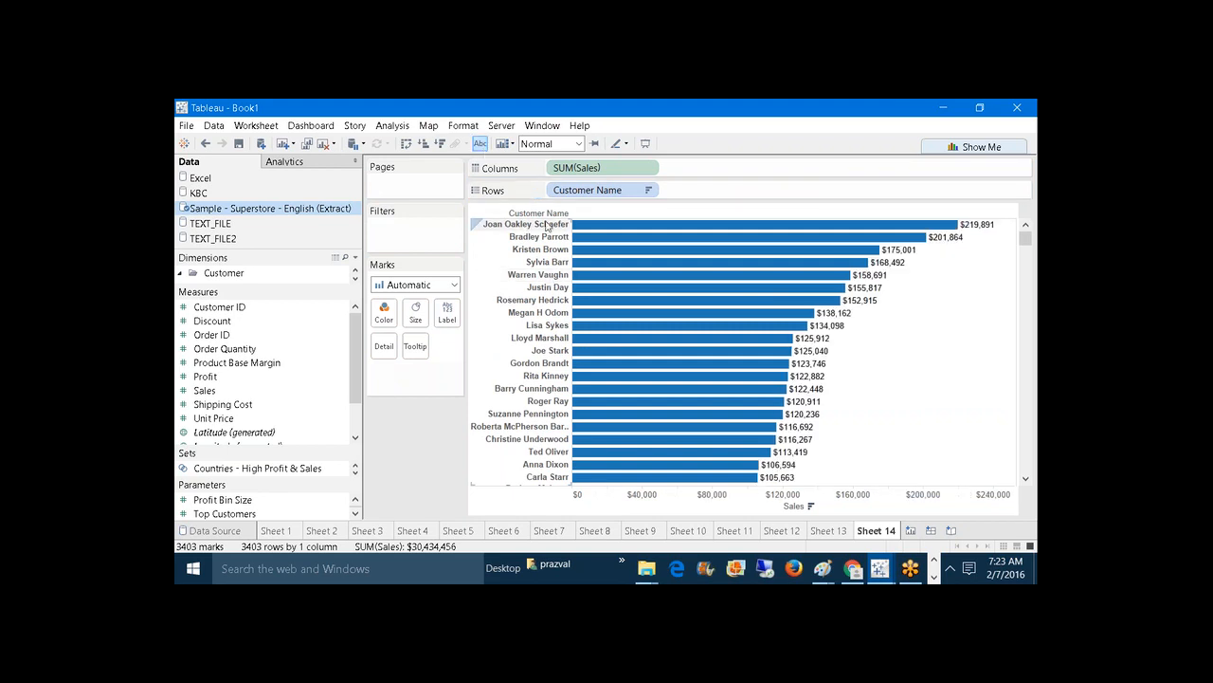
Step: Create a set named Top10Cust_Sales from the ten customers with the highest sales, and select it in the enlarged list of sets
left_click(547, 225)
left_click_drag(547, 225, 549, 343)
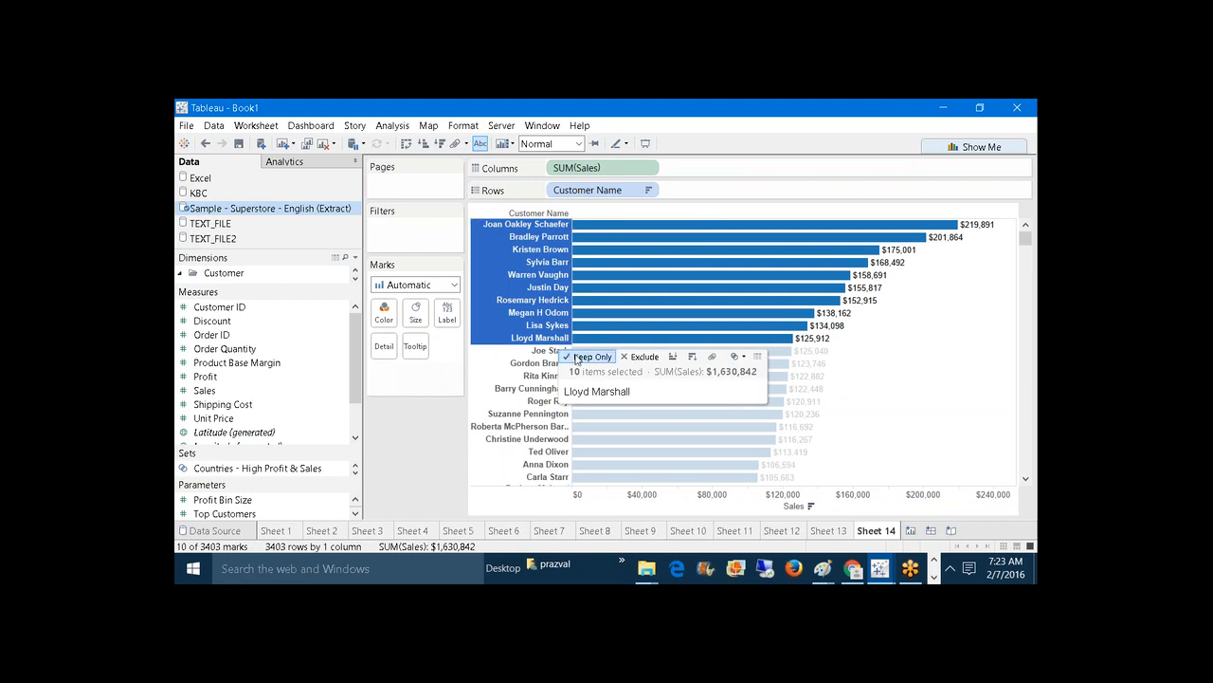
left_click(745, 357)
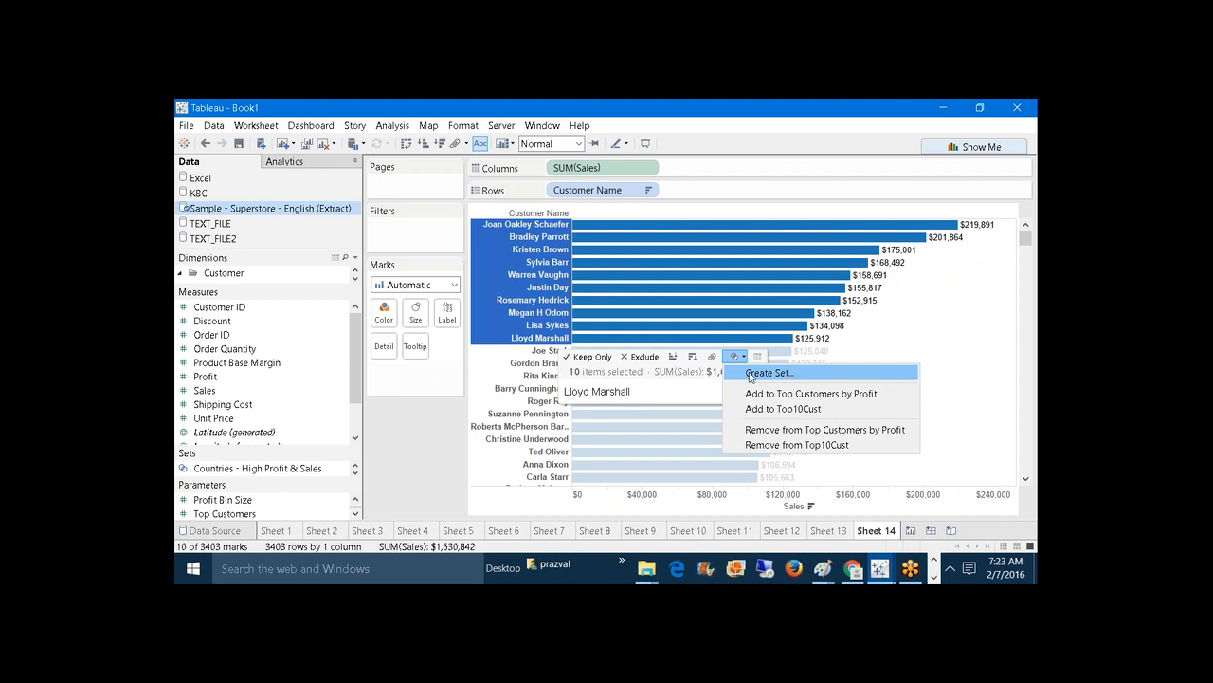
left_click(769, 372)
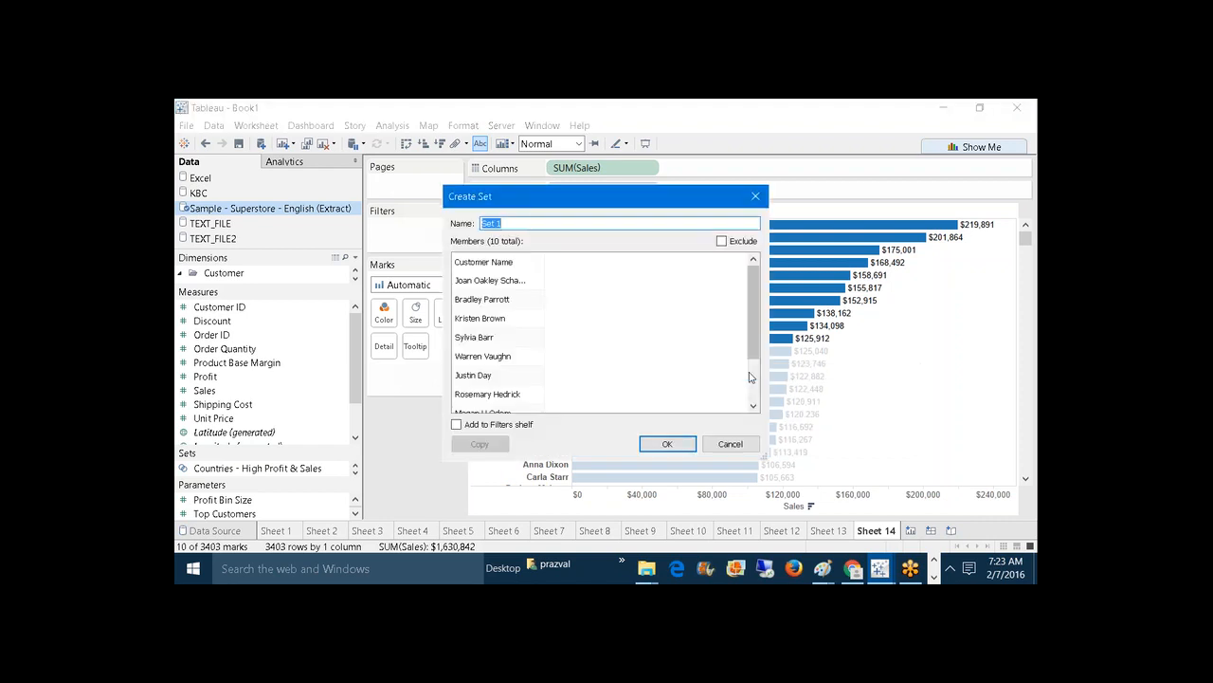
type("Top10Cust_Sales")
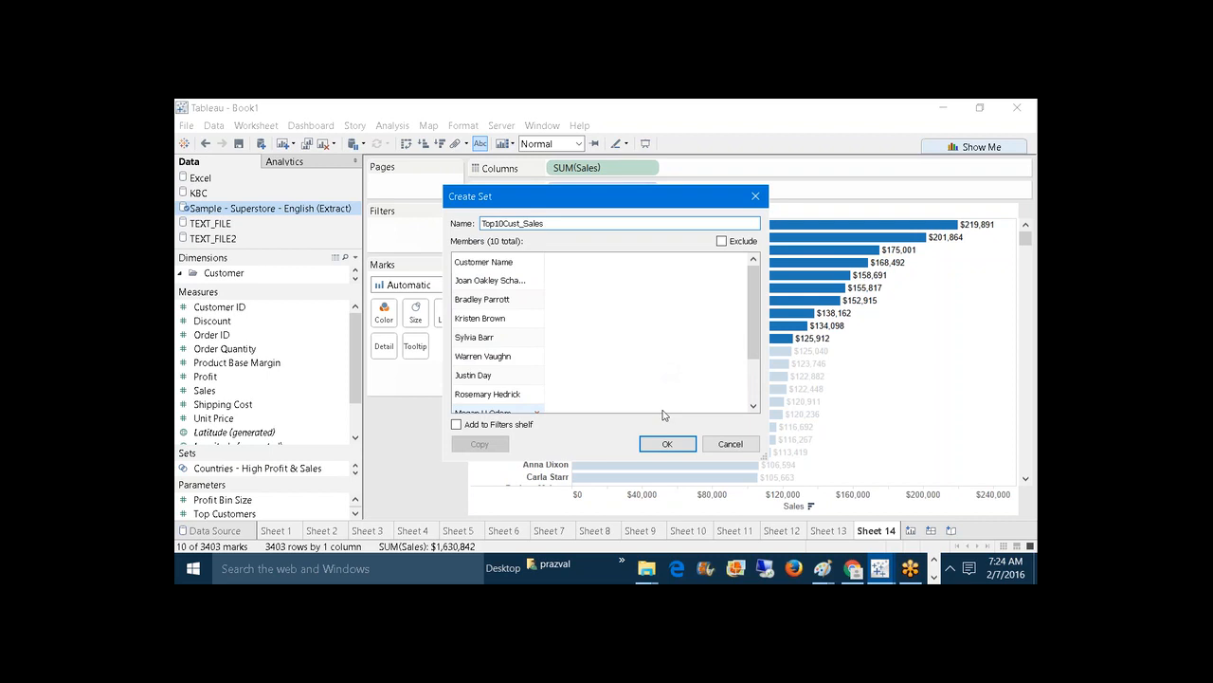
left_click(667, 443)
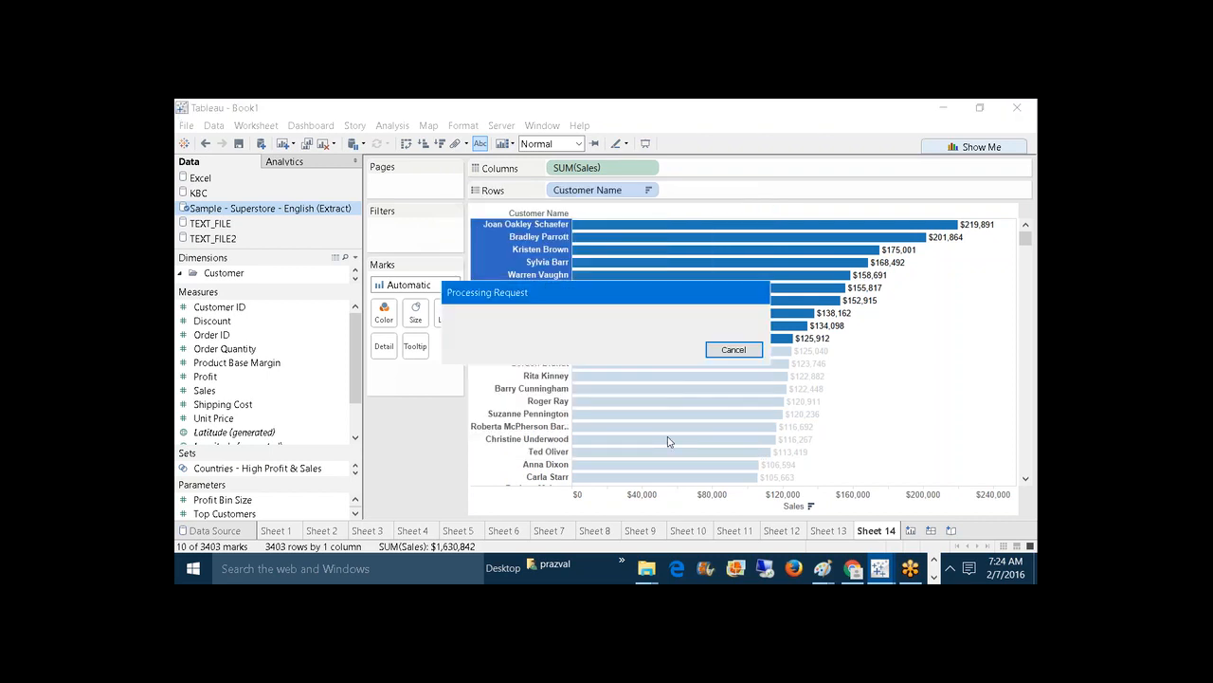
left_click(444, 468)
left_click_drag(314, 455, 313, 368)
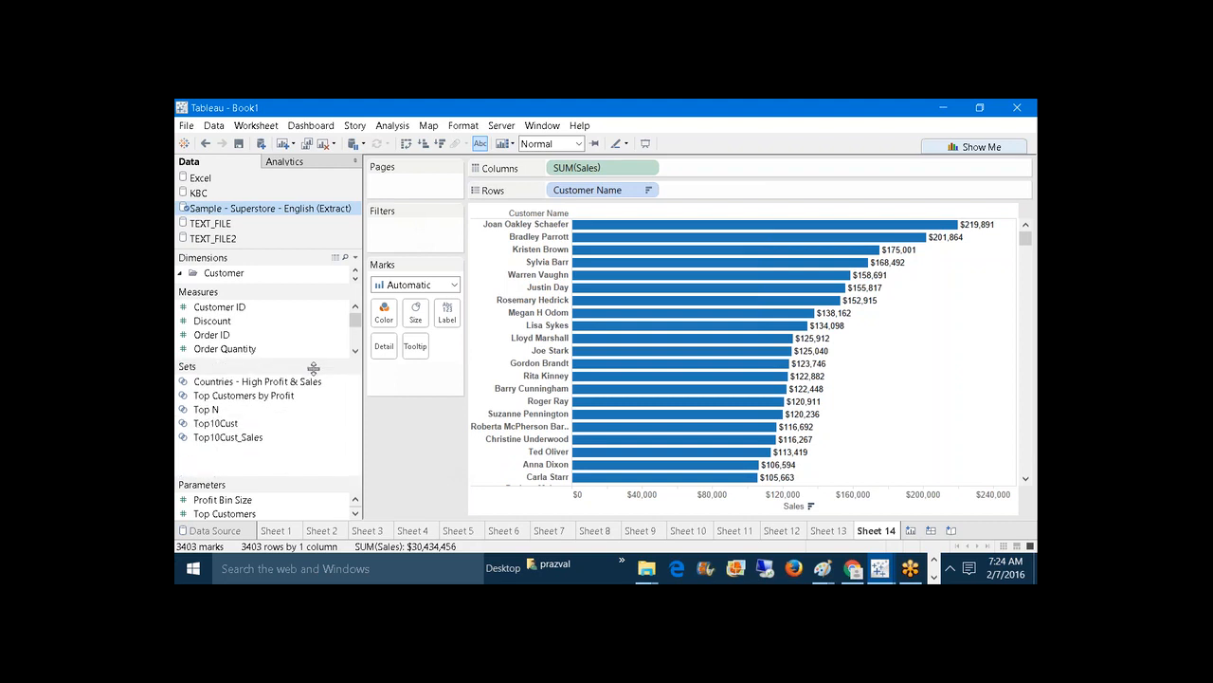
left_click(257, 444)
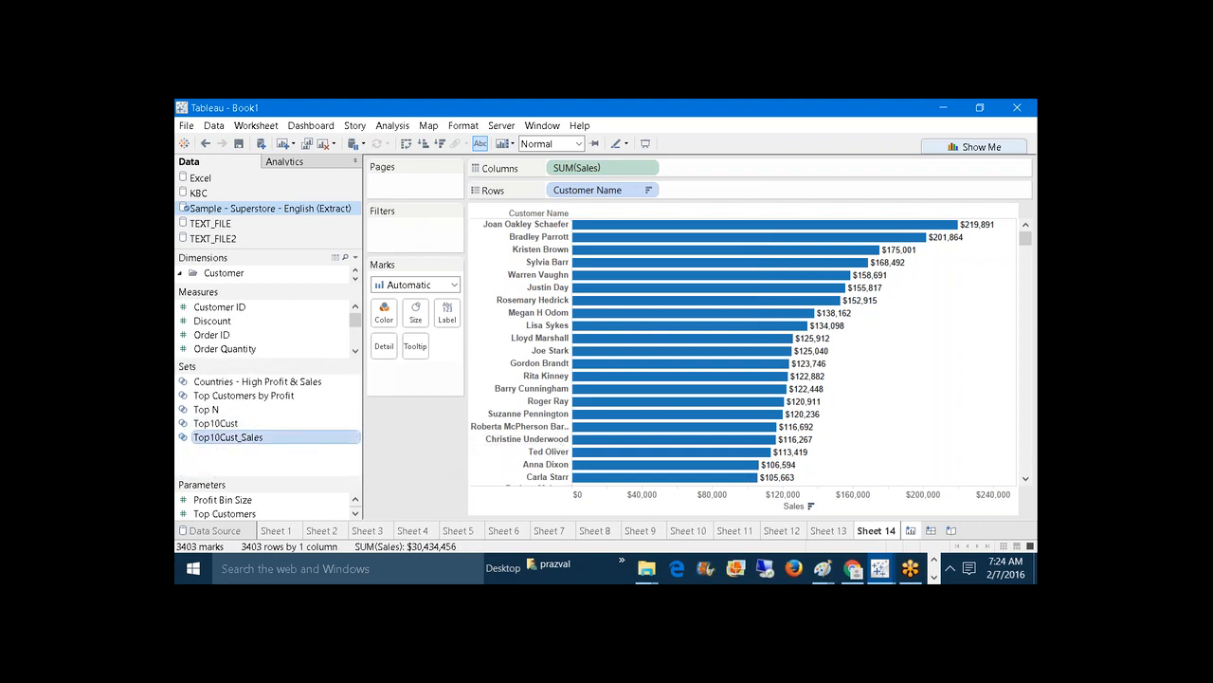
Step: On a new worksheet, place the Top10Cust_Sales set in rows and show its members instead of In/Out
left_click(911, 530)
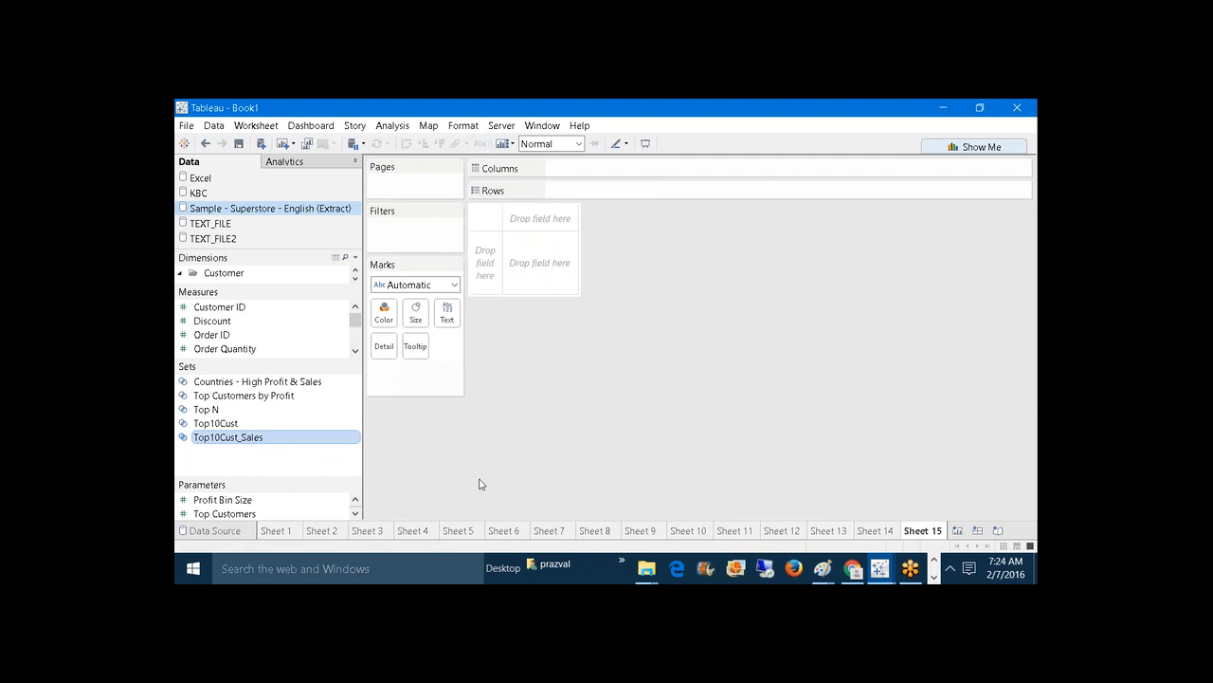
mouse_move(287, 442)
left_mouse_down()
mouse_move(694, 264)
mouse_move(700, 222)
mouse_move(682, 187)
mouse_move(559, 189)
mouse_move(623, 189)
left_mouse_up()
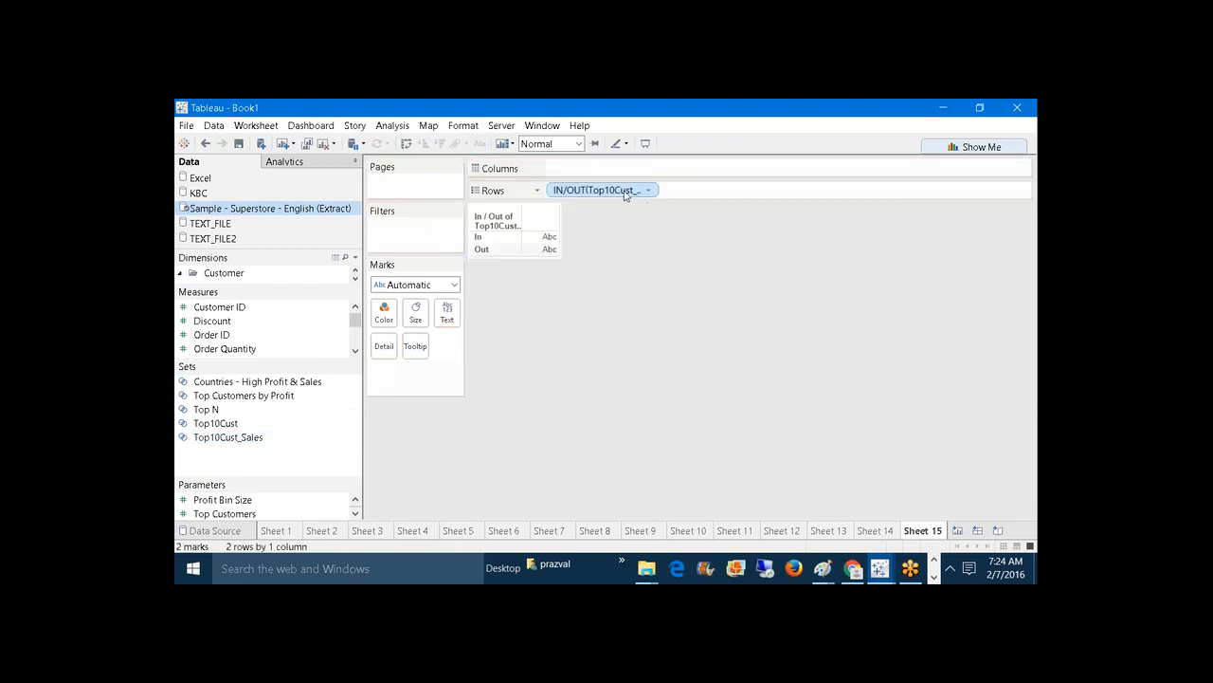
right_click(625, 194)
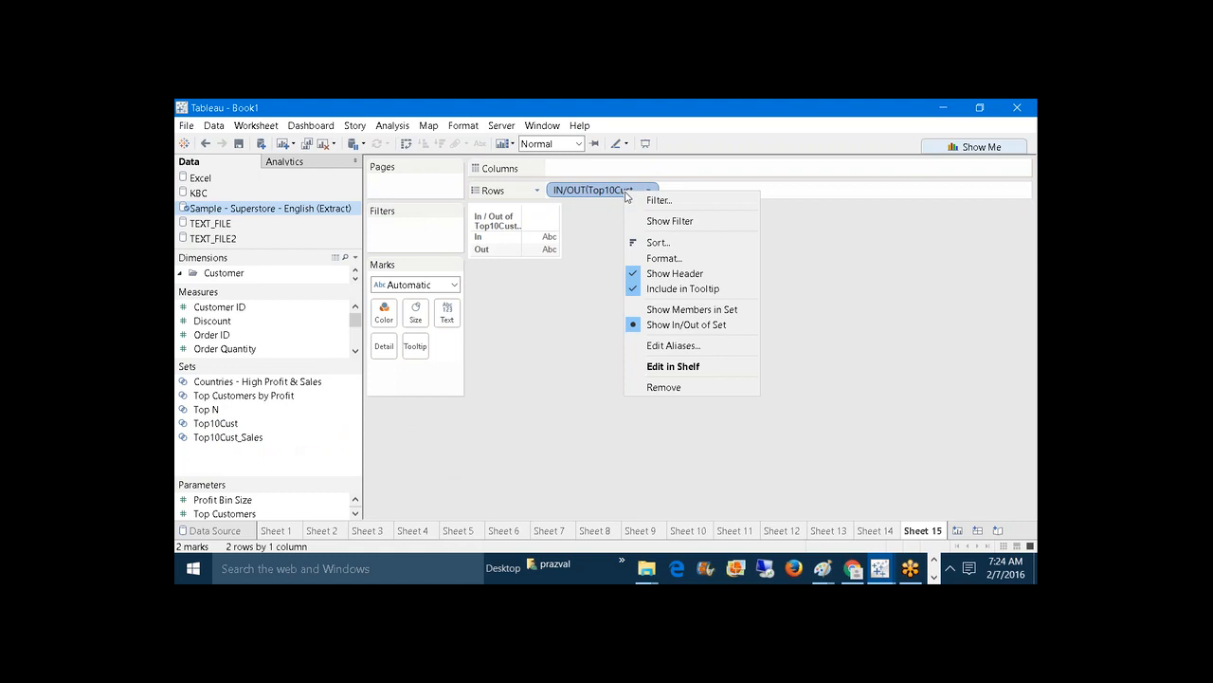
left_click(675, 309)
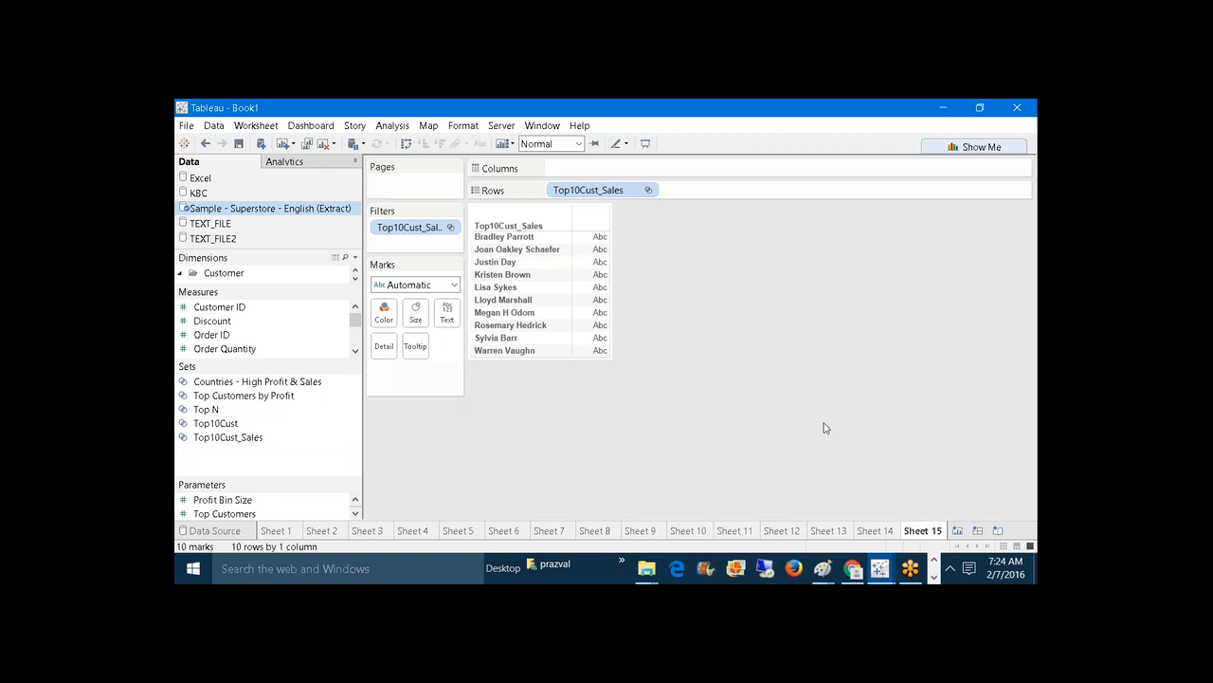
Step: Switch to the Notepad notes on sets and add a "Task3:-" heading below Task2, separated by a blank line
left_click(935, 577)
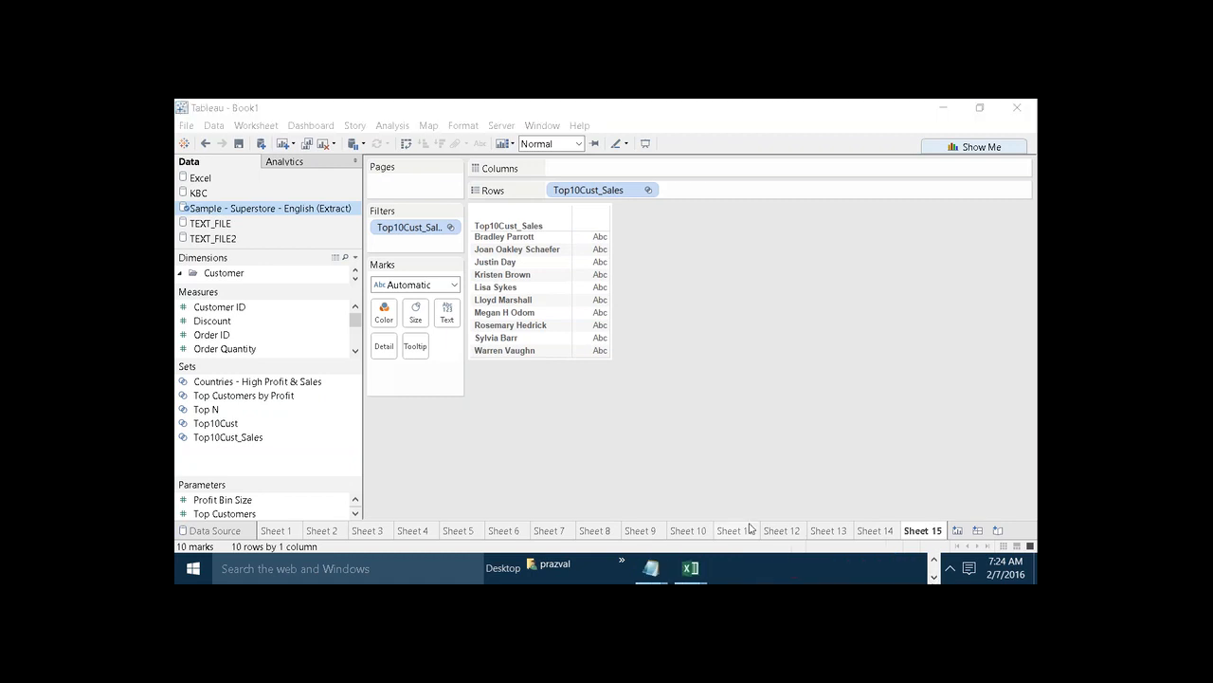
mouse_move(651, 566)
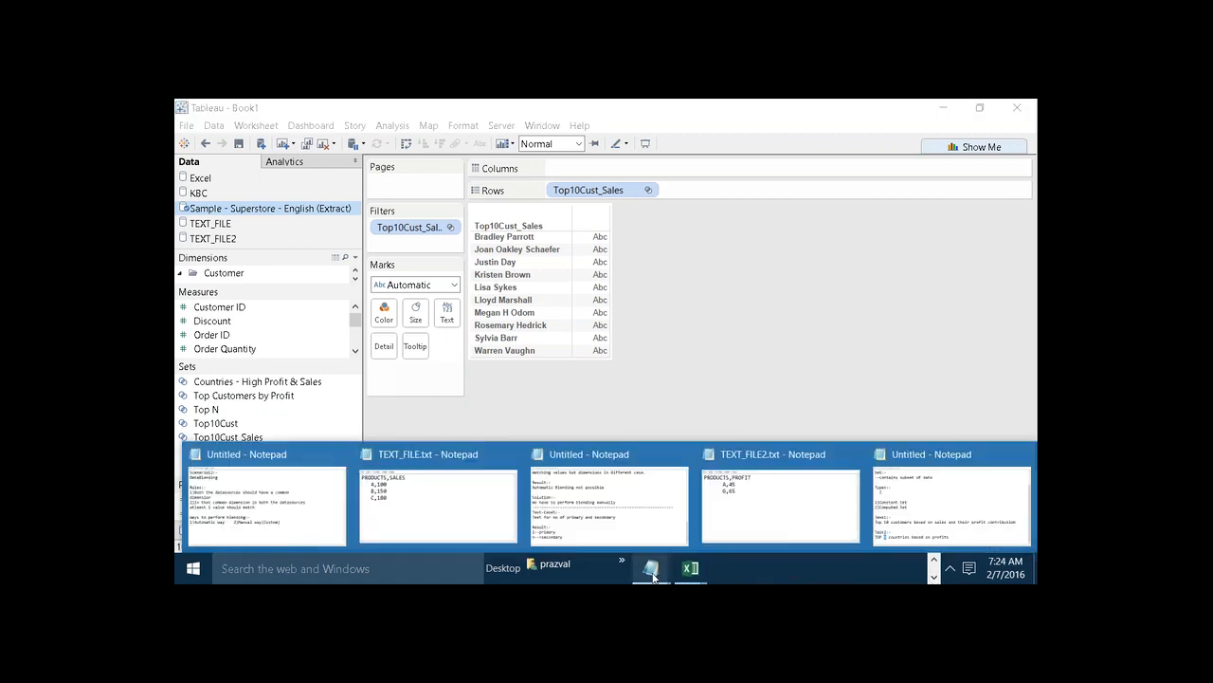
left_click(924, 505)
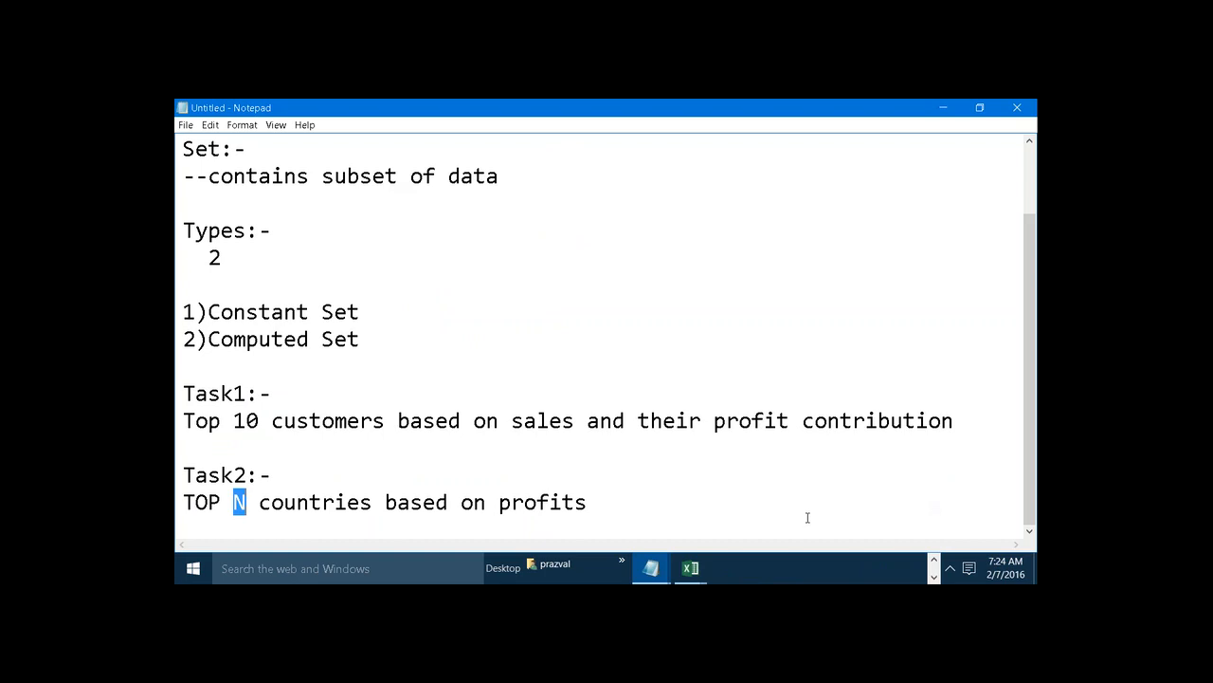
left_click(757, 520)
key("Return")
key("Return")
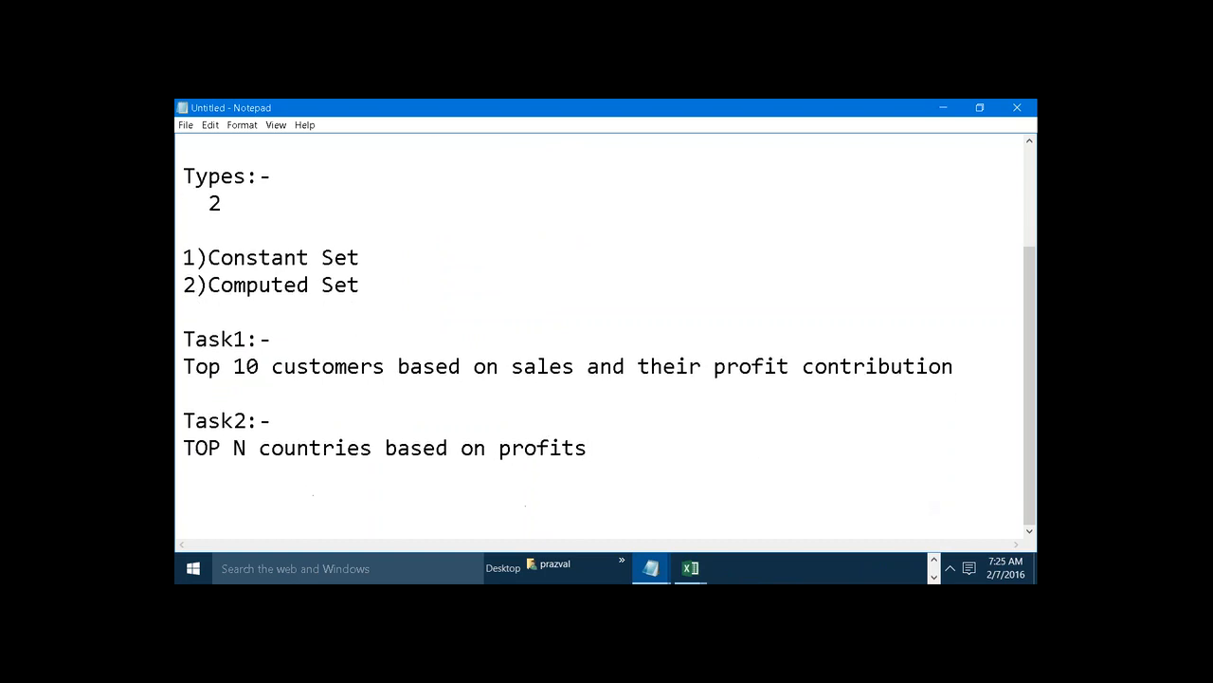
type("Task3:-")
key("Return")
Step: Write the Task3 description "All customers whose sales morethan 50000" under its heading
type("All")
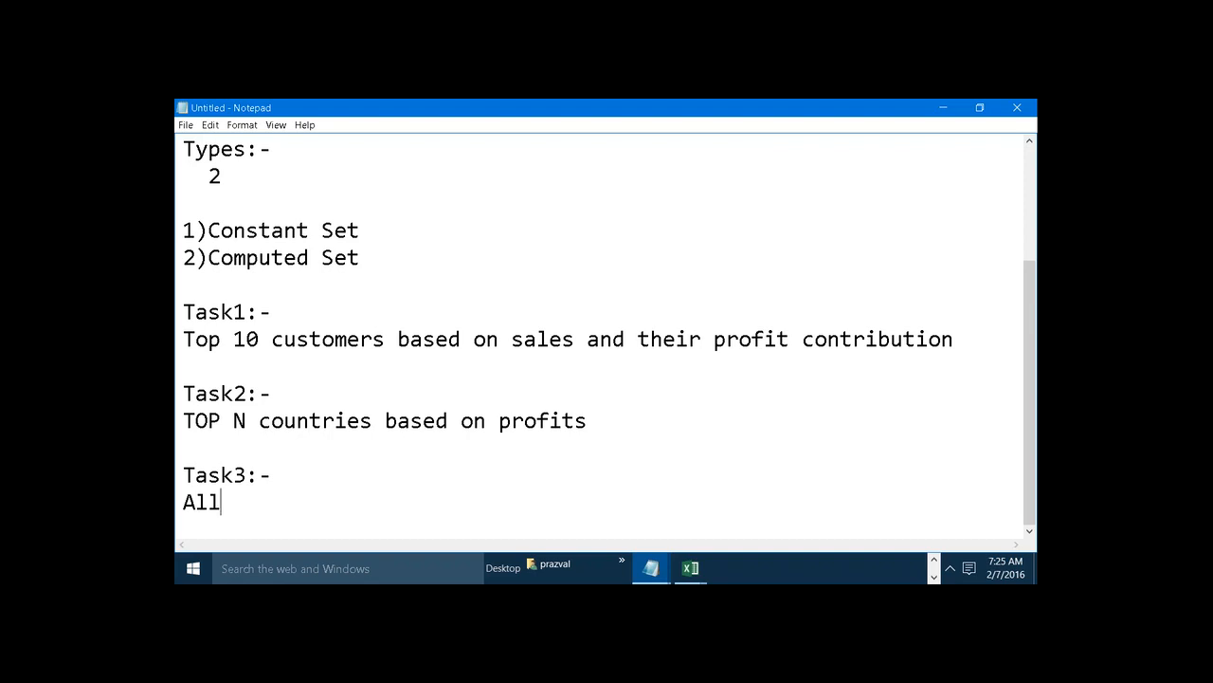
type(" customers")
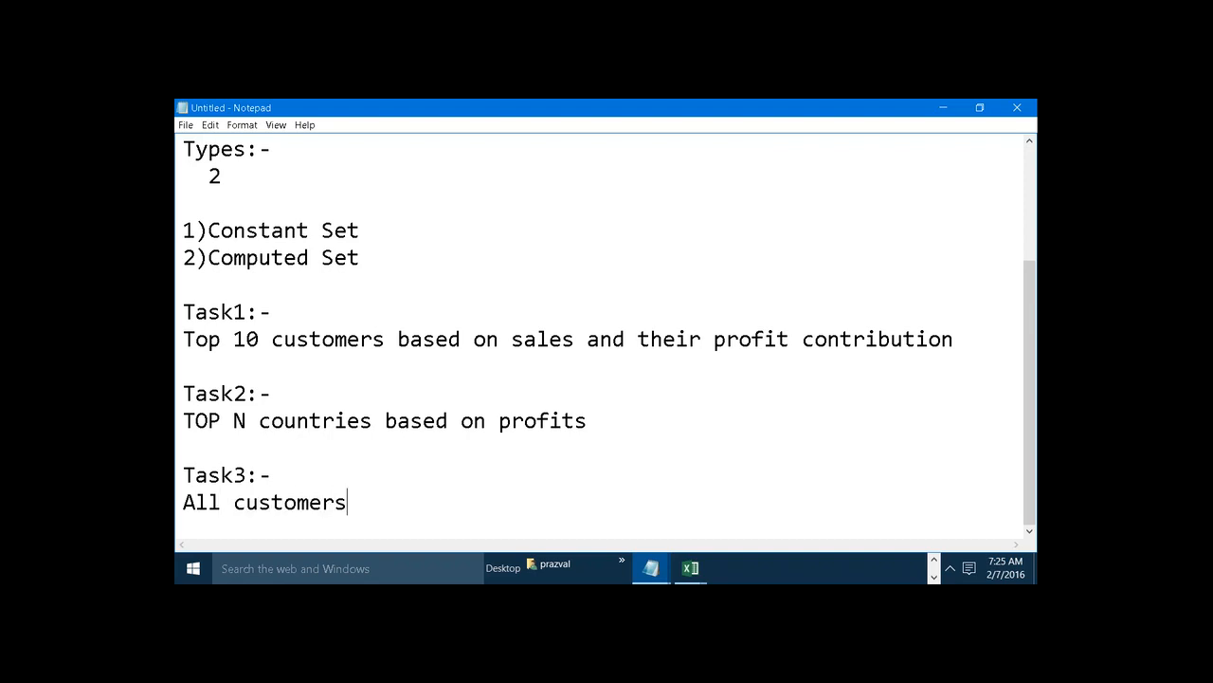
type(" whose dal")
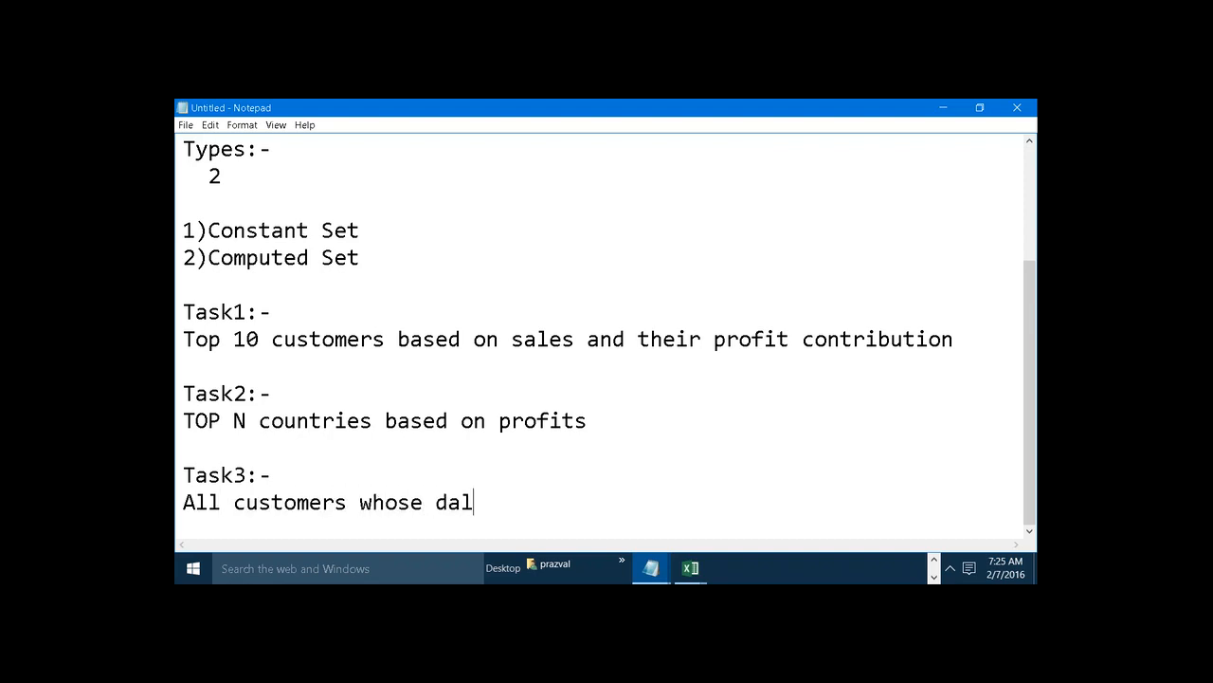
key("BackSpace")
key("BackSpace")
key("BackSpace")
type("sales morethan ")
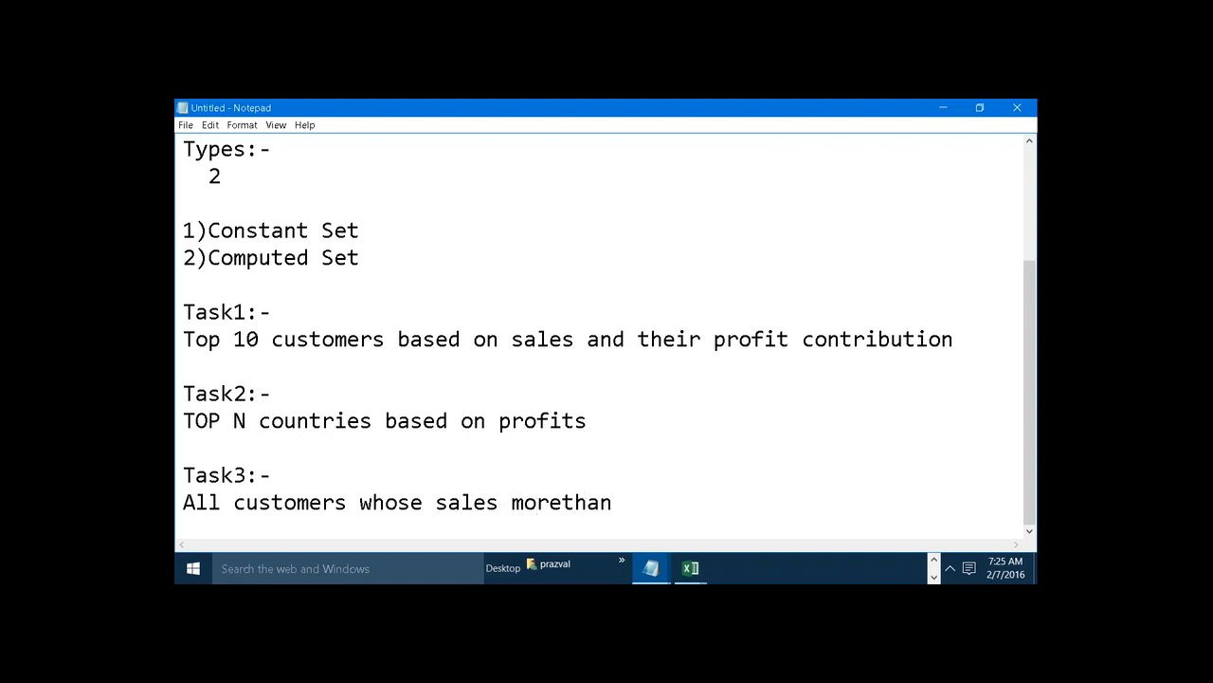
type("50000")
Step: Switch back to Tableau and start a new set from Customer Name, named Cust_Sales>50000, after enlarging the list of dimensions
left_click(933, 566)
mouse_move(880, 567)
left_click(913, 527)
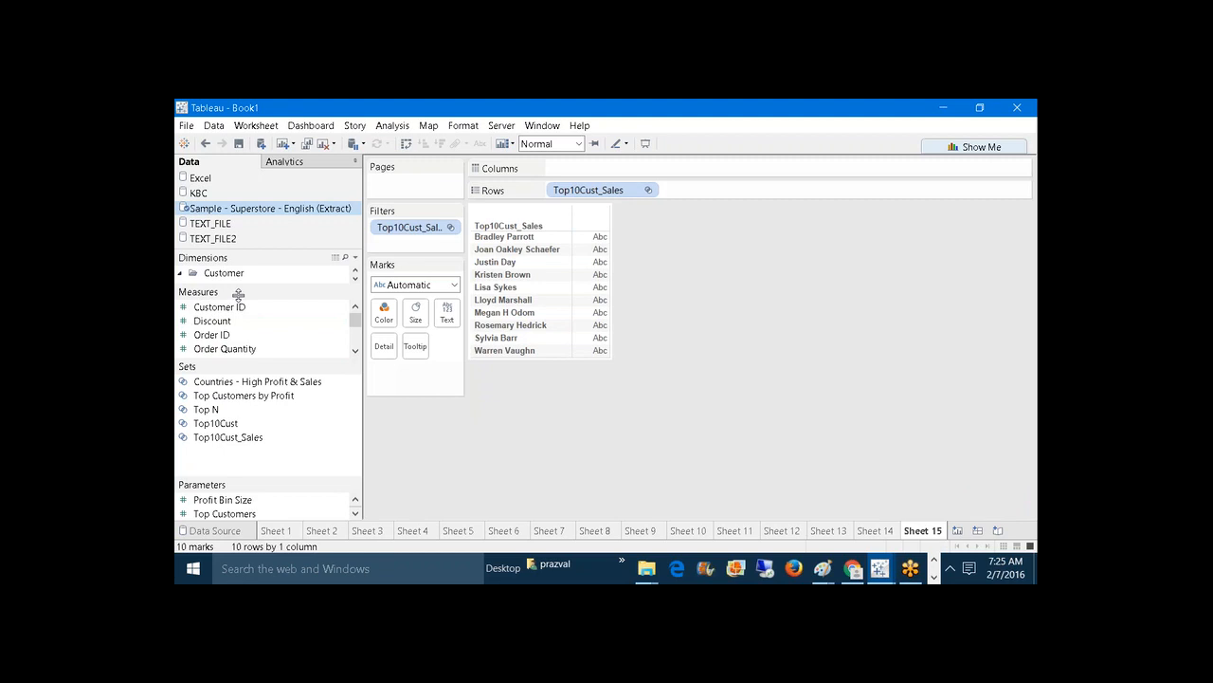
left_click_drag(238, 294, 239, 363)
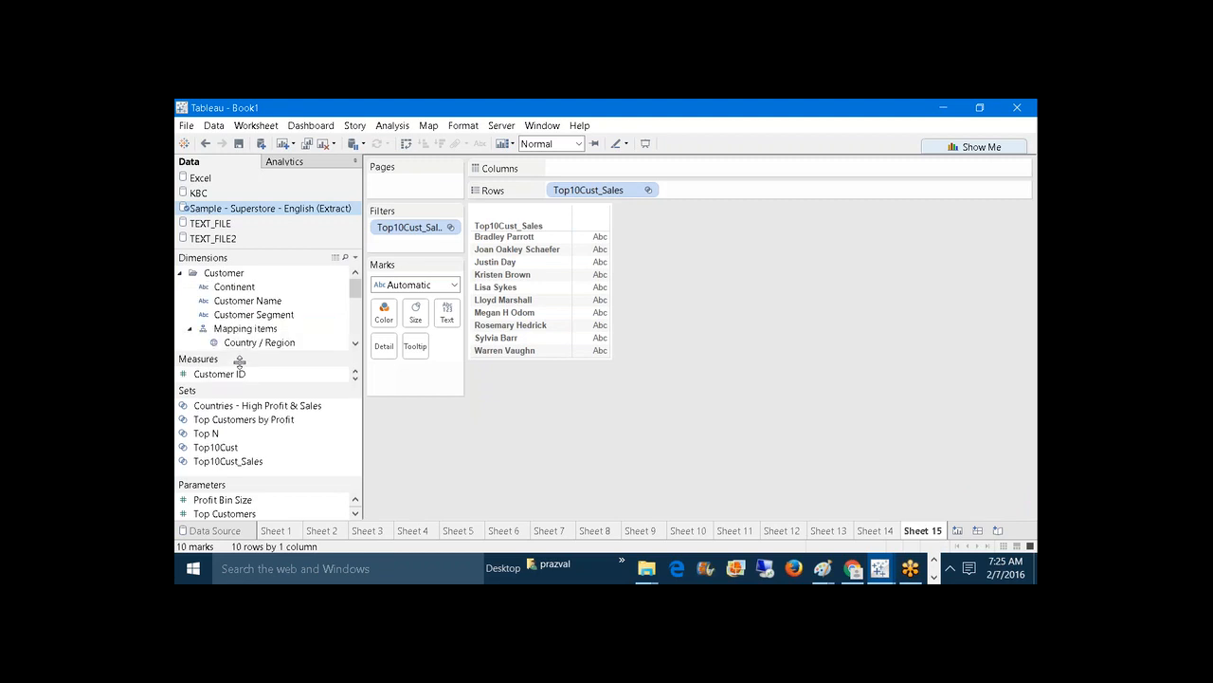
right_click(251, 301)
mouse_move(347, 212)
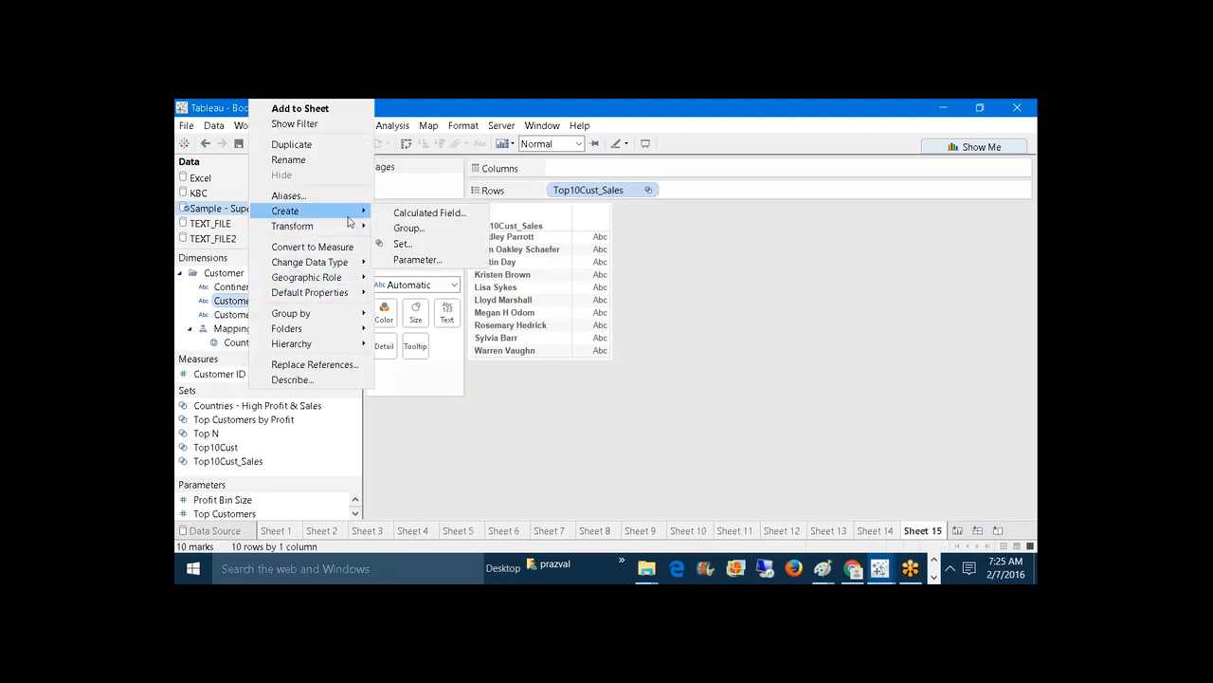
left_click(399, 245)
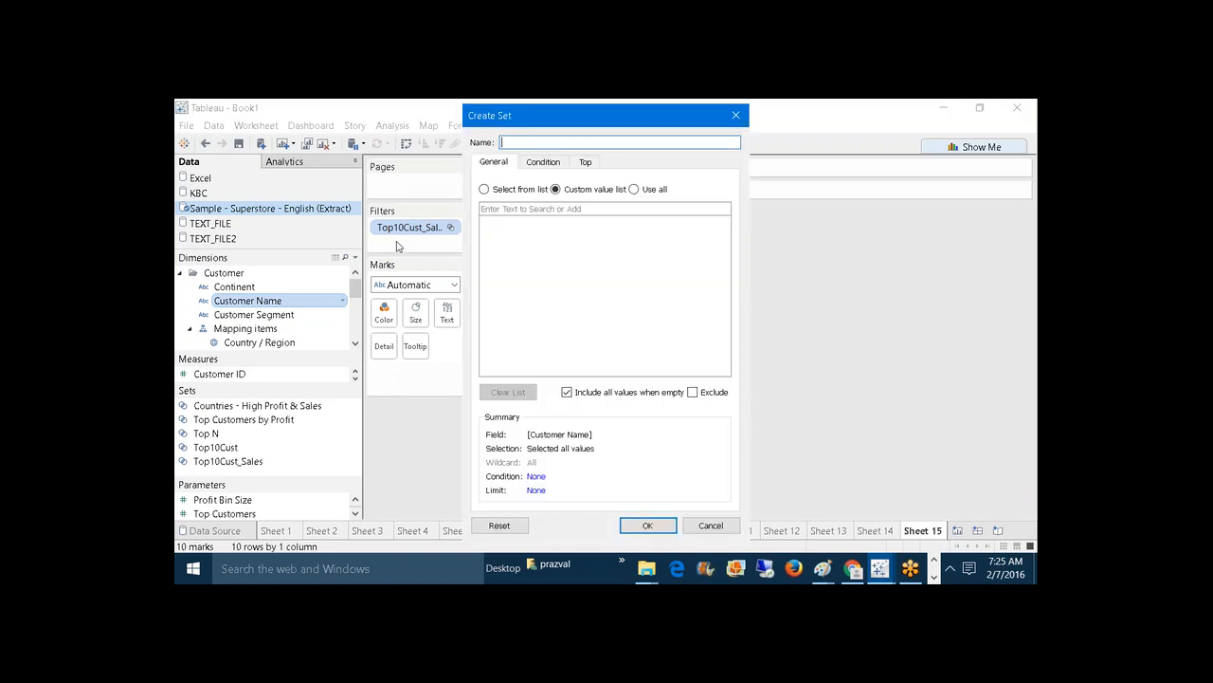
type("Cust_Sales>50000")
Step: Define the set by a field condition, sum of Sales greater than 50000, and create it
left_click(527, 167)
left_click(485, 199)
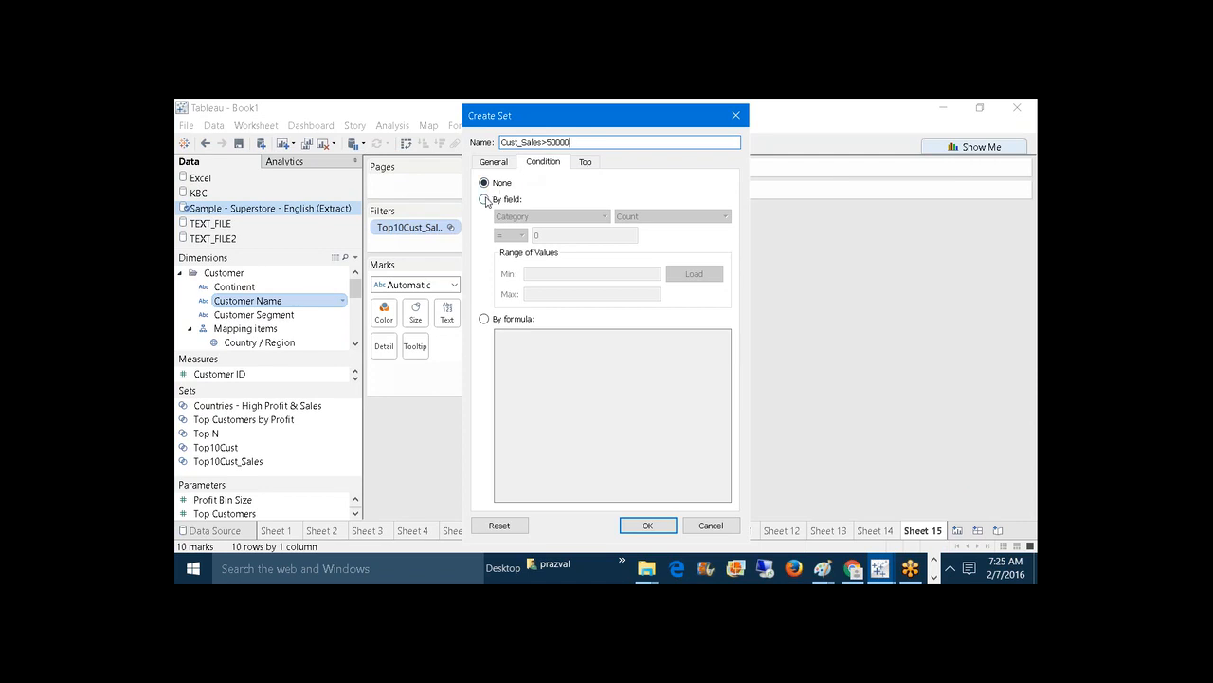
left_click(524, 217)
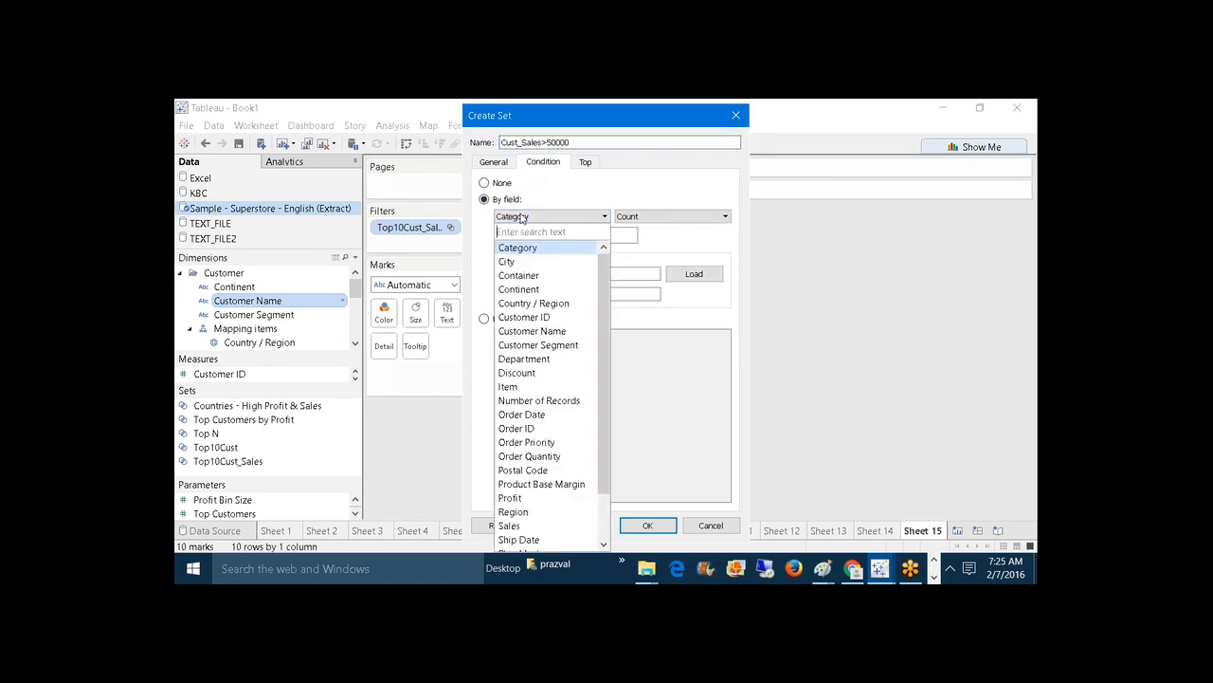
left_click_drag(604, 303, 617, 416)
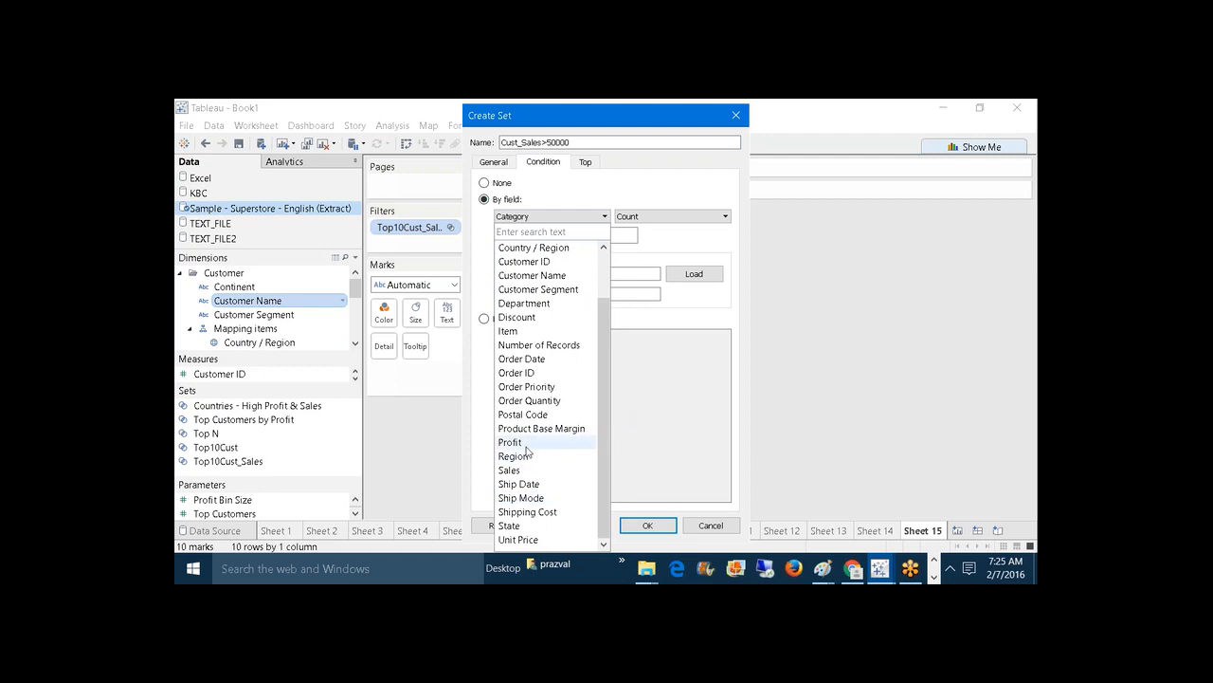
left_click(511, 470)
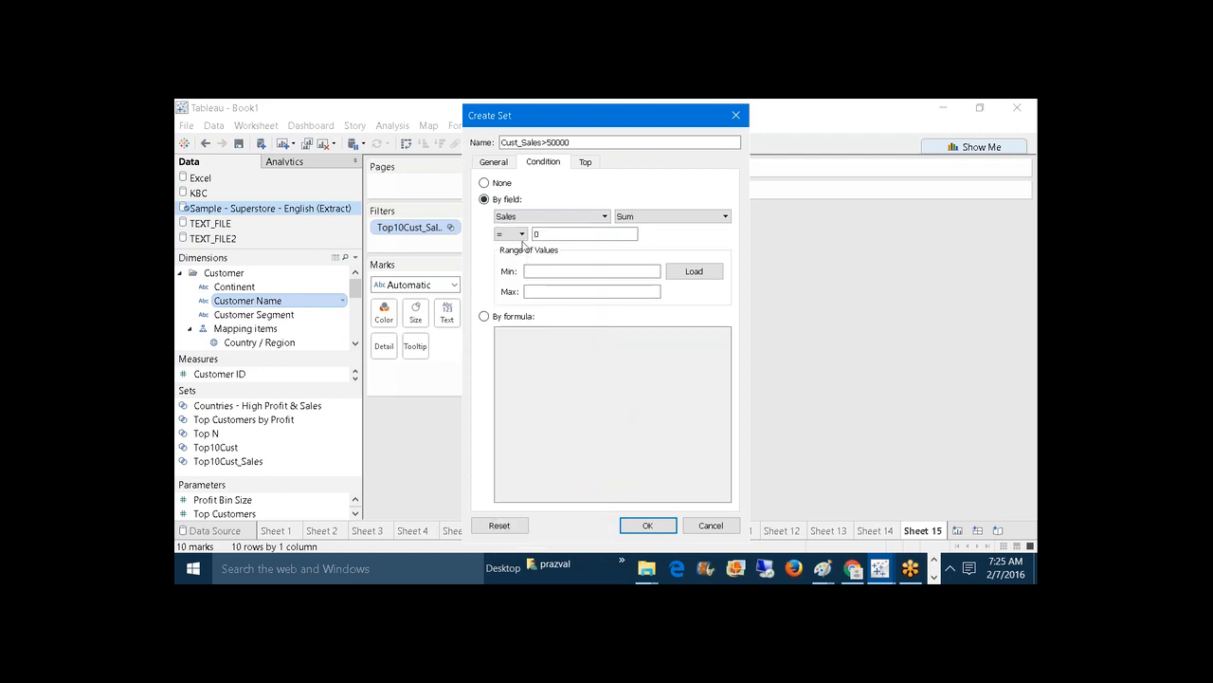
left_click(522, 235)
left_click(510, 282)
left_click(535, 233)
type("50000")
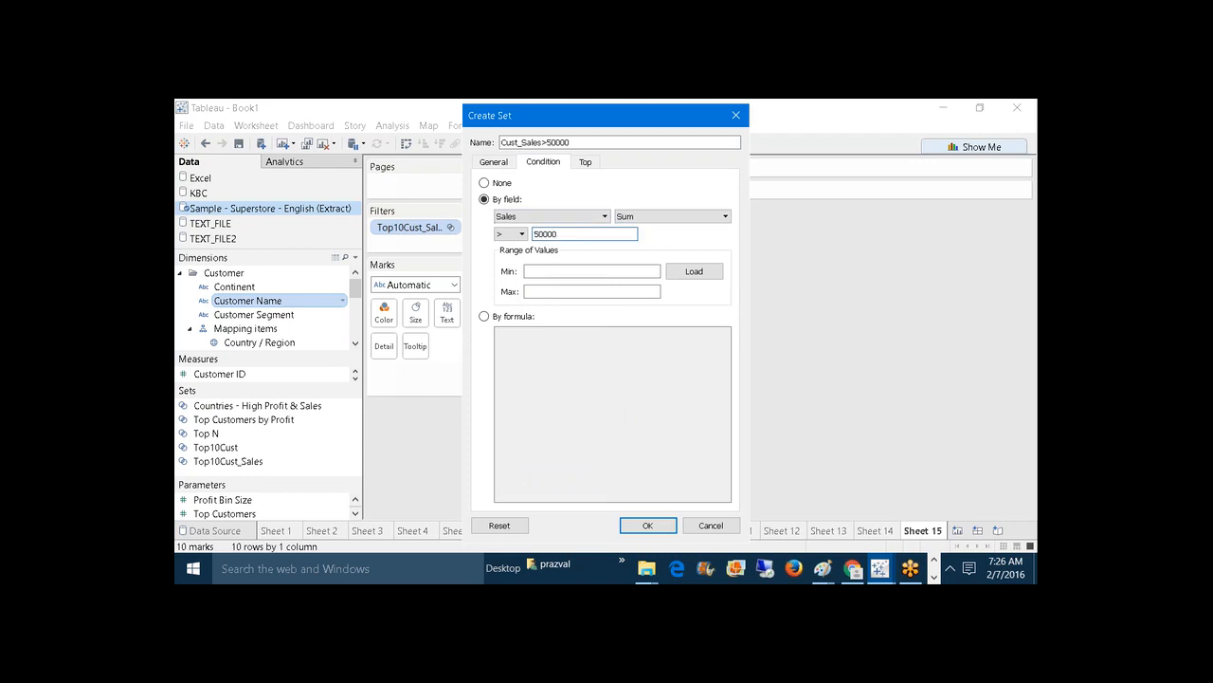
left_click(661, 525)
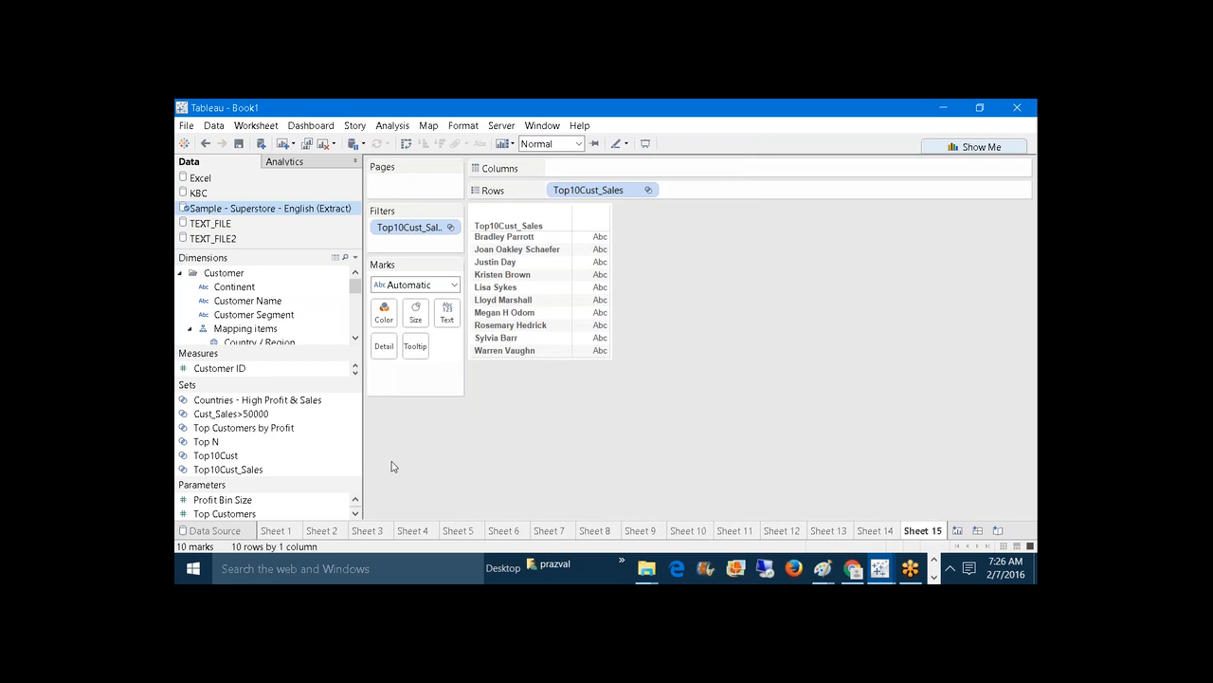
Step: On a new worksheet, chart sum of Profit in columns by In/Out of Cust_Sales>50000 in rows, with mark labels shown
left_click(282, 143)
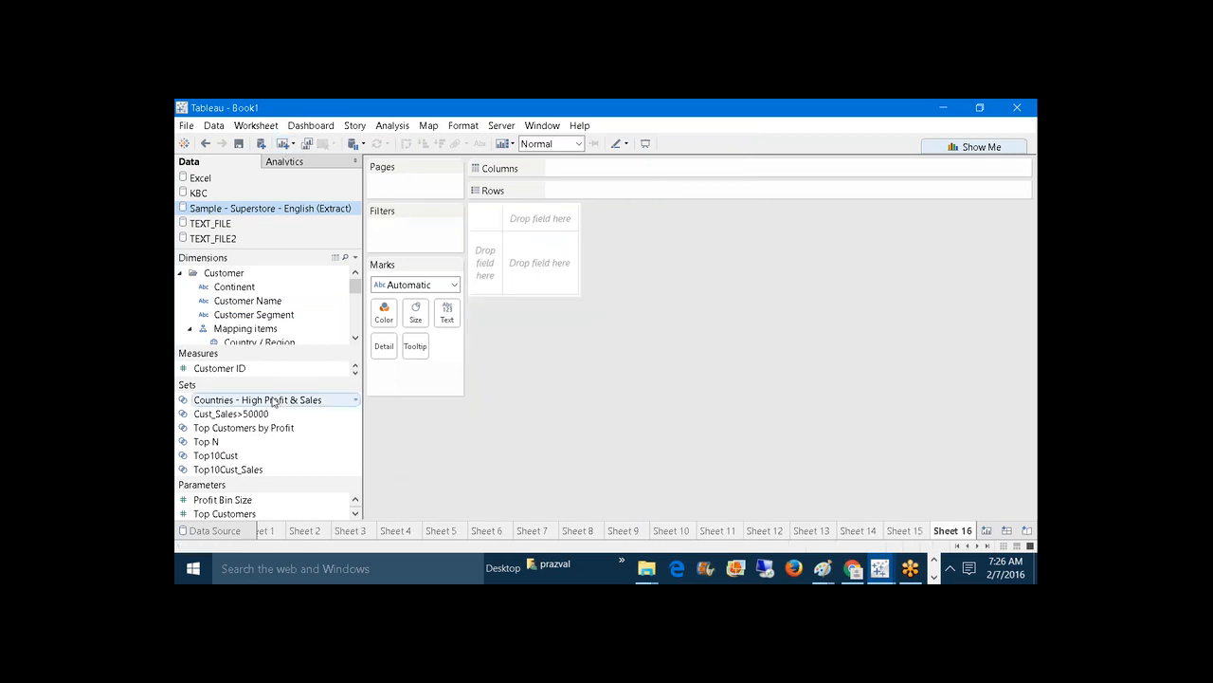
left_click_drag(254, 420, 606, 194)
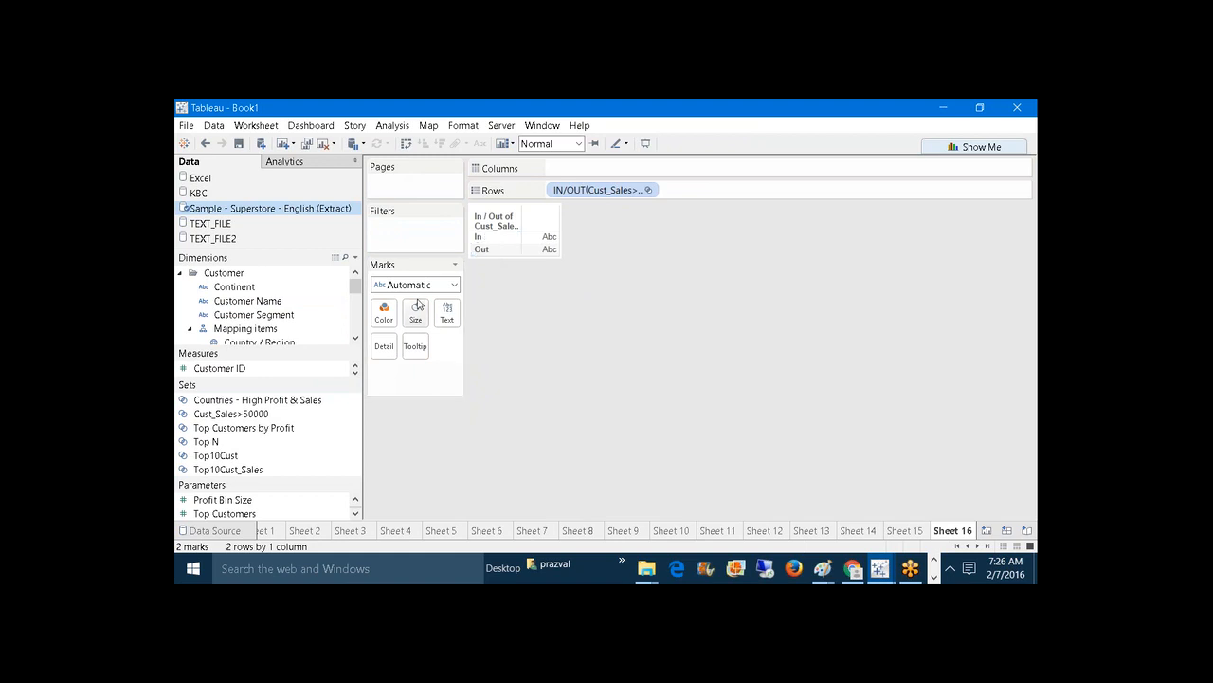
left_click_drag(282, 386, 633, 173)
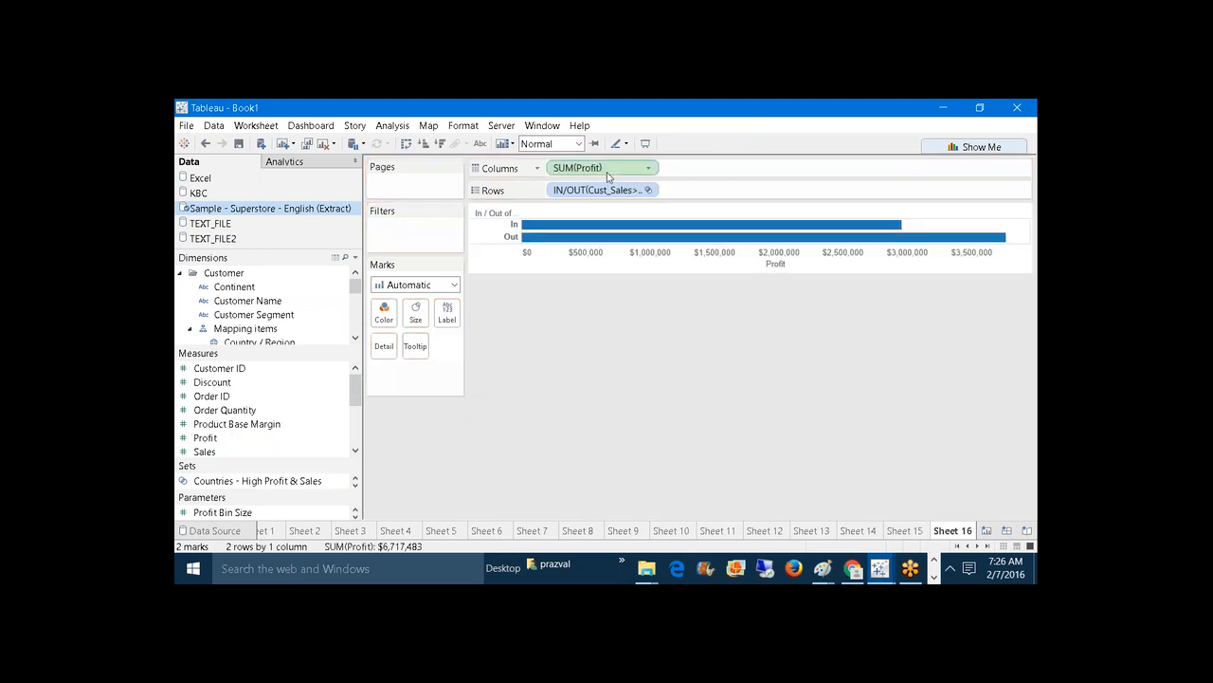
left_click(481, 144)
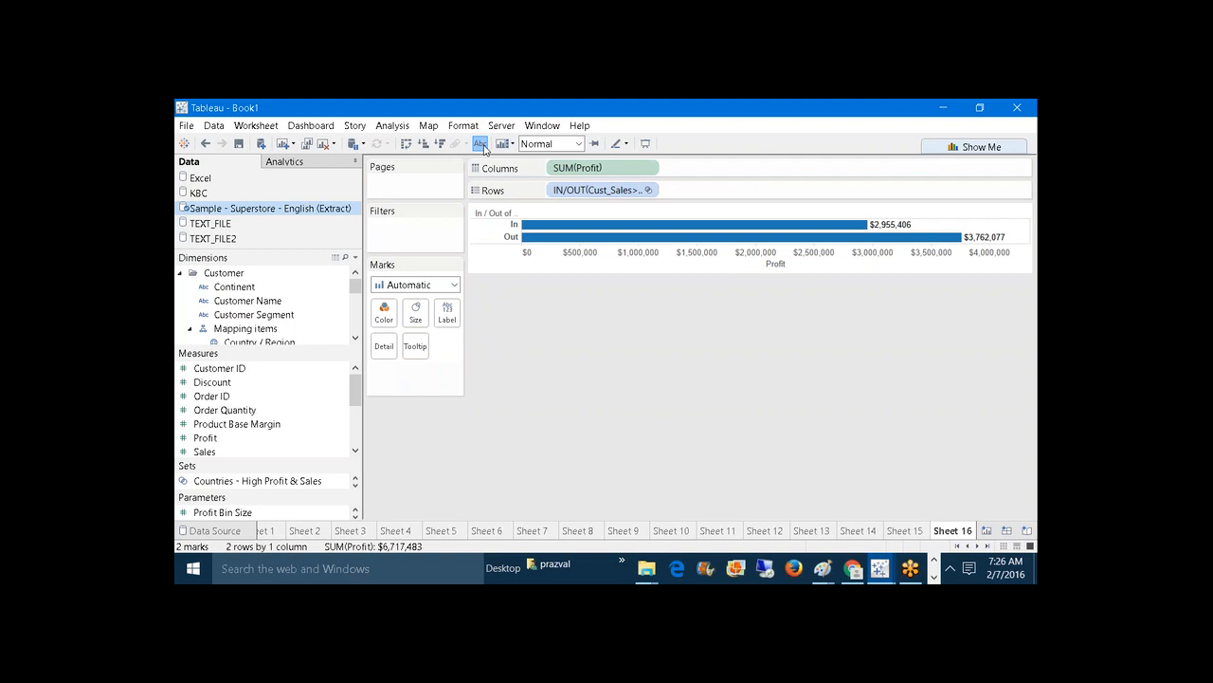
mouse_move(895, 229)
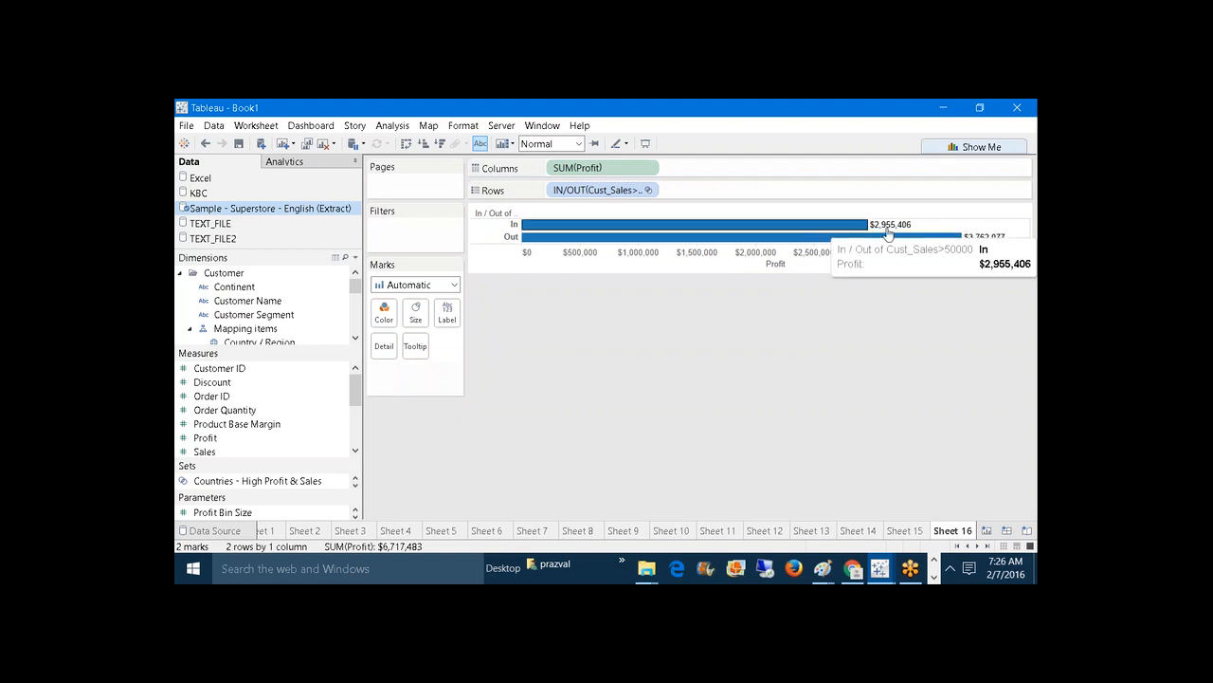
Step: Display the In and Out profit values as a percentage of the table
left_click(394, 126)
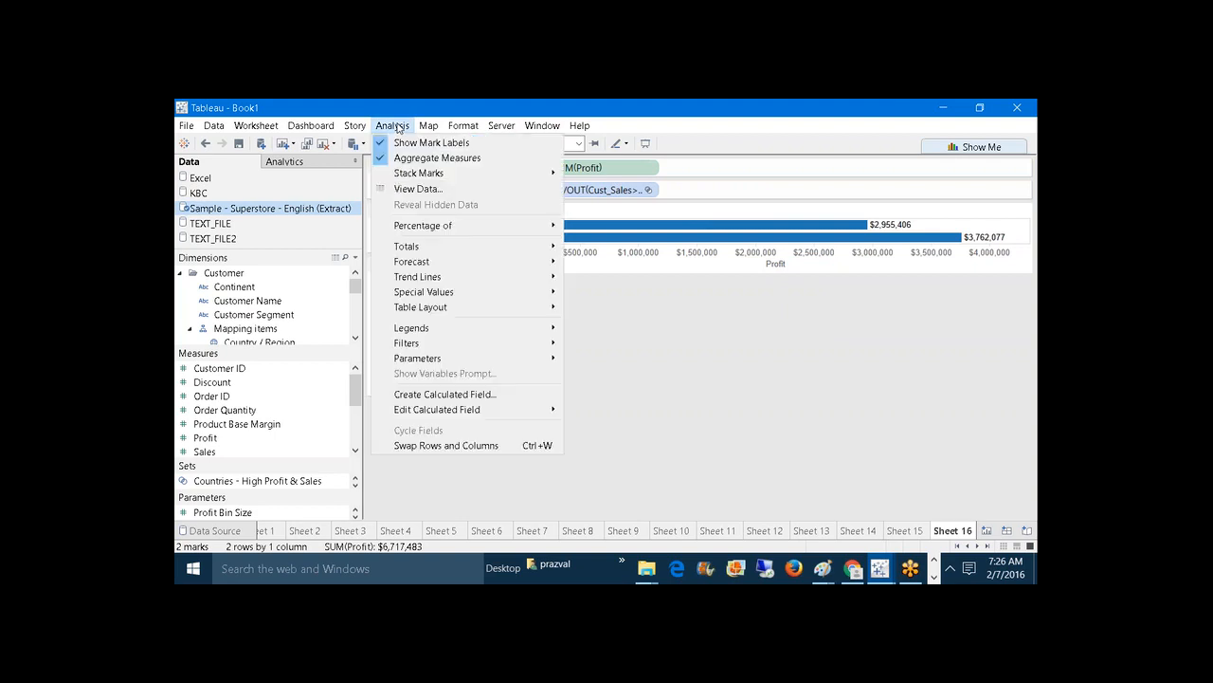
mouse_move(481, 227)
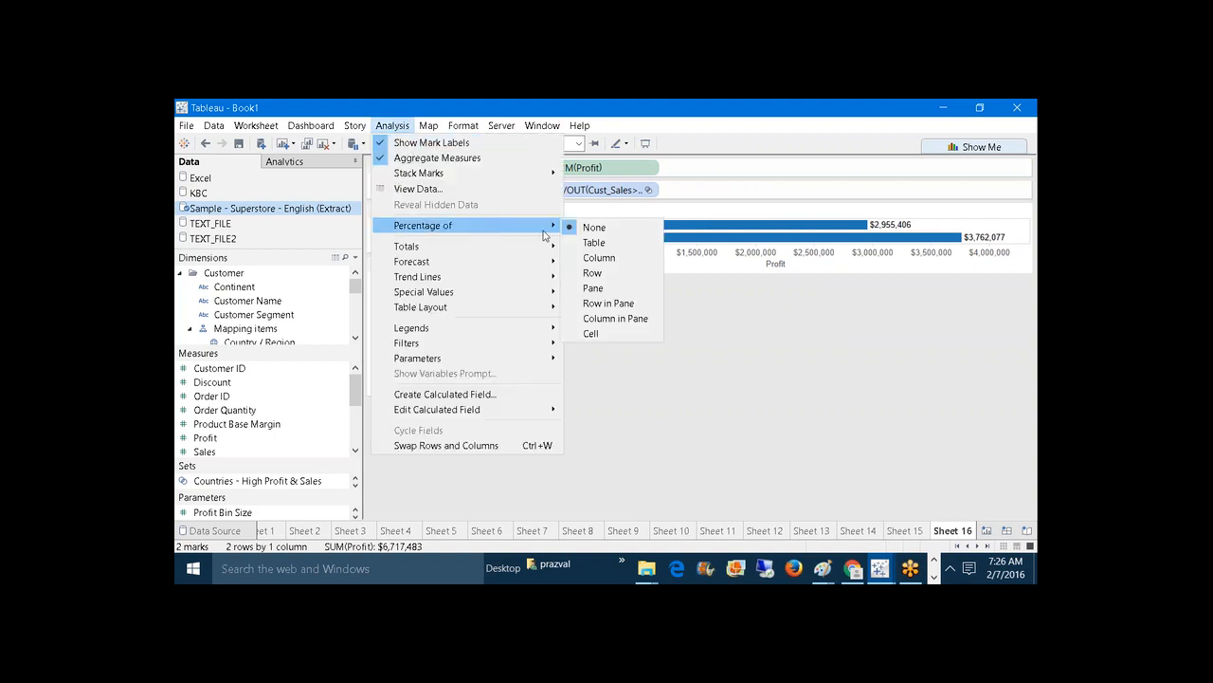
left_click(591, 243)
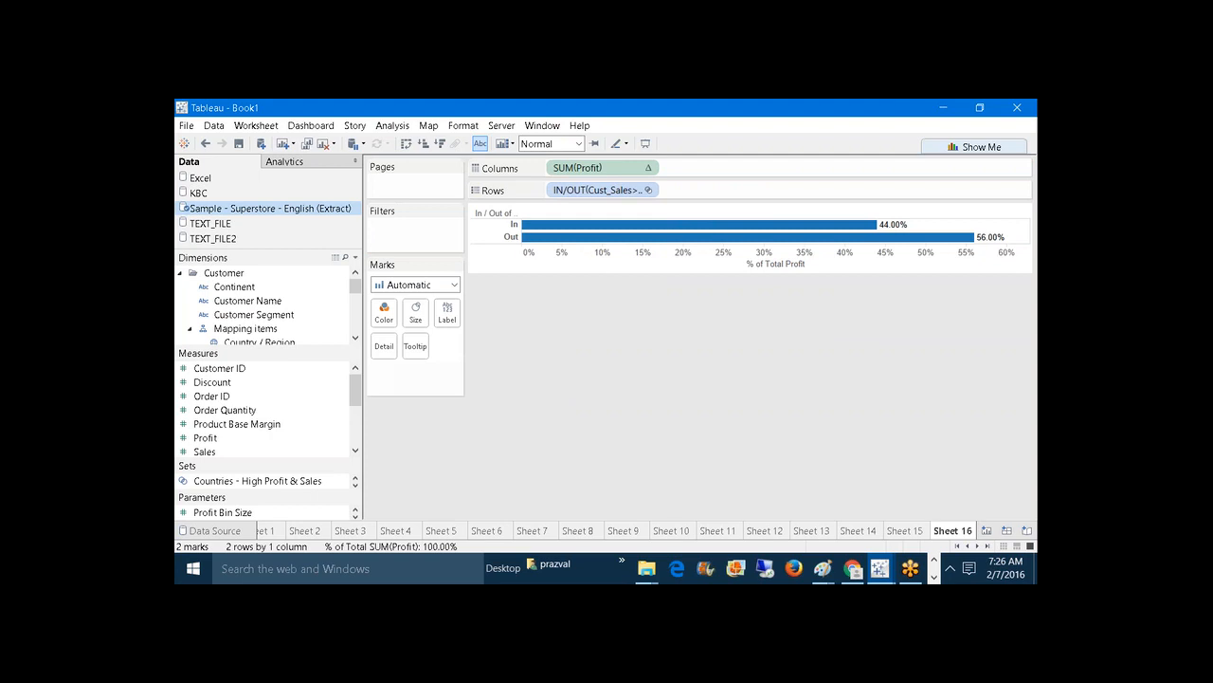
mouse_move(886, 237)
Step: Switch to the Notepad task notes and add the heading "Task4:-" below the Task3 entry
left_click(934, 578)
mouse_move(650, 567)
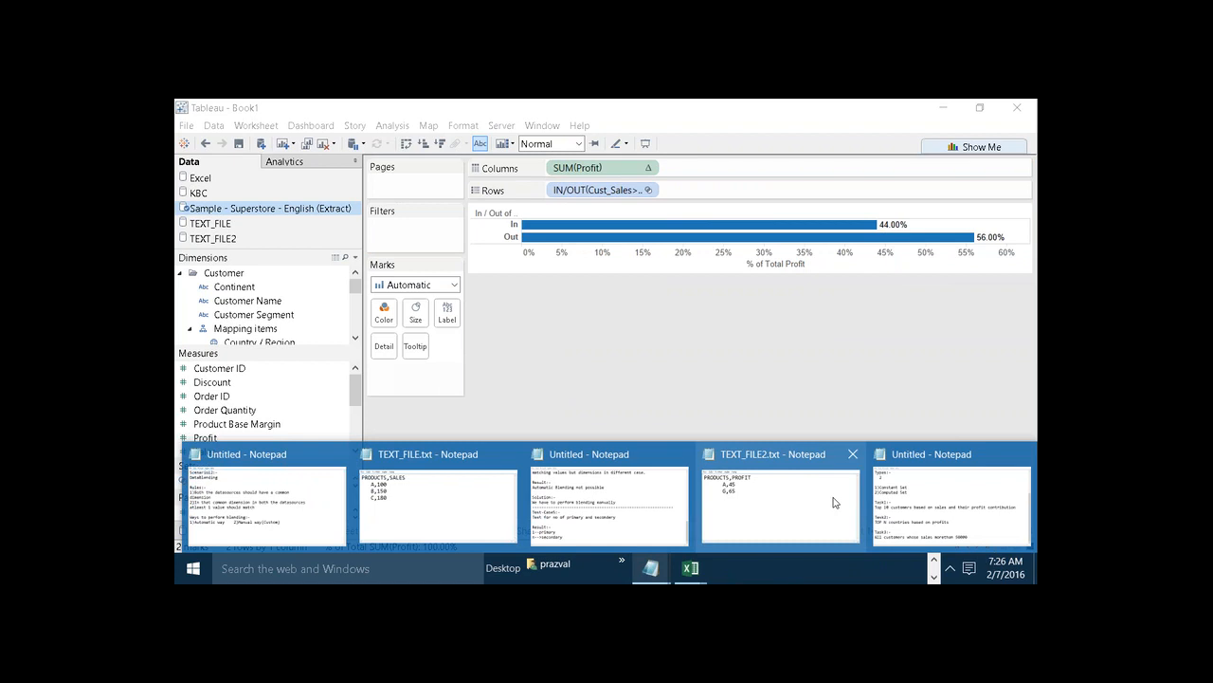
left_click(948, 498)
key("Return")
key("Return")
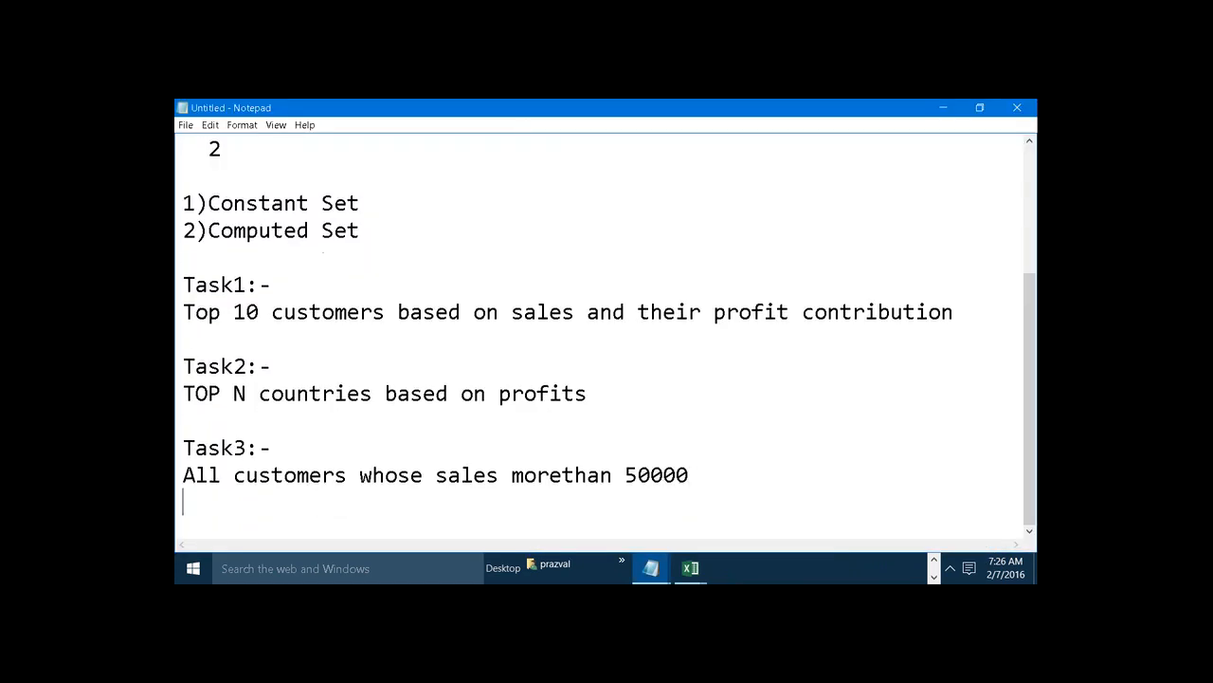
type("Tas")
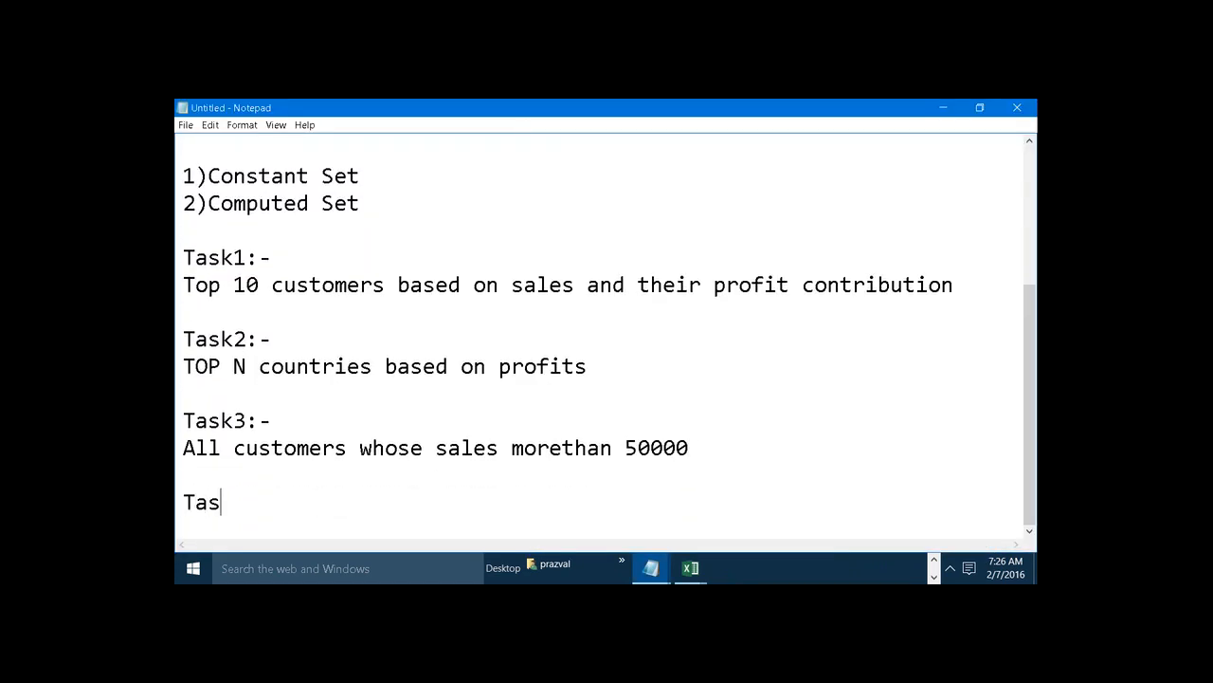
type("k4:-")
key("Return")
Step: Write "All countries whose sales morethan the selection of the user" under the Task4 heading
type("All ")
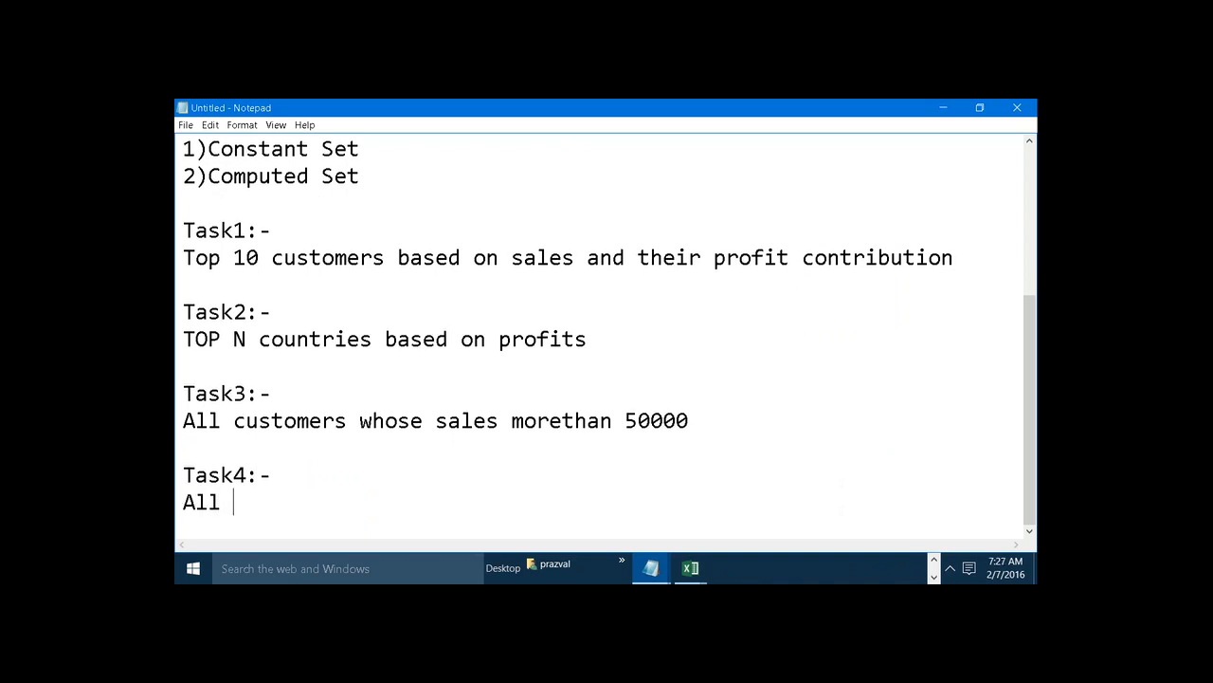
type("countrie")
key("BackSpace")
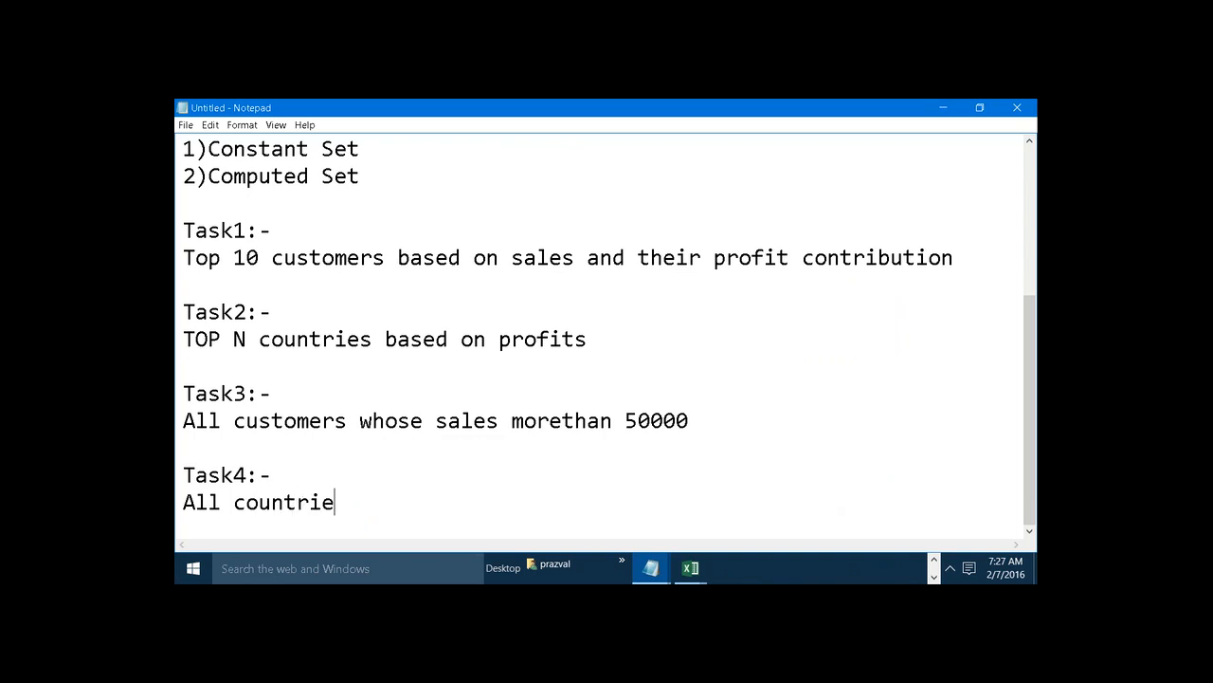
type("s whose sales ")
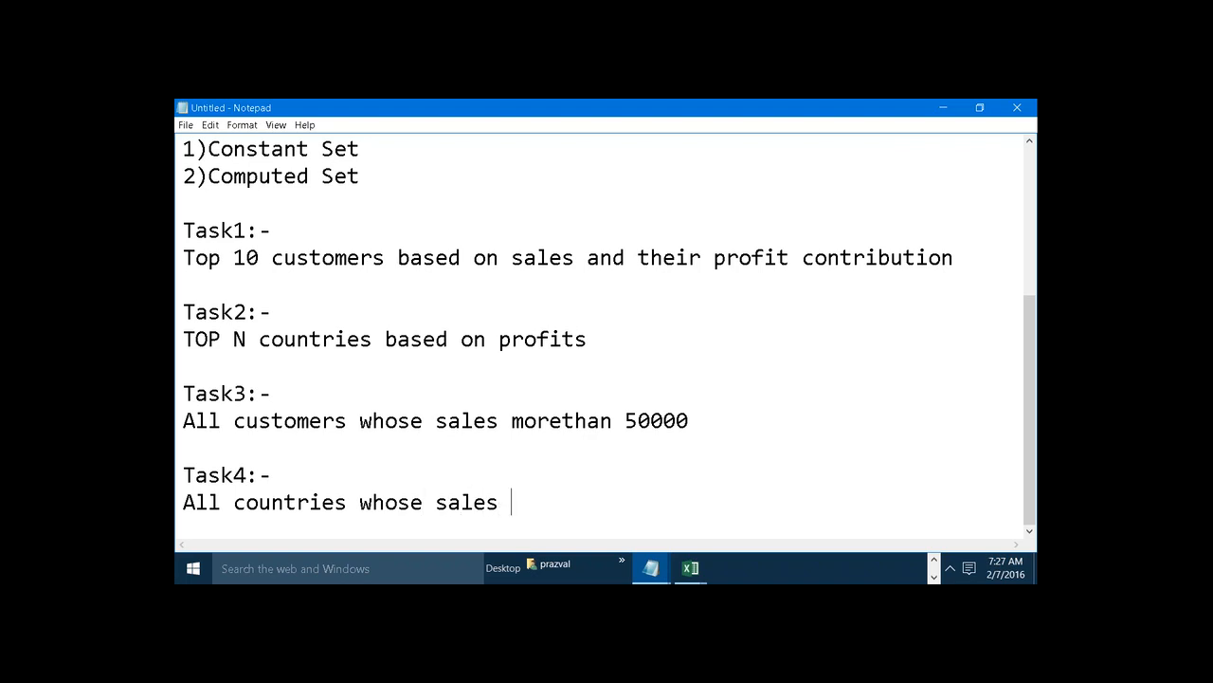
type("morethan ")
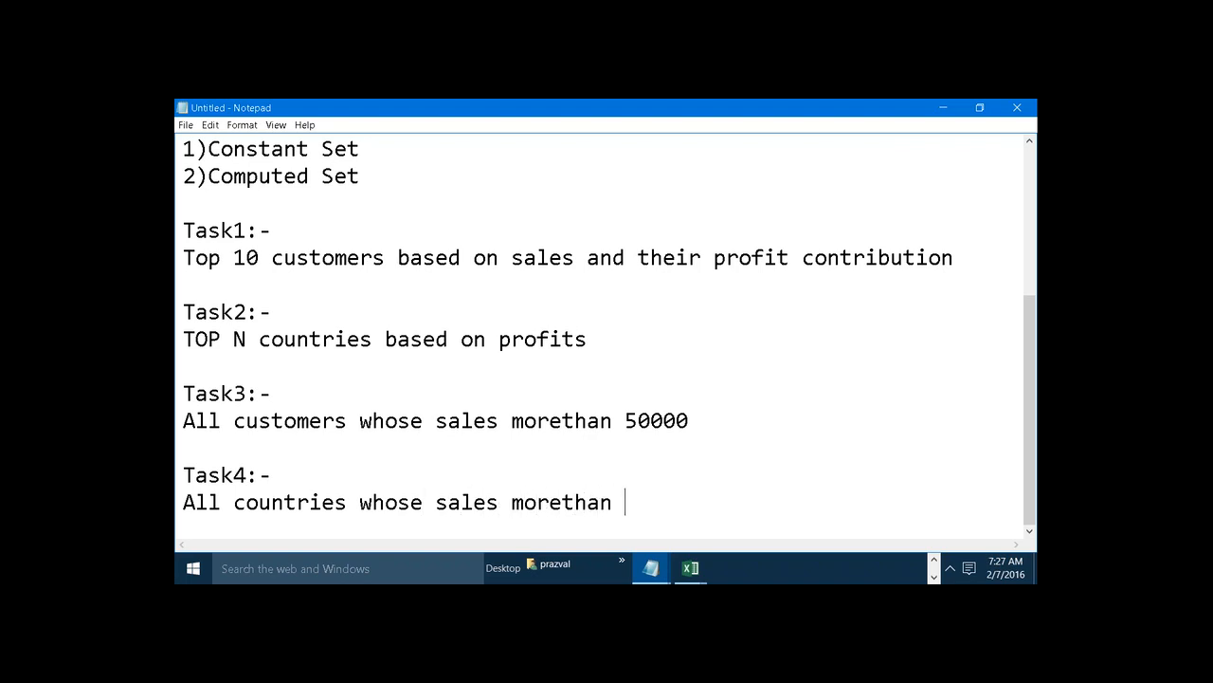
type("the sl")
key("BackSpace")
type("election ")
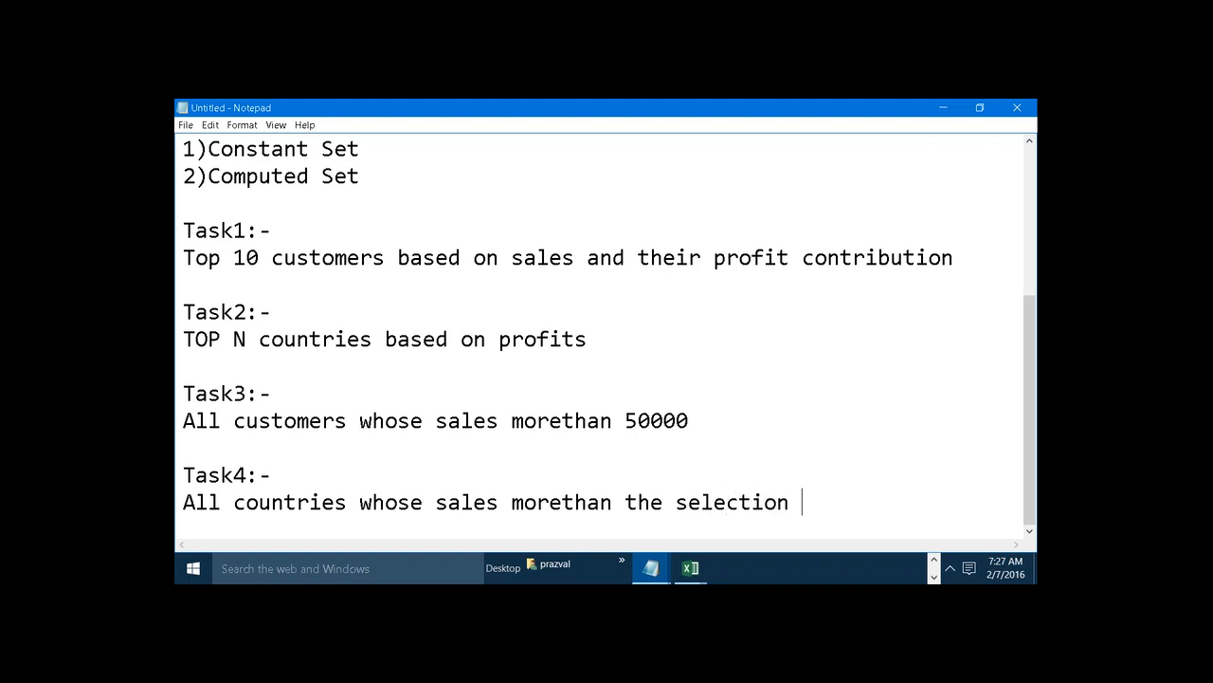
type("of the user")
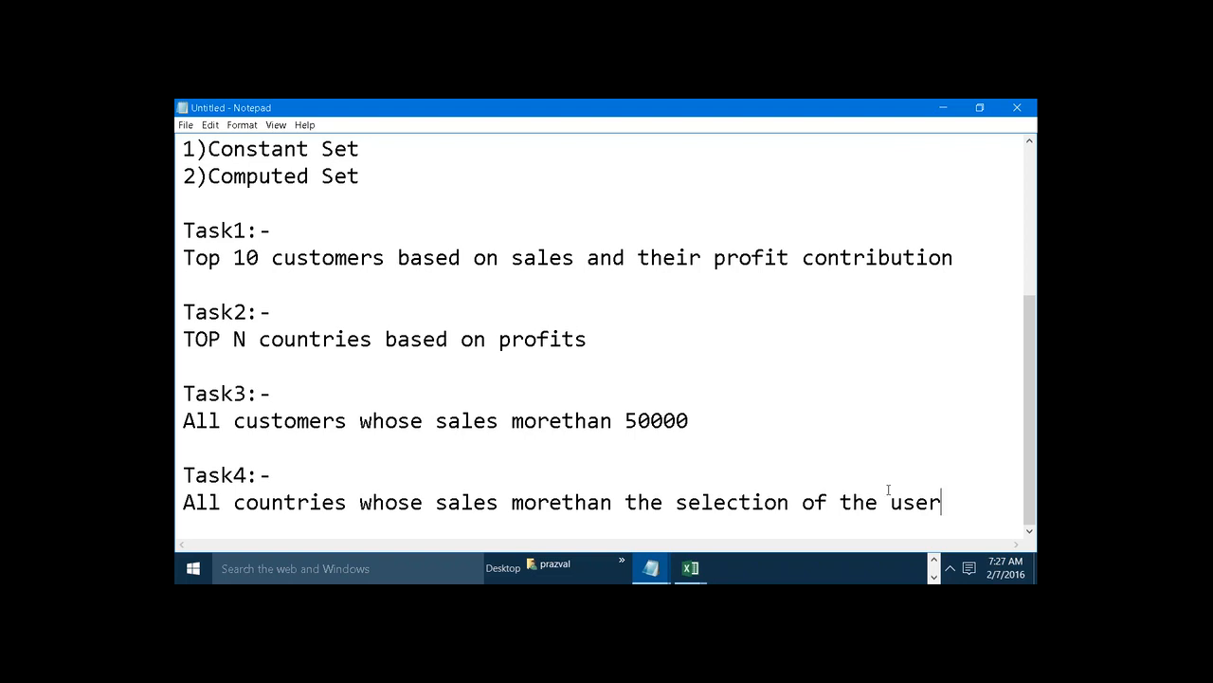
Step: Switch back to the Book1 workbook in Tableau and create a Float parameter named Sales_Threshold that allows all values
left_click(935, 561)
mouse_move(886, 570)
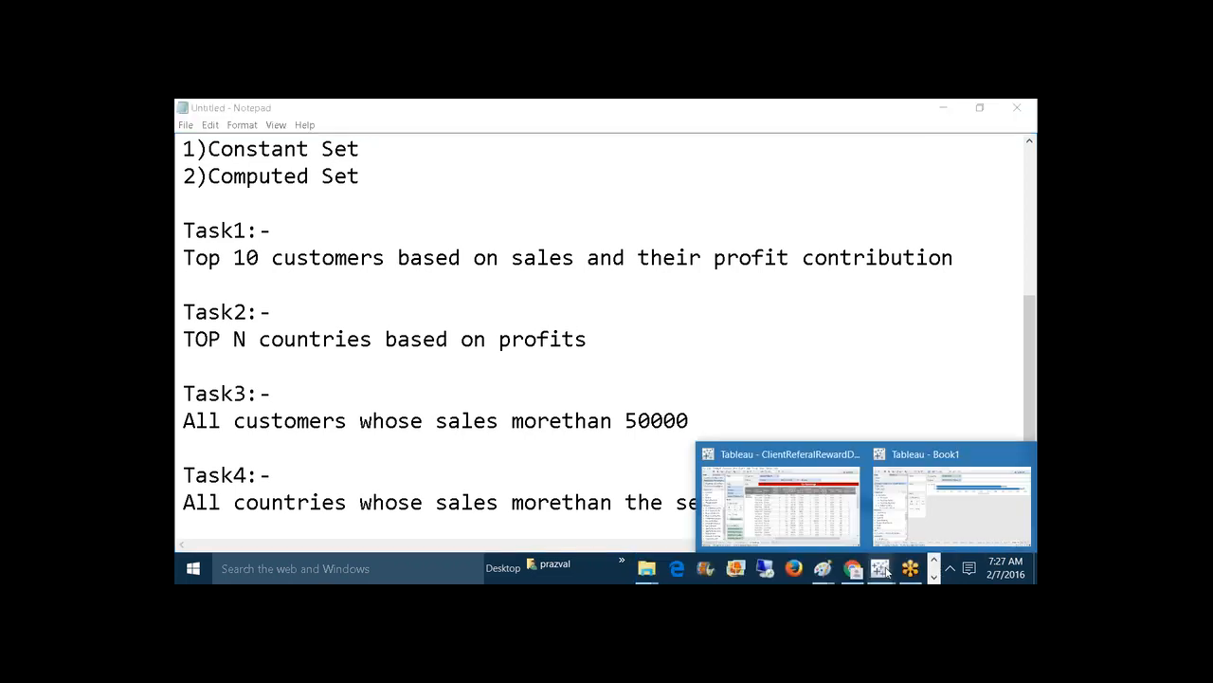
left_click(901, 531)
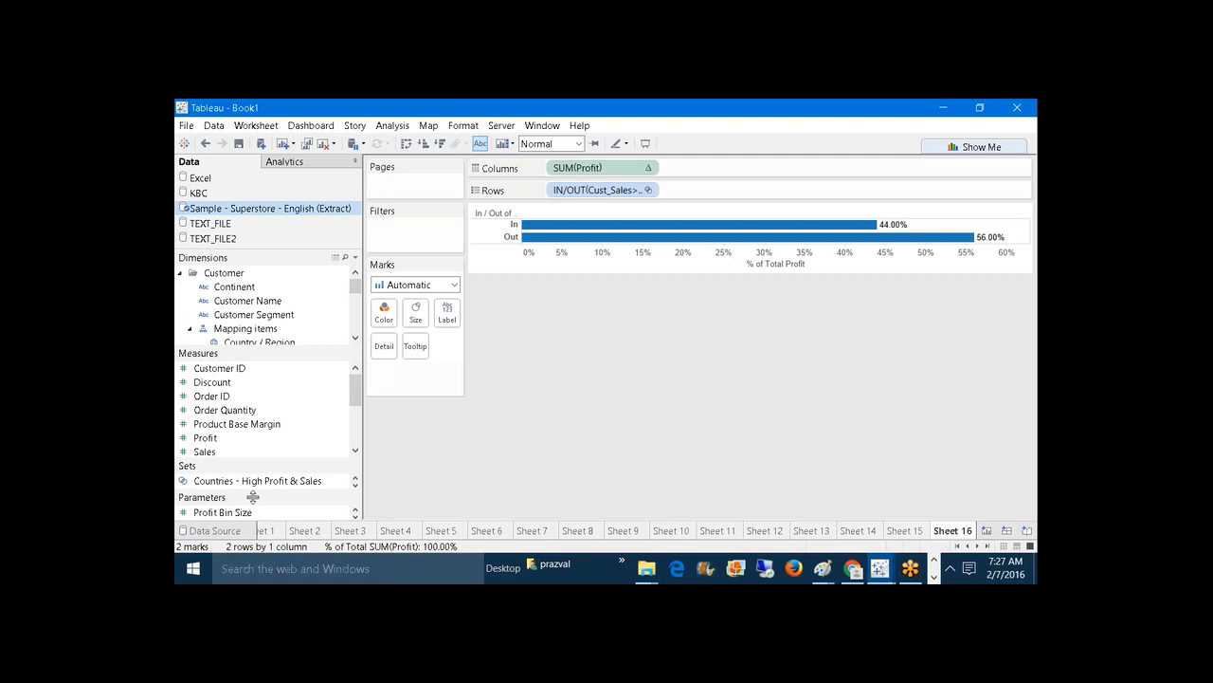
left_click_drag(252, 490, 238, 347)
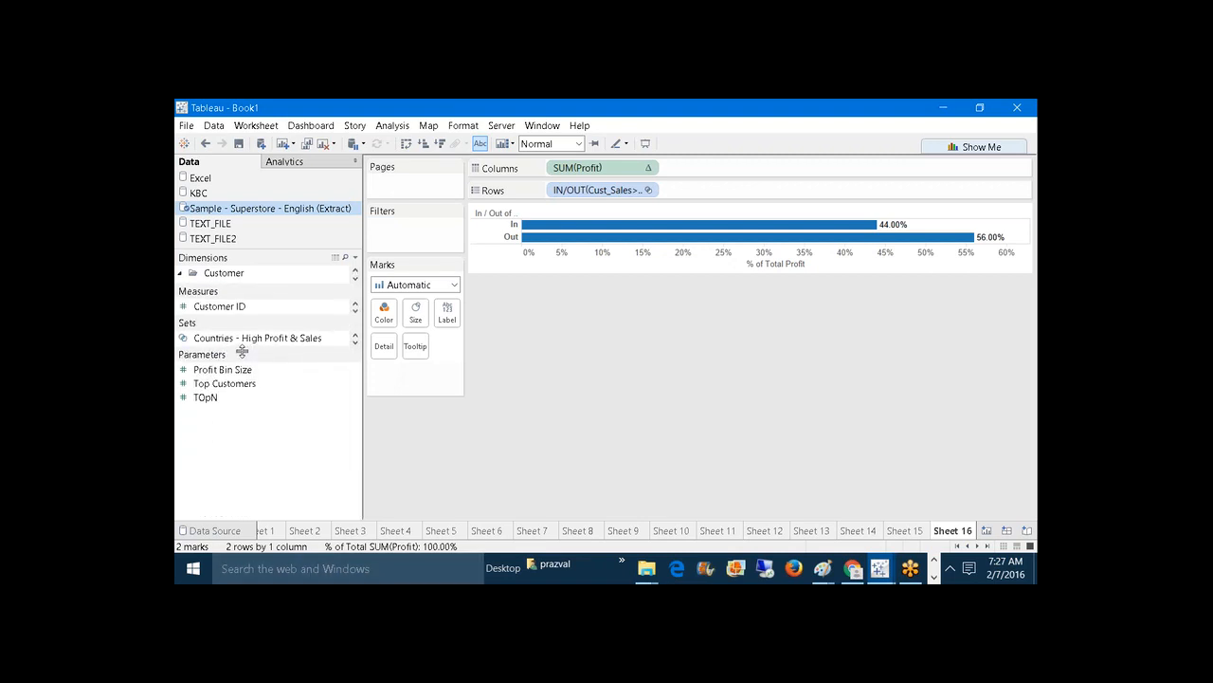
right_click(211, 453)
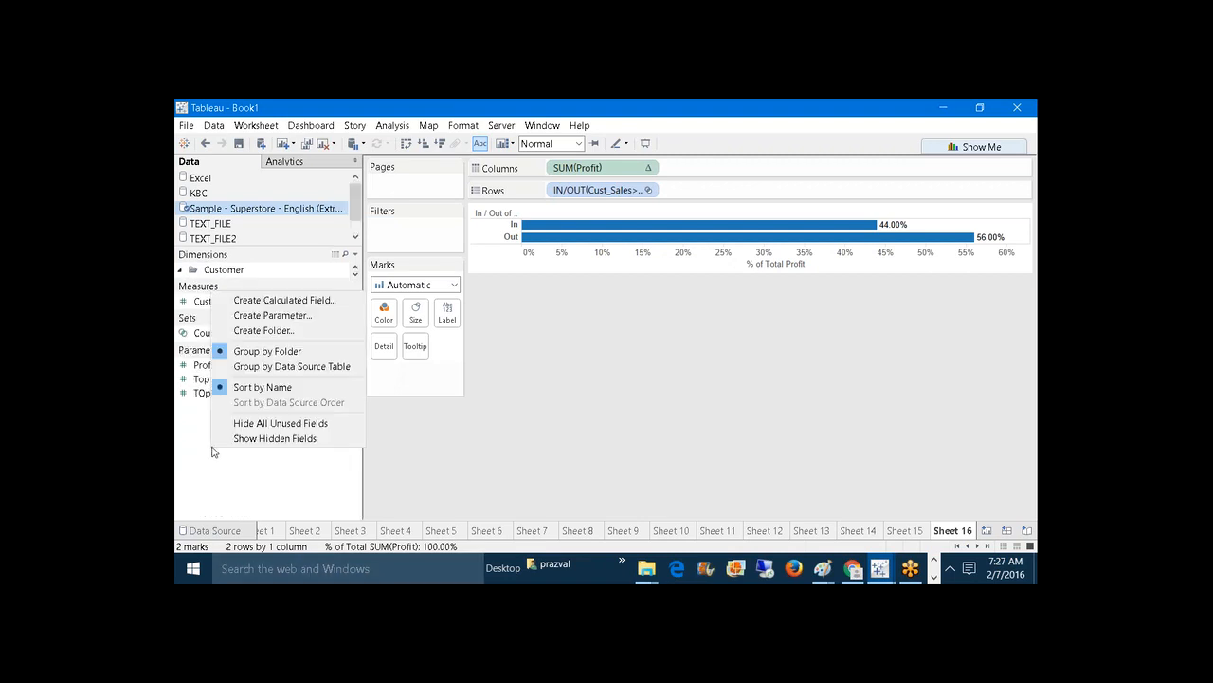
left_click(294, 314)
type("S")
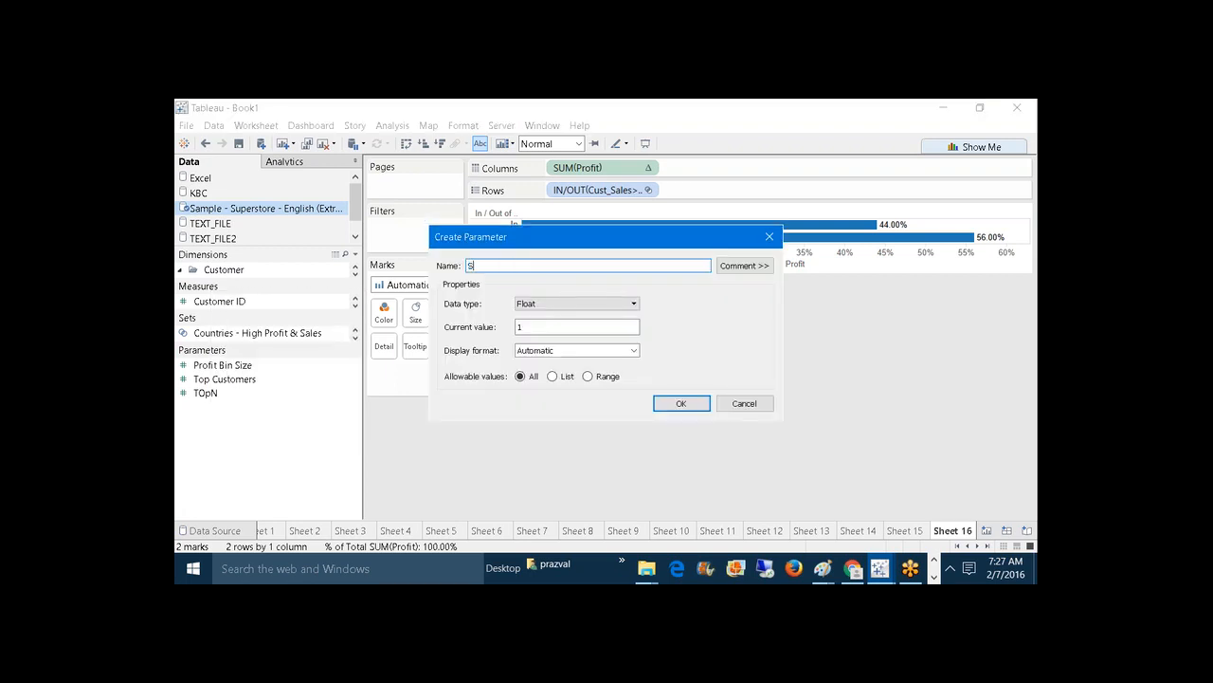
type("ales_Threshold")
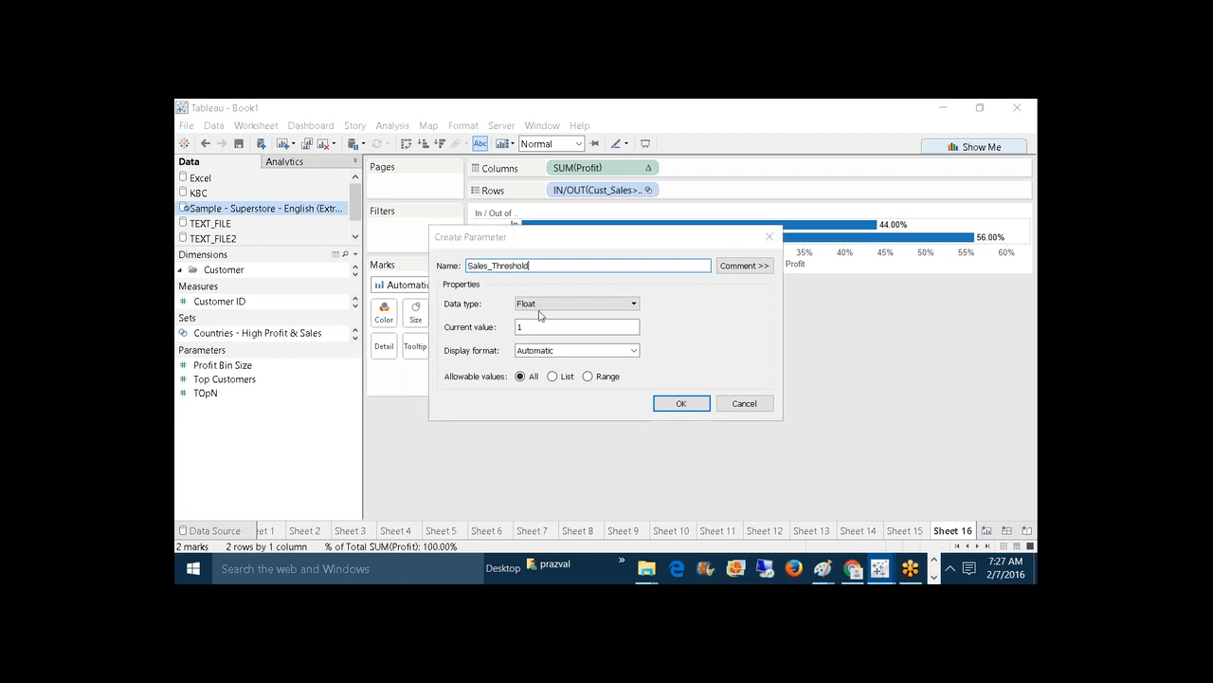
left_click(665, 407)
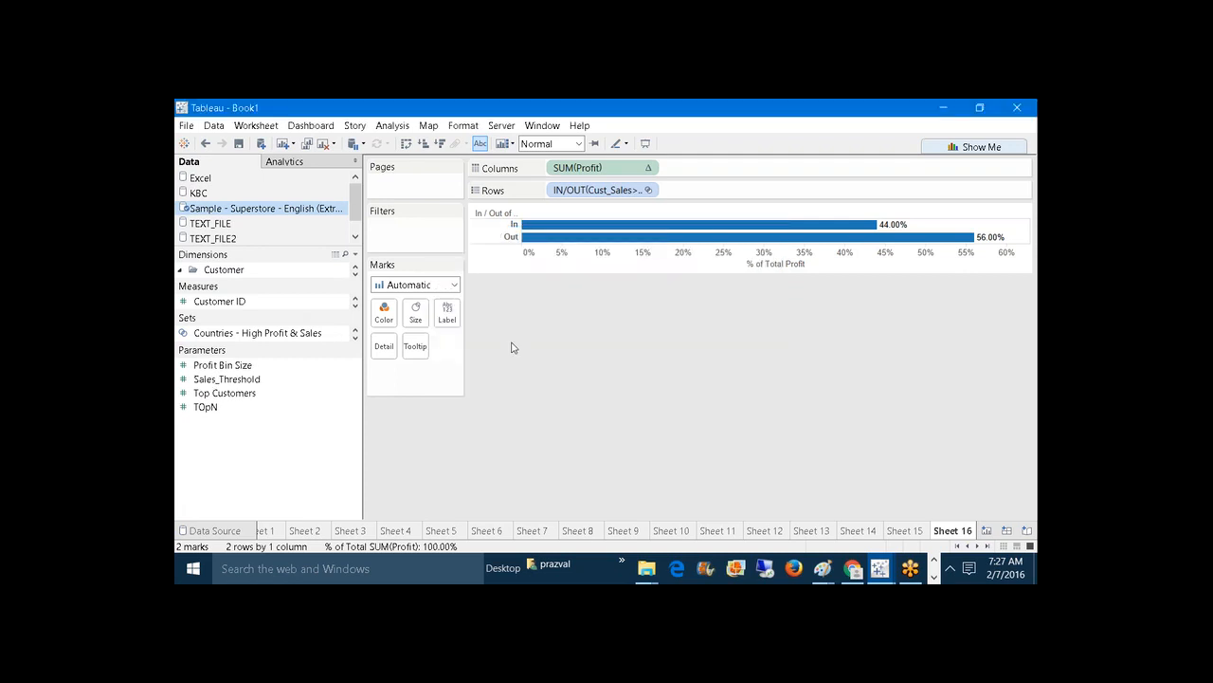
left_click(352, 255)
left_click(349, 267)
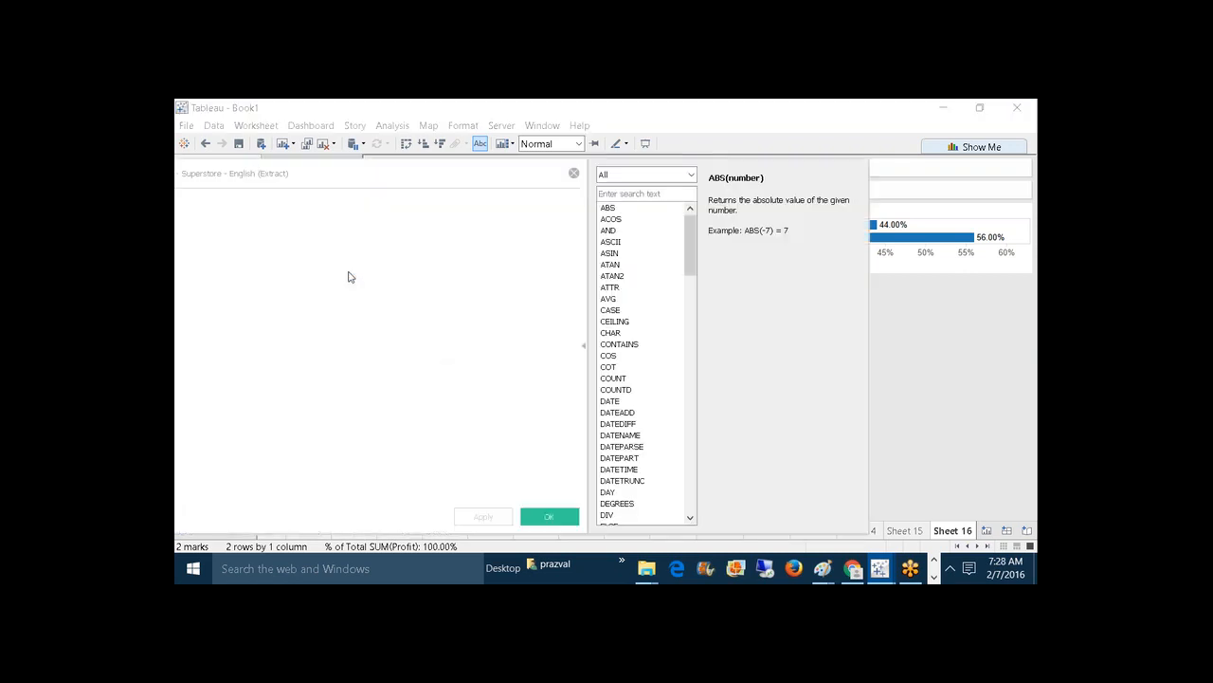
left_click(574, 173)
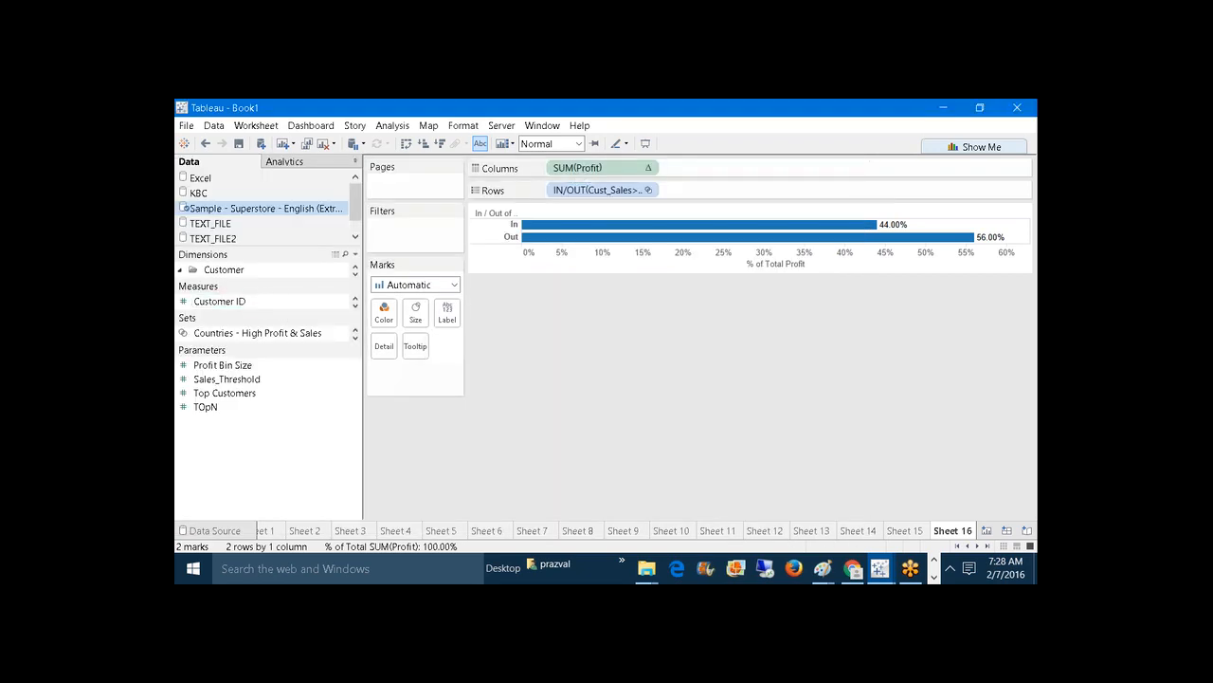
Step: Start a new set from Country / Region, named Country_Sales>Selection, after enlarging the list of dimensions
left_click_drag(276, 281, 279, 414)
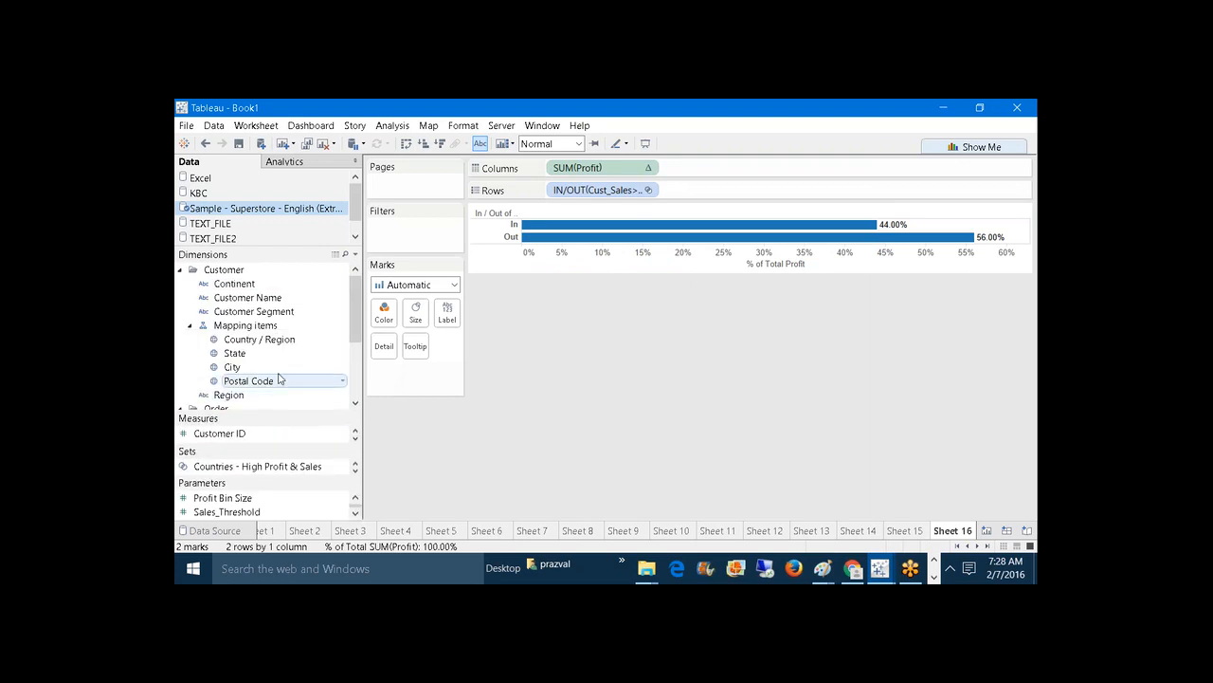
right_click(267, 345)
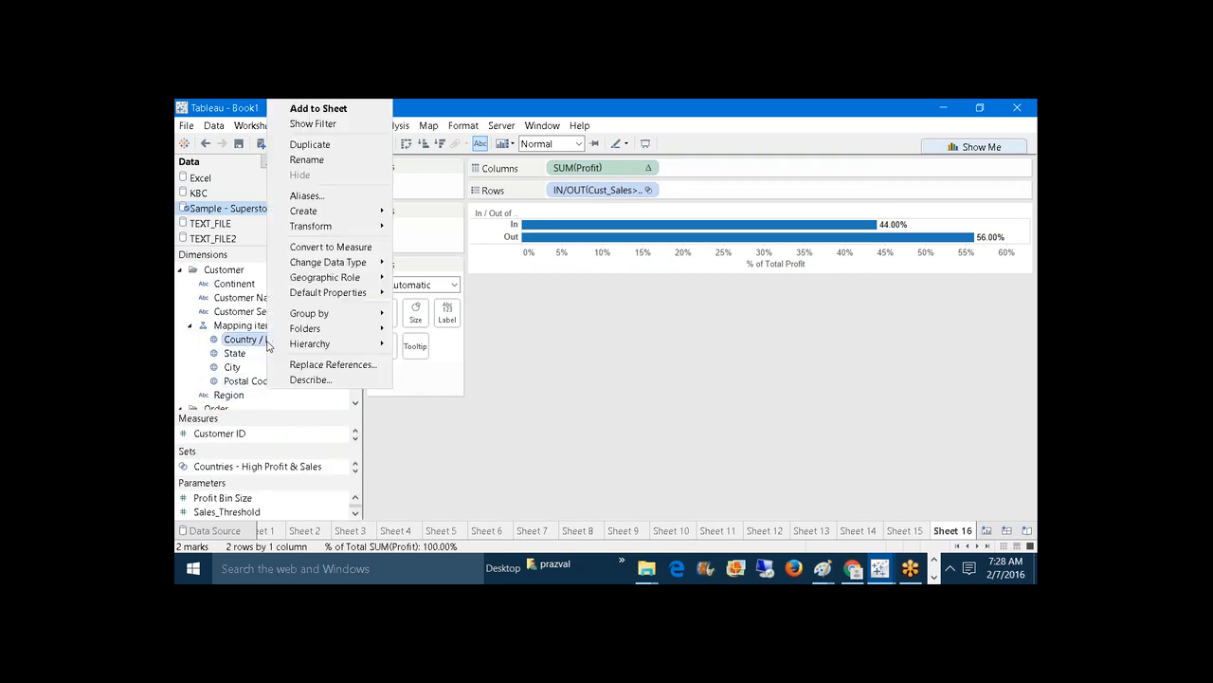
mouse_move(379, 211)
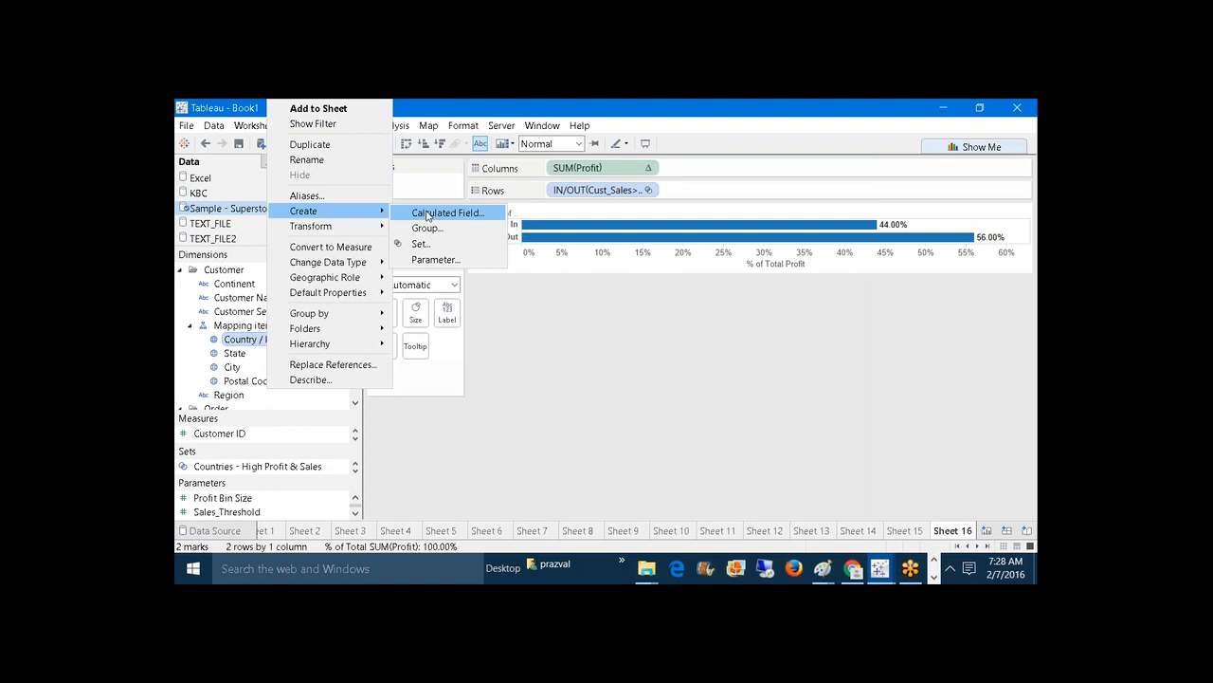
left_click(426, 245)
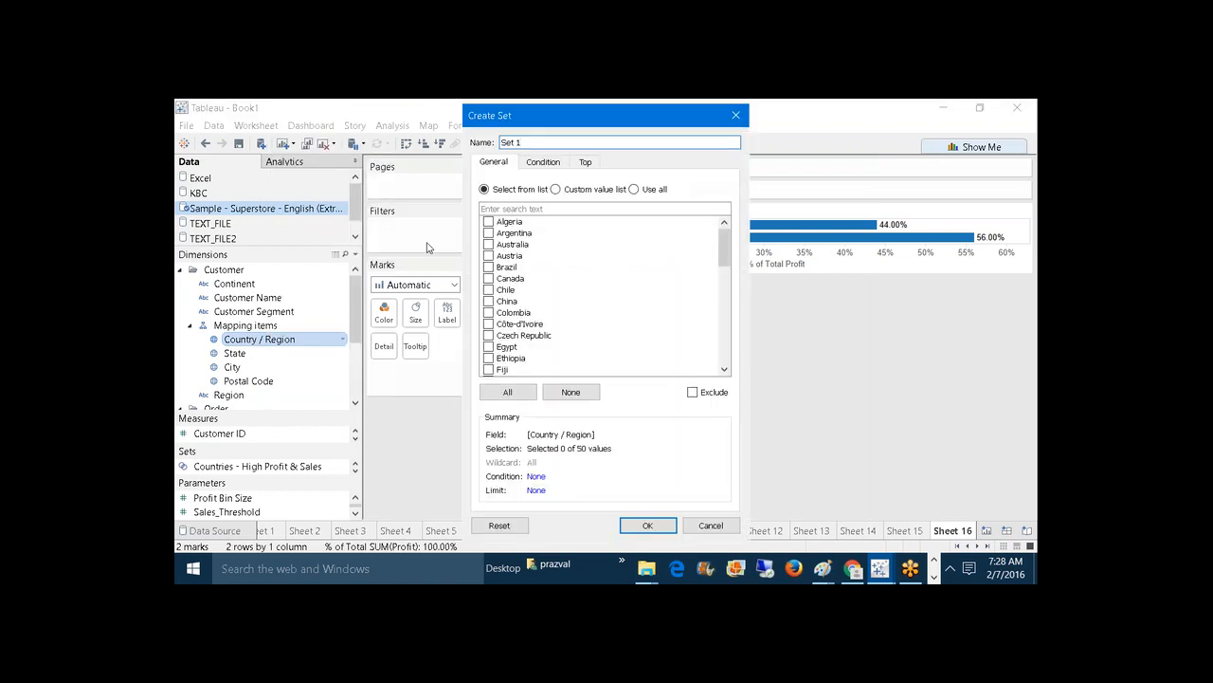
left_click(543, 163)
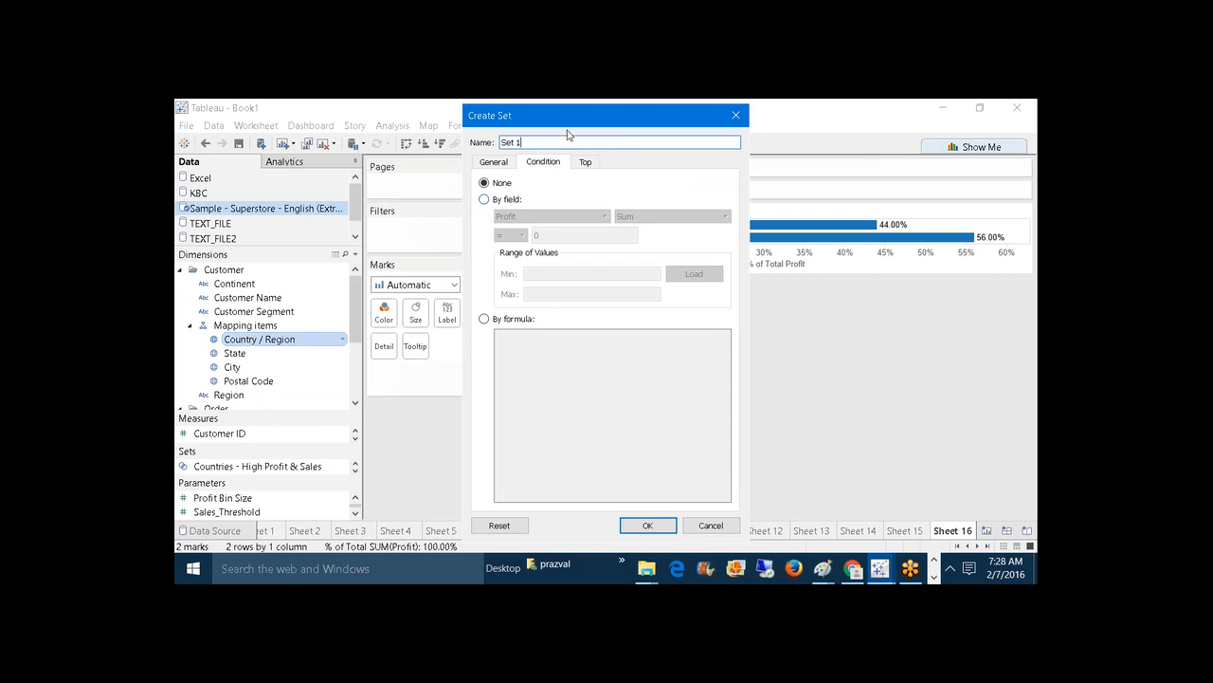
key("BackSpace")
key("BackSpace")
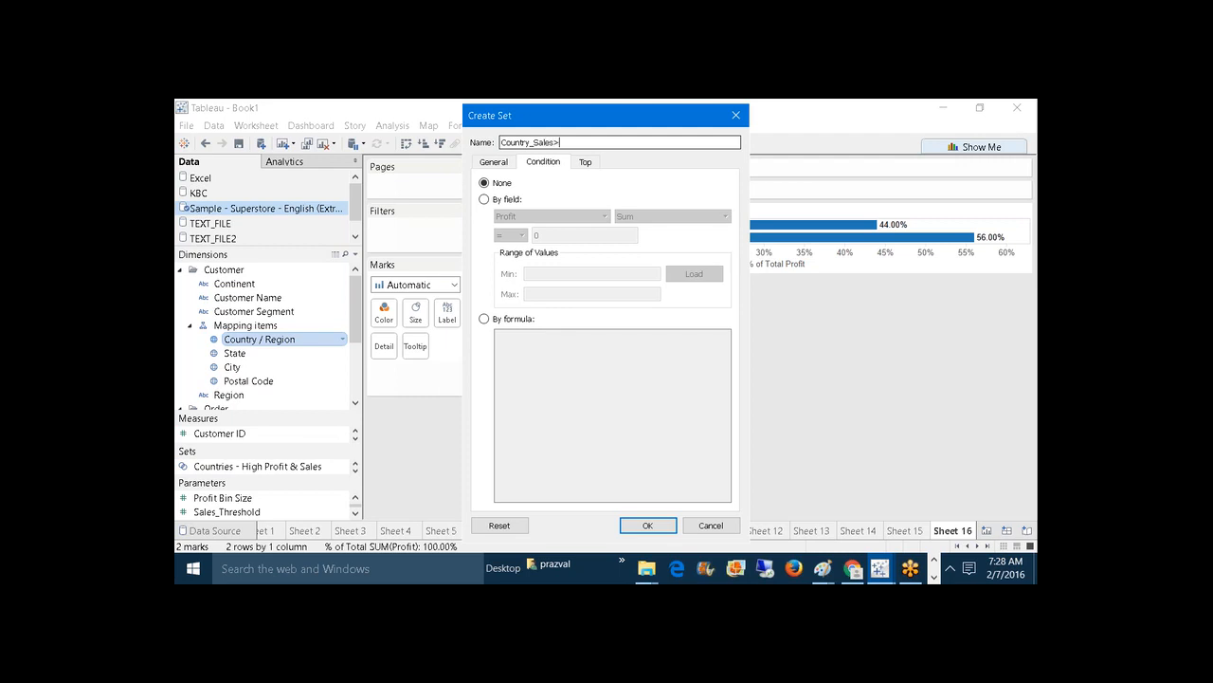
type("Selection")
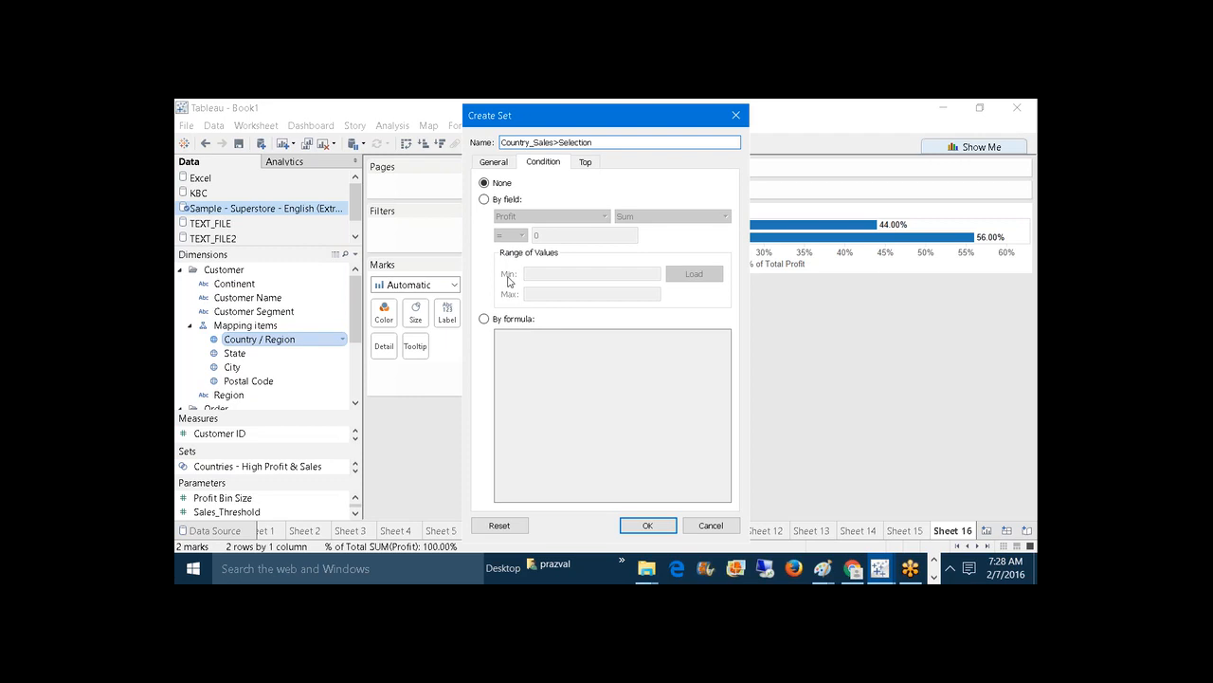
Step: Define the set by the formula condition sum([Sales])>[Sales_Threshold] and create it
left_click(486, 319)
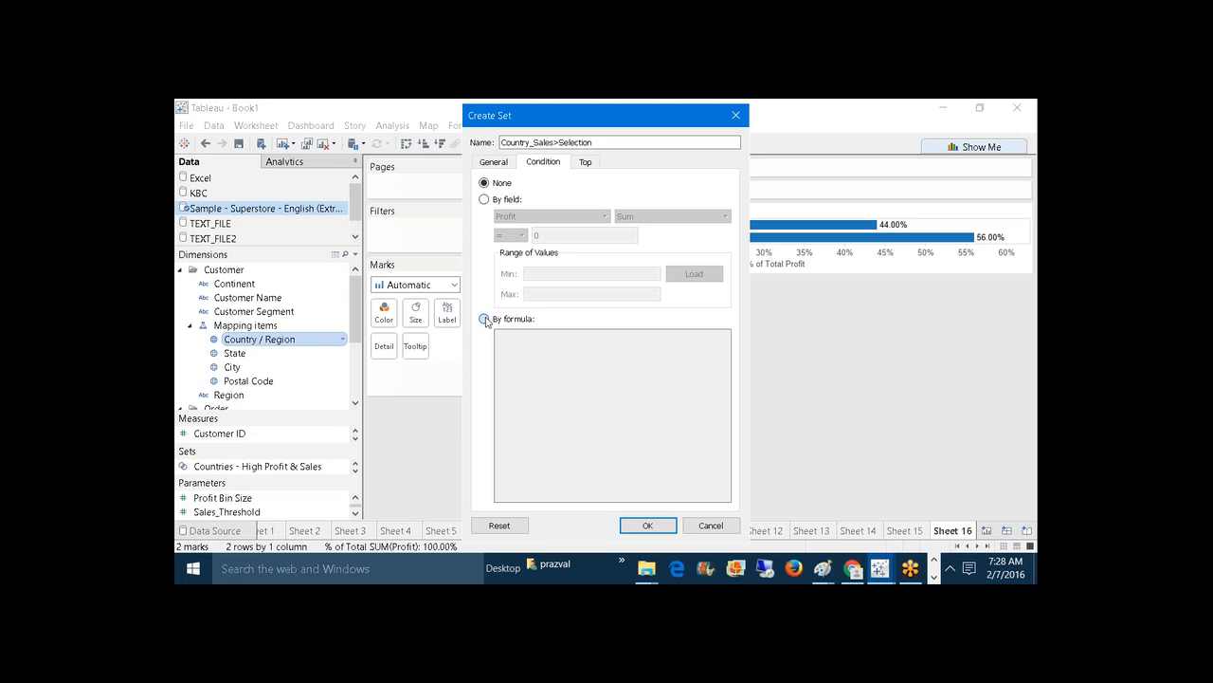
type("su")
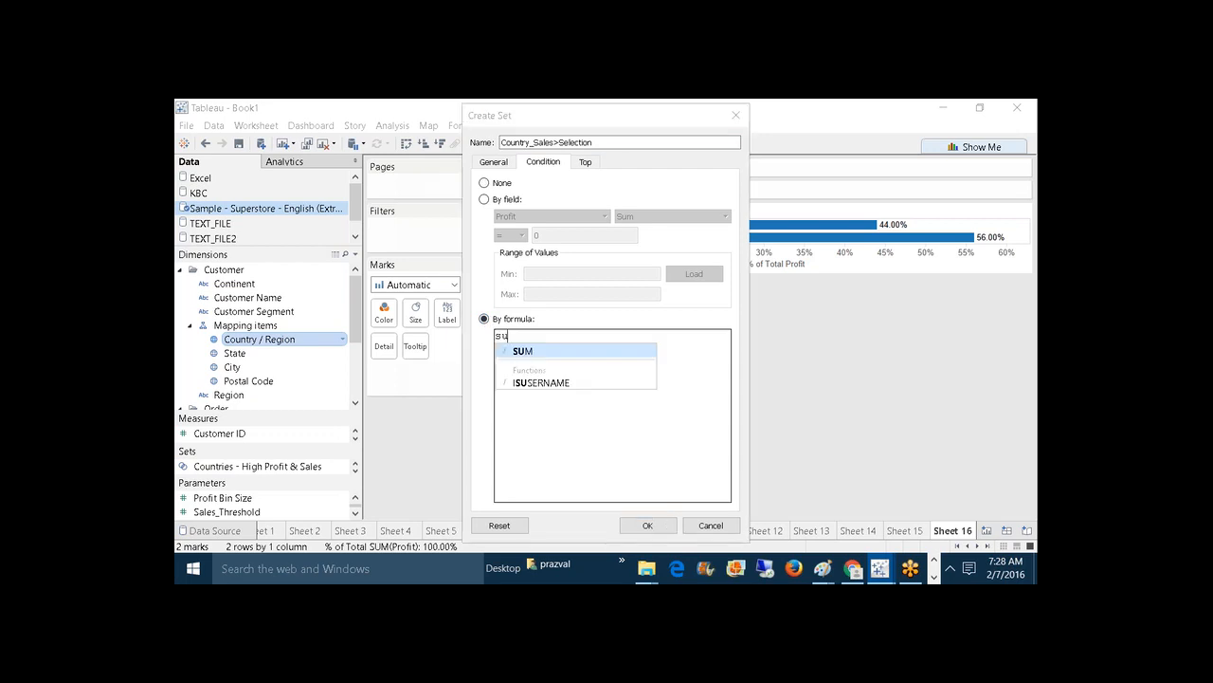
type("m([Sales]")
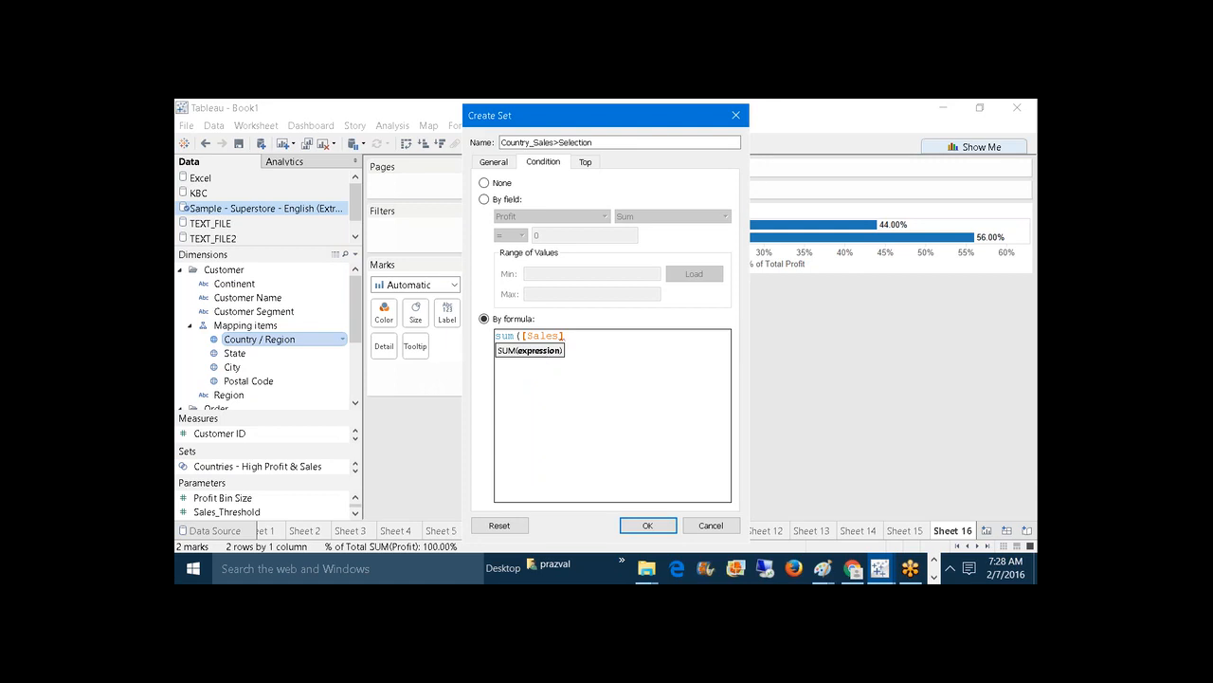
type(")>")
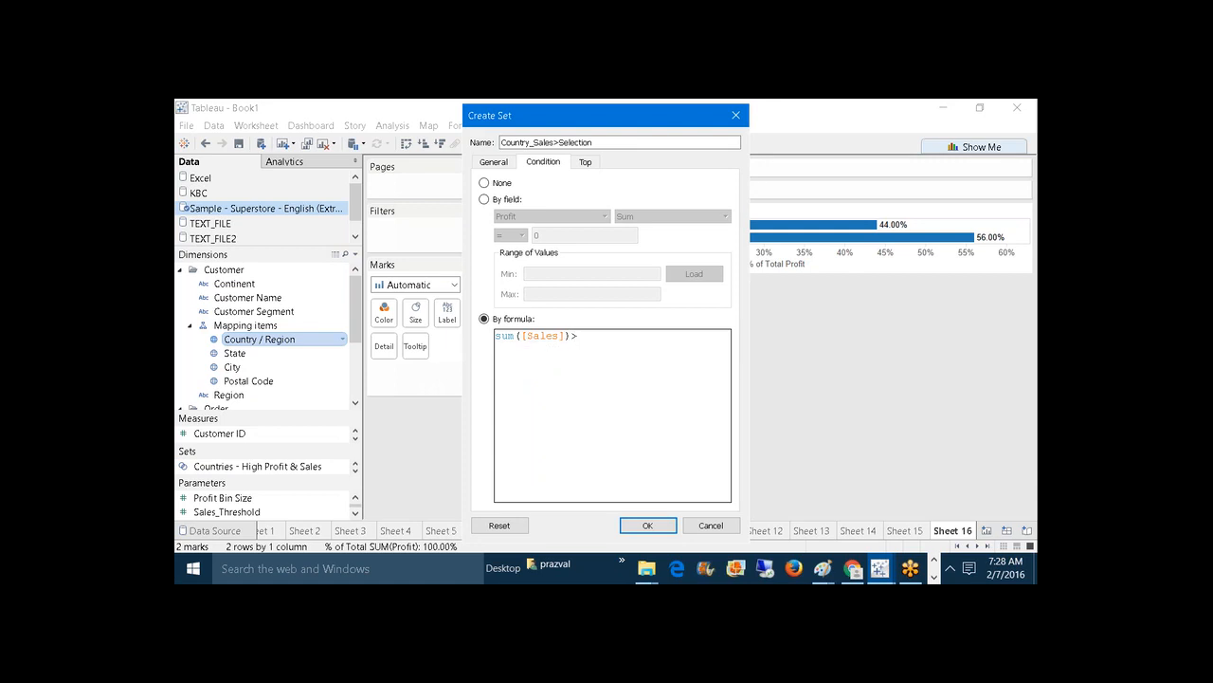
type("sal")
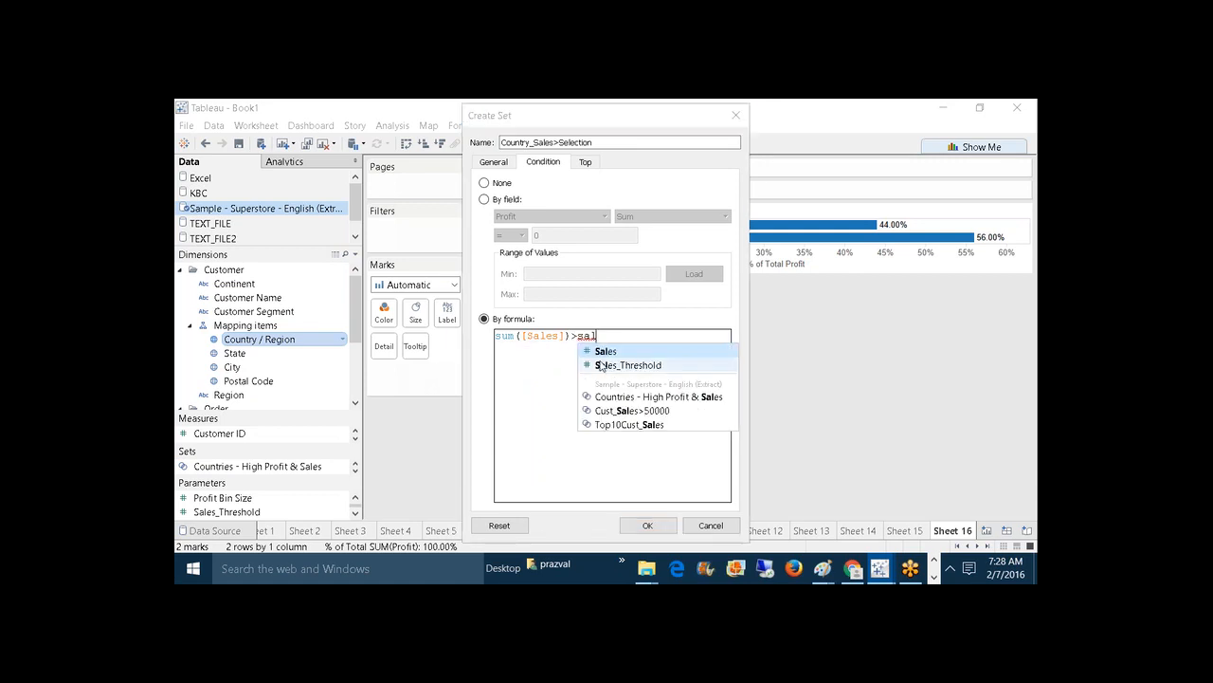
left_click(601, 365)
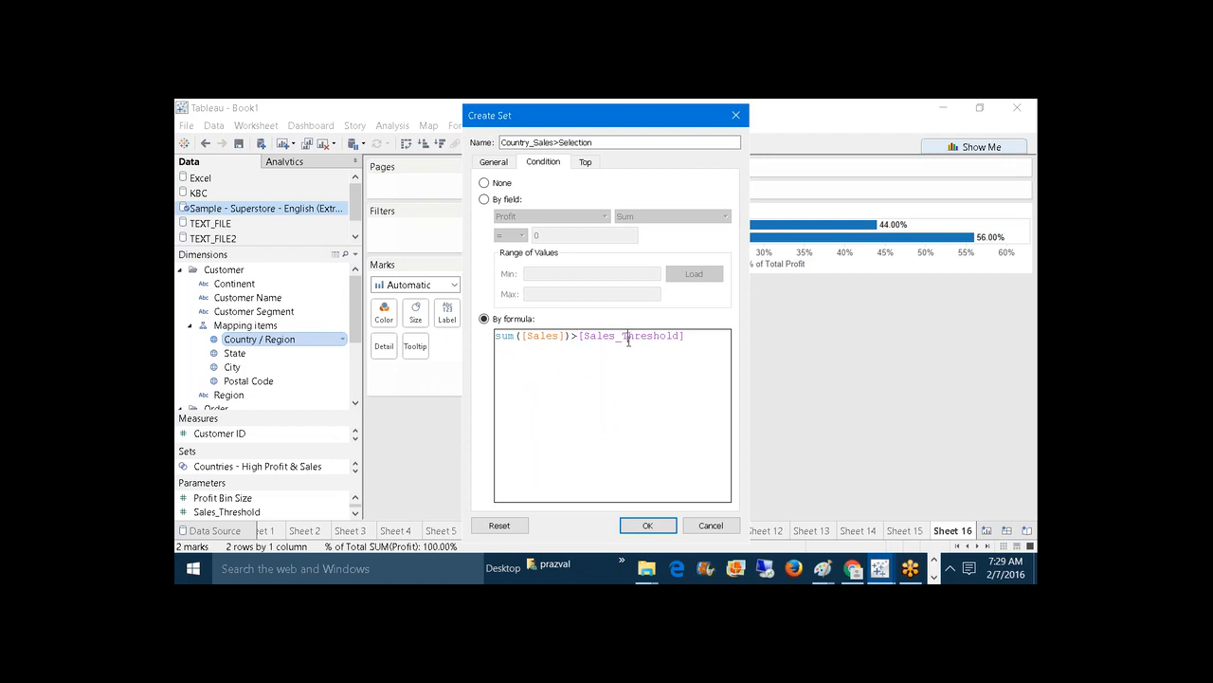
left_click(650, 525)
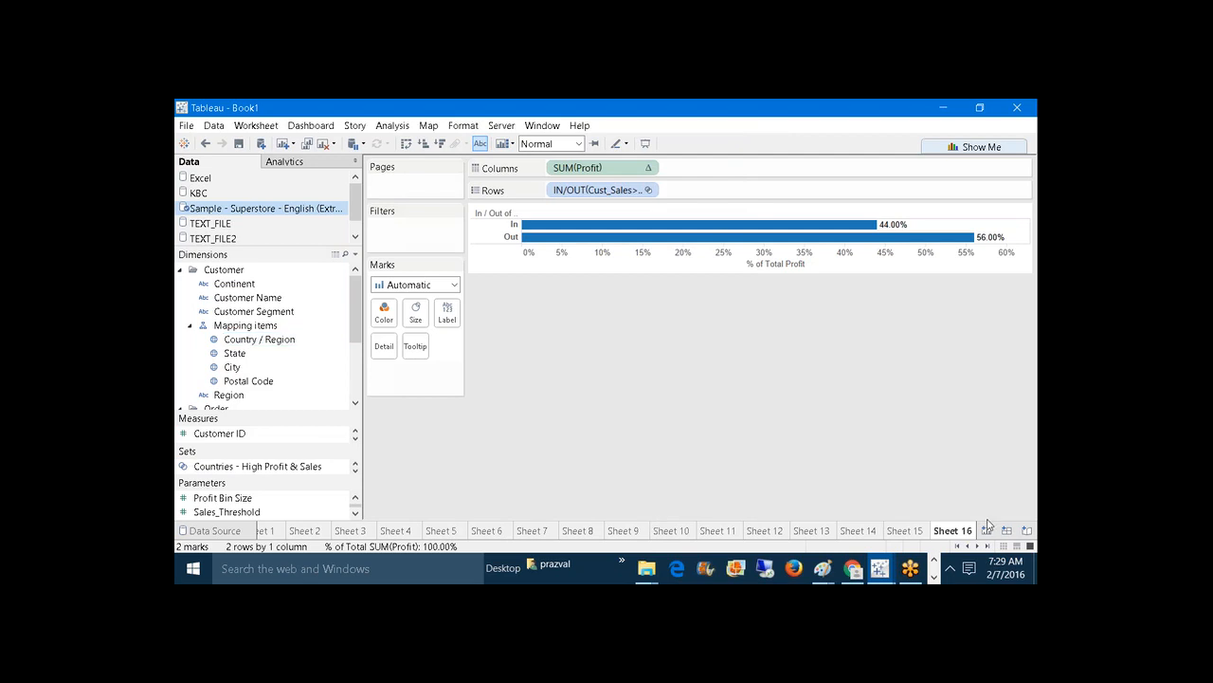
Step: On a new worksheet, place In/Out of Country_Sales>Selection in rows
key("ctrl+m")
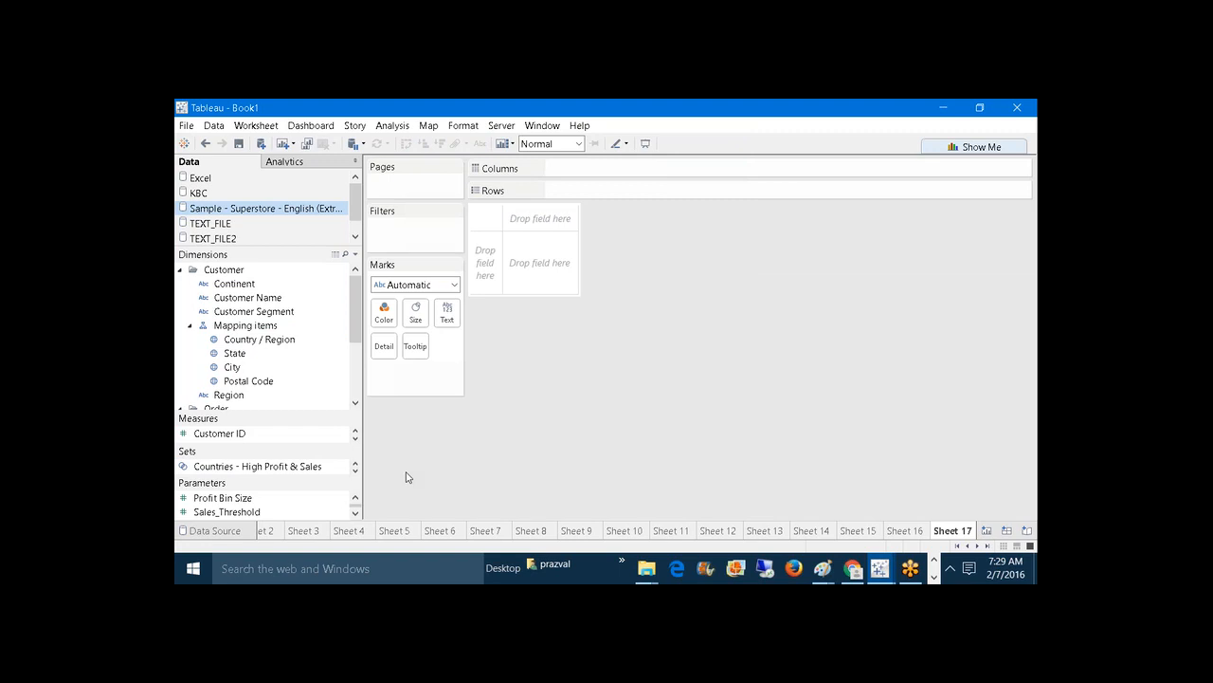
left_click_drag(303, 445, 547, 189)
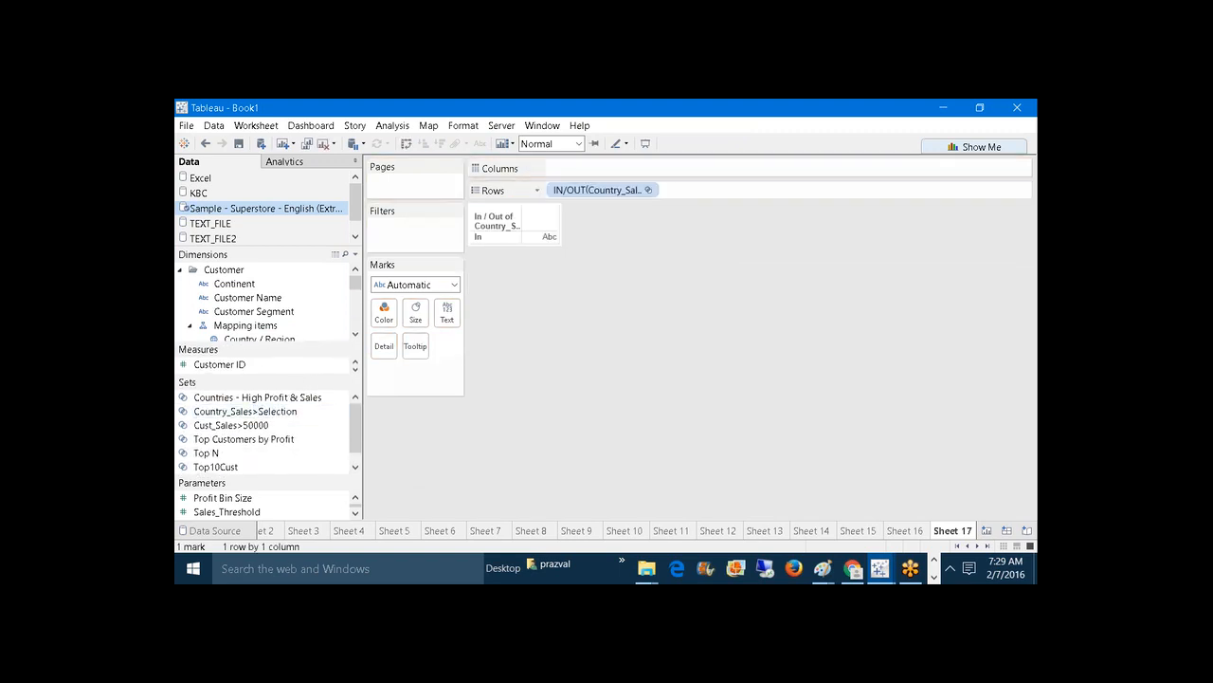
Step: Enlarge the list of parameters and open the available commands for Sales_Threshold
left_click_drag(274, 477, 273, 388)
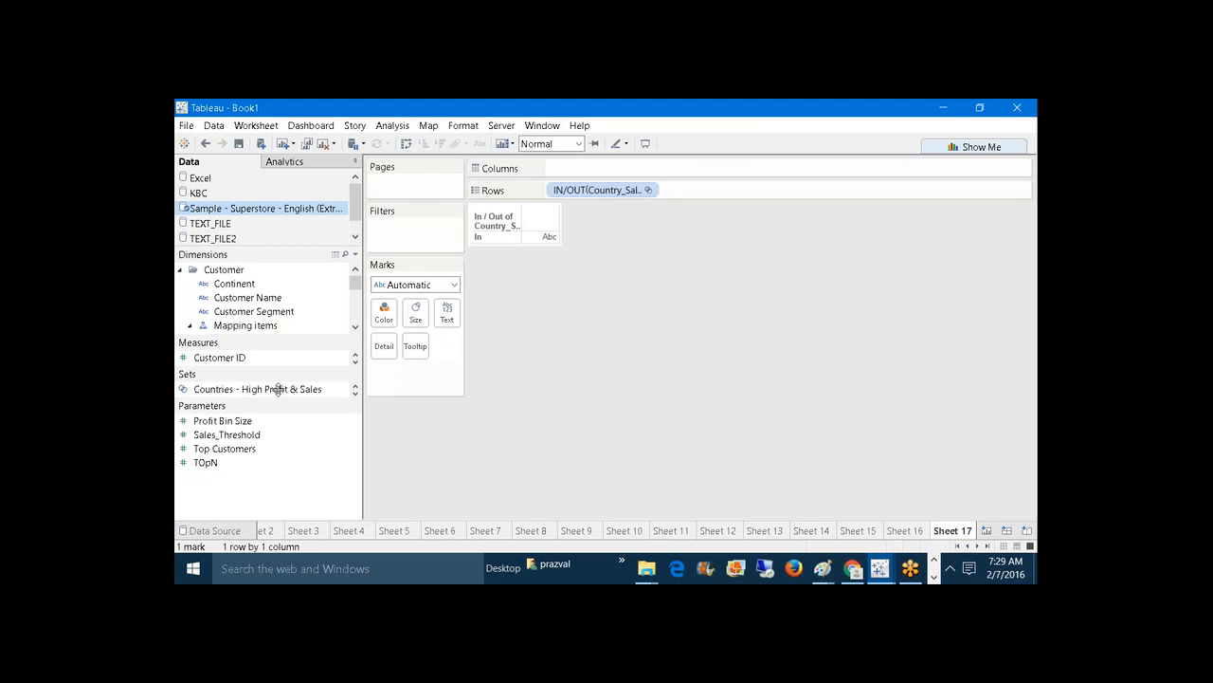
right_click(245, 395)
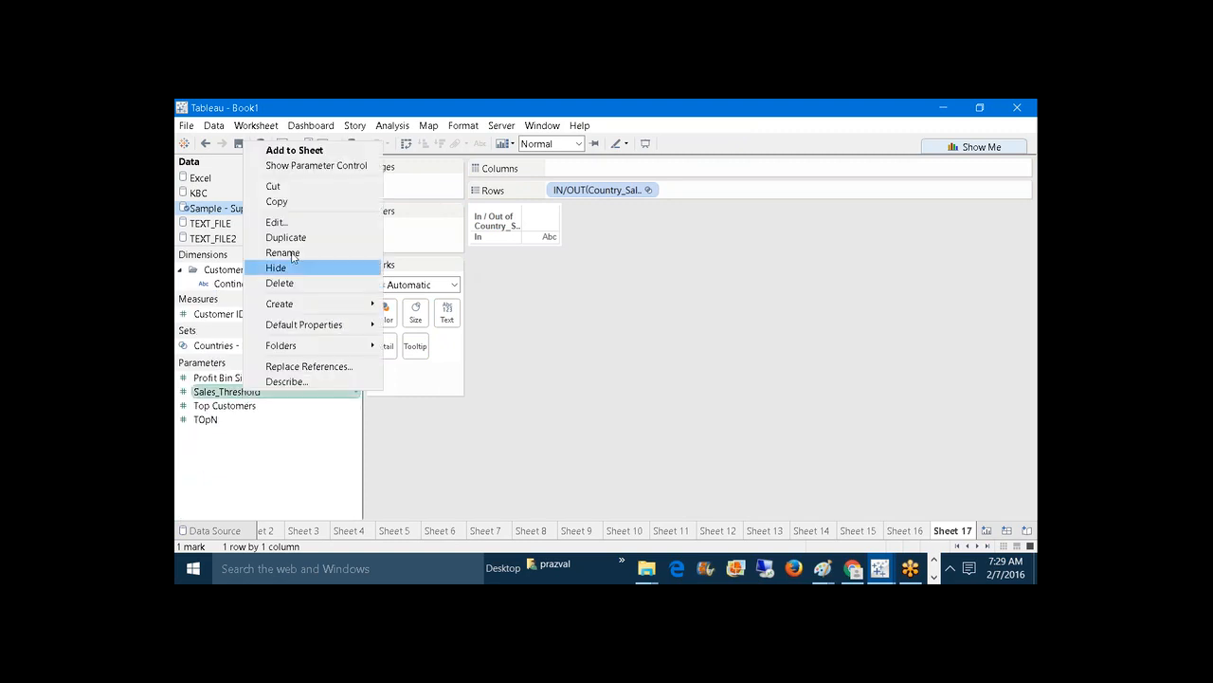
Step: Show the control for the Sales_Threshold parameter on the sheet and set its value to 100000
left_click(309, 166)
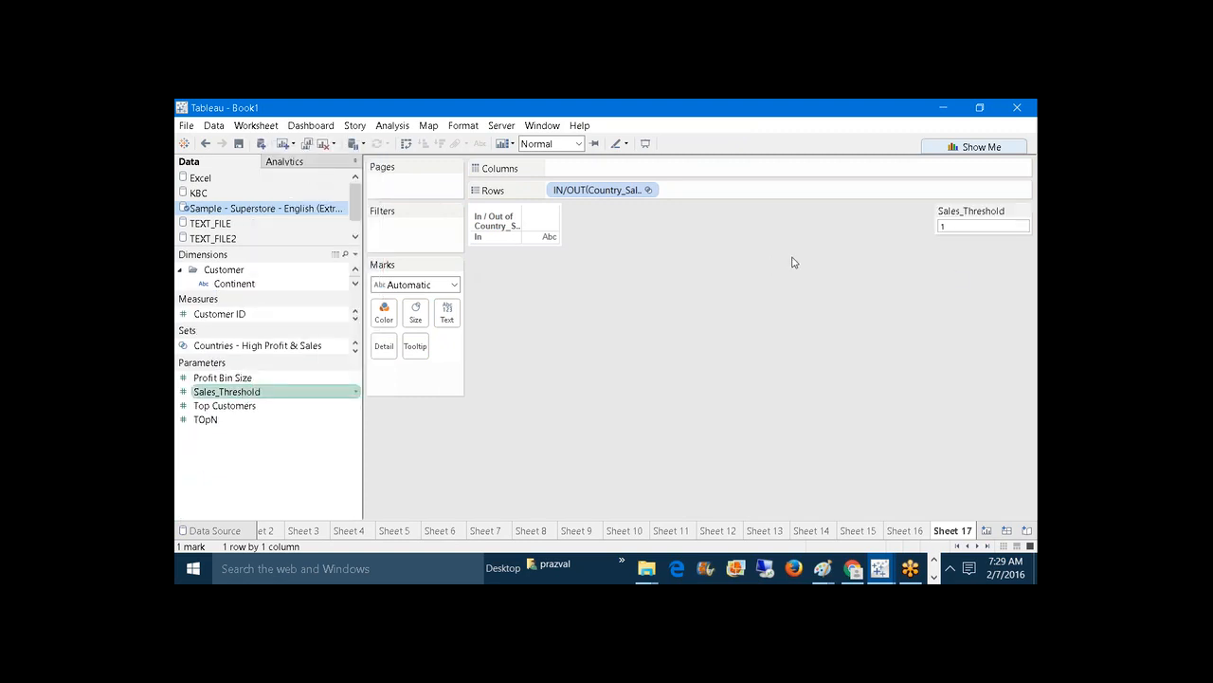
left_click(974, 227)
type("100000")
key("Return")
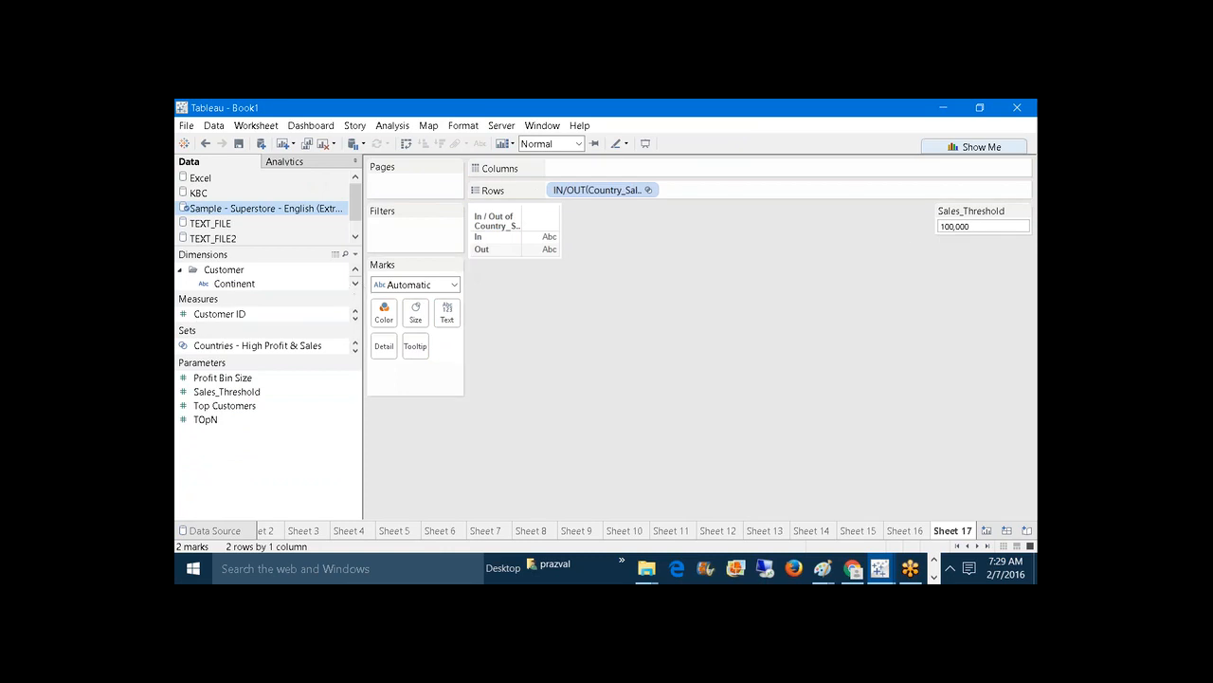
Step: Examine the condition formula of the Country_Sales>Selection set, checking its use of the Sales_Threshold parameter, without changing the set
left_click_drag(270, 361, 260, 455)
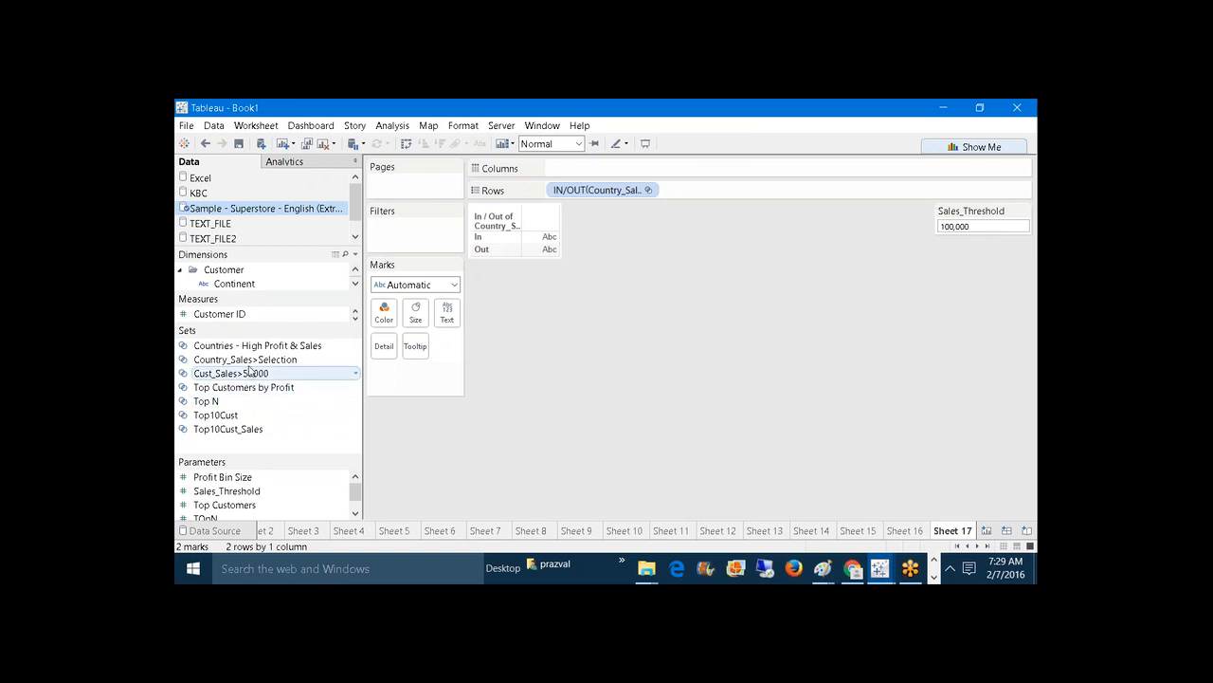
left_click(248, 360)
right_click(248, 361)
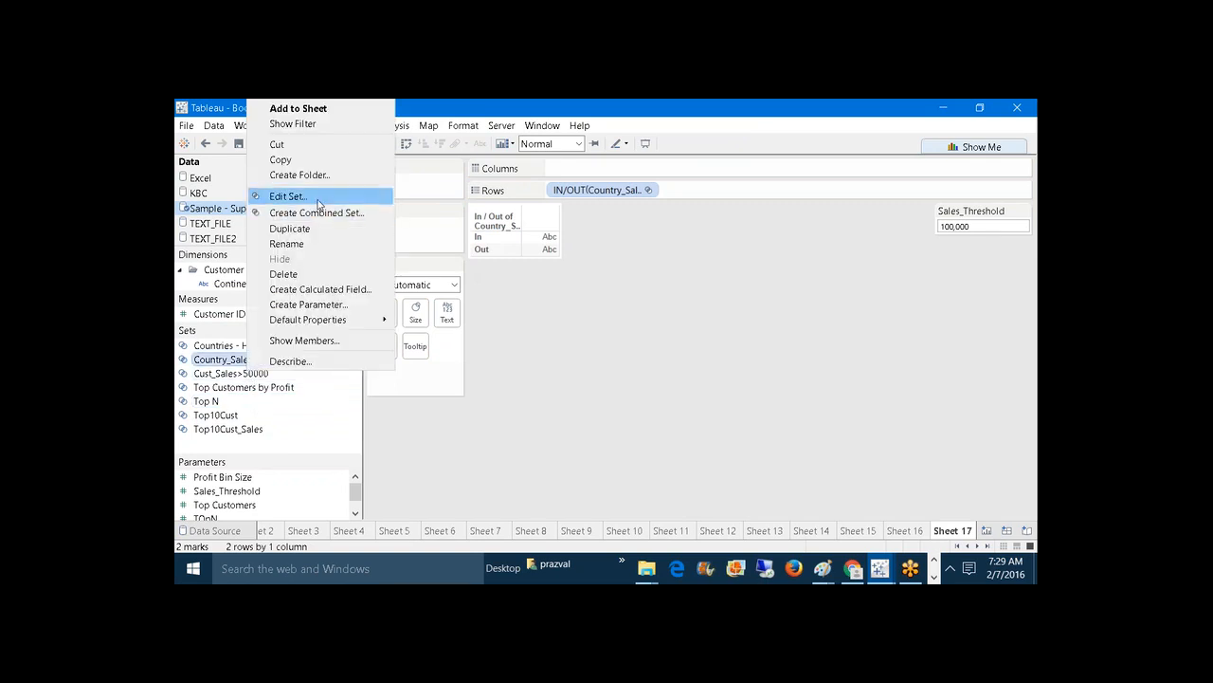
left_click(323, 206)
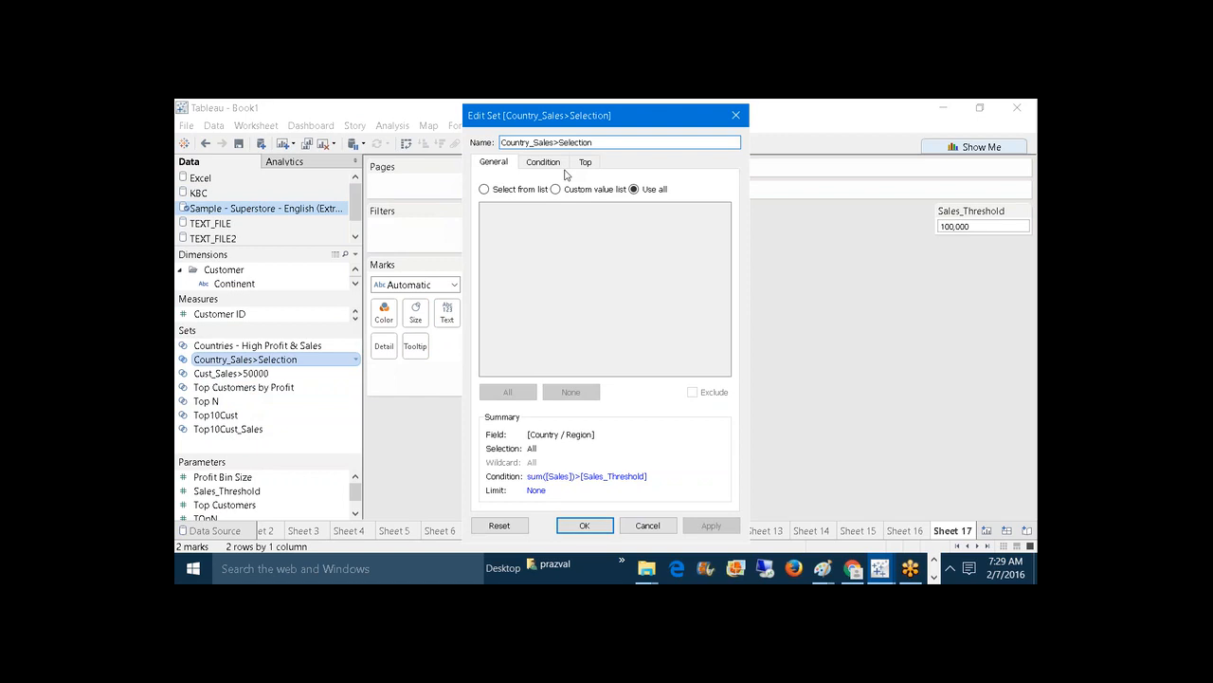
left_click(556, 166)
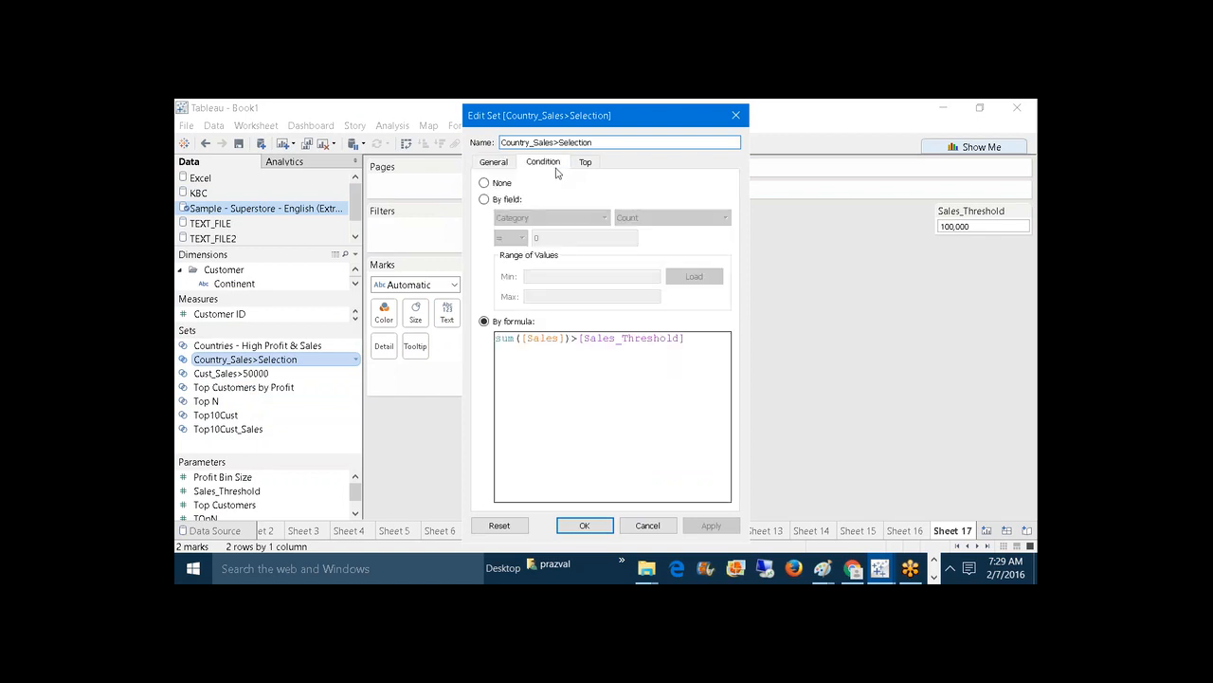
left_click_drag(686, 337, 577, 339)
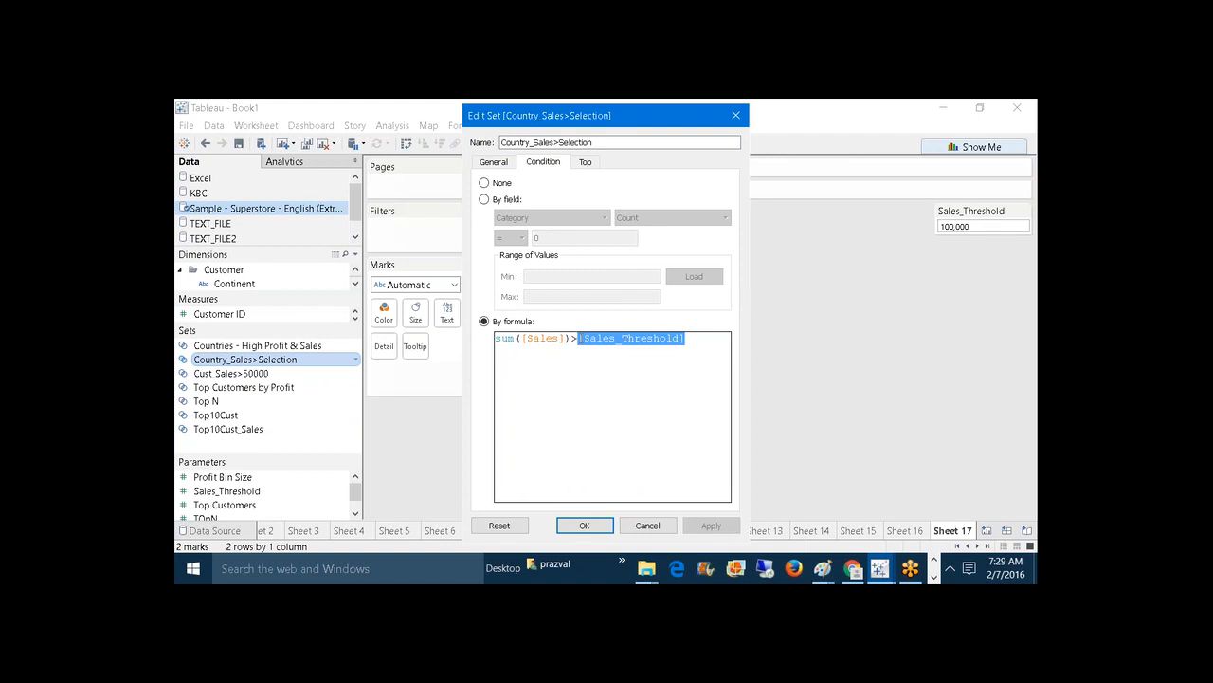
left_click(649, 529)
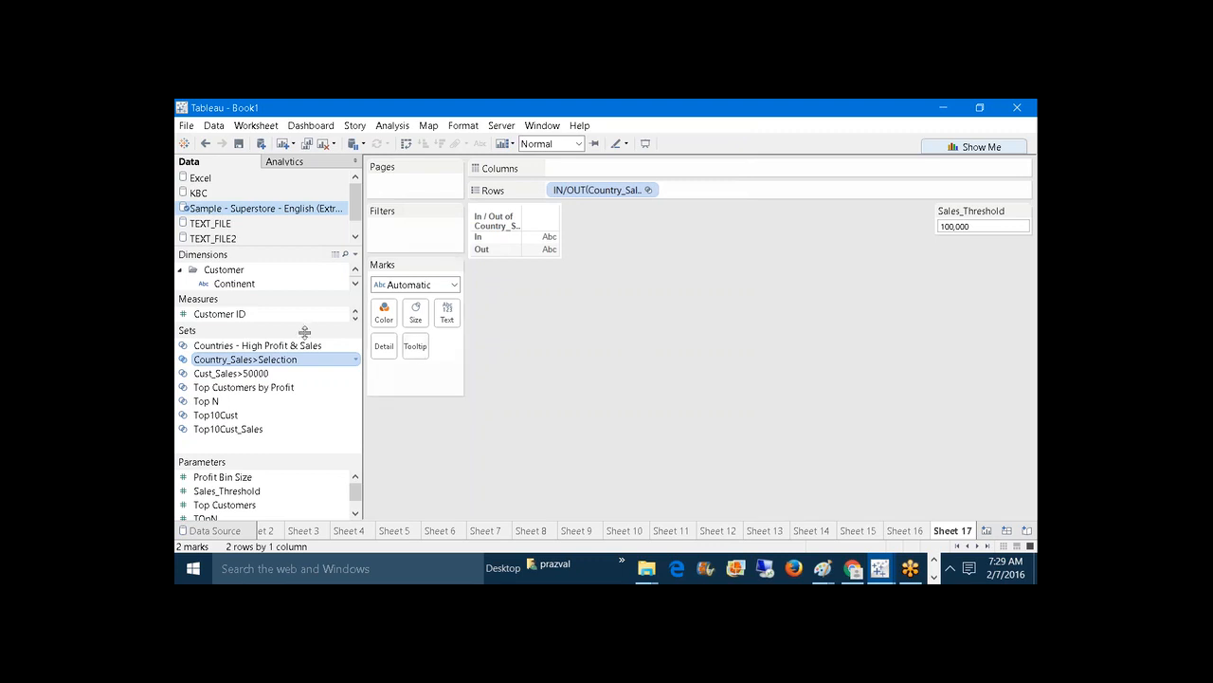
Step: Plot Profit on Columns against the set's In/Out rows, with bars labelled as percentages of total profit
left_click_drag(305, 332, 304, 463)
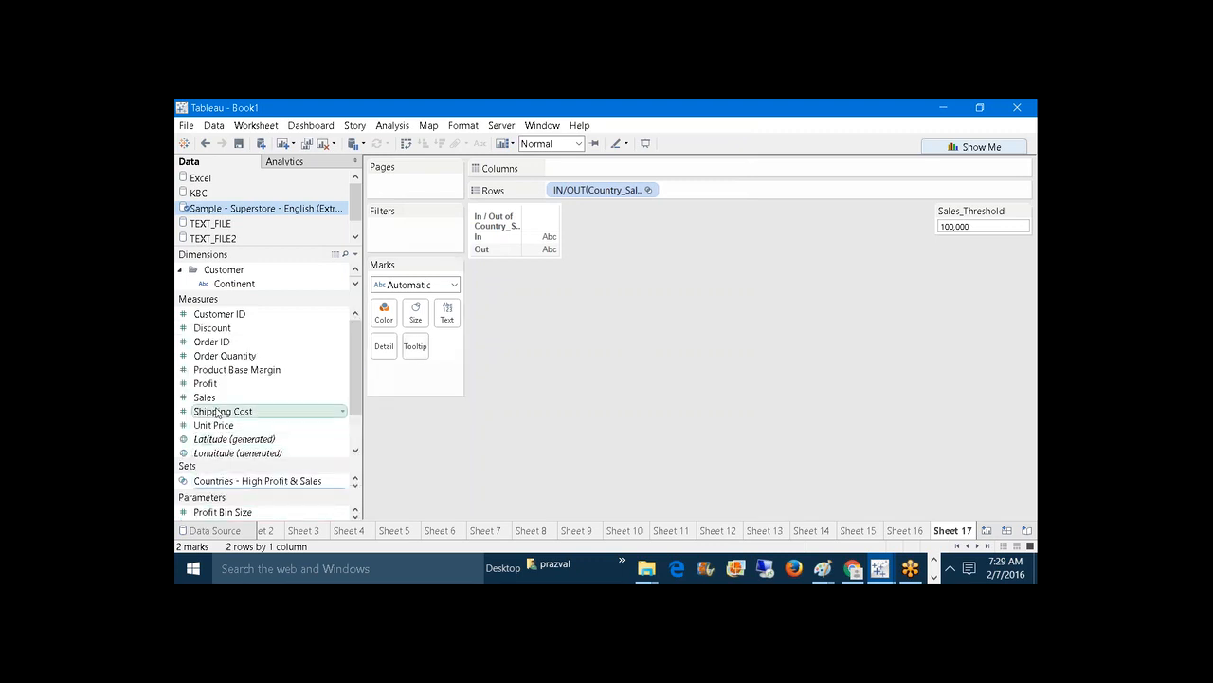
mouse_move(211, 392)
left_mouse_down()
mouse_move(545, 269)
mouse_move(560, 209)
mouse_move(554, 168)
left_mouse_up()
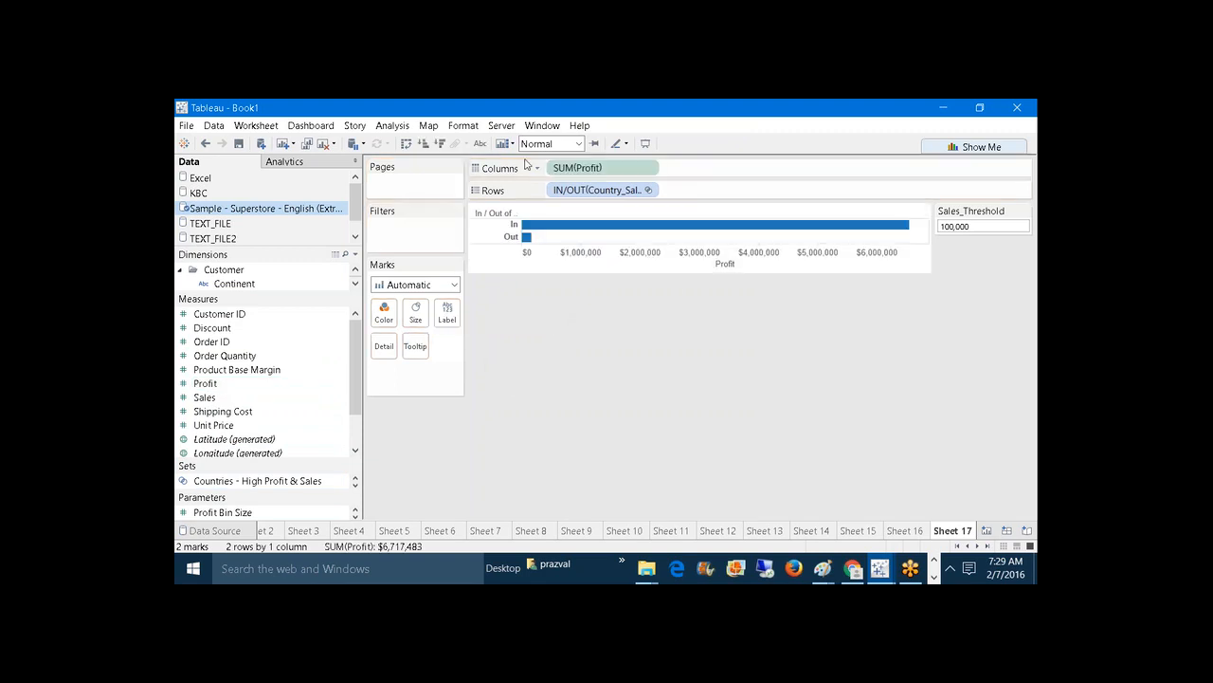
left_click(480, 143)
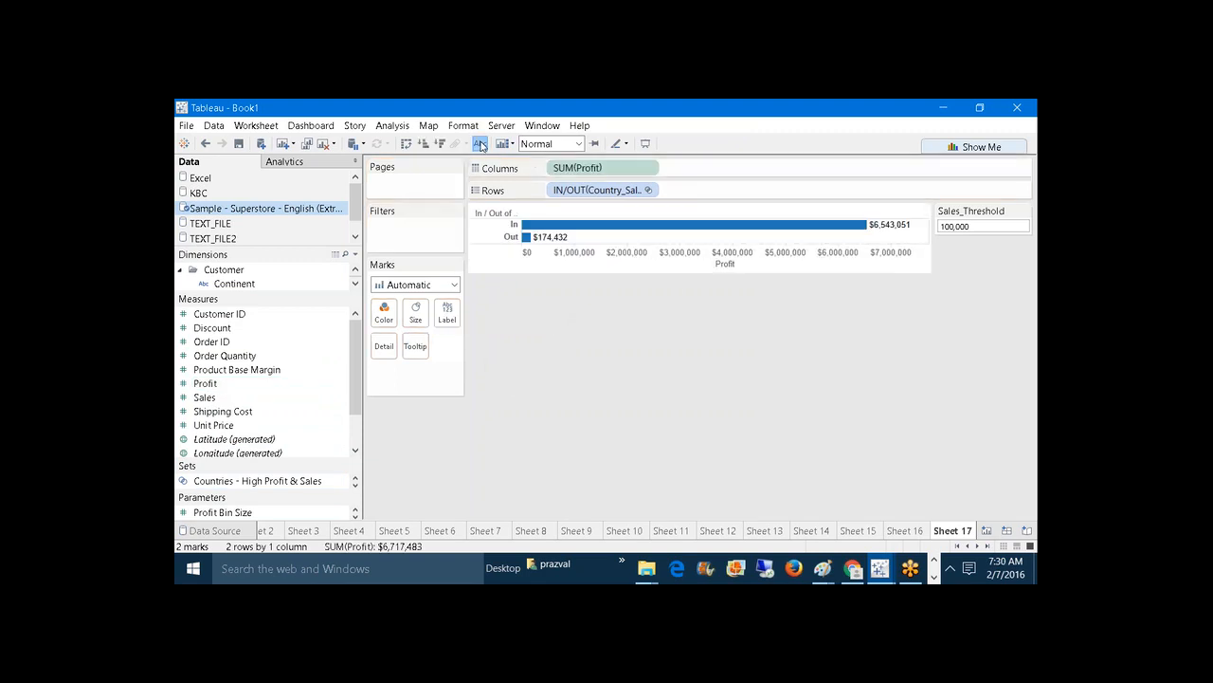
left_click(392, 125)
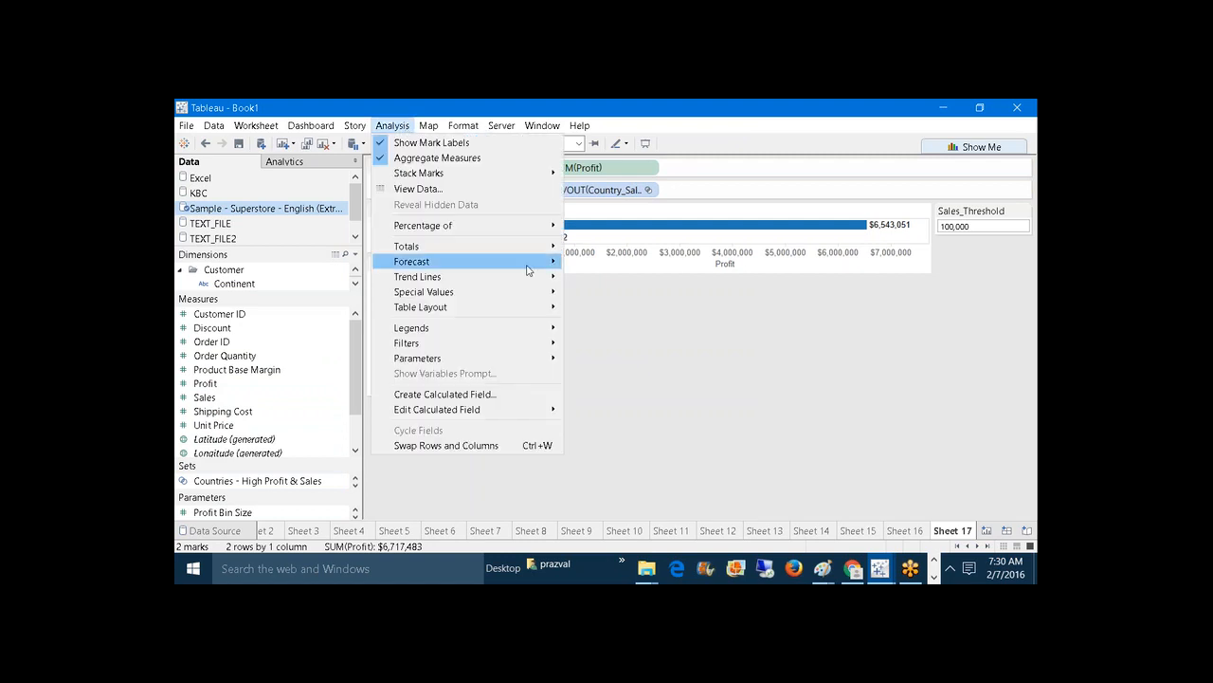
left_click(590, 245)
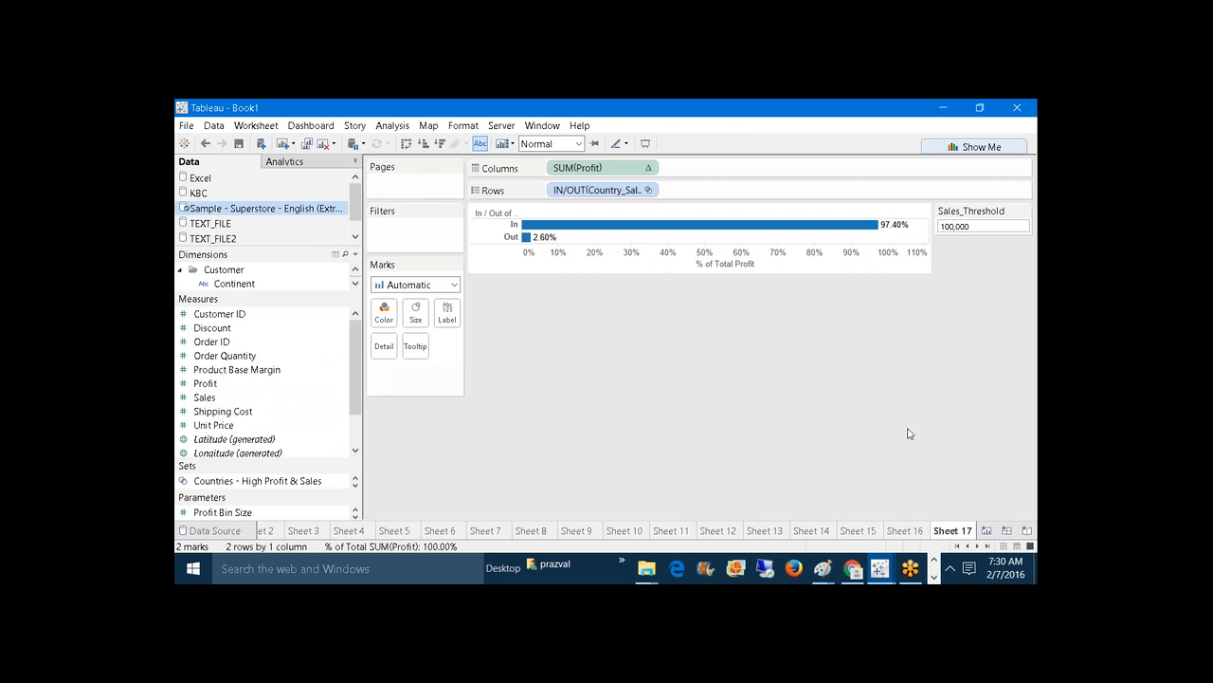
Step: Switch to the Notepad task list and add the heading "TASK5:-" below Task4
left_click(934, 576)
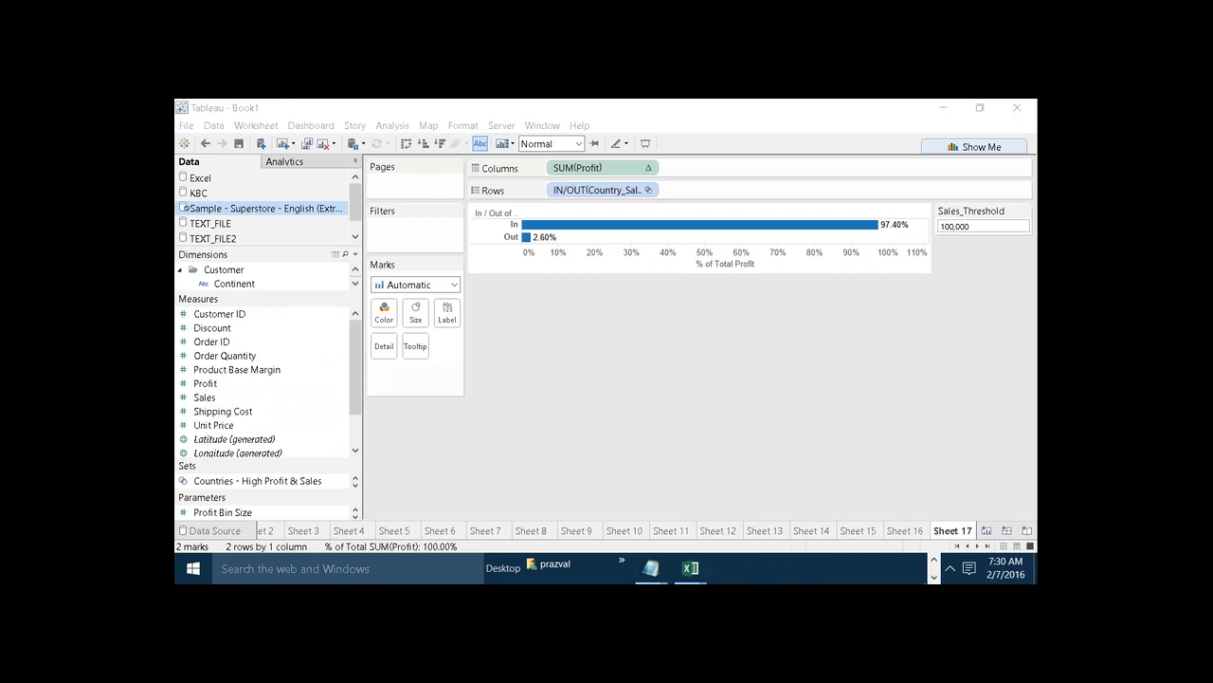
mouse_move(651, 567)
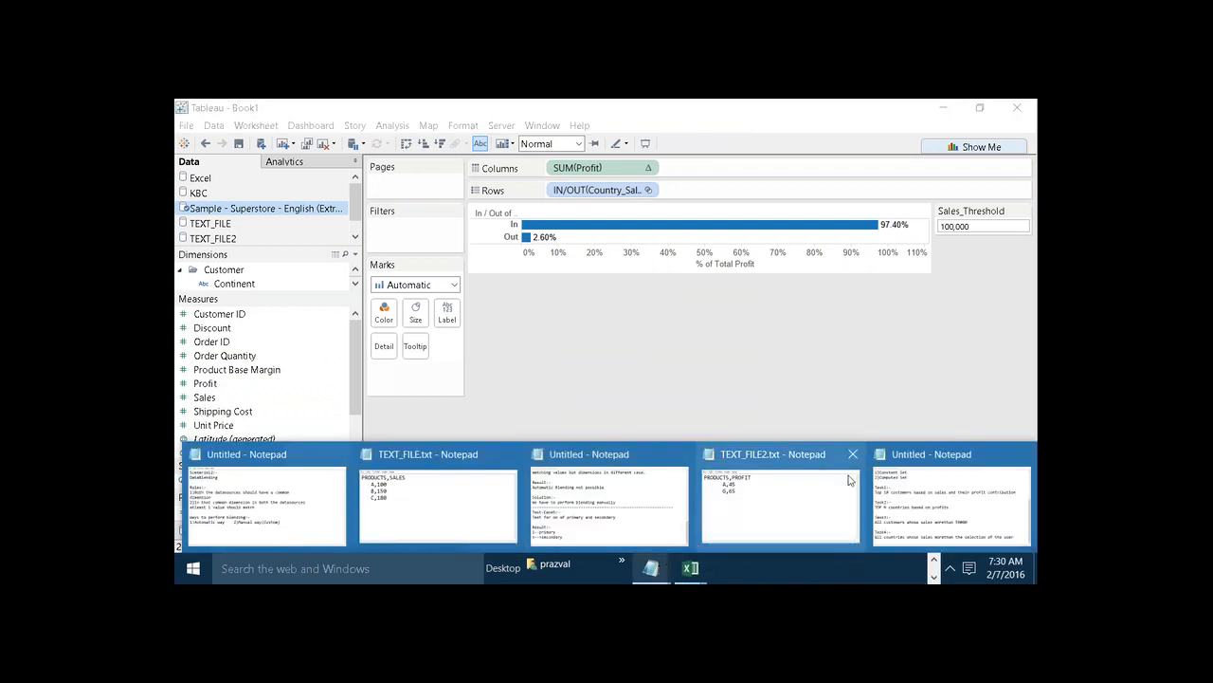
left_click(932, 482)
key("Return")
key("Return")
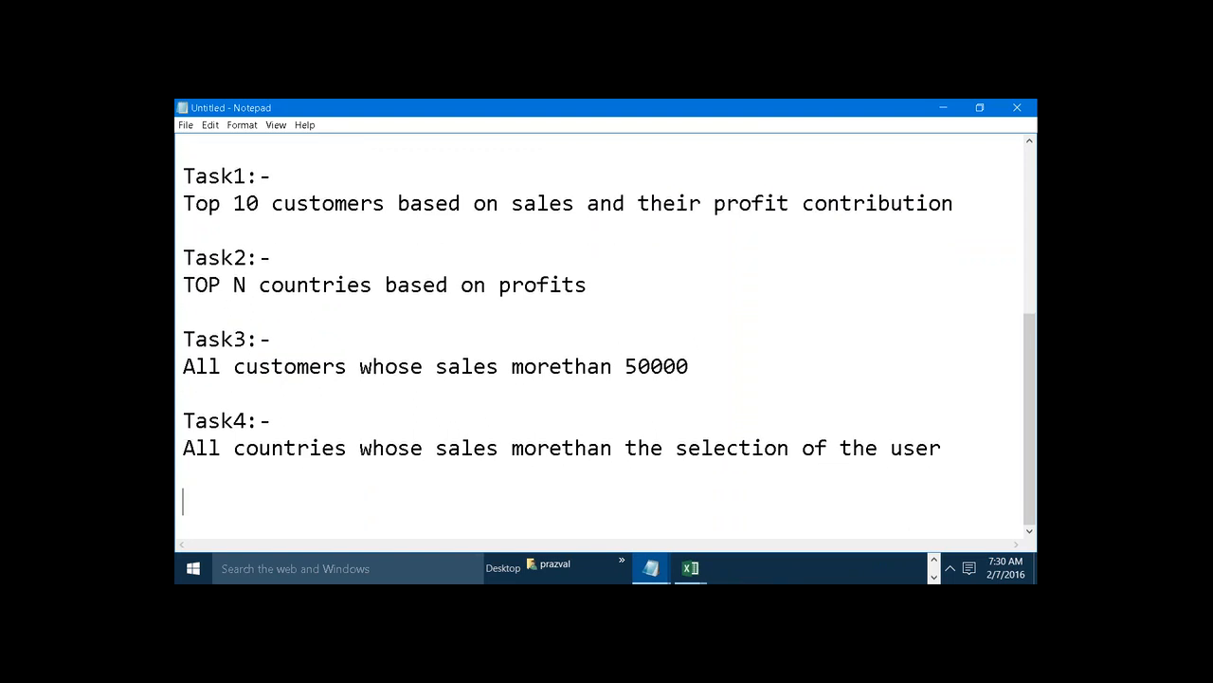
type("TASK5:-")
key("Return")
Step: Describe the fifth task as "Repeating Customers for 2011 and 2012", leaving a blank line below it
type("Repre")
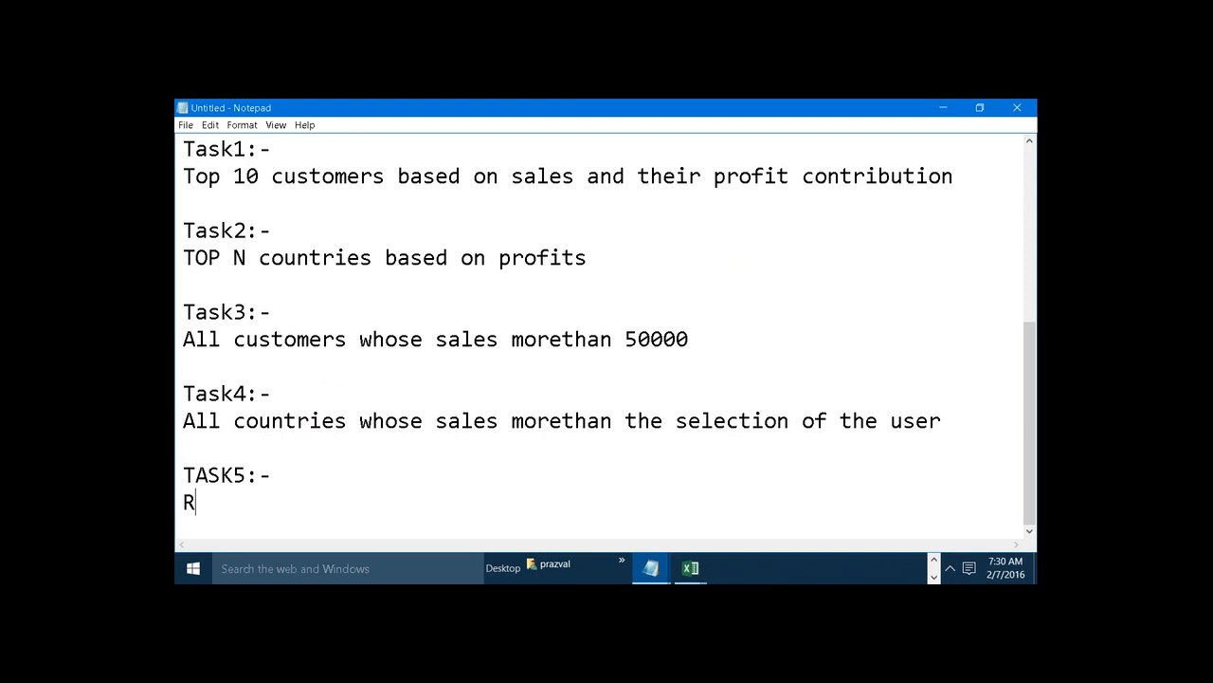
key("BackSpace")
key("BackSpace")
type("eating C")
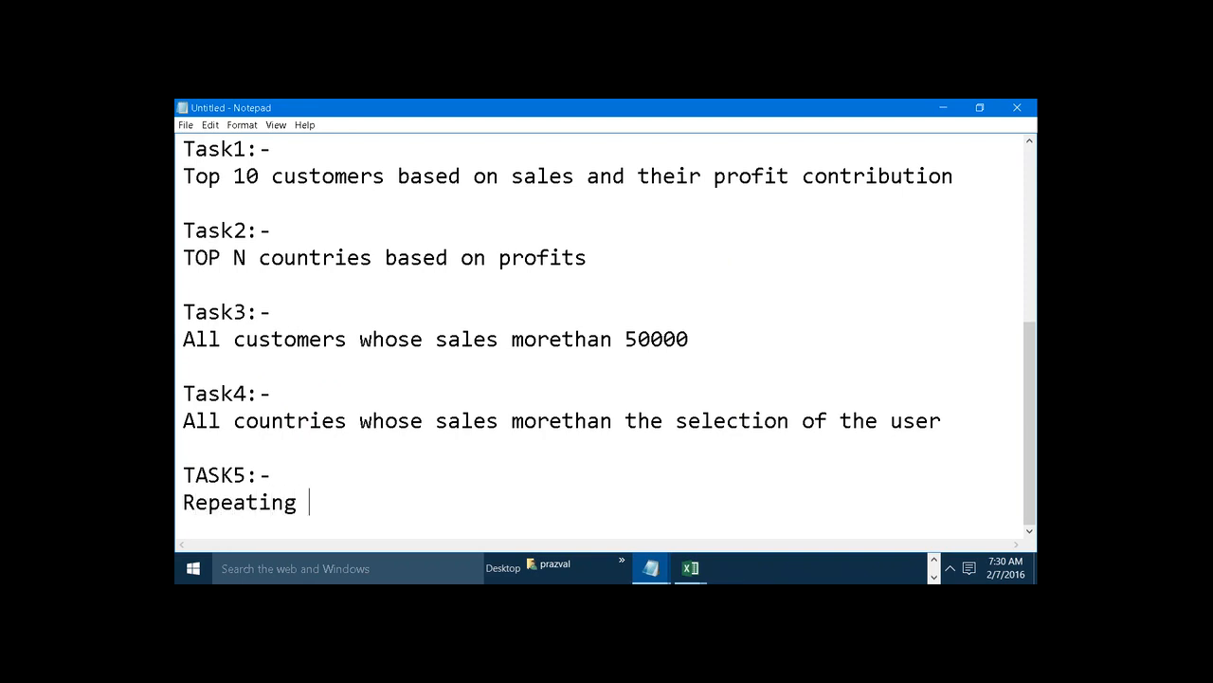
type("ustomers for")
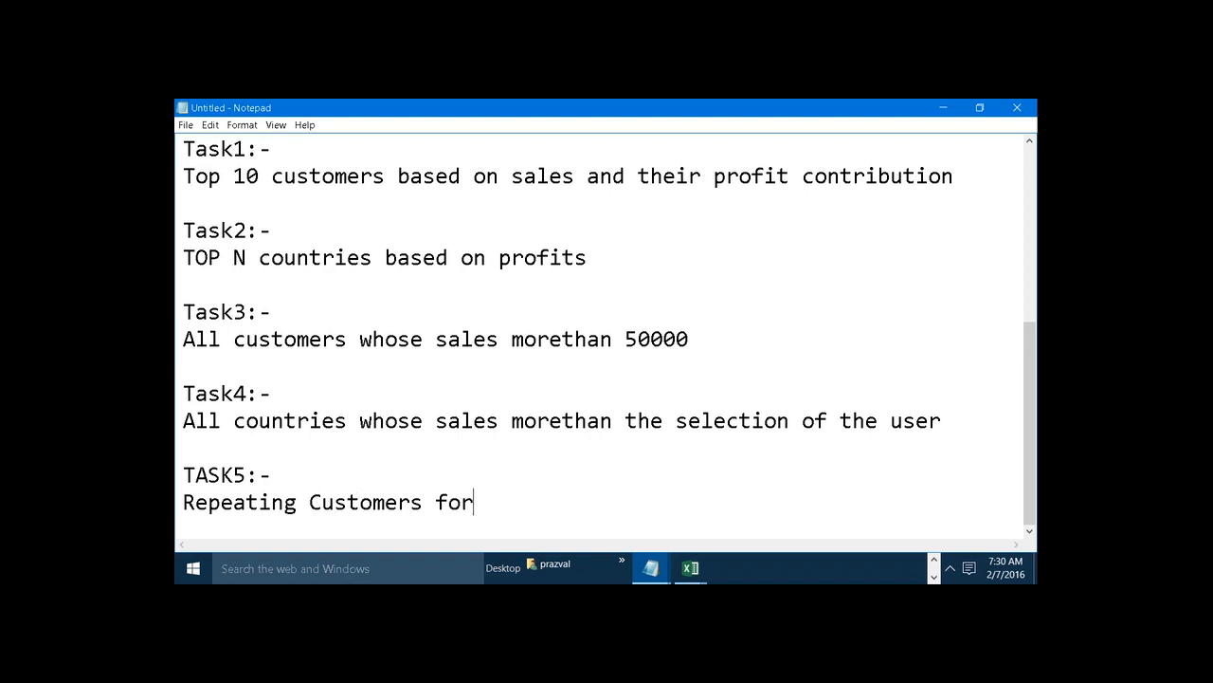
type(" 2011 and 2013")
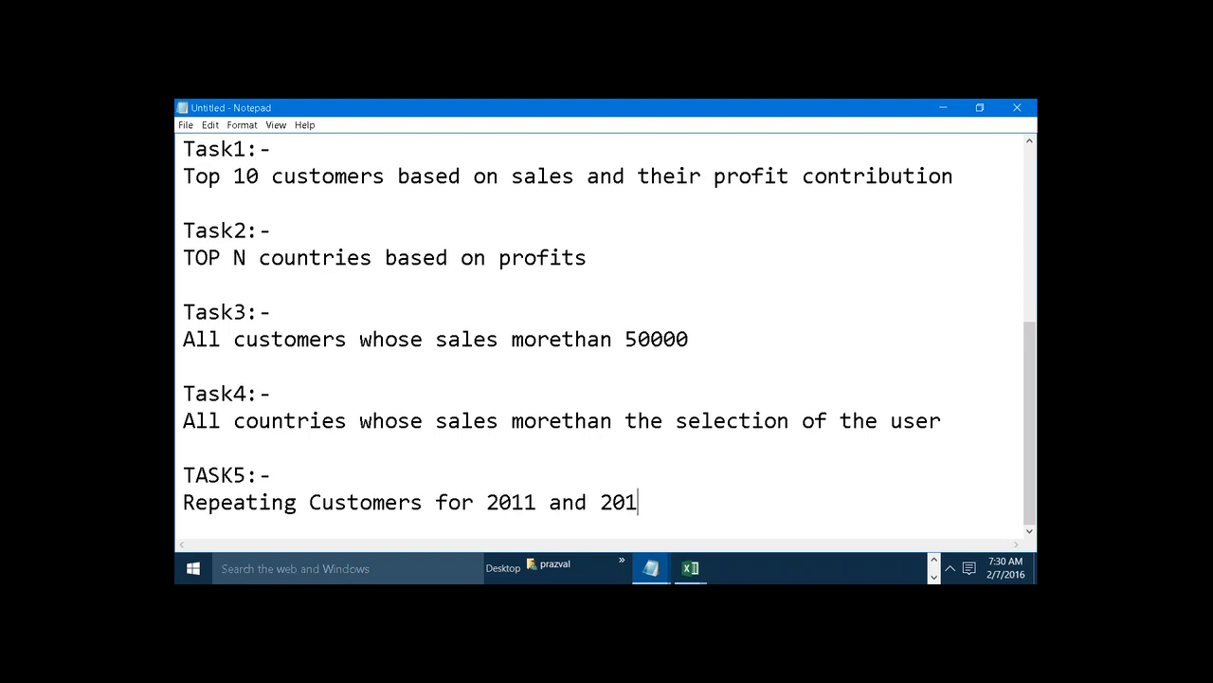
key("BackSpace")
type("2")
key("Return")
key("Return")
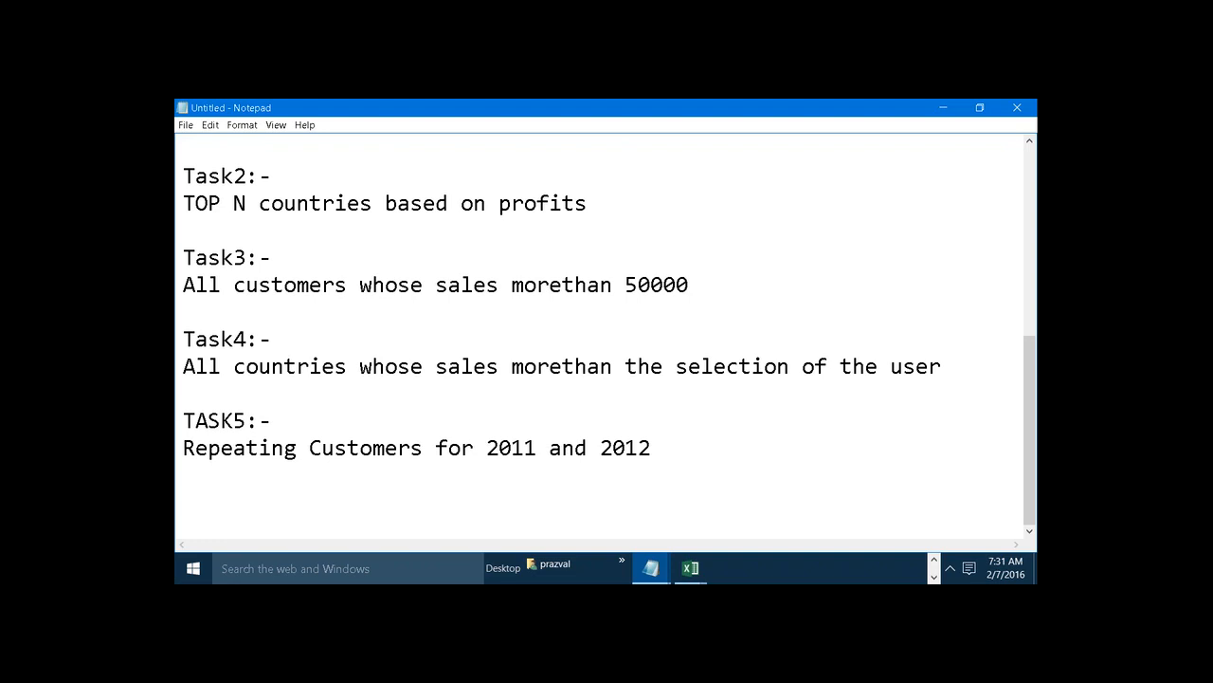
Step: Add the heading "Combining Sets:-" below the fifth task, with the line "2011 Customers,2012 customers" under it
type("Combini")
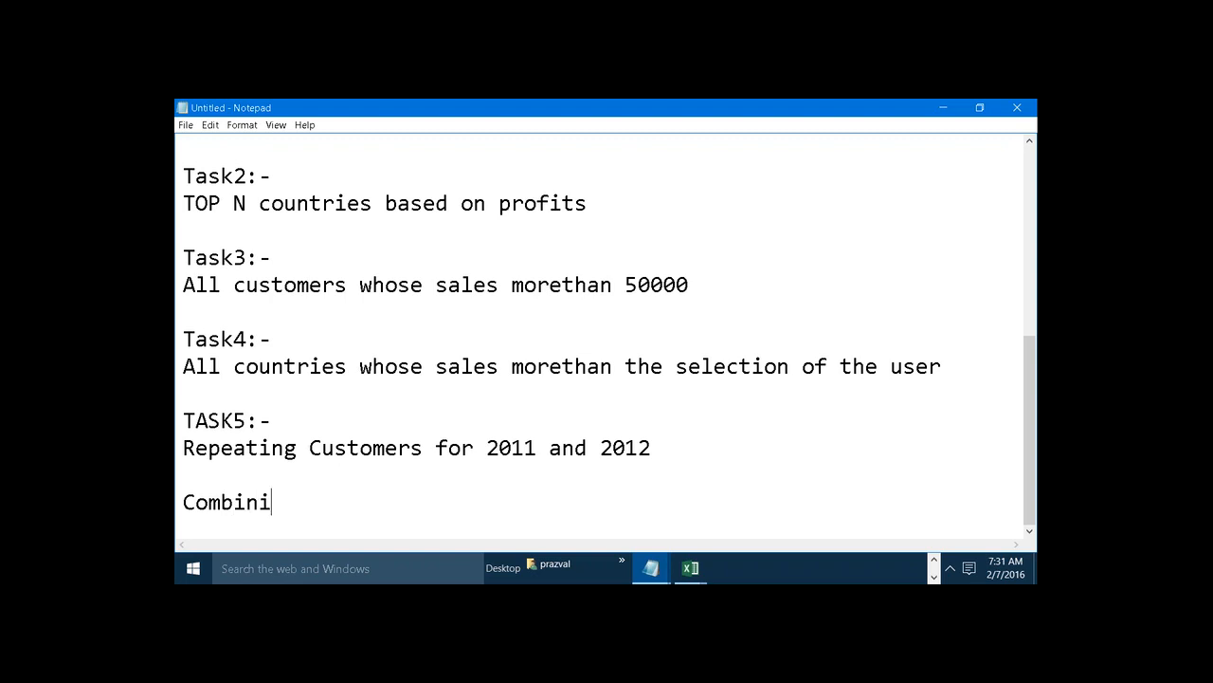
type("ng Set")
type("s:-")
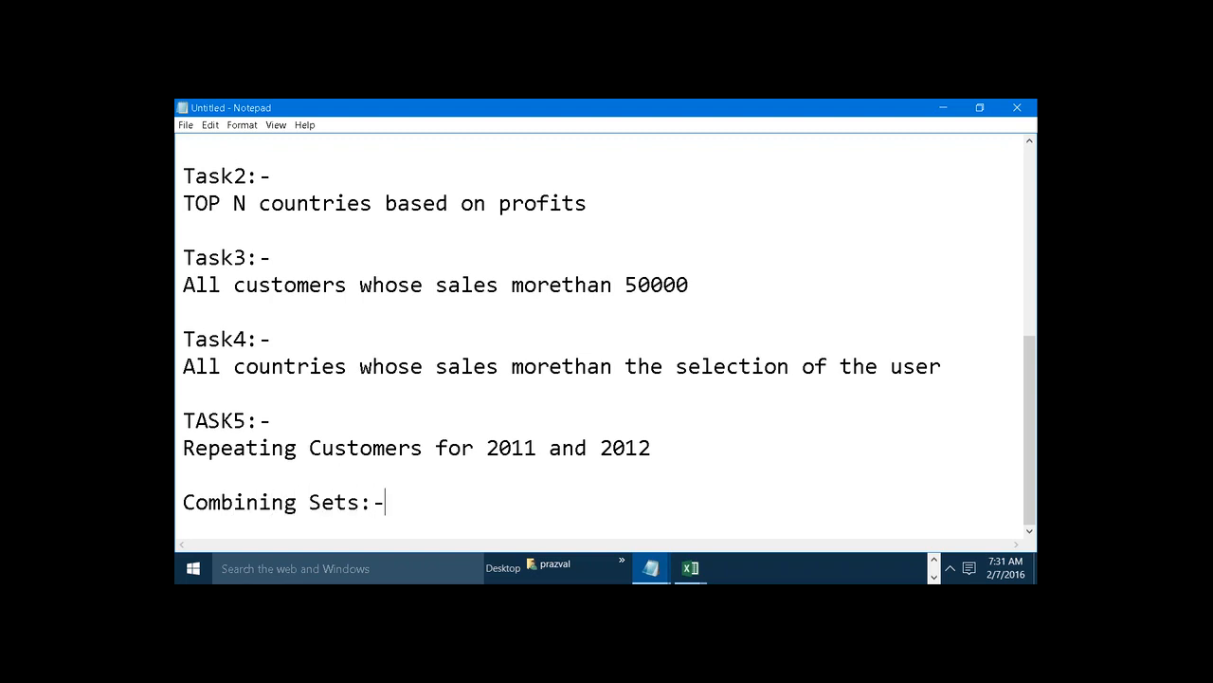
key("Return")
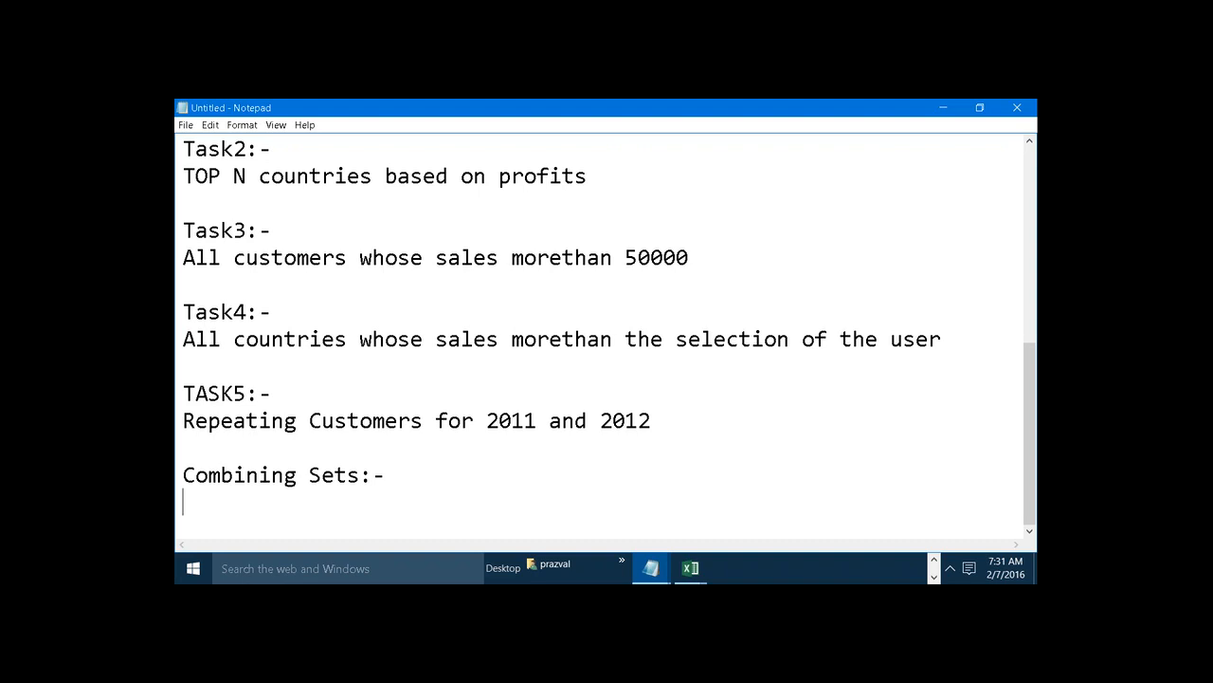
type("2011 Customers")
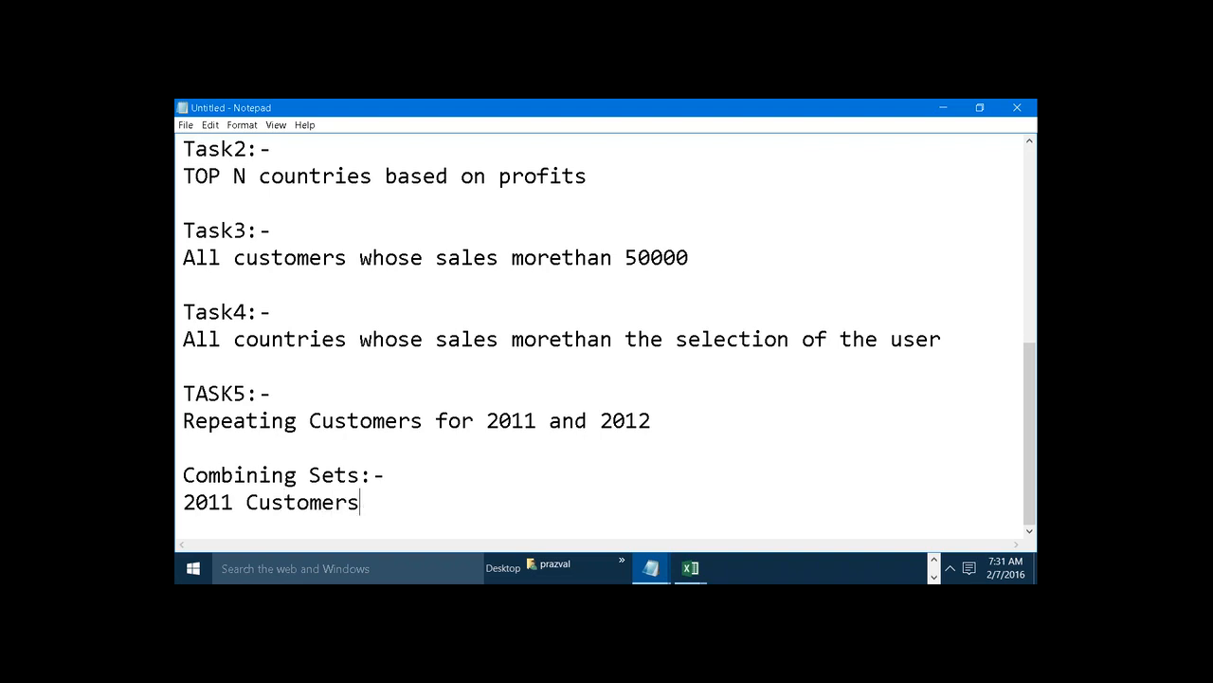
type(",2012 cu")
type("stomer")
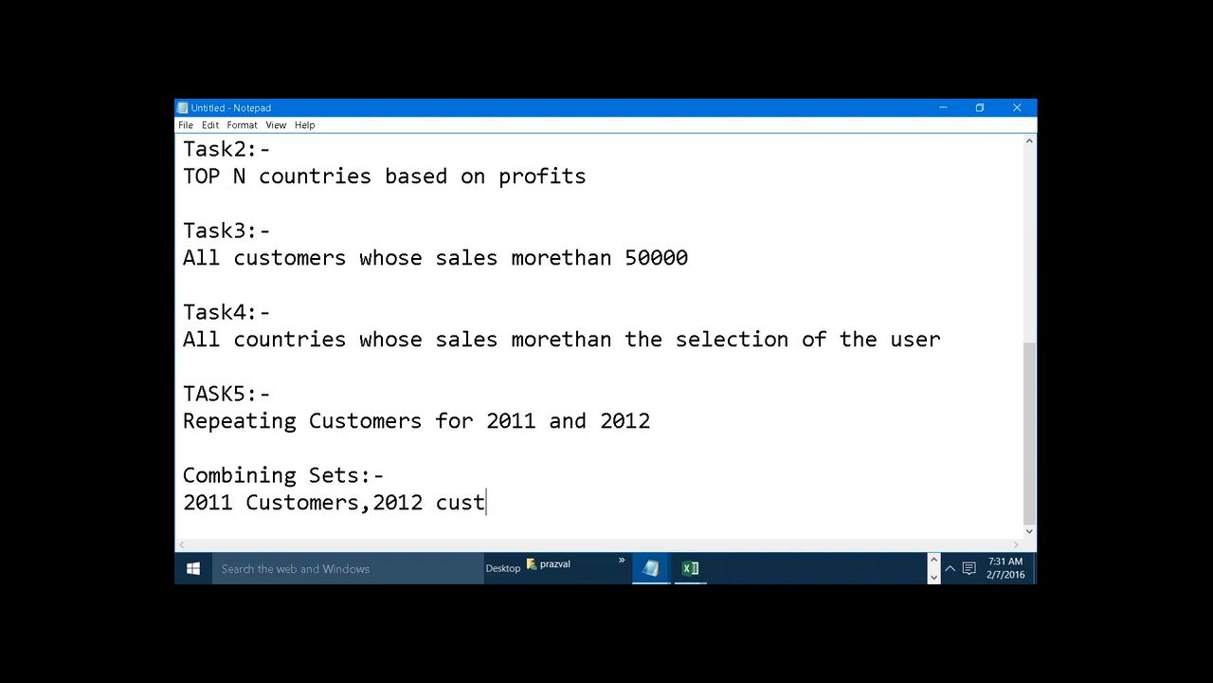
type("s")
Step: Switch back to the Tableau Book1 workbook and list all members of Customer Name on Rows in a new worksheet
left_click(935, 559)
mouse_move(879, 569)
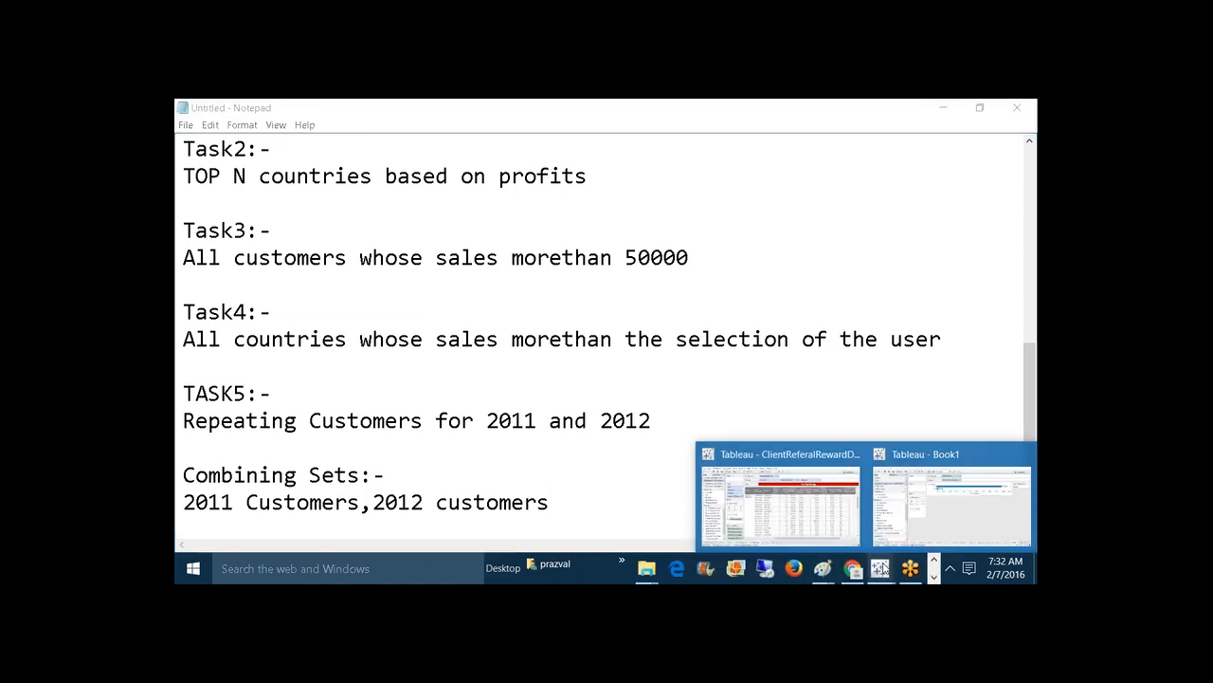
left_click(951, 503)
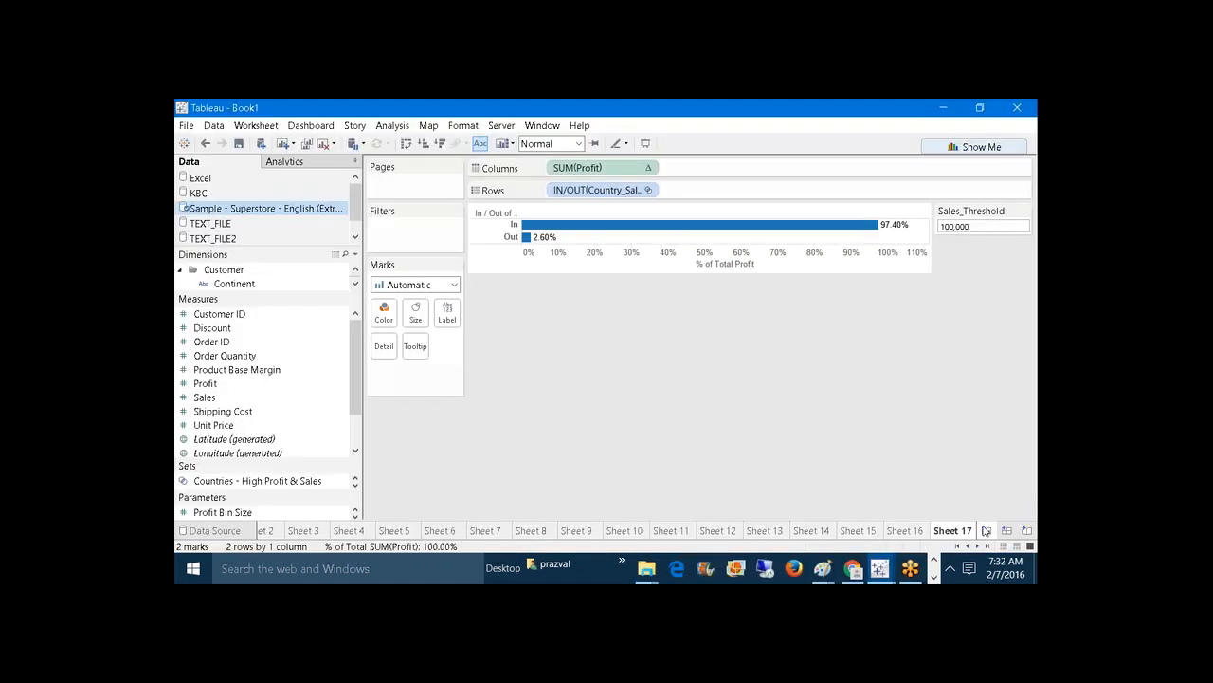
left_click(986, 530)
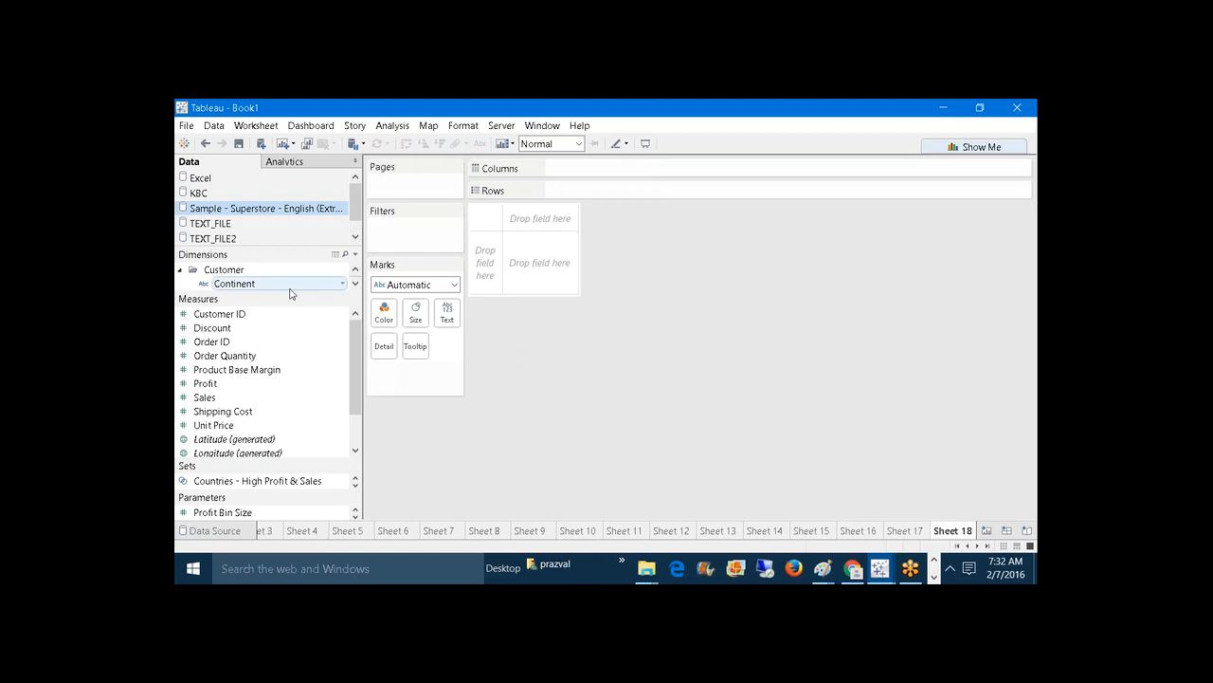
left_click_drag(284, 291, 600, 191)
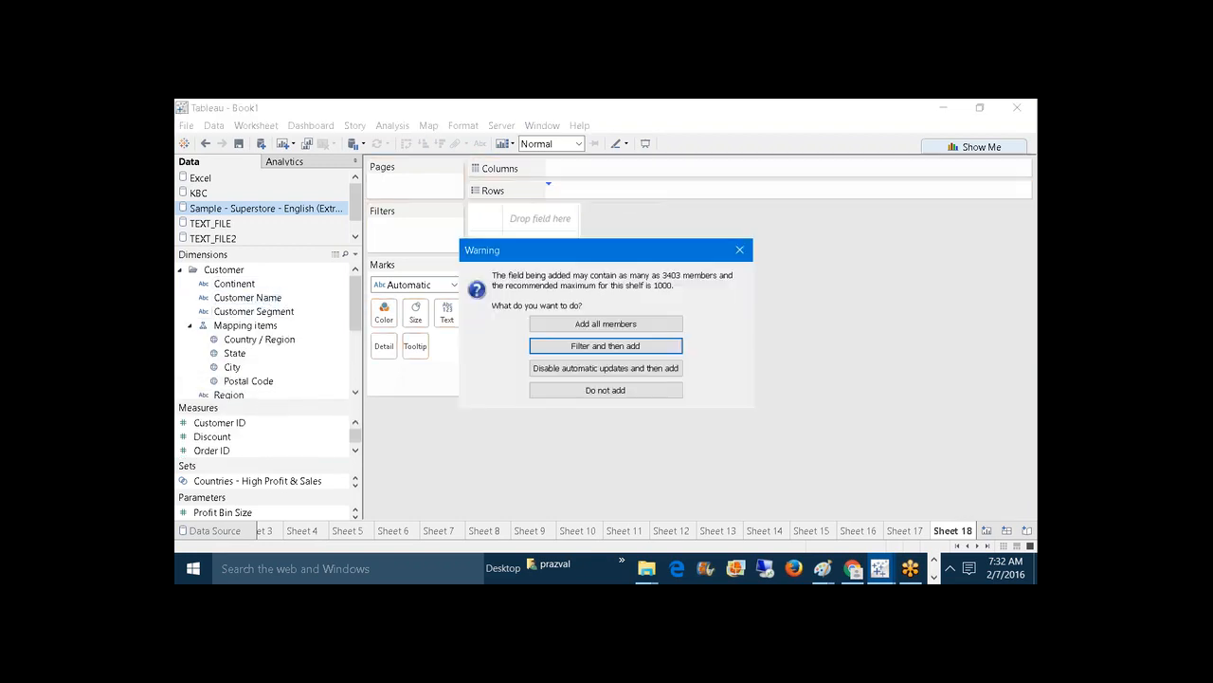
left_click(605, 327)
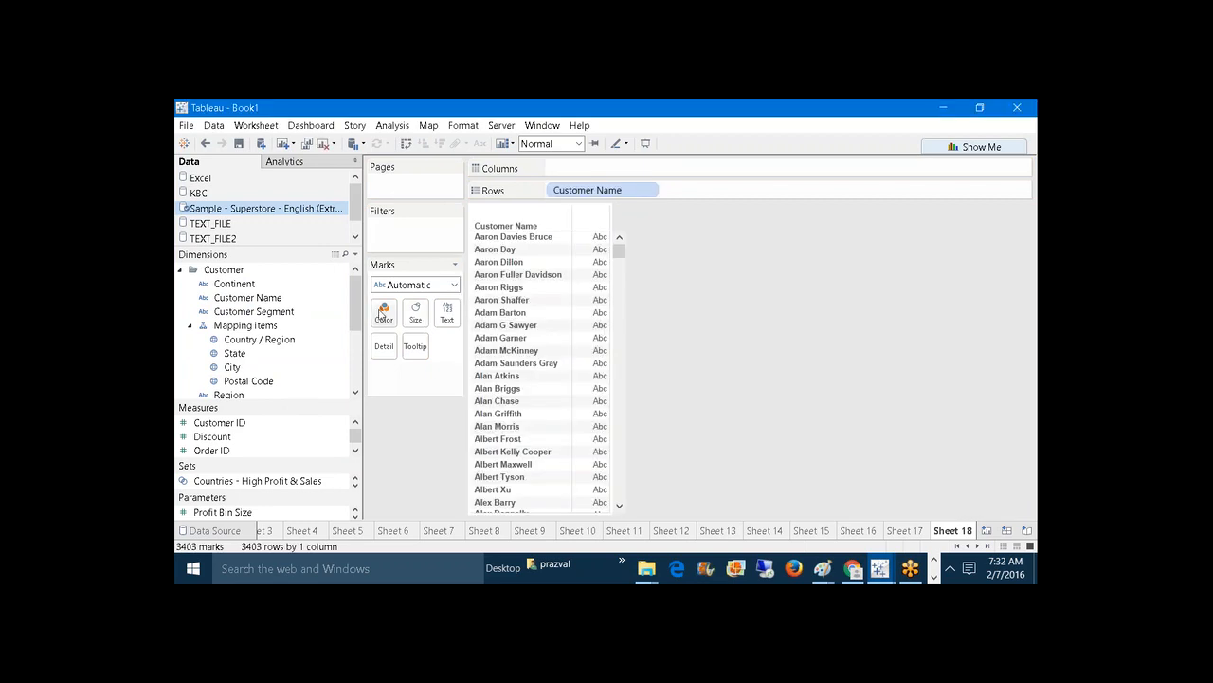
Step: Show a quick filter for the Order Date year and restrict the customer list to 2011 only
left_click_drag(355, 301, 356, 349)
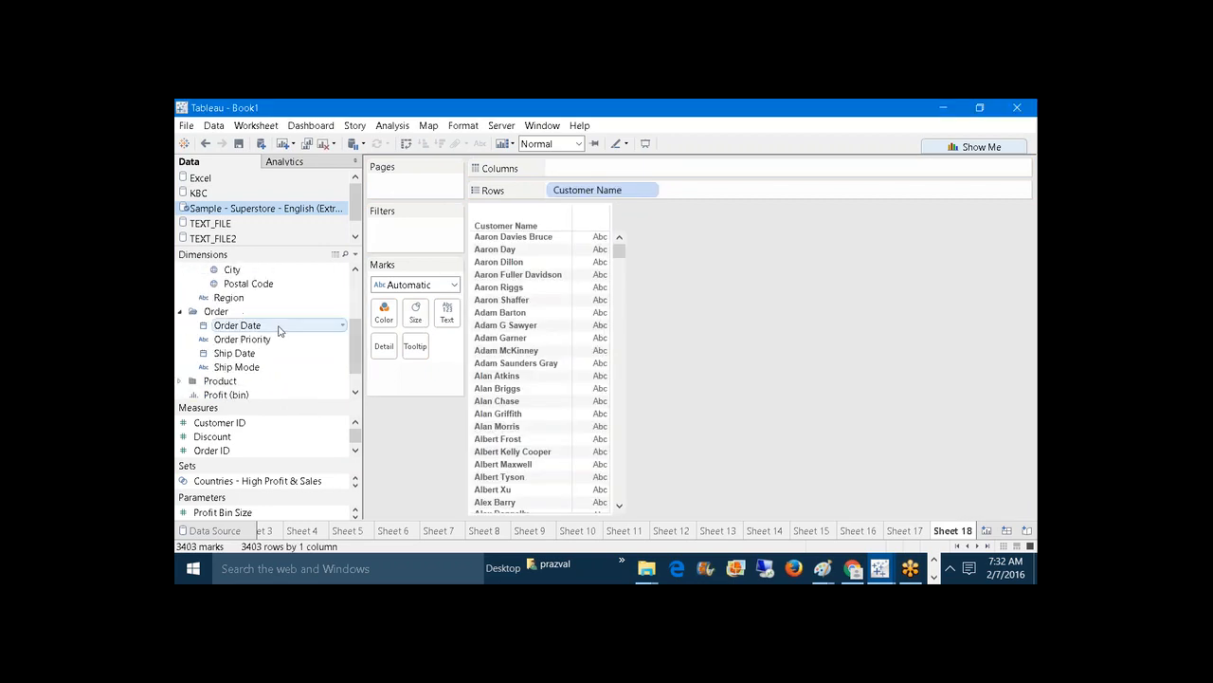
right_click(280, 326)
left_click(324, 350)
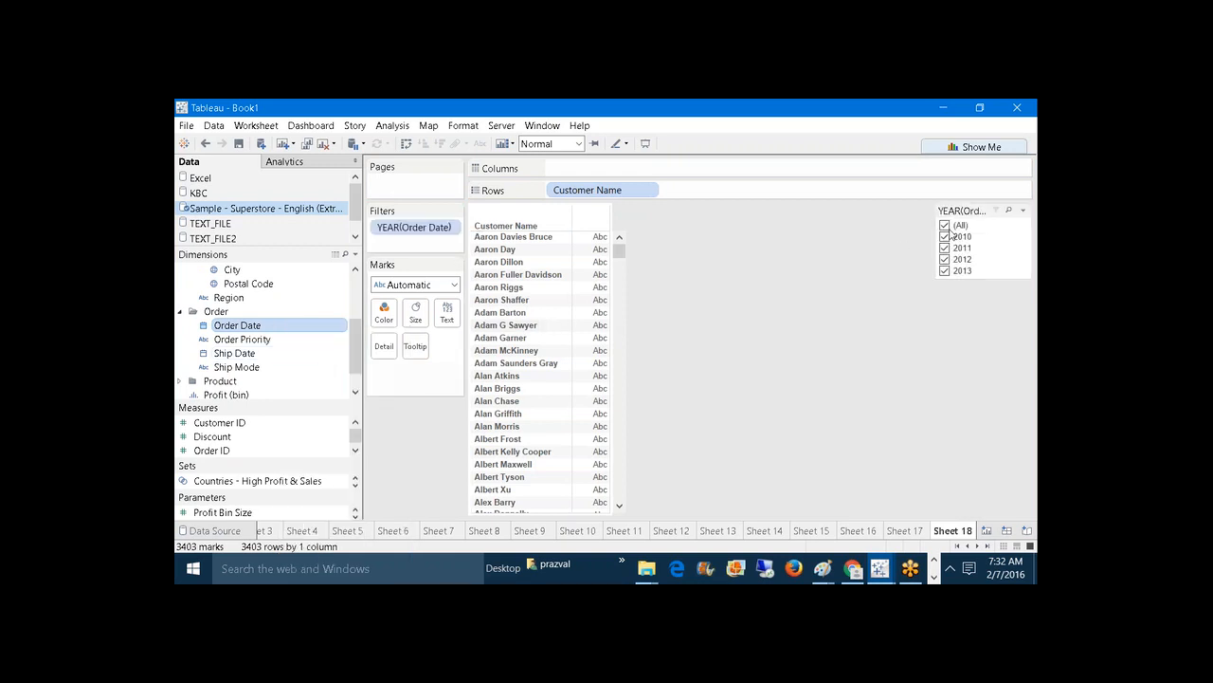
left_click(945, 226)
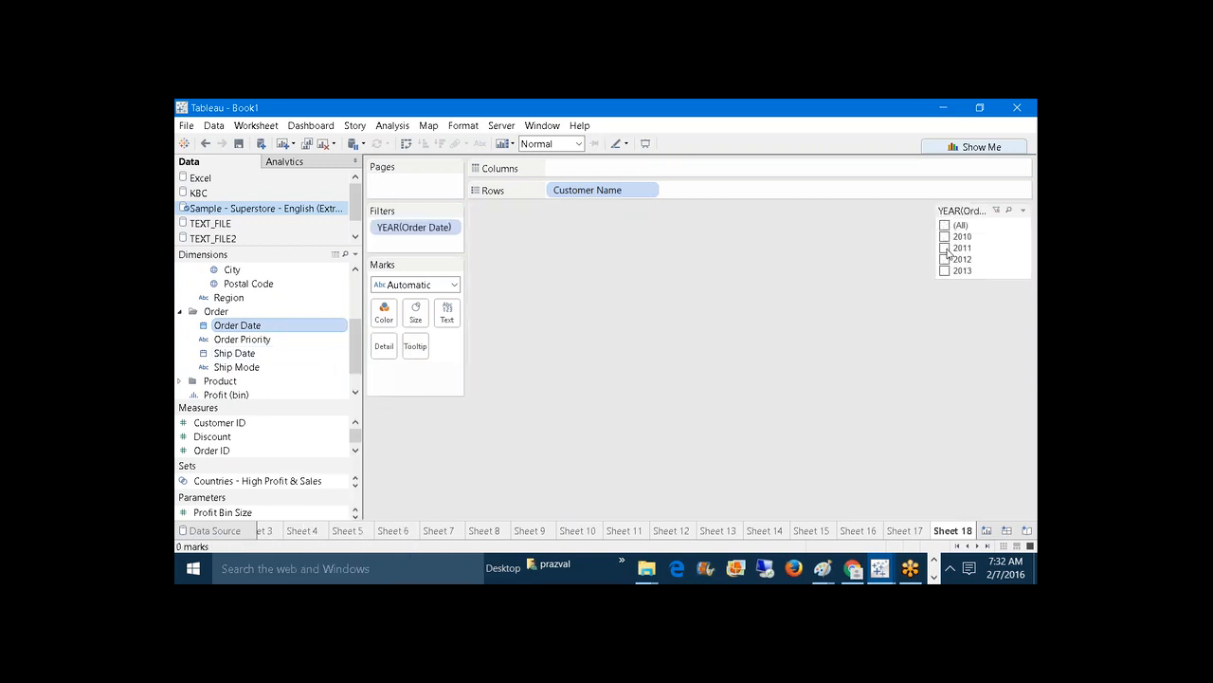
left_click(945, 248)
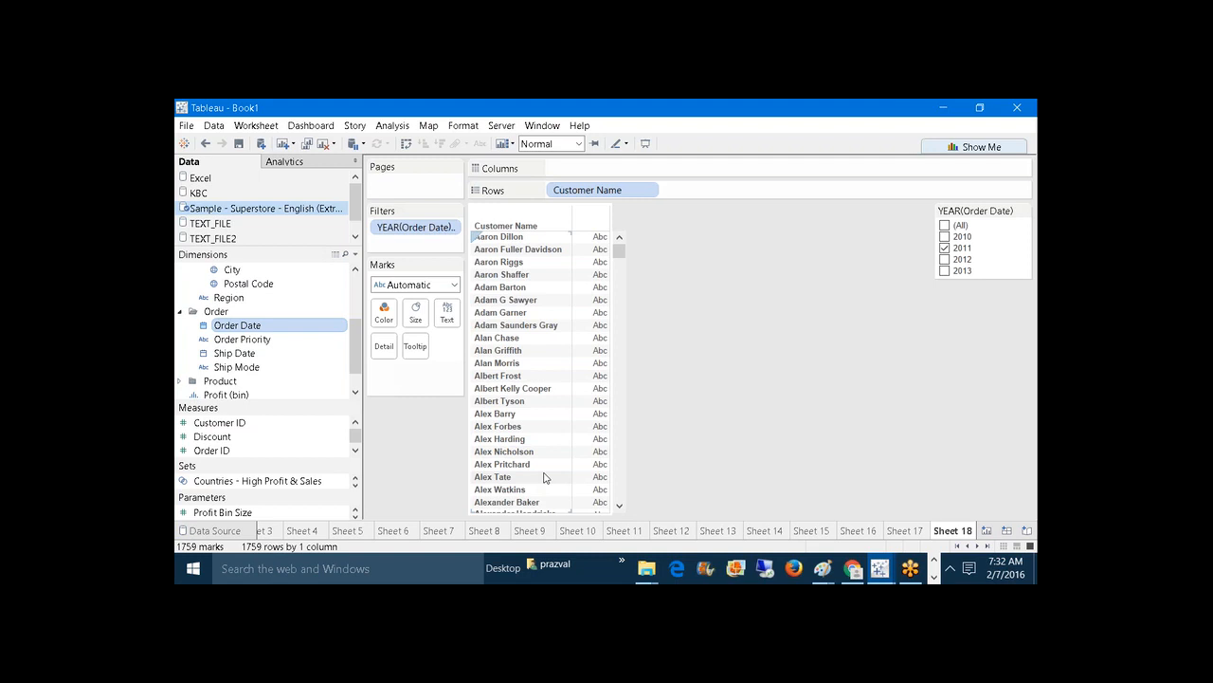
key("ctrl+a")
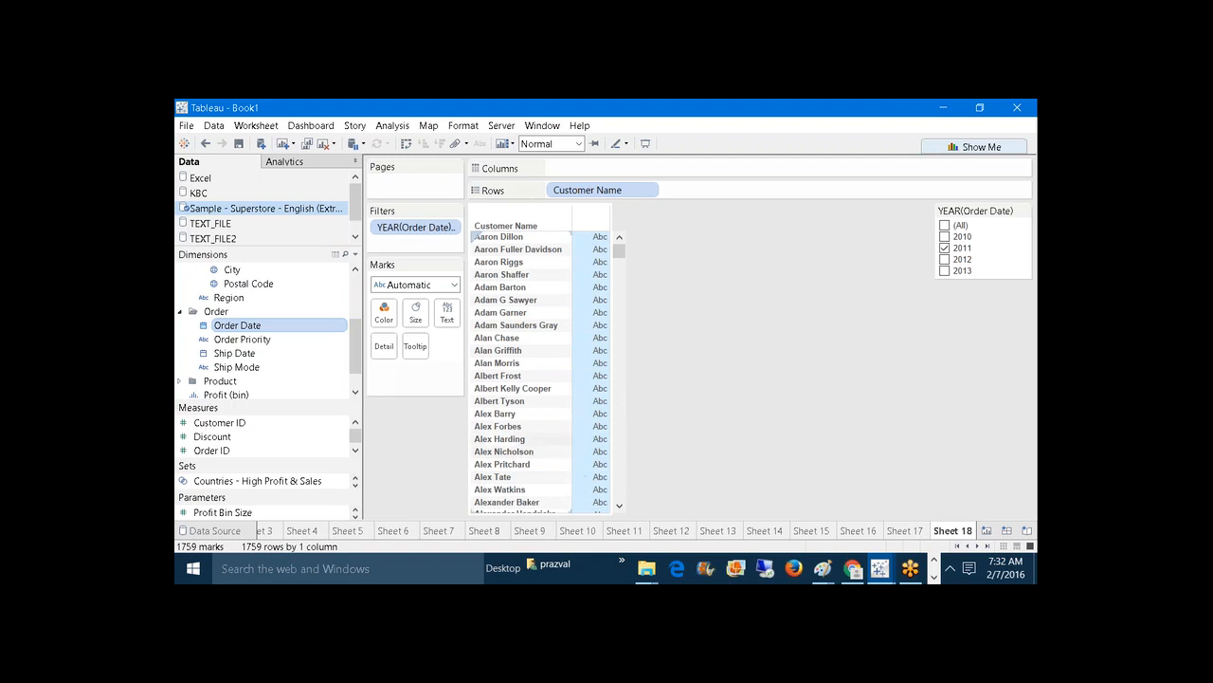
left_click(566, 443)
left_click(628, 383)
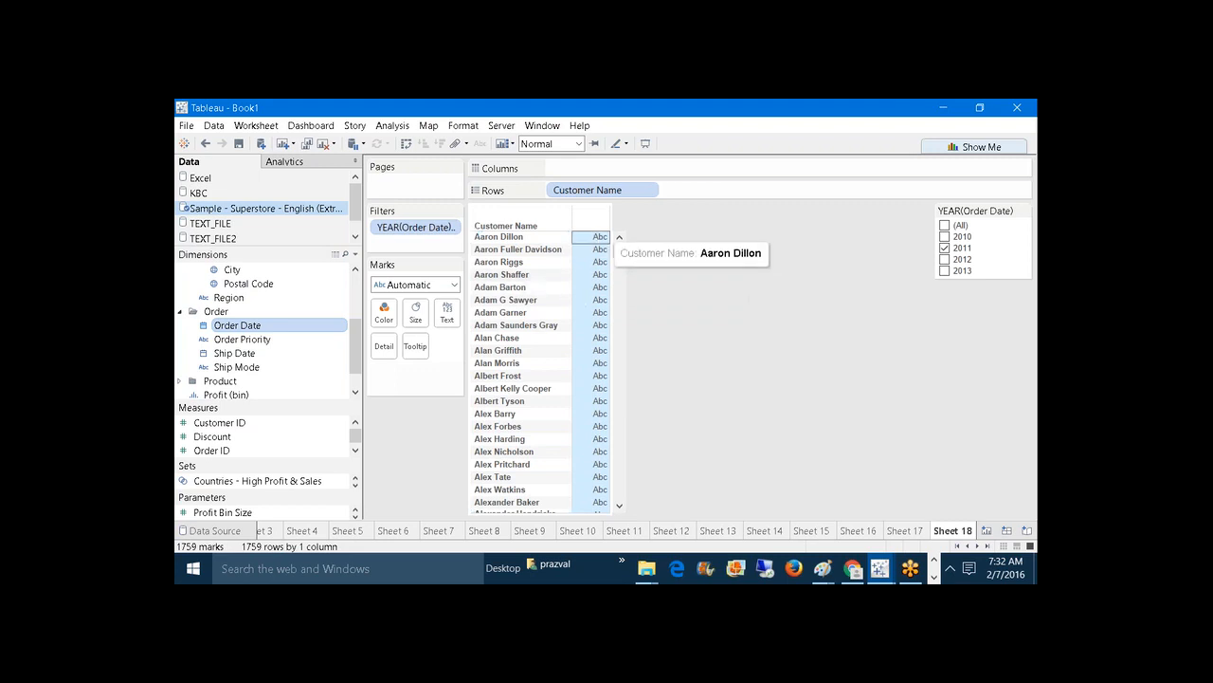
left_click(600, 237)
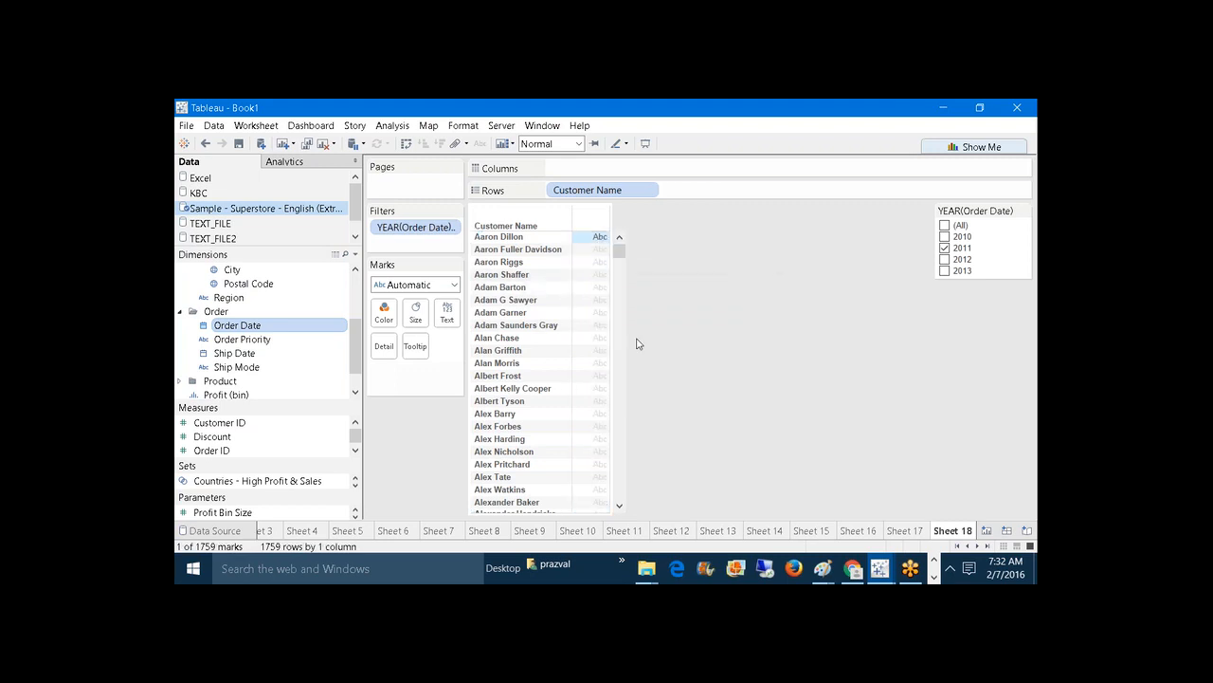
left_click_drag(618, 250, 626, 520)
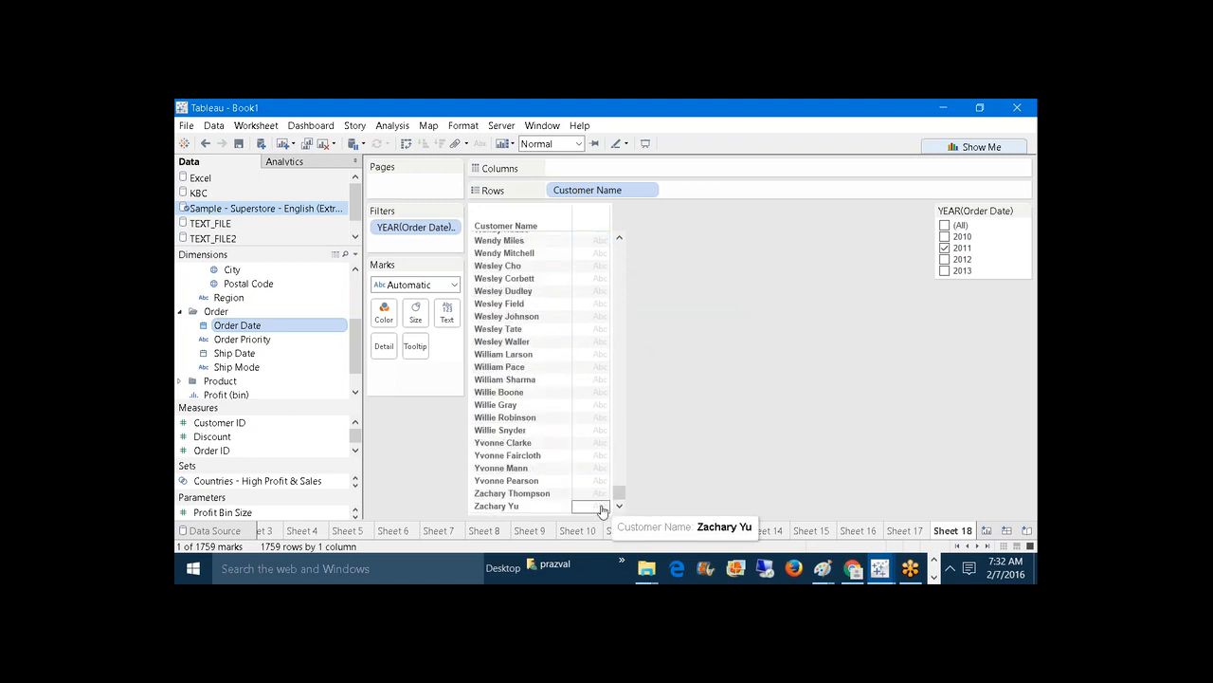
left_click(601, 509, "ctrl")
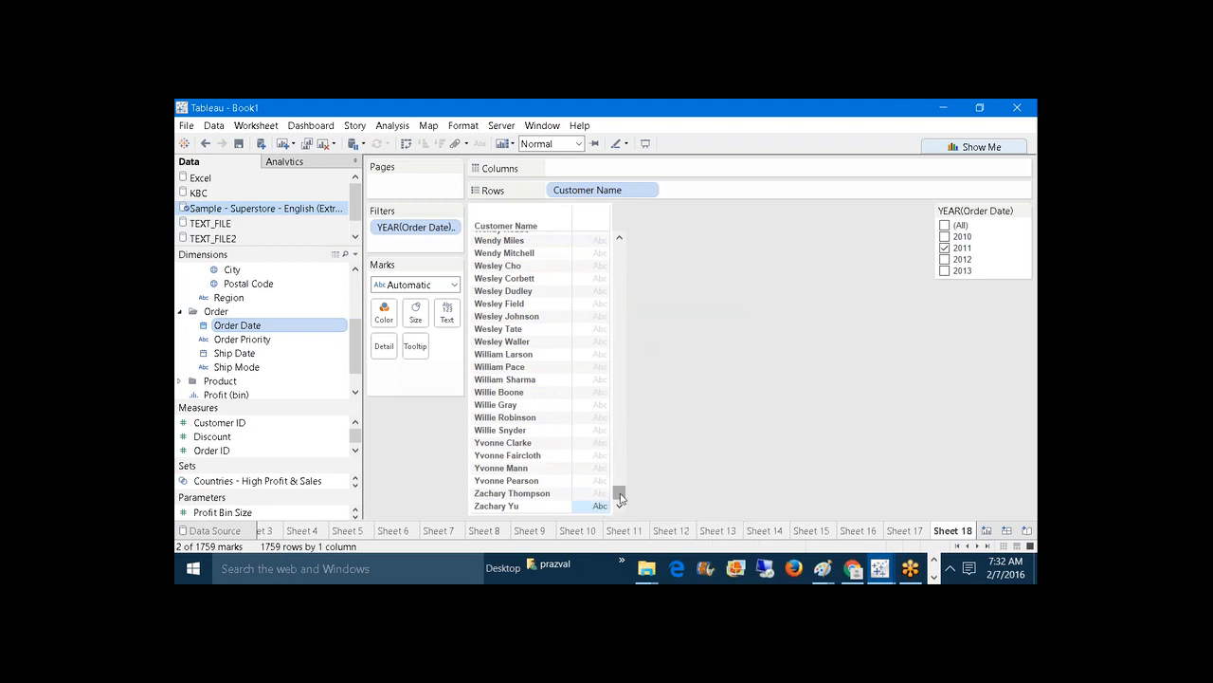
left_click(667, 465)
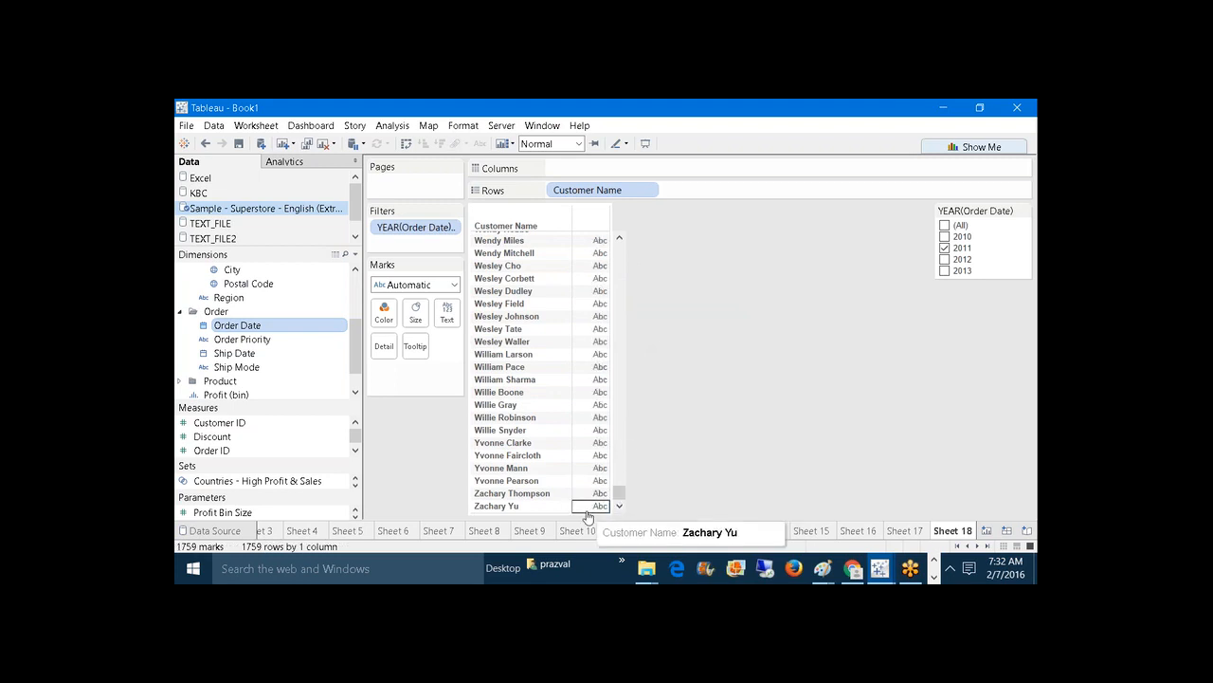
left_click(593, 508)
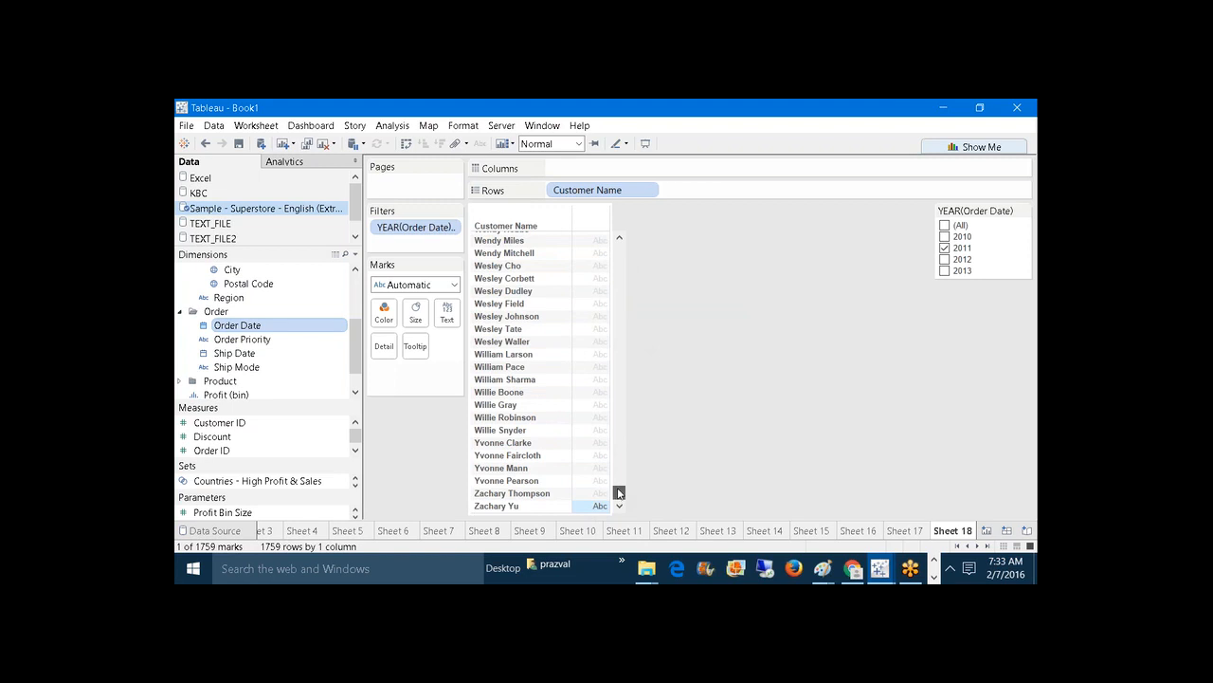
left_click_drag(618, 494, 601, 230)
left_click(597, 237, "ctrl")
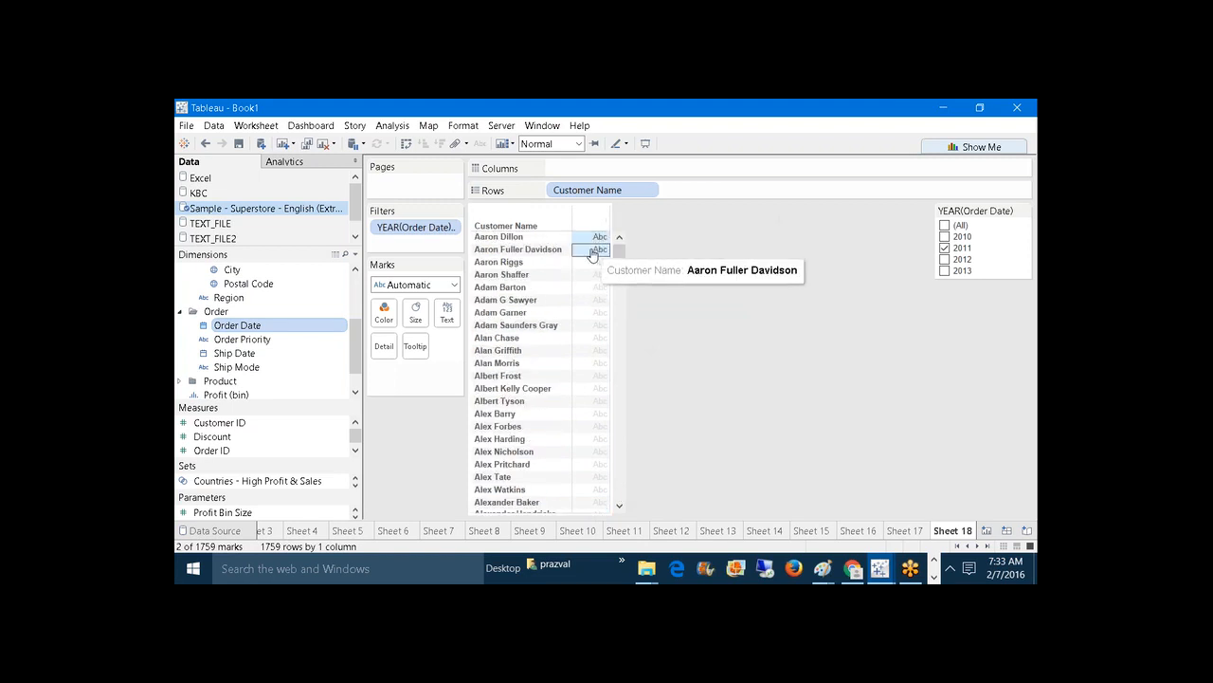
left_click(597, 249, "ctrl")
scroll(622, 296, "down", 5)
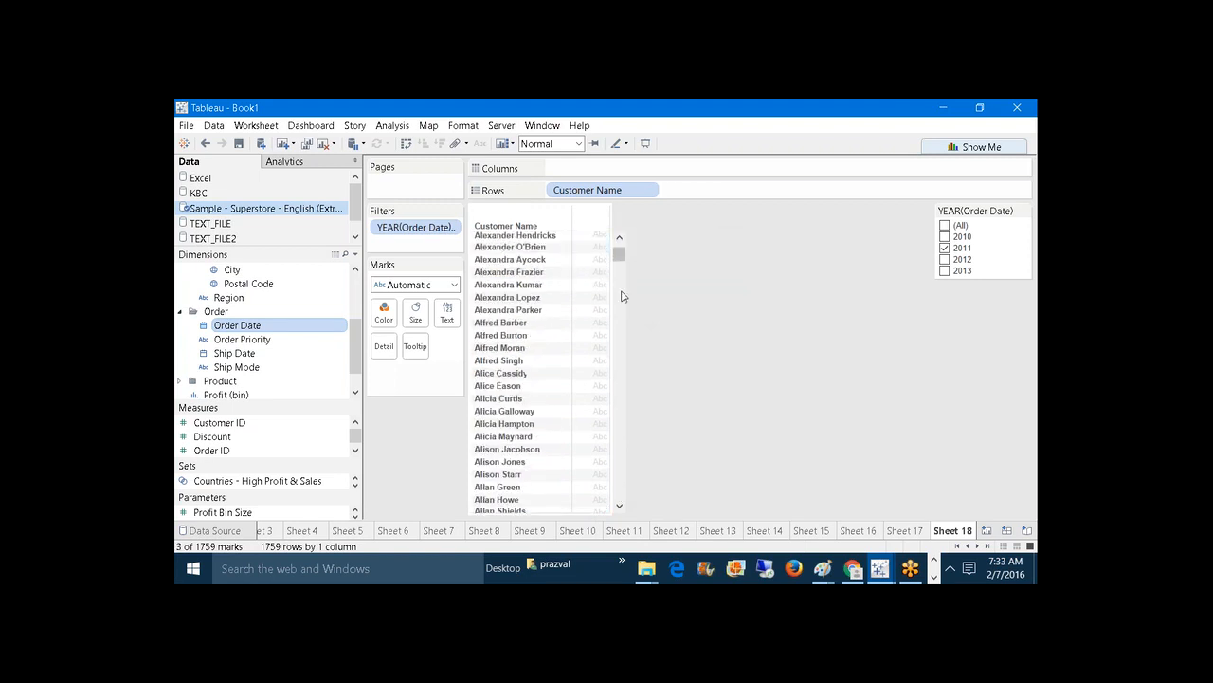
Step: Select every customer name header in the 2011 list, from the first customer to the last
left_click(521, 237)
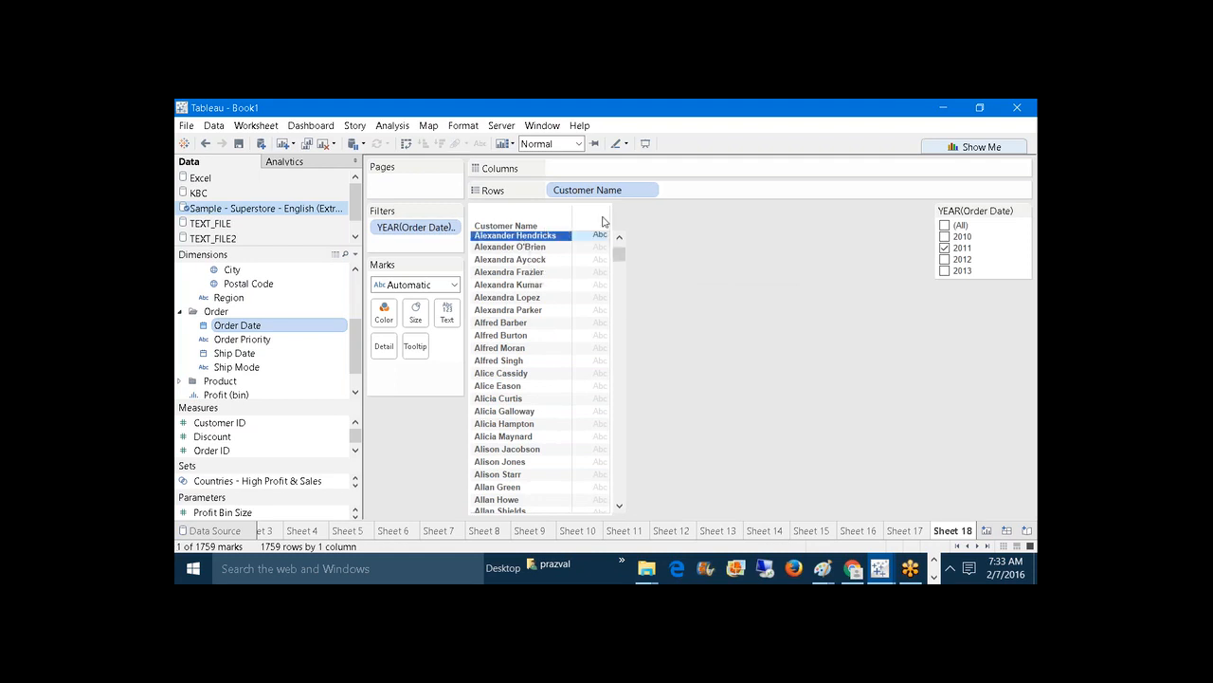
left_click_drag(619, 253, 519, 511)
left_click(519, 507, "shift")
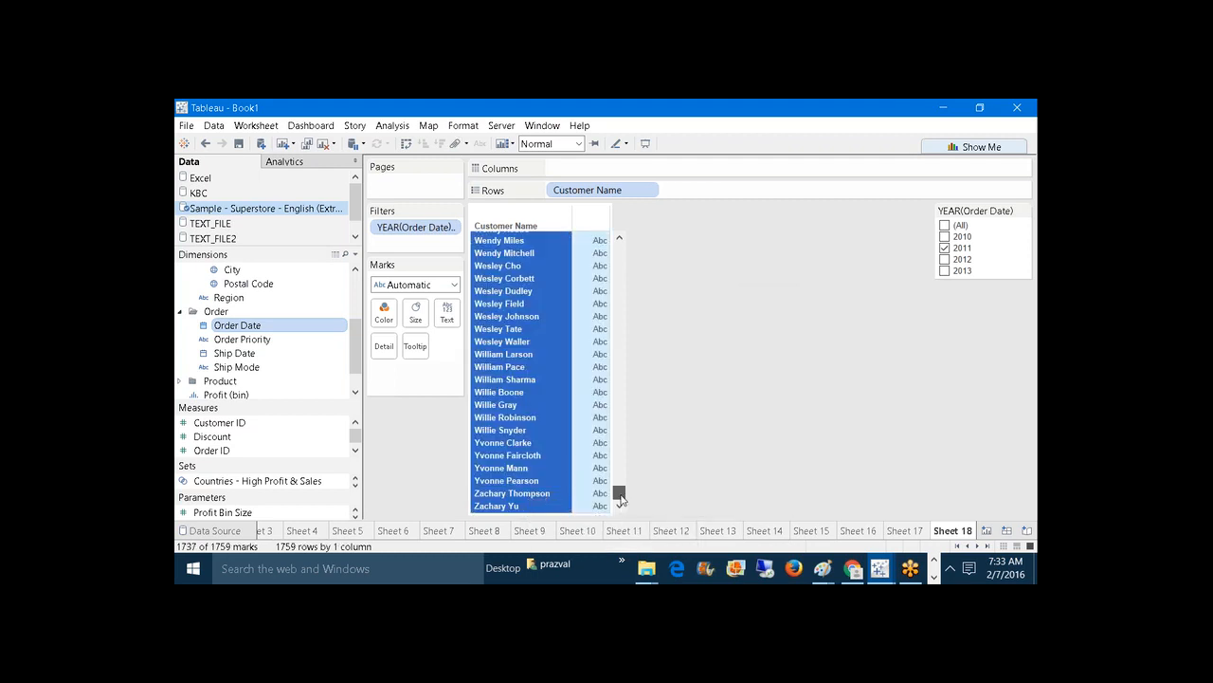
left_click_drag(621, 494, 628, 227)
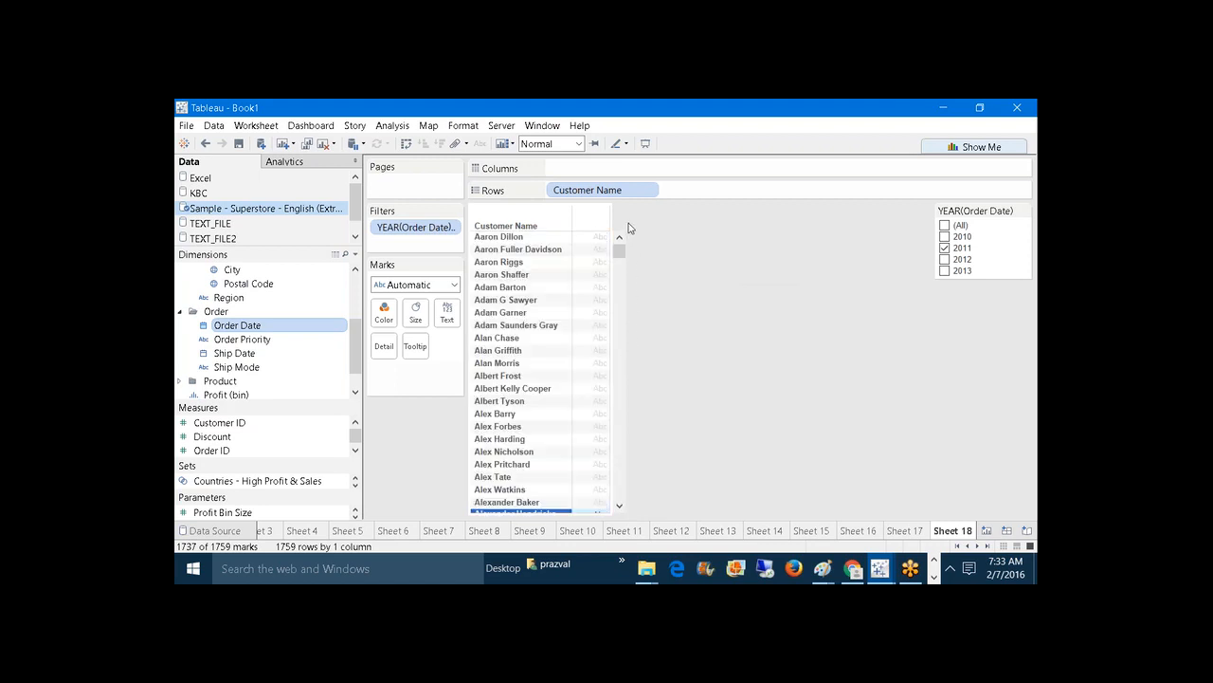
key("ctrl+a")
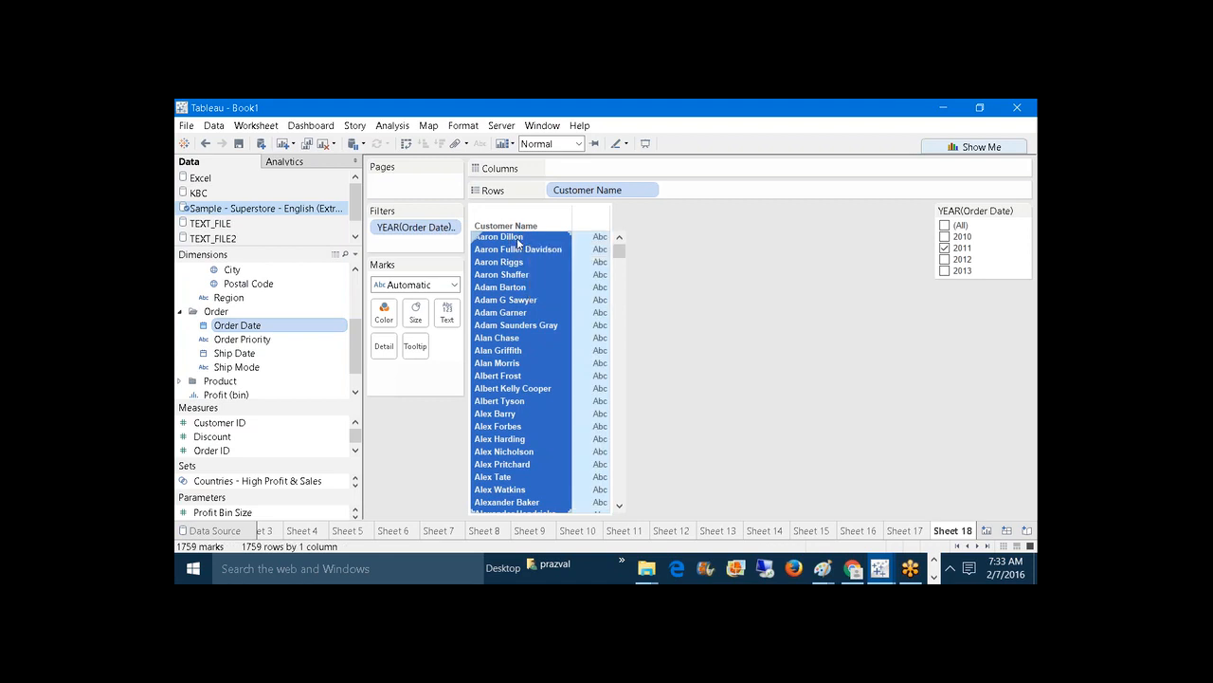
Step: Create a set named 2011_Customers from the selected customer names
mouse_move(518, 242)
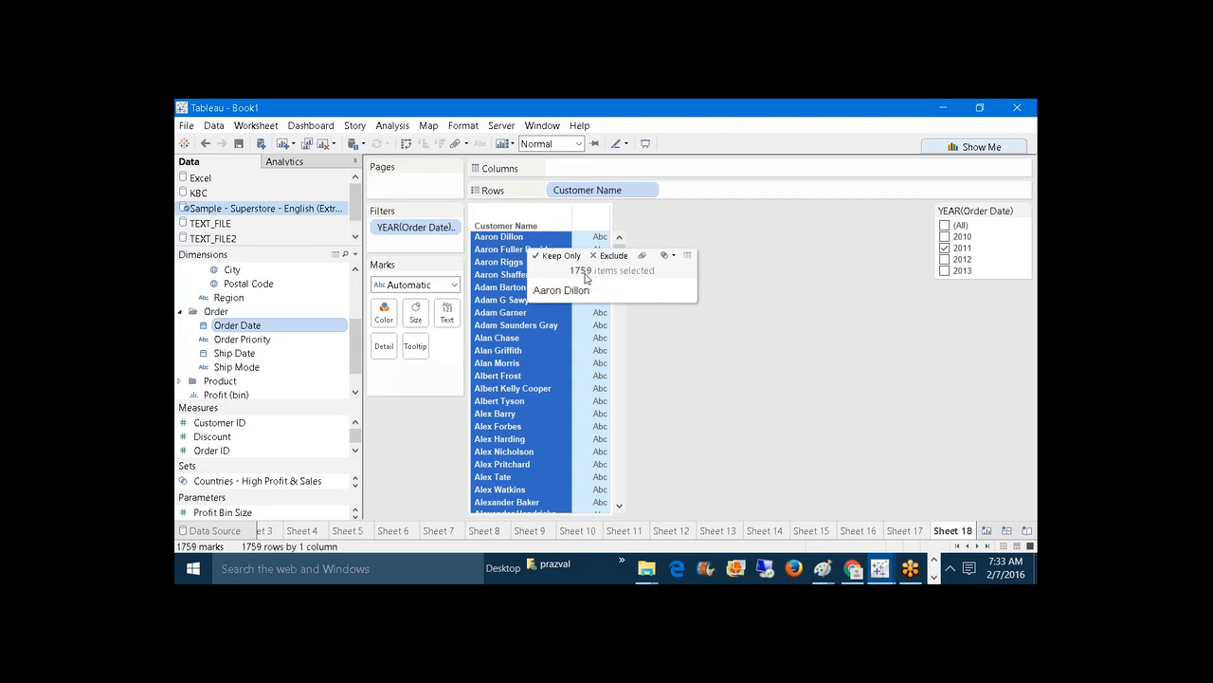
left_click(666, 255)
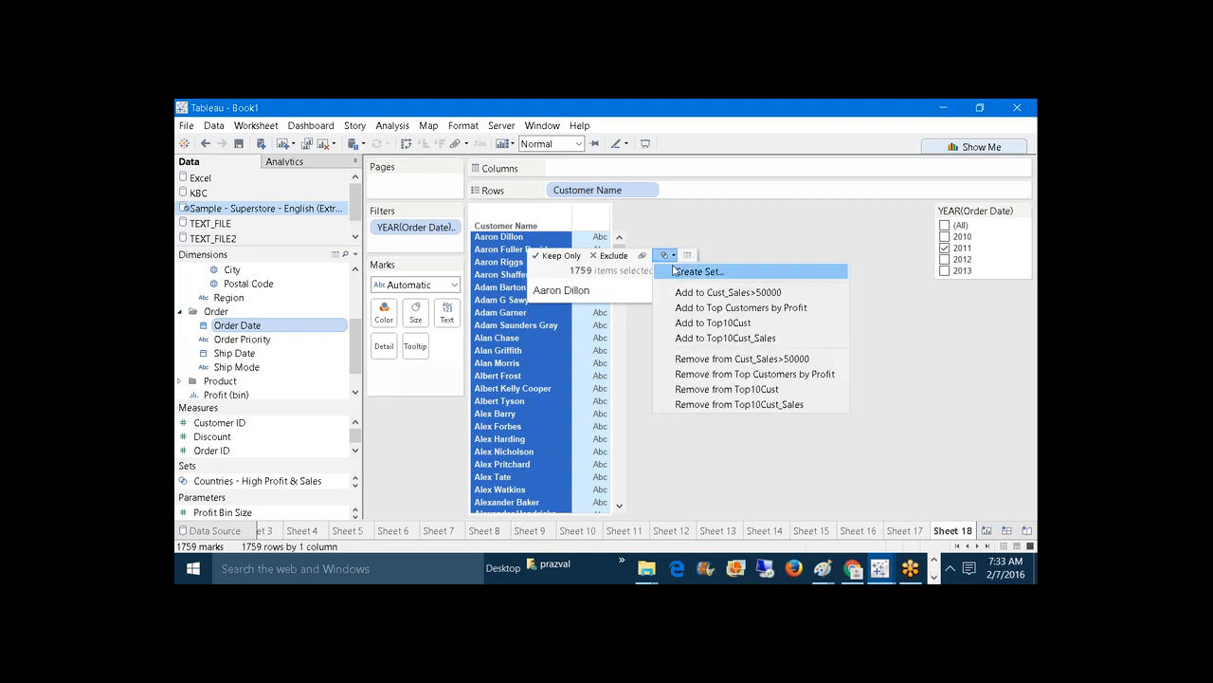
left_click(699, 271)
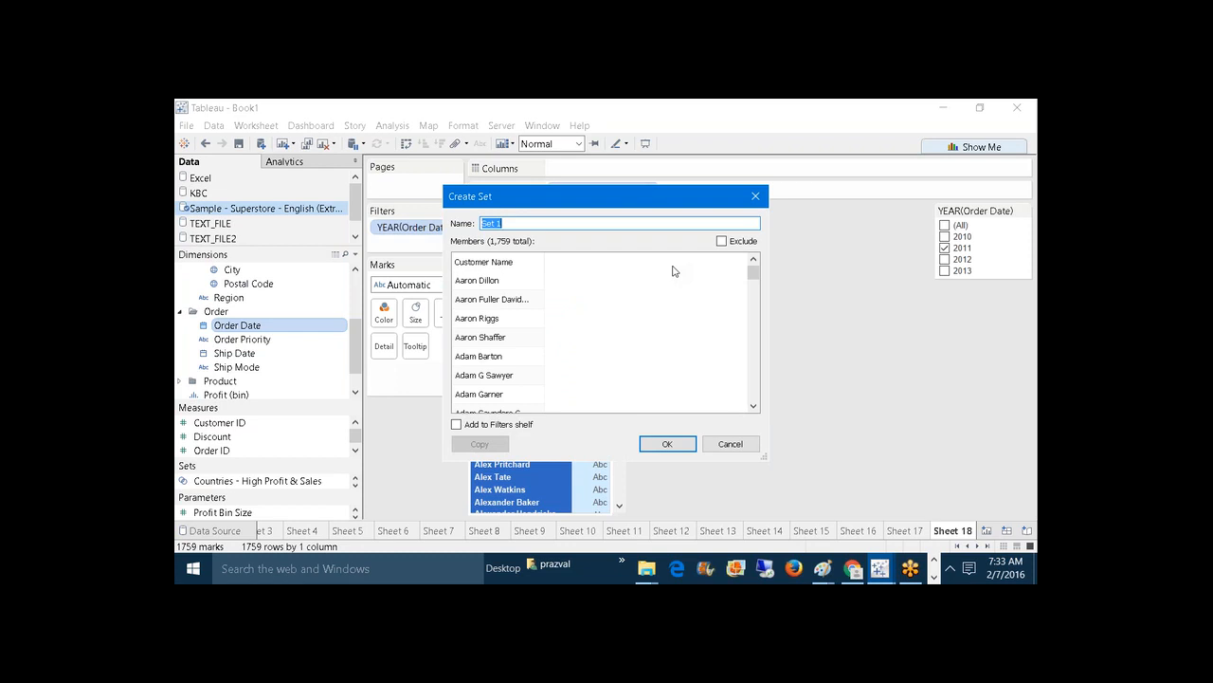
type("2011_Customers")
left_click(666, 442)
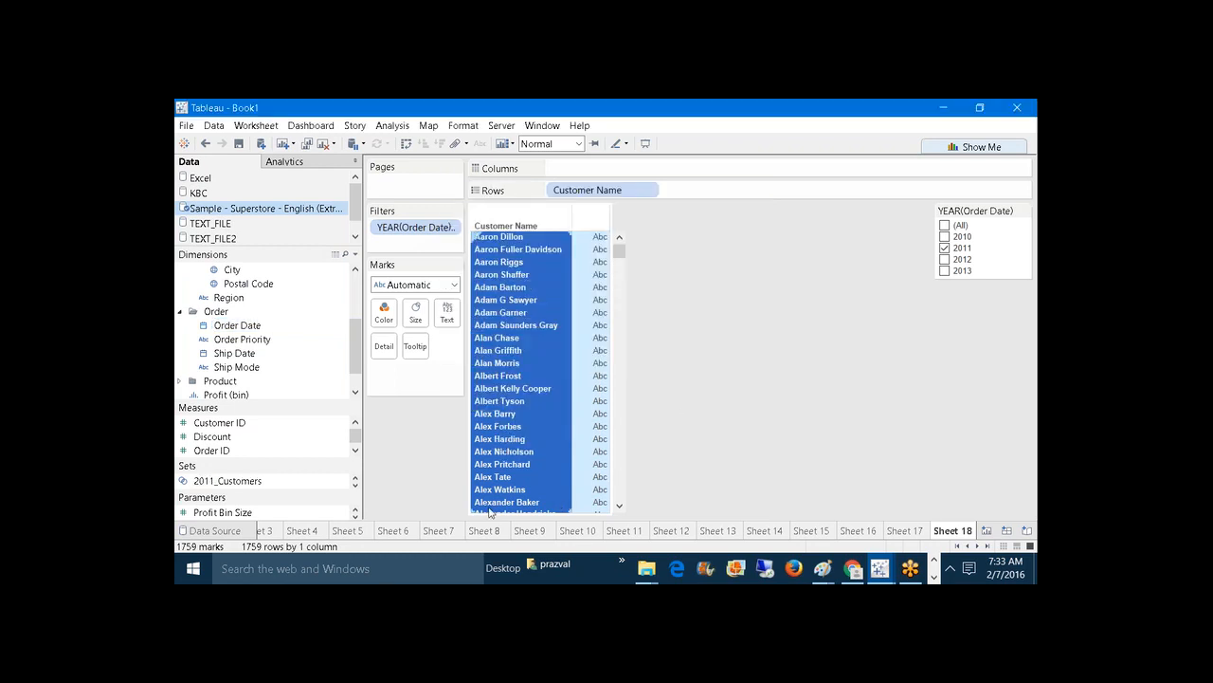
Step: Clear the selection and switch the Order Date year filter from 2011 to 2012 only
left_click(706, 393)
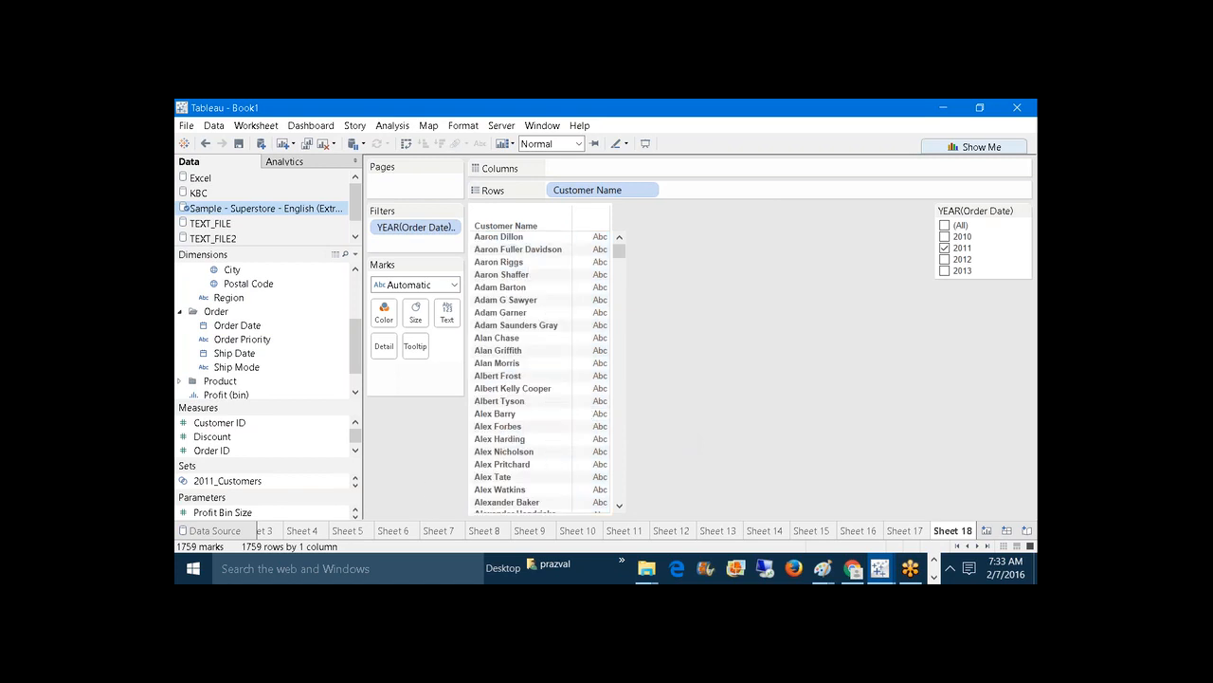
left_click(944, 248)
left_click(945, 258)
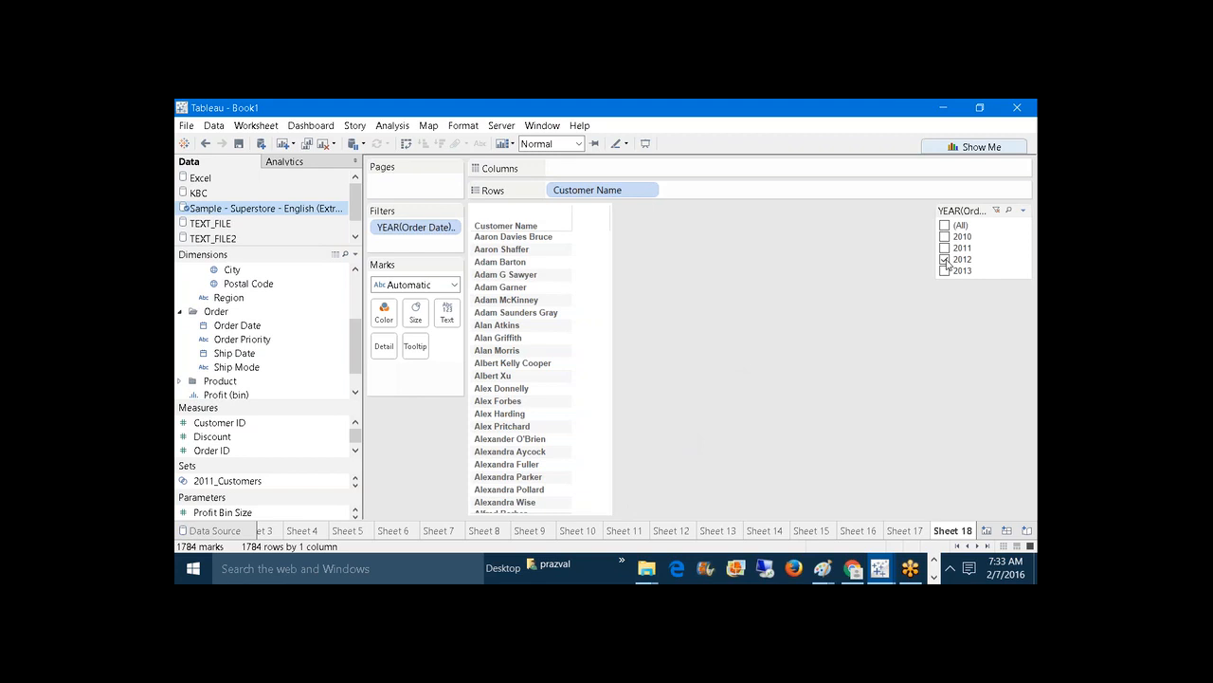
Step: Select all customer name headers in the 2012 list
left_click(476, 236)
key("ctrl+a")
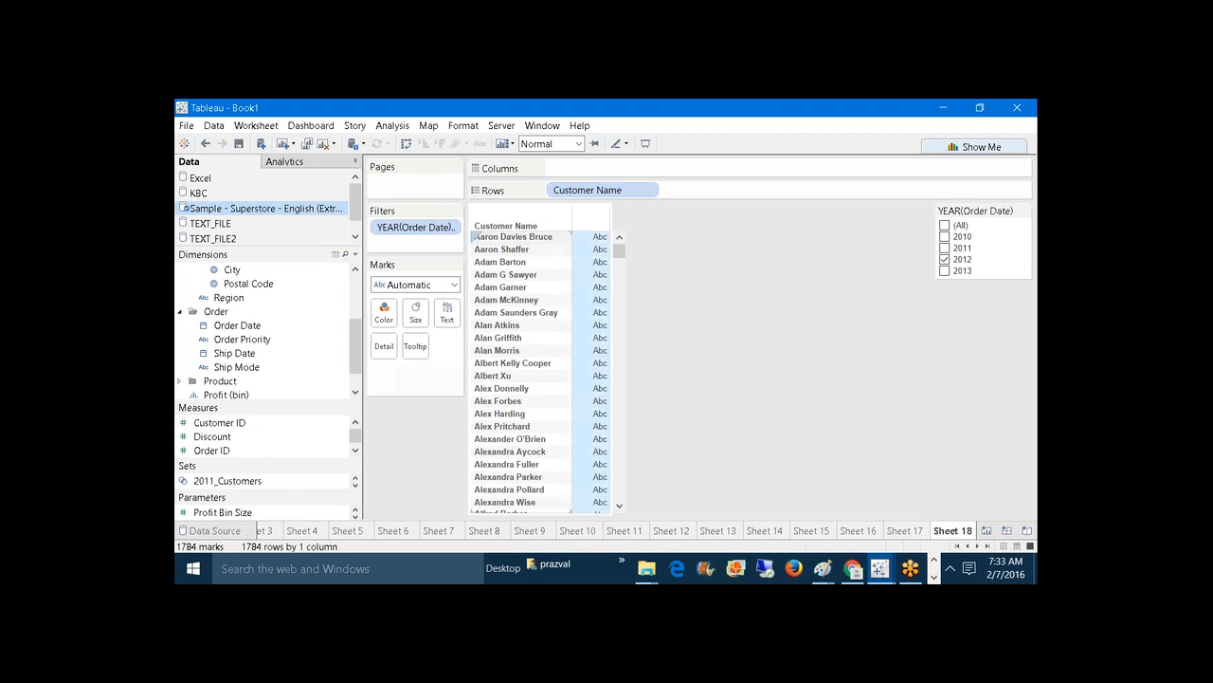
left_click(529, 239)
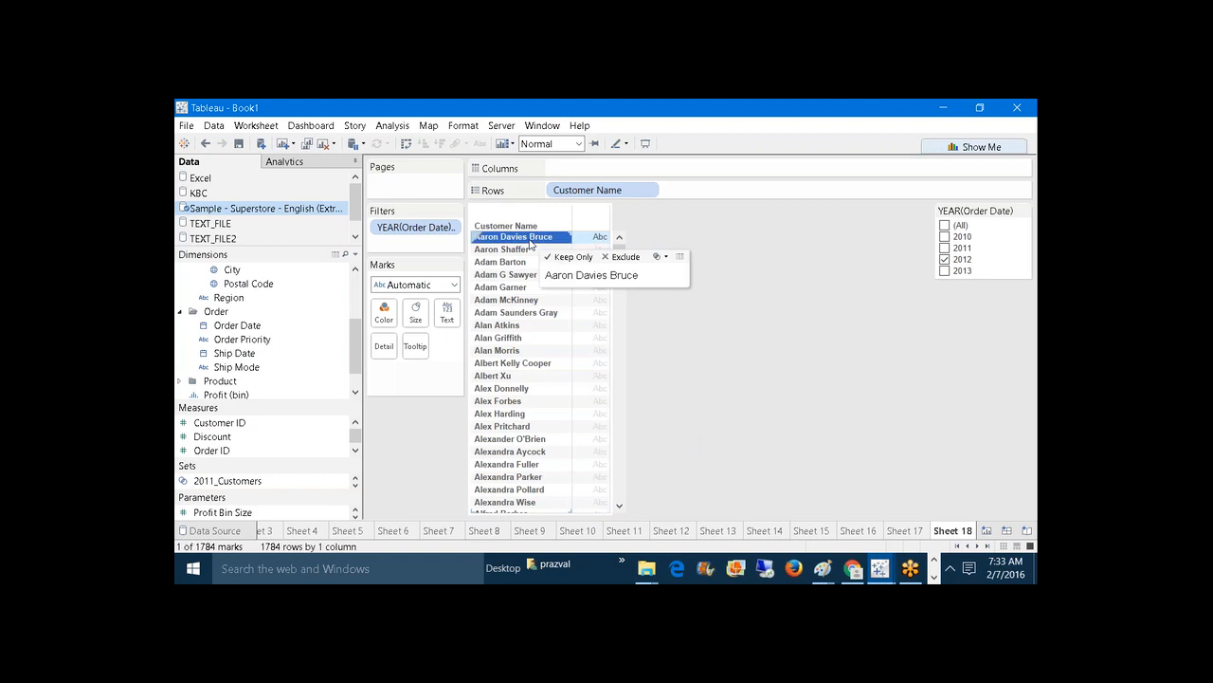
left_click_drag(621, 255, 657, 579)
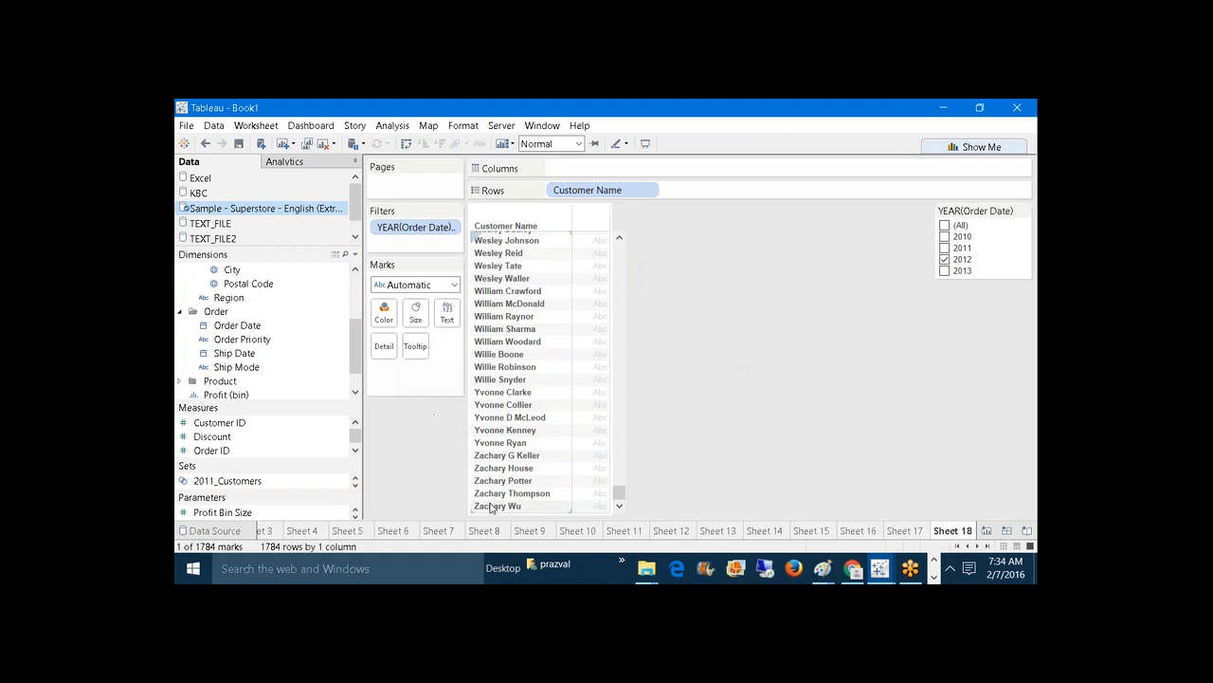
key("ctrl+a")
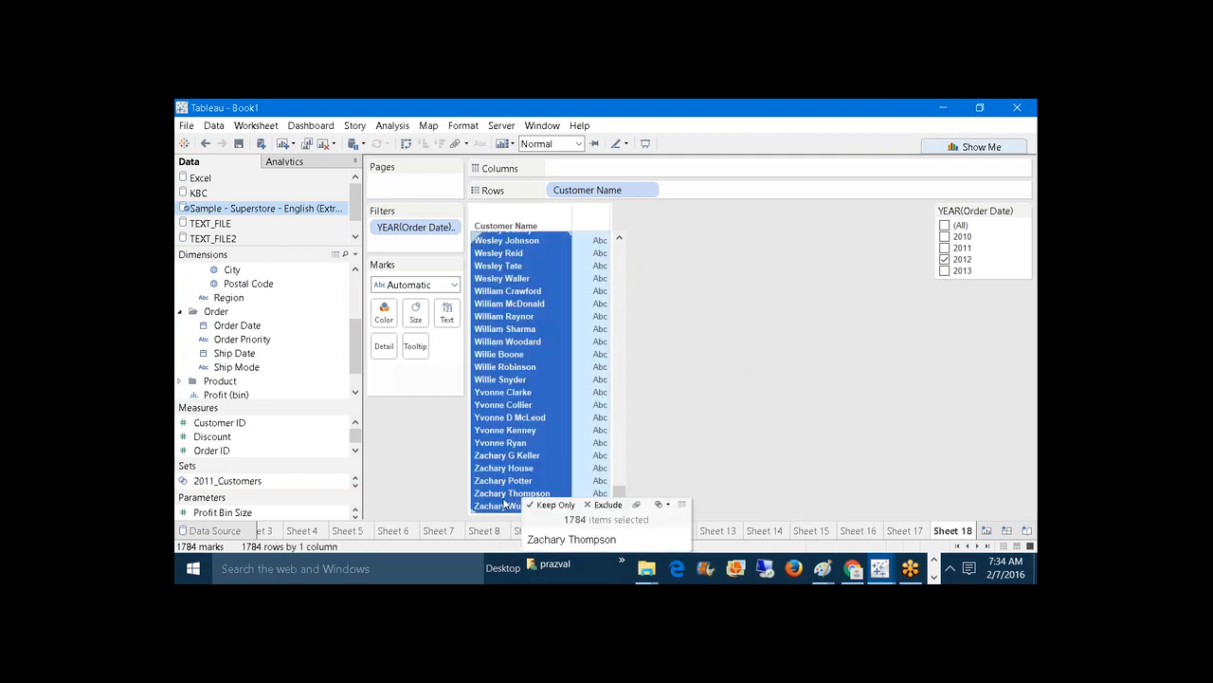
Step: Create a set named 2012_Customers from the selected customer names
mouse_move(503, 421)
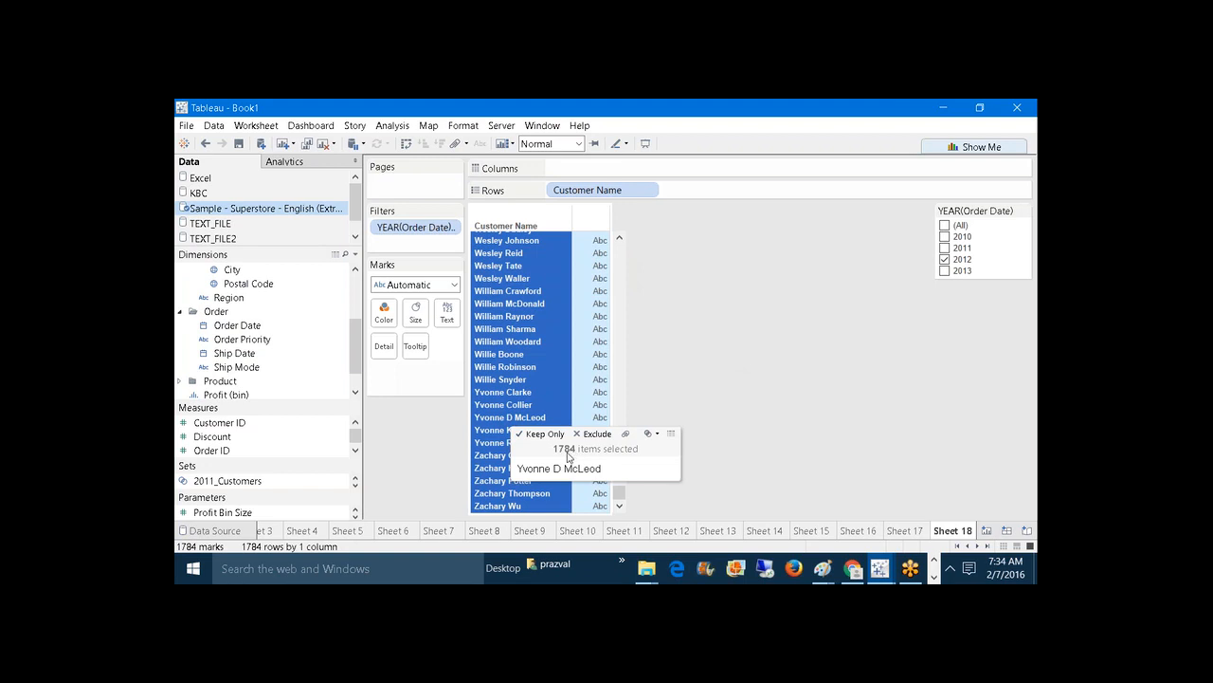
left_click(650, 434)
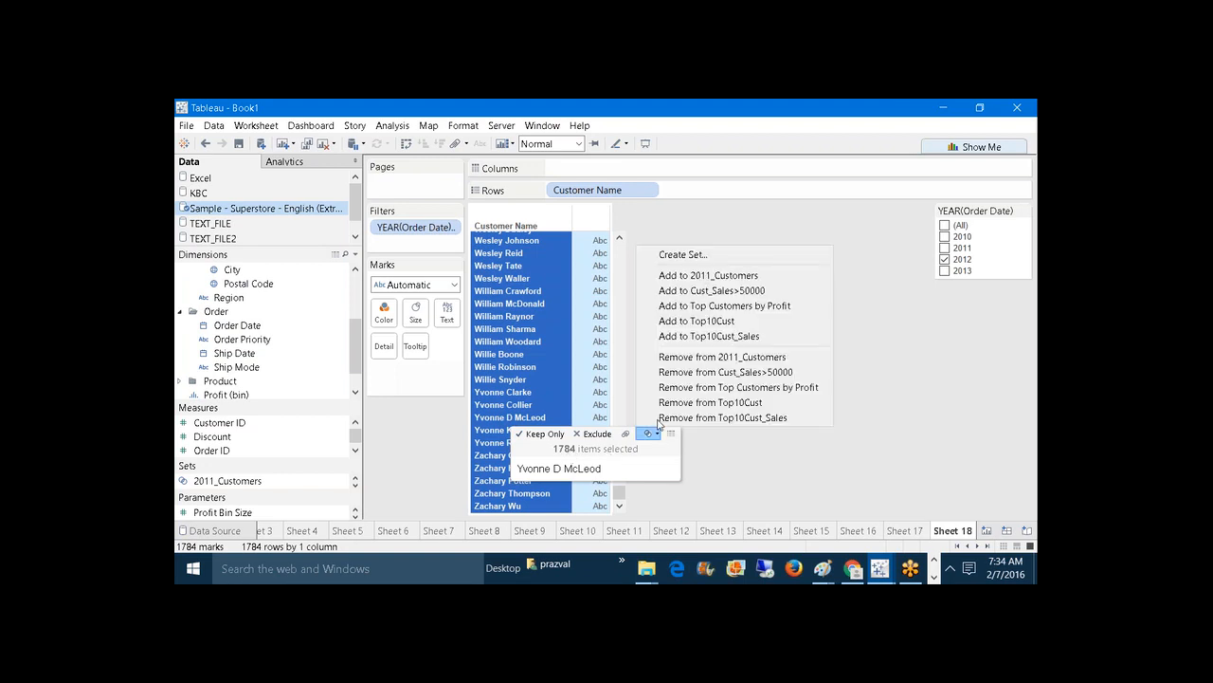
left_click(678, 255)
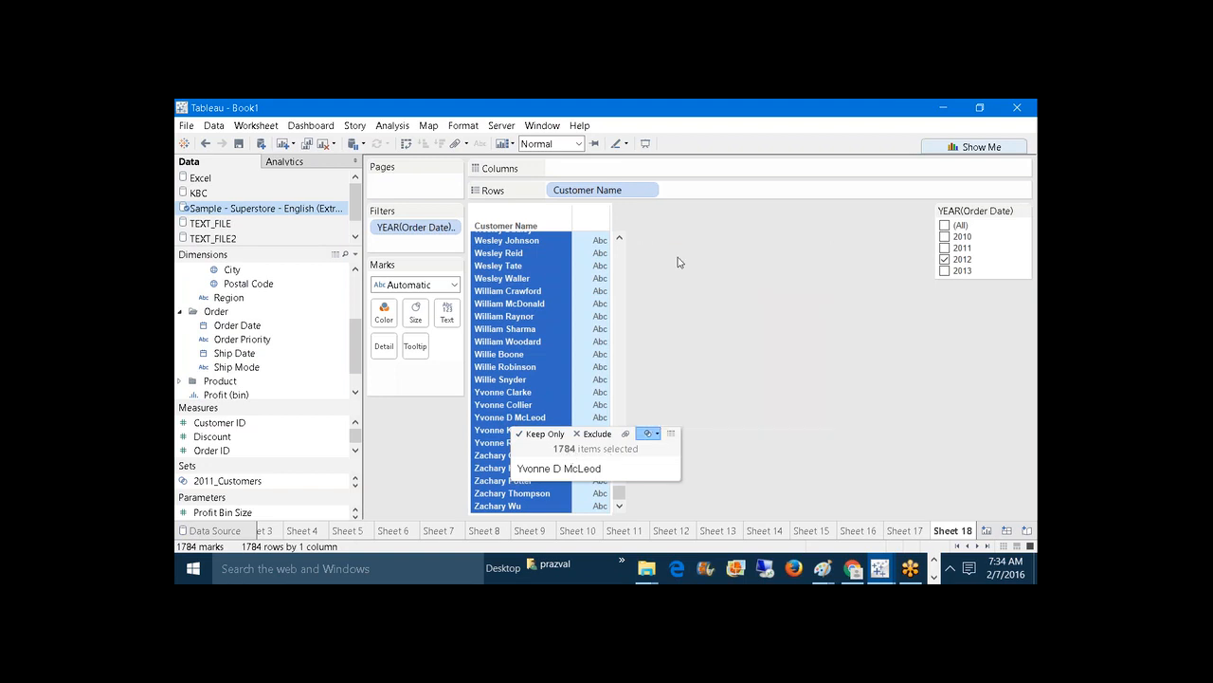
type("2012_C")
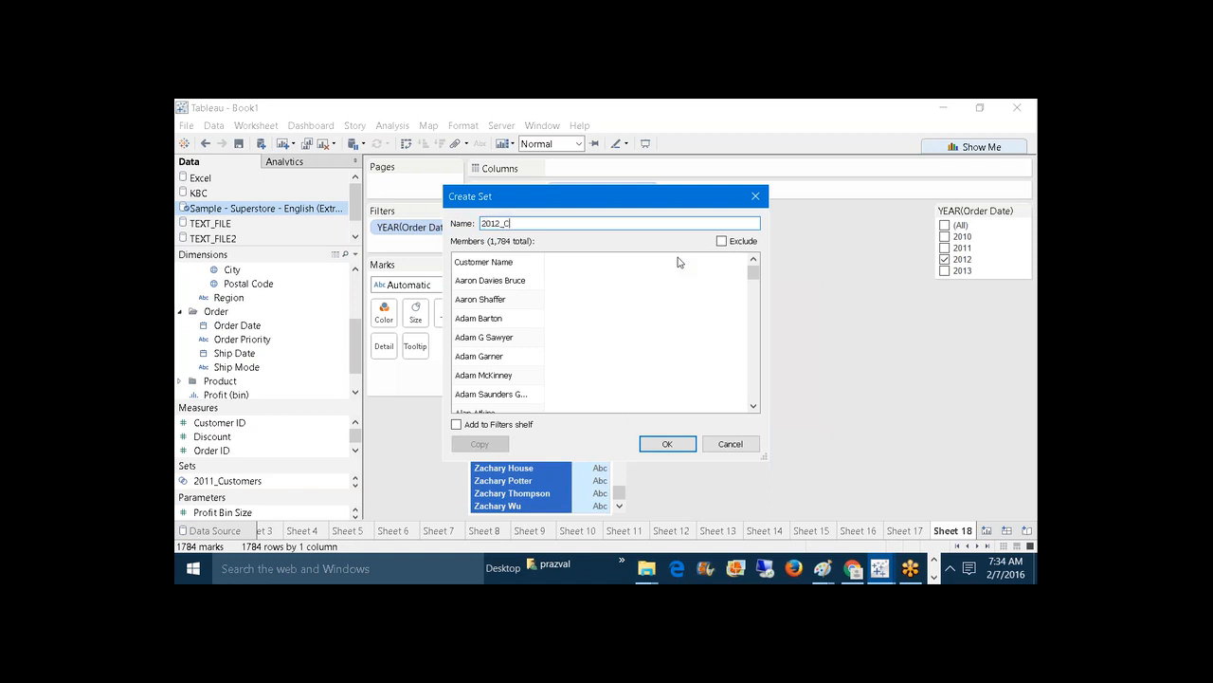
type("ustomers")
left_click(665, 445)
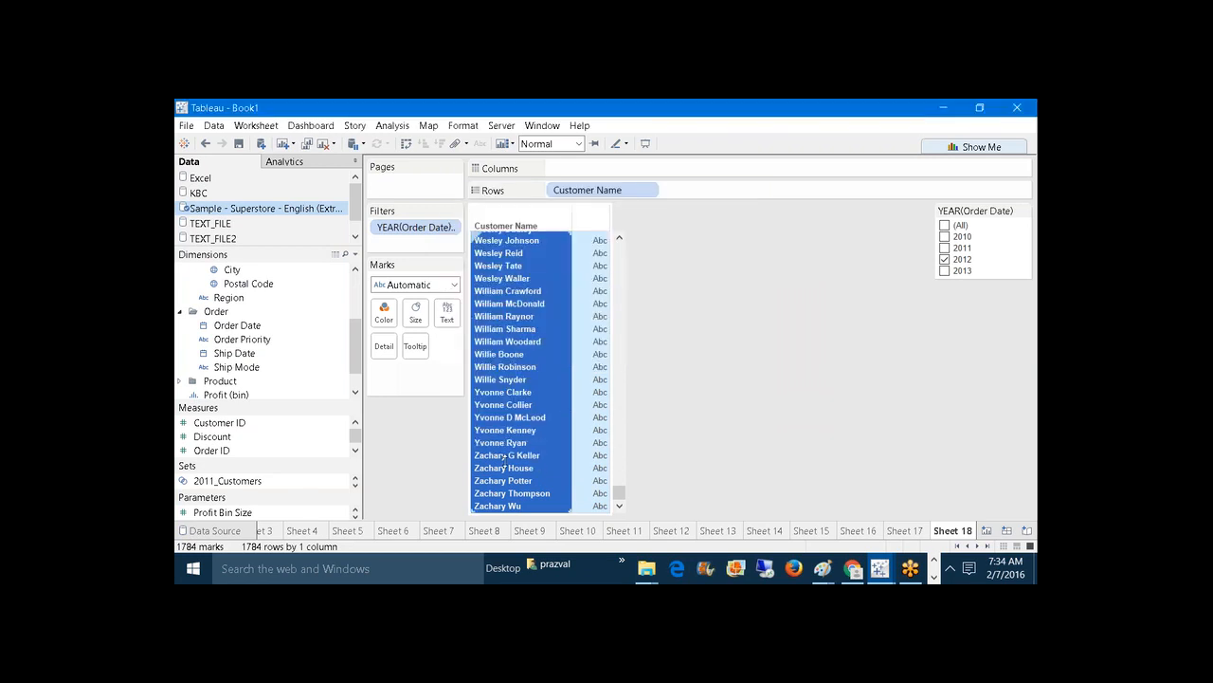
Step: Enlarge the Sets list, select 2011_Customers and 2012_Customers together, and check the commands offered for the pair
left_click_drag(285, 460, 277, 396)
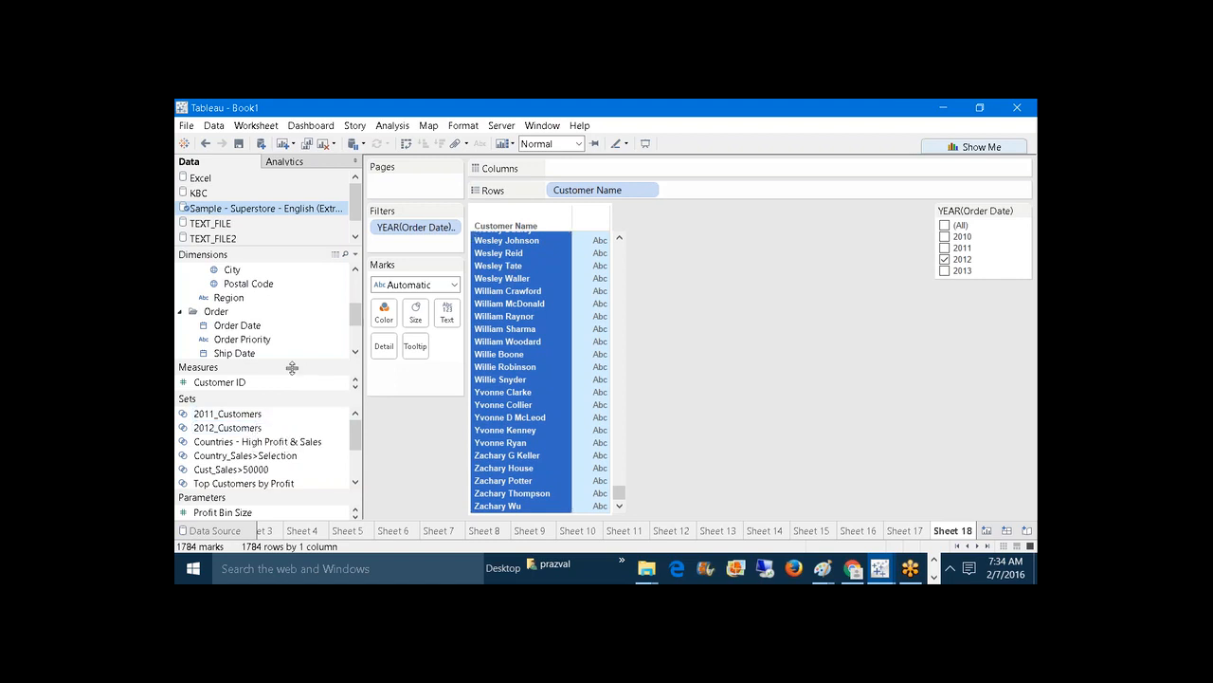
left_click(269, 415)
left_click(257, 427, "ctrl")
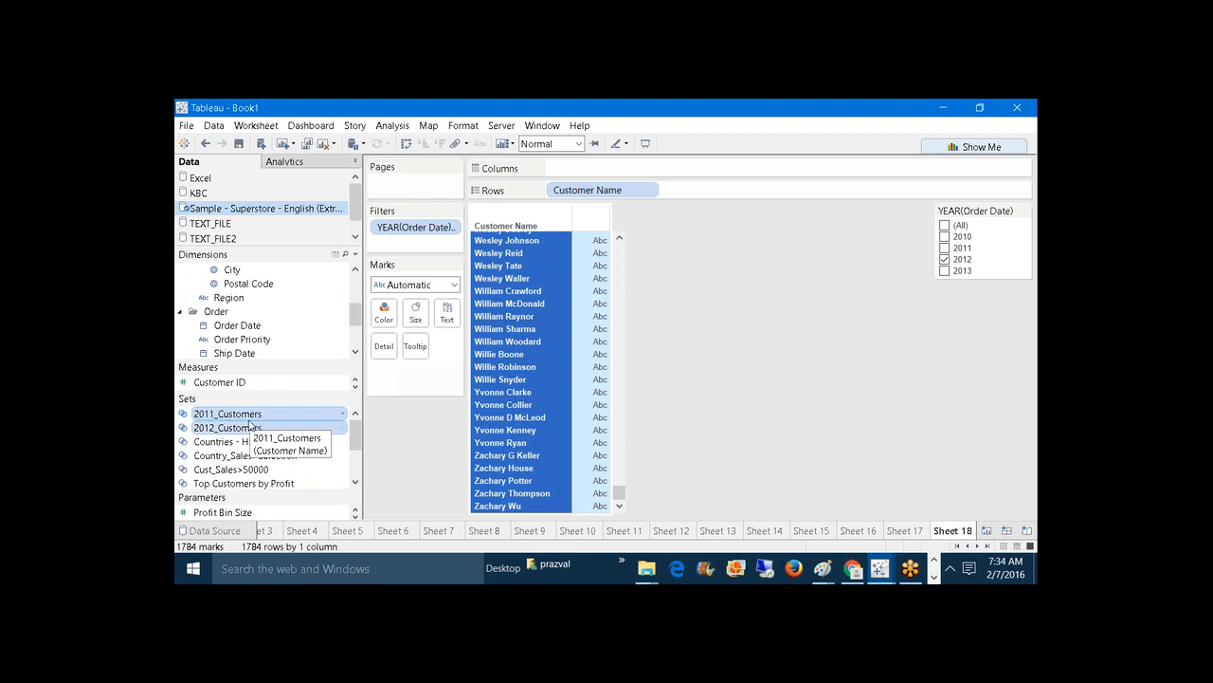
right_click(250, 424)
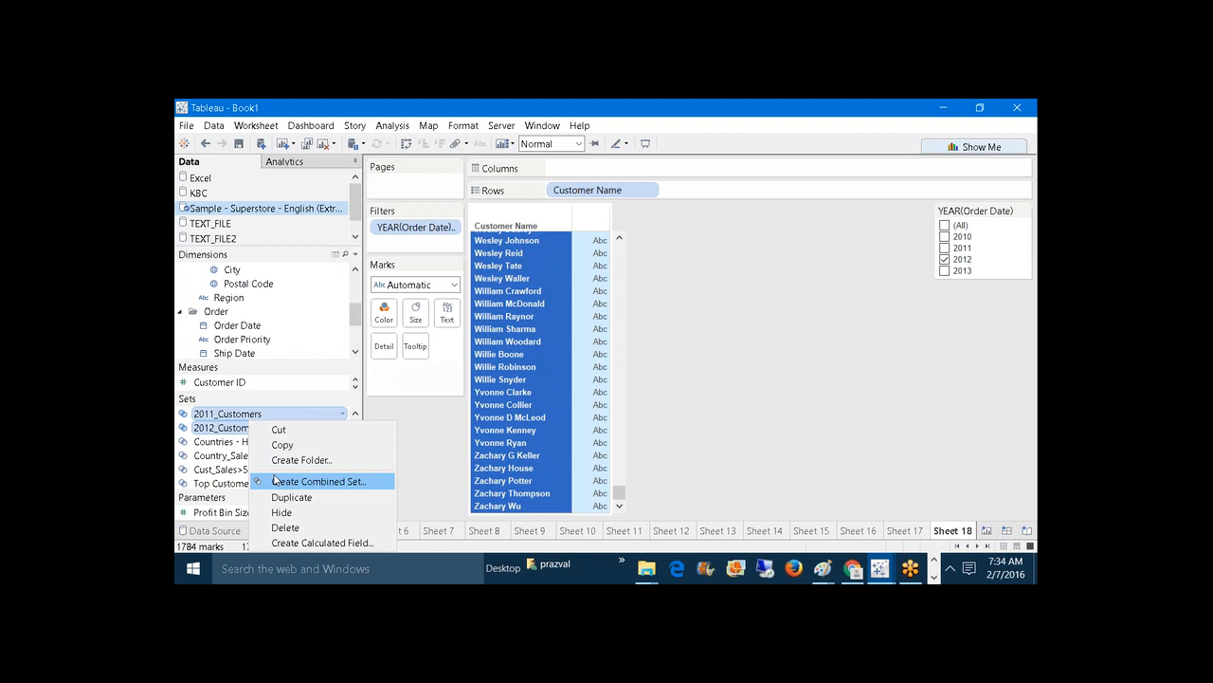
left_click(343, 366)
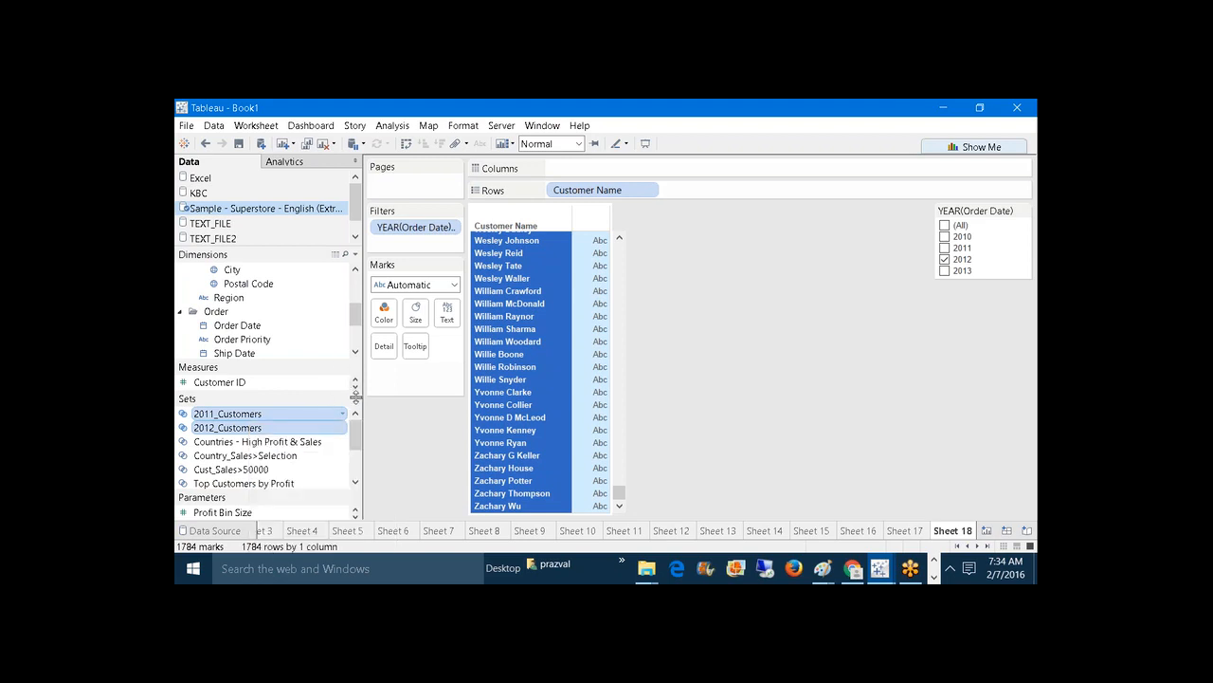
Step: Select 2012_Customers together with Country_Sales>Selection in the Sets list and check the commands offered for the pair
left_click(358, 474)
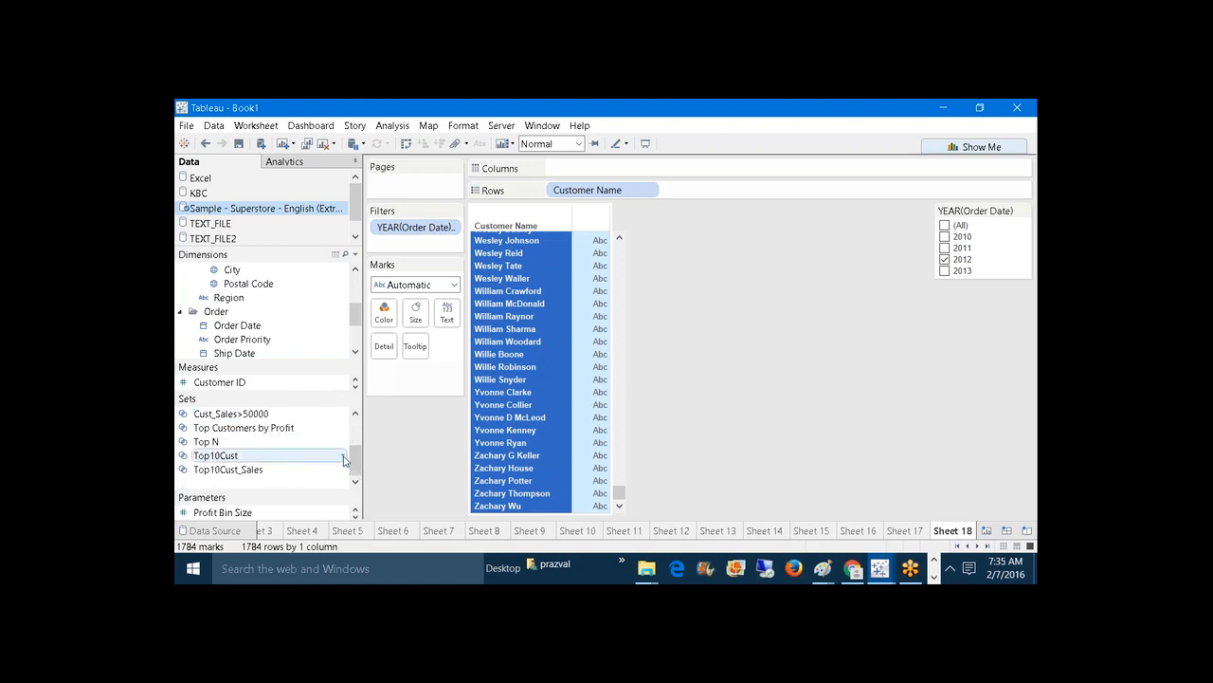
scroll(284, 457, "up", 3)
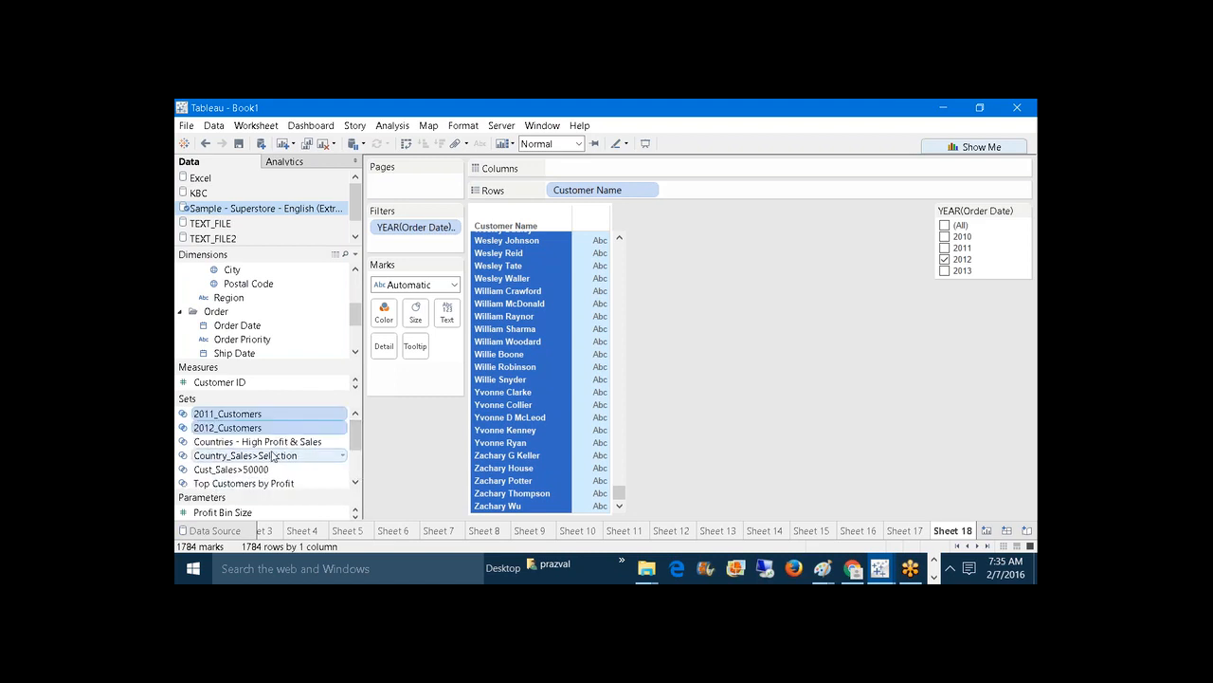
left_click(272, 456)
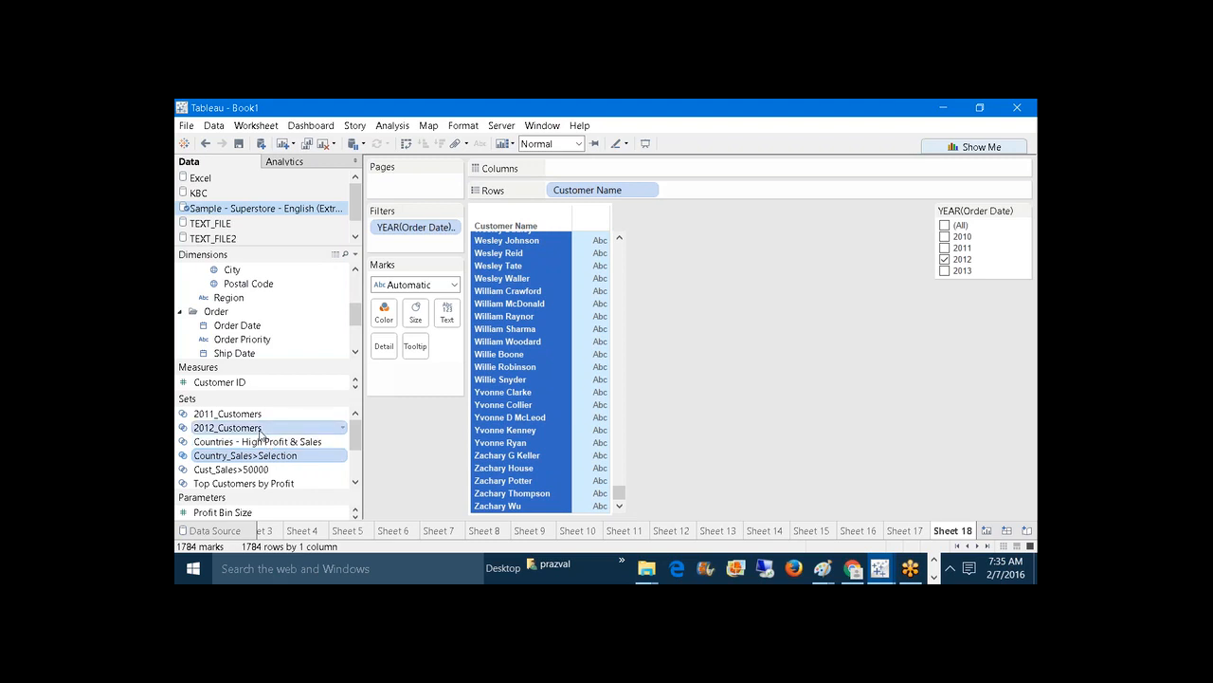
right_click(261, 434)
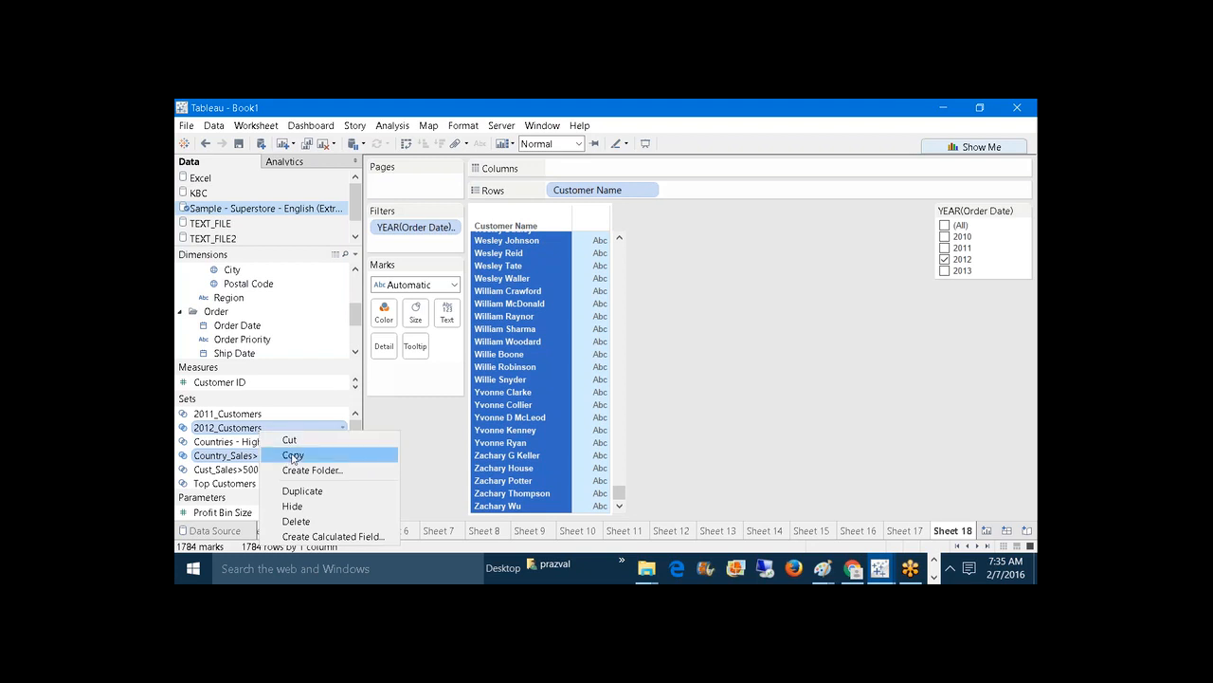
left_click(412, 427)
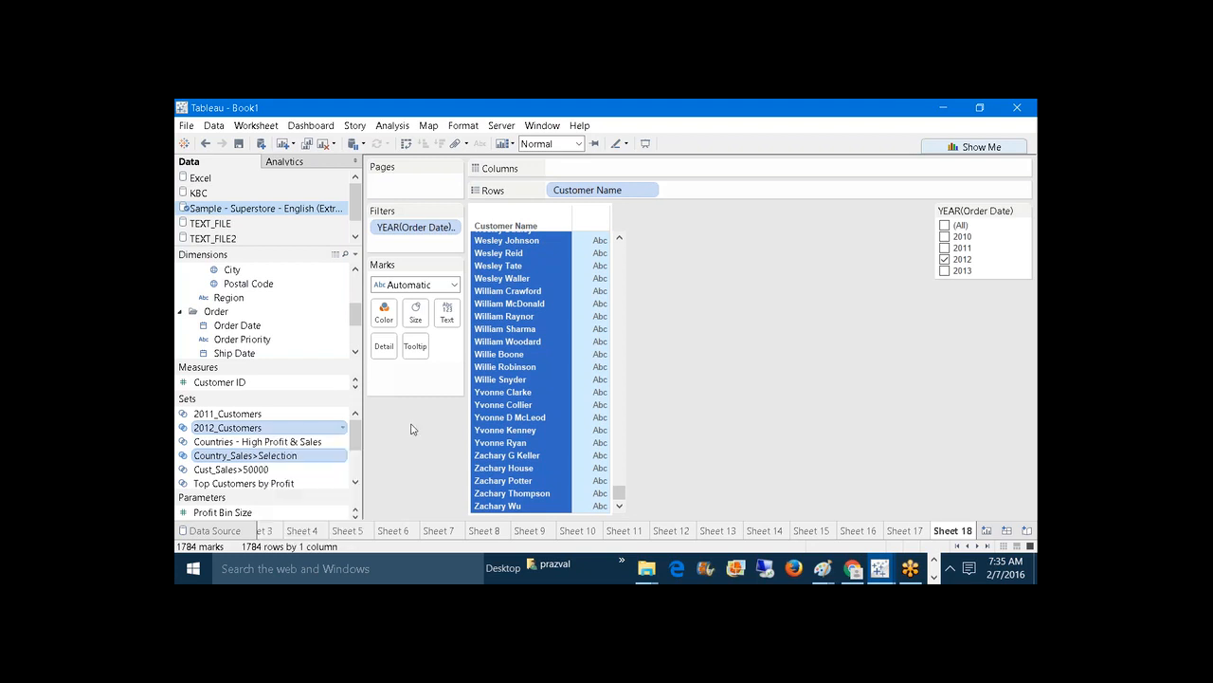
left_click(309, 418, "ctrl")
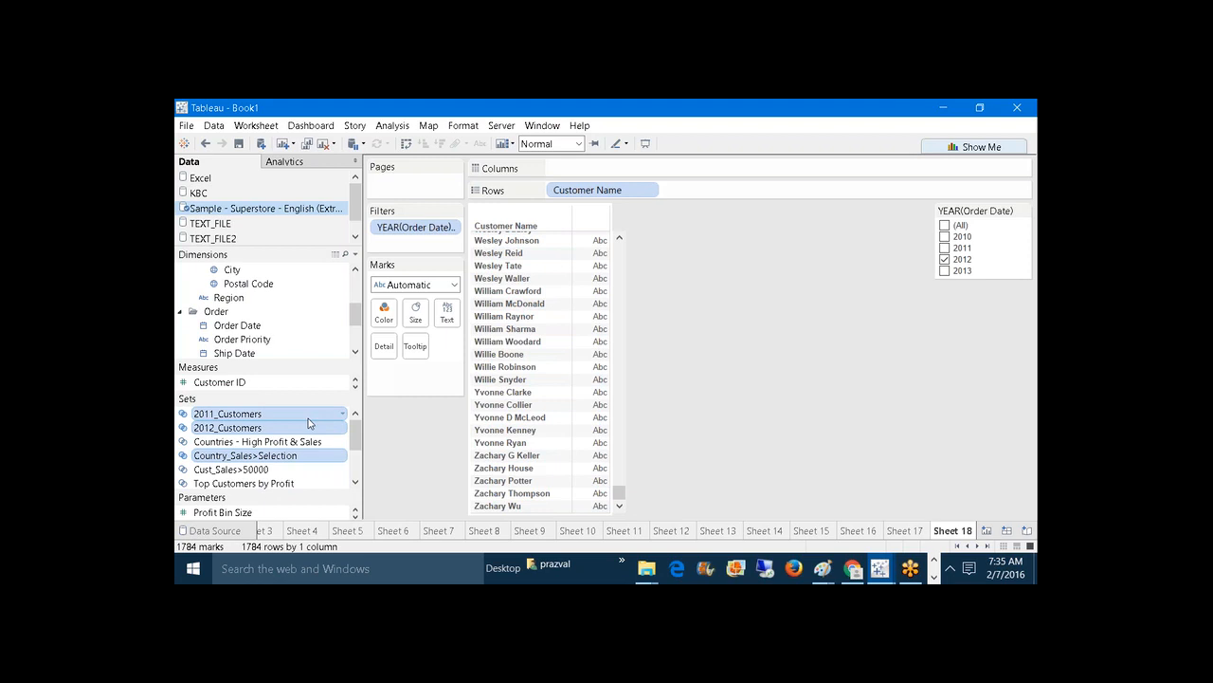
left_click(357, 466)
left_click_drag(356, 462, 357, 431)
left_click(342, 483)
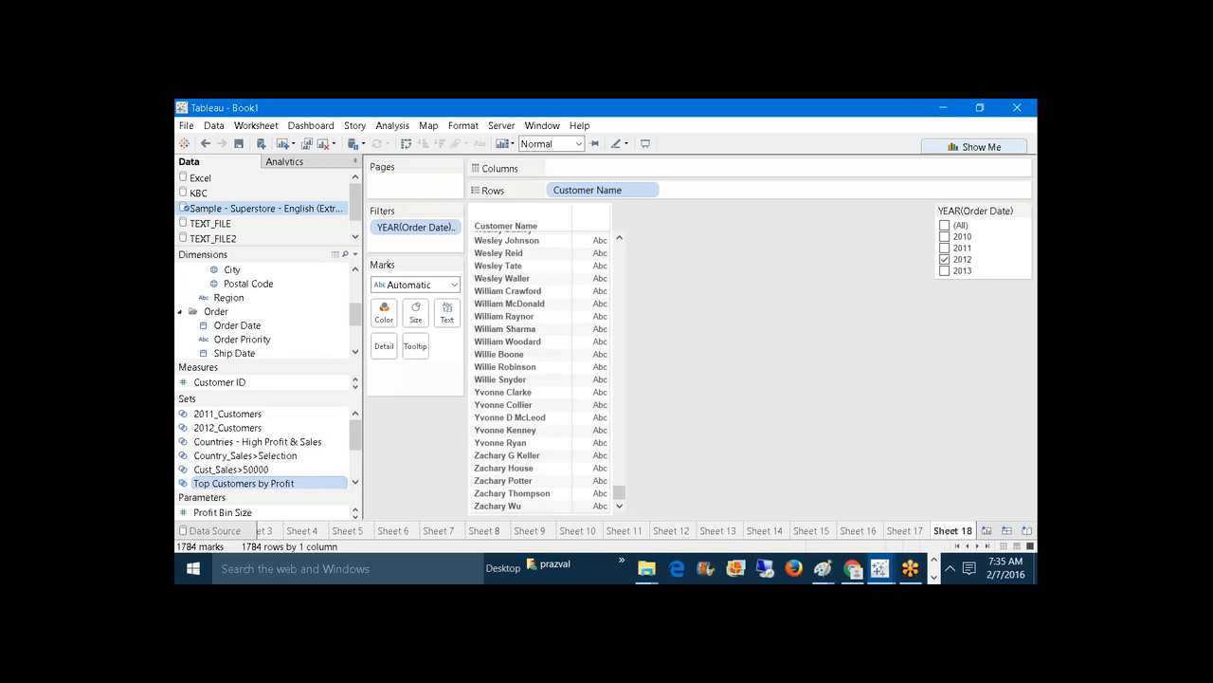
scroll(312, 439, "down", 1)
mouse_move(355, 455)
left_mouse_down()
mouse_move(359, 475)
mouse_move(354, 443)
left_mouse_up()
left_click(328, 484)
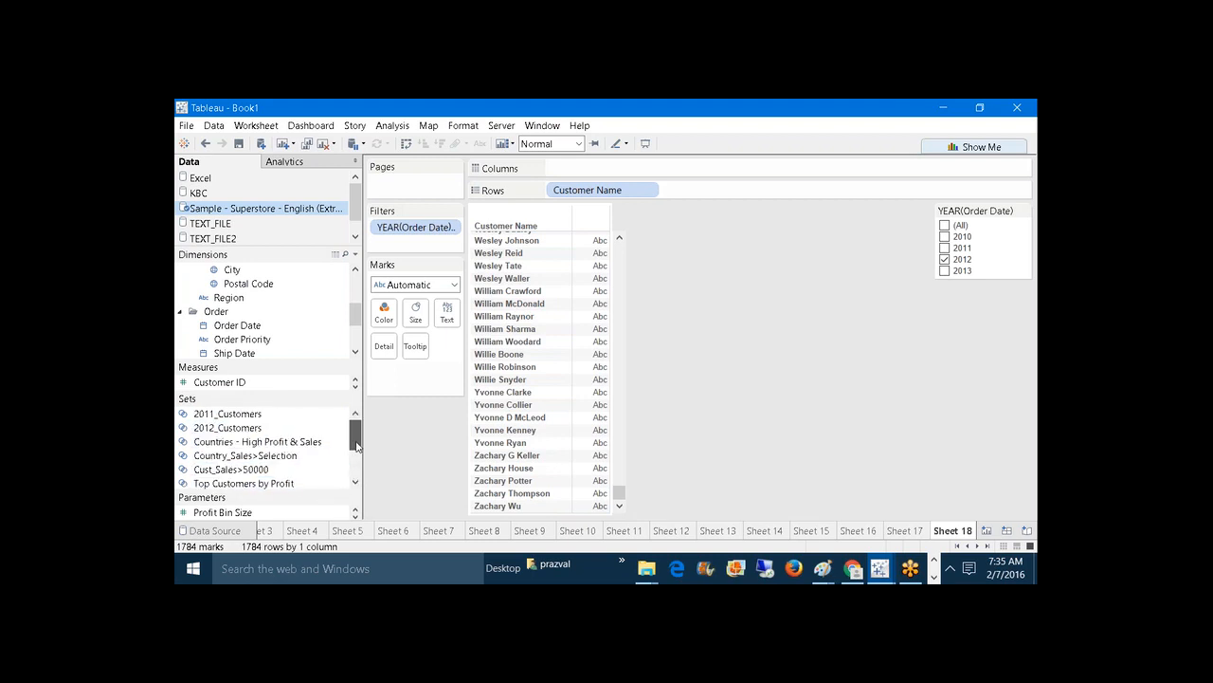
Step: Select 2011_Customers and 2012_Customers together and start creating a combined set from them
left_click(257, 418)
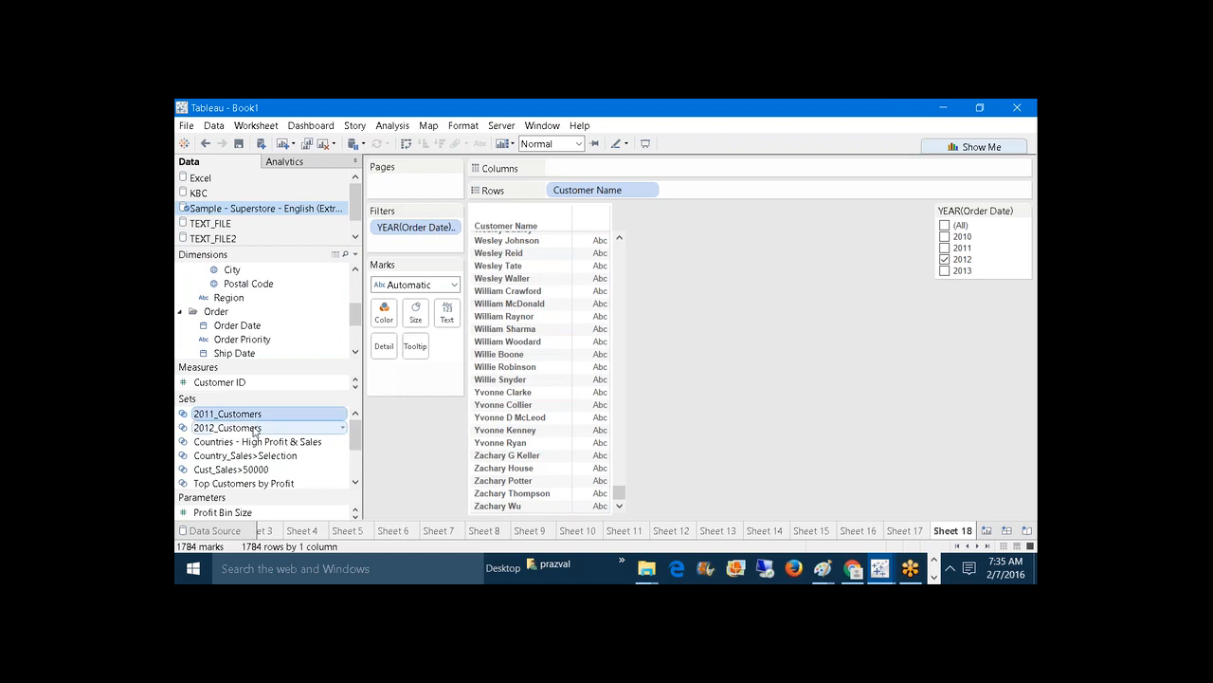
left_click(256, 428, "ctrl")
key("super+s")
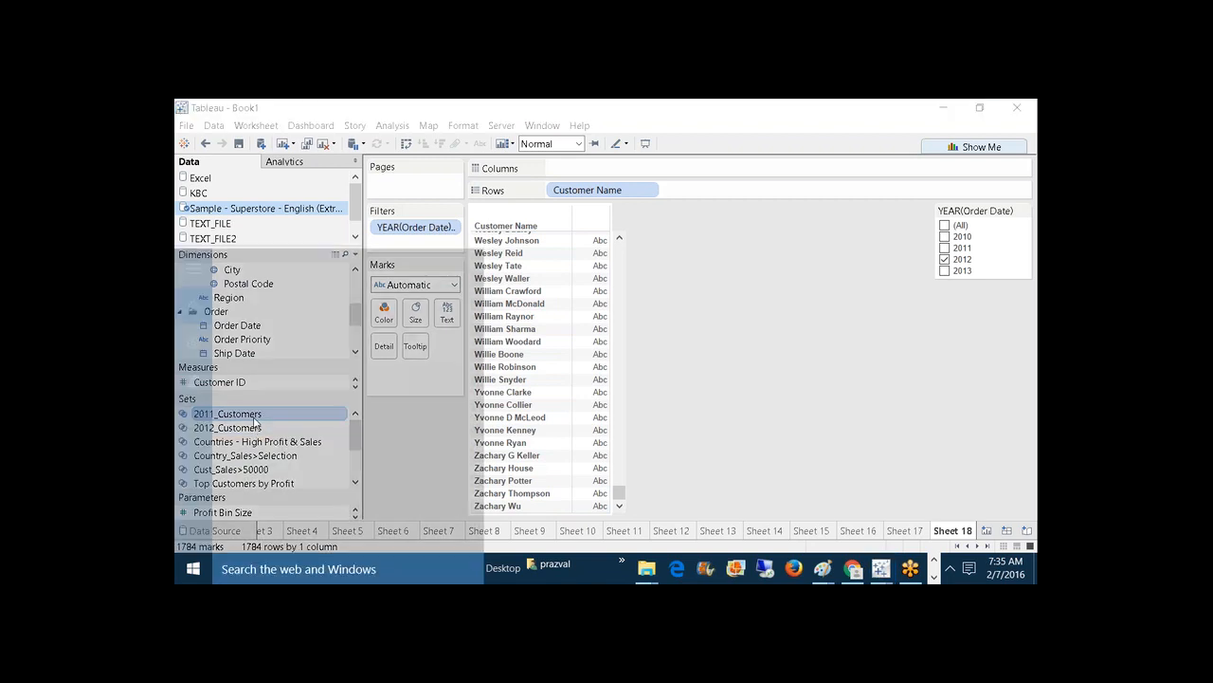
left_click(719, 394)
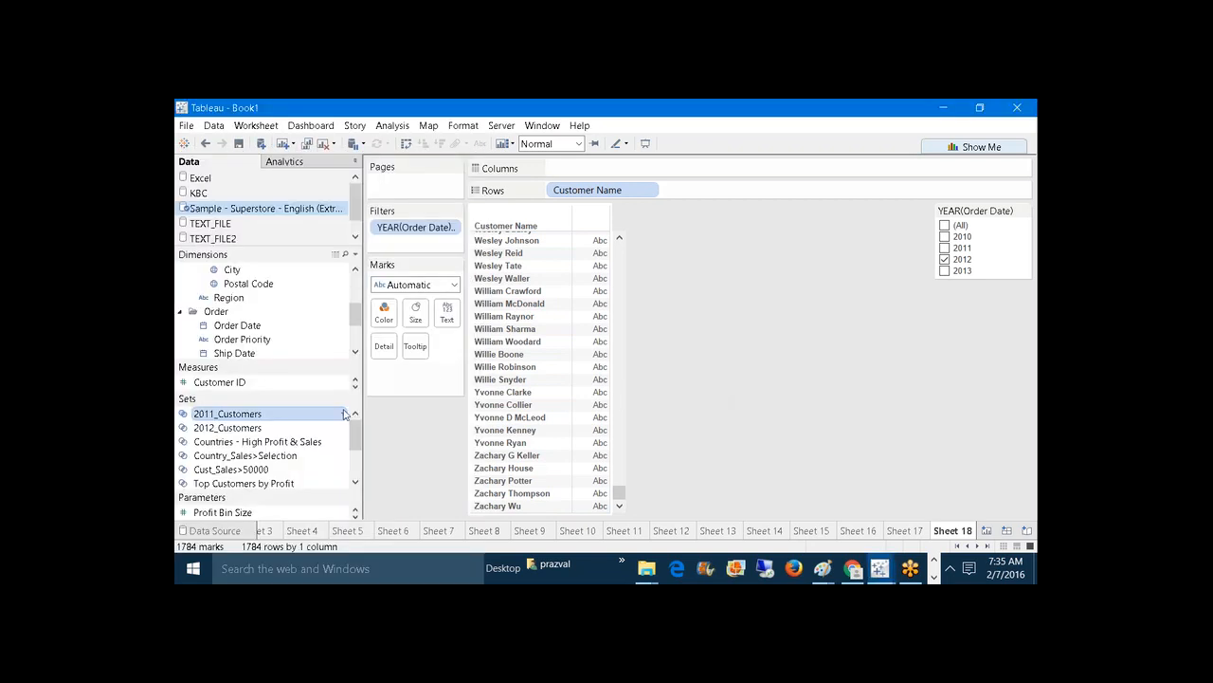
left_click(252, 428, "ctrl")
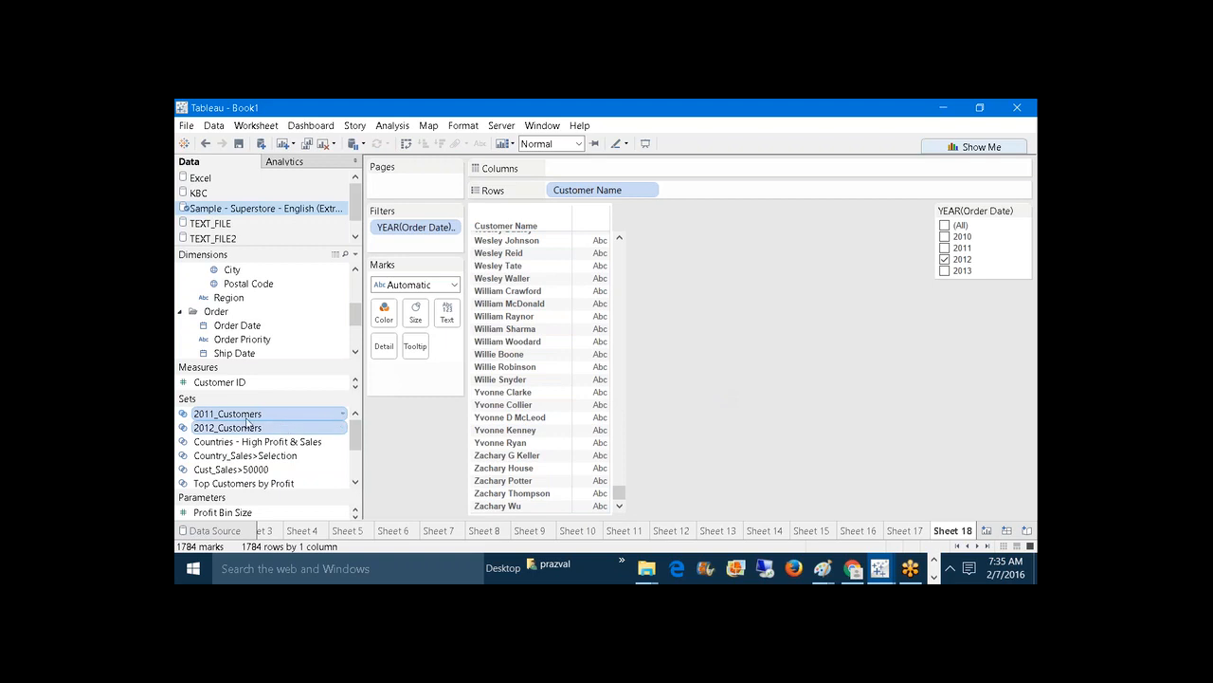
right_click(248, 420)
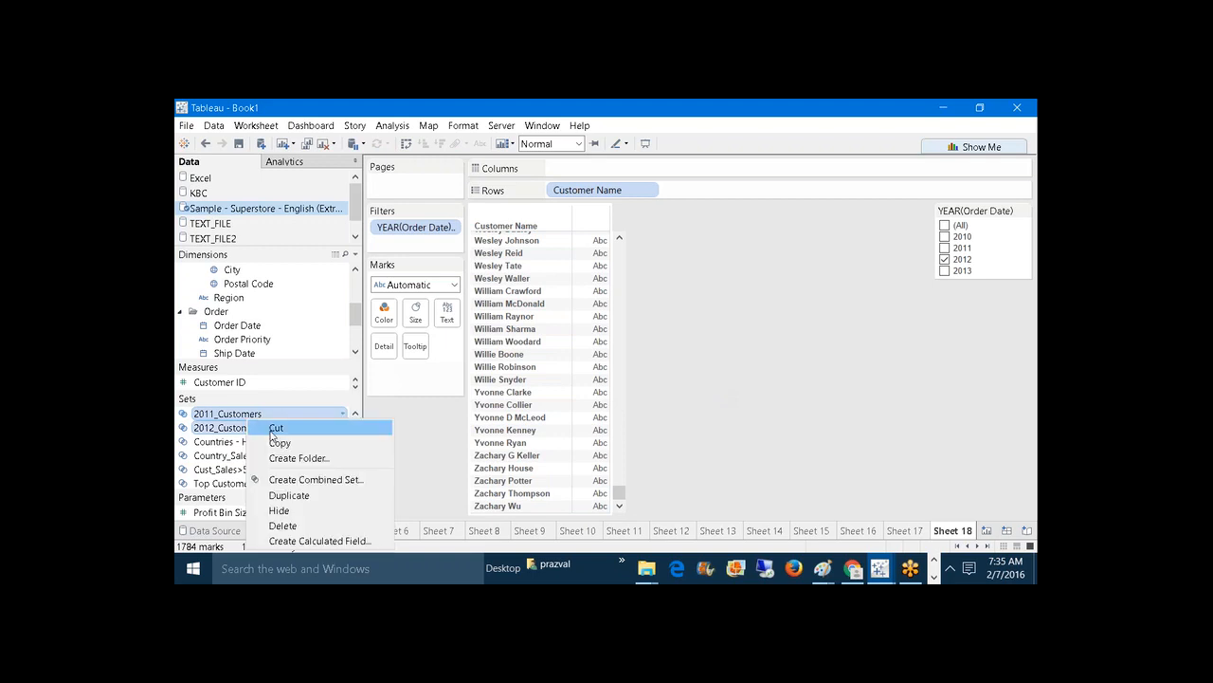
left_click(289, 479)
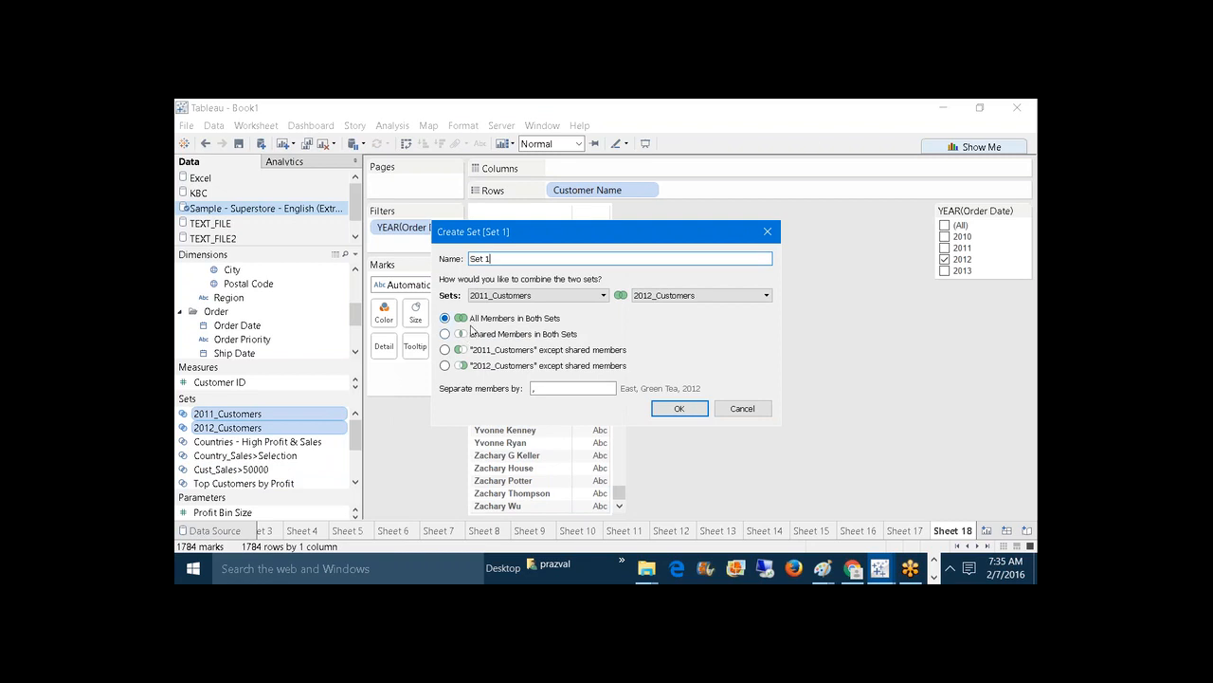
Step: Compare the combining options: all members, shared members, and each year's set except shared members
left_click(908, 114)
left_click(1017, 127)
left_click(446, 334)
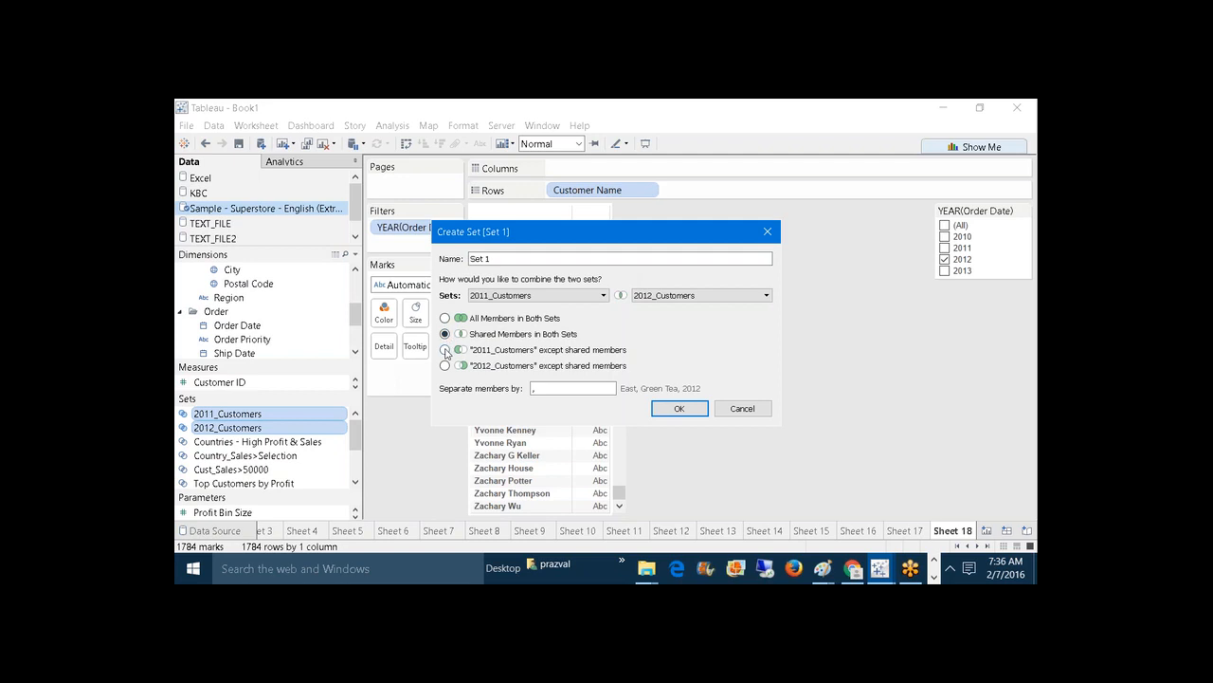
left_click(446, 350)
left_click(445, 366)
left_click(445, 319)
left_click(446, 335)
left_click(445, 350)
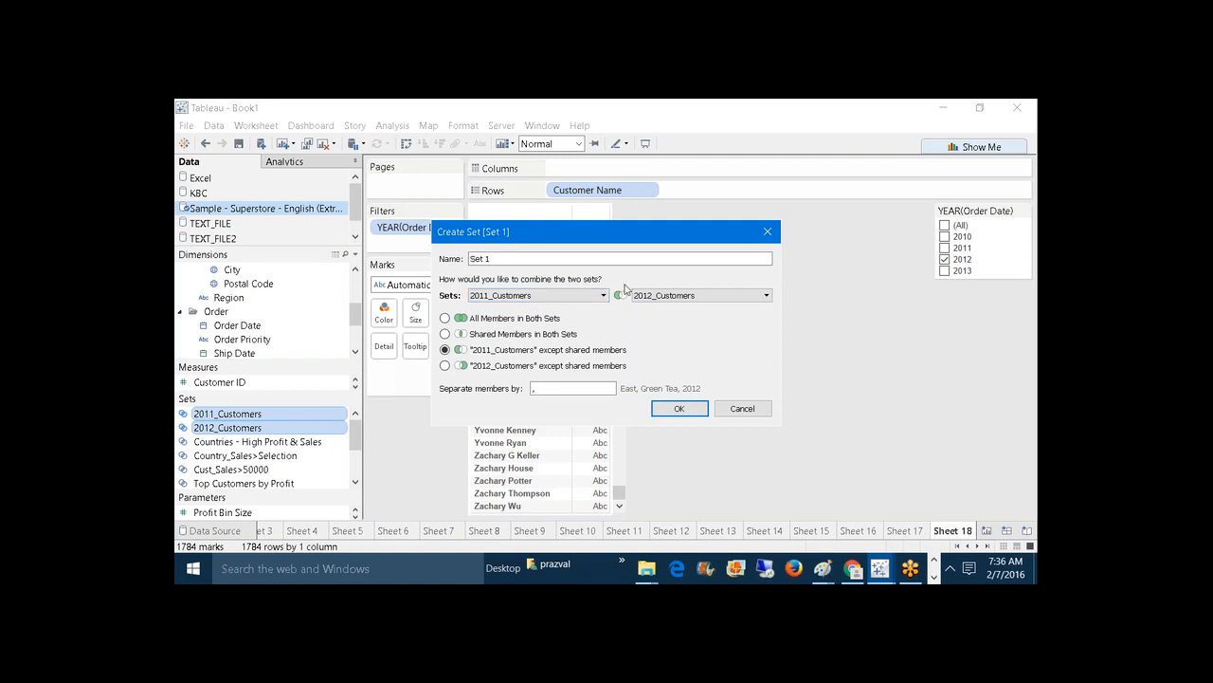
Step: Create the combined set from shared members in both sets and name it Repeating_Customers
left_click(445, 333)
key("BackSpace")
key("BackSpace")
key("BackSpace")
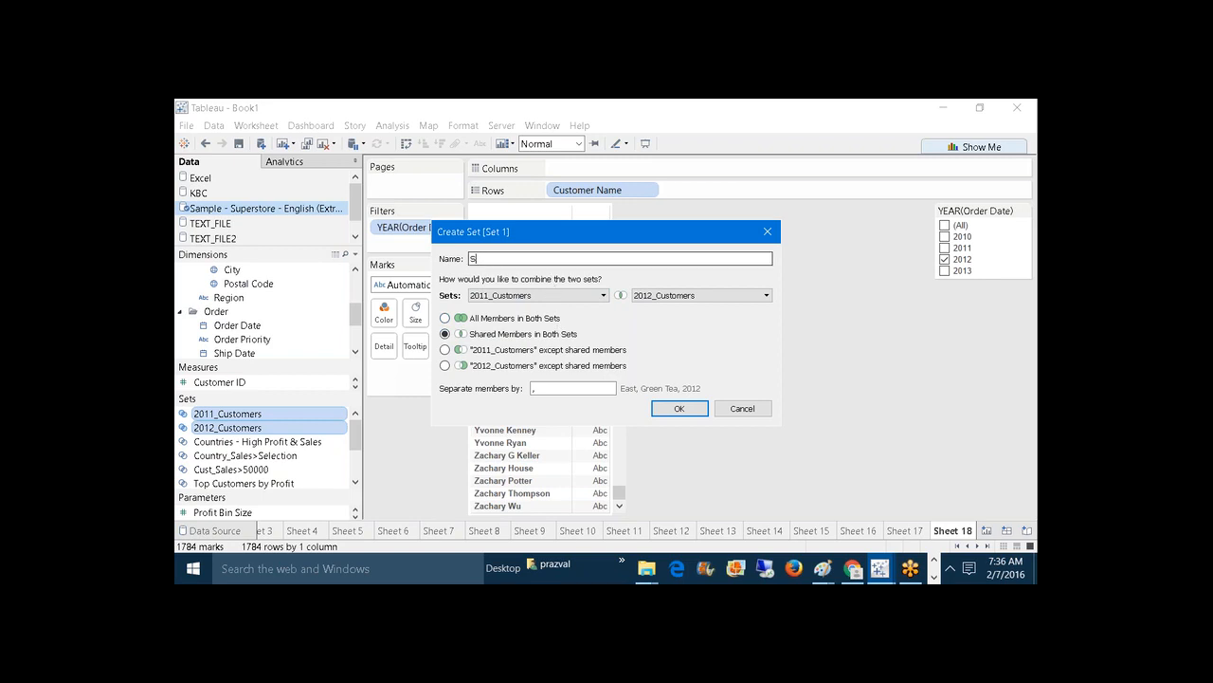
type("Repeating_Customers")
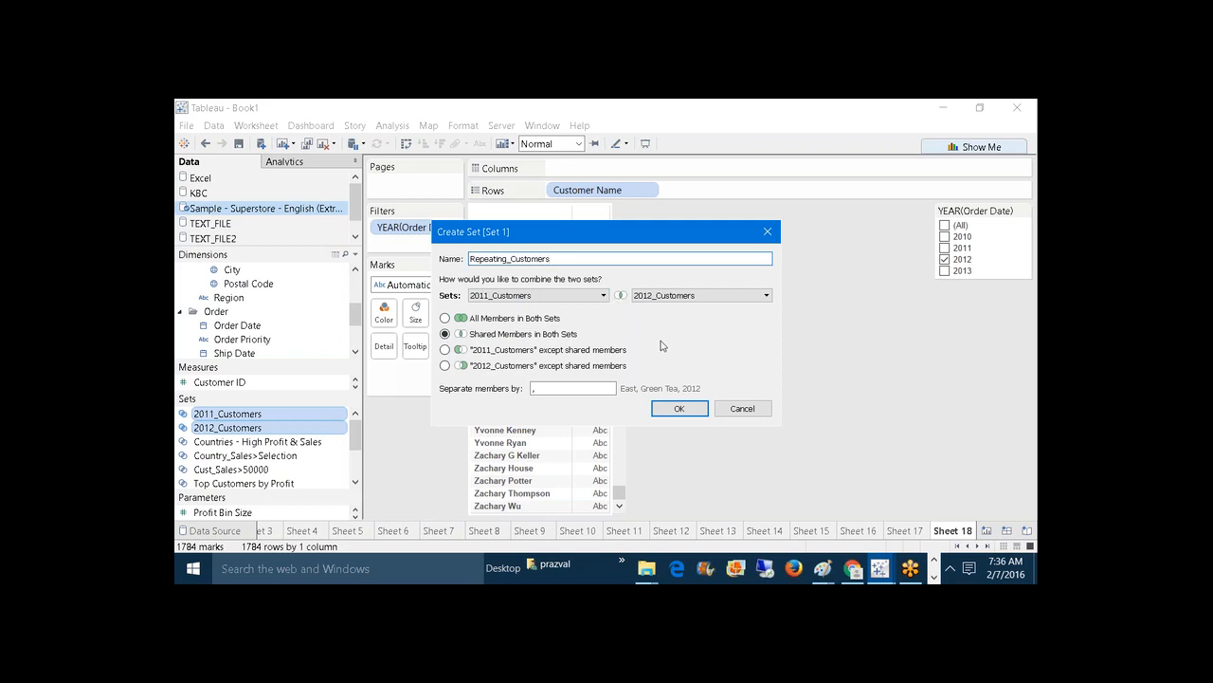
left_click(678, 406)
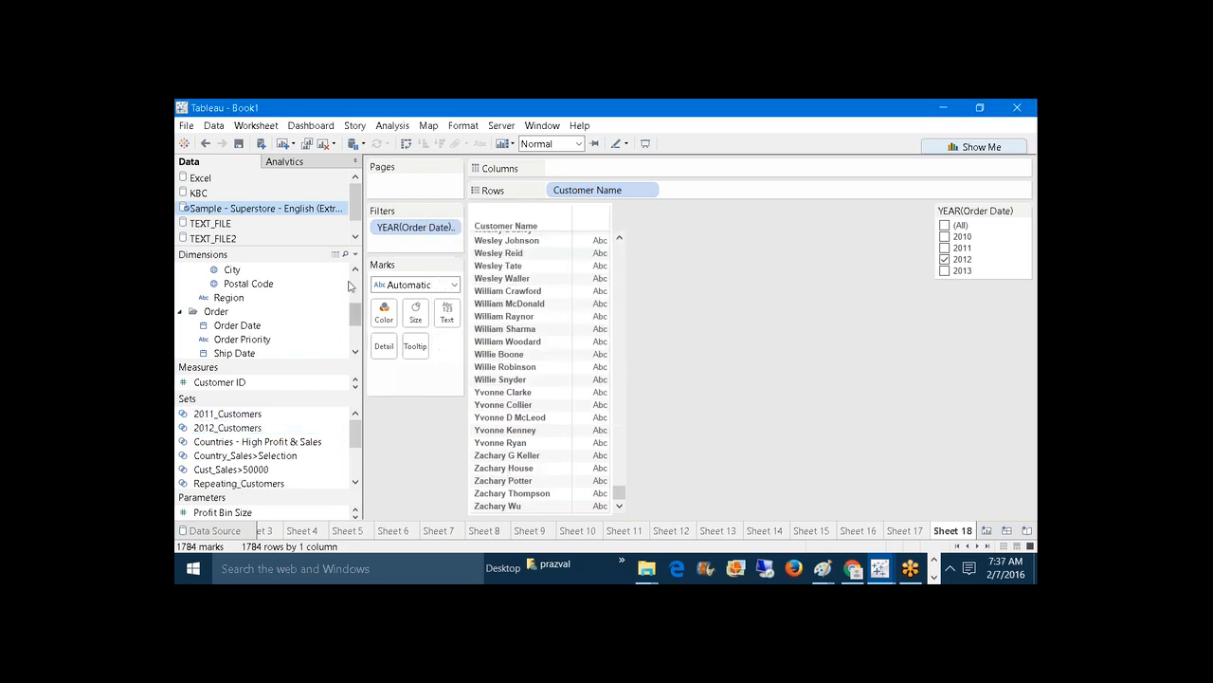
Step: Add a new worksheet, place the Repeating_Customers set on Rows, and inspect its In and Out members
left_click(283, 143)
mouse_move(265, 484)
left_mouse_down()
mouse_move(508, 512)
mouse_move(578, 192)
left_mouse_up()
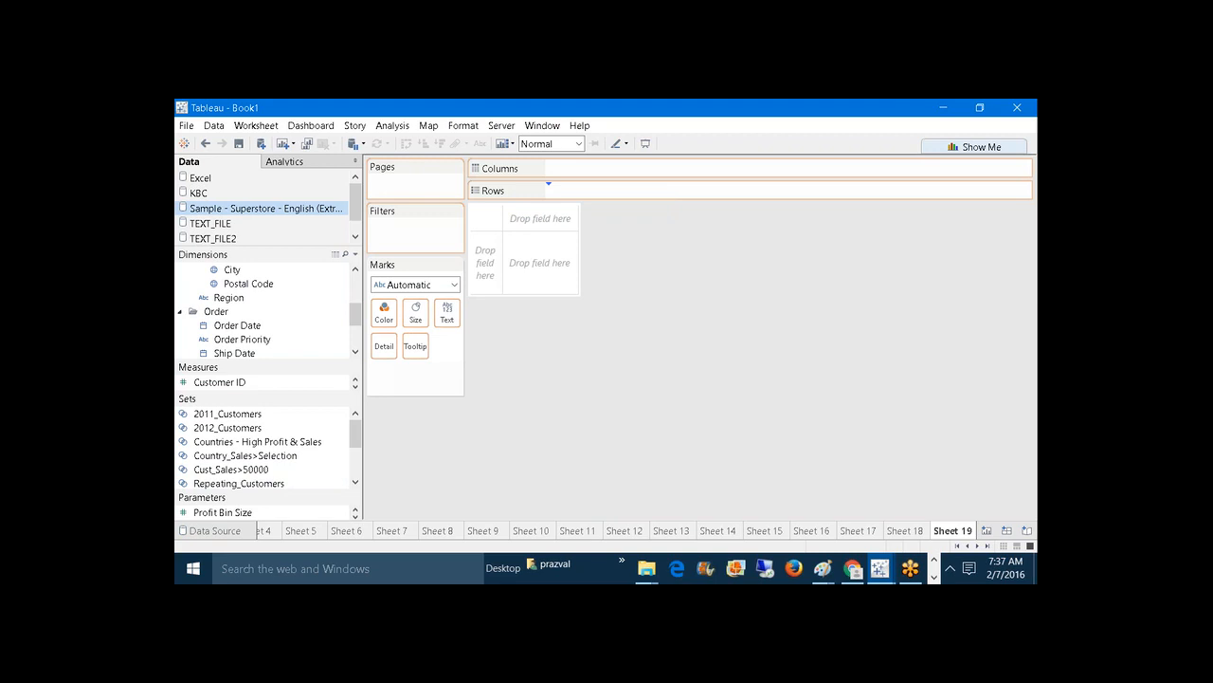
left_click_drag(578, 192, 576, 190)
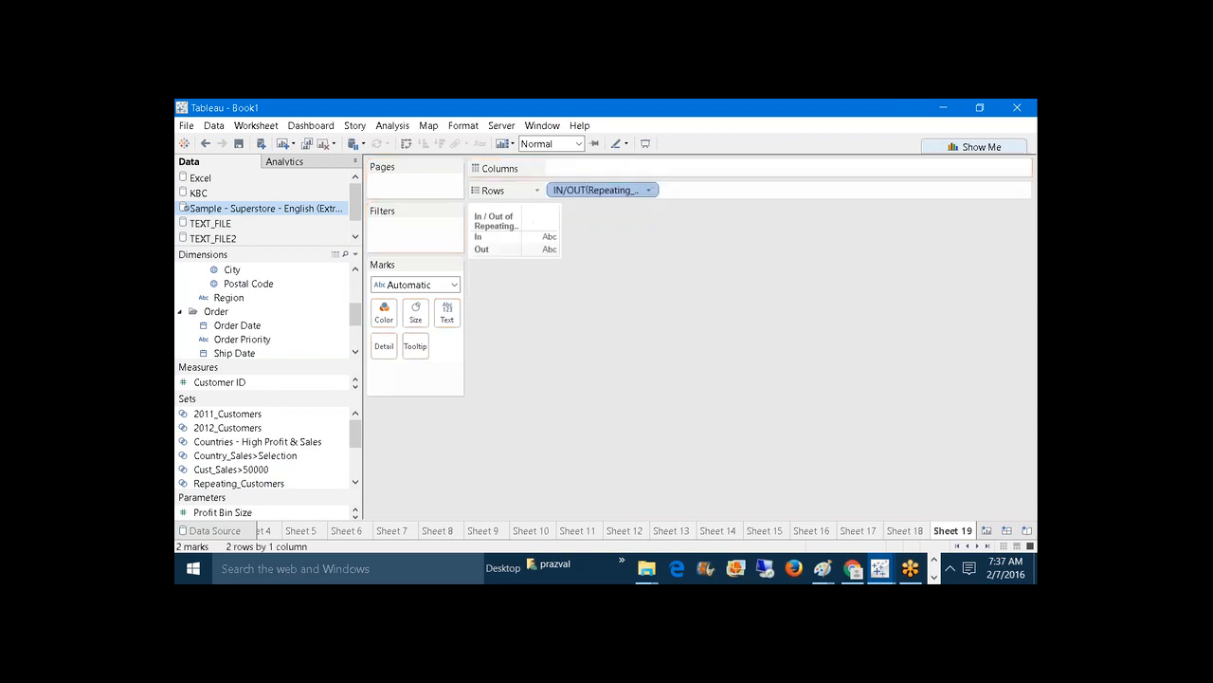
left_click(513, 238)
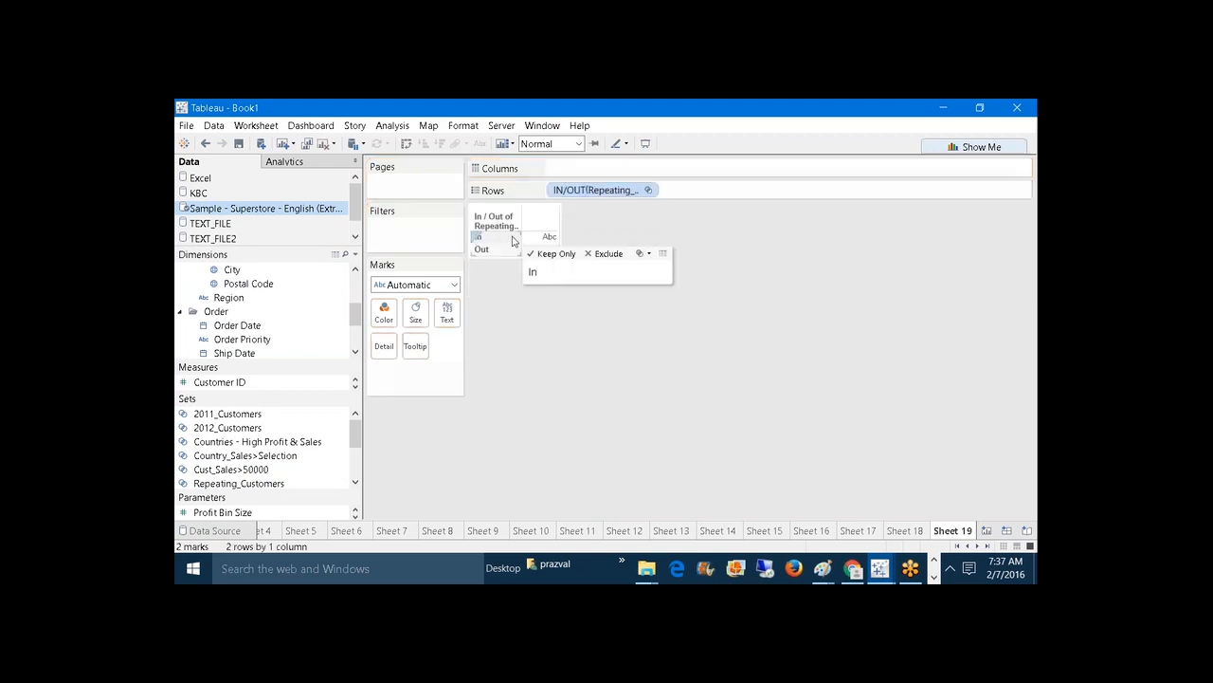
left_click(495, 249)
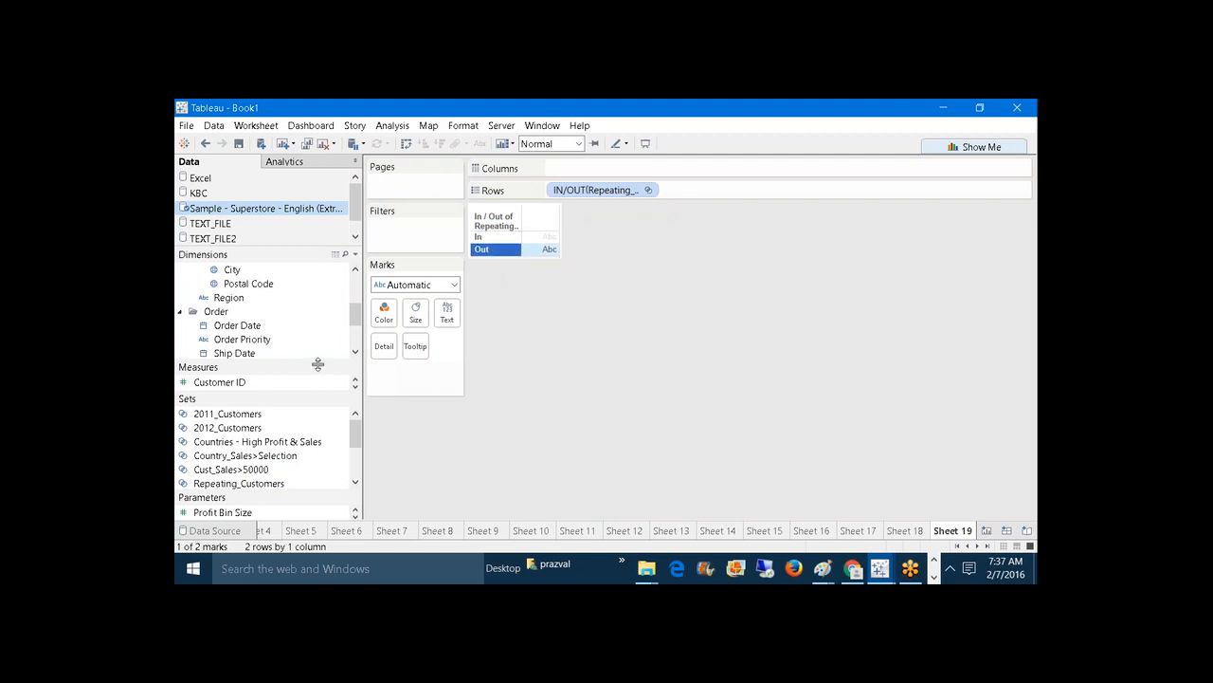
Step: Enlarge the Measures list, add Sales to Columns, and turn on mark labels for the bars
left_click_drag(314, 364, 302, 286)
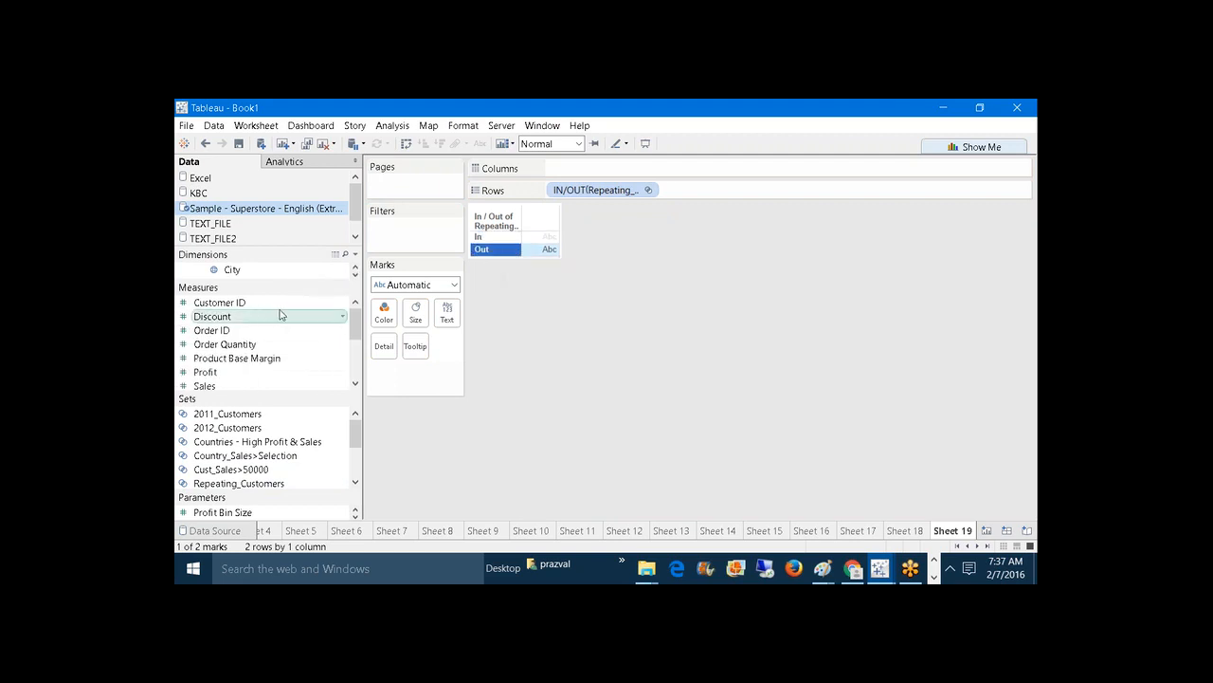
left_click_drag(354, 319, 351, 342)
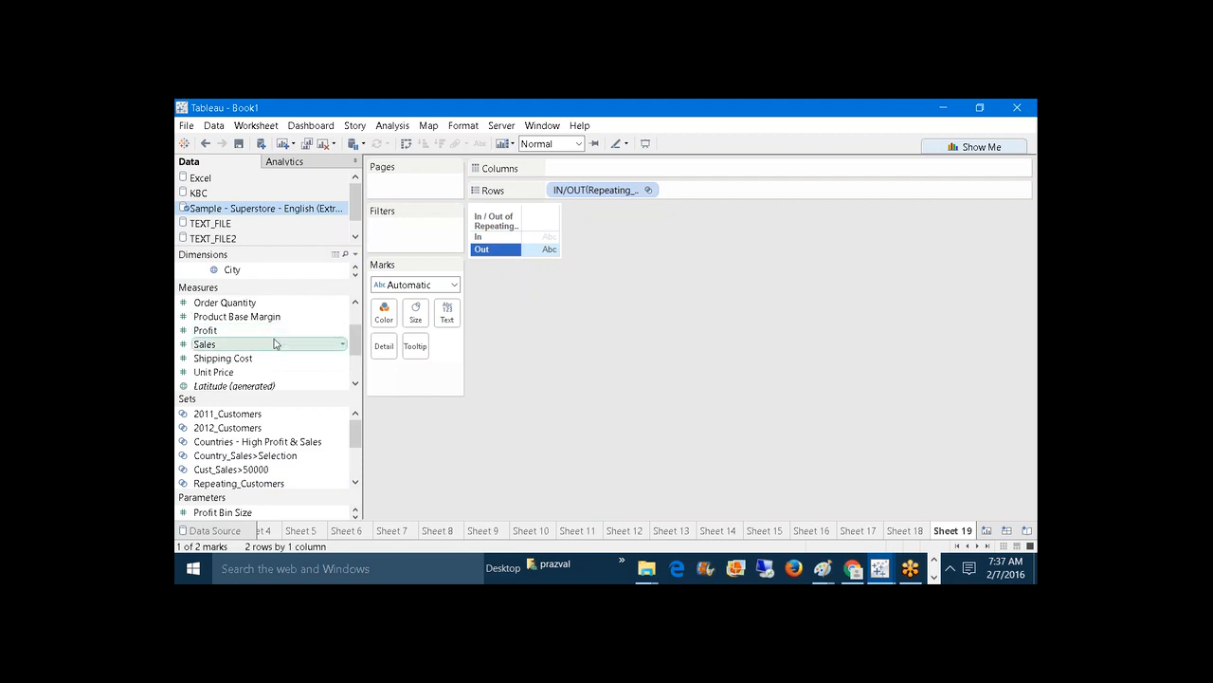
left_click_drag(274, 343, 569, 168)
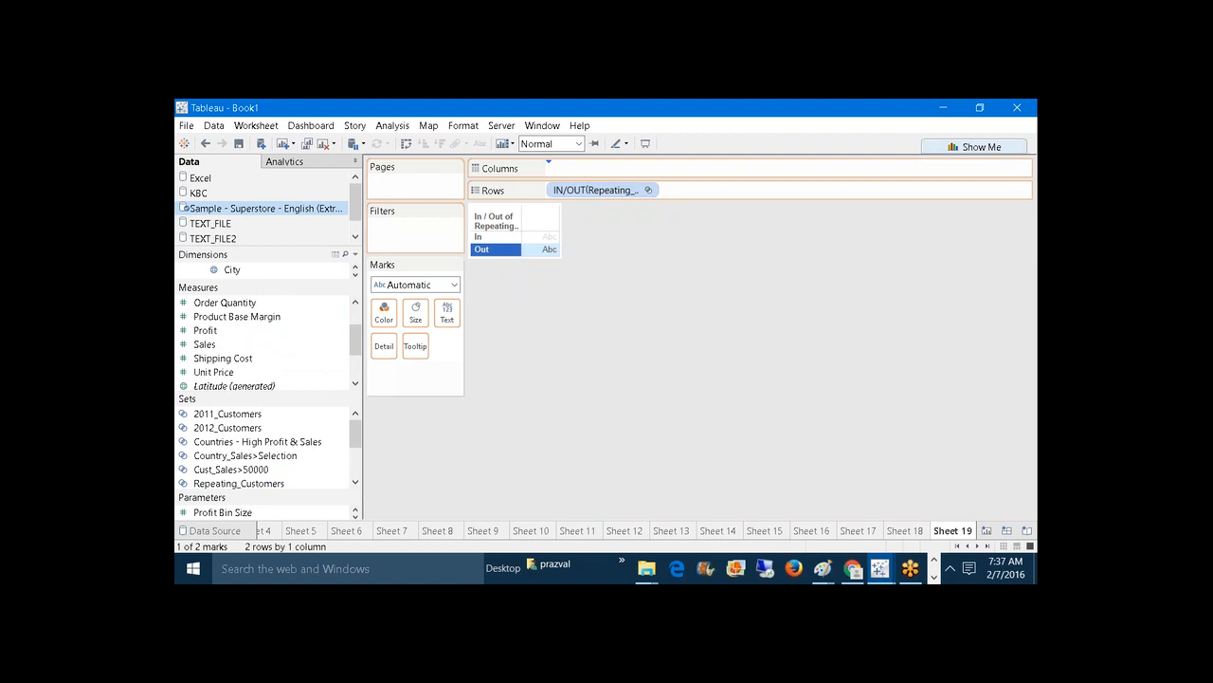
left_click_drag(569, 168, 568, 167)
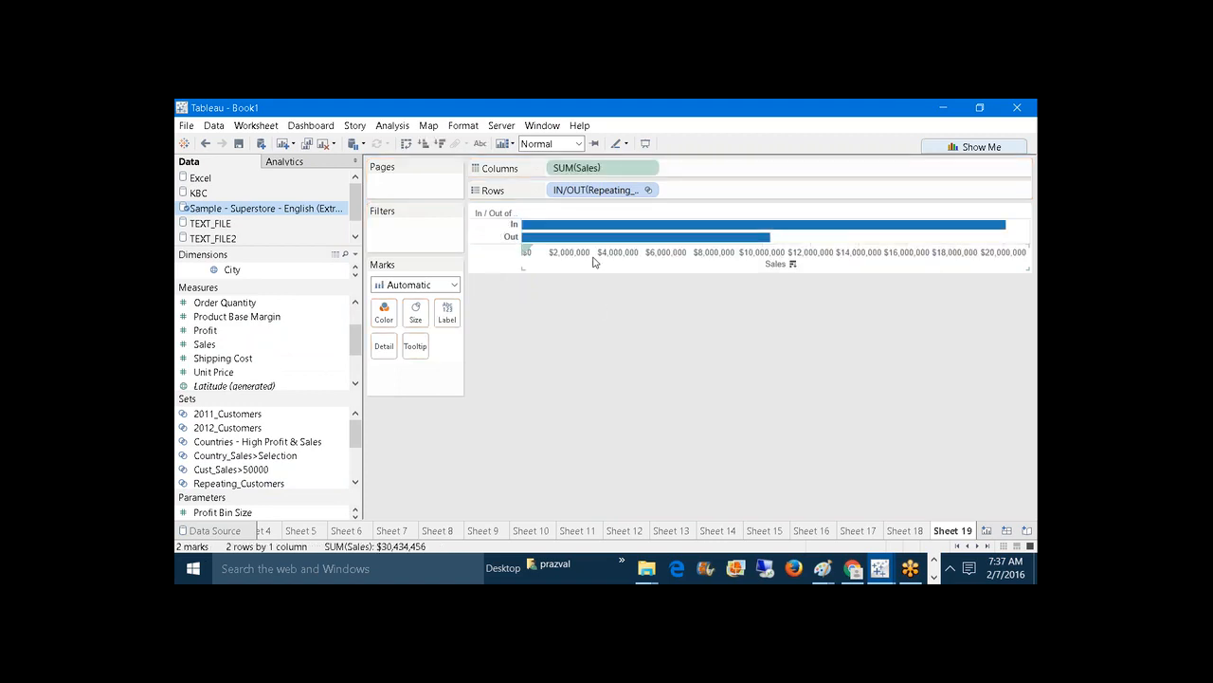
left_click(480, 144)
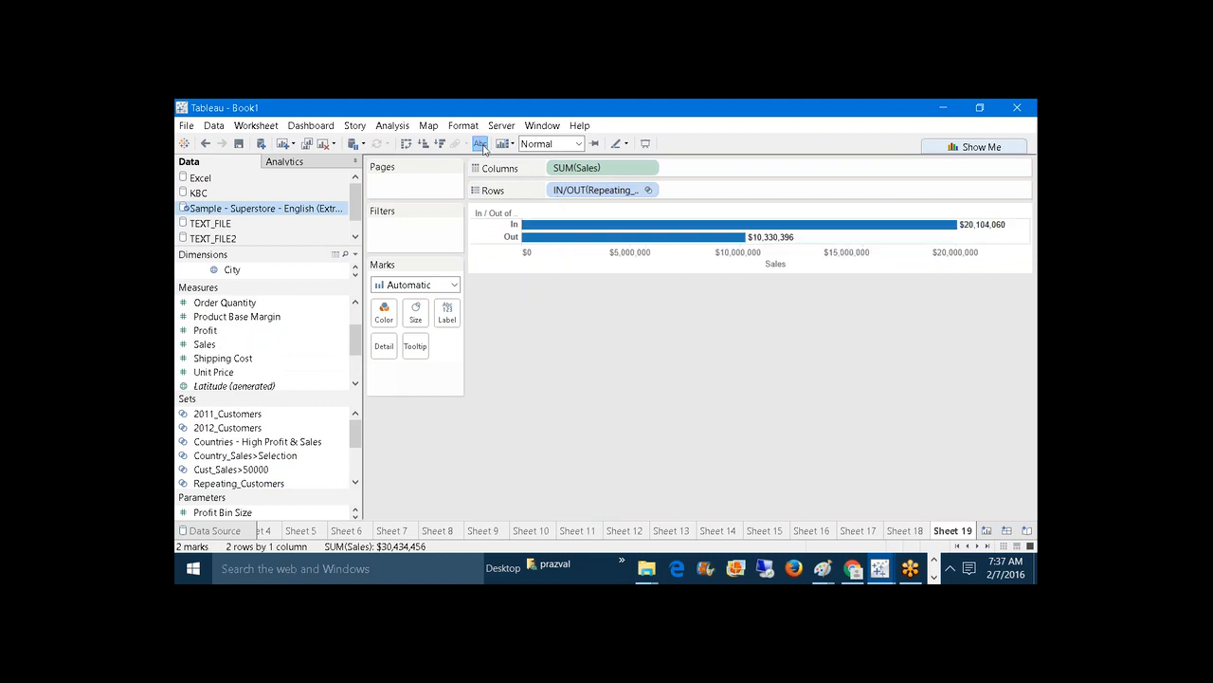
Step: Show the sales of In and Out customers as a percentage of the table
mouse_move(978, 233)
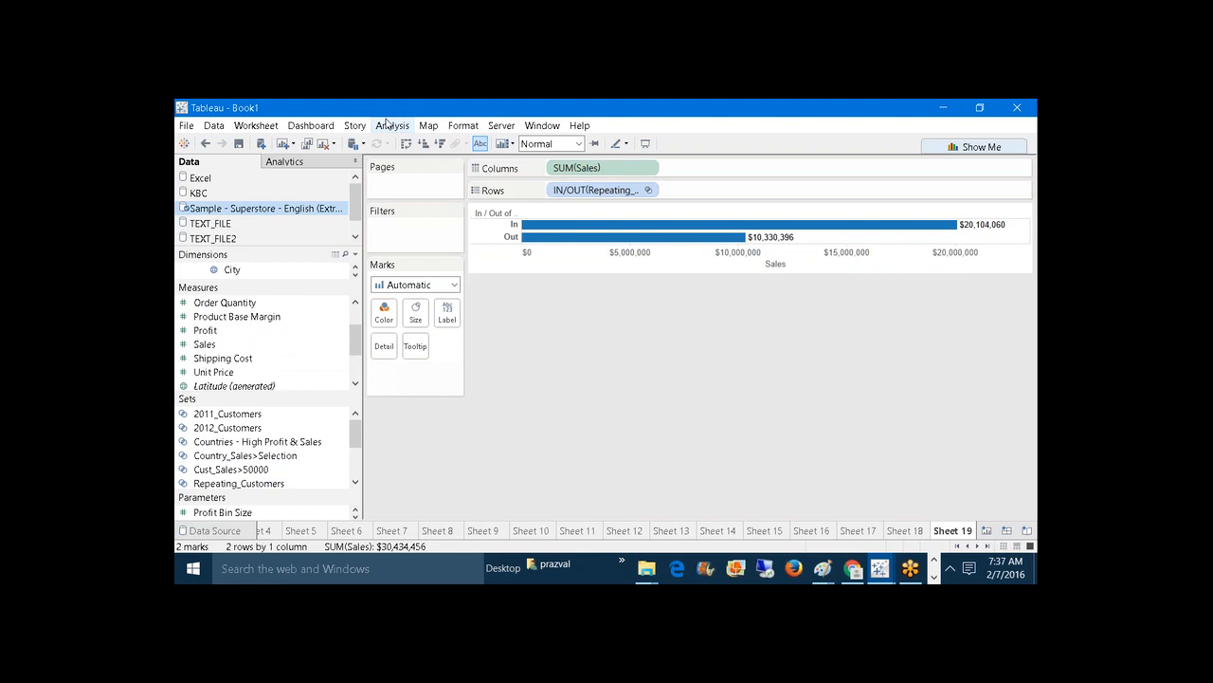
left_click(389, 125)
mouse_move(484, 228)
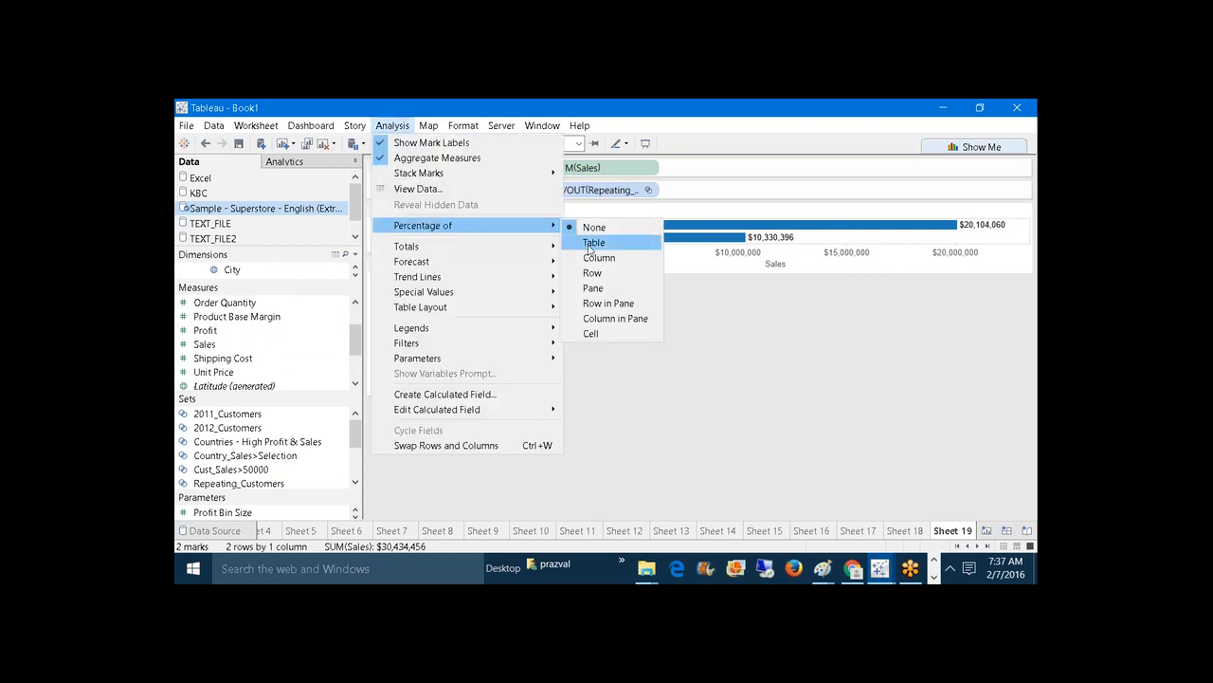
left_click(594, 243)
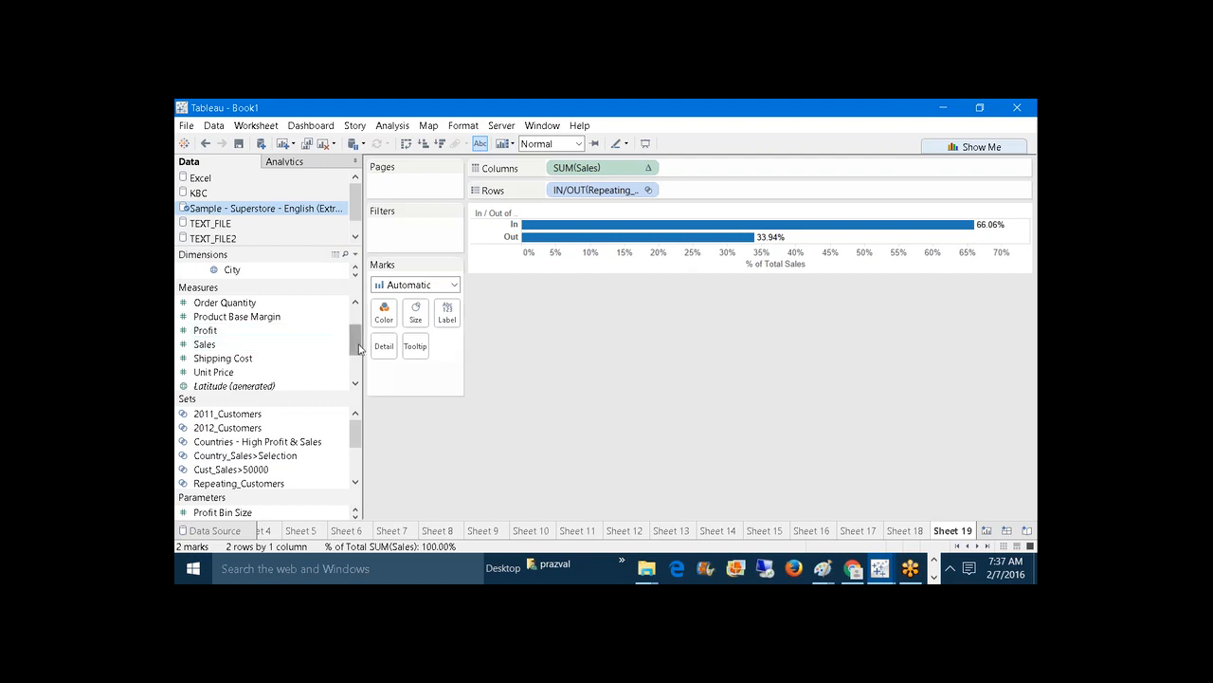
Step: Add Customer ID to Columns after Sales, aggregate it as Count (Distinct), and inspect the In bar for customers
left_click_drag(359, 349, 360, 332)
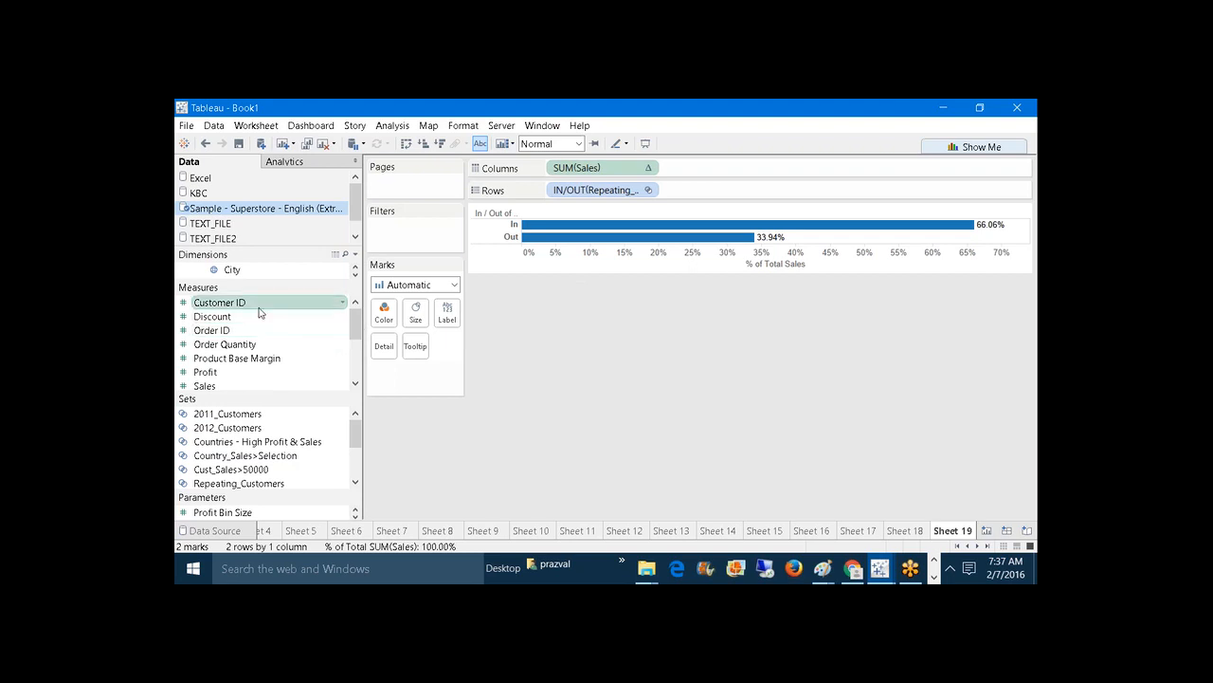
mouse_move(260, 313)
left_mouse_down()
mouse_move(702, 171)
mouse_move(664, 168)
left_mouse_up()
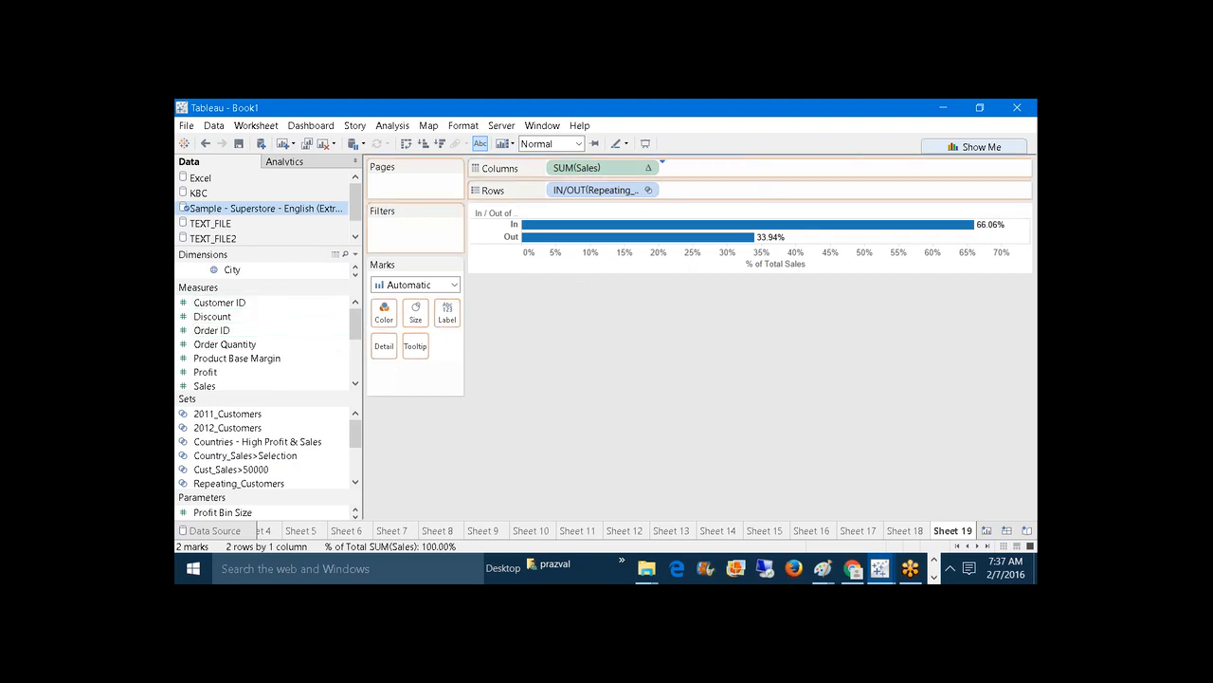
left_click_drag(664, 167, 669, 169)
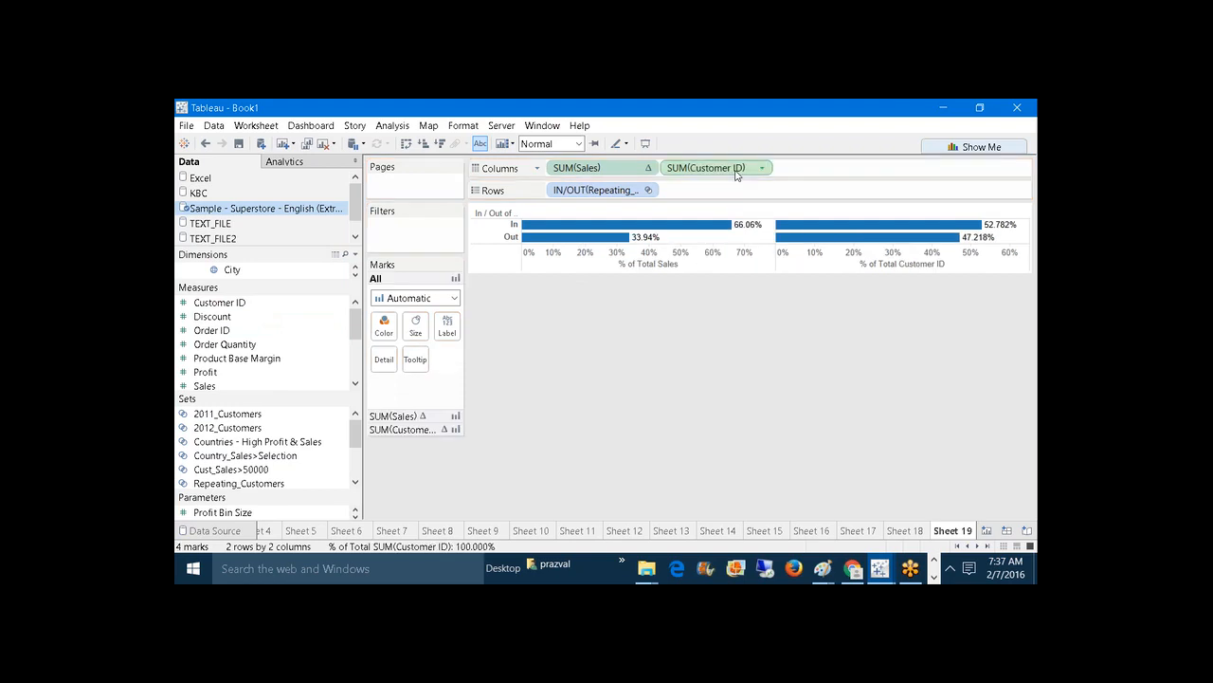
right_click(736, 173)
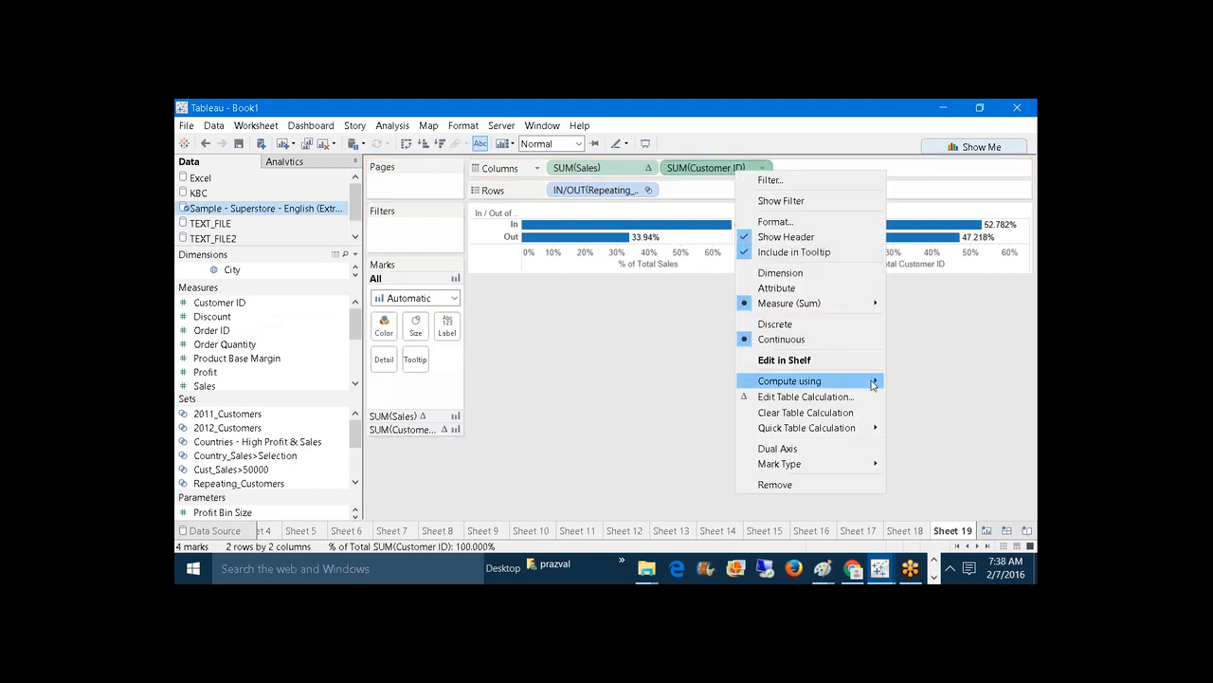
mouse_move(870, 305)
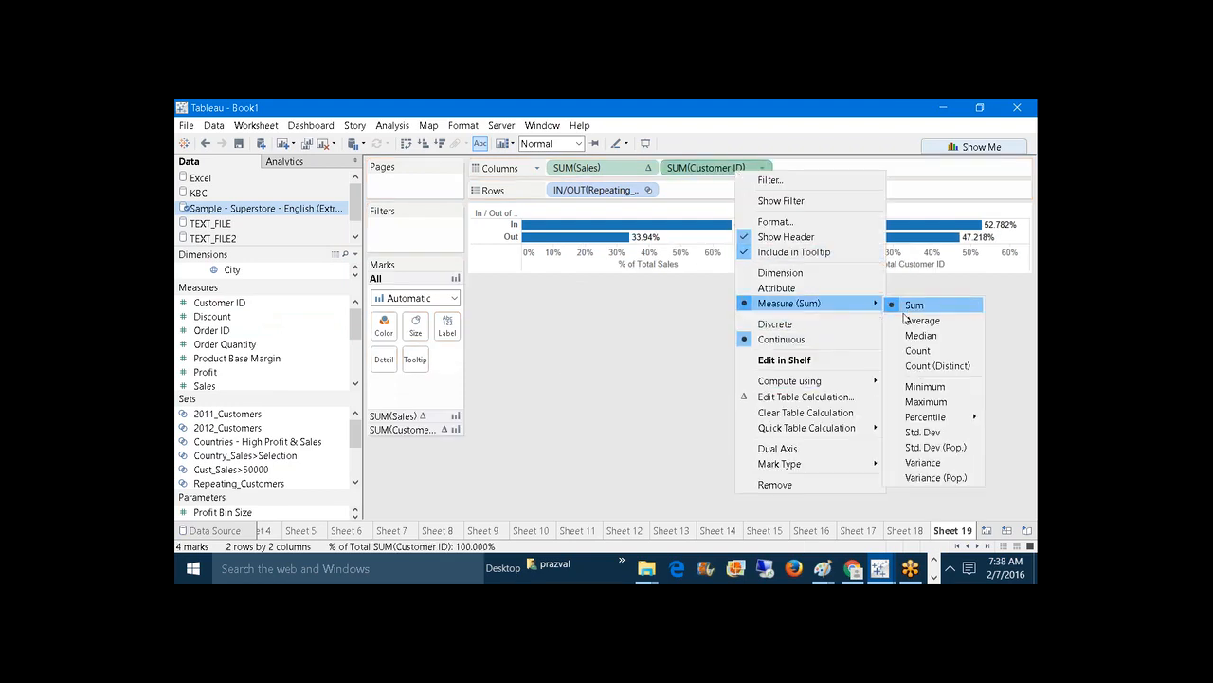
left_click(916, 366)
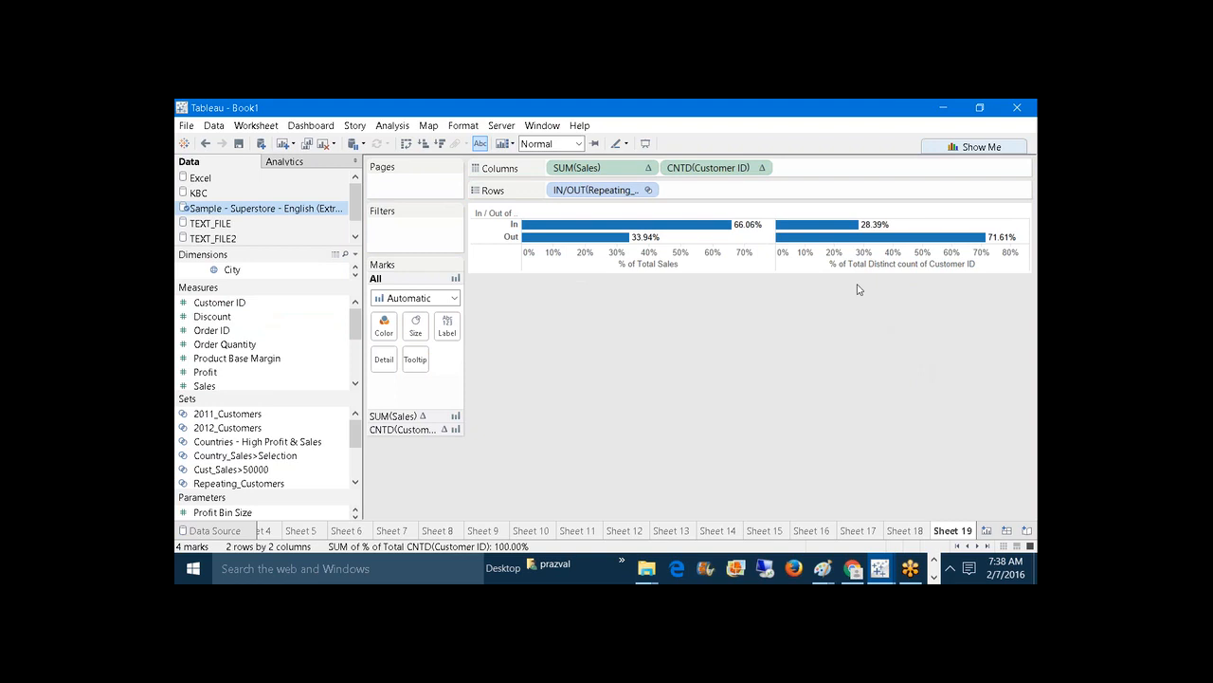
mouse_move(827, 231)
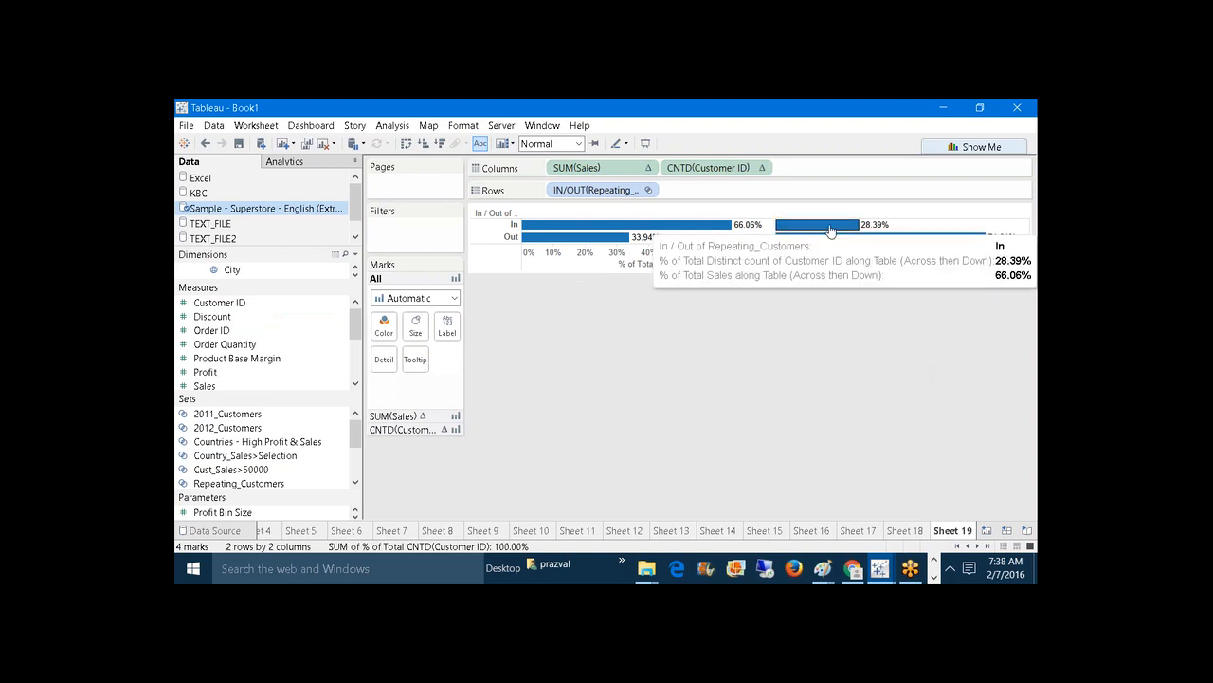
left_click(827, 230)
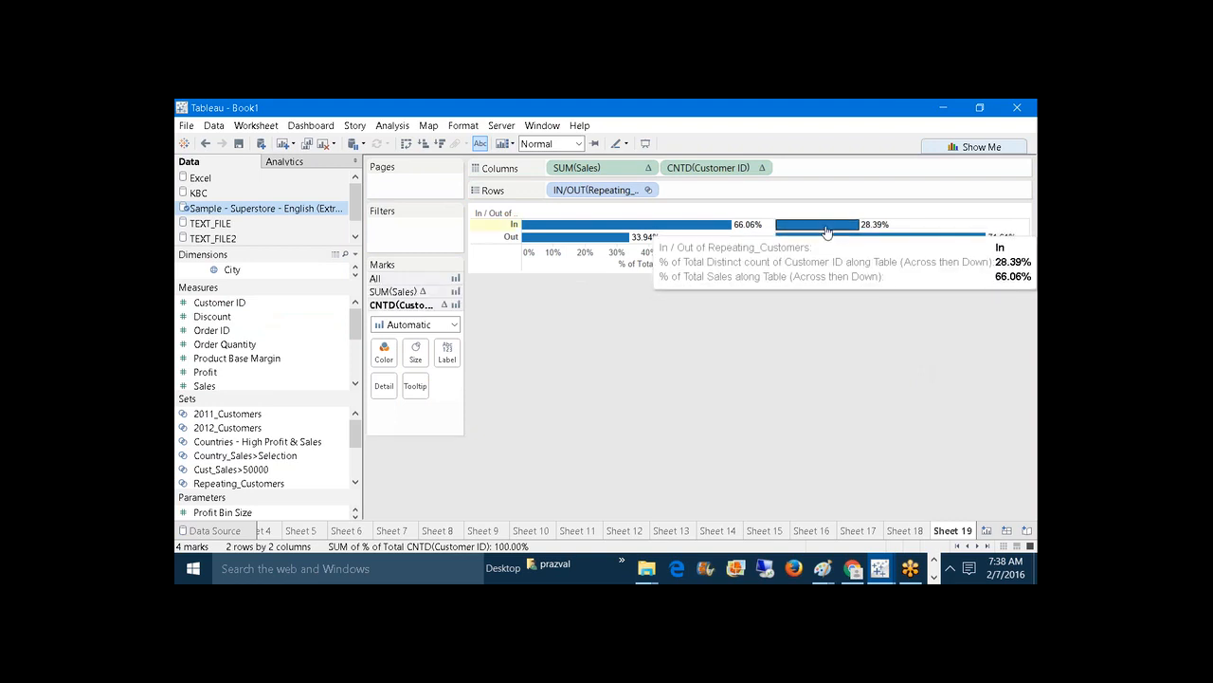
left_click(649, 373)
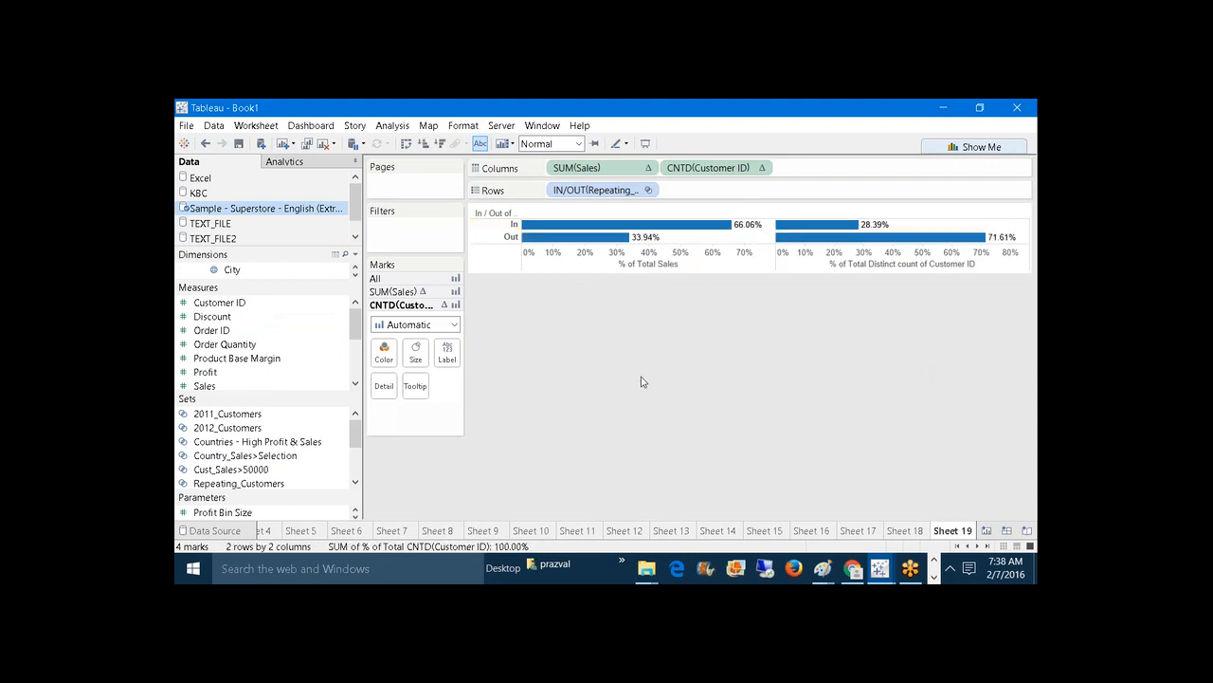
mouse_move(804, 241)
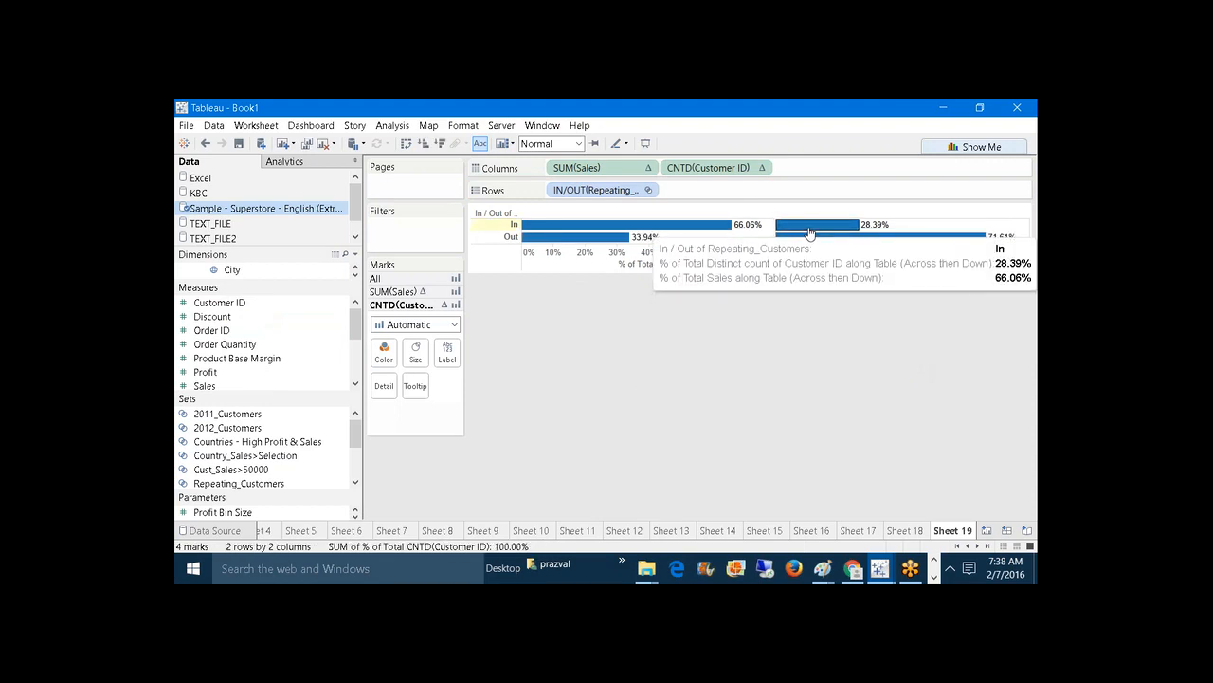
left_click(808, 231)
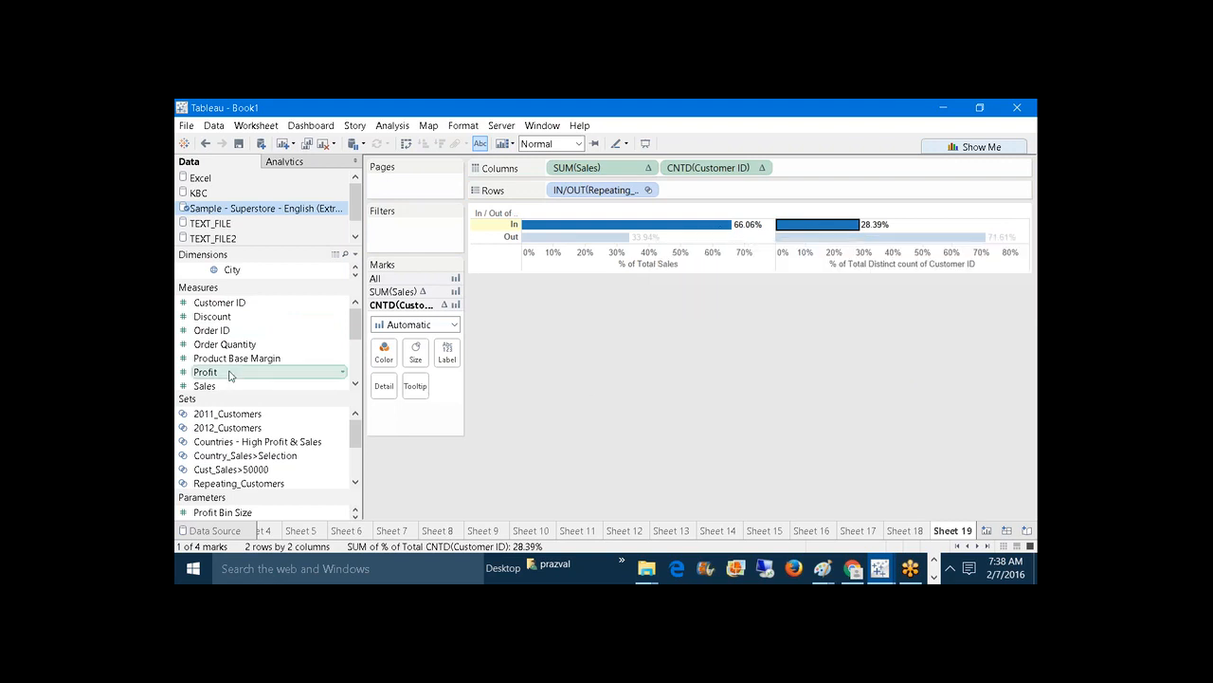
Step: Add Profit to Columns between Sales and Customer ID, and inspect the In bar for profit
mouse_move(205, 372)
left_mouse_down()
mouse_move(569, 390)
mouse_move(654, 237)
mouse_move(661, 168)
left_mouse_up()
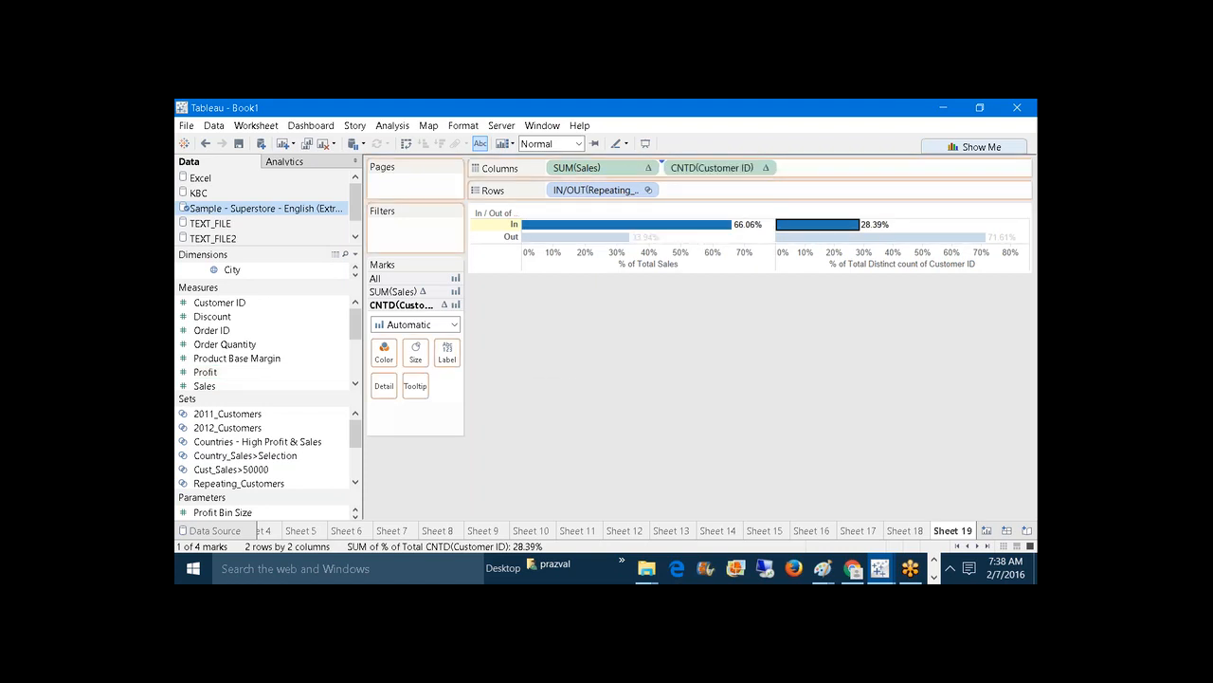
left_click_drag(660, 168, 661, 168)
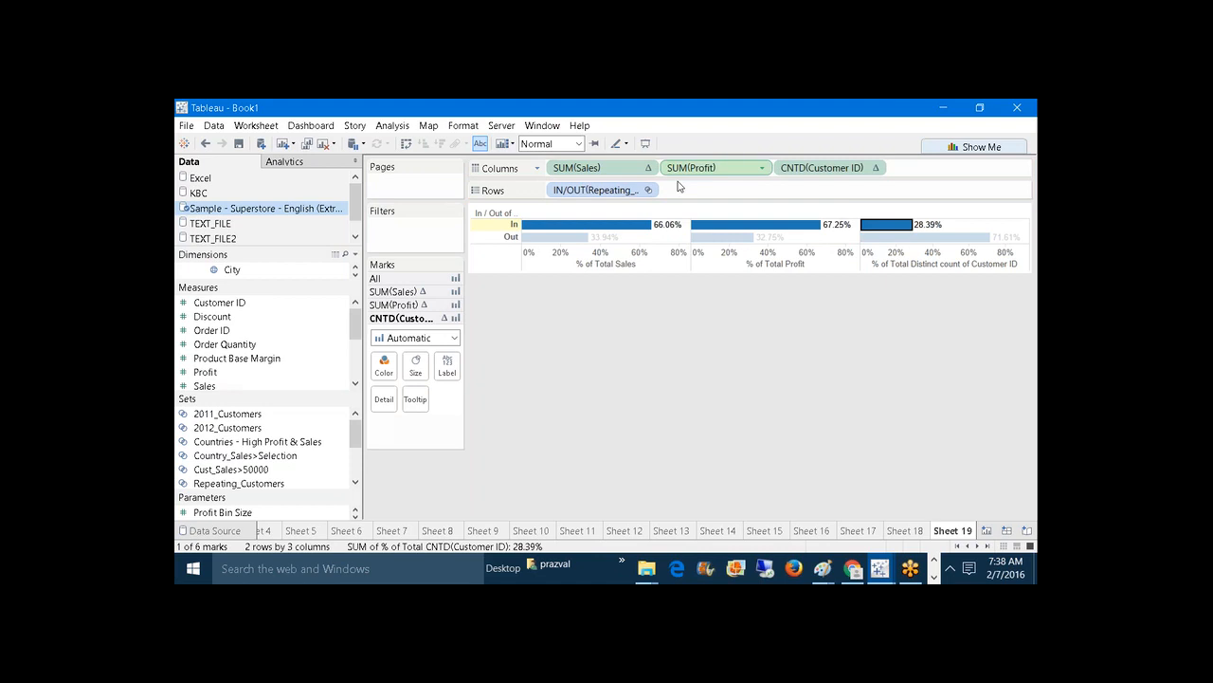
left_click(785, 232)
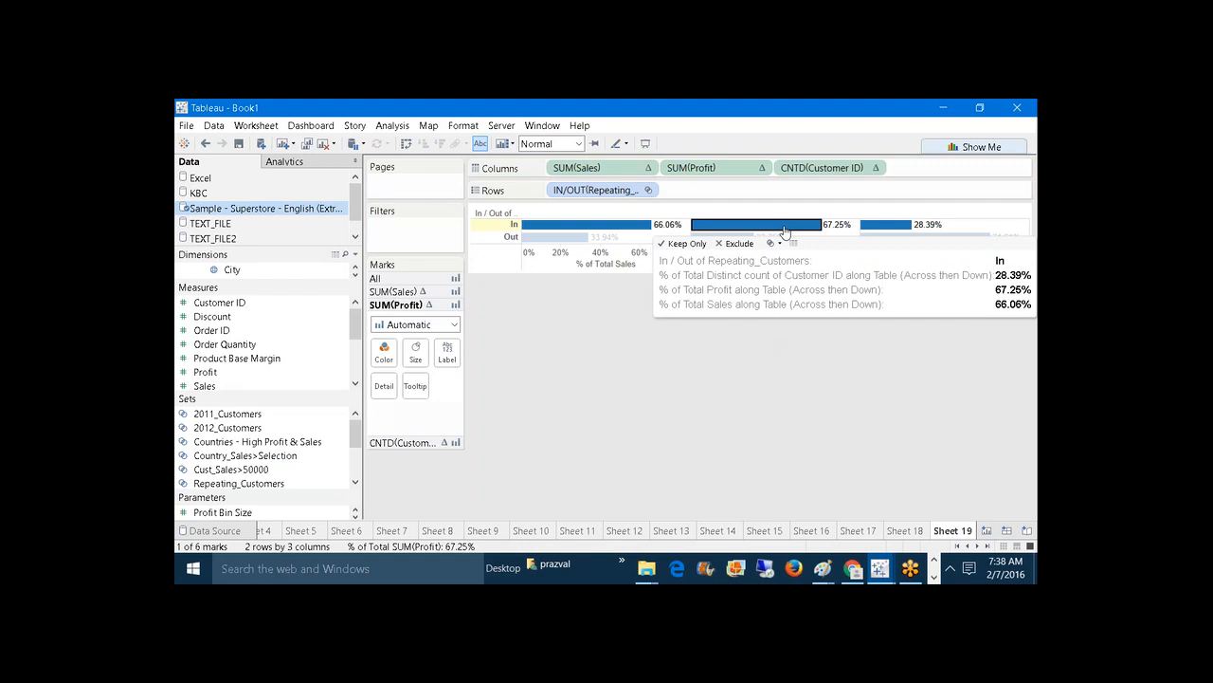
left_click(787, 360)
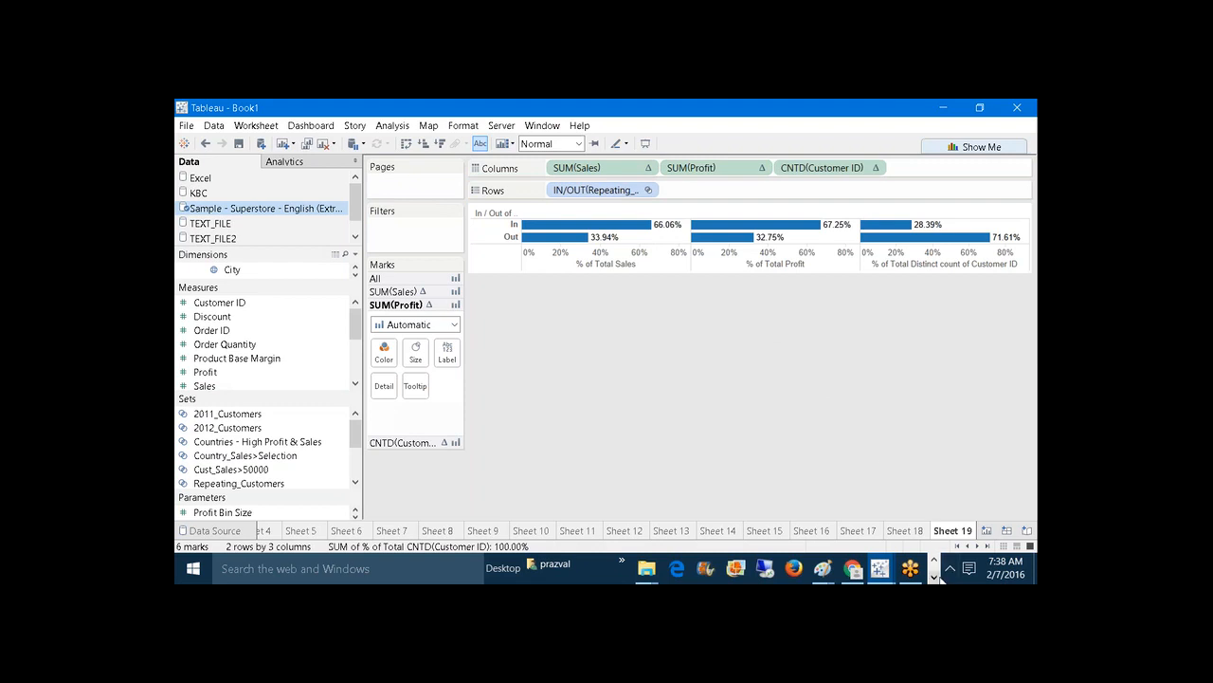
Step: Switch to the Notepad task notes and append a "Task6:-" heading followed by the line "Top 10 customers in sales,profits"
left_click(936, 577)
mouse_move(661, 569)
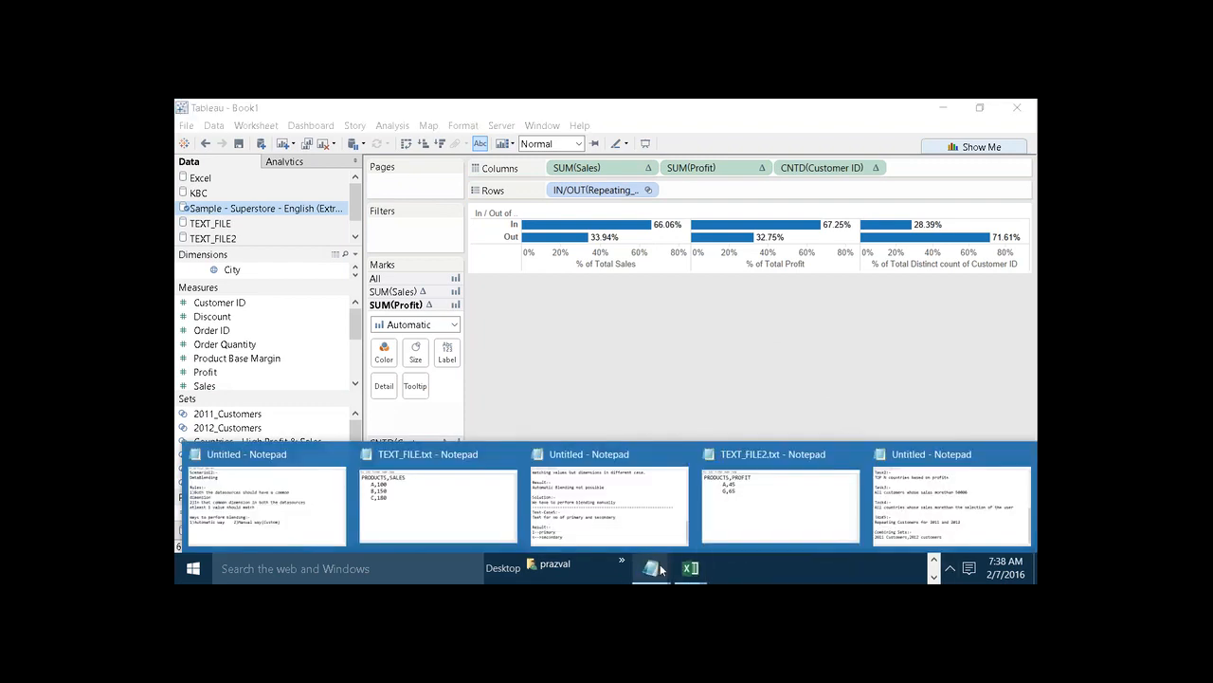
left_click(907, 536)
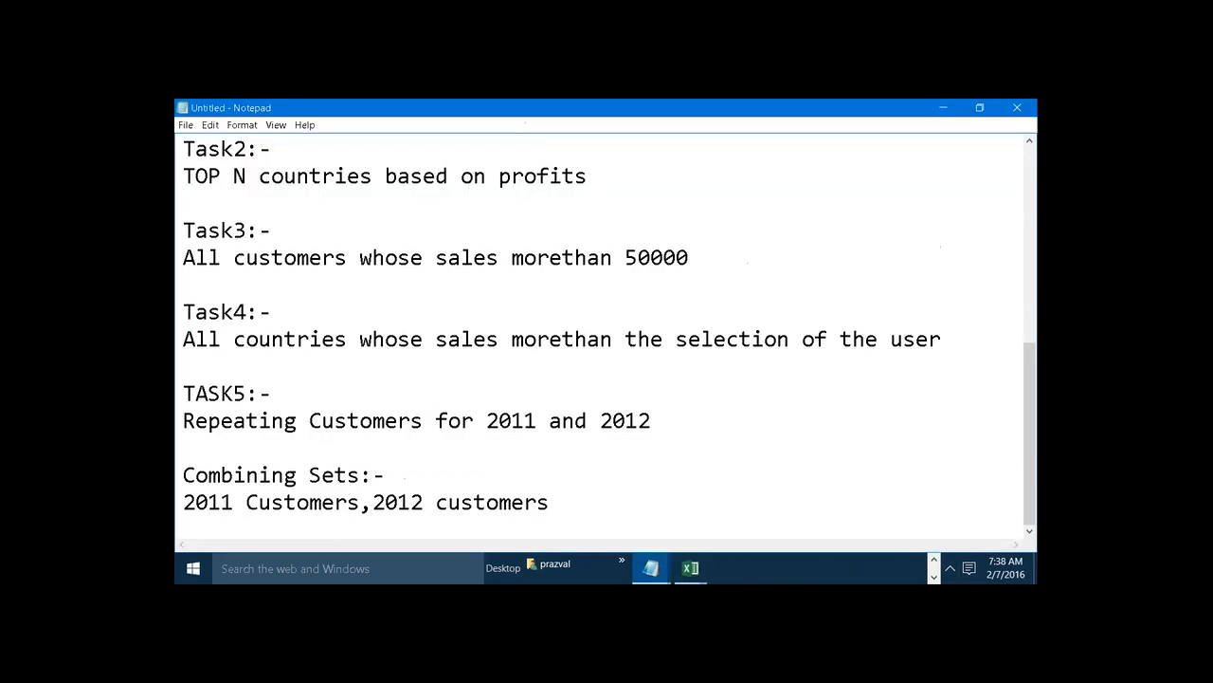
key("Return")
key("Return")
type("Tas")
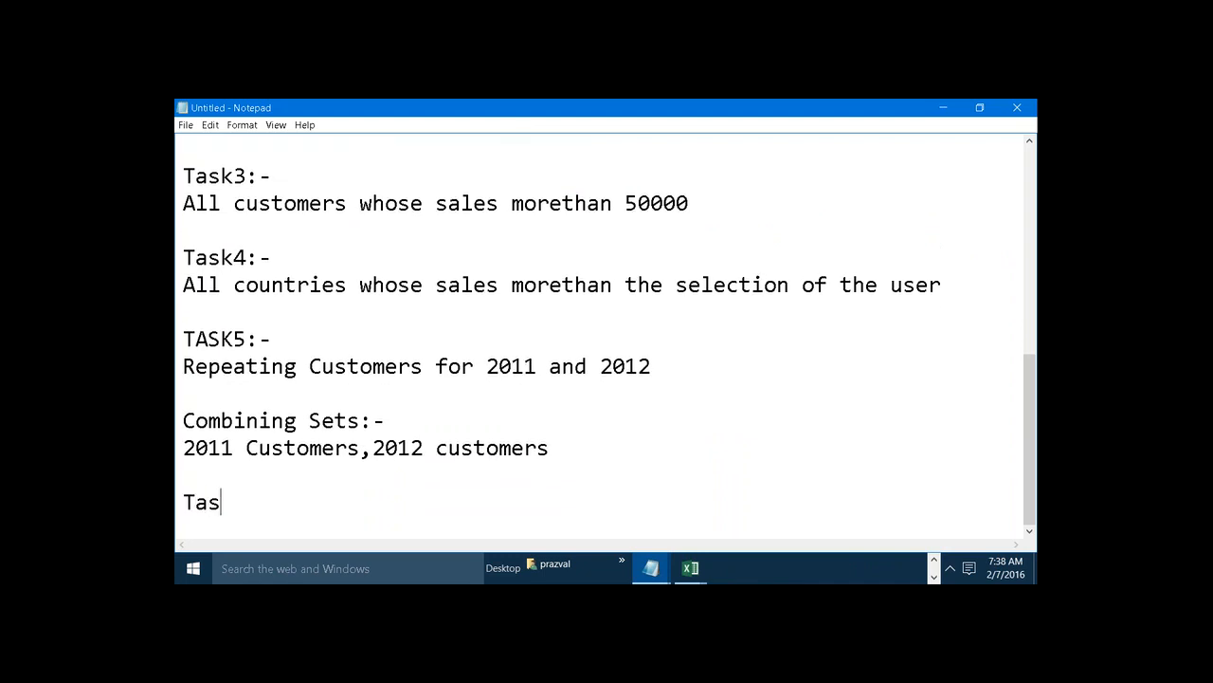
type("k6:-")
key("Return")
type("Top")
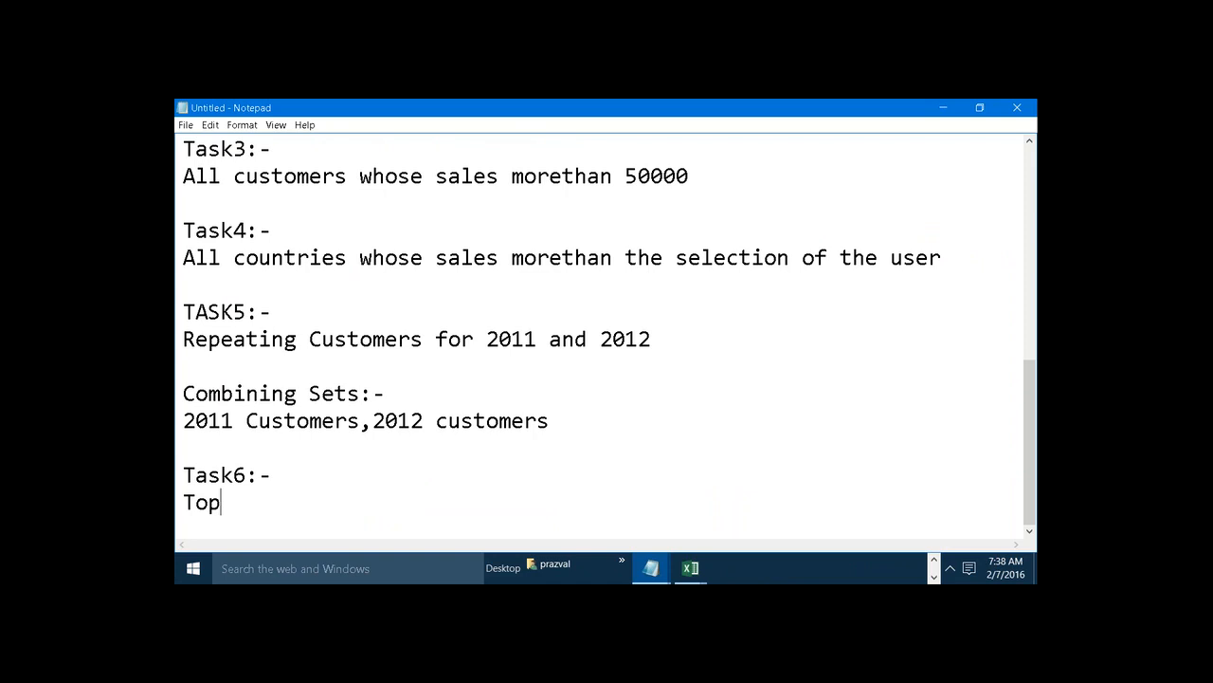
type(" 10 c")
key("BackSpace")
type("customers ")
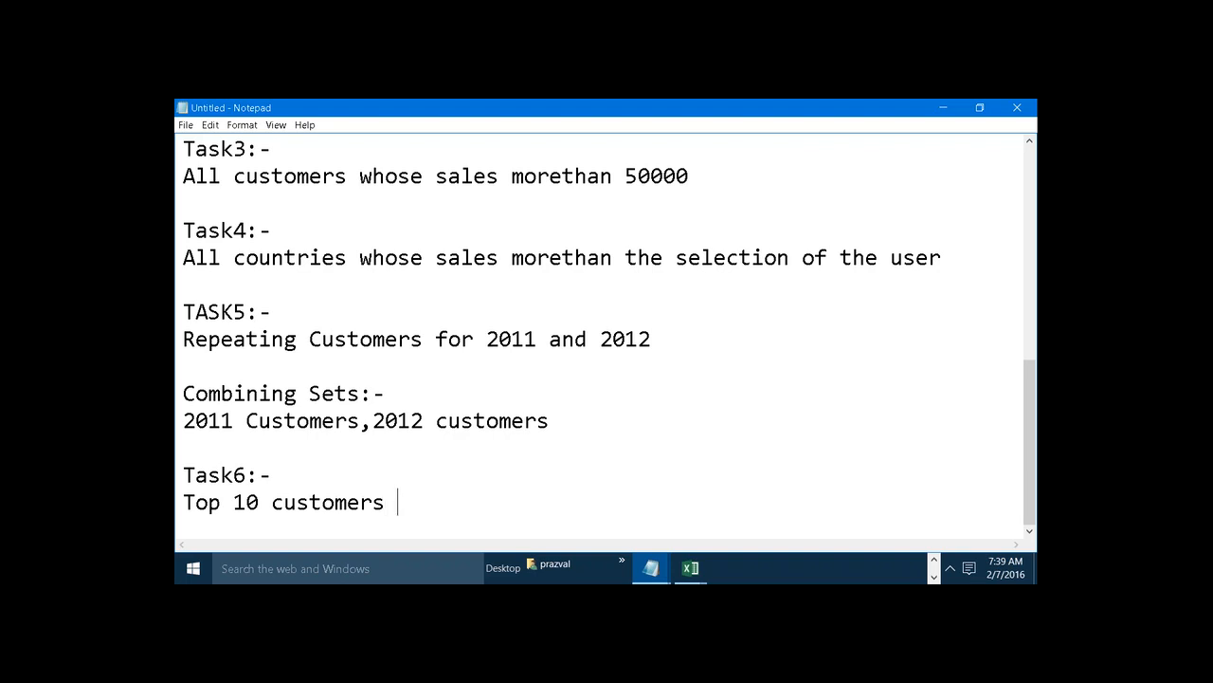
type("in sales")
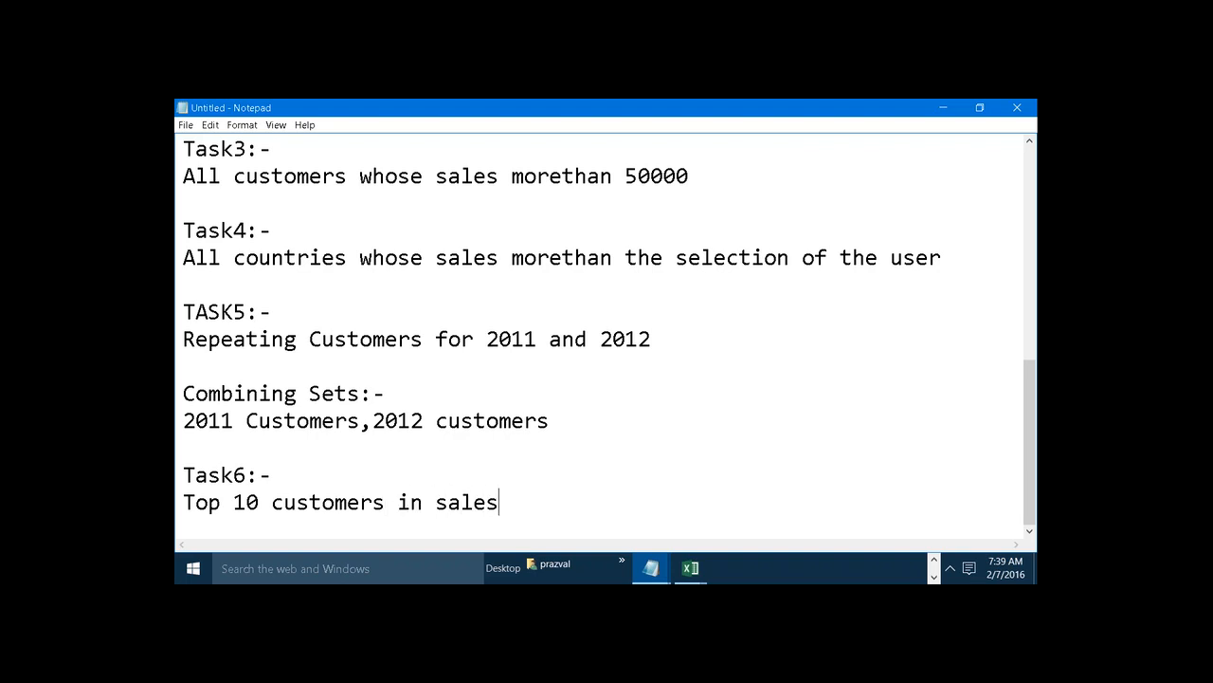
type(",profits")
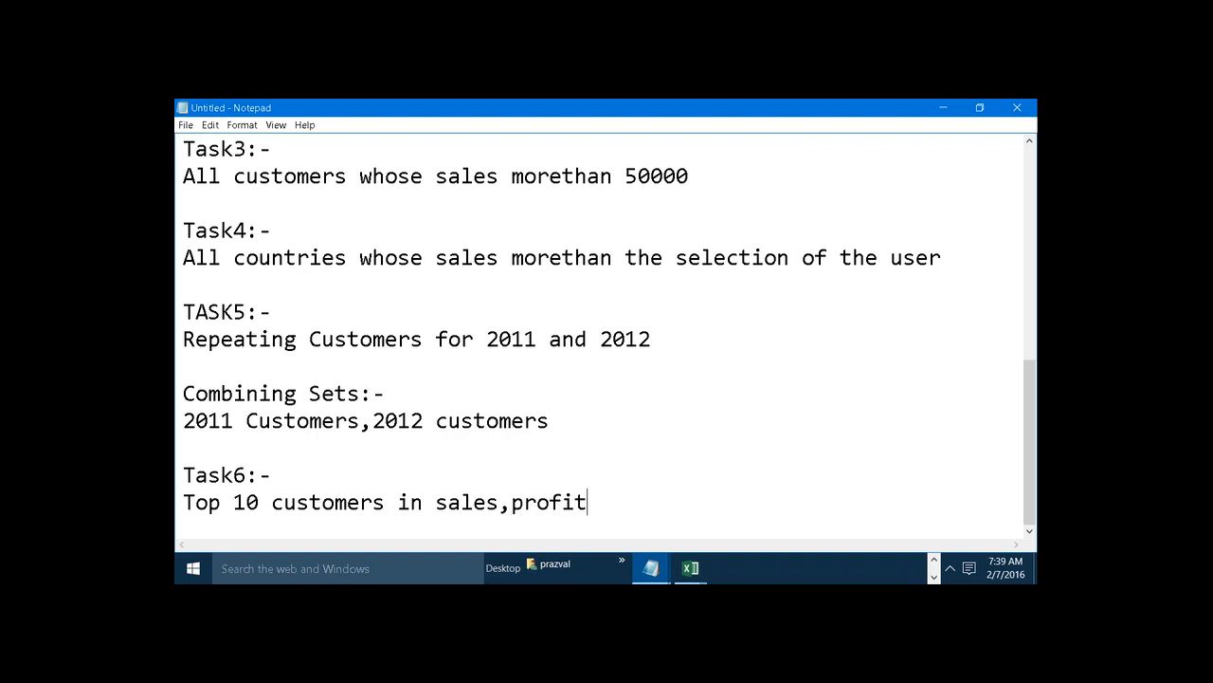
Step: List the cases under Task6 on one indented line: "1)common in top10 2)all customers 3)only sales 4)only profits"
key("Return")
type("1")
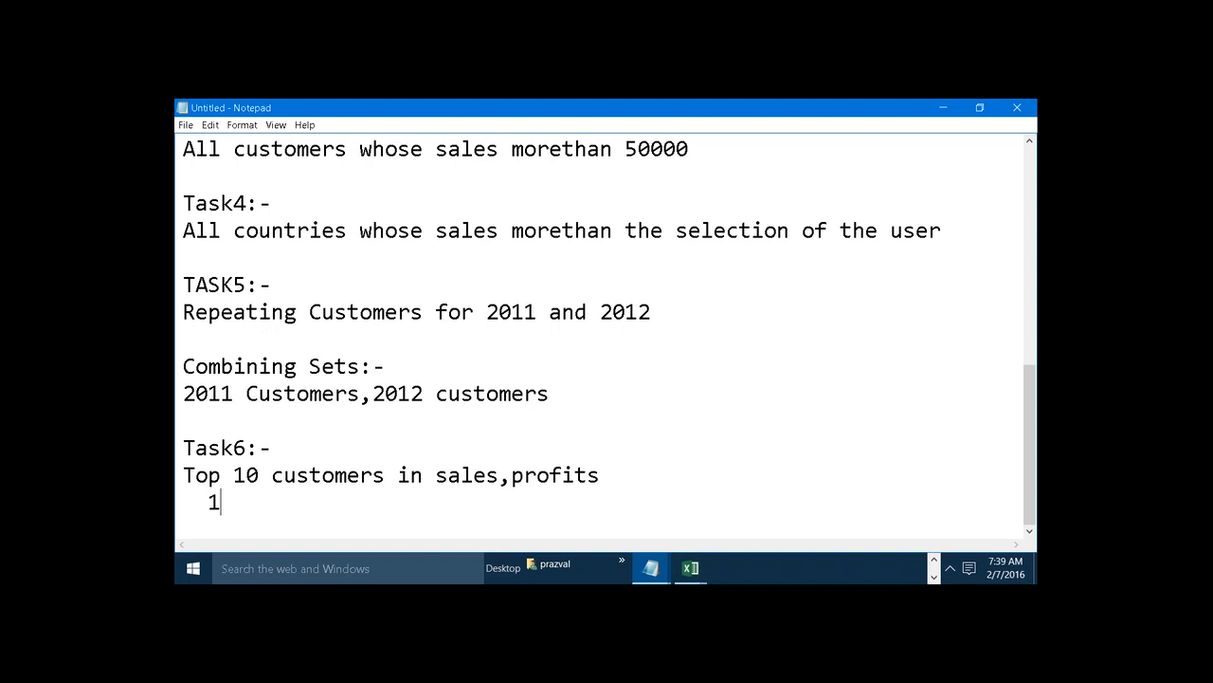
type(")common  ")
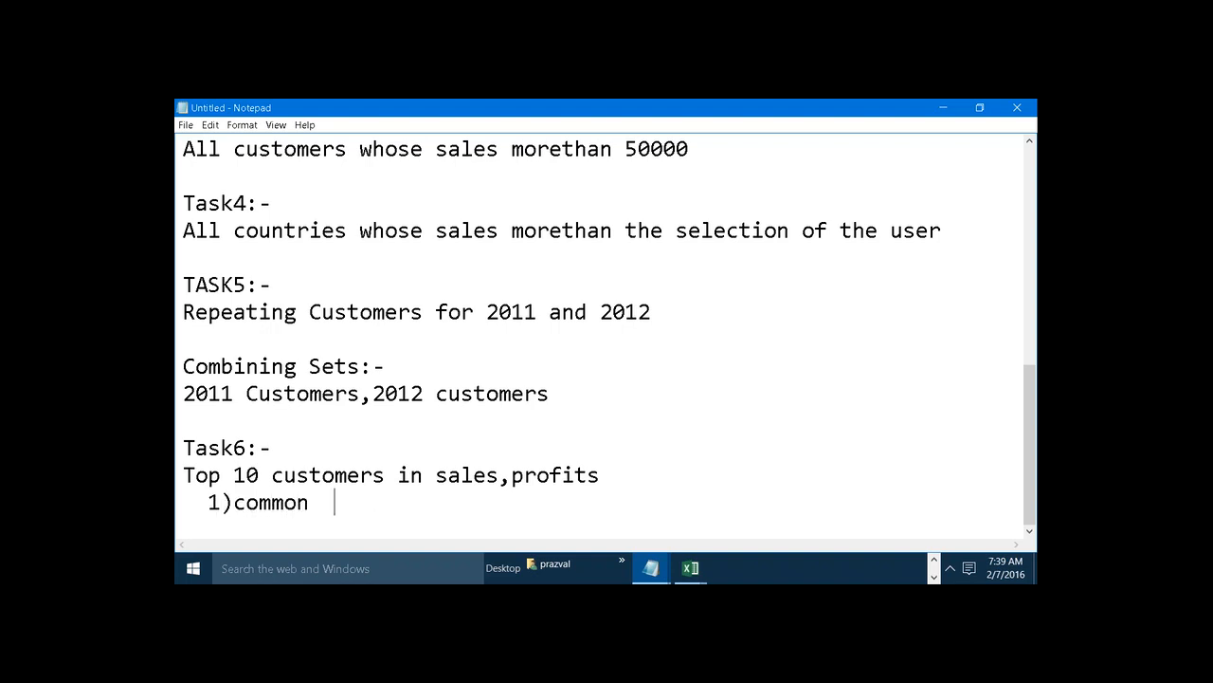
type("in top10")
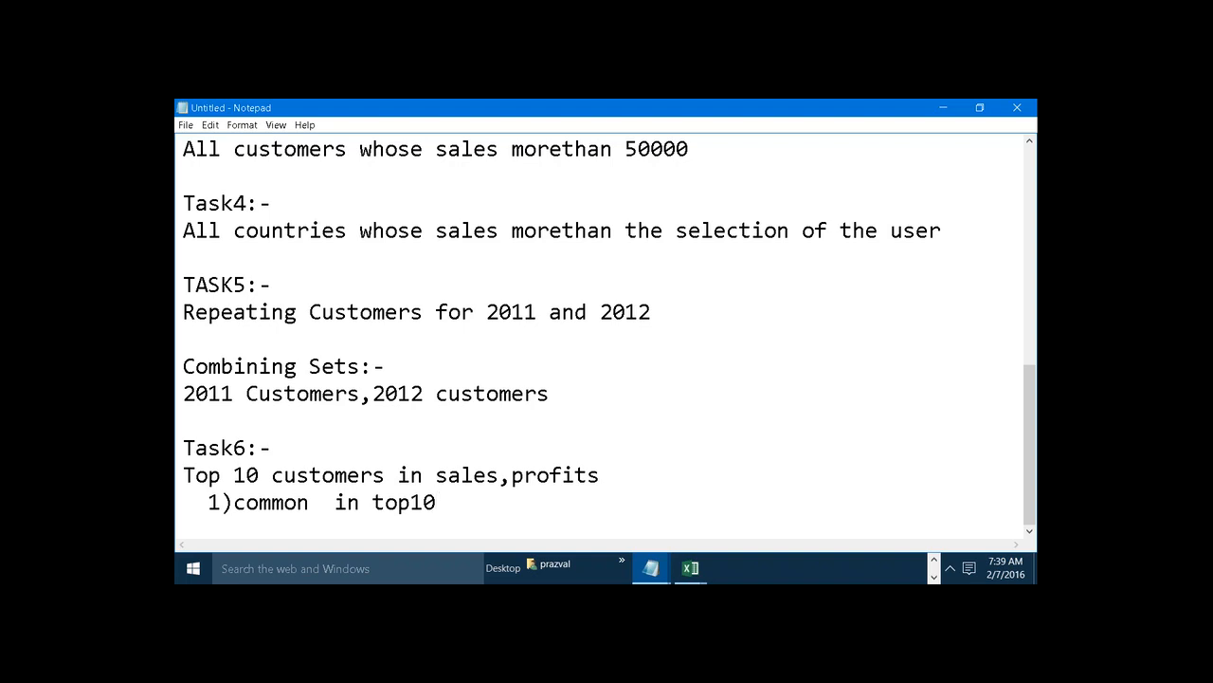
type("2)all customers")
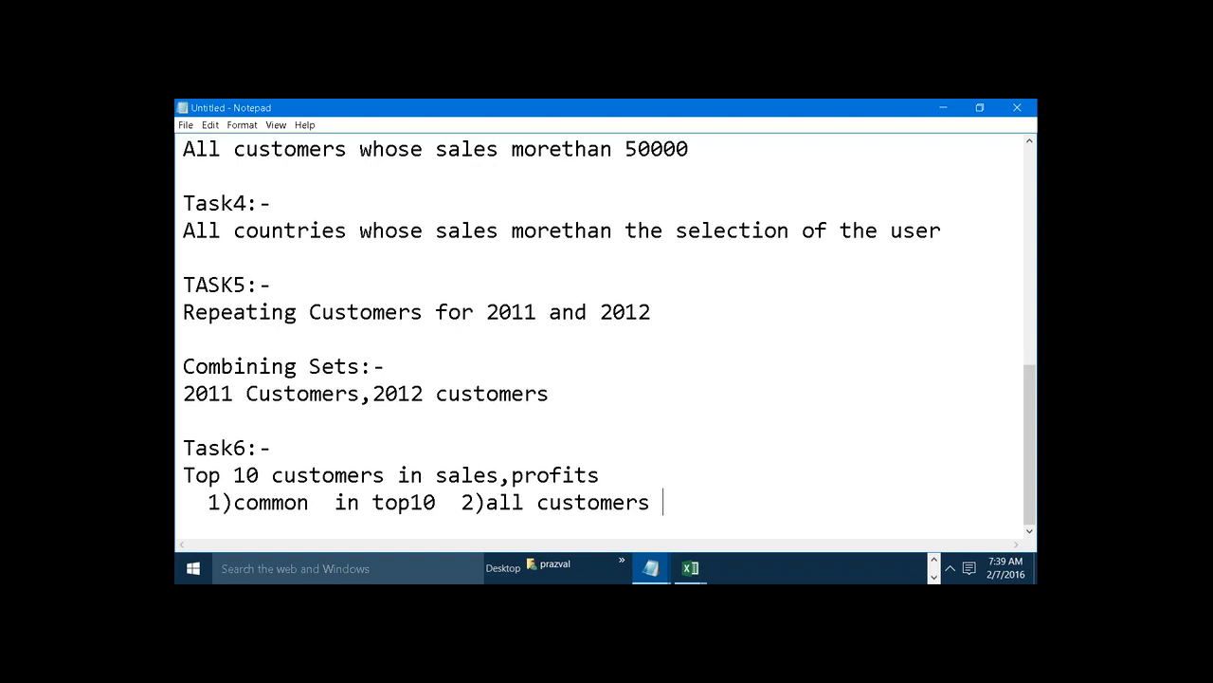
type(" 3)only sales  ")
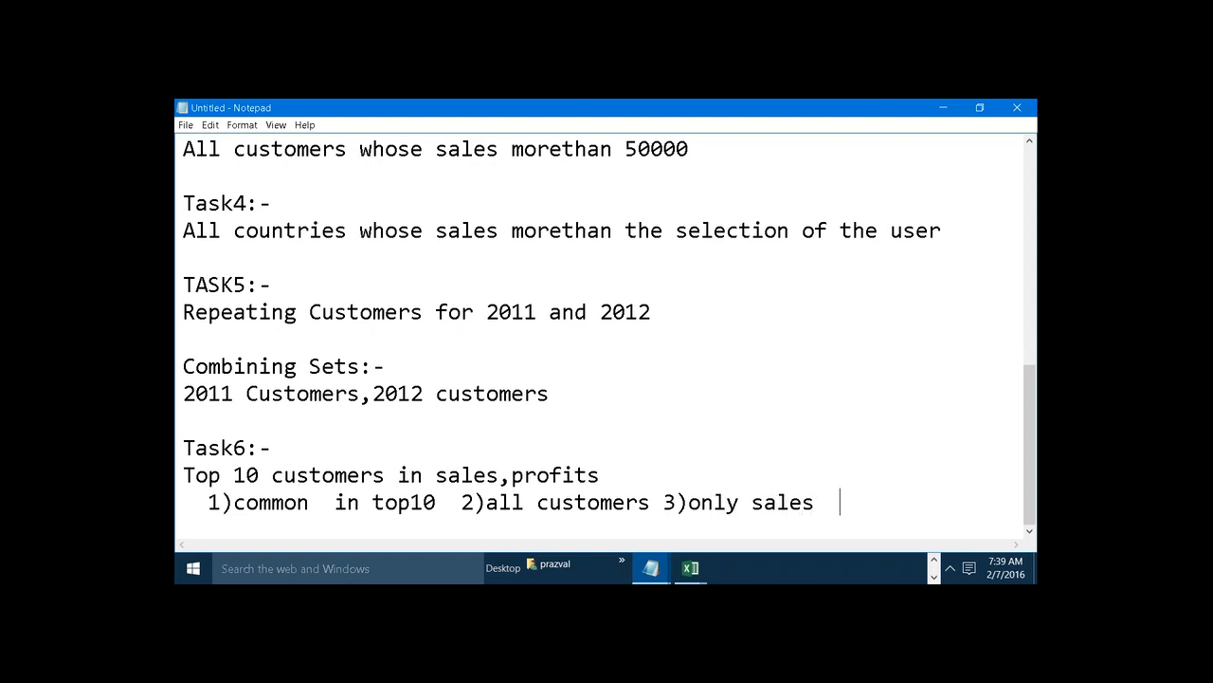
type("4)only ")
type("profits")
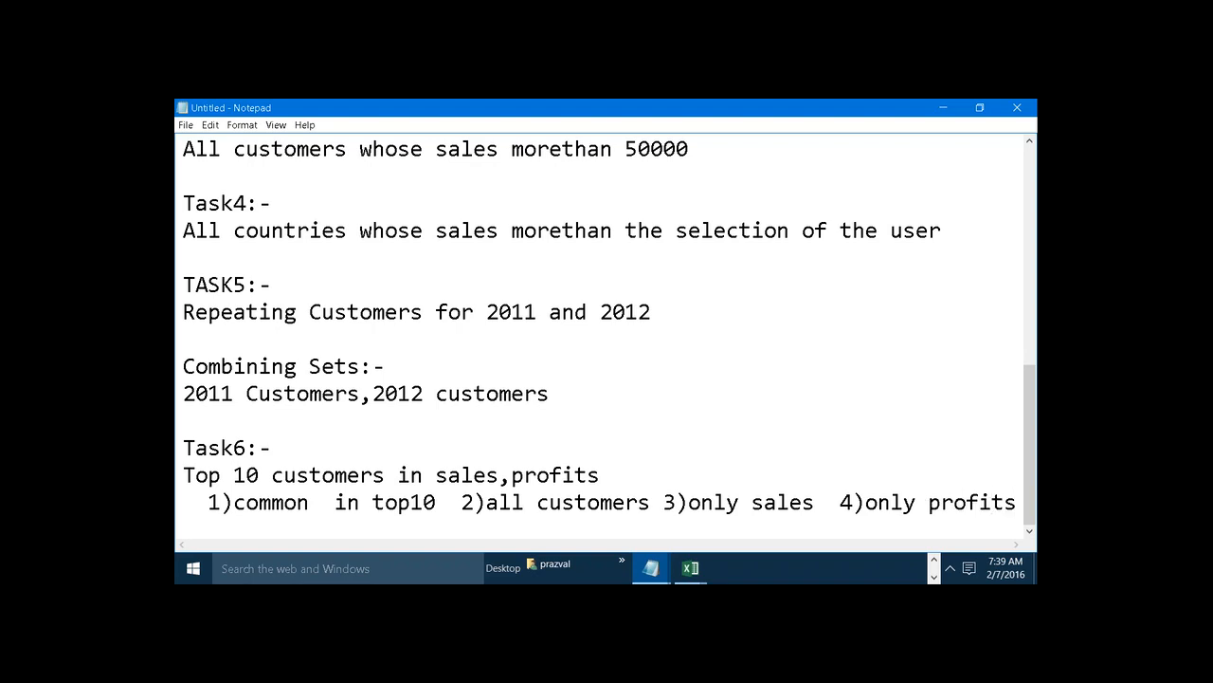
key("Return")
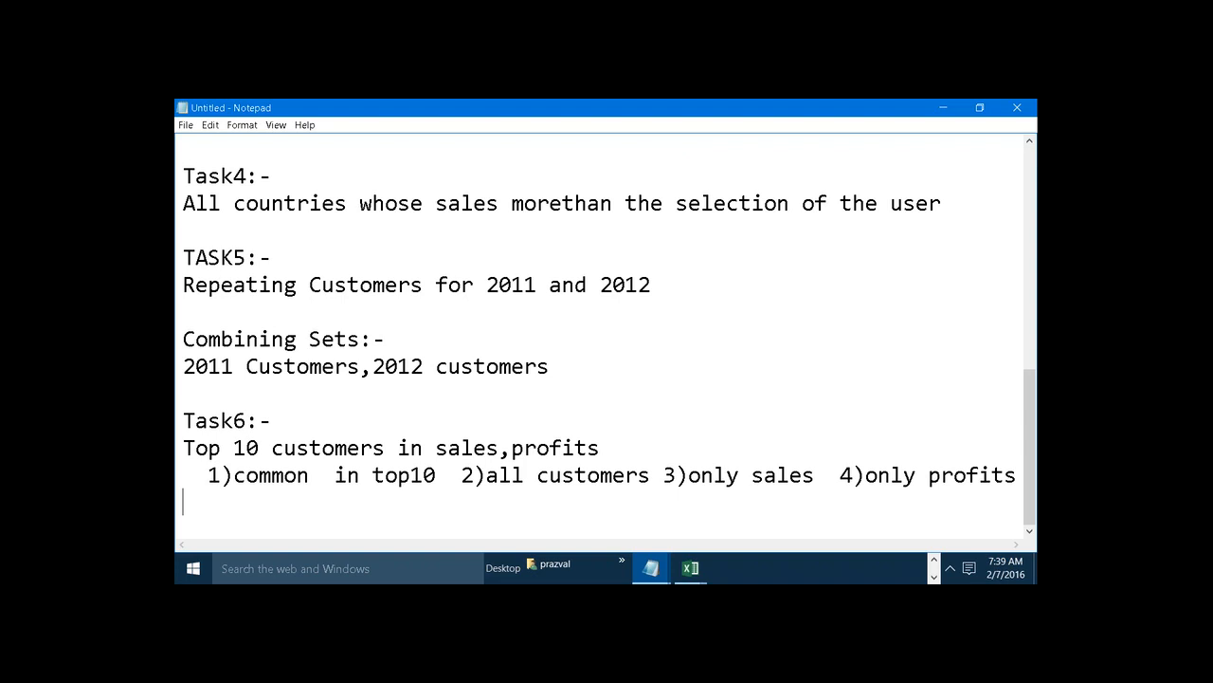
Step: Switch to Tableau, check the top limit of the Top10Cust set and rename the set to Top10Cust_SALES
left_click(933, 560)
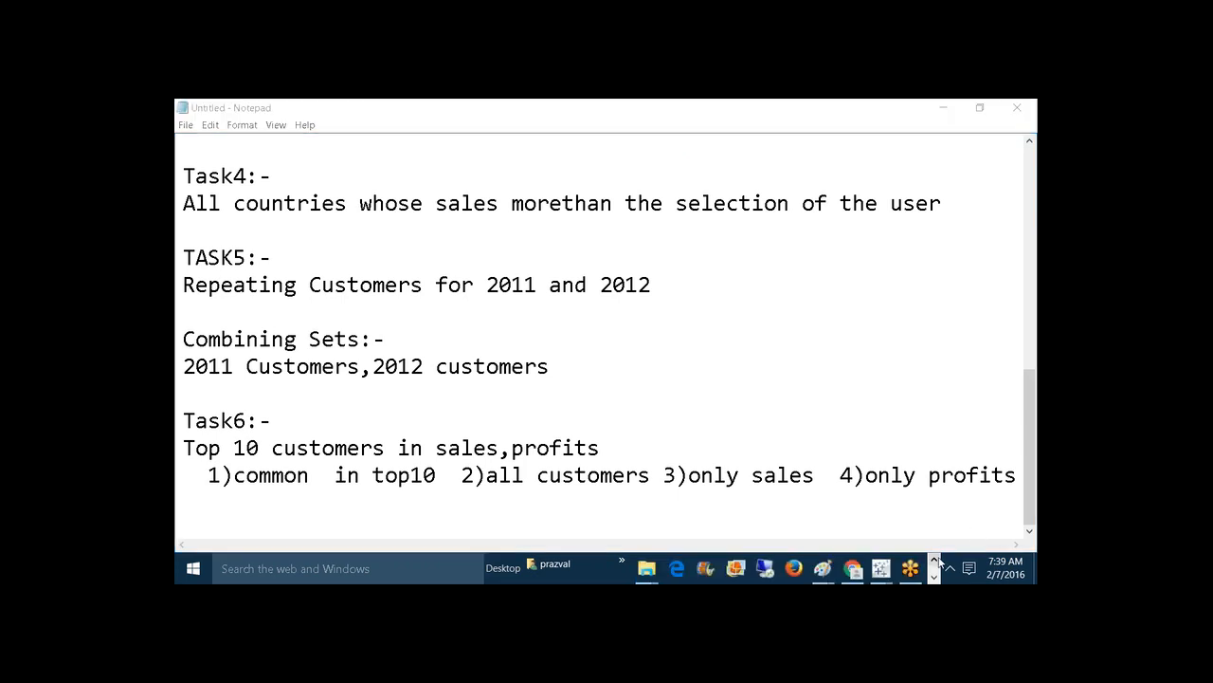
mouse_move(883, 572)
left_click(952, 502)
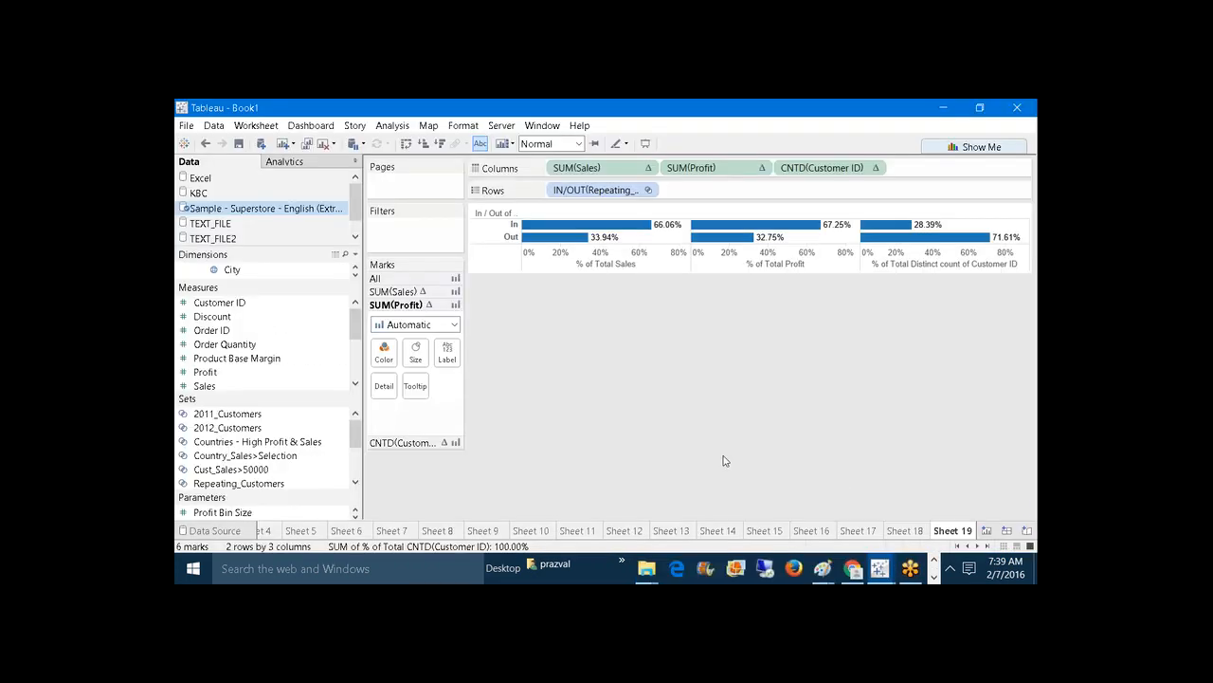
left_click_drag(356, 452, 356, 470)
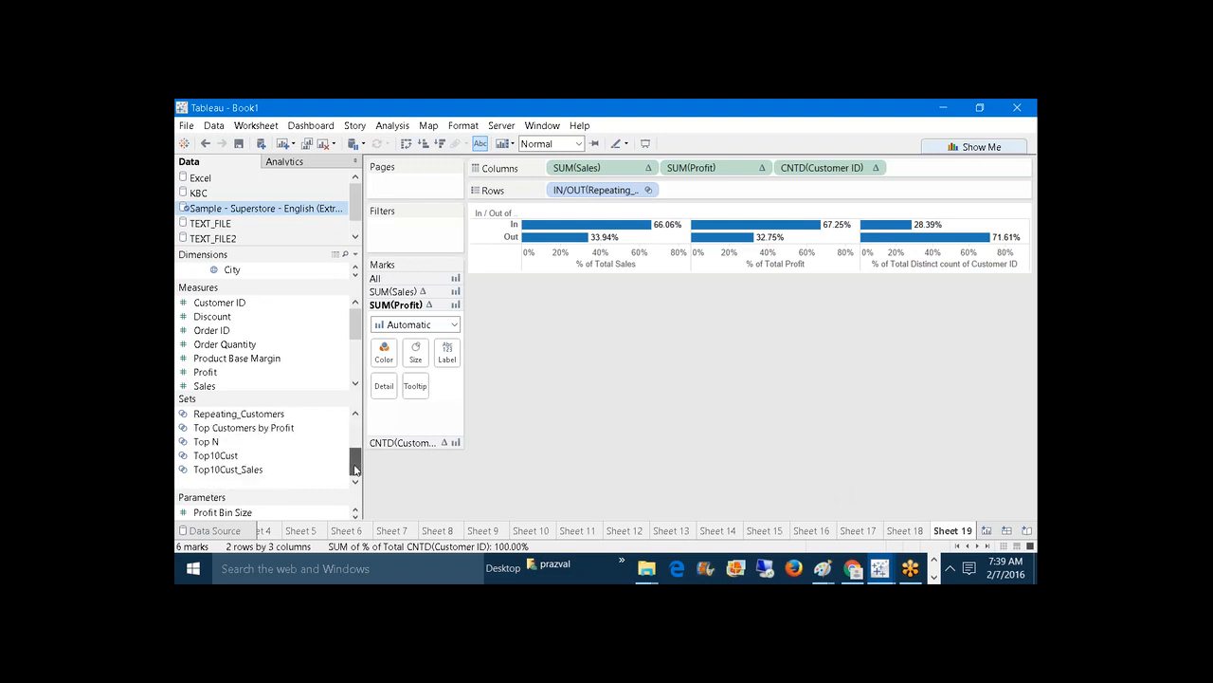
right_click(248, 457)
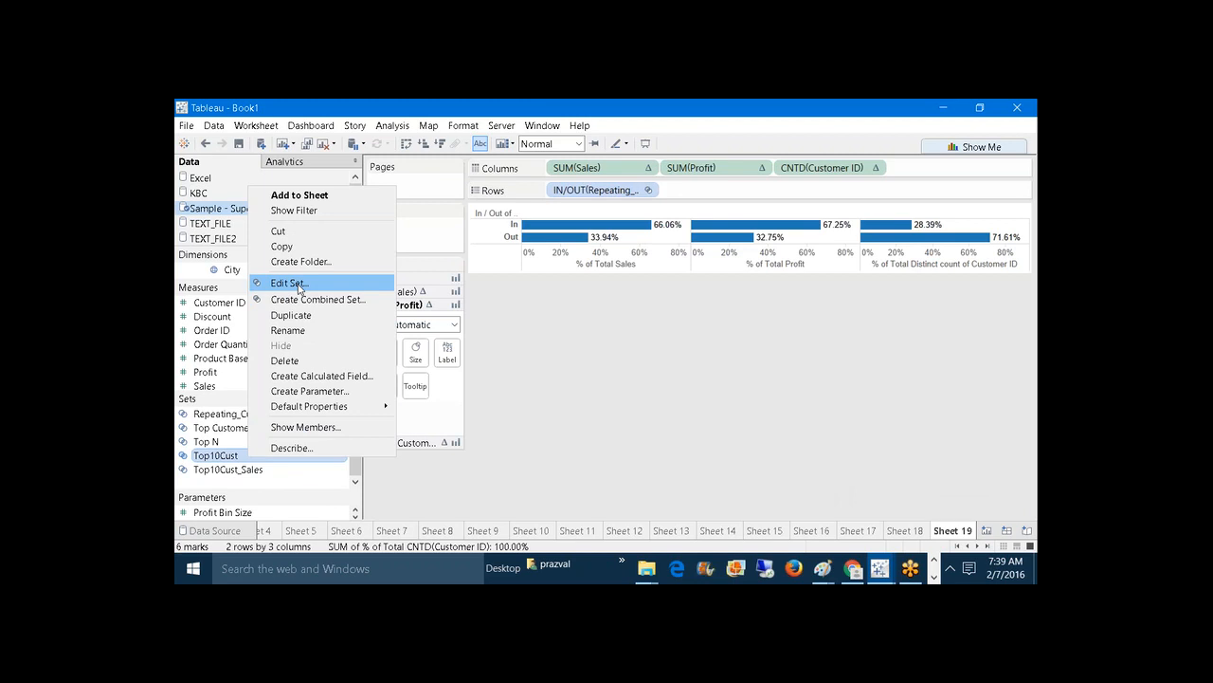
left_click(285, 282)
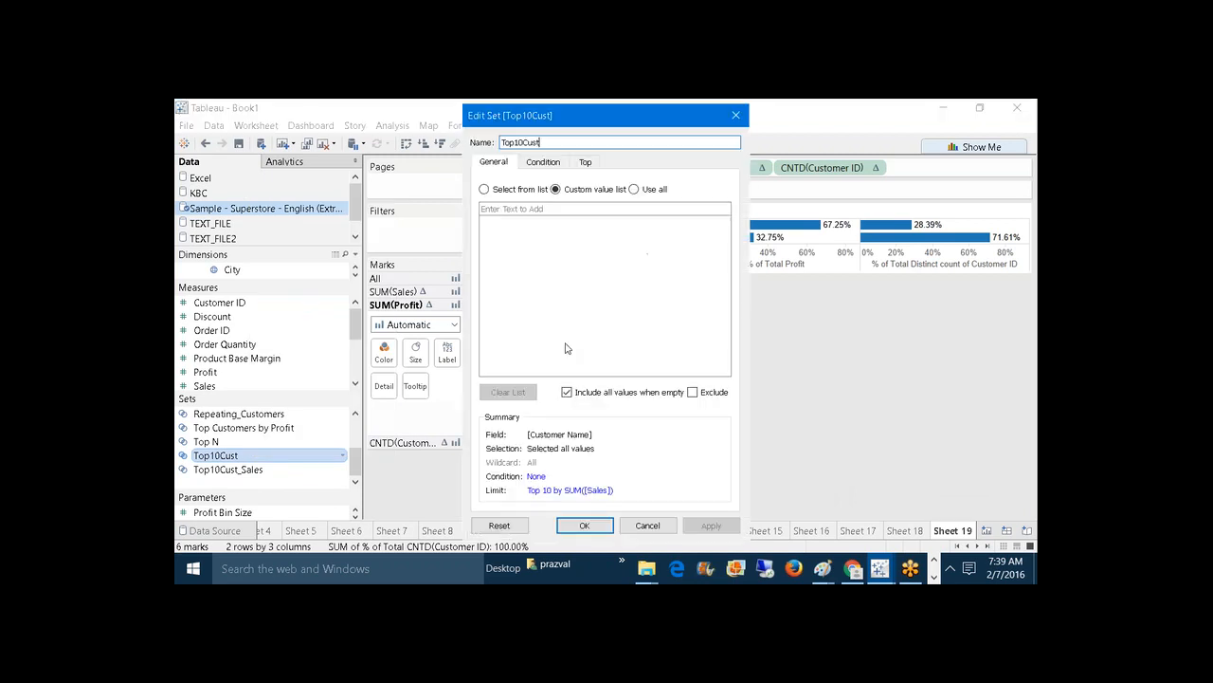
left_click(585, 169)
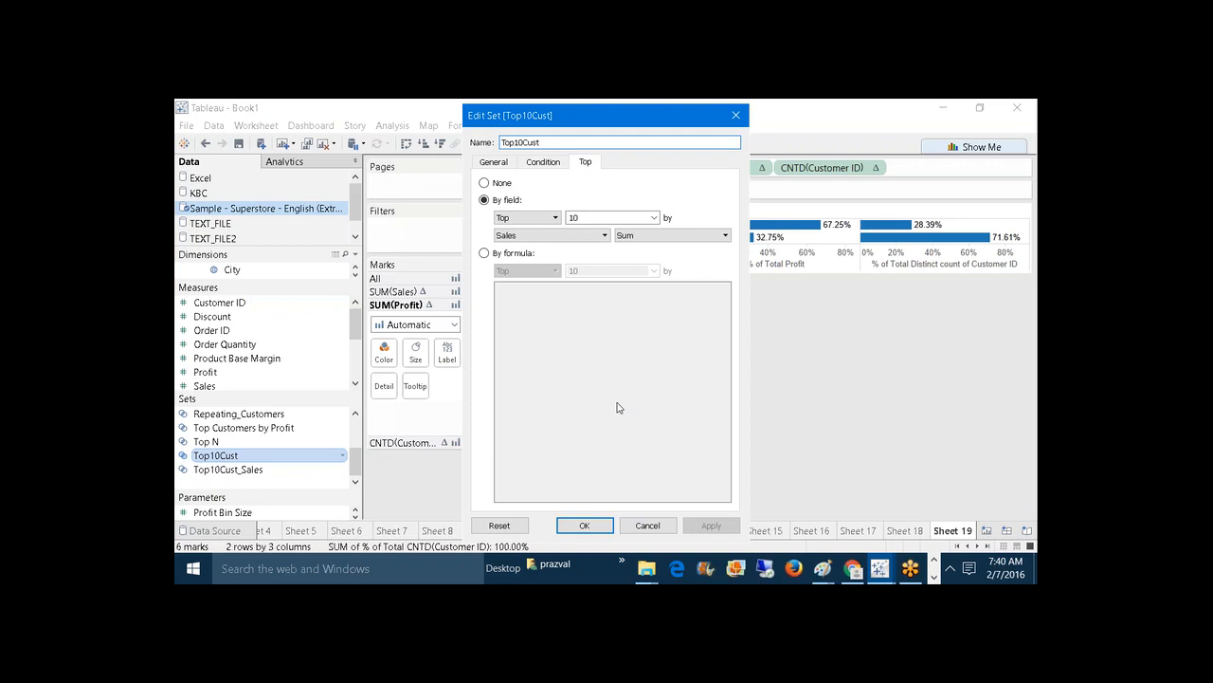
type("_")
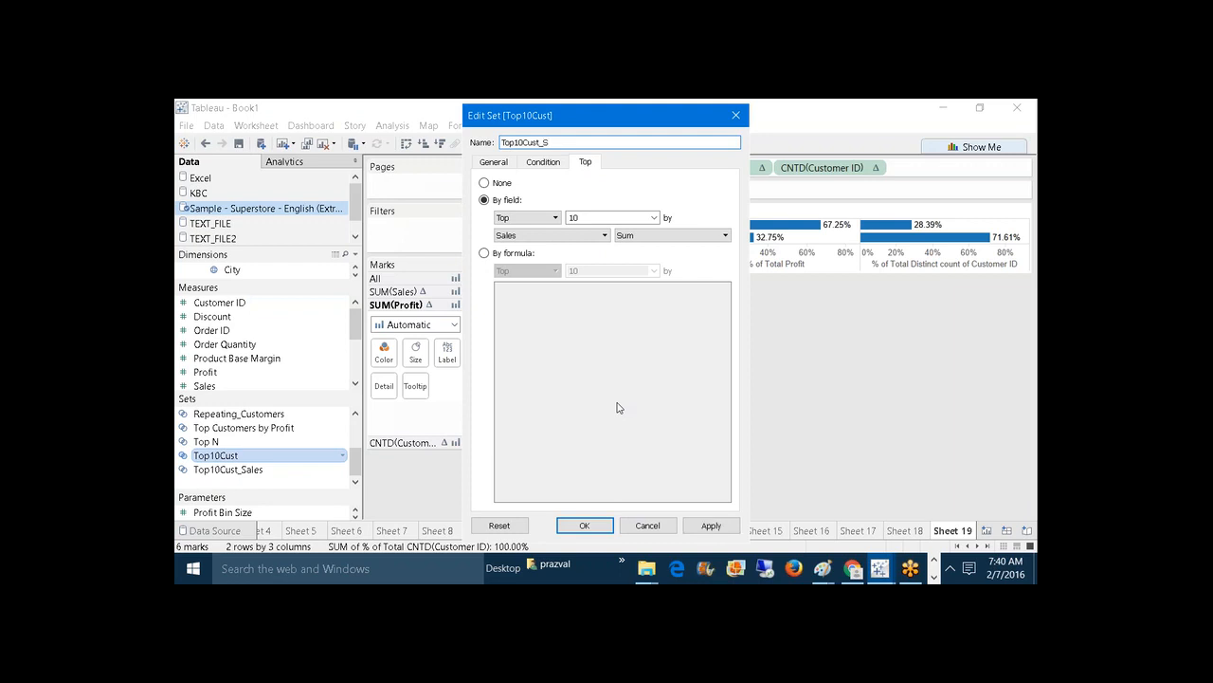
type("SALES")
left_click(700, 528)
left_click(584, 526)
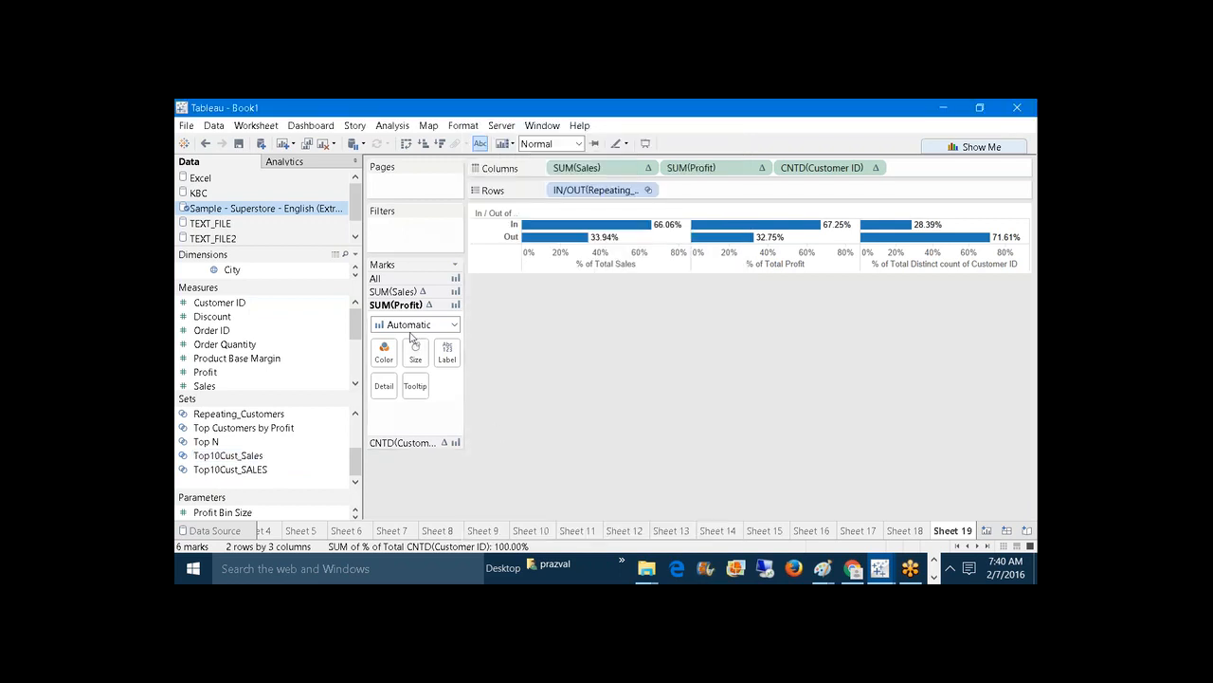
Step: Start a new set from the Customer Name dimension and name it Top10Cust_Profits
left_click(355, 254)
left_click(575, 363)
left_click_drag(289, 285, 287, 374)
left_click_drag(355, 326, 356, 296)
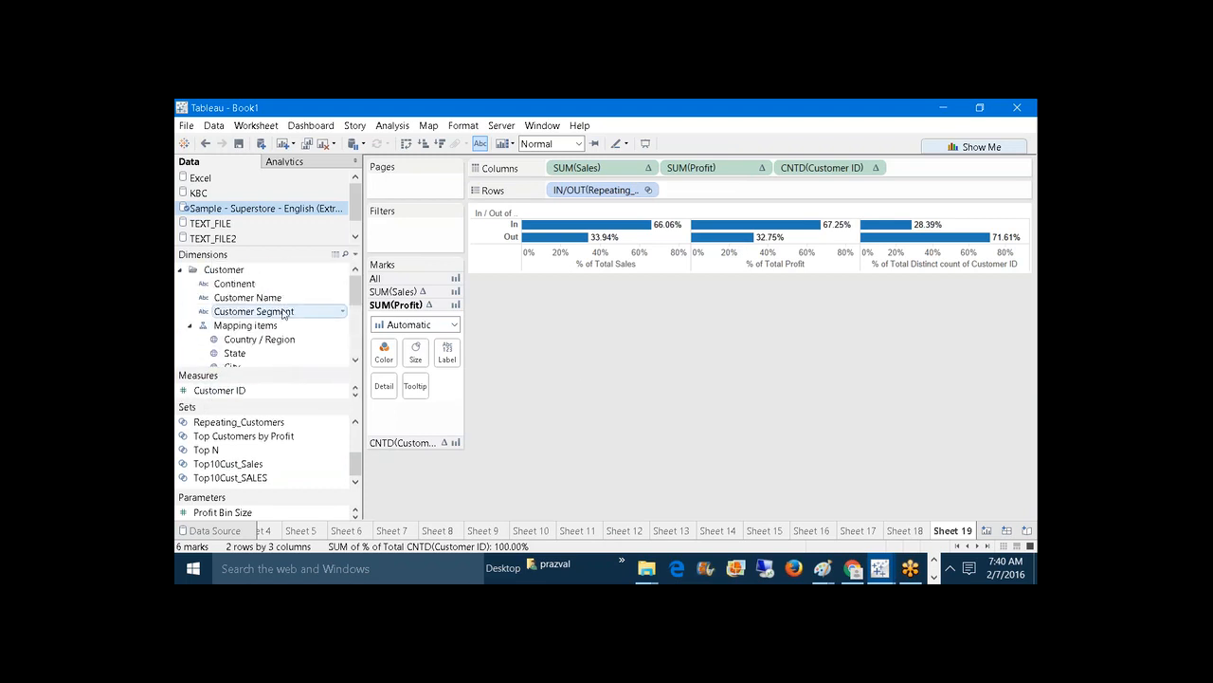
right_click(274, 304)
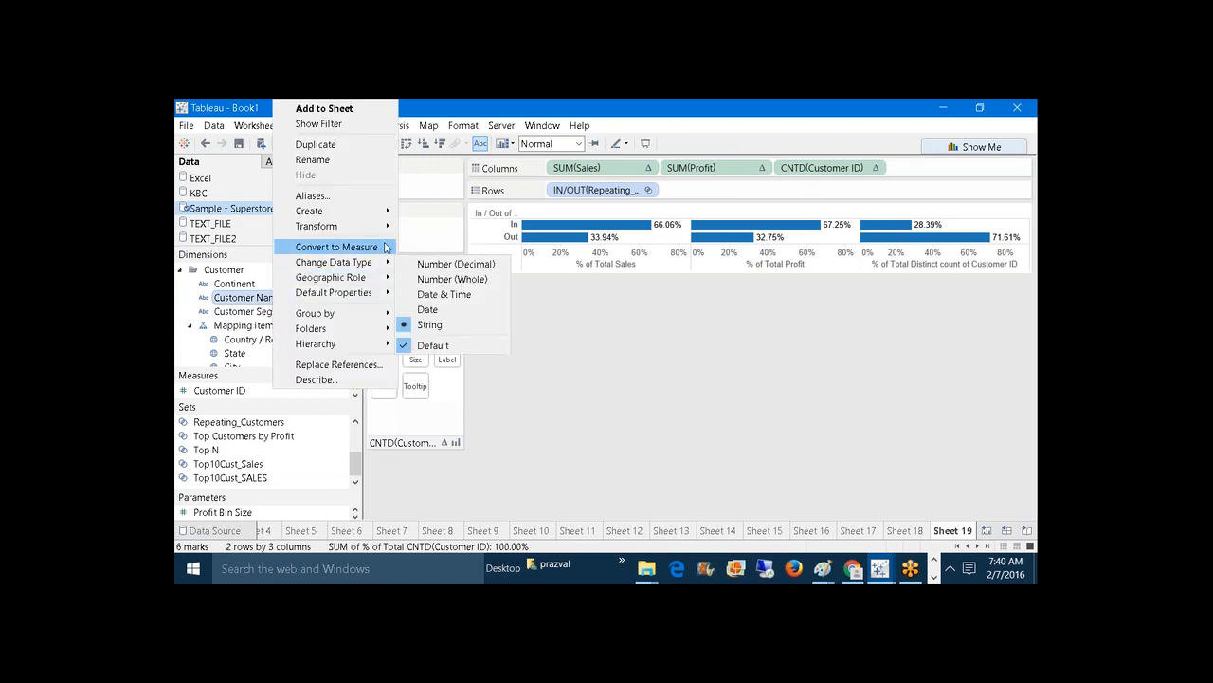
mouse_move(386, 217)
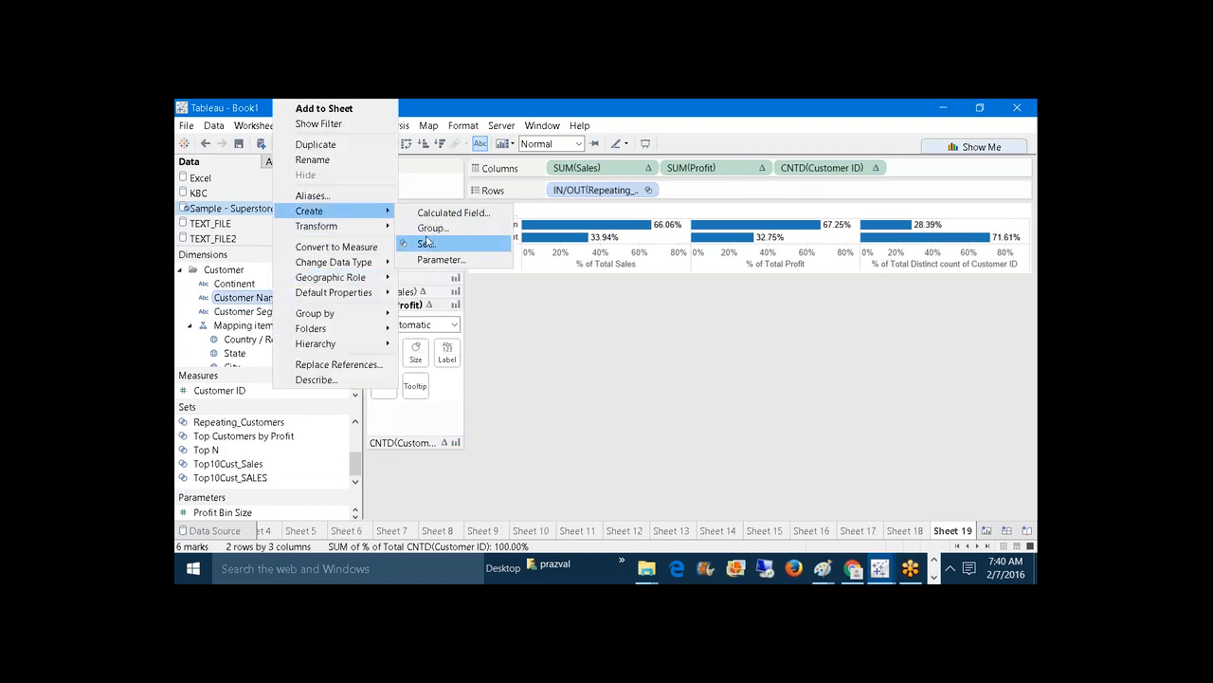
left_click(426, 243)
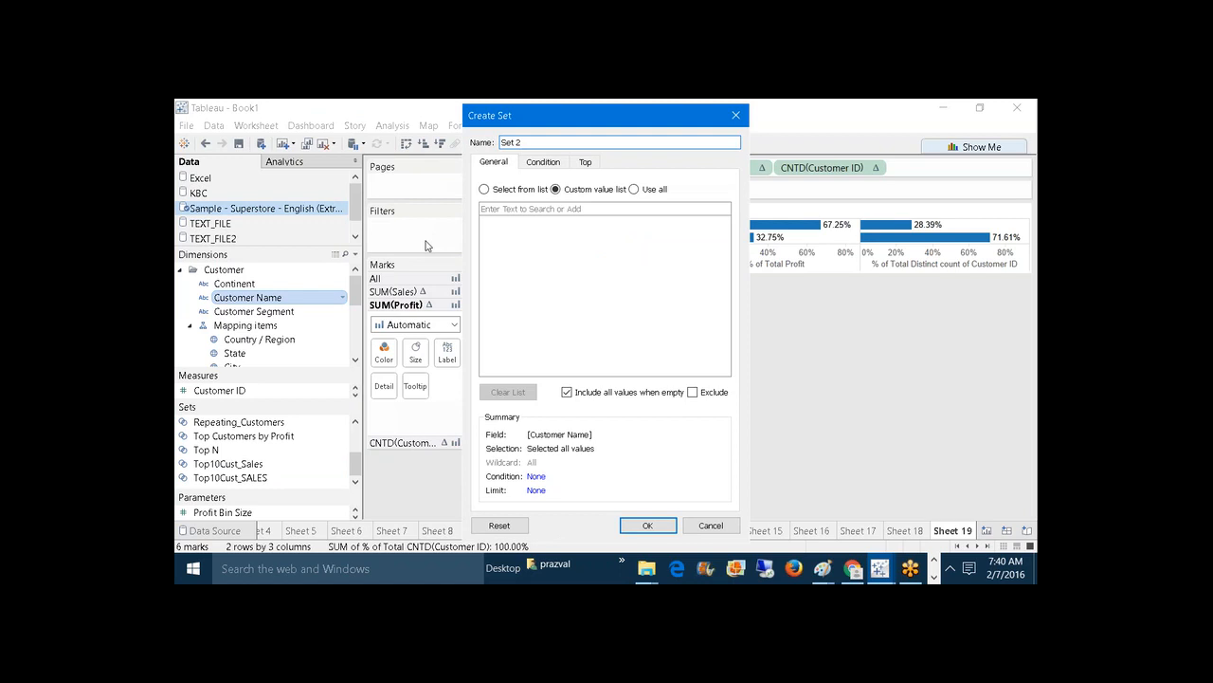
type("Top1")
type("0Cust_Profits")
Step: Limit the Top10Cust_Profits set to the top 10 by sum of Profit and create it
left_click(585, 163)
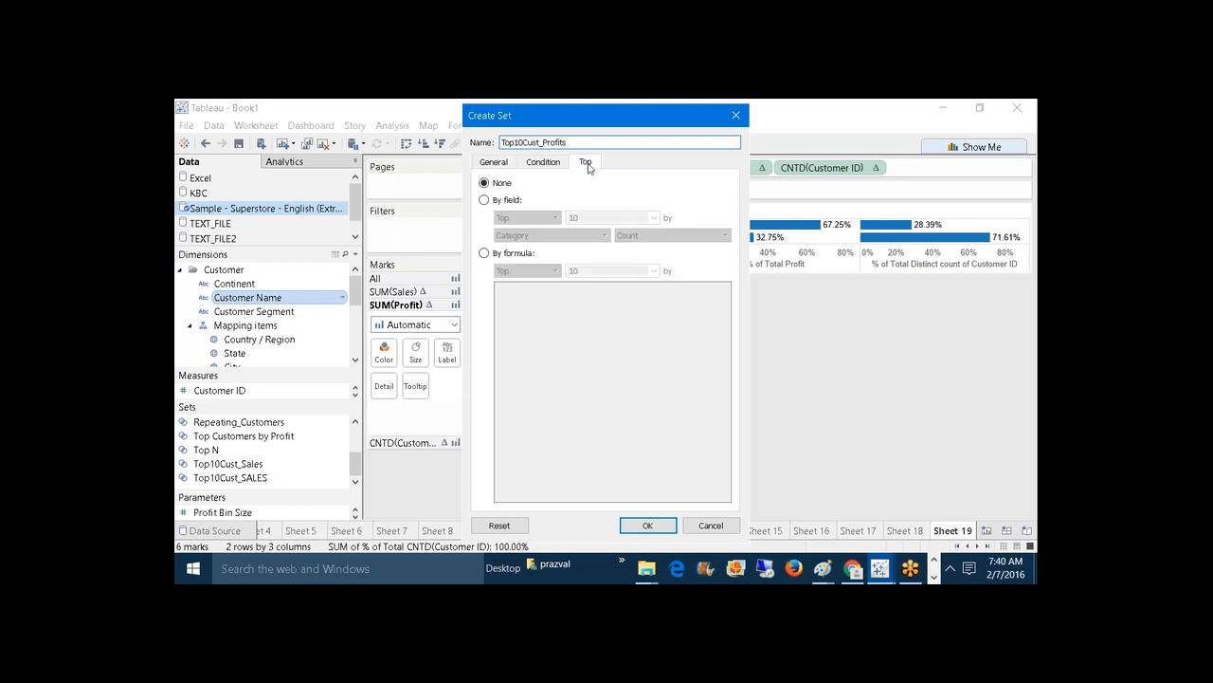
left_click(486, 200)
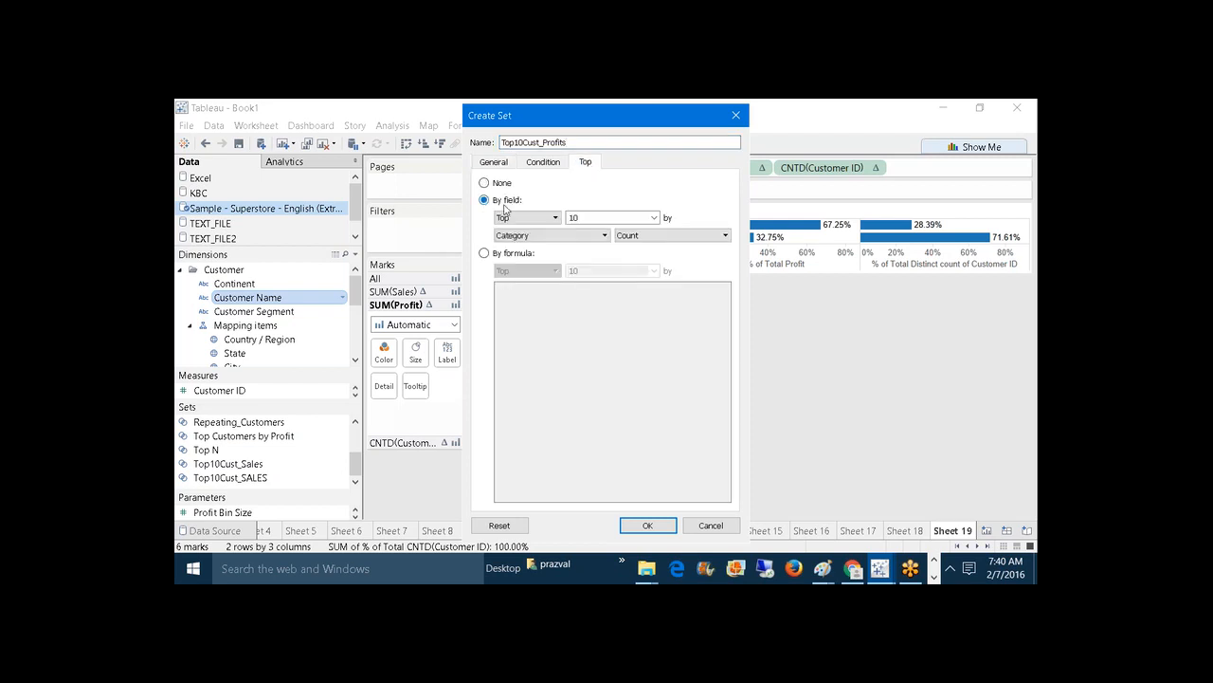
left_click(576, 236)
scroll(610, 289, "down", 2)
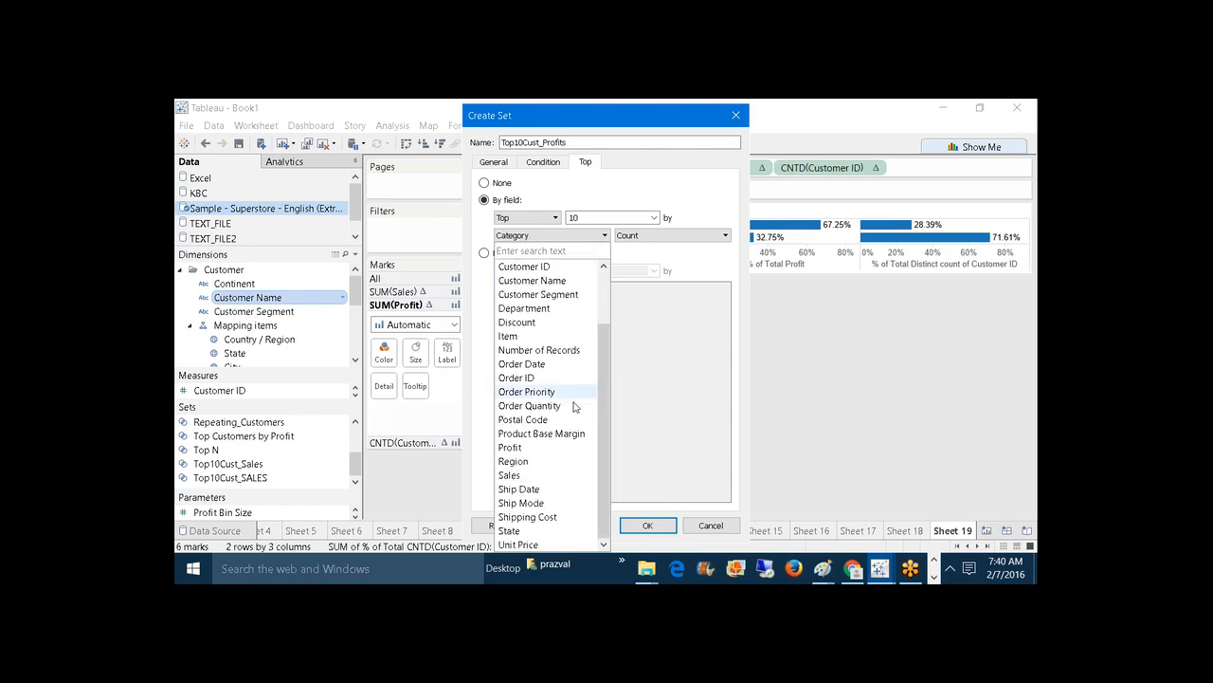
left_click(542, 448)
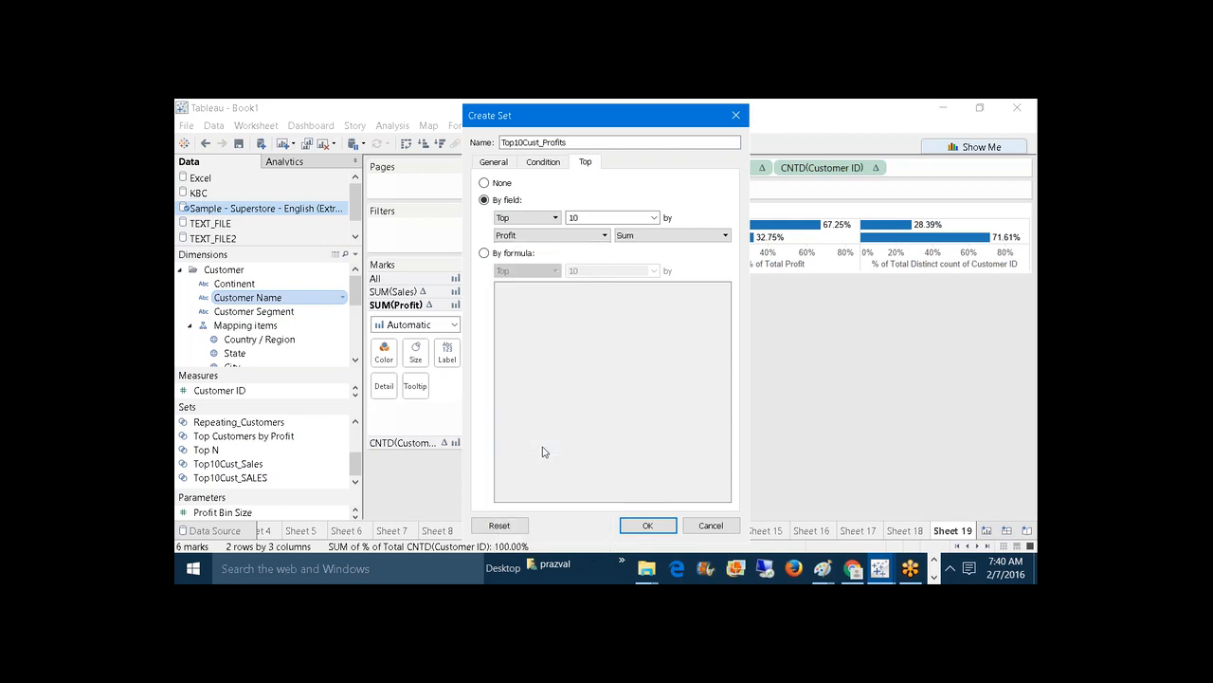
left_click(646, 524)
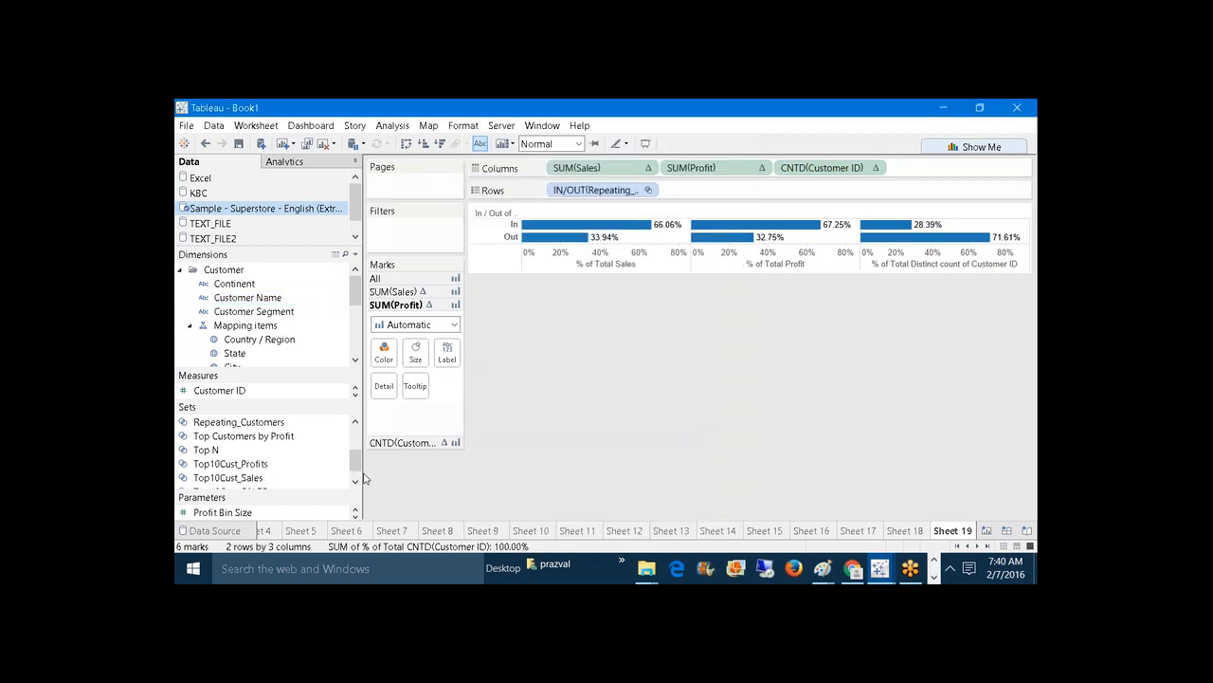
Step: Combine Top10Cust_SALES and Top10Cust_Profits into a set named Common_Customers that keeps only the shared members in both sets
left_click_drag(360, 466, 360, 472)
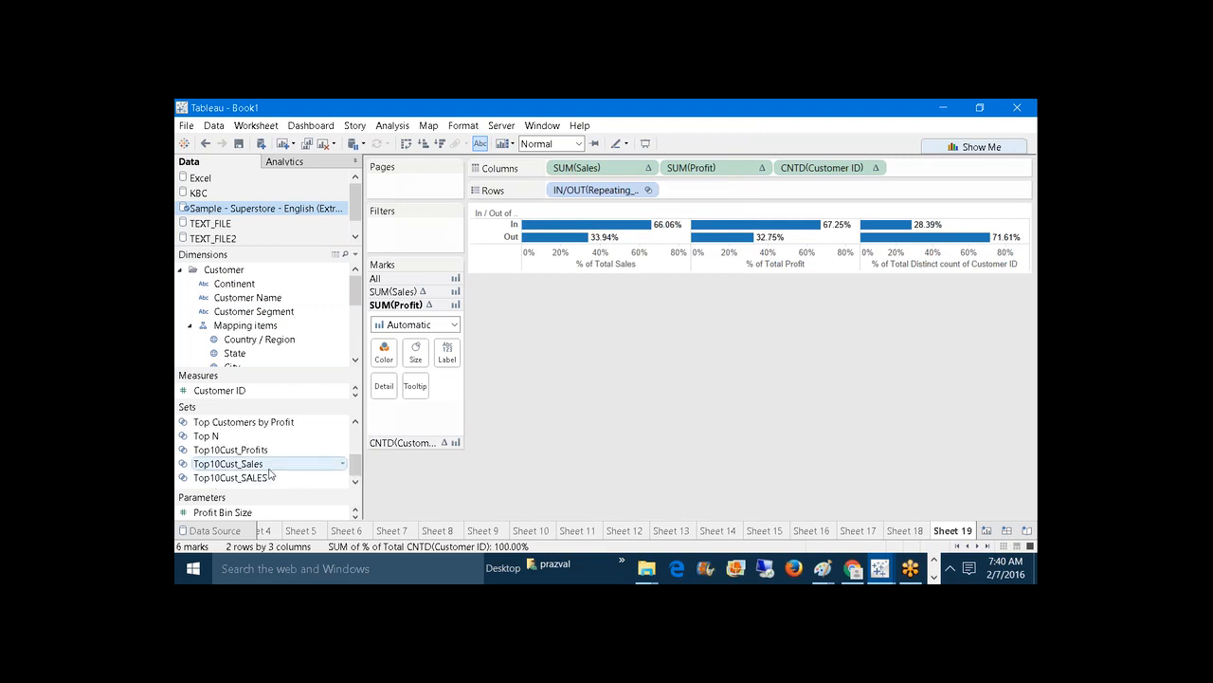
left_click(266, 466)
left_click(260, 479)
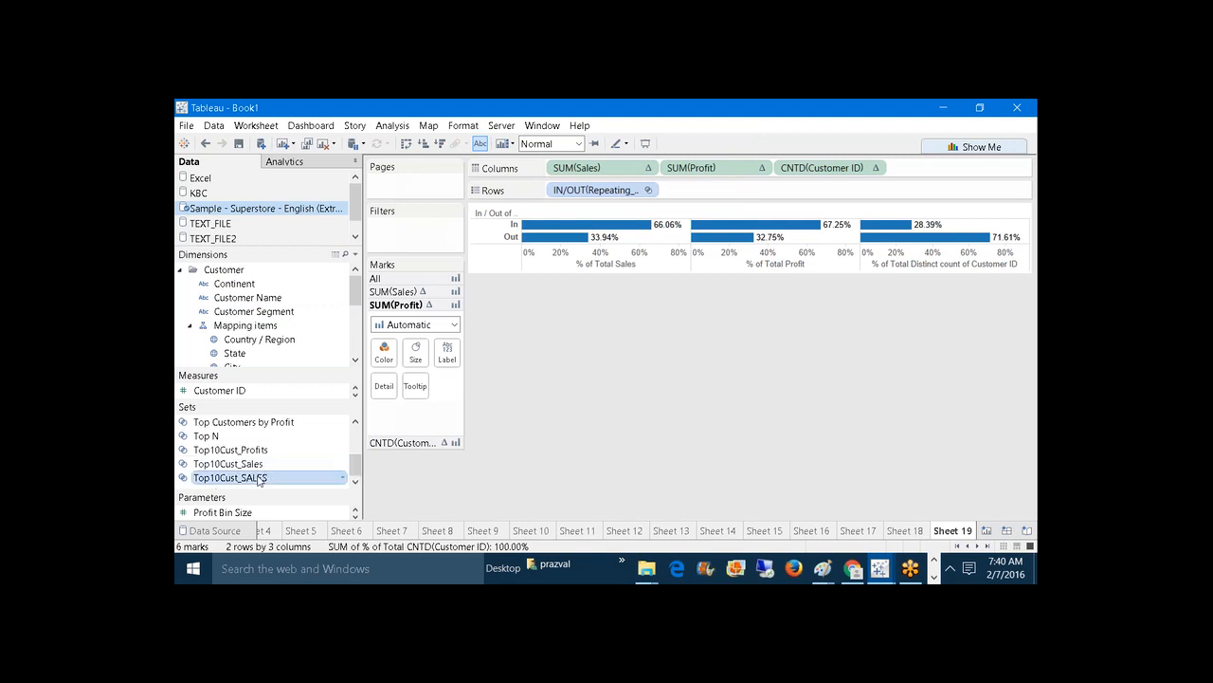
left_click(262, 451, "ctrl")
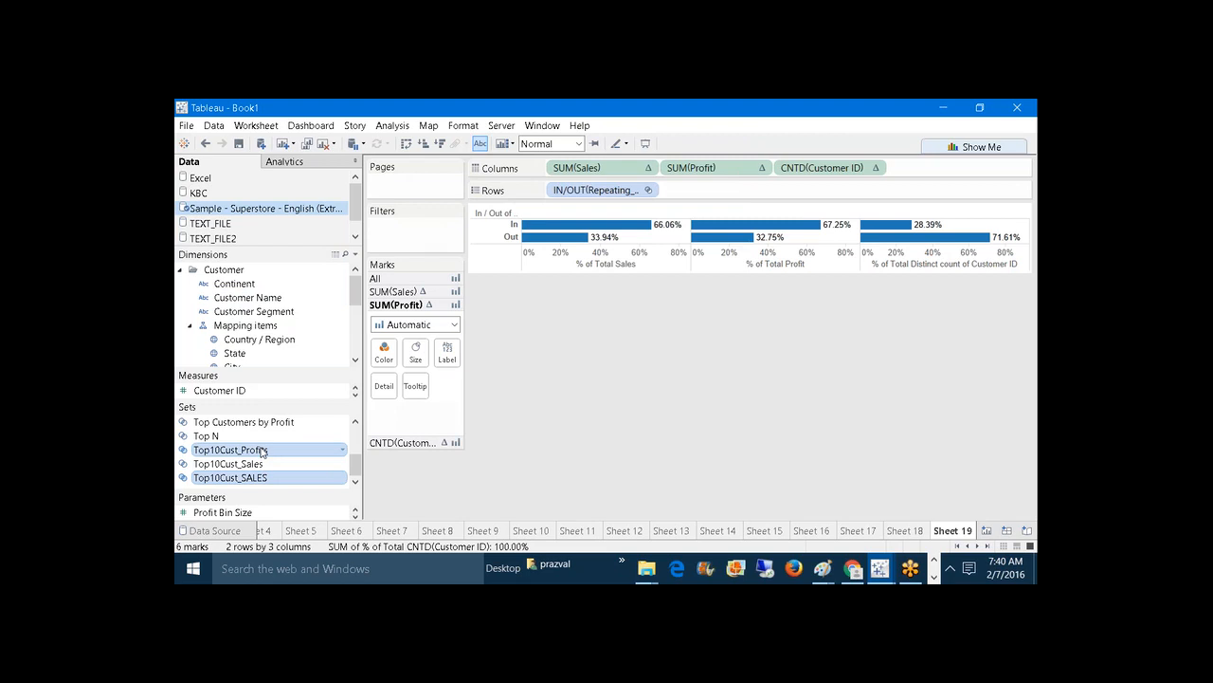
right_click(262, 451)
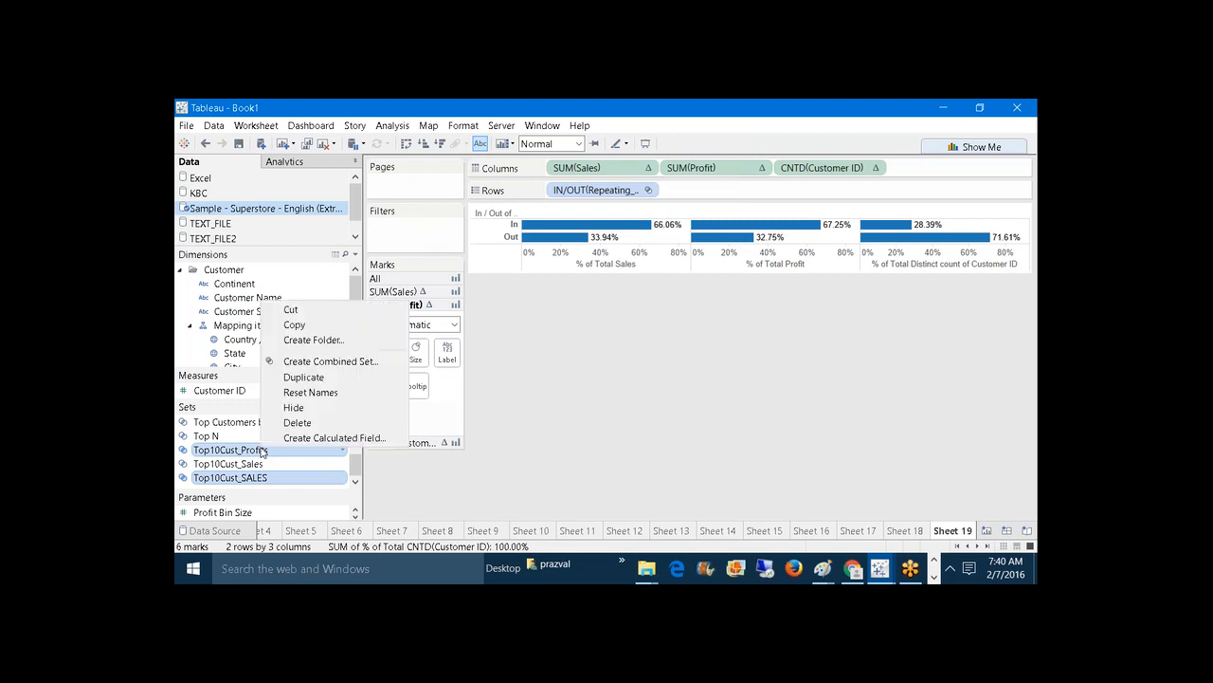
left_click(326, 367)
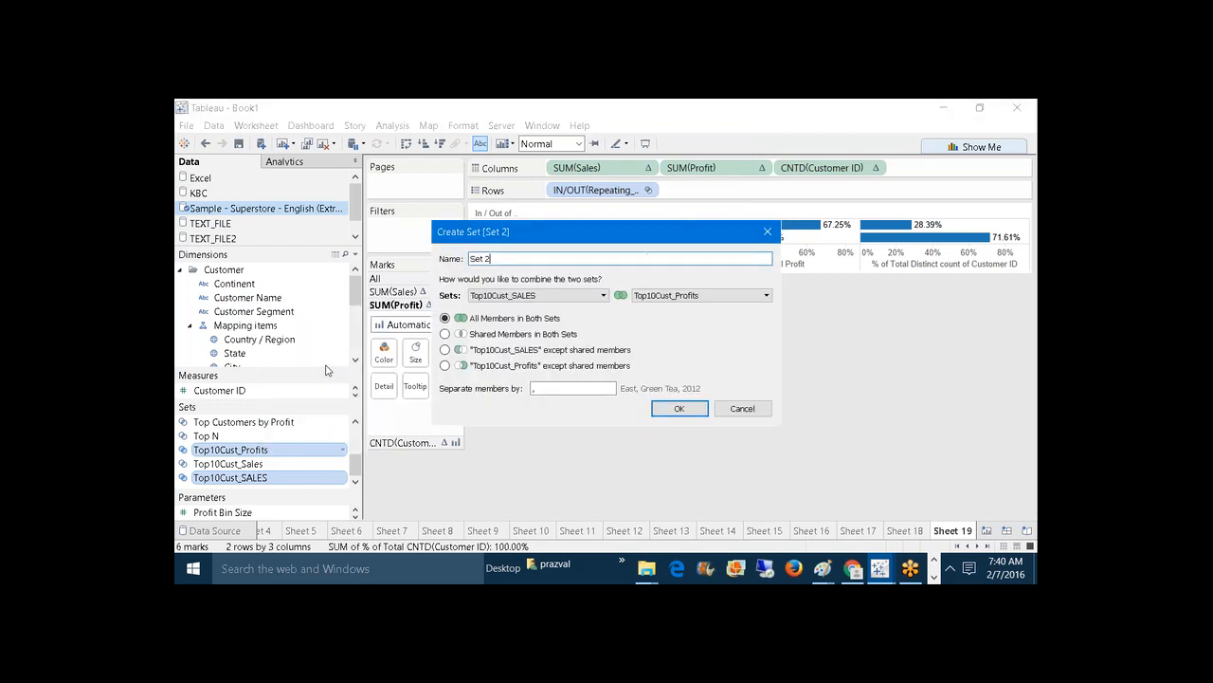
key("BackSpace")
key("BackSpace")
key("BackSpace")
type("Common_Customer")
left_click(445, 335)
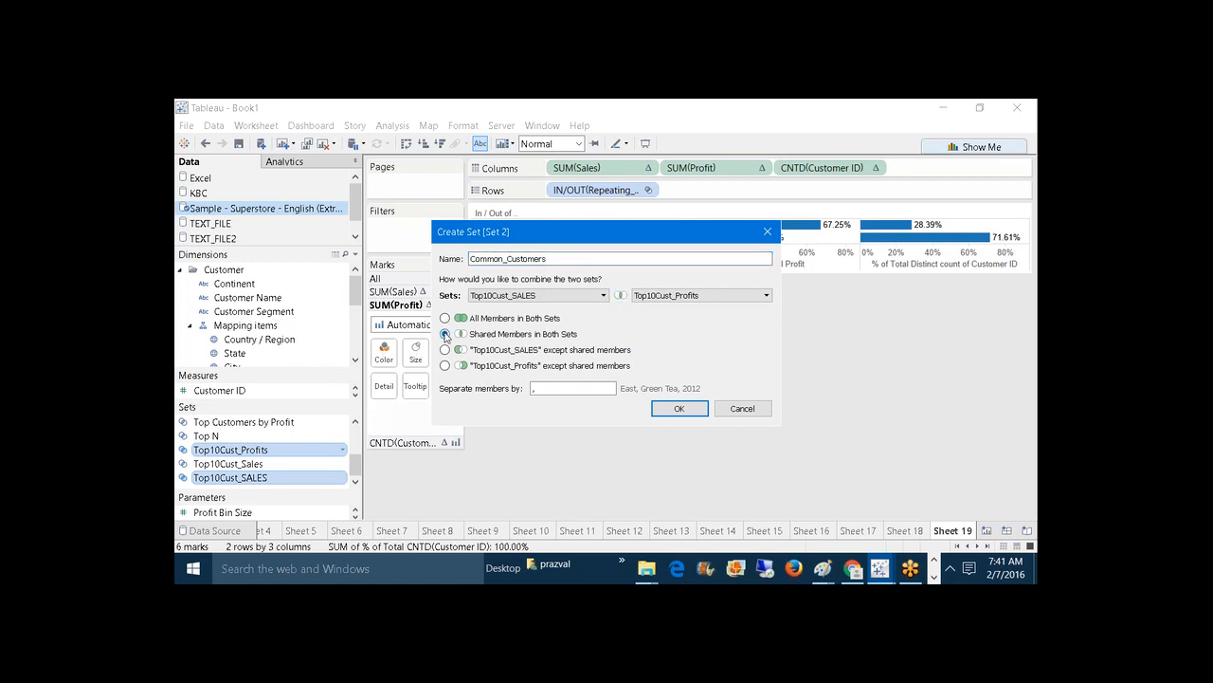
left_click(679, 409)
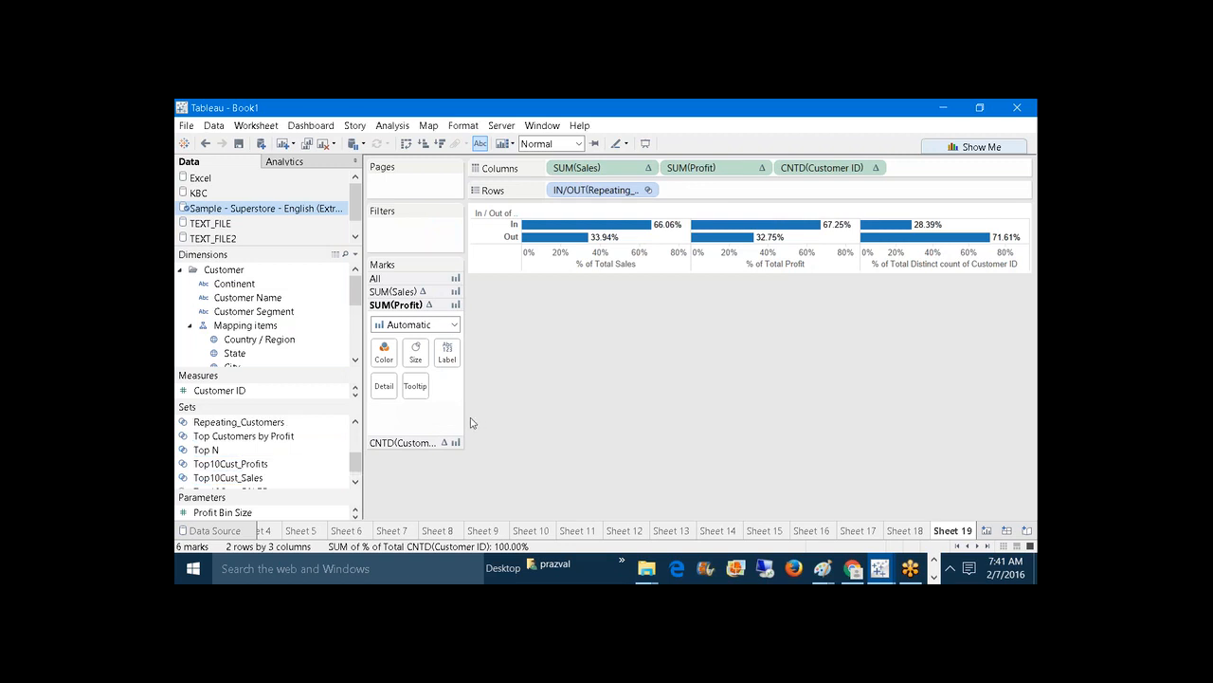
Step: Add a new worksheet, place the Common_Customers set on Rows and show the members in the set
left_click(986, 529)
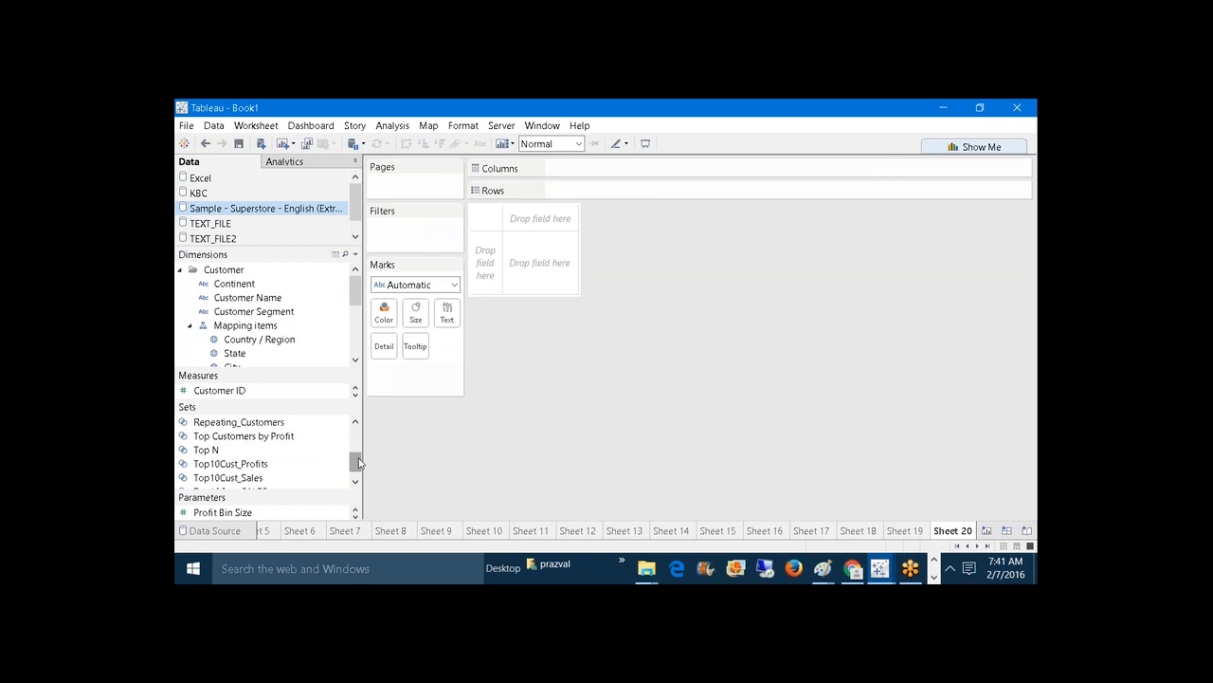
left_click_drag(359, 462, 357, 436)
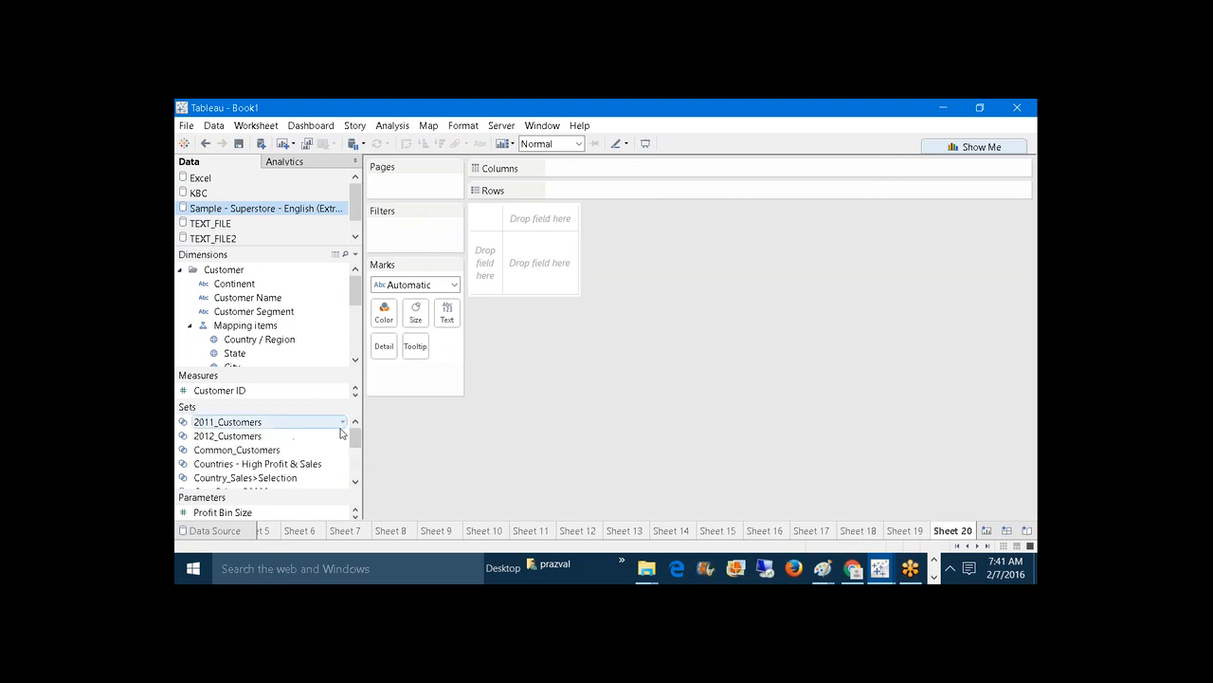
left_click_drag(285, 449, 625, 190)
right_click(621, 189)
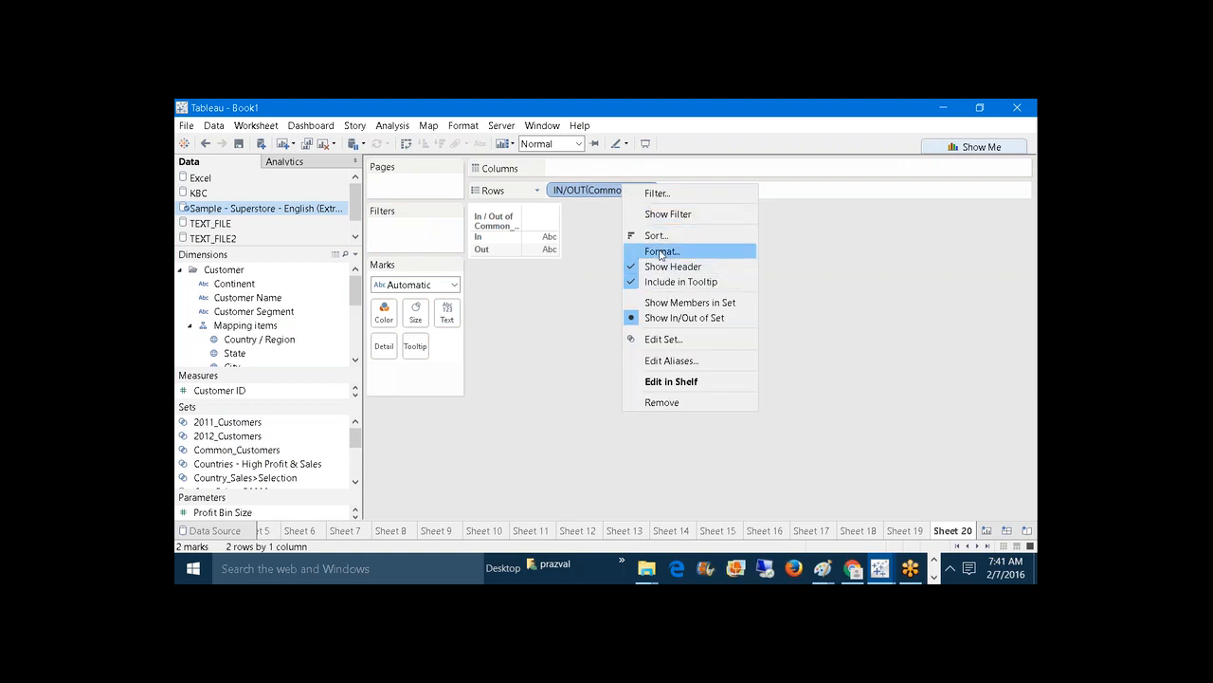
left_click(659, 303)
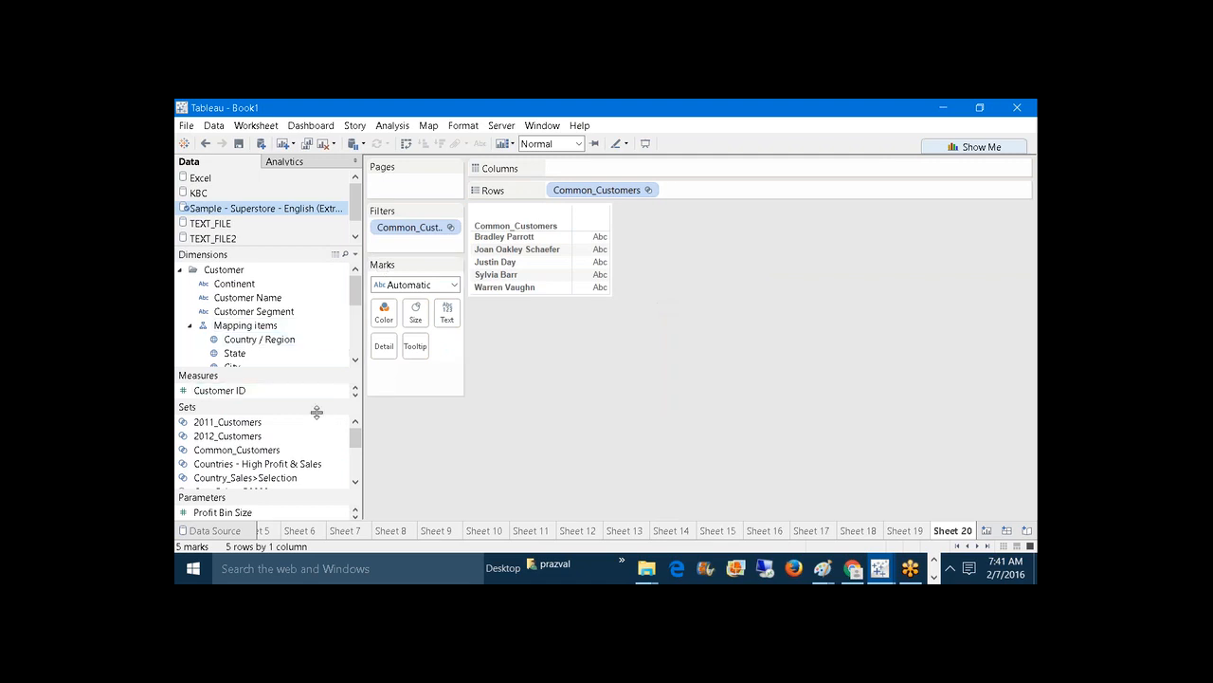
left_click_drag(354, 436, 356, 466)
left_click(265, 451)
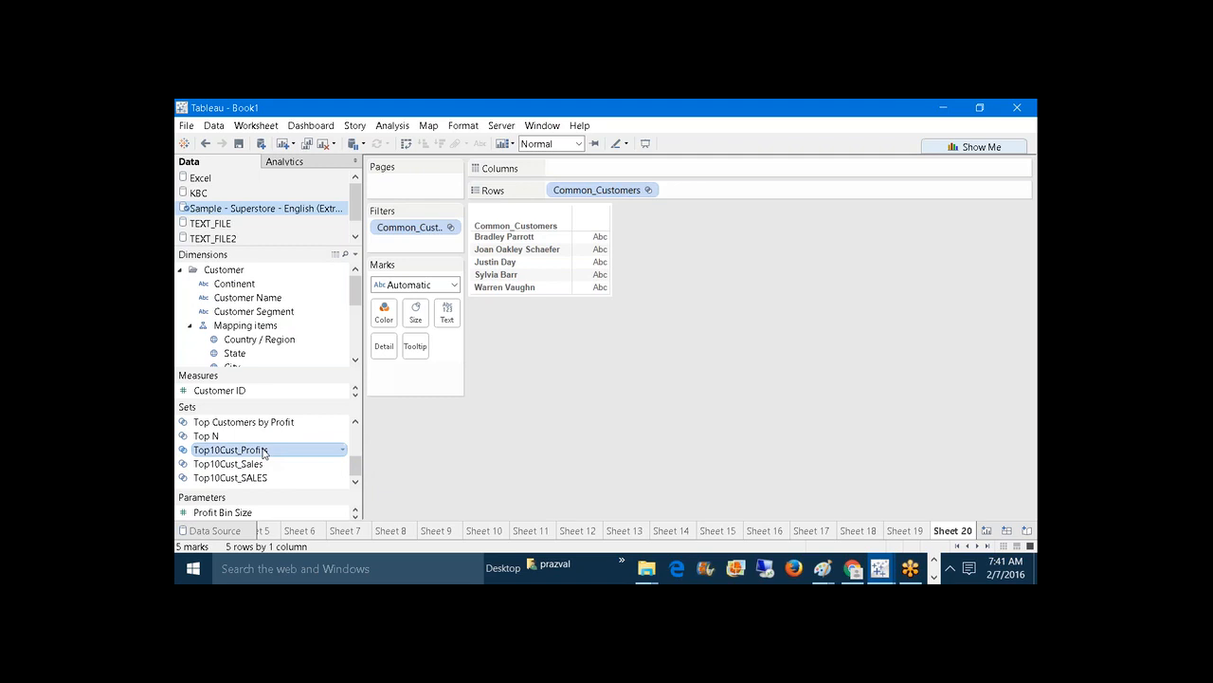
left_click(261, 464, "ctrl")
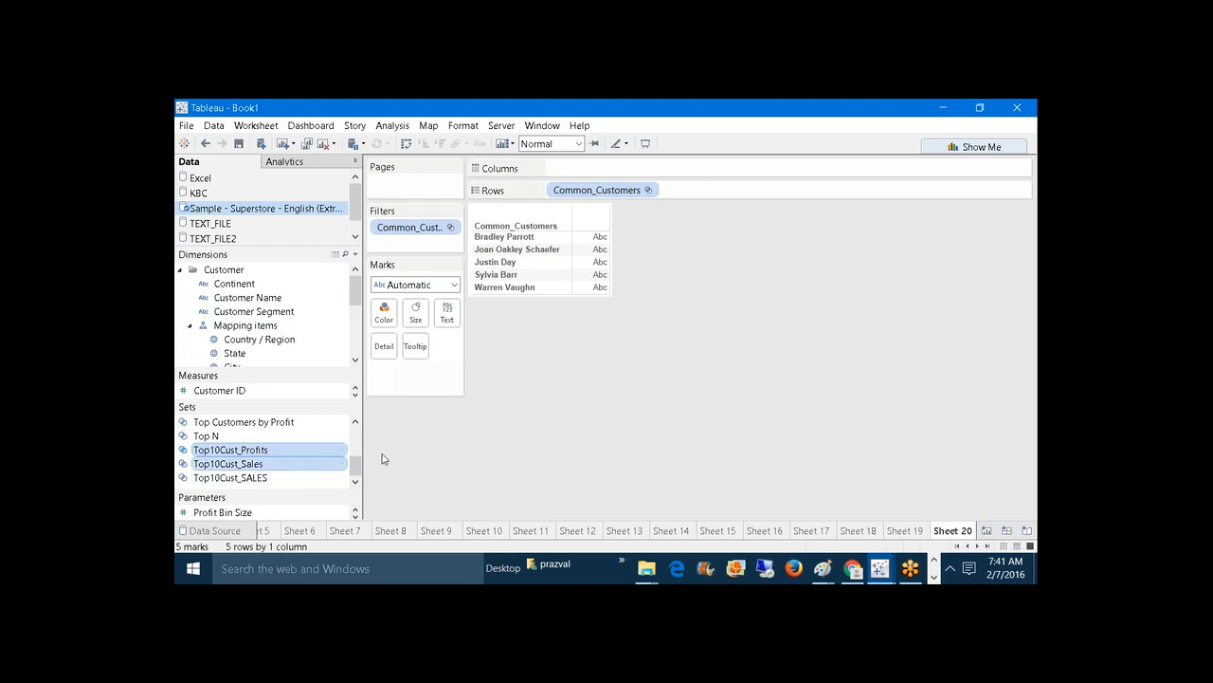
mouse_move(354, 464)
left_mouse_down()
mouse_move(357, 450)
mouse_move(352, 466)
left_mouse_up()
Step: Combine Top10Cust_SALES and Top10Cust_Profits into a set named All Customers that contains all members in both sets
right_click(350, 477)
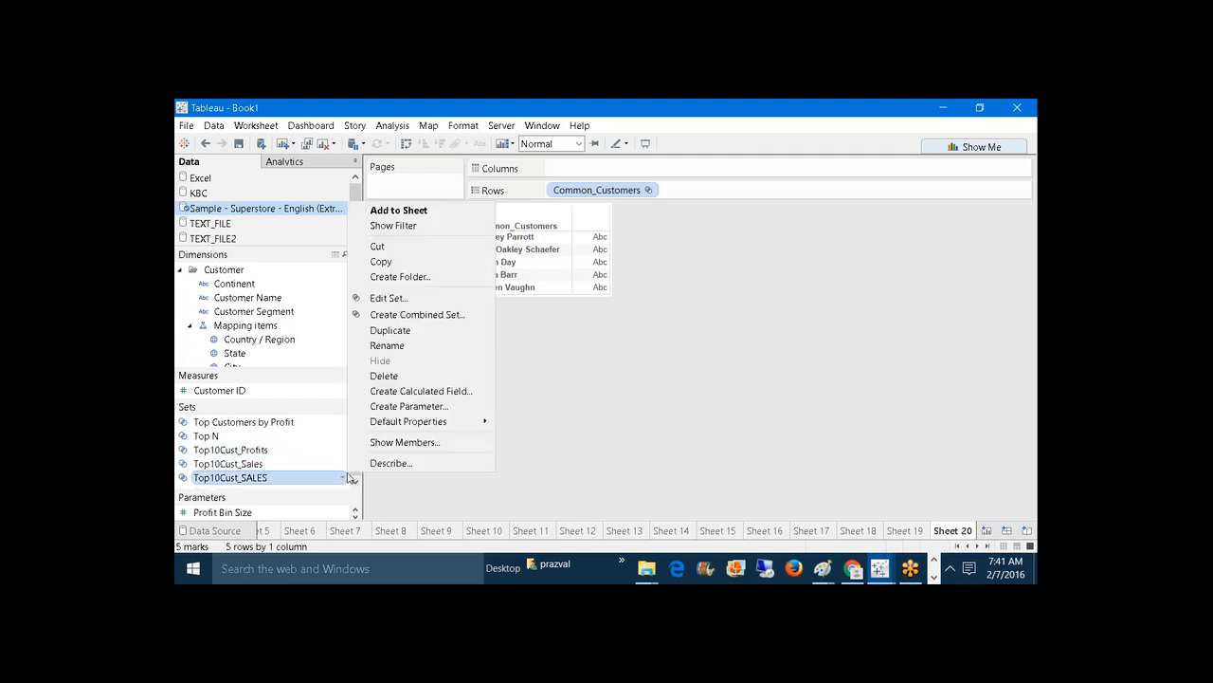
left_click(600, 419)
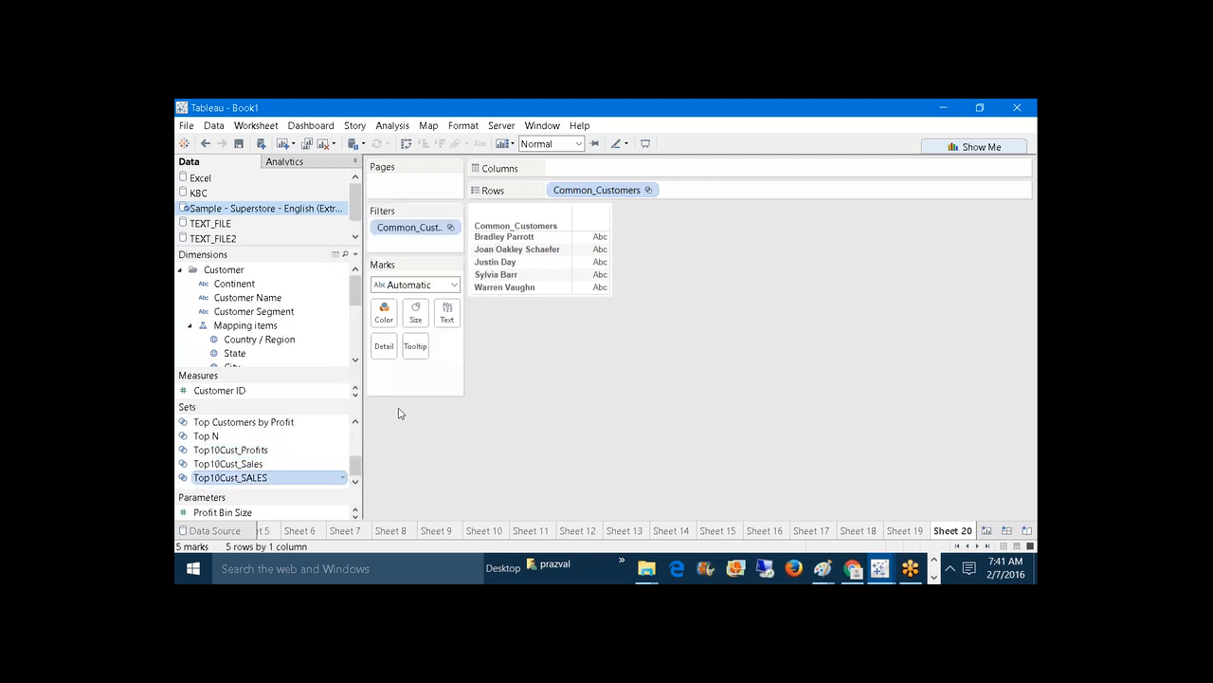
left_click(279, 449, "ctrl")
right_click(278, 450)
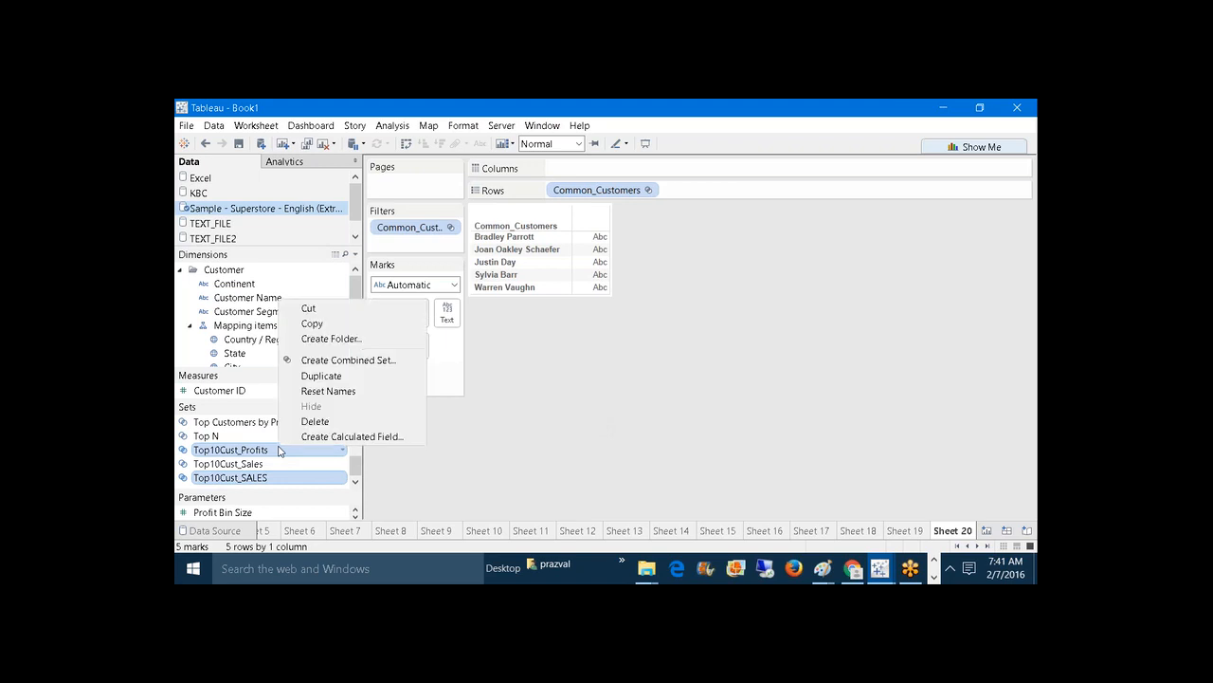
left_click(329, 362)
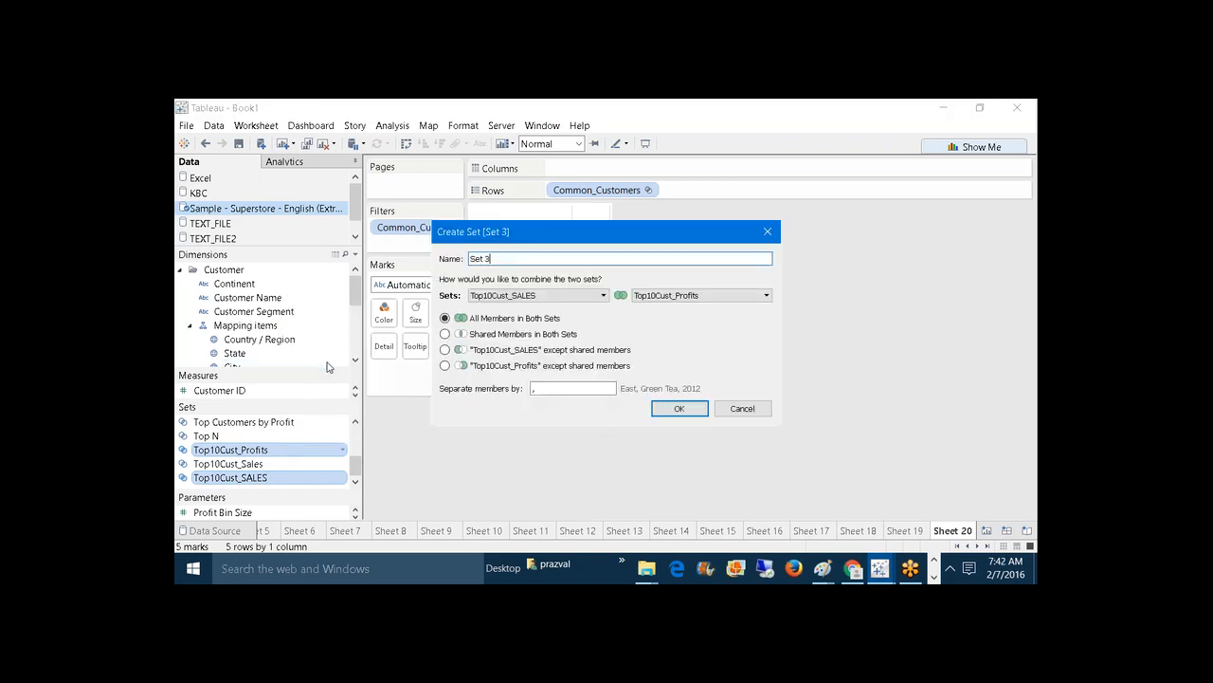
key("BackSpace")
key("BackSpace")
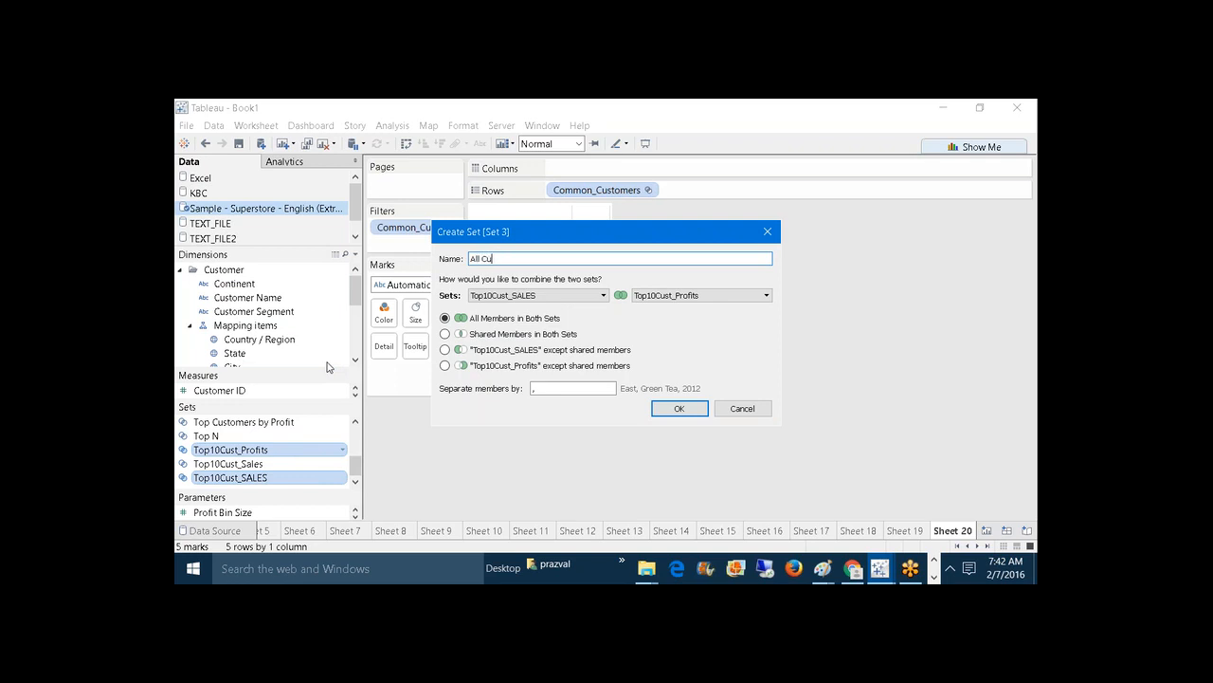
type("All Customers")
left_click(678, 409)
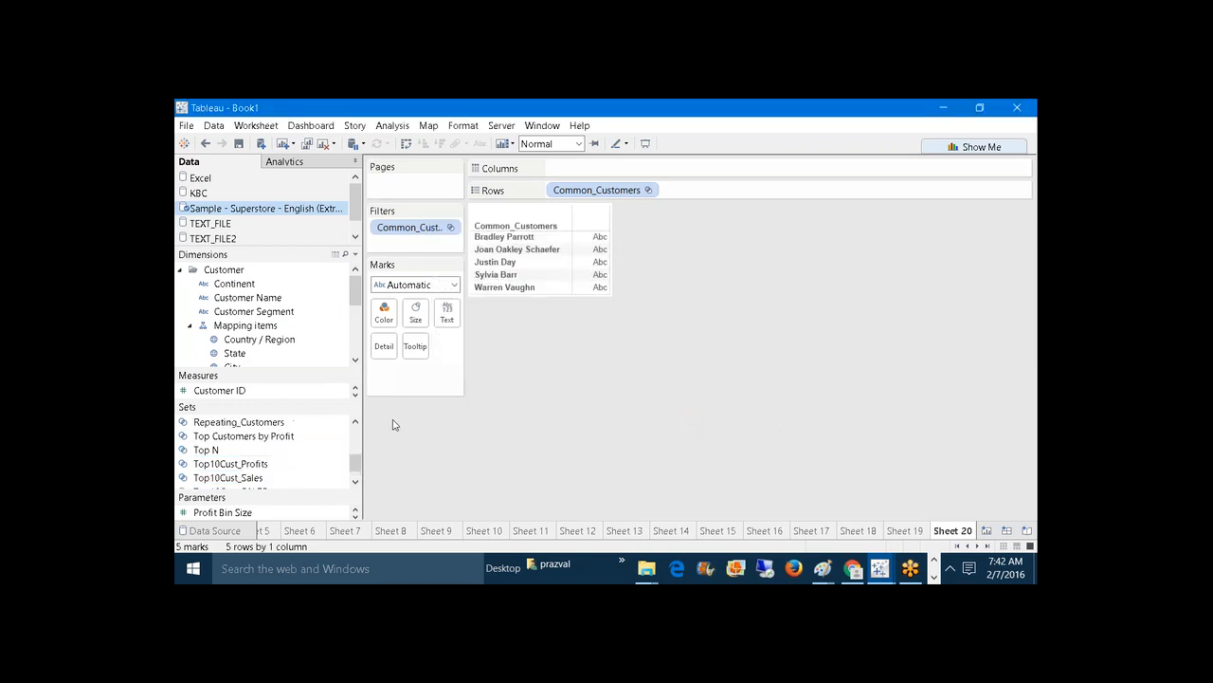
Step: Add a new worksheet and place the All Customers set on Rows
left_click(283, 143)
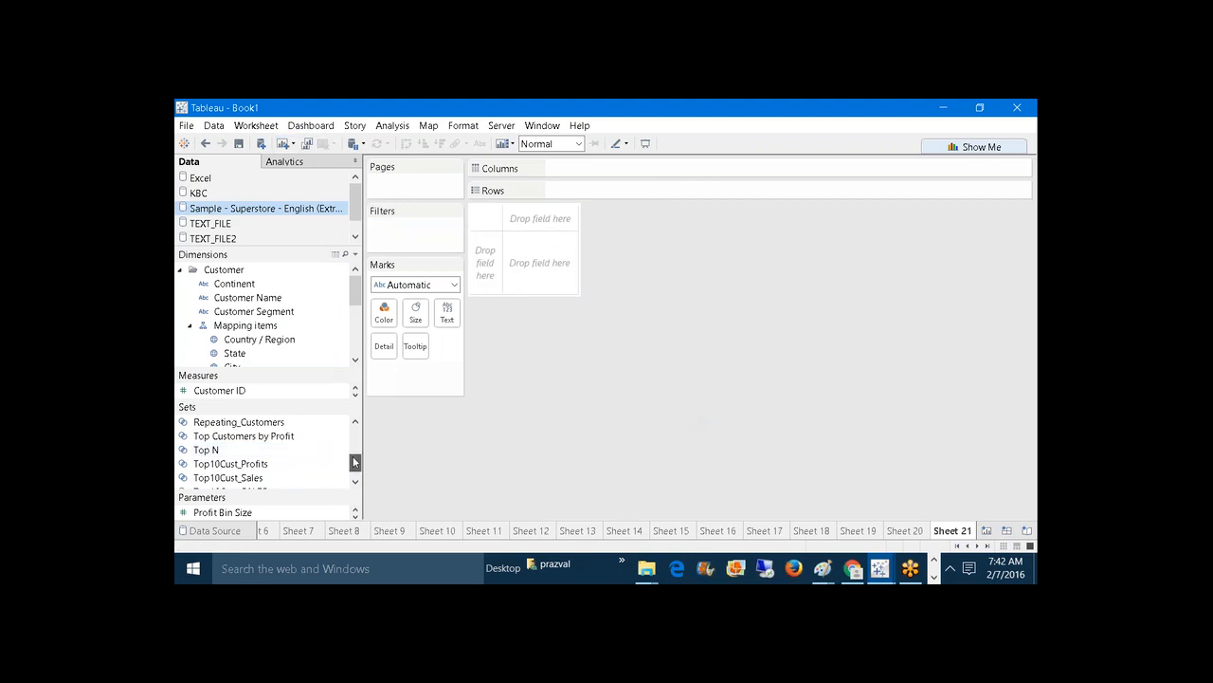
left_click_drag(355, 461, 356, 433)
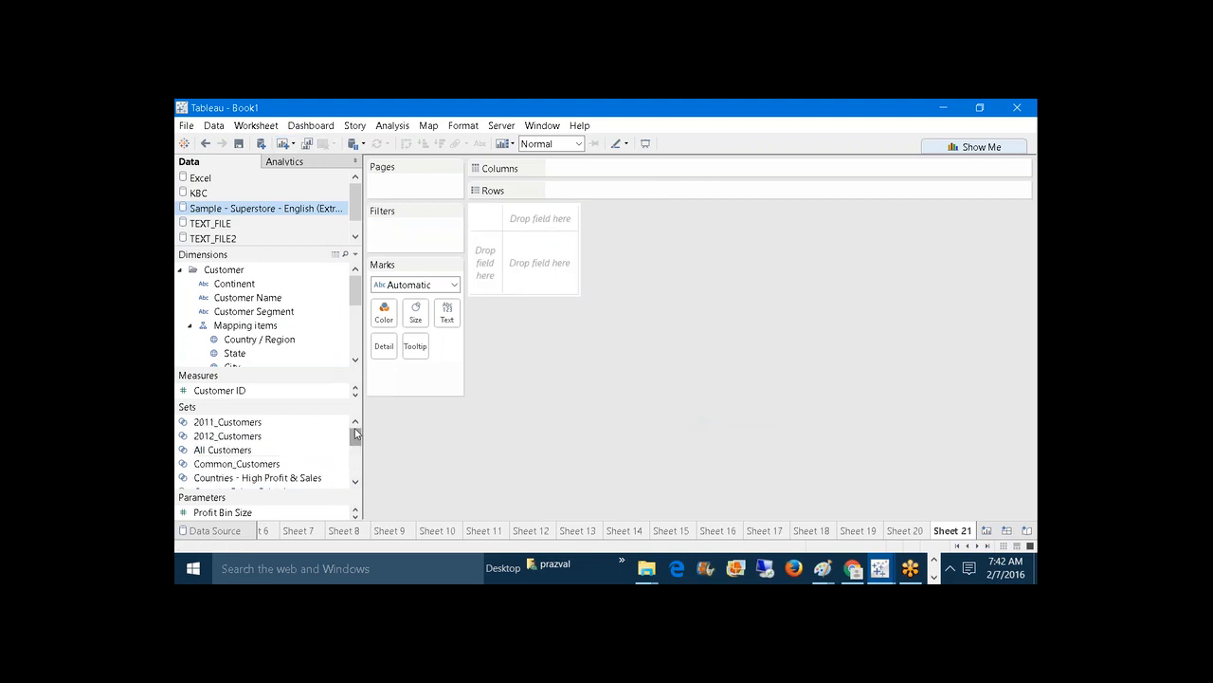
left_click(296, 449)
left_click_drag(296, 449, 599, 190)
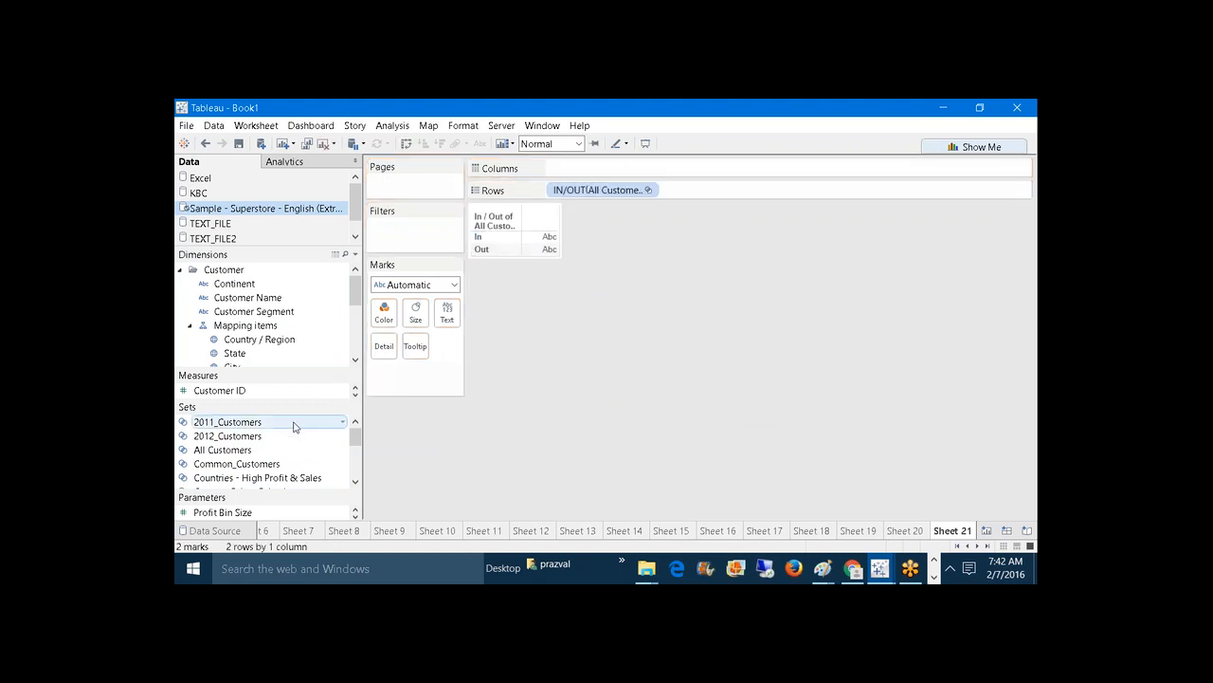
Step: Review how the All Customers set is combined and switch its field on Rows to show the members in the set
right_click(254, 453)
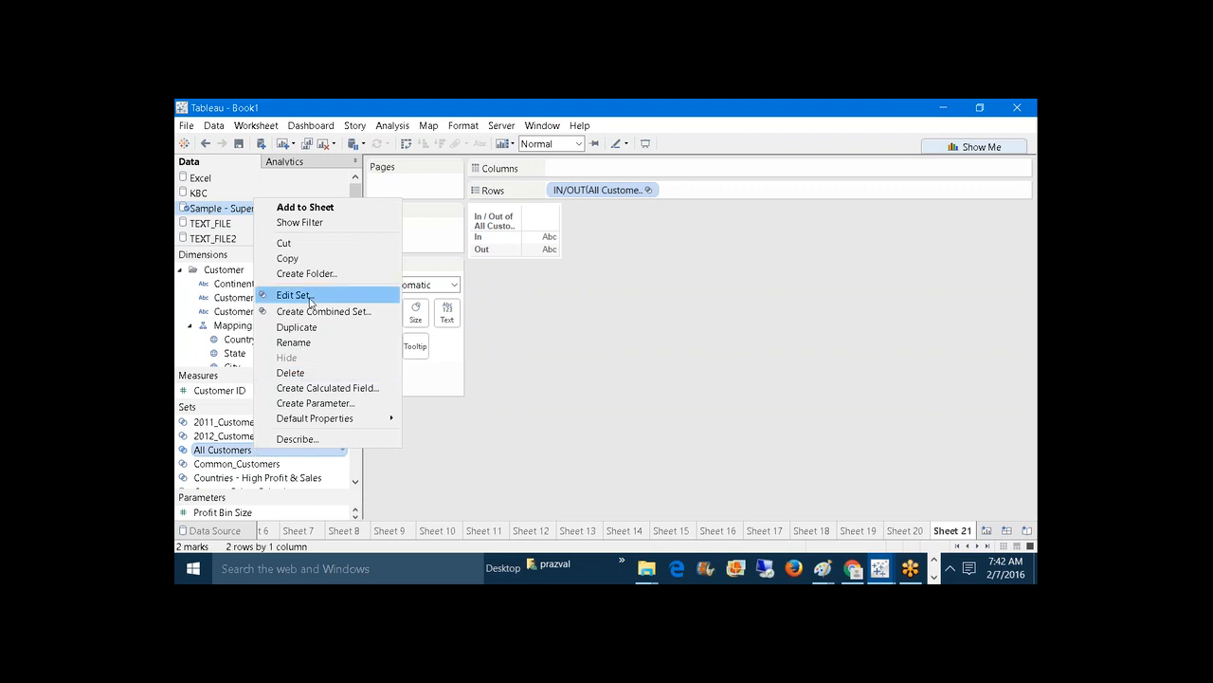
left_click(311, 299)
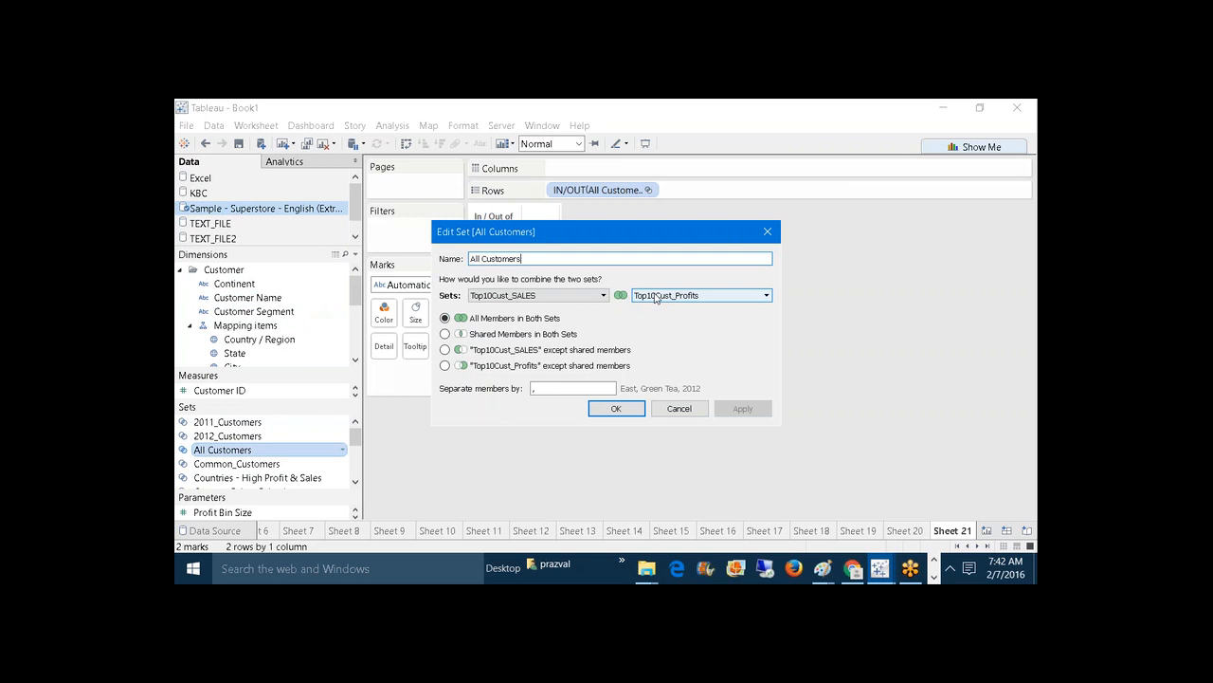
left_click(632, 409)
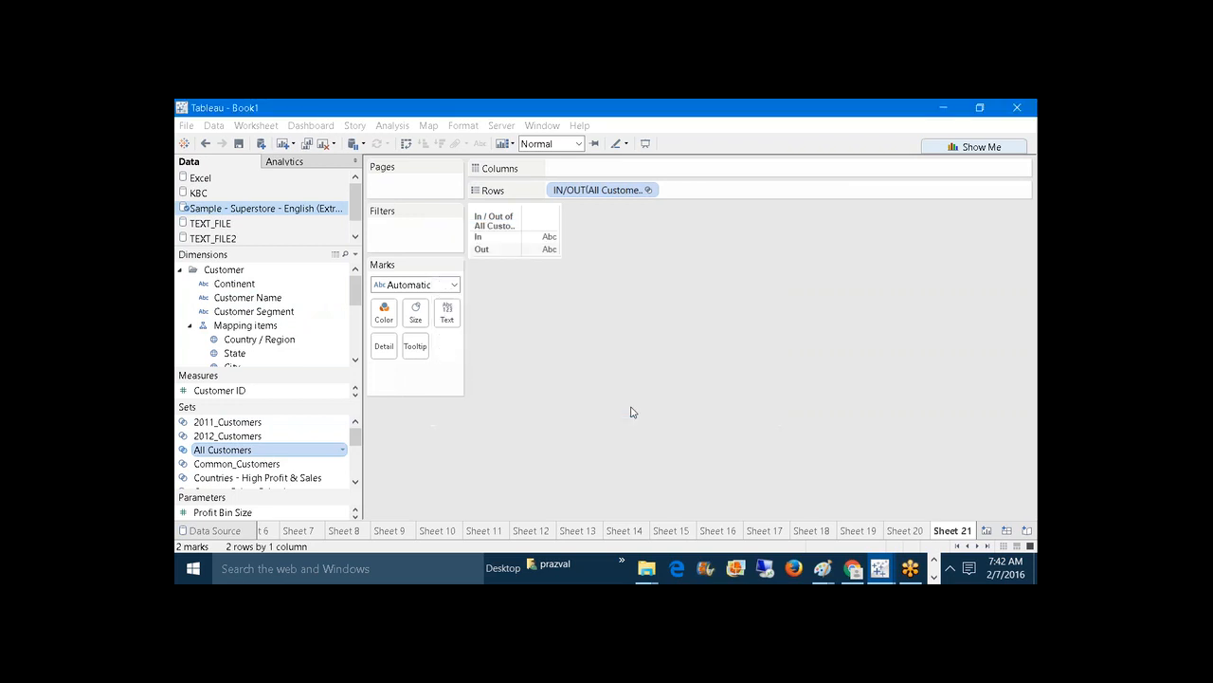
right_click(621, 191)
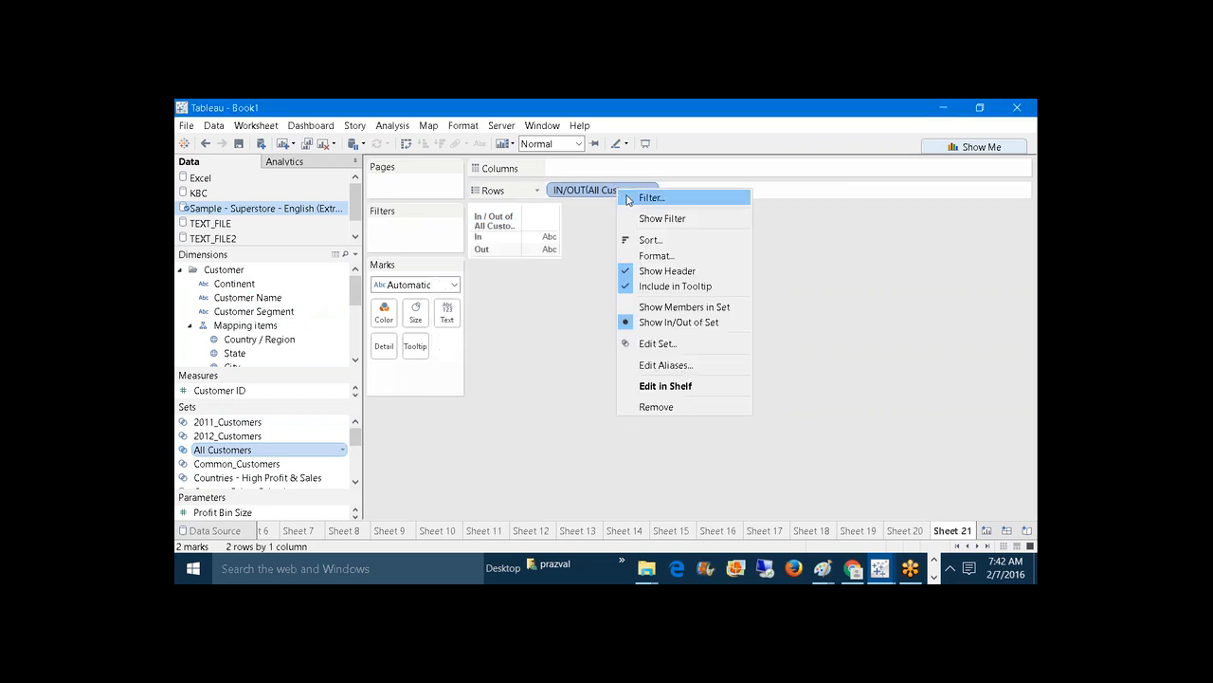
left_click(644, 305)
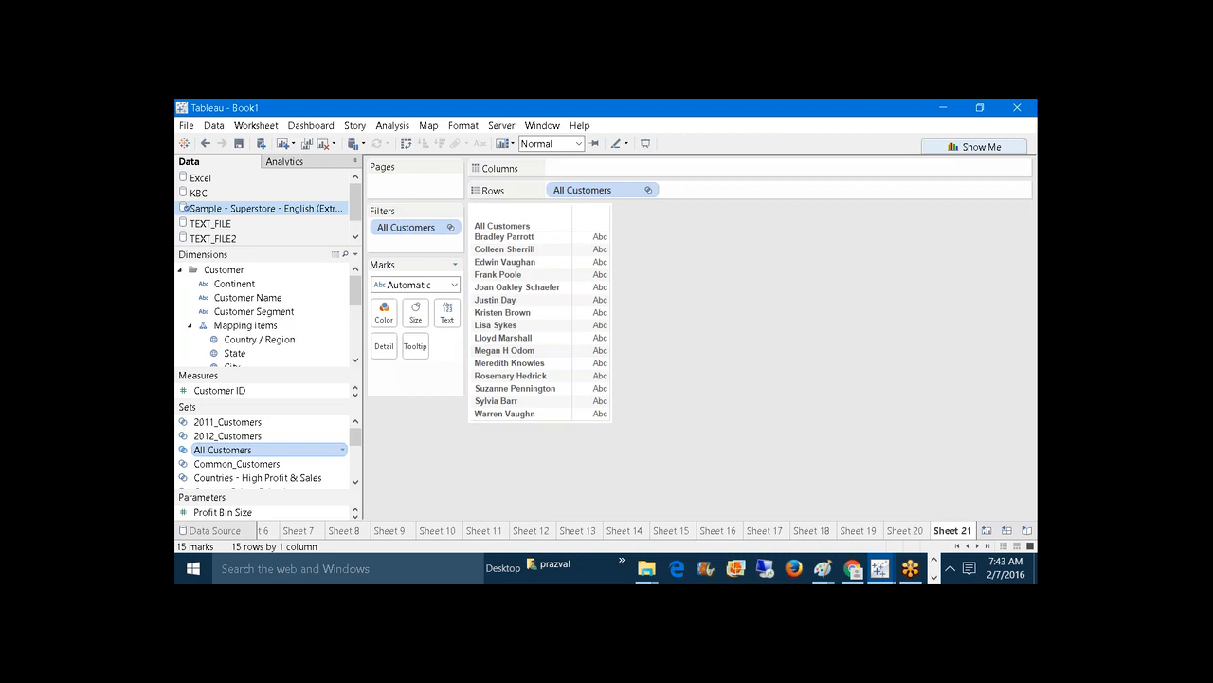
left_click(354, 254)
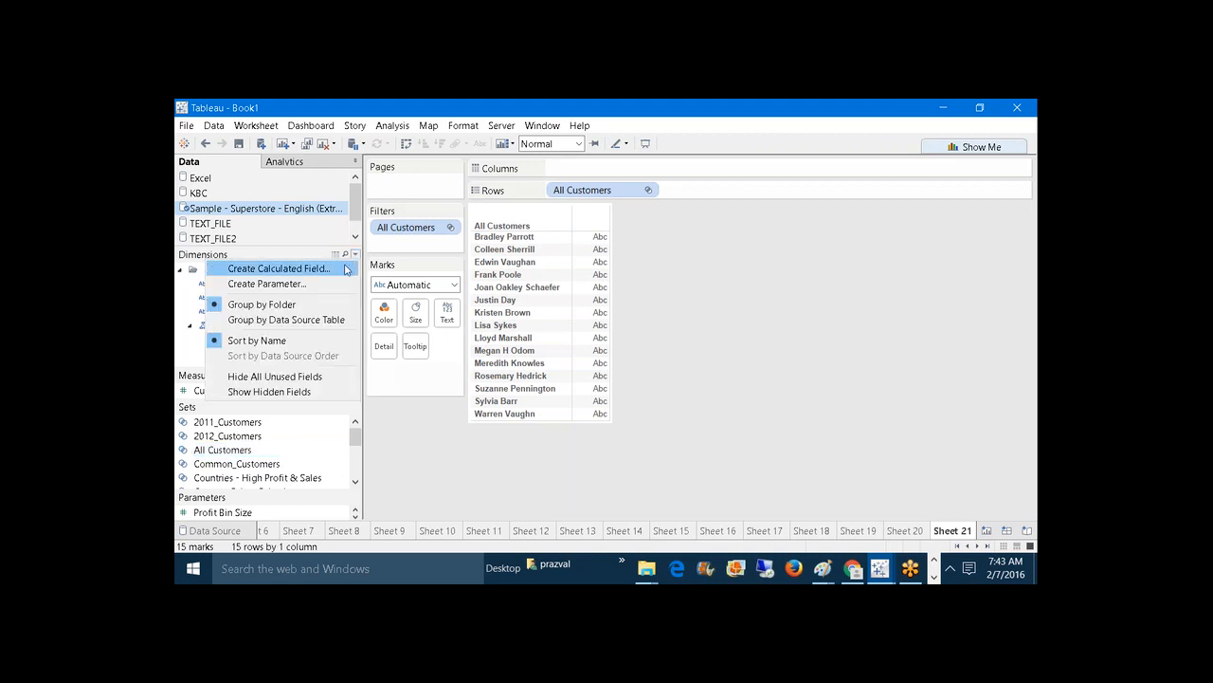
left_click(346, 270)
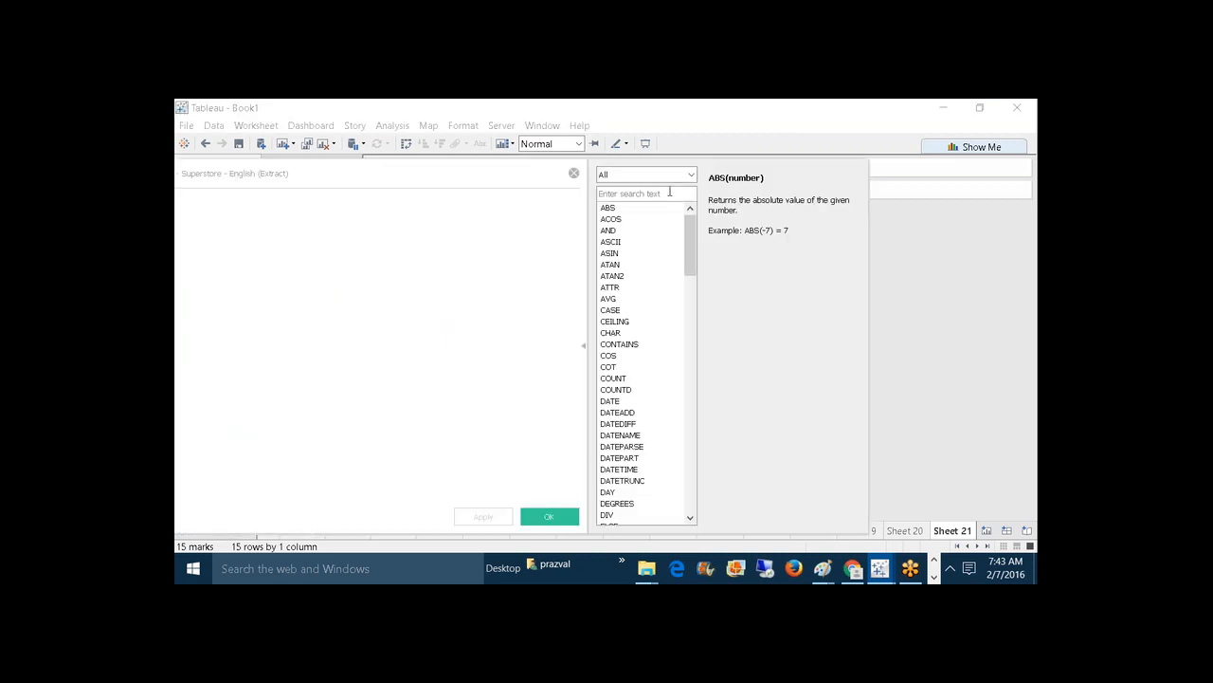
left_click(573, 173)
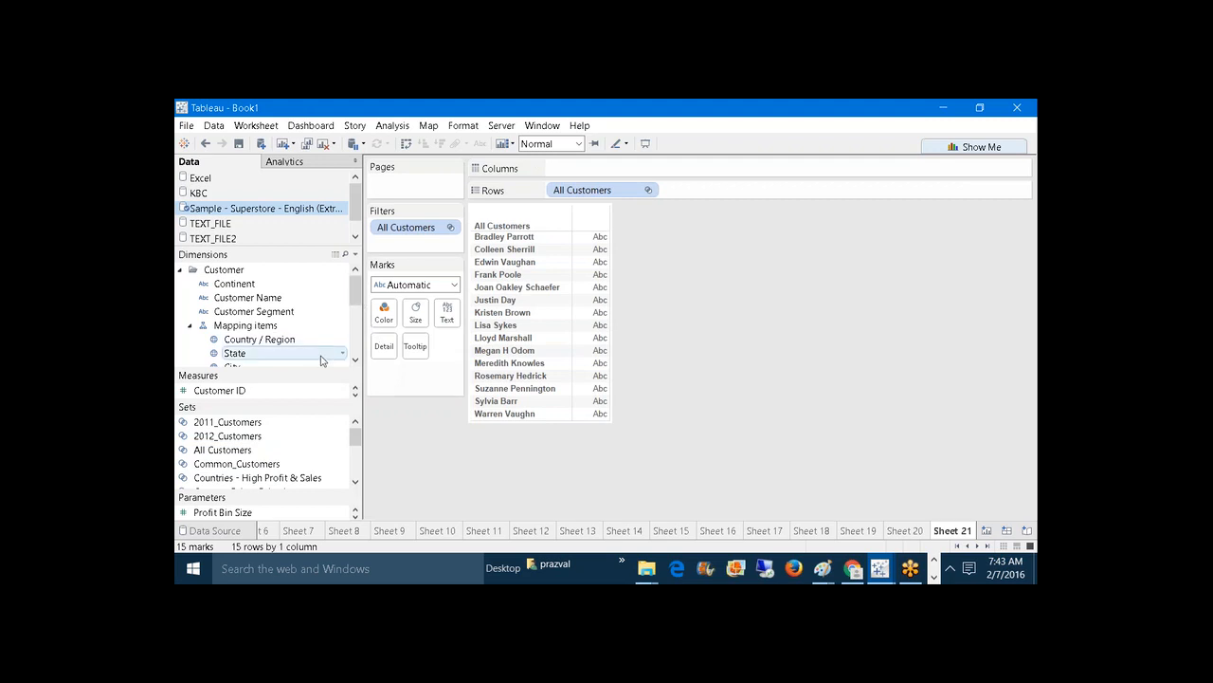
Step: Combine Top10Cust_SALES and Top10Cust_Profits into a set named Only Sales that keeps the Top10Cust_SALES members except shared ones
left_click_drag(357, 437, 353, 466)
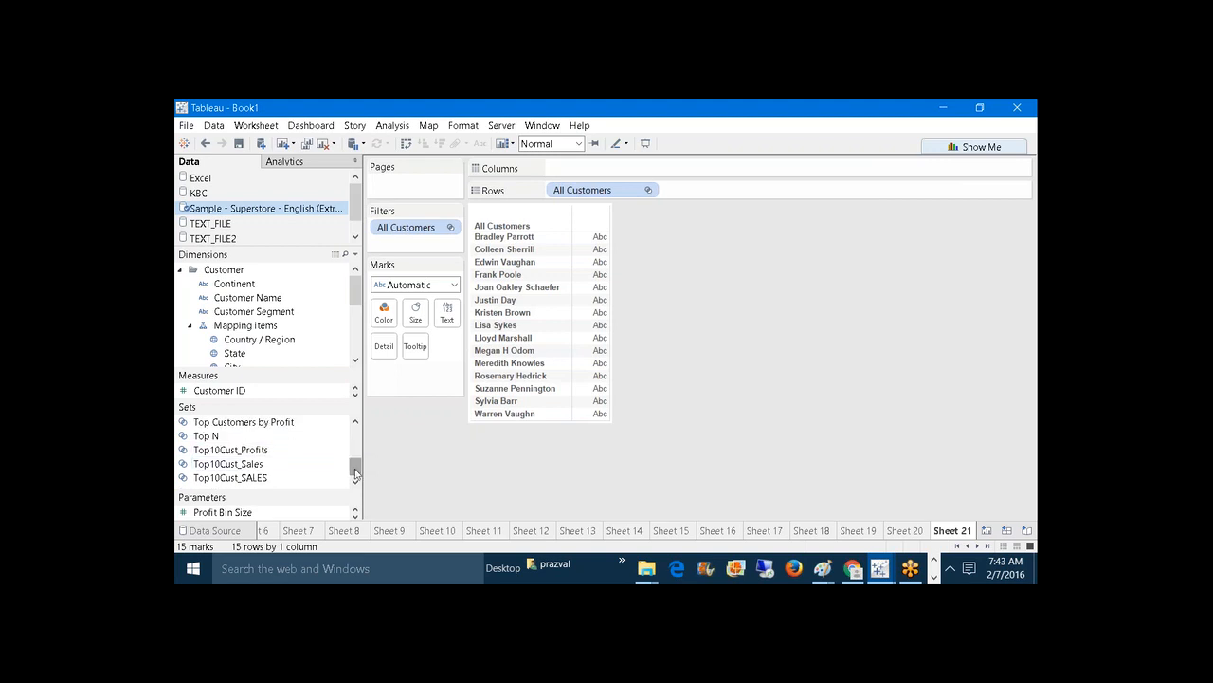
left_click(290, 452)
left_click(269, 478, "ctrl")
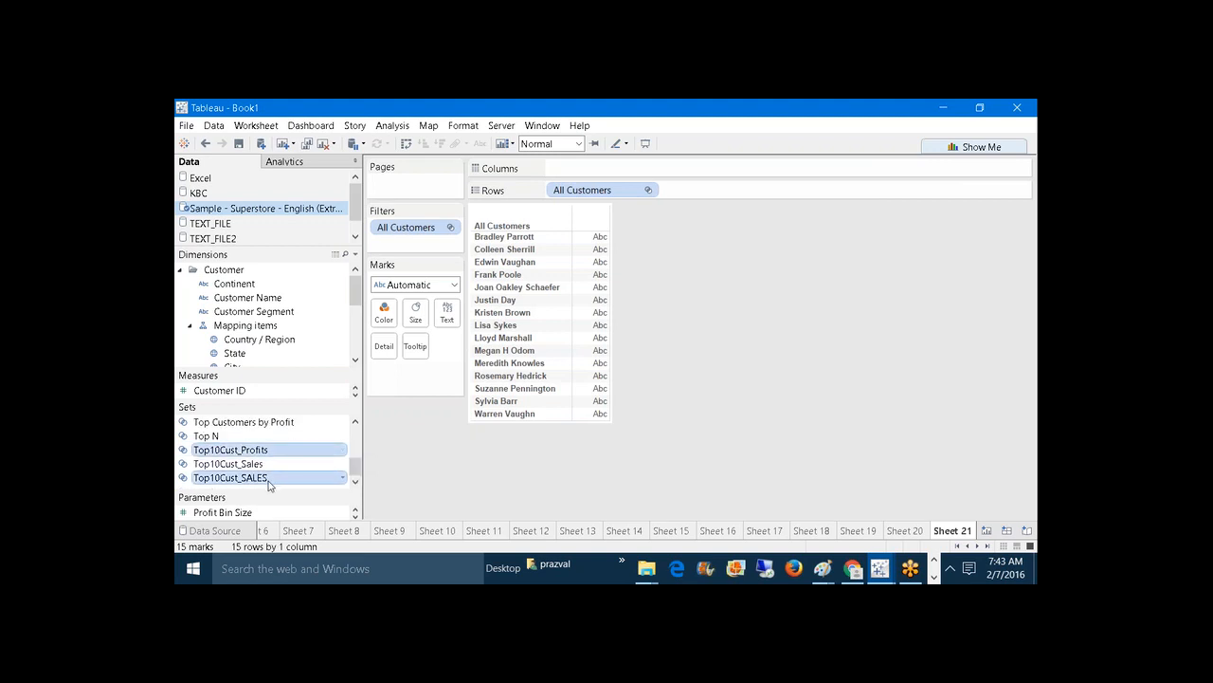
right_click(268, 484)
left_click(354, 398)
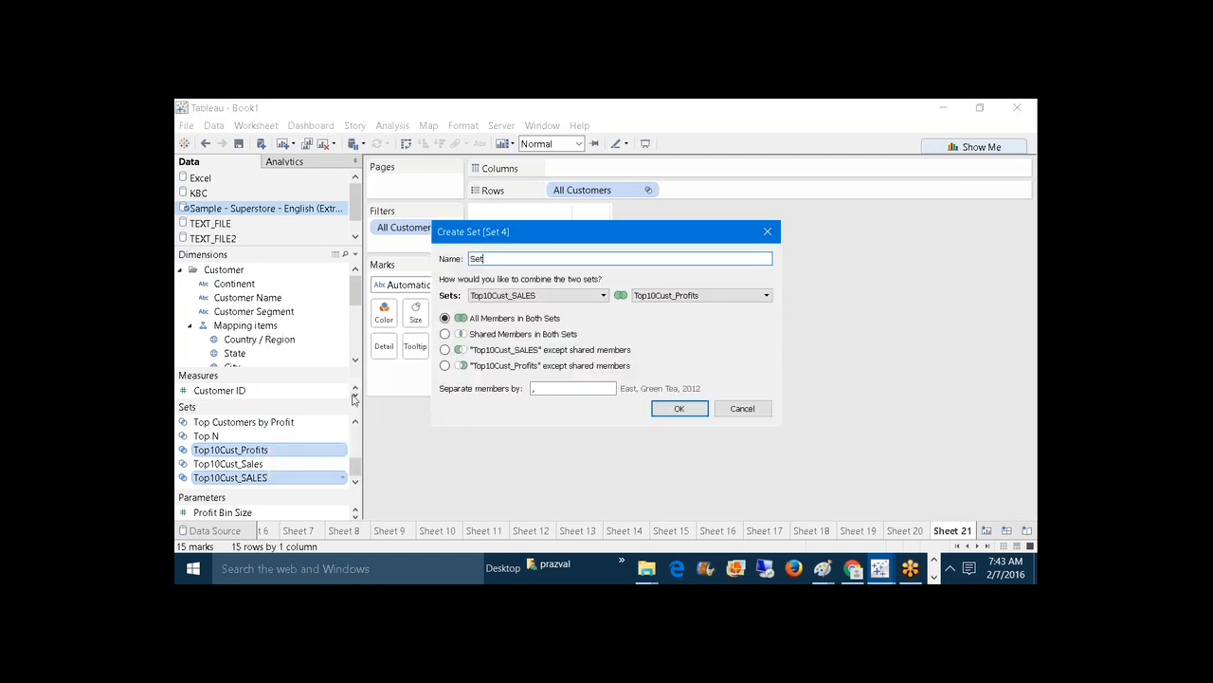
key("BackSpace")
key("BackSpace")
key("BackSpace")
type("Only Sal")
left_click(445, 350)
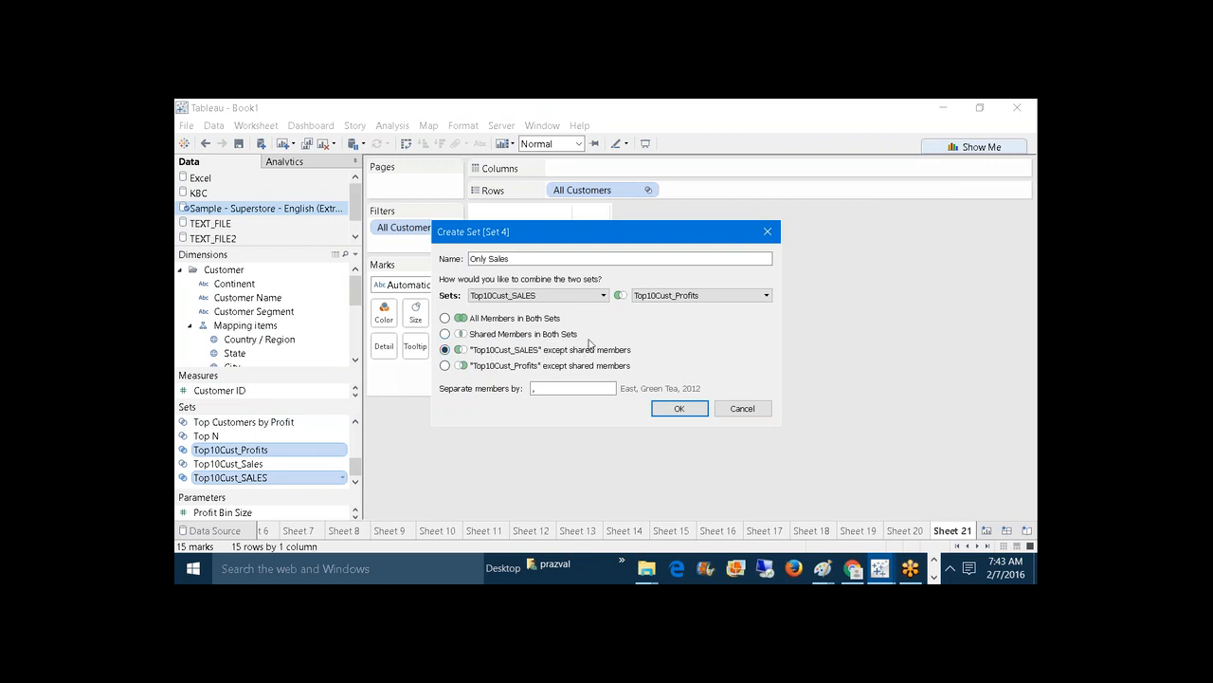
left_click(679, 408)
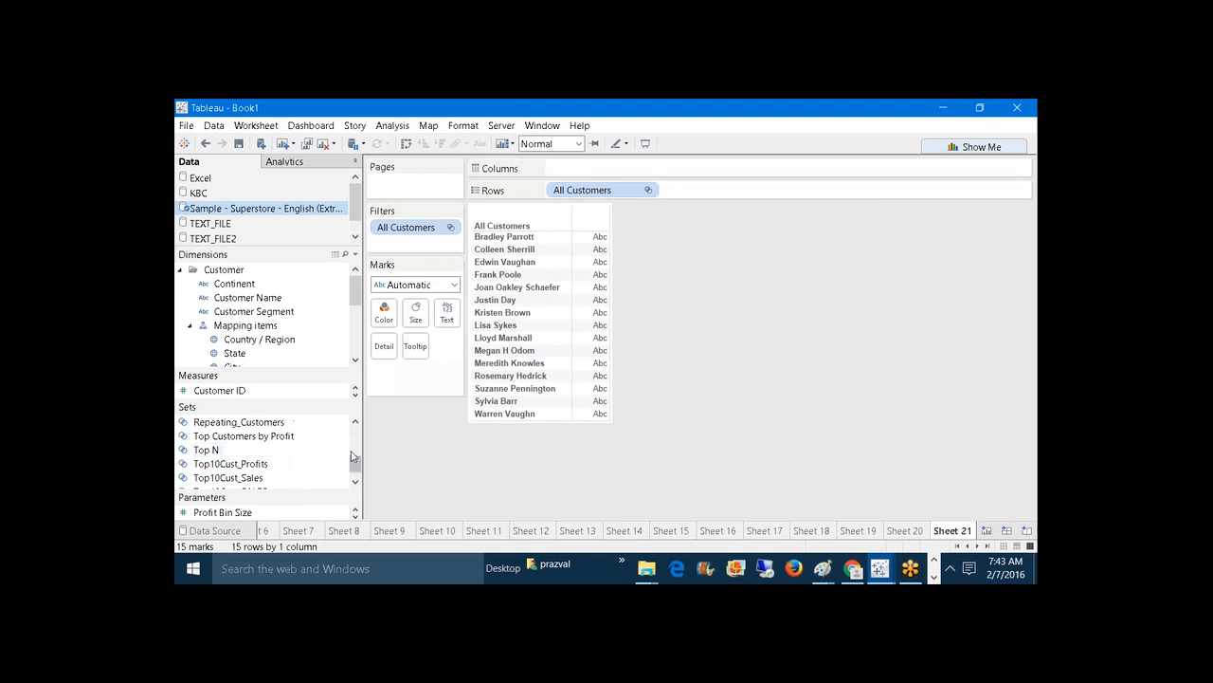
Step: Combine the same two top 10 sets into a set named Only Profits that keeps the Top10Cust_Profits members except shared ones
left_click_drag(351, 457, 352, 477)
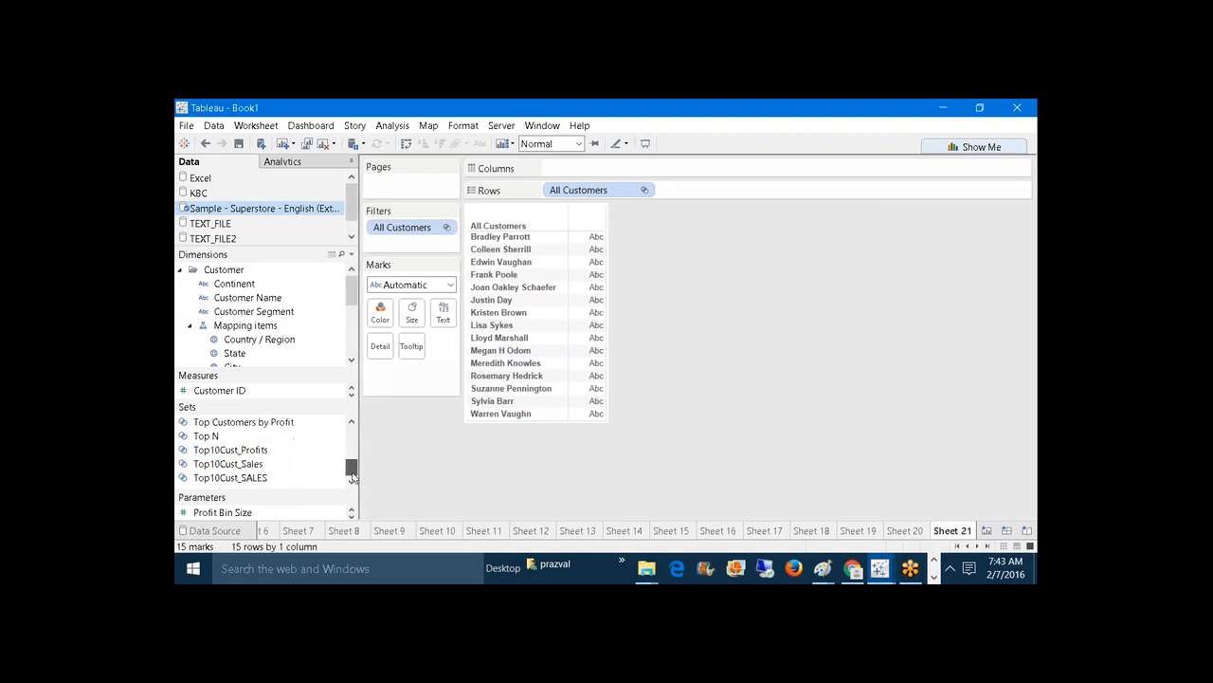
left_click(271, 451)
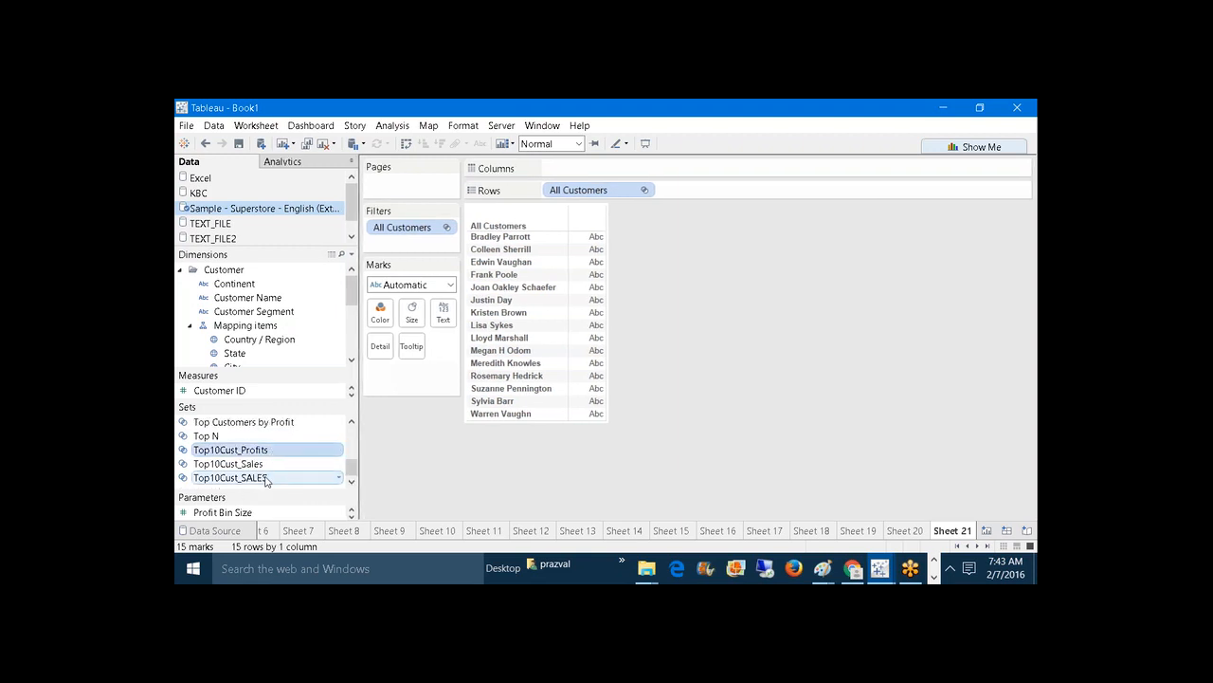
left_click(265, 480, "ctrl")
right_click(265, 480)
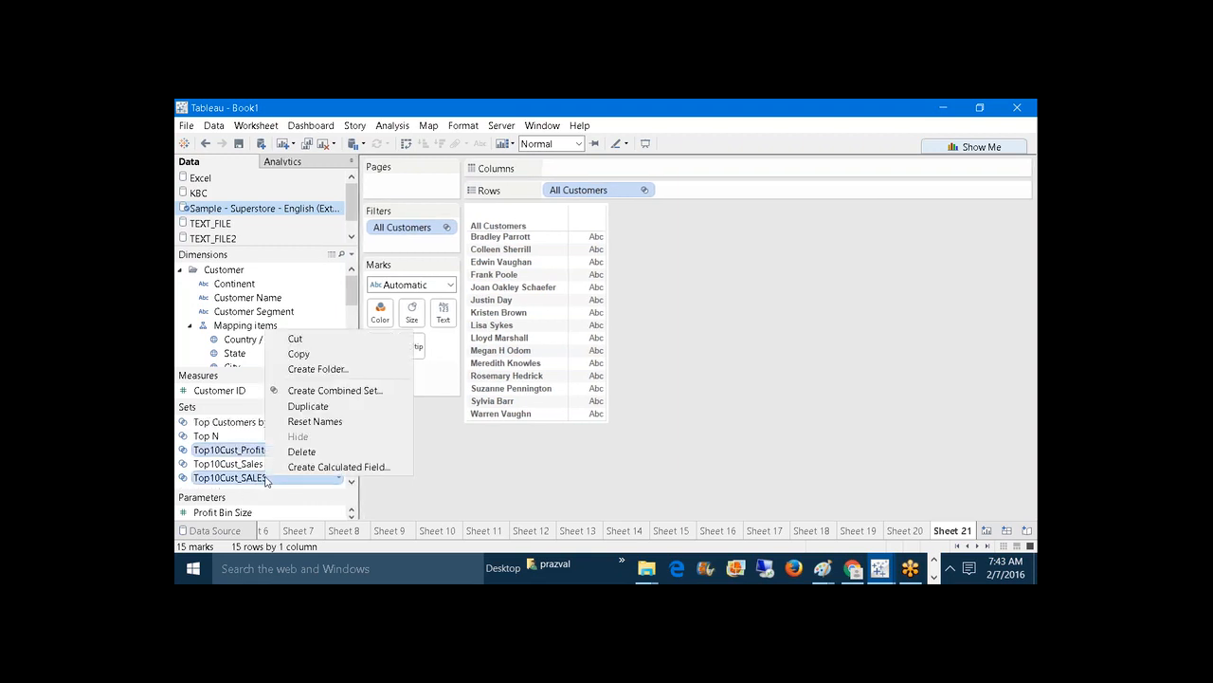
left_click(322, 390)
left_click(549, 256)
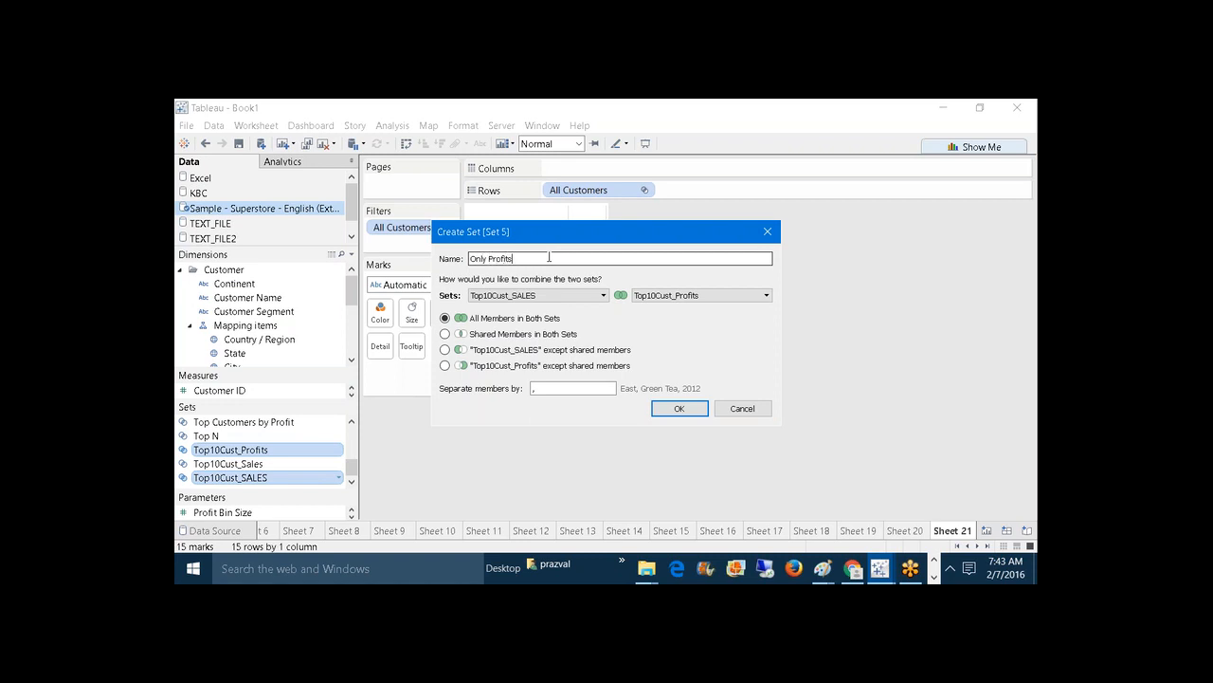
left_click(444, 365)
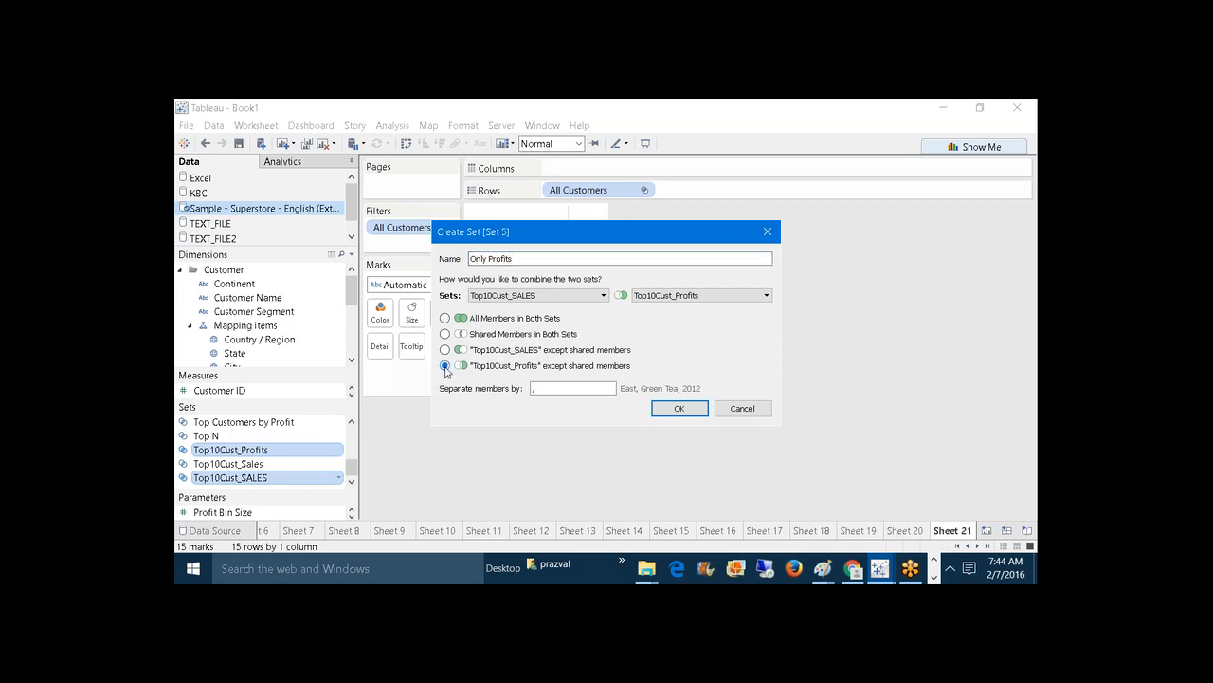
left_click(670, 409)
Step: Add a new worksheet, place the Only Sales set on Rows and show the members in the set
left_click(282, 144)
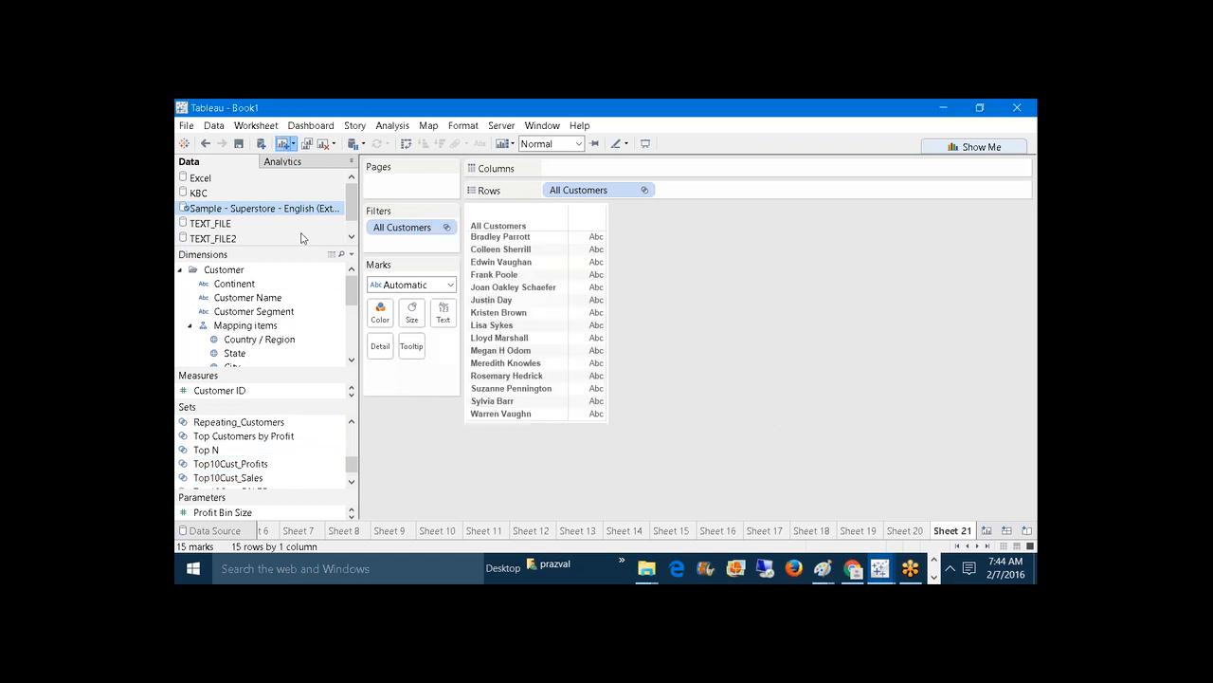
mouse_move(351, 463)
left_mouse_down()
mouse_move(351, 431)
mouse_move(354, 456)
left_mouse_up()
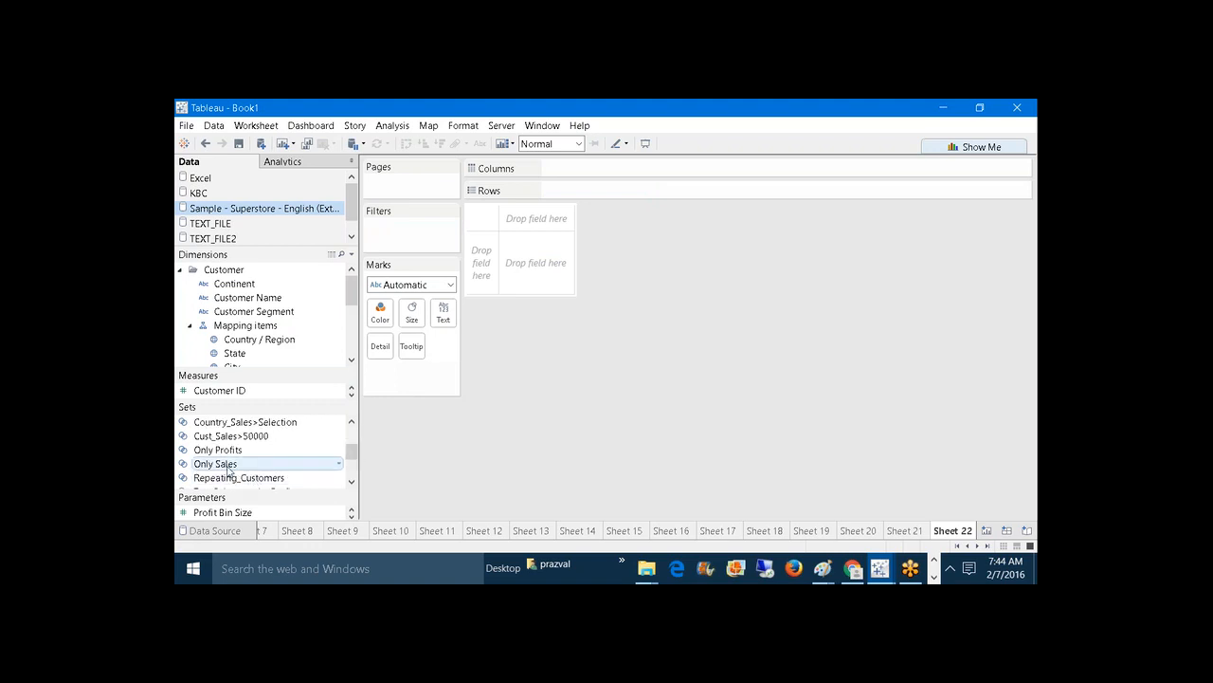
left_click_drag(214, 463, 635, 196)
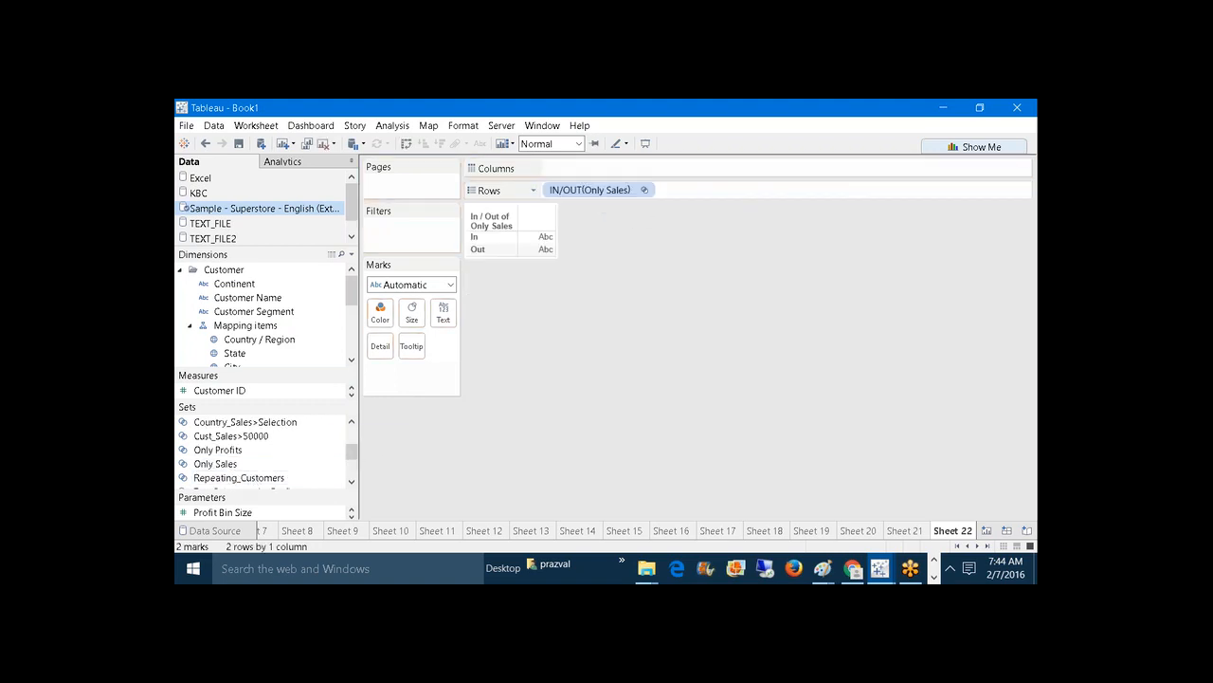
left_click(644, 190)
left_click(689, 311)
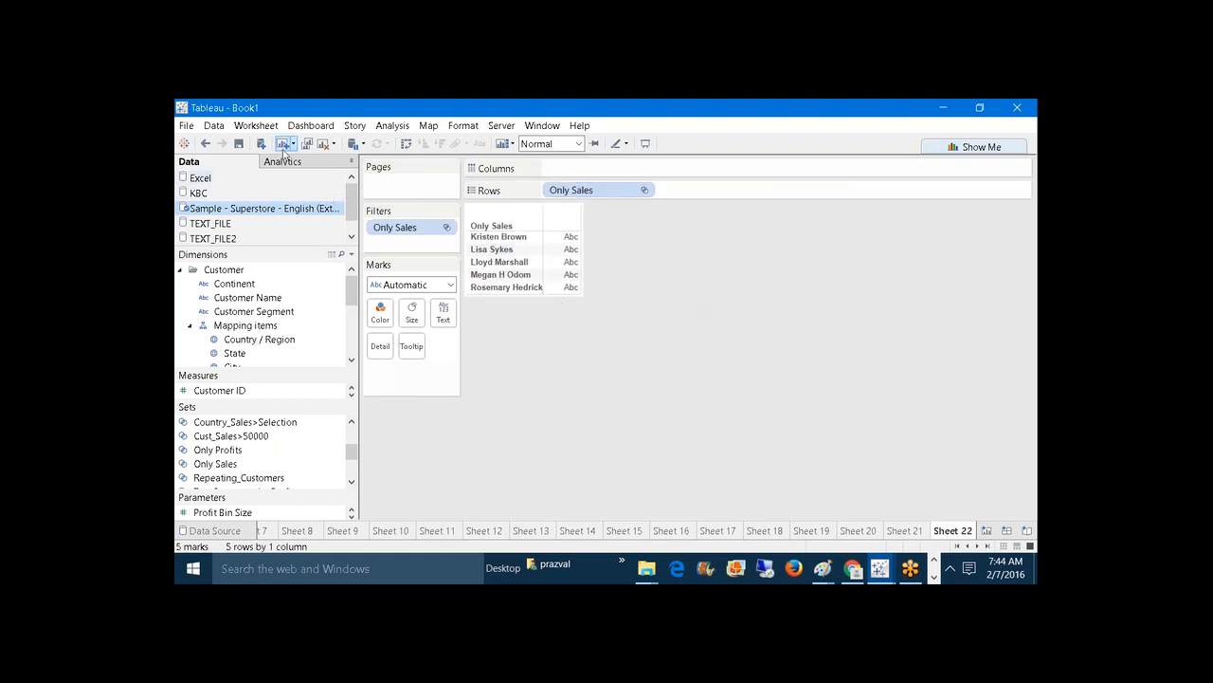
Step: Add a new worksheet, place the Only Profits set on Rows and show the members in the set
key("ctrl+m")
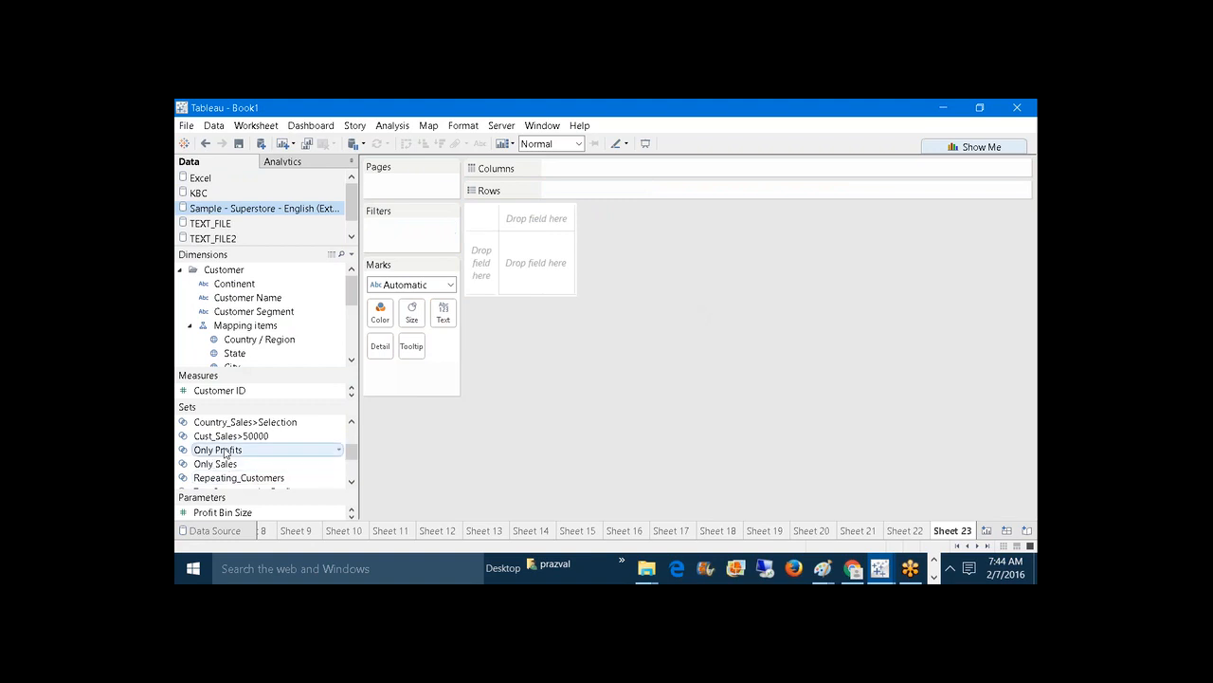
left_click_drag(217, 450, 608, 189)
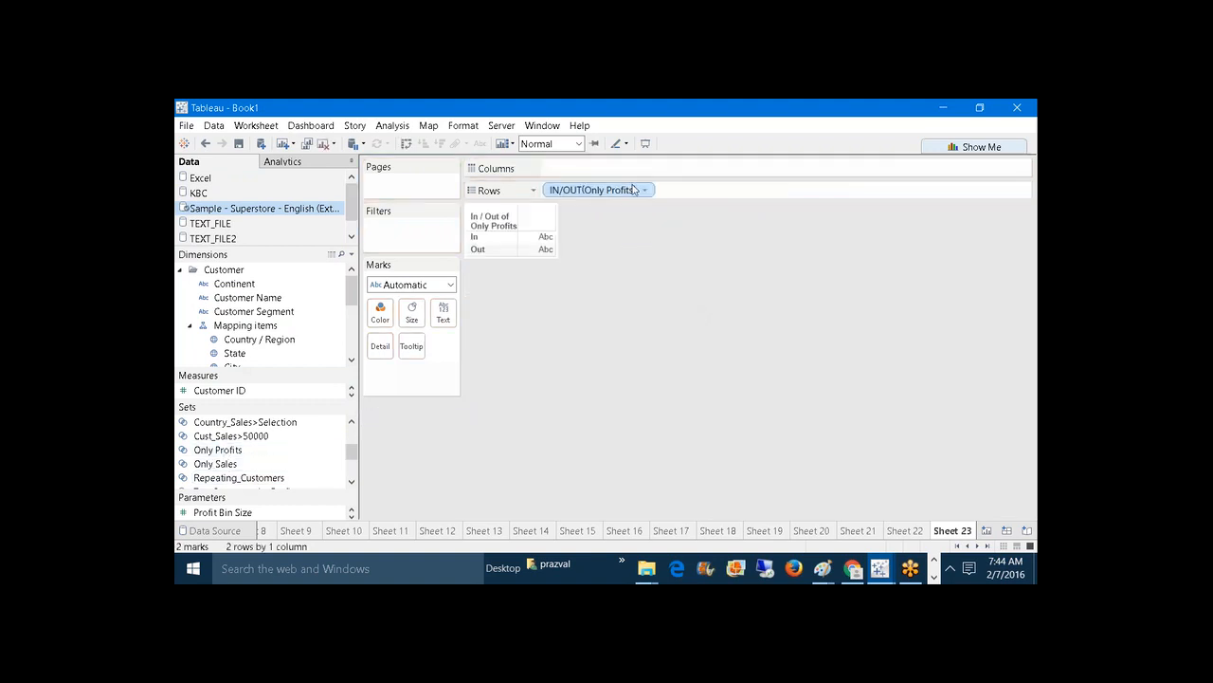
right_click(608, 189)
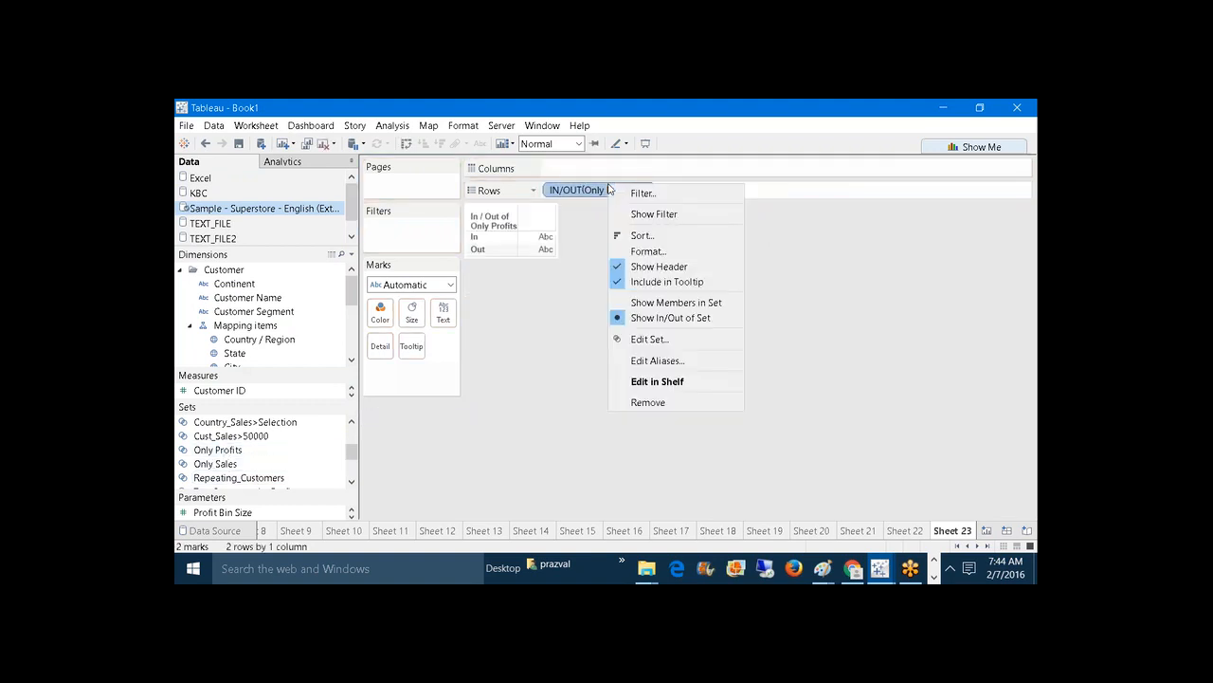
left_click(649, 303)
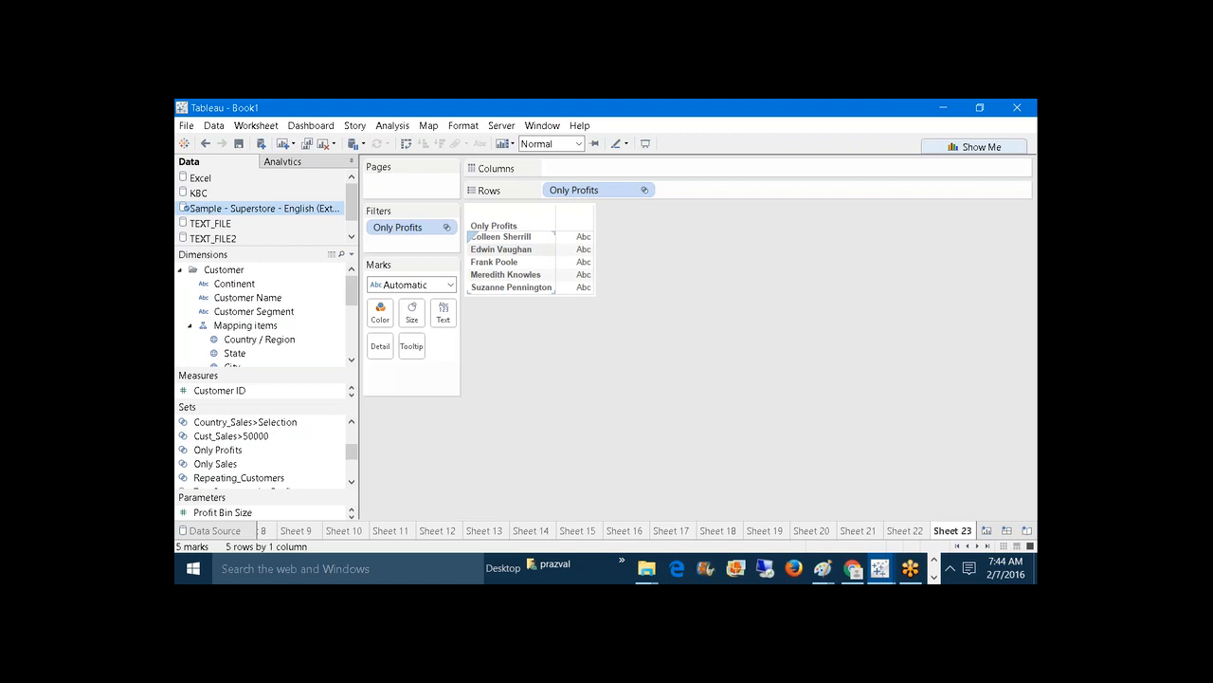
Step: Switch to the Notepad task notes and add "Task7:-" with the line "TOP/Bottom 5 Customers based on sales" below Task6
left_click(934, 576)
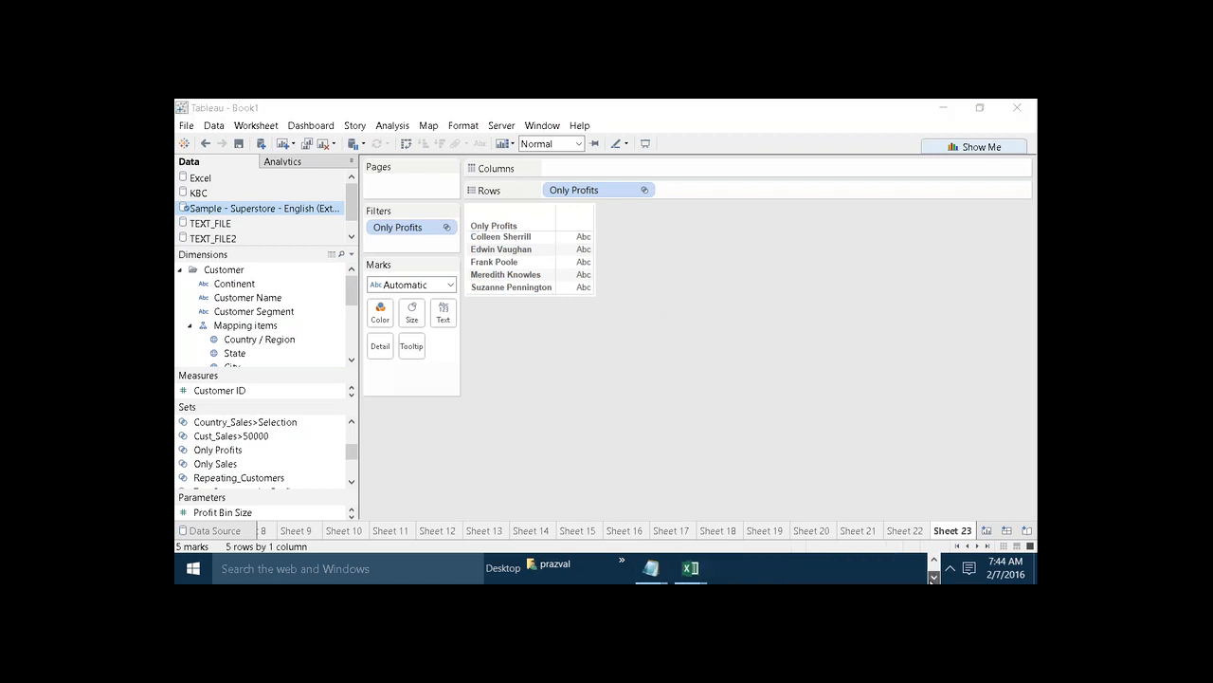
left_click(650, 567)
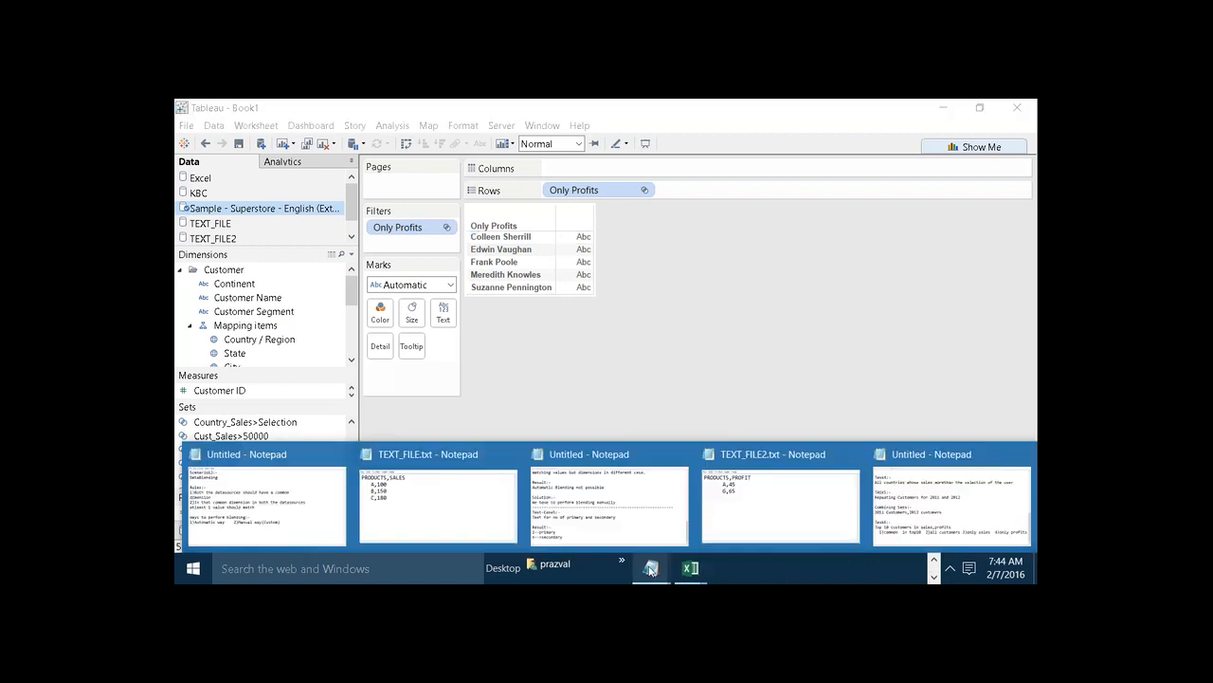
left_click(950, 485)
key("Return")
type("T")
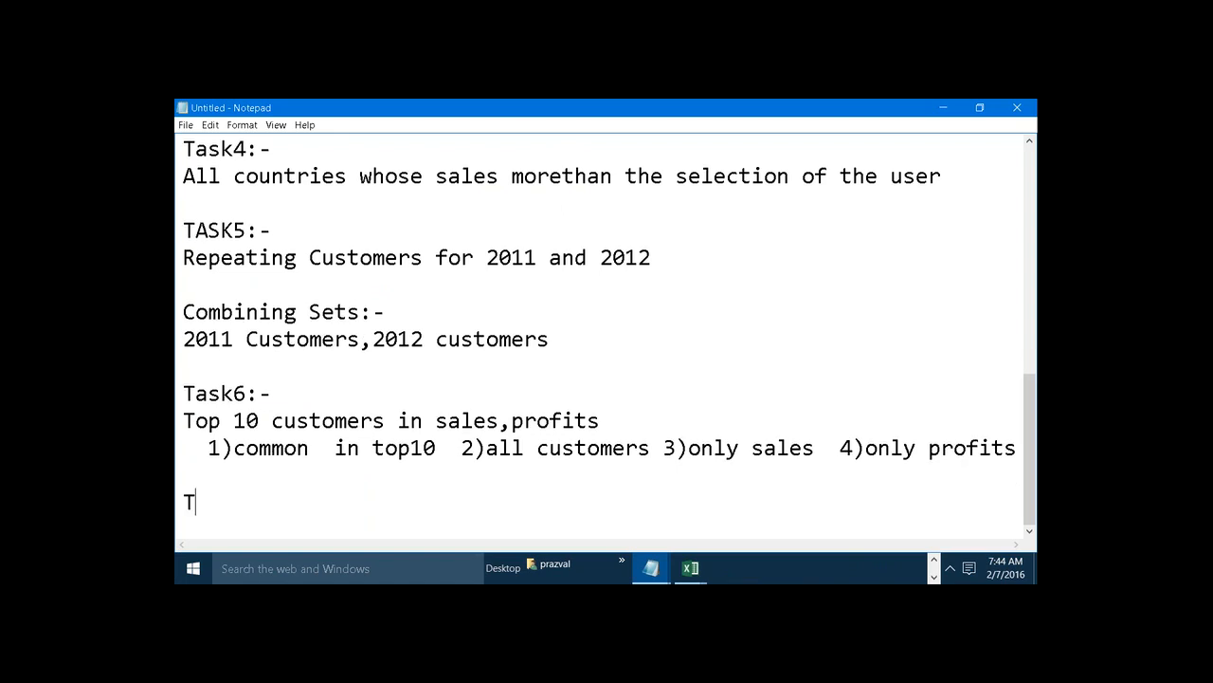
type("ask7:-")
key("Return")
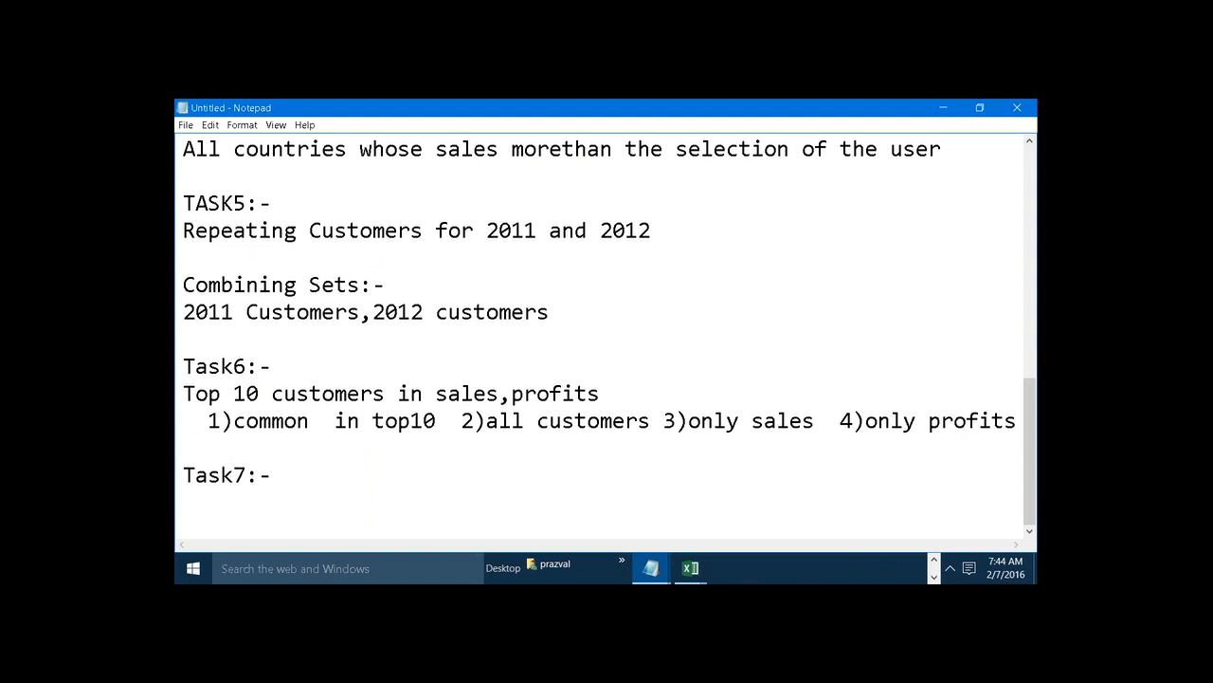
type("TOP/Bottom ")
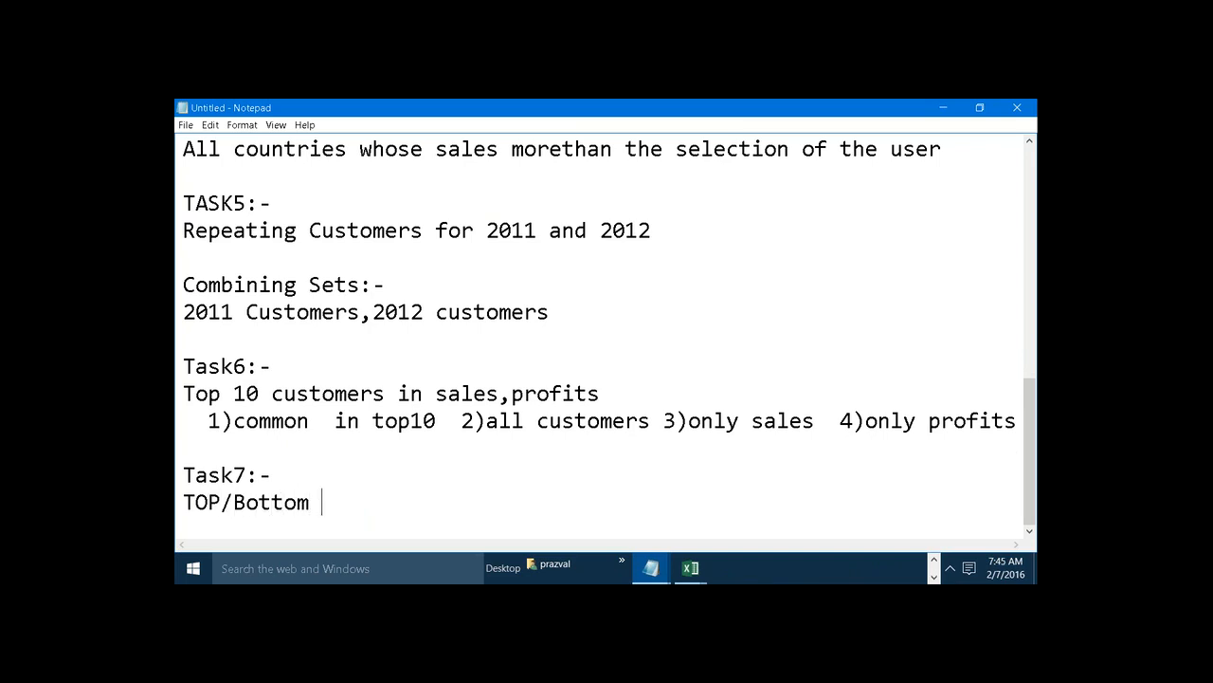
type("5 Custome")
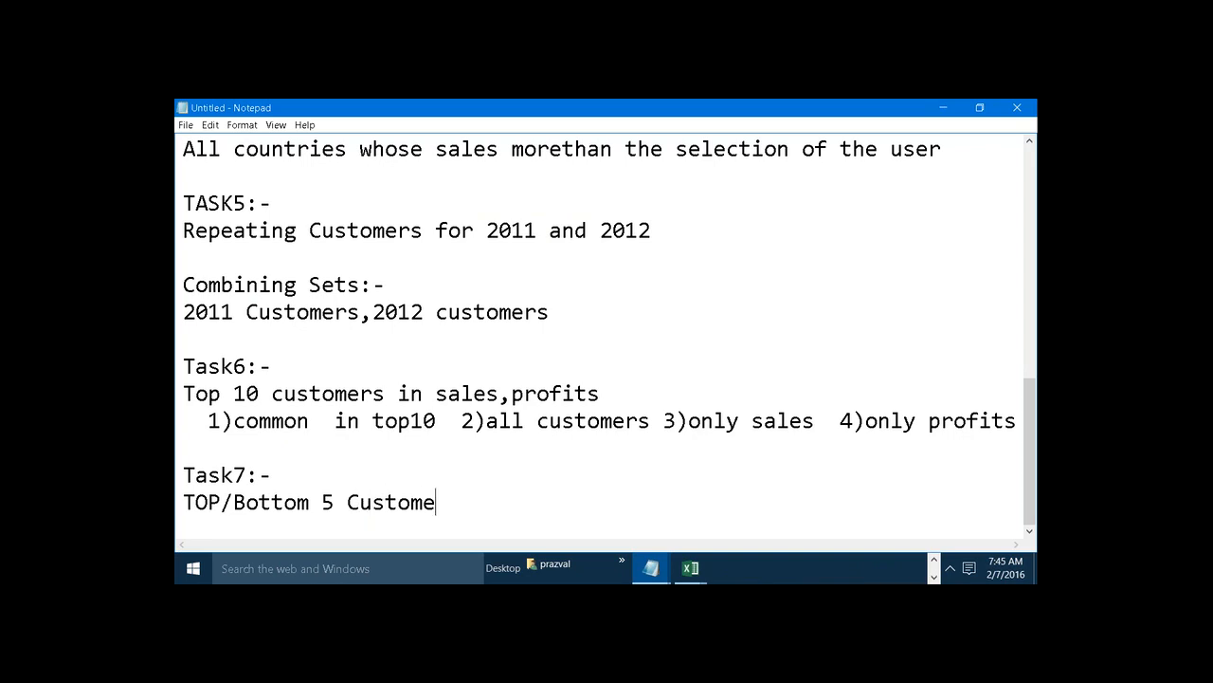
type("rs based ")
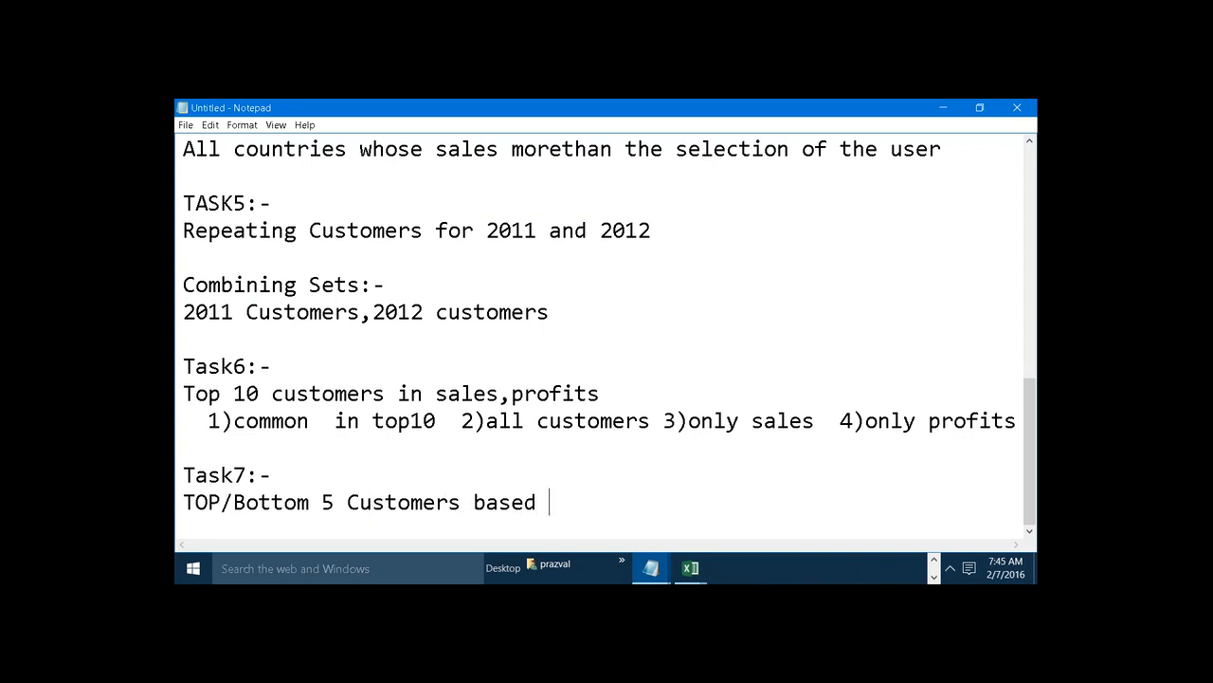
type("on sales")
Step: Switch back to the Tableau workbook and add a new blank worksheet
left_click(934, 559)
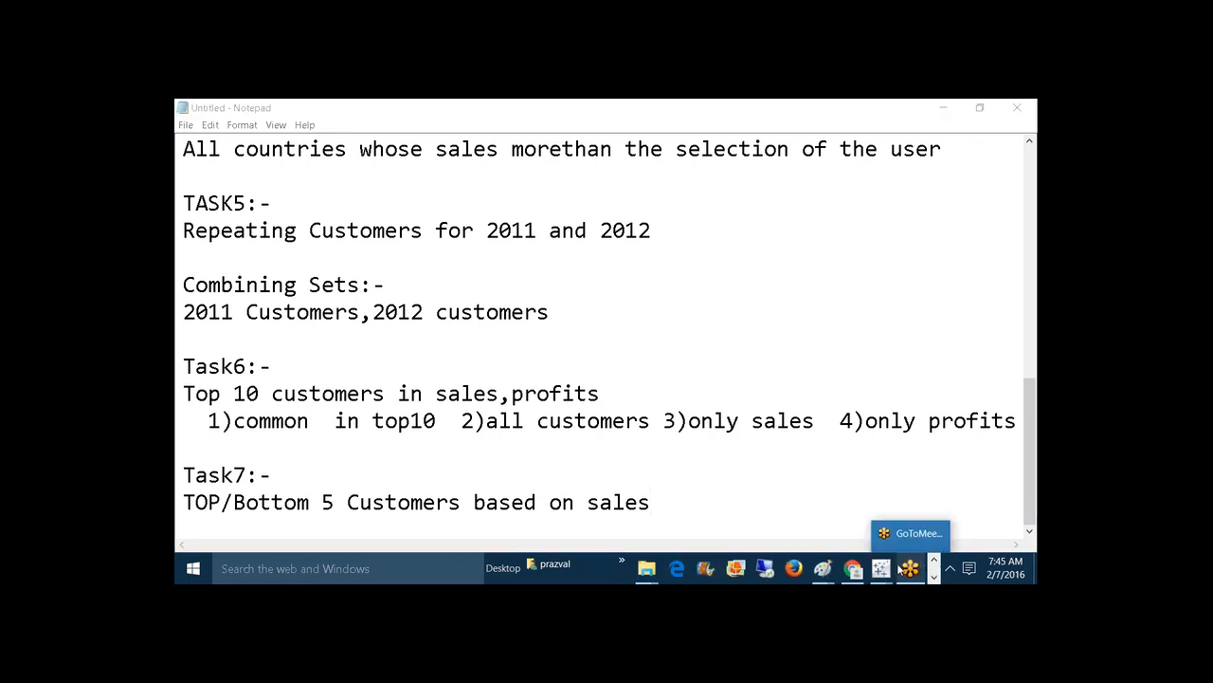
mouse_move(884, 568)
left_click(919, 521)
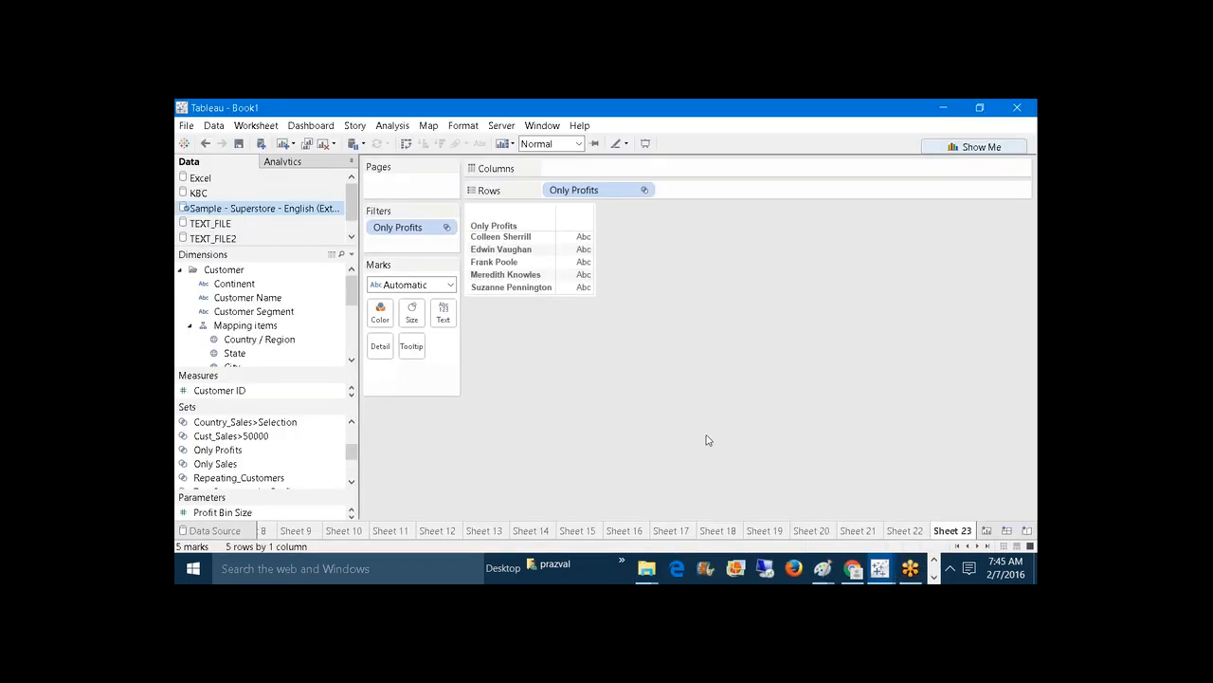
left_click(282, 144)
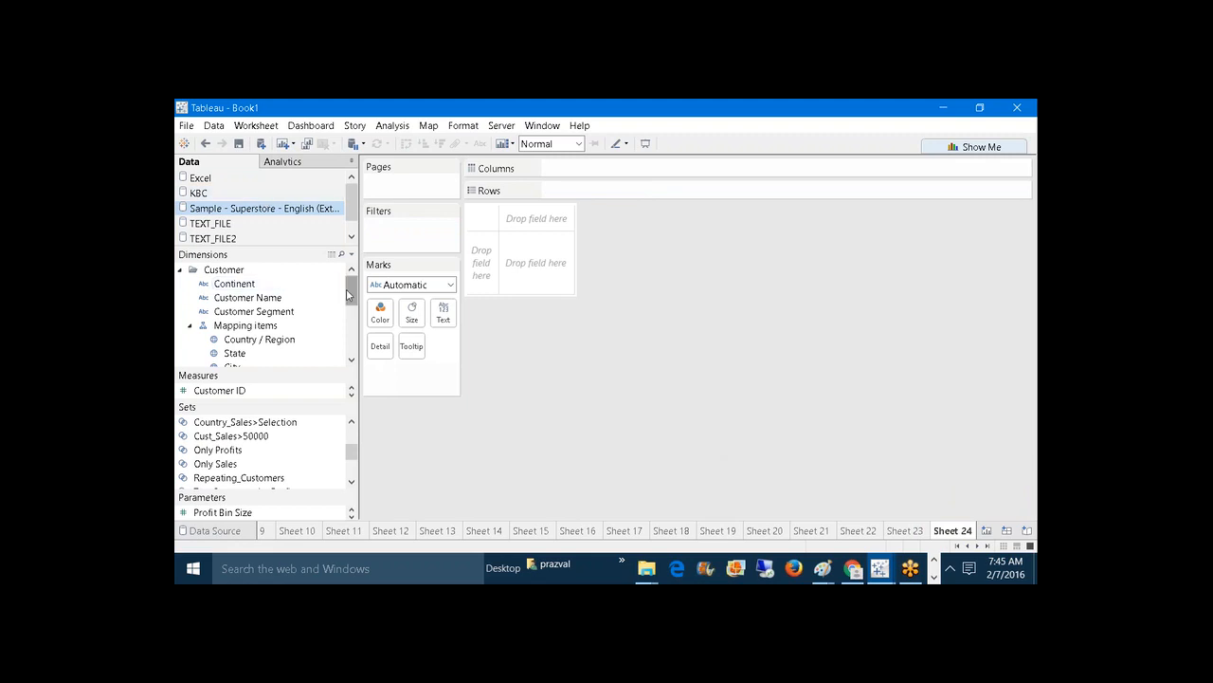
left_click_drag(303, 297, 425, 238)
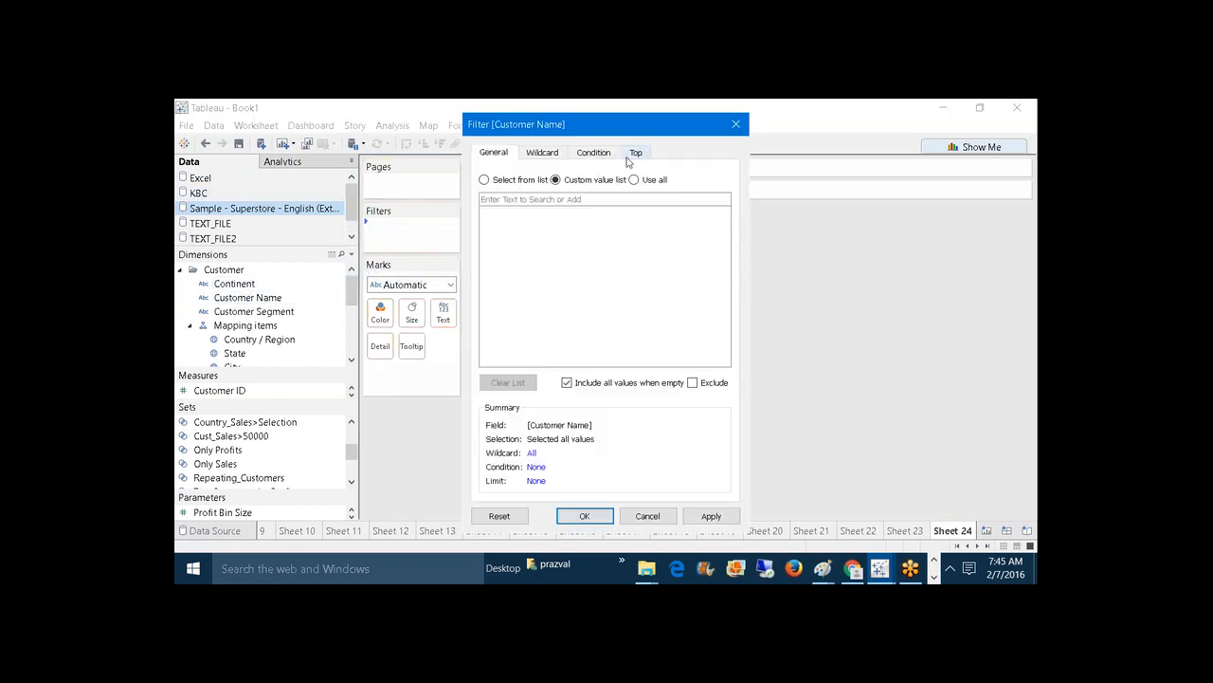
left_click(634, 153)
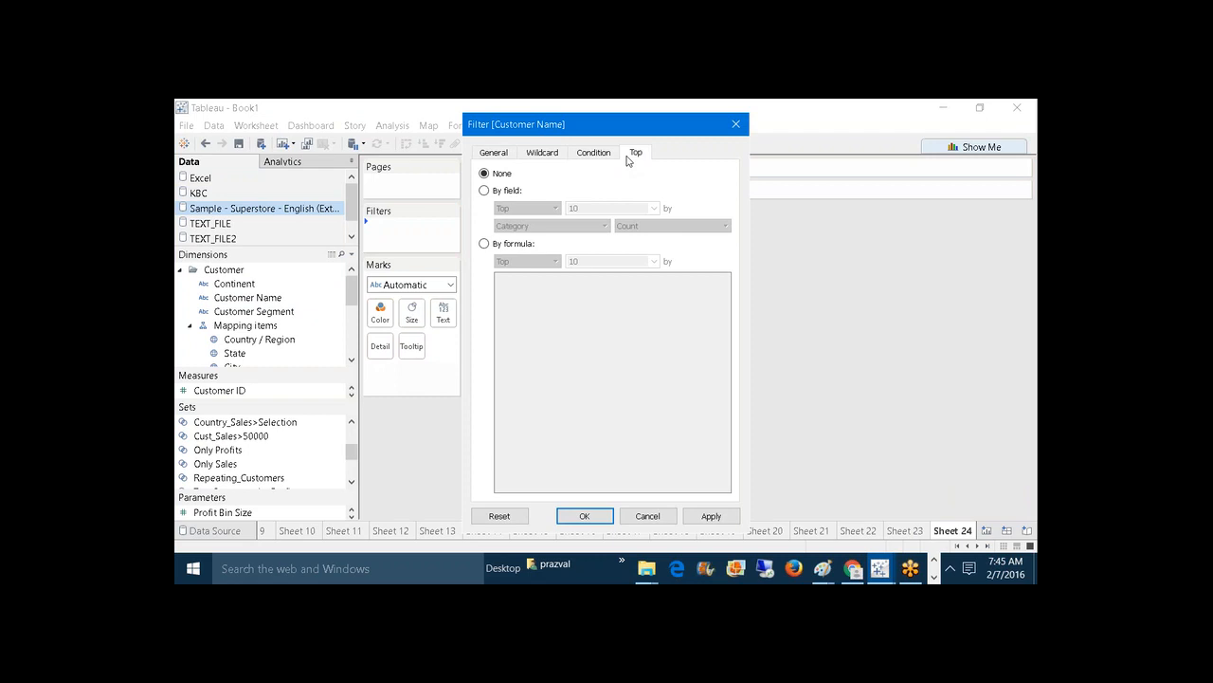
left_click(486, 192)
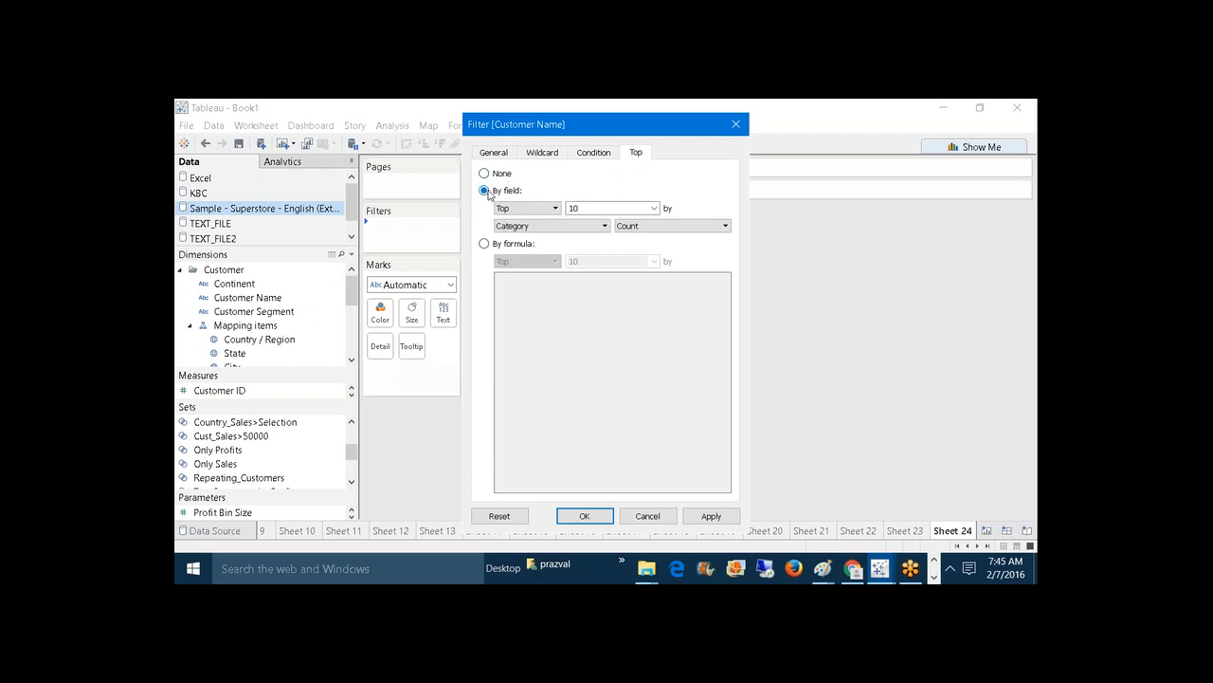
left_click(550, 208)
left_click(526, 232)
left_click(647, 522)
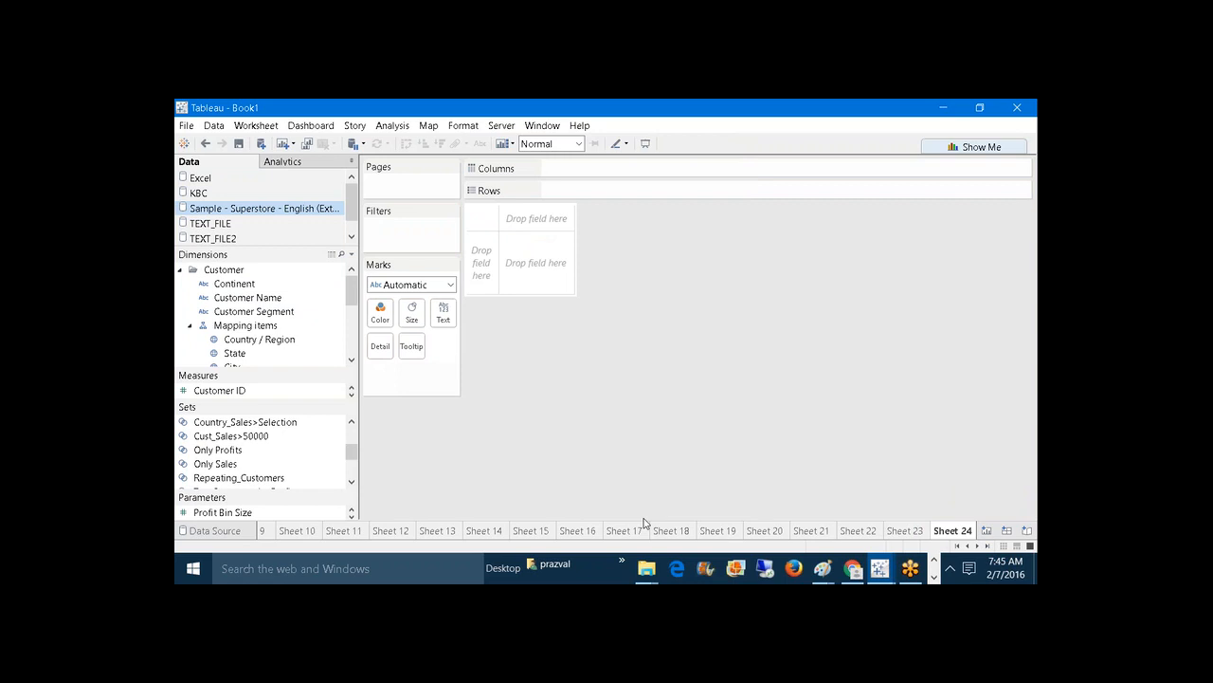
Step: Create a set from Customer Name named Top5Customers that keeps the top 5 by sum of Sales
left_click(228, 305)
right_click(228, 303)
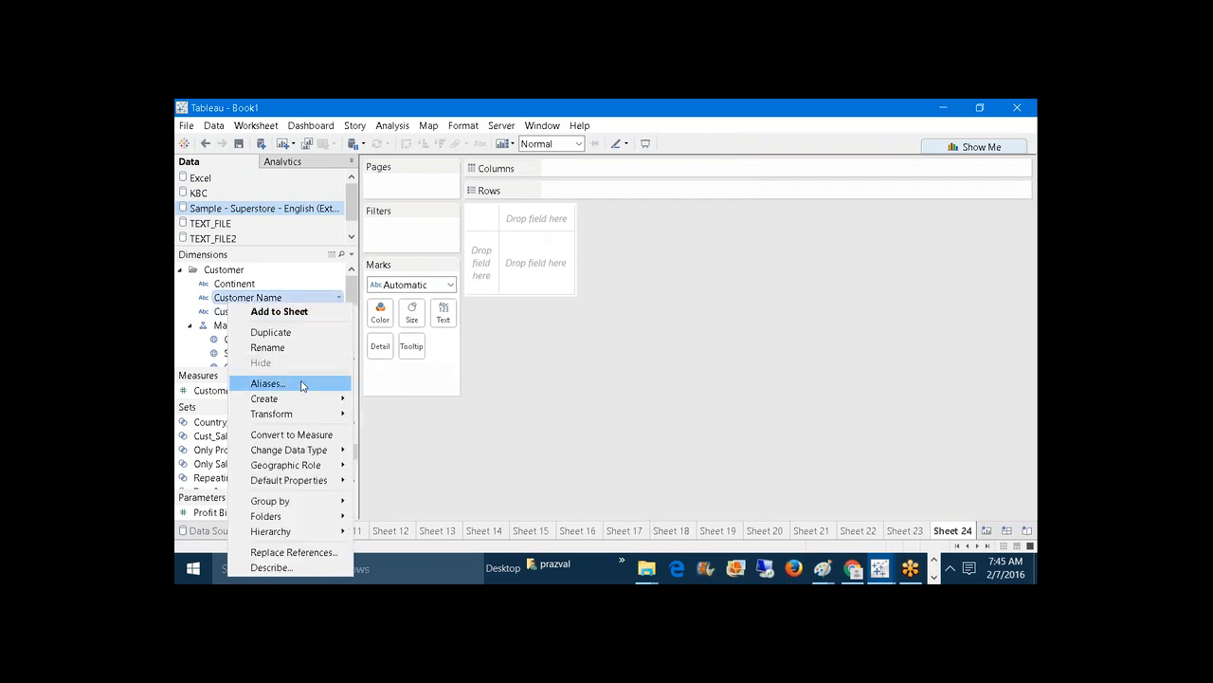
mouse_move(315, 399)
left_click(383, 432)
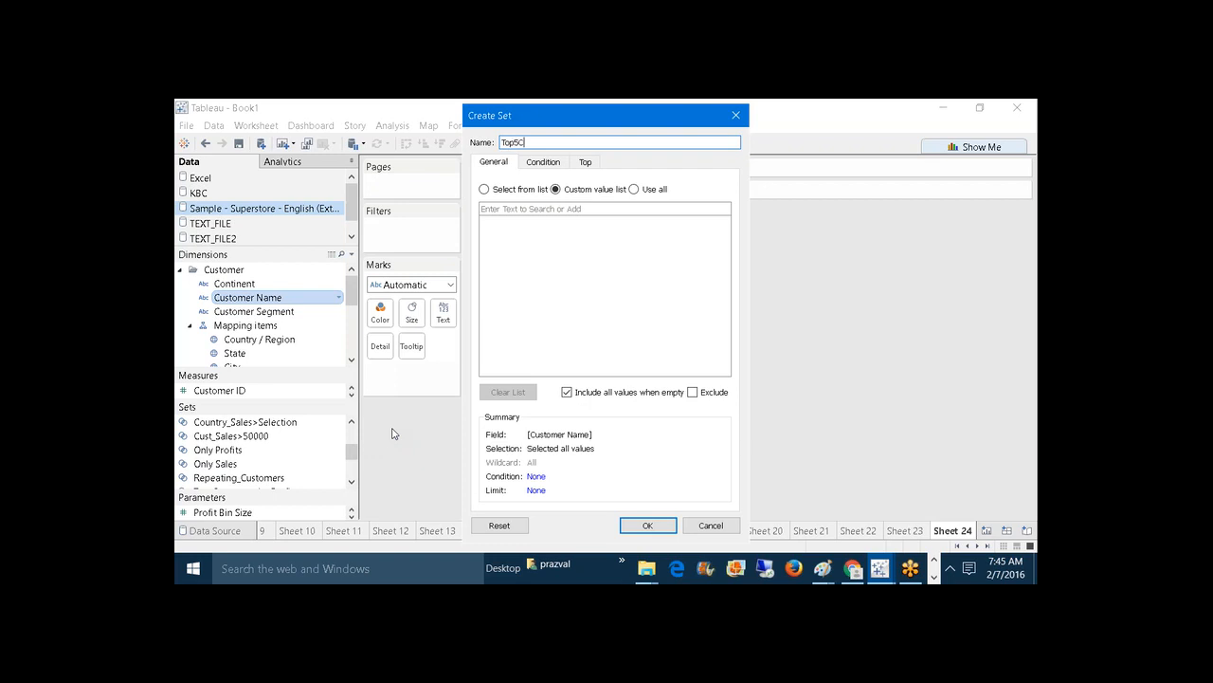
type("Top5Customers")
left_click(586, 162)
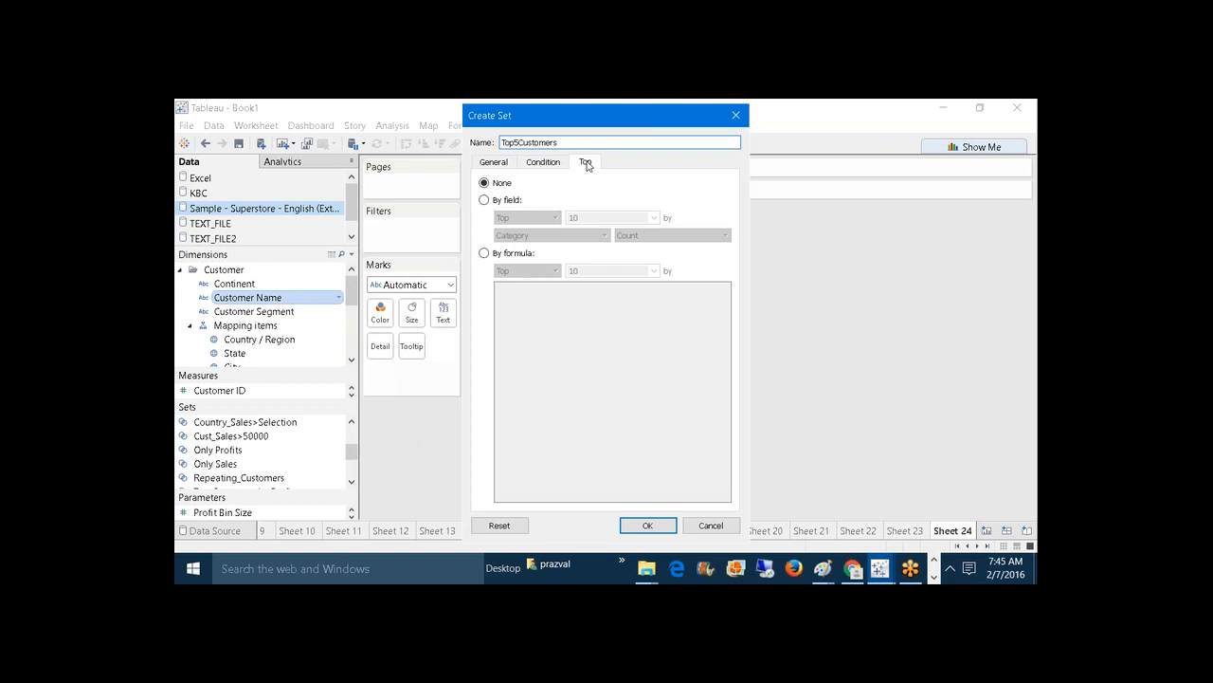
left_click(485, 200)
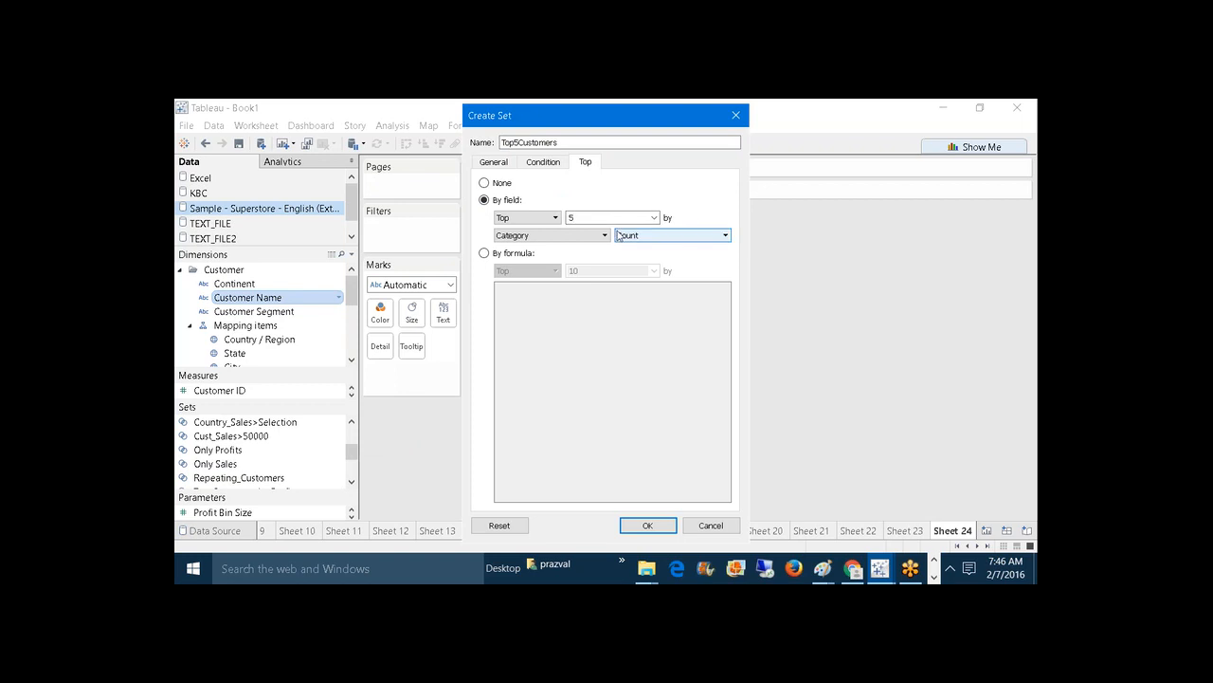
left_click(603, 235)
scroll(605, 329, "down", 2)
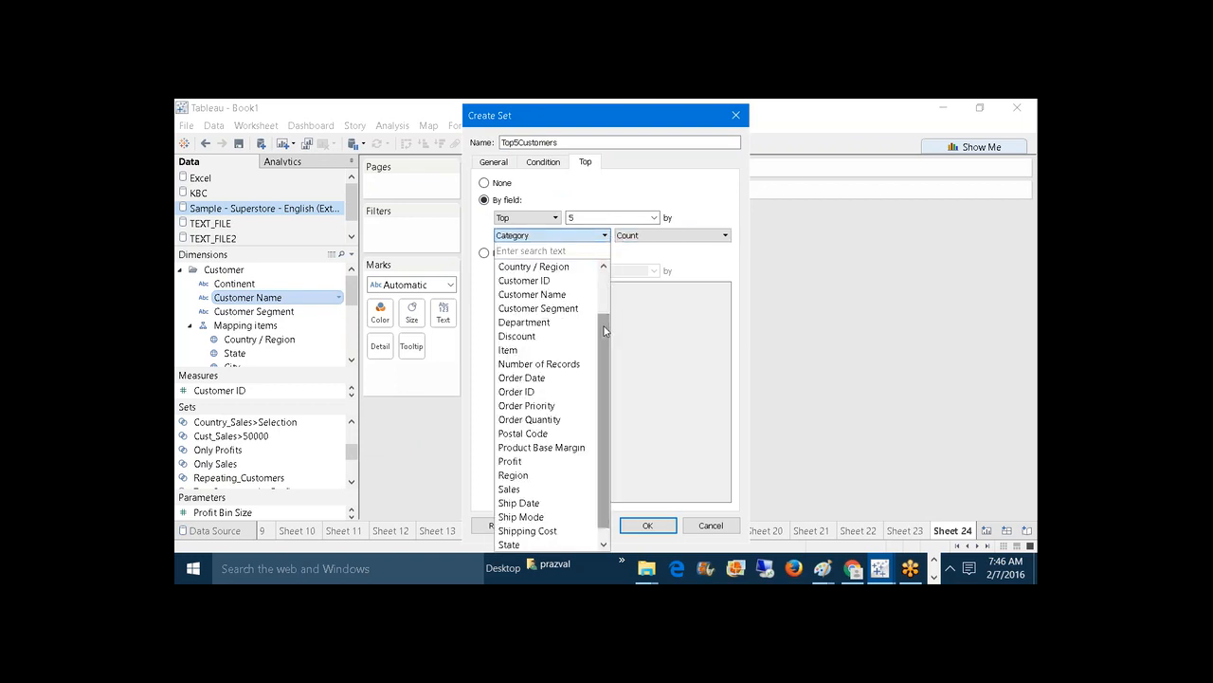
left_click(522, 487)
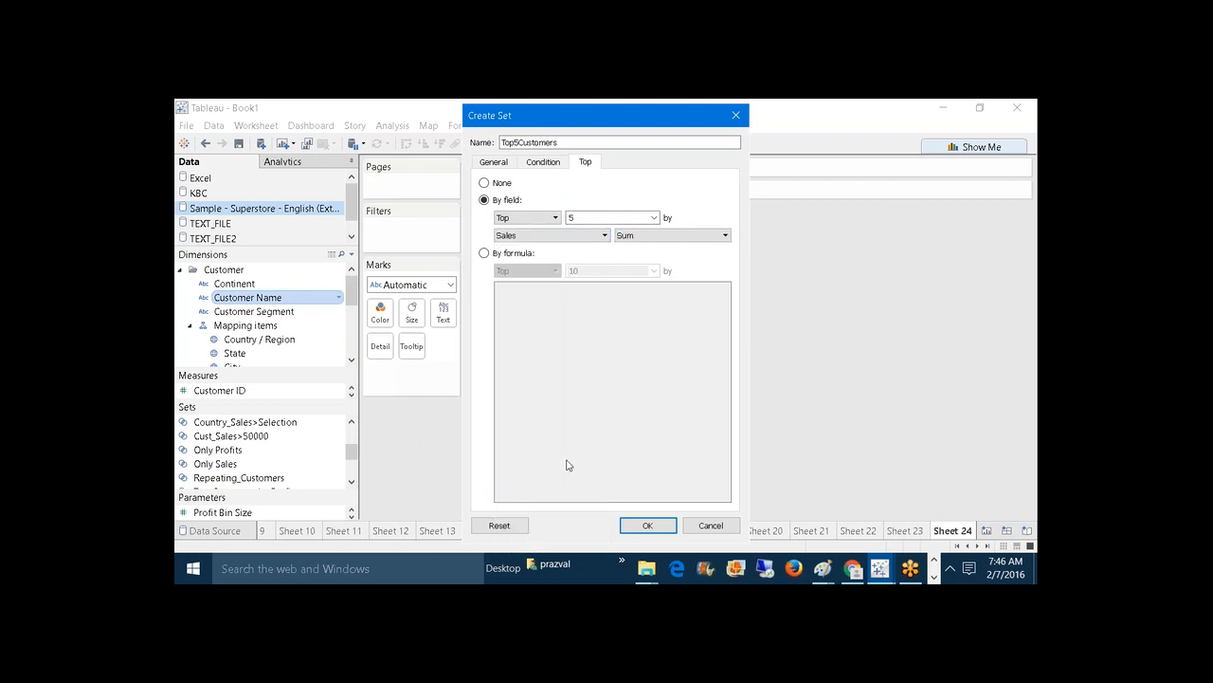
left_click(634, 525)
left_click(351, 254)
left_click(340, 270)
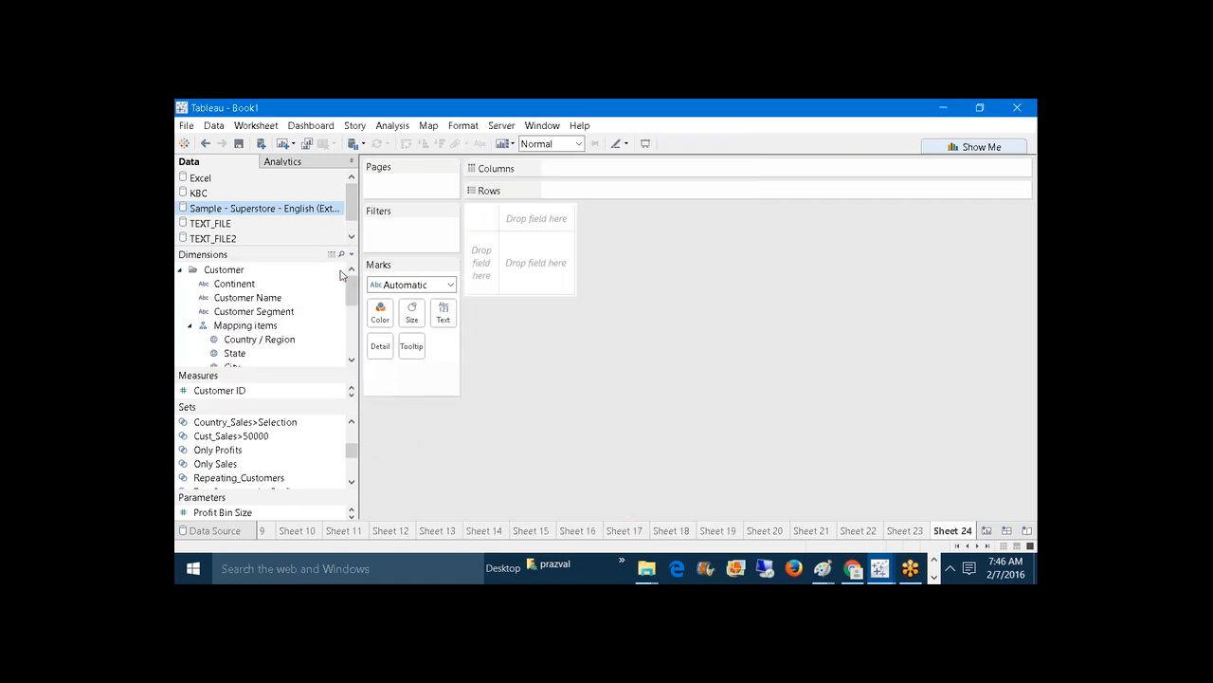
left_click(574, 175)
Step: Create a set from Customer Name named Bottom 5 that keeps the bottom 5 by Sales
right_click(258, 300)
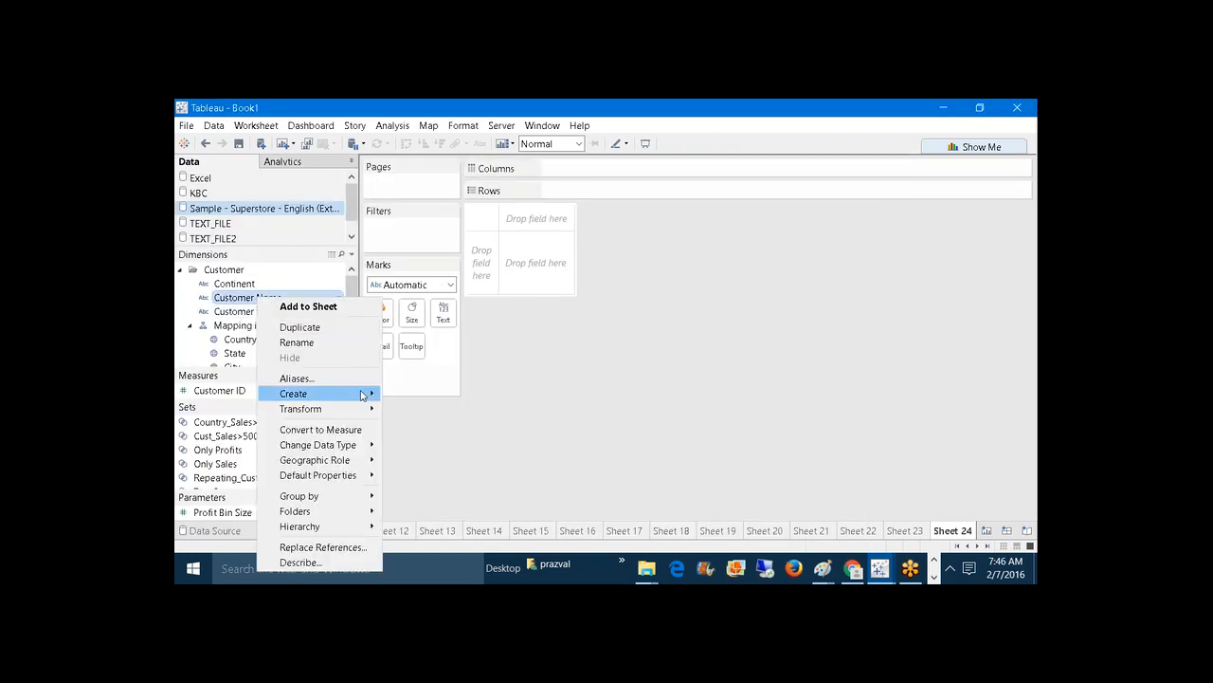
mouse_move(370, 393)
left_click(414, 430)
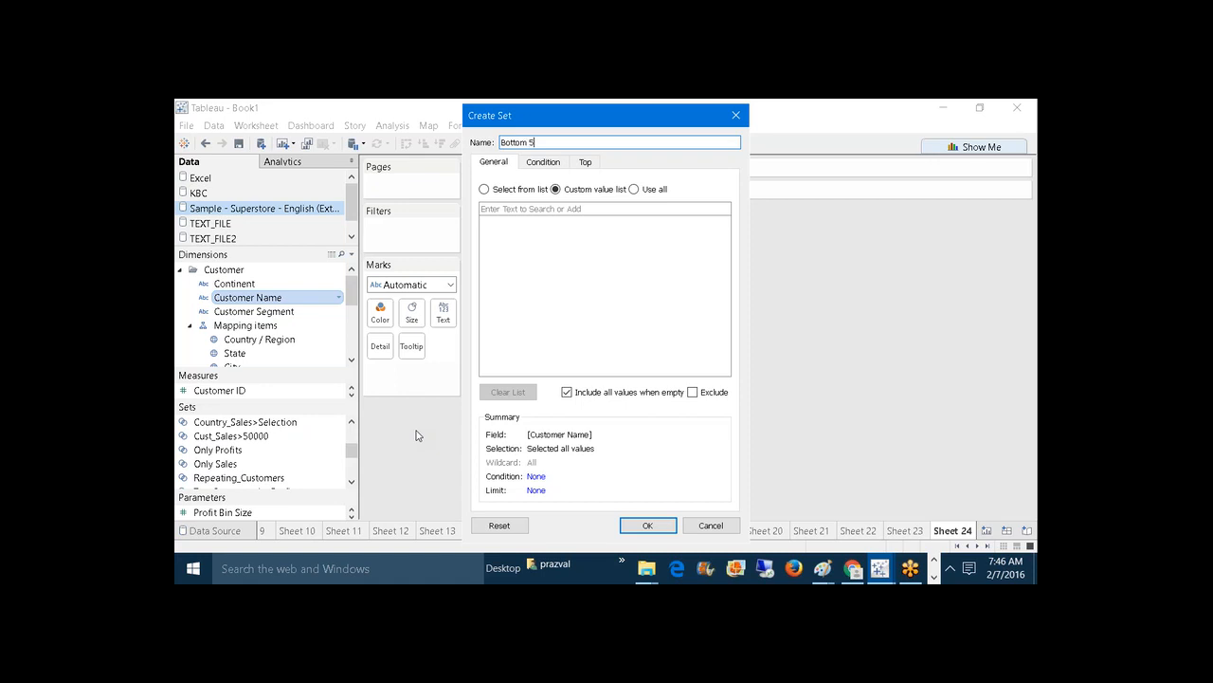
left_click(588, 164)
left_click(485, 200)
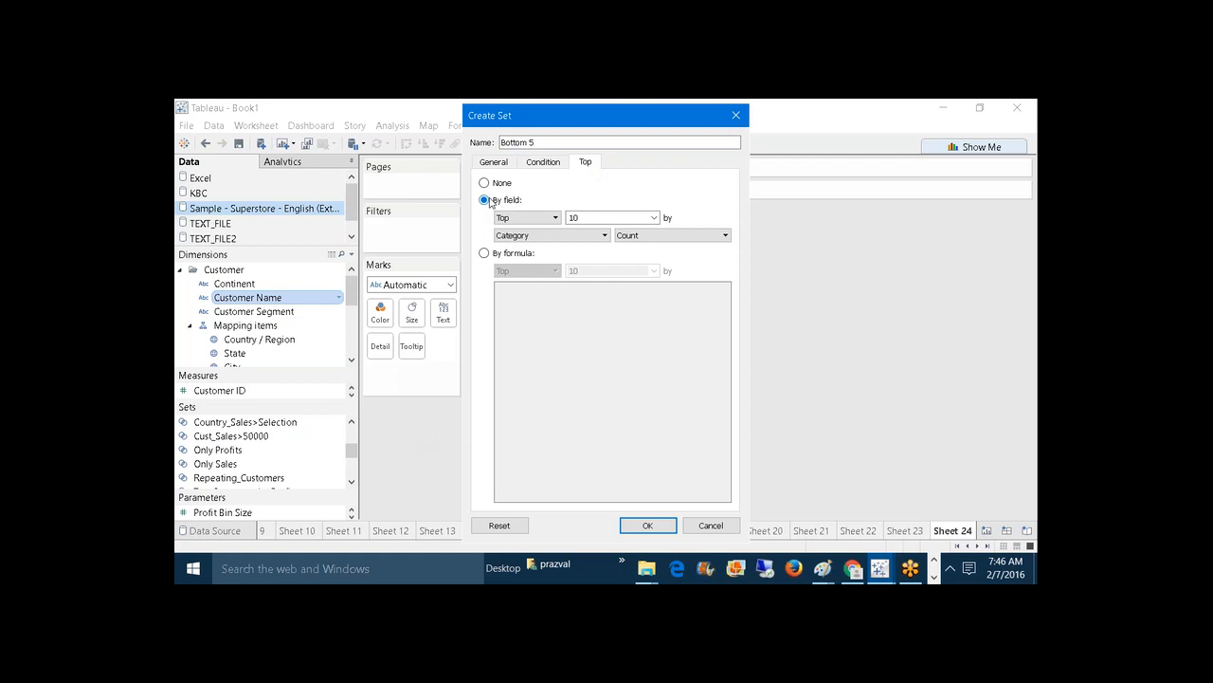
left_click(550, 219)
left_click(533, 238)
left_click(593, 236)
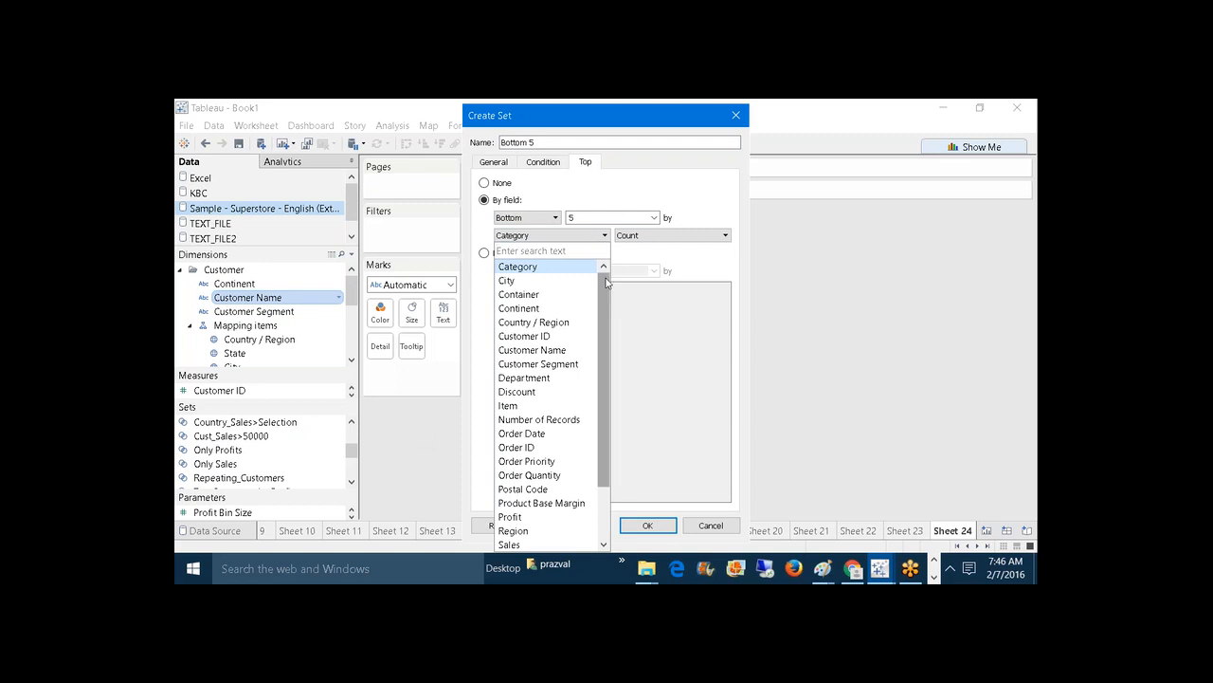
left_click_drag(607, 285, 607, 325)
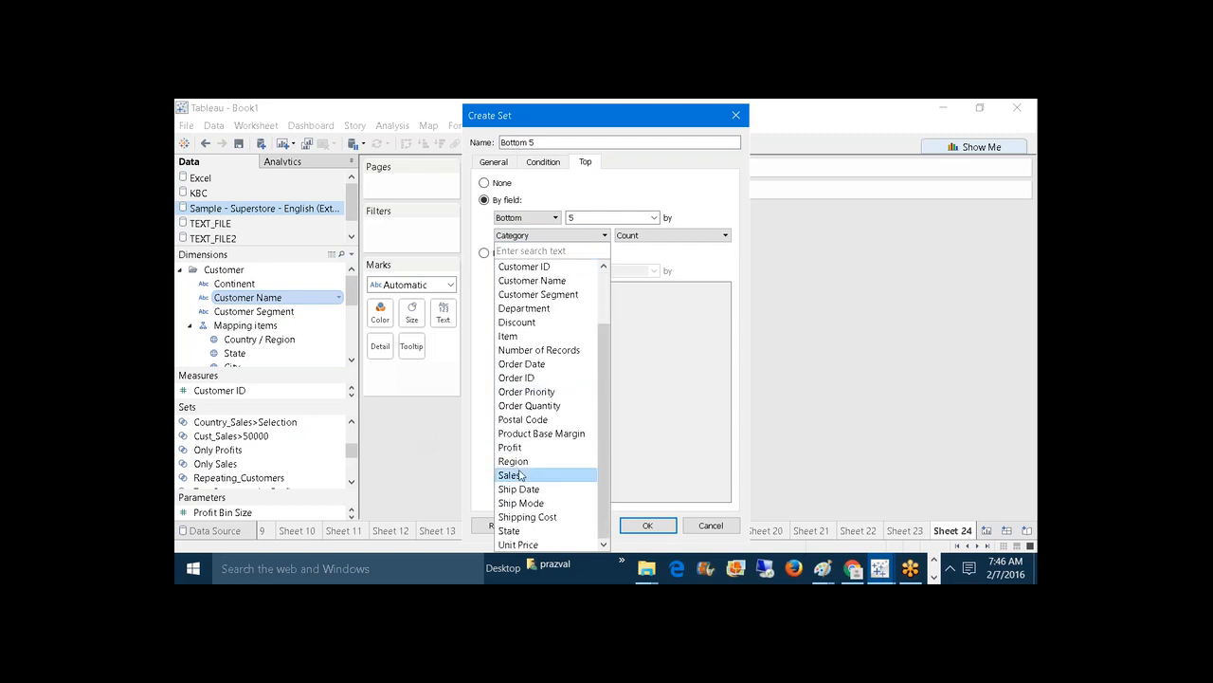
left_click(531, 489)
left_click(657, 525)
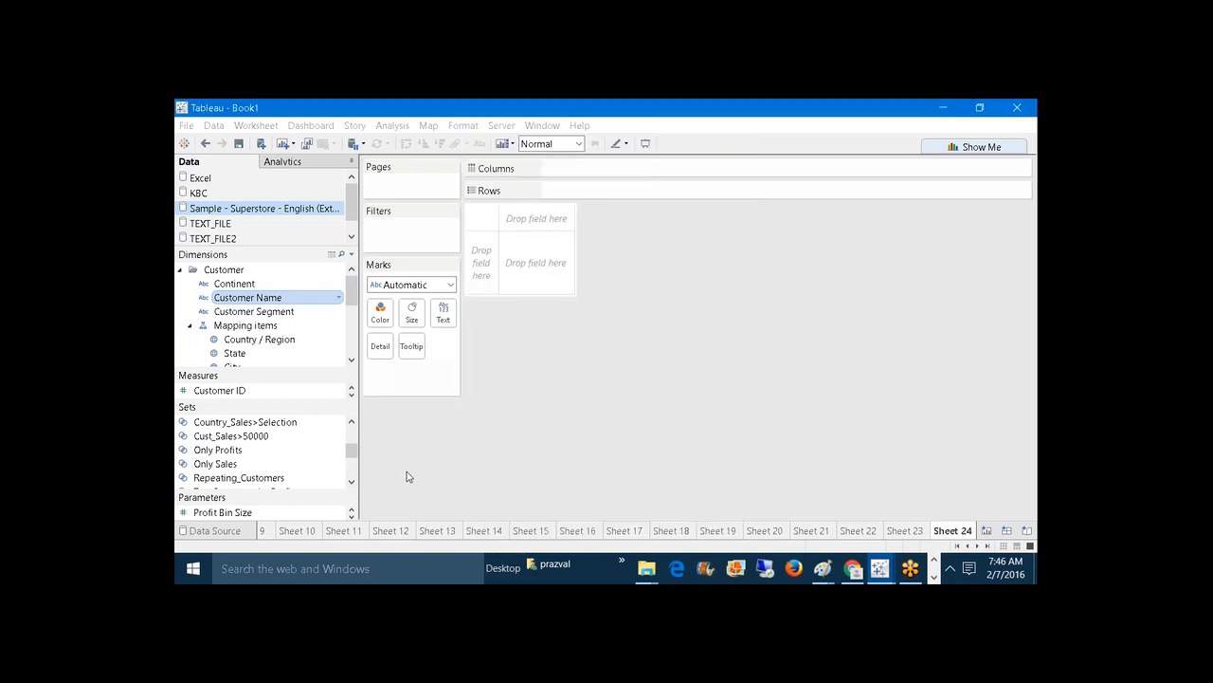
Step: Enlarge the list of sets and review the top-limit settings of the Top5Customers set
left_click_drag(298, 408, 298, 262)
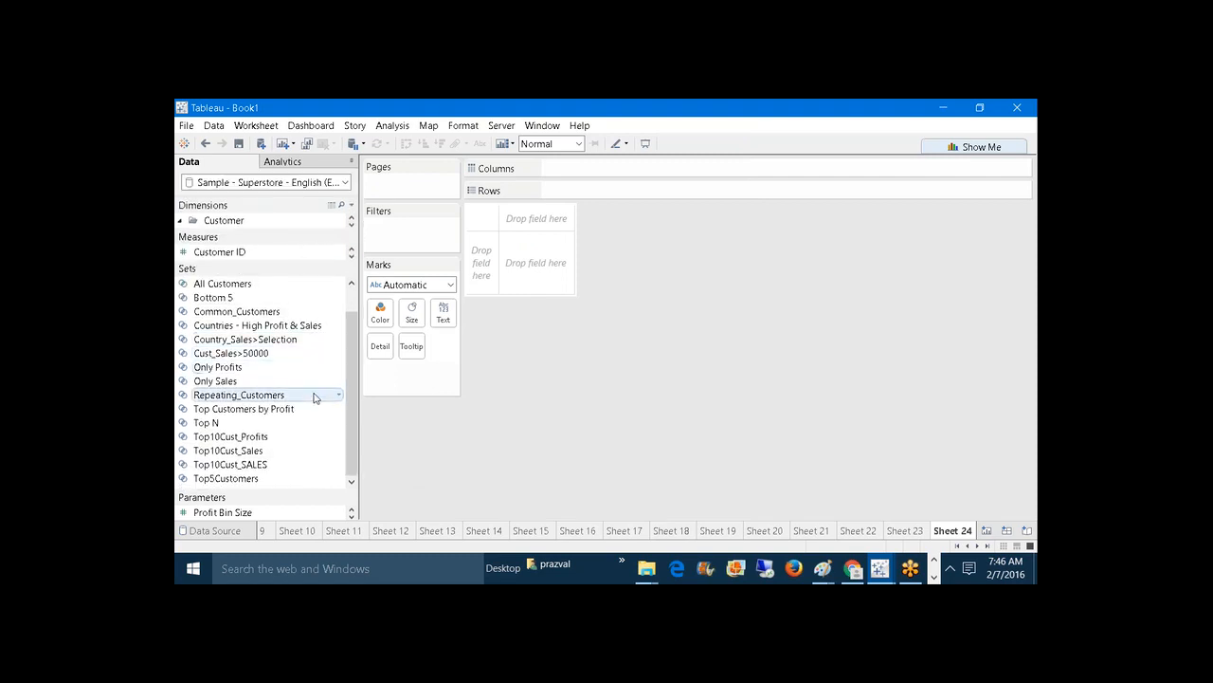
left_click(244, 478)
right_click(245, 478)
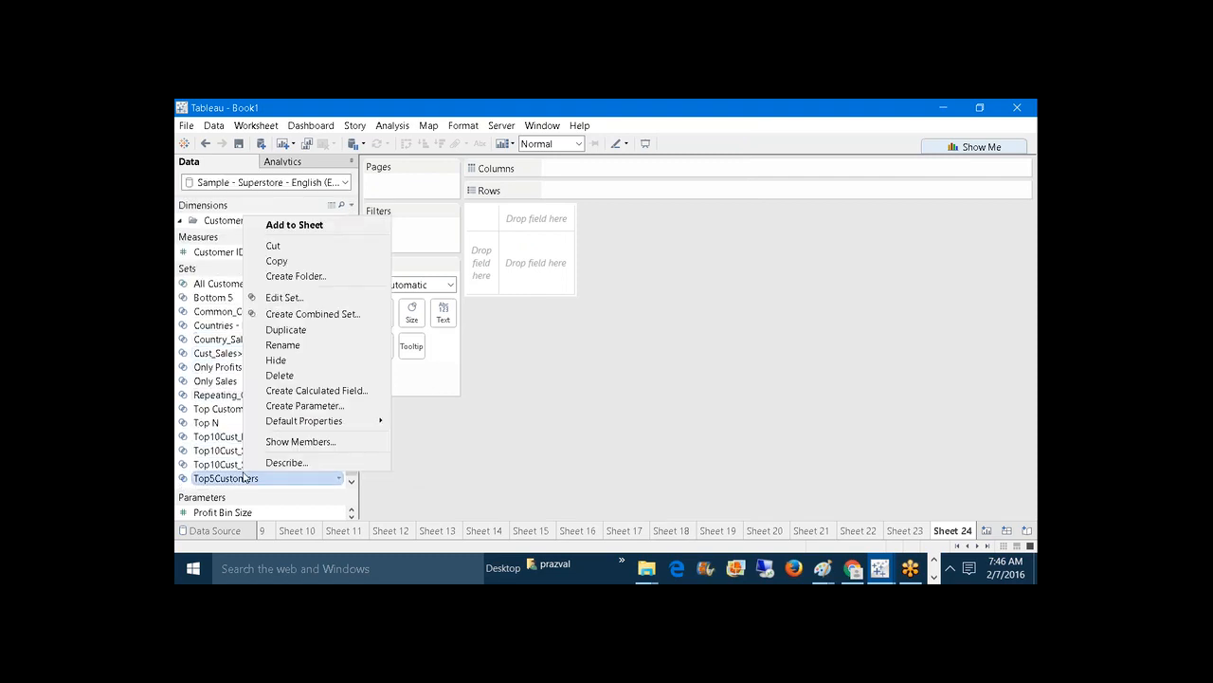
left_click(303, 298)
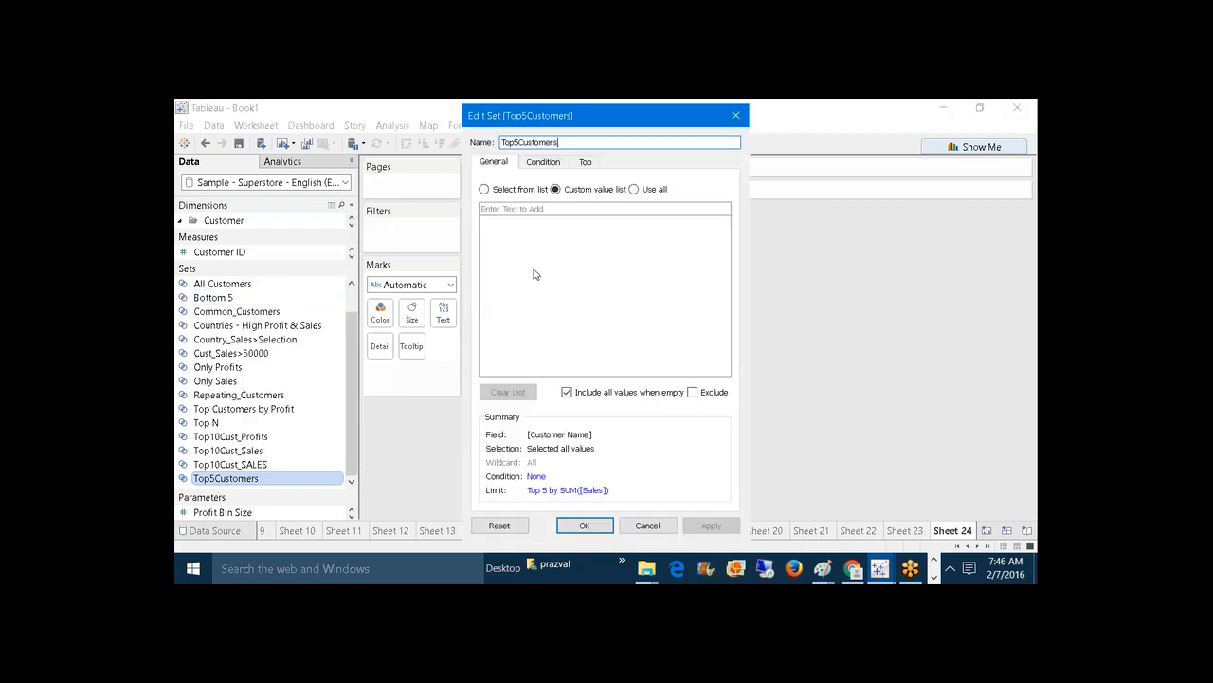
left_click(585, 163)
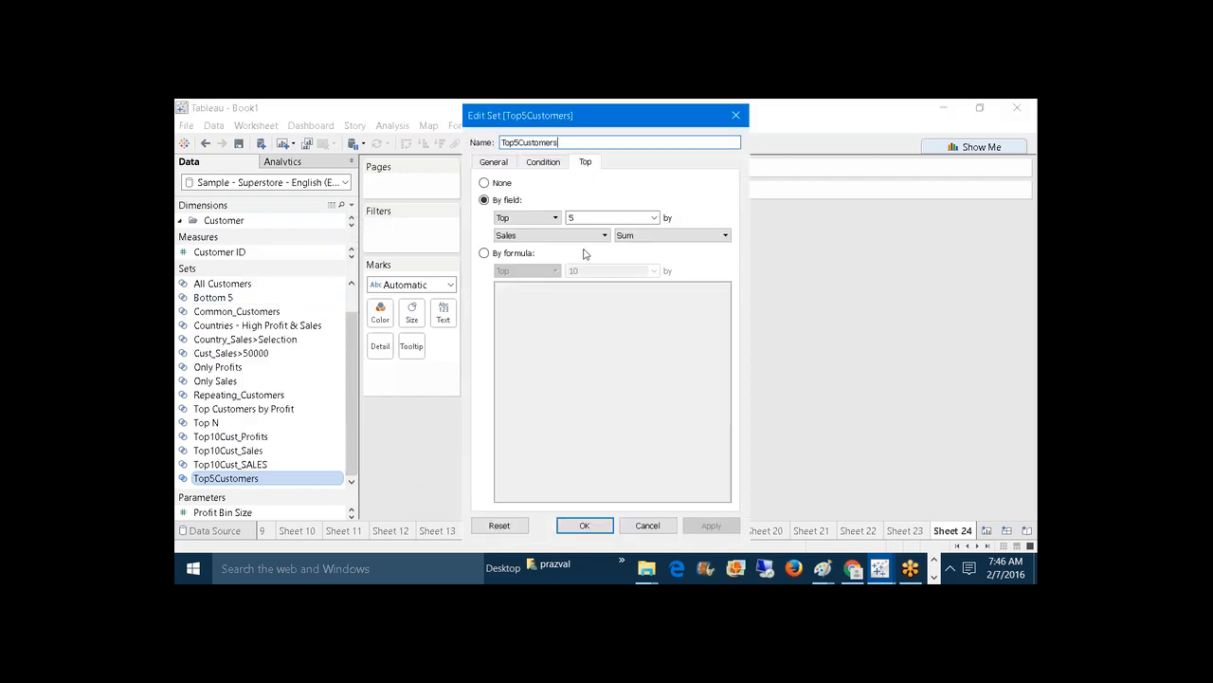
left_click(597, 527)
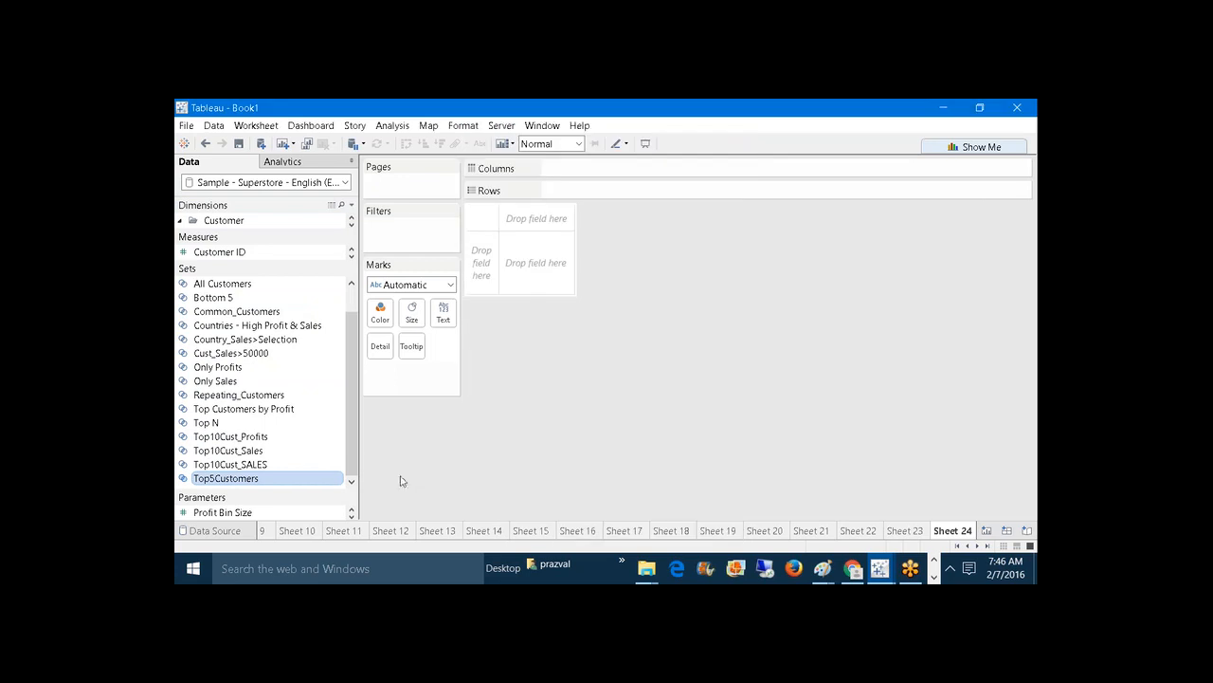
Step: Start a combined set from Bottom 5 and Top5Customers and name it "Top/Bottom 5"
right_click(271, 301)
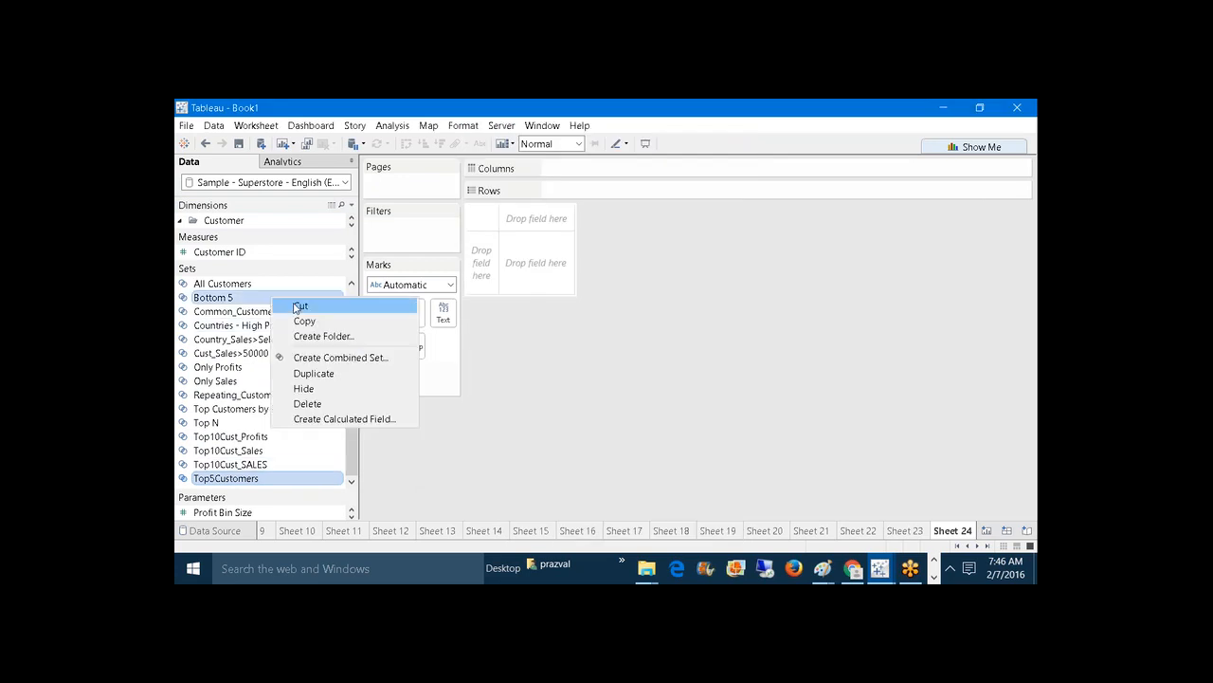
left_click(324, 358)
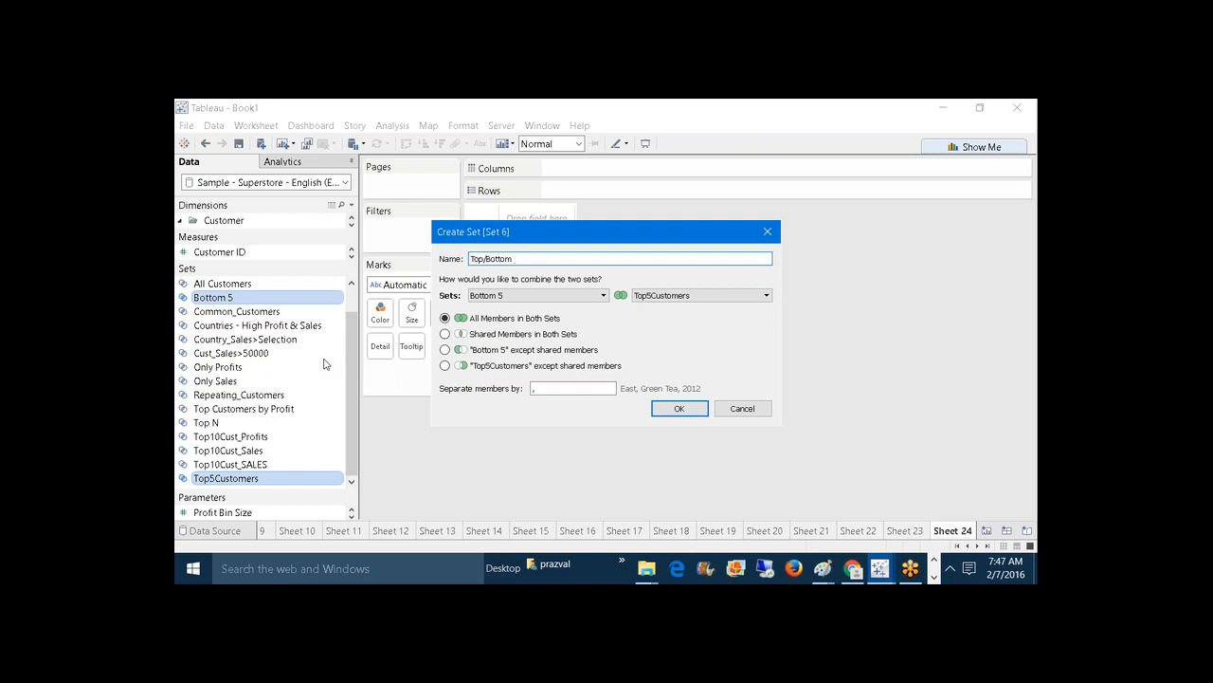
Step: Try Top Customers by Profit and All Customers as the two sets to combine
left_click(497, 295)
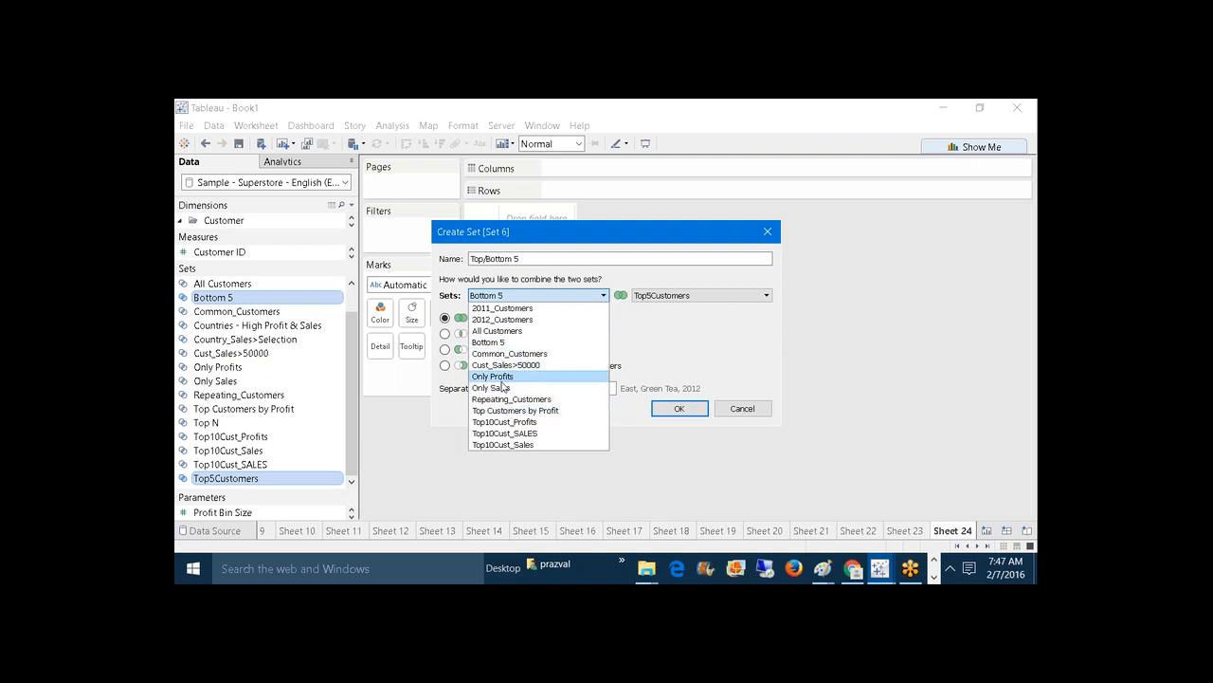
left_click(498, 411)
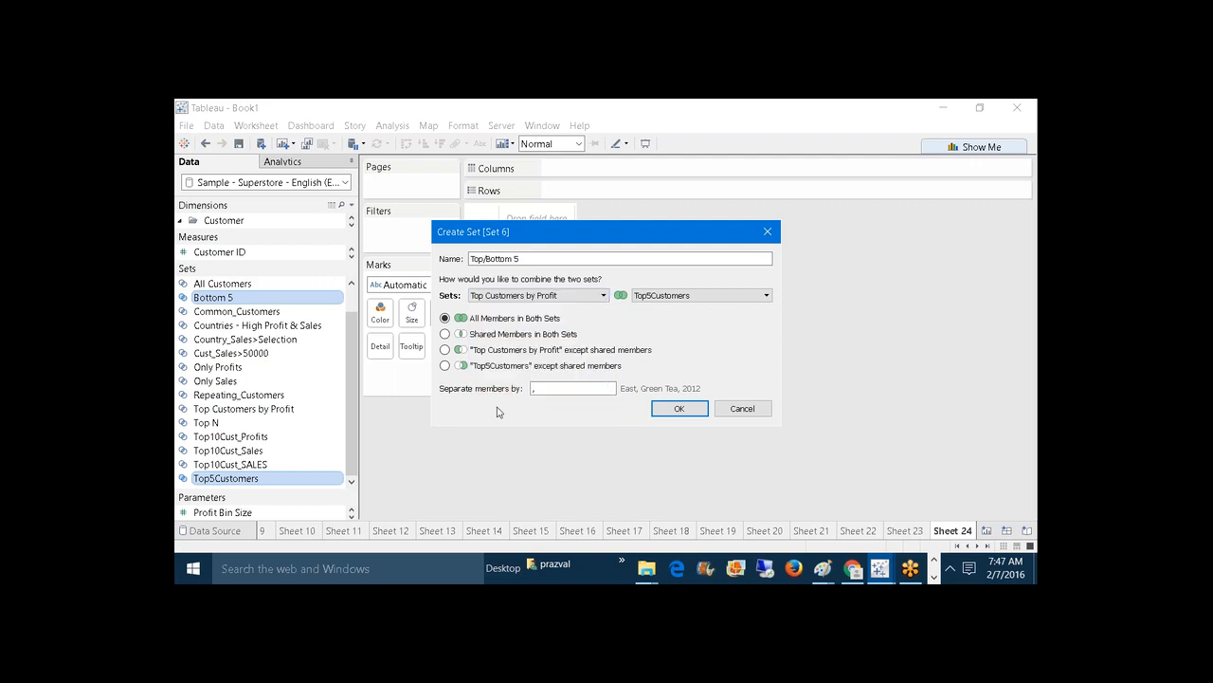
left_click(681, 296)
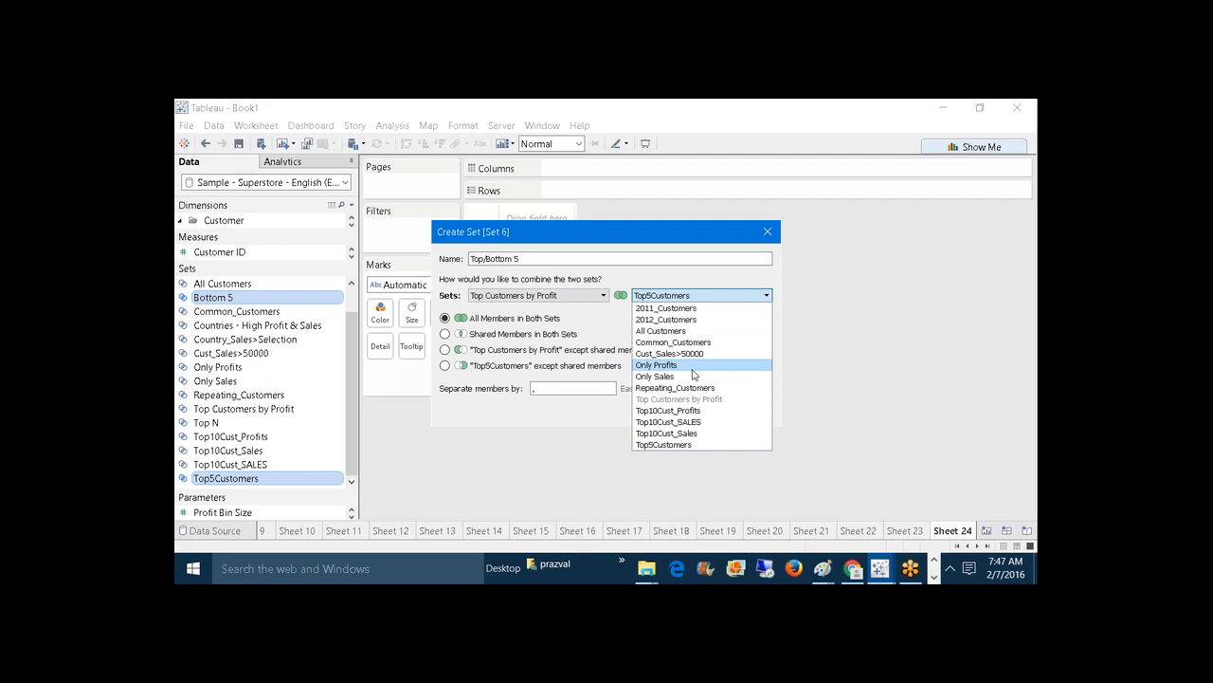
left_click(654, 295)
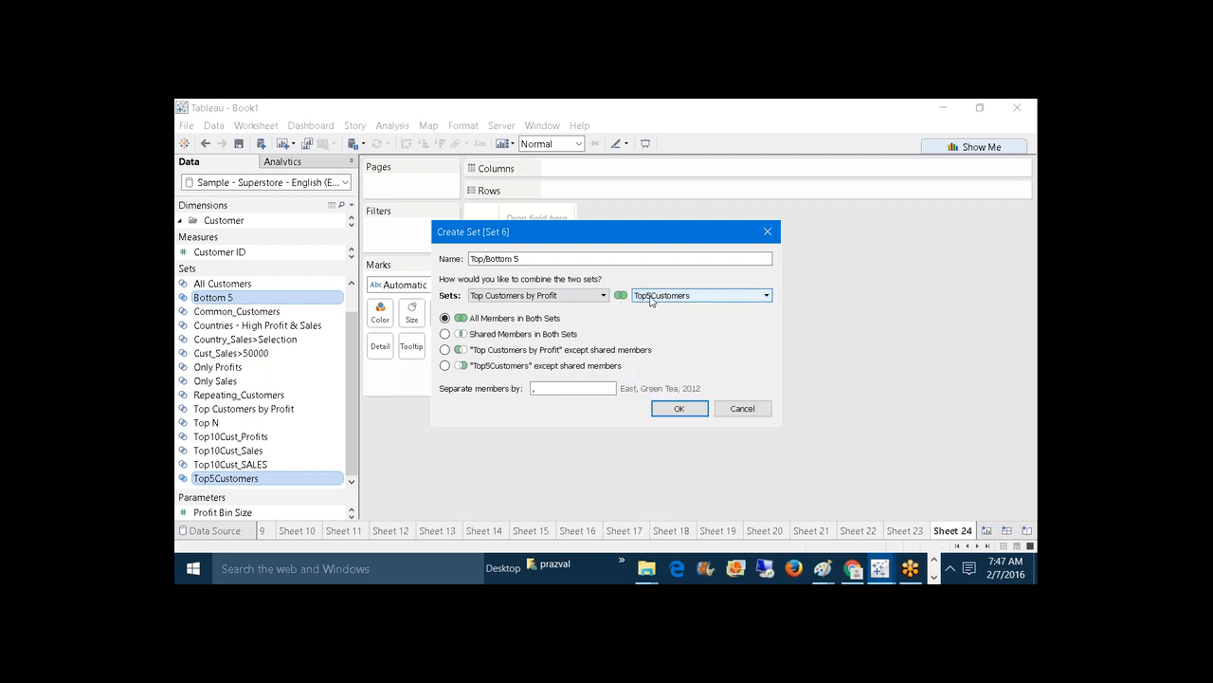
left_click(652, 298)
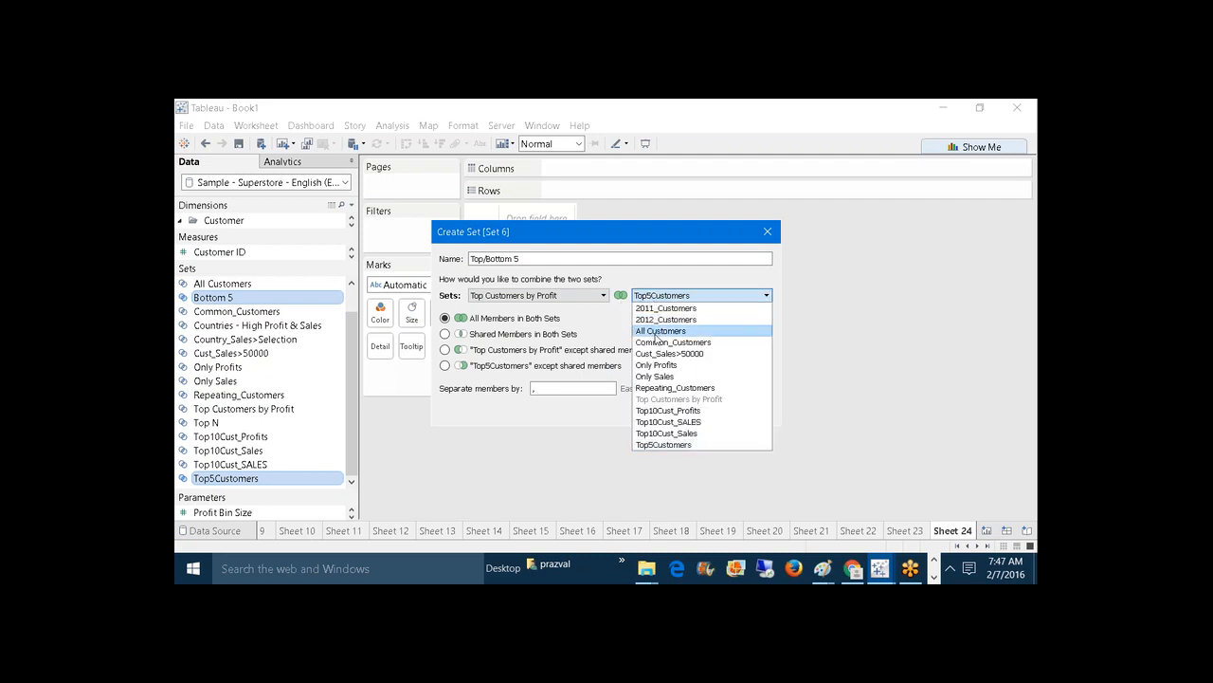
left_click(652, 331)
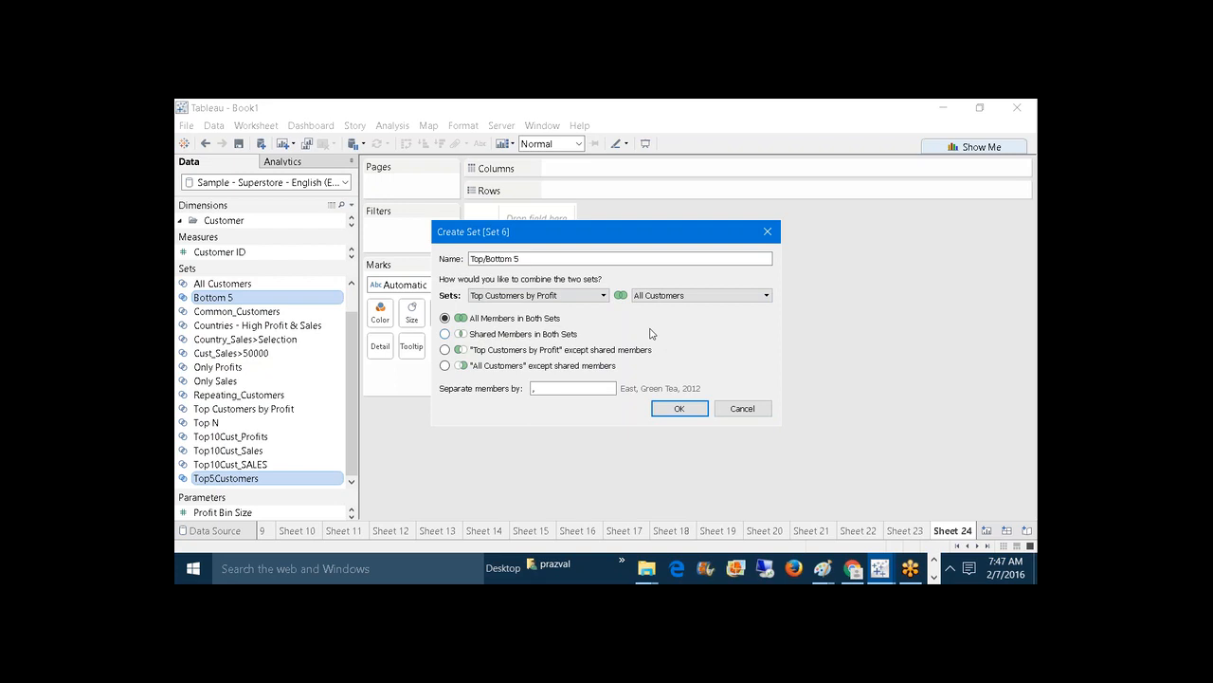
left_click(595, 296)
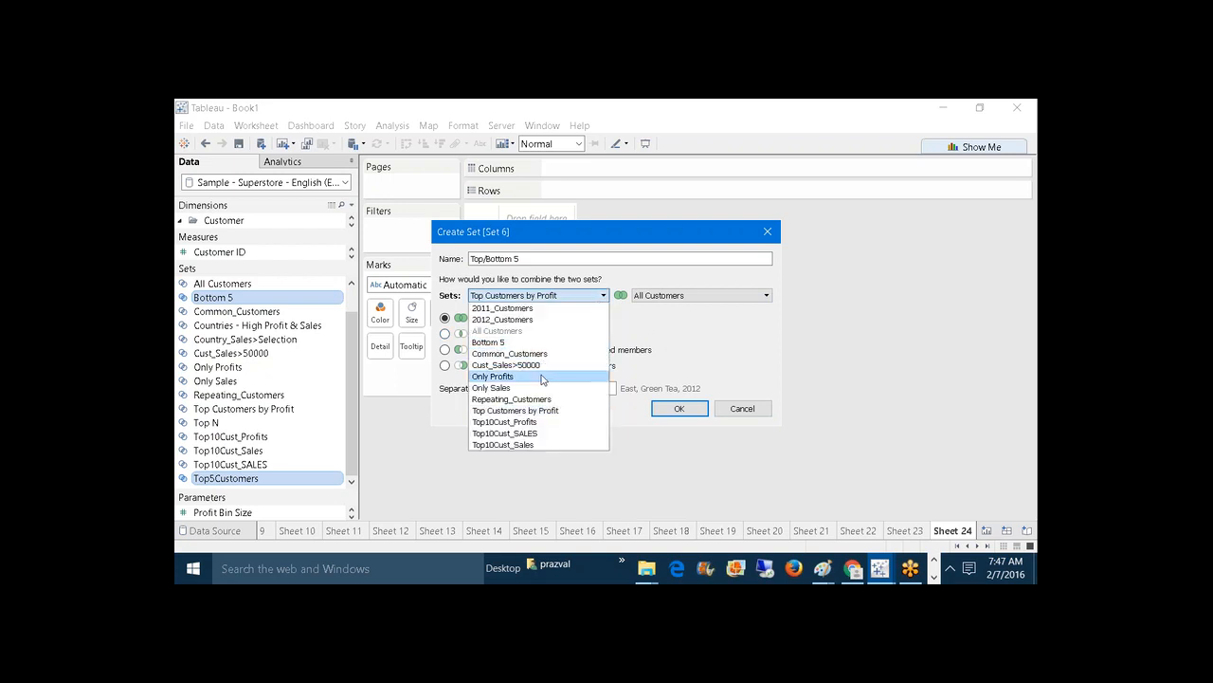
left_click(710, 372)
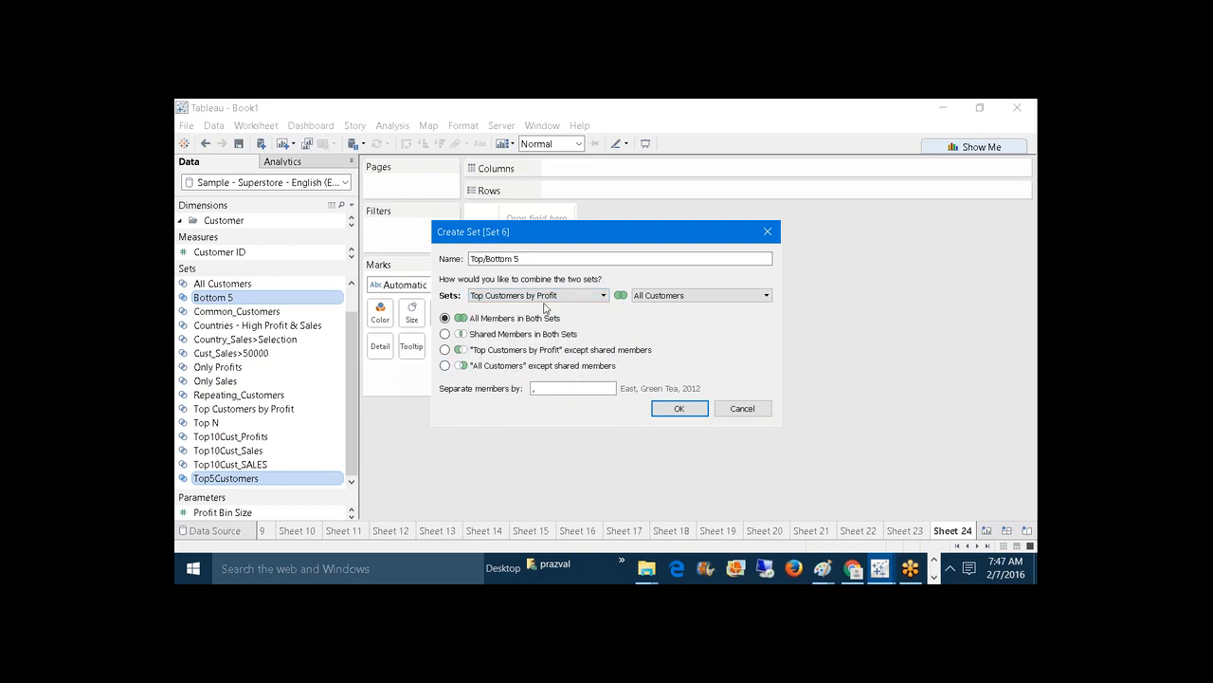
Step: Choose Bottom 5 and Top5Customers as the sets to combine and create the set with all members in both sets
left_click(539, 296)
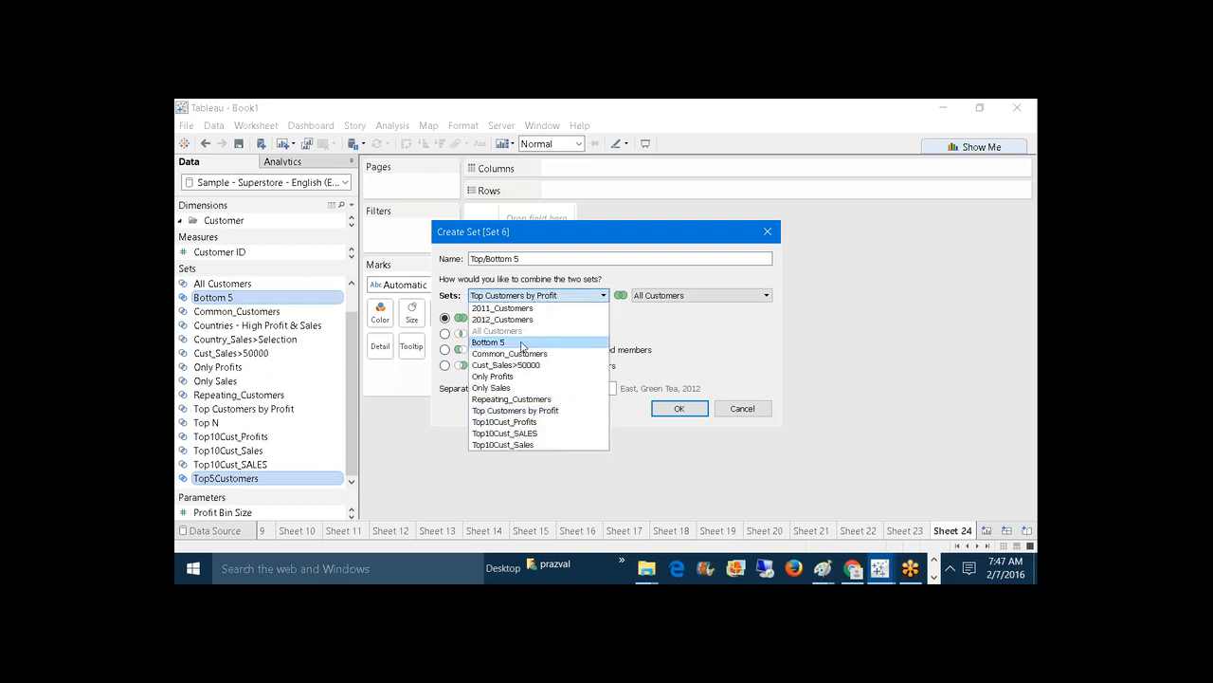
left_click(522, 343)
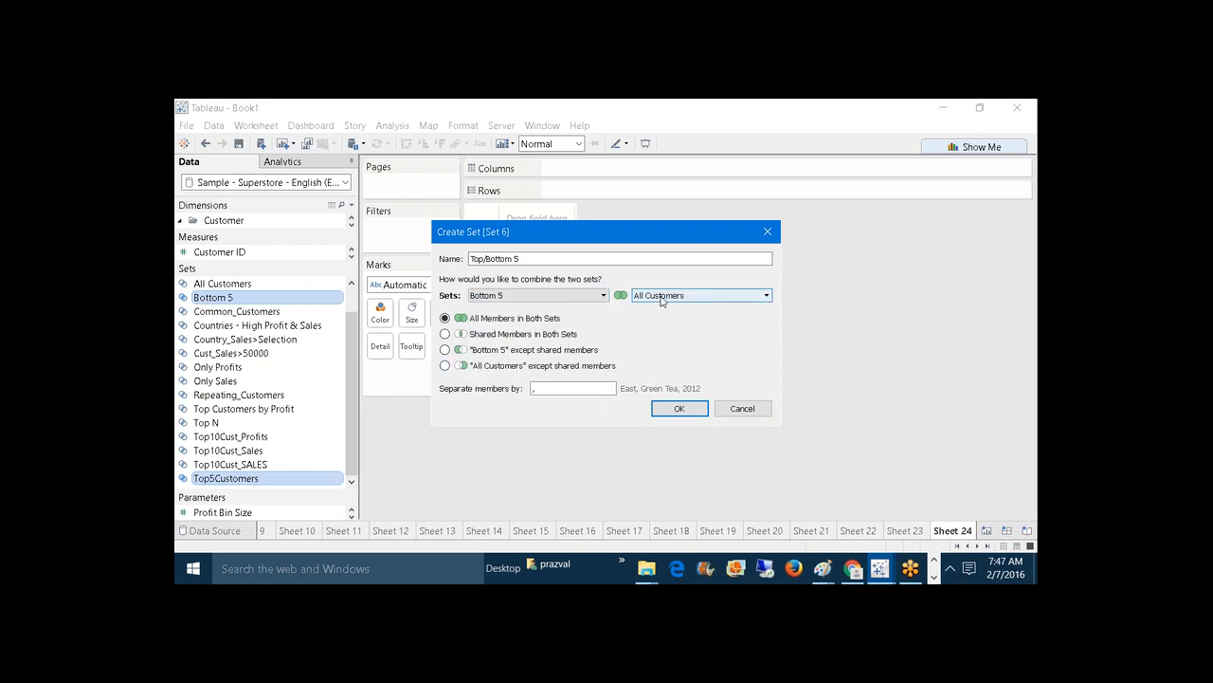
left_click(654, 296)
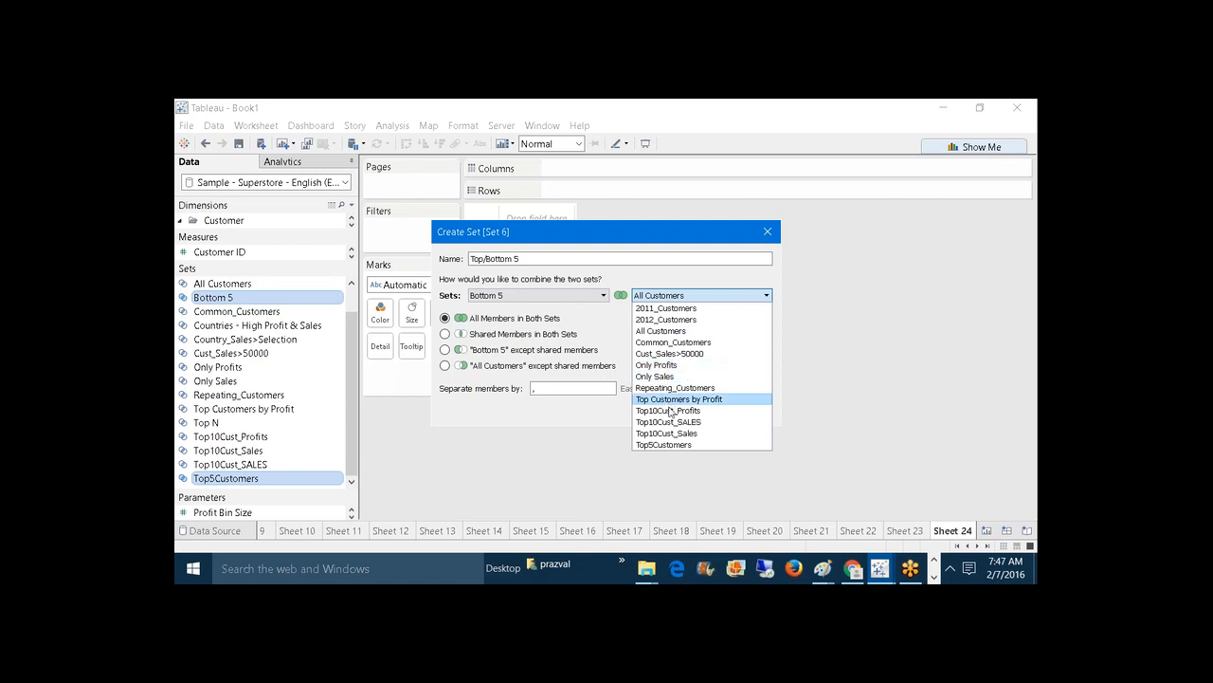
left_click(671, 445)
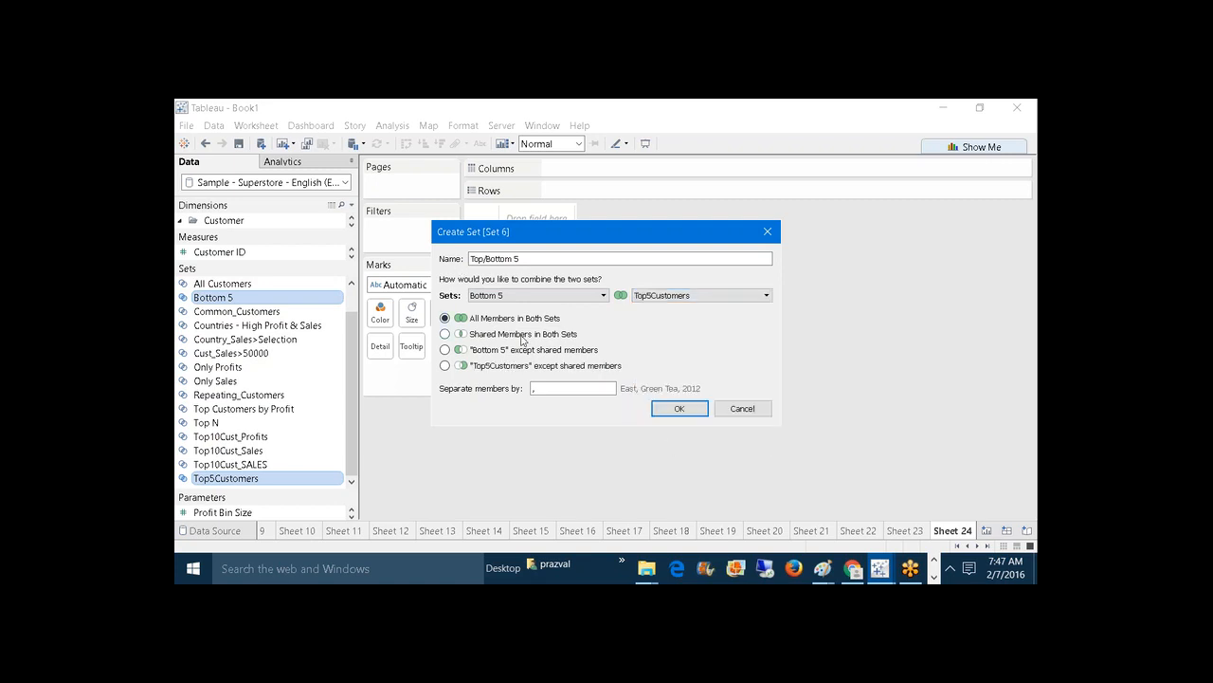
left_click(682, 410)
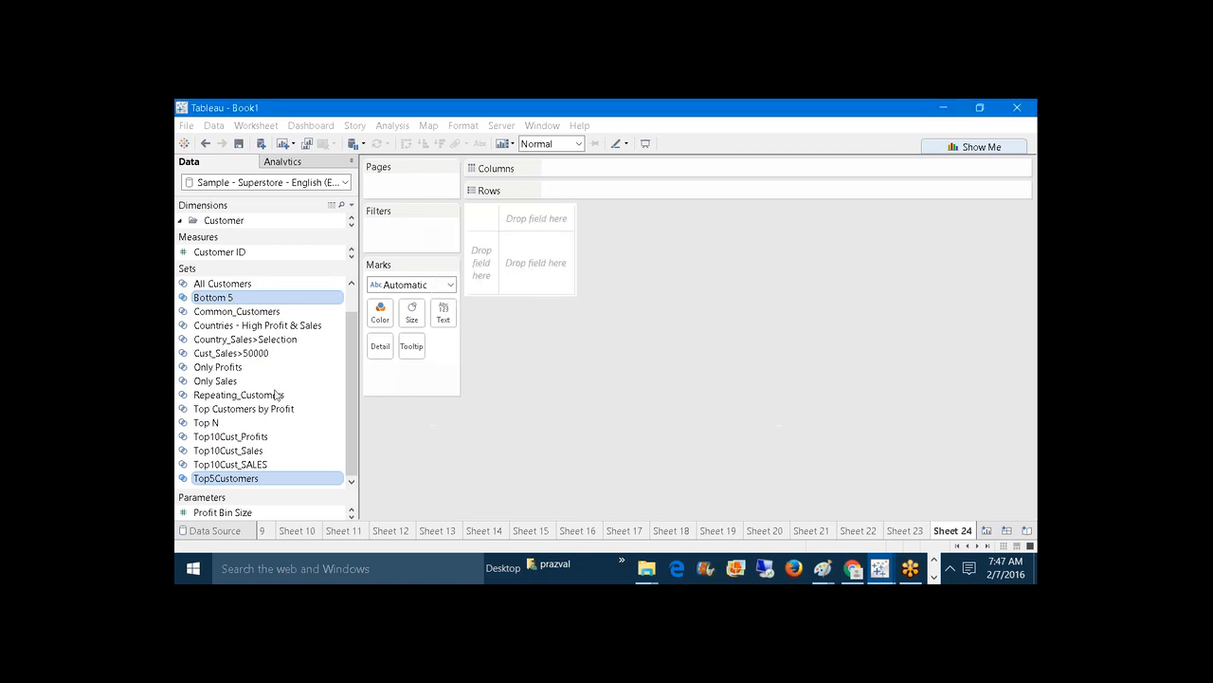
Step: Place the Top/Bottom 5 set on Rows and show the members in the set instead of In/Out
left_click_drag(223, 436, 637, 192)
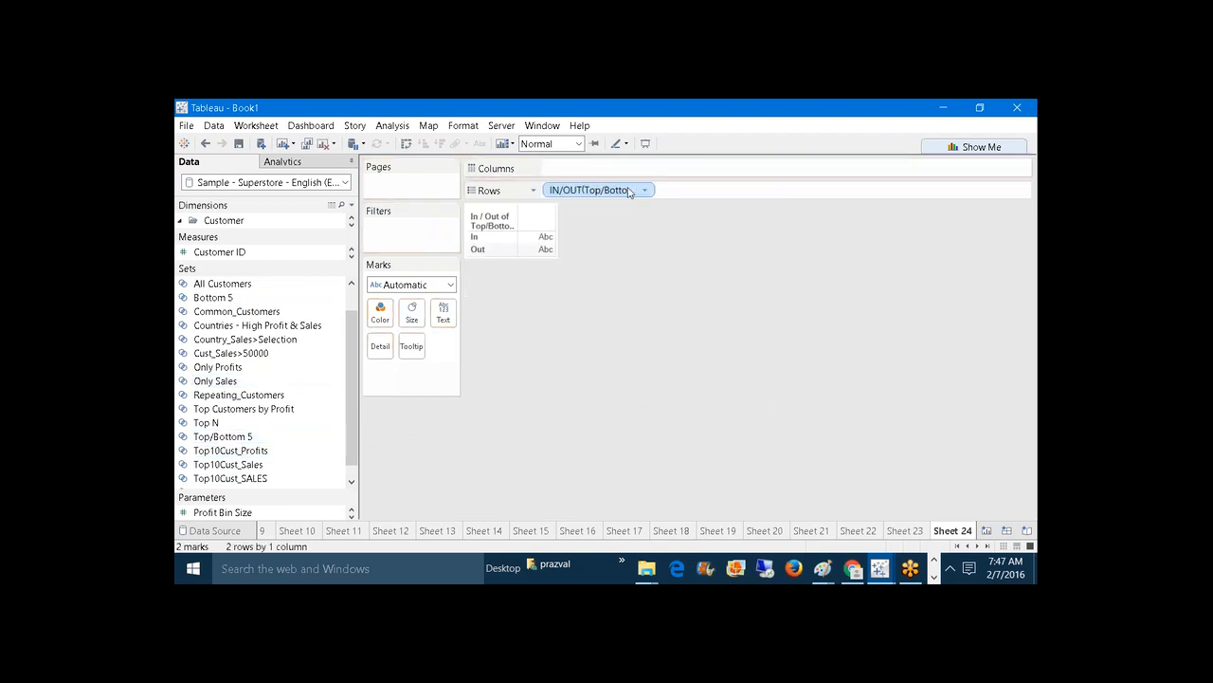
left_click(640, 191)
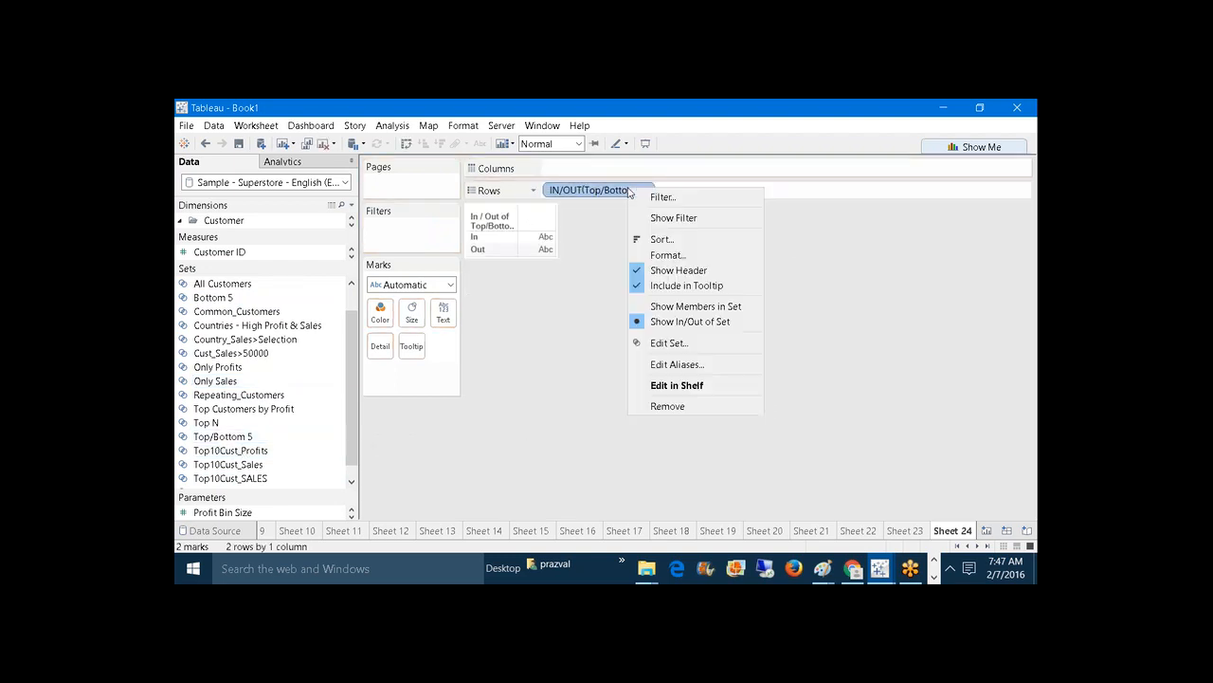
left_click(692, 307)
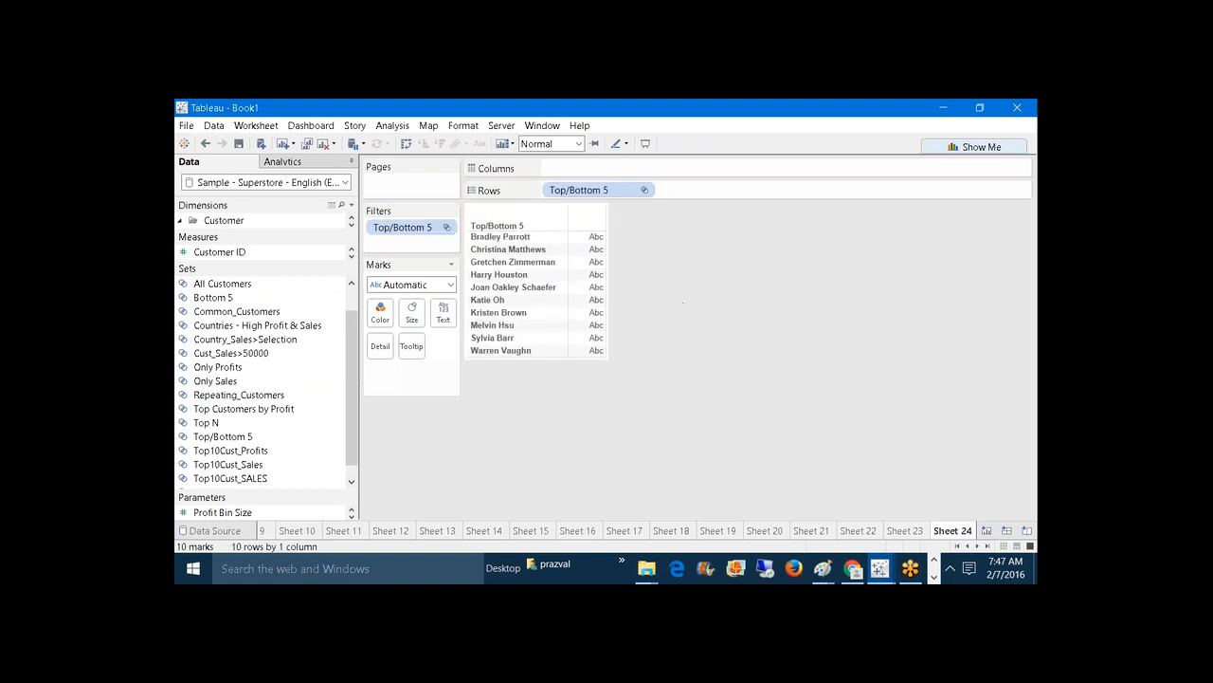
Step: Show the sum of Sales as text for each customer and sort the customers in descending order of sales
left_click_drag(268, 266, 275, 410)
left_click_drag(381, 338, 442, 309)
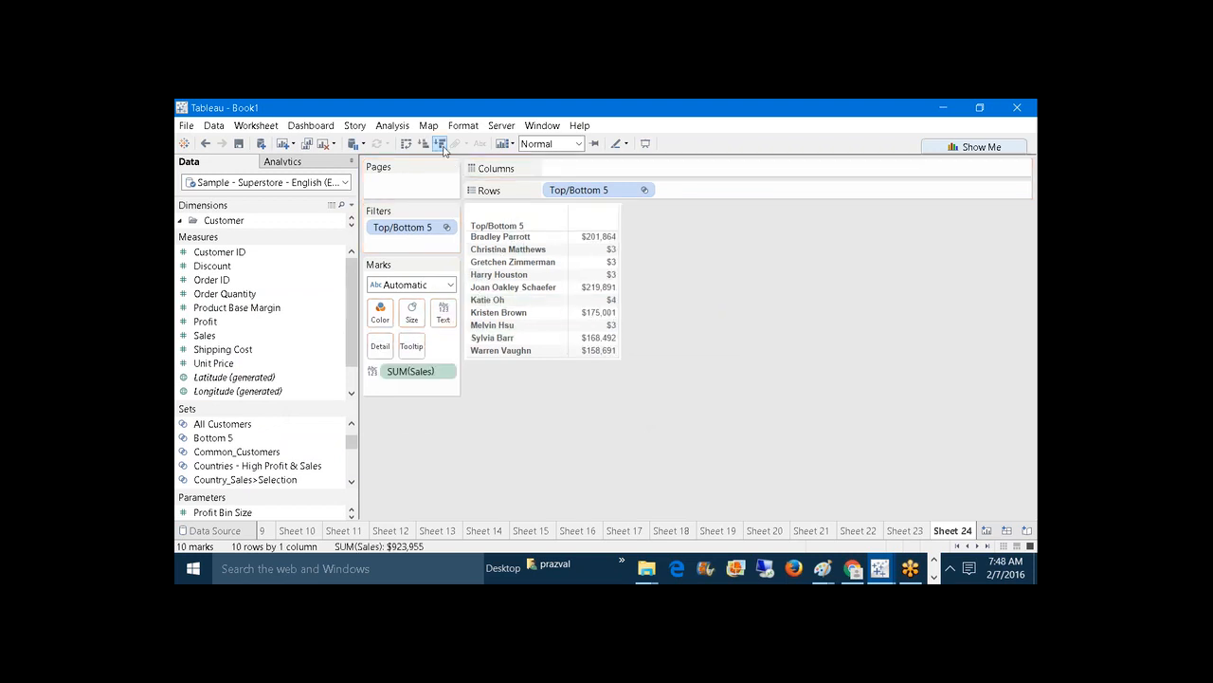
left_click(440, 145)
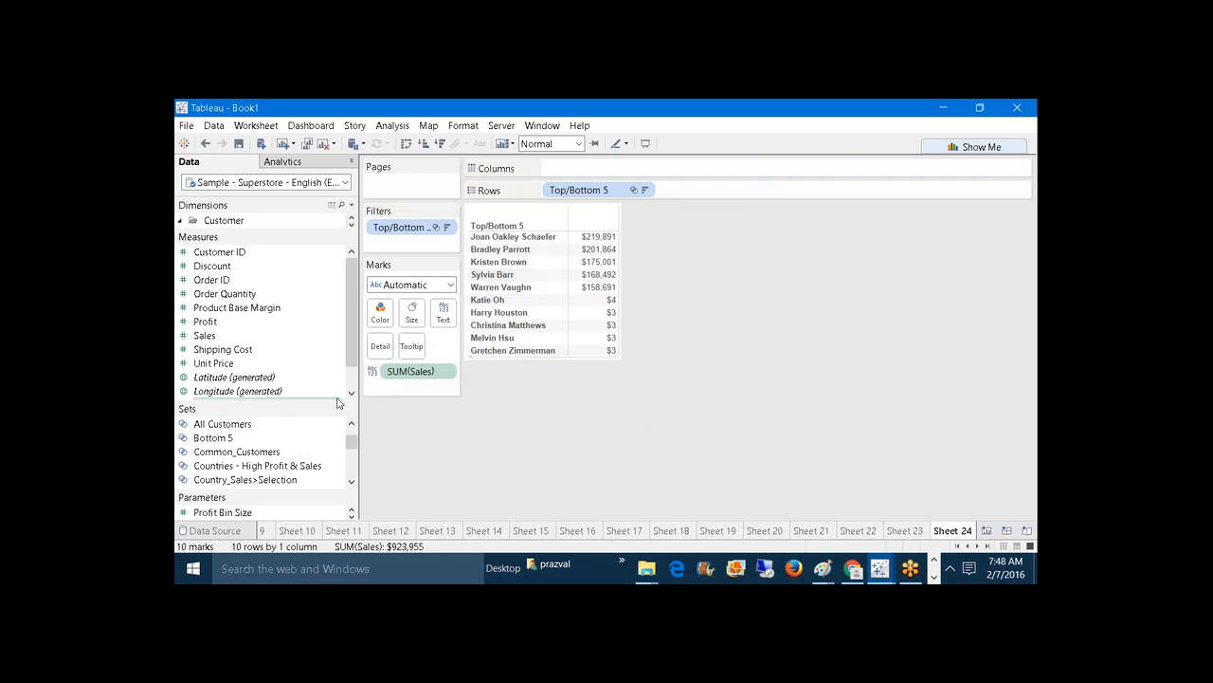
Step: Edit the Bottom 5 set to take its limit from a new parameter named TopN with current value 5 and all values allowed
left_click(265, 438)
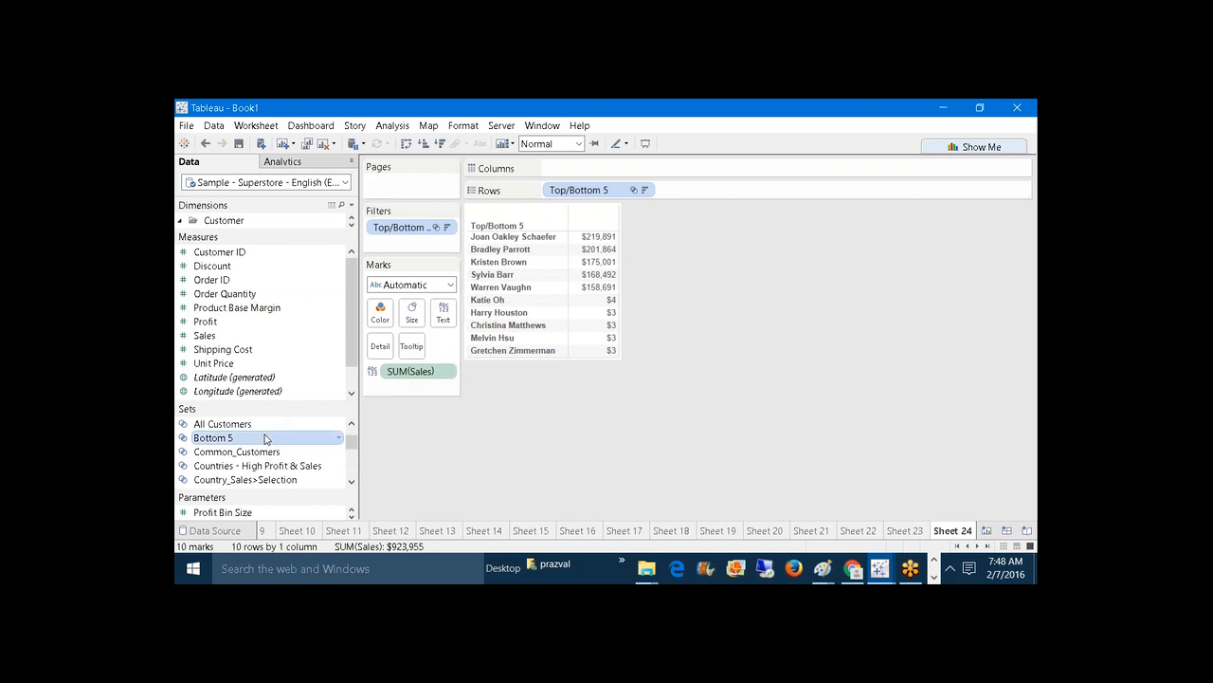
right_click(264, 438)
left_click(317, 263)
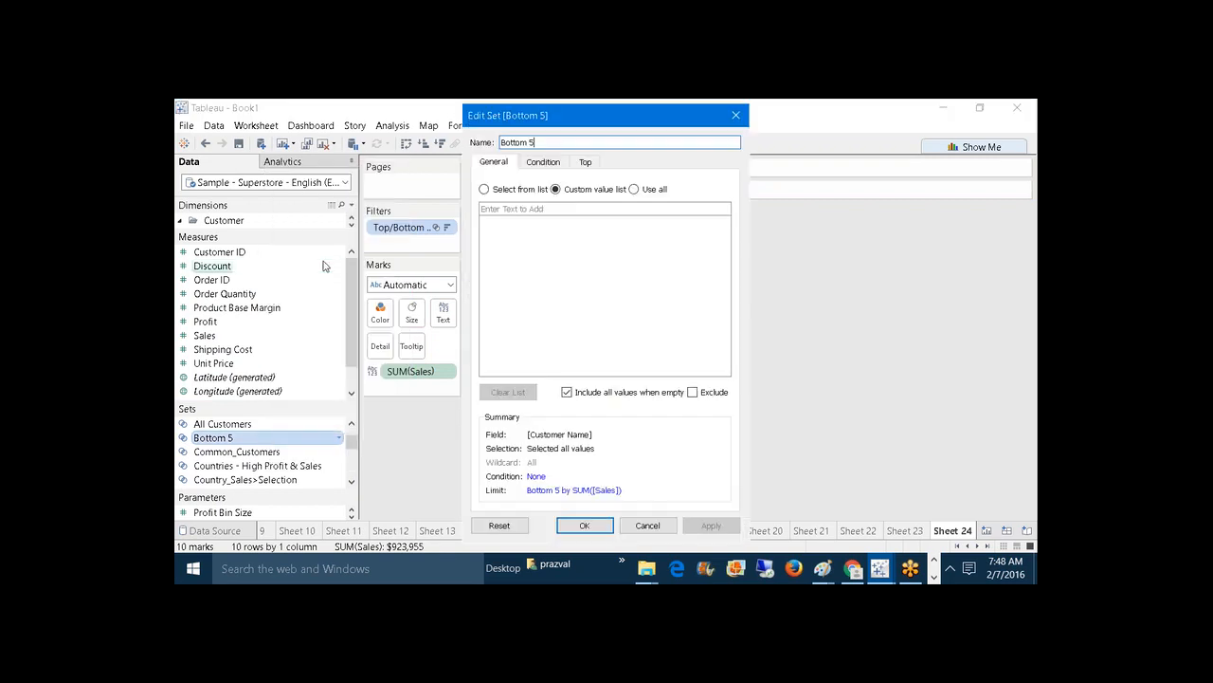
left_click(577, 167)
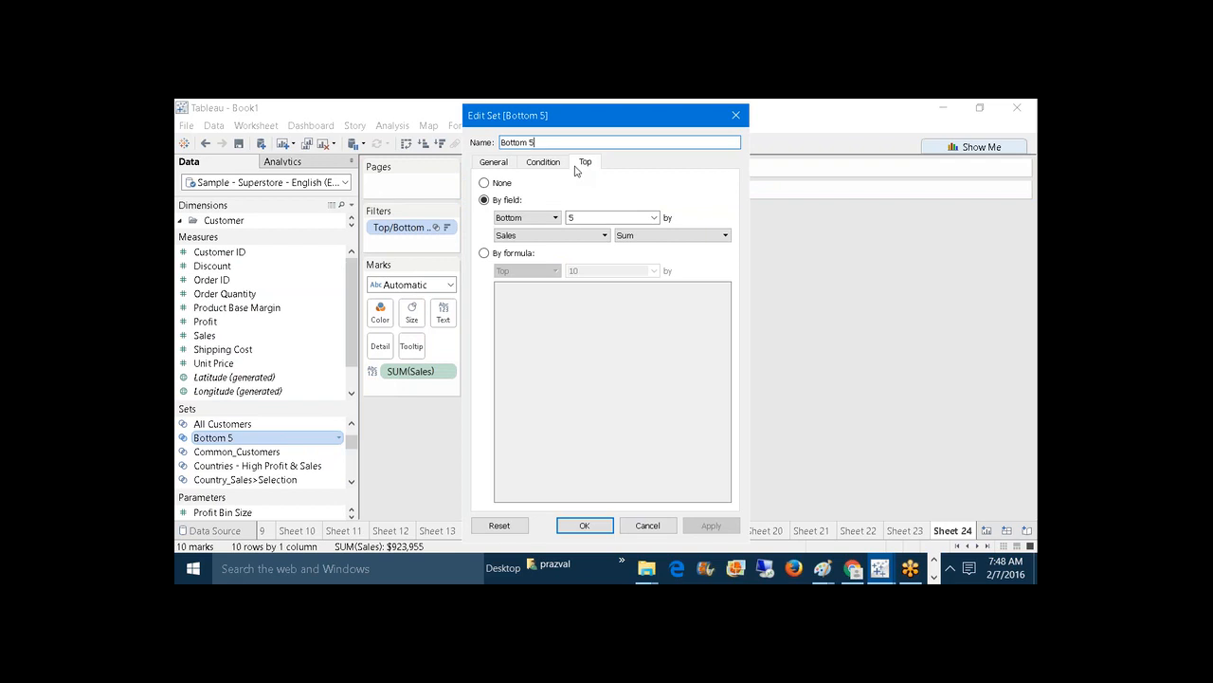
left_click(654, 217)
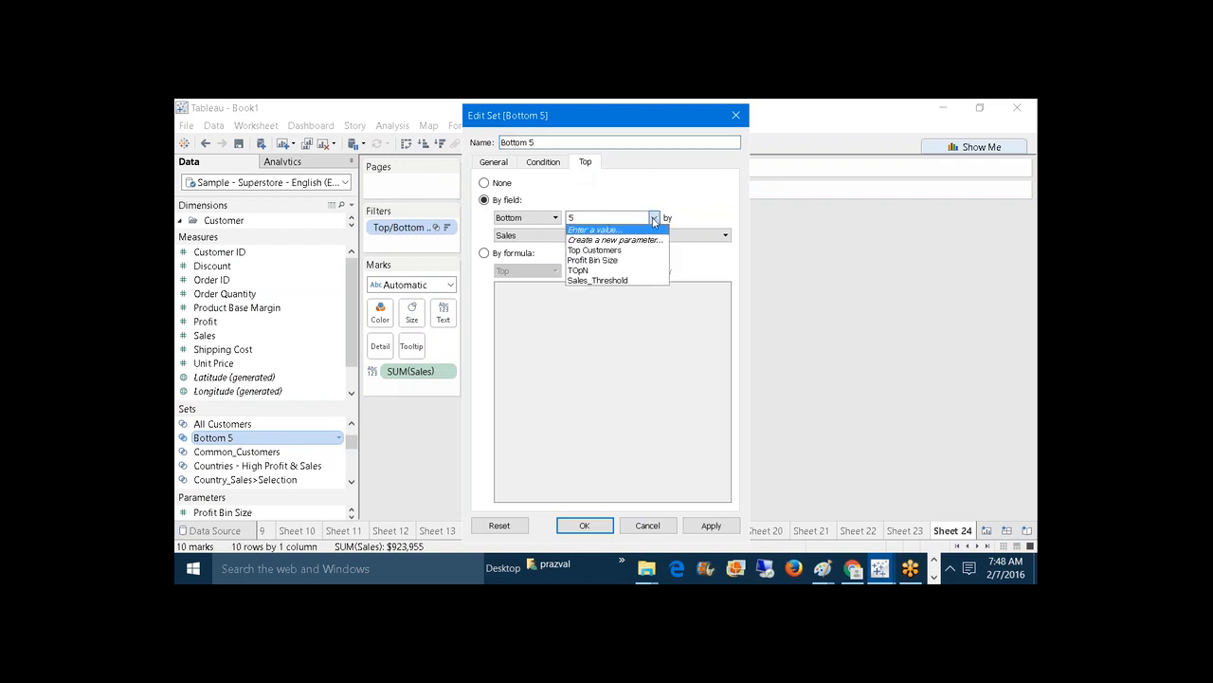
left_click(642, 240)
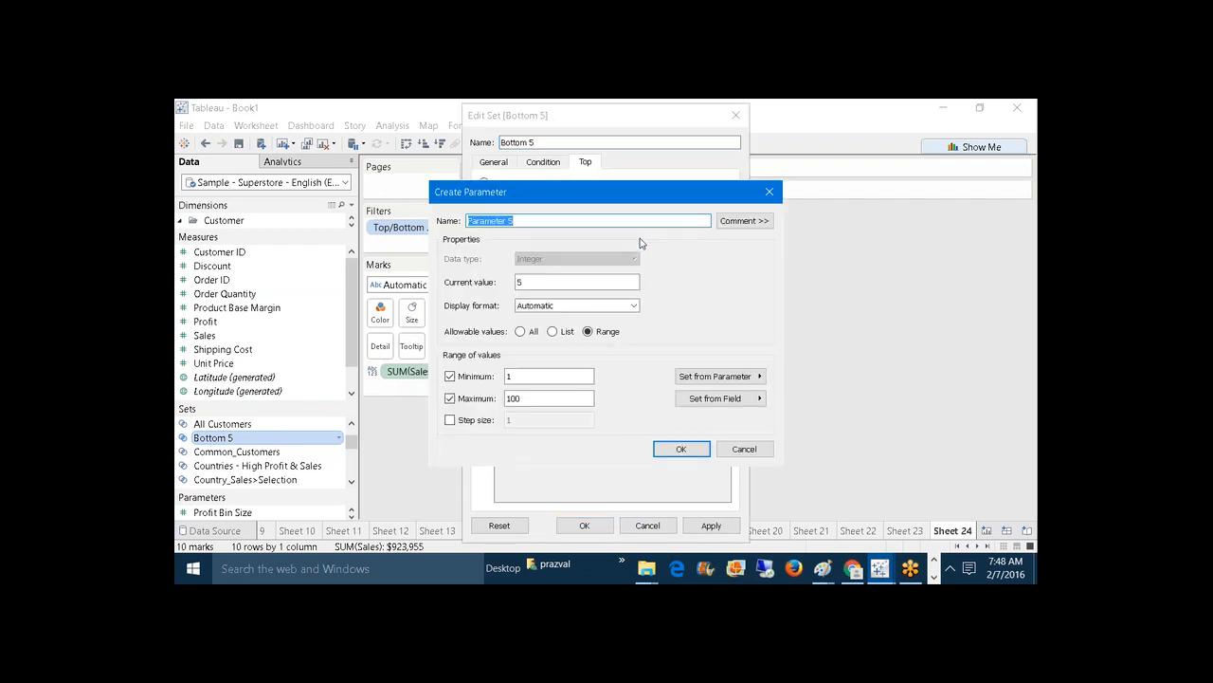
type("TopN")
left_click(521, 331)
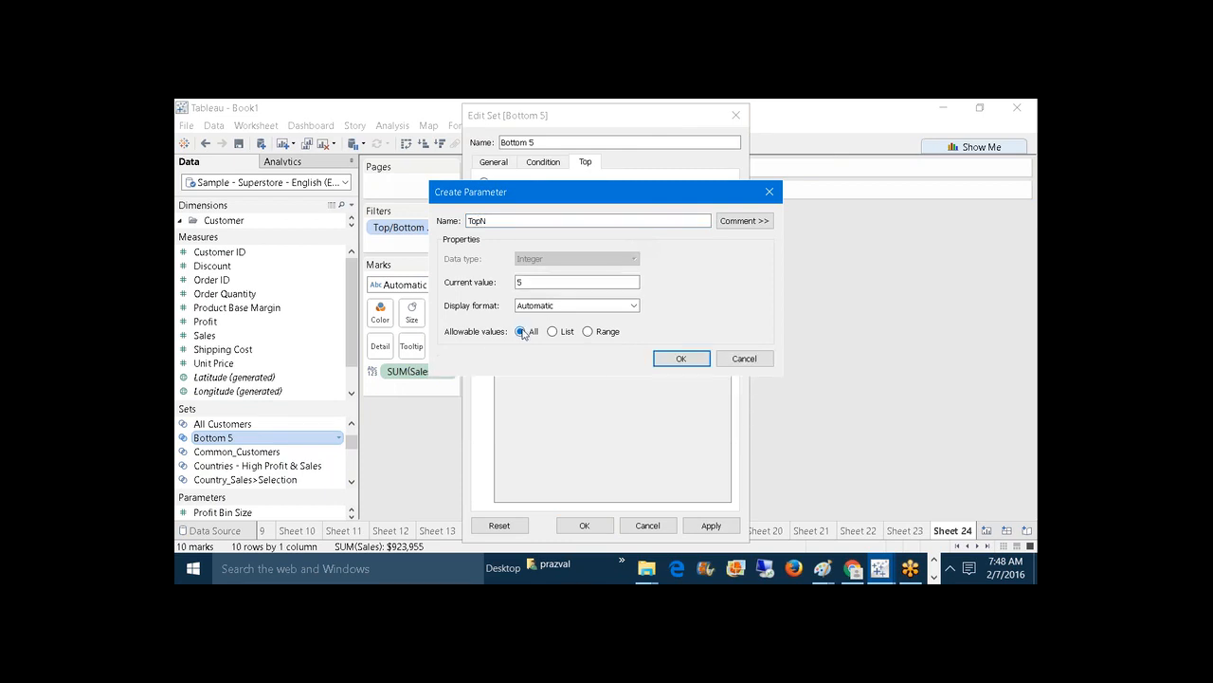
left_click(679, 359)
left_click(710, 527)
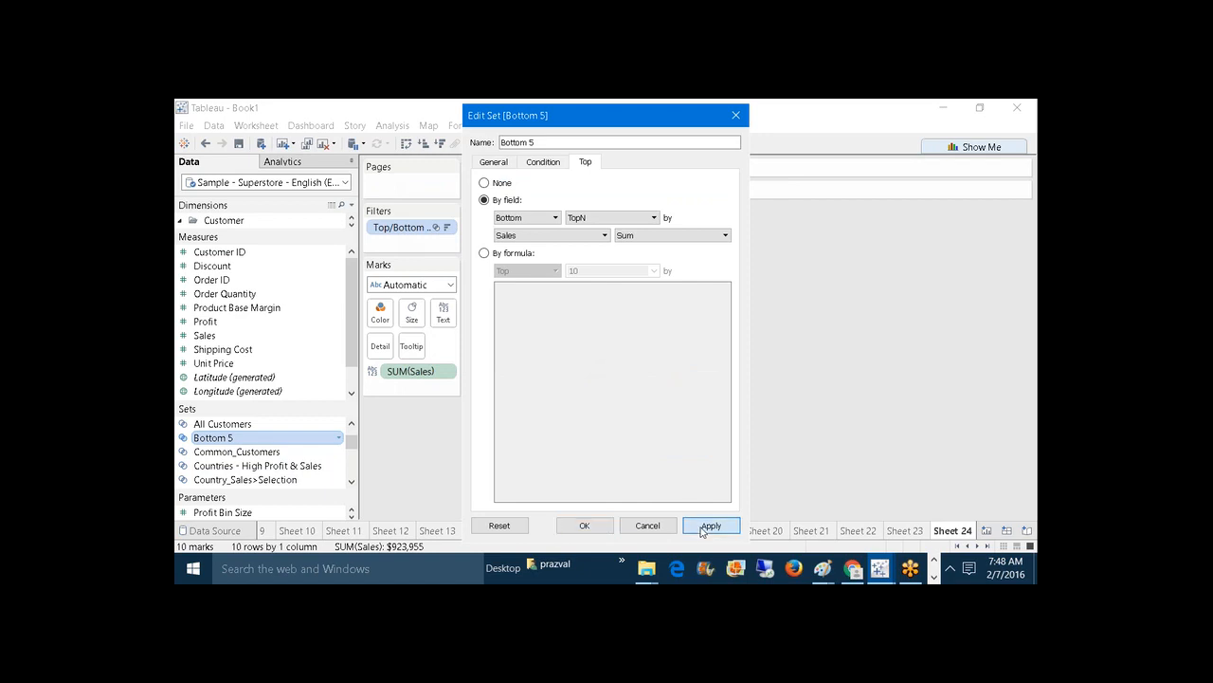
left_click(583, 526)
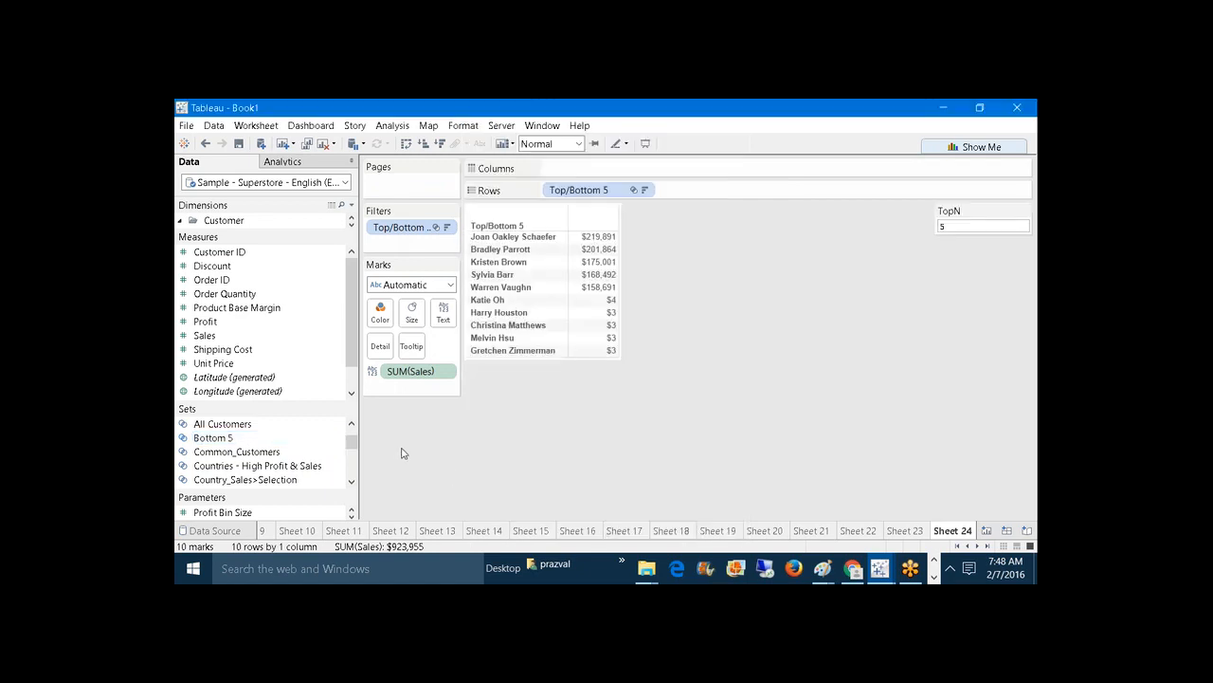
Step: Reopen the Bottom 5 set's definition and check which parameter its bottom limit by Sales uses
left_click_drag(353, 439, 351, 432)
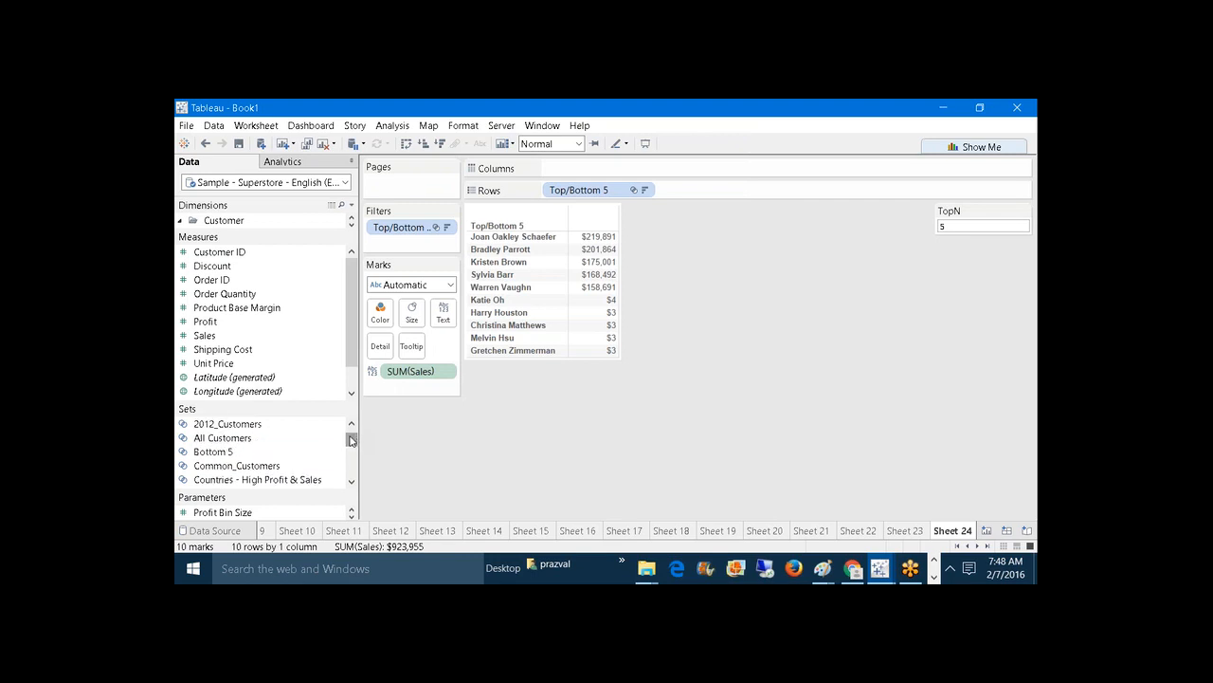
left_click(258, 451)
right_click(258, 451)
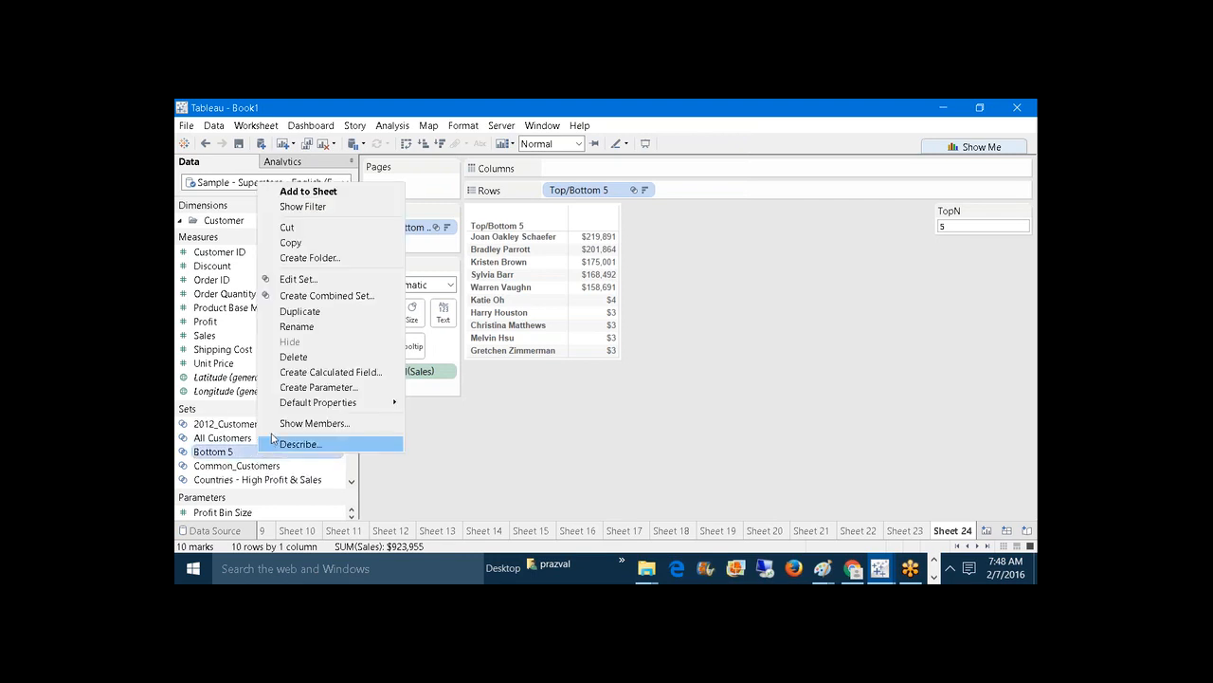
left_click(299, 279)
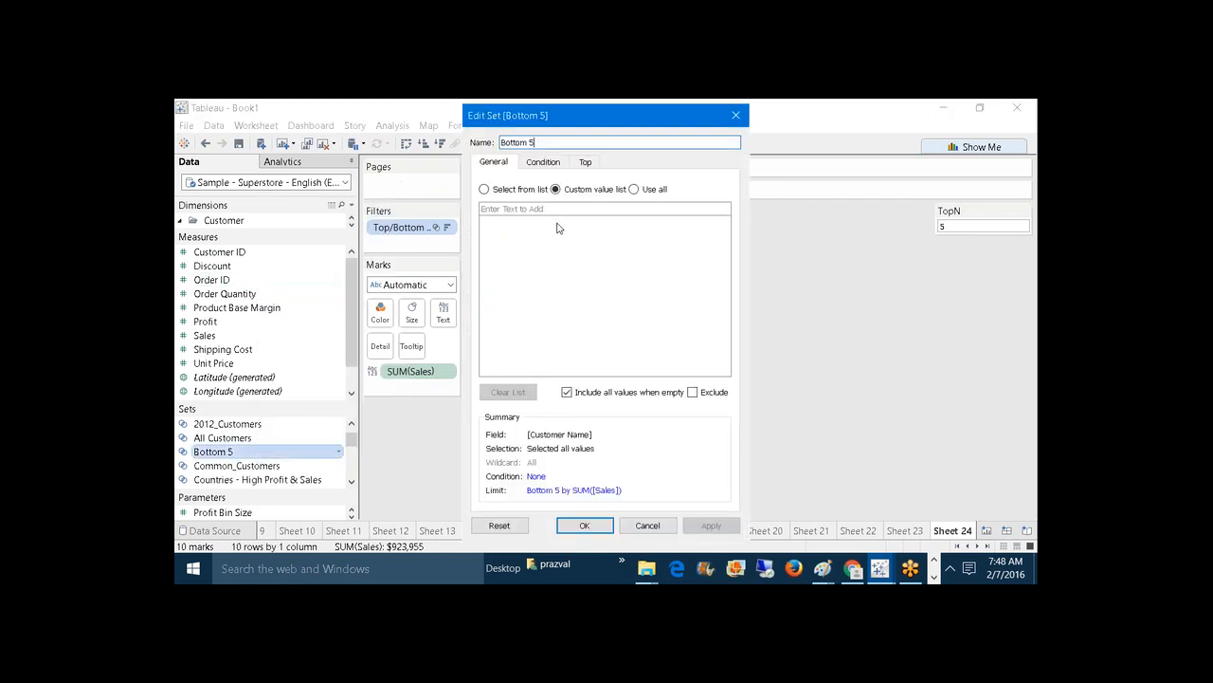
left_click(585, 163)
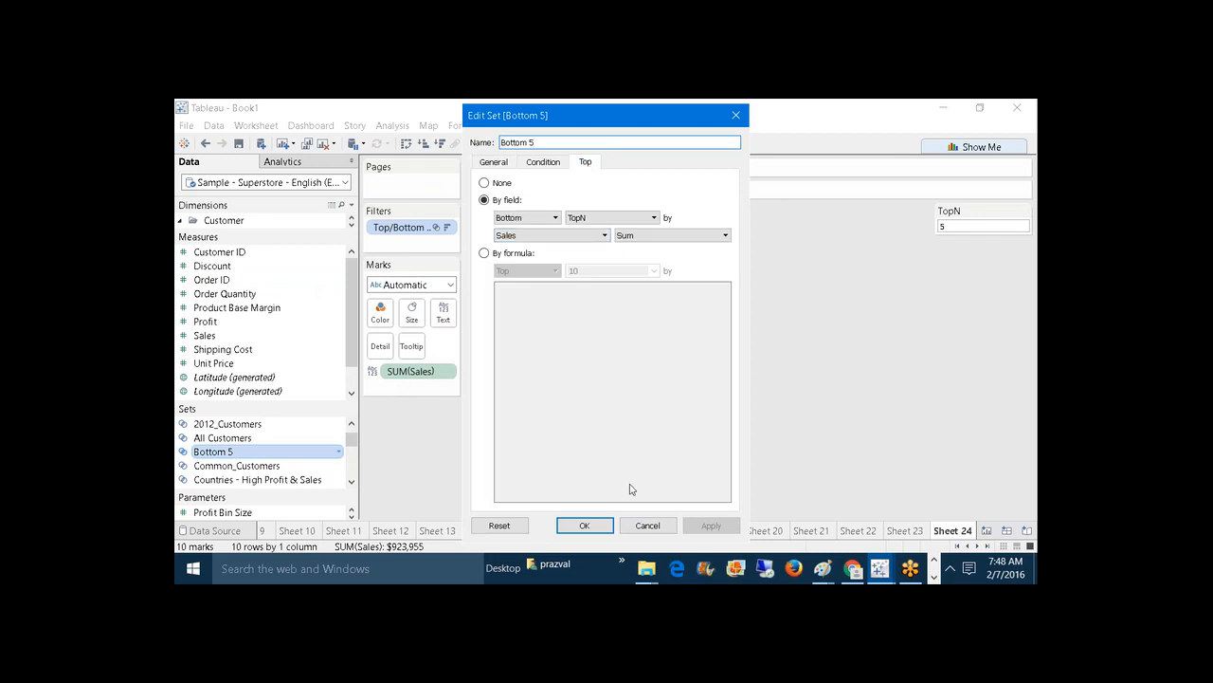
left_click(599, 524)
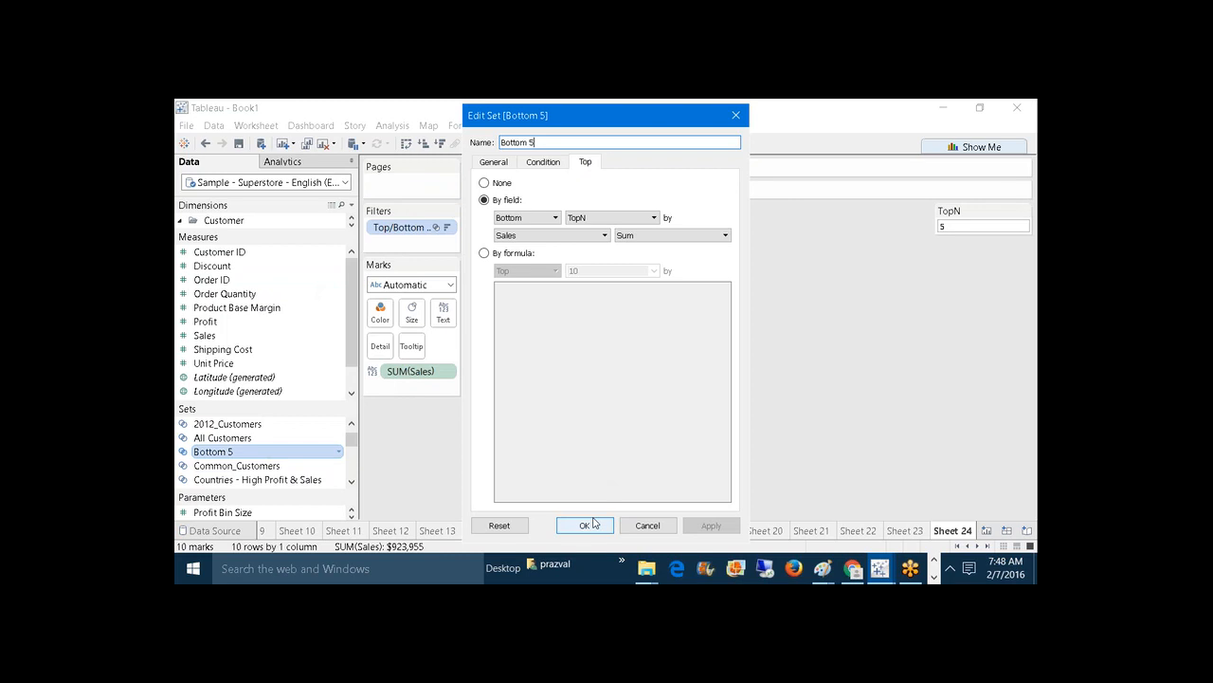
Step: Rename the existing TopN parameter used by the Bottom 5 set to BottomN
left_click_drag(325, 495, 308, 410)
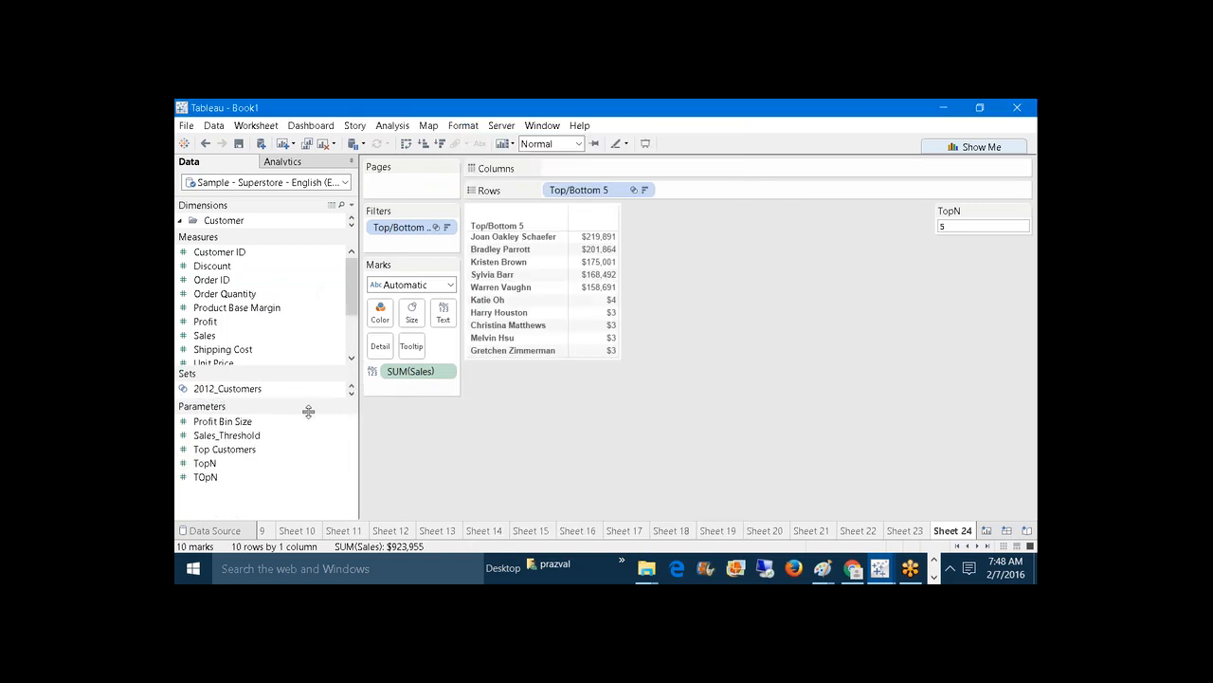
right_click(236, 464)
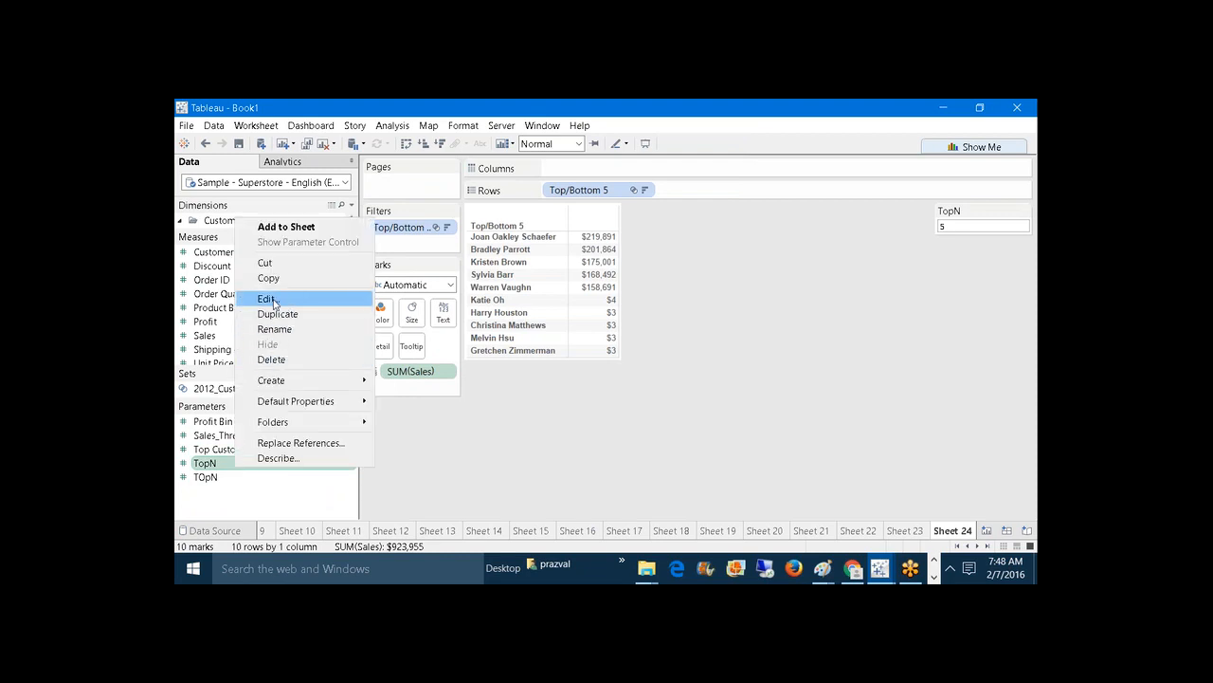
left_click(274, 331)
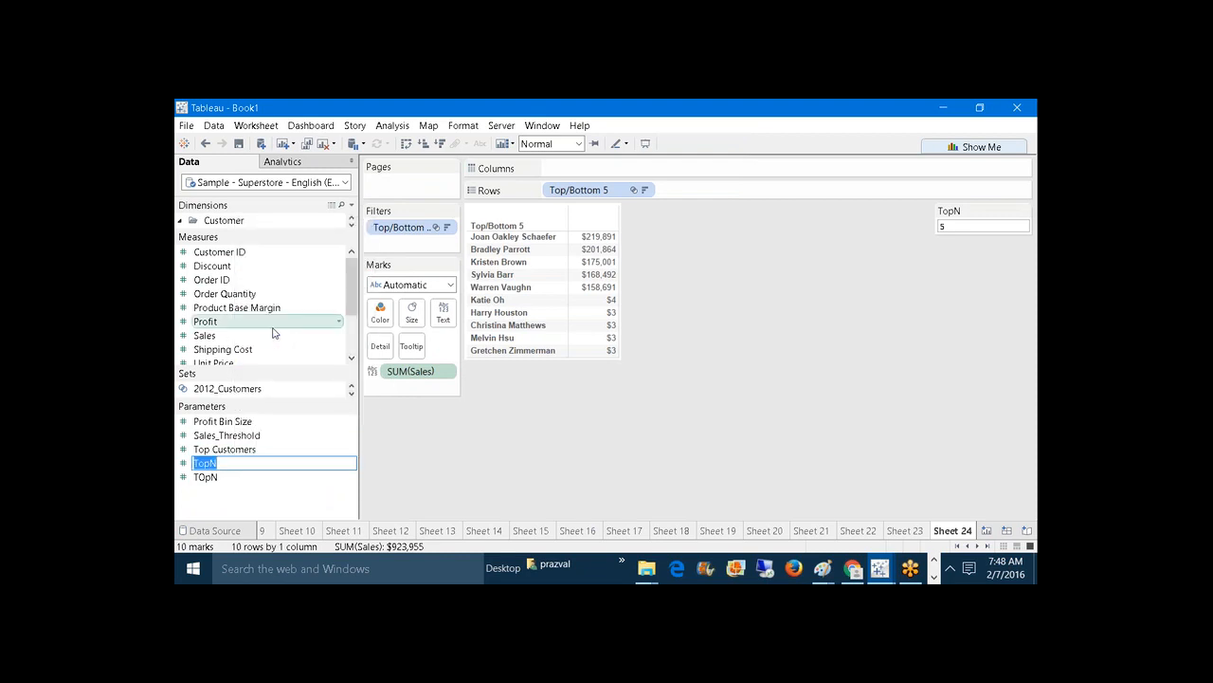
type("BottomN")
key("Return")
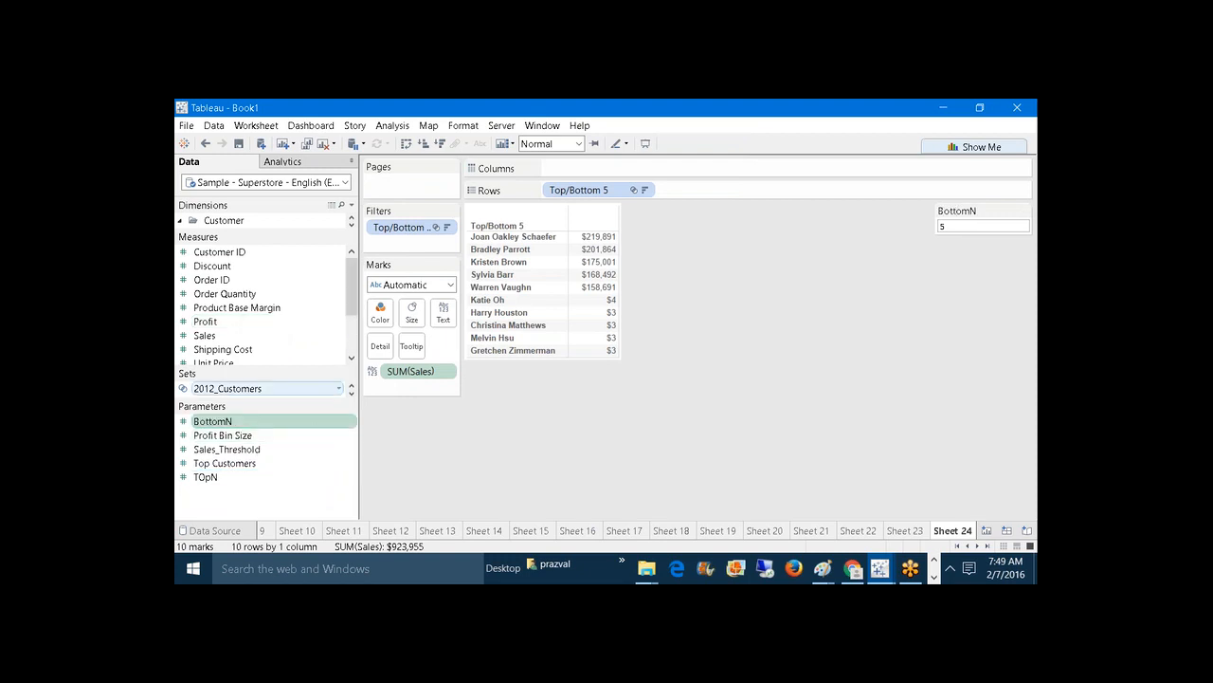
Step: Edit the Top5Customers set to take its top limit from a new parameter named TopN with all values allowed
left_click_drag(289, 368, 298, 217)
left_click_drag(350, 319, 349, 377)
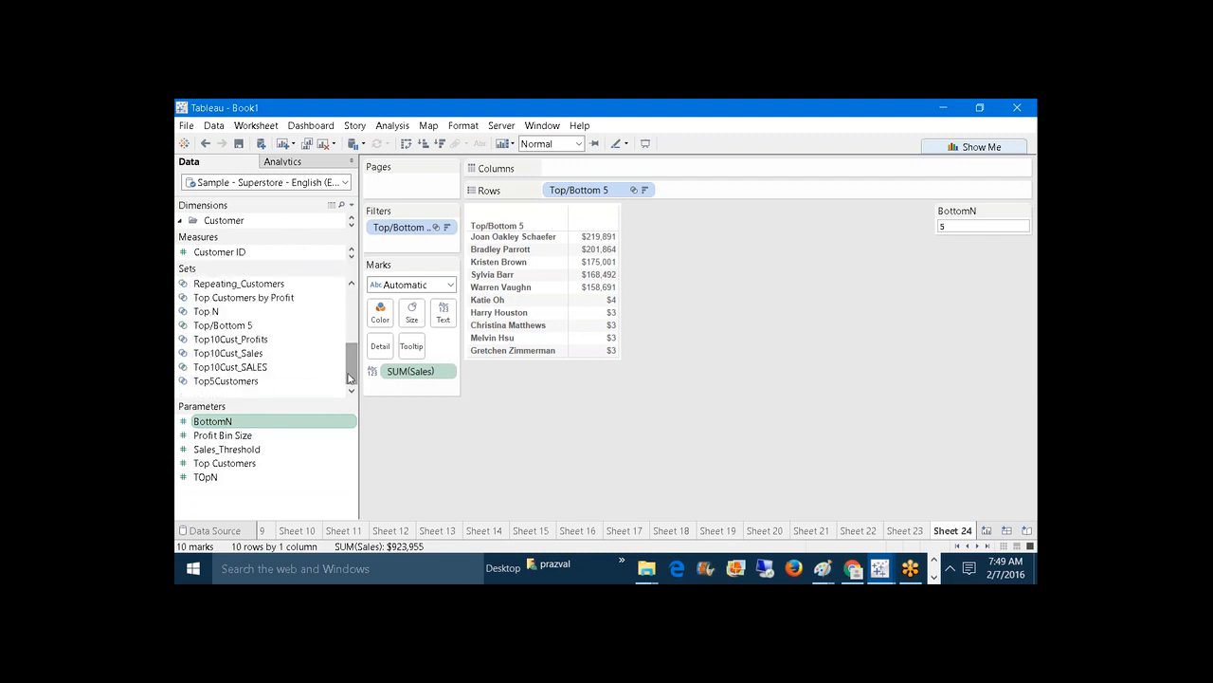
left_click(254, 381)
right_click(256, 383)
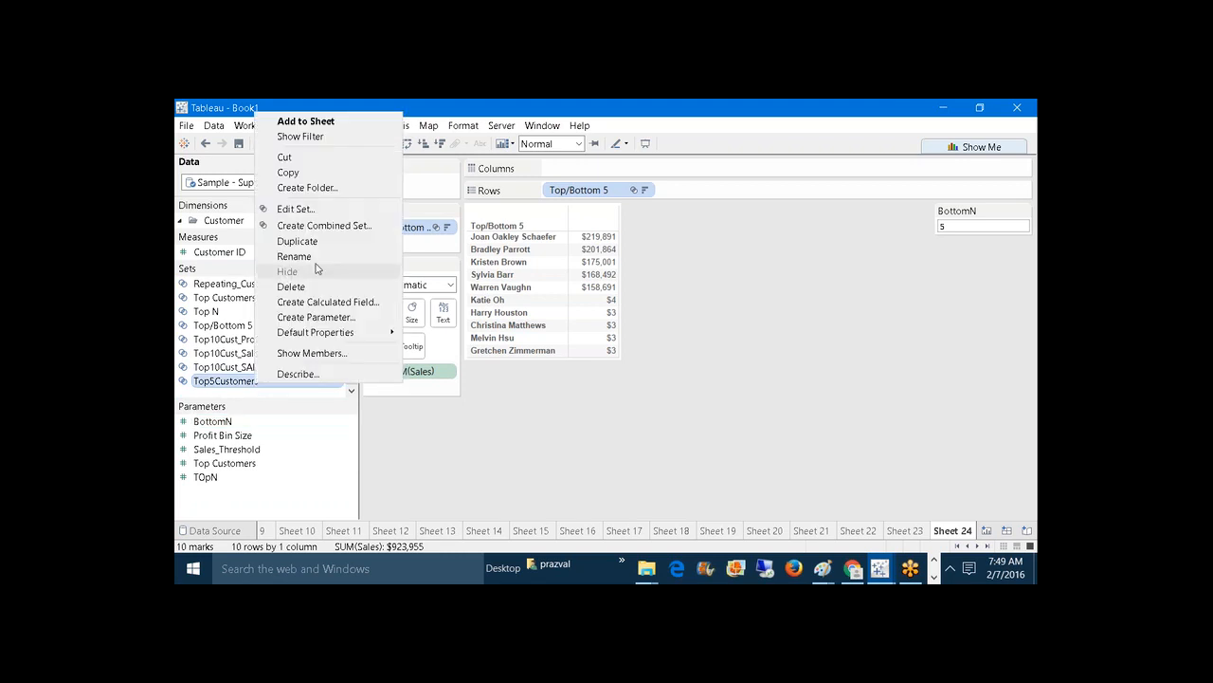
left_click(321, 208)
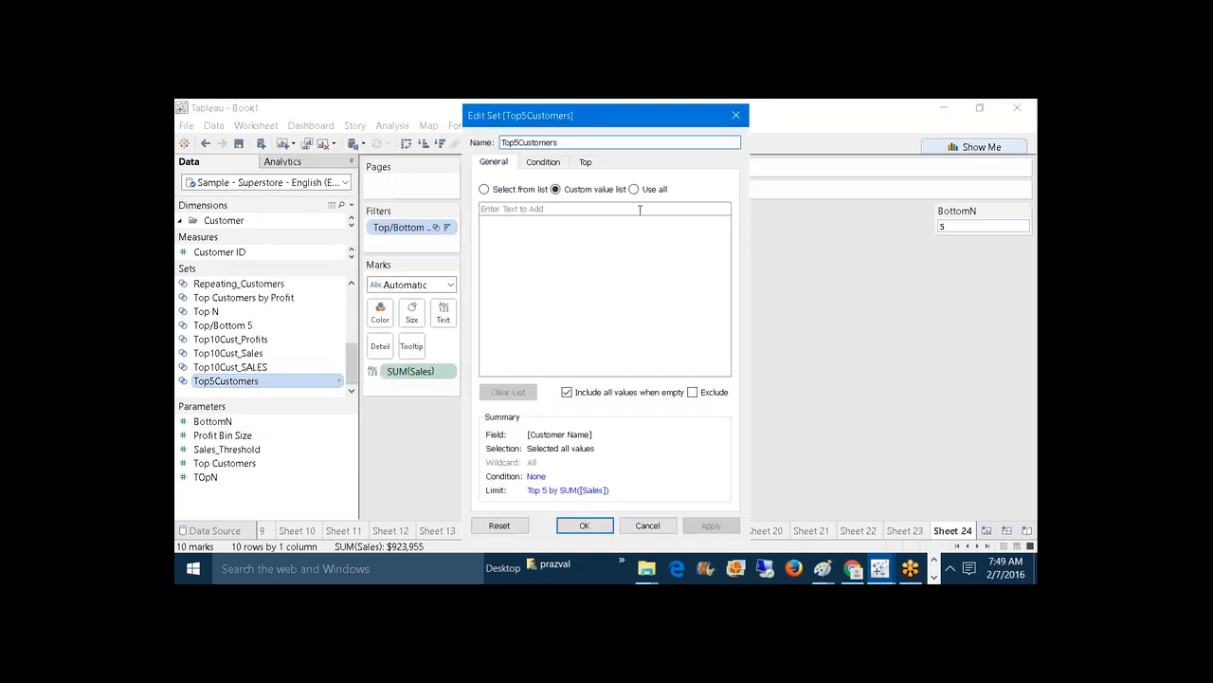
left_click(588, 162)
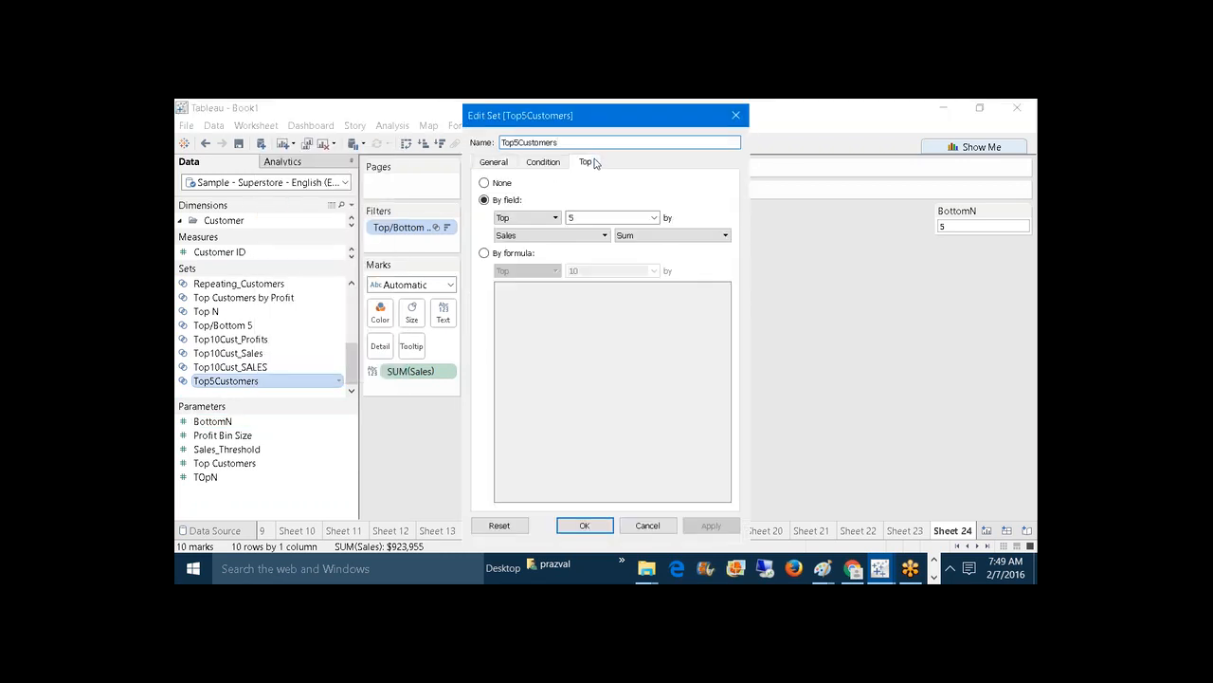
left_click(653, 217)
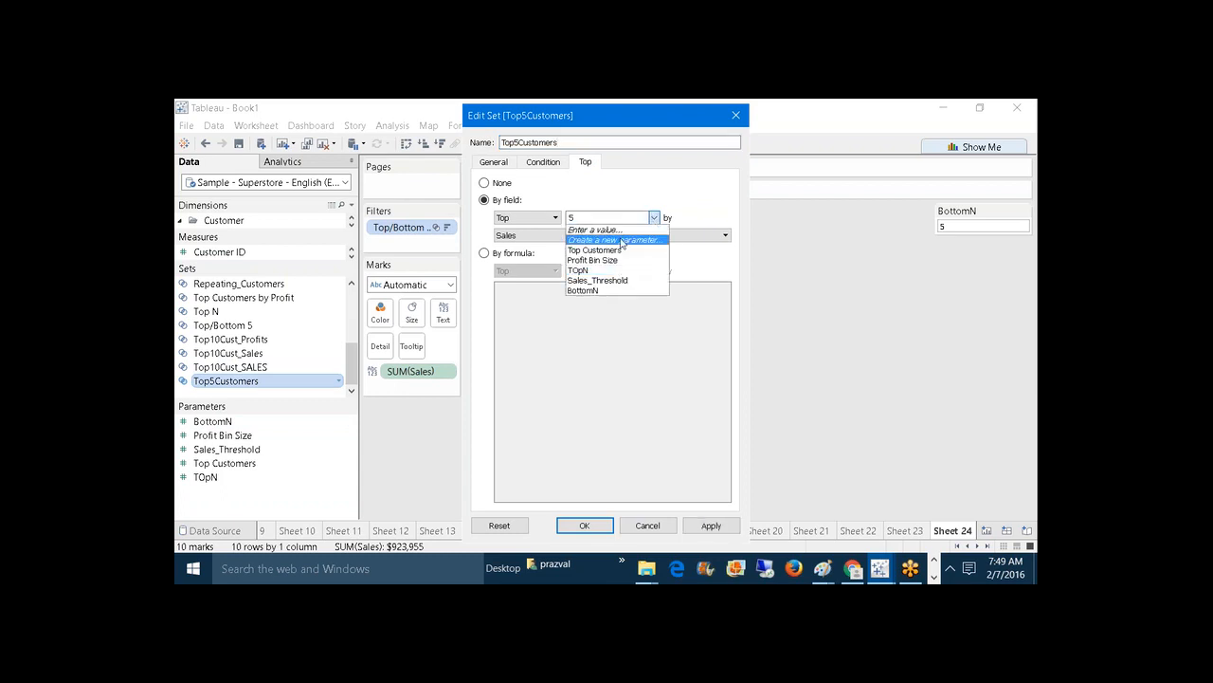
left_click(622, 241)
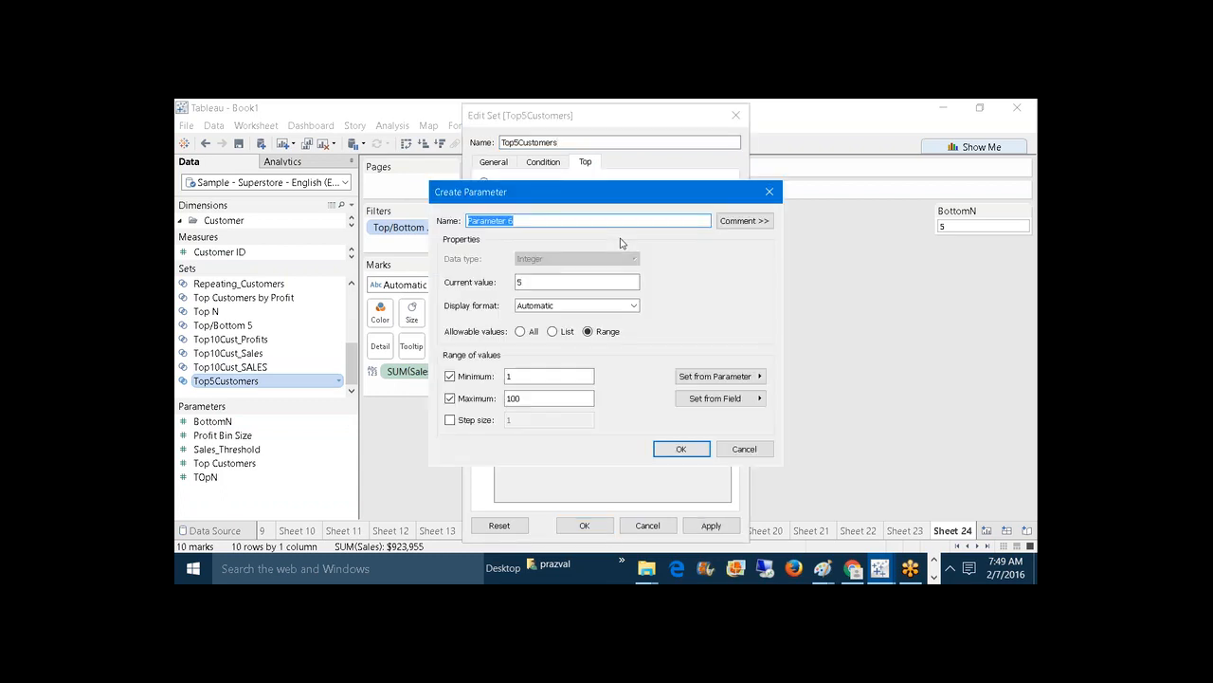
type("TopN")
left_click(520, 331)
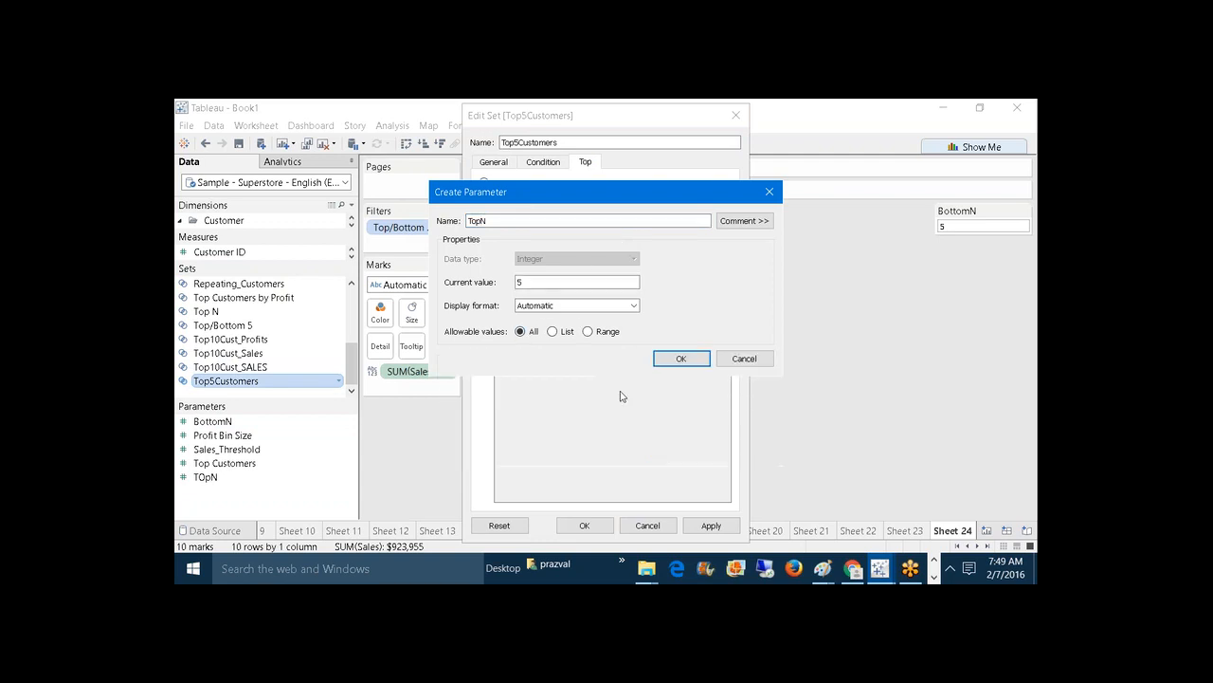
left_click(680, 357)
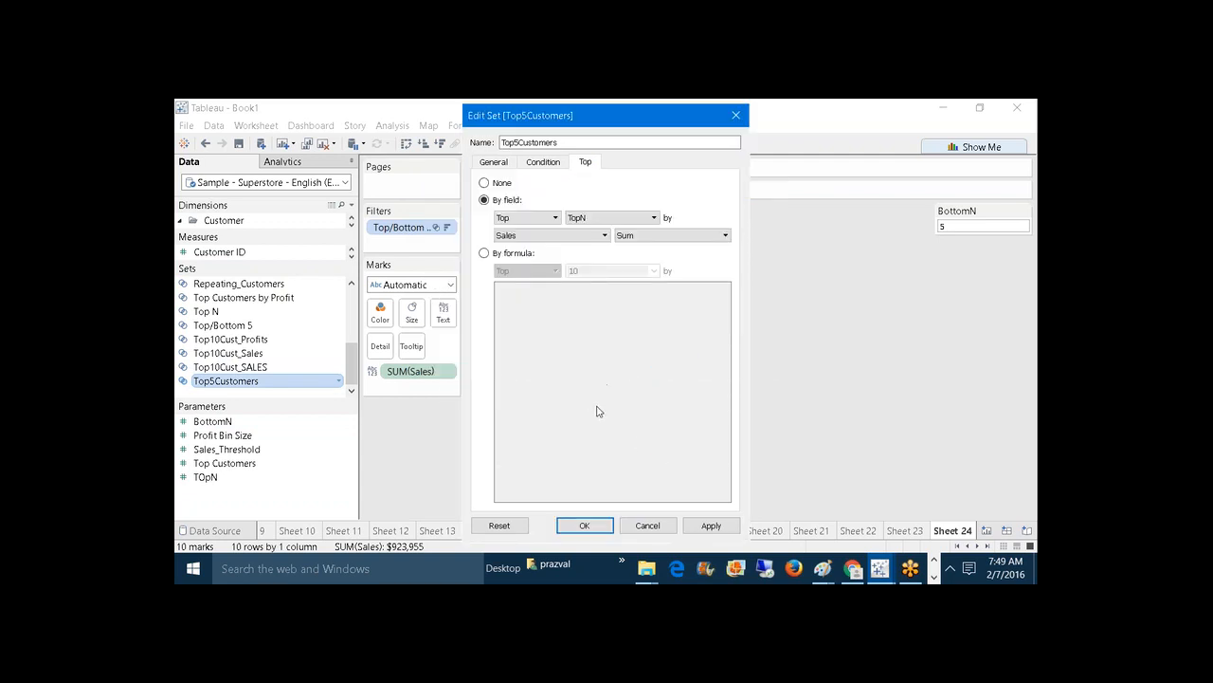
left_click(711, 525)
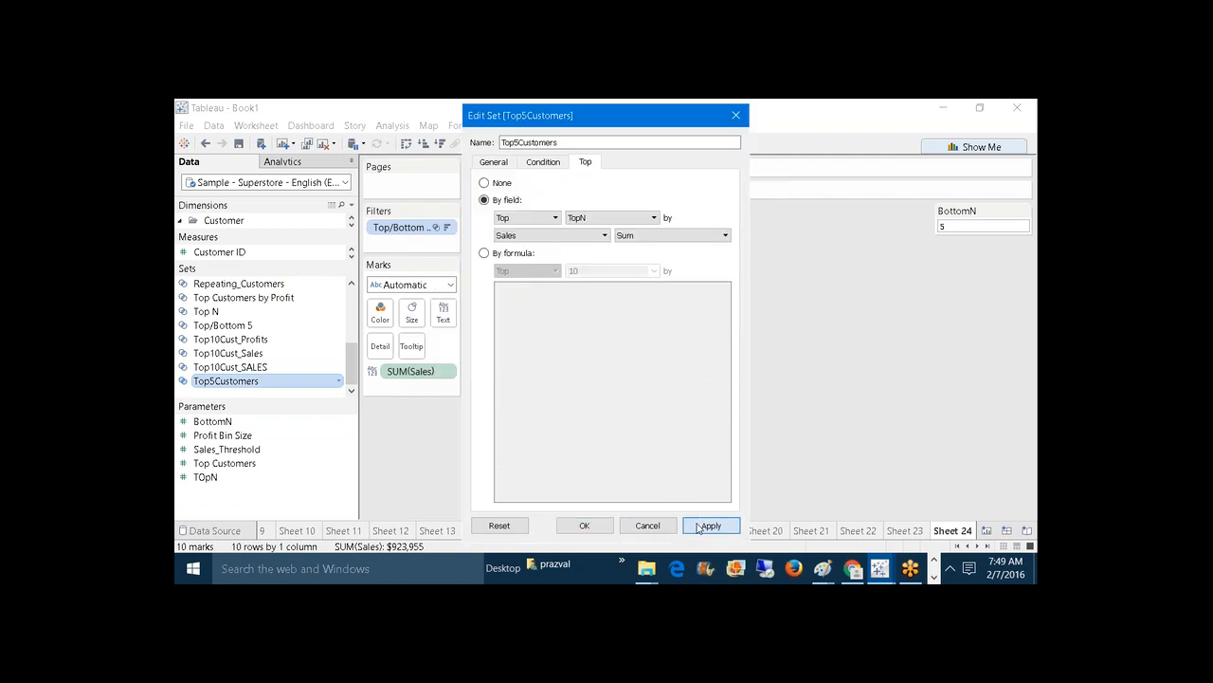
left_click(584, 525)
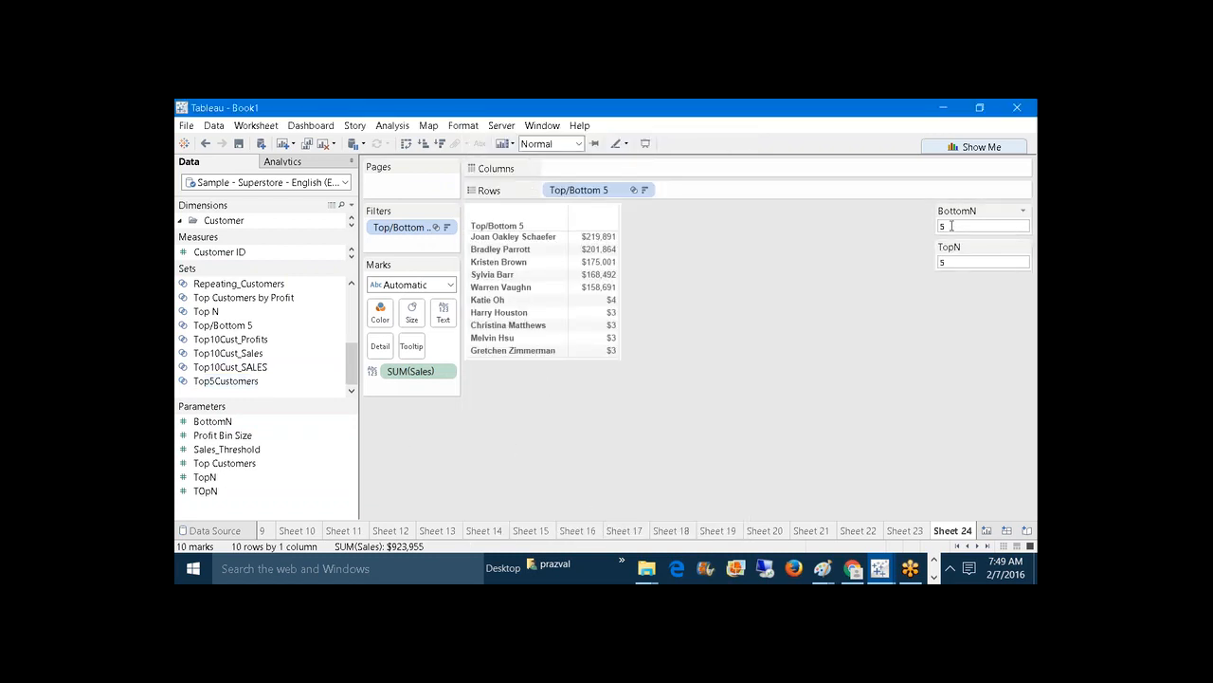
Step: Set the BottomN parameter to 20 and the TopN parameter to 40
type("20")
key("Return")
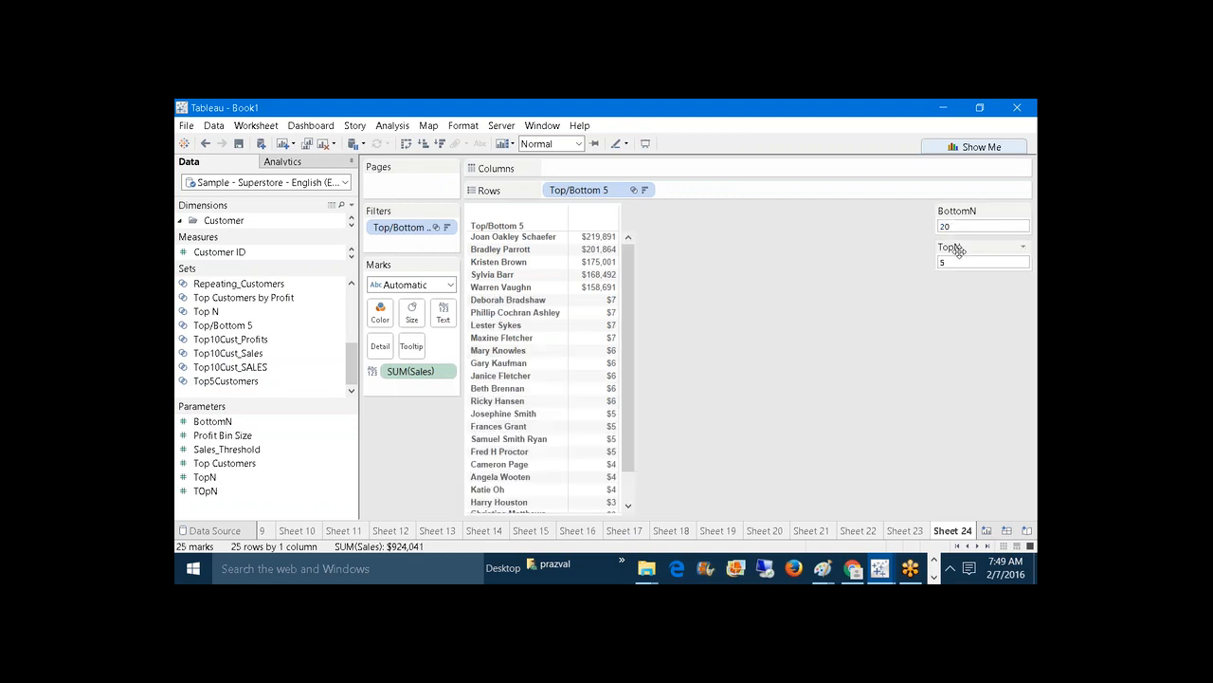
left_click(963, 262)
type("40")
key("Return")
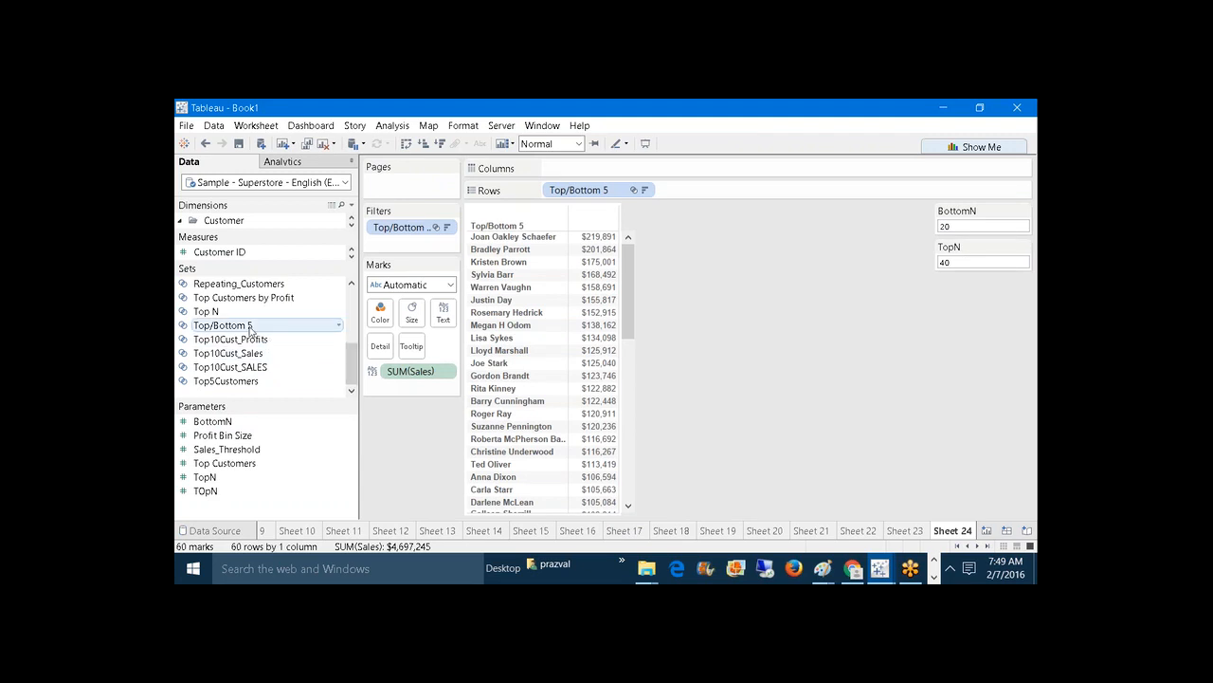
Step: Rename the Top/Bottom 5 combined set as Top/Bottom N
right_click(250, 329)
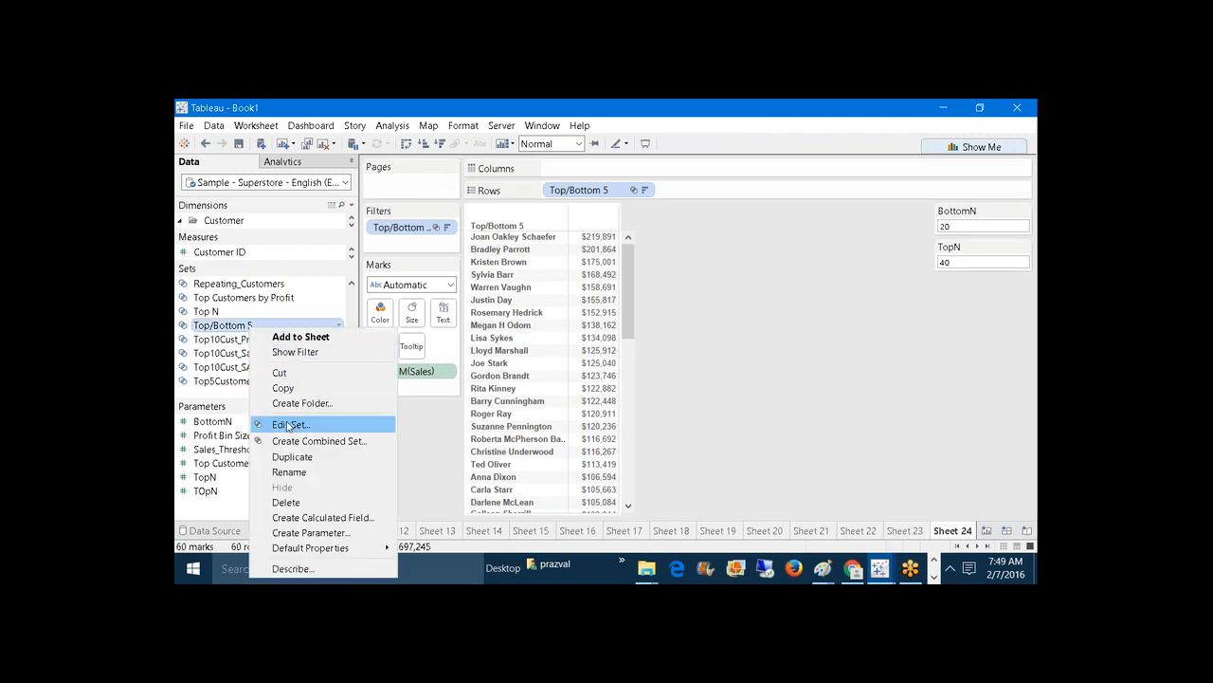
left_click(288, 425)
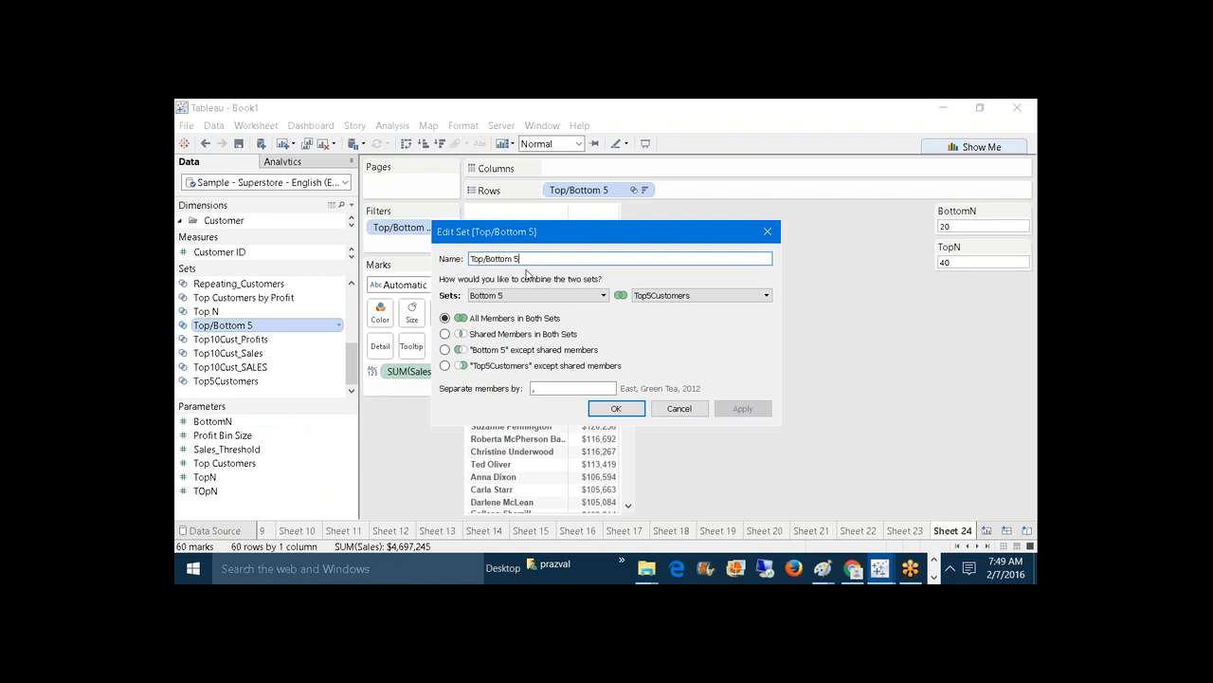
key("BackSpace")
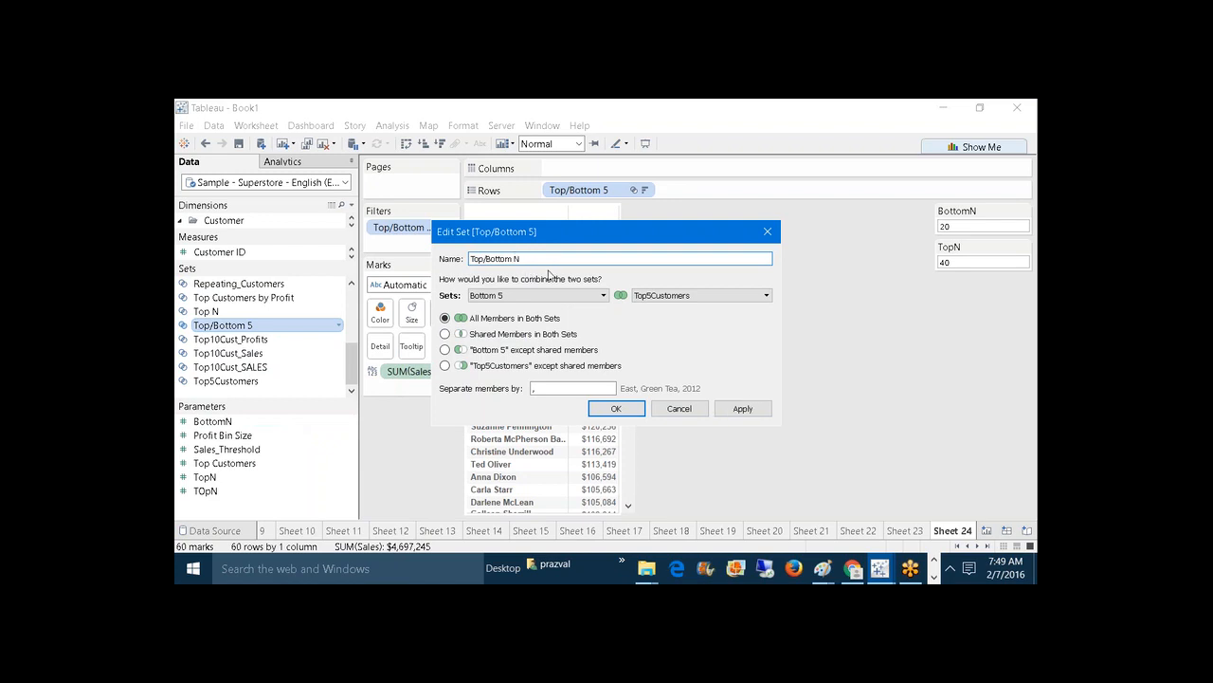
left_click(733, 414)
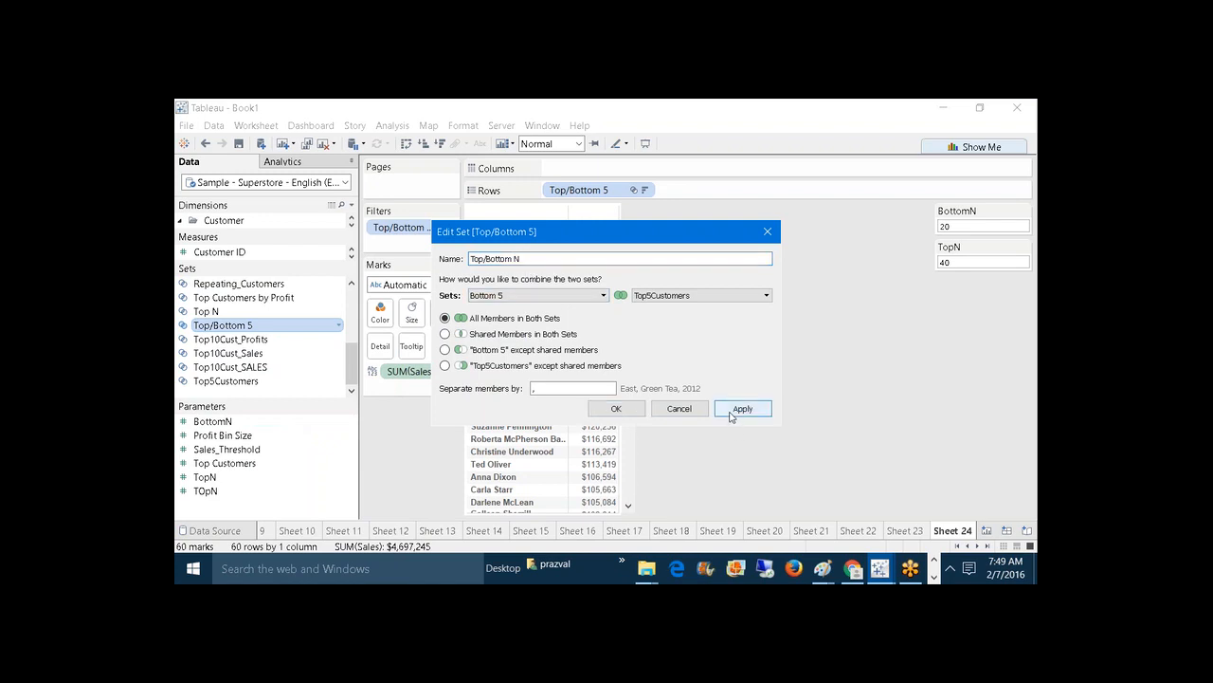
left_click(614, 410)
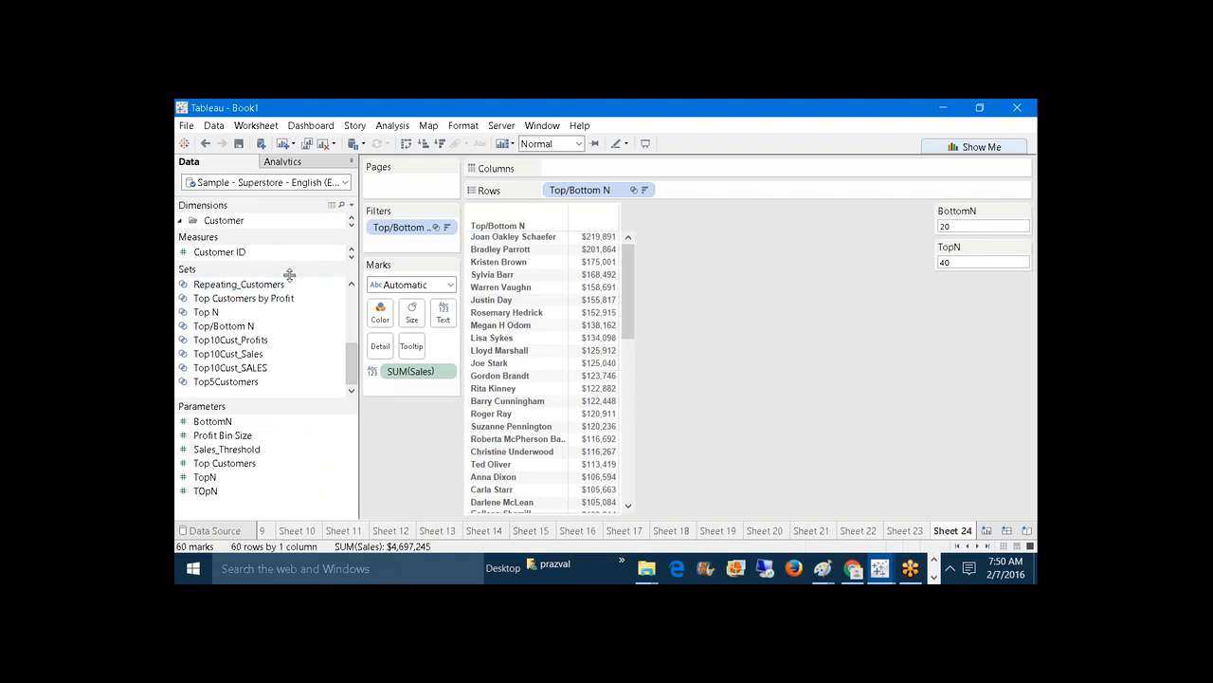
Step: Add a new worksheet, check what can be created from the Profit measure, and enlarge the list of dimensions
left_click_drag(285, 262, 285, 364)
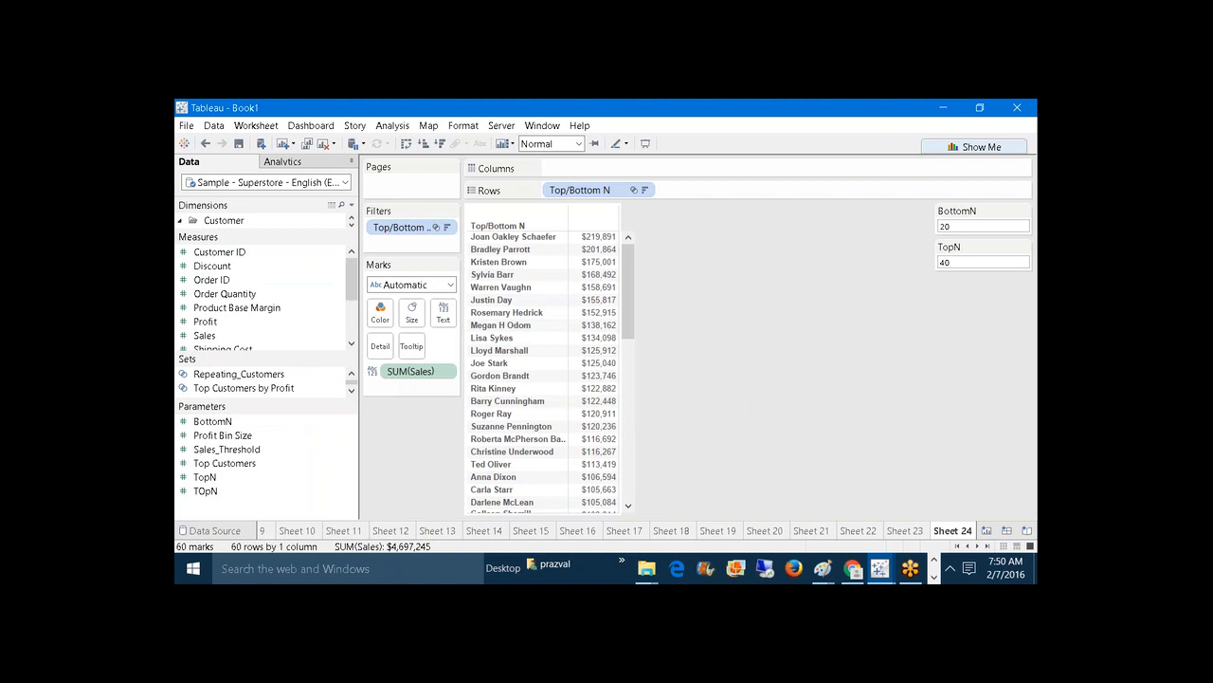
left_click(283, 145)
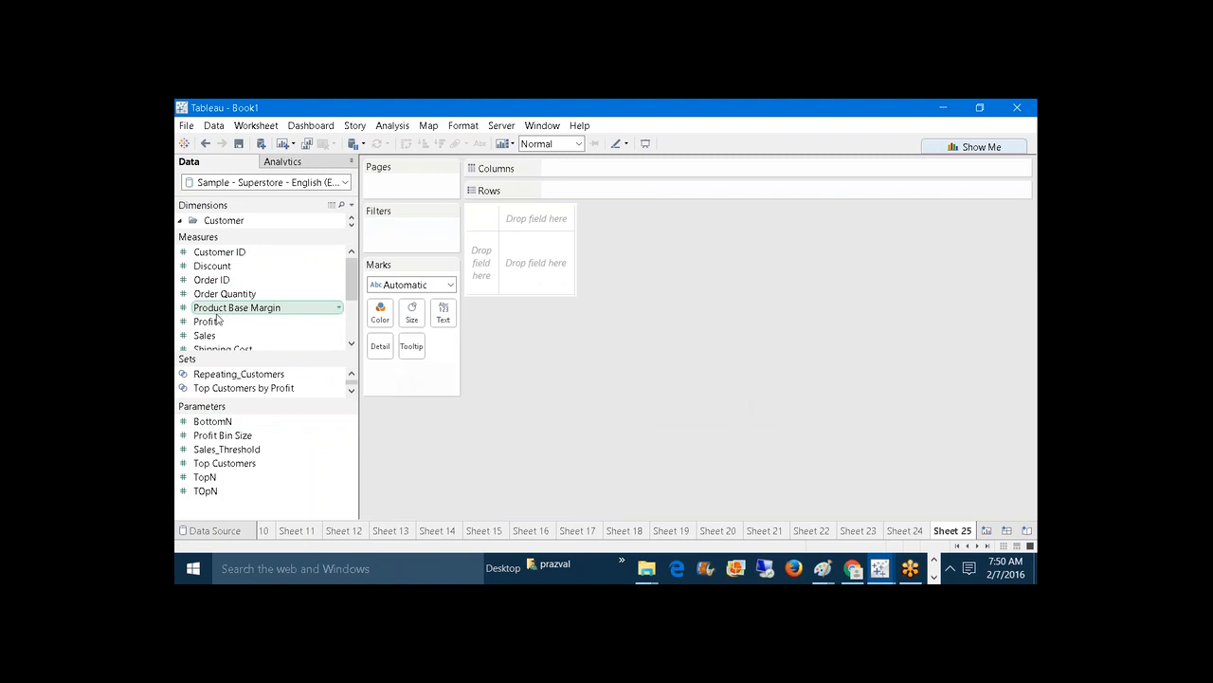
left_click(210, 327)
right_click(211, 327)
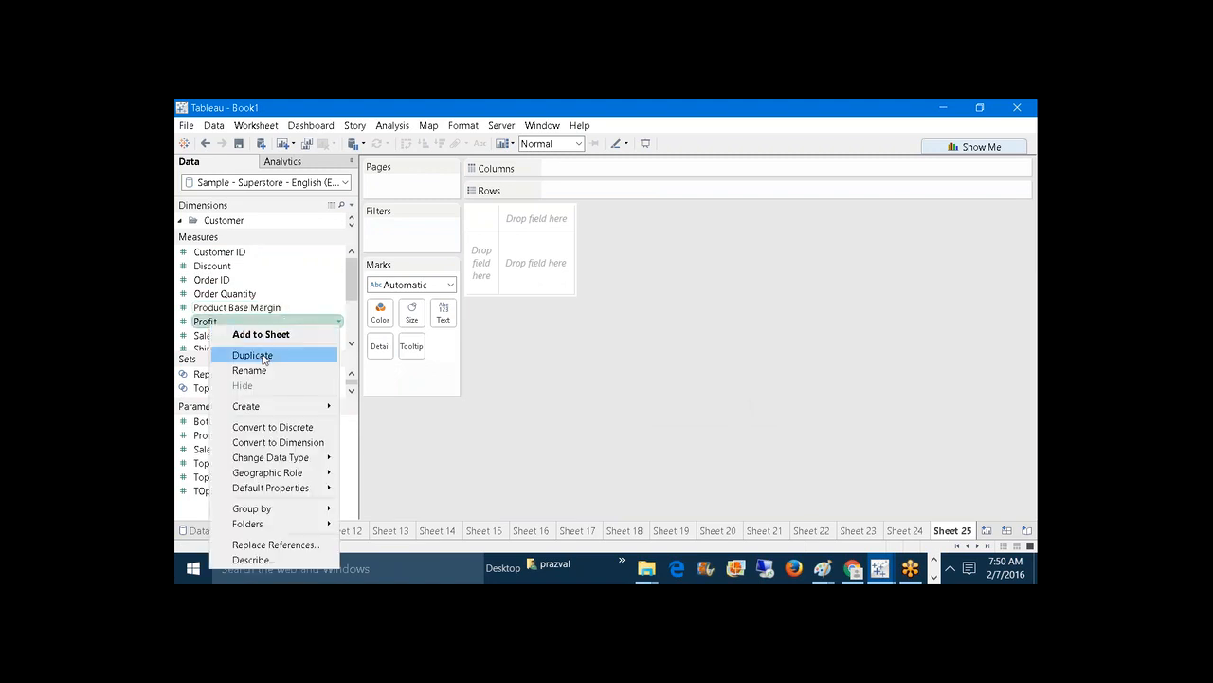
mouse_move(291, 408)
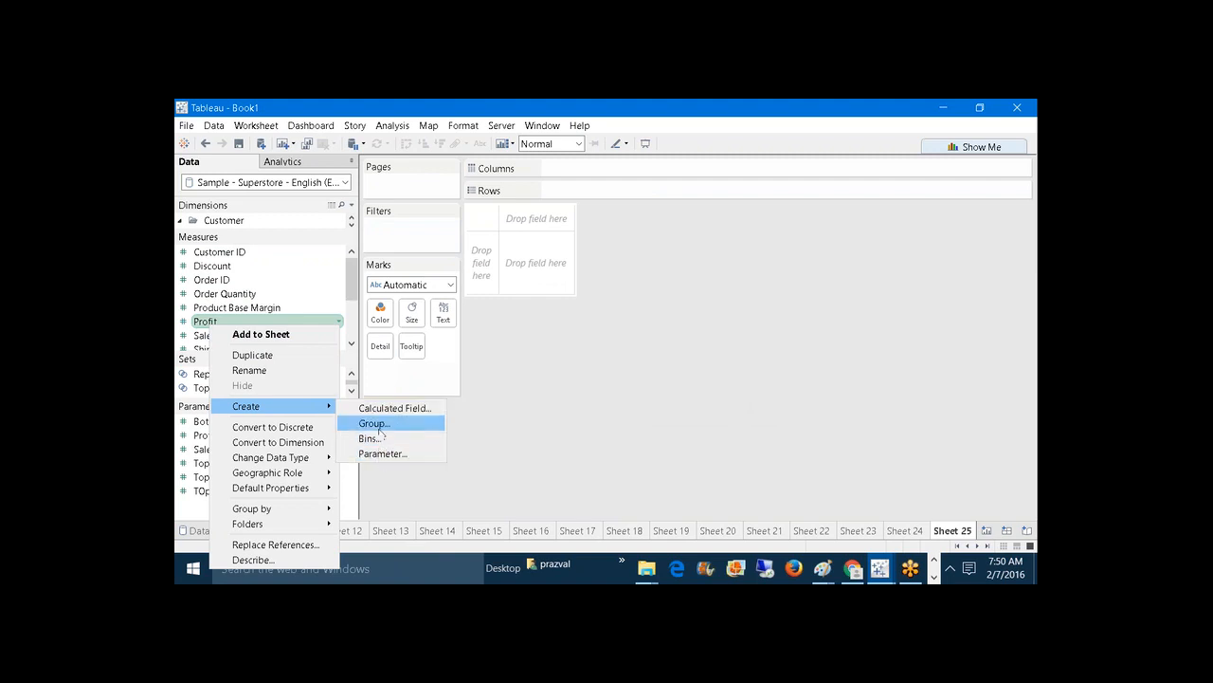
left_click(487, 442)
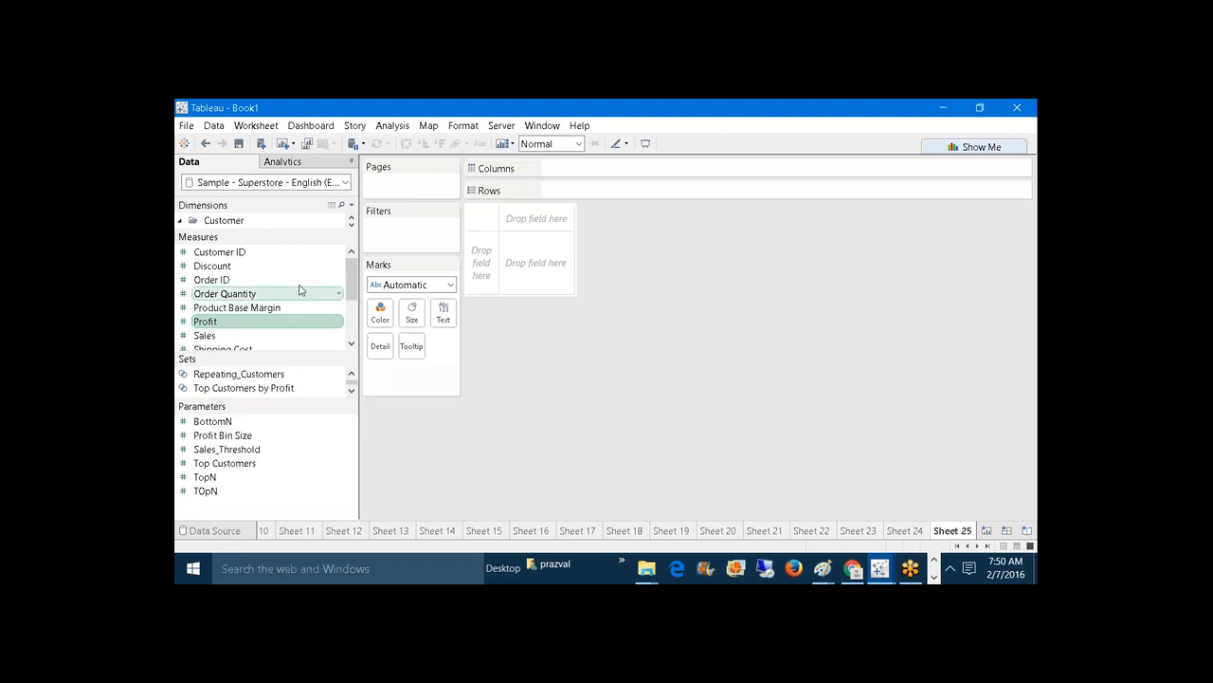
left_click_drag(265, 233, 263, 303)
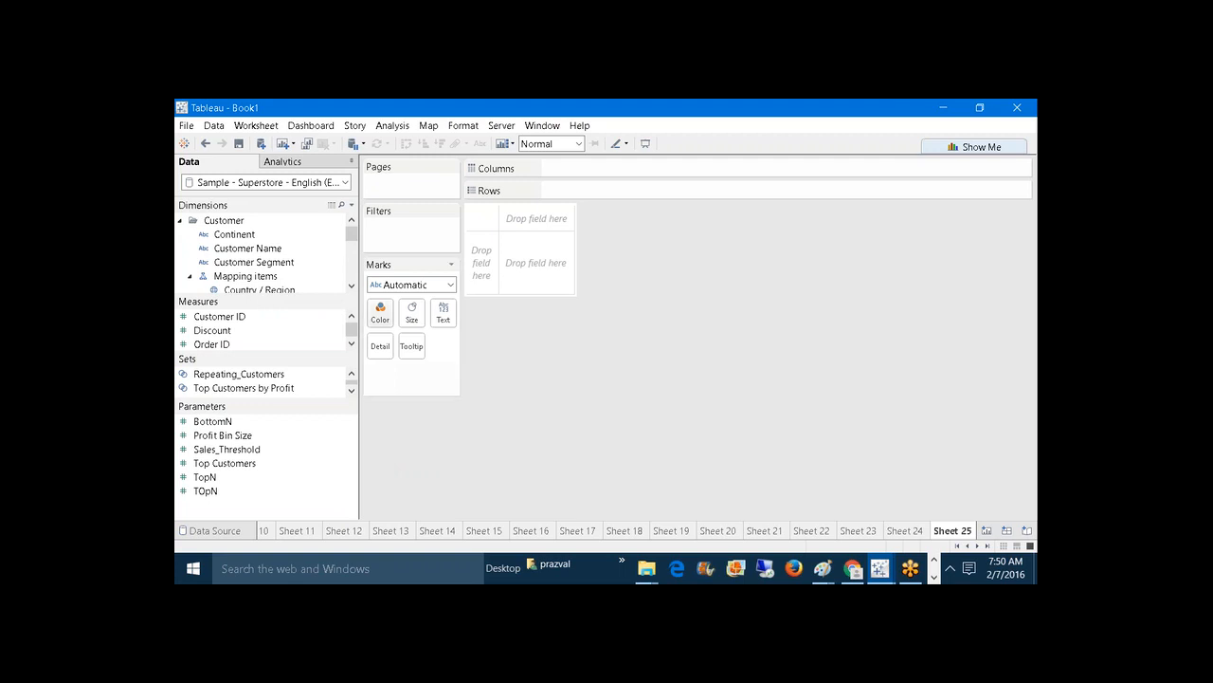
Step: Switch to the untitled Notepad notes and add a dashed separator line below the Task7 text
left_click(933, 576)
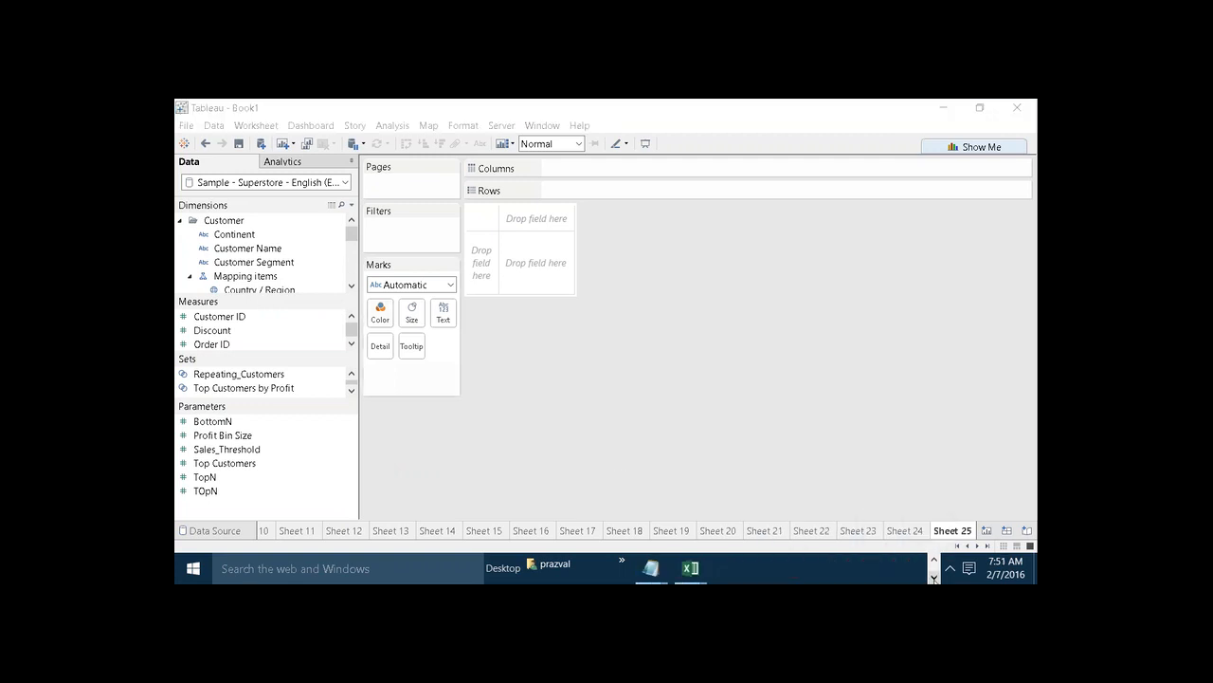
left_click(650, 567)
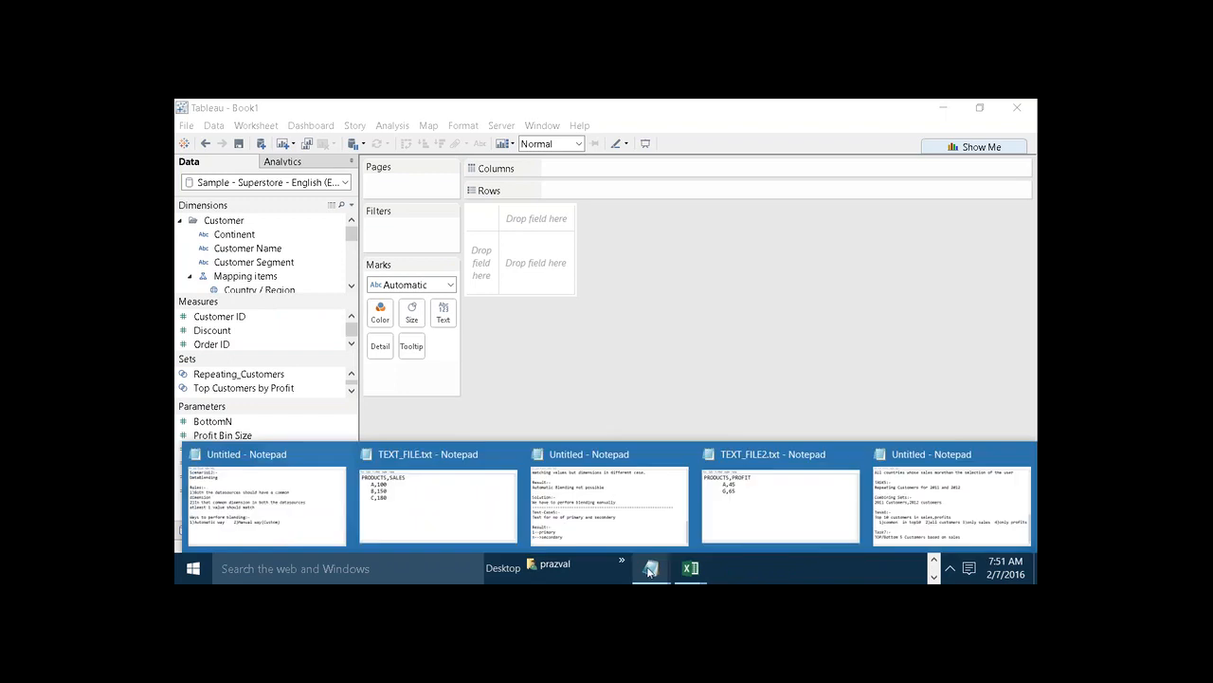
left_click(926, 512)
key("Return")
key("Return")
key("Return")
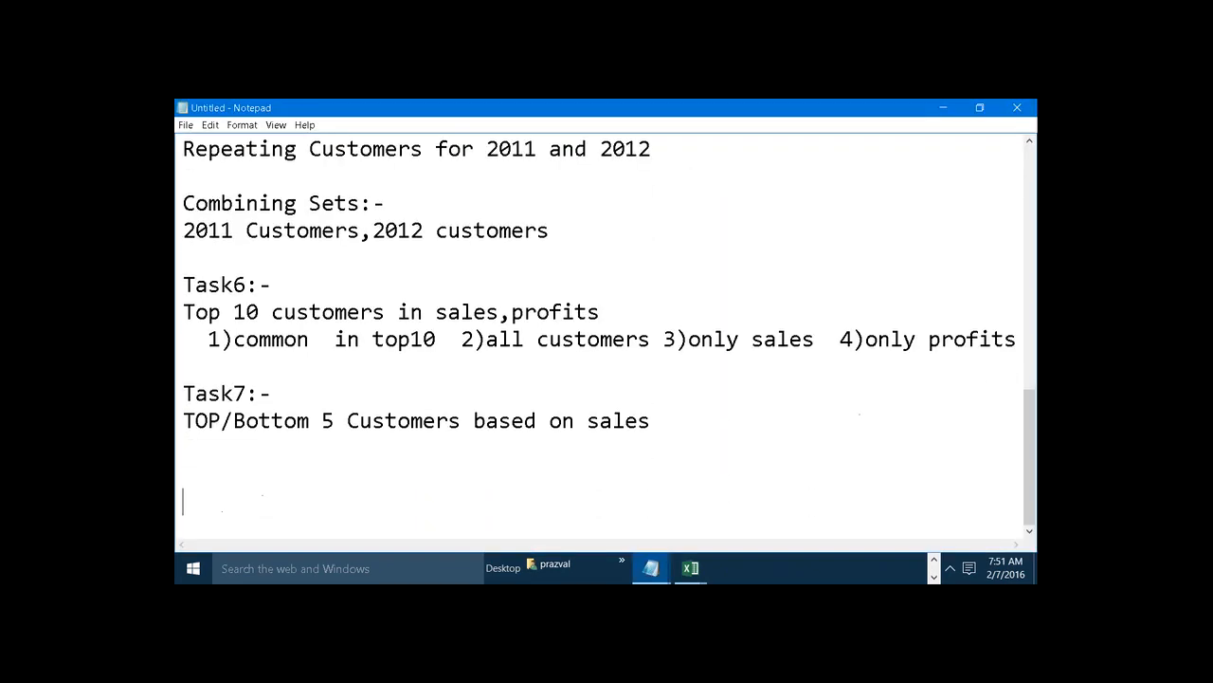
key("Up")
type("----------------")
Step: Add the heading "BINS:-" below the separator, followed by the line "--SUBSET ON THE MEASURES"
key("Return")
type("BINS:-")
key("Return")
type("--S")
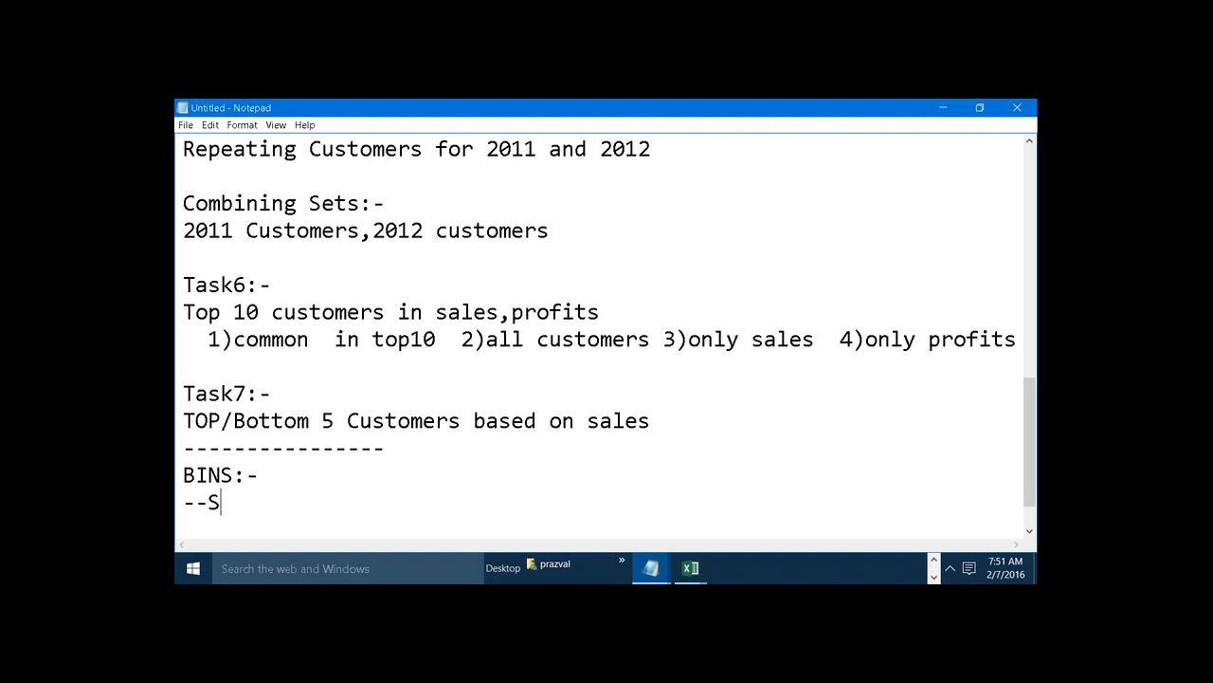
type("UBSET ON THE")
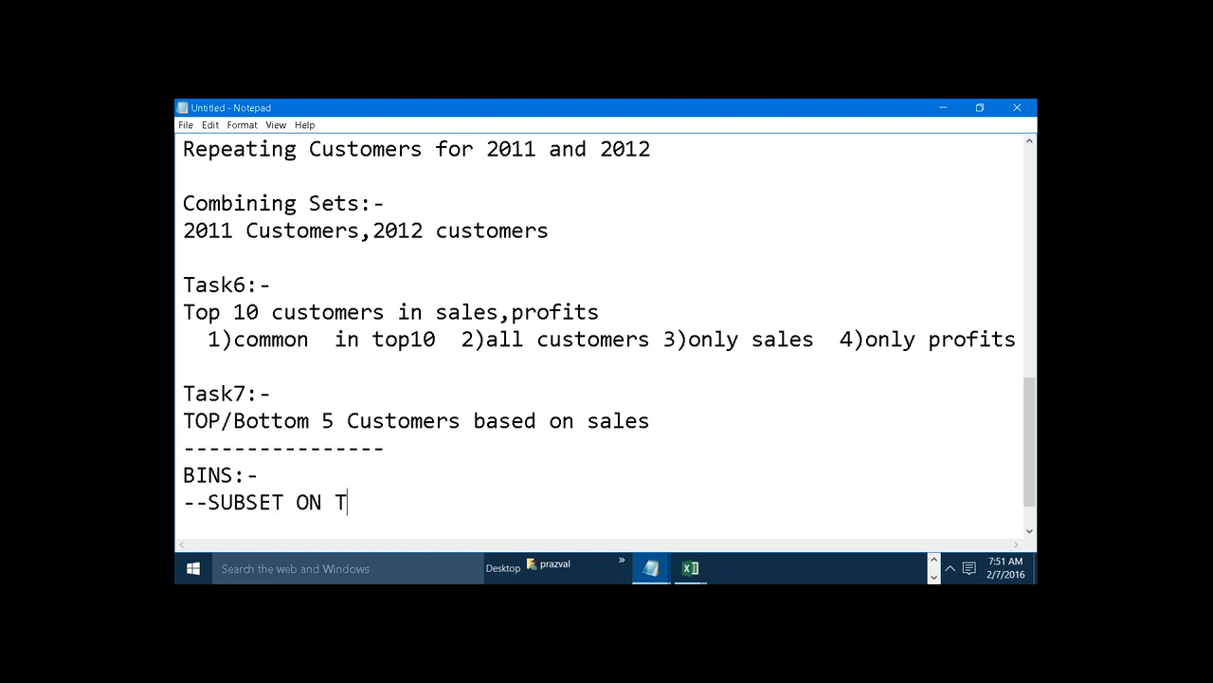
type("SURES")
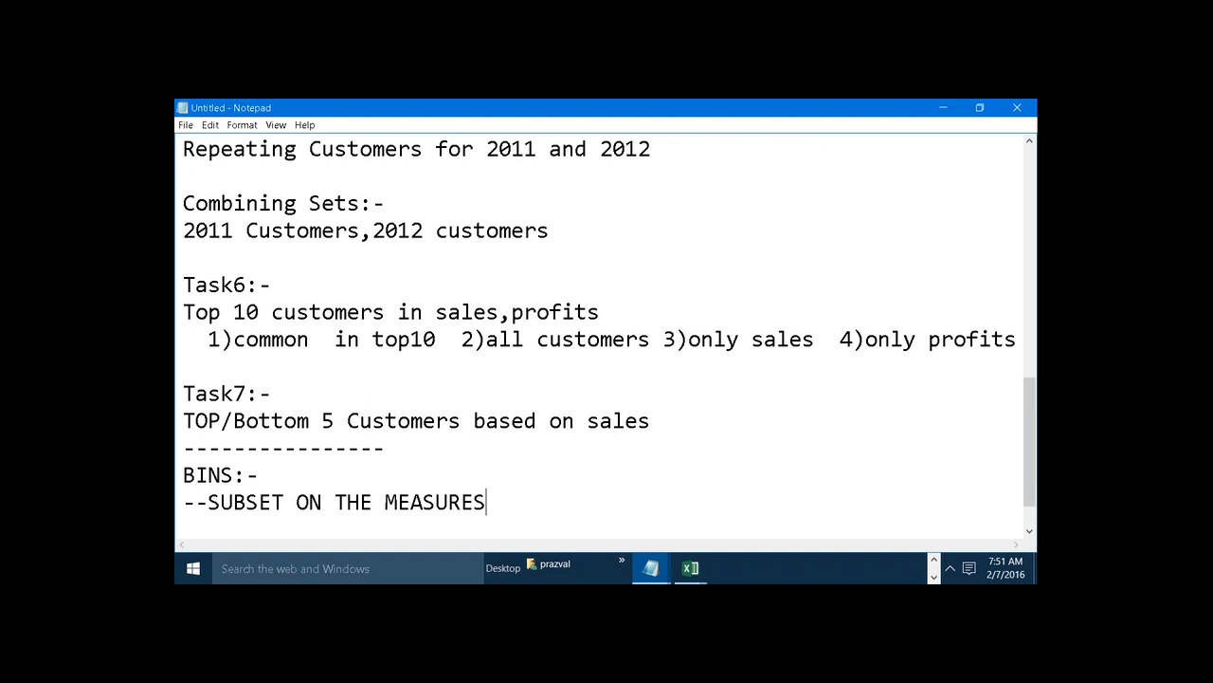
Step: Switch back to the Tableau workbook Book1, check what can be created from the Continent dimension, and enlarge the list of measures
left_click(934, 560)
mouse_move(881, 569)
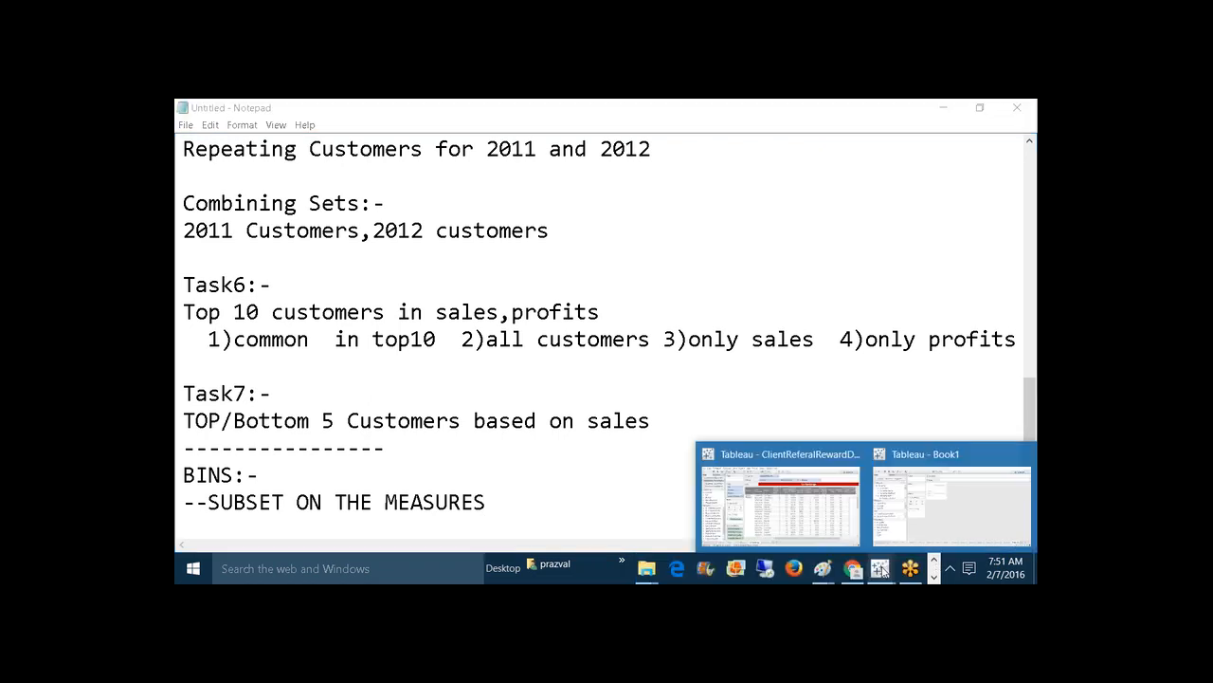
left_click(952, 501)
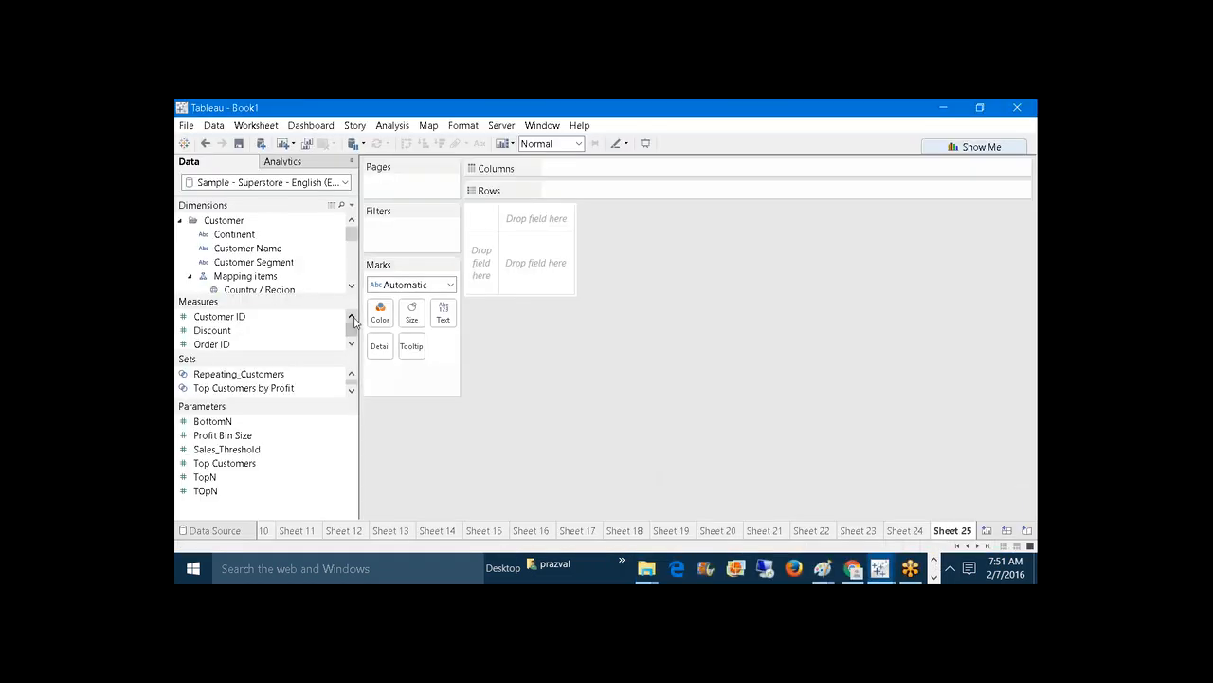
left_click_drag(313, 297, 315, 343)
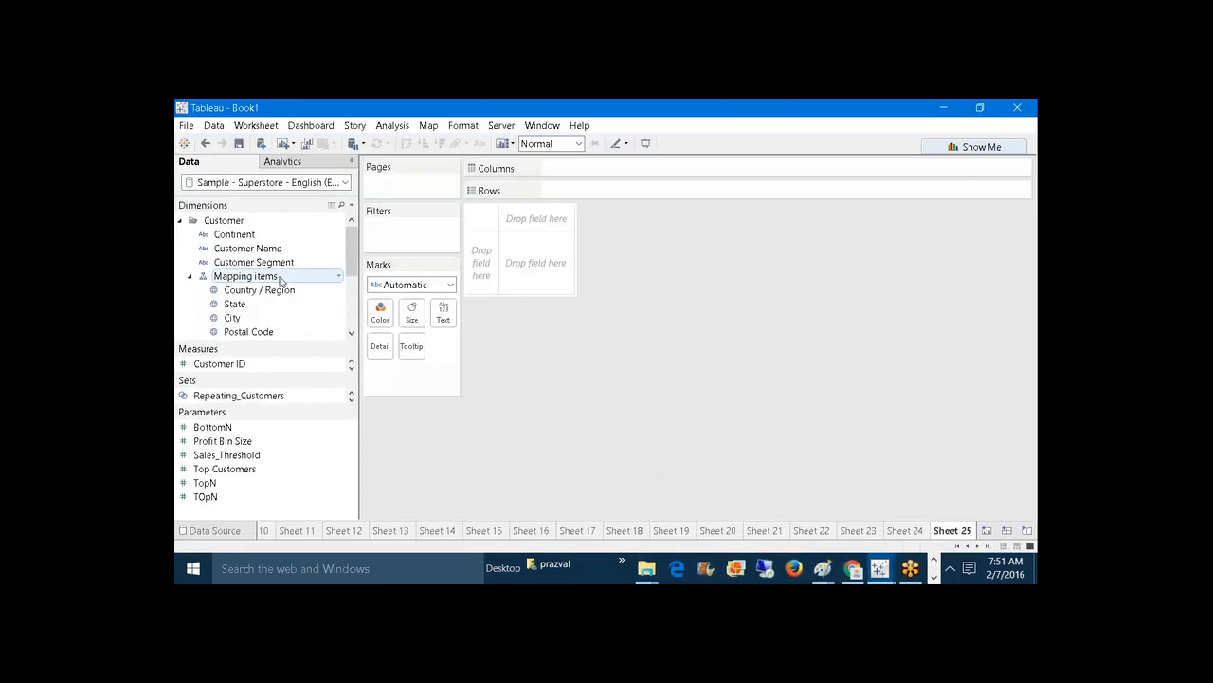
right_click(244, 238)
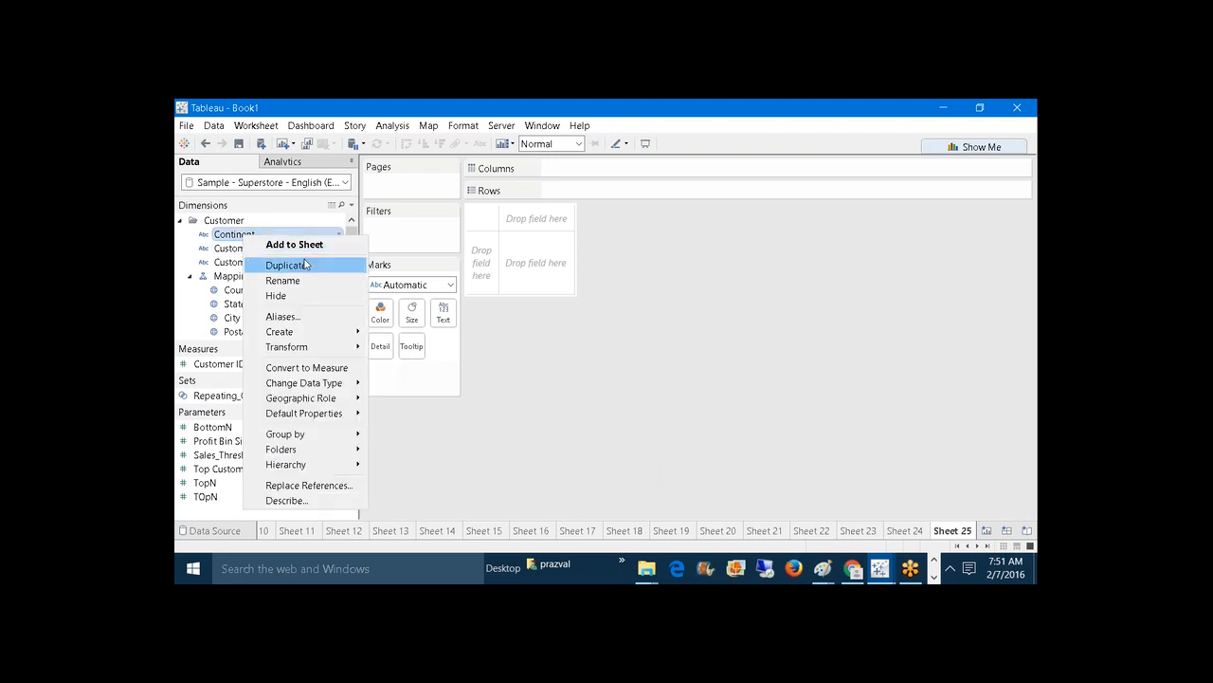
mouse_move(352, 332)
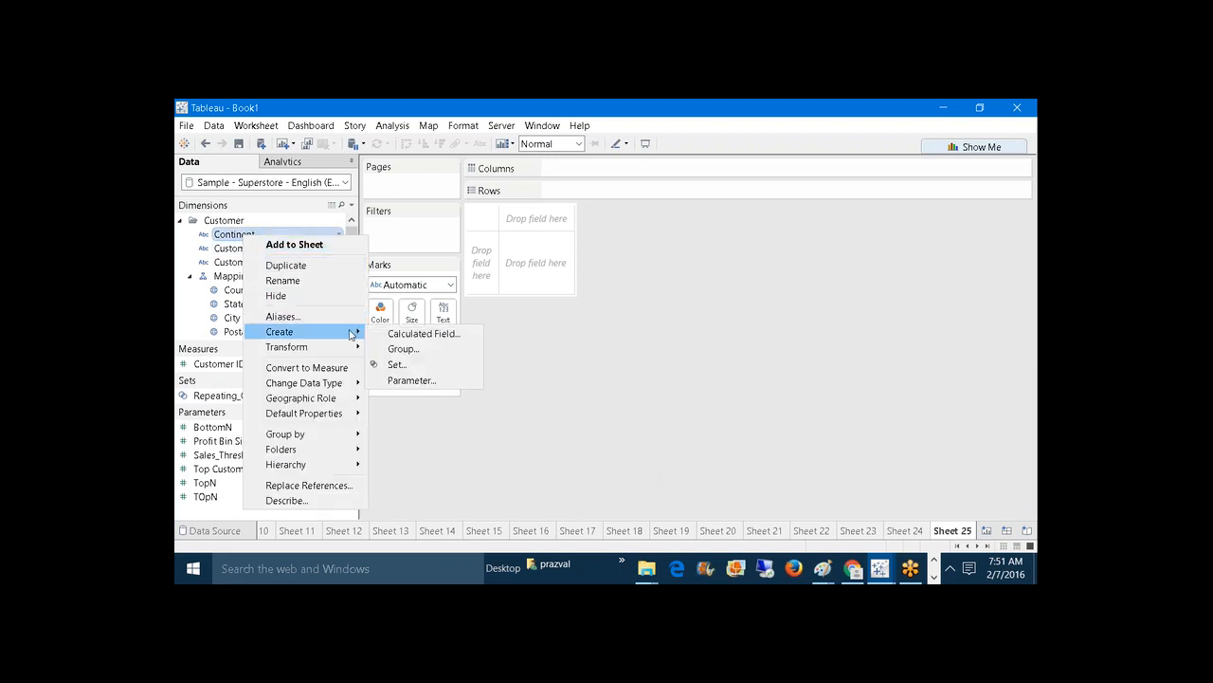
left_click(506, 385)
left_click_drag(317, 346, 306, 271)
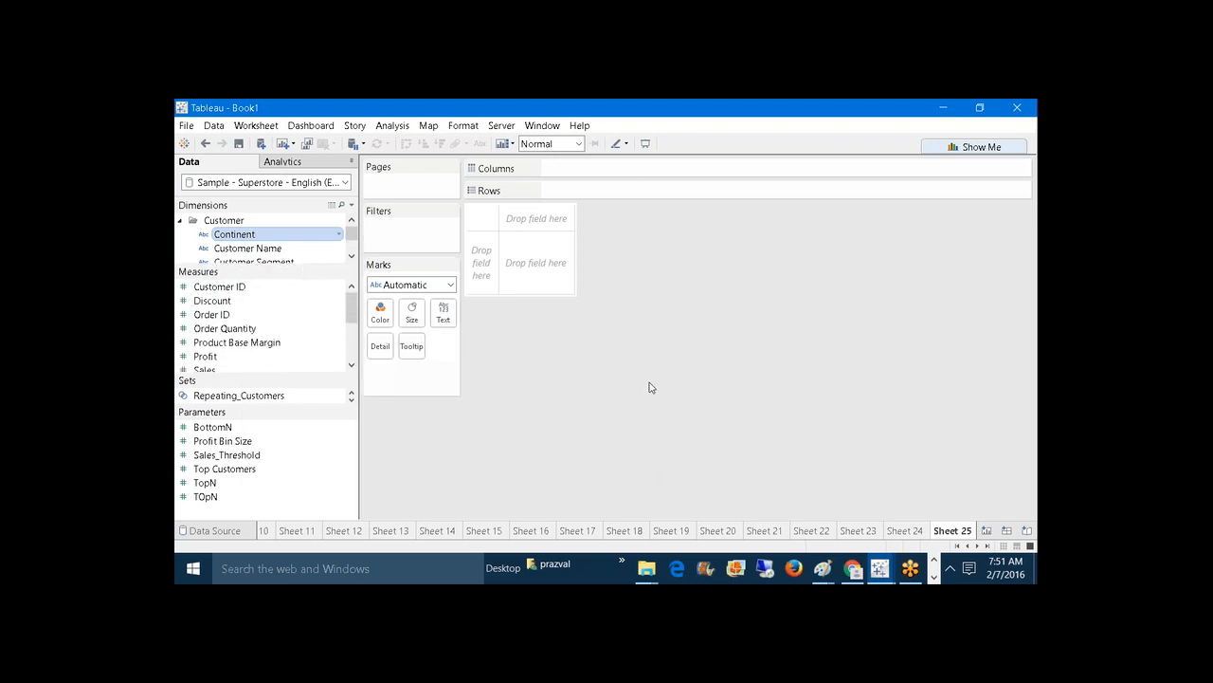
Step: Switch to the Notepad notes and add the line "-->Distribution of the measure values" under the BINS heading
left_click(935, 574)
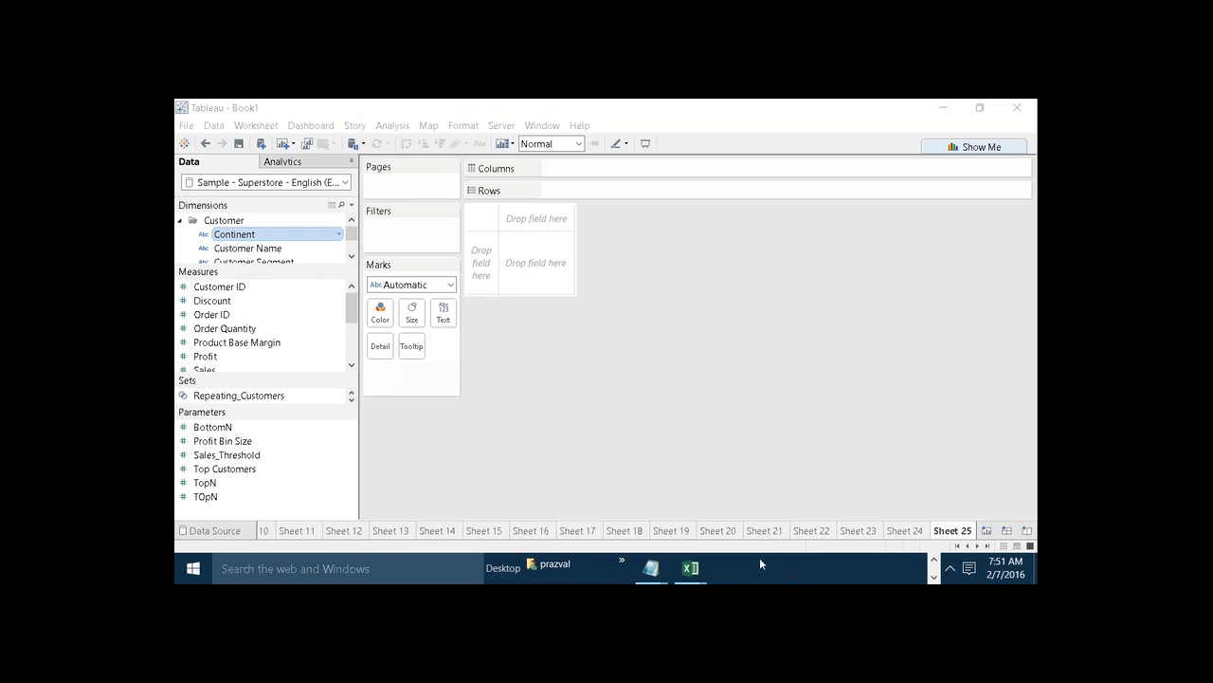
left_click(650, 566)
left_click(938, 493)
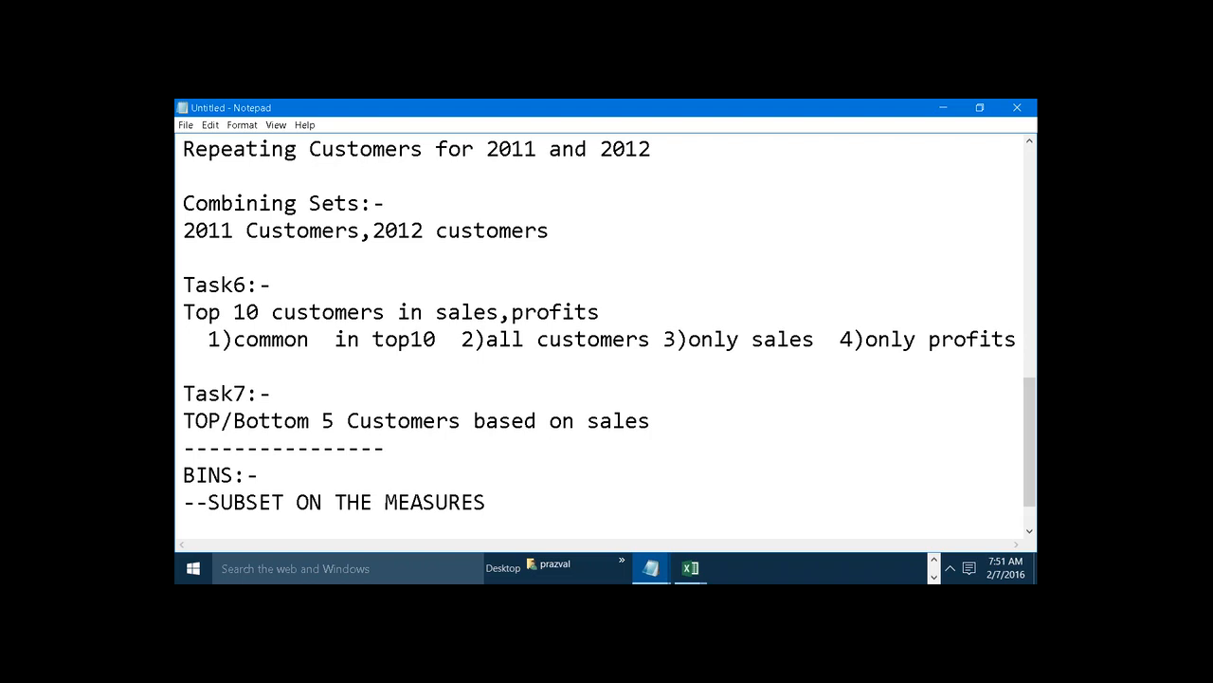
key("Return")
type("-->")
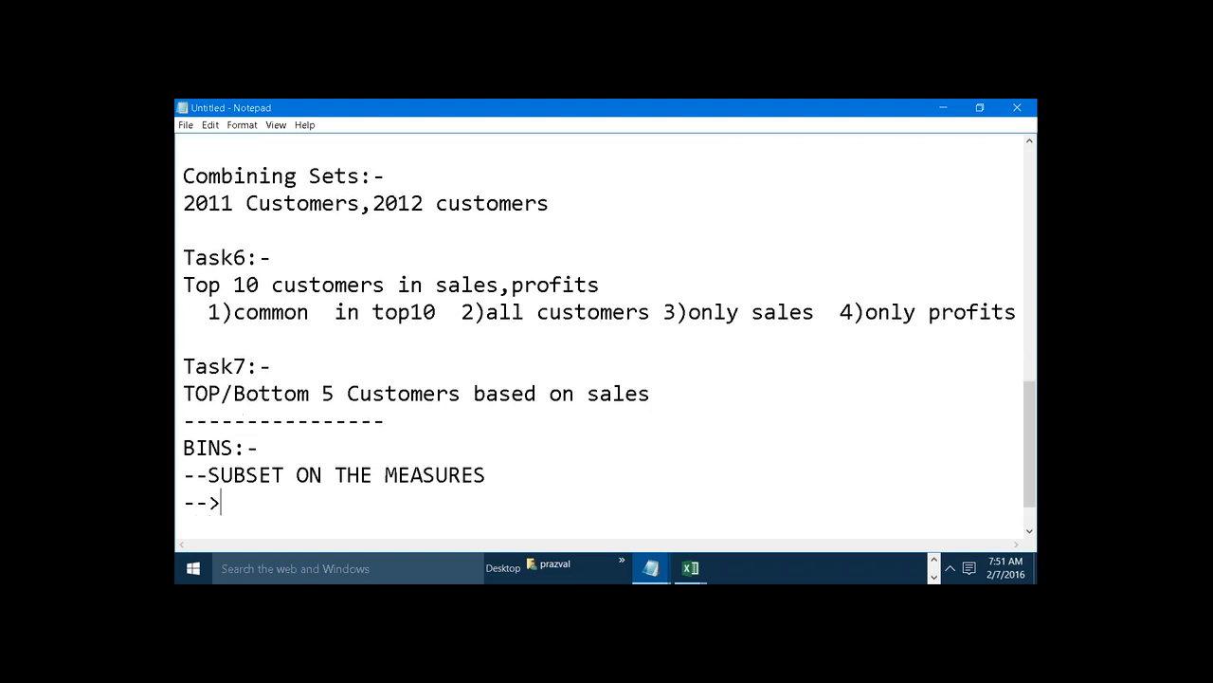
type("Distribu")
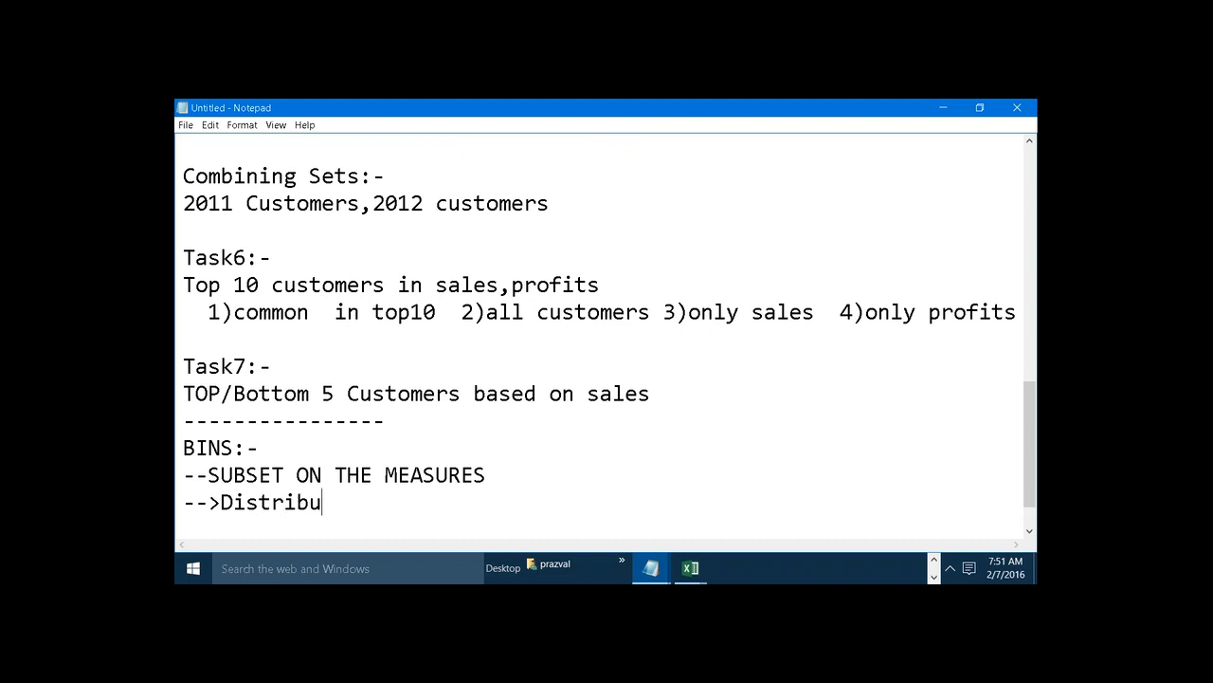
type("tion of the e")
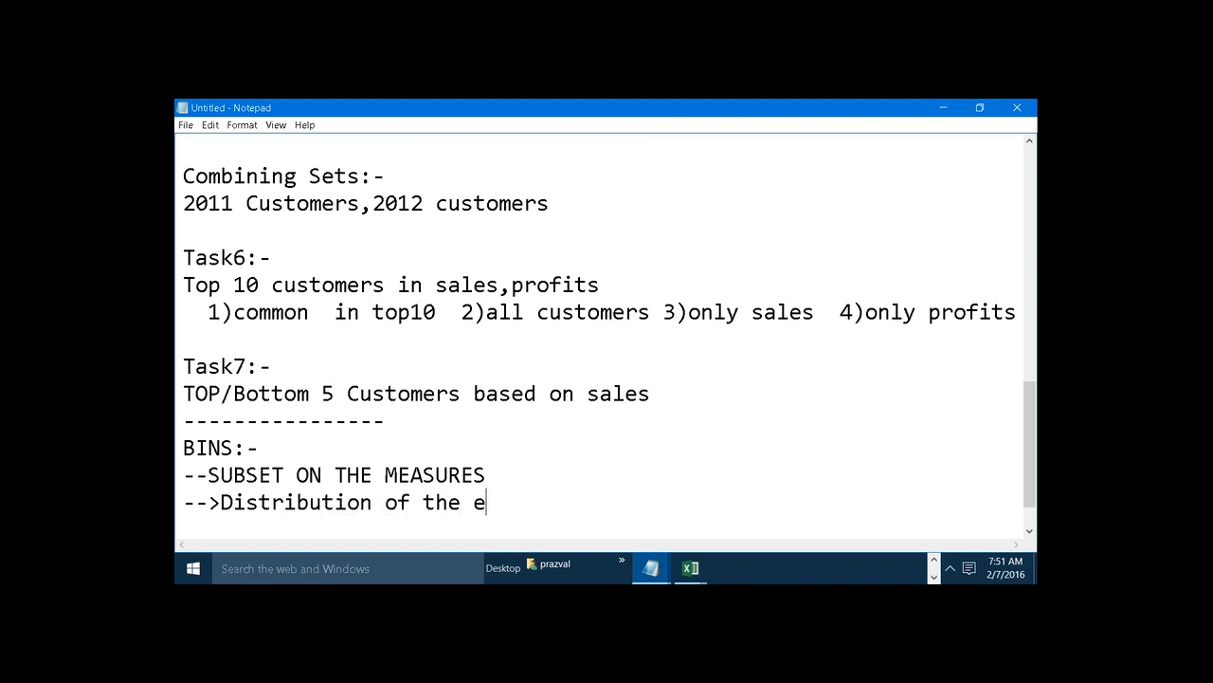
key("BackSpace")
type("measure values")
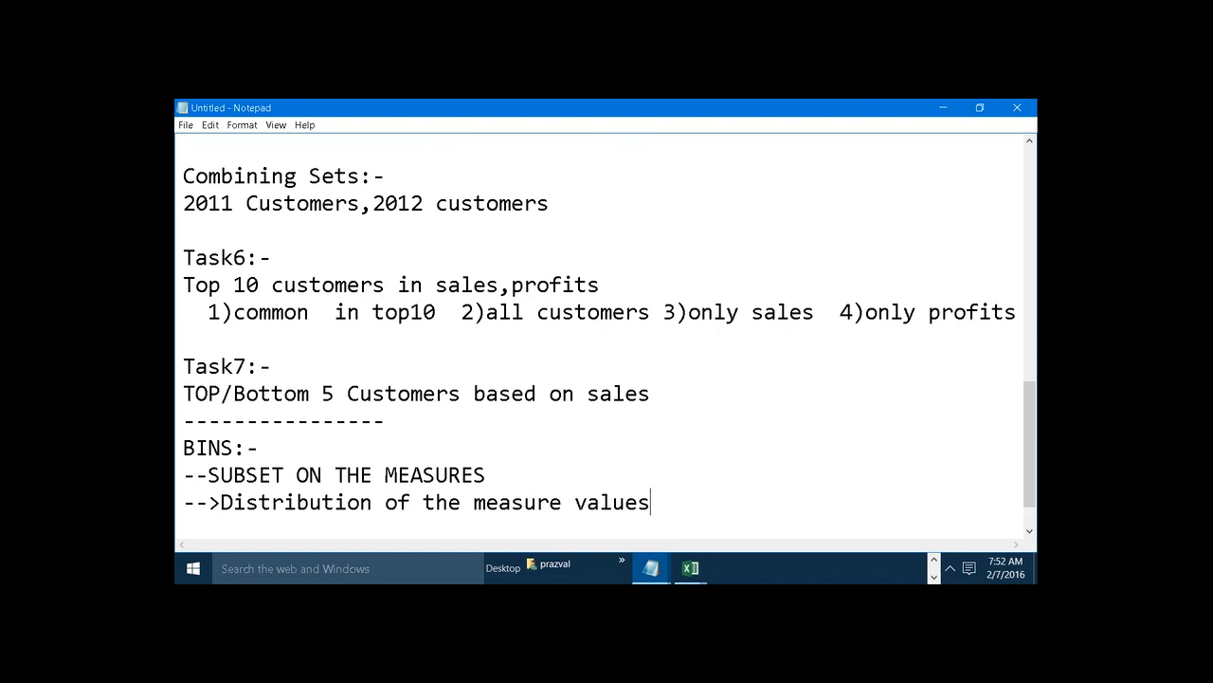
Step: Return to the Tableau workbook Book1 and start creating bins from the Sales measure
left_click(935, 560)
mouse_move(873, 569)
left_click(952, 502)
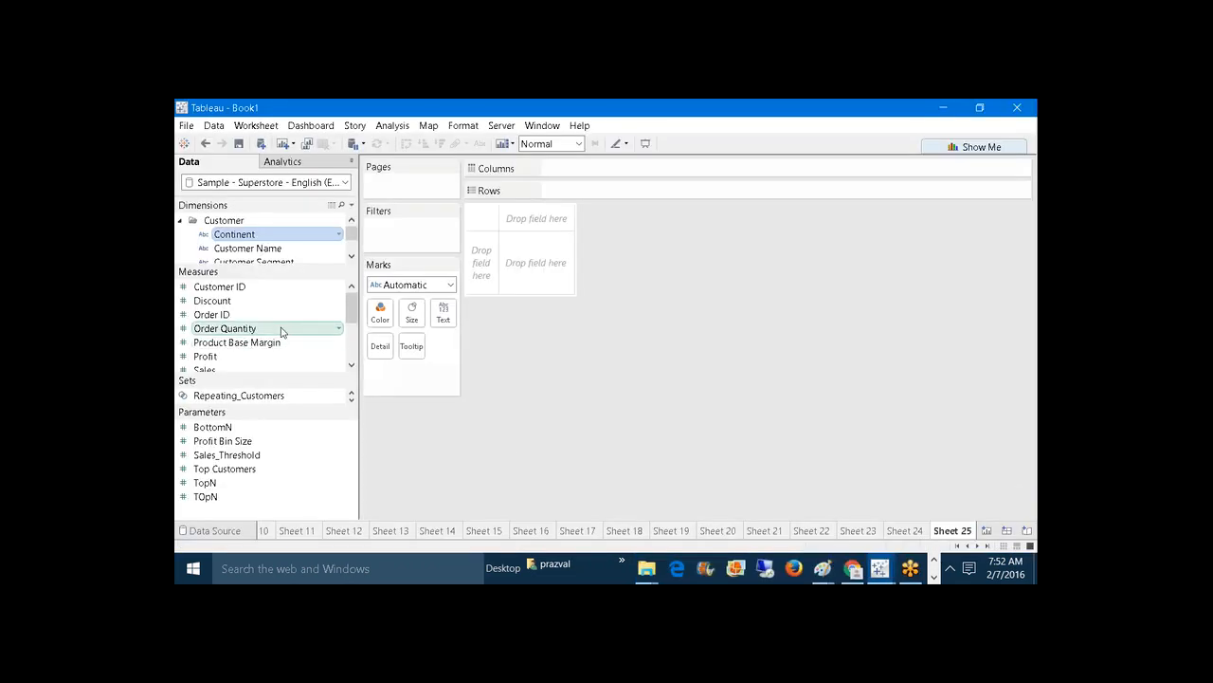
left_click_drag(351, 308, 351, 312)
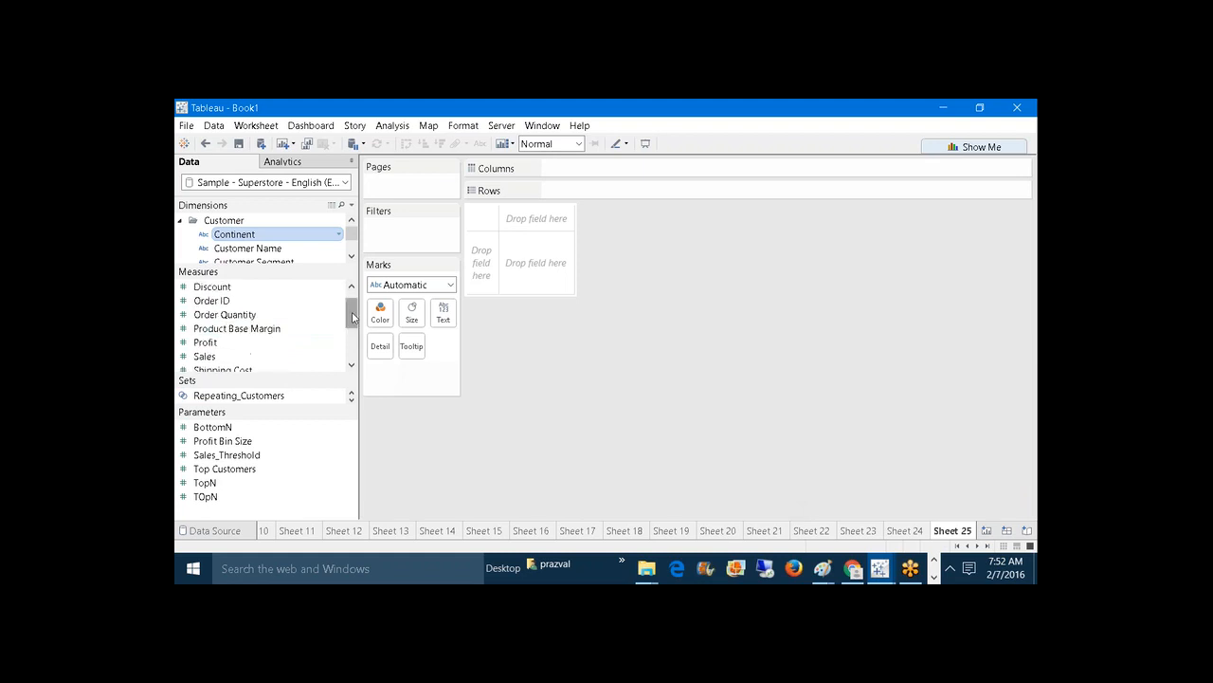
right_click(228, 358)
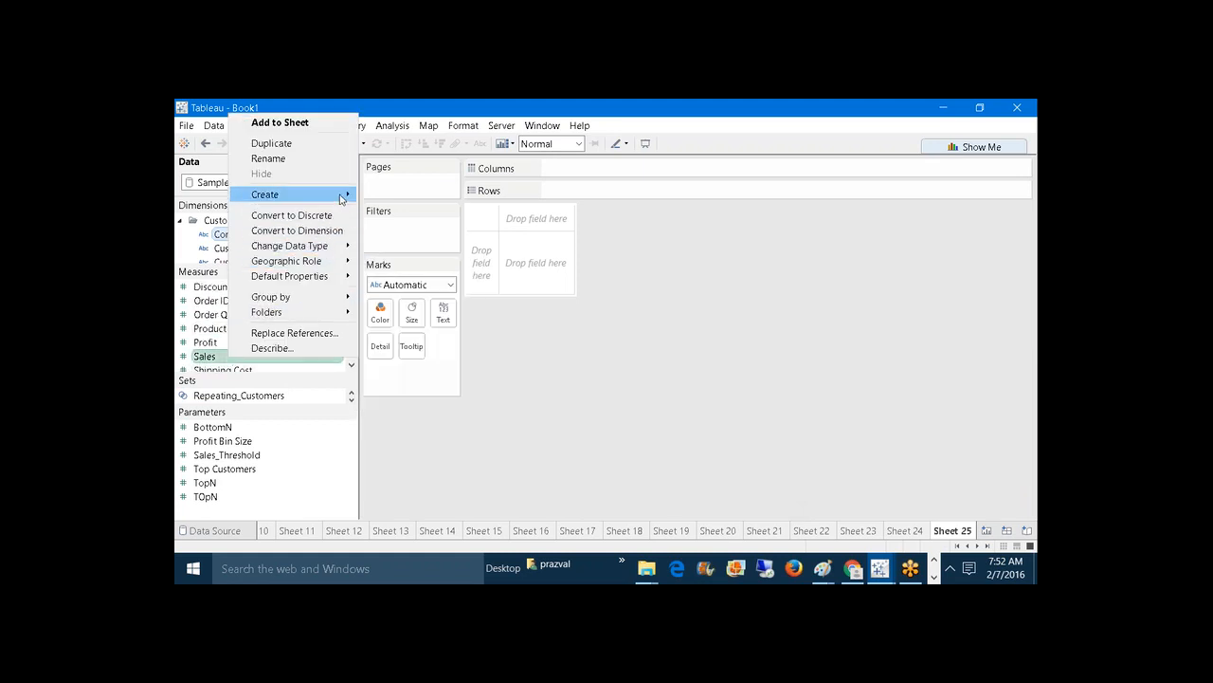
mouse_move(341, 194)
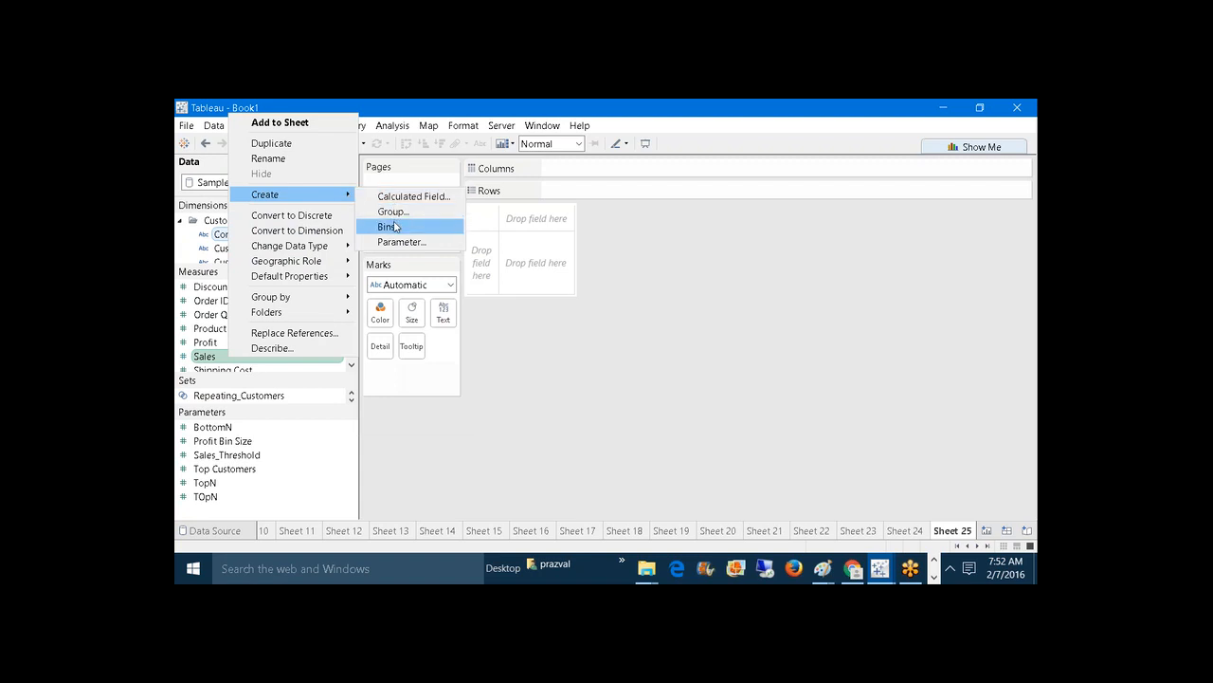
left_click(395, 226)
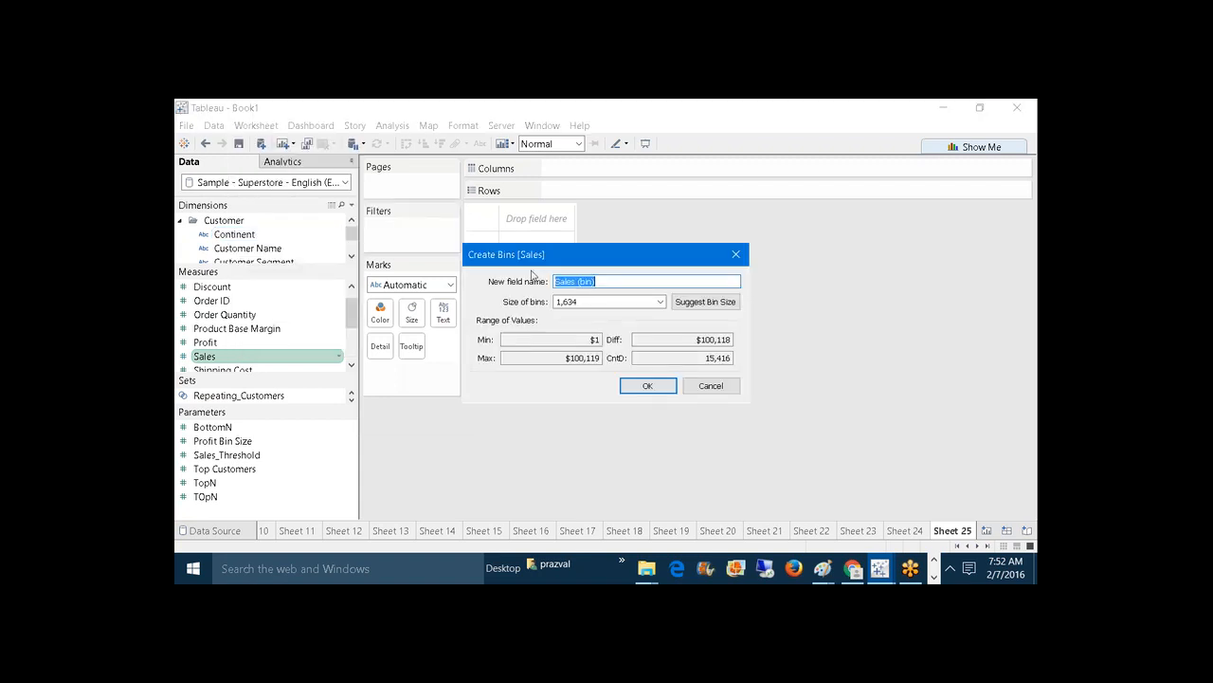
Step: Set the size of the Sales bins to 10000 and create the bin field
left_click(595, 300)
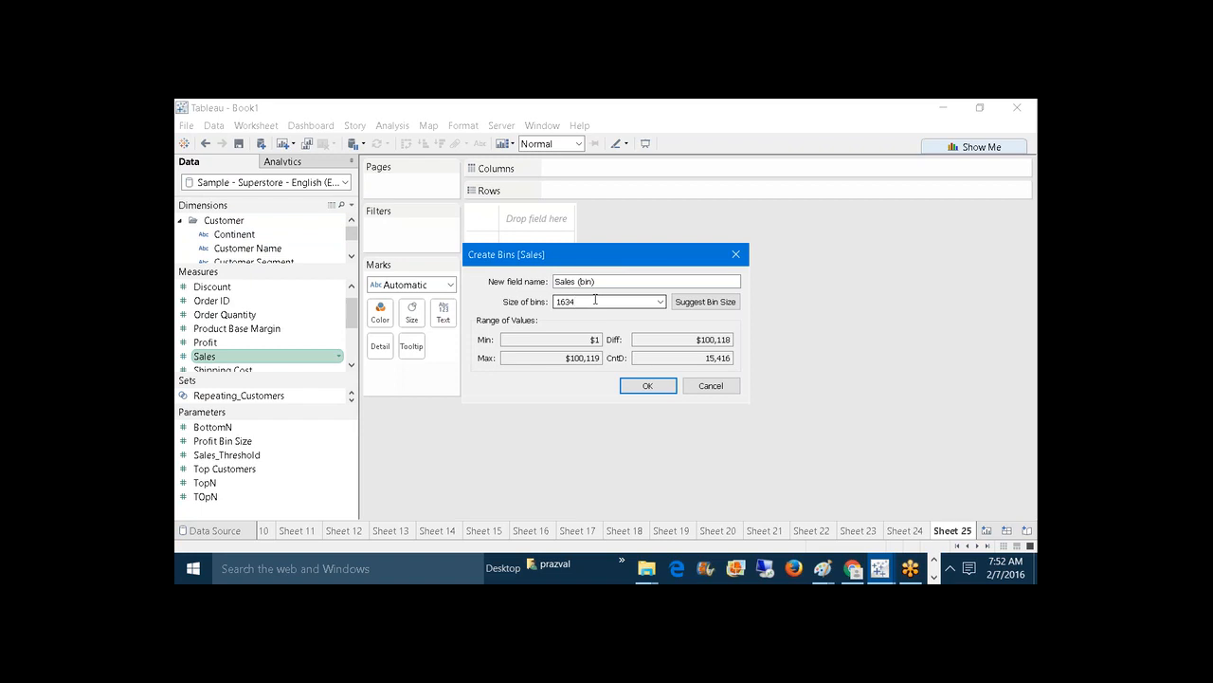
left_click(588, 346)
double_click(586, 301)
type("16")
type("0000")
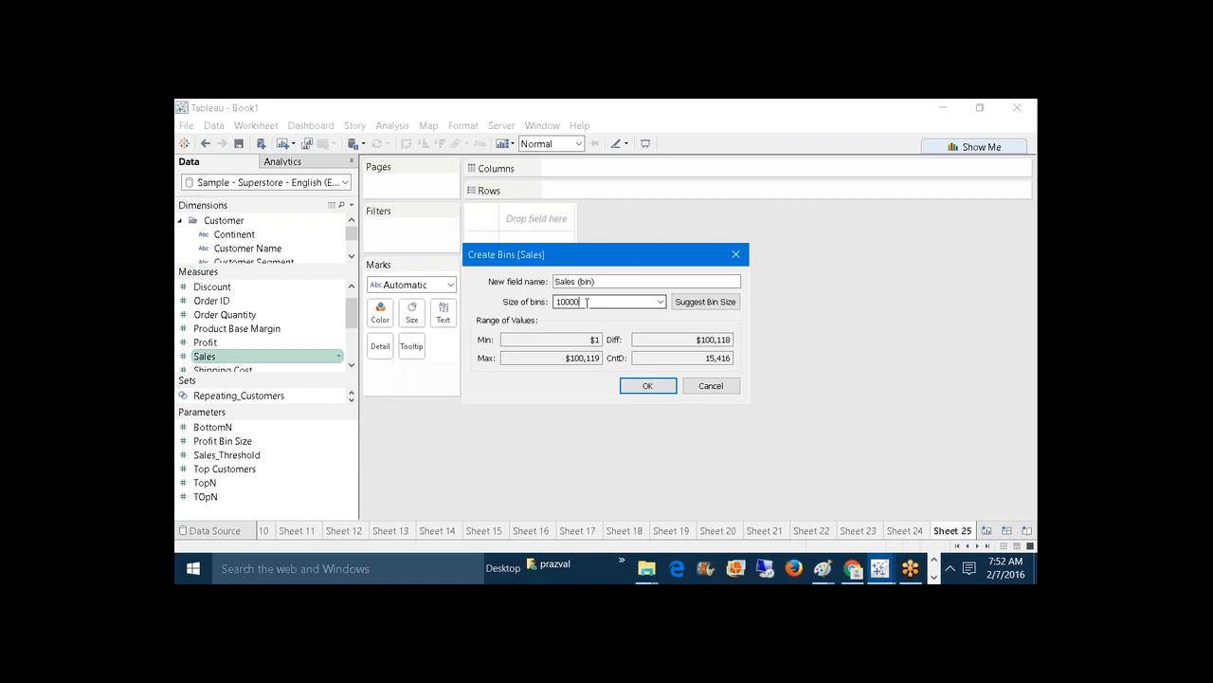
left_click(645, 386)
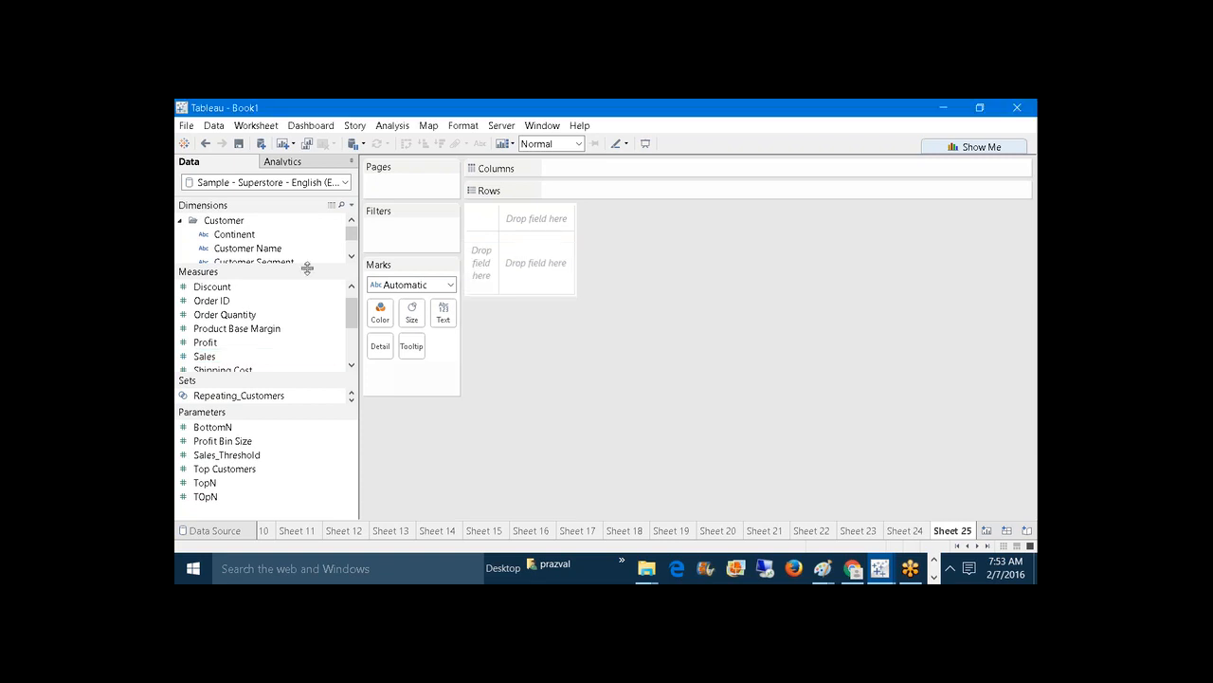
Step: Enlarge the list of dimensions and place the Sales (bin) dimension on Rows
left_click_drag(307, 268, 298, 406)
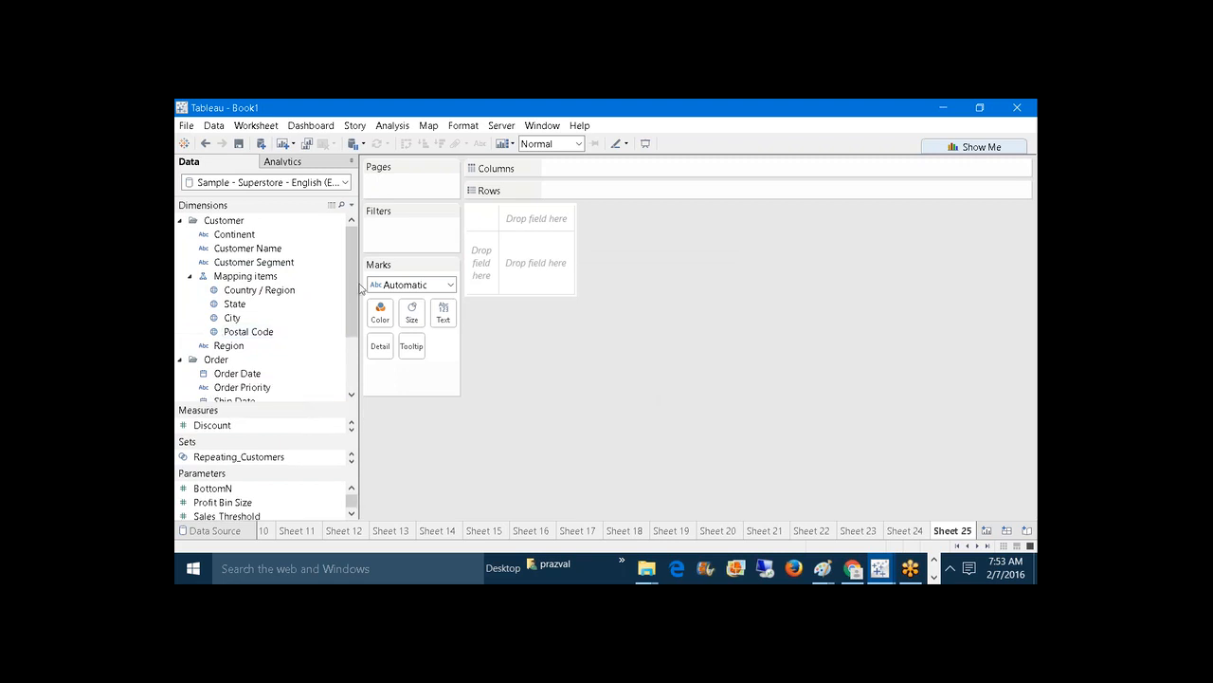
scroll(349, 323, "down", 2)
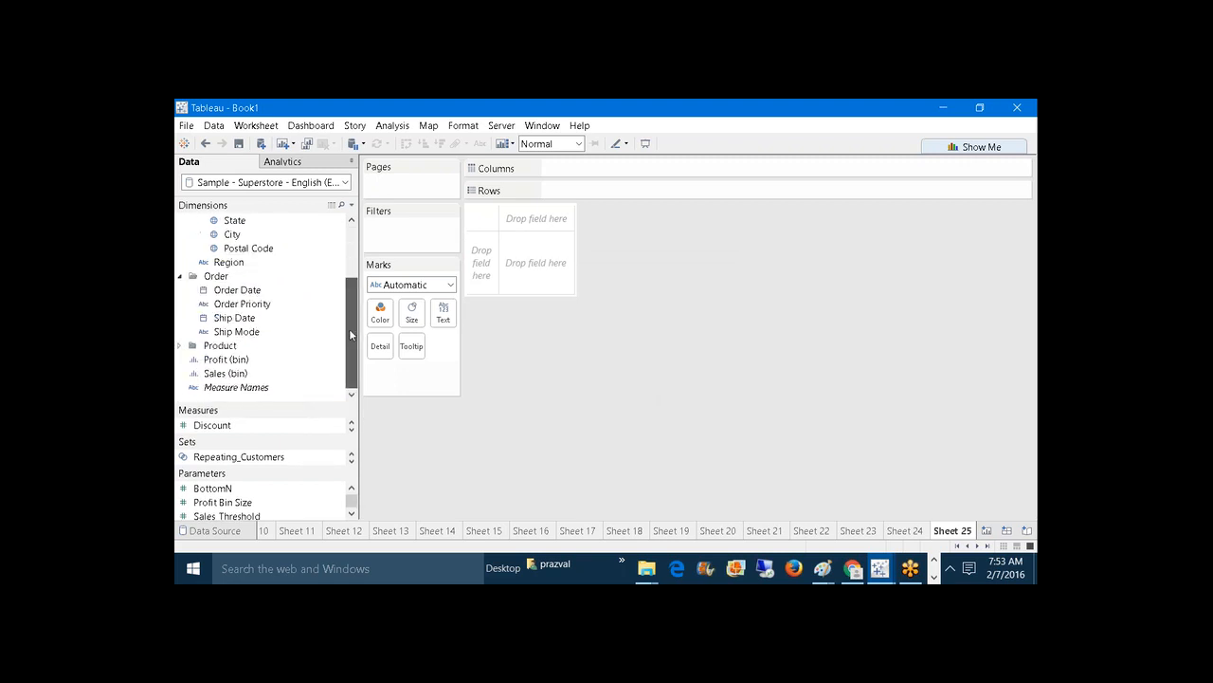
left_click(240, 375)
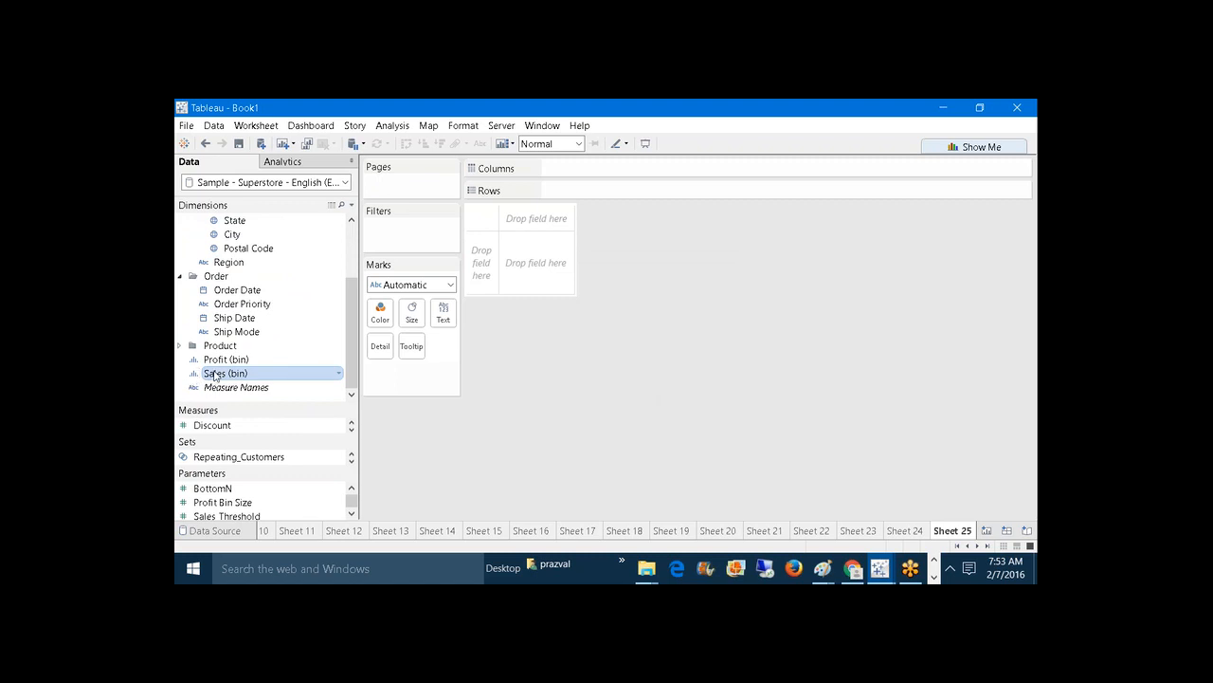
mouse_move(212, 377)
left_mouse_down()
mouse_move(252, 375)
mouse_move(530, 263)
mouse_move(592, 209)
mouse_move(588, 192)
mouse_move(550, 189)
left_mouse_up()
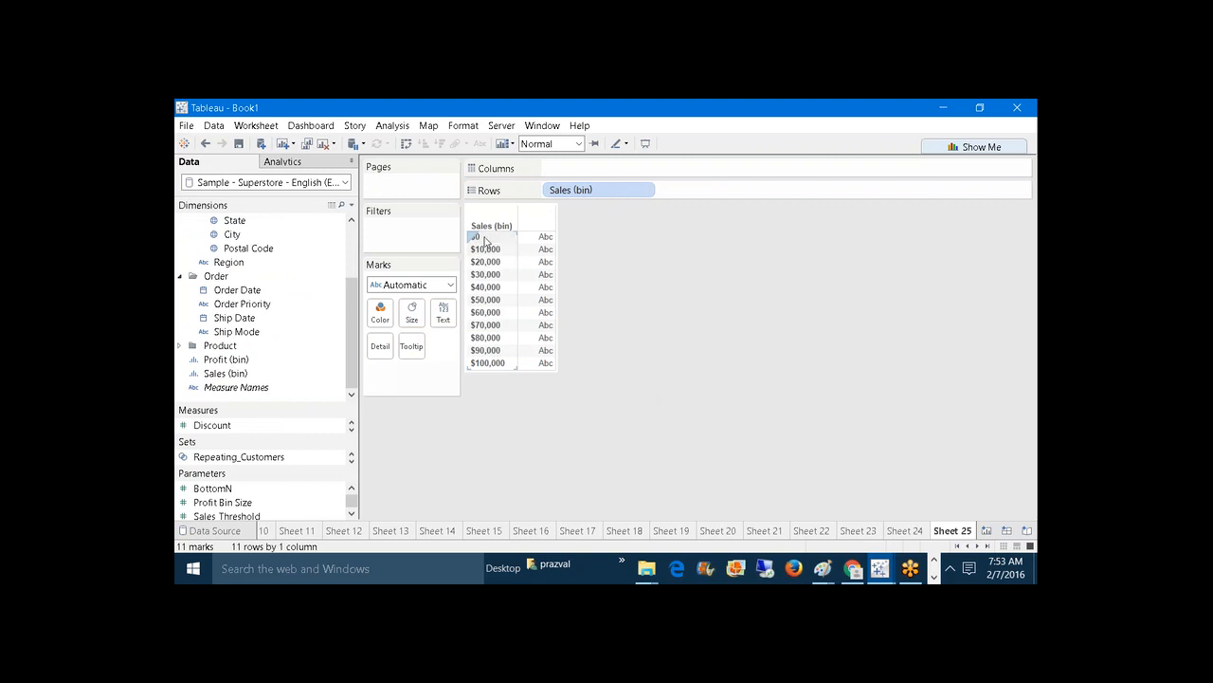
Step: Open a new Notepad window beside the list of Sales bins and write "0-->0 to 9999"
key("super+r")
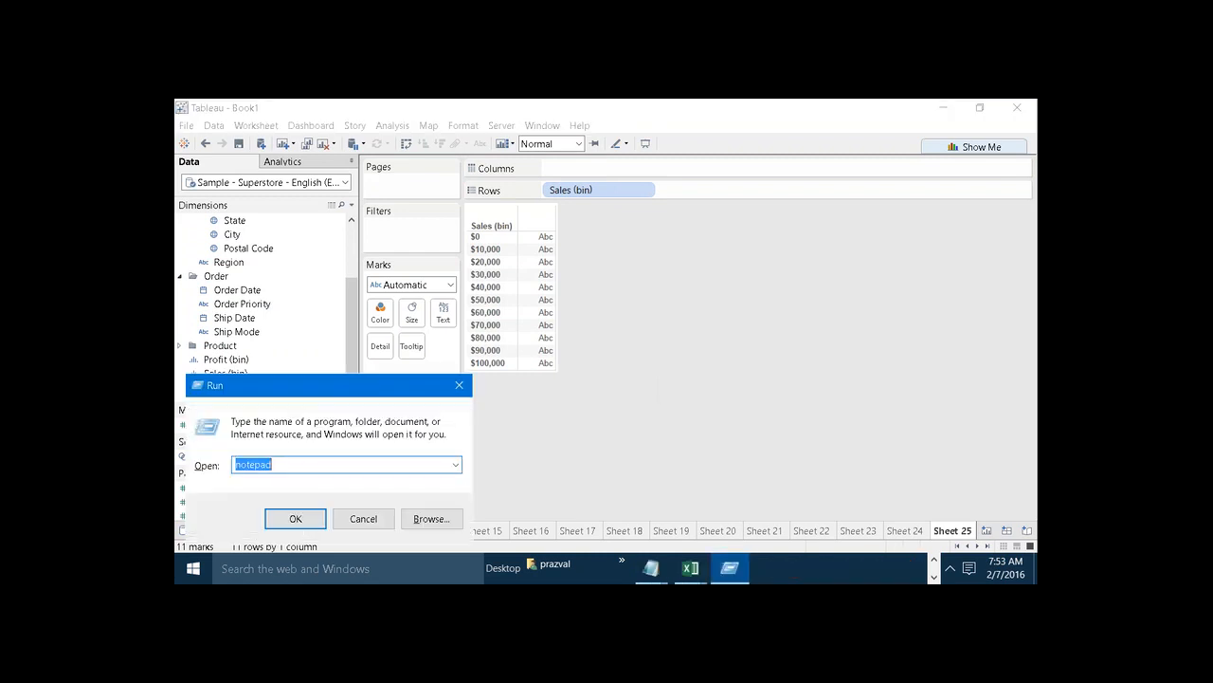
key("Return")
left_click_drag(471, 252, 844, 333)
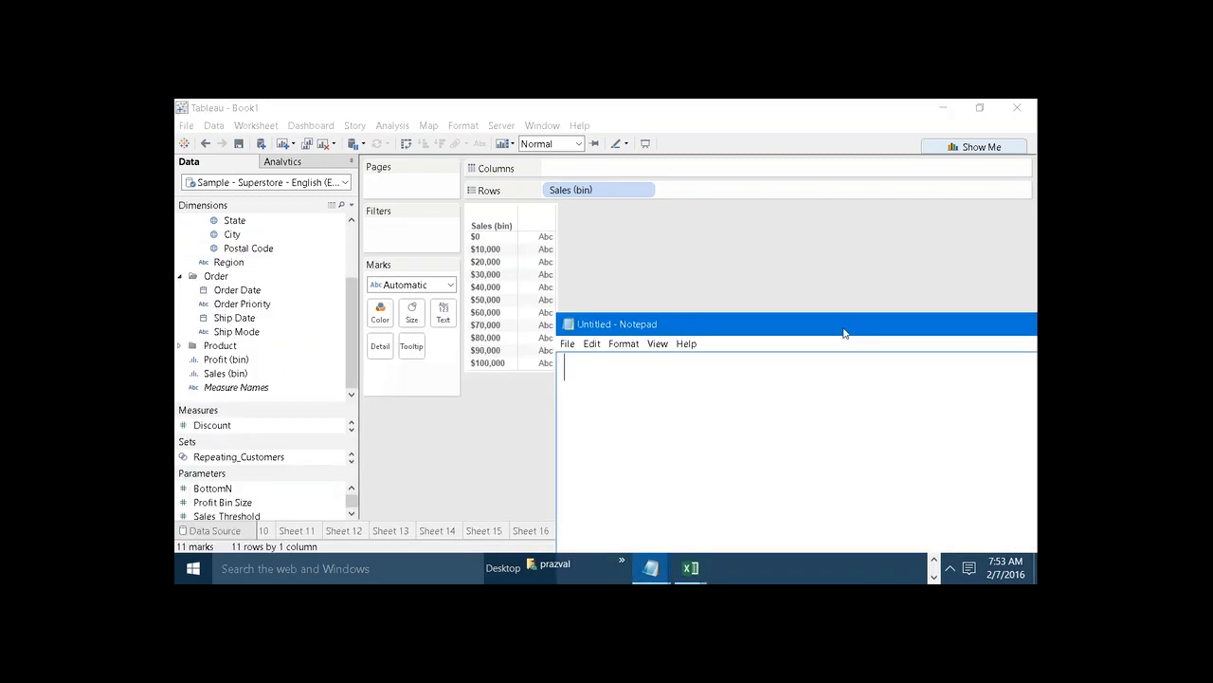
type("0-->0 to 9999")
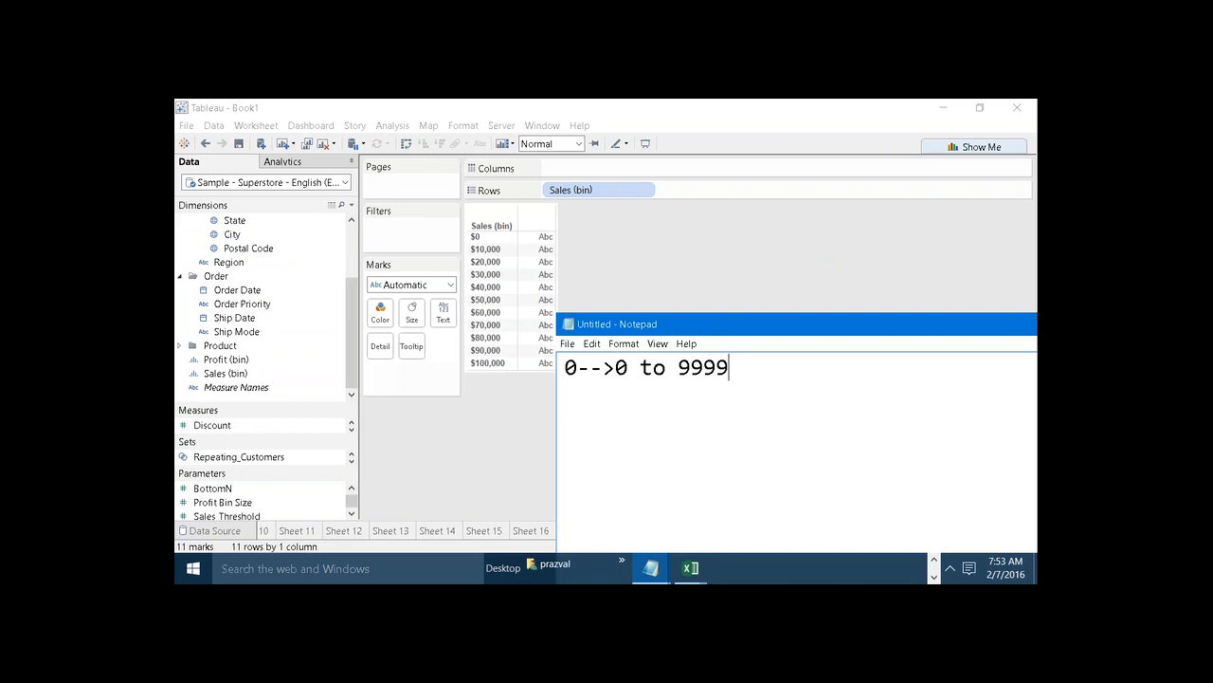
Step: Add the line "10000 -->10000 to 19999" to the new note and return to the Tableau sheet
key("Return")
type("10000 -->1")
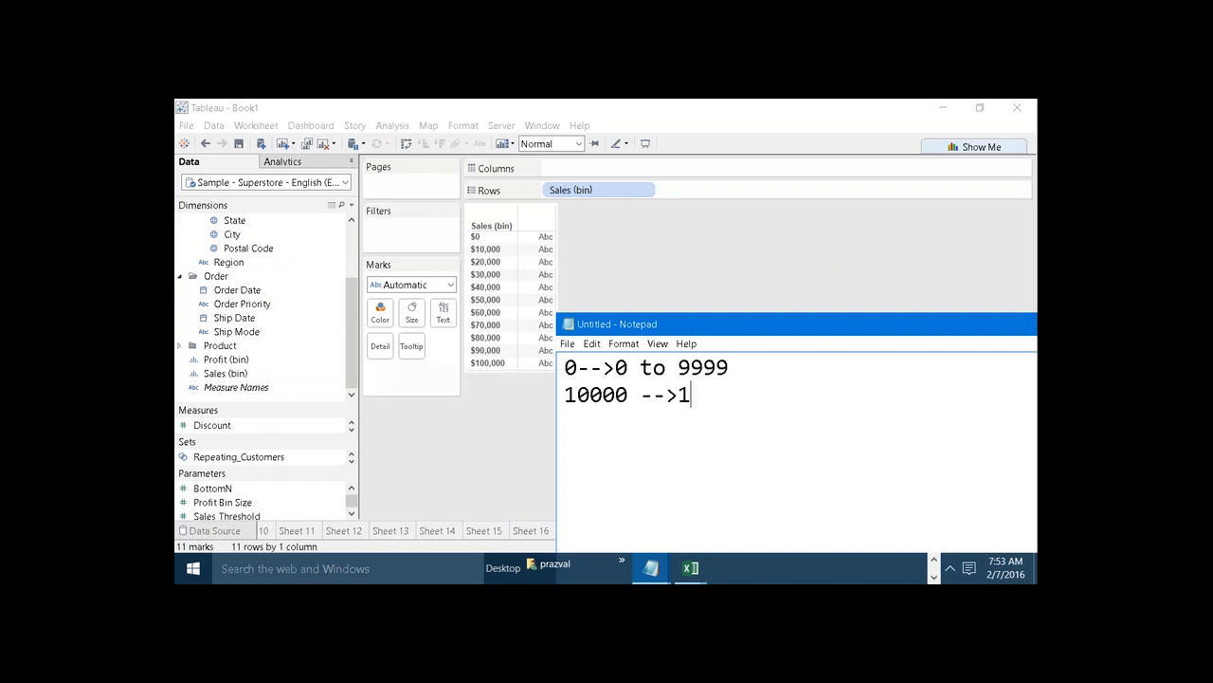
type("0000 to")
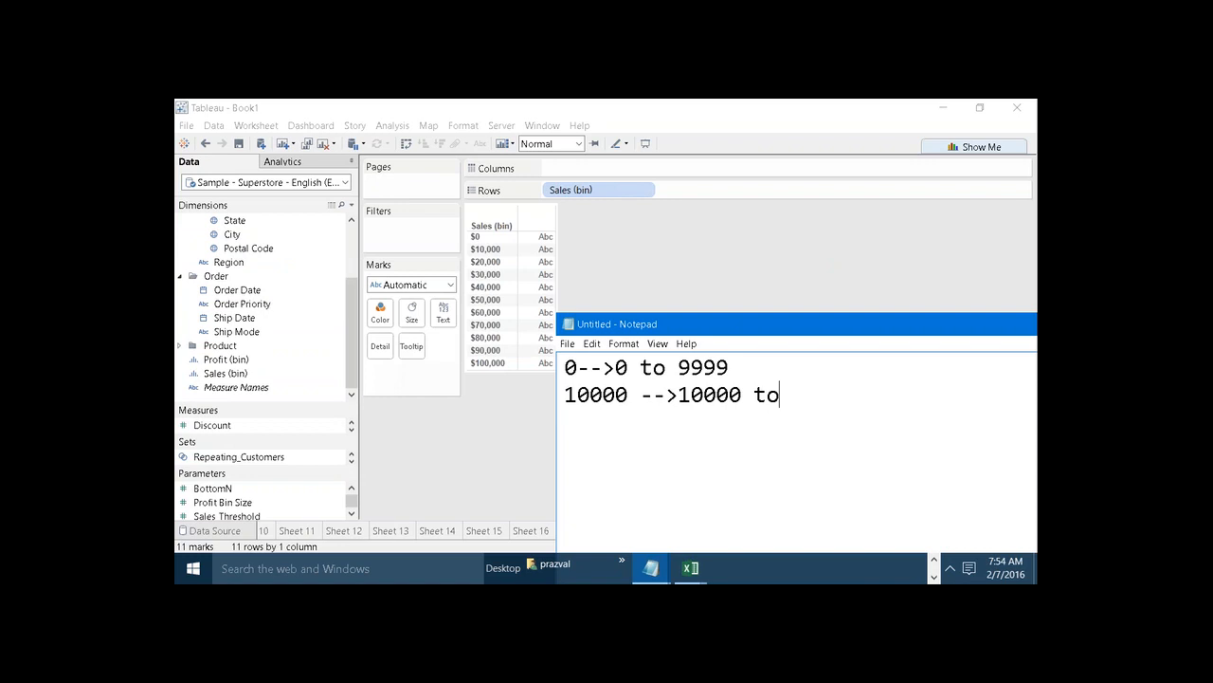
type(" 19999")
left_click_drag(893, 328, 653, 317)
left_click(862, 313)
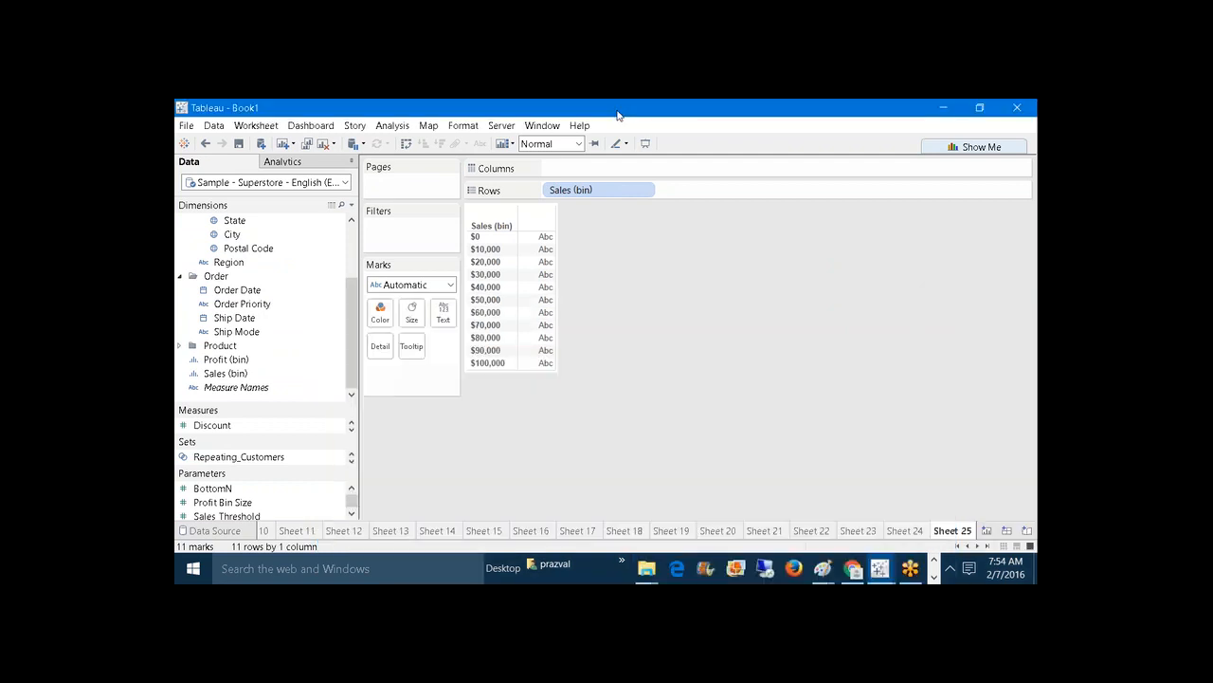
Step: Swap Sales (bin) onto Columns and add the Sales measure to Rows with mark labels shown
left_click(407, 144)
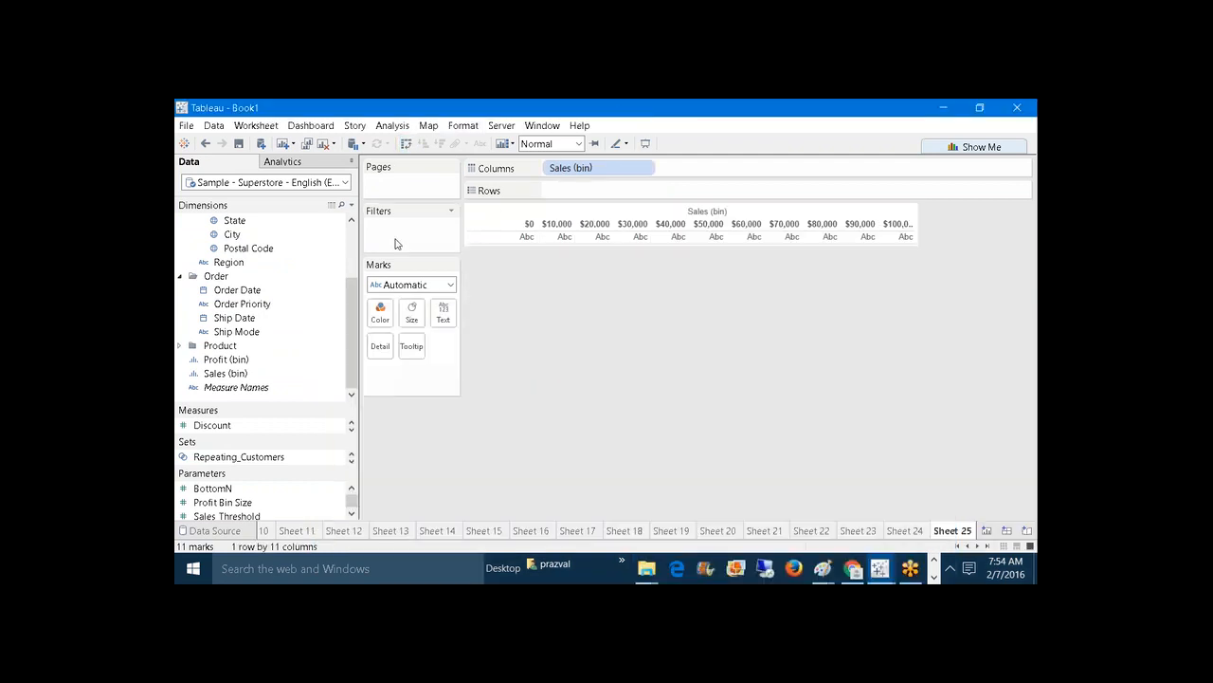
left_click_drag(238, 408, 225, 314)
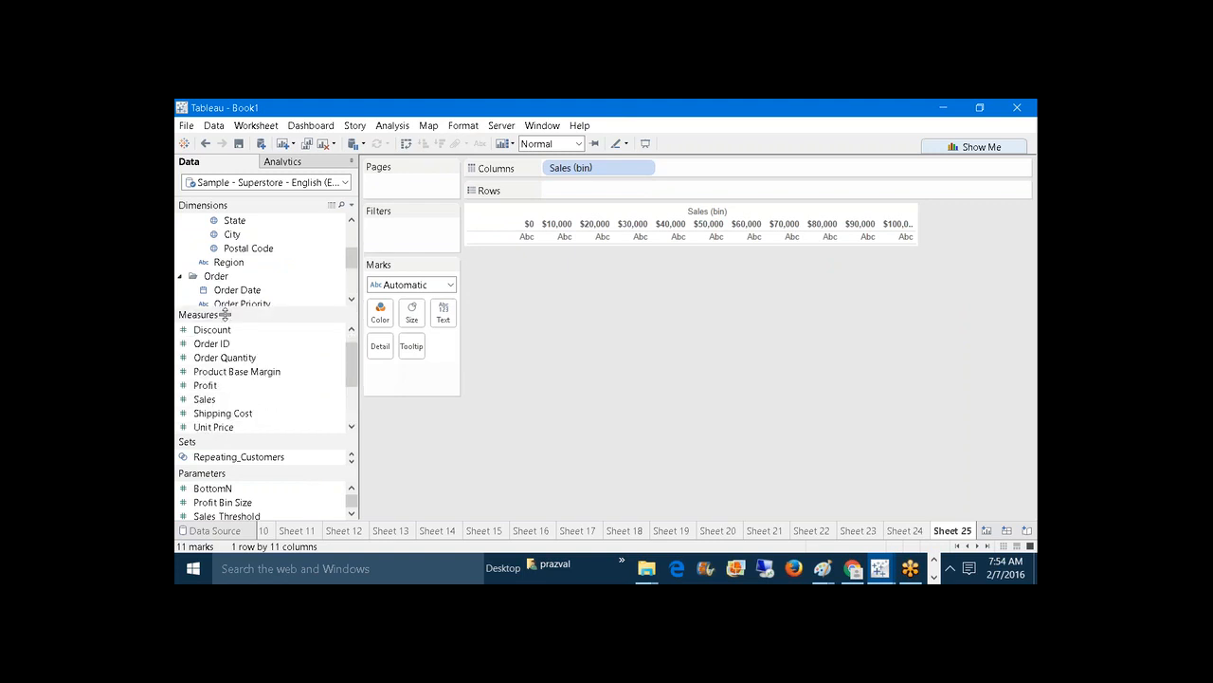
left_click_drag(205, 399, 567, 193)
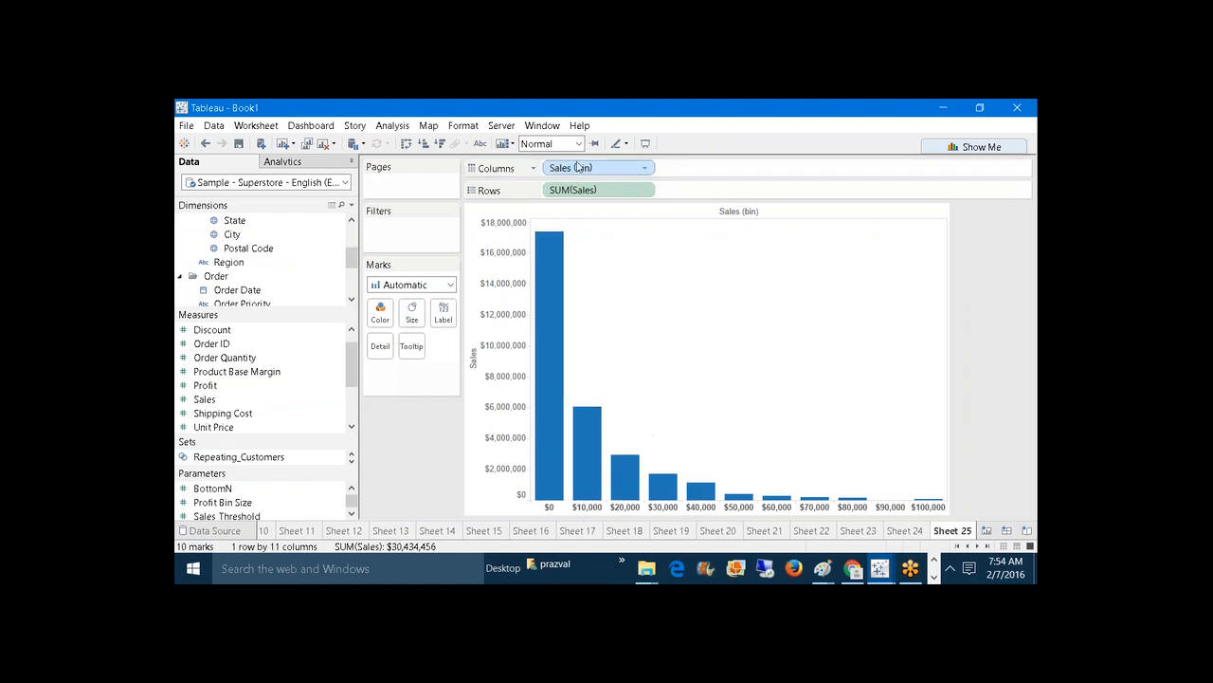
left_click(480, 143)
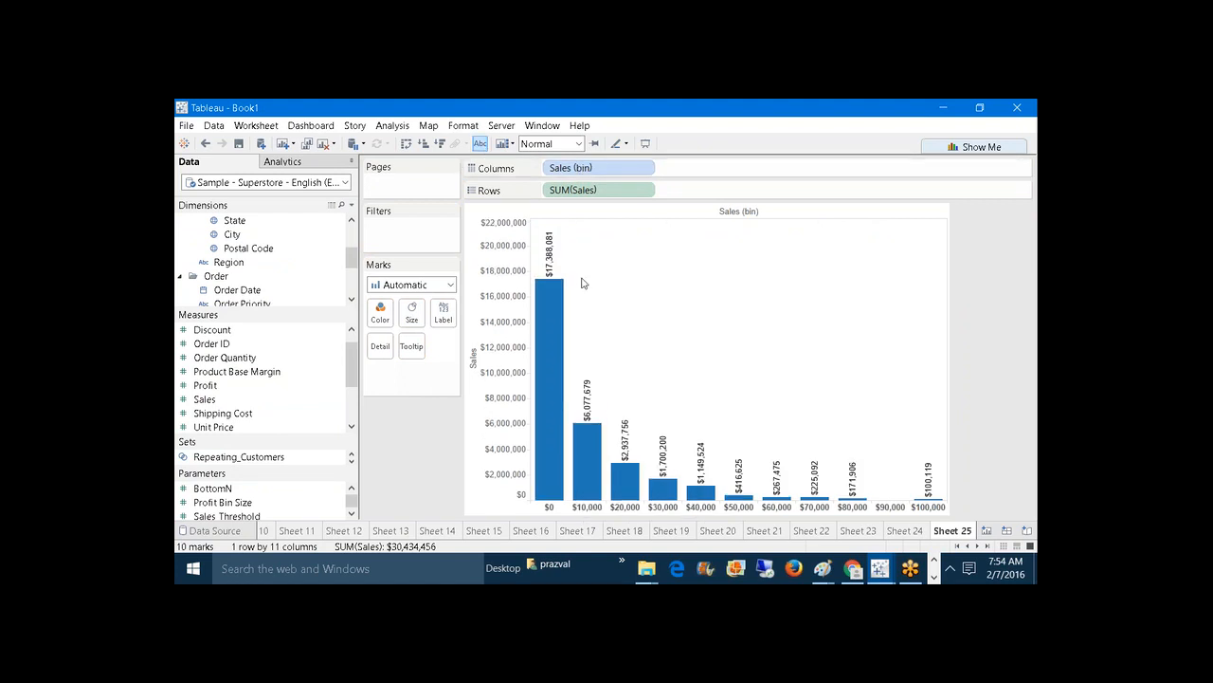
Step: Swap the rows and columns of the bar chart and express the Sales values as a percentage of Table
left_click(407, 146)
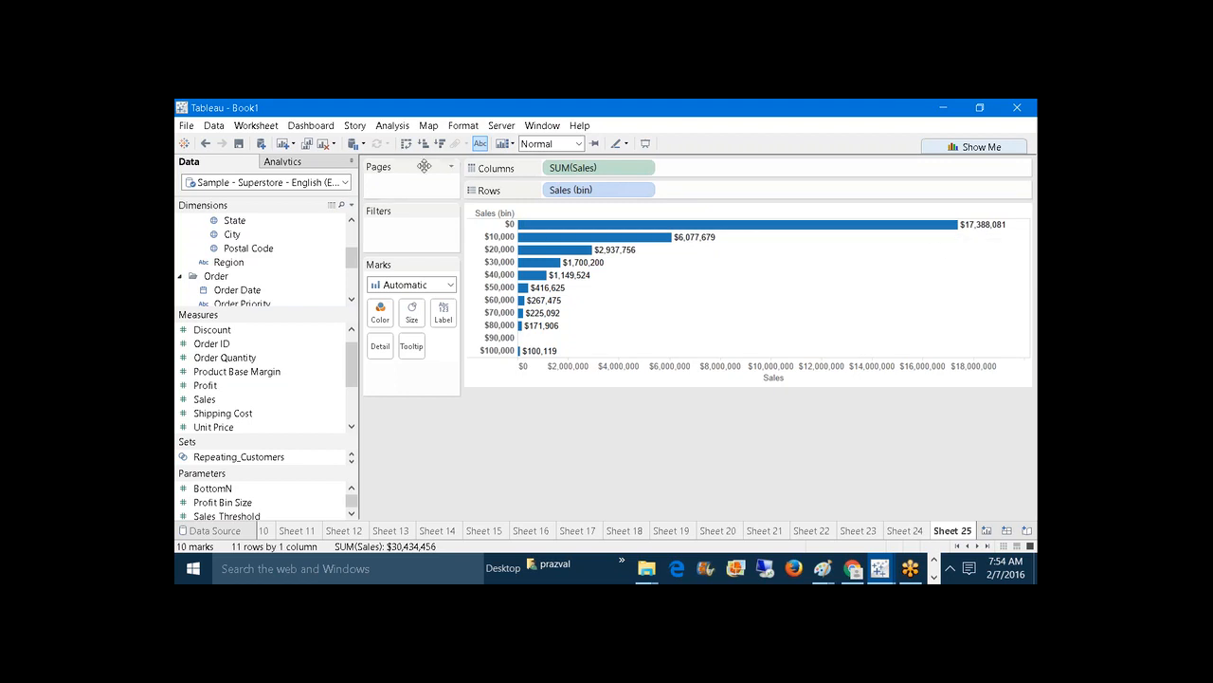
left_click(391, 125)
mouse_move(462, 224)
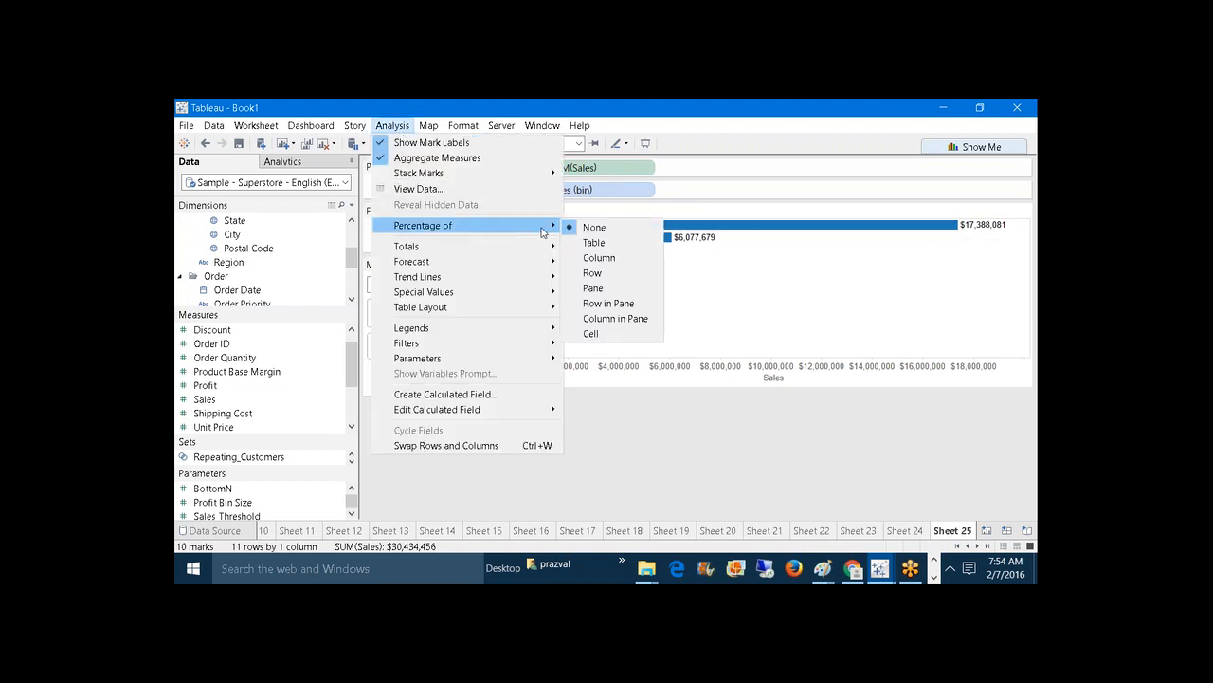
left_click(586, 241)
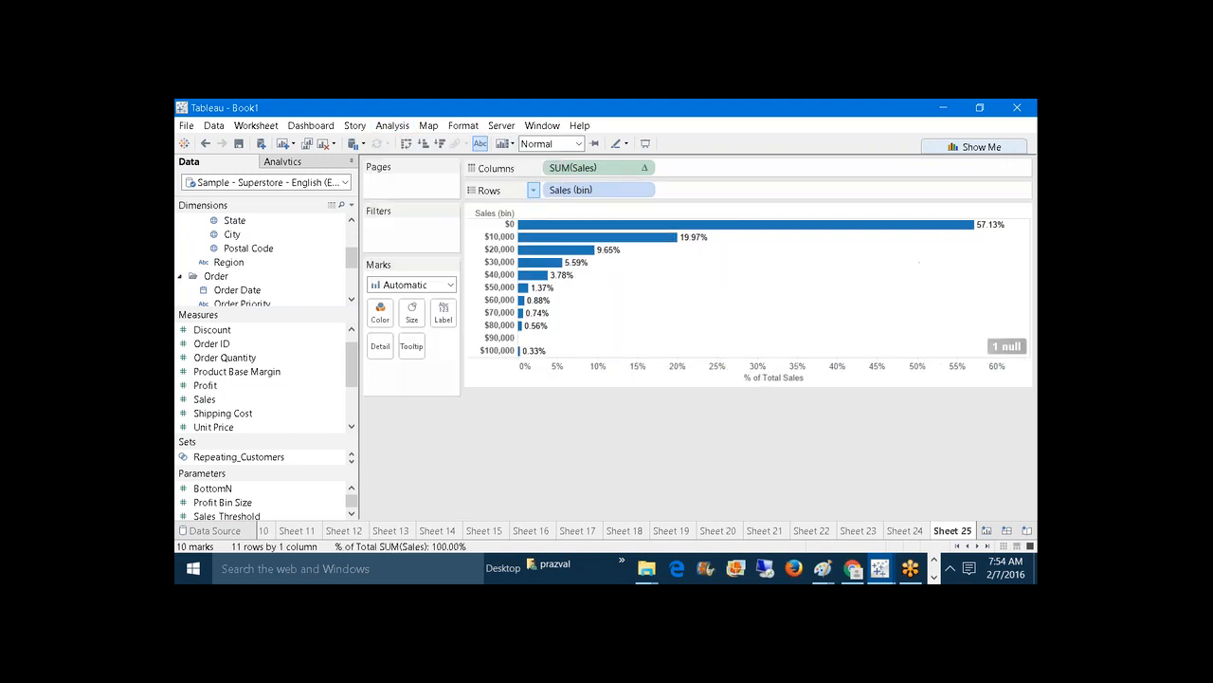
Step: Examine the percentage of total sales for each Sales bin from $0 through $90,000 by highlighting its row
left_click(510, 224)
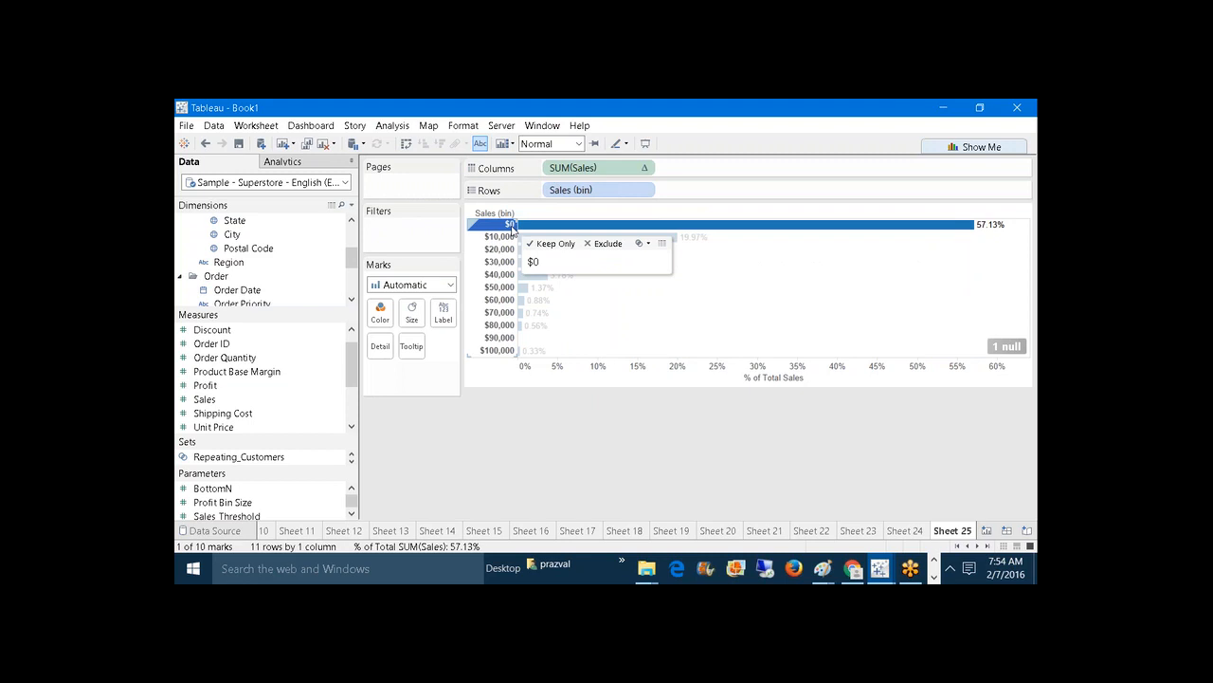
left_click(504, 238)
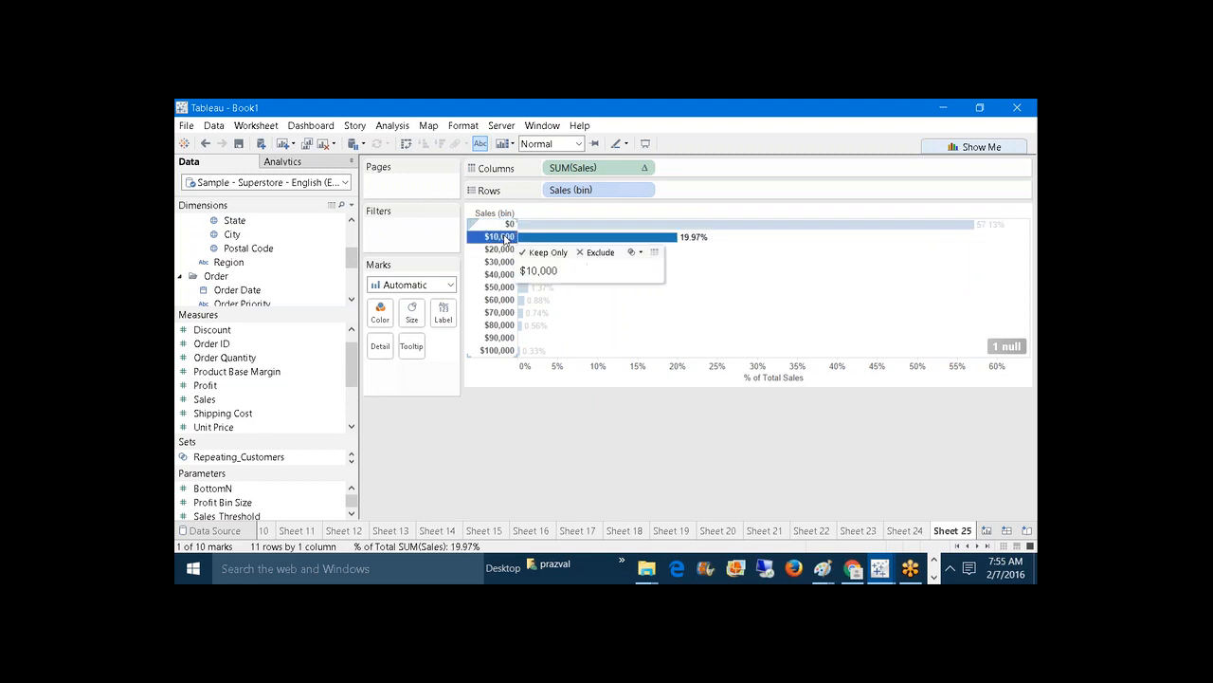
left_click(505, 251)
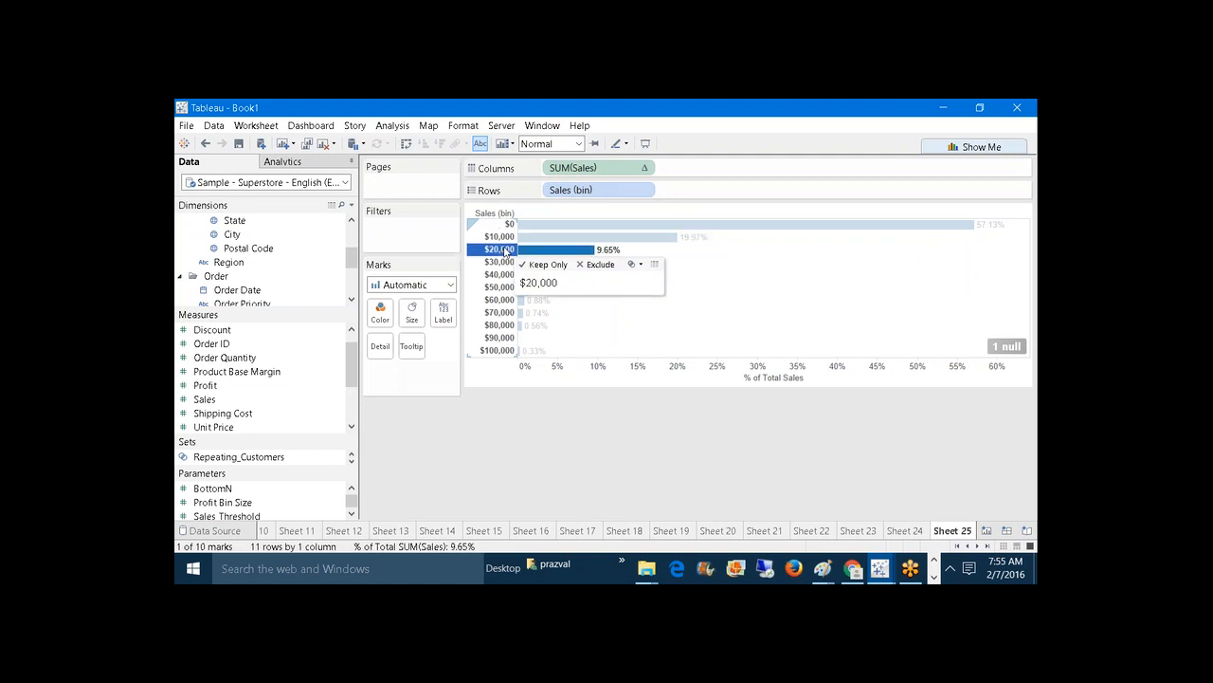
left_click(502, 262)
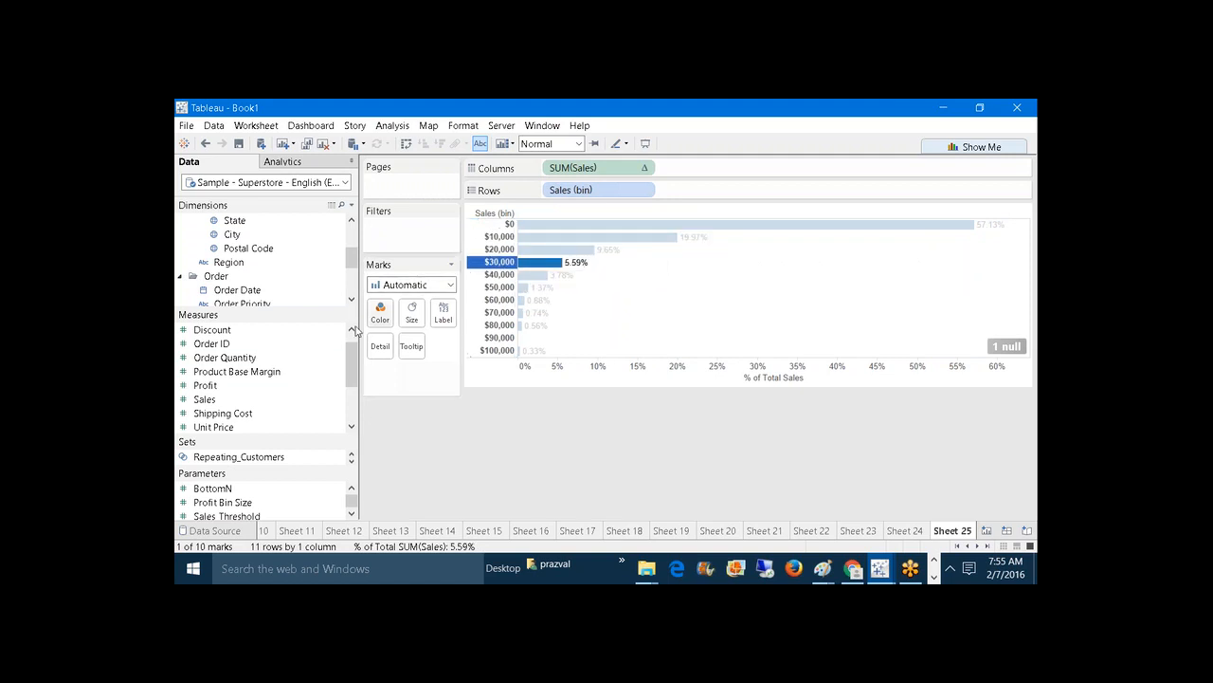
left_click(237, 398)
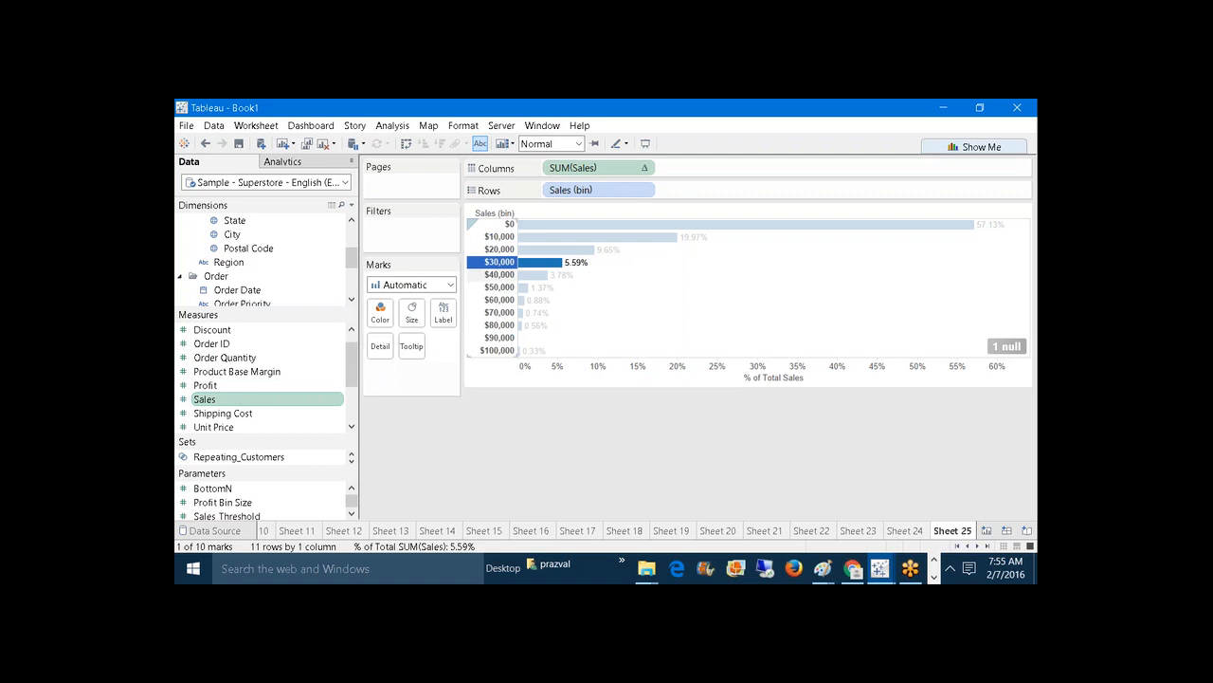
left_click(494, 276)
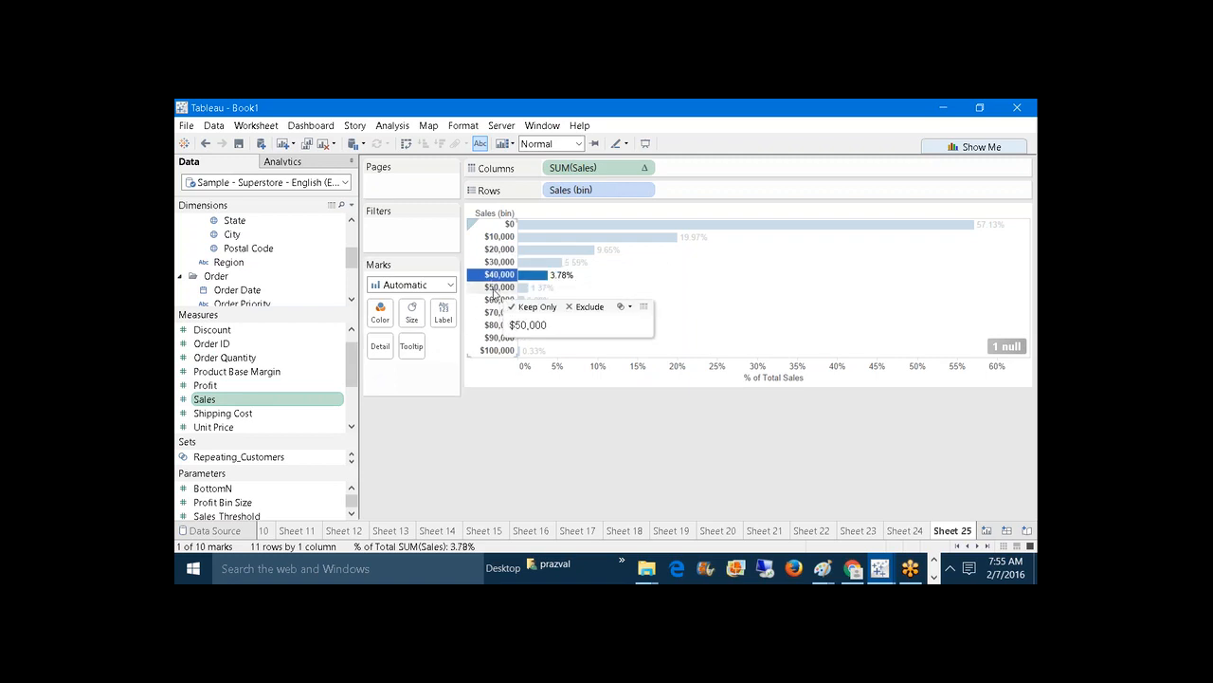
left_click(494, 289)
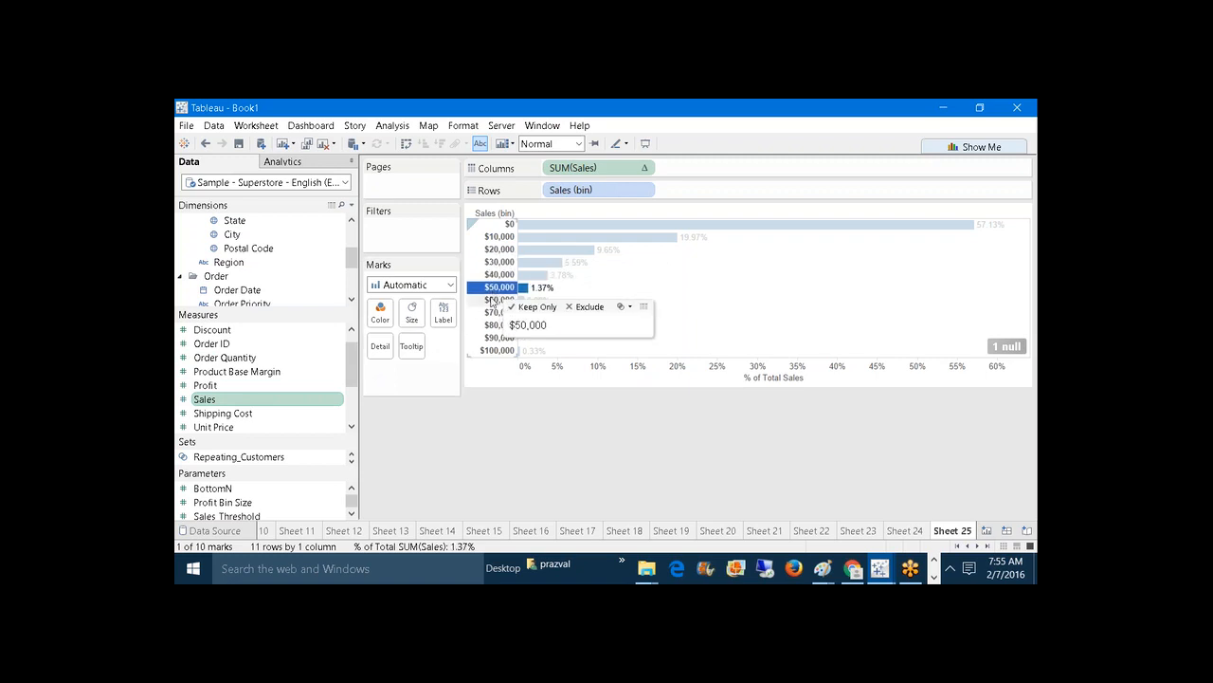
left_click(494, 301)
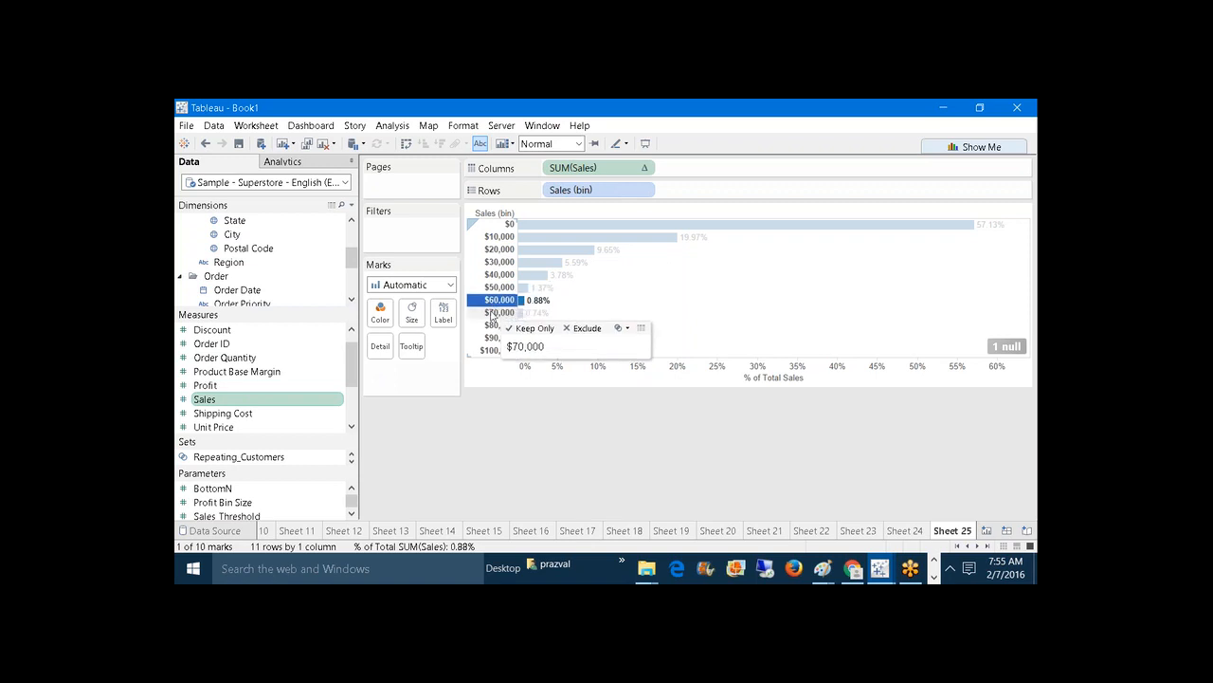
left_click(493, 313)
left_click(490, 327)
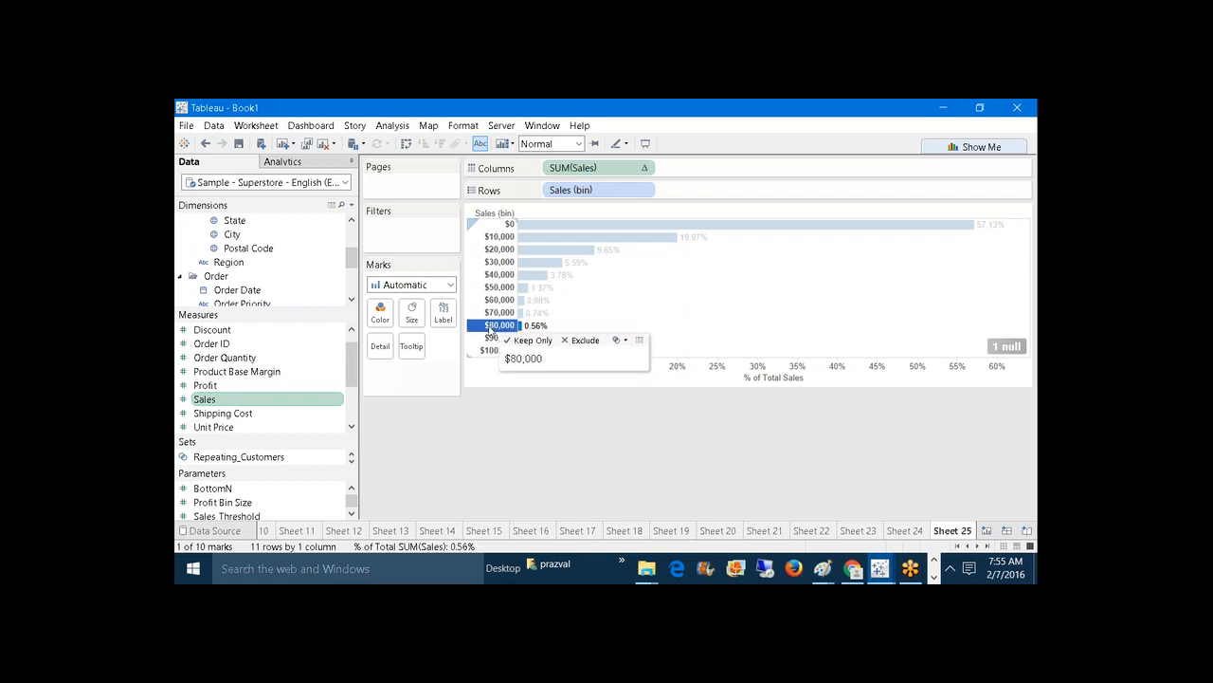
left_click(492, 339)
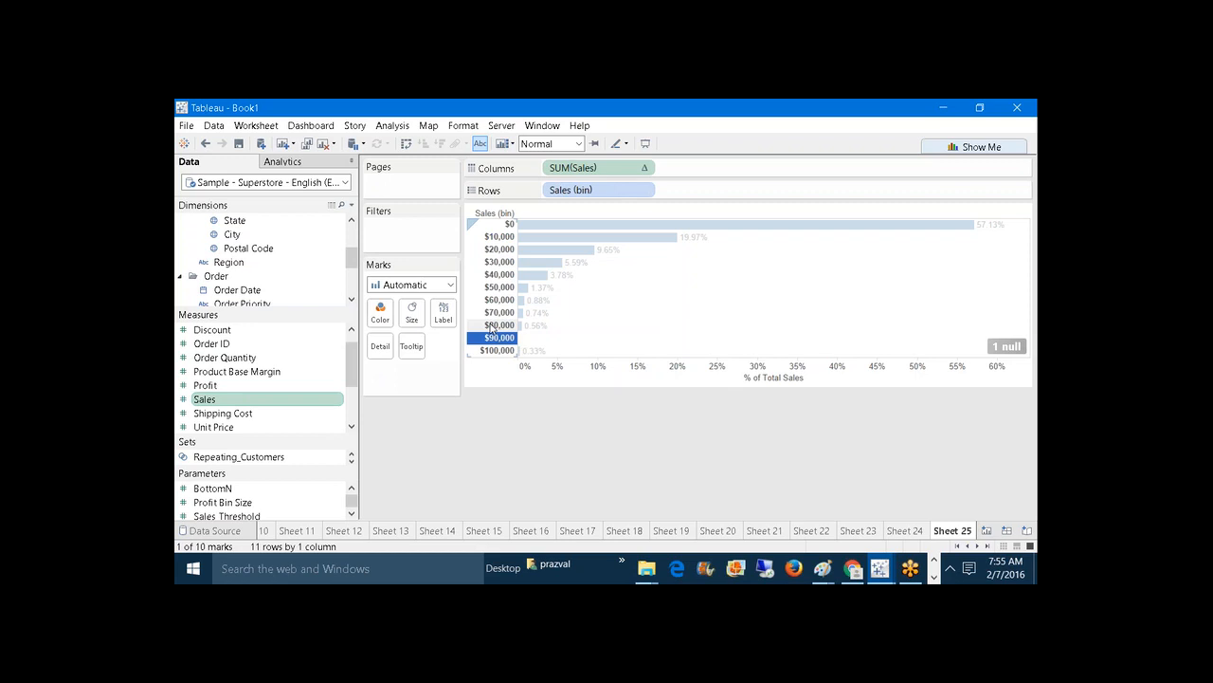